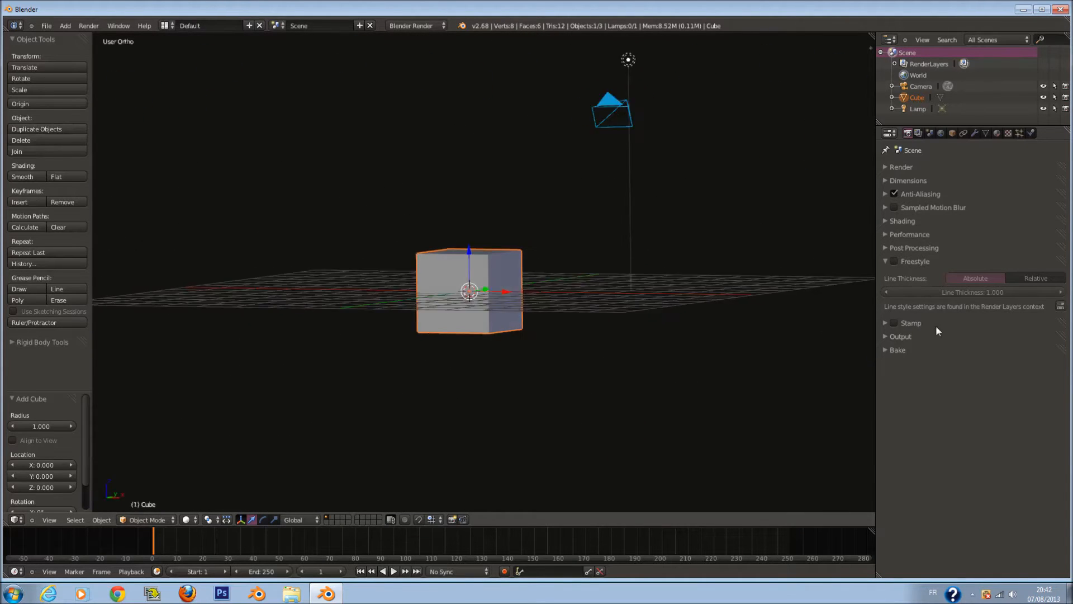
- Switch the render engine to Cycles Render and back to Blender Render to compare the render settings, including Freestyle
key("KP_0")
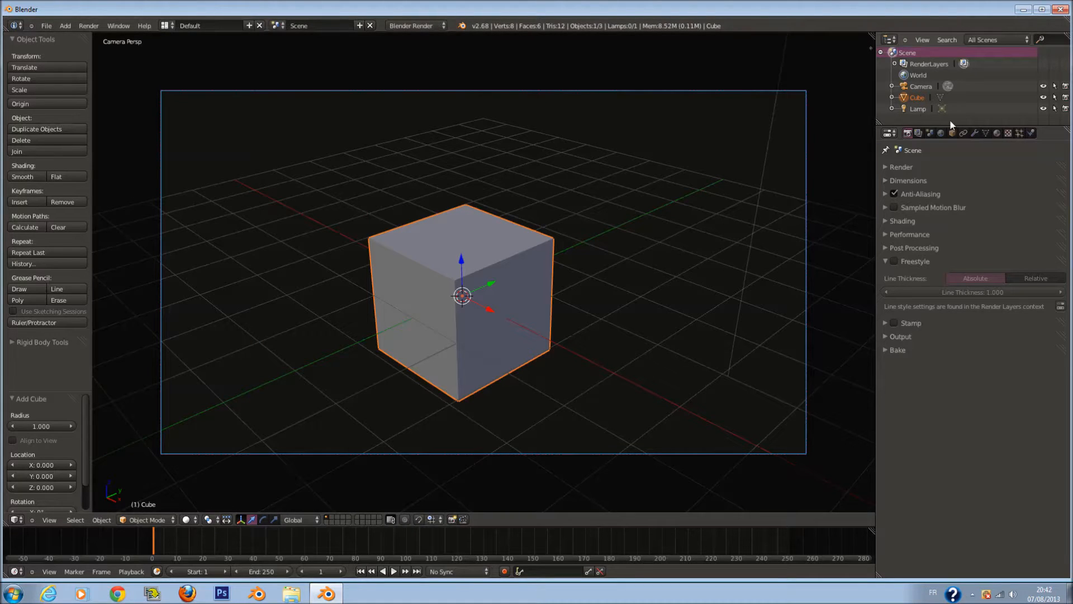
left_click(419, 26)
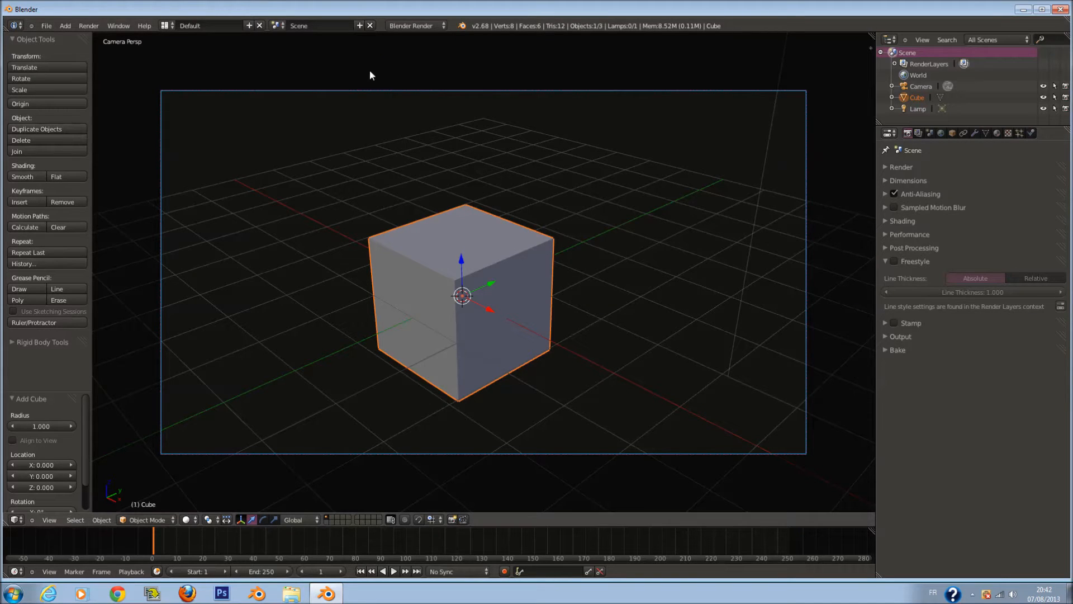
left_click(415, 26)
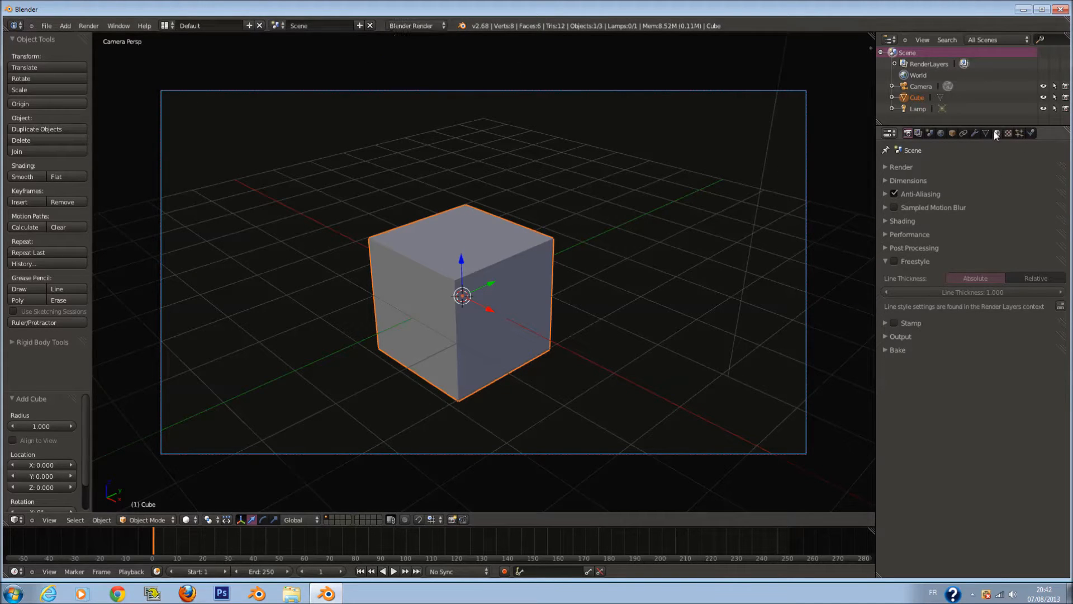
left_click(894, 261)
left_click(431, 25)
left_click(435, 60)
left_click(422, 28)
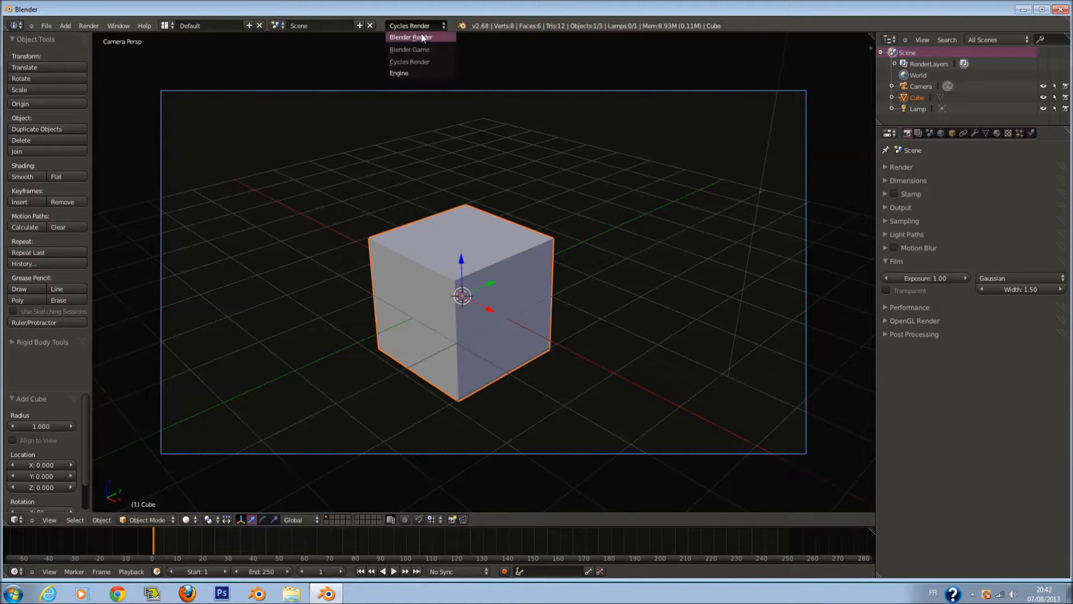
left_click(413, 36)
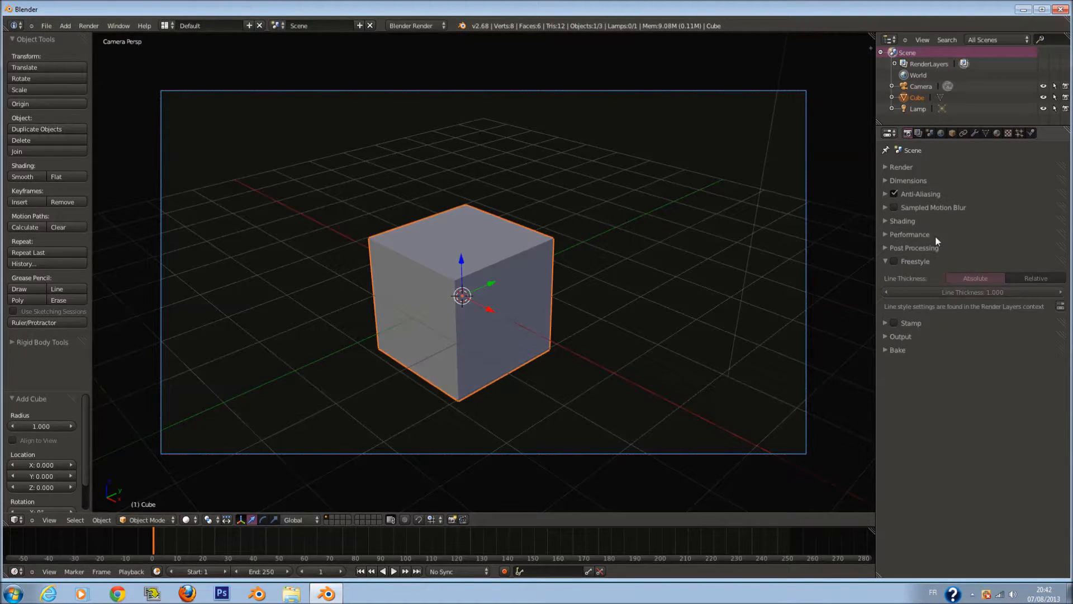
left_click(918, 263)
- Edit the cube's mesh in right view and move its top front edge outward along Y by about 1.283
key("KP_3")
key("ctrl+KP_3")
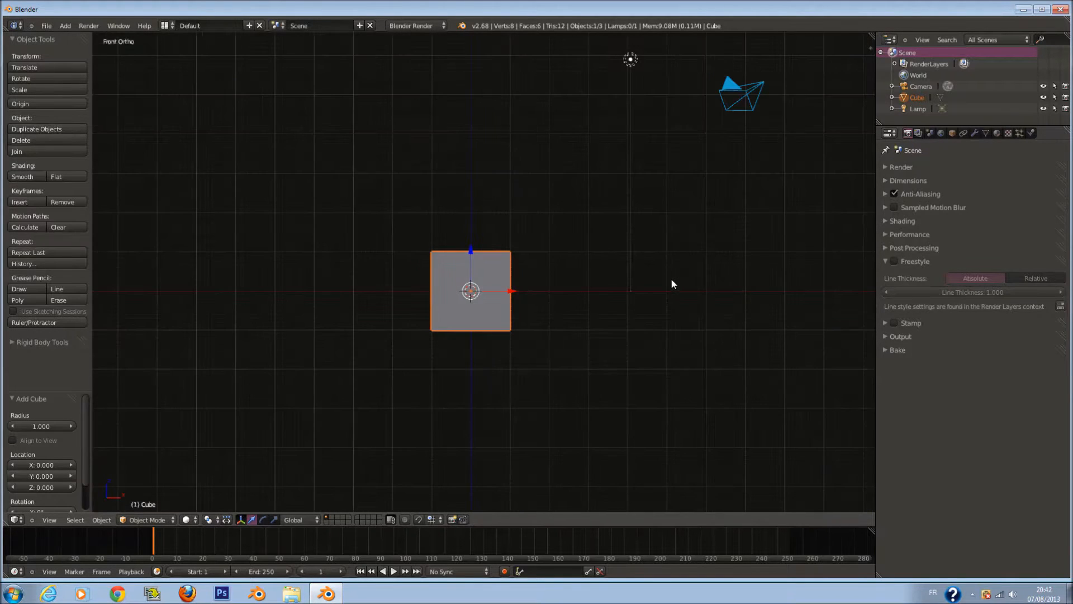
key("KP_3")
scroll(579, 259, "up", 5)
key("Tab")
middle_click_drag(554, 288, 606, 287, "shift")
key("a")
key("c")
left_click(441, 219)
right_click(440, 219)
scroll(442, 224, "down", 2)
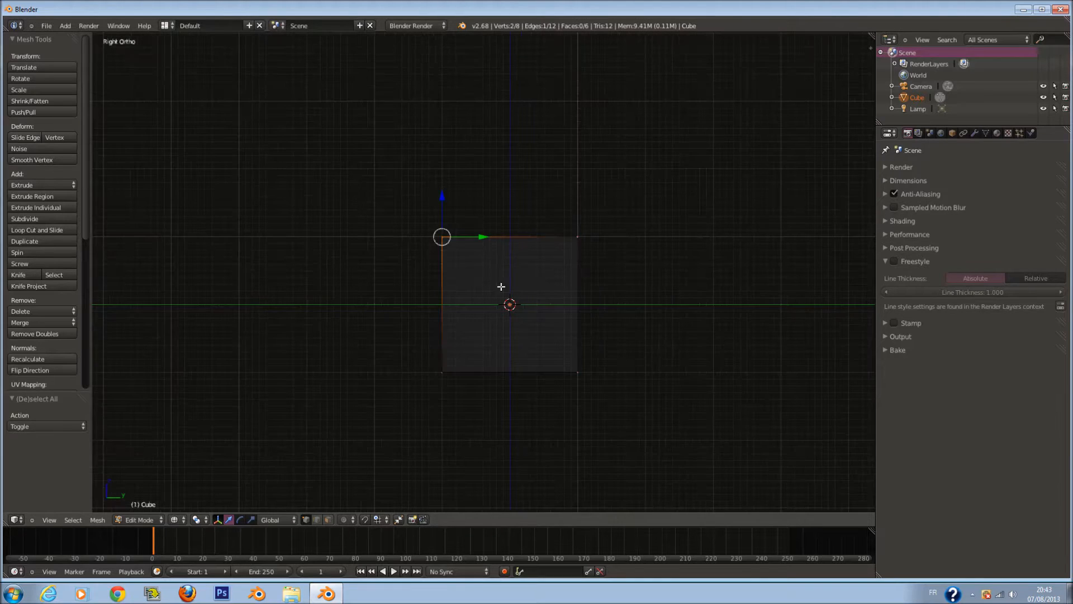
middle_click_drag(479, 226, 516, 228, "shift")
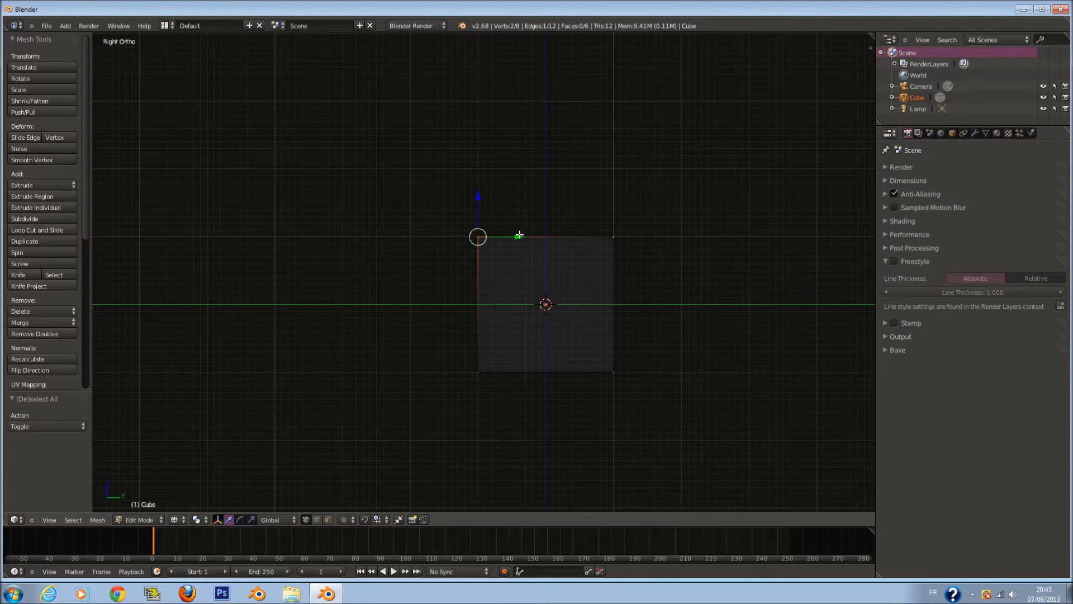
left_click_drag(520, 235, 433, 236)
scroll(779, 426, "down", 2)
- Turn on the on-screen key display and enlarge the 3D view by hiding its side panels and shrinking the timeline
key("n")
scroll(813, 477, "down", 3)
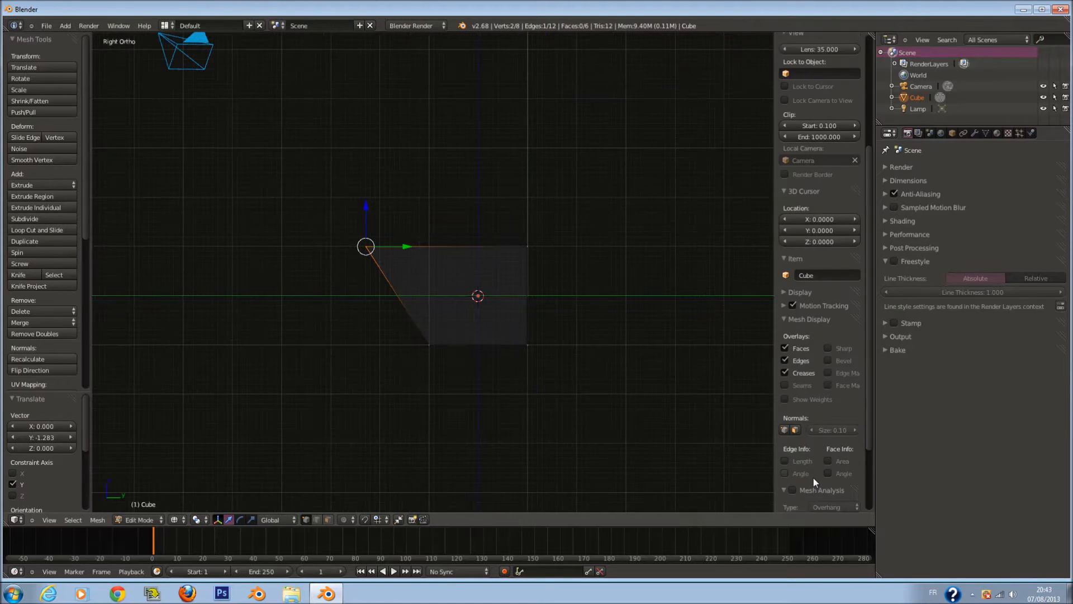
left_click(810, 168)
left_click(814, 181)
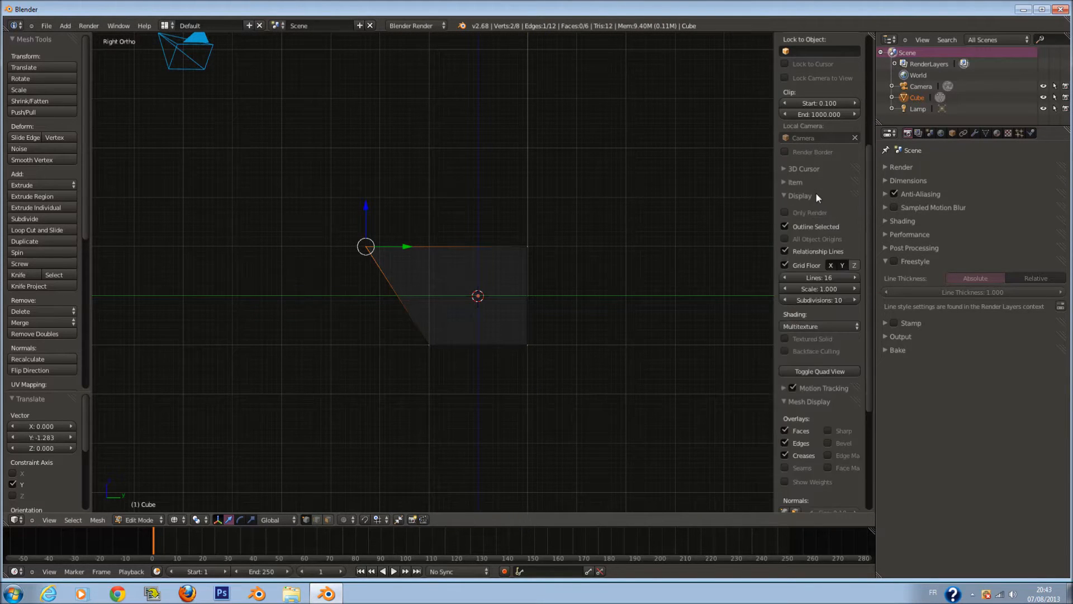
left_click(821, 226)
left_click(826, 238)
left_click(830, 293)
key("n")
scroll(613, 334, "up", 2)
key("t")
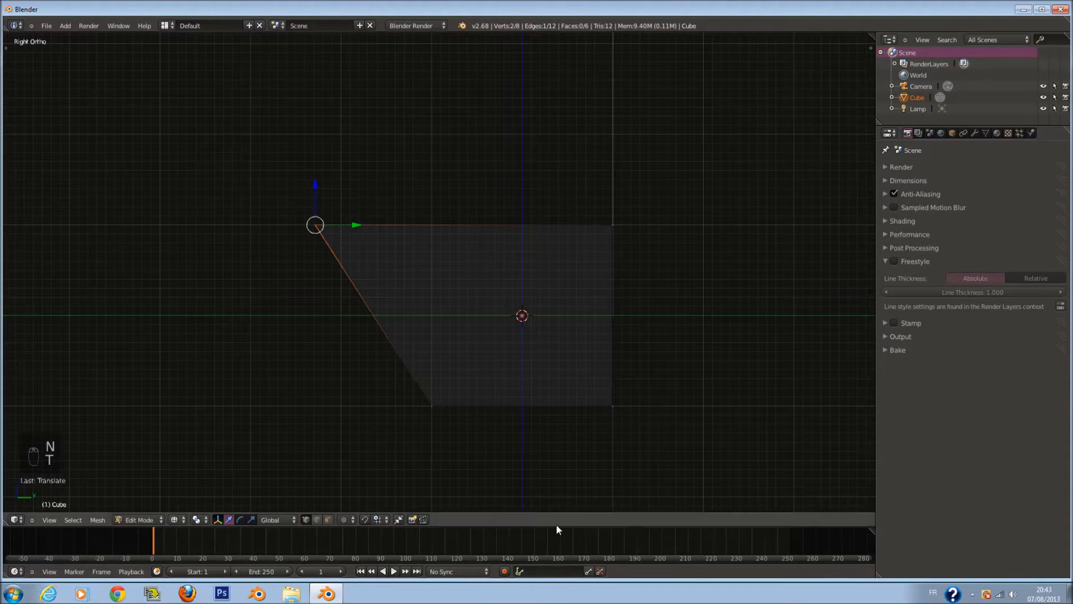
left_click_drag(558, 527, 558, 563)
- Move the top front edge back along Y so it only slightly overhangs the bottom front edge
left_click_drag(356, 242, 471, 280)
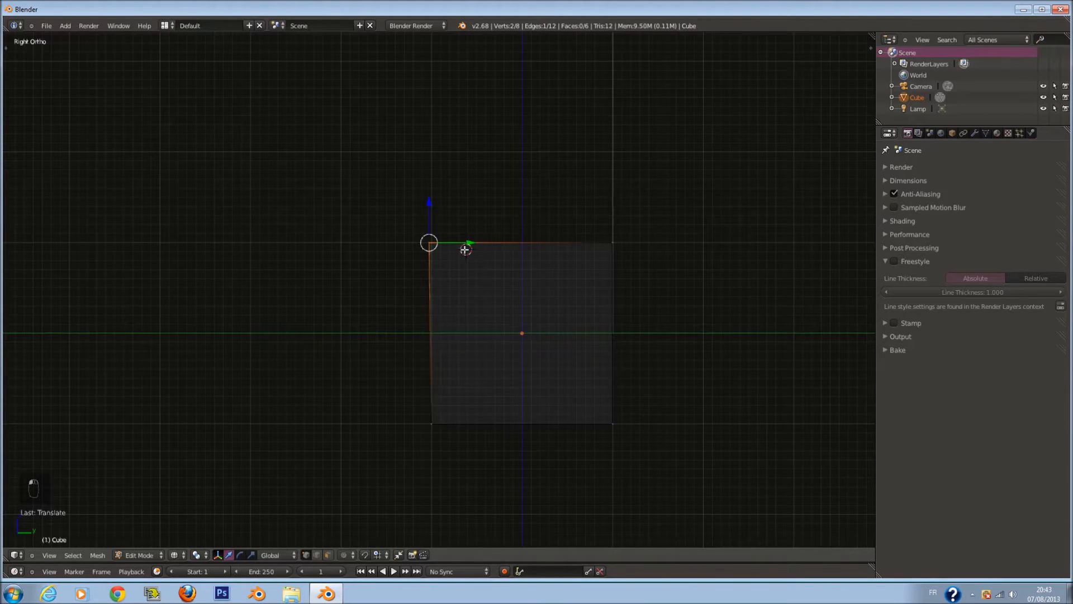
left_click_drag(455, 242, 439, 242)
key("a")
- Try to add a loop cut across the middle of the block and straighten it by rotating and scaling it
key("ctrl+r")
left_click(542, 242)
right_click(547, 252)
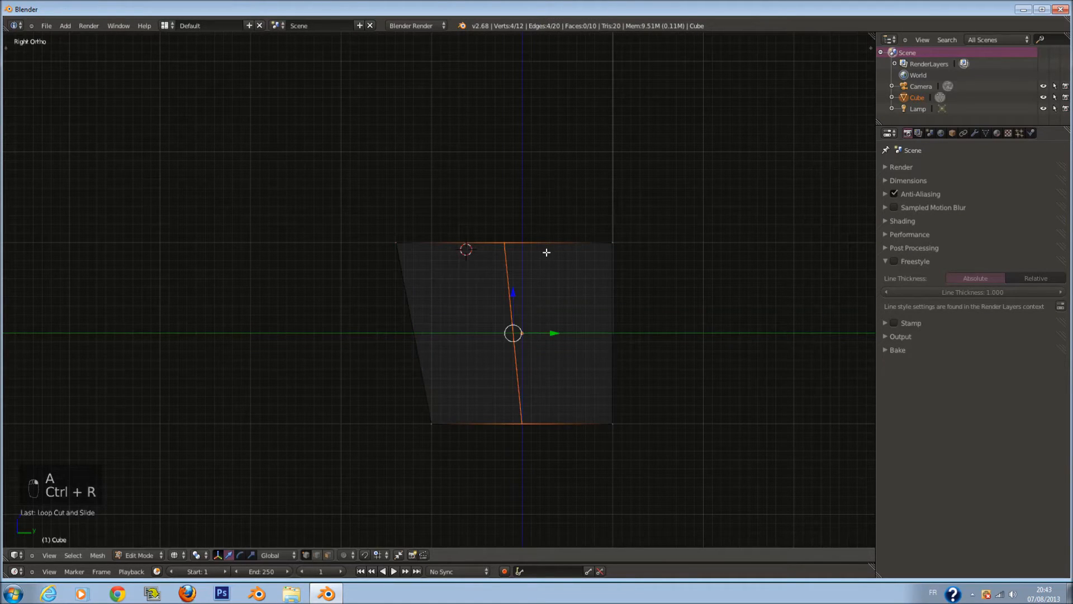
key("r")
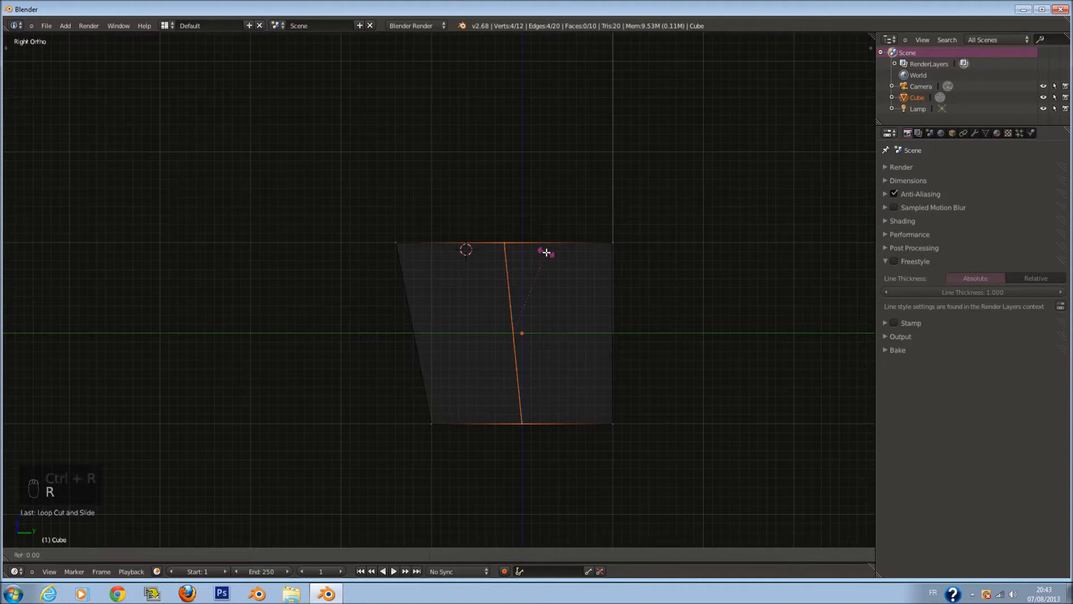
key("s")
key("z")
key("0")
key("x")
left_click(546, 252)
key("r")
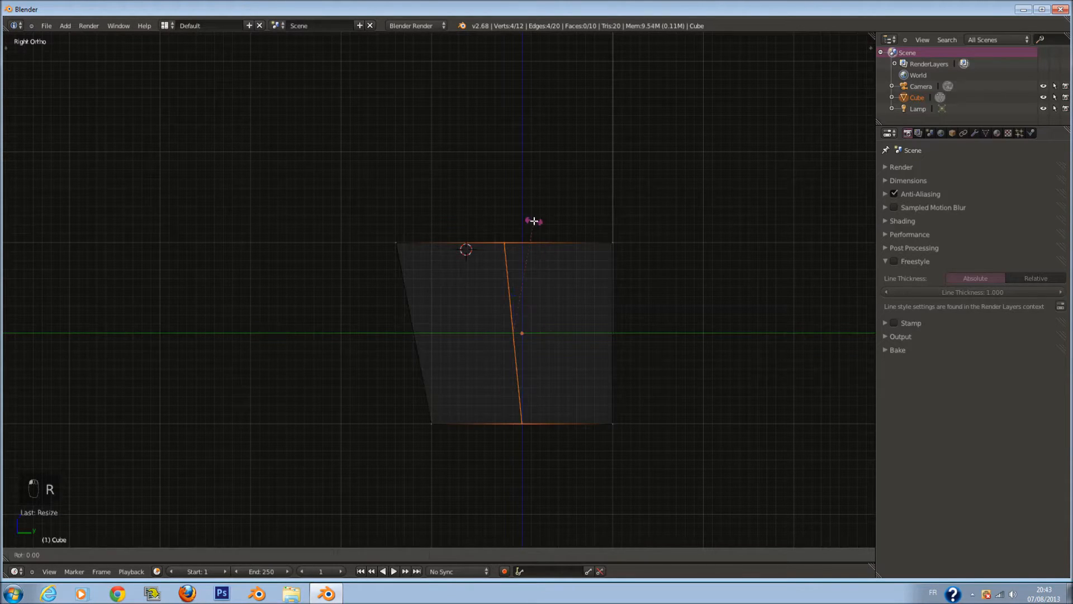
left_click(535, 222)
mouse_move(574, 235)
middle_mouse_down()
mouse_move(654, 268)
mouse_move(626, 273)
mouse_move(569, 250)
middle_mouse_up()
- Undo the loop cut and the attempts to straighten it
key("ctrl+z")
key("ctrl+z")
key("ctrl+z")
key("ctrl+z")
key("ctrl+z")
- Add a loop cut through the middle of the block in right view and make it vertical by scaling it to 0 along Y
key("KP_1")
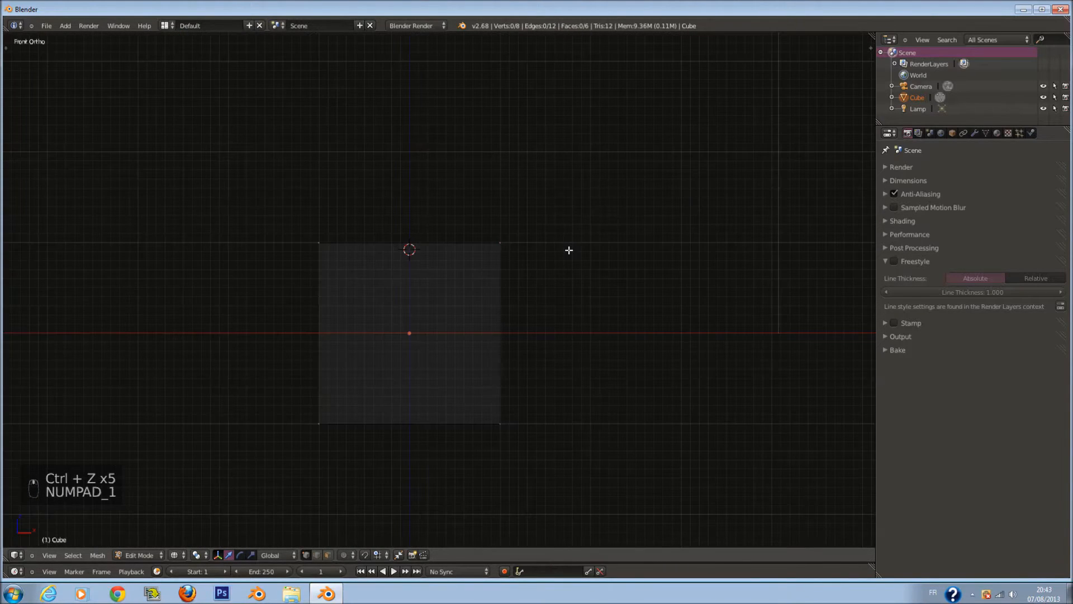
key("KP_3")
key("a")
key("a")
key("a")
key("a")
key("ctrl+r")
left_click(521, 242)
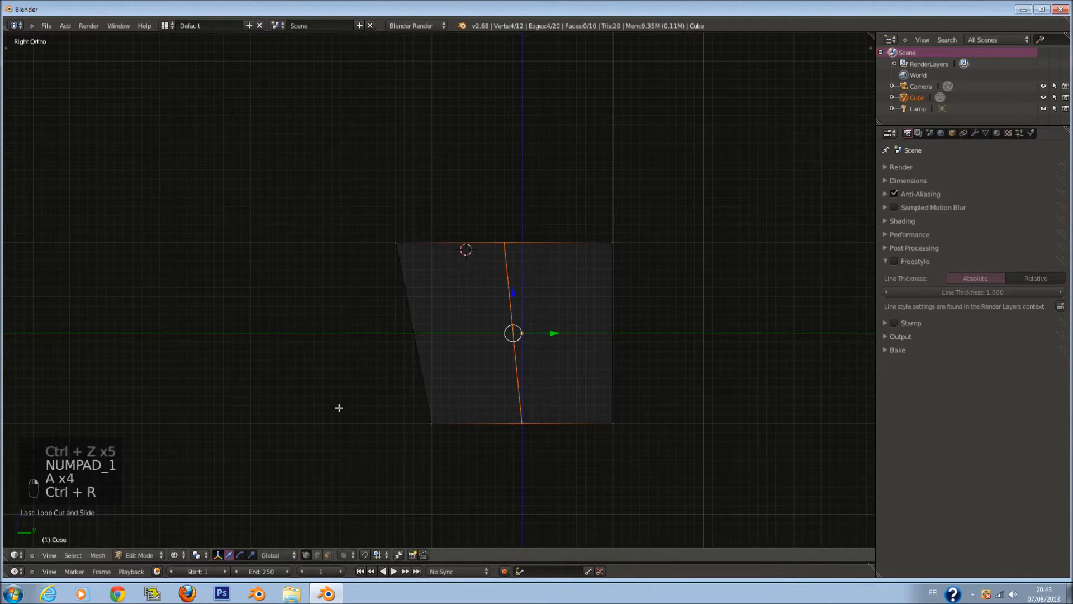
key("r")
key("s")
key("y")
key("0")
left_click(614, 241)
- Move the top front edge slightly farther outward along Y and check the shape in solid shading
key("a")
key("a")
key("a")
key("a")
key("a")
key("c")
scroll(410, 234, "down", 3)
scroll(410, 233, "up", 4)
key("c")
scroll(403, 223, "down", 5)
scroll(398, 218, "up", 5)
left_click(398, 219)
right_click(398, 218)
left_click_drag(430, 231, 413, 225)
mouse_move(606, 285)
middle_mouse_down()
mouse_move(542, 237)
mouse_move(536, 250)
mouse_move(575, 252)
mouse_move(561, 242)
mouse_move(584, 257)
mouse_move(571, 252)
middle_mouse_up()
key("z")
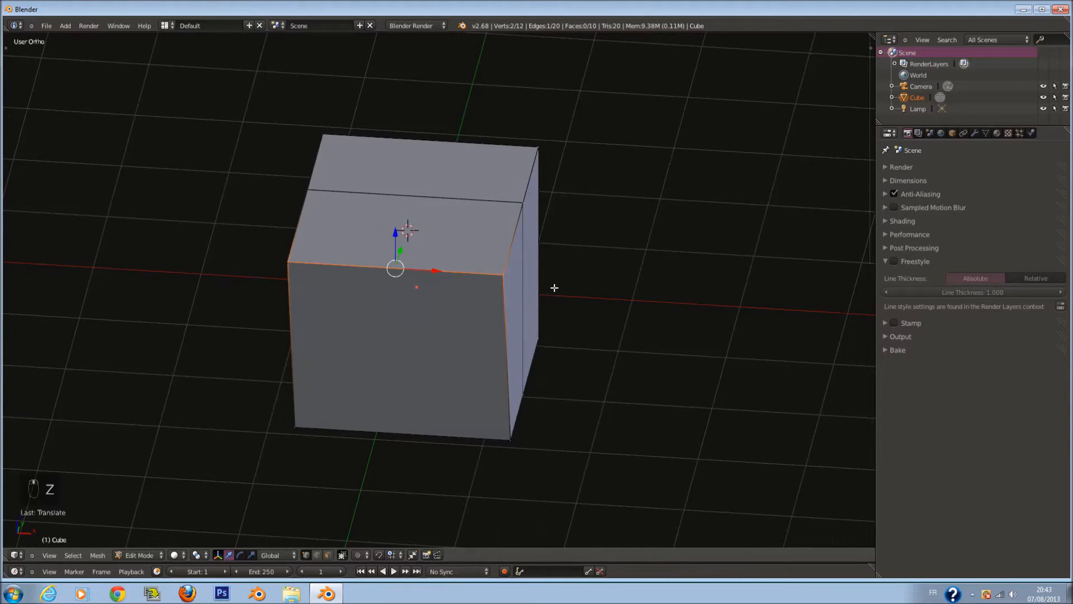
- Add a centred vertical loop cut between the middle loop and the back face, working in wireframe right view
key("KP_3")
key("KP_Enter")
scroll(574, 279, "up", 6, "ctrl")
key("z")
key("a")
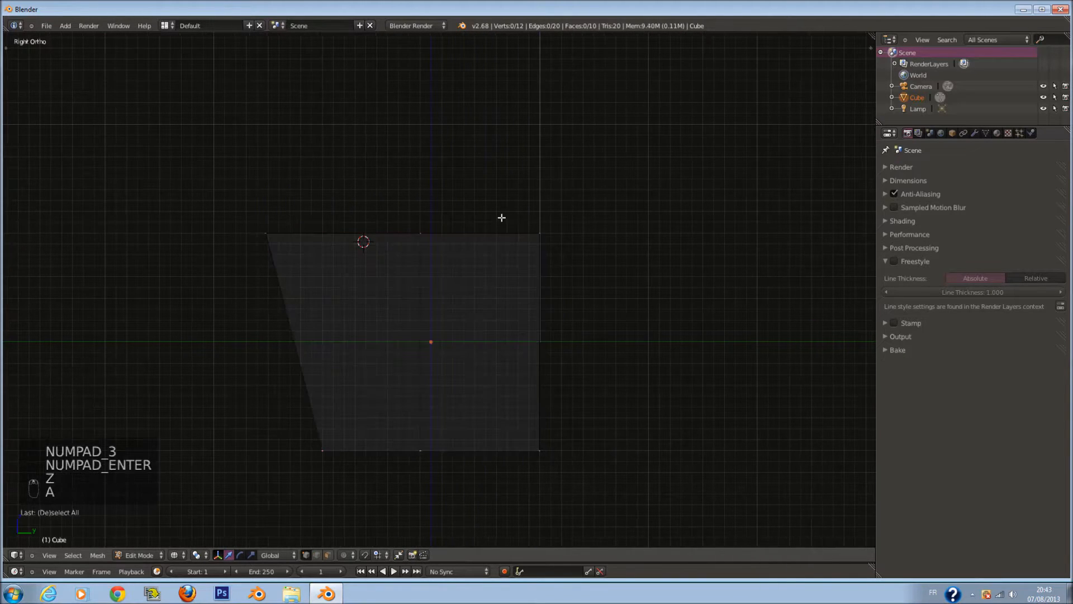
key("c")
right_click(530, 221)
key("ctrl+r")
left_click(481, 219)
right_click(482, 218)
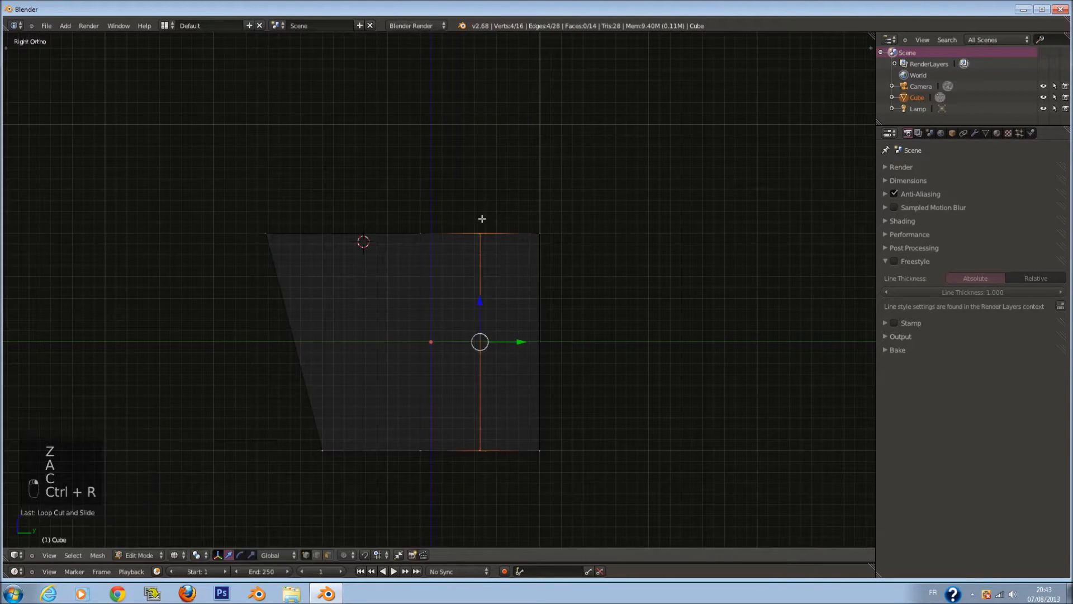
- Raise the top vertices of the rear loop and back edge along Z to form a step with a sloped front
key("a")
key("c")
left_click(523, 228)
right_click(523, 228)
left_click_drag(514, 192, 512, 162)
- Extrude the whole back face straight outward along Y to lengthen the raised rear section
key("a")
scroll(572, 218, "up", 4, "ctrl")
key("c")
left_click_drag(521, 211, 519, 464)
right_click(520, 460)
scroll(484, 282, "up", 1, "ctrl")
key("e")
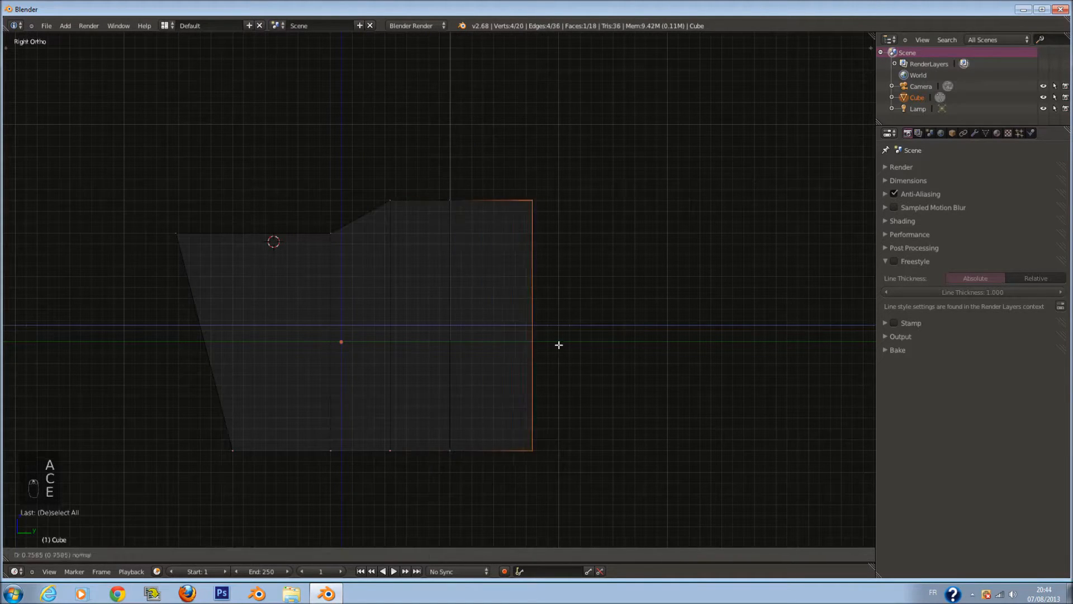
left_click(687, 358)
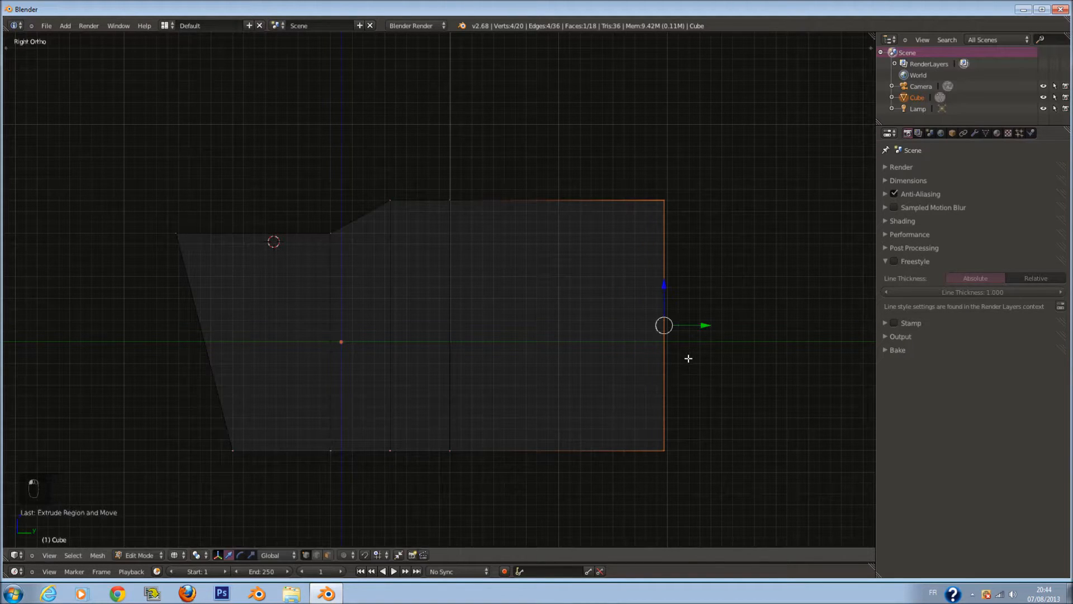
- Add a horizontal loop cut around the upper part of the body and flatten it by scaling to 0 along Z
scroll(643, 330, "up", 4, "ctrl")
key("a")
key("ctrl+r")
left_click(600, 297)
left_click(603, 243)
key("s")
key("z")
key("0")
left_click(617, 250)
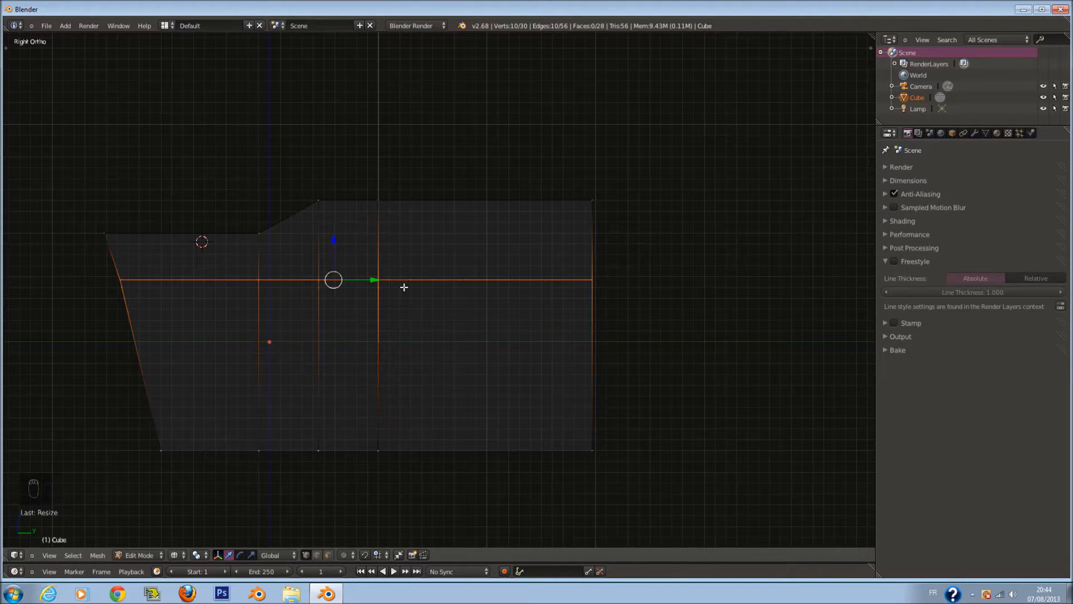
- Nudge the front vertices of the horizontal loop slightly outward along Y
scroll(487, 290, "down", 4, "ctrl")
key("a")
key("c")
left_click(74, 285)
right_click(74, 286)
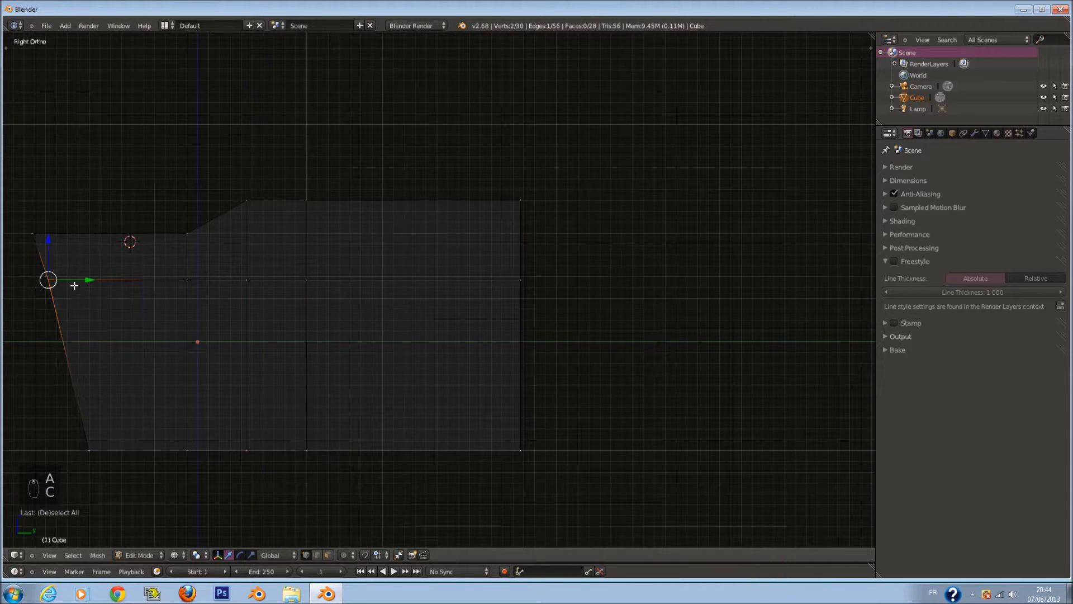
left_click_drag(93, 281, 90, 281)
key("a")
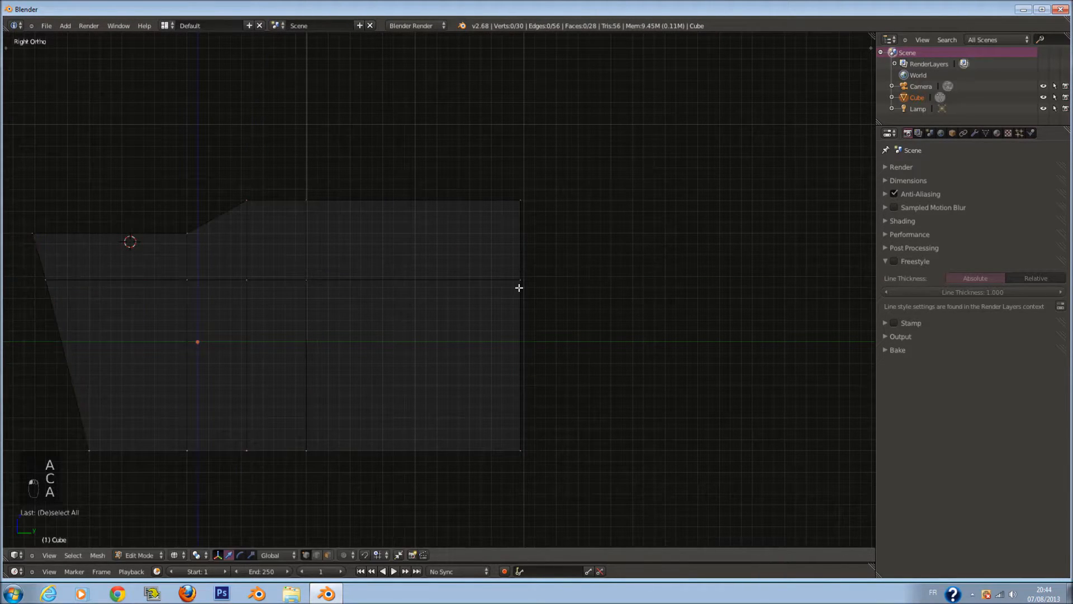
- Add a second horizontal loop cut below the first one, near the height of the object's origin
scroll(492, 300, "down", 2, "ctrl")
key("ctrl+r")
left_click(468, 311)
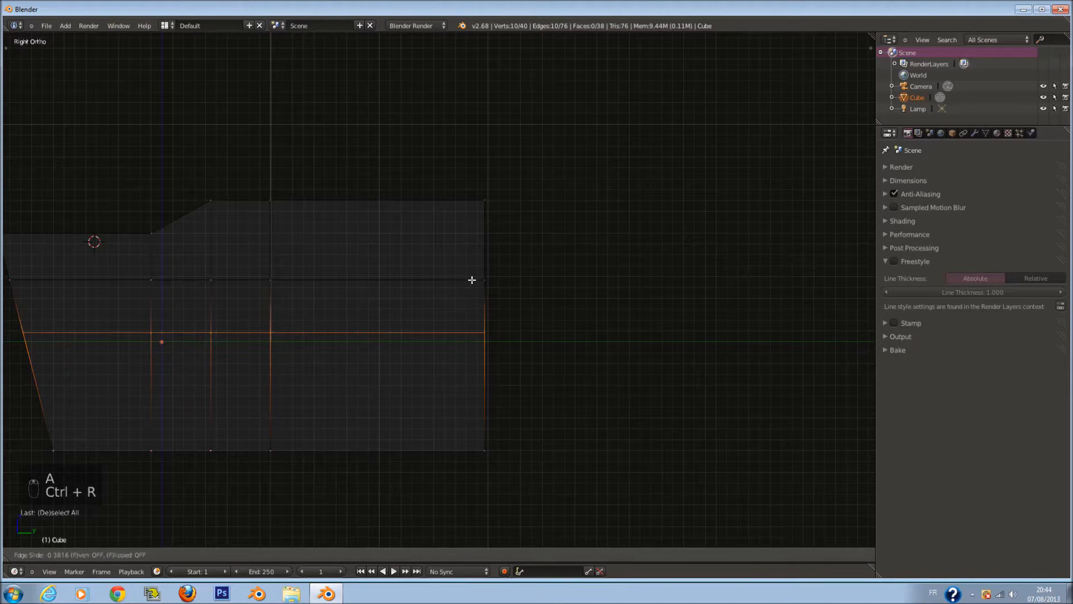
left_click(473, 288)
scroll(393, 268, "down", 4, "ctrl")
scroll(546, 306, "up", 3, "ctrl")
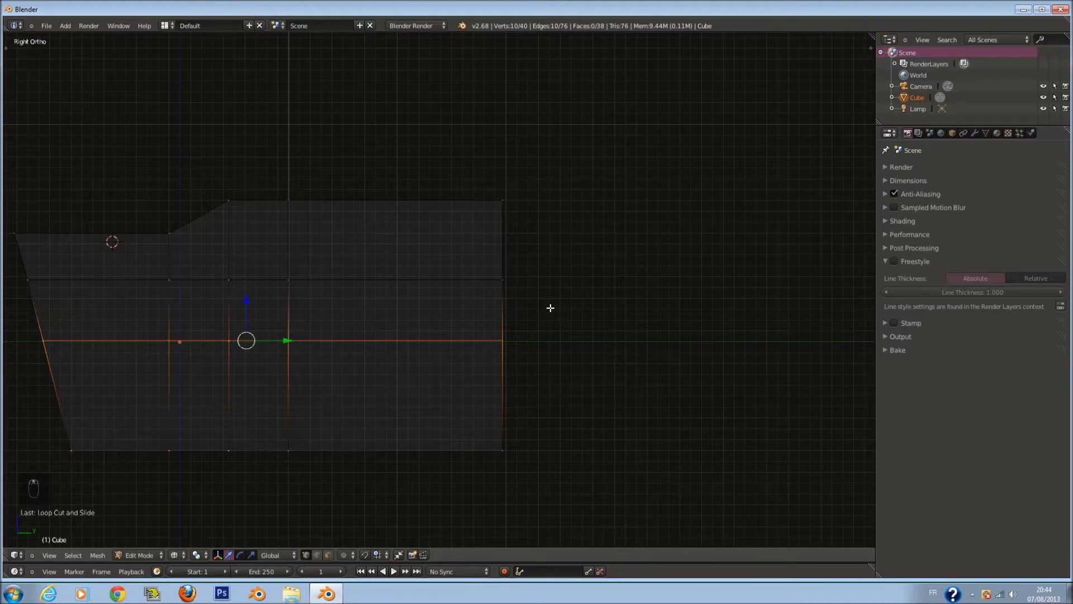
key("a")
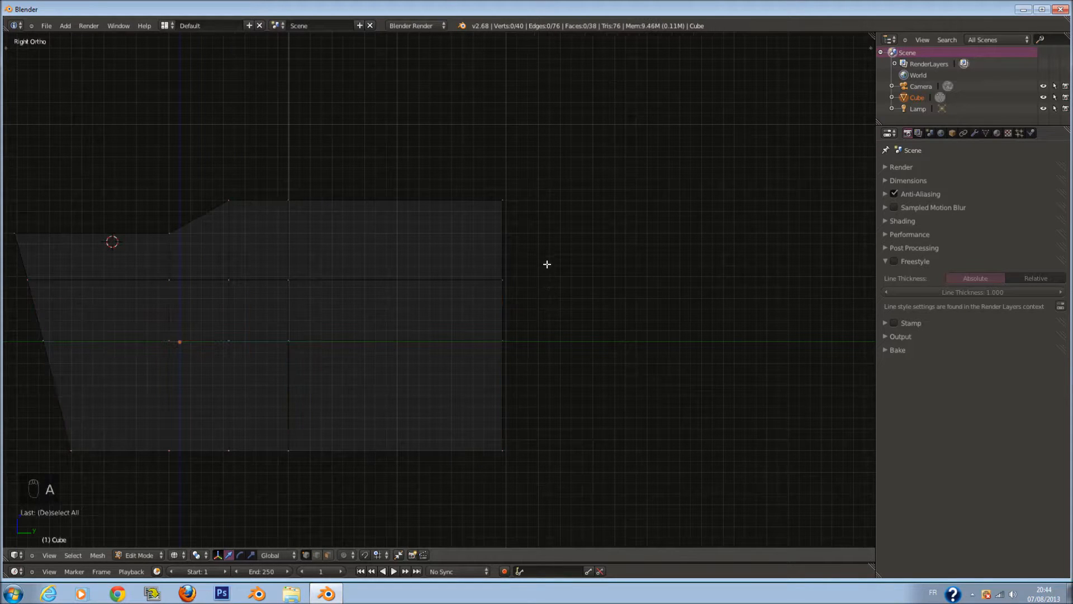
- Add a vertical loop cut near the upper end of the slope and move it along Y close to the adjacent edge loop
key("ctrl+r")
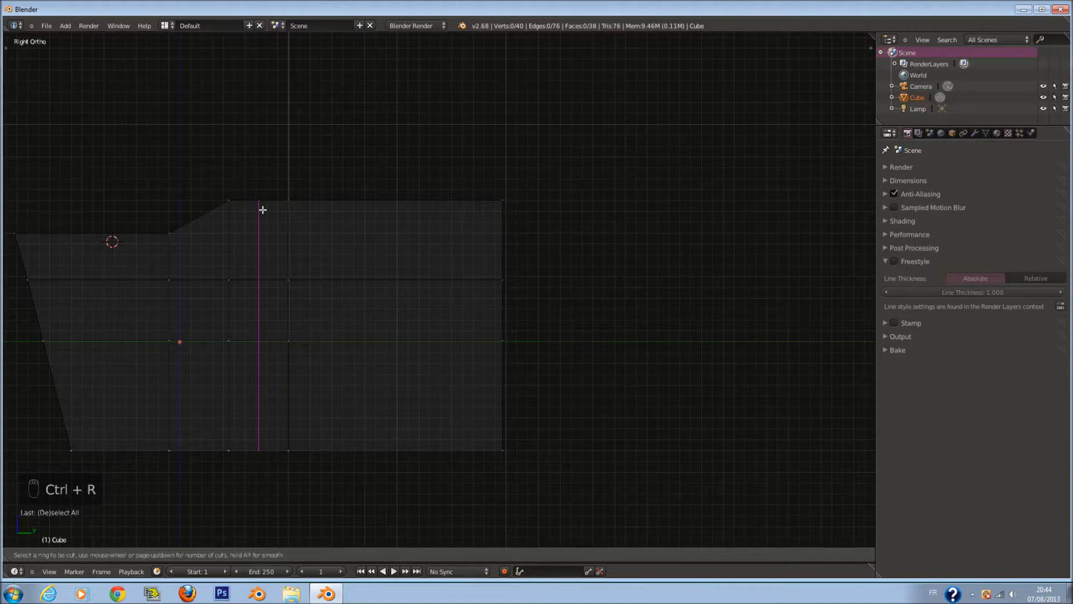
left_click(216, 215)
left_click(248, 227)
key("z")
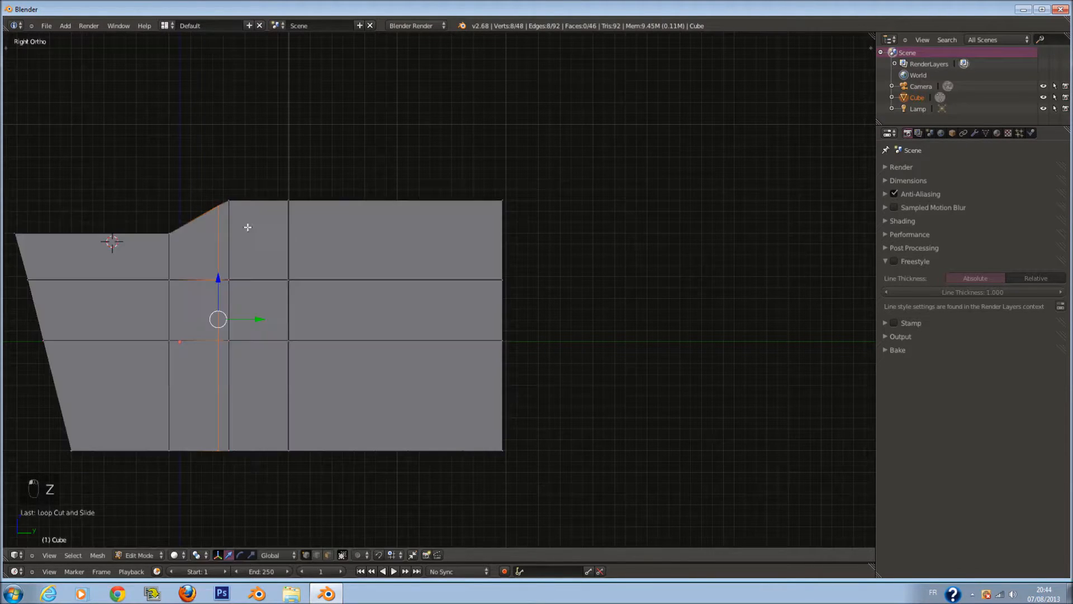
scroll(307, 249, "down", 3, "ctrl")
left_click_drag(306, 320, 313, 322)
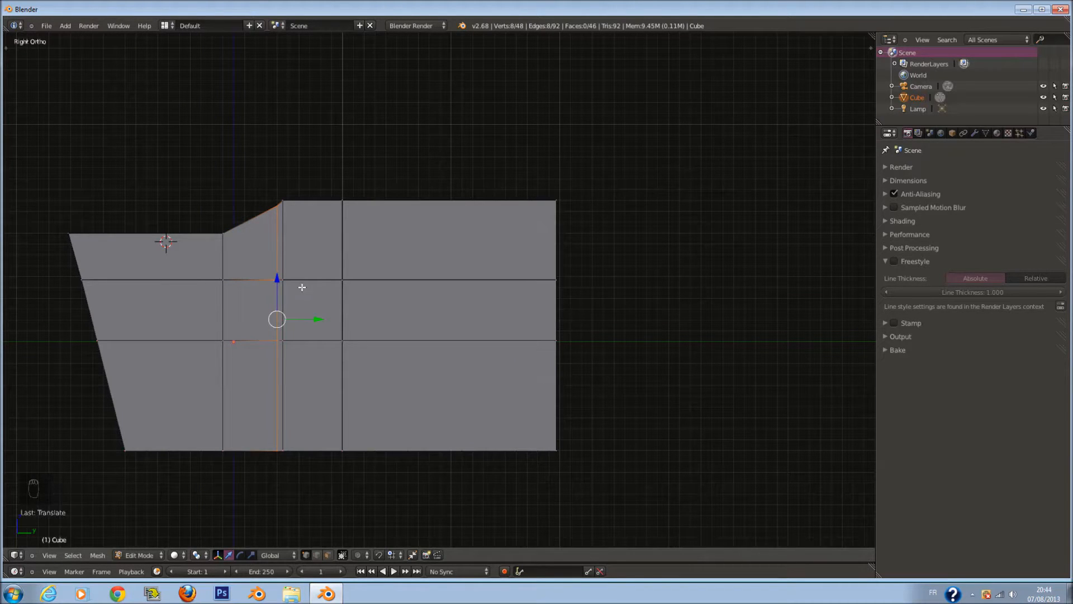
key("z")
key("z")
key("z")
- Add a lengthwise loop cut just below the body's top surface, following its stepped outline
key("a")
key("ctrl+r")
left_click(280, 234)
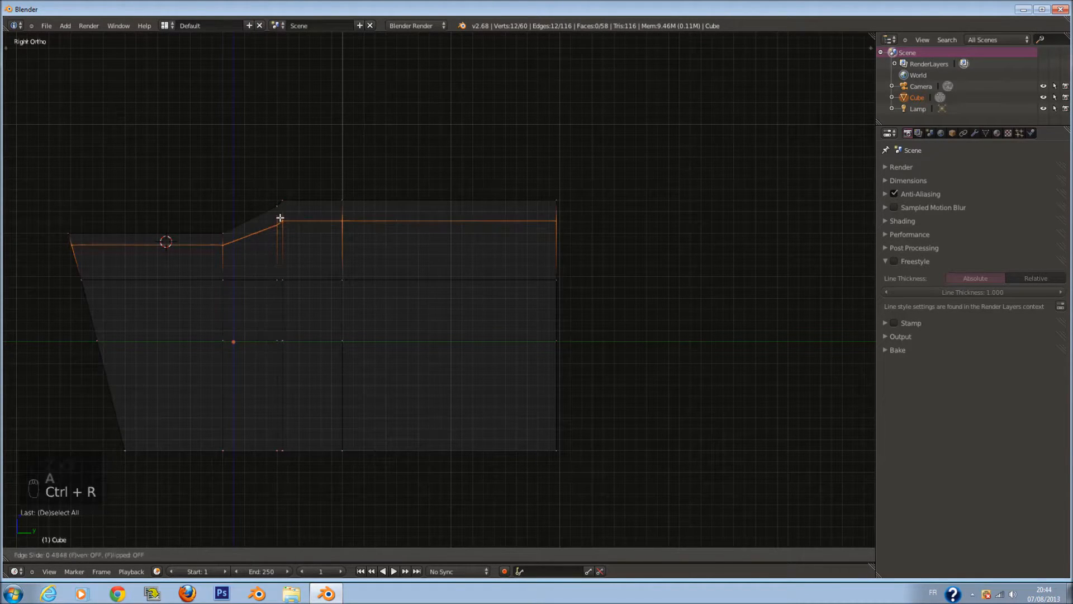
left_click(281, 215)
key("a")
- Add a vertical loop cut just in front of the edge loop where the rear extrusion starts
key("ctrl+r")
left_click(342, 219)
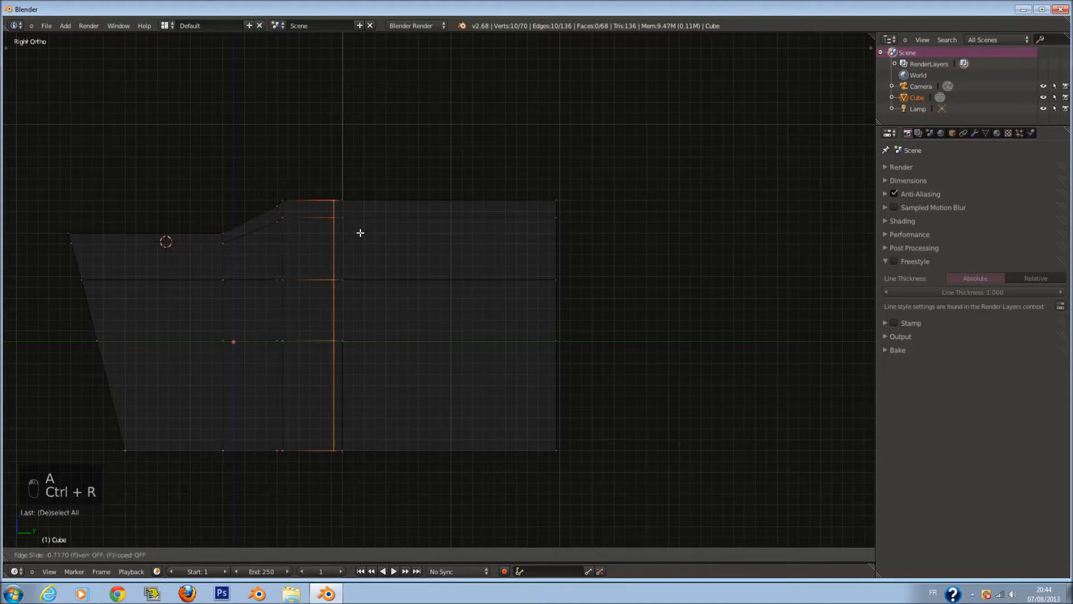
left_click(363, 236)
key("z")
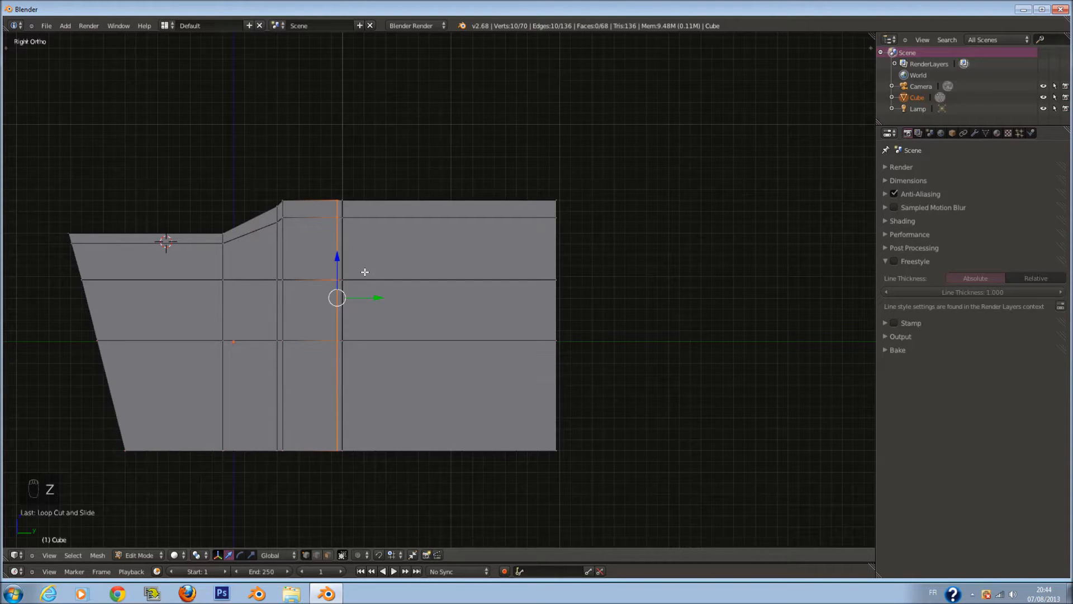
- Add a horizontal loop cut about halfway through the body's lowest section, slid slightly upward
key("a")
key("ctrl+r")
left_click(339, 380)
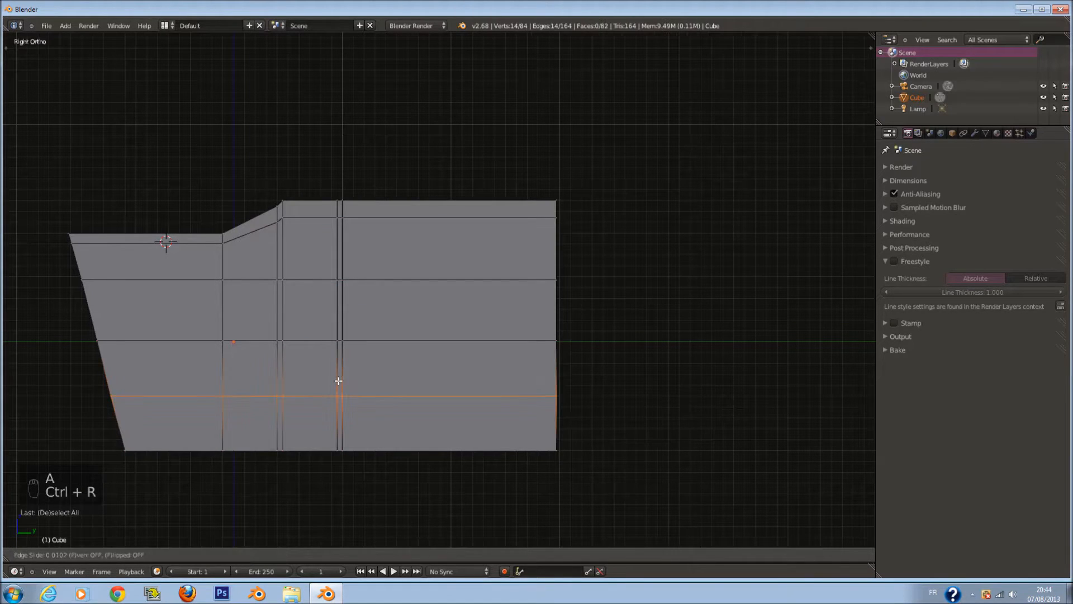
left_click(337, 377)
scroll(453, 397, "down", 1, "ctrl")
key("a")
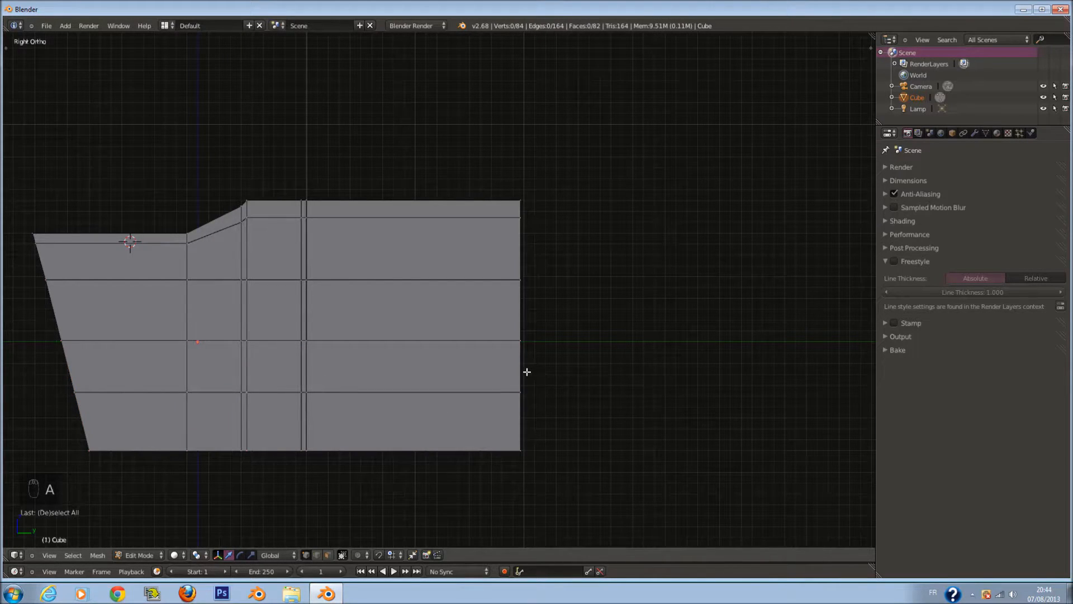
- Select the faces of the band between the two upper horizontal loop cuts, from the front to the slope's upper end
scroll(503, 384, "down", 1)
scroll(453, 369, "up", 2, "ctrl")
scroll(441, 352, "up", 2)
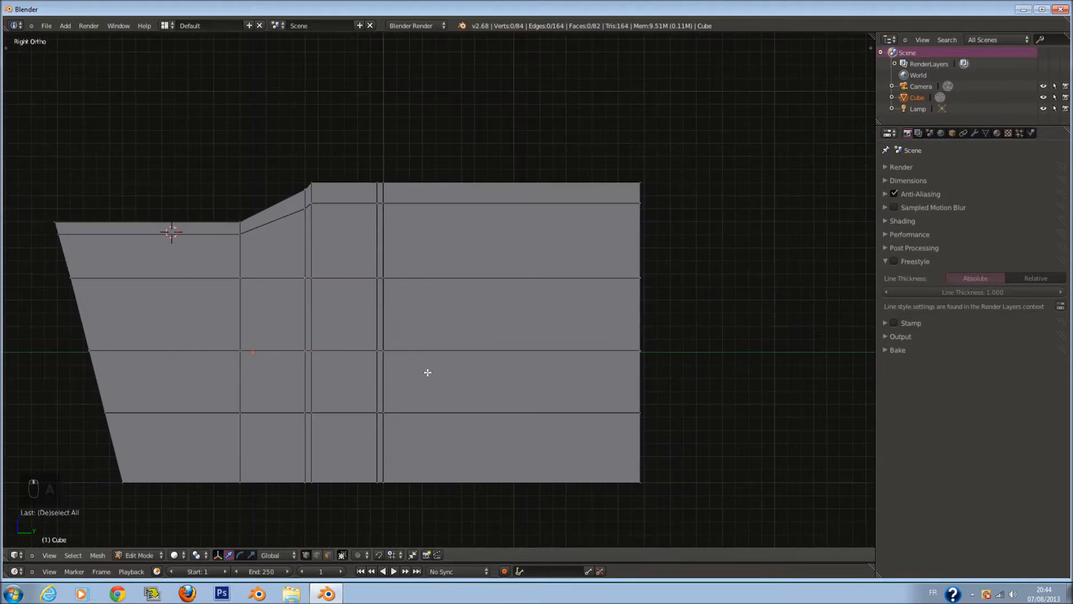
scroll(243, 386, "up", 4, "ctrl")
key("z")
key("a")
key("a")
key("c")
scroll(184, 309, "down", 1)
scroll(183, 309, "up", 1)
key("c")
scroll(172, 311, "up", 3)
left_click_drag(172, 311, 363, 318)
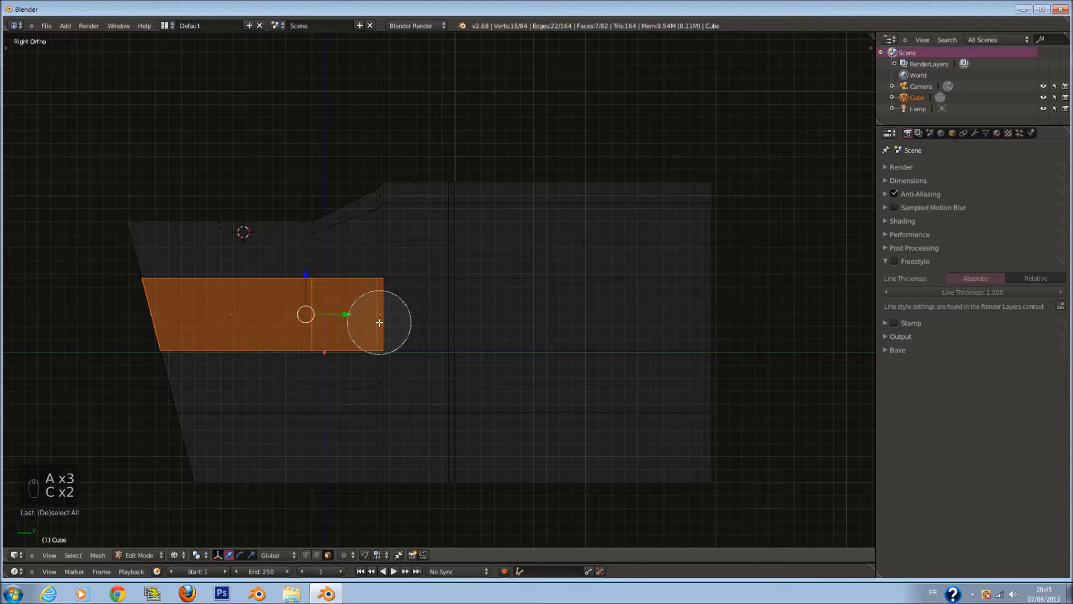
middle_click(400, 318)
right_click(400, 317)
- Add a centred lengthwise loop cut that divides the body into two equal halves across its width
key("z")
middle_click_drag(345, 325, 465, 345)
scroll(464, 342, "down", 1)
key("a")
key("ctrl+r")
left_click(443, 302)
right_click(442, 304)
- Delete all faces of the body's negative-X half and return to Object Mode
left_click(330, 555)
key("z")
key("a")
key("a")
key("c")
scroll(342, 173, "down", 6)
scroll(344, 179, "up", 5)
key("b")
left_click_drag(315, 127, 396, 494)
key("x")
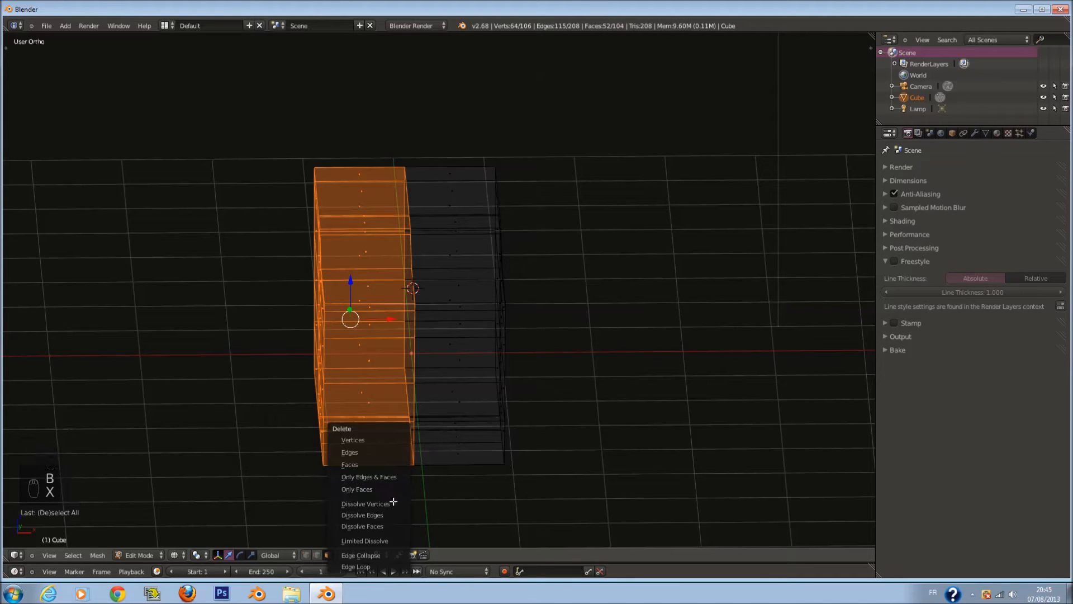
left_click(385, 465)
key("Tab")
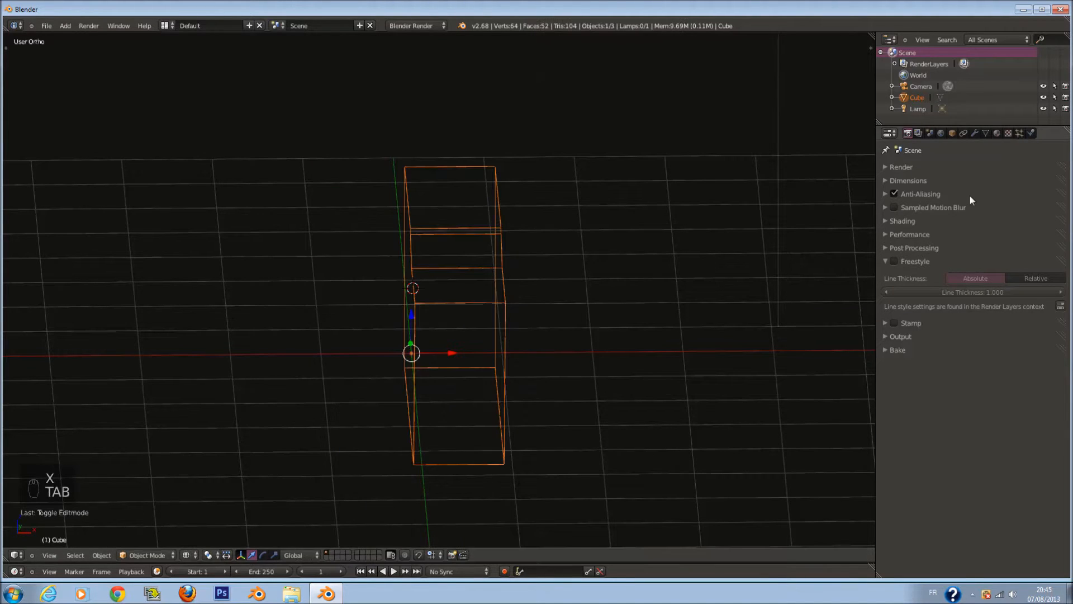
- Add a Mirror modifier to the half body
left_click(975, 134)
left_click(945, 171)
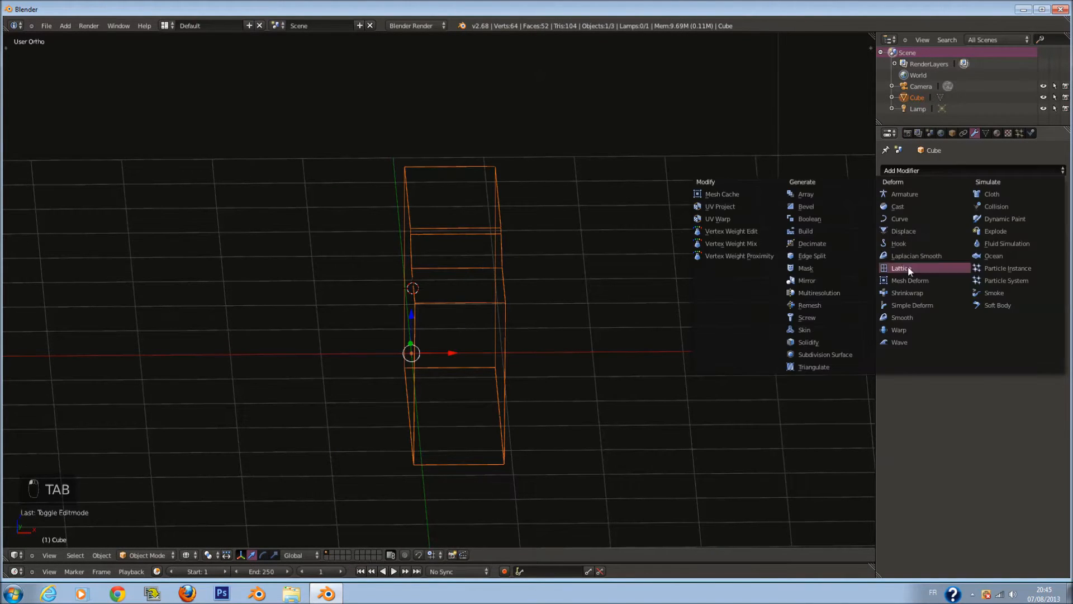
left_click(856, 281)
- In Edit Mode, extrude the front face and the two adjoining side faces of the middle band in place
mouse_move(821, 287)
middle_mouse_down()
mouse_move(638, 290)
mouse_move(460, 328)
mouse_move(486, 367)
middle_mouse_up()
key("Tab")
key("z")
right_click(242, 371)
right_click(311, 363, "shift")
right_click(400, 344, "shift")
key("e")
right_click(479, 372)
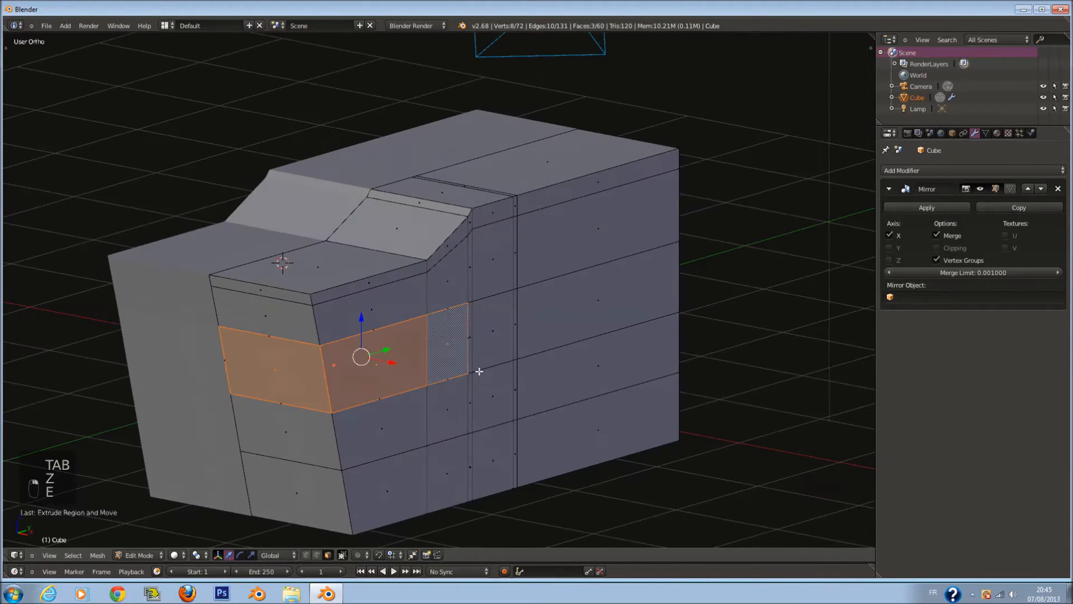
- Try to scale the extruded band faces along Z, then undo the scaling
key("s")
key("z")
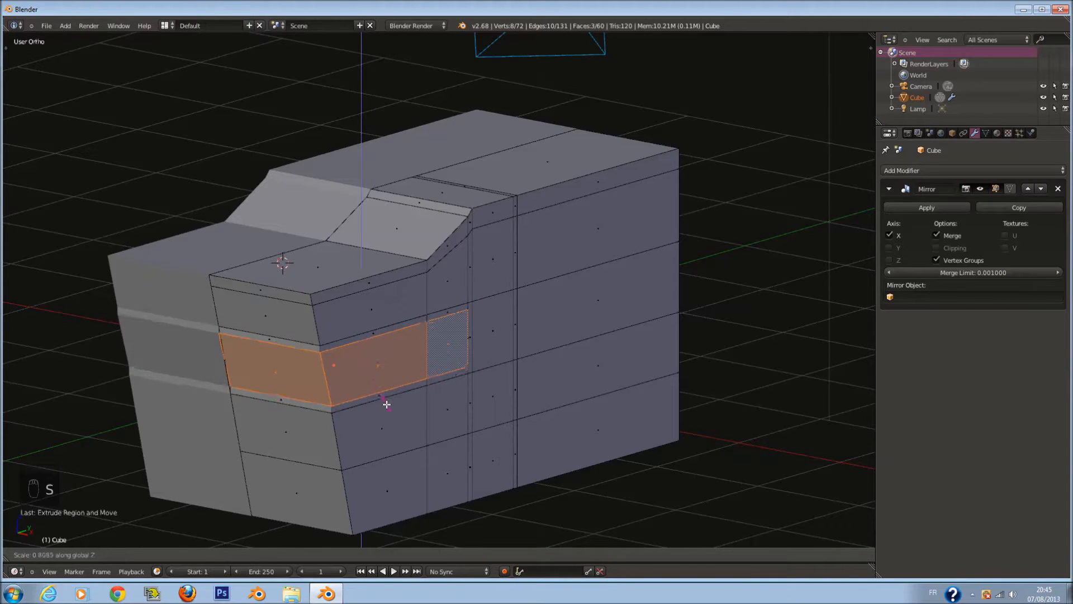
right_click(383, 396)
key("KP_3")
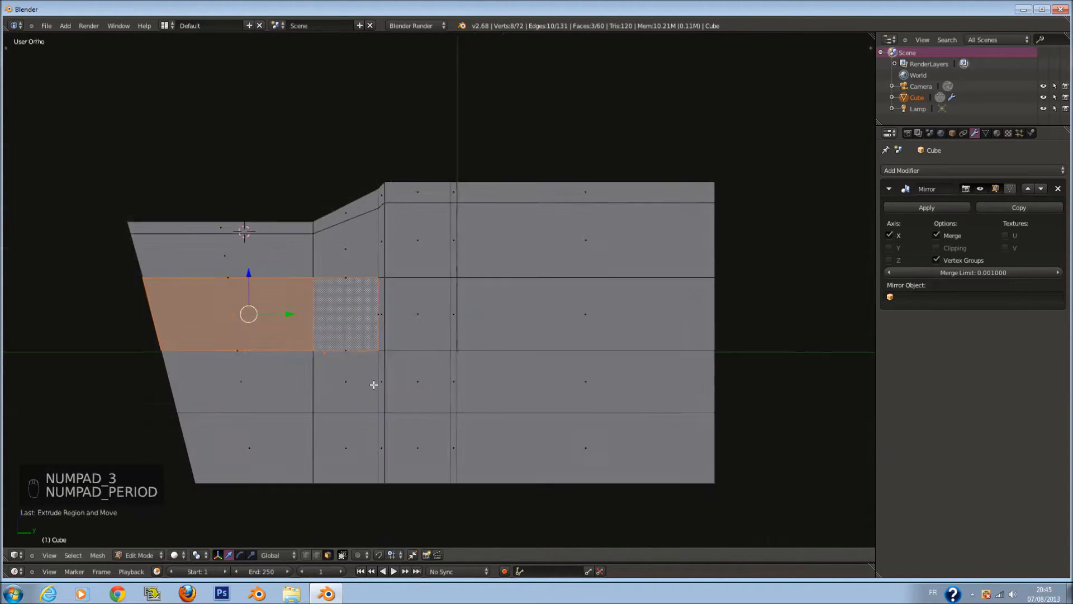
key("KP_Decimal")
key("s")
key("z")
left_click(386, 371)
key("z")
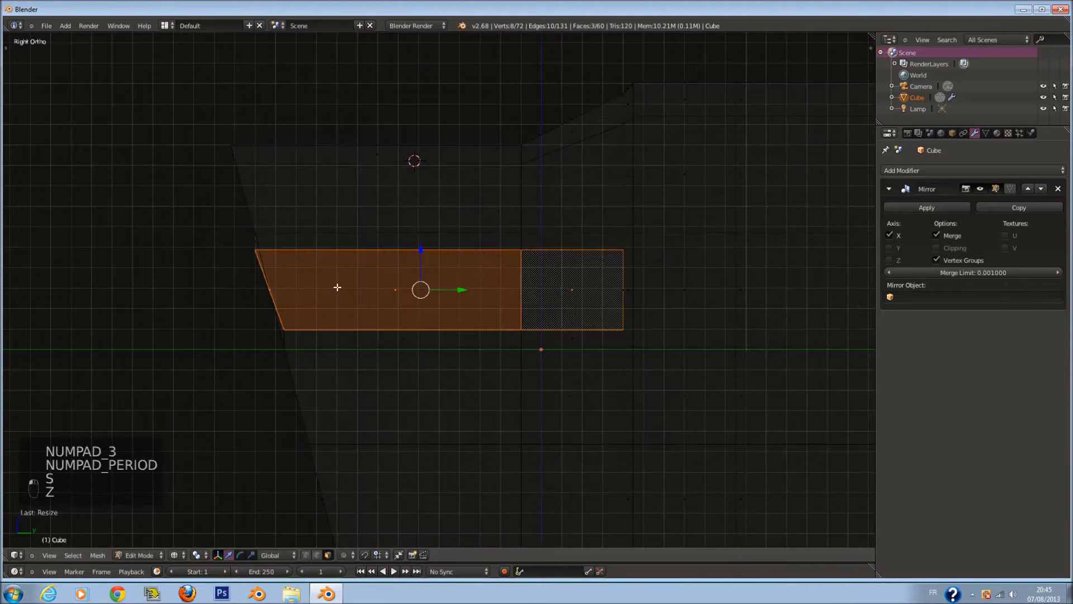
key("ctrl+z")
key("z")
- Scale the extruded band faces down slightly on all axes to form a shallow recess
key("s")
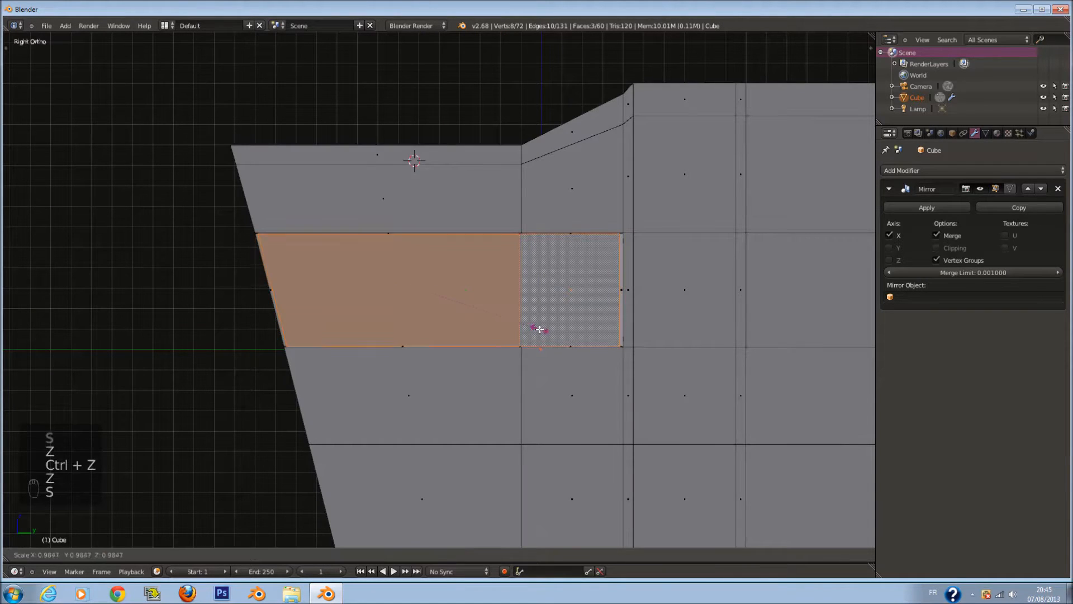
left_click(537, 328)
middle_click_drag(537, 327, 392, 334)
- Delete the small inner face left at the mirror seam of the front recess
right_click(281, 311)
key("x")
left_click(281, 309)
middle_click_drag(281, 310, 303, 296)
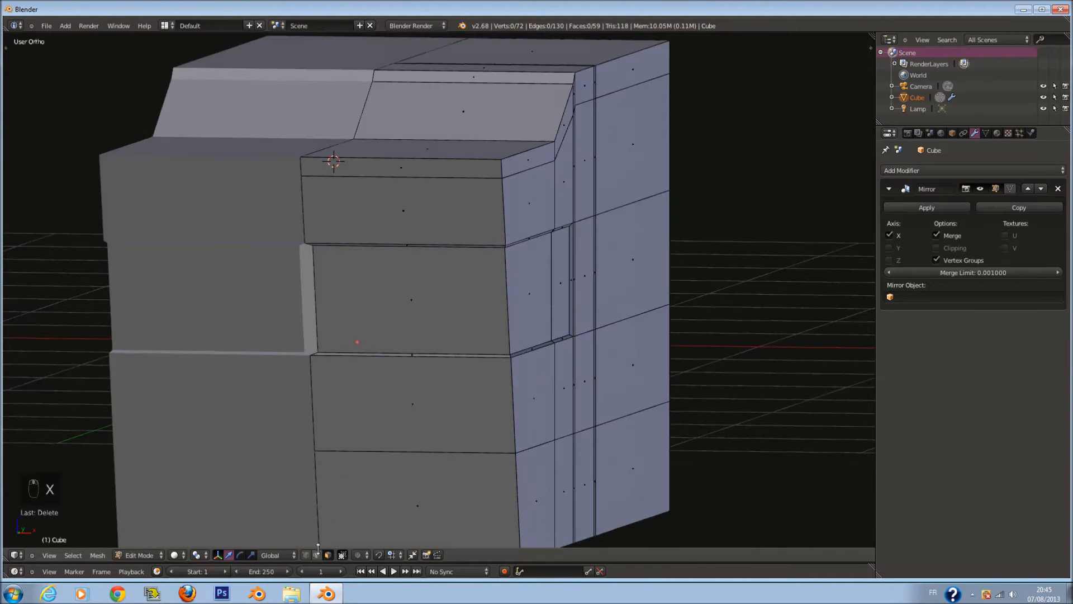
- Enable Clipping in the Mirror modifier and move the recess's inner vertical edge along X onto the mirror plane
left_click(937, 248)
right_click(344, 286)
key("g")
key("x")
left_click(338, 299)
middle_click_drag(486, 314, 439, 384)
key("a")
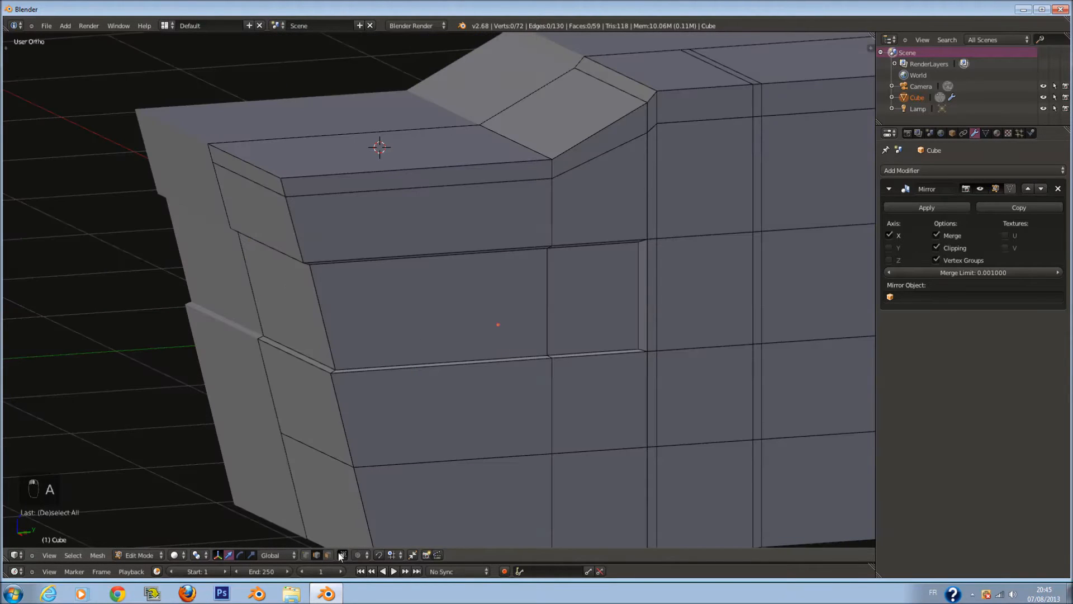
key("KP_3")
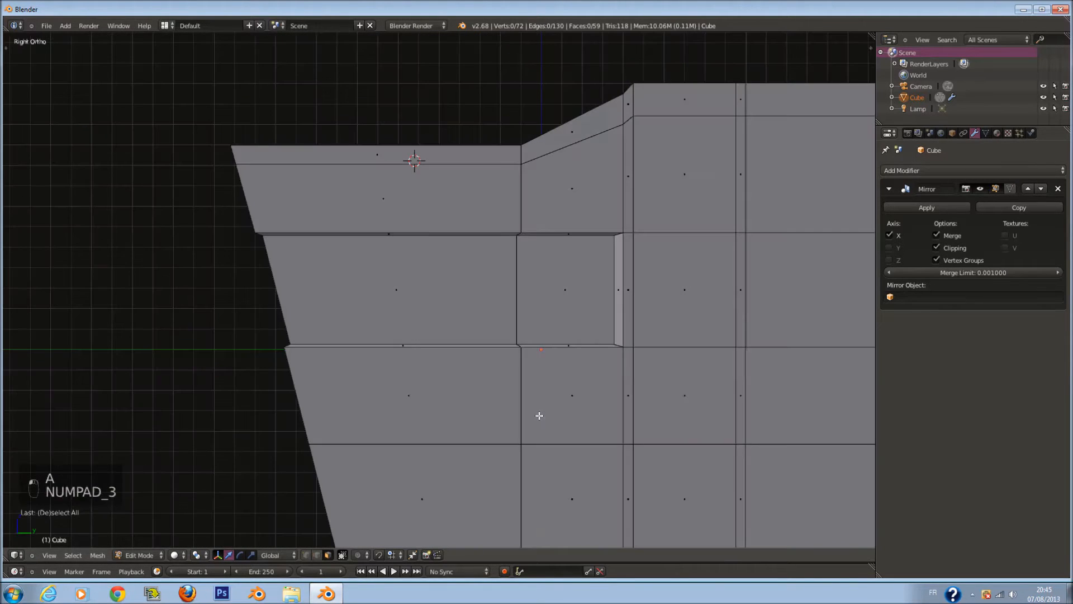
scroll(501, 385, "up", 7, "ctrl")
scroll(511, 360, "up", 2)
key("a")
key("a")
key("a")
key("a")
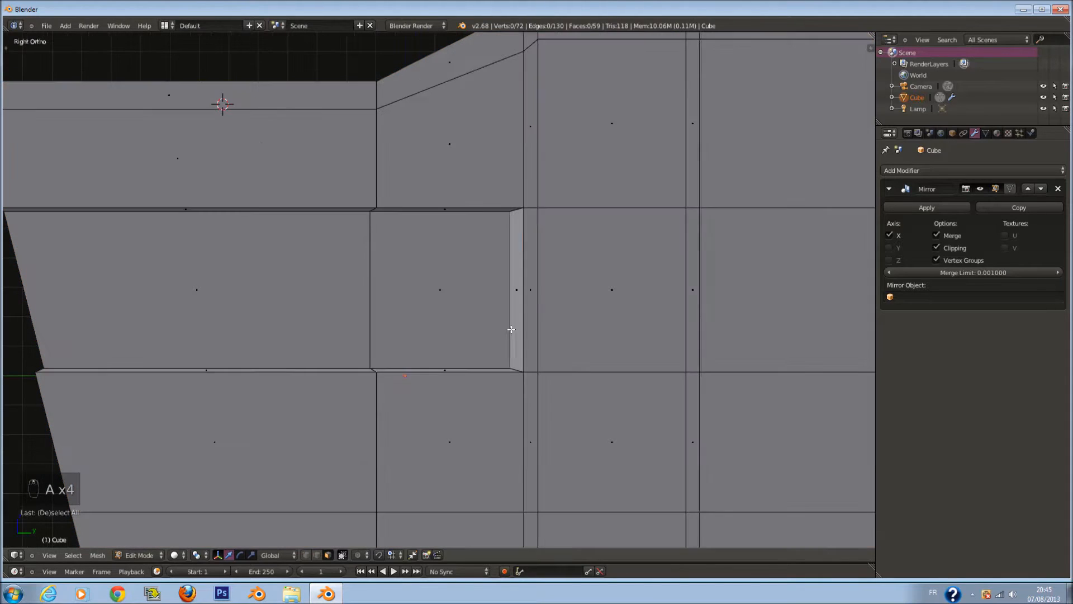
key("a")
key("a")
key("c")
key("c")
scroll(522, 207, "down", 1)
right_click(523, 208)
key("c")
right_click(508, 211)
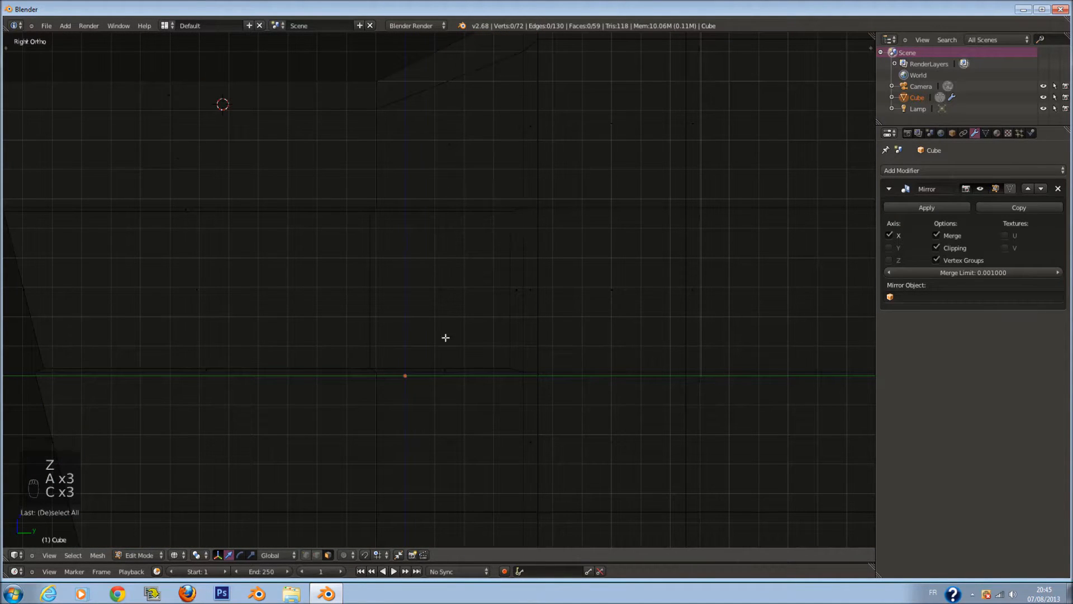
key("c")
left_click(517, 222)
right_click(517, 222)
- Move the lower vertices at the recess's rear end toward the front so that its rear edge slants
key("z")
scroll(559, 235, "up", 4, "shift")
key("z")
scroll(520, 313, "up", 1)
key("a")
key("c")
left_click(501, 446)
right_click(502, 446)
left_click_drag(515, 436, 491, 424)
key("z")
scroll(492, 425, "down", 4)
- Return to Object Mode and save the file as Robot_cartoon.blend in the blender save system folder
key("Tab")
key("ctrl+s")
left_click(503, 326)
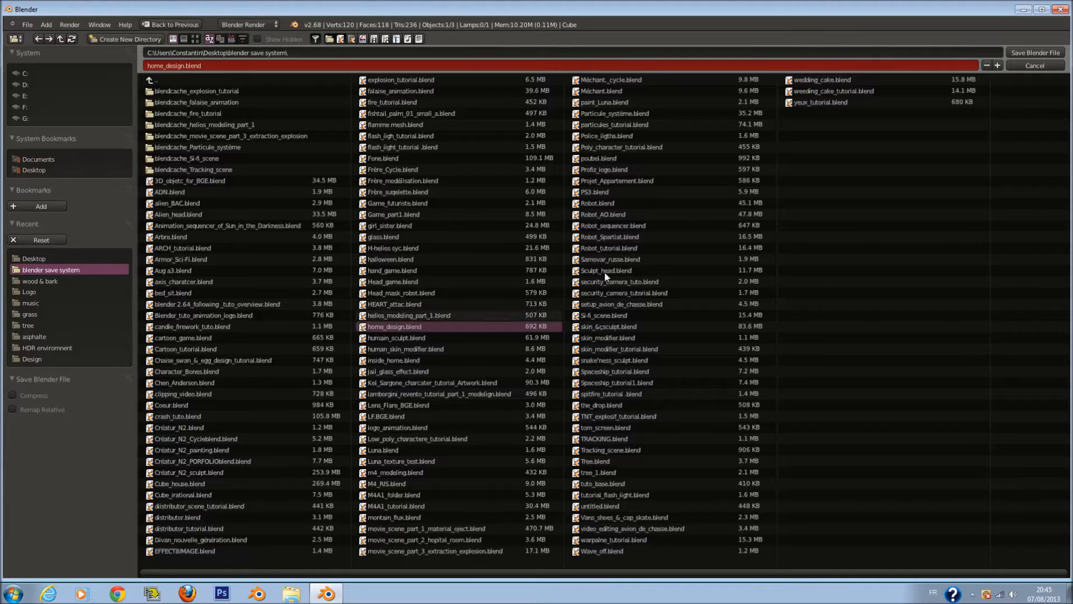
left_click(1034, 65)
key("ctrl+s")
left_click(300, 66)
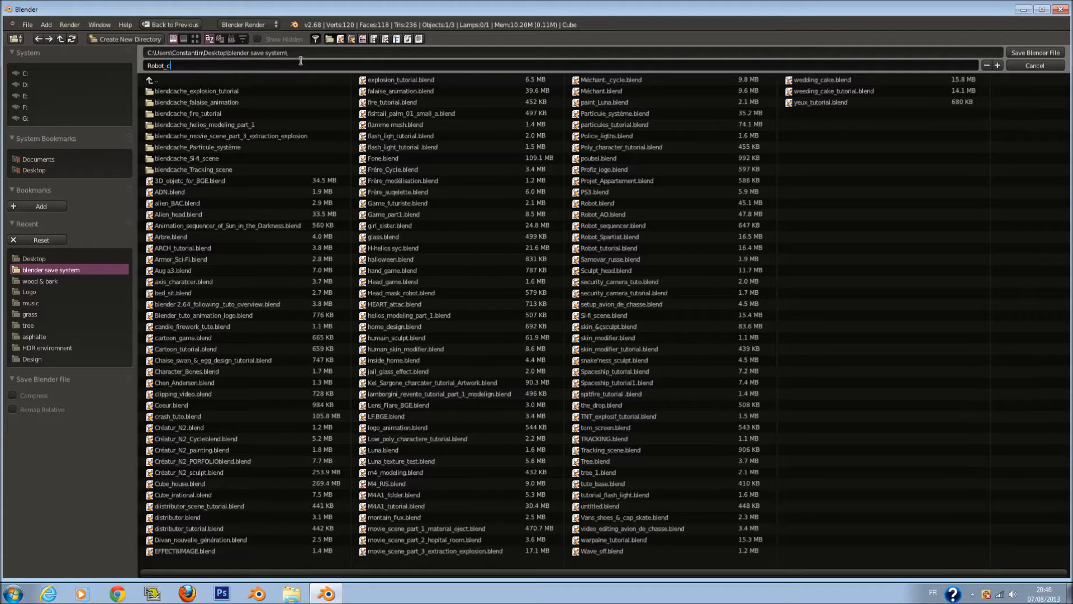
type("Robot_cartoon")
key("Return")
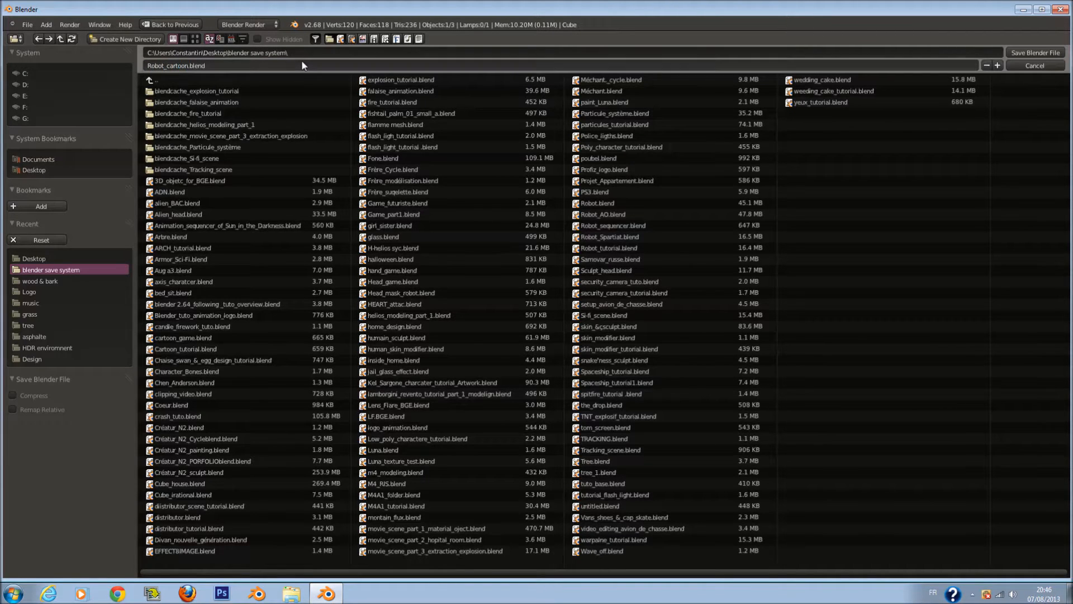
left_click(1055, 49)
scroll(486, 343, "down", 3)
key("z")
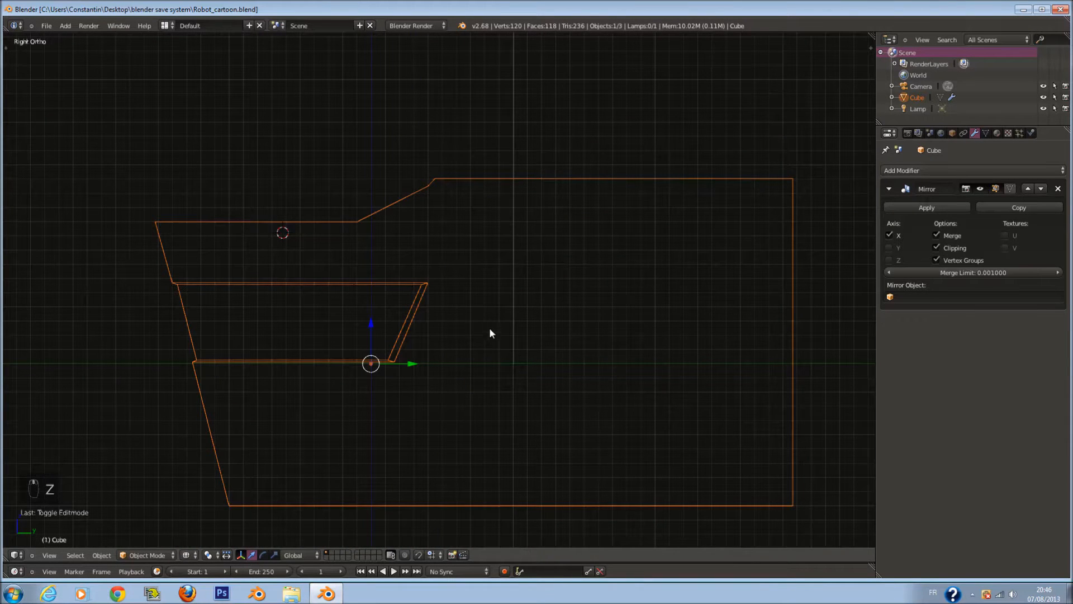
key("ctrl+s")
- Put the body back into Edit Mode with face selection active
key("Tab")
scroll(434, 168, "up", 1)
key("a")
key("a")
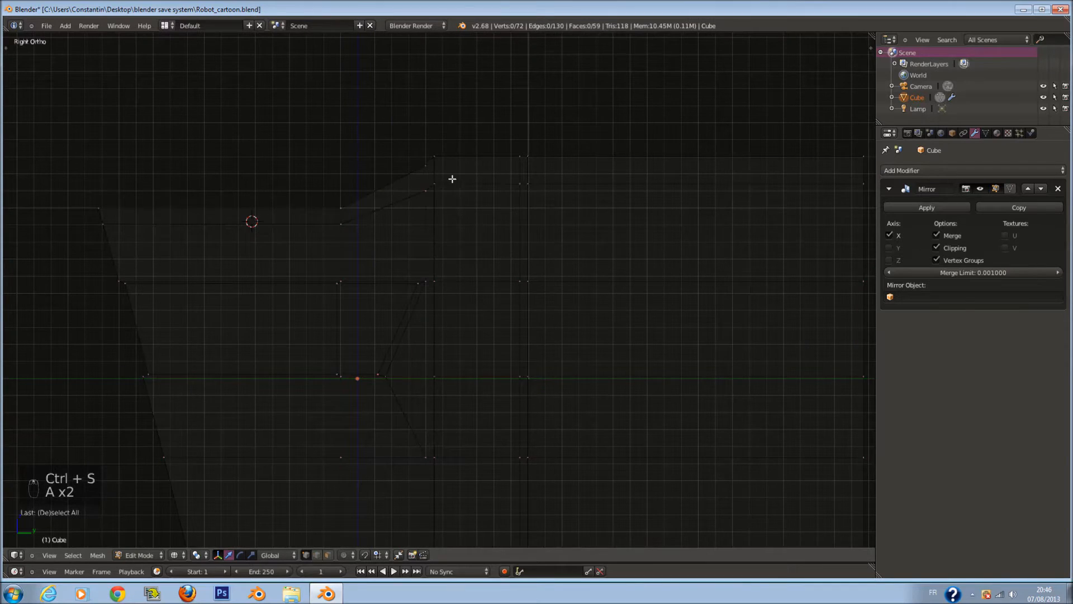
key("a")
key("a")
key("a")
key("z")
key("z")
key("a")
key("a")
left_click(328, 554)
key("c")
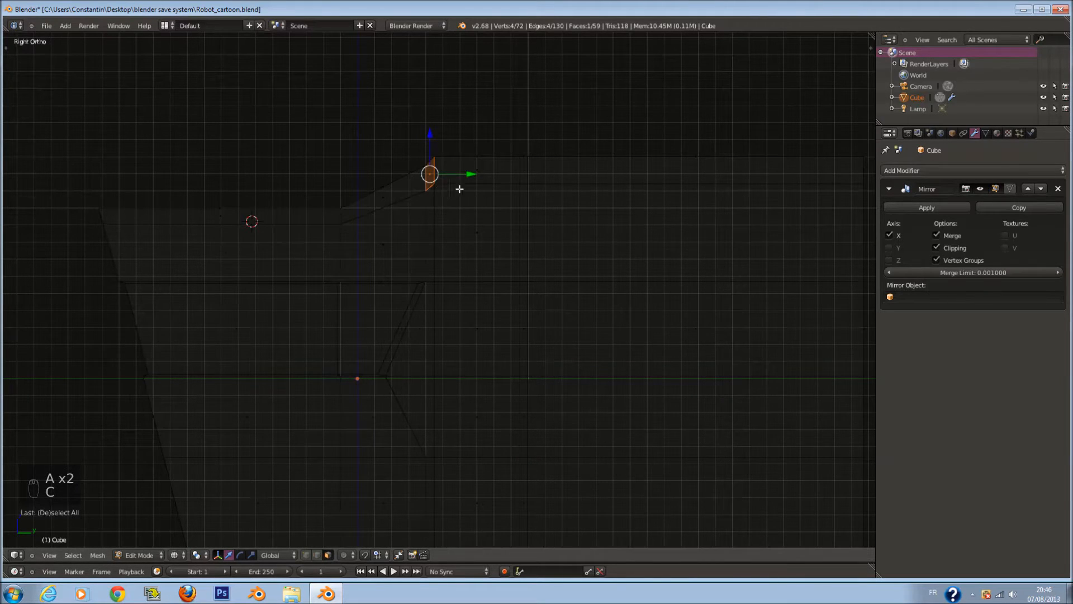
key("z")
key("a")
key("a")
key("a")
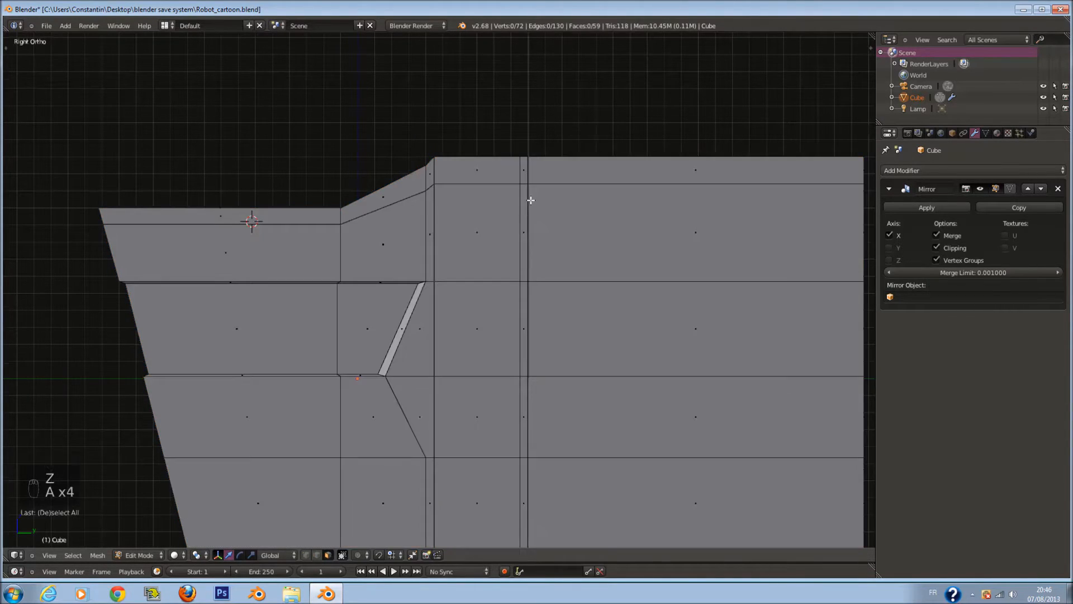
- Add a lengthwise loop cut close below the existing one that follows the body's stepped top surface
scroll(528, 202, "down", 2)
key("ctrl+r")
left_click(494, 223)
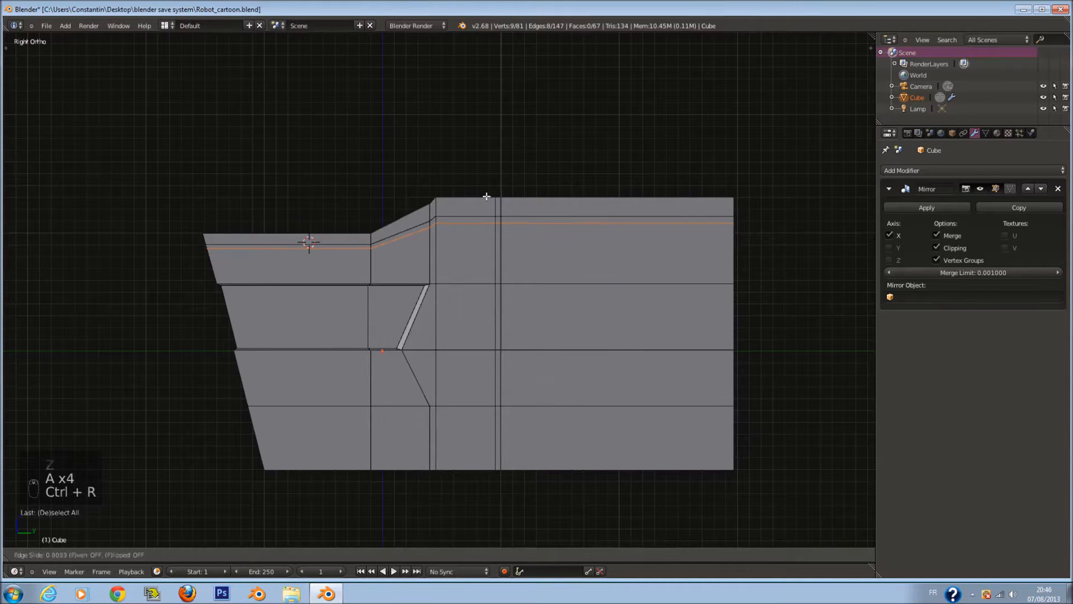
left_click(486, 196)
scroll(438, 465, "up", 4)
key("a")
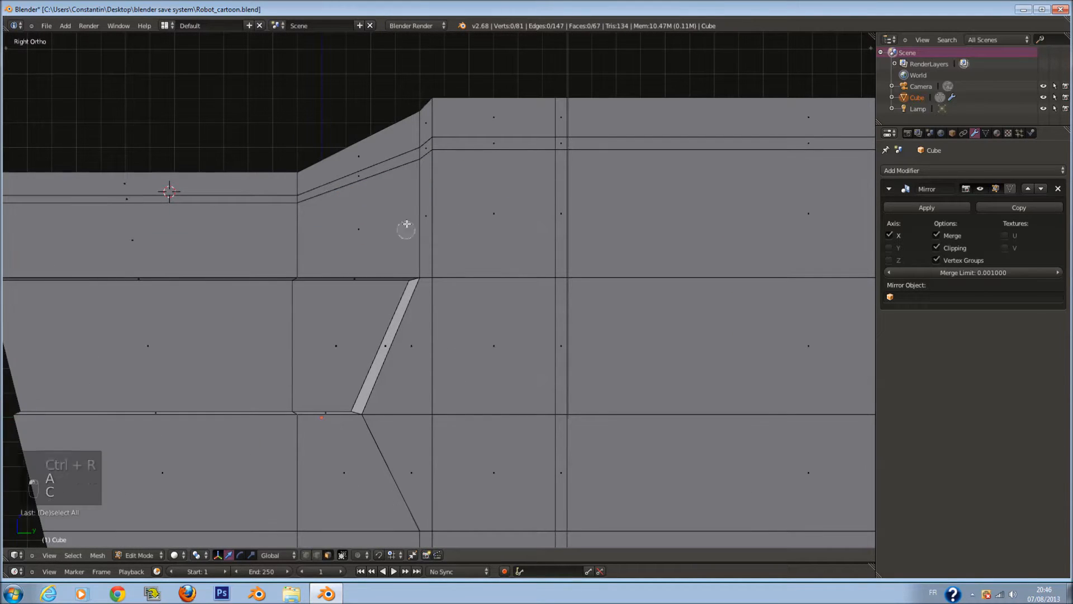
- Select the five narrow faces at the slope's upper end, along the thin top strip and down the rear vertical strip
key("c")
left_click(424, 120)
left_click(426, 142)
middle_click(406, 138)
left_click(502, 146)
middle_click(514, 180)
left_click(562, 144)
left_click(560, 184)
right_click(559, 240)
scroll(517, 162, "down", 5, "shift")
key("c")
middle_click(510, 143)
right_click(510, 143)
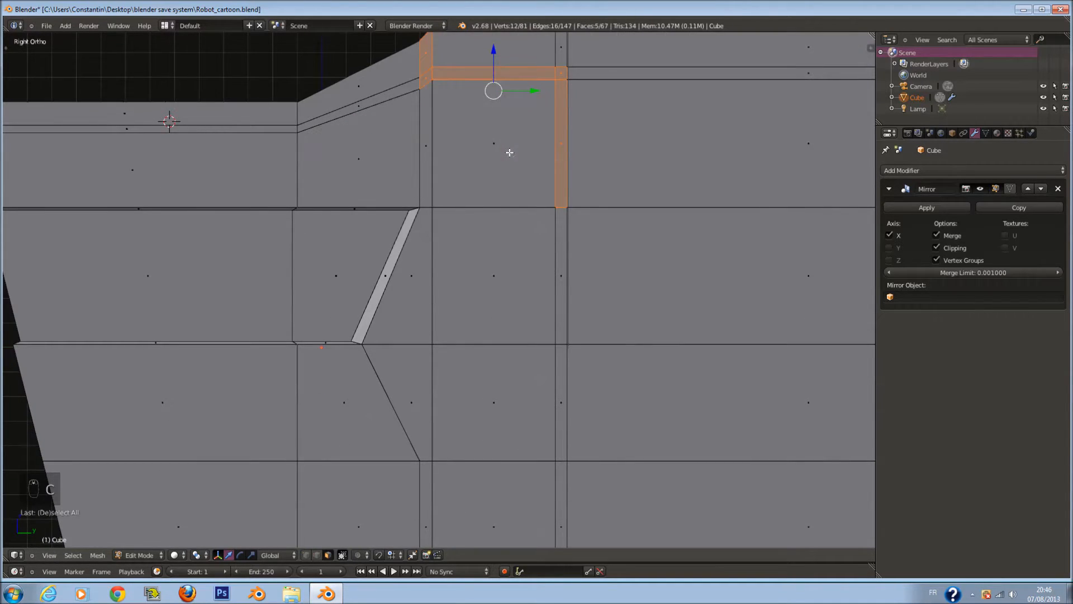
- Add a lengthwise loop cut just below the existing lower one across the body's side
scroll(570, 213, "down", 5)
scroll(559, 224, "down", 2, "shift")
scroll(518, 261, "up", 4)
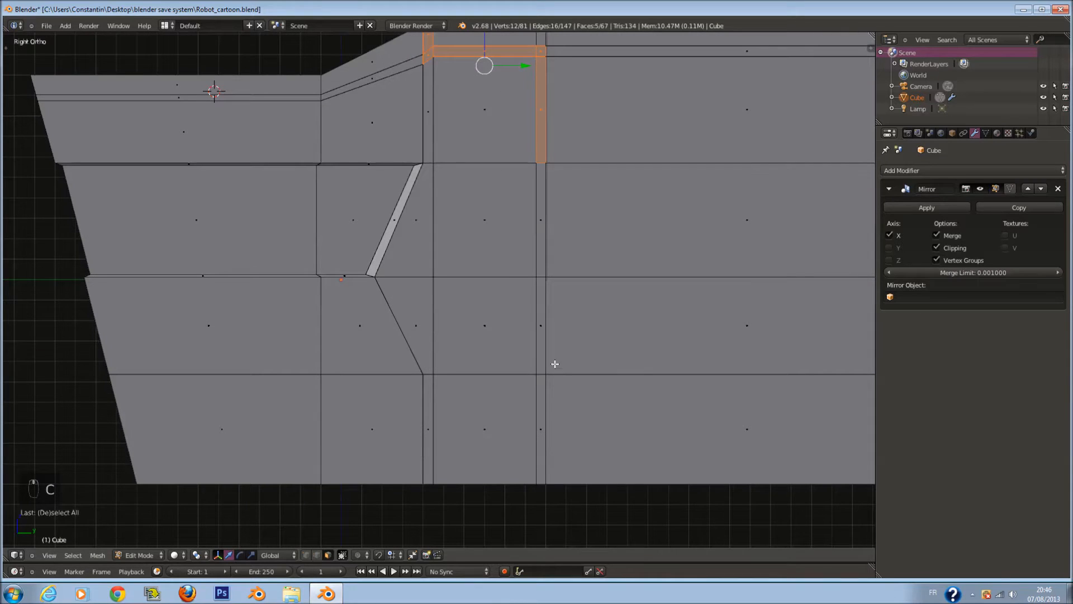
scroll(570, 391, "down", 1)
key("ctrl+r")
left_click(521, 361)
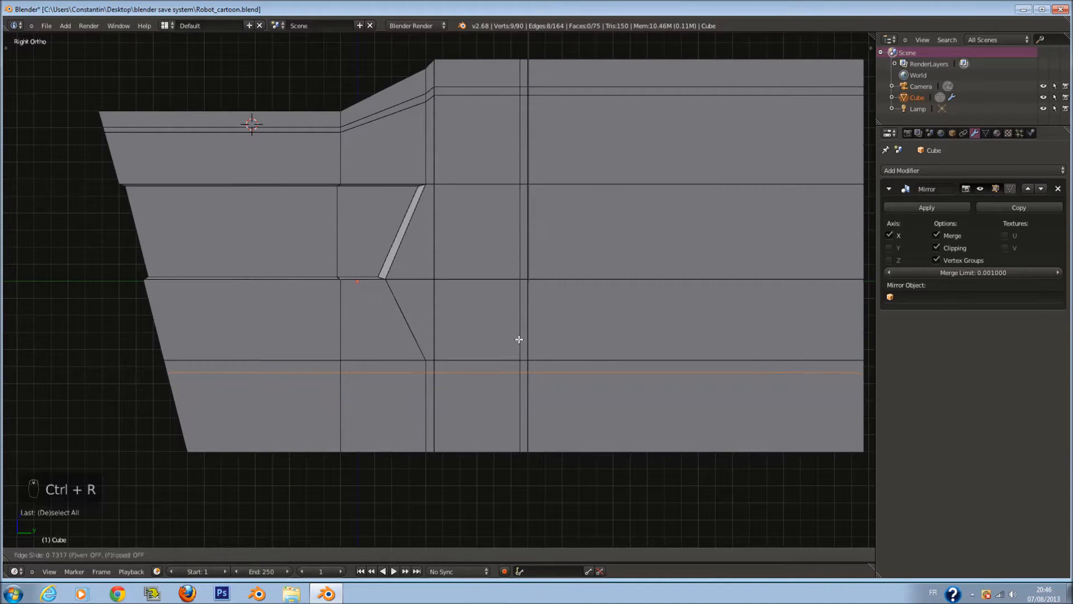
left_click(518, 336)
- Select the nine narrow faces from the slope's upper end along the top strip, down the vertical strip and back along the low strip
key("a")
key("c")
left_click(692, 365)
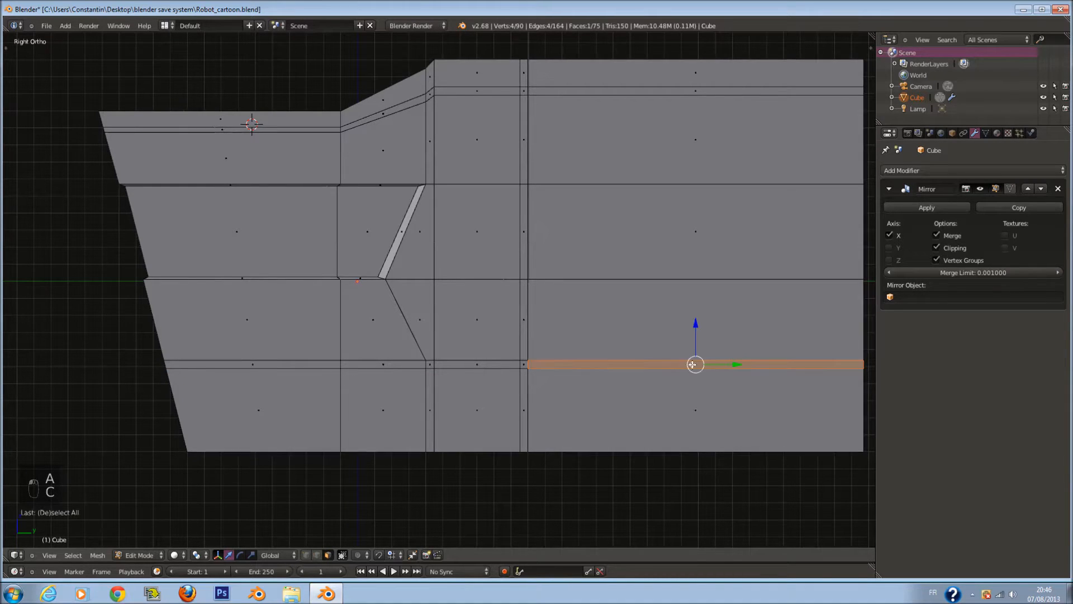
left_click(524, 364)
left_click(525, 331)
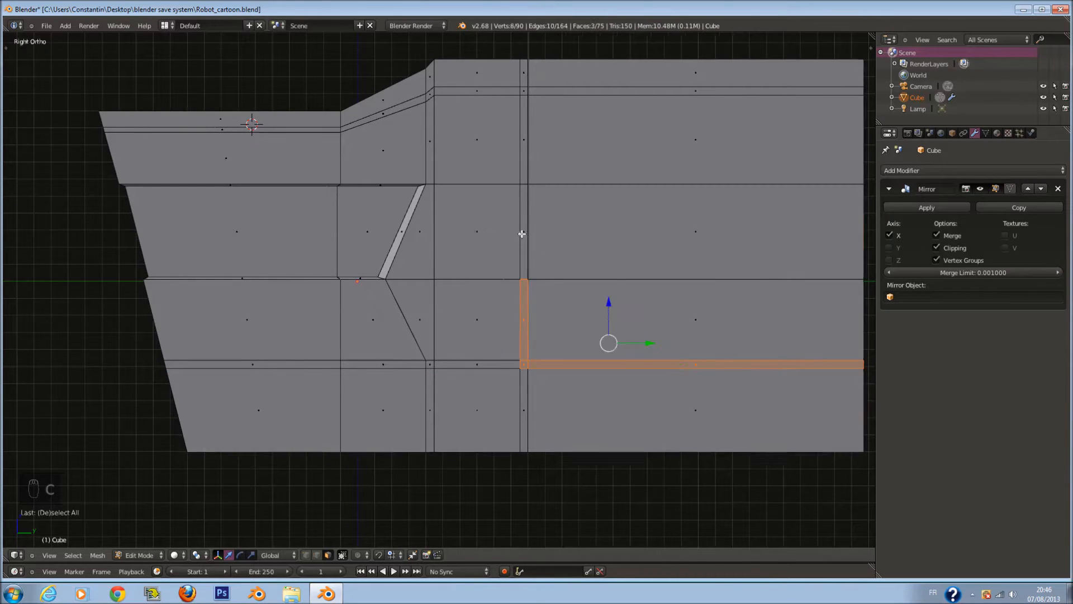
left_click(524, 232)
left_click(523, 144)
middle_click(566, 227)
middle_click(497, 221)
middle_click(498, 146)
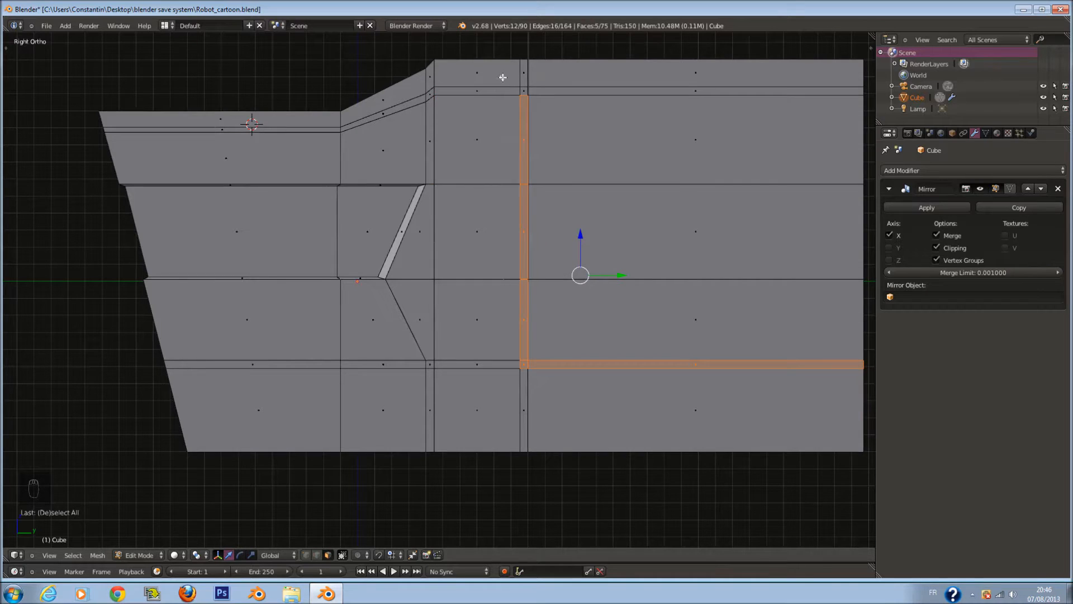
left_click(502, 90)
left_click_drag(433, 93, 431, 72)
- Extrude the selected strip faces in place and shrink them inward by about 0.033 to form a groove
middle_click_drag(546, 226, 626, 273)
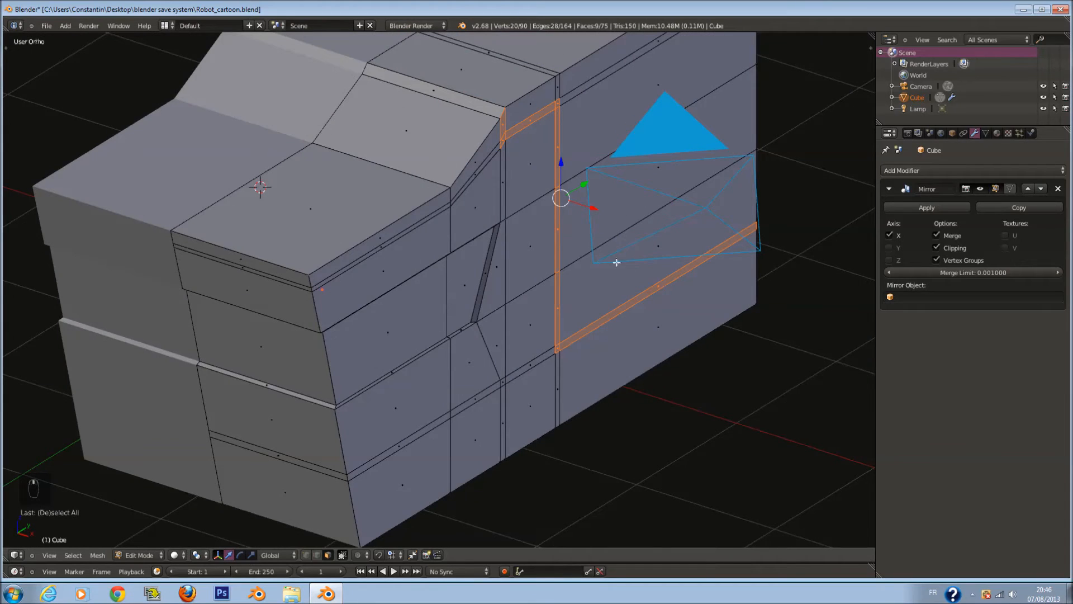
key("e")
left_click(604, 230)
mouse_move(604, 230)
middle_mouse_down()
mouse_move(551, 213)
mouse_move(595, 242)
middle_mouse_up()
key("alt+s")
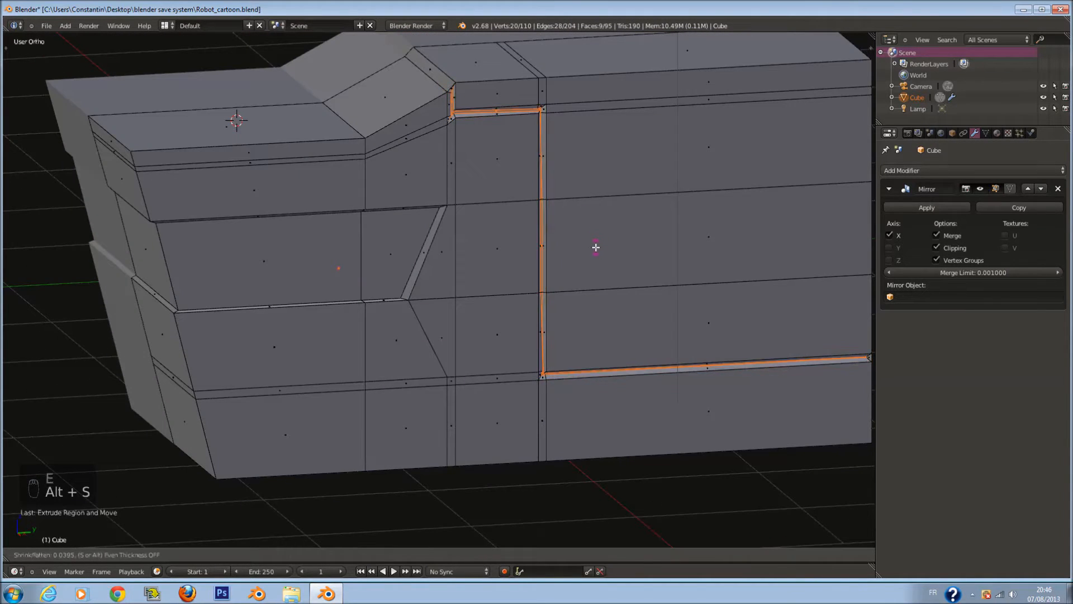
left_click(595, 246)
- Try smoothing the groove's vertices and undo it
key("t")
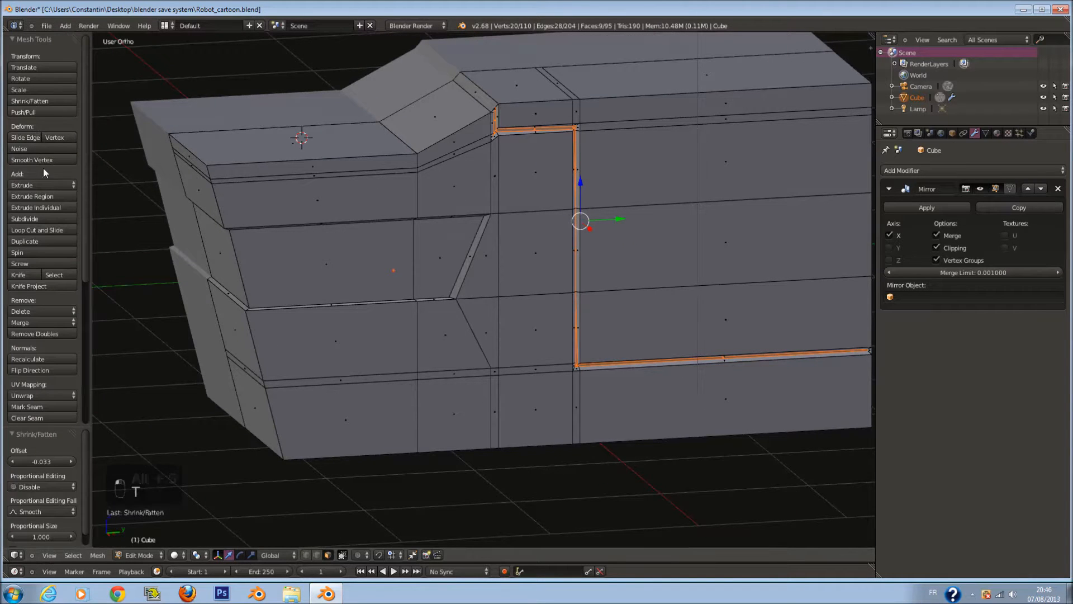
key("ctrl+z")
middle_click_drag(303, 210, 525, 232)
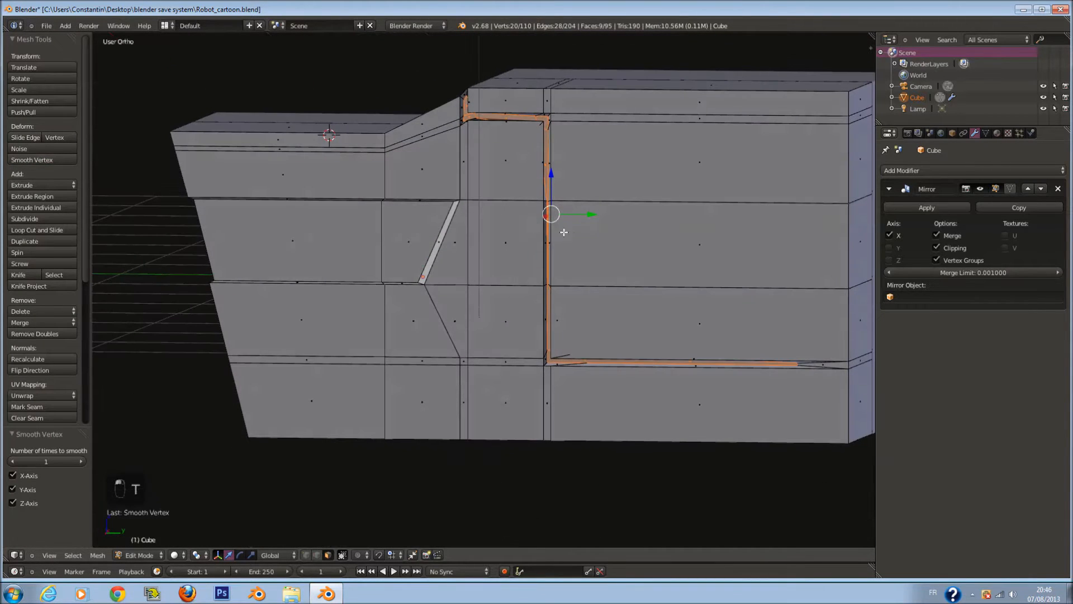
middle_click_drag(589, 246, 477, 139)
- Add a level 1 subdivision surface modifier to the body in Object Mode
key("Tab")
scroll(625, 255, "down", 2)
key("ctrl+1")
- Add a lengthwise loop cut around the top, front and bottom, close to the body's outer side edge
key("Tab")
key("a")
key("a")
key("ctrl+r")
left_click(509, 176)
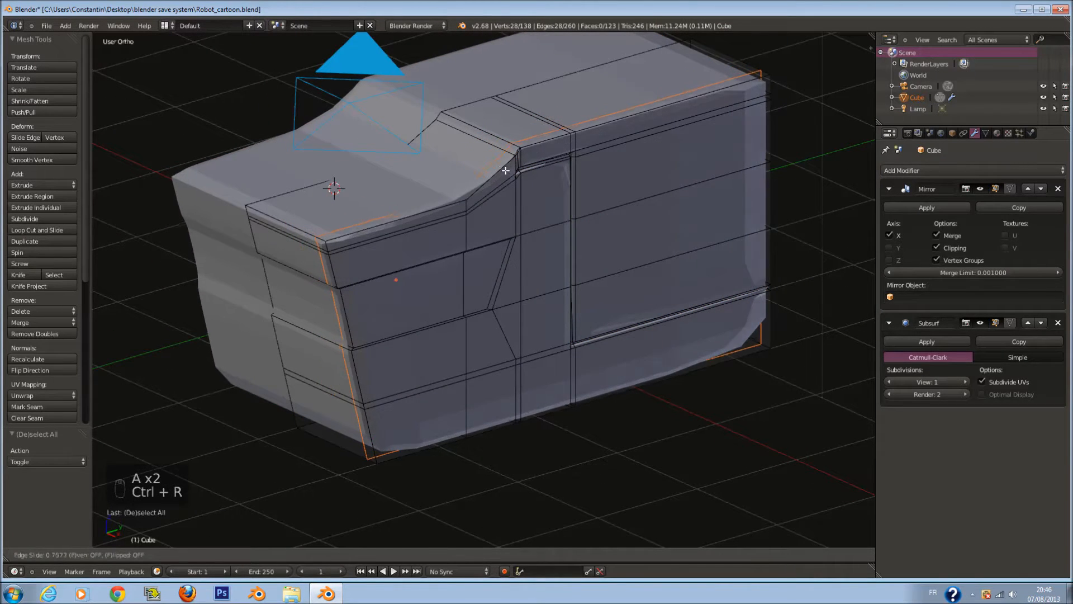
left_click(509, 176)
middle_click_drag(509, 176, 570, 276)
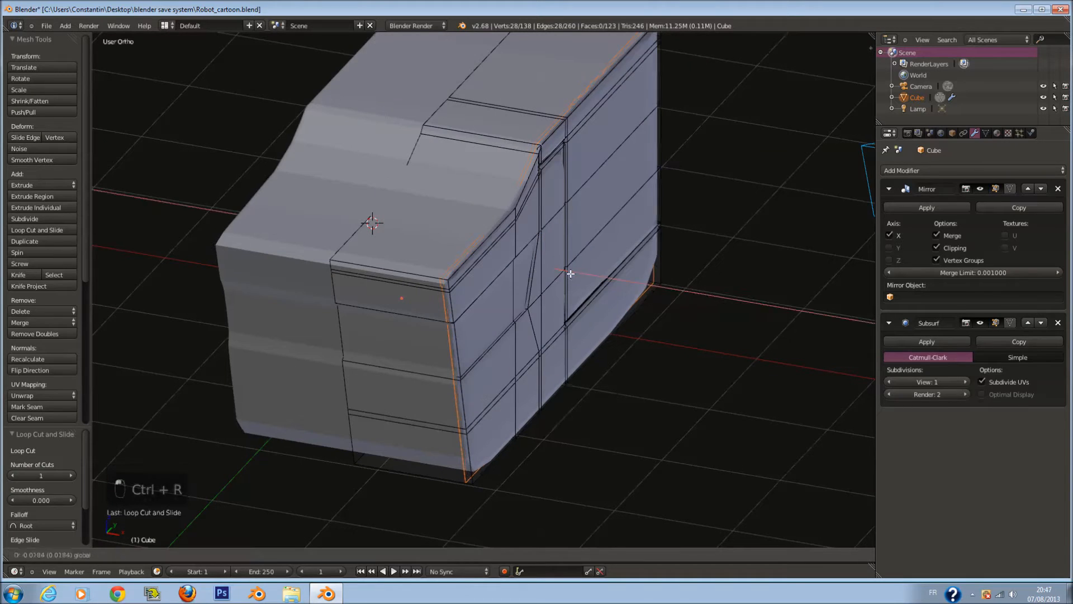
key("a")
- Add a horizontal loop cut close to the body's bottom edge to sharpen its rounding
middle_click_drag(478, 334, 417, 372)
key("ctrl+r")
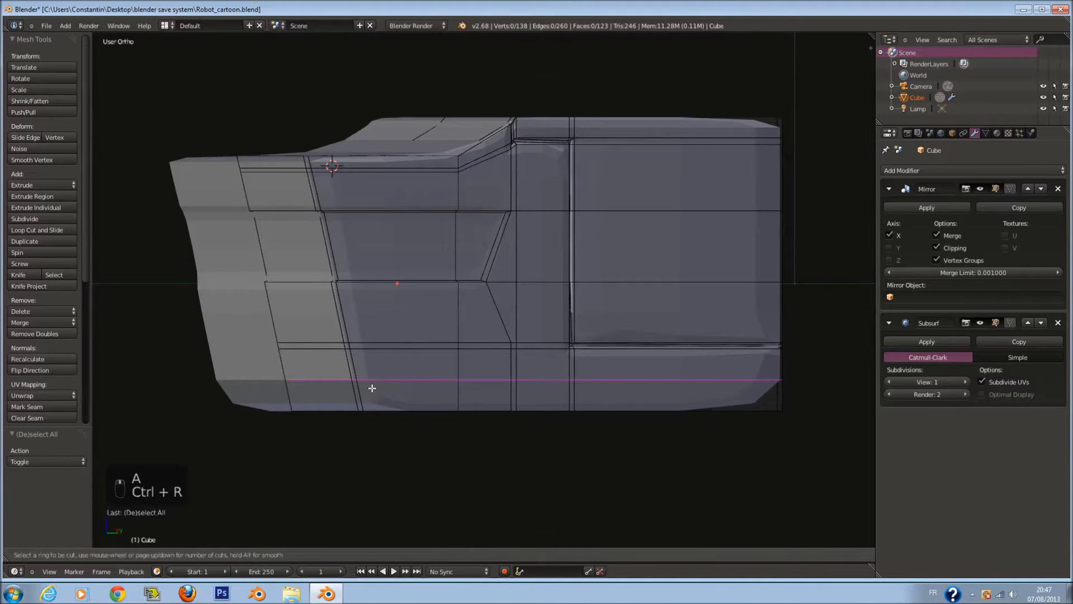
left_click(372, 388)
left_click(378, 428)
key("a")
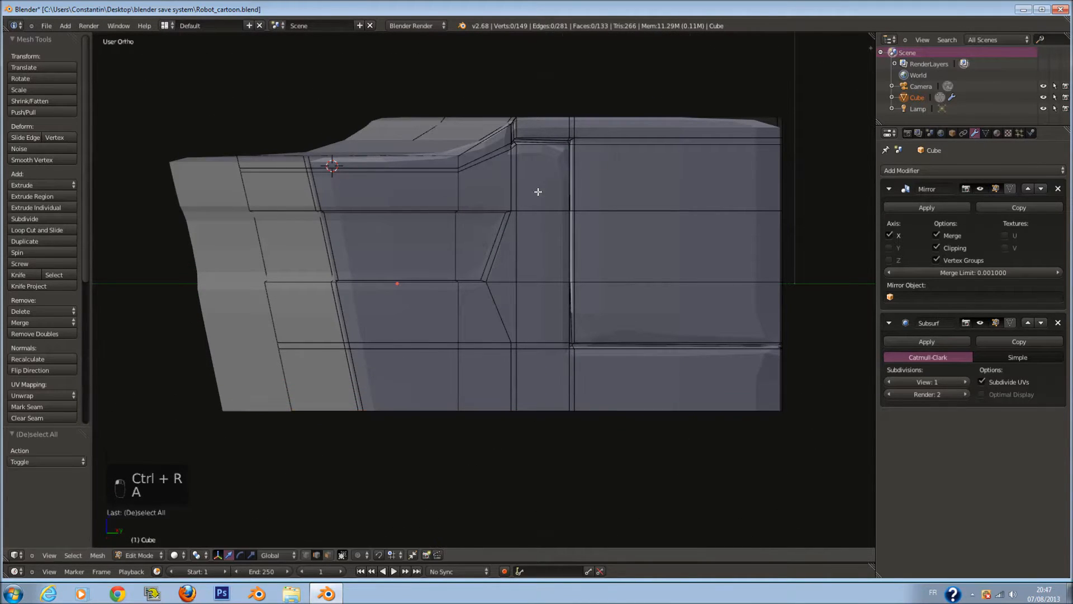
- Add two vertical loop cuts between the slope's upper end and the vertical groove, one close to each side of that section
middle_click_drag(538, 191, 495, 182)
key("ctrl+r")
left_click(498, 183)
left_click(523, 193)
key("ctrl+r")
left_click(501, 159)
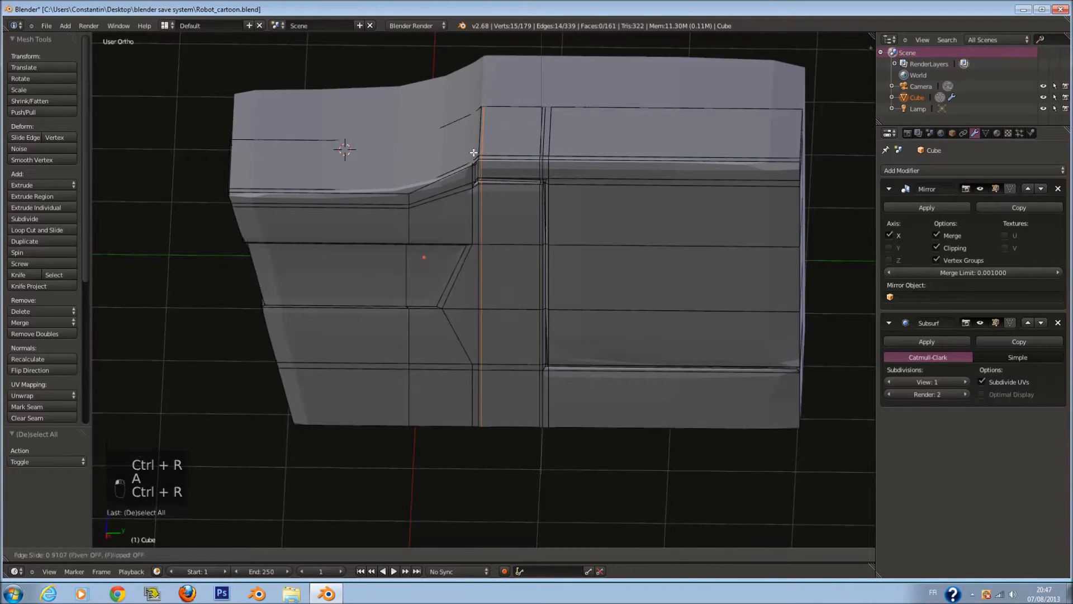
left_click(474, 153)
- Add a horizontal loop cut close above the low horizontal groove
key("a")
middle_click_drag(566, 233, 566, 352)
key("ctrl+r")
left_click(554, 335)
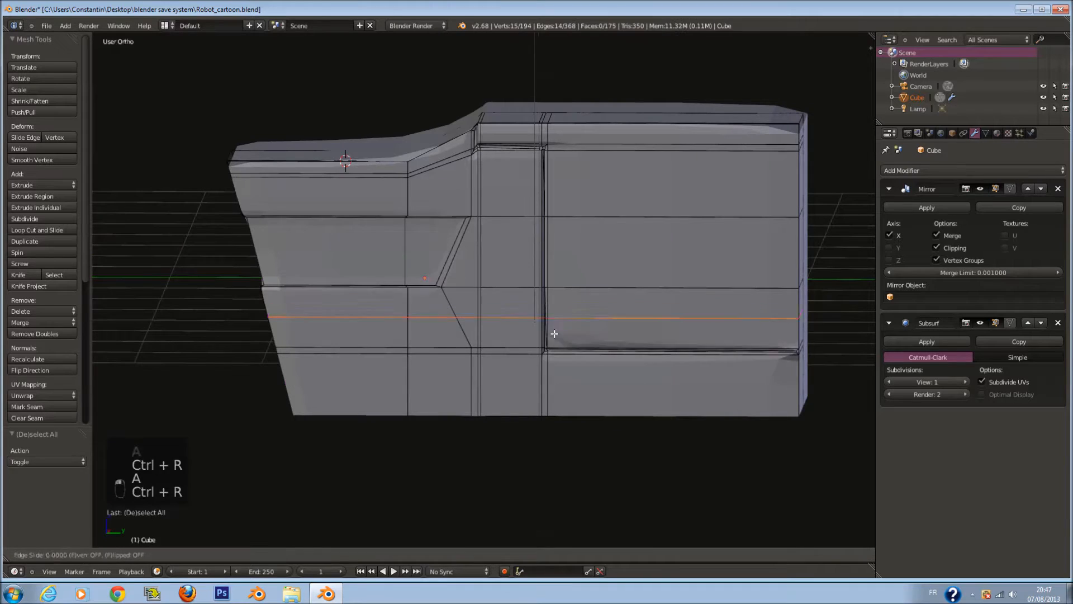
left_click(556, 334)
- Add two vertical loop cuts in the rear section, one close behind the vertical groove and one near the rear end
key("a")
key("ctrl+r")
left_click(549, 144)
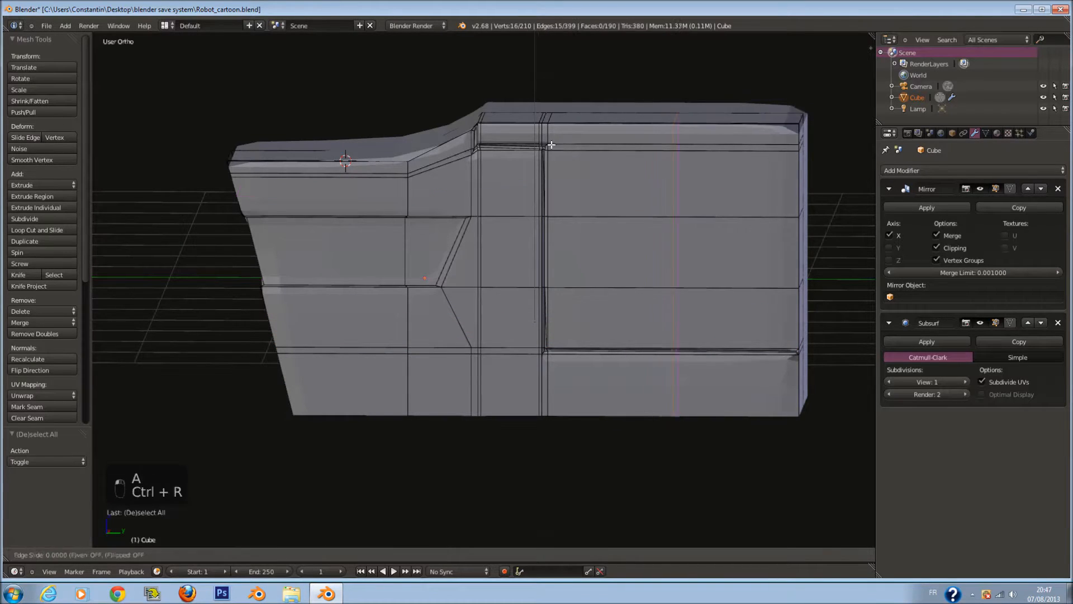
left_click(433, 129)
key("a")
key("ctrl+r")
left_click(758, 138)
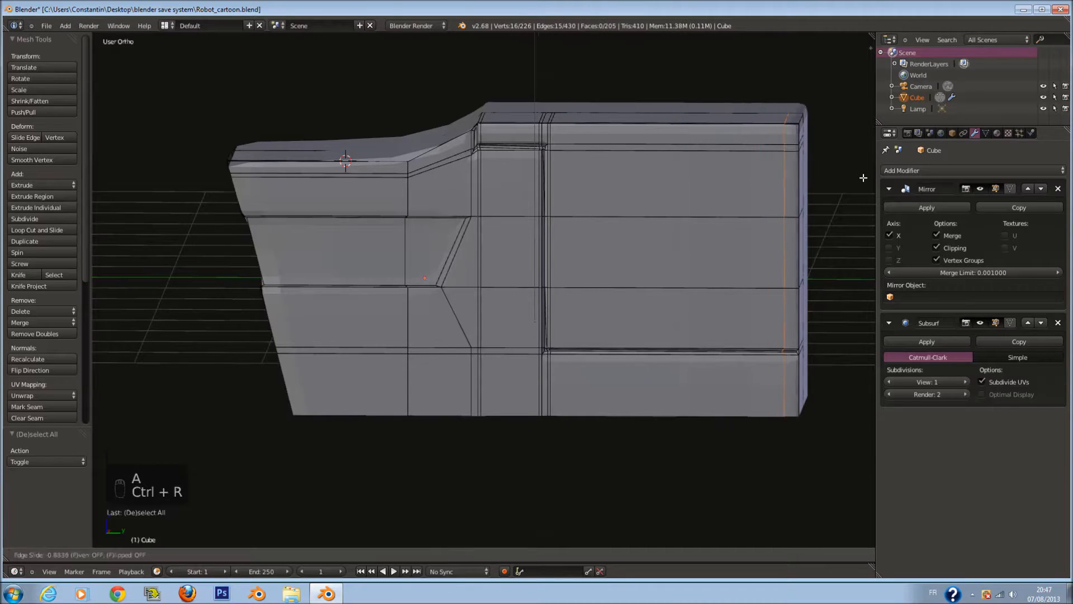
left_click(824, 177)
key("Tab")
middle_click_drag(395, 247, 418, 232)
- Try adding a horizontal loop cut at the upper border of the recessed front band and undo it
key("Tab")
key("a")
key("a")
key("a")
key("ctrl+r")
left_click(314, 247)
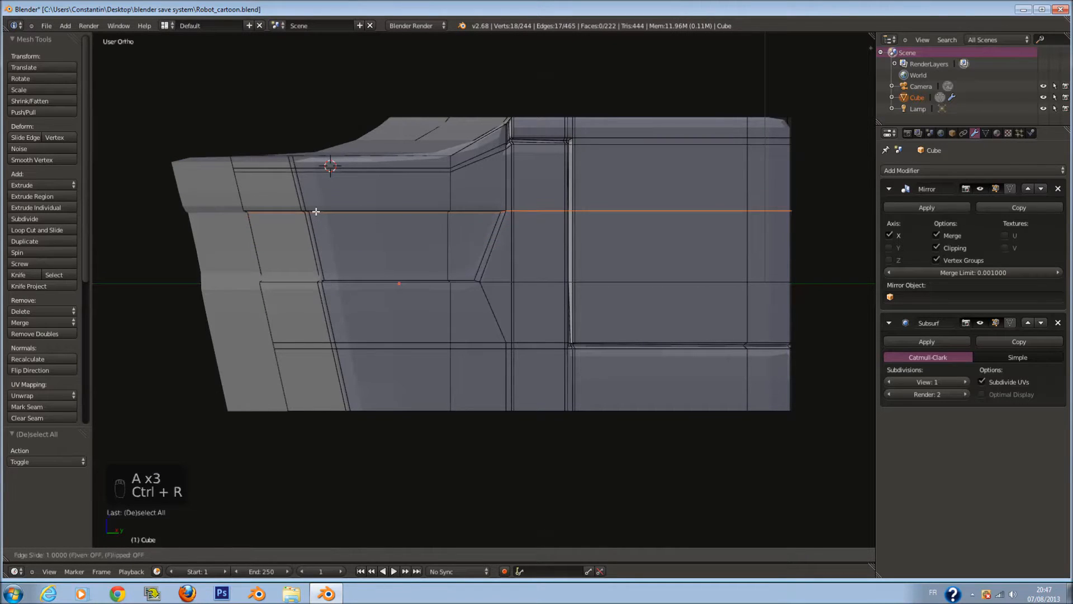
left_click(315, 215)
key("a")
key("ctrl+r")
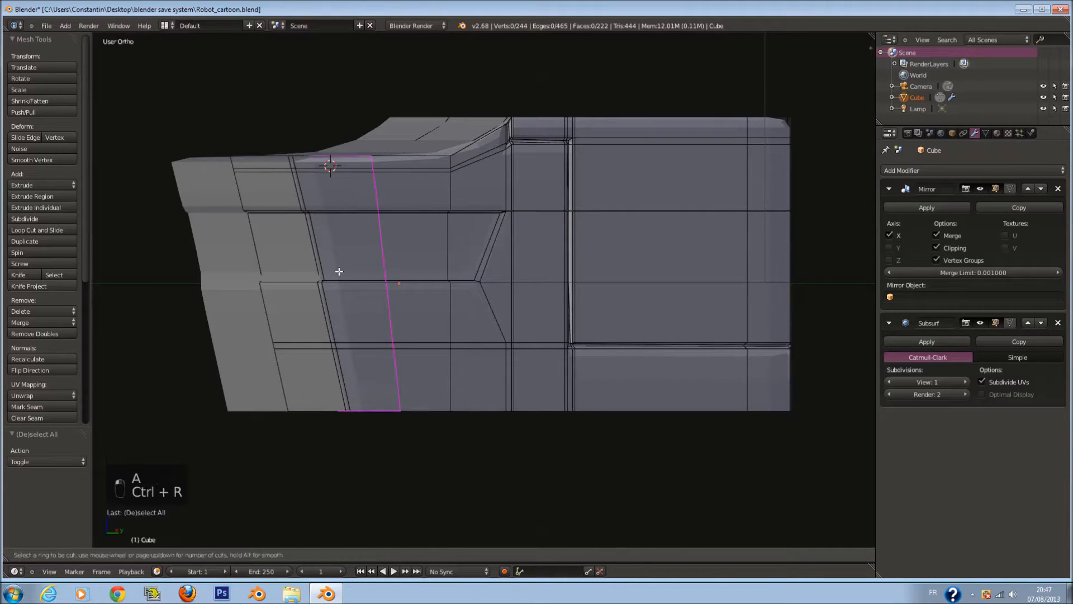
key("ctrl+z")
key("ctrl+z")
key("ctrl+z")
key("ctrl+z")
key("ctrl+z")
- Select the inner edges along the recessed band's lower, slanted and upper borders
scroll(494, 220, "up", 3)
right_click(472, 240)
middle_click_drag(473, 240, 493, 269)
right_click(478, 298, "alt")
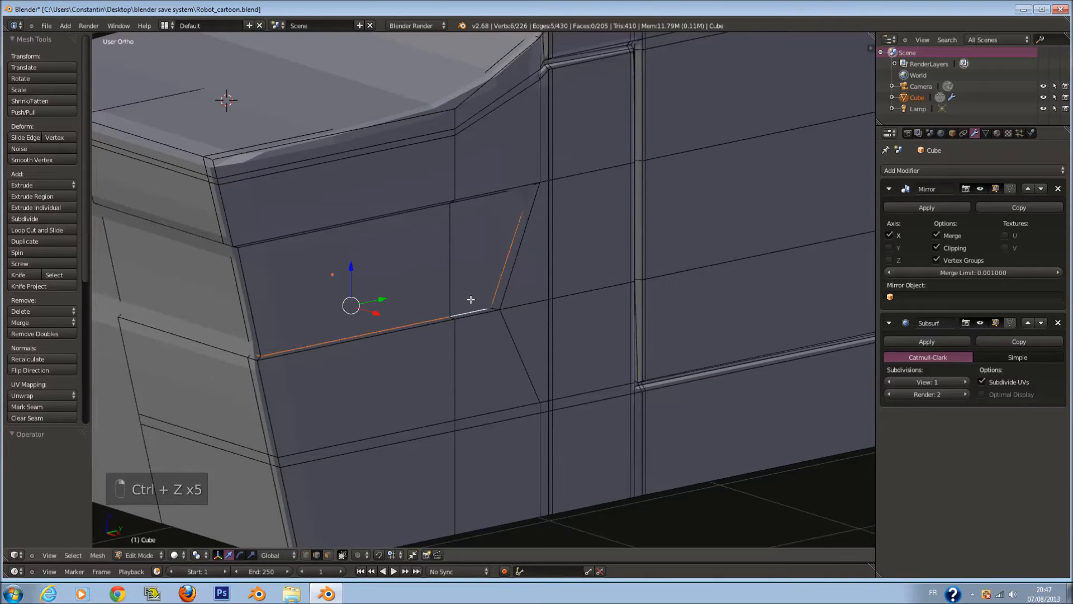
middle_click_drag(498, 196, 520, 134)
middle_click_drag(245, 179, 204, 115)
right_click(201, 117, "alt+shift")
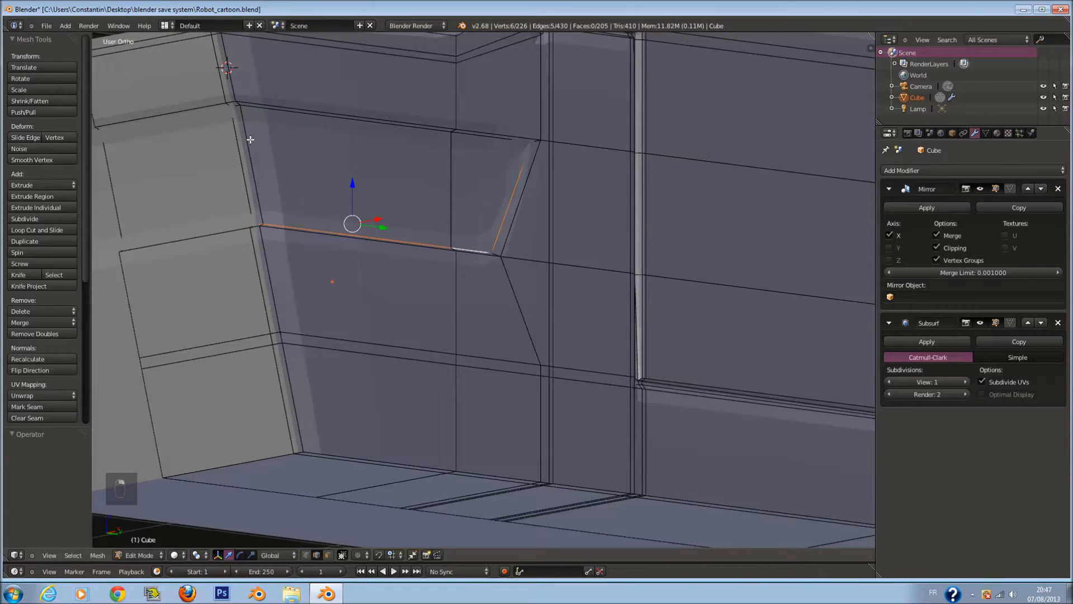
key("ctrl+z")
key("z")
key("z")
mouse_move(251, 205)
middle_mouse_down()
mouse_move(359, 256)
mouse_move(422, 259)
middle_mouse_up()
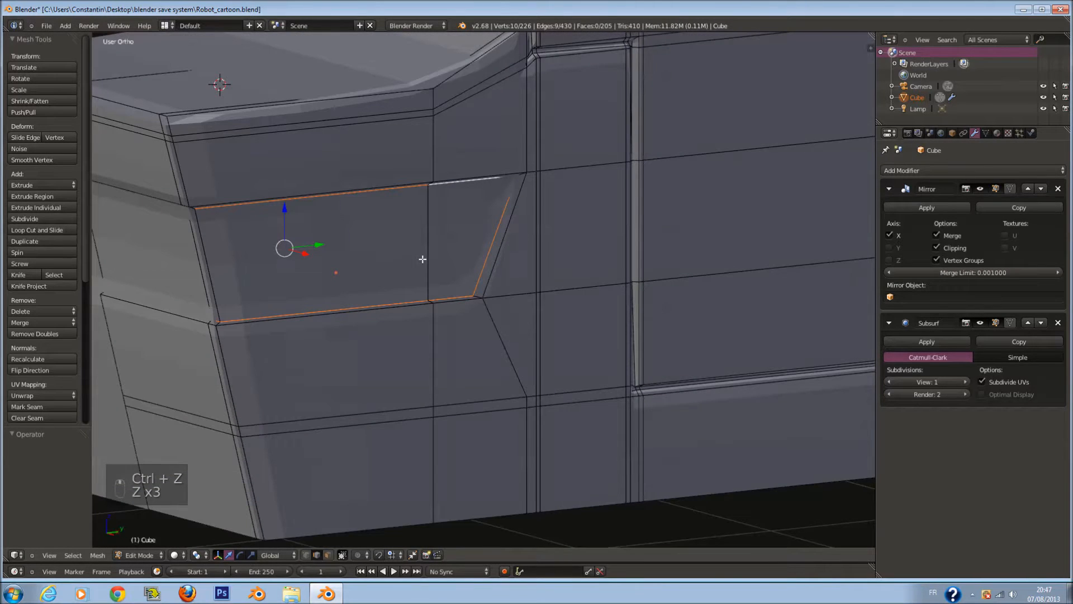
- Mark the recessed band's selected border edges as sharp and check the smoothed result
key("ctrl+e")
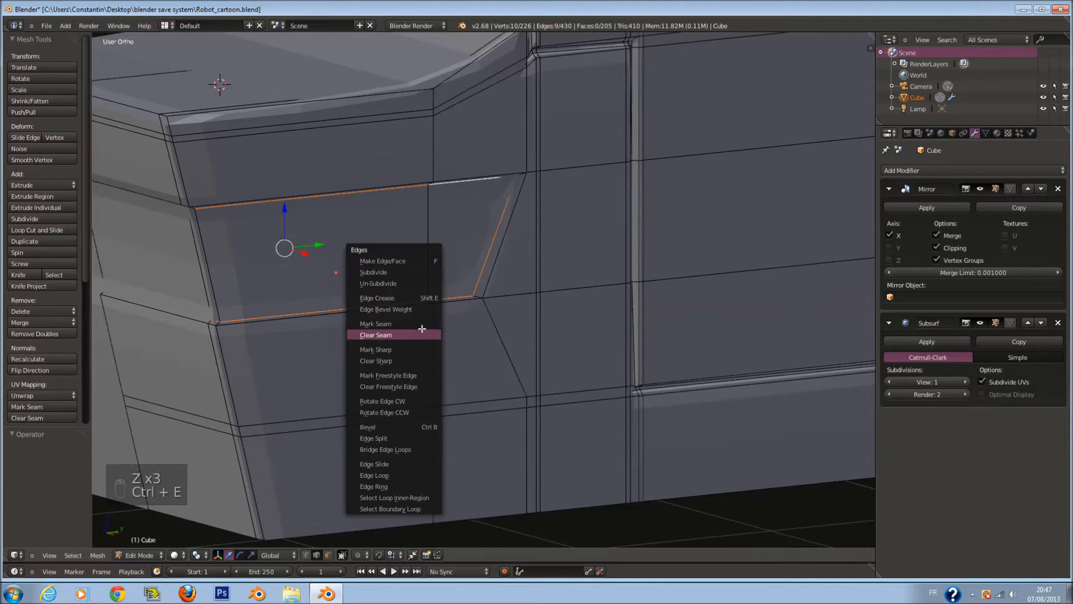
left_click(422, 348)
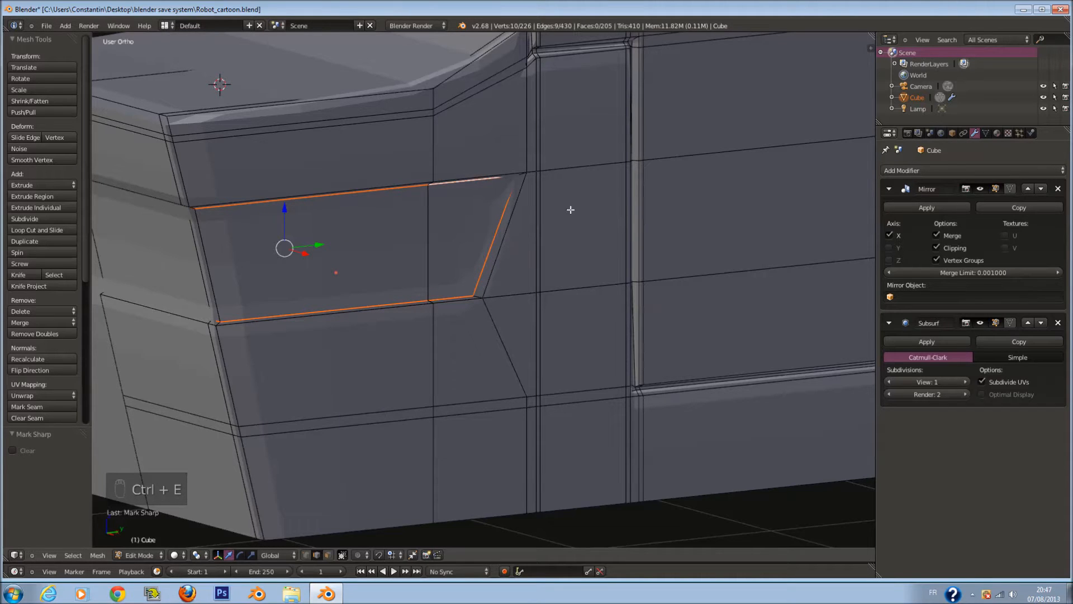
scroll(525, 420, "down", 3)
scroll(525, 397, "up", 7)
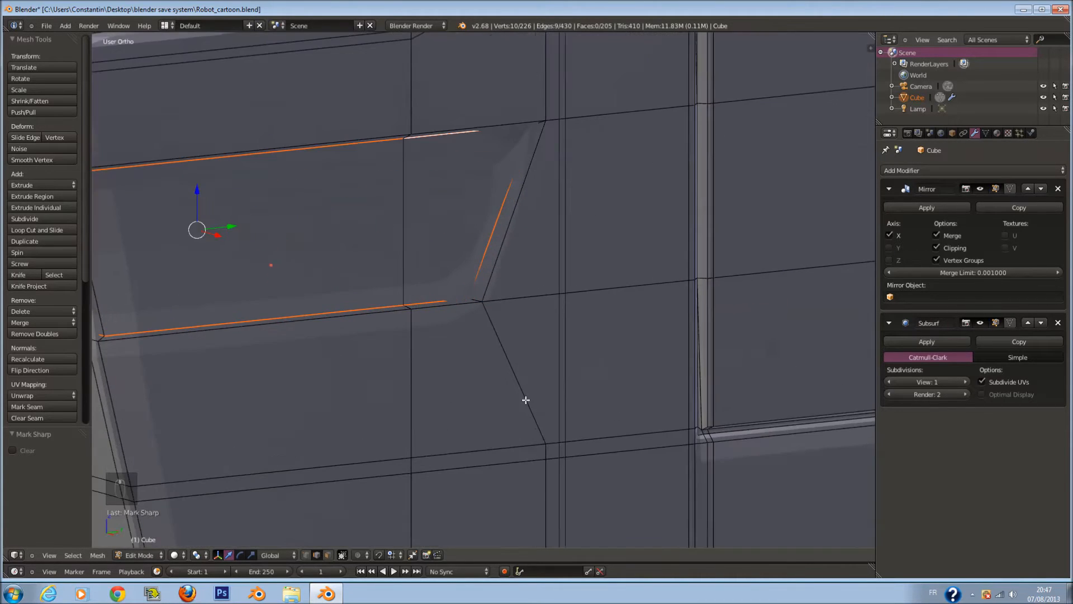
scroll(536, 300, "down", 3)
key("z")
mouse_move(536, 301)
middle_mouse_down()
mouse_move(549, 271)
mouse_move(578, 320)
mouse_move(541, 308)
middle_mouse_up()
key("z")
scroll(571, 305, "up", 3)
key("Tab")
key("Tab")
mouse_move(517, 145)
middle_mouse_down()
mouse_move(552, 117)
mouse_move(423, 220)
mouse_move(216, 446)
mouse_move(233, 464)
middle_mouse_up()
- Select the short depth edges at the recessed band's two slanted-end corners and its lower front corner
key("z")
right_click(567, 117)
key("z")
key("z")
key("z")
key("z")
key("z")
key("z")
key("z")
right_click(510, 324, "shift")
key("ctrl+z")
right_click(507, 331, "shift")
key("ctrl+z")
right_click(507, 329, "shift")
middle_click_drag(422, 351, 419, 337)
middle_click_drag(256, 355, 329, 354, "shift")
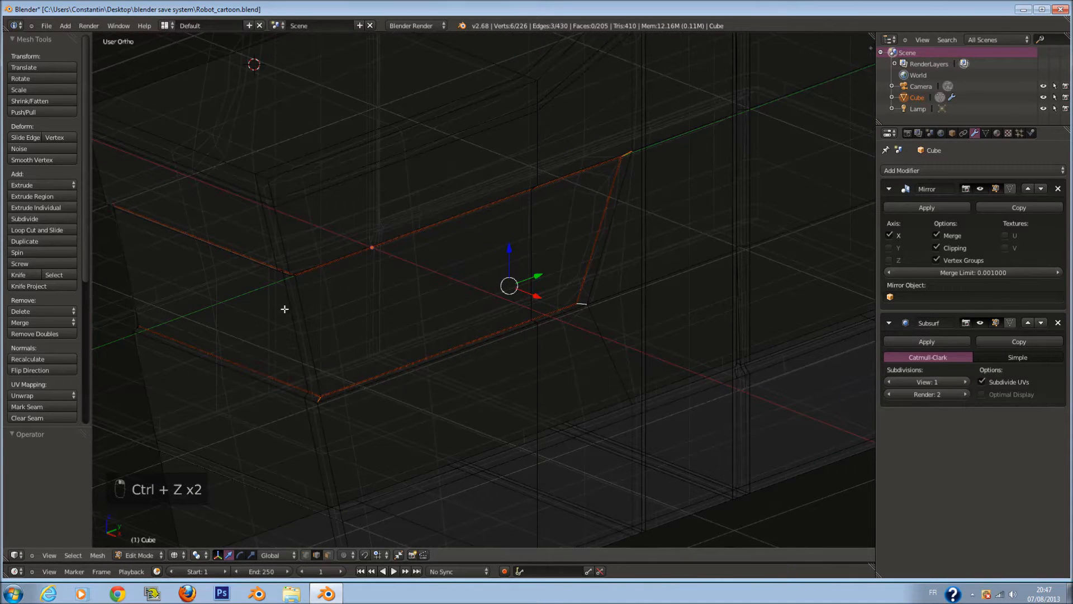
- Add the short depth edge at the recessed band's upper front corner to the selection
mouse_move(296, 283)
middle_mouse_down()
mouse_move(324, 462)
mouse_move(322, 418)
middle_mouse_up()
right_click(308, 456, "shift")
key("ctrl+z")
middle_click_drag(339, 242, 339, 284, "shift")
key("z")
scroll(339, 284, "down", 4, "ctrl")
scroll(353, 283, "up", 3)
key("z")
scroll(292, 264, "down", 2, "ctrl")
scroll(297, 263, "up", 2)
right_click(267, 257, "shift")
middle_click_drag(266, 257, 261, 297)
scroll(262, 297, "down", 1)
scroll(261, 297, "down", 9, "shift")
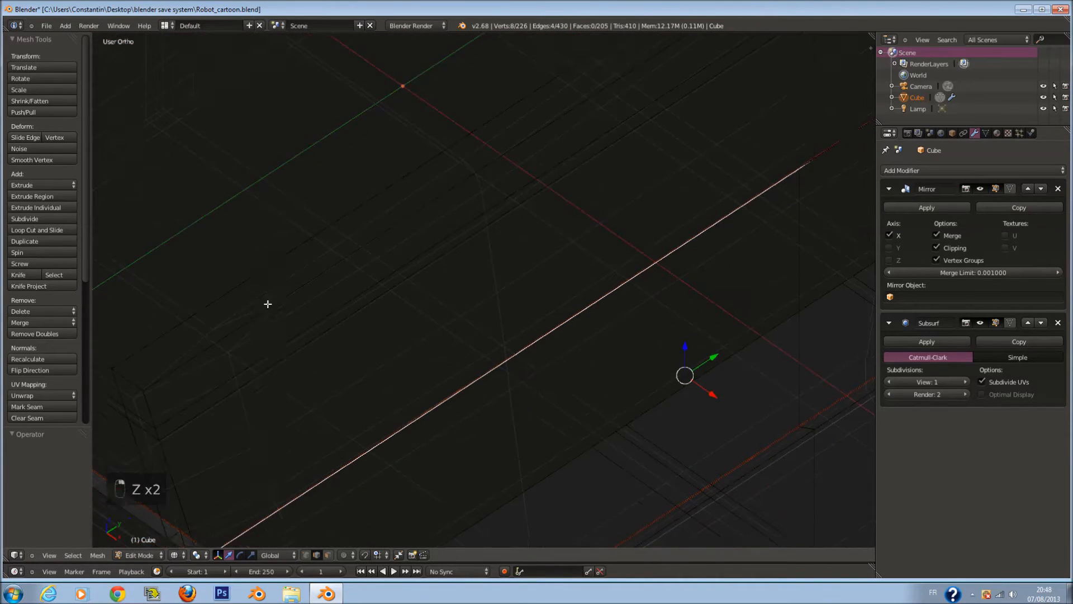
key("ctrl+z")
right_click(208, 484, "shift")
scroll(208, 484, "down", 8, "shift")
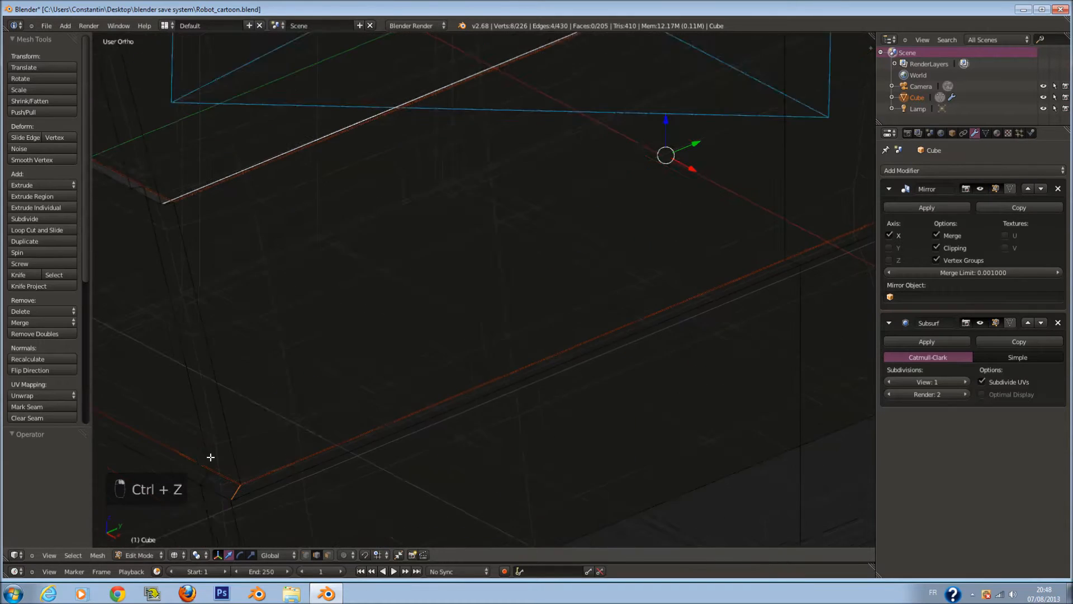
middle_click_drag(274, 409, 311, 333)
key("ctrl+z")
right_click(290, 223, "shift")
- Mark the four short corner edges of the recessed band as sharp
scroll(313, 249, "down", 3)
key("z")
key("ctrl+e")
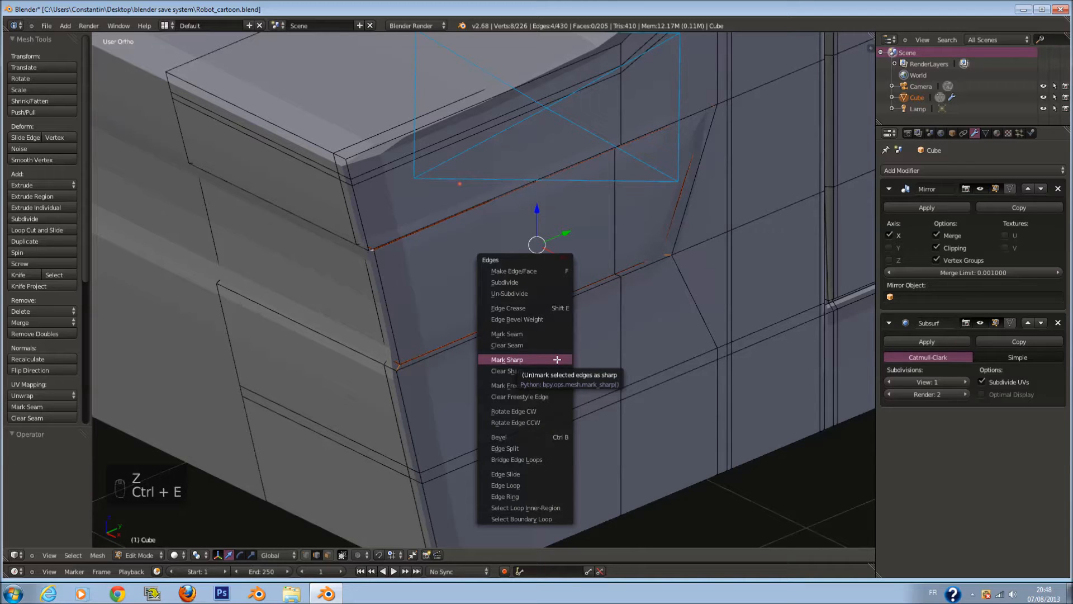
left_click(557, 359)
- Select the entire mesh and clear the sharp marking from all its edges
key("a")
key("a")
key("a")
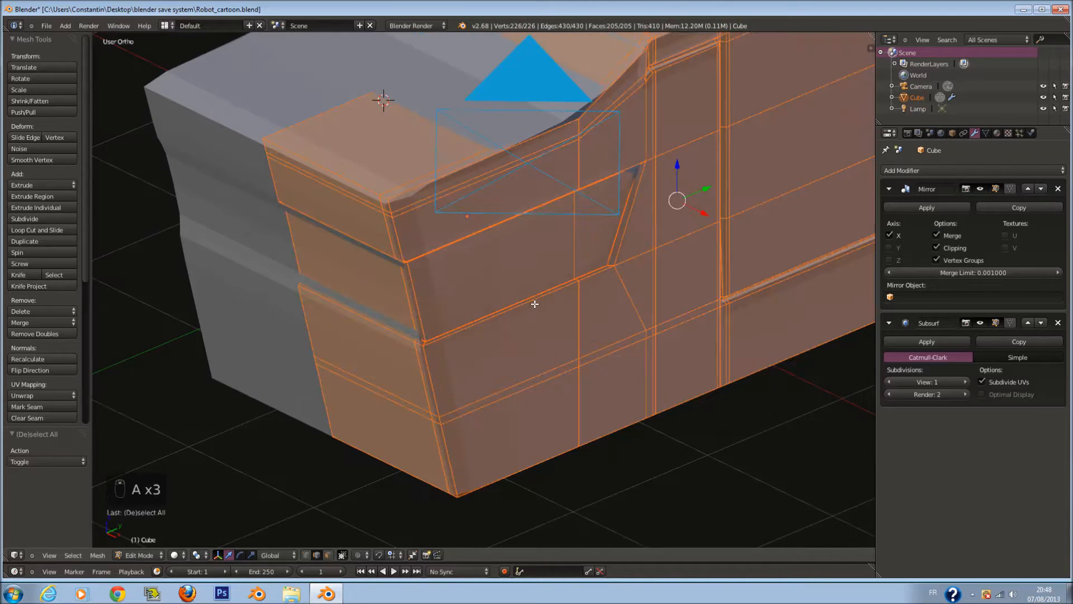
key("ctrl+e")
left_click(531, 316)
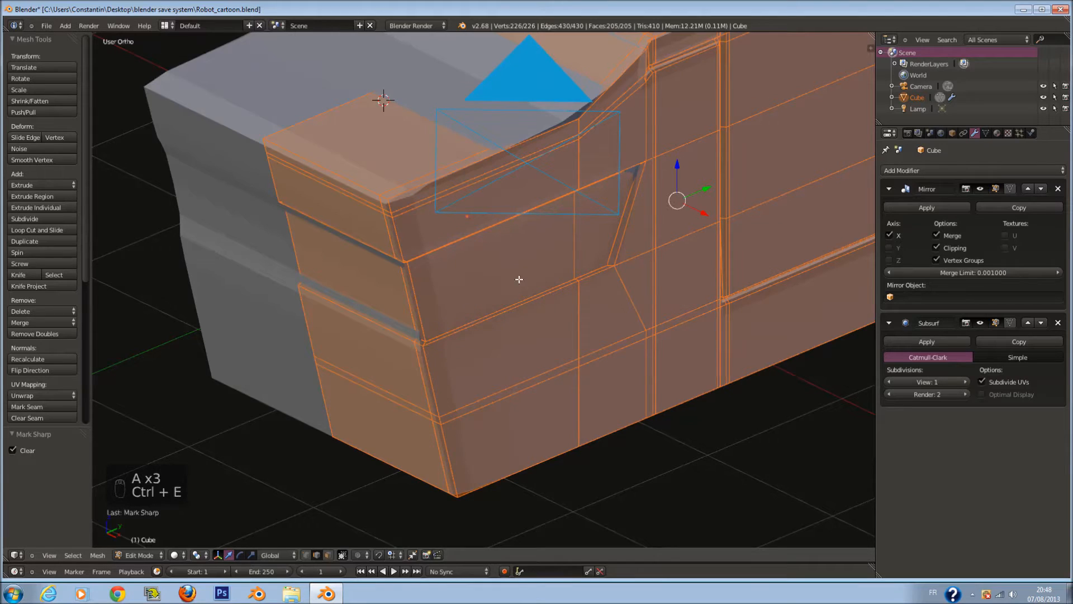
- Select the short depth edge at the recessed band's lower front corner
scroll(492, 263, "up", 6)
key("z")
right_click(407, 297)
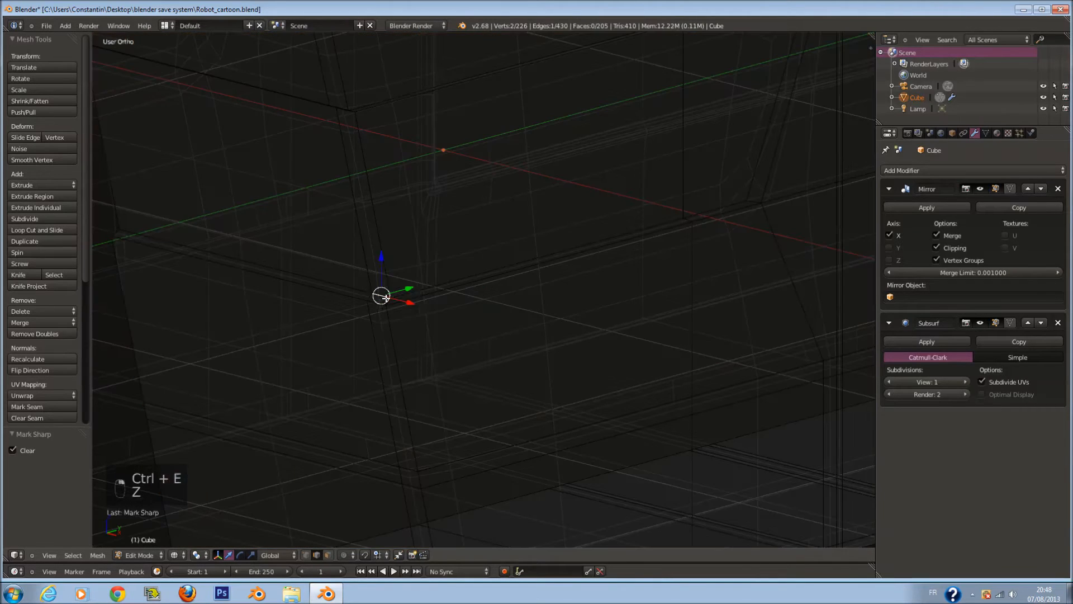
key("z")
key("KP_Decimal")
scroll(451, 297, "down", 12)
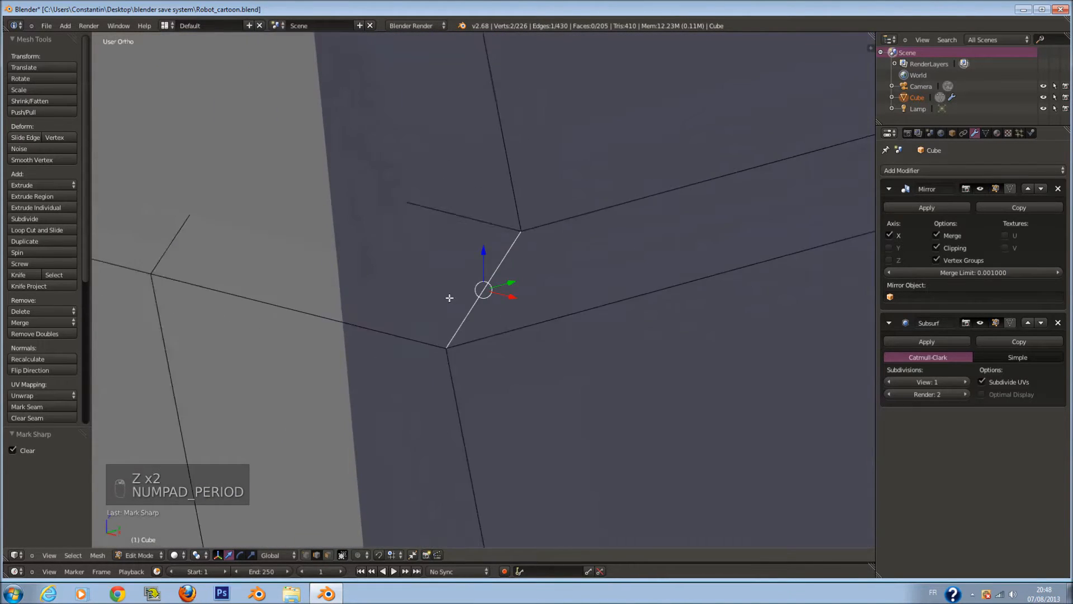
middle_click_drag(508, 330, 507, 233)
scroll(508, 233, "down", 5)
scroll(450, 211, "up", 5, "shift")
scroll(439, 204, "up", 2)
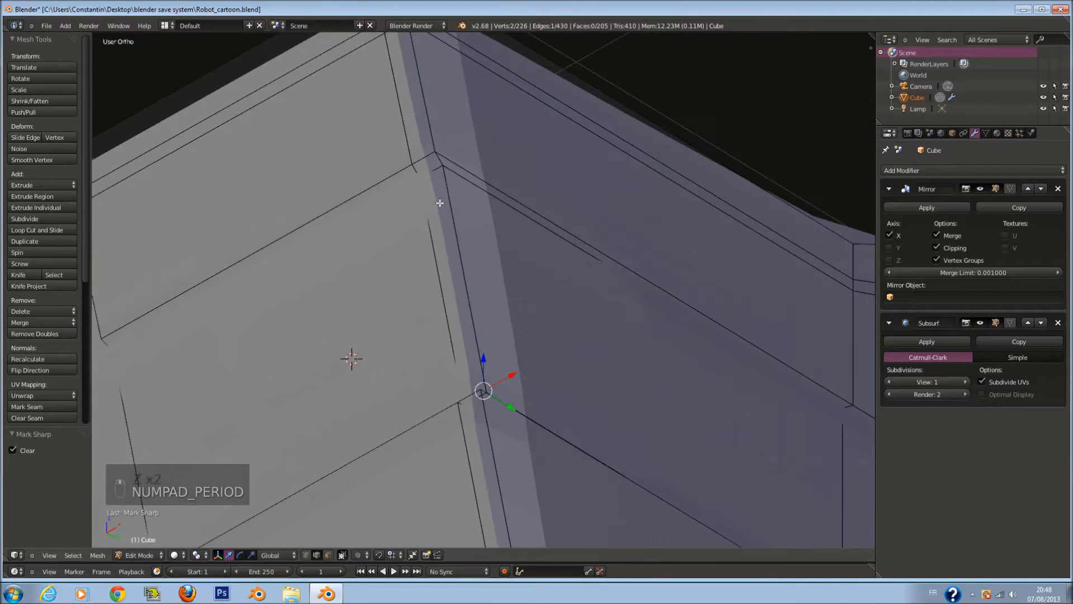
- Add the short depth edges at the recessed band's upper front corner and lower slanted-end corner to the selection
right_click(436, 161, "shift")
middle_click_drag(437, 164, 507, 273)
scroll(507, 273, "down", 2)
scroll(563, 240, "up", 9, "ctrl")
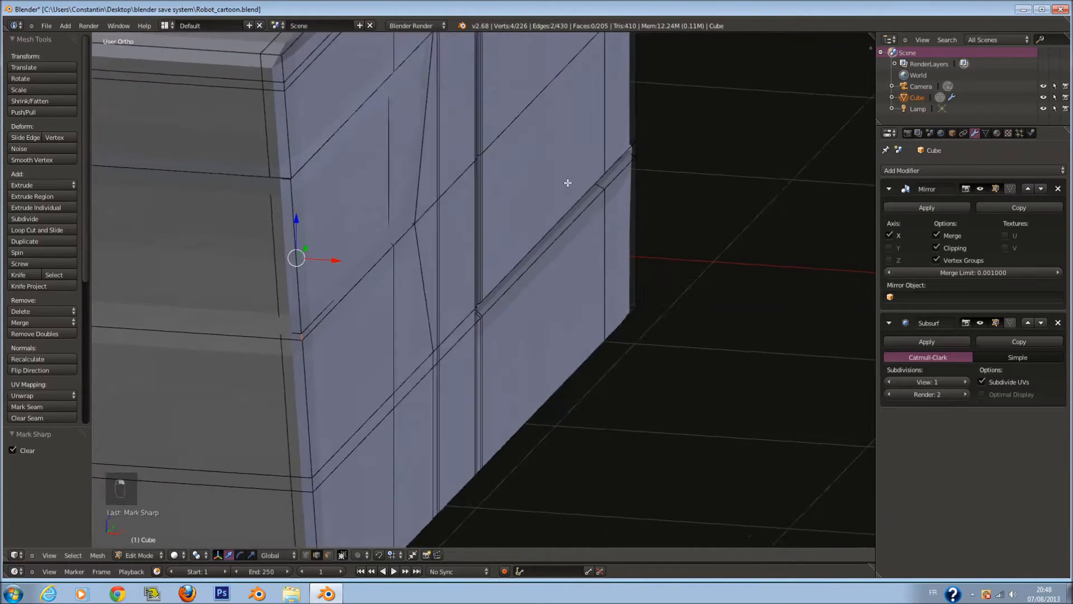
middle_click_drag(568, 183, 537, 195)
scroll(587, 180, "up", 2)
key("ctrl+z")
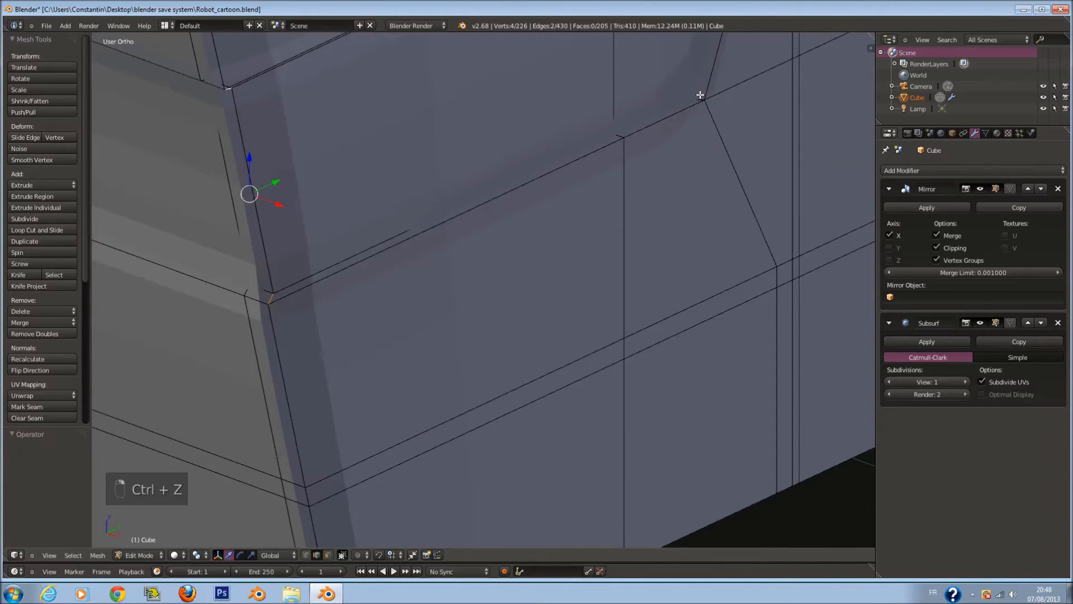
scroll(703, 112, "down", 2)
middle_click_drag(688, 149, 692, 101)
scroll(648, 201, "up", 2)
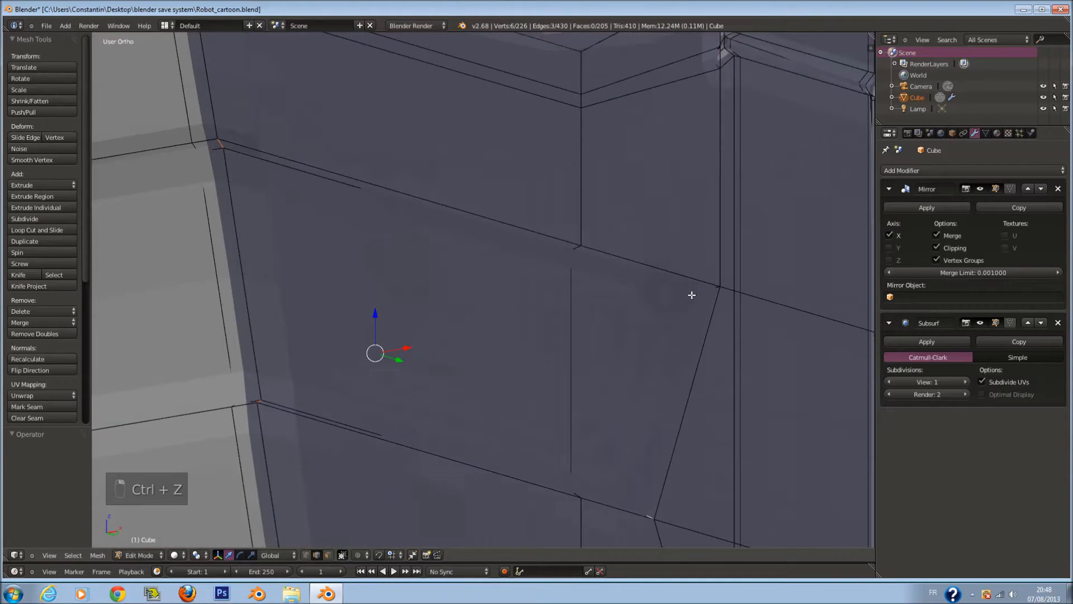
- Add the upper slanted-end corner's depth edge to the selection and crease all four corner edges with factor 1
key("z")
right_click(704, 291, "shift")
key("ctrl+z")
right_click(712, 289, "shift")
key("z")
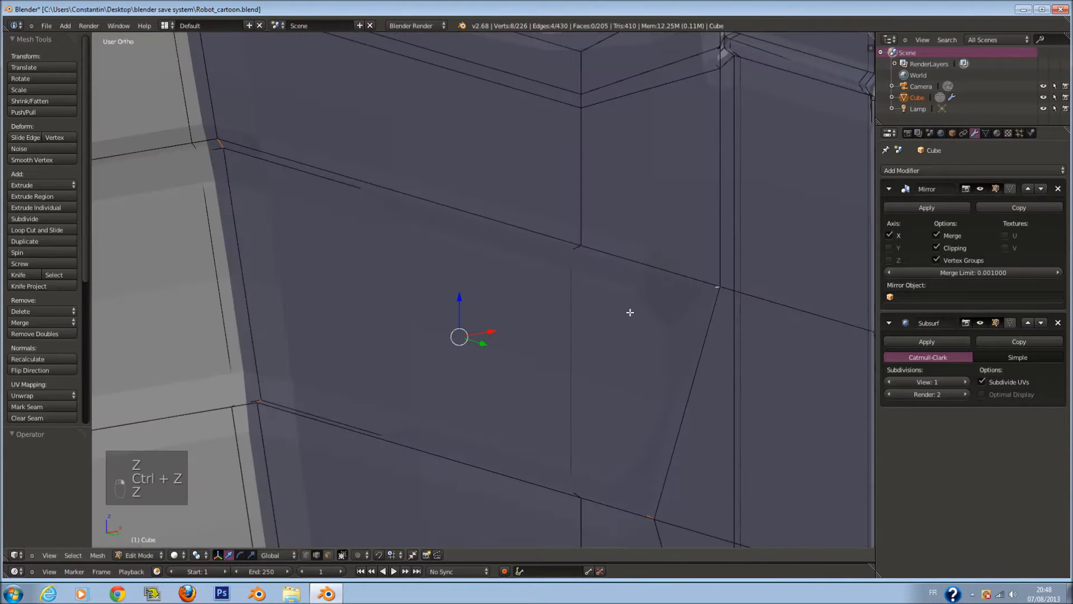
key("ctrl+e")
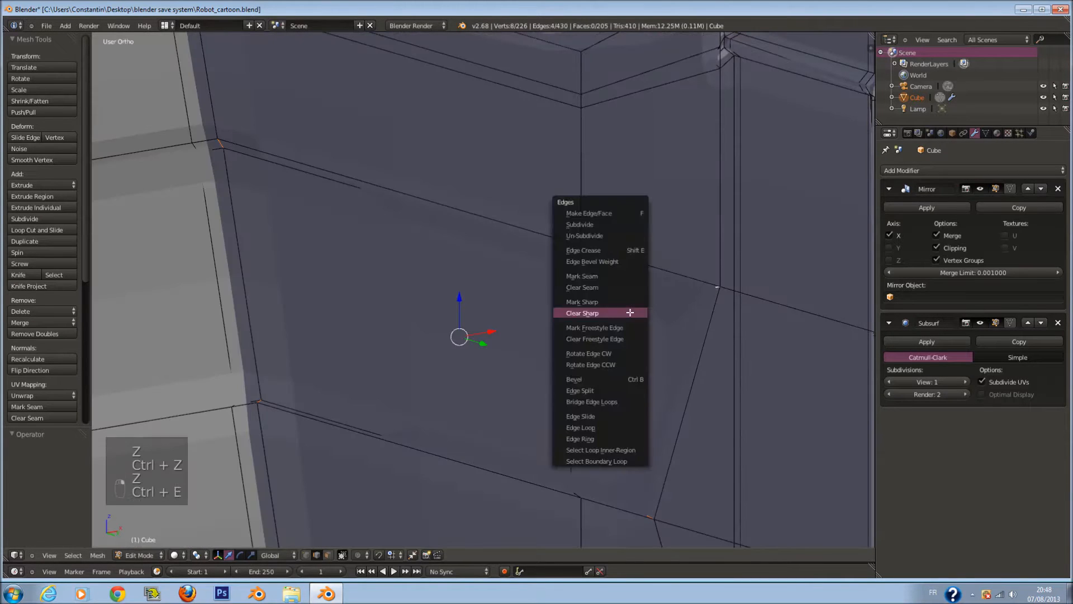
left_click(625, 250)
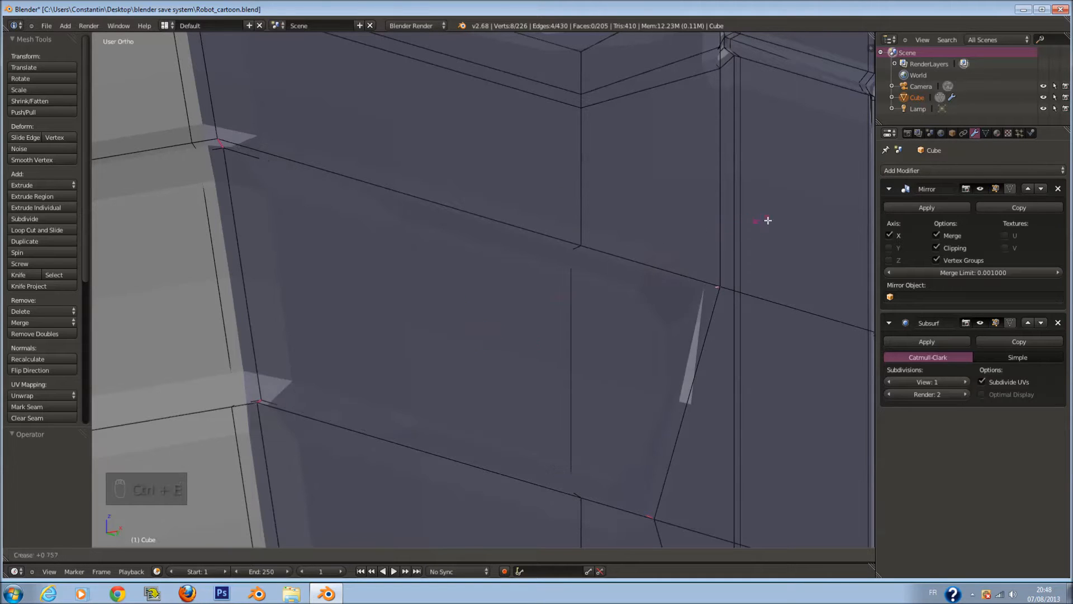
left_click(1019, 260)
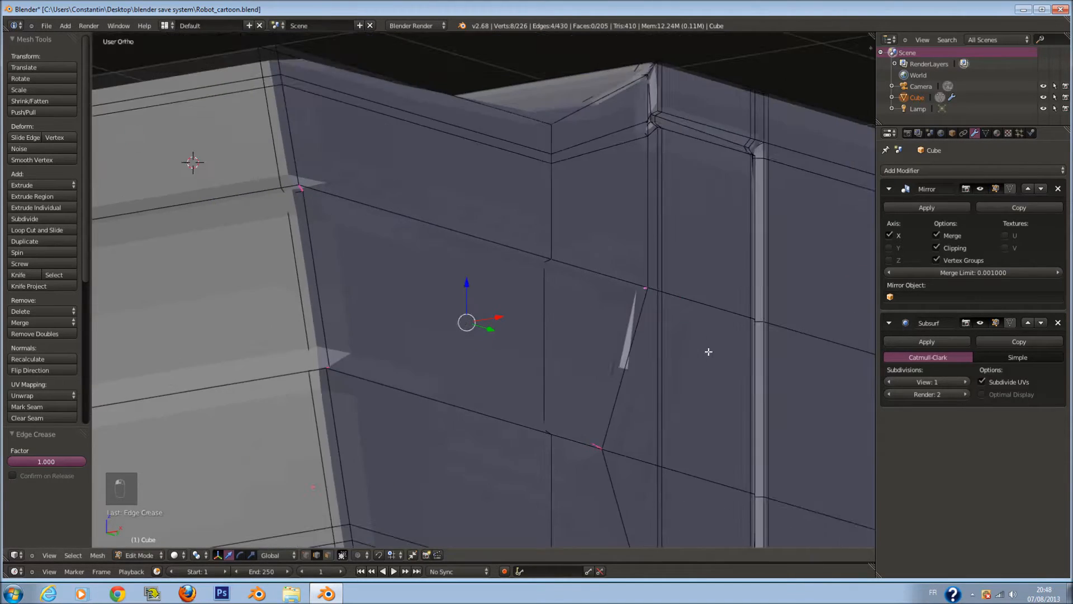
- Select the recessed band's inner edges along its bottom and slanted end
key("z")
right_click(664, 366)
key("a")
right_click(599, 429, "alt+shift")
right_click(617, 206, "alt+shift")
scroll(618, 206, "down", 3)
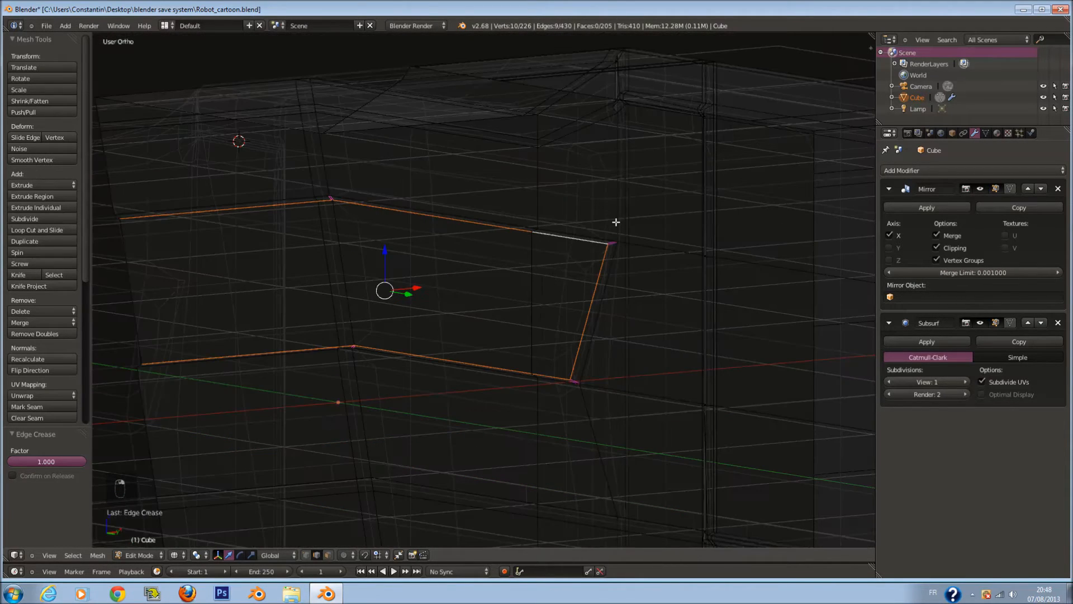
middle_click_drag(616, 222, 606, 259)
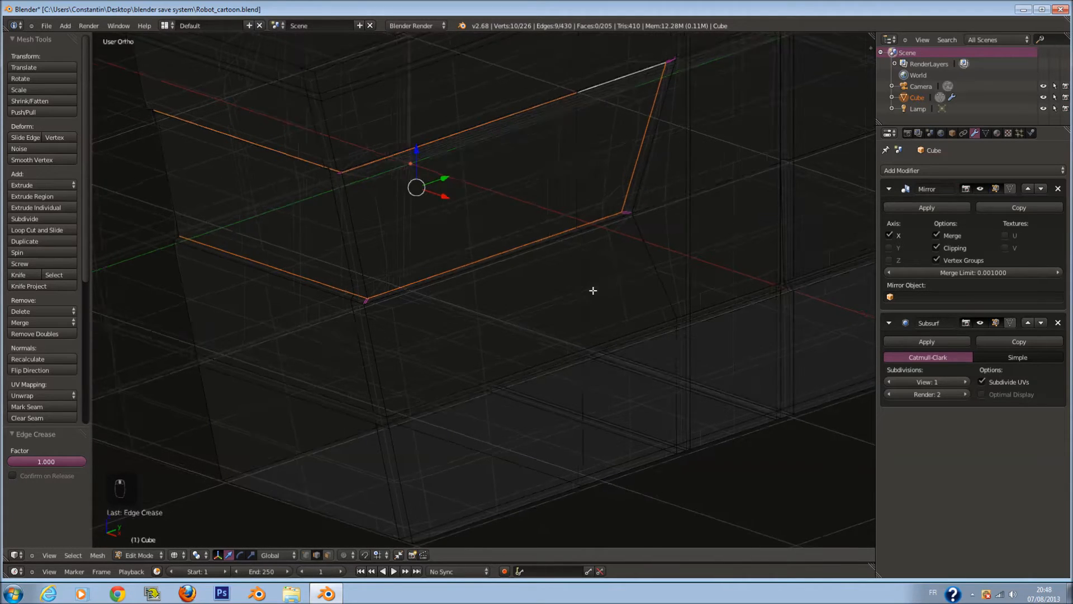
key("z")
key("ctrl+z")
key("ctrl+z")
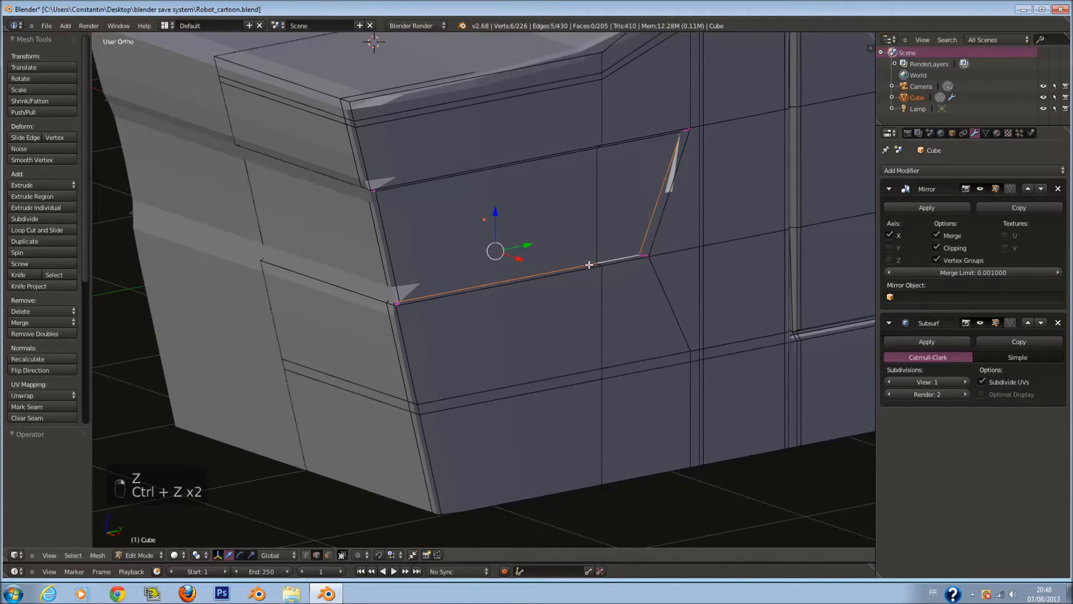
- Add the recessed band's upper inner edges to the selection and crease the whole inner outline
key("z")
mouse_move(602, 269)
middle_mouse_down()
mouse_move(596, 242)
mouse_move(564, 218)
mouse_move(616, 207)
mouse_move(614, 218)
middle_mouse_up()
right_click(606, 197, "alt+shift")
key("ctrl+e")
key("ctrl+e")
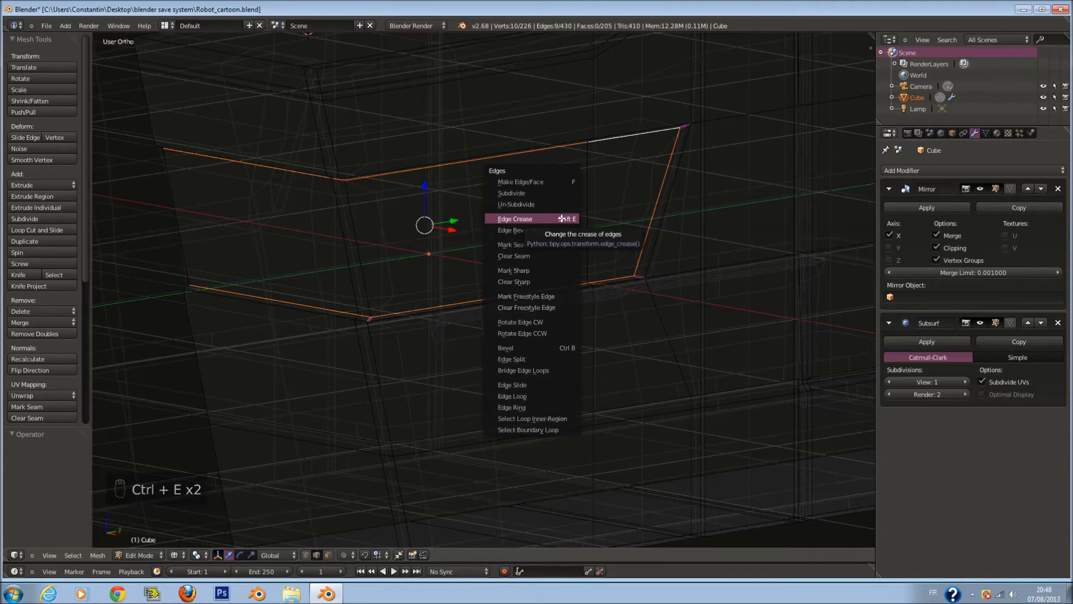
key("shift+e")
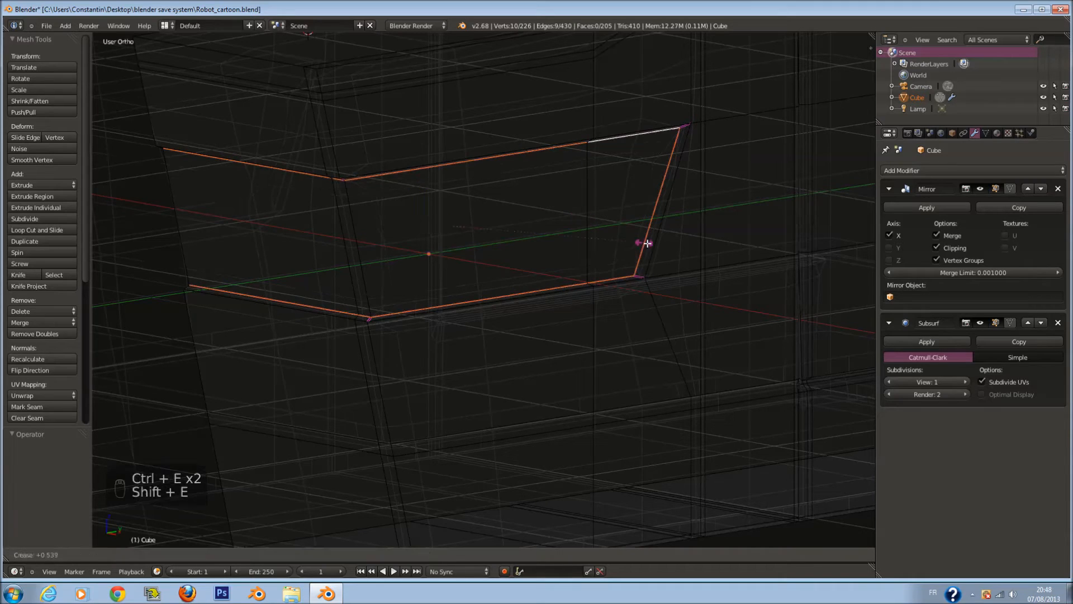
left_click(846, 281)
- Select the outer edge loop along the top of the recessed band
key("z")
key("Tab")
scroll(612, 284, "down", 4)
middle_click_drag(612, 284, 472, 198)
key("Tab")
scroll(469, 262, "up", 4)
right_click(400, 290)
middle_click_drag(400, 299, 408, 367)
right_click(764, 195, "alt")
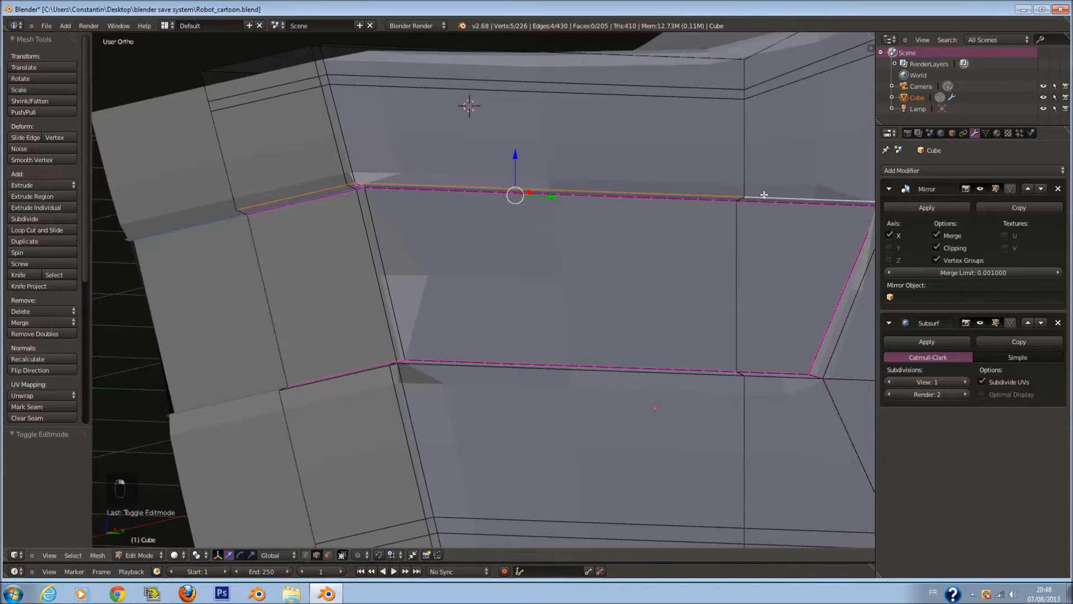
- Add the band's slanted and lower outer edges to the selection and crease the outer outline with factor 1
scroll(464, 202, "down", 3)
right_click(706, 306, "shift")
right_click(643, 340, "alt+shift")
key("shift+e")
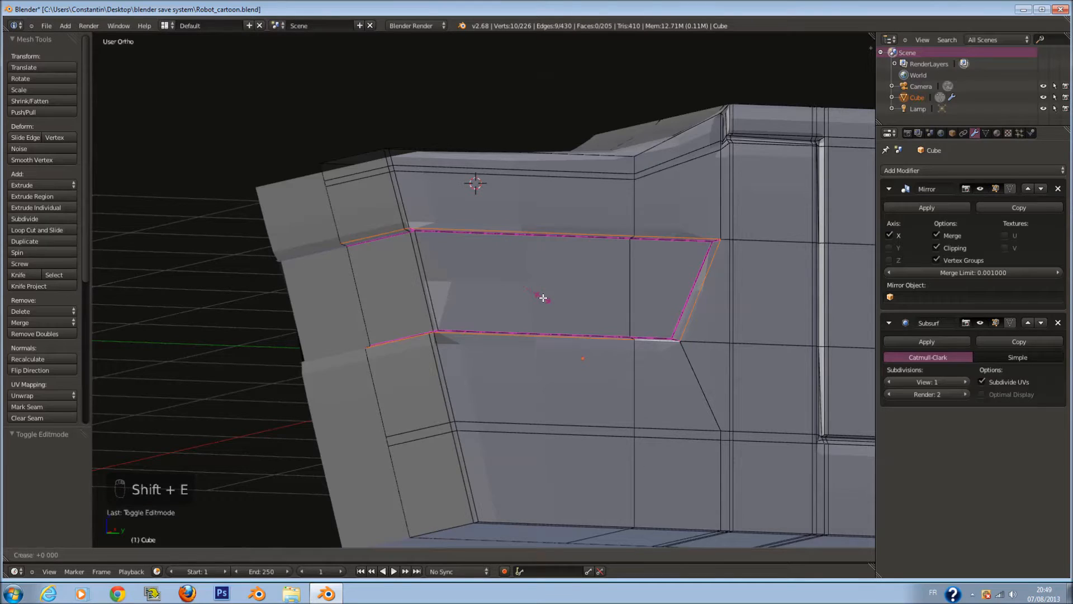
left_click(680, 318)
- Crease the upright edge at the front corner inside the recessed band
scroll(554, 299, "up", 2)
right_click(433, 292)
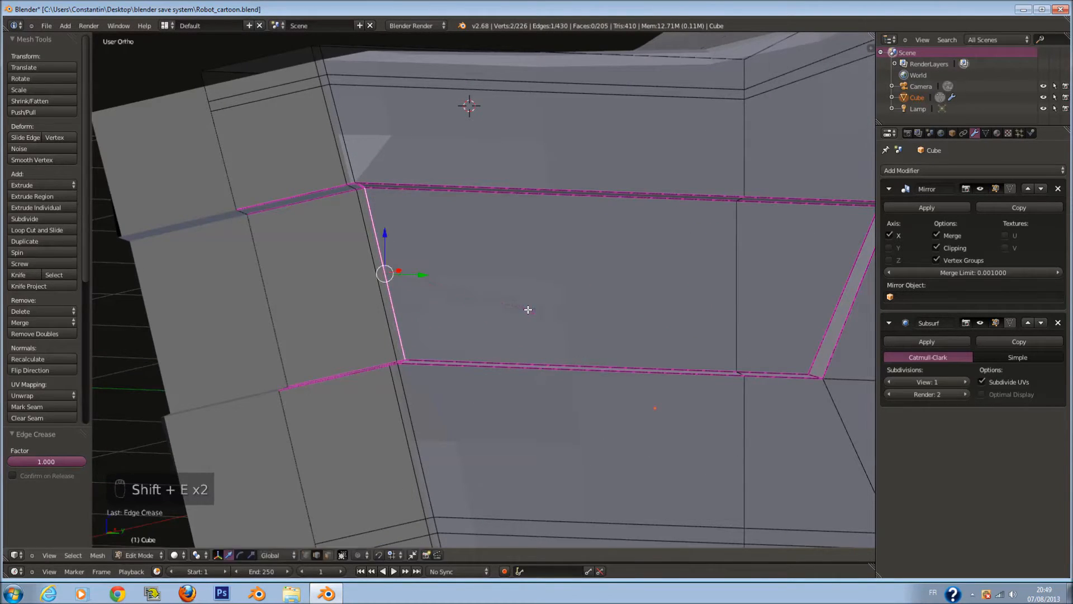
left_click(527, 309)
key("Tab")
scroll(542, 307, "down", 5)
- Try smooth shading on the body and return it to flat shading
left_click(23, 176)
mouse_move(588, 231)
middle_mouse_down()
mouse_move(548, 248)
mouse_move(515, 226)
mouse_move(546, 254)
mouse_move(599, 232)
middle_mouse_up()
scroll(524, 230, "up", 2)
left_click(61, 176)
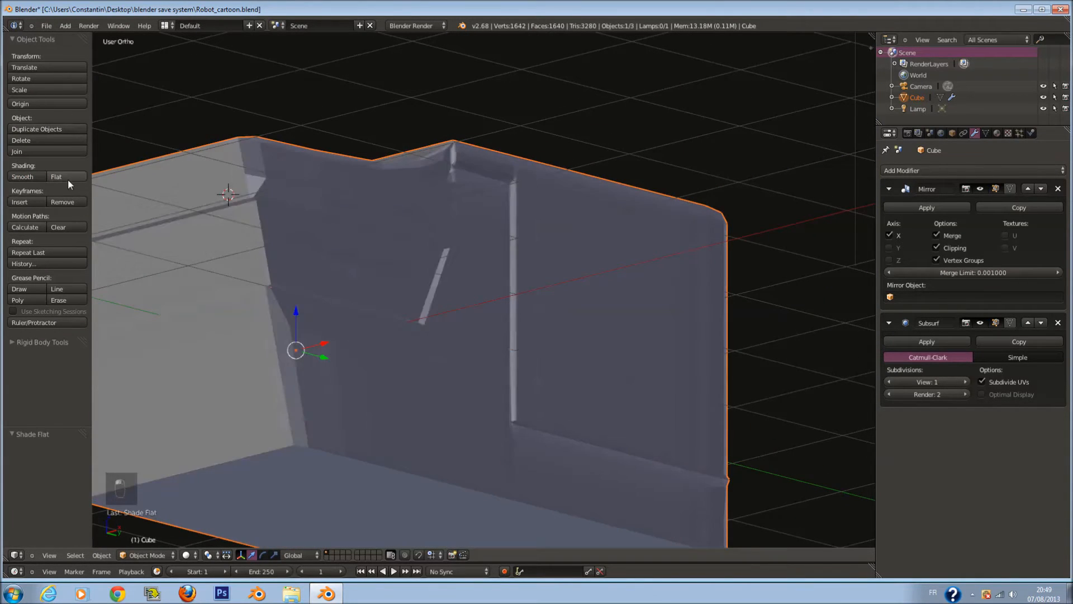
- Try an Edge Split modifier on the body and remove it again
left_click(974, 172)
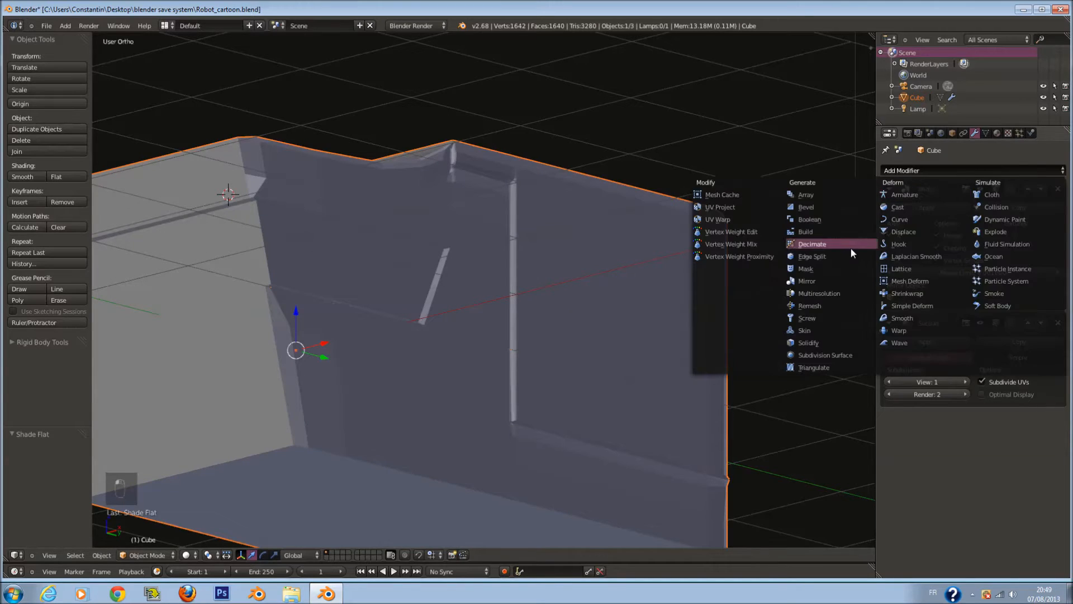
left_click(822, 257)
middle_click_drag(826, 255, 629, 277)
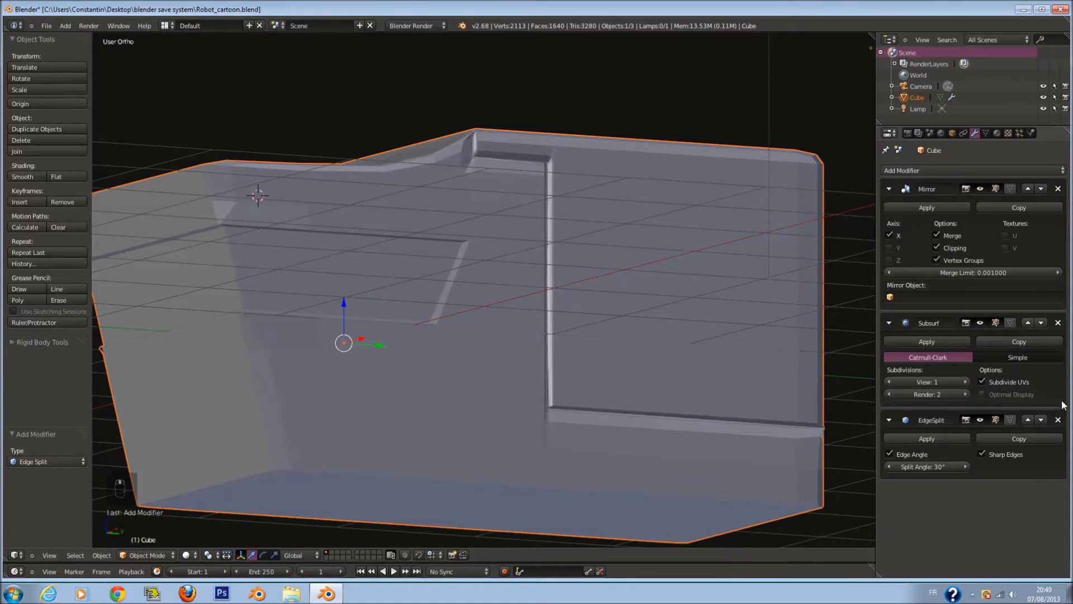
left_click(1058, 420)
- Set the Subsurf viewport subdivisions to 2 and add two vertical support loops to the body's side around the recessed band
left_click(966, 383)
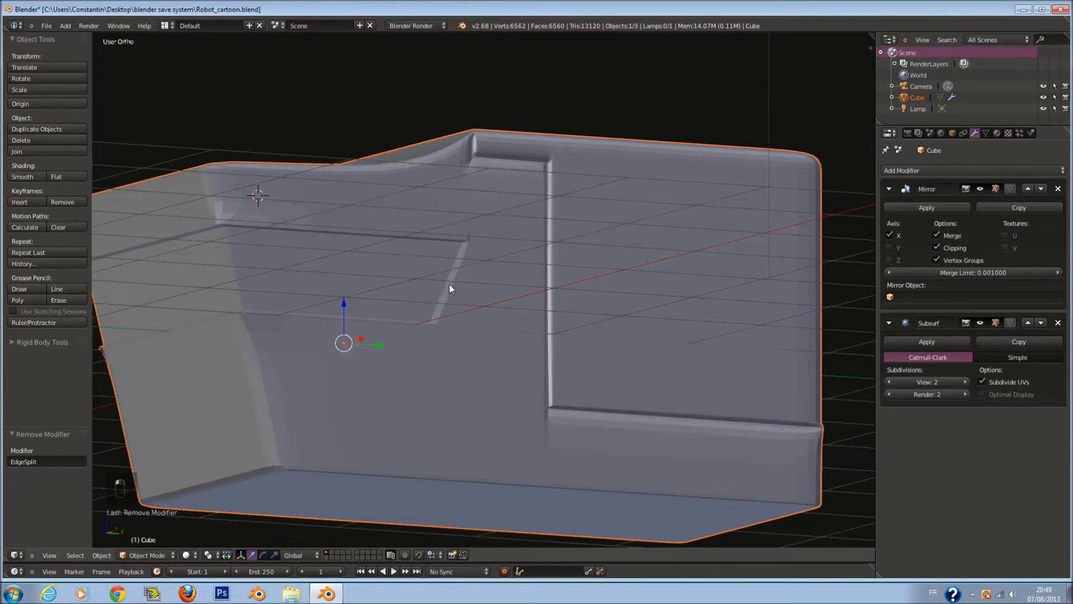
middle_click_drag(450, 284, 419, 331)
key("Tab")
key("a")
key("a")
key("ctrl+r")
left_click(284, 160)
left_click(191, 187)
key("a")
key("ctrl+r")
left_click(465, 174)
left_click(509, 143)
scroll(424, 492, "down", 2)
- Apply smooth shading to the whole body
key("Tab")
middle_click_drag(572, 390, 549, 370)
scroll(580, 167, "up", 3)
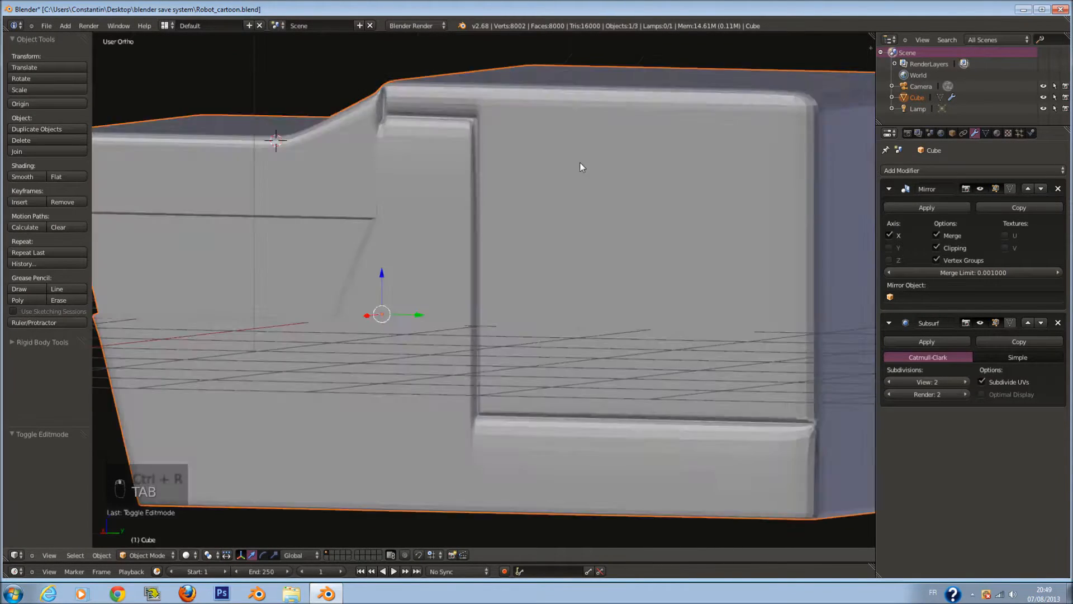
middle_click_drag(580, 167, 599, 177)
left_click(5, 178)
- Add two lengthwise support loops along the upper edge of the body's side and save the file
key("Tab")
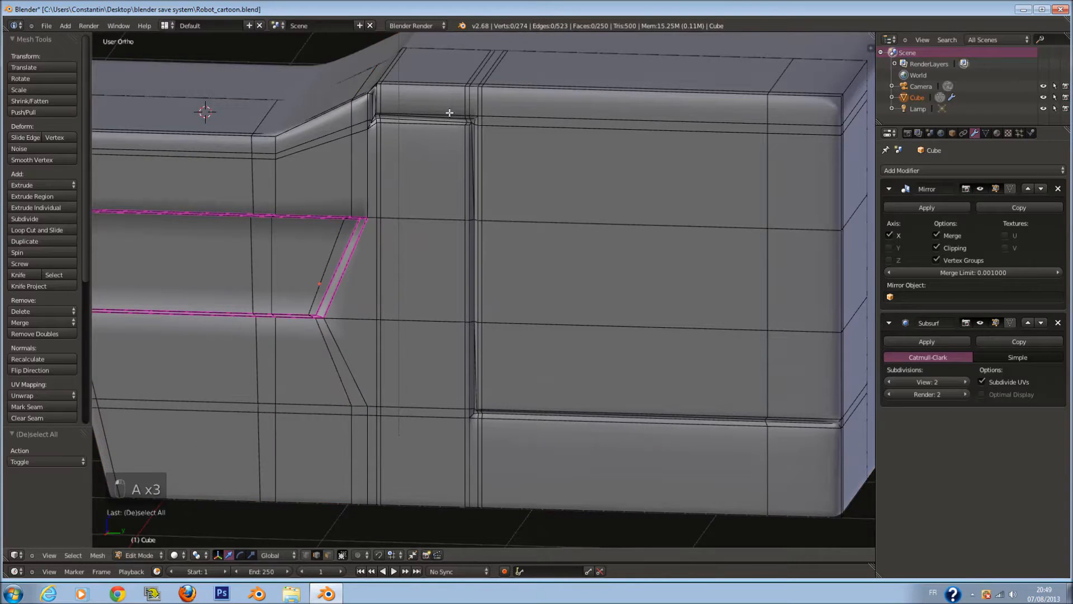
key("a")
key("a")
key("a")
key("ctrl+r")
left_click(465, 68)
left_click(468, 70)
key("a")
key("ctrl+r")
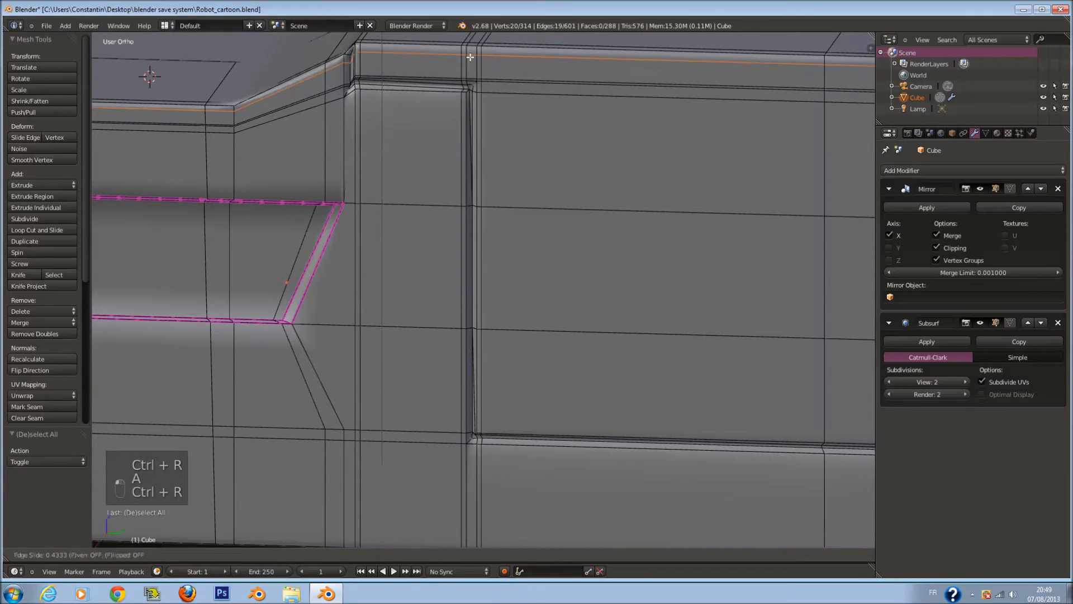
key("Tab")
scroll(599, 186, "down", 6)
key("ctrl+s")
- Add a horizontal support loop just beneath the recessed band's lower edge and save the file over the existing one
middle_click_drag(594, 270, 383, 310)
key("Tab")
scroll(383, 309, "up", 4)
key("ctrl+r")
left_click(400, 306)
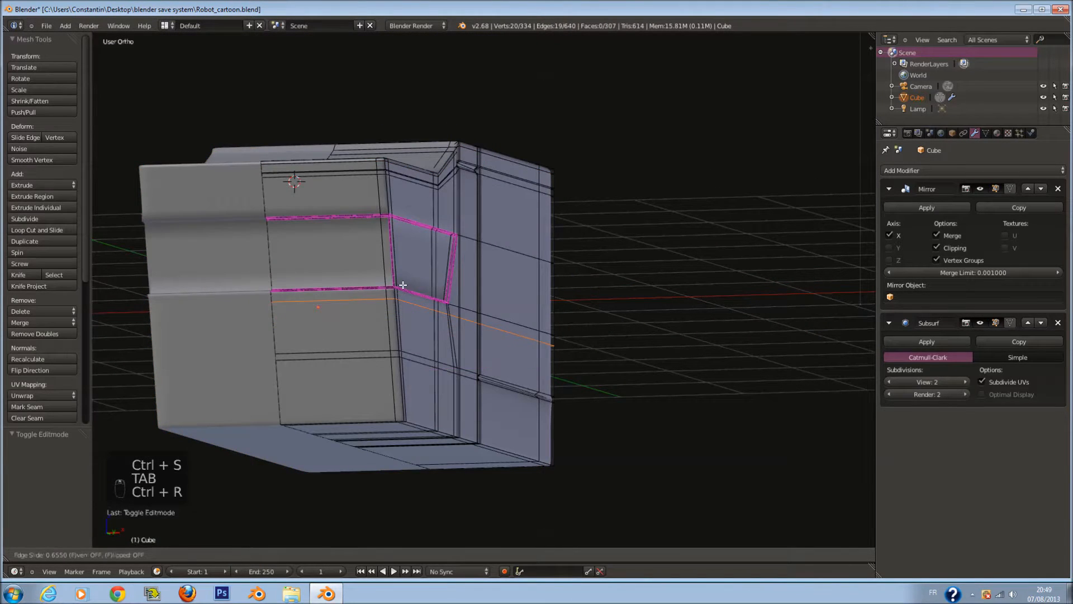
left_click(403, 282)
key("Tab")
scroll(403, 282, "down", 3)
key("ctrl+s")
left_click(702, 368)
- Add a new cube mesh at the 3D cursor in the right side view
key("KP_3")
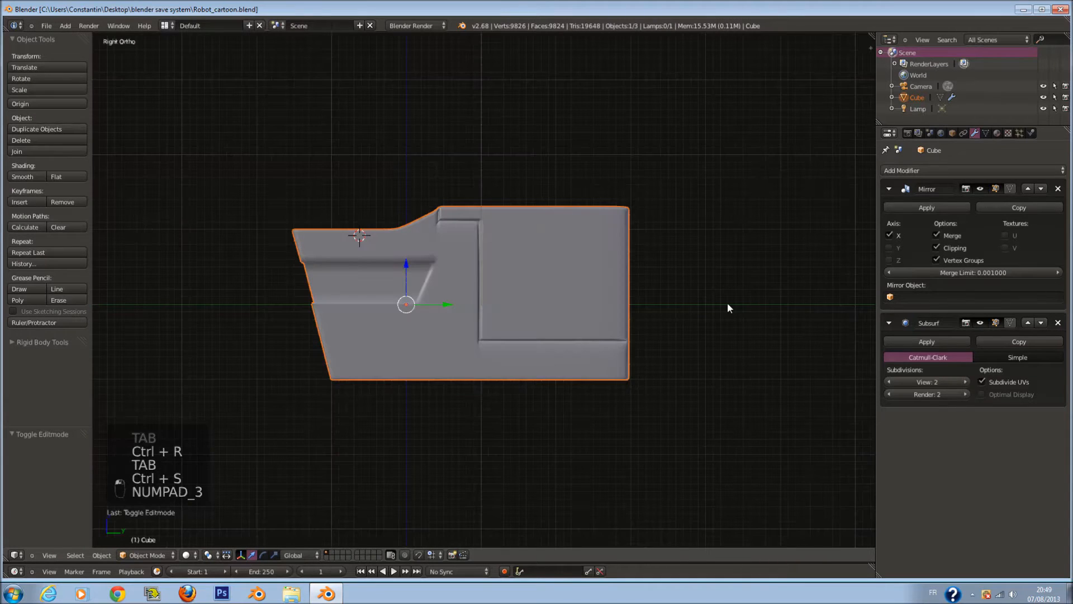
scroll(676, 330, "up", 1)
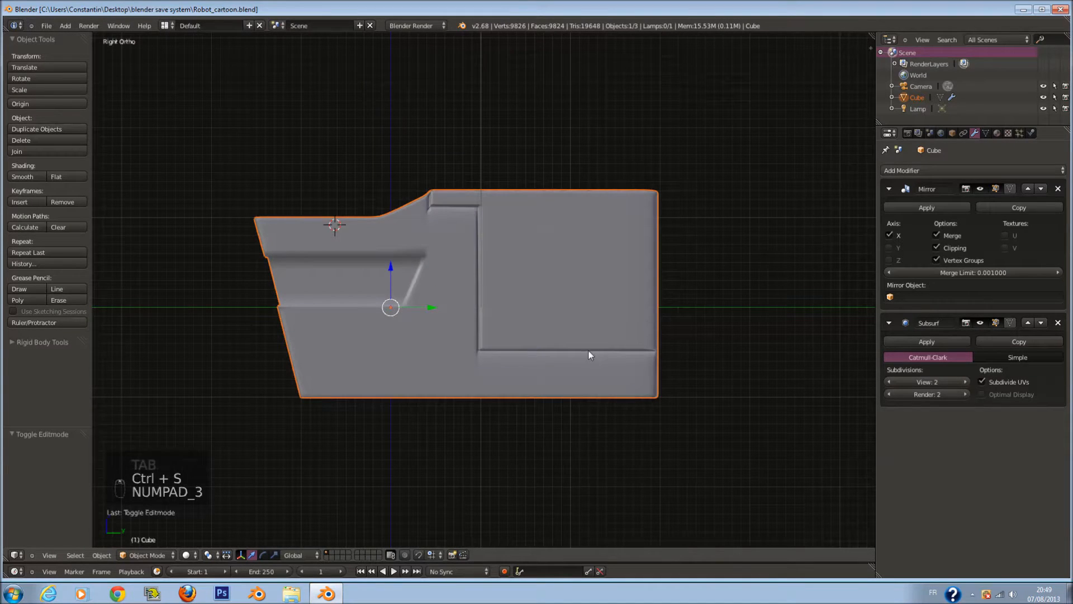
key("shift+a")
mouse_move(588, 350)
left_click(626, 364)
key("z")
middle_click_drag(551, 307, 633, 334)
key("z")
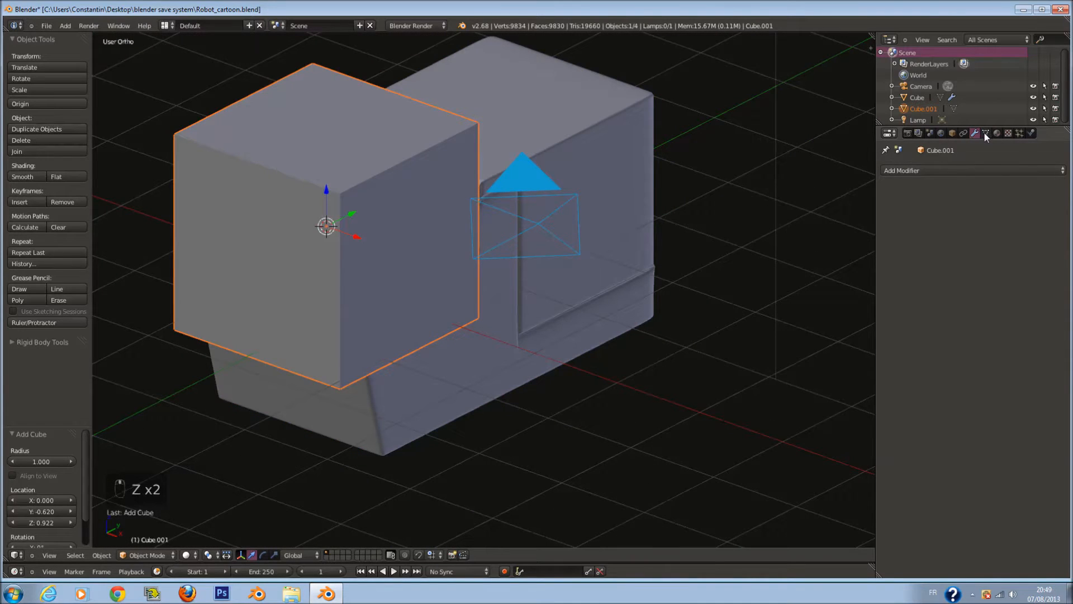
- Add a Mirror modifier to the new cube and open its mesh for editing
left_click(976, 171)
left_click(799, 280)
middle_click_drag(643, 279, 491, 287)
key("Tab")
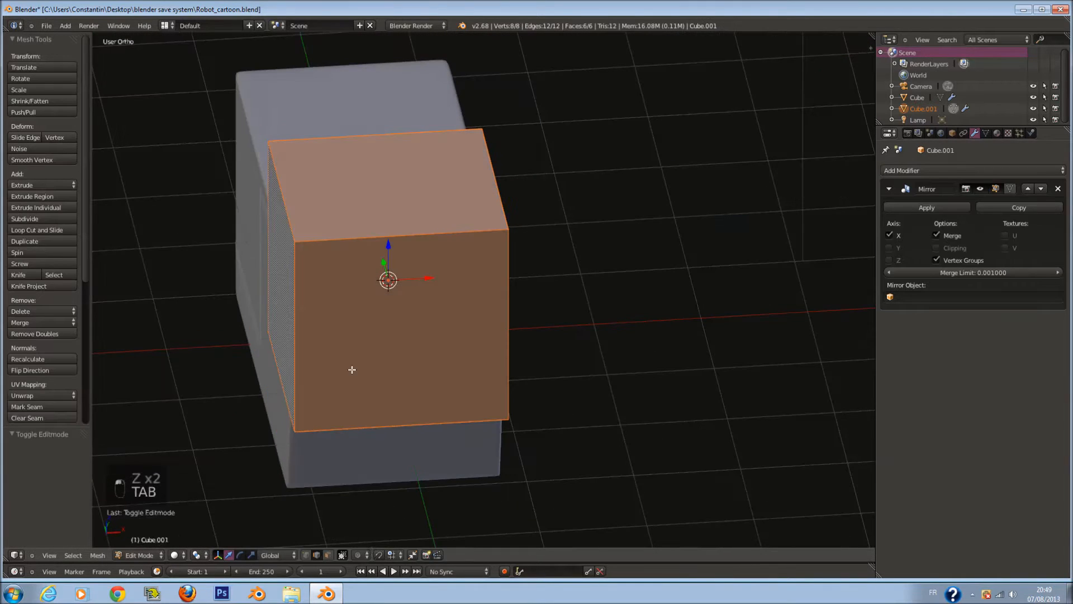
- Move the cube's negative-X side face about 1.09 along X and enable Clipping in its Mirror modifier
key("z")
right_click(286, 292)
key("z")
left_click_drag(324, 285, 429, 316)
left_click(936, 248)
- Snap the cube's inner side face onto the mirror plane and delete that face
key("x")
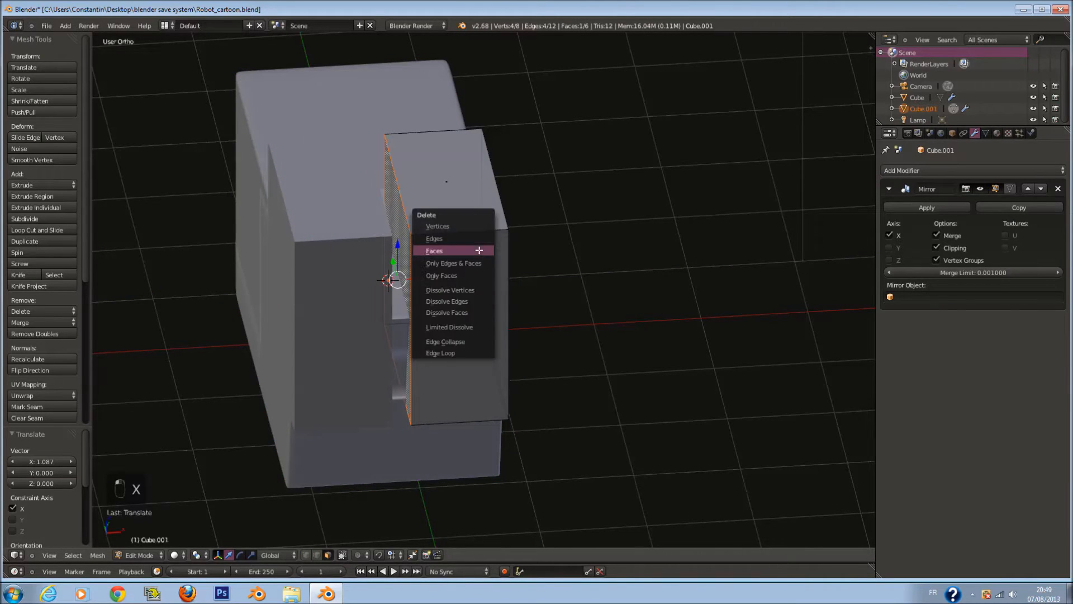
left_click_drag(439, 278, 429, 281)
key("x")
key("Tab")
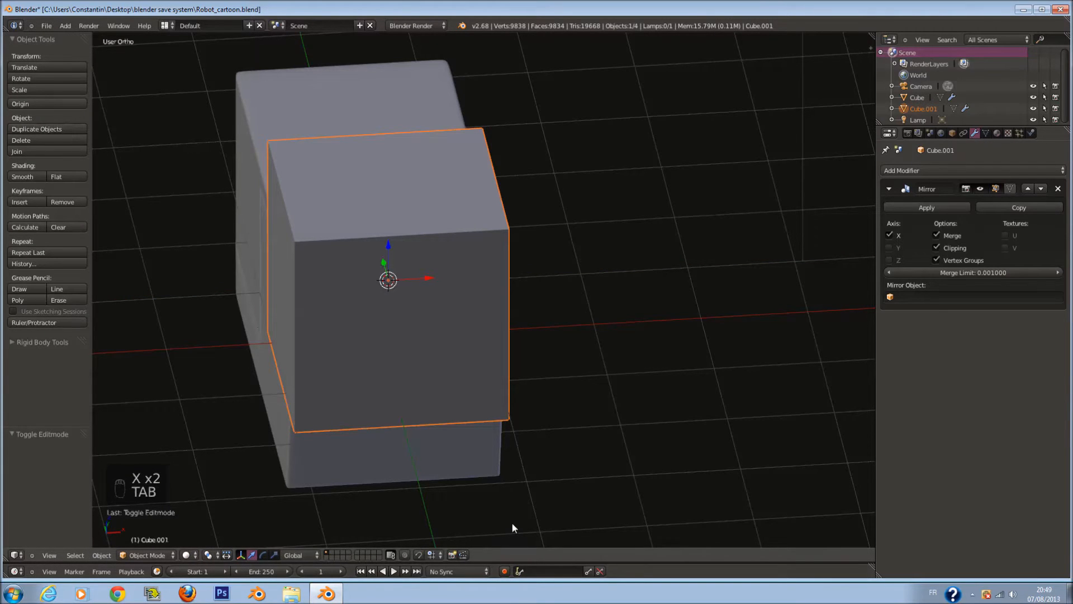
- Move the half cube's entire mesh in the right wireframe view about 2.2 along Y and -1.8 along Z, under the body's rear
key("Tab")
key("a")
key("a")
key("a")
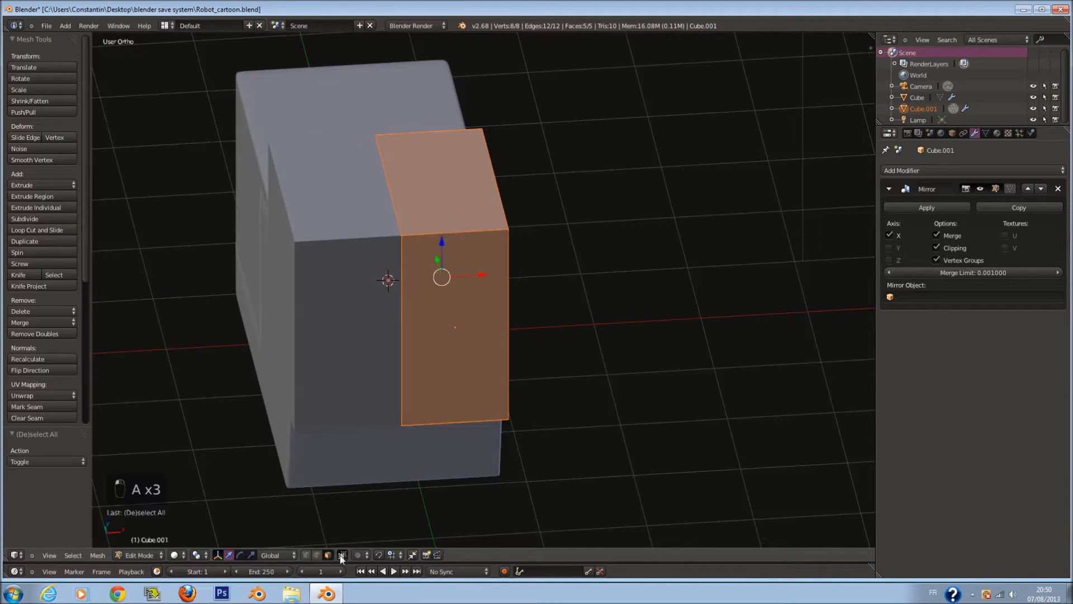
key("Tab")
key("KP_3")
key("z")
key("Tab")
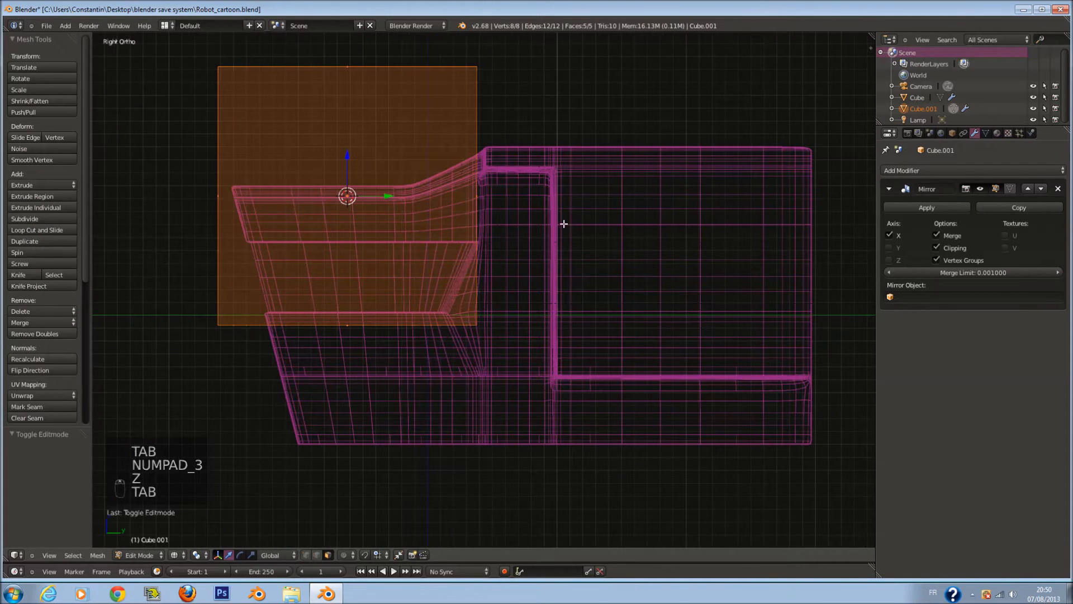
key("g")
left_click(853, 467)
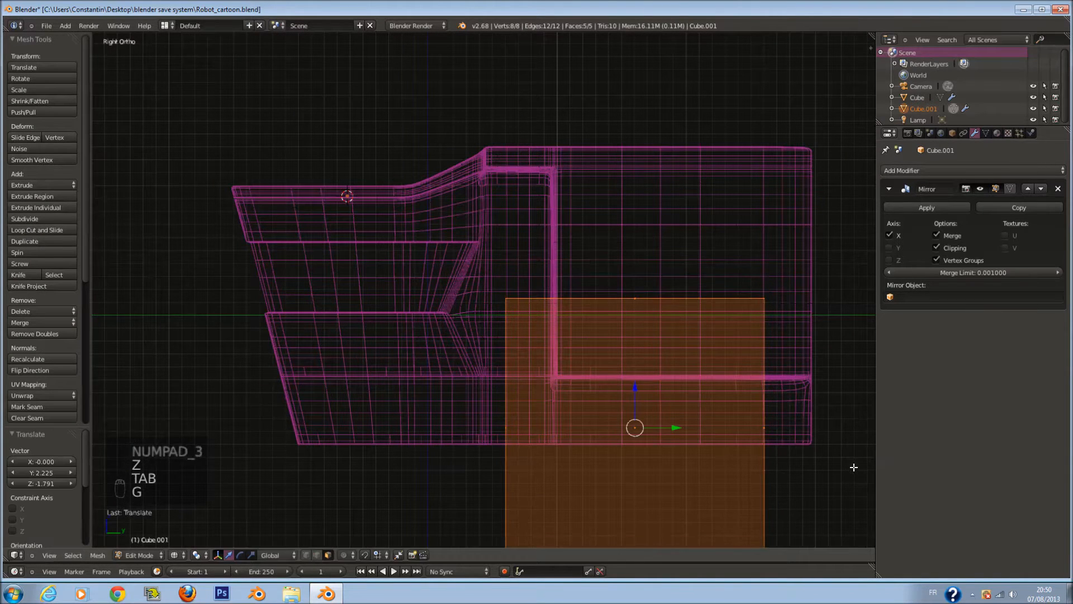
- Scale the entire half cube to about 0.52 uniformly, and its depth along Y to about 0.35
key("z")
scroll(760, 411, "down", 2)
middle_click_drag(714, 384, 679, 340, "shift")
scroll(628, 354, "up", 3)
key("z")
key("s")
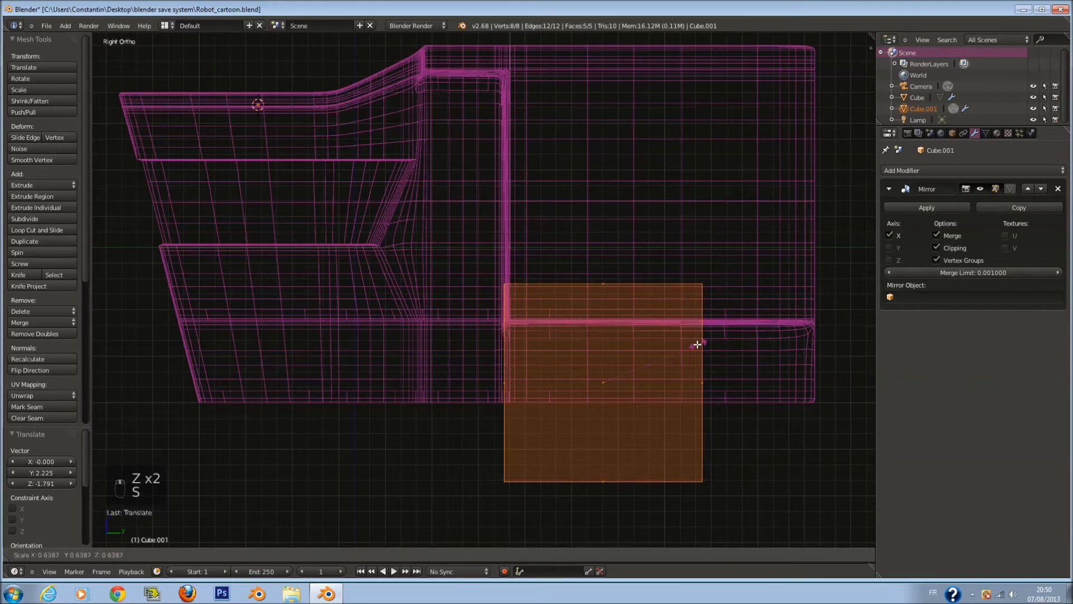
left_click(678, 338)
key("s")
key("s")
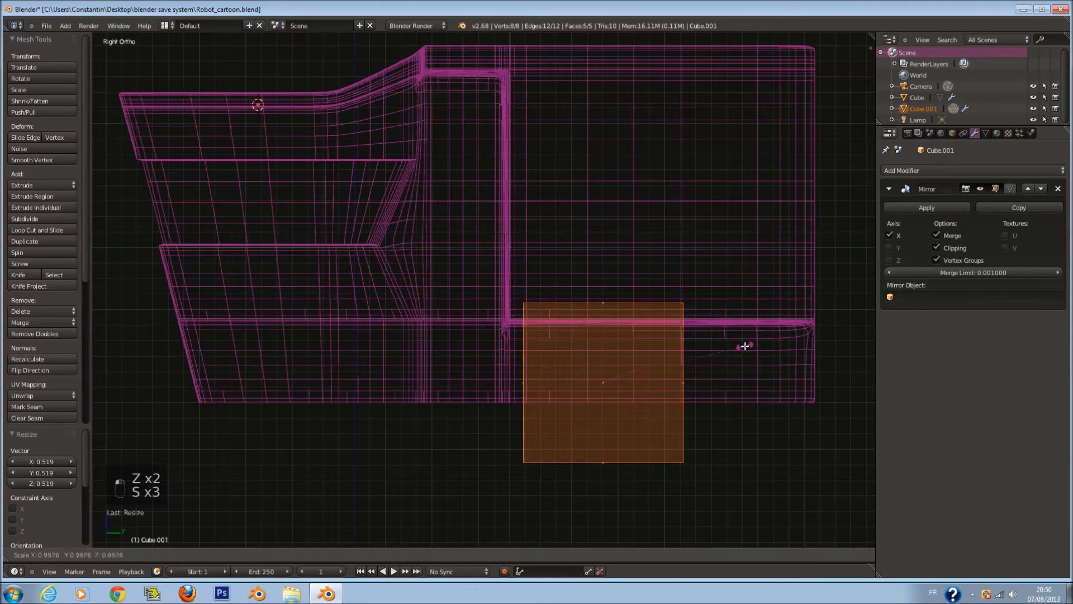
key("y")
left_click(637, 387)
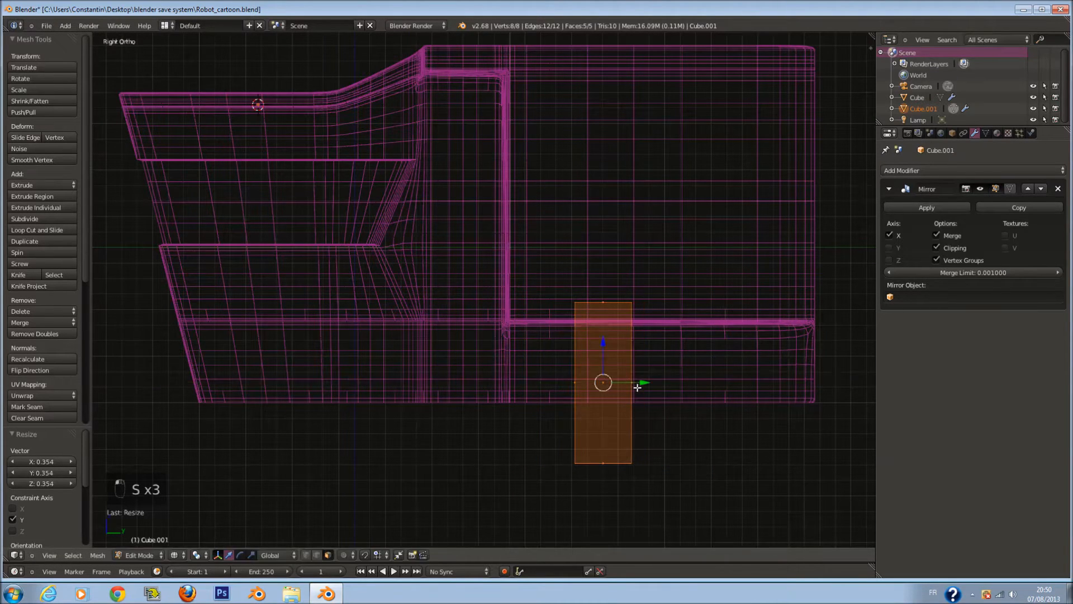
- Move the narrowed block about -0.23 along Y and raise its bottom face about 0.1 along Z
left_click_drag(637, 387, 598, 382)
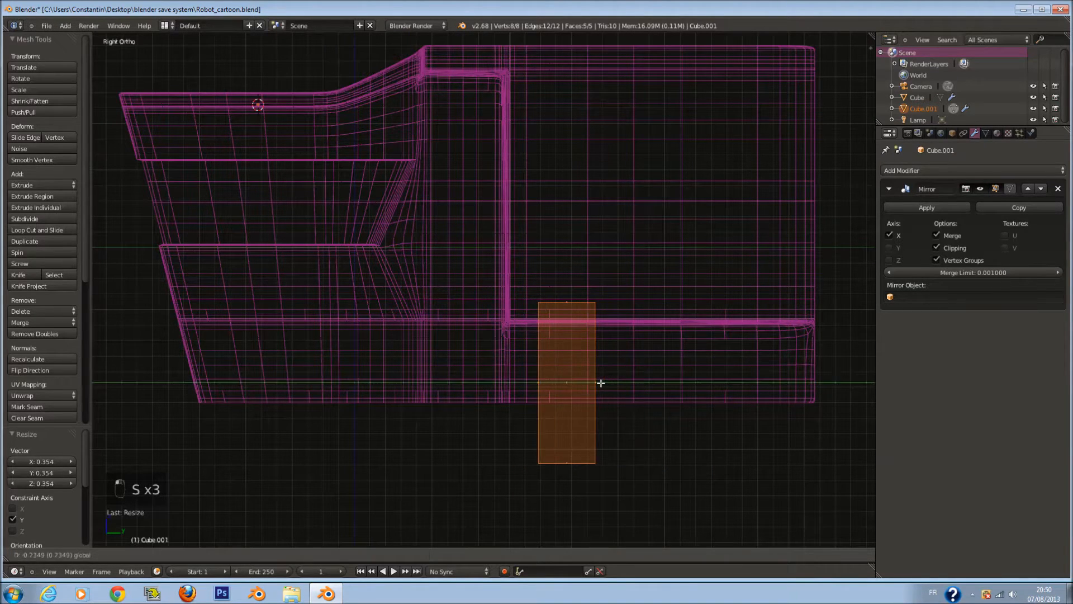
right_click(573, 455)
left_click_drag(564, 436, 563, 416)
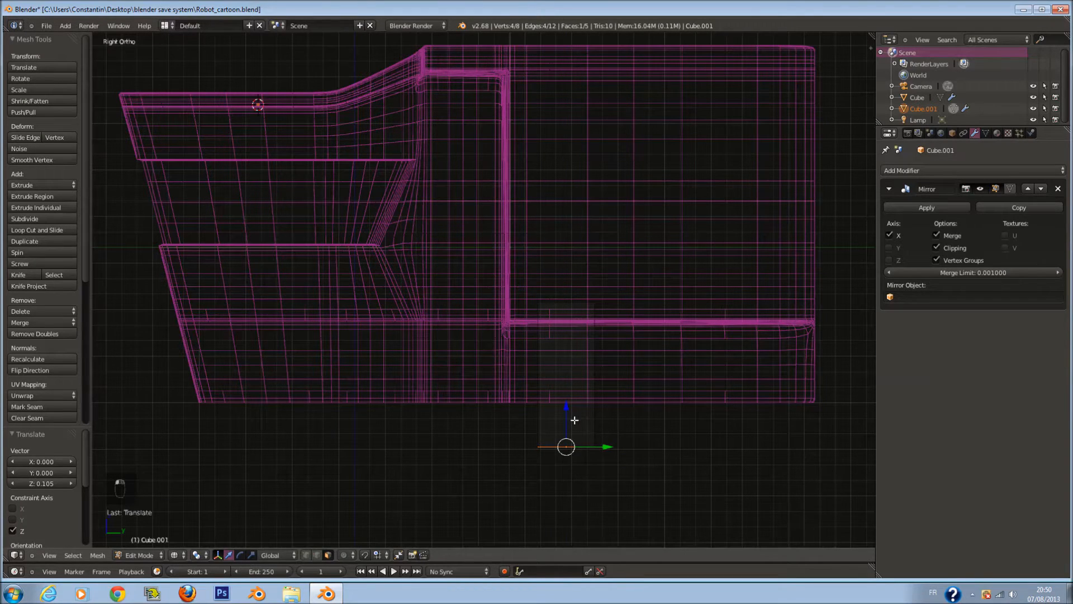
- Extrude the block's bottom face downward and pull the new section's front face forward along negative Y
key("e")
key("a")
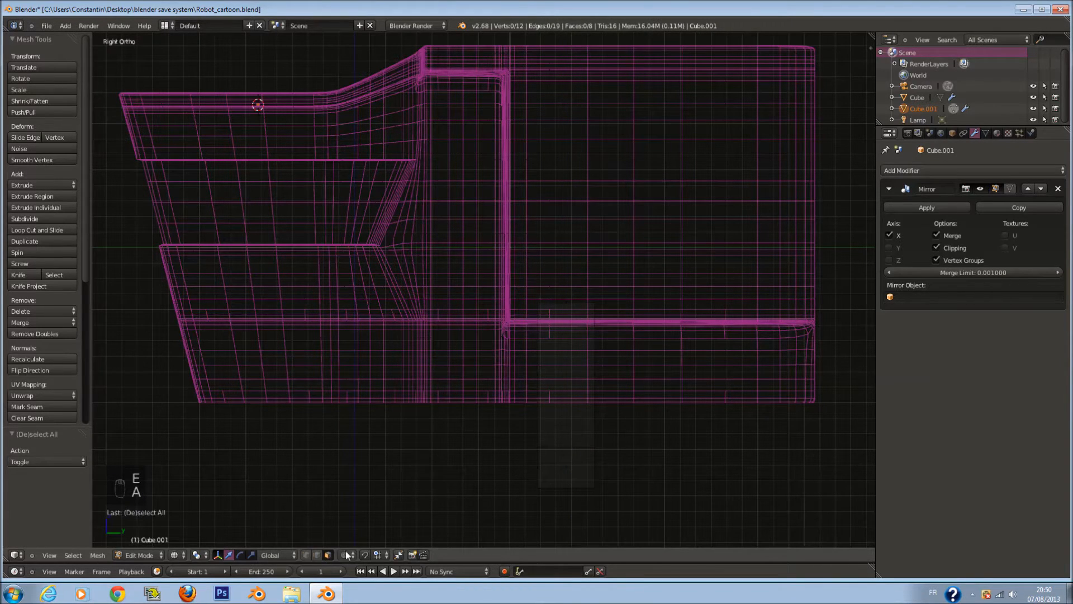
left_click_drag(561, 468, 502, 468)
key("z")
middle_click_drag(484, 450, 593, 459)
key("a")
key("a")
key("s")
key("y")
right_click(524, 458)
key("s")
middle_click(569, 471)
right_click(571, 467)
- Scale the whole part to about 1.94 along X so it extends past the body's sides
key("a")
key("a")
key("s")
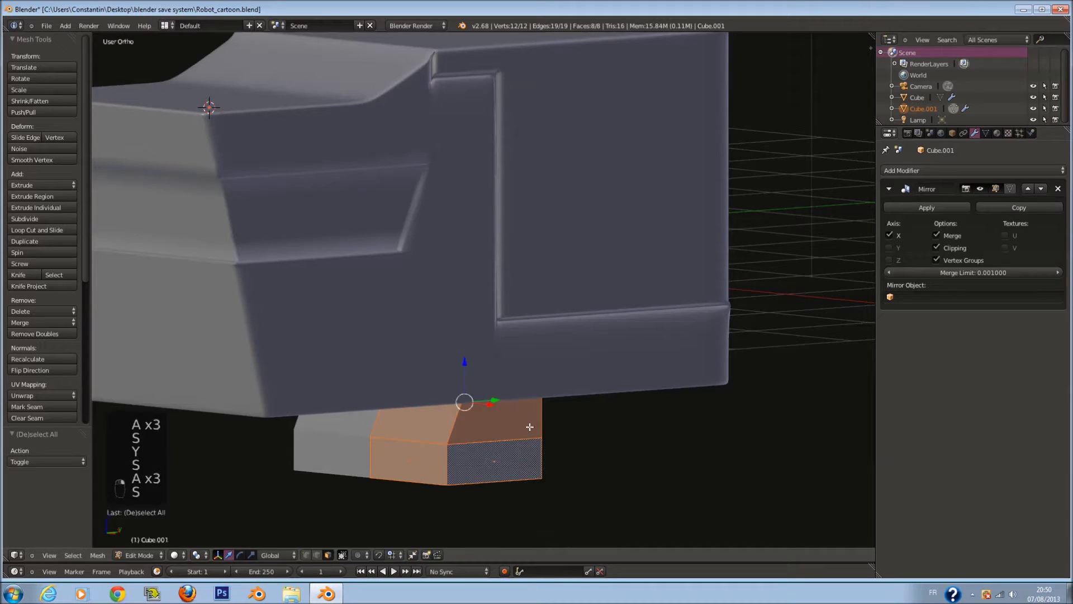
key("x")
right_click(752, 390)
key("s")
left_click(733, 463)
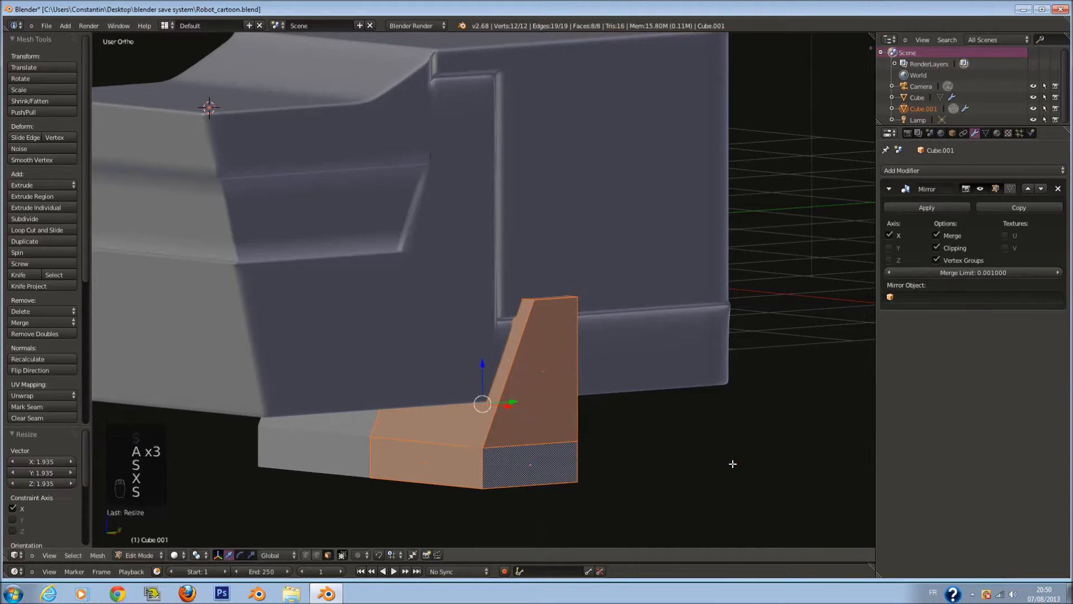
- Select the extruded lower section in the right wireframe view and raise it along Z to meet the body's underside
key("z")
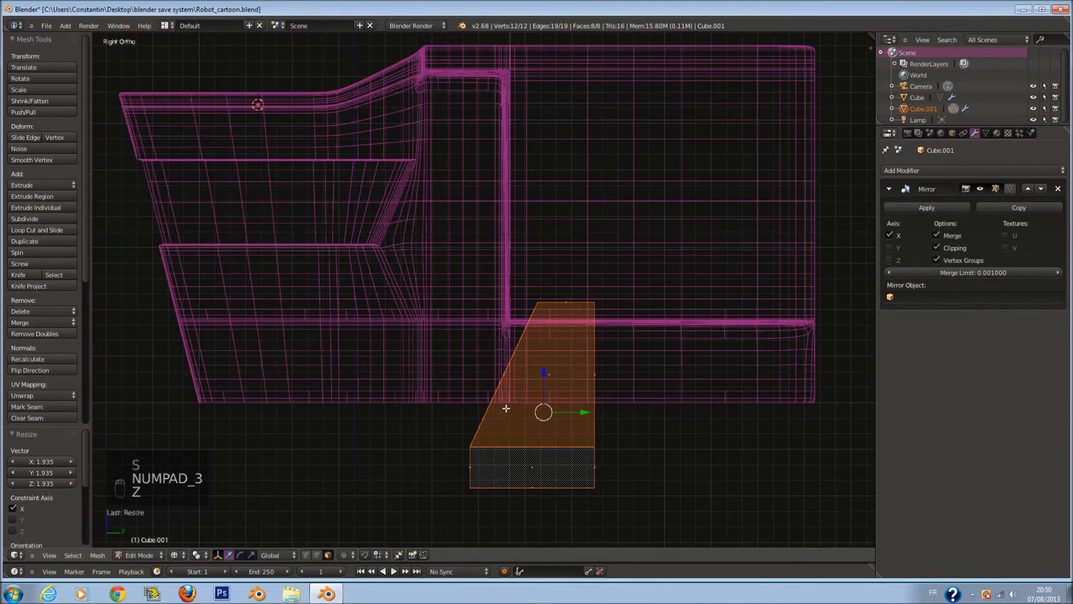
right_click(479, 466)
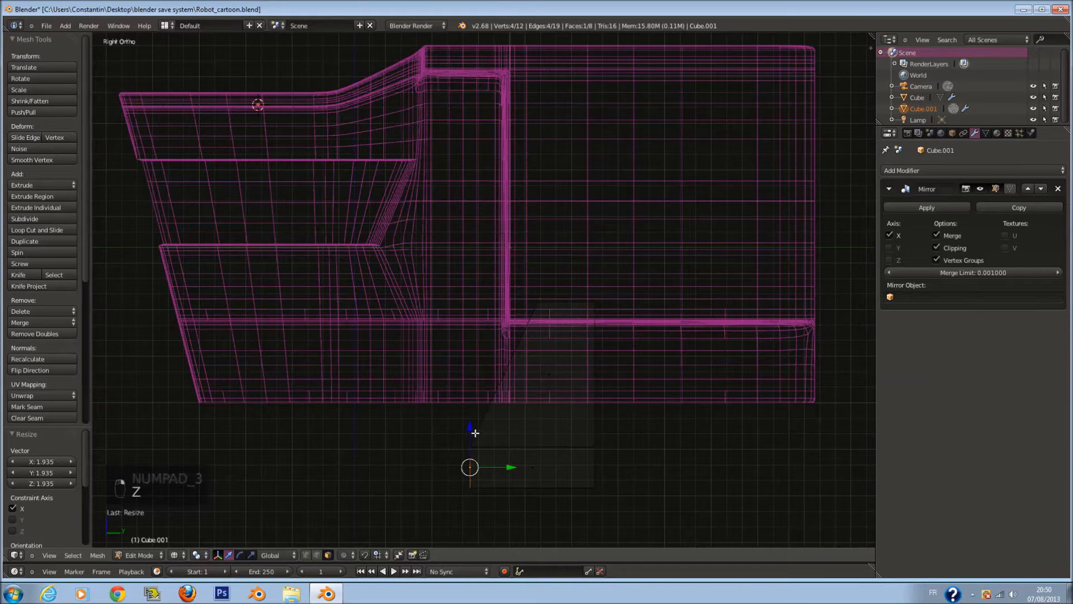
key("ctrl+z")
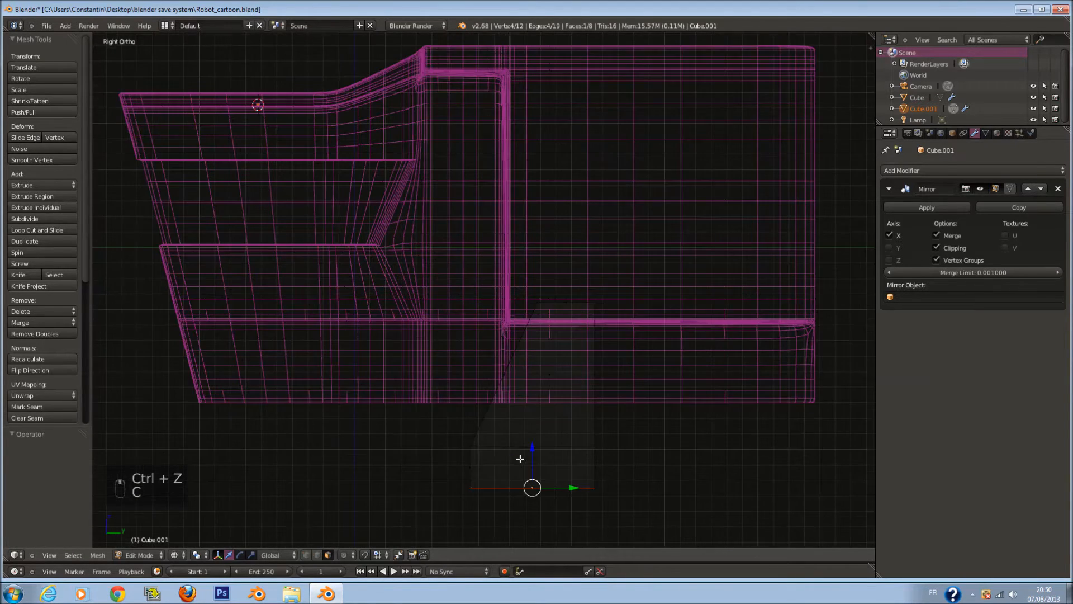
left_click_drag(484, 469, 604, 472)
key("Escape")
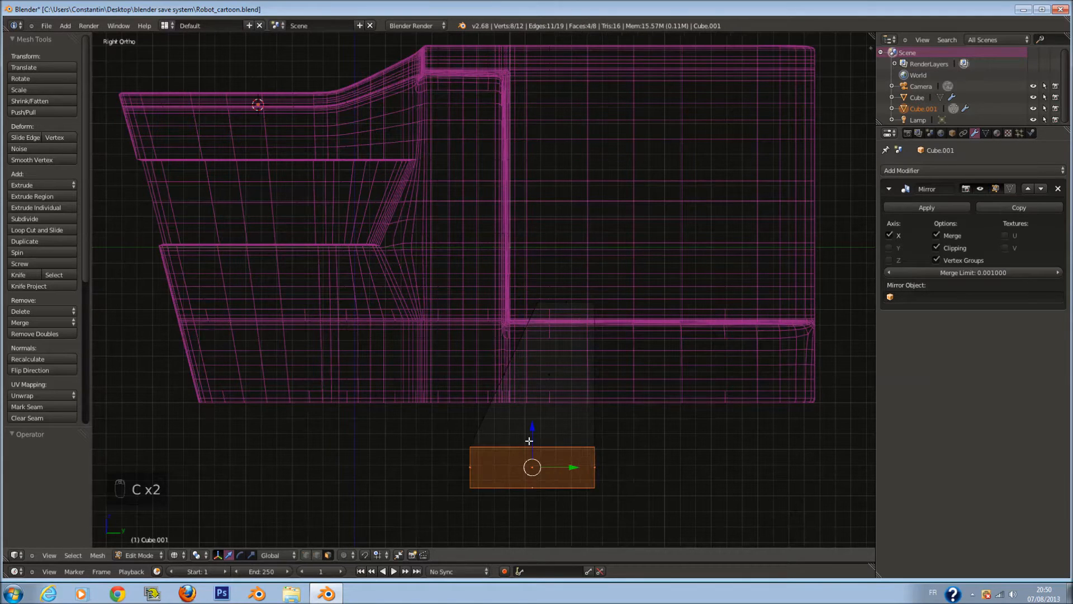
key("g")
key("z")
left_click(537, 398)
- Try flattening the lower section's front face along Z and moving it, and undo both edits
key("a")
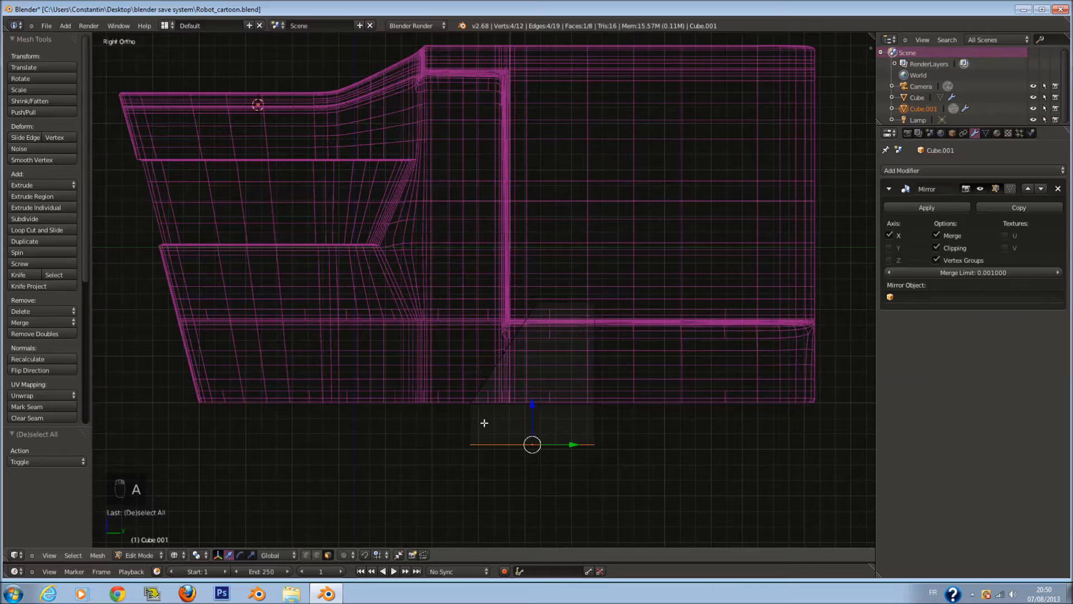
key("s")
key("z")
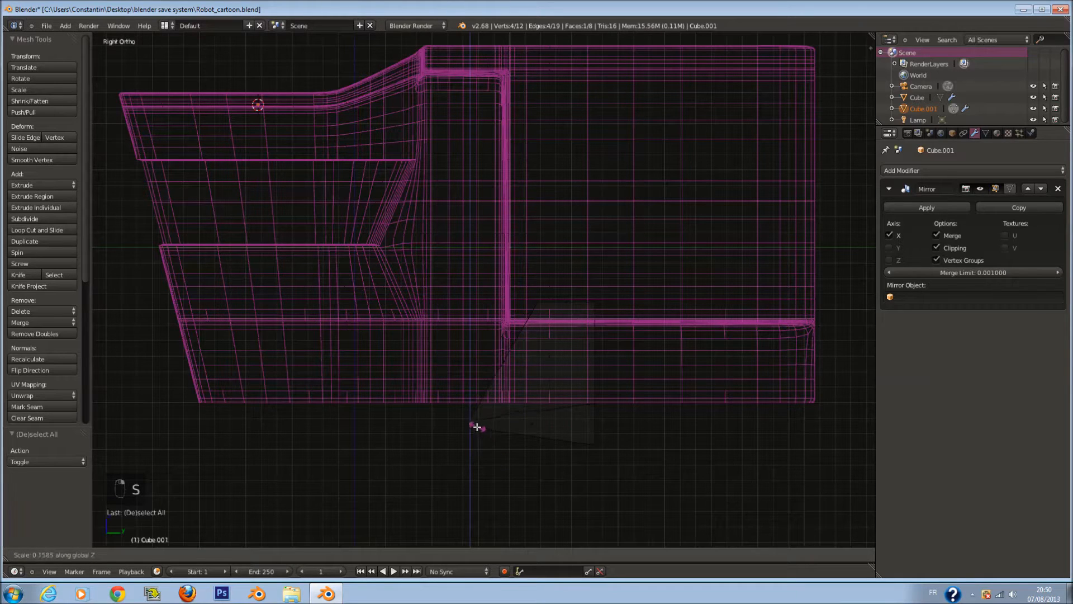
left_click(476, 427)
key("g")
left_click(473, 412)
key("z")
scroll(574, 408, "down", 1)
key("ctrl+z")
key("ctrl+z")
- Add a horizontal edge loop across the tapered upper section, about two-thirds of the way down
key("a")
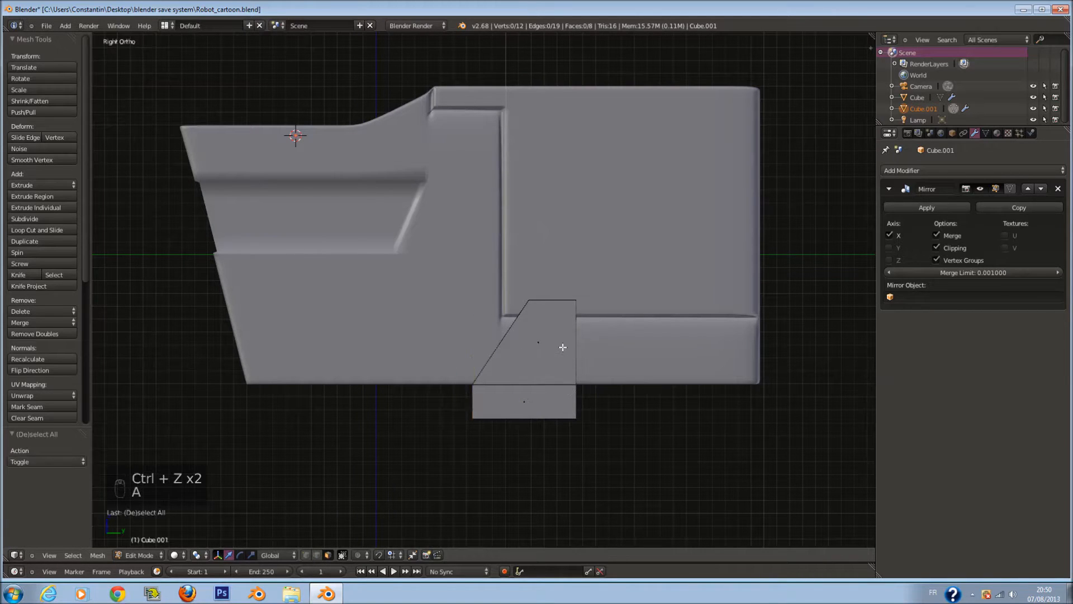
key("ctrl+r")
left_click(564, 349)
left_click(568, 367)
- Select the front vertices of the new edge loop in vertex mode and move them slightly back along Y
key("z")
key("a")
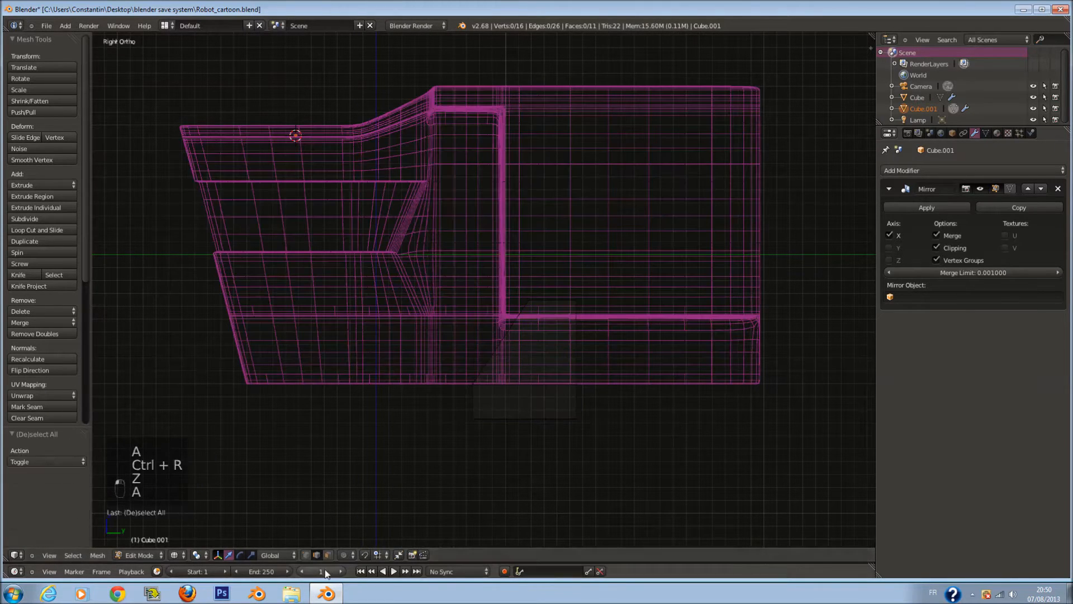
left_click(308, 553)
scroll(492, 389, "up", 4)
key("c")
left_click(511, 430)
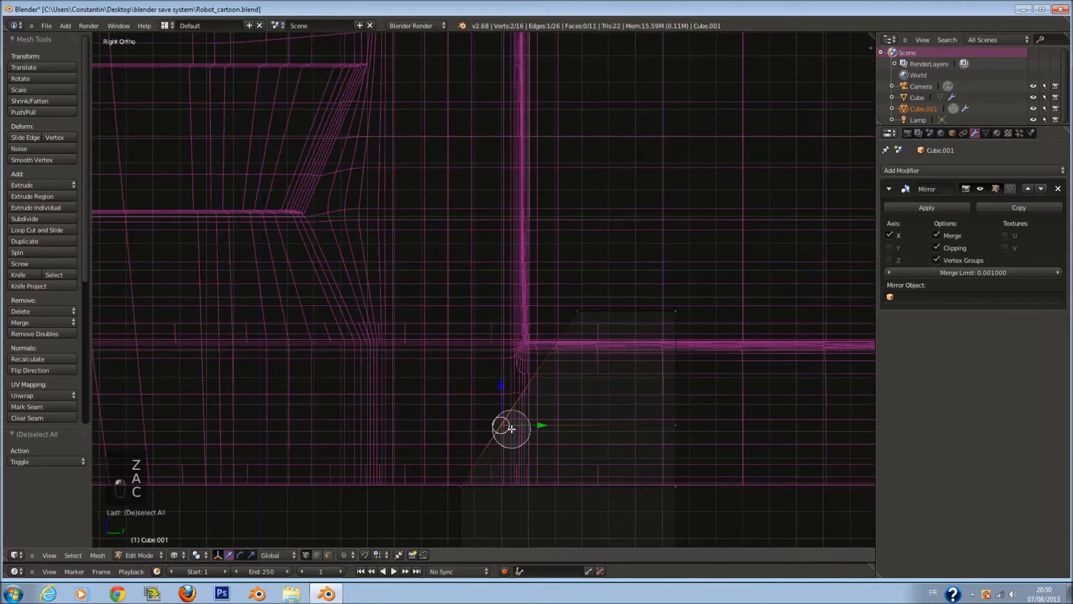
right_click(510, 430)
key("z")
left_click_drag(527, 426, 540, 429)
scroll(541, 429, "down", 5, "shift")
- Select the lower section's front vertices and extrude them forward along negative Y
key("z")
key("a")
key("c")
left_click_drag(462, 411, 454, 487)
right_click(453, 494)
scroll(535, 446, "down", 4, "ctrl")
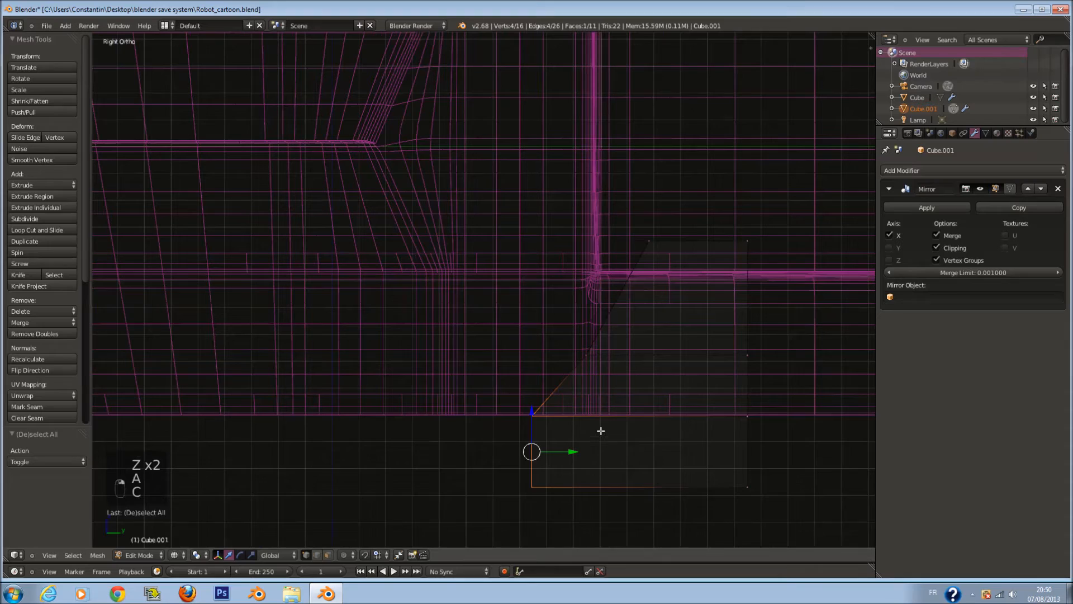
key("e")
left_click(560, 445)
- Move the top edge of the newly extruded front back along Y to make the front sloped
key("a")
key("c")
left_click(487, 422)
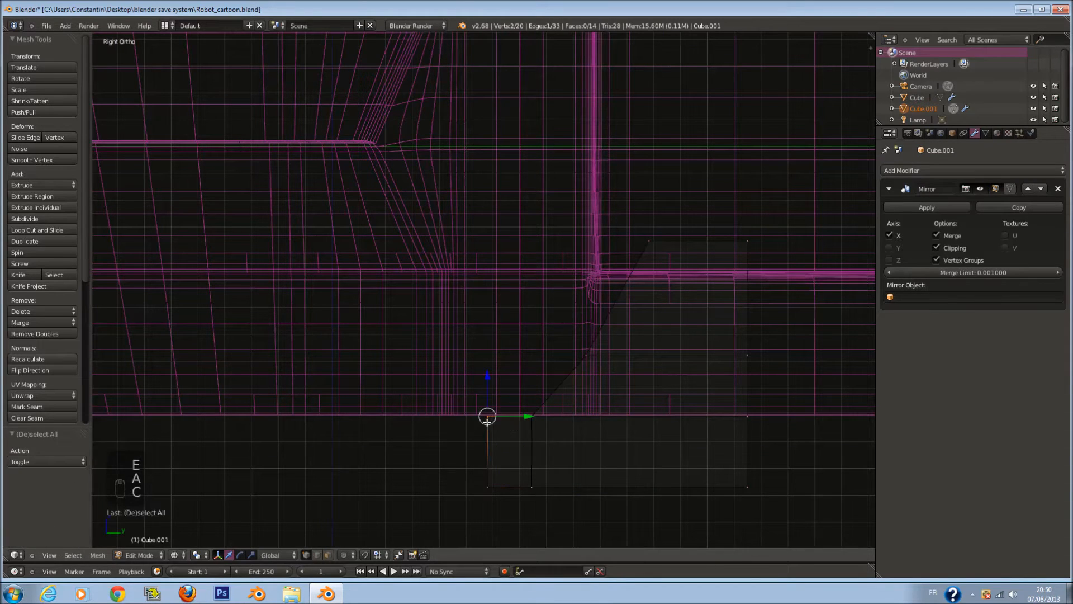
key("a")
- Move the front edge where the slope meets the body's underside up and back
key("c")
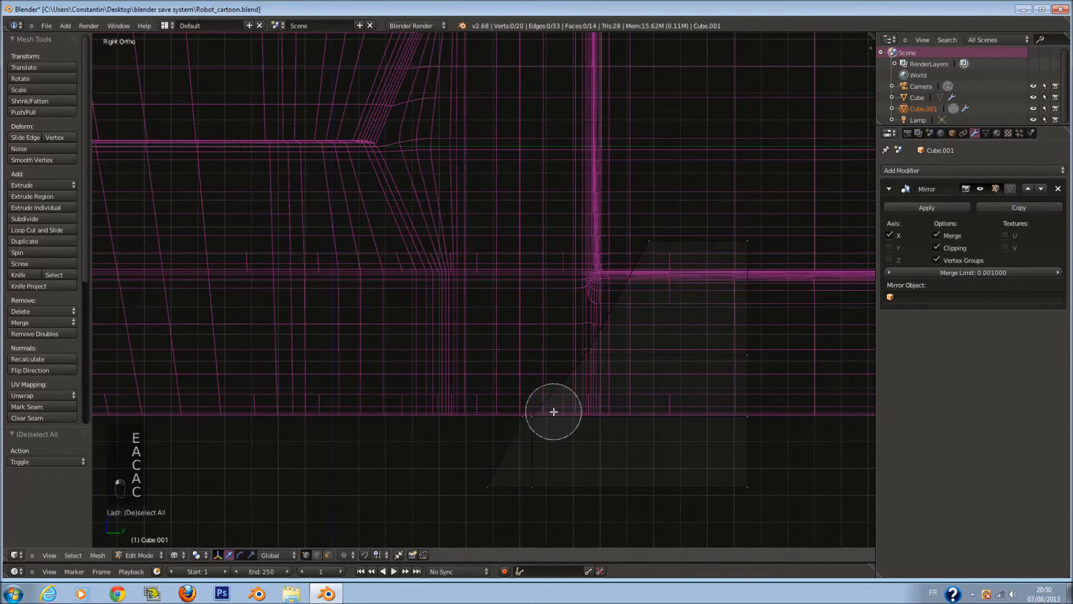
left_click(554, 412)
right_click(559, 412)
key("z")
key("g")
left_click(585, 397)
- Lower the top edge of the extruded front tip along Z, just below the body's underside
key("a")
key("z")
key("c")
left_click(526, 418)
key("g")
left_click(572, 450)
- Move the bottom front edge of the tip forward along negative Y and leave mesh editing in solid view
key("z")
key("a")
key("c")
left_click(498, 489)
right_click(501, 488)
left_click_drag(525, 486, 506, 487)
key("z")
key("ctrl+z")
key("c")
left_click(491, 490)
right_click(492, 490)
key("Tab")
key("z")
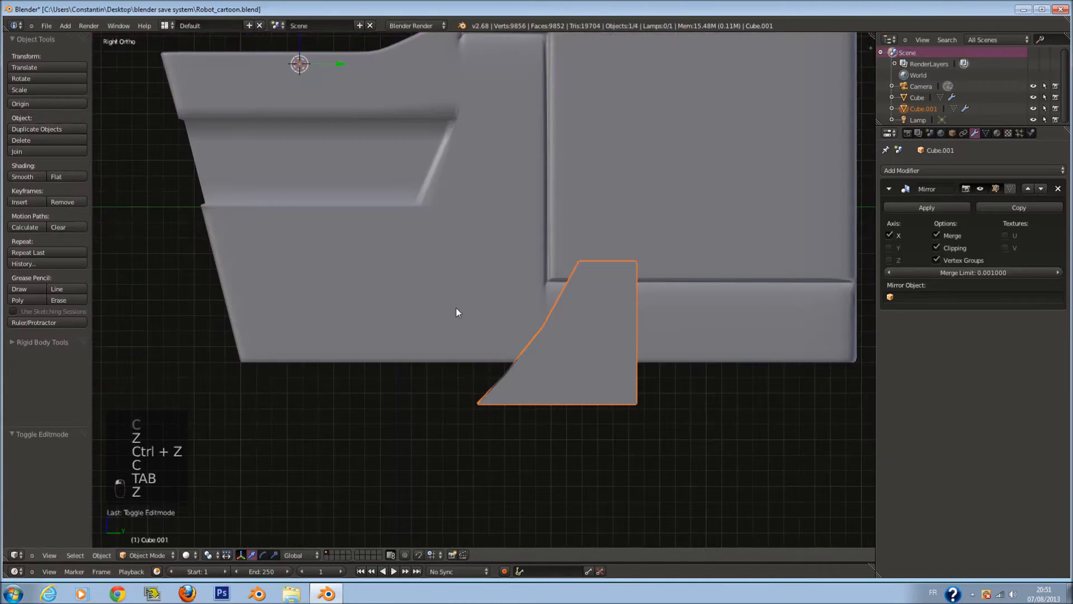
- Reopen the part's mesh and move the slope's edge at the body's underside about 0.01 along Y and -0.03 along Z
key("Tab")
scroll(468, 287, "up", 3)
key("z")
key("a")
key("c")
left_click(551, 399)
right_click(557, 393)
key("g")
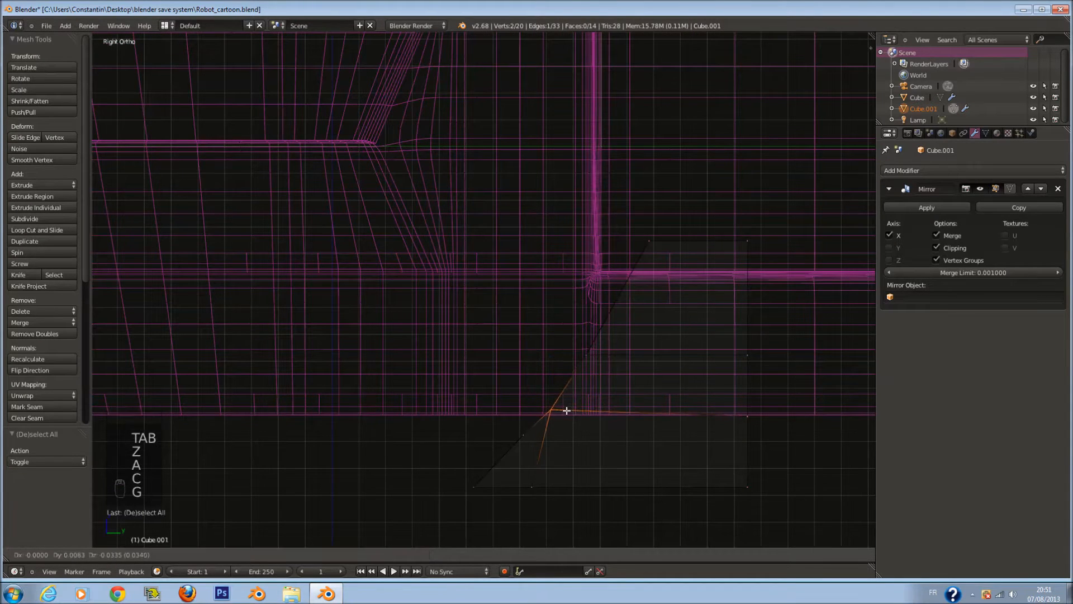
left_click(566, 410)
- Reposition the edge midway down the lower slope to straighten the profile, and return to object mode in solid view
key("a")
key("c")
left_click(524, 434)
right_click(524, 432)
key("g")
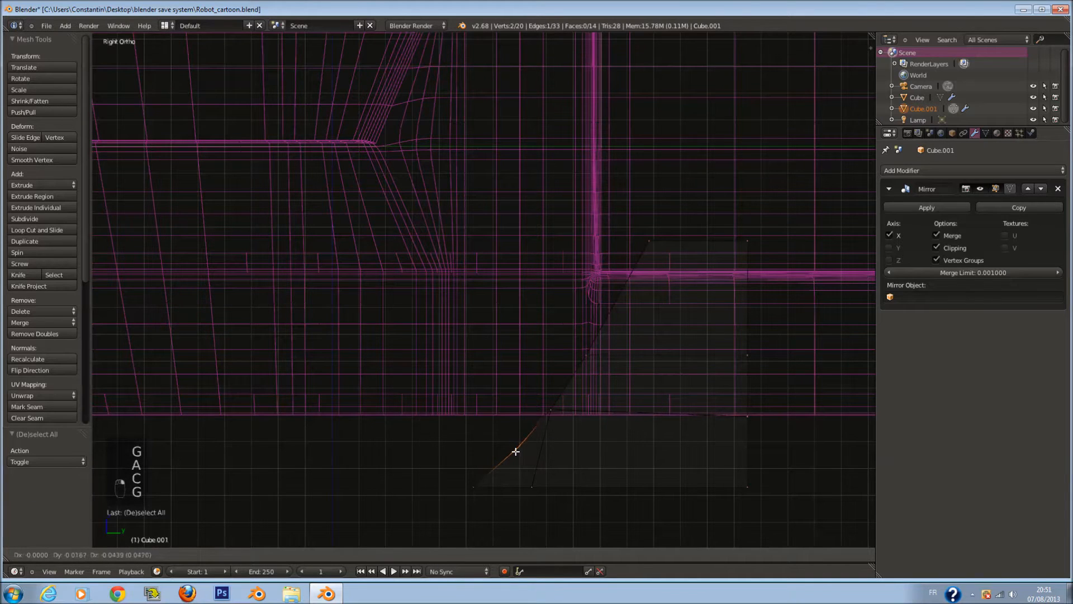
left_click(511, 421)
key("z")
key("Tab")
middle_click_drag(511, 421, 570, 377)
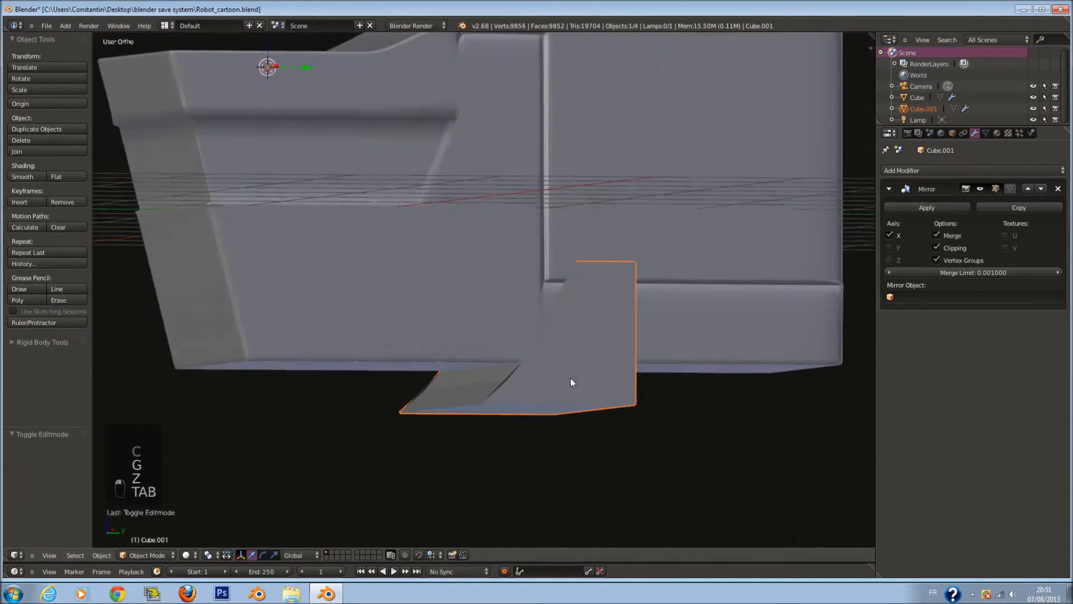
- Adjust the outer vertex midway down the lower slope so it lines up with the neighbouring corners
key("Tab")
scroll(523, 427, "up", 2)
key("g")
left_click(540, 421)
middle_click_drag(540, 420, 512, 415)
key("Tab")
- Try smooth shading on the part, return it to flat shading, and save the file
left_click(35, 176)
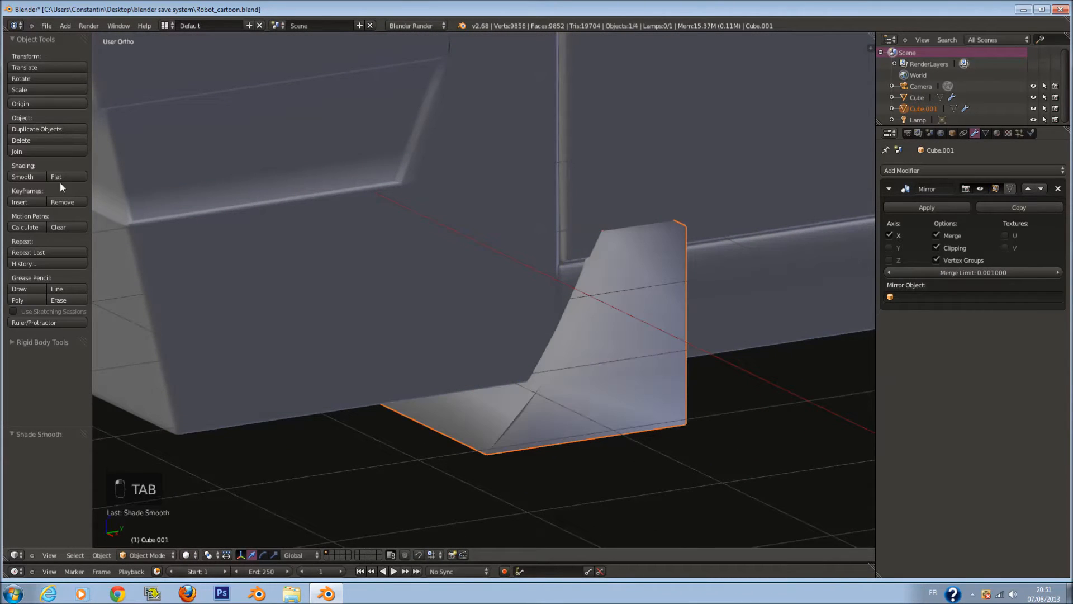
key("Tab")
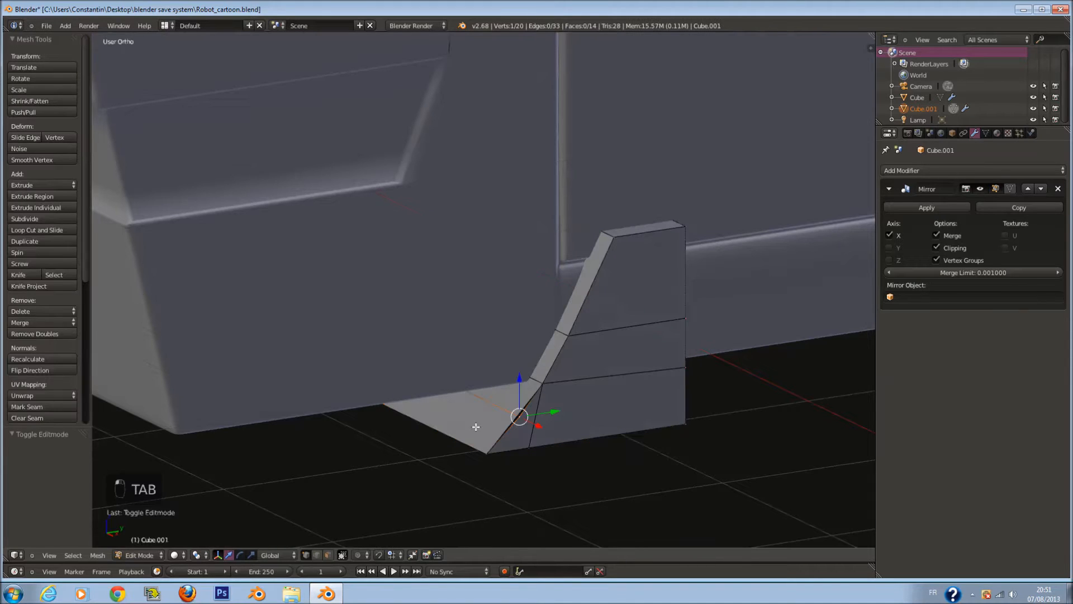
key("Tab")
key("ctrl+s")
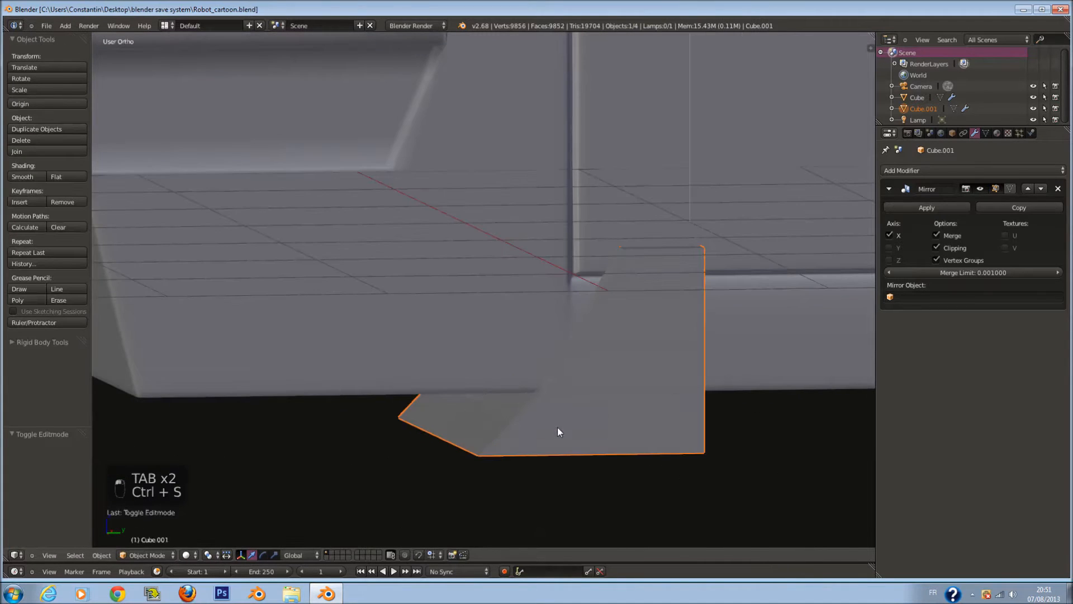
- Add another cube in the right view and give it a Mirror modifier
key("KP_3")
scroll(531, 386, "down", 2)
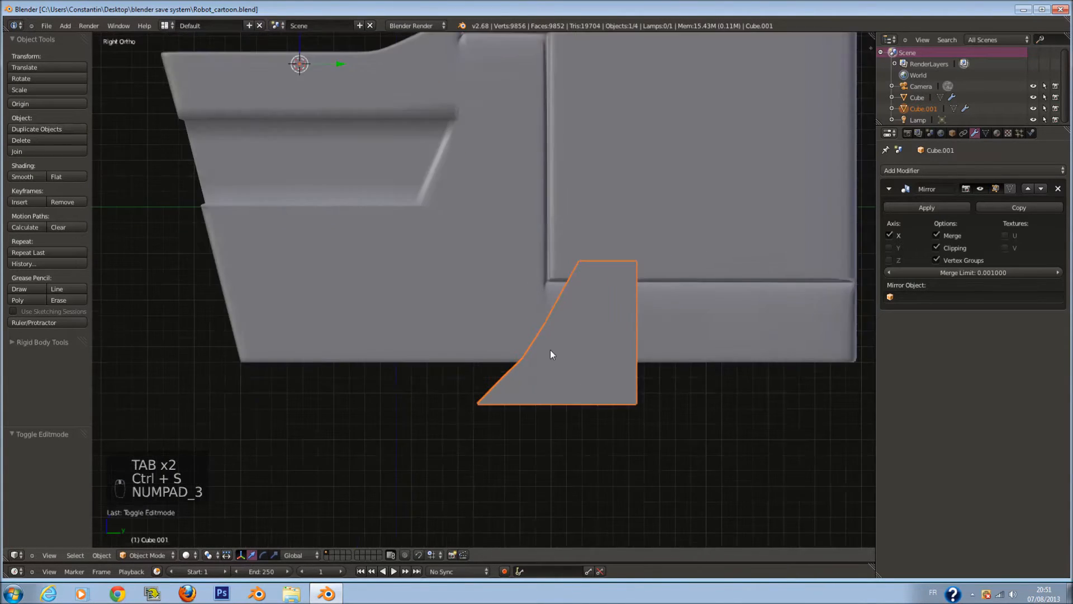
key("shift+a")
left_click(584, 361)
scroll(410, 172, "up", 3, "shift")
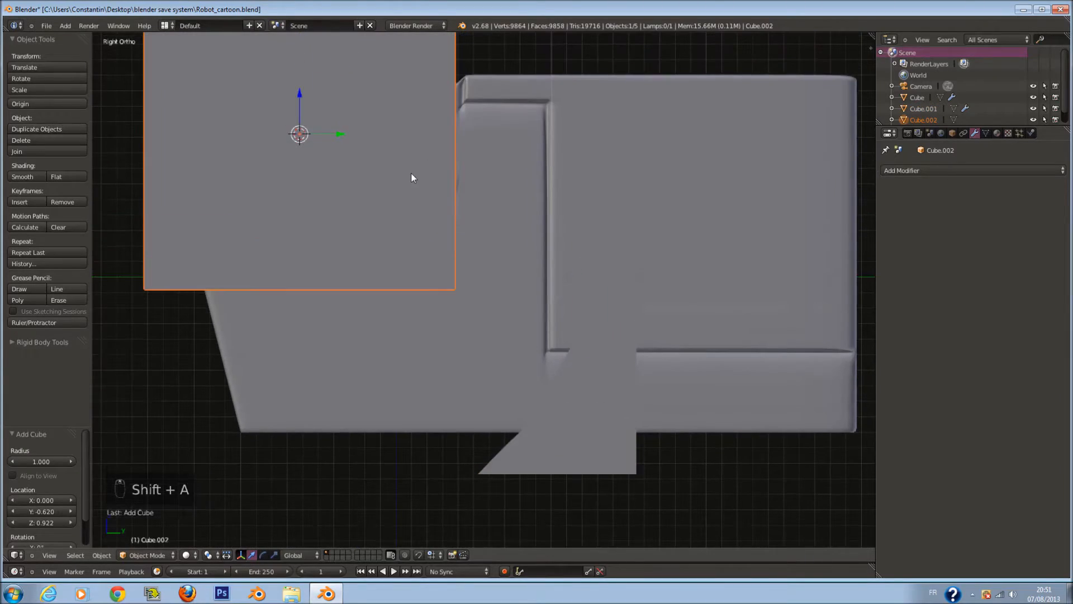
key("z")
left_click(1003, 169)
left_click(807, 282)
- Move the new cube's negative-X side face about 0.94 along X and enable Clipping in its Mirror modifier
middle_click_drag(244, 228, 525, 299)
key("Tab")
scroll(297, 256, "down", 5)
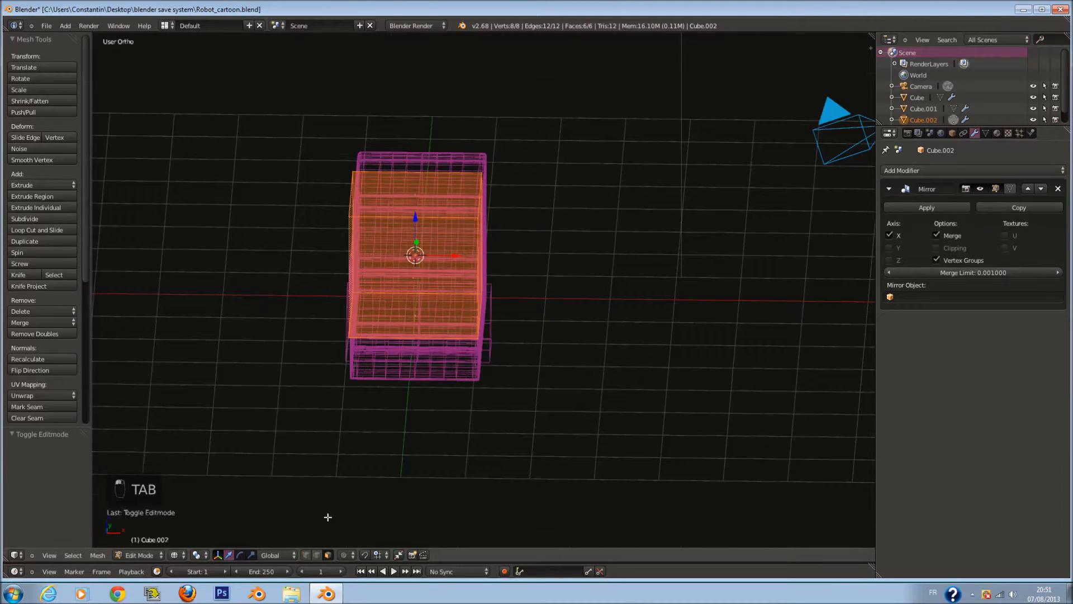
scroll(326, 254, "up", 3)
right_click(259, 240)
left_click_drag(295, 229, 400, 229)
key("z")
left_click(937, 248)
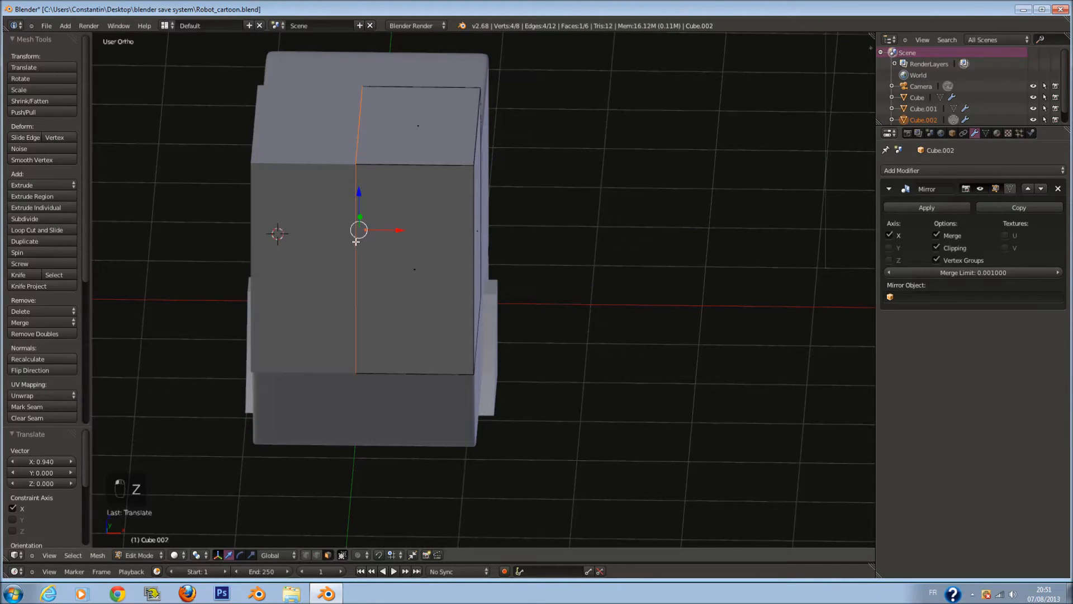
- Delete the new half cube's inner side face at the mirror plane and leave mesh editing
key("x")
left_click(408, 244)
key("Tab")
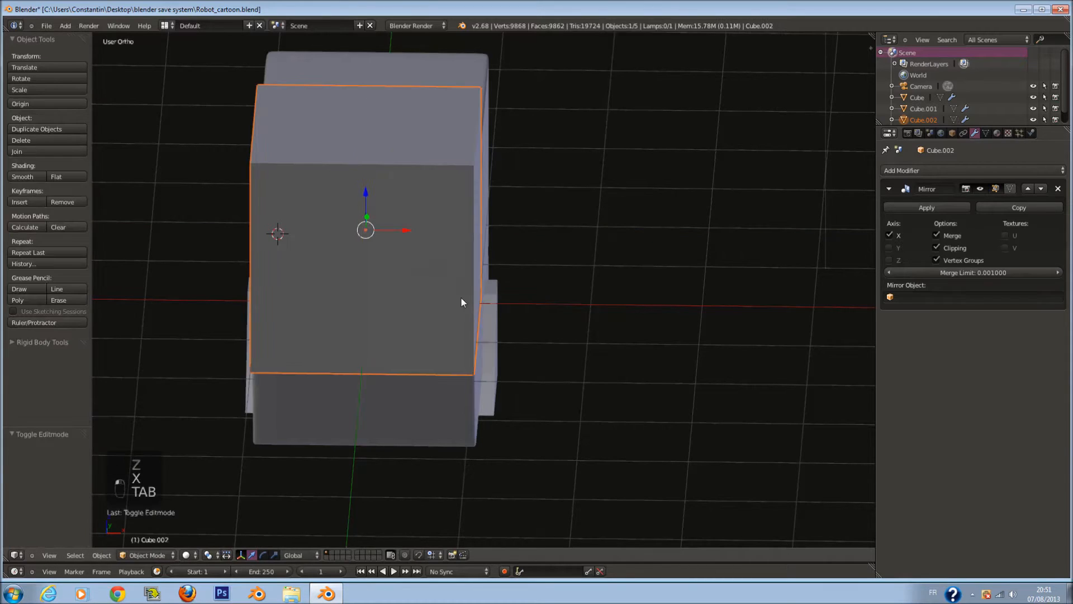
- Scale the mirrored half cube to 0.428 along Z and move it 0.327 along Y and -1.8 along Z
key("KP_3")
key("z")
key("s")
key("z")
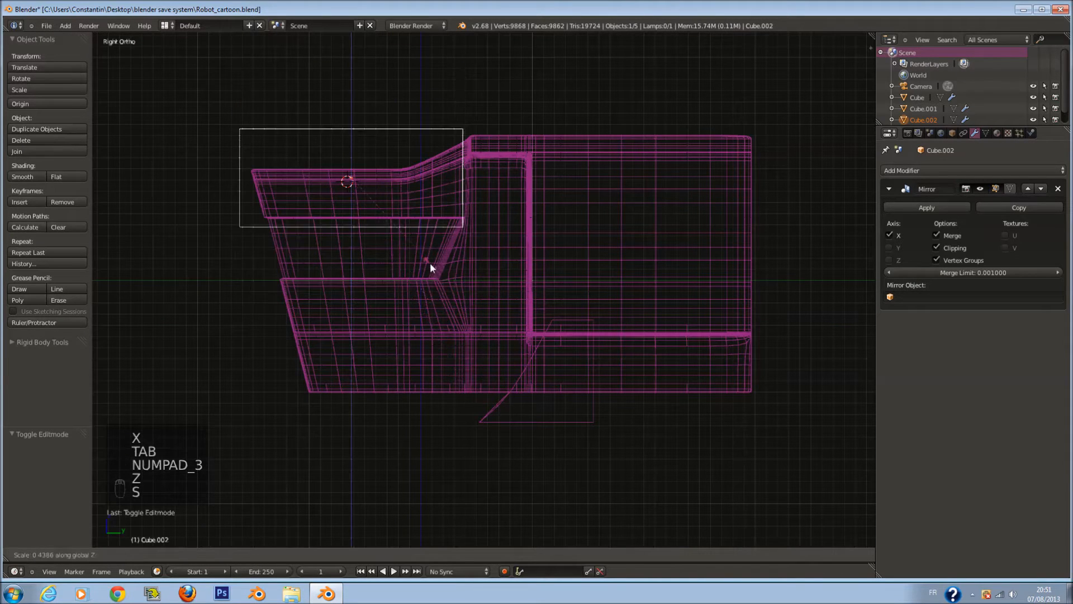
left_click(431, 263)
key("g")
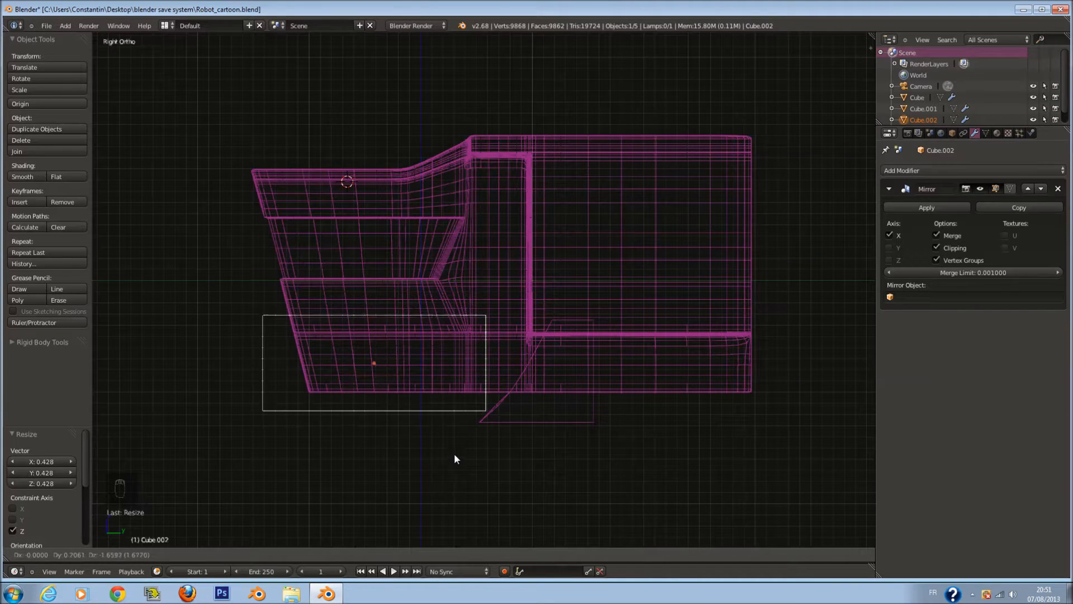
left_click(467, 468)
- Scale the lower part uniformly to 0.802 and shift it about 0.1 along Y beneath the body's front
key("z")
key("z")
scroll(461, 442, "up", 1)
key("s")
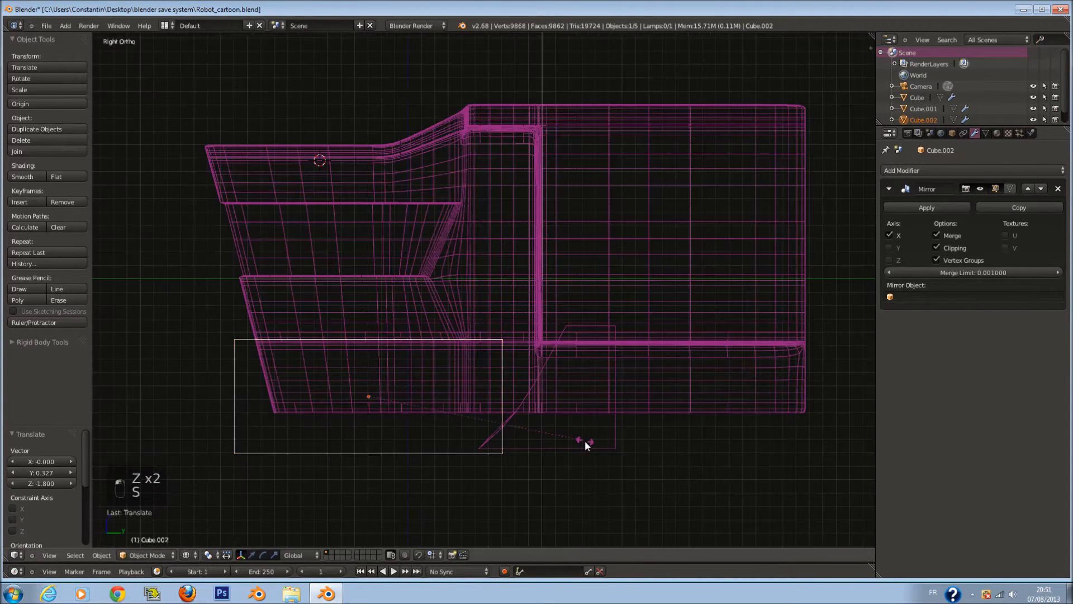
left_click(541, 437)
key("g")
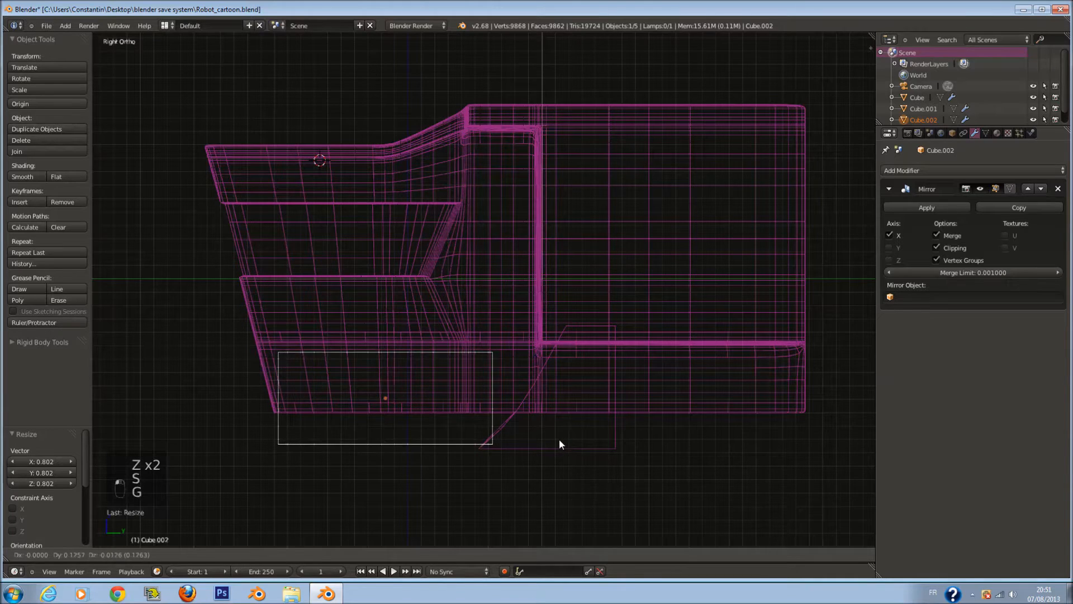
left_click(559, 438)
- Widen the lower part to 1.295 along X so it extends past the body's sides
key("z")
middle_click_drag(454, 424, 535, 437)
key("s")
key("x")
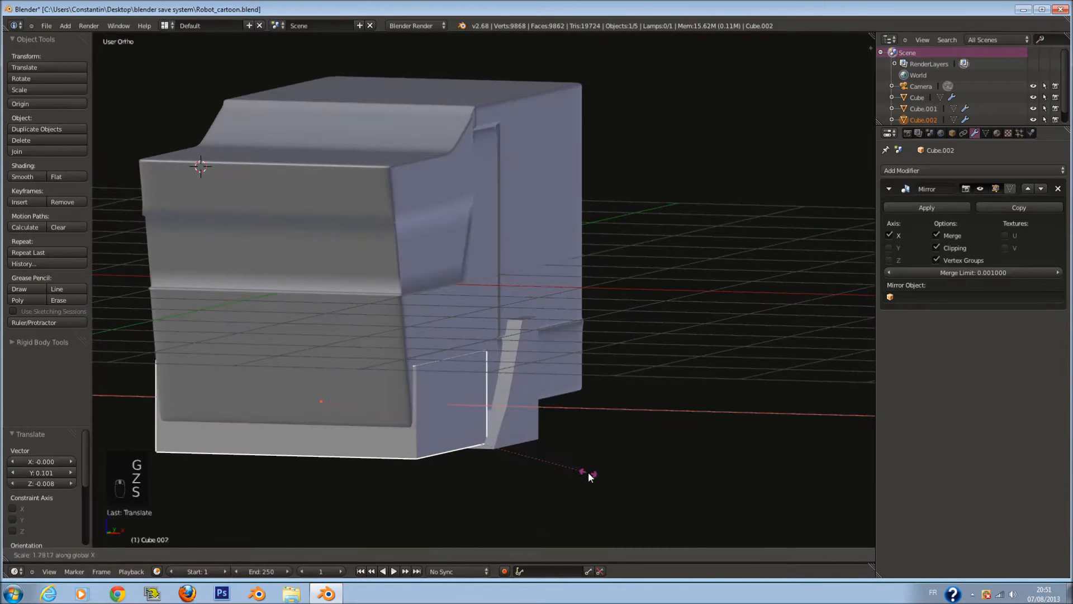
left_click(591, 471)
- Edit the lower part's mesh in the right view and raise its bottom face along Z to just below the body's underside
key("KP_3")
key("z")
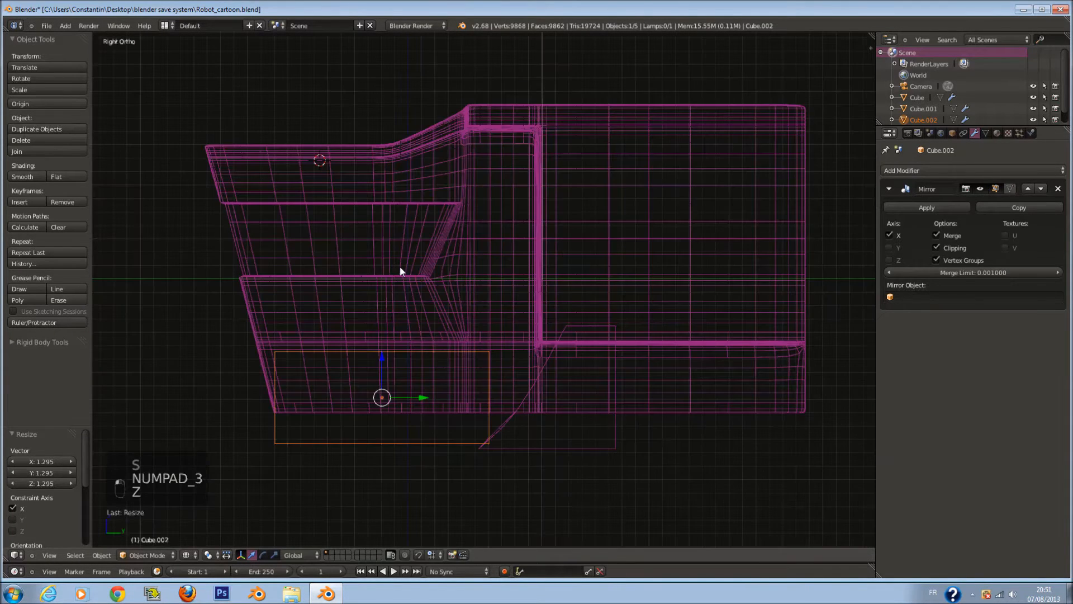
scroll(428, 331, "up", 6)
key("Tab")
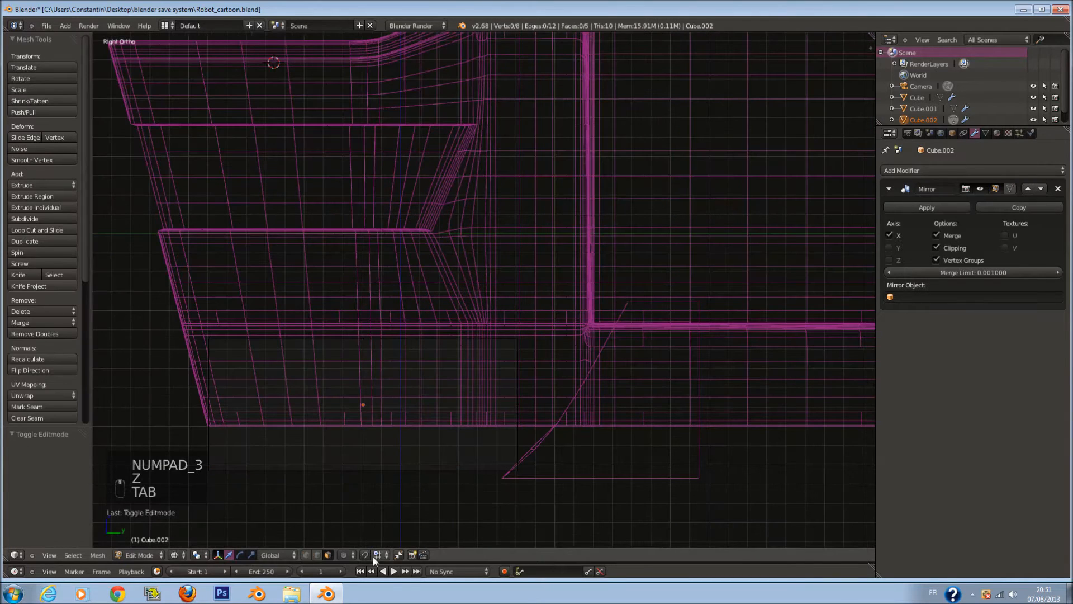
key("c")
left_click(360, 476)
right_click(378, 445)
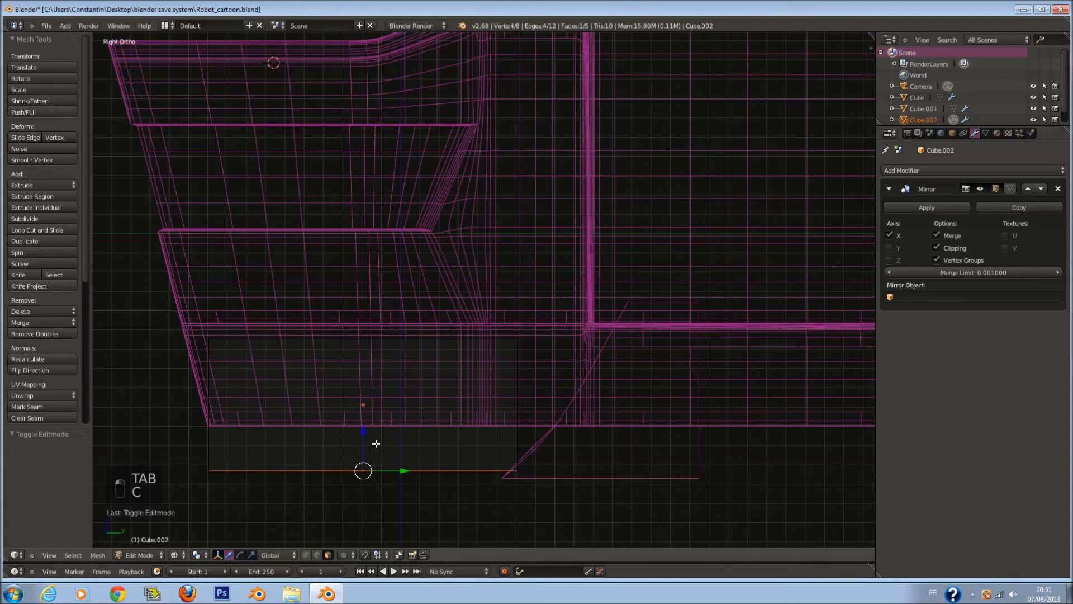
left_click_drag(372, 425, 367, 401)
- Move the part's upper rear edge 0.364 along Y to slope its rear end up to the body's vertical groove
key("a")
key("a")
key("c")
right_click(492, 326)
key("c")
left_click(524, 341)
right_click(531, 342)
left_click_drag(550, 342, 621, 360)
key("z")
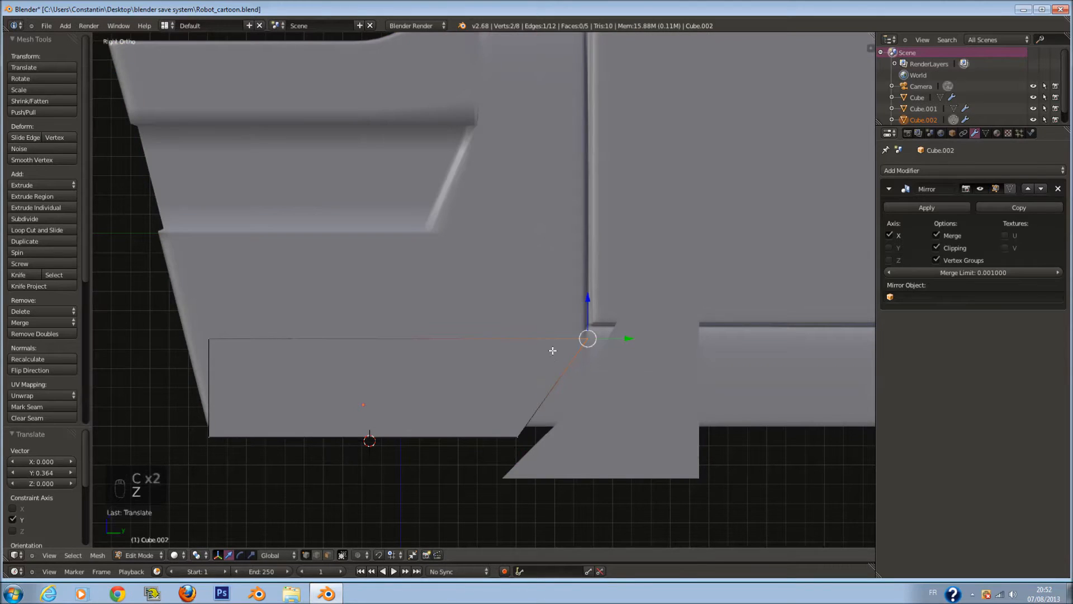
- Shift the part's front face slightly along positive Y and its upper front edge along negative Y to match the body's front slope
key("z")
key("a")
key("c")
left_click_drag(197, 352, 210, 412)
right_click(212, 413)
left_click_drag(246, 382, 258, 377)
key("a")
key("c")
left_click(218, 338)
right_click(218, 338)
left_click_drag(263, 338, 241, 338)
- Add a loop cut across the part and slide it close to the sloped front end
key("z")
key("a")
key("ctrl+r")
left_click(263, 347)
left_click(239, 386)
- Extrude the narrow top face at the front end upward by about 0.119 and shift it -0.041 along Y
key("z")
key("a")
key("c")
left_click(217, 338)
key("e")
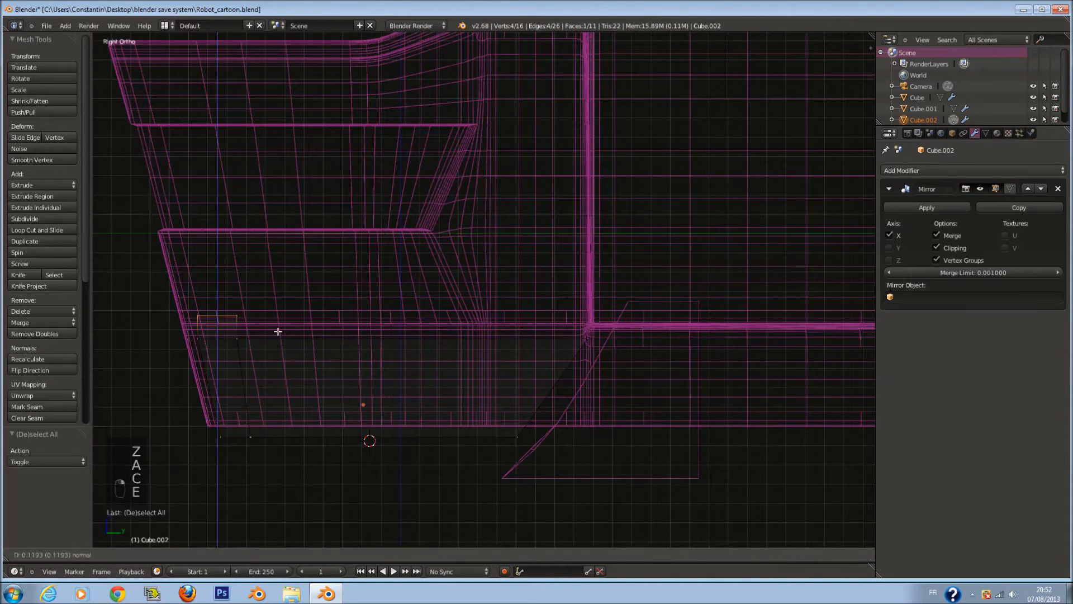
left_click(278, 331)
left_click_drag(263, 314, 261, 314)
key("z")
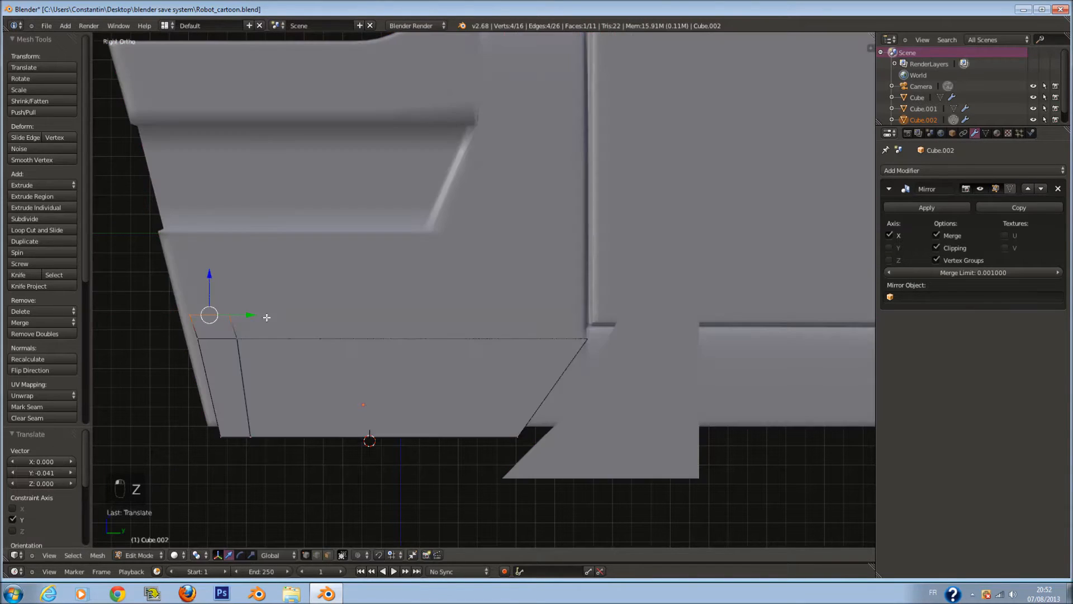
- Add a loop cut just behind the raised front block and flatten it by scaling to 0 along Y
key("z")
key("a")
key("c")
key("ctrl+r")
left_click(295, 348)
key("s")
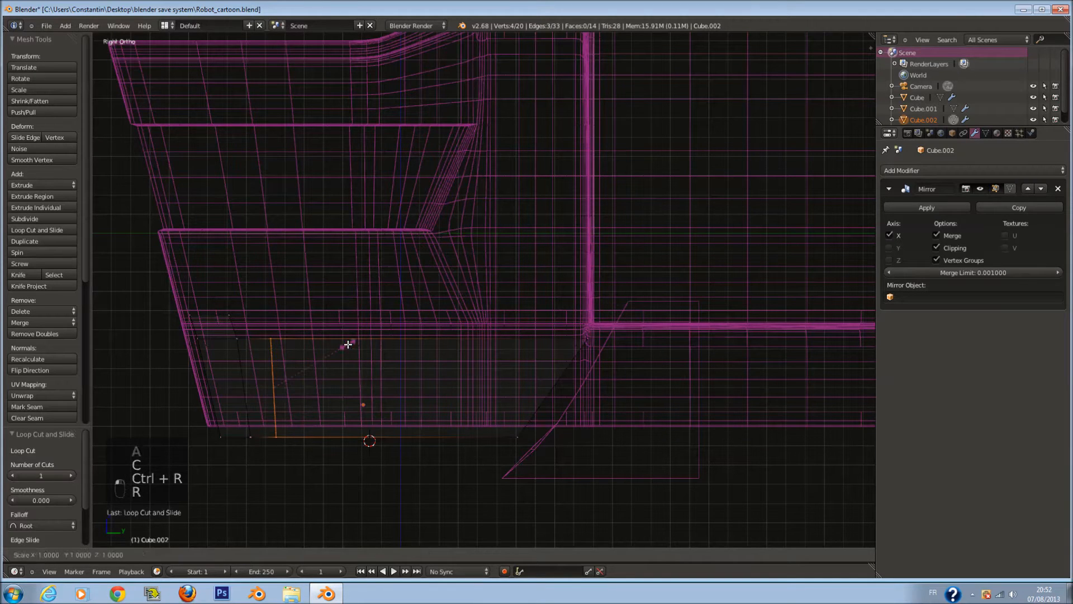
key("y")
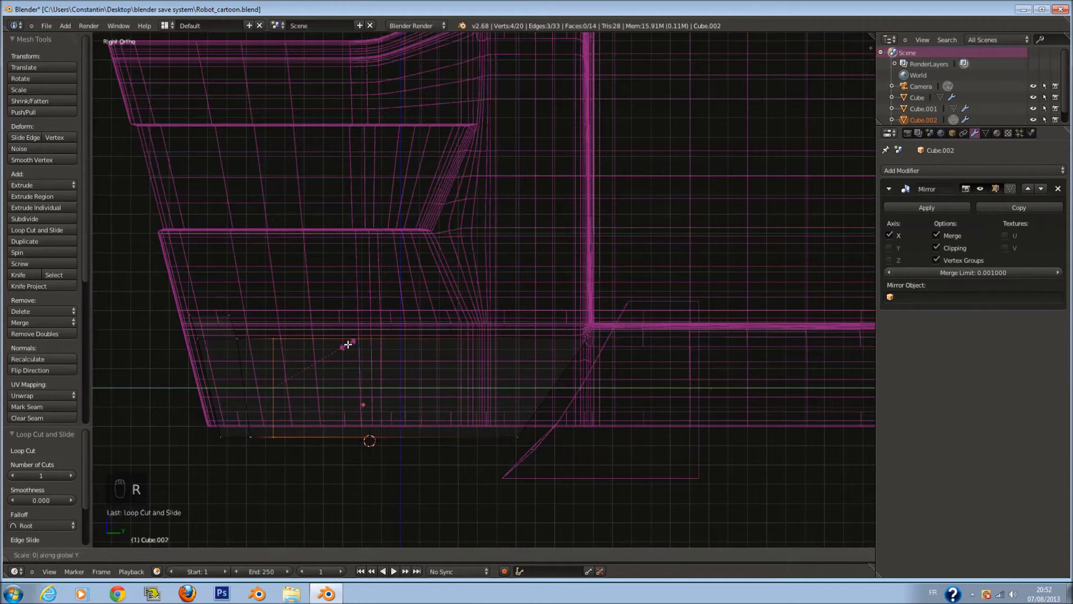
left_click(348, 344)
middle_click_drag(347, 340, 352, 380)
key("KP_2")
key("KP_3")
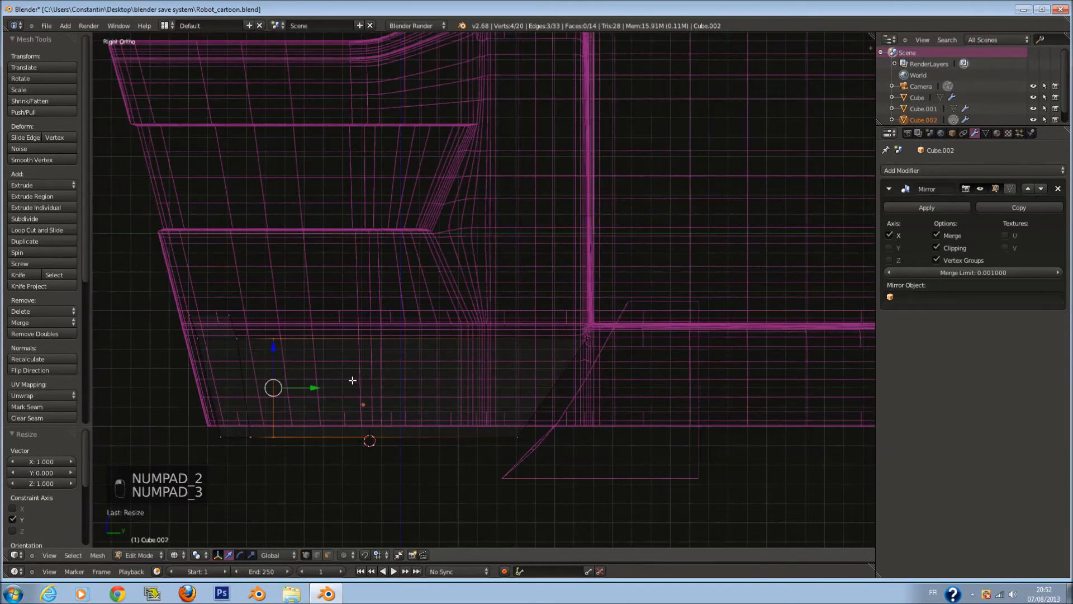
- Try raising the long rear top face 0.064 along Z and extruding it 0.119 upward, undoing both attempts
key("a")
key("a")
key("c")
key("c")
mouse_move(469, 321)
left_mouse_down()
mouse_move(401, 328)
mouse_move(432, 299)
left_mouse_up()
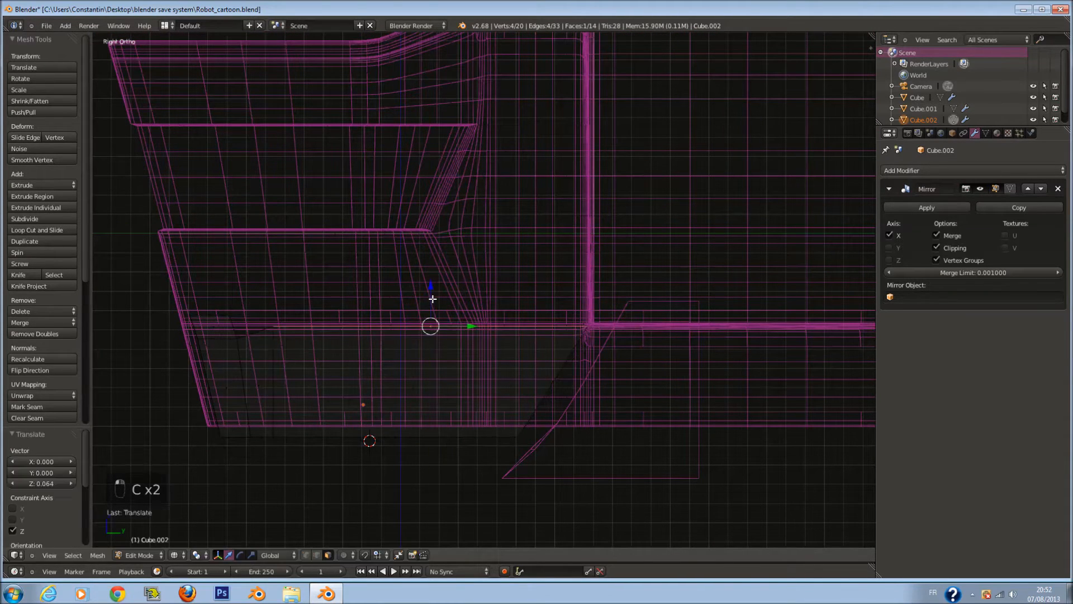
key("ctrl+z")
key("z")
key("e")
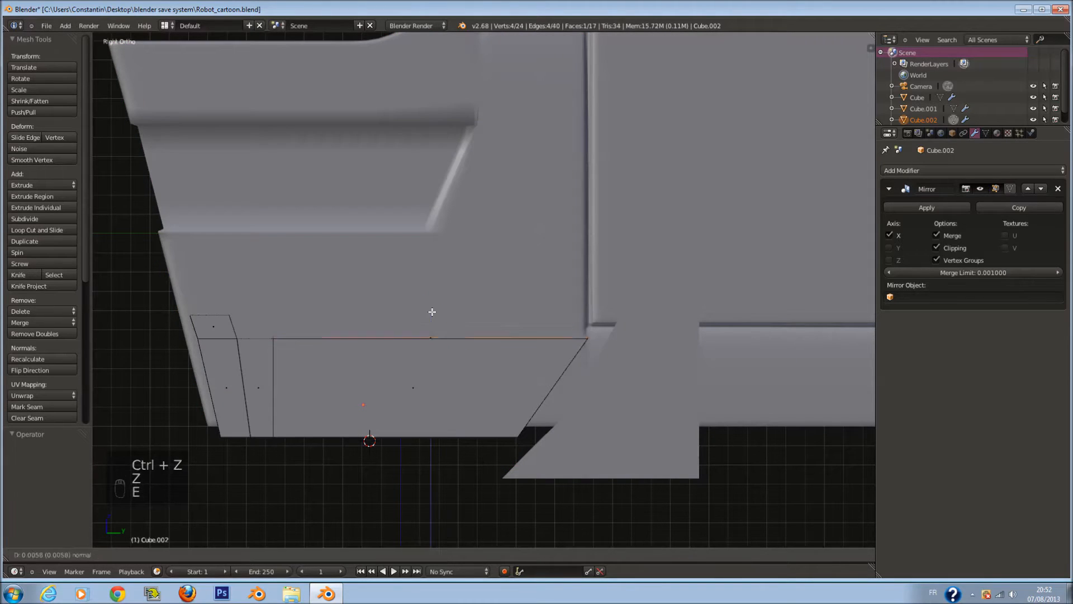
left_click(438, 290)
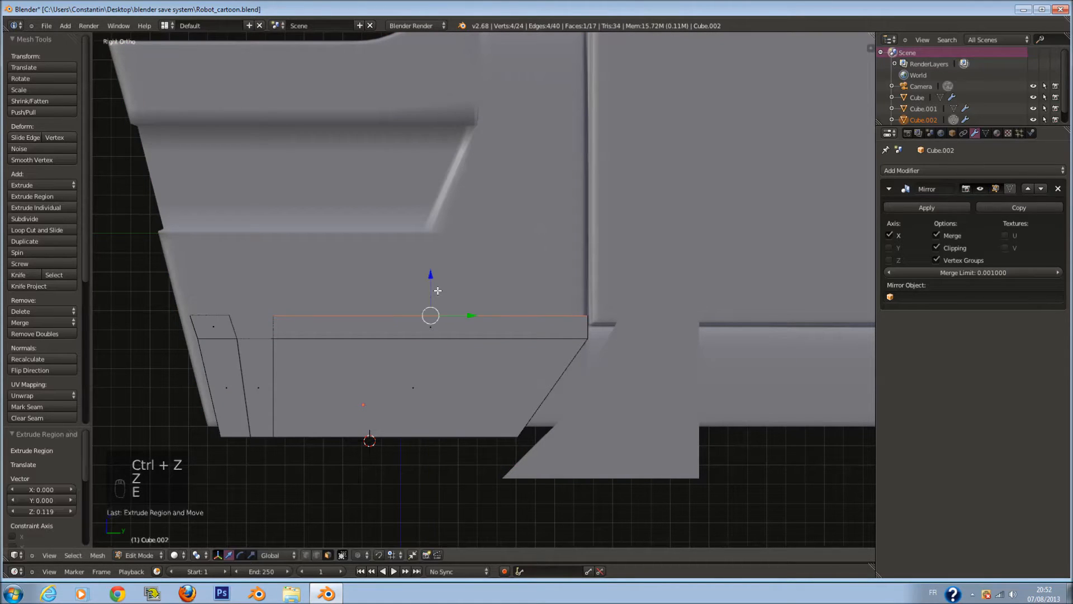
key("ctrl+z")
key("ctrl+z")
key("ctrl+z")
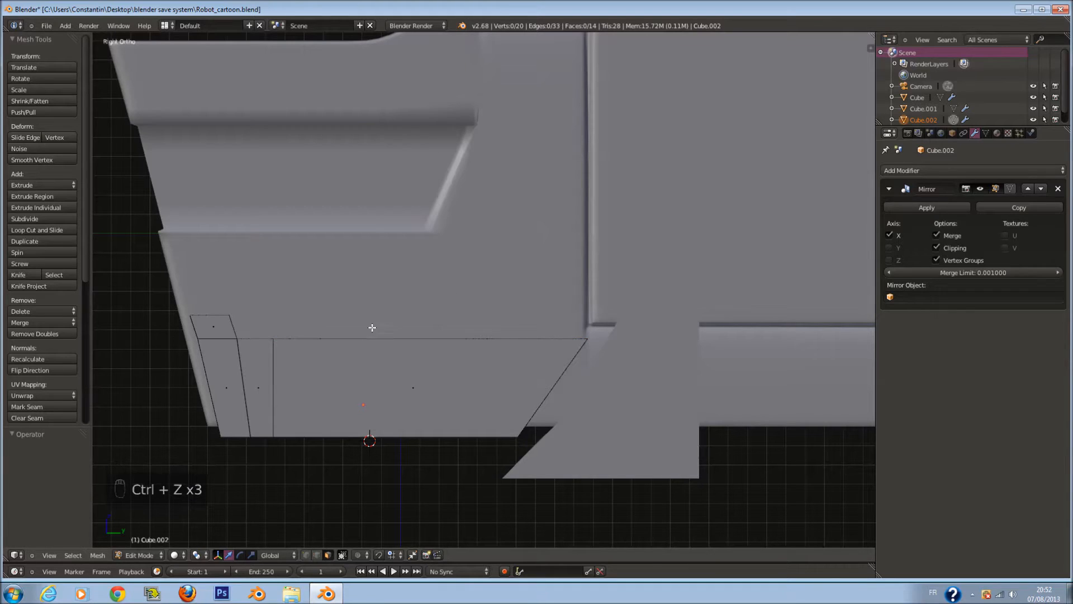
- Add two loop cuts between the front block and the vertical cut, and spread them to 1.466 along Y
key("ctrl+r")
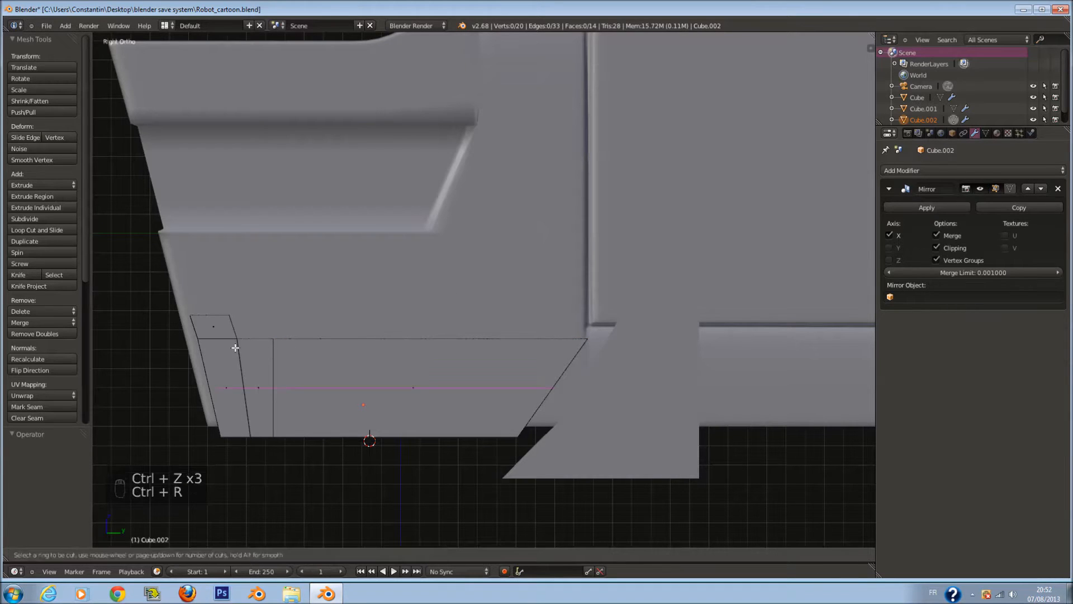
left_click(252, 335)
right_click(253, 335)
key("s")
right_click(295, 368)
key("s")
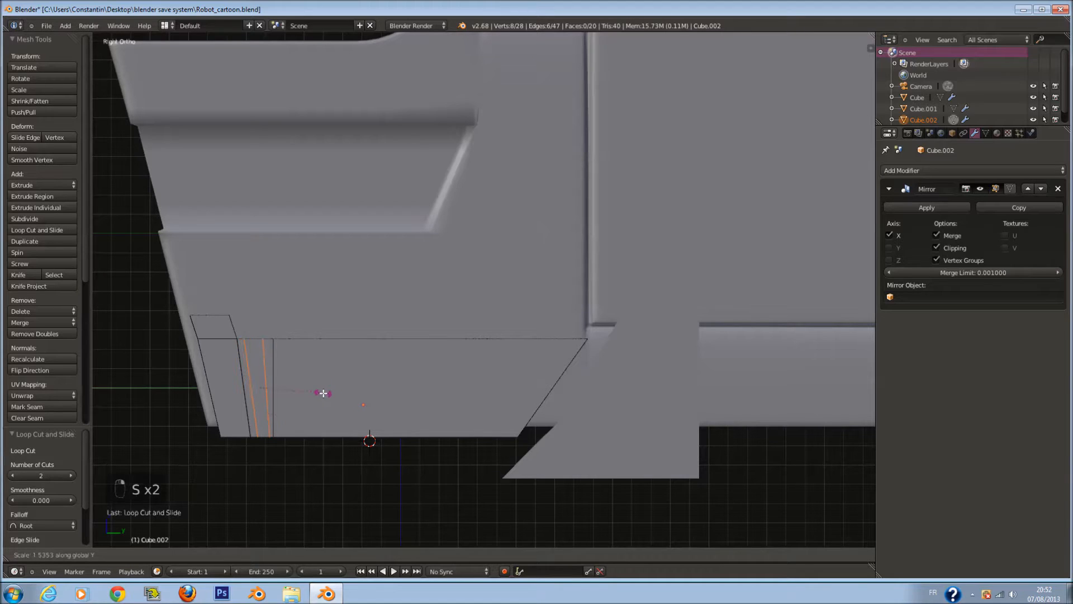
left_click(320, 391)
- Lower the top edge between the two spread cuts to form a notch, leave mesh editing and save the file
key("z")
right_click(248, 334)
key("z")
left_click_drag(256, 310, 256, 314)
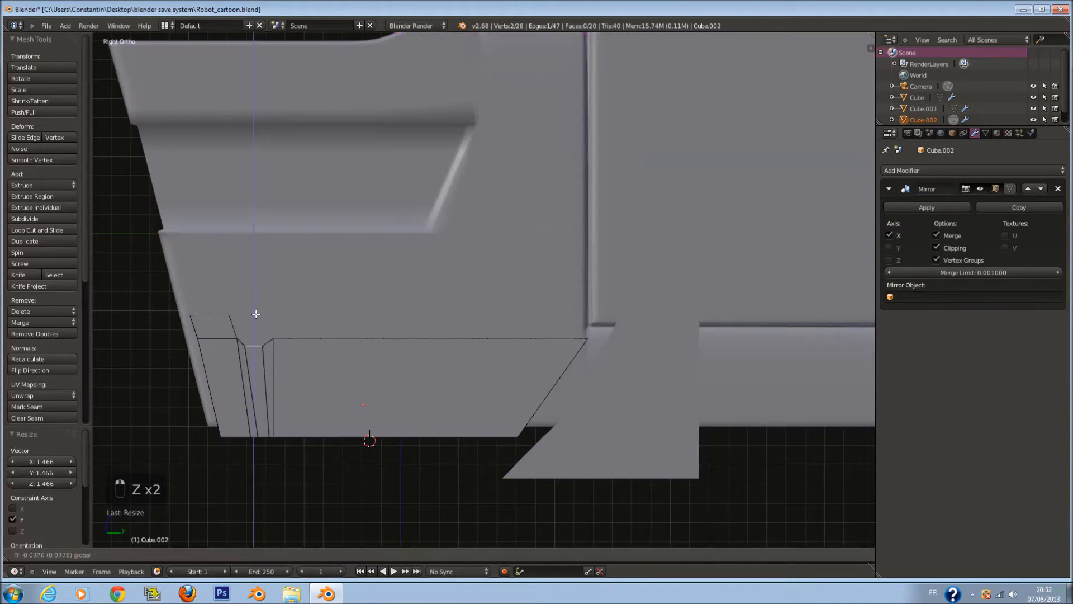
key("Tab")
key("ctrl+s")
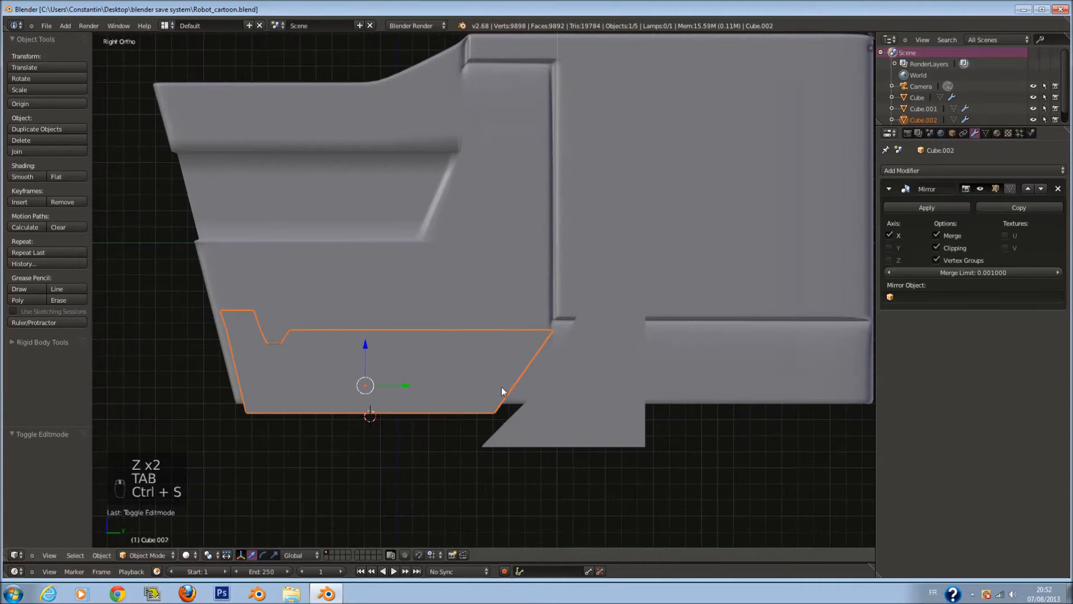
- Add three separate single loop cuts across the long section behind the notch, sliding the front one slightly rearward
key("Tab")
key("ctrl+r")
left_click(406, 327)
key("a")
key("ctrl+r")
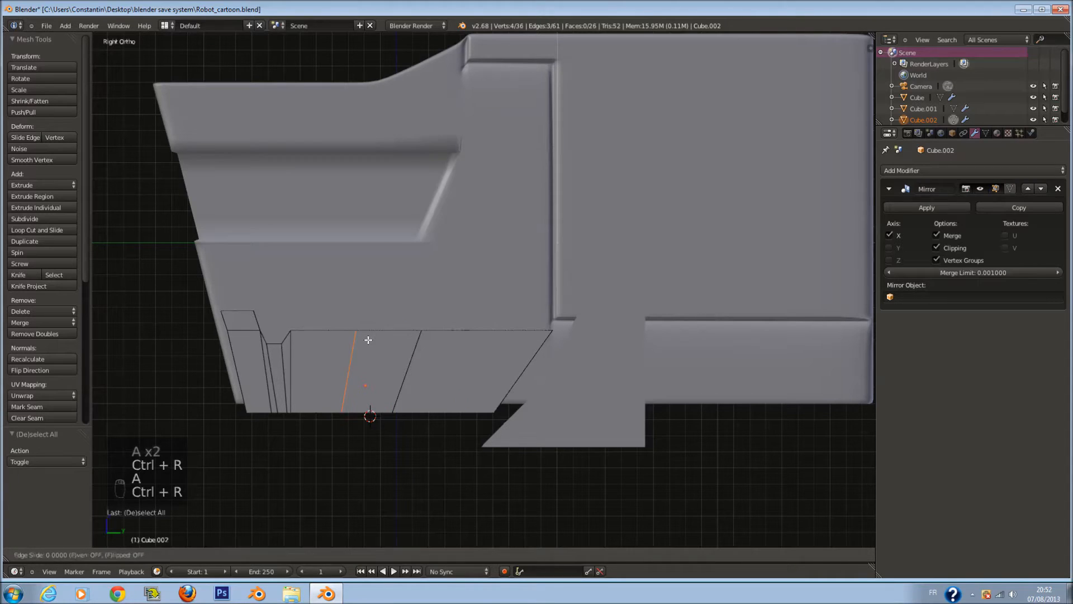
left_click(376, 369)
key("a")
key("ctrl+r")
left_click(465, 334)
left_click(465, 334)
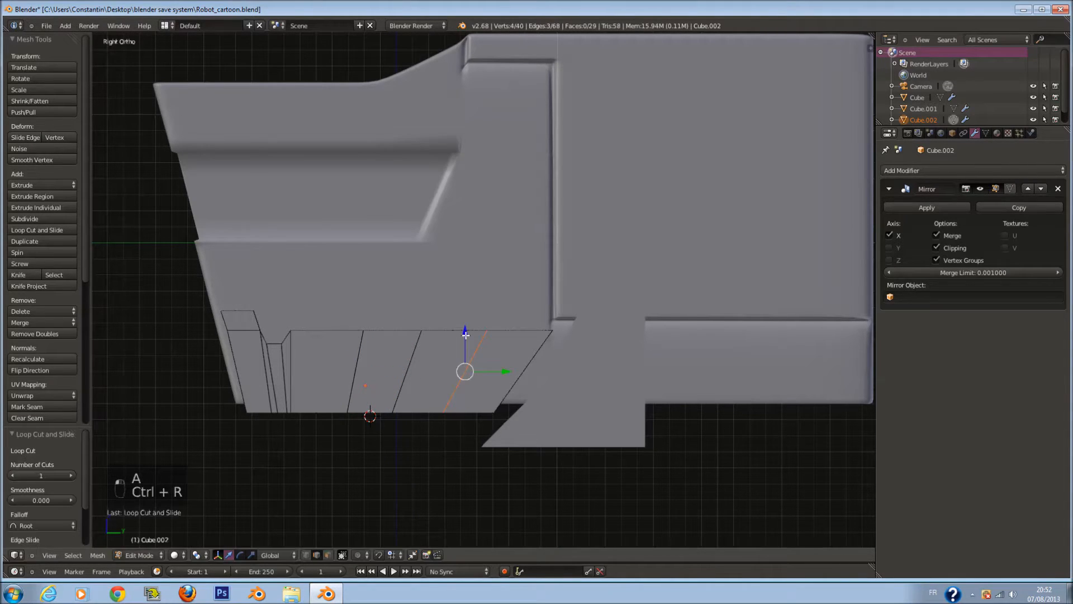
- Move the top edge of the front slanted cut along positive Y to tilt it parallel to the middle cut
left_click(305, 555)
scroll(343, 468, "up", 2)
key("z")
key("a")
key("c")
left_click(312, 346)
key("z")
left_click_drag(355, 353, 366, 355)
- Move the top edge of the rear slanted cut -0.048 along Y
key("a")
key("c")
right_click(491, 350)
key("z")
key("c")
left_click(491, 349)
right_click(490, 349)
key("z")
left_click_drag(518, 350, 505, 351)
- Shift the whole rear slanted cut toward the middle one and move its top edge a further -0.029 along Y
key("z")
key("c")
left_click(427, 441)
right_click(427, 438)
key("z")
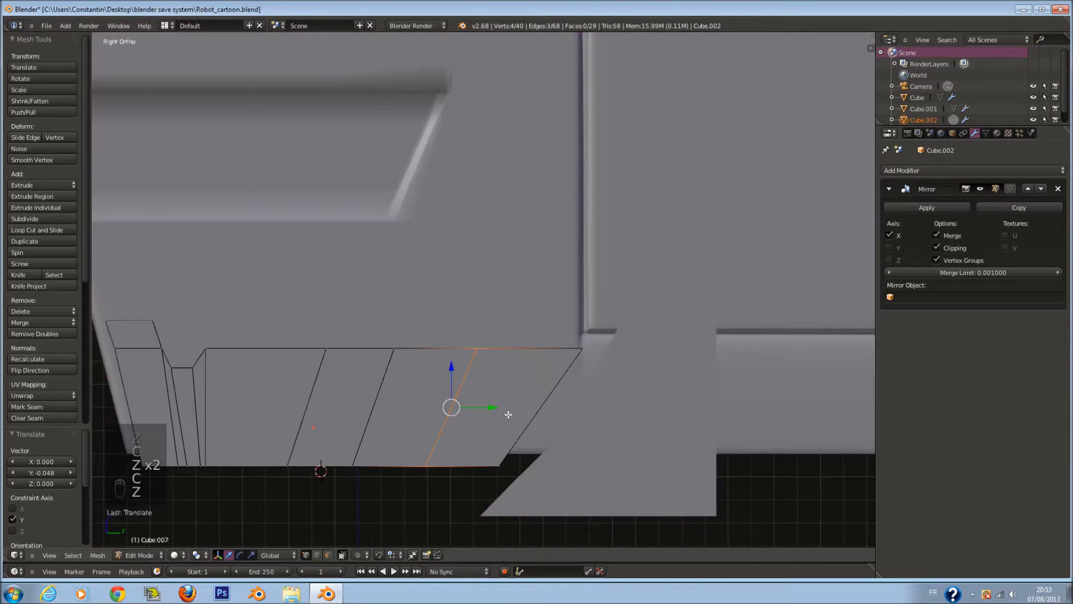
key("a")
key("z")
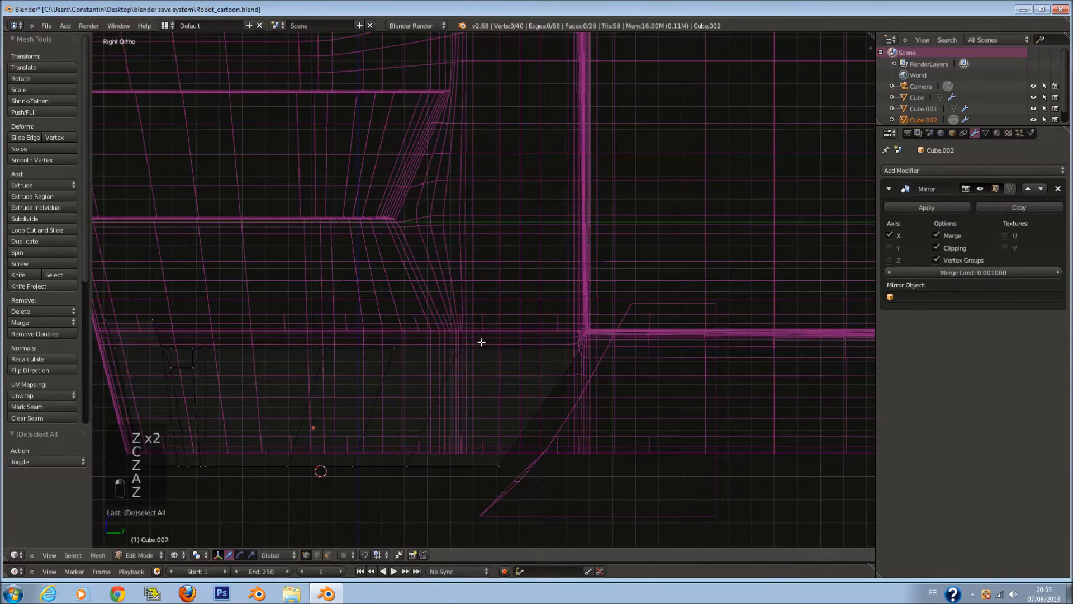
left_click_drag(493, 350, 486, 349)
key("z")
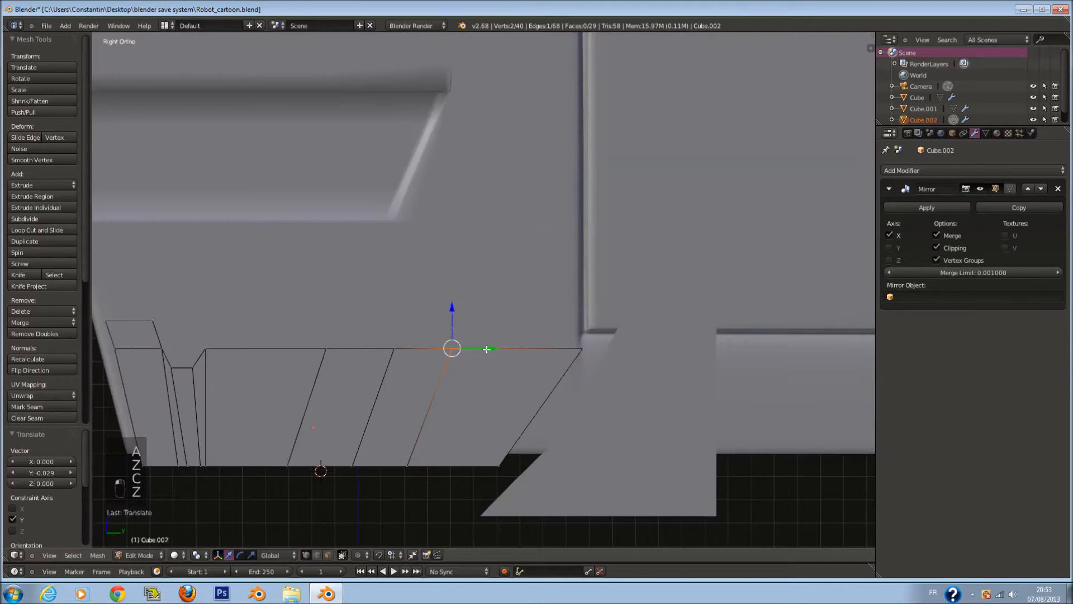
- Select the rear slanted cut's bottom edge together with its top and move the whole cut along positive Y
key("z")
key("c")
left_click(412, 468)
right_click(412, 467)
key("z")
left_click_drag(471, 404, 488, 408)
- Add two evenly spaced loop cuts between the middle and rear slanted cuts and two between the front and middle ones
key("ctrl+r")
scroll(431, 357, "up", 1)
left_click(431, 357)
right_click(430, 357)
key("a")
key("ctrl+r")
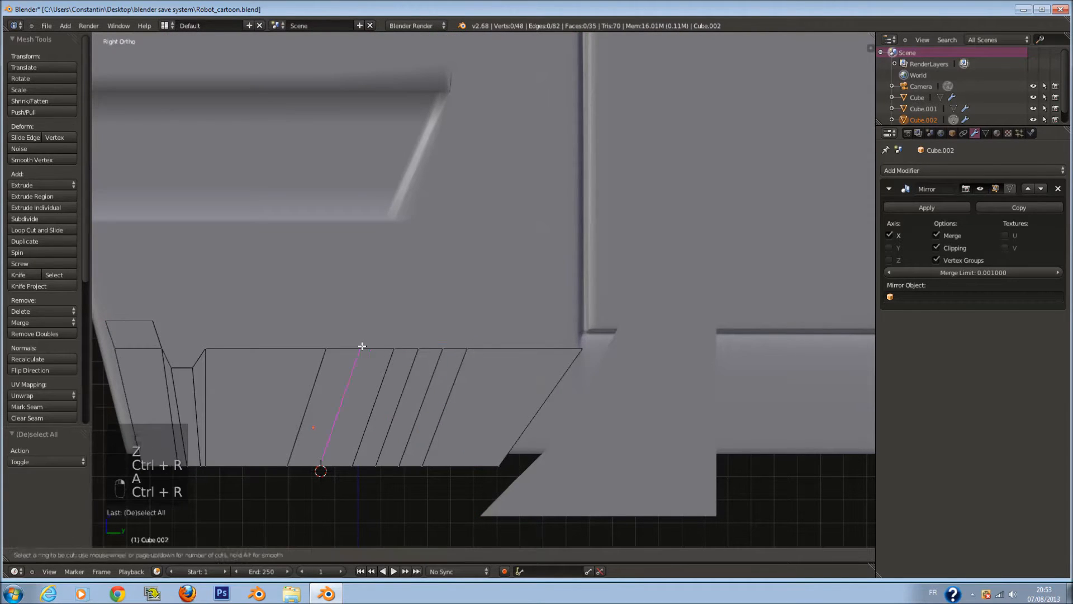
left_click(362, 346)
right_click(362, 346)
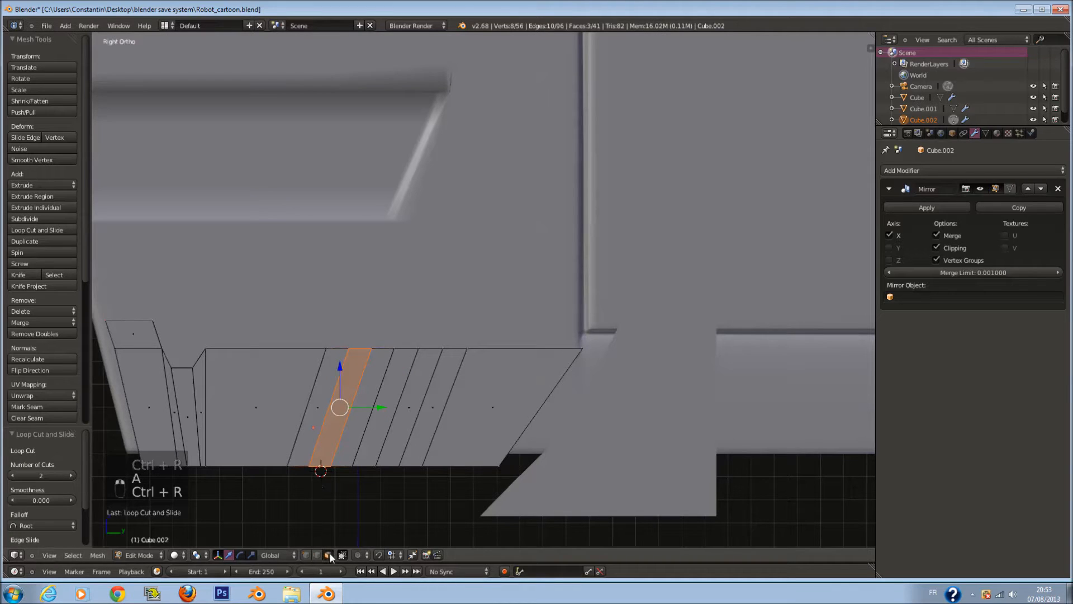
- Add a lengthwise loop cut around the part and slide it about 0.45 toward the top edge
key("a")
key("ctrl+r")
left_click(439, 371)
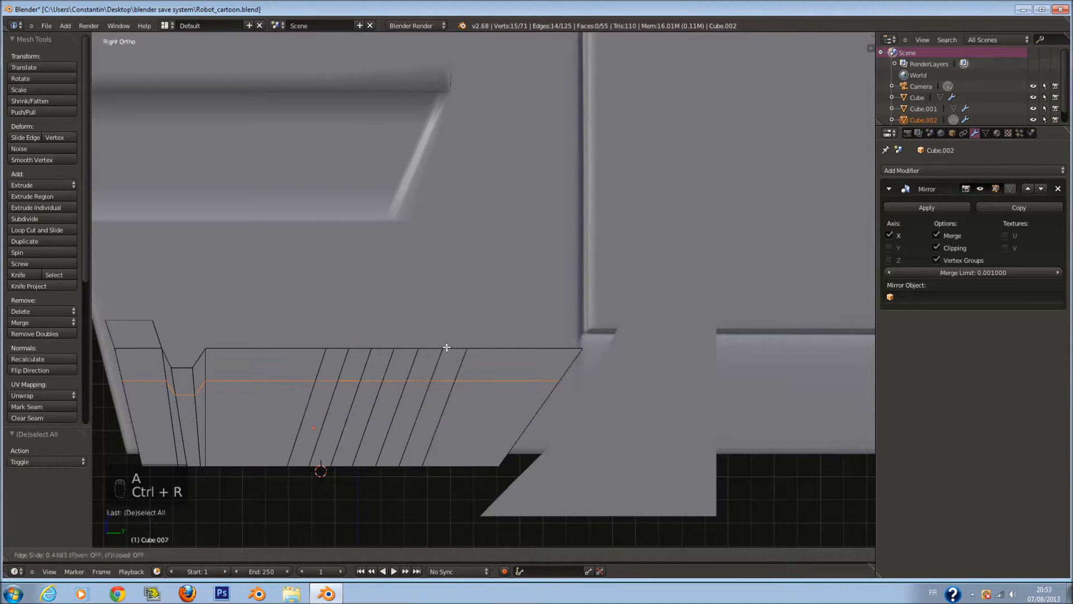
left_click(446, 347)
- Select the three alternating slanted strip faces below the lengthwise loop cut and extrude them inward as recessed slots
left_click(328, 555)
right_click(339, 433)
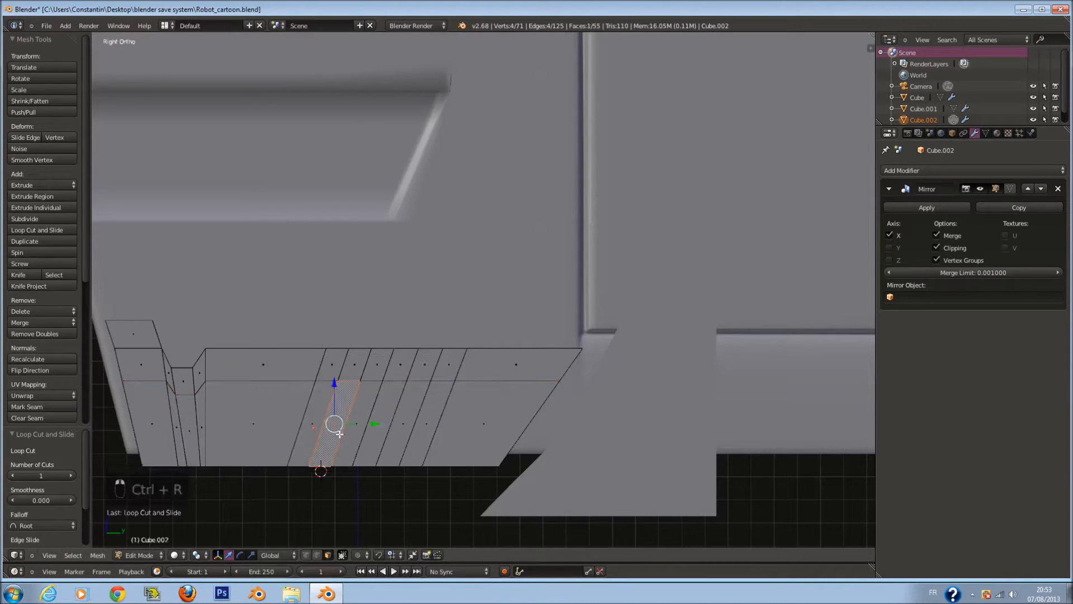
right_click(383, 426, "shift")
right_click(420, 442, "shift")
middle_click_drag(406, 449, 407, 471)
middle_click_drag(327, 424, 394, 447)
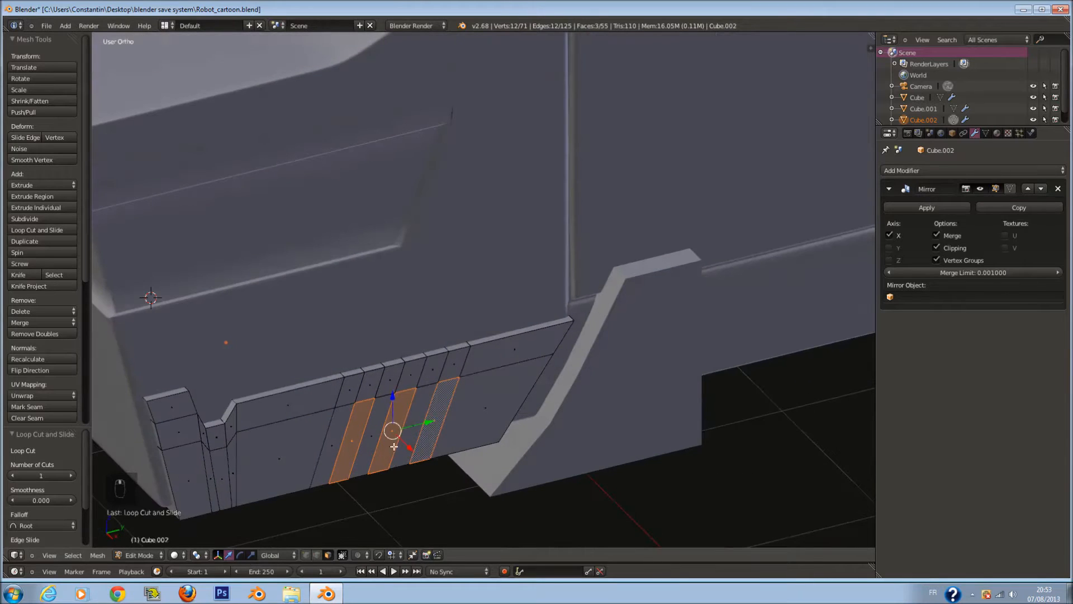
key("e")
key("Tab")
scroll(491, 430, "down", 3)
middle_click_drag(491, 431, 571, 440)
key("Tab")
left_click_drag(461, 387, 472, 389)
key("Tab")
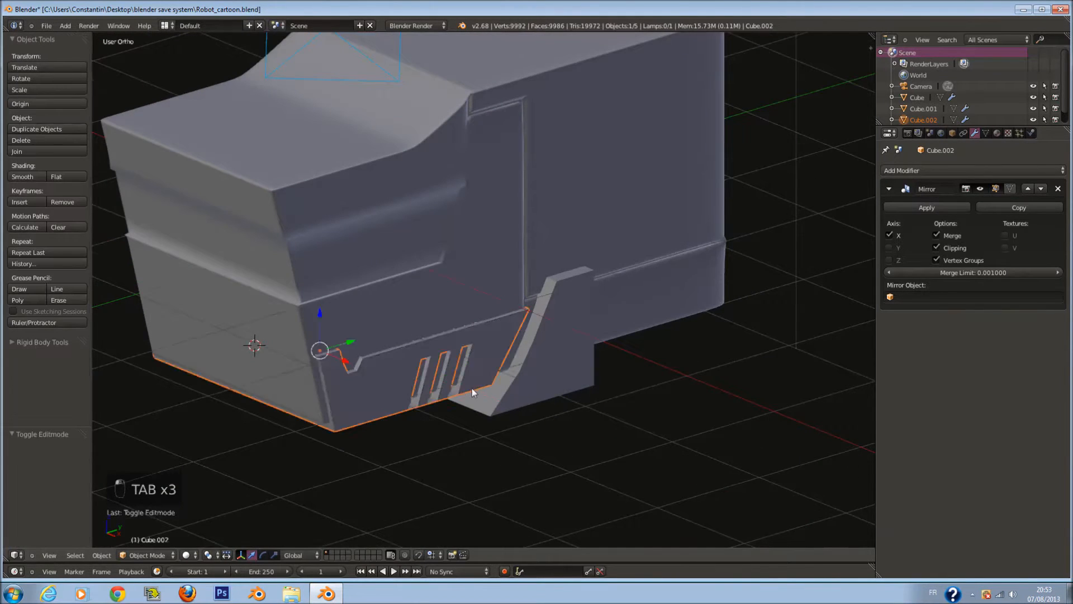
- Save the robot file over its existing version
scroll(541, 368, "down", 1)
key("ctrl+s")
middle_click_drag(472, 387, 392, 345)
key("ctrl+s")
left_click(392, 345)
key("KP_3")
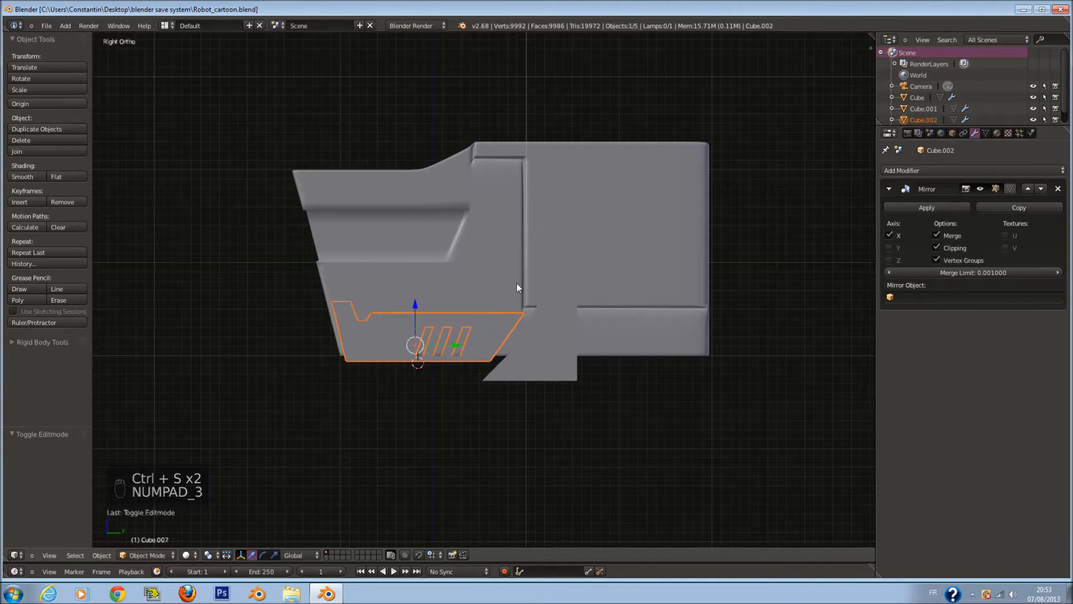
middle_click_drag(468, 317, 585, 342)
key("a")
key("a")
key("a")
key("a")
key("s")
key("y")
key("s")
right_click(536, 363)
- Check the whole robot from the right side in wireframe and solid display and save the file again
key("KP_3")
key("z")
key("a")
scroll(614, 279, "up", 3)
key("z")
key("ctrl+s")
key("z")
scroll(615, 369, "down", 1)
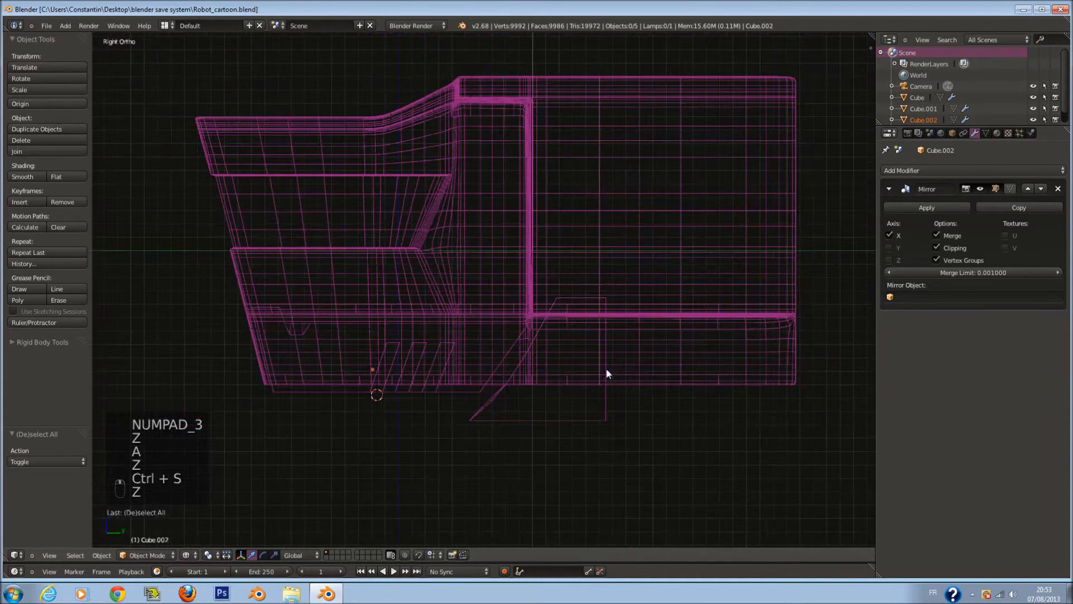
scroll(615, 342, "up", 1)
key("z")
scroll(537, 362, "up", 3)
key("a")
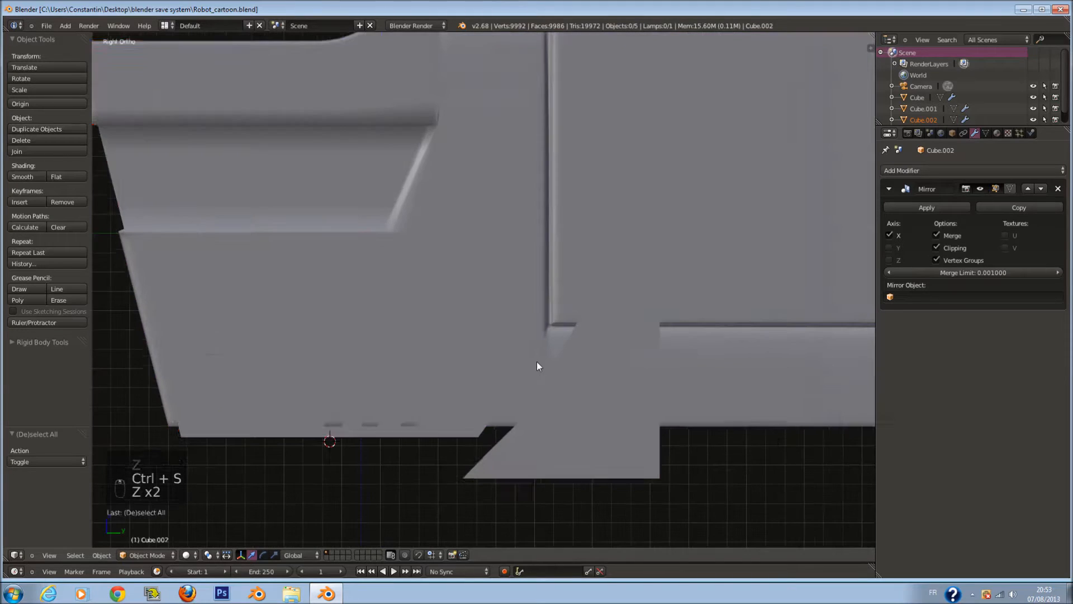
key("ctrl+s")
key("z")
scroll(514, 336, "down", 3)
key("a")
key("shift+a")
mouse_move(504, 311)
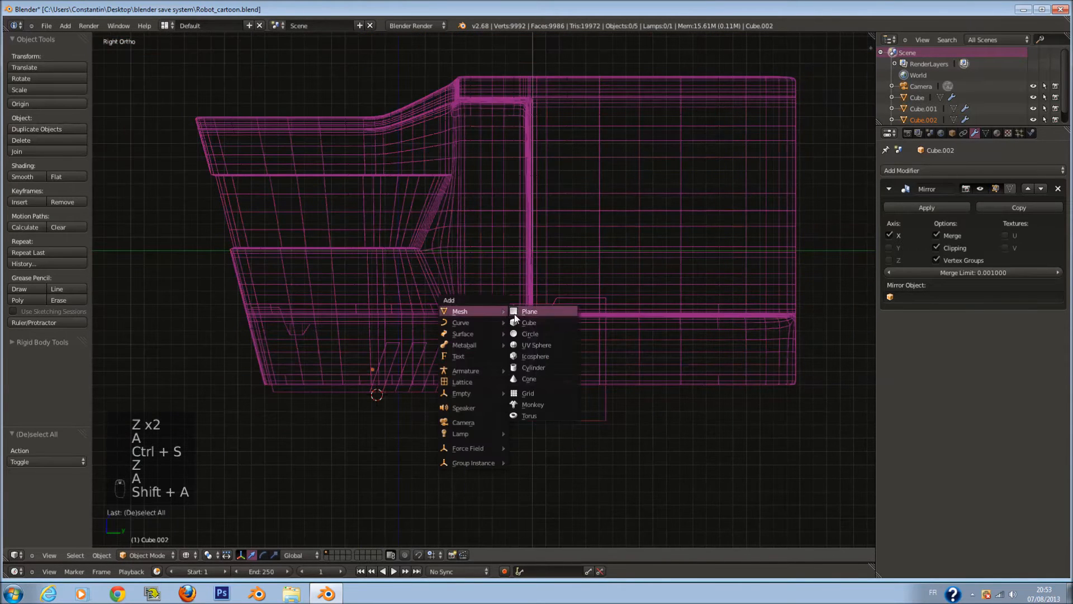
left_click(529, 323)
key("z")
scroll(586, 409, "up", 4)
key("s")
left_click(440, 458)
left_click(927, 168)
left_click(827, 283)
middle_click_drag(378, 301, 354, 387)
key("x")
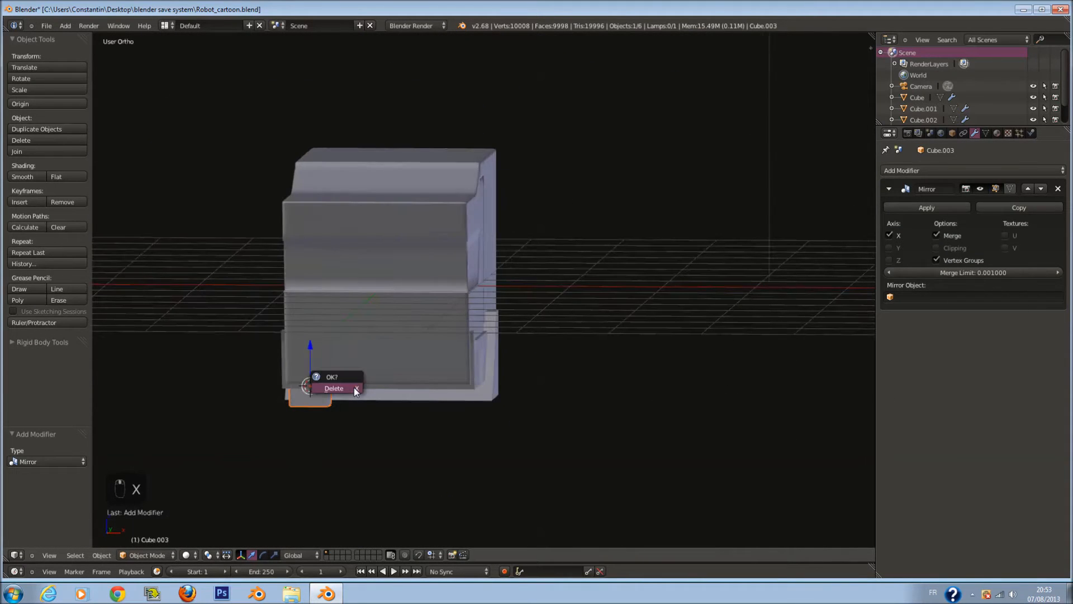
left_click(354, 388)
- Reset the 3D cursor to the world origin and add a new cube there
key("shift+c")
key("shift+a")
mouse_move(394, 372)
left_click(426, 384)
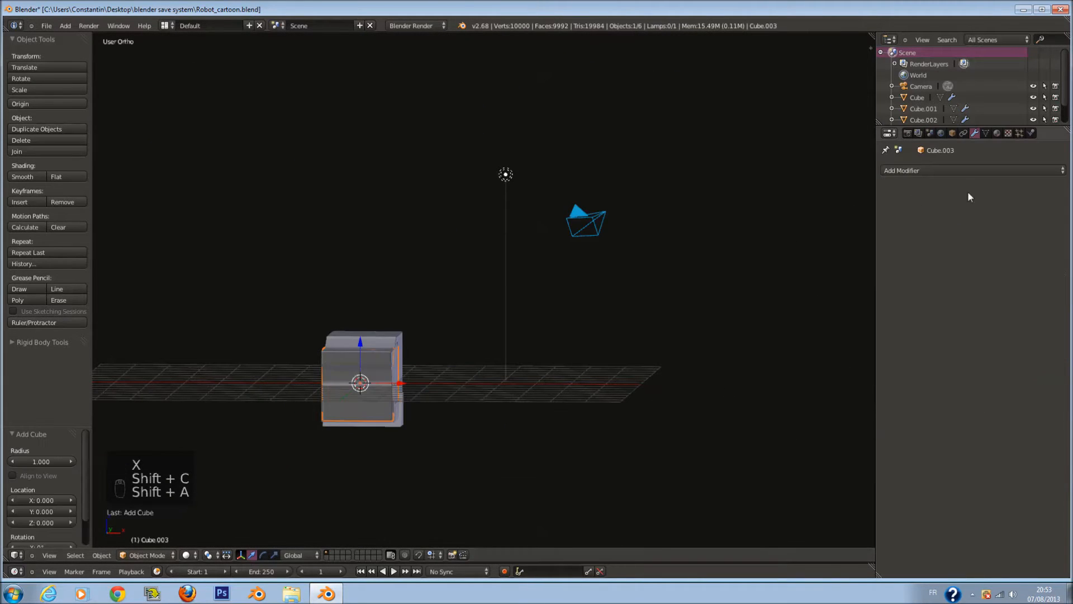
- Give the new cube a Mirror modifier and scale the cube down
left_click(967, 170)
left_click(838, 280)
key("s")
left_click(393, 376)
left_click_drag(390, 383, 446, 392)
left_click(889, 235)
left_click(890, 247)
middle_click_drag(486, 263, 822, 284)
key("ctrl+z")
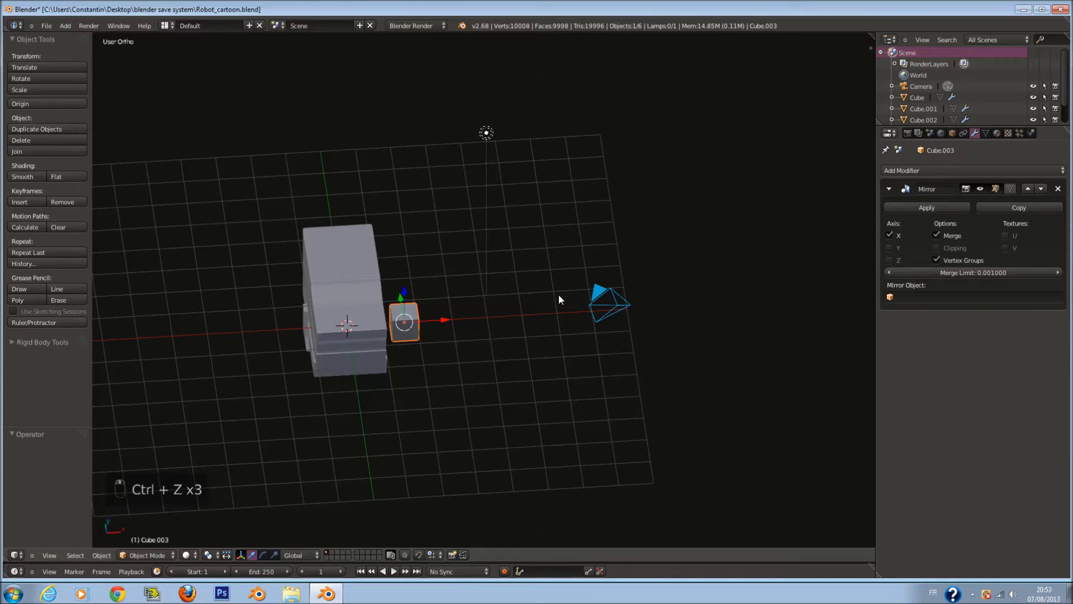
key("ctrl+z")
key("ctrl+z")
- In edit mode, move the cube's mesh along positive X outside the body and scale it by 0.332
key("z")
key("Tab")
left_click_drag(386, 322, 450, 330)
key("z")
key("Tab")
key("Tab")
key("s")
left_click(395, 323)
key("KP_Decimal")
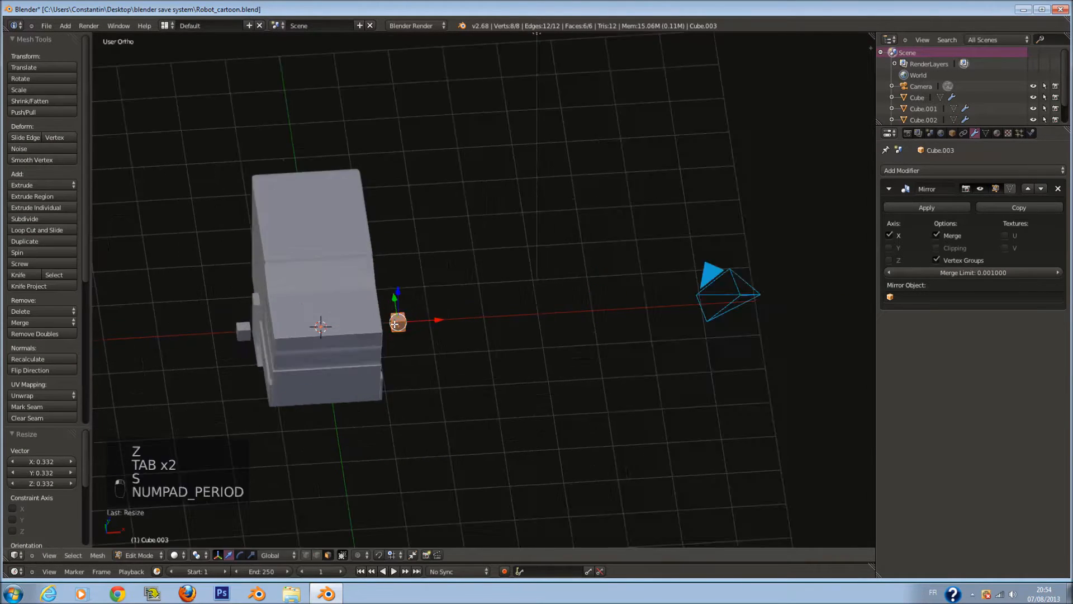
- Examine the small cube's placement relative to the slanted slots from the right side, in wireframe and solid display
key("KP_3")
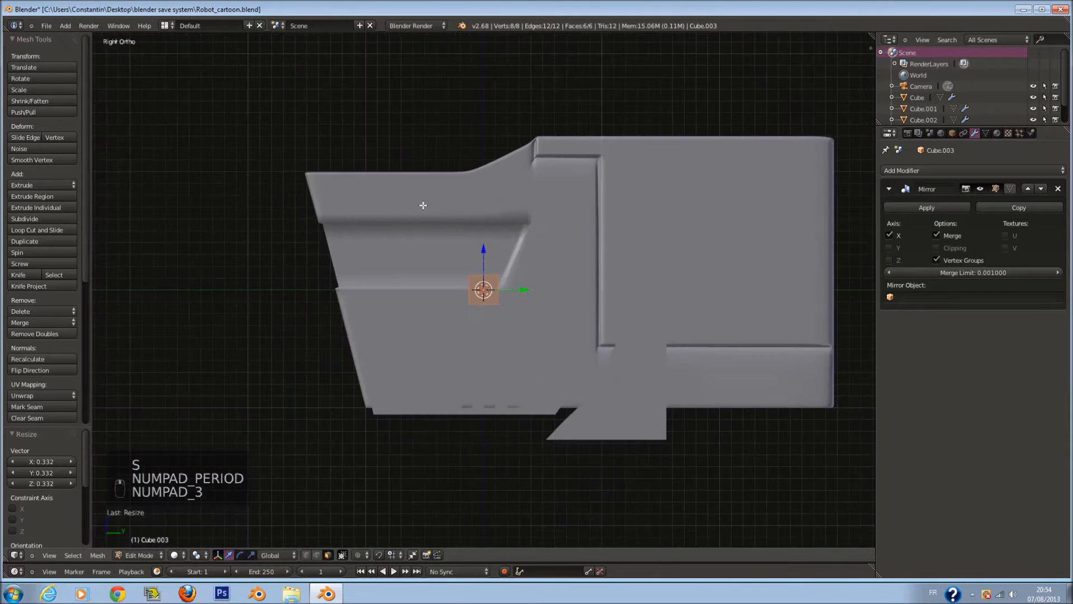
scroll(419, 205, "up", 1)
scroll(448, 235, "down", 4, "shift")
key("z")
scroll(475, 262, "down", 2, "shift")
scroll(495, 255, "up", 4)
scroll(514, 260, "down", 3, "ctrl")
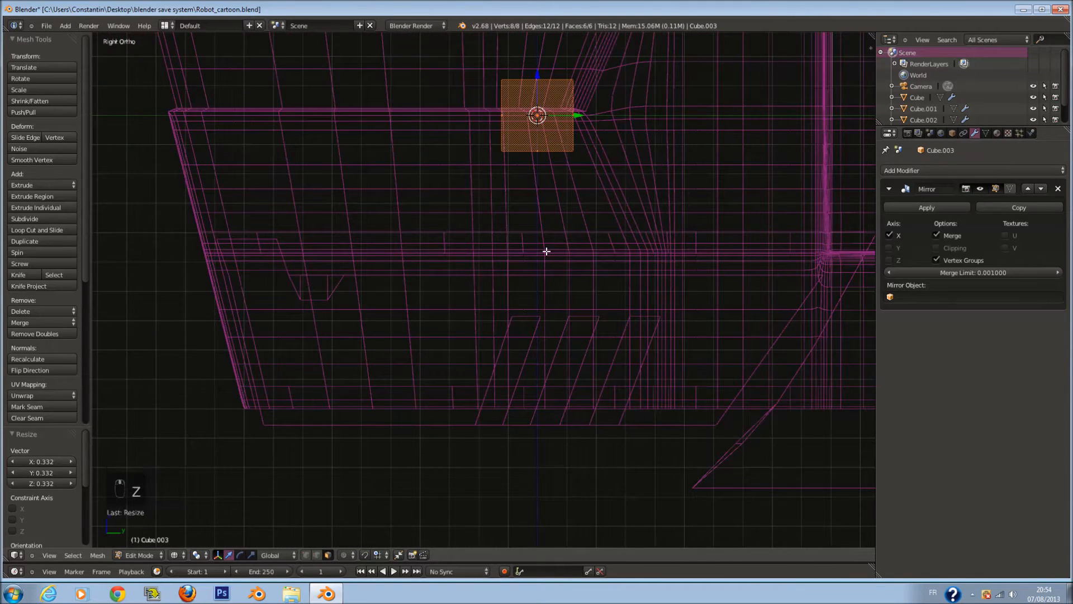
scroll(574, 211, "up", 1)
key("z")
middle_click_drag(589, 123, 654, 180)
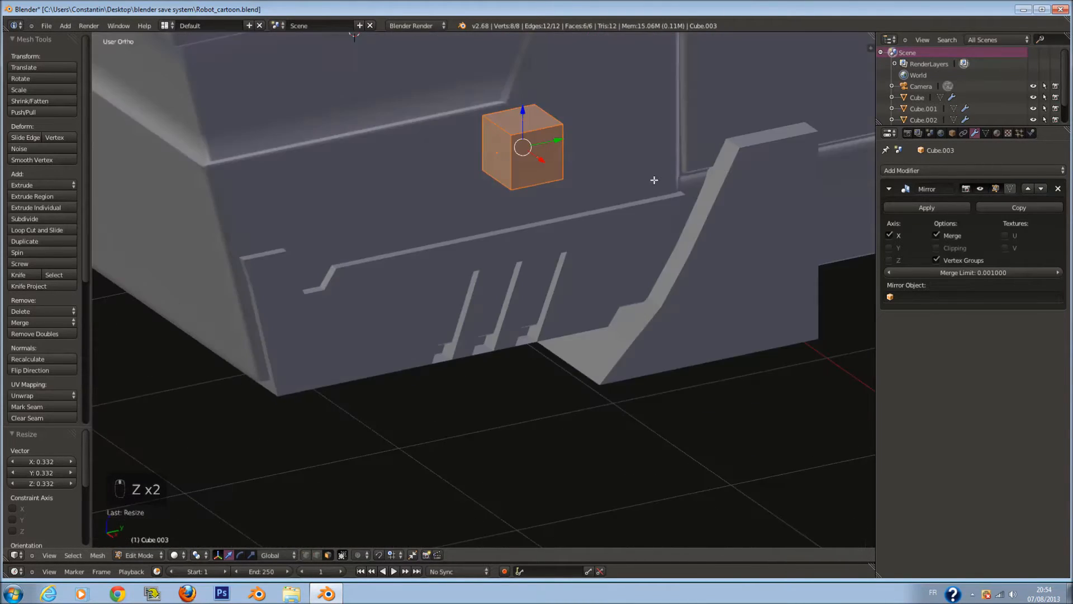
- Narrow the small cube along Y into a slim upright bar
key("s")
key("y")
right_click(566, 177)
key("s")
key("x")
right_click(548, 150)
key("s")
key("y")
left_click(540, 142)
- Lower the bar by 0.392 along Z, move it inward along X against the body, and lower it a further 0.087
left_click_drag(510, 103, 516, 185)
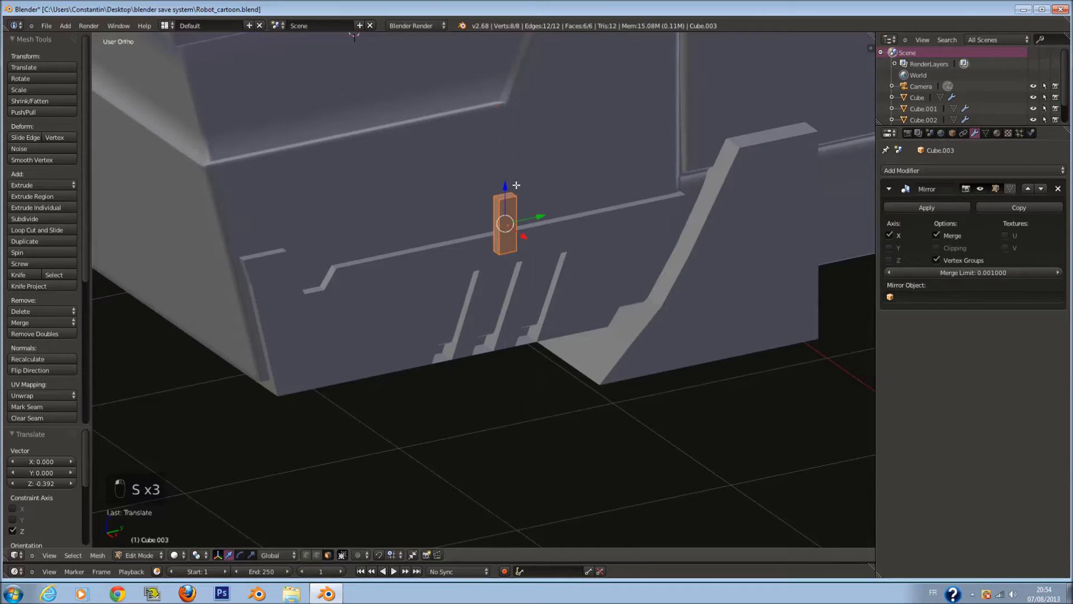
left_click_drag(528, 242, 490, 221)
left_click_drag(475, 169, 494, 237)
- Scale the bar up and raise it 0.052 along Z
key("s")
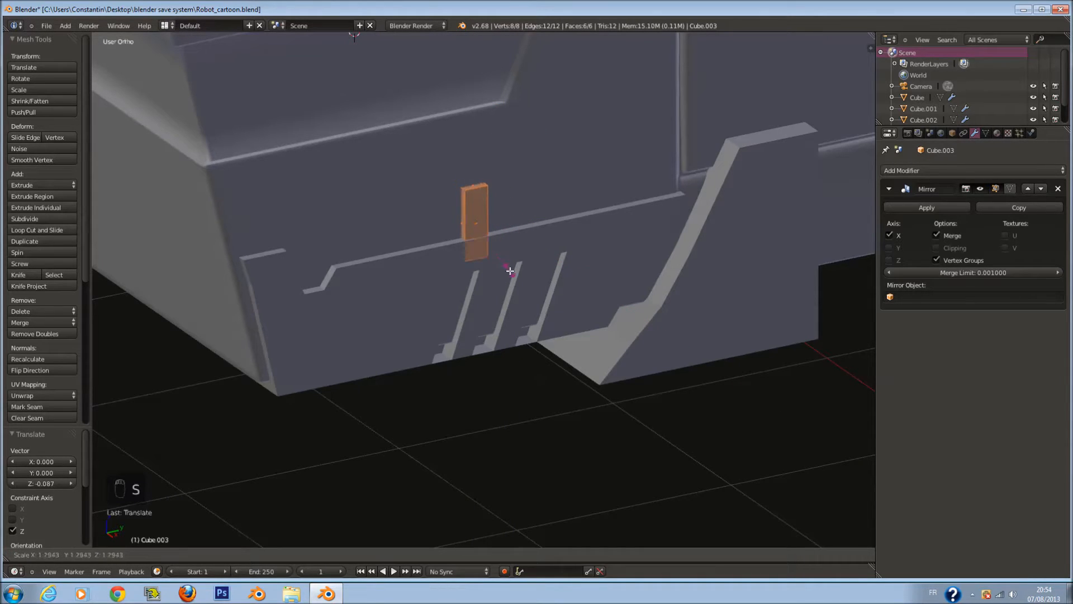
right_click(530, 278)
left_click_drag(475, 173, 475, 163)
- Rotate the bar in the right side view so its top leans toward the robot's front
key("KP_3")
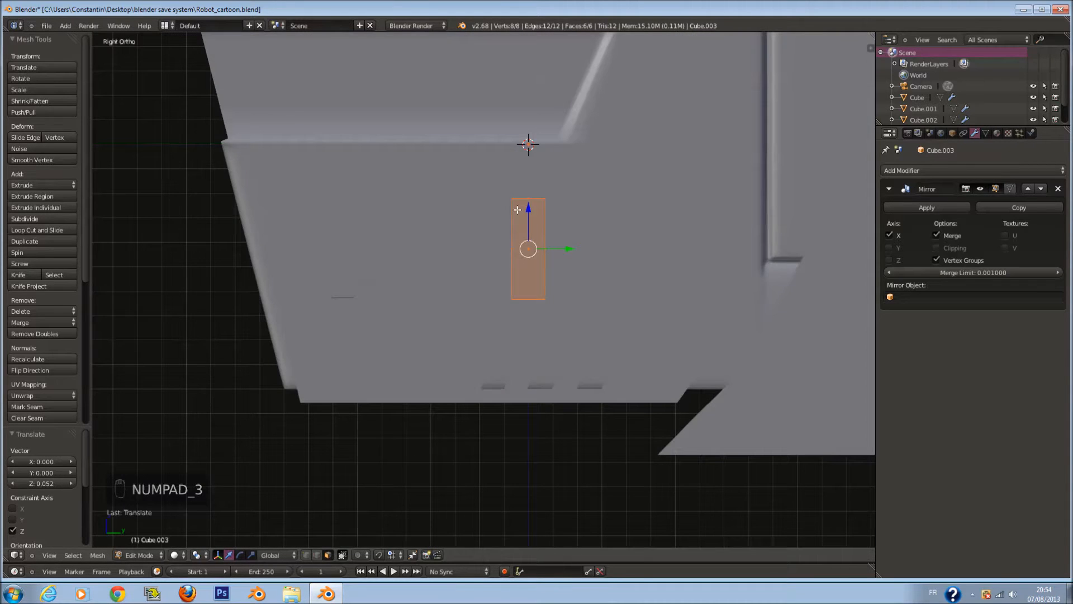
key("z")
key("z")
key("r")
left_click(602, 219)
- Duplicate the tilted bar, shift the copy along positive Y beside the original, and save the file
key("shift+d")
right_click(643, 228)
left_click_drag(562, 247, 634, 274)
middle_click_drag(634, 274, 651, 276)
scroll(536, 270, "down", 5)
key("Tab")
key("ctrl+s")
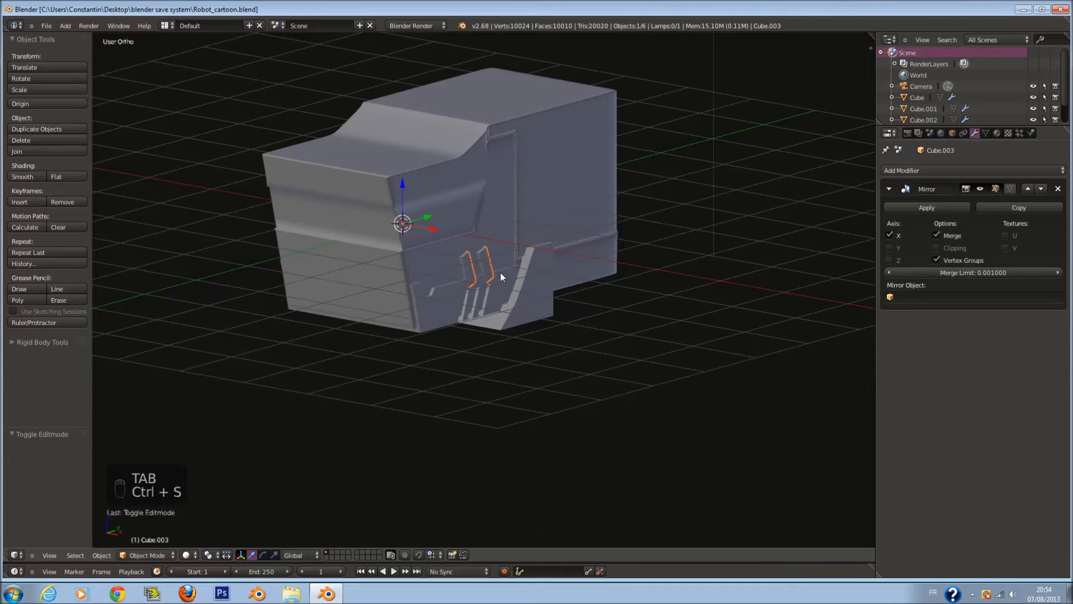
- Select the main body and open its mesh for editing in the right side wireframe view
key("KP_3")
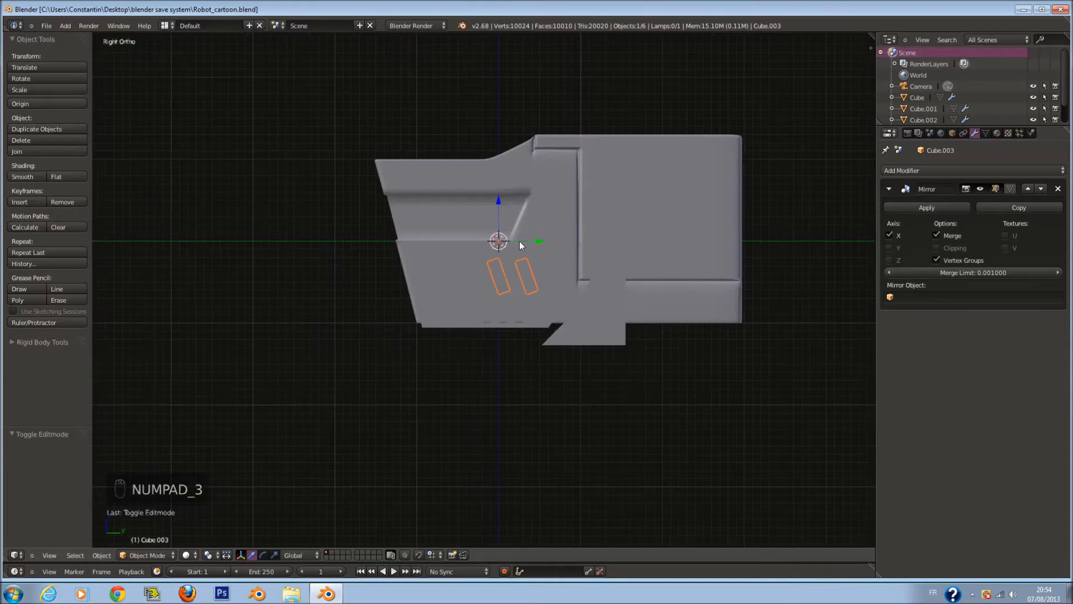
right_click(602, 213)
scroll(611, 300, "up", 1)
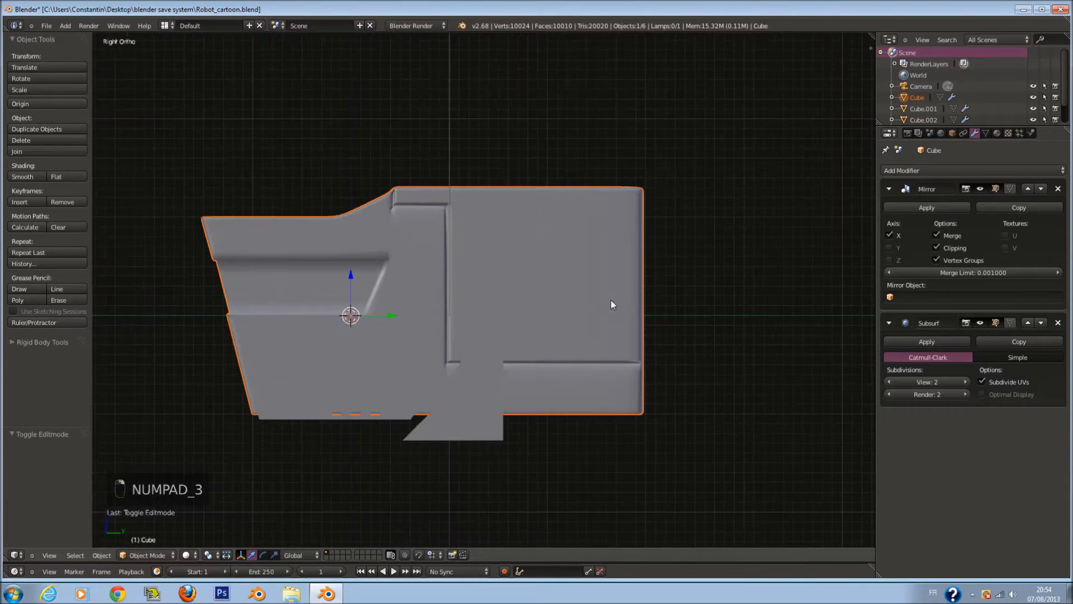
key("Tab")
scroll(652, 216, "up", 1)
key("z")
key("a")
key("a")
key("a")
key("a")
key("a")
key("c")
left_click_drag(663, 156, 664, 266)
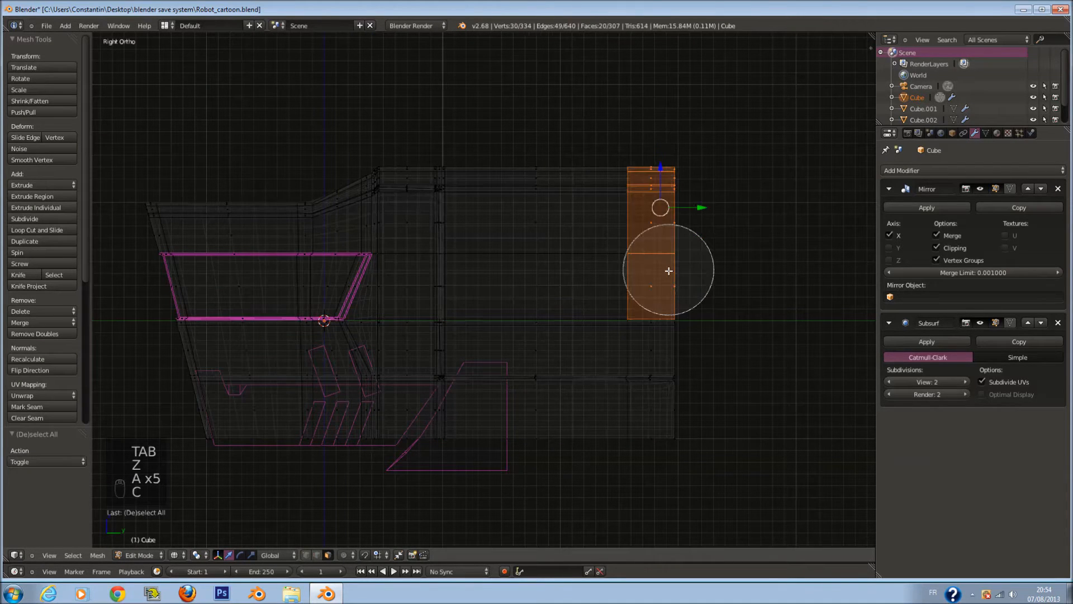
key("z")
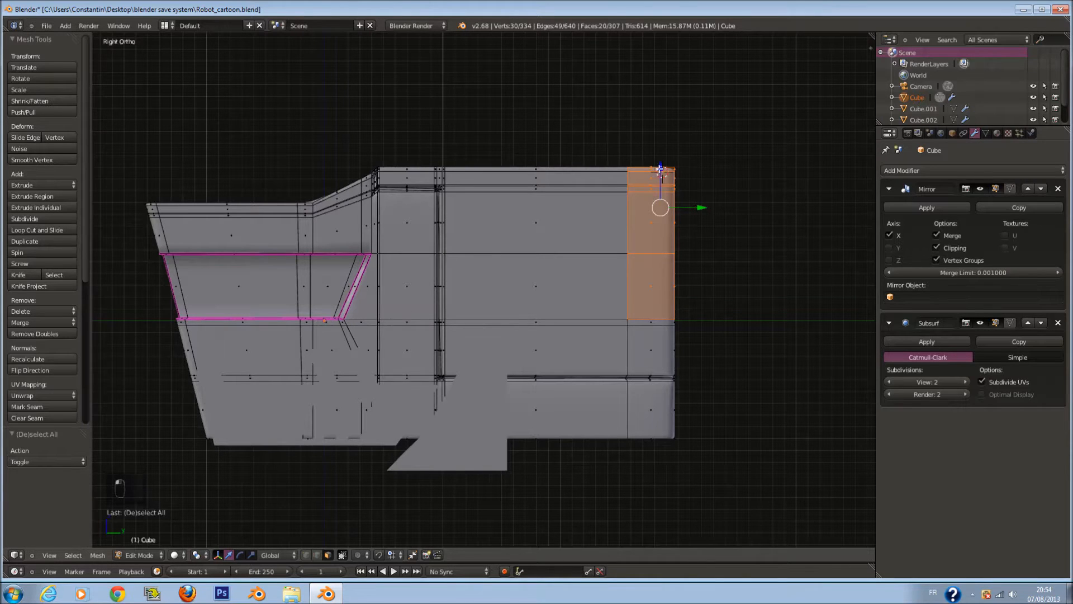
scroll(659, 192, "up", 2)
key("g")
right_click(660, 193)
key("z")
key("a")
key("c")
left_click_drag(733, 120, 730, 107)
key("z")
key("g")
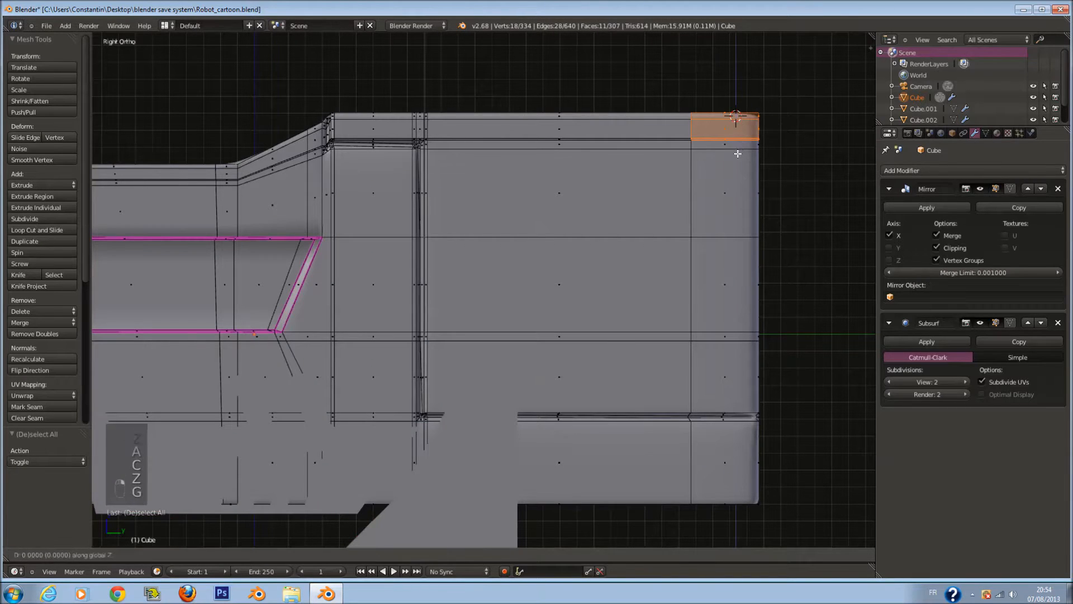
right_click(736, 117)
key("a")
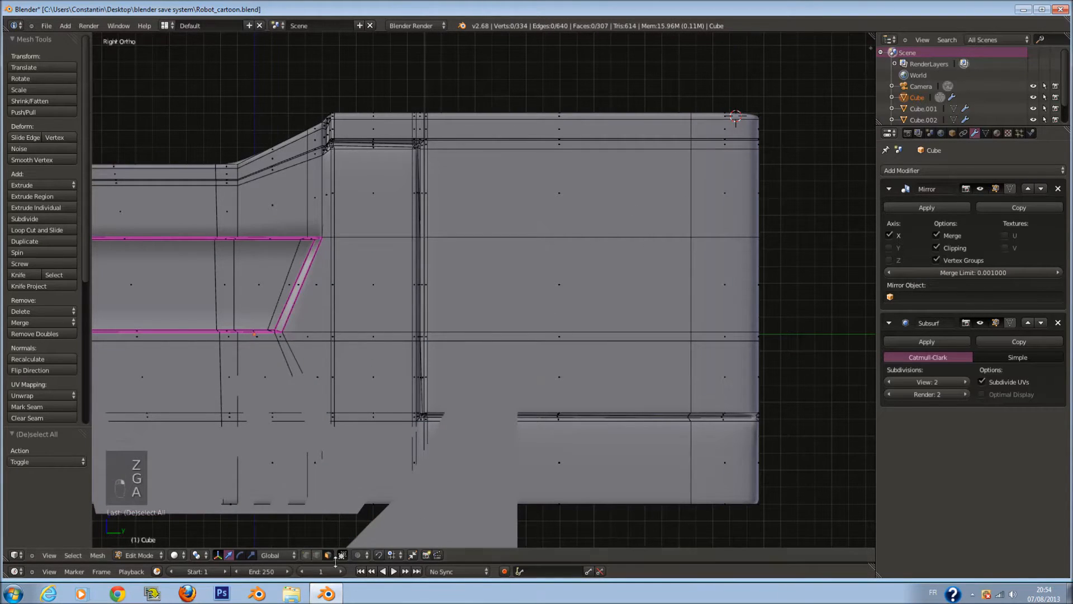
- Enable proportional editing and add three evenly spaced vertical loop cuts across the large rear section of the body
left_click(364, 554)
left_click(380, 509)
key("a")
key("ctrl+r")
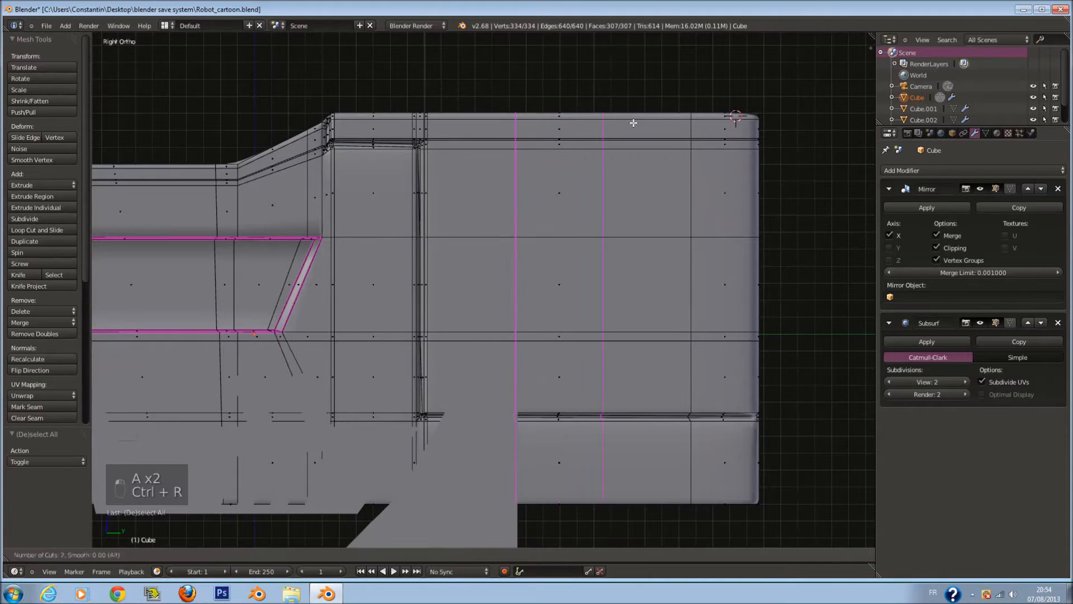
left_click(634, 123)
key("a")
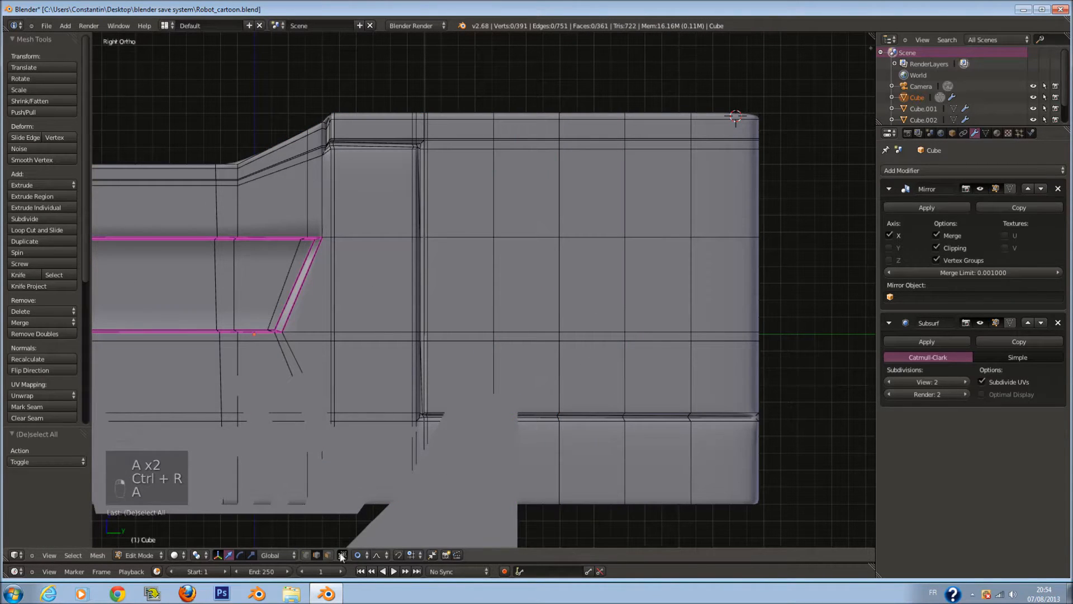
- Try to lower the body's top rear faces along Z with smooth proportional editing, enlarging the influence size to about 1.33
key("z")
key("c")
left_click(735, 118)
key("z")
key("g")
key("z")
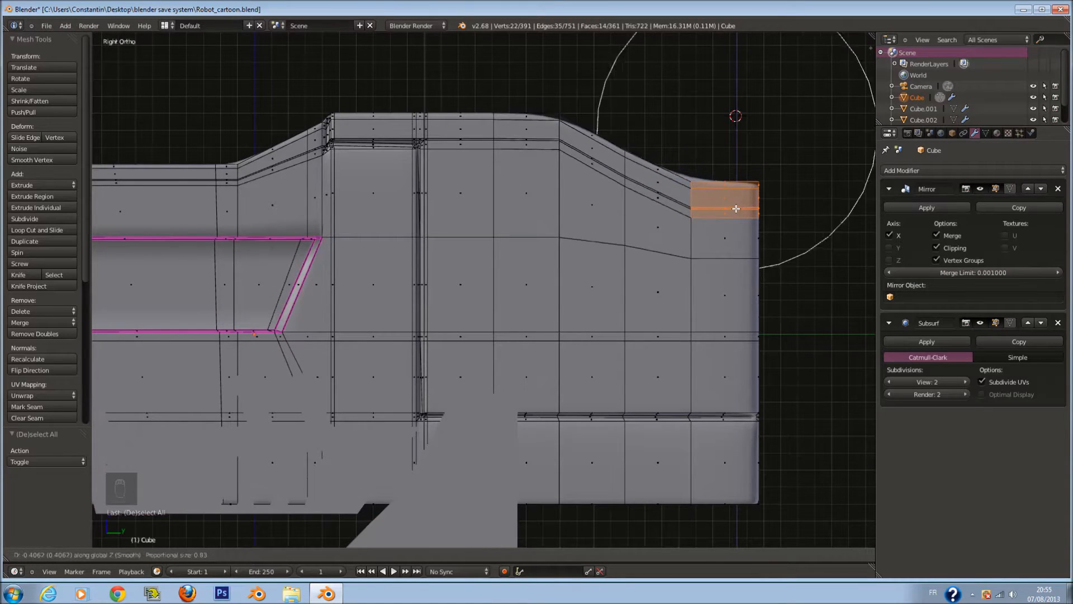
scroll(727, 221, "down", 3)
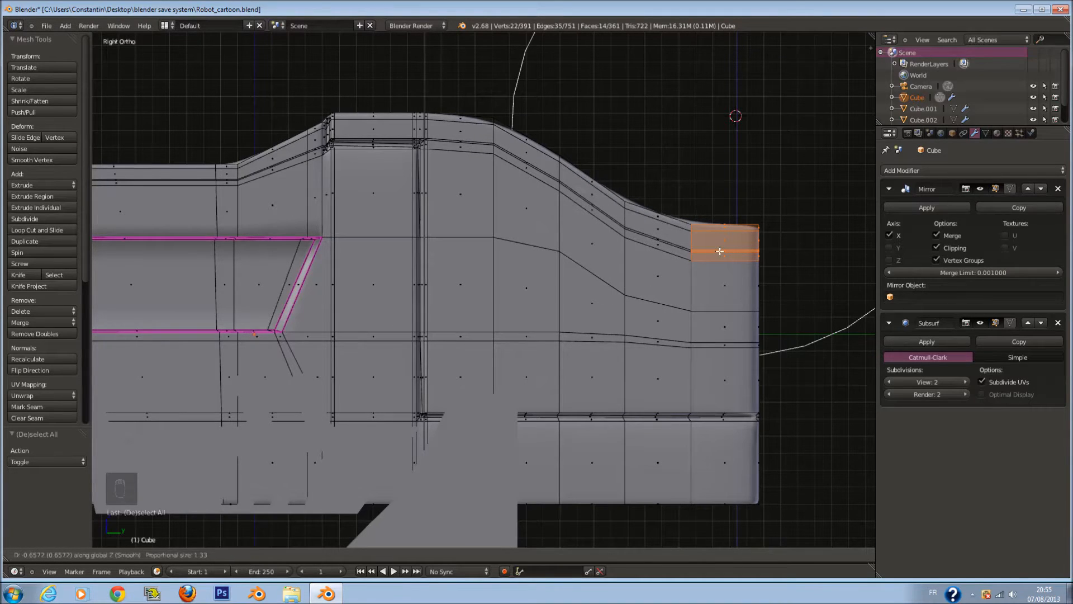
right_click(715, 279)
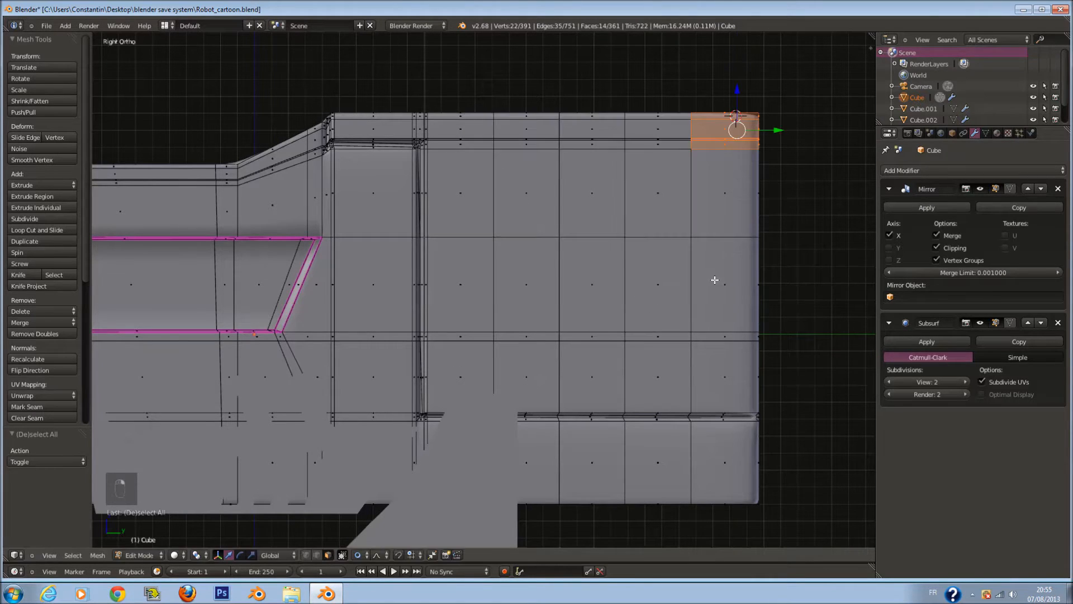
- Add three more vertical loop cuts midway between the existing ones across the body's large rear section
key("a")
key("ctrl+r")
double_click(657, 109)
key("a")
key("ctrl+r")
double_click(589, 120)
key("a")
key("ctrl+r")
double_click(520, 110)
- Select the body's top rear faces and lower them about 0.97 along Z with smooth proportional editing at size 1.77
key("z")
key("a")
key("a")
key("a")
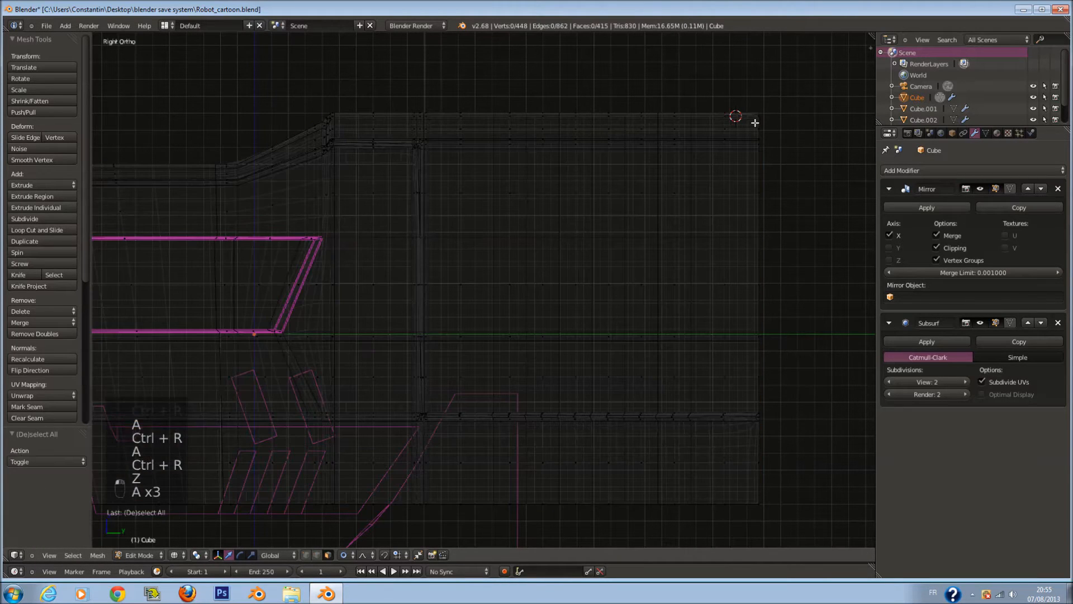
key("c")
left_click(742, 121)
key("z")
key("g")
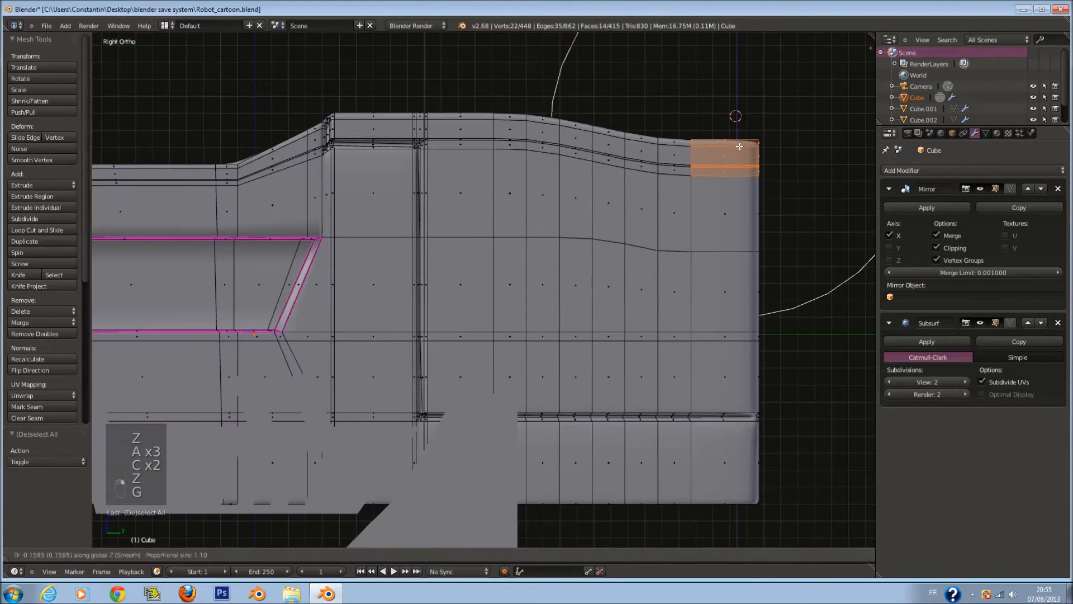
scroll(724, 241, "down", 3)
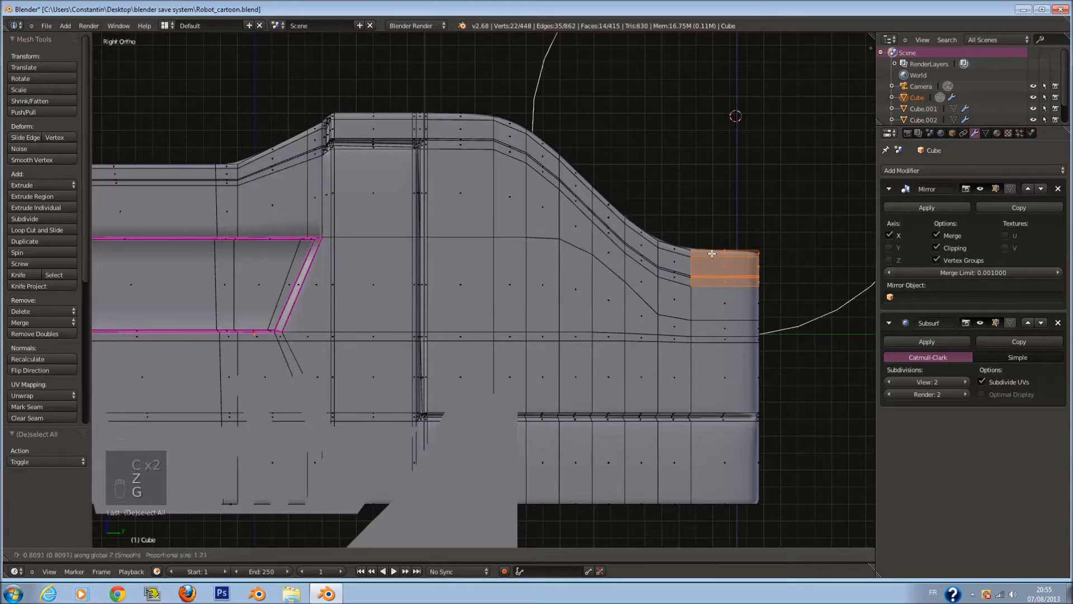
scroll(701, 281, "down", 1)
left_click(701, 282)
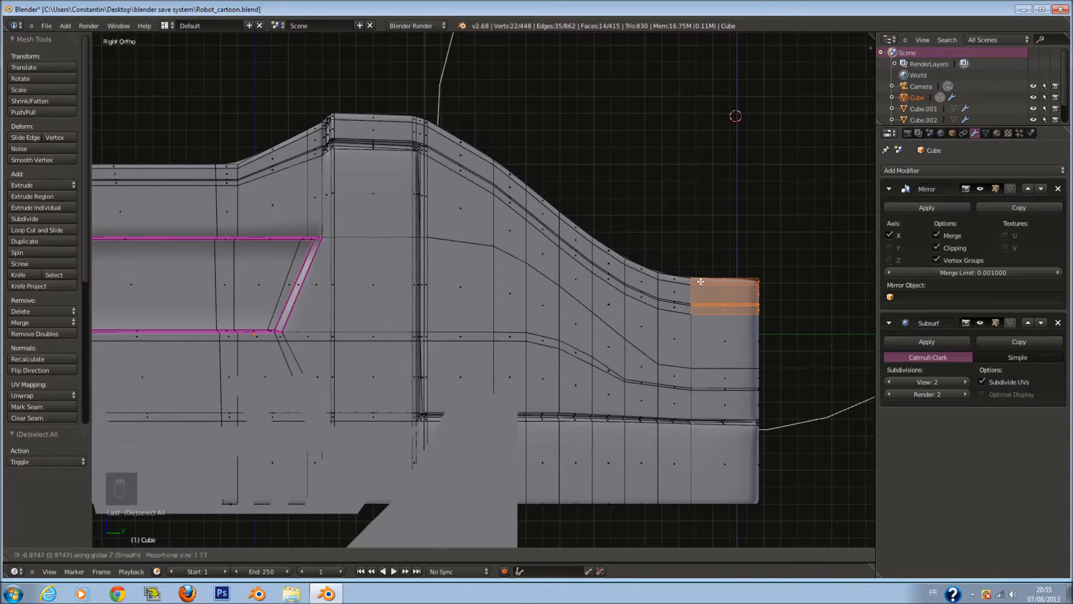
- Return to object mode, inspect the sloped rear body, and save the file over the existing one
key("Tab")
scroll(621, 310, "down", 2)
middle_click_drag(620, 309, 505, 317)
key("ctrl+s")
left_click(504, 317)
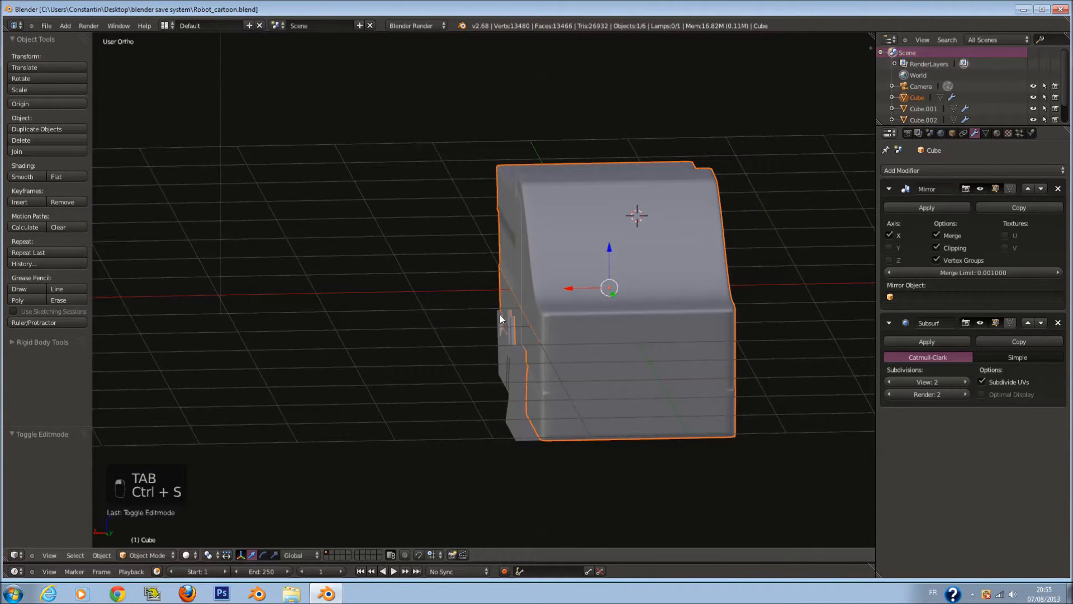
key("KP_1")
key("KP_3")
key("ctrl+s")
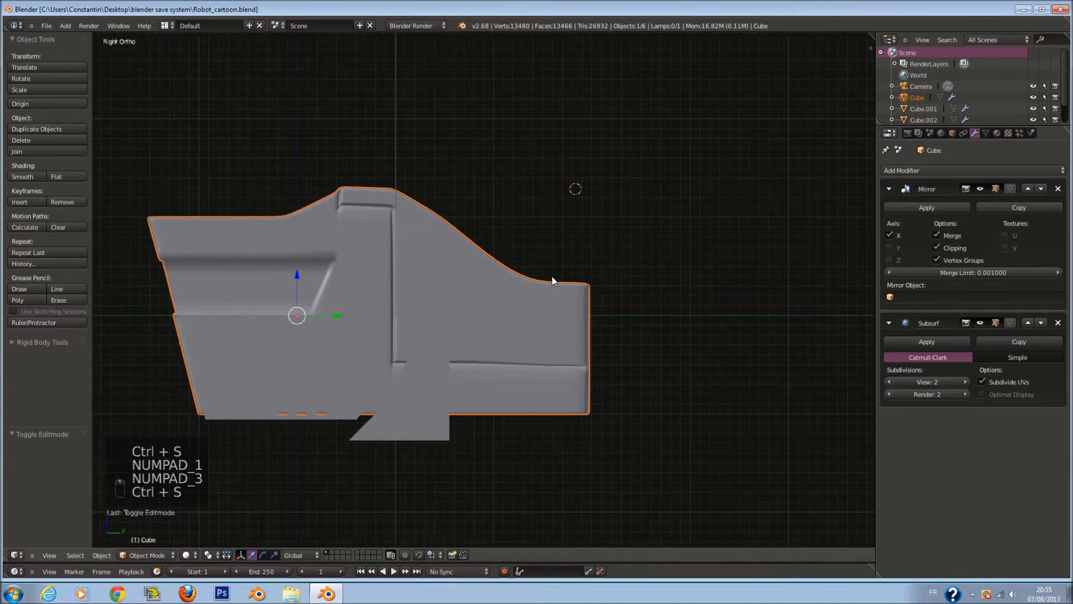
- Add a vertical loop cut slid close to the body's rear end to sharpen its edge, and save the file
key("Tab")
scroll(555, 280, "up", 1)
key("z")
key("a")
key("ctrl+r")
left_click(605, 294)
left_click(643, 307)
key("z")
key("Tab")
key("ctrl+s")
middle_click_drag(619, 388, 569, 408)
key("ctrl+s")
left_click(569, 411)
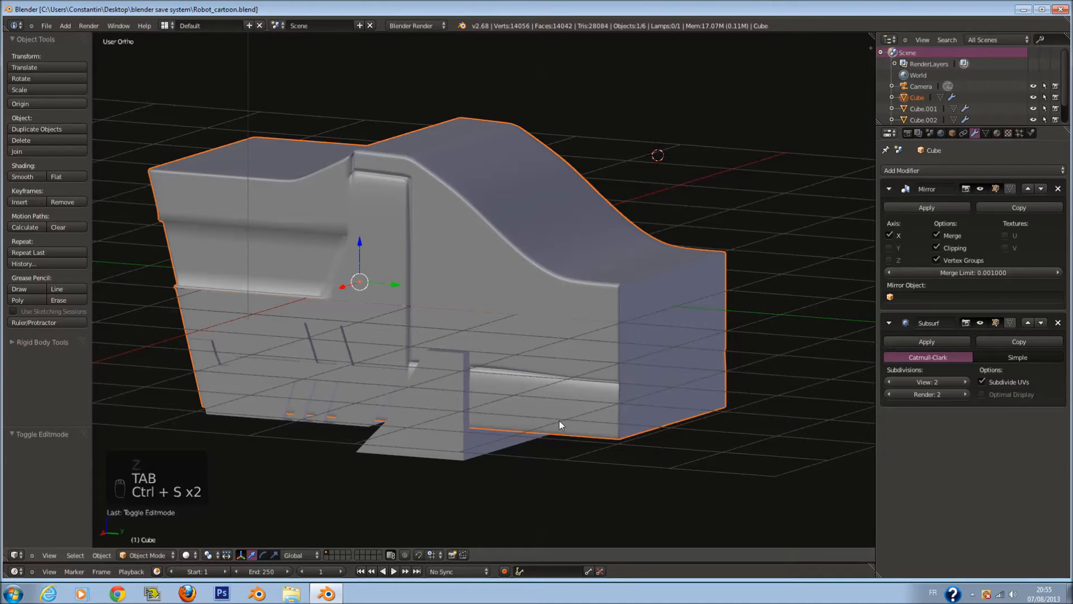
- Deselect all objects in the right side view and save the file again
key("KP_3")
key("a")
key("a")
key("a")
key("a")
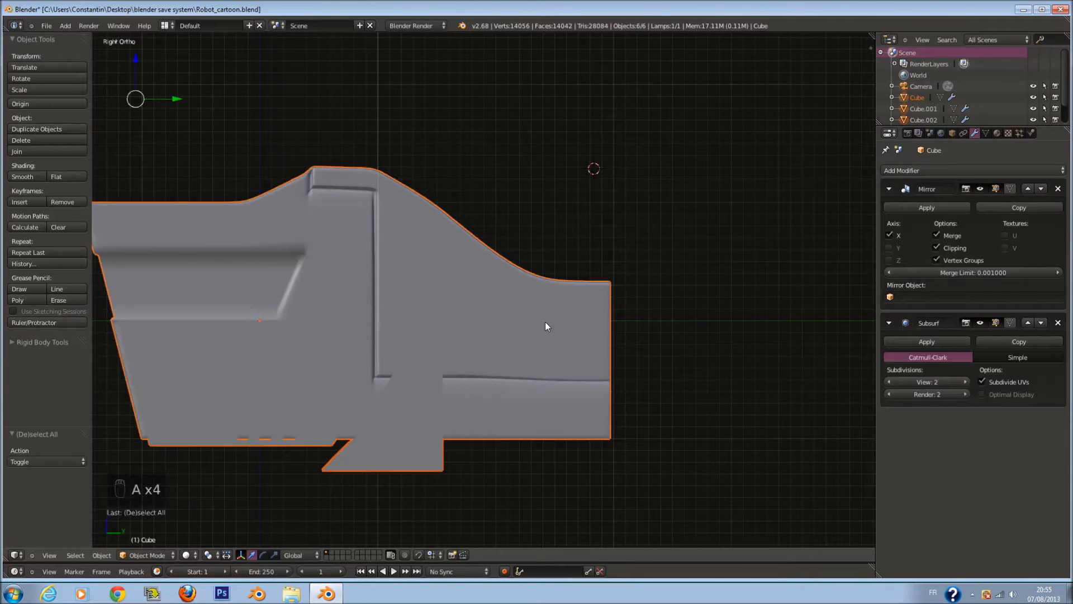
key("a")
key("a")
key("ctrl+s")
left_click(545, 321)
key("shift+a")
mouse_move(545, 321)
left_click(587, 331)
key("x")
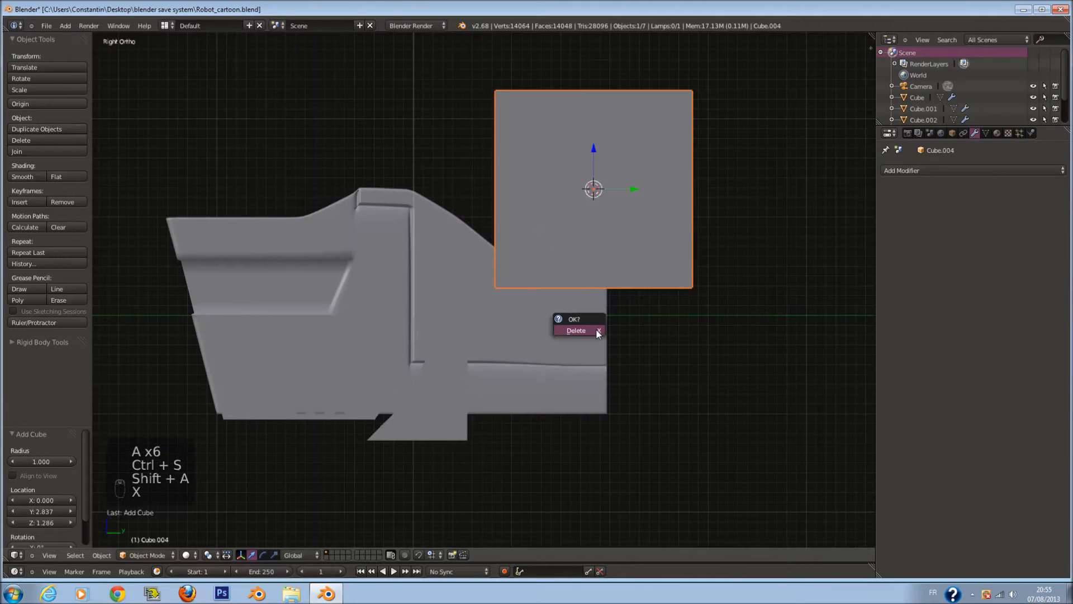
left_click(596, 330)
- Reset the 3D cursor to the world origin and add a new cube there
key("shift+c")
key("a")
scroll(559, 339, "up", 4)
key("a")
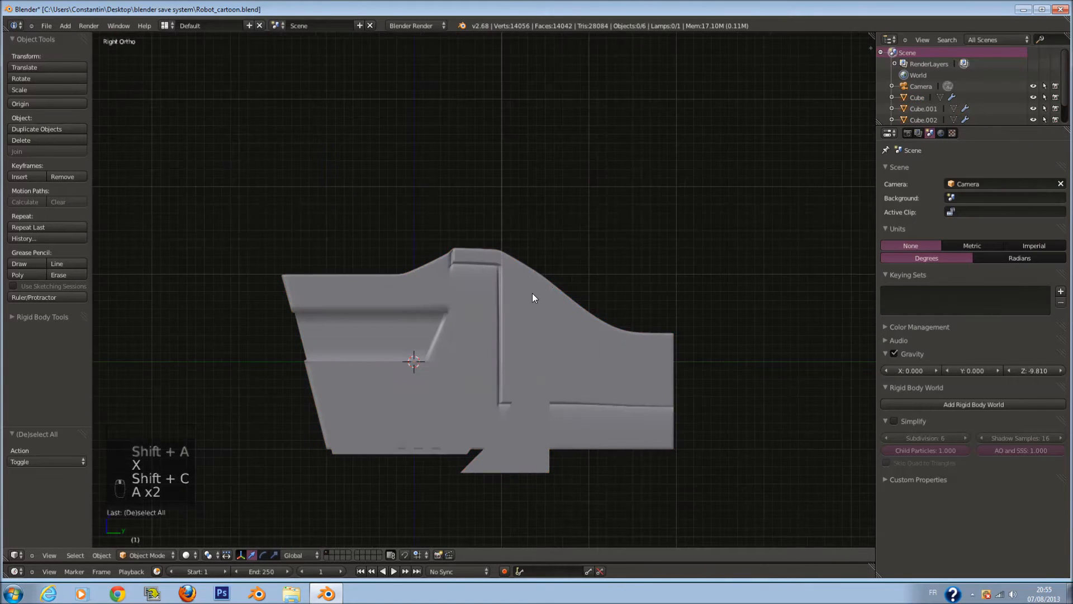
key("shift+a")
mouse_move(532, 293)
left_click(566, 307)
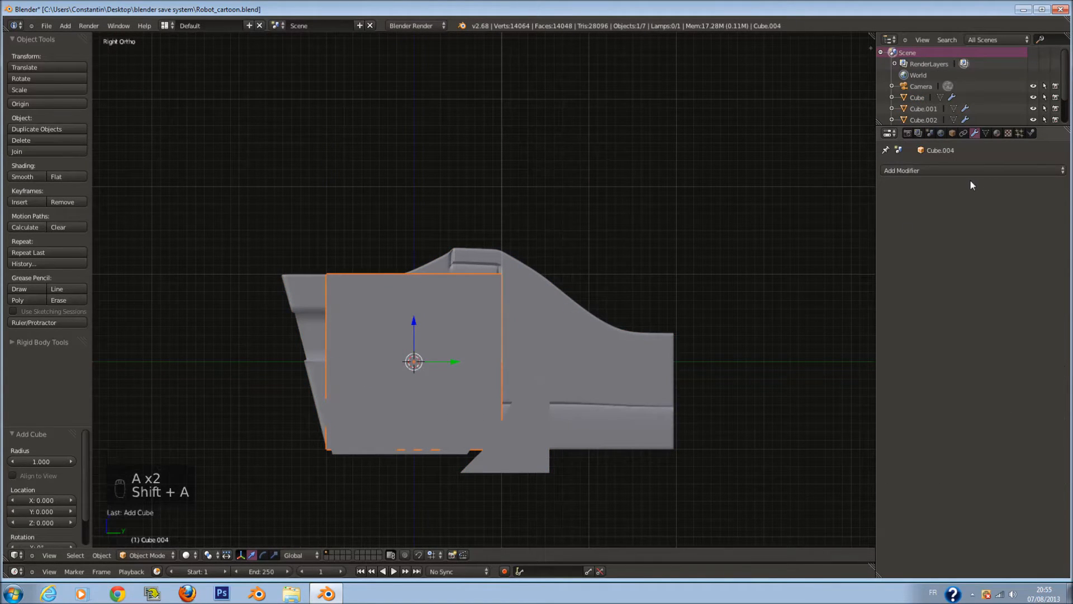
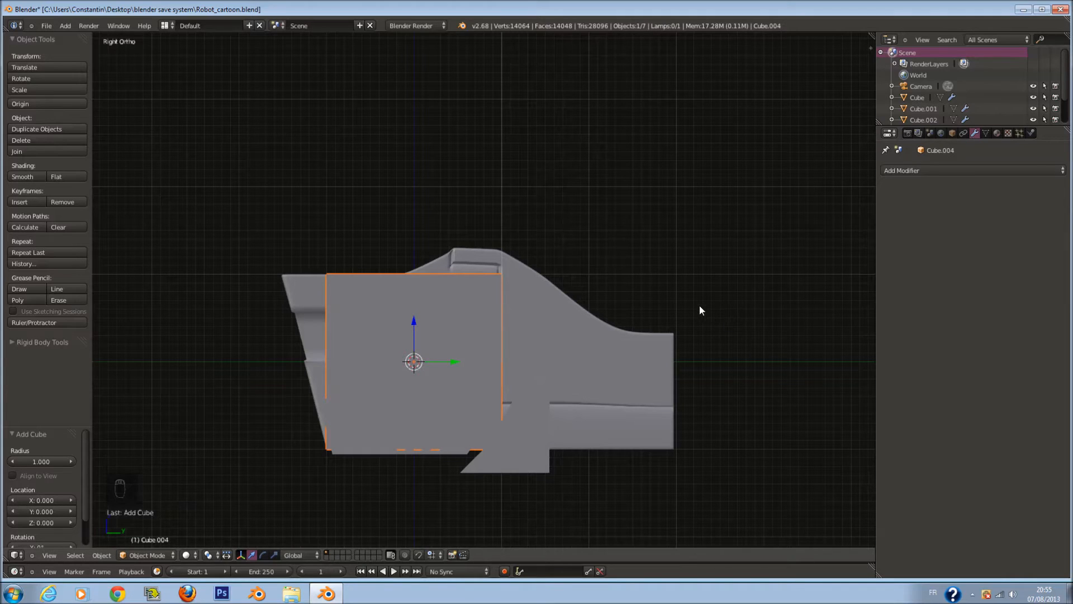
- Scale the new cube down slightly and move it about 3.31 along Y and -0.346 along Z to the body's rear end
key("s")
left_click(643, 290)
key("g")
left_click(936, 324)
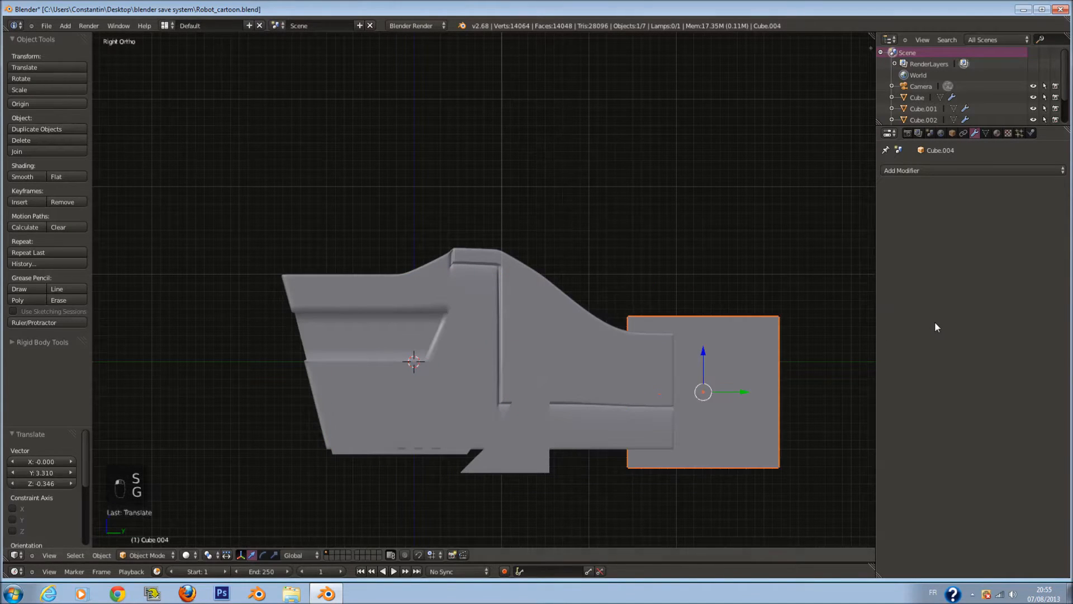
- Widen the cube along X by a factor of about 1.413
middle_click_drag(780, 334, 694, 385)
key("s")
key("y")
right_click(762, 351)
key("s")
key("x")
left_click(791, 330)
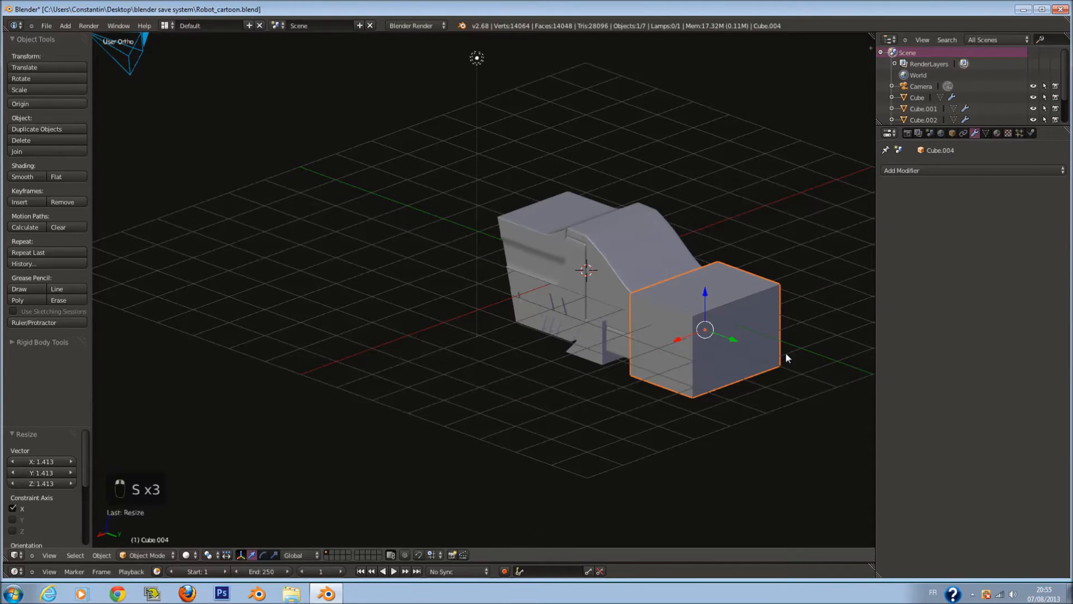
- Narrow the cube along X by a factor of about 0.84
key("KP_1")
key("KP_3")
key("KP_Decimal")
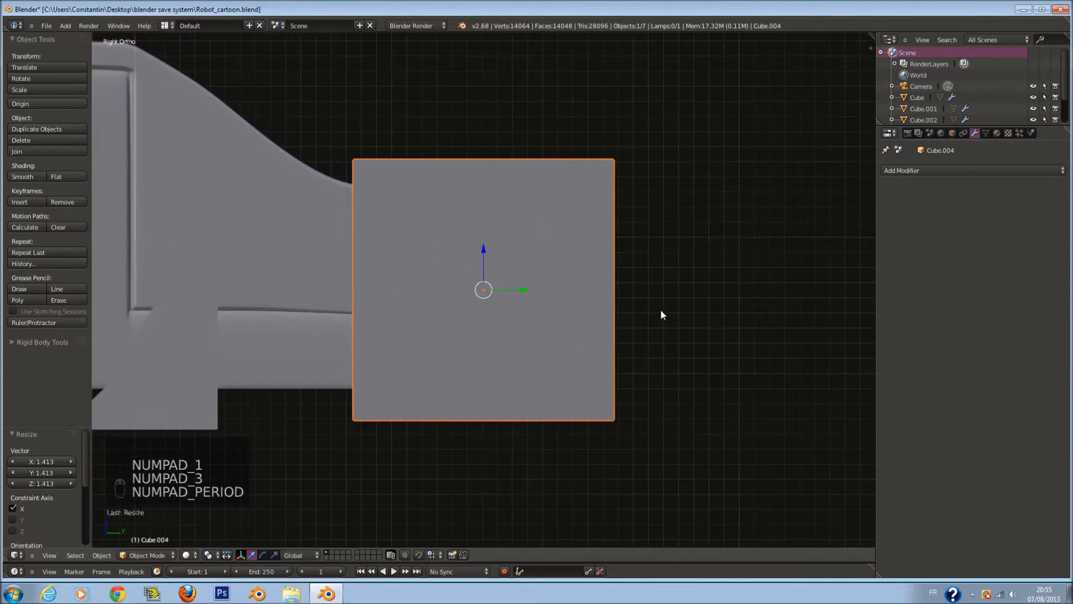
scroll(632, 301, "down", 6, "ctrl")
scroll(632, 292, "down", 1)
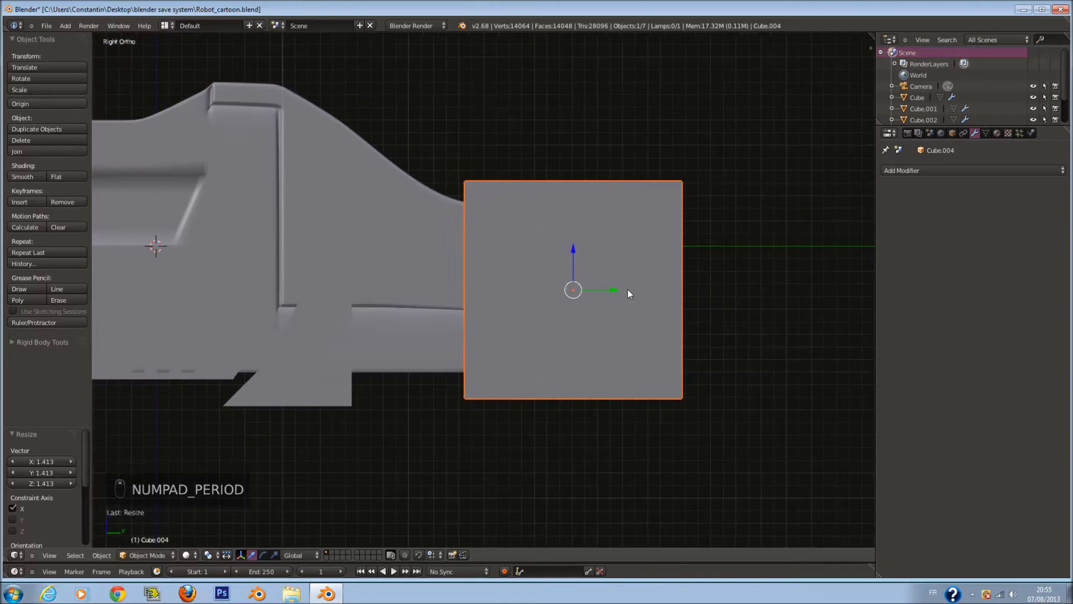
middle_click_drag(632, 292, 687, 324)
key("s")
key("x")
left_click(672, 336)
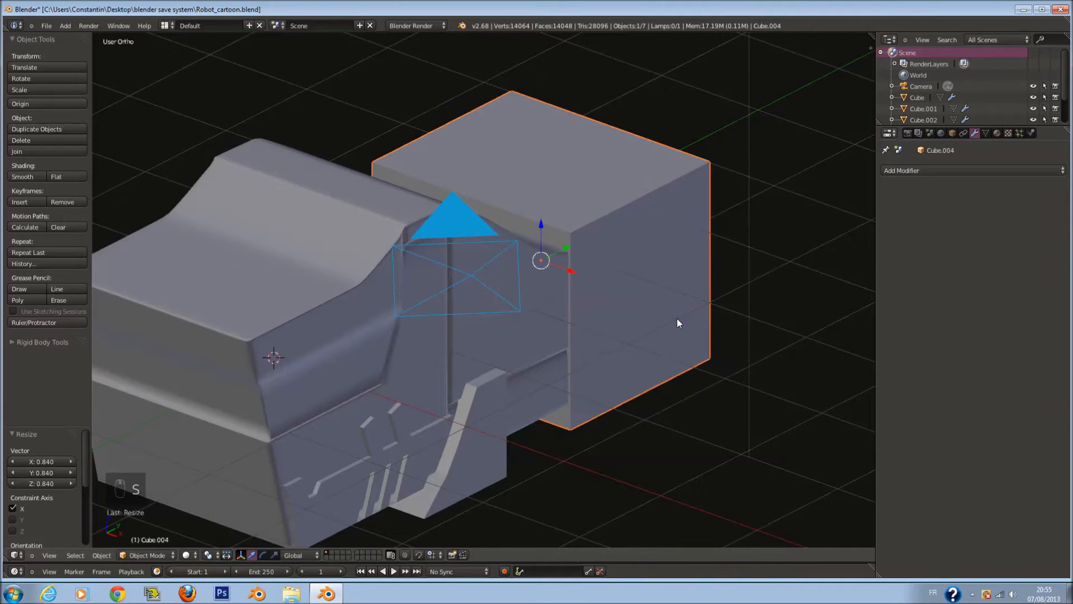
- Flatten the cube along Z to about the rear body's height and shift it about -0.027 along Z
key("KP_3")
key("z")
key("s")
key("z")
left_click(621, 382)
left_click_drag(574, 246, 575, 249)
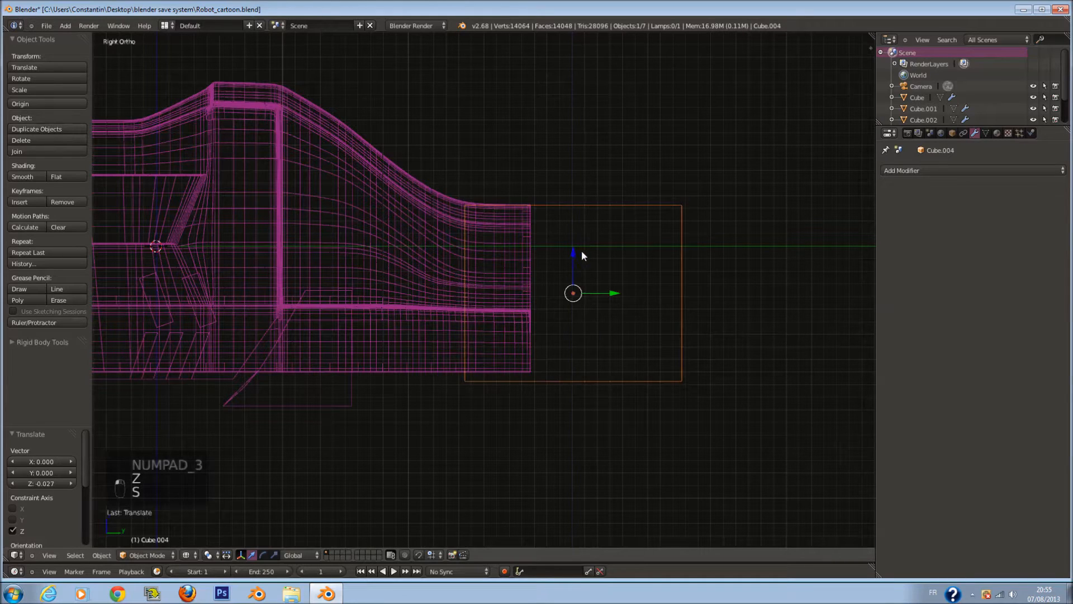
- Turn off proportional editing and lower the cube's upper rear vertices slightly along Z to slope its top
key("z")
key("Tab")
key("z")
key("a")
key("c")
left_click(681, 205)
key("z")
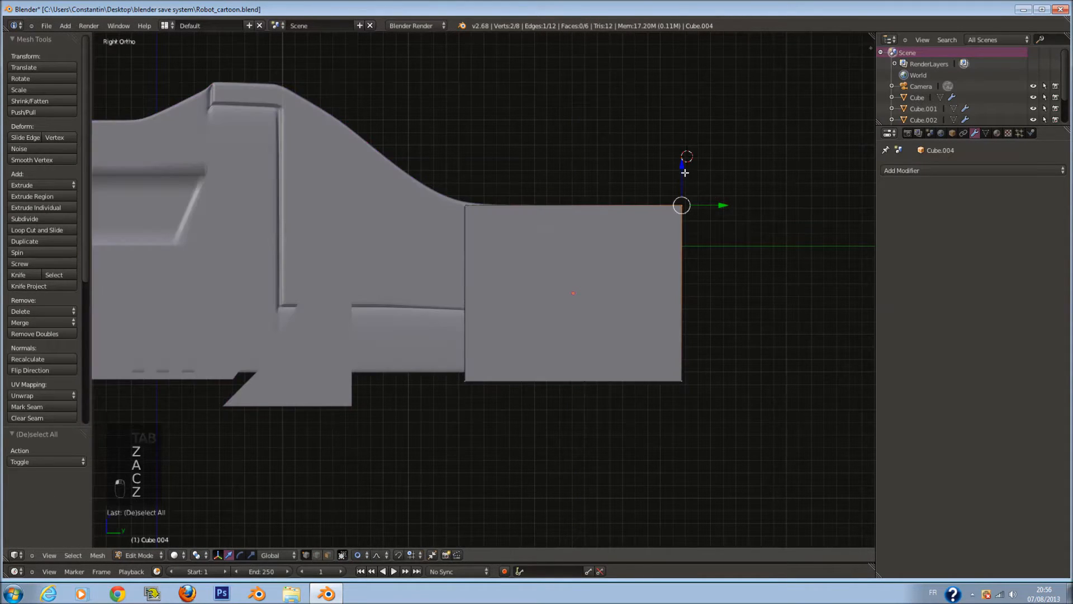
key("ctrl+z")
left_click(366, 545)
left_click_drag(692, 168, 688, 205)
- Select all vertices of the block's rear face and extrude them a short distance outward
key("a")
key("z")
key("a")
key("a")
key("a")
key("c")
left_click_drag(690, 239, 693, 354)
right_click(693, 355)
key("e")
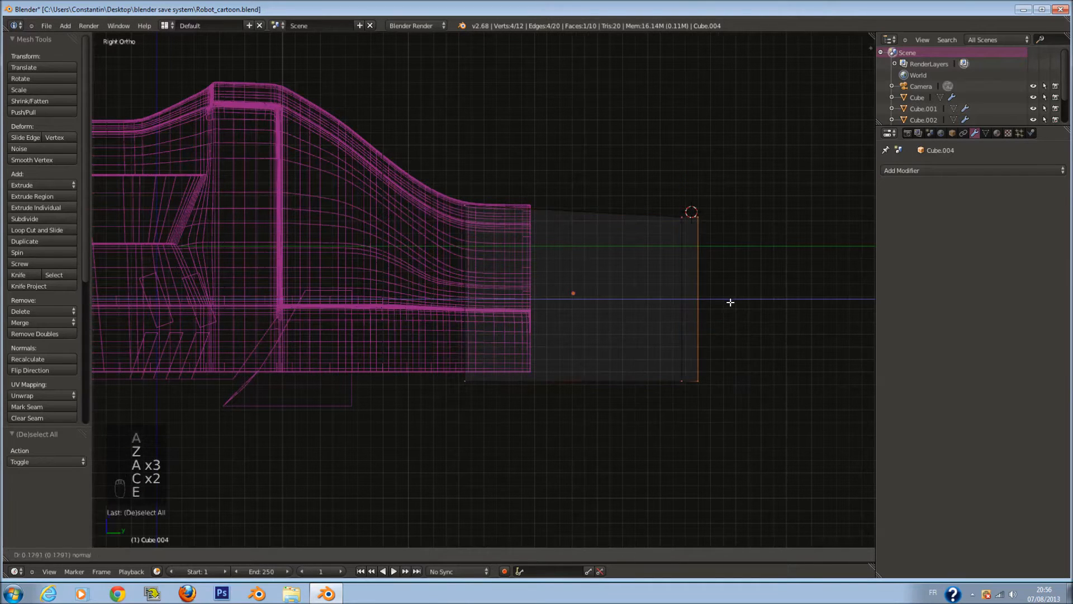
left_click(739, 306)
- Add six evenly spaced horizontal loop cuts around the rear block
key("z")
key("a")
key("ctrl+r")
scroll(709, 253, "up", 2)
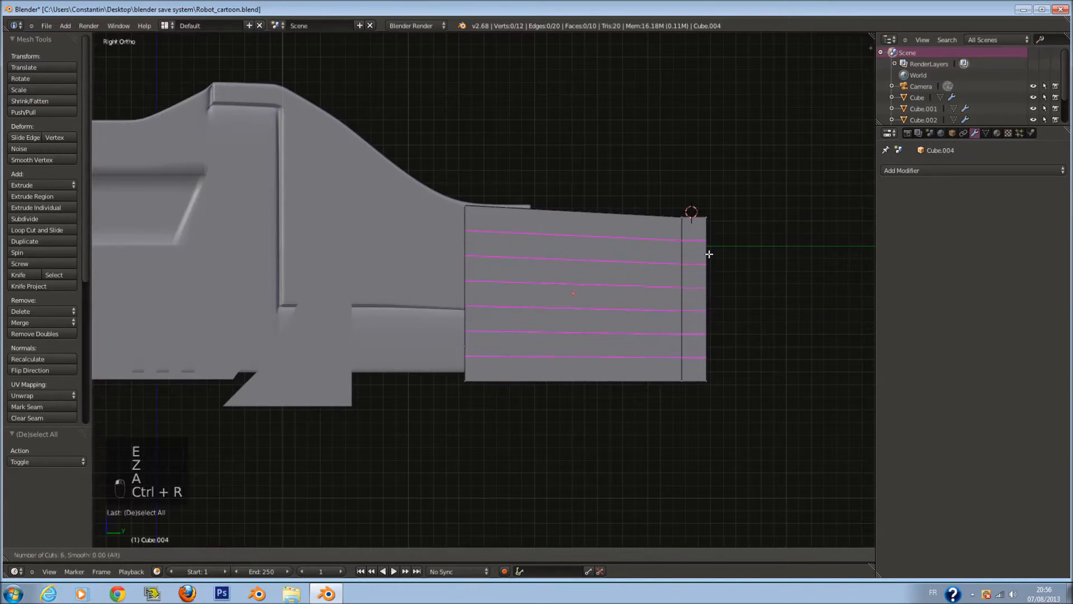
left_click(709, 253)
right_click(455, 465)
- Add two lengthwise loop cuts across the block's width and spread them along X towards its sides
key("z")
key("a")
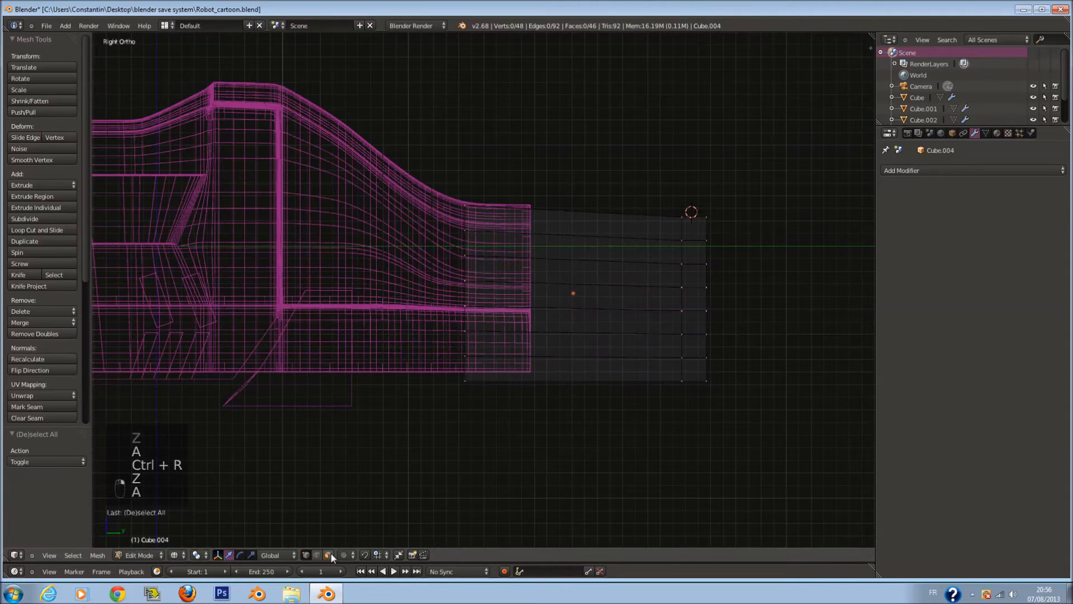
key("z")
key("a")
middle_click_drag(458, 391, 579, 343)
key("ctrl+r")
left_click(564, 345)
right_click(566, 347)
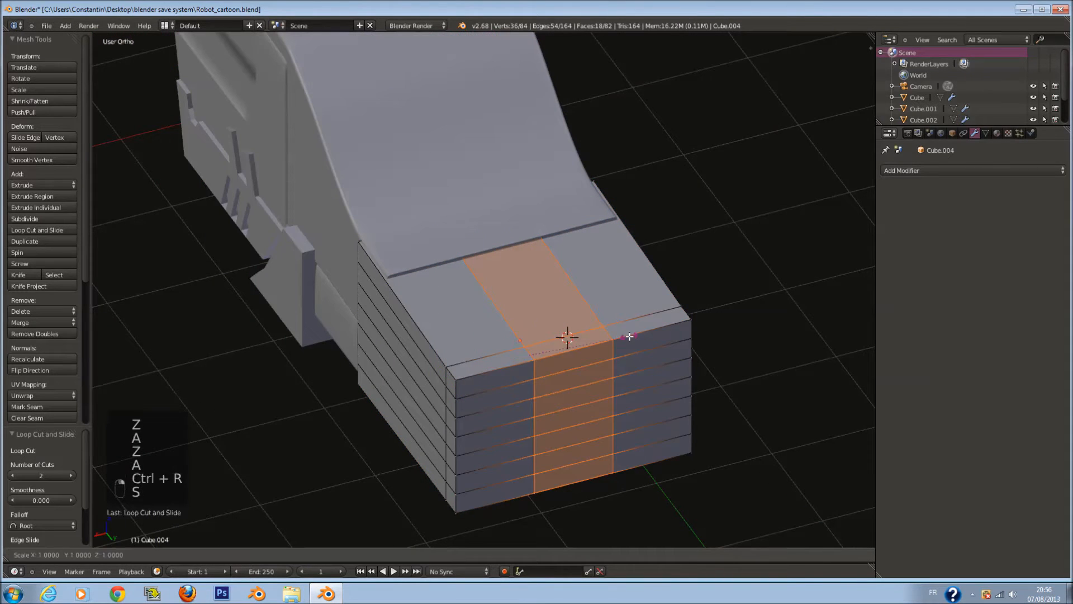
key("s")
key("x")
left_click(855, 307)
- Select the middle faces of the block's rear end and push them inward with smooth proportional editing at size 0.91
key("KP_3")
key("Tab")
key("Tab")
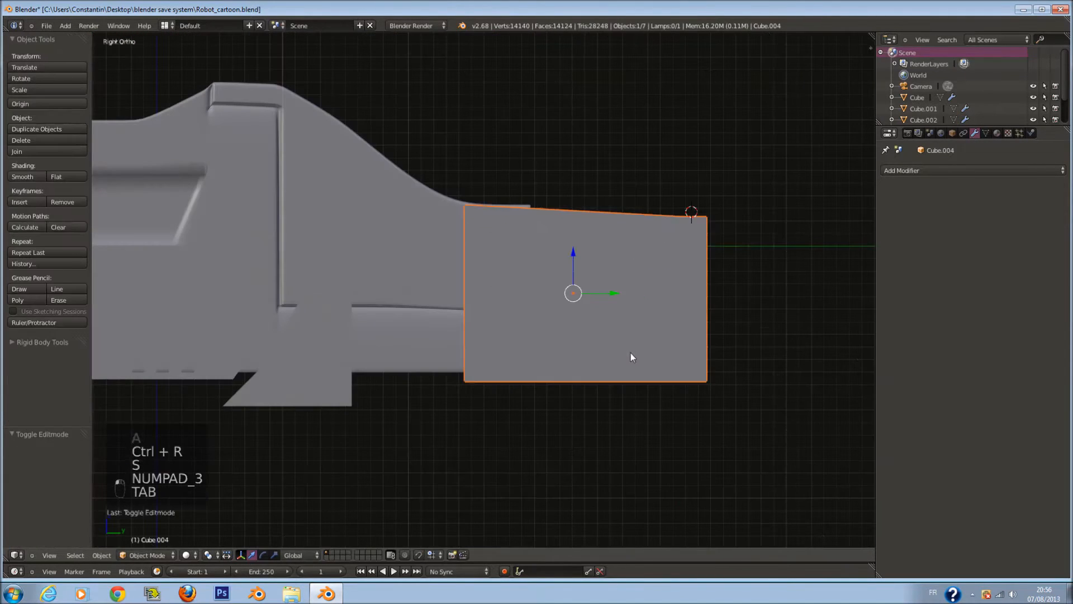
key("z")
key("a")
key("c")
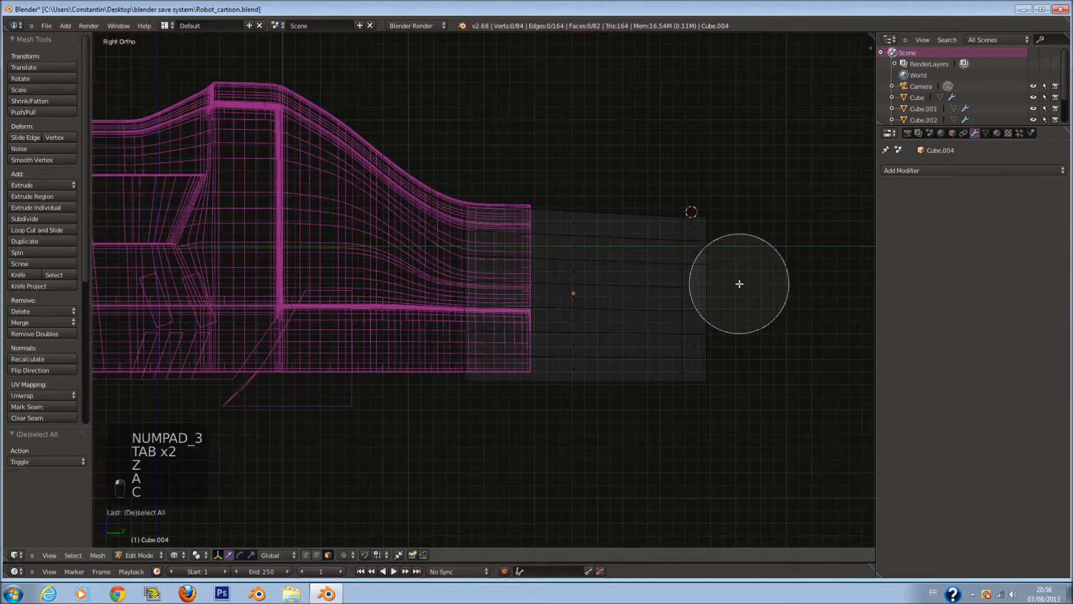
right_click(734, 295)
key("z")
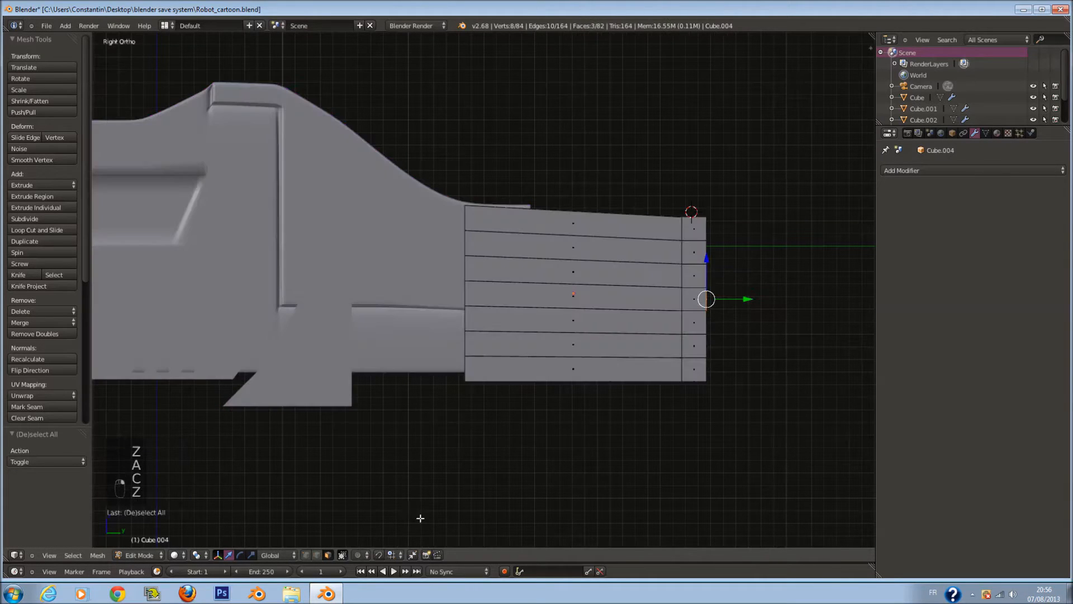
left_click(397, 509)
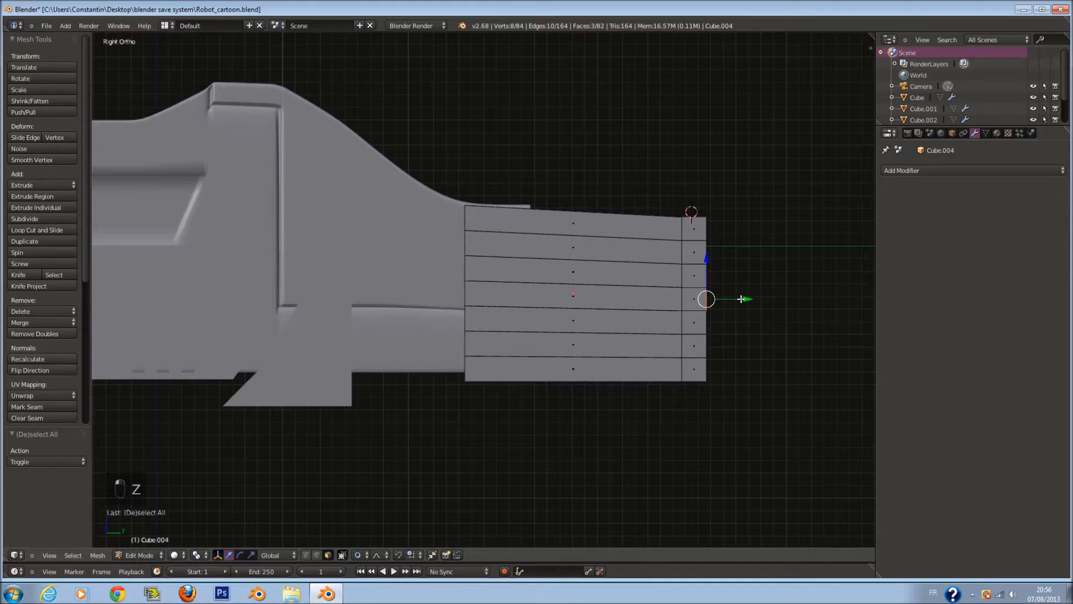
key("g")
scroll(737, 295, "up", 8)
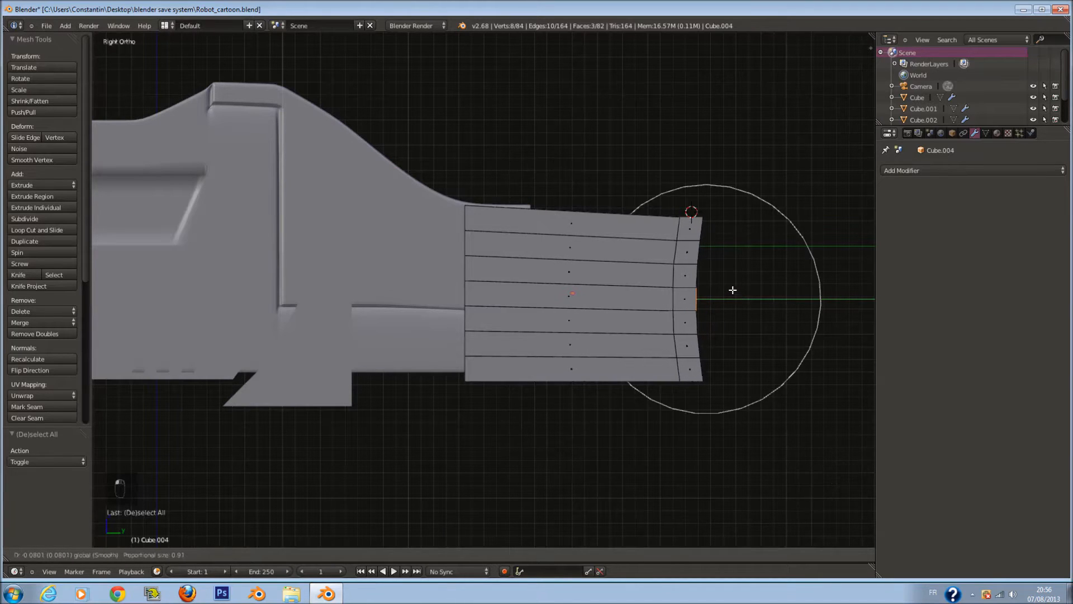
left_click(726, 286)
- Give the rear block a level 1 subdivision surface and smooth shading
key("Tab")
middle_click_drag(710, 288, 640, 297)
key("ctrl+1")
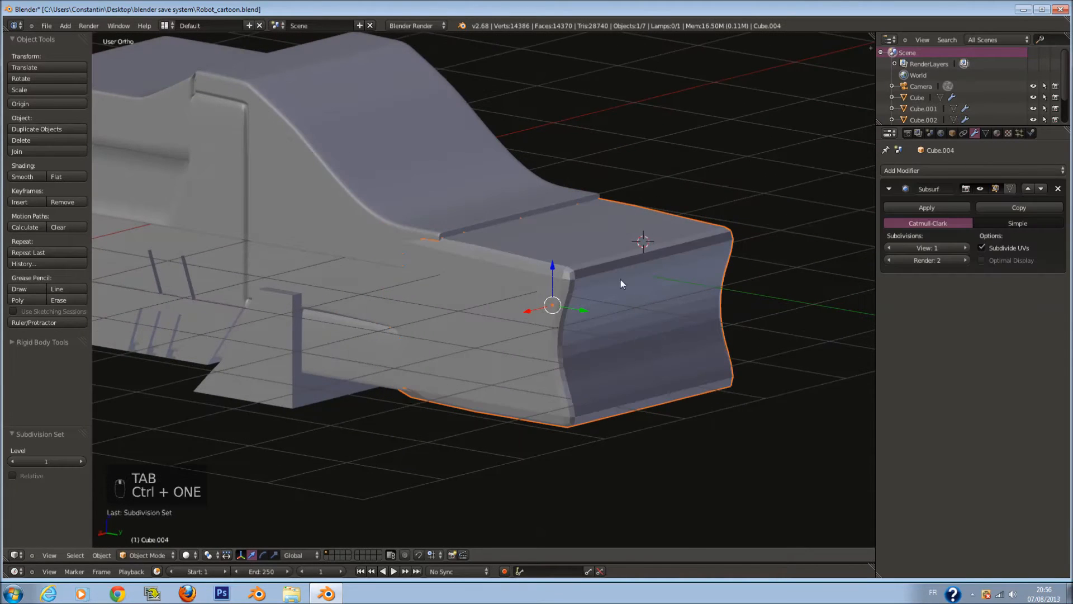
left_click(21, 178)
- Add two supporting loop cuts around the block, one close to its rear end and one close to its front end
key("Tab")
middle_click_drag(535, 282, 585, 283)
key("a")
key("ctrl+r")
left_click(639, 272)
left_click(641, 275)
key("a")
key("ctrl+r")
left_click(486, 251)
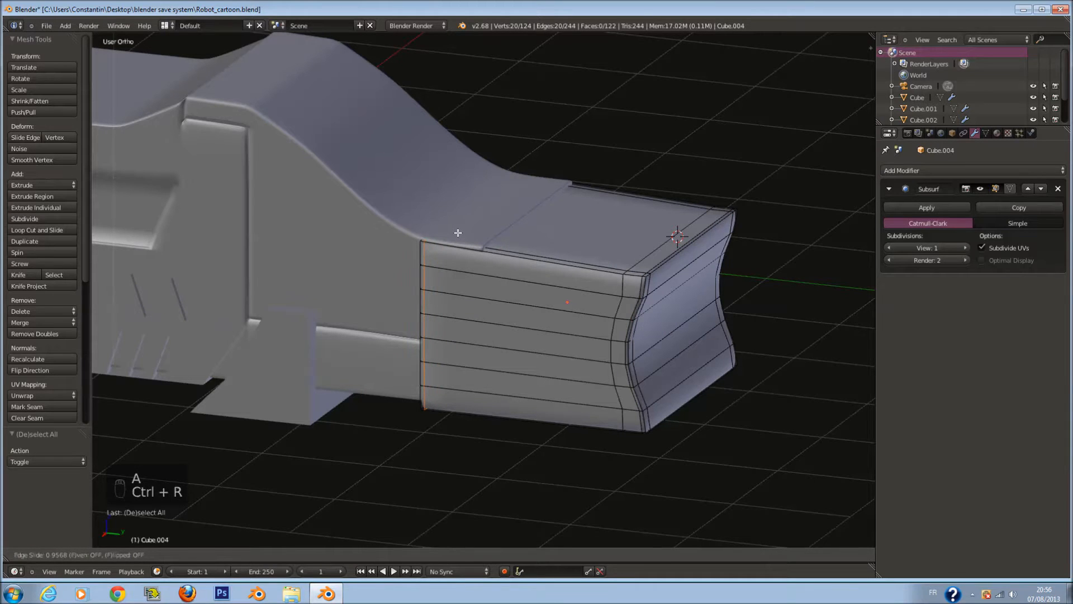
left_click(458, 233)
- Add two evenly spaced vertical loop cuts across the middle section of the rear block
key("KP_3")
key("z")
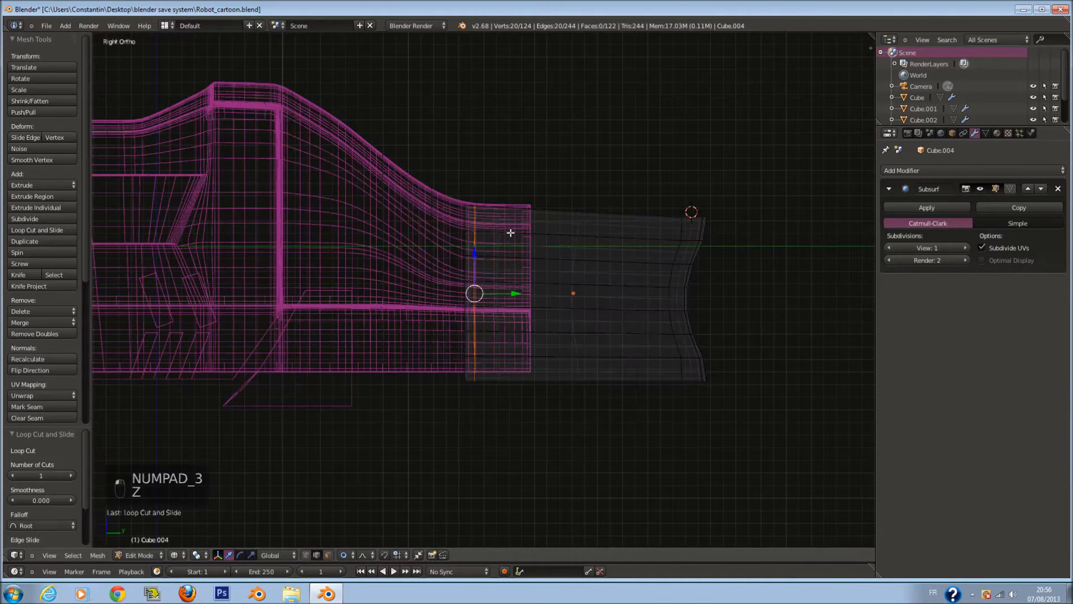
scroll(511, 233, "up", 1)
key("z")
key("a")
key("ctrl+r")
scroll(575, 200, "up", 1)
left_click(575, 200)
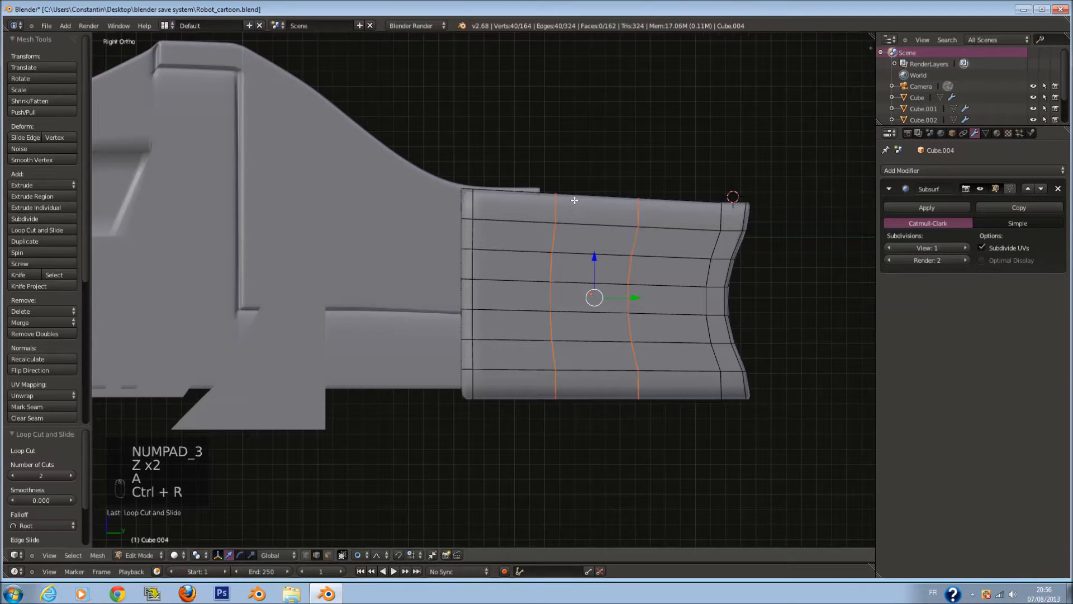
- Spread the two new vertical loops of the rear block apart along the Y axis
key("s")
right_click(652, 276)
key("s")
left_click(725, 292)
- Turn off proportional editing and straighten the block's front middle loop, hidden vertices included, by scaling it to 0 along Y
key("z")
key("a")
key("c")
key("z")
key("z")
key("z")
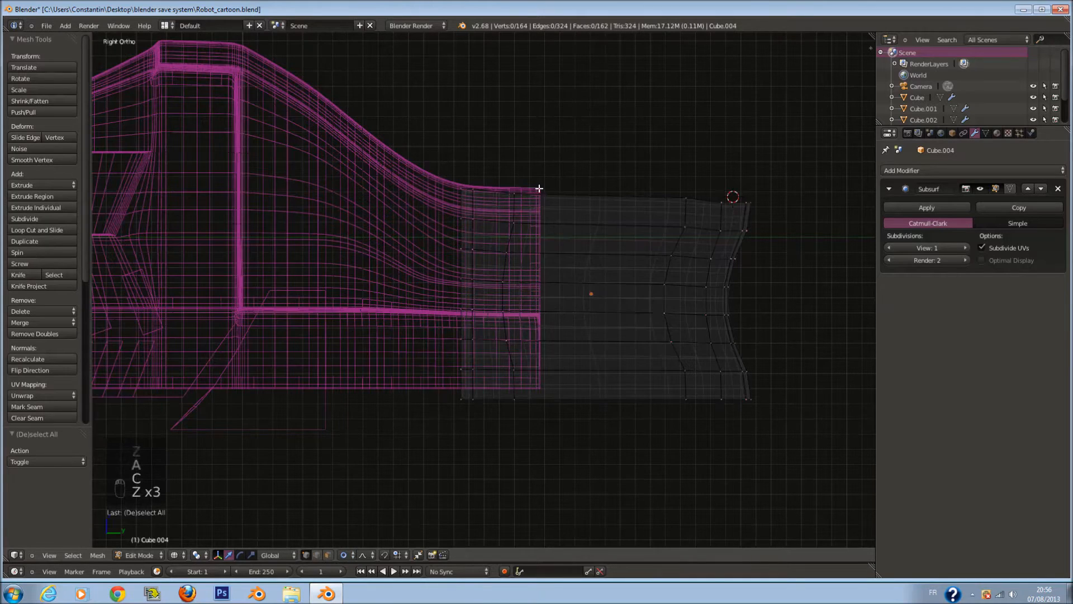
key("c")
left_click_drag(523, 186, 520, 401)
right_click(520, 400)
key("r")
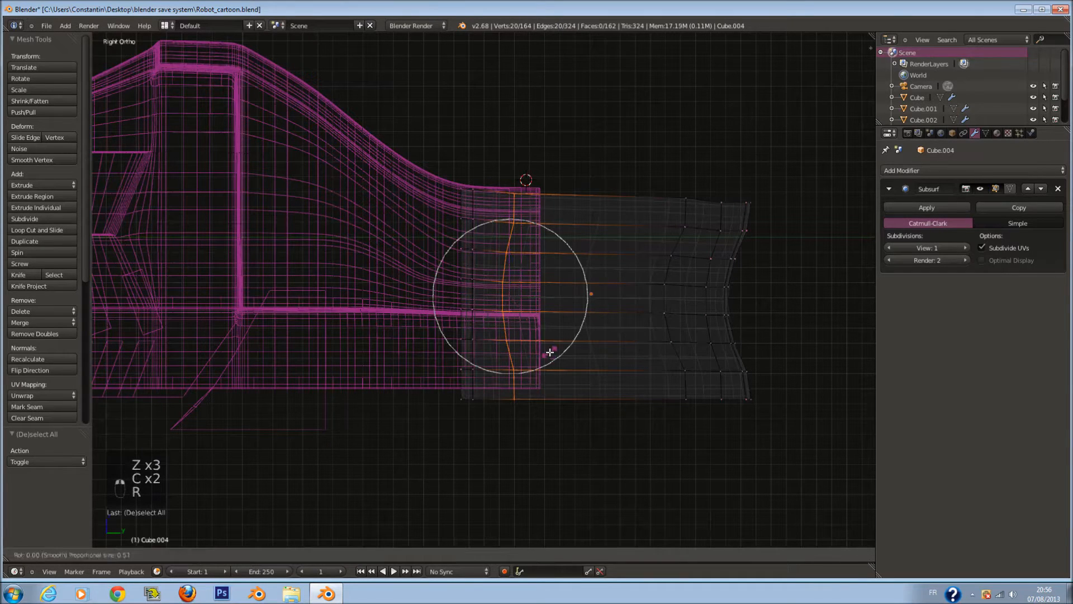
right_click(550, 352)
left_click(344, 557)
left_click(352, 545)
key("r")
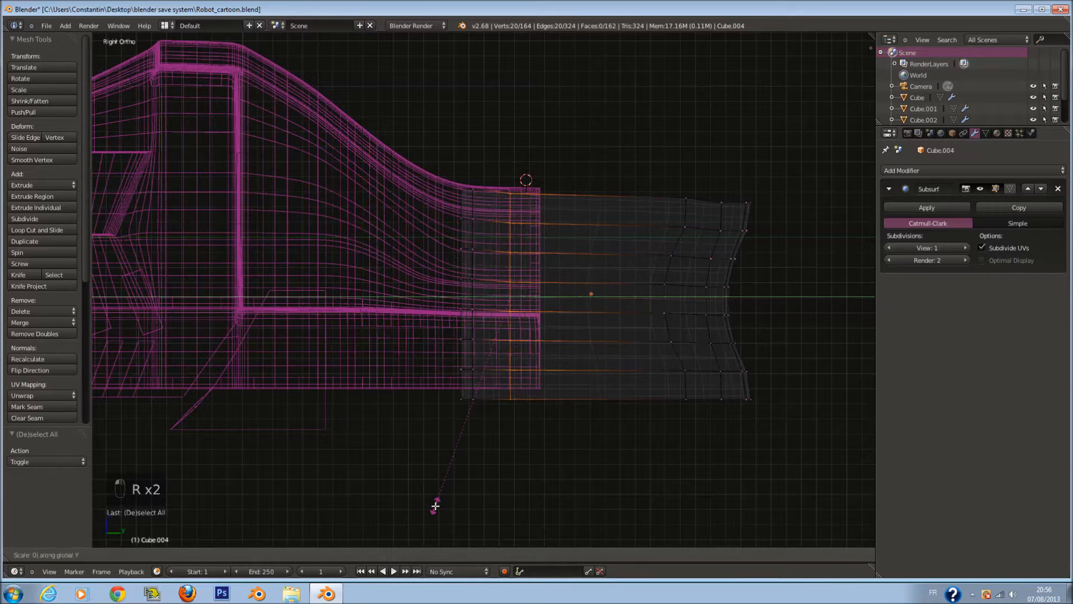
right_click(436, 506)
- Select all vertices of the block's rear middle loop and straighten it by scaling to 0 along Y
key("a")
key("c")
left_click_drag(693, 213, 642, 314)
left_click_drag(661, 394, 673, 392)
right_click(665, 393)
key("r")
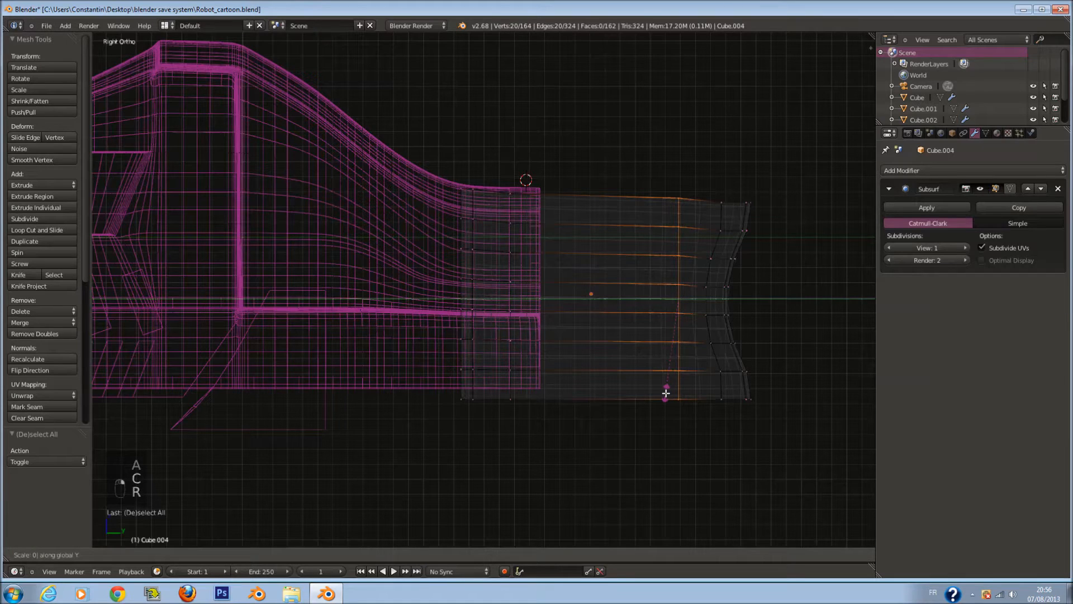
key("Return")
key("z")
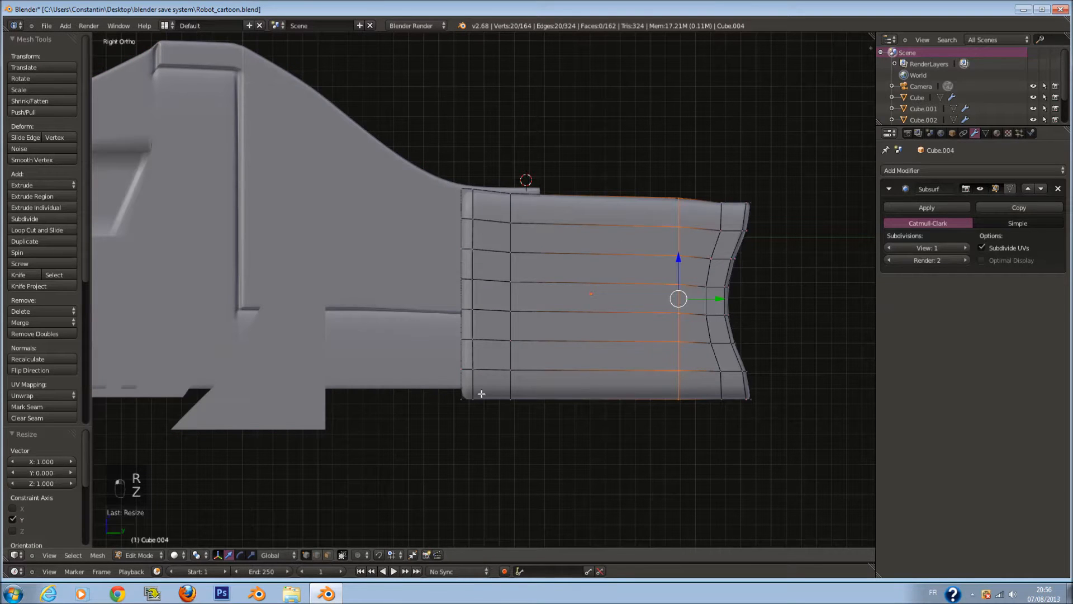
- Add a centered lengthwise loop cut that splits the rear block into two equal halves
key("a")
middle_click_drag(379, 505, 463, 355)
key("KP_7")
key("a")
key("a")
key("a")
key("ctrl+r")
left_click(481, 256)
right_click(482, 256)
- Delete all faces of the rear block's half on the negative X side and finish editing the mesh
key("z")
key("c")
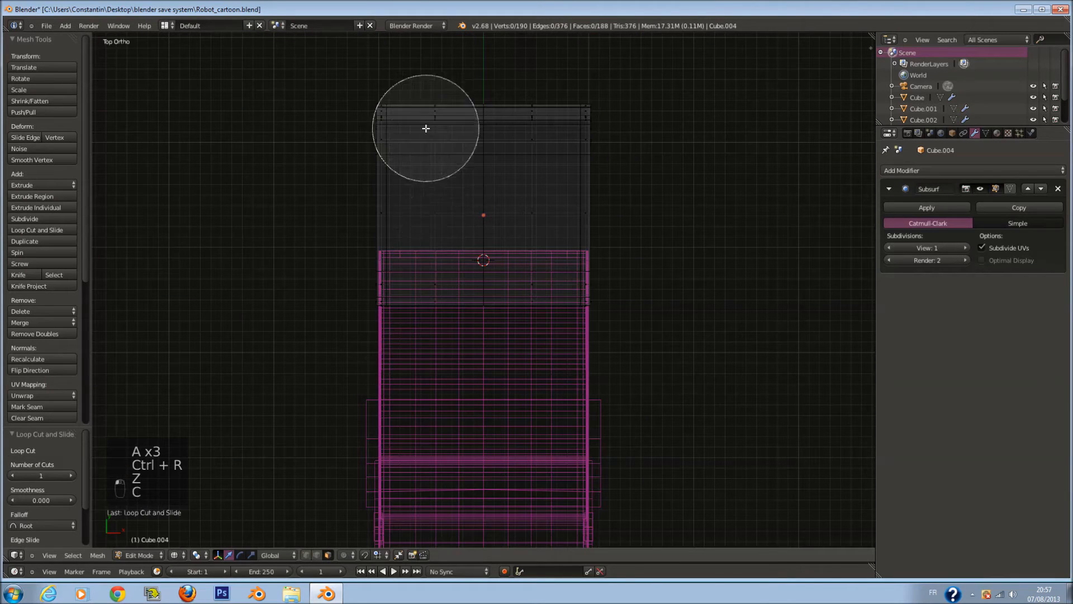
left_click_drag(436, 158, 403, 307)
right_click(402, 306)
key("x")
left_click(402, 309)
key("Tab")
- Add a Mirror modifier on the X axis to the rear block and save the file
middle_click_drag(561, 273, 438, 192)
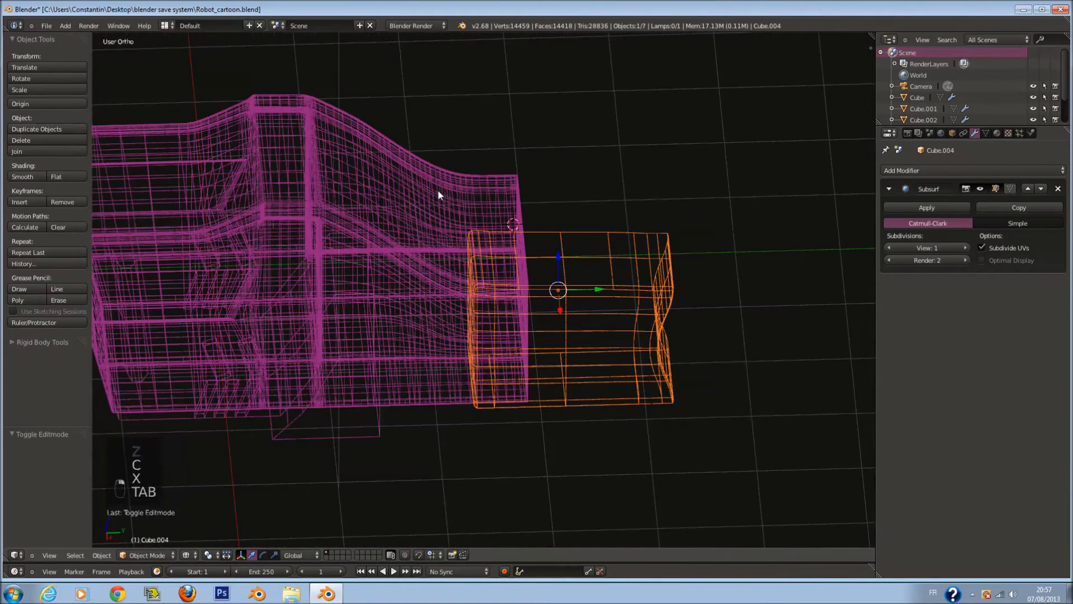
key("ctrl+s")
key("z")
left_click(1005, 171)
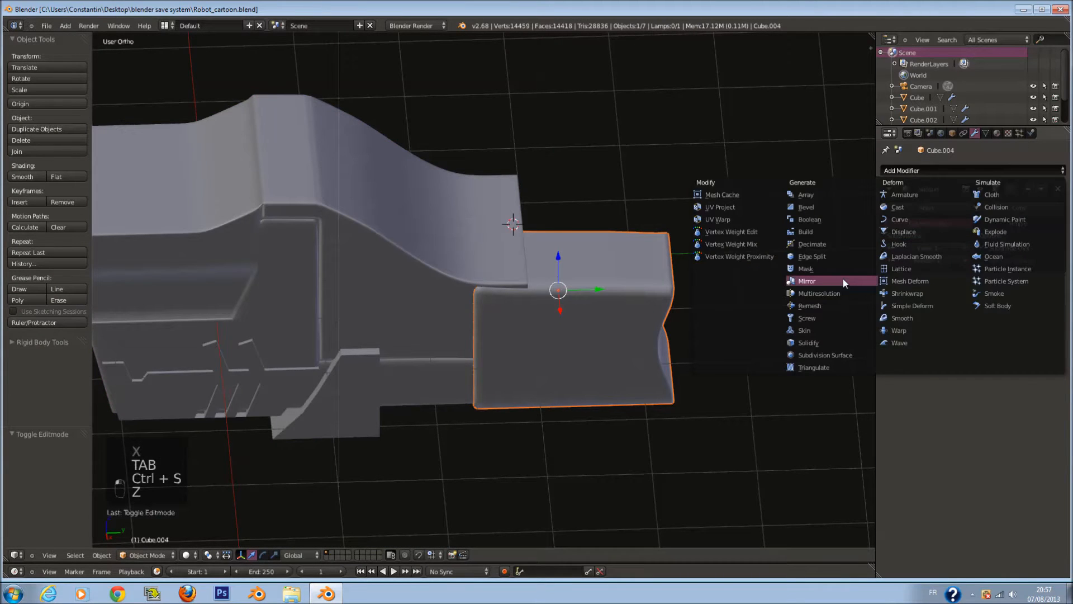
left_click(807, 281)
middle_click_drag(743, 294, 631, 311)
key("ctrl+s")
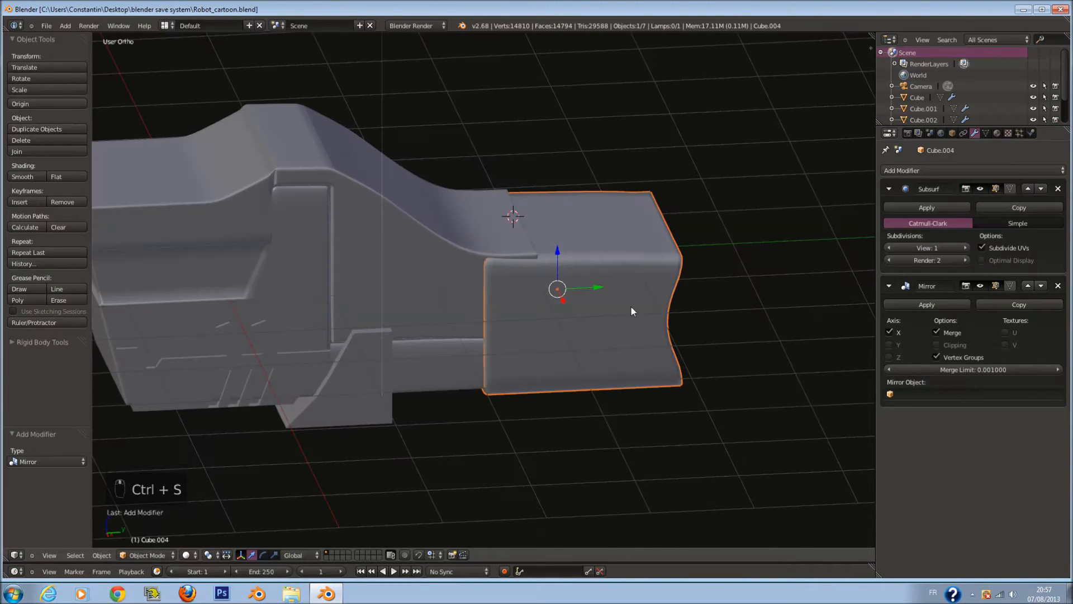
- Select the middle column of large faces on the rear block's side and extrude it outward about 0.095
key("Tab")
scroll(630, 311, "up", 4)
key("a")
key("a")
key("a")
key("c")
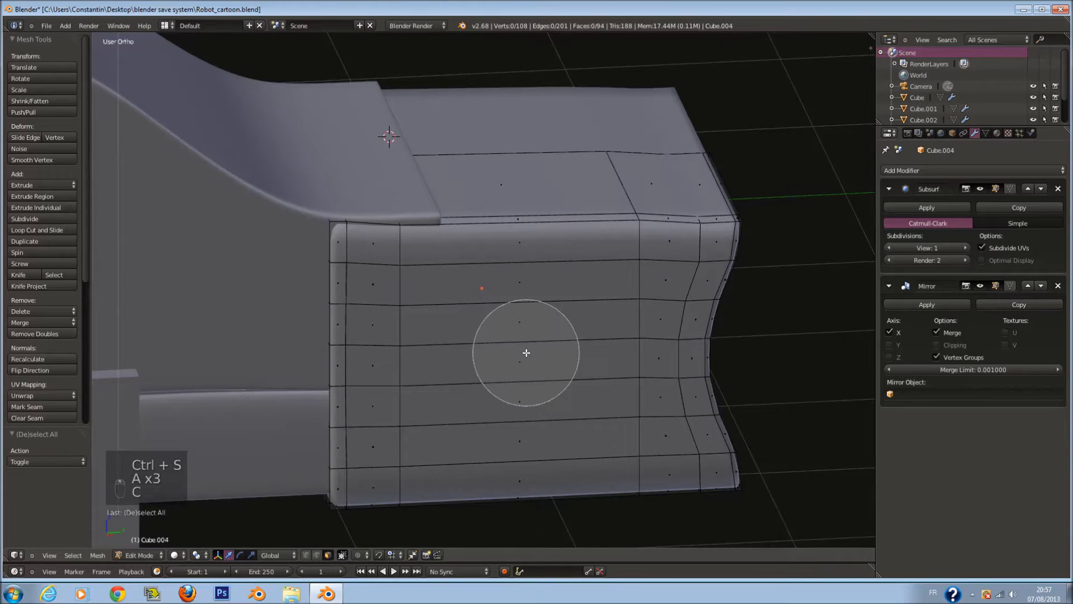
left_click_drag(527, 353, 522, 383)
right_click(533, 387)
middle_click_drag(537, 388, 579, 422)
key("e")
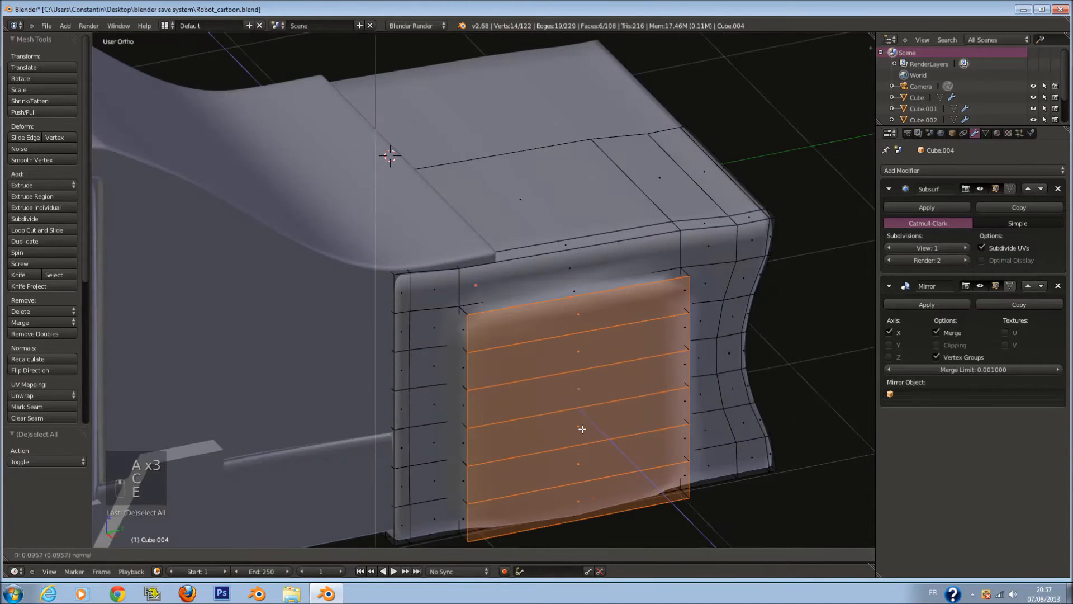
left_click(582, 429)
- Narrow the extruded side faces along Y and shrink them slightly overall
key("s")
key("y")
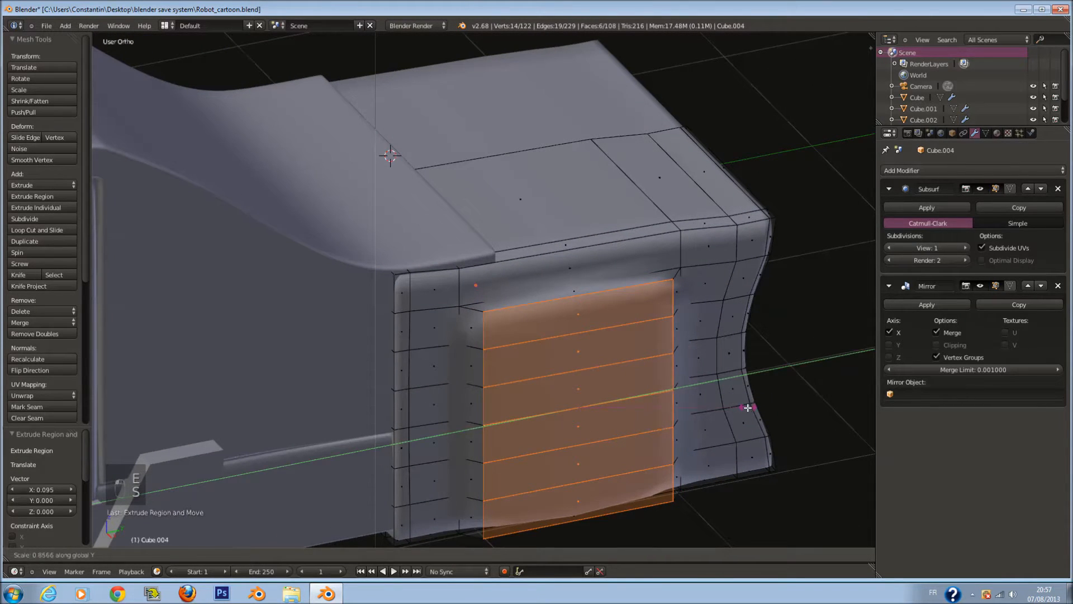
left_click(738, 434)
key("s")
left_click(695, 433)
- Extrude the side faces again and scale them to 0.931
middle_click_drag(694, 434, 698, 381)
key("e")
left_click(722, 413)
key("s")
left_click(712, 414)
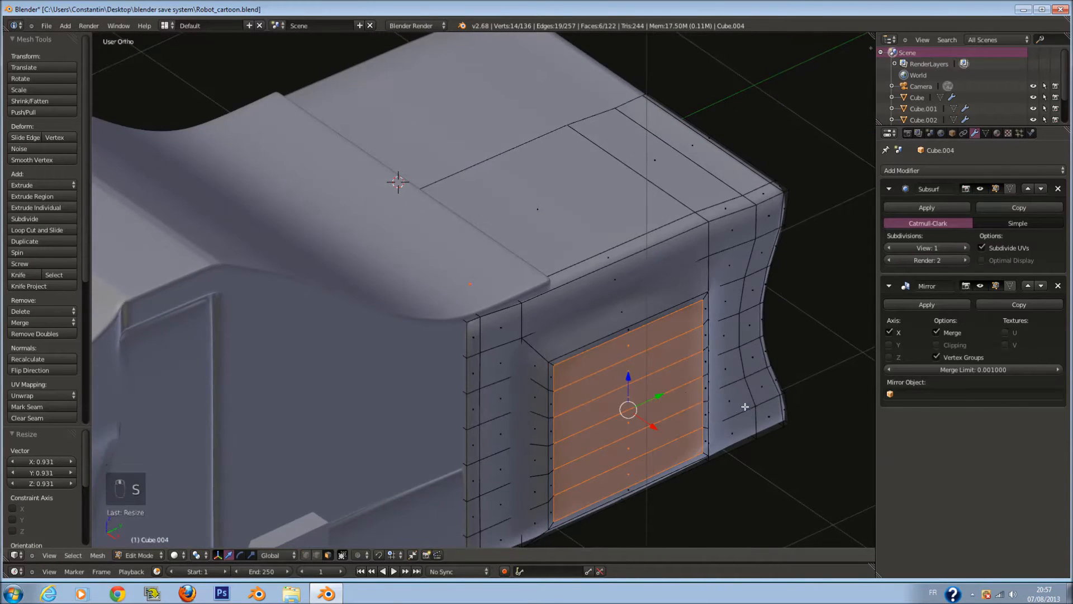
- Extrude the side faces inward twice, by about 0.024 and 0.013, to start a recess
key("e")
left_click(734, 421)
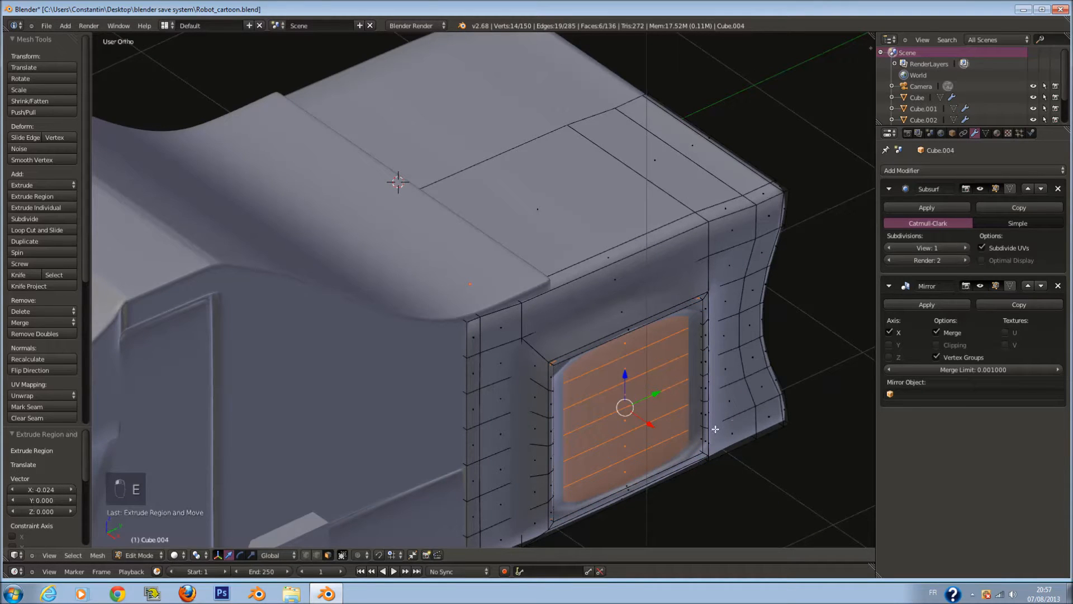
key("e")
left_click(713, 428)
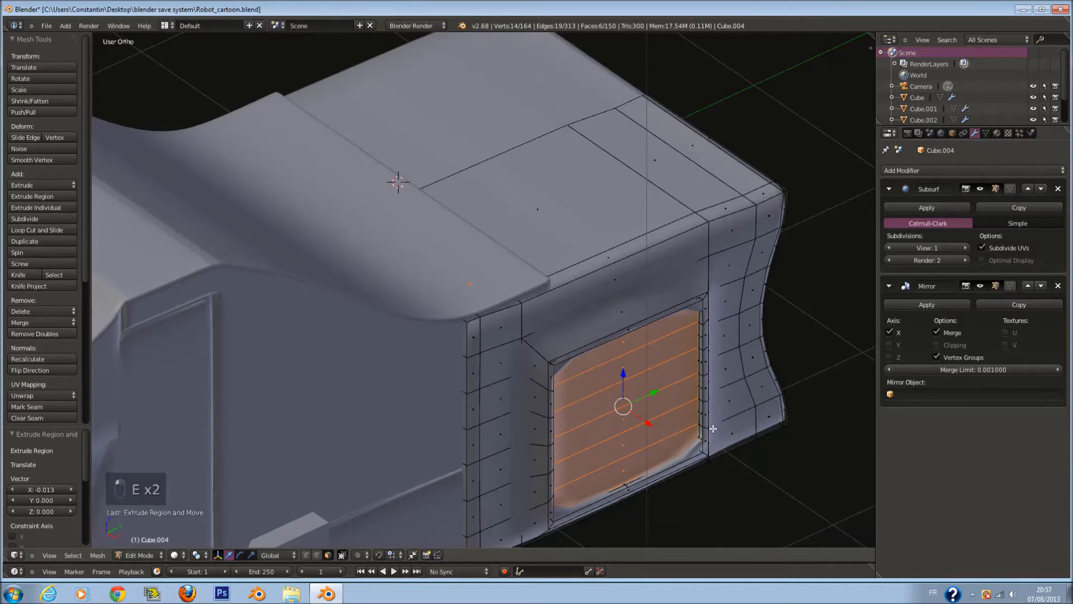
- Deepen the recess by extruding its faces inward about 0.091 and scale them to 0.499
key("e")
left_click(709, 386)
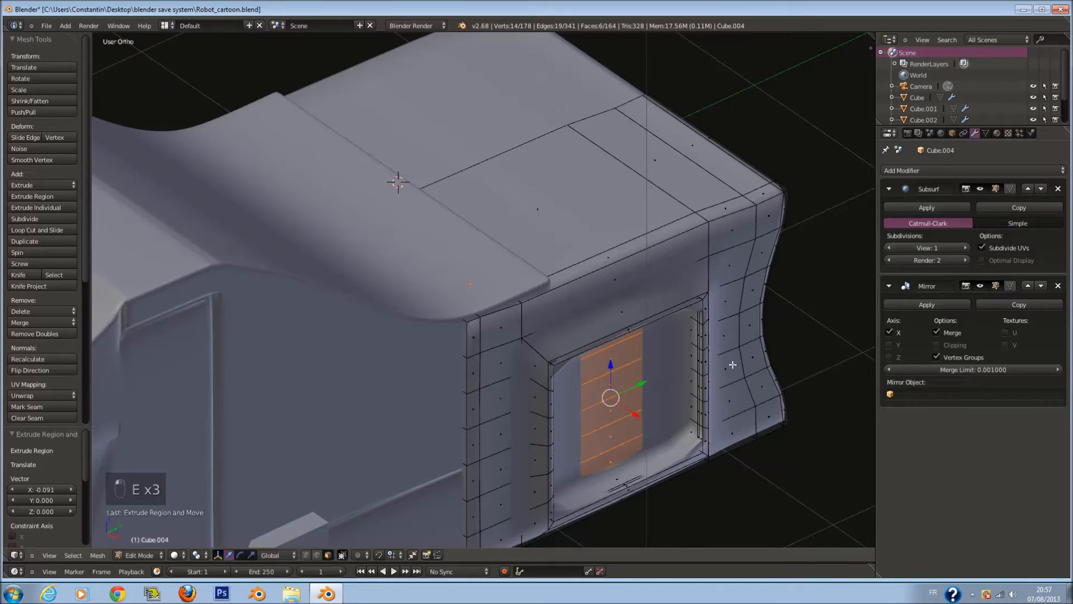
key("s")
right_click(698, 377)
key("s")
left_click(654, 387)
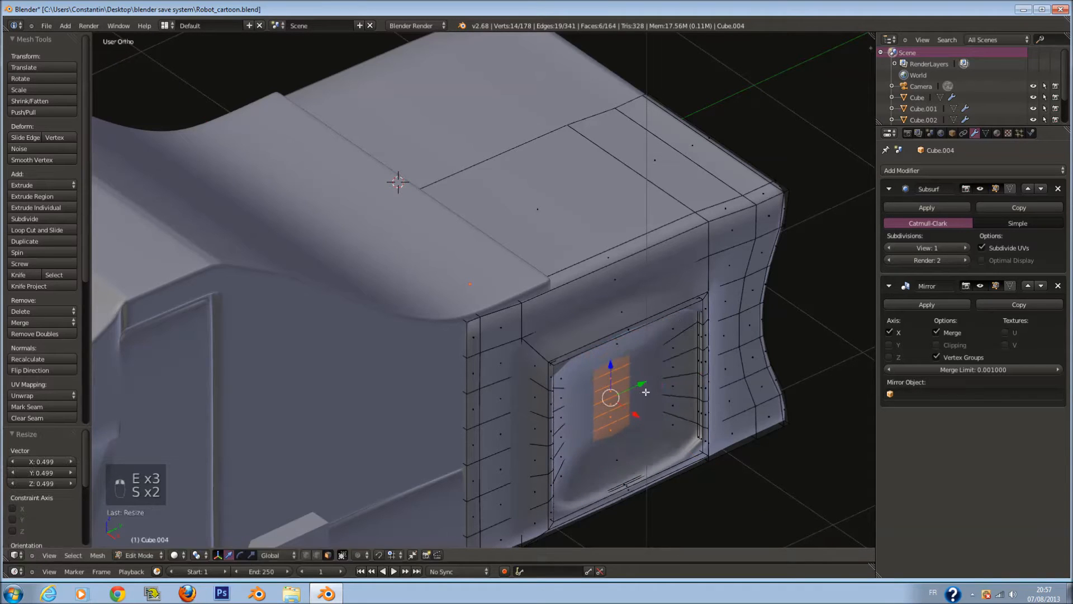
key("a")
key("ctrl+r")
left_click(617, 324)
right_click(663, 317)
key("ctrl+z")
- Add two vertical loop cuts through the recess and spread them apart along Y by a factor of 2.727
middle_click_drag(659, 322, 561, 284, "ctrl")
key("ctrl+r")
scroll(597, 306, "up", 1)
left_click(597, 307)
scroll(560, 284, "up", 1)
key("s")
right_click(682, 352)
key("s")
key("y")
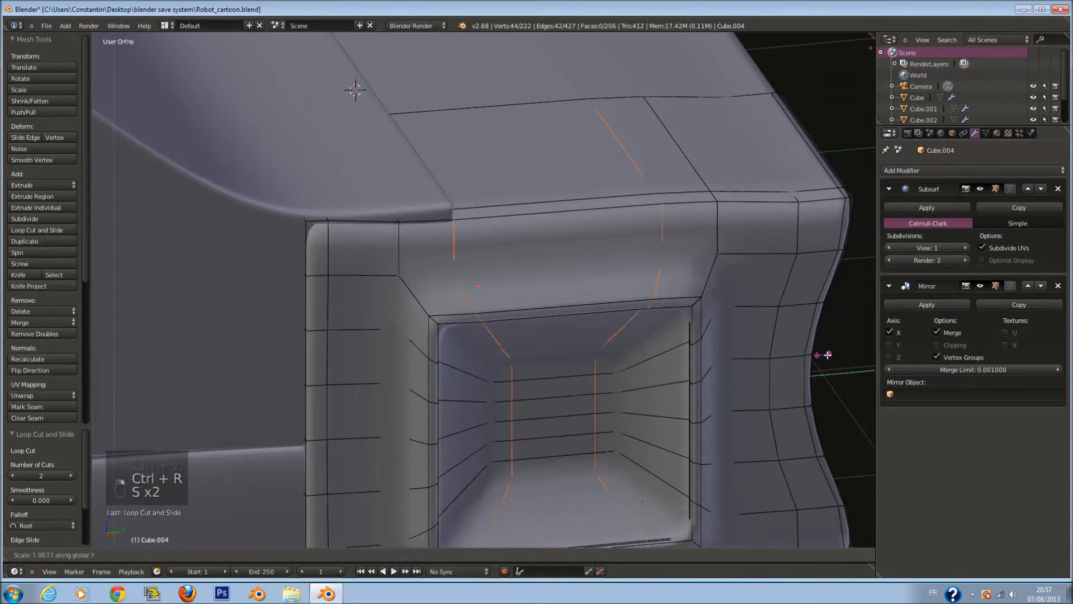
left_click(669, 376)
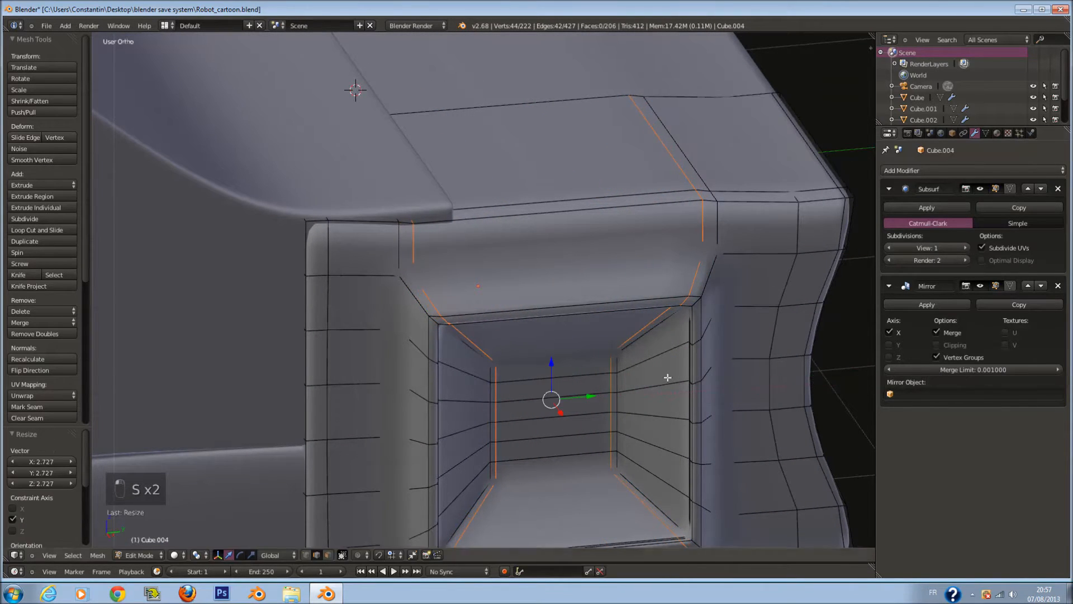
- Select the full column of faces on the rear end of the block's editable half
key("Tab")
scroll(616, 378, "down", 6)
middle_click_drag(140, 201, 352, 243)
key("a")
key("a")
right_click(496, 303)
middle_click_drag(496, 303, 541, 338)
key("Tab")
scroll(509, 336, "up", 3)
key("a")
key("a")
key("c")
key("c")
left_click_drag(493, 335, 492, 425)
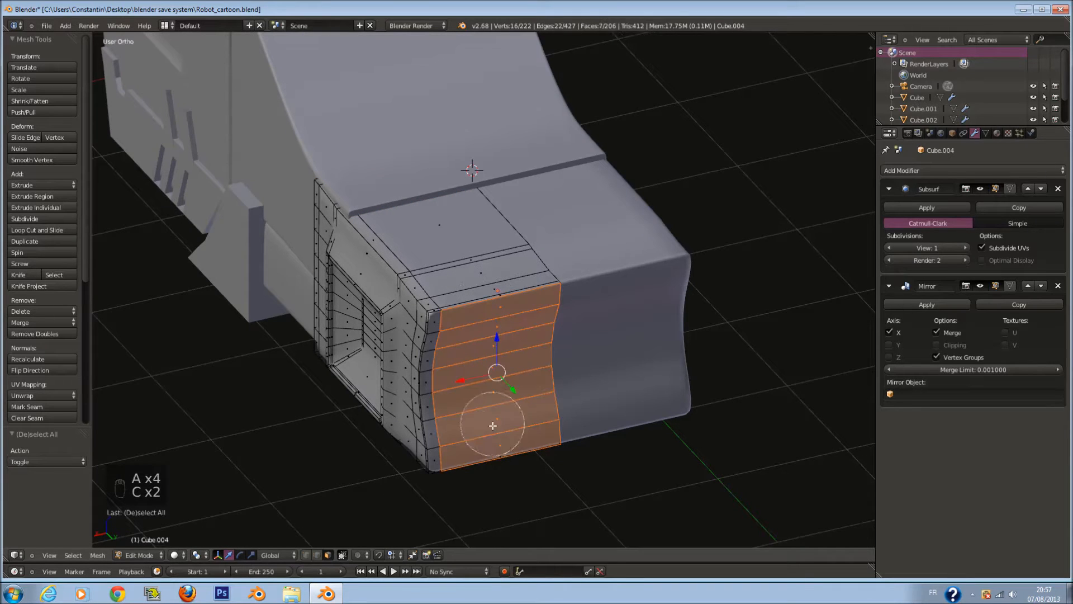
key("s")
right_click(575, 388)
key("s")
middle_click(612, 379)
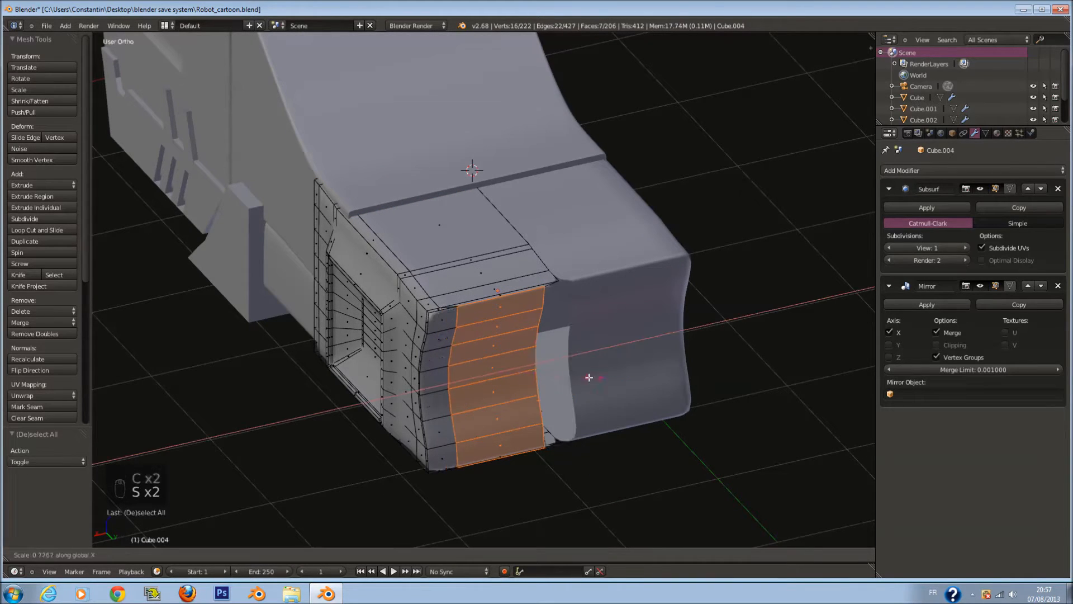
right_click(550, 383)
- With mirror clipping and smooth proportional editing on, scale the rear end faces to 0.689 along X
key("s")
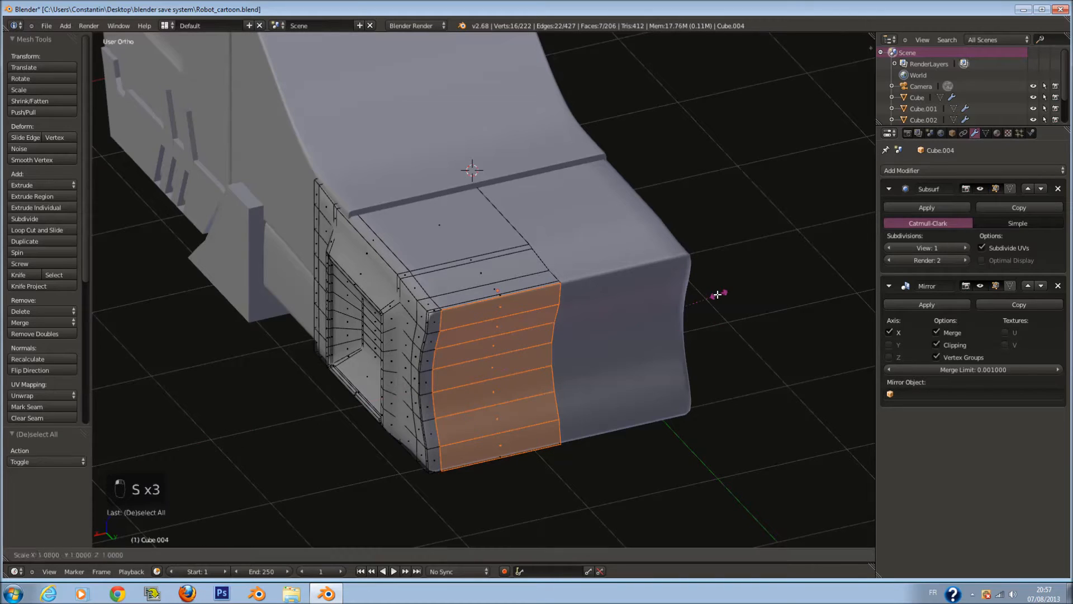
middle_click(676, 305)
right_click(404, 502)
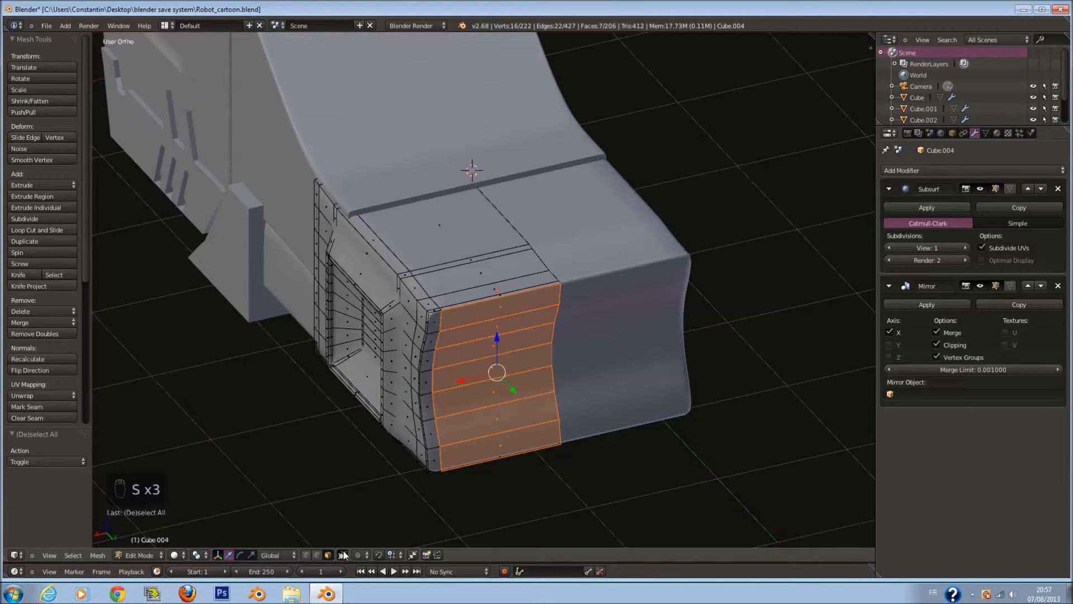
left_click(380, 509)
key("s")
middle_click(572, 351)
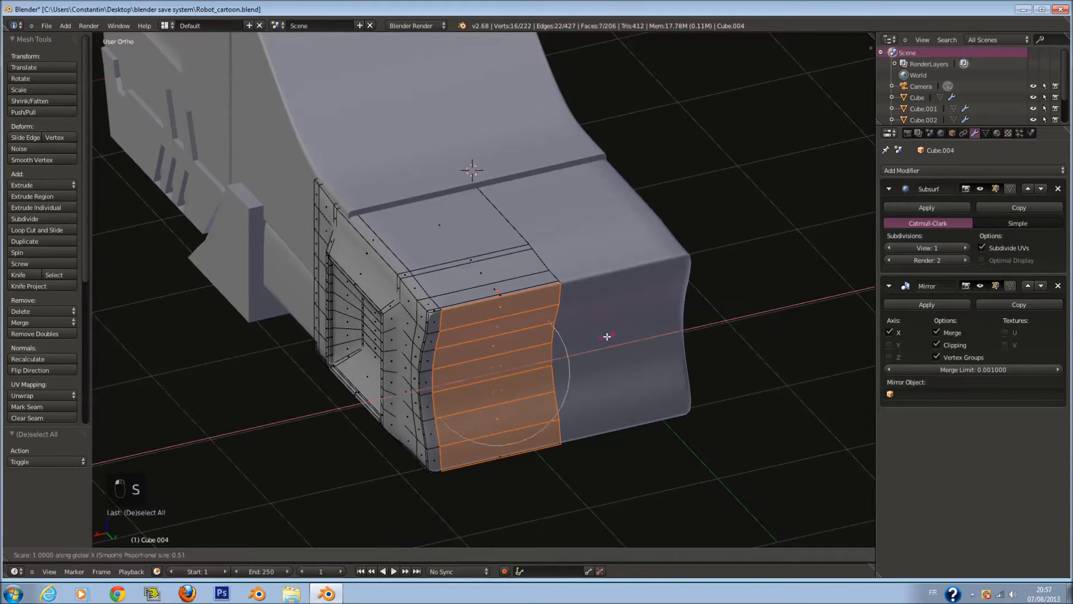
scroll(574, 350, "up", 2)
left_click(572, 347)
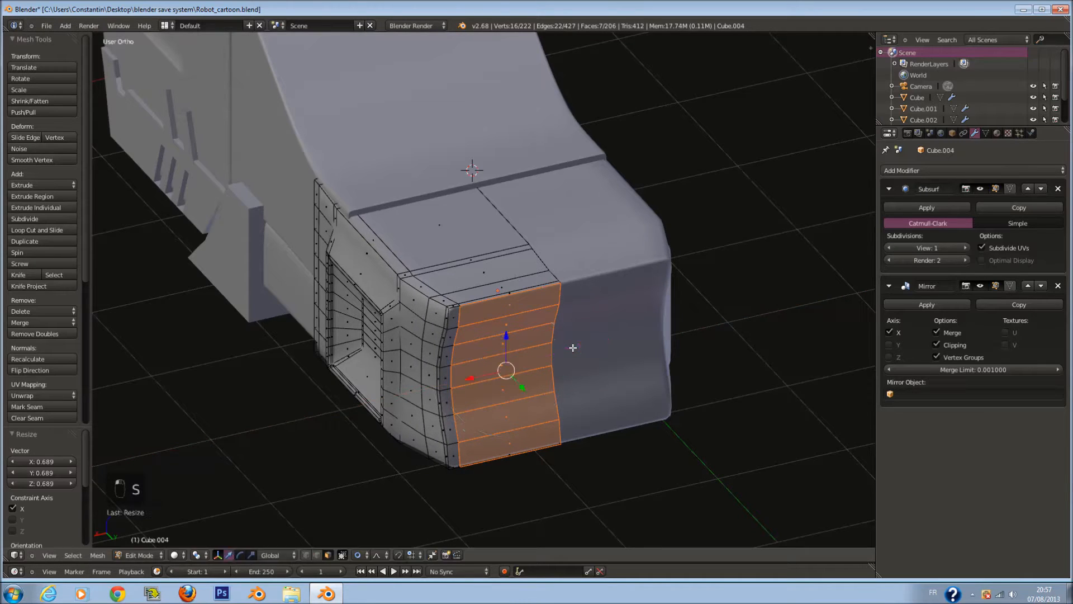
- Narrow the rear end faces further along X with smooth proportional editing to round the block's rear corners
key("s")
middle_click(596, 341)
scroll(576, 345, "down", 5)
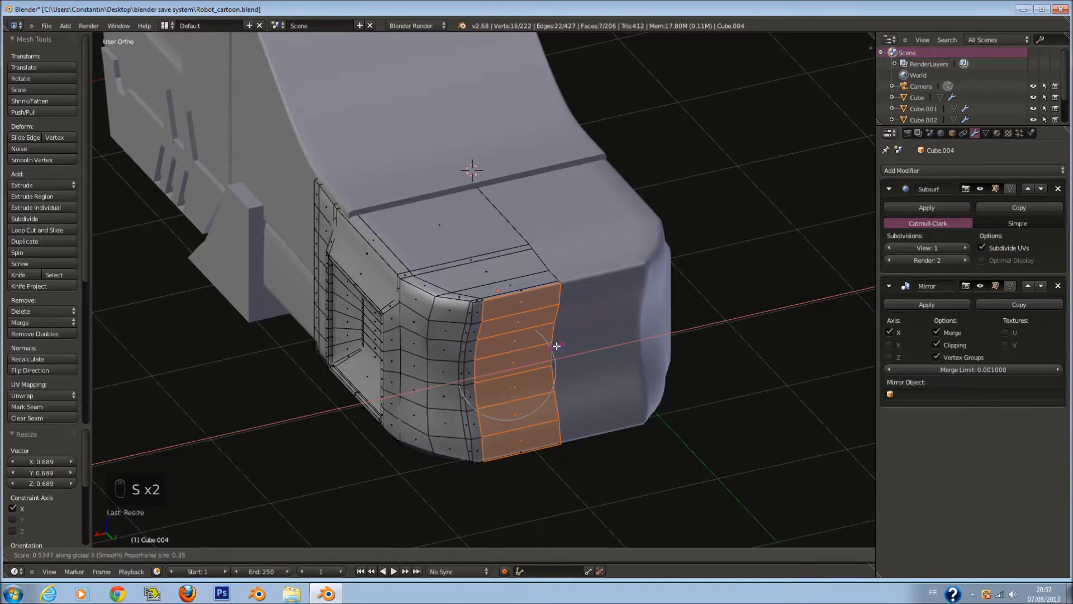
scroll(531, 356, "up", 12)
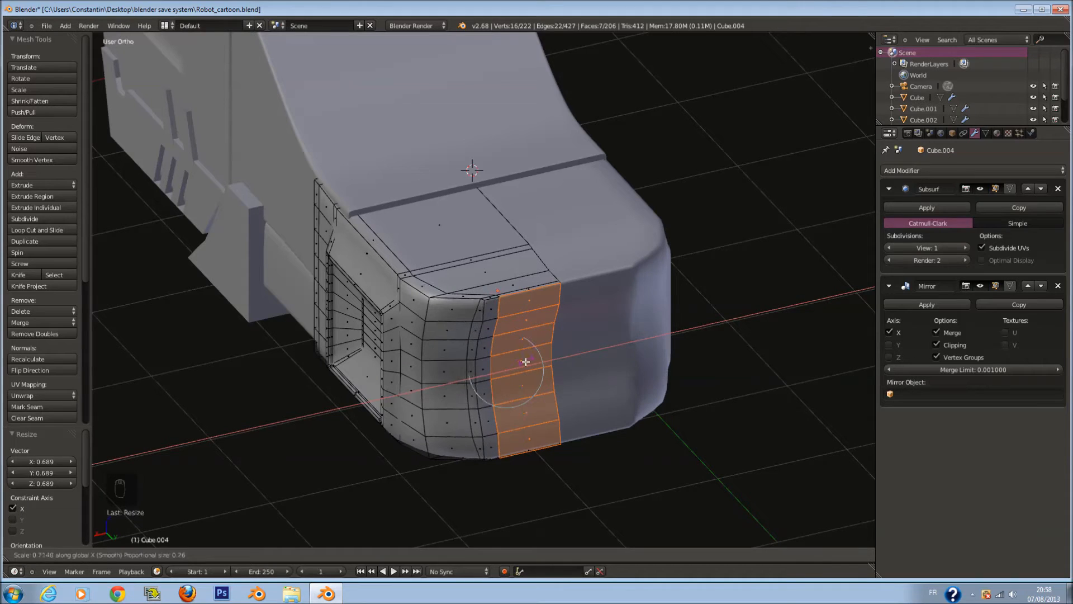
left_click(529, 370)
middle_click_drag(528, 370, 549, 335)
key("a")
key("c")
left_click_drag(568, 334, 562, 422)
mouse_move(551, 395)
middle_mouse_down()
mouse_move(597, 302)
mouse_move(573, 321)
middle_mouse_up()
key("c")
left_click(571, 374)
right_click(574, 376)
key("a")
key("c")
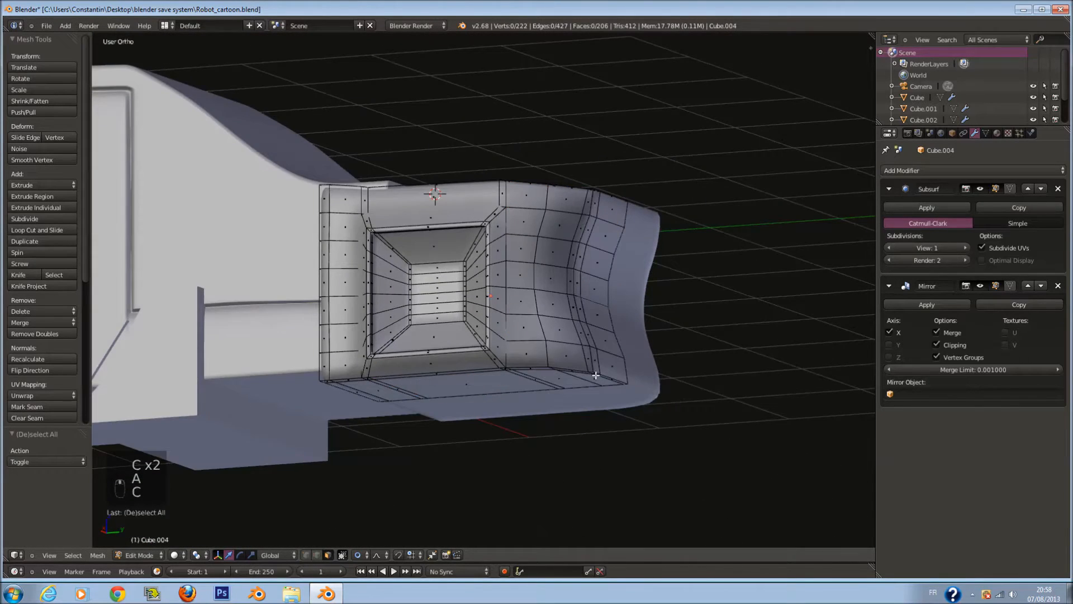
- Select the block's whole rear section in side wireframe view and narrow it along X with smooth proportional editing at size 0.47
key("KP_3")
key("z")
key("a")
key("a")
key("a")
key("c")
key("c")
mouse_move(618, 209)
left_mouse_down()
mouse_move(647, 187)
mouse_move(635, 426)
mouse_move(618, 230)
mouse_move(632, 275)
left_mouse_up()
right_click(631, 275)
key("z")
middle_click_drag(631, 275, 661, 338)
key("s")
right_click(647, 353)
key("s")
key("x")
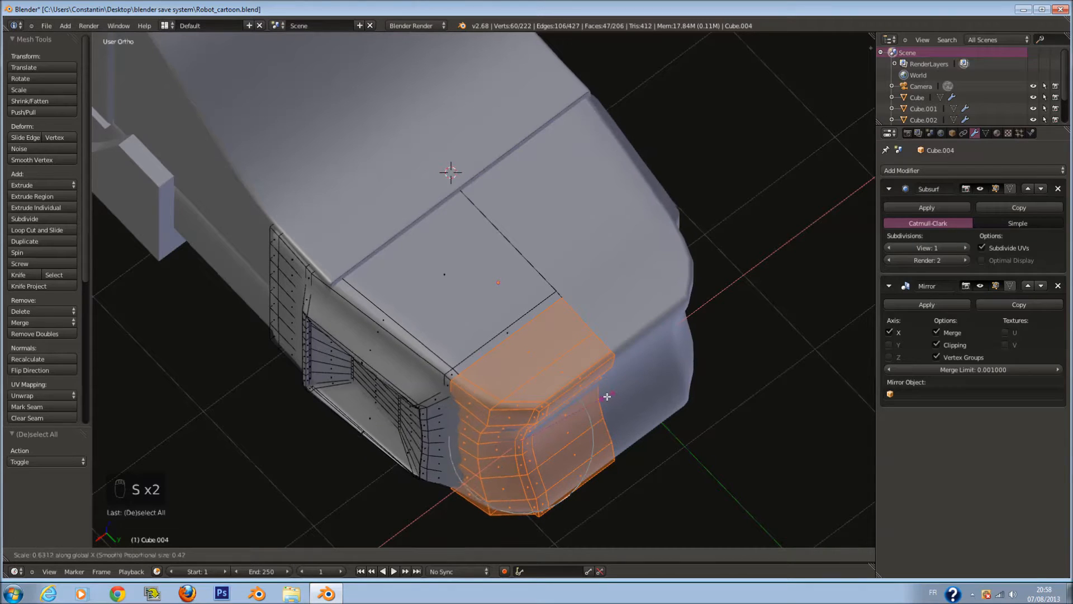
left_click(567, 391)
- Add an edge loop around the rear block through the rear part of its side recess, and save the file
middle_click_drag(417, 385, 473, 356)
key("a")
key("ctrl+r")
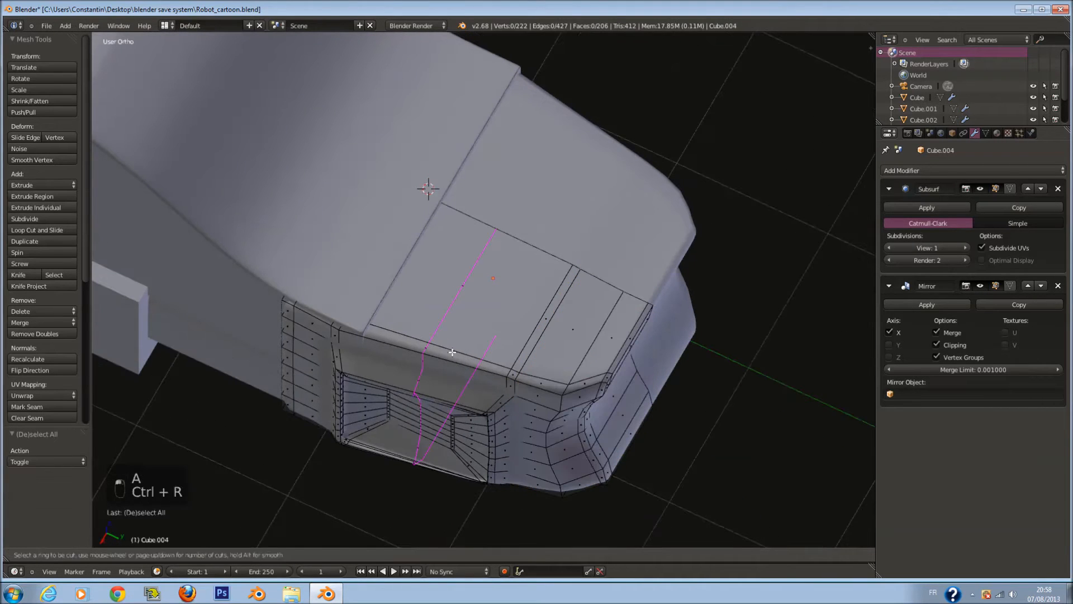
left_click(452, 352)
right_click(452, 352)
left_click_drag(411, 432, 494, 438)
scroll(494, 438, "down", 2)
middle_click_drag(493, 438, 505, 303)
key("Tab")
key("ctrl+s")
key("Tab")
key("a")
key("a")
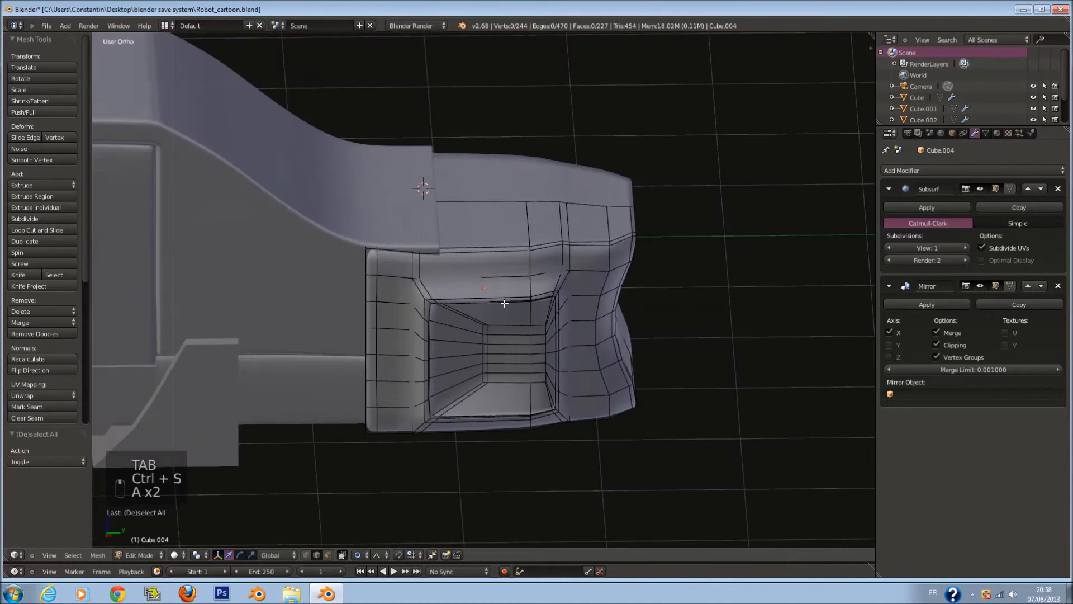
- Add a second edge loop through the middle of the side recess and scale it up along Z with proportional editing disabled
key("ctrl+r")
double_click(501, 296)
key("s")
key("z")
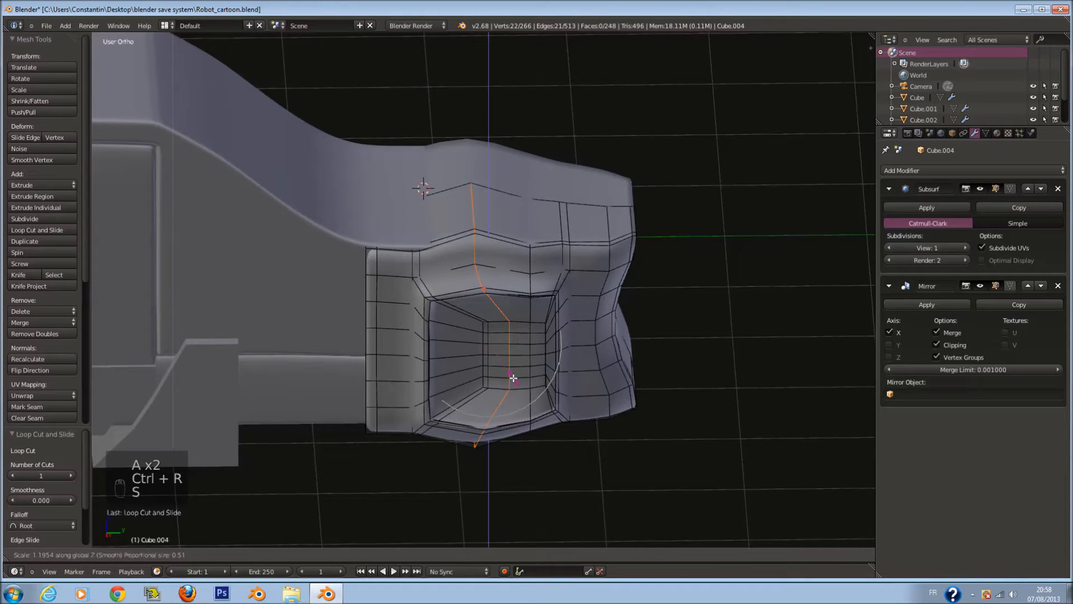
left_click(511, 377)
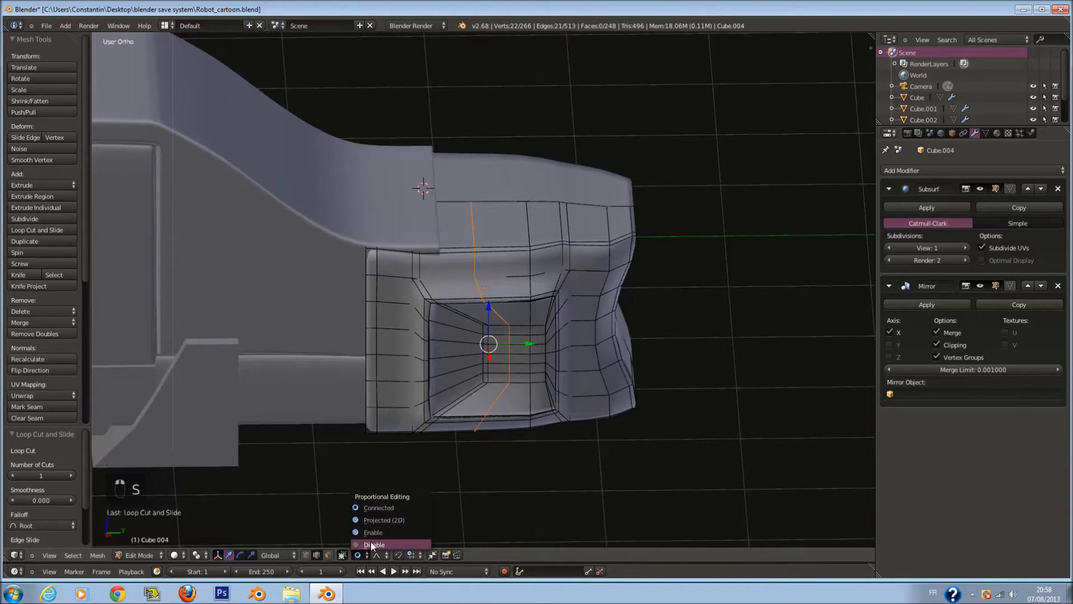
left_click(362, 556)
key("s")
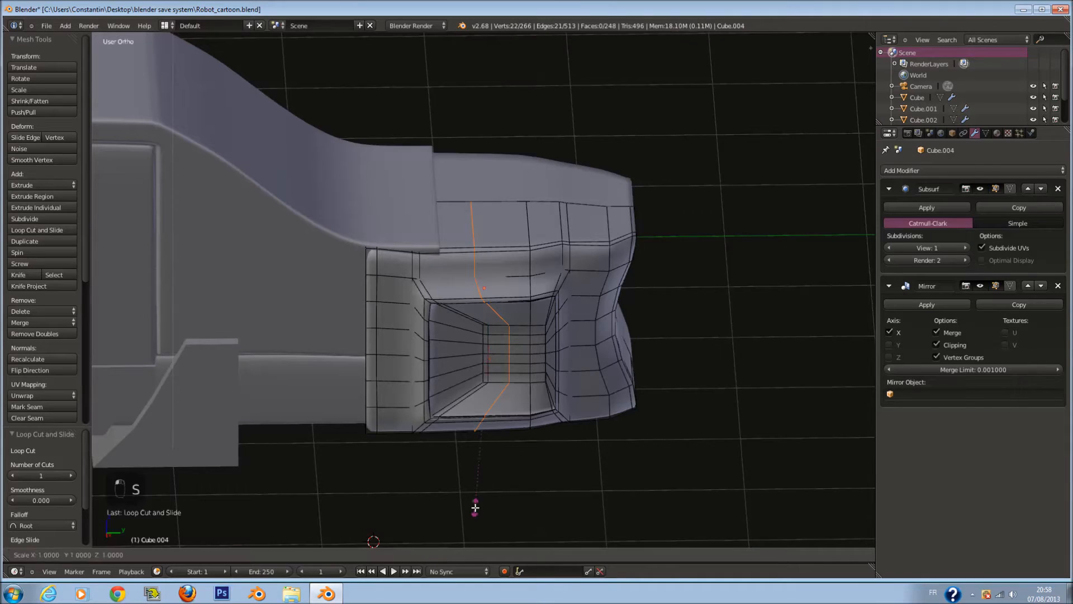
key("z")
left_click(481, 433)
- Move the scaled edge loop down along Z in side wireframe view, leave mesh editing, and save the file
key("KP_3")
key("z")
left_click_drag(485, 265, 486, 288)
key("z")
key("Tab")
key("ctrl+s")
mouse_move(518, 327)
middle_mouse_down()
mouse_move(428, 324)
mouse_move(547, 318)
mouse_move(583, 333)
mouse_move(491, 344)
mouse_move(470, 331)
mouse_move(650, 295)
mouse_move(503, 300)
middle_mouse_up()
key("a")
key("ctrl+s")
key("ctrl+s")
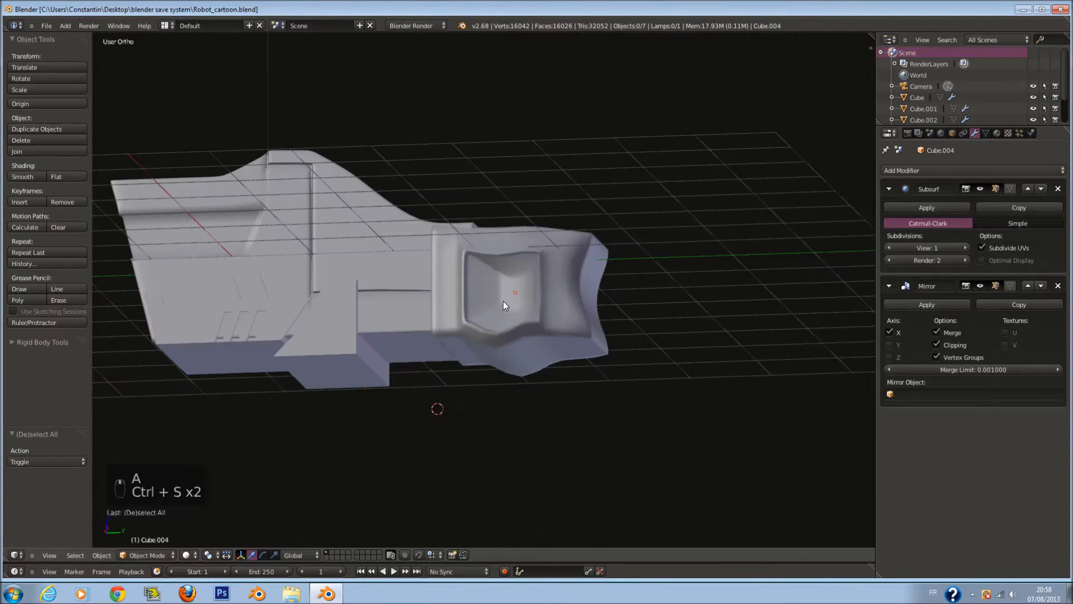
- Show the whole robot in right-side wireframe view with nothing selected, and save the file
key("KP_3")
key("a")
key("ctrl+s")
left_click(581, 313)
key("z")
middle_click_drag(570, 296, 582, 339, "shift")
key("a")
key("a")
key("a")
key("a")
key("ctrl+s")
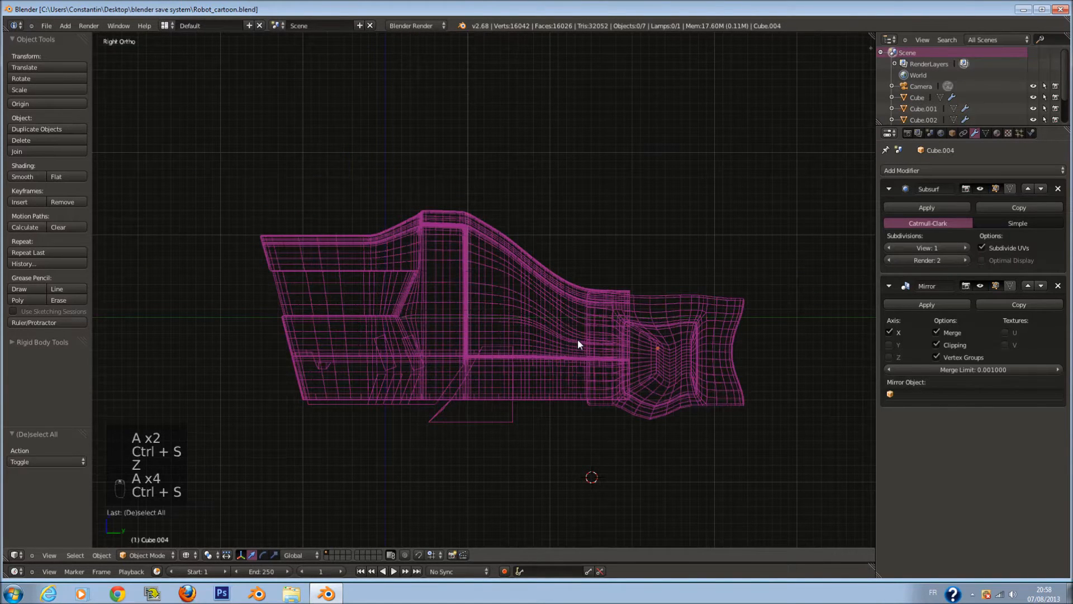
key("shift+a")
mouse_move(575, 337)
left_click(607, 348)
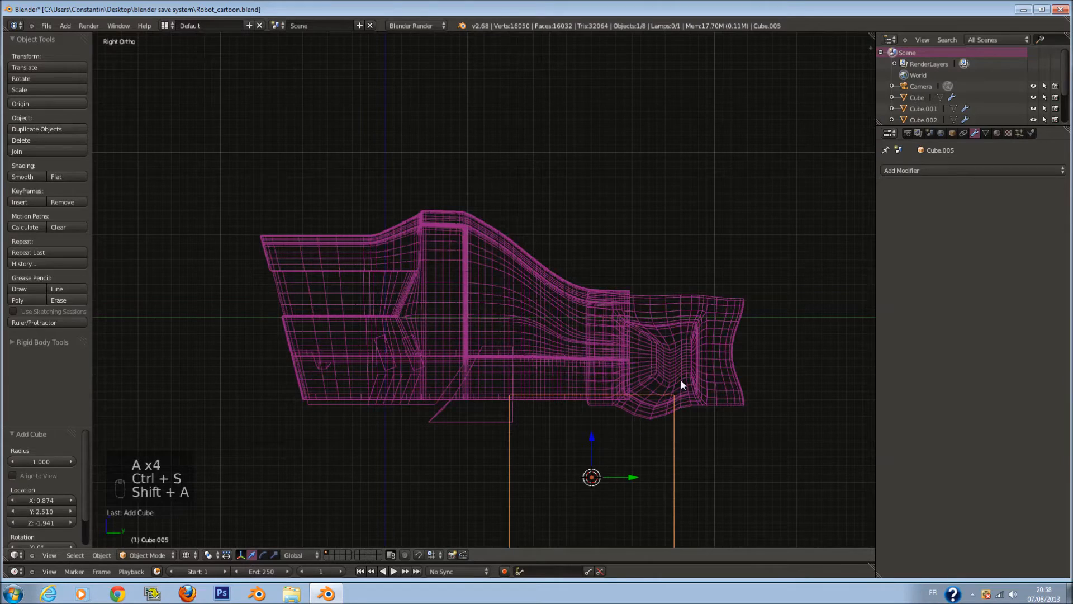
key("x")
left_click(595, 380)
- Reset the 3D cursor to the scene origin and add a cube there with a Mirror modifier
key("shift+c")
key("a")
scroll(567, 360, "up", 3)
key("a")
key("shift+a")
mouse_move(503, 334)
left_click(539, 354)
left_click(961, 169)
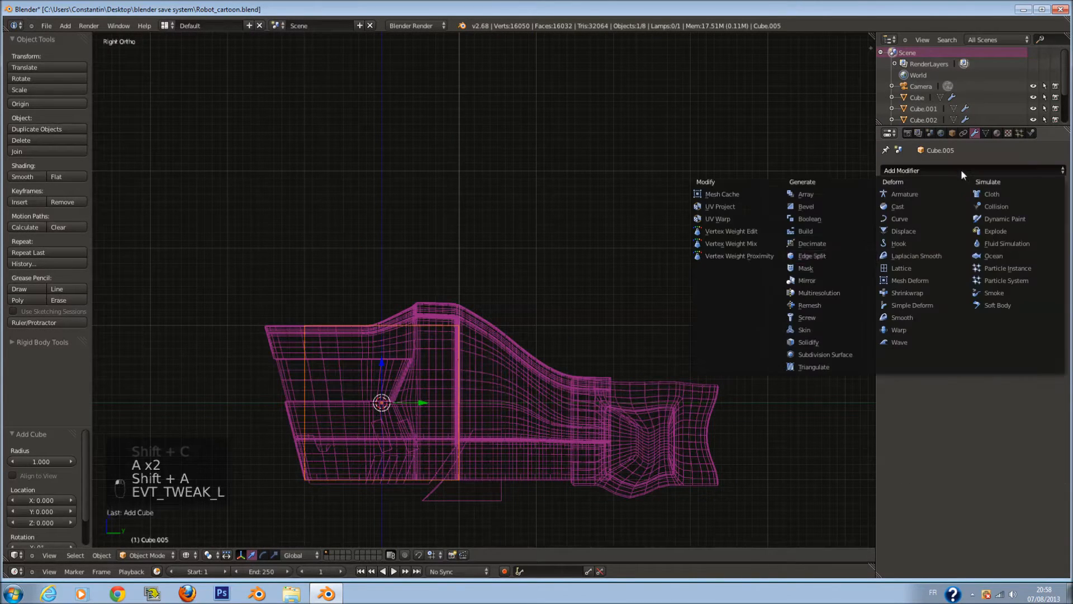
left_click(834, 279)
- Move the new cube to the lower end of the body's rear slope and scale it to 0.296
key("g")
left_click(656, 330)
key("s")
left_click(588, 351)
- Move the cube 0.272 along Y in top view and remove its Mirror modifier
key("z")
key("KP_7")
key("KP_Decimal")
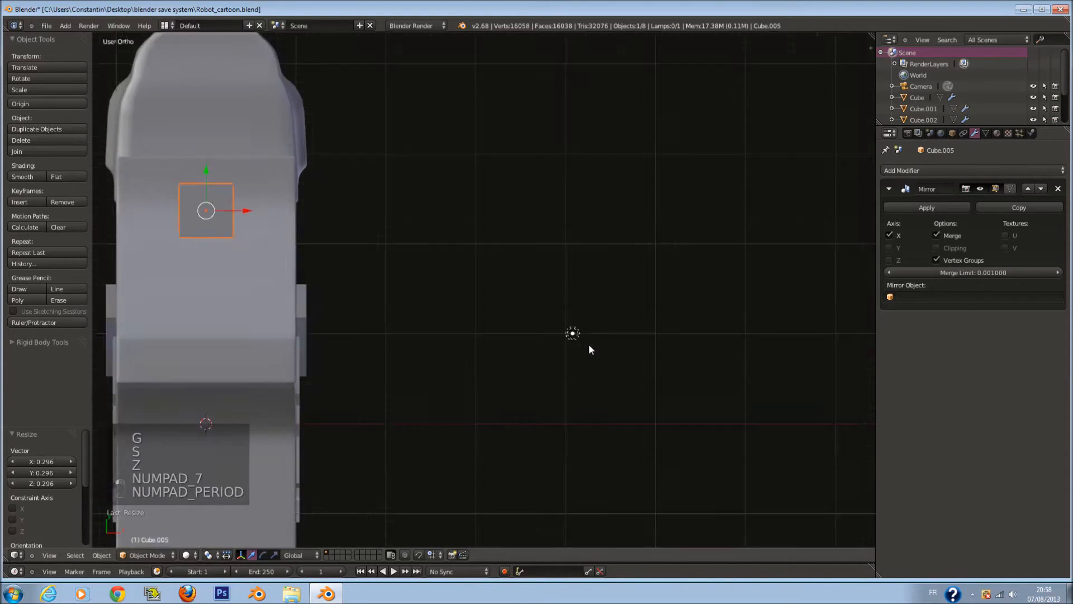
scroll(590, 344, "down", 5)
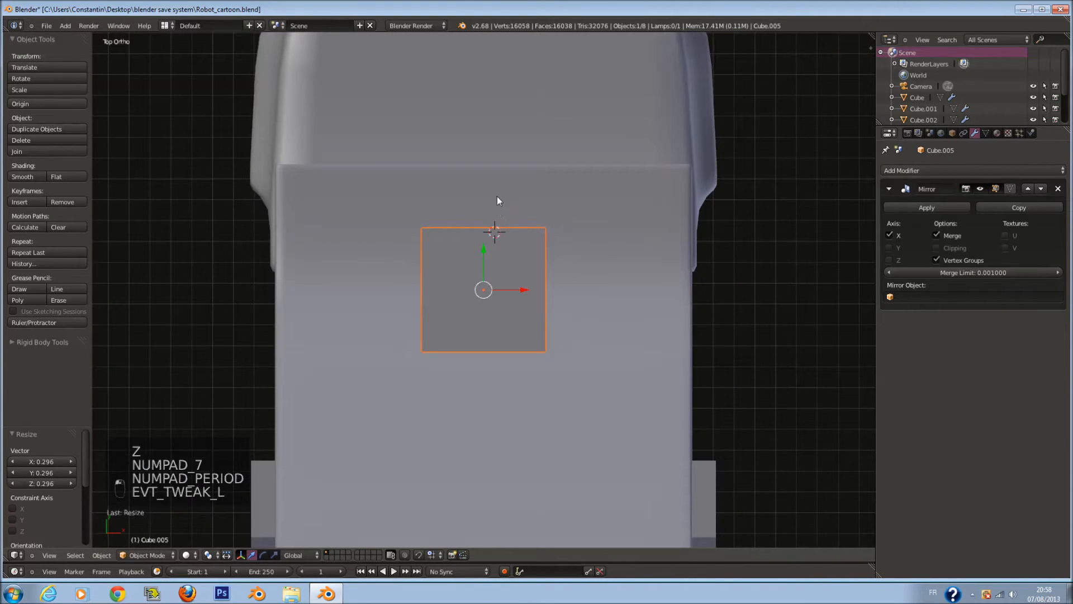
left_click_drag(484, 257, 488, 207)
scroll(488, 207, "down", 2)
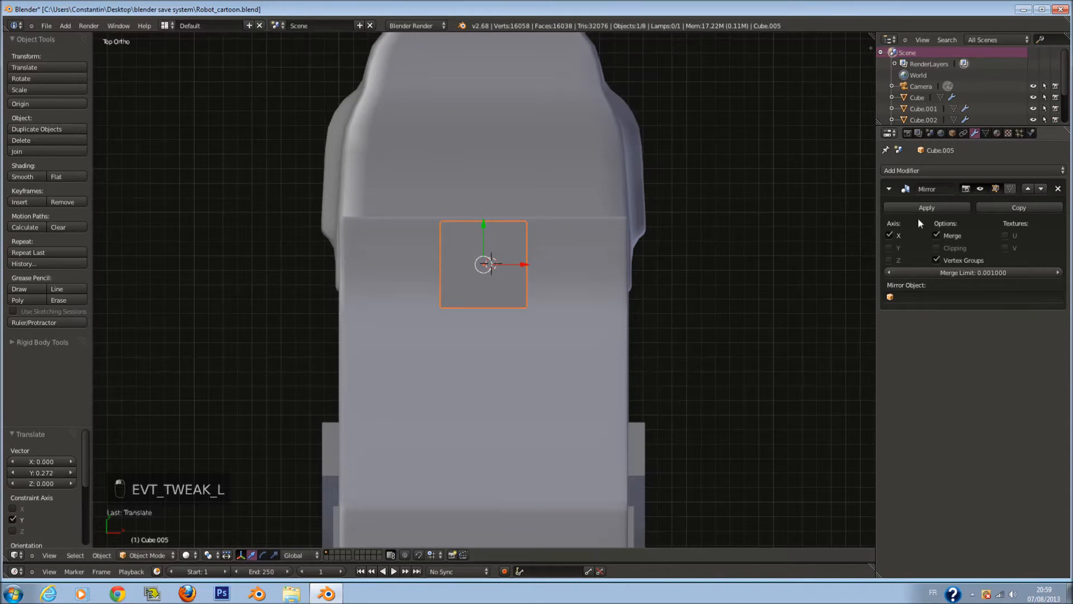
left_click(1059, 190)
- Stretch the cube along Y, shift it -0.521 along Y into the rear slope, and save the file
middle_click_drag(659, 279, 575, 313)
key("s")
key("s")
key("y")
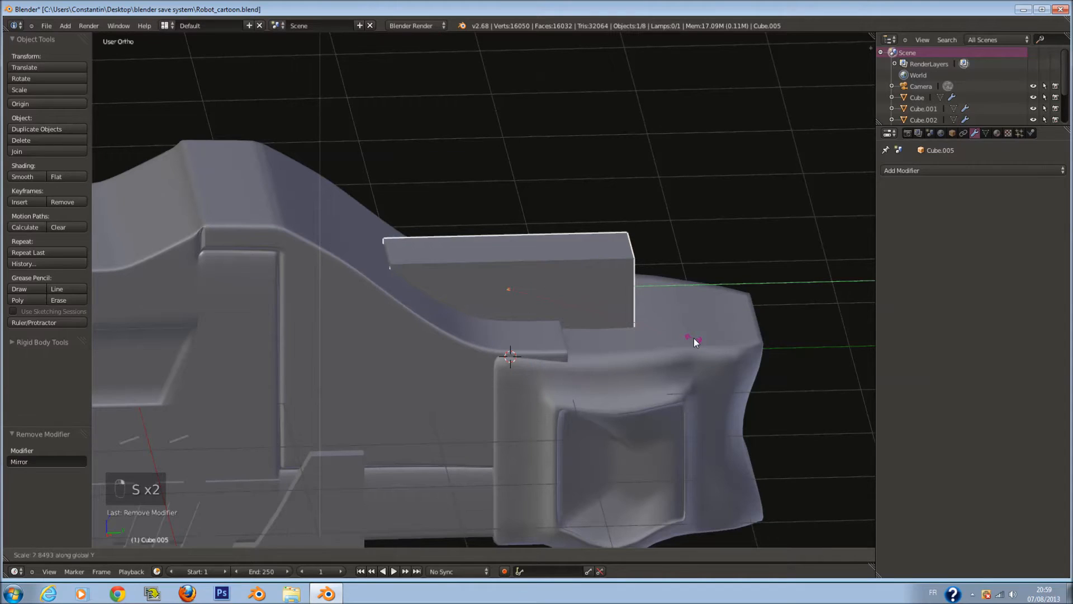
left_click(694, 338)
left_click_drag(547, 289, 508, 290)
left_click(475, 290)
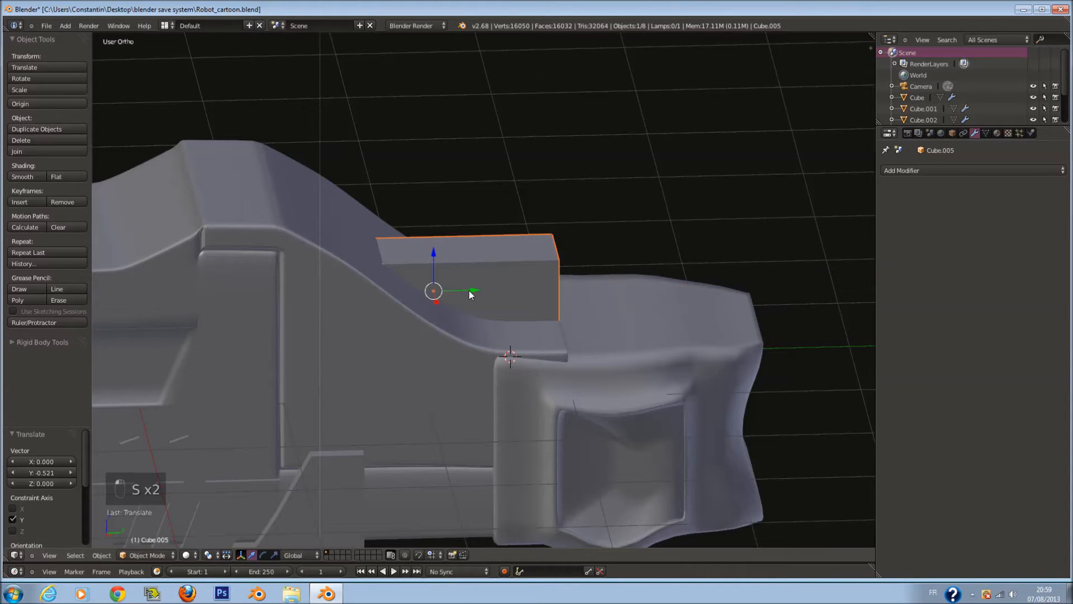
key("ctrl+s")
left_click(564, 327)
- Duplicate the deck block, scale the copy to 0.541 along Y, and move it 0.941 along Y and -0.099 along Z
key("KP_3")
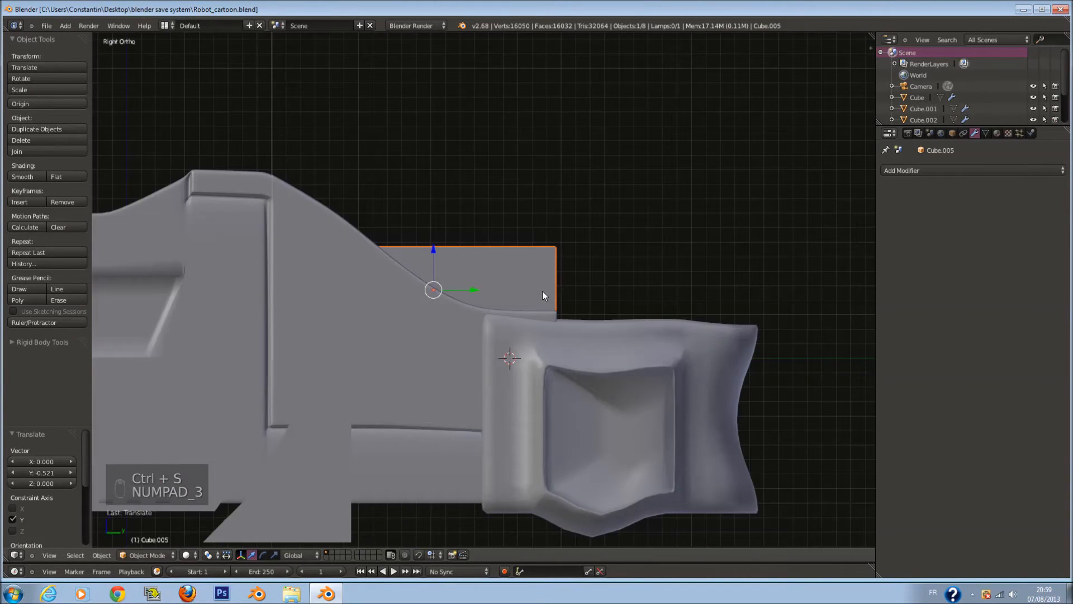
key("z")
scroll(575, 273, "up", 2)
key("shift+d")
right_click(617, 282)
key("s")
key("s")
left_click(490, 296)
key("g")
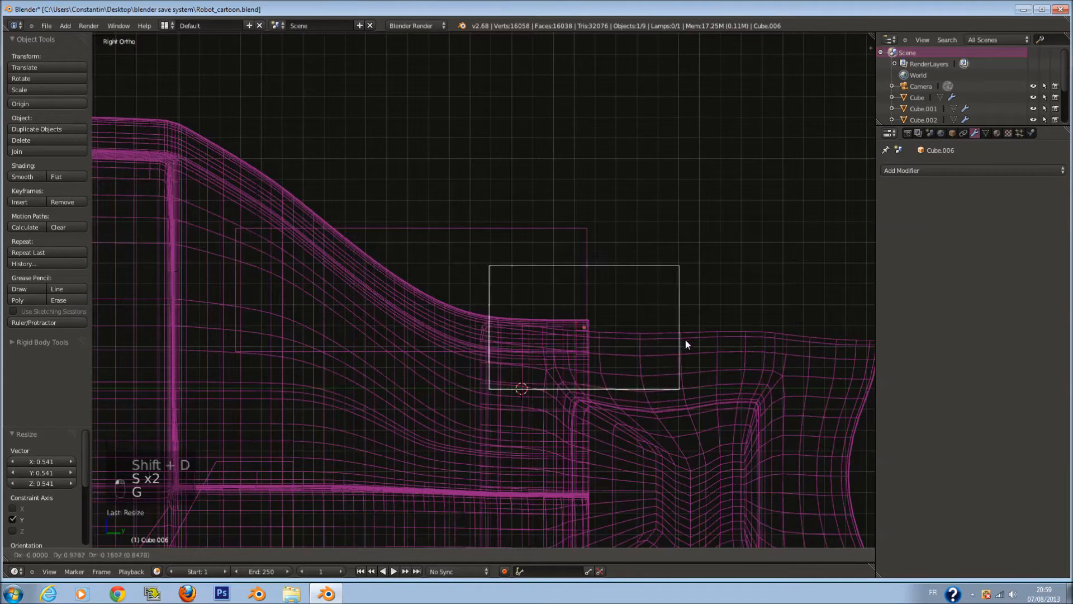
left_click(705, 324)
- Narrow the duplicated block along X to a bit under half its width
key("z")
middle_click_drag(706, 324, 642, 363)
key("s")
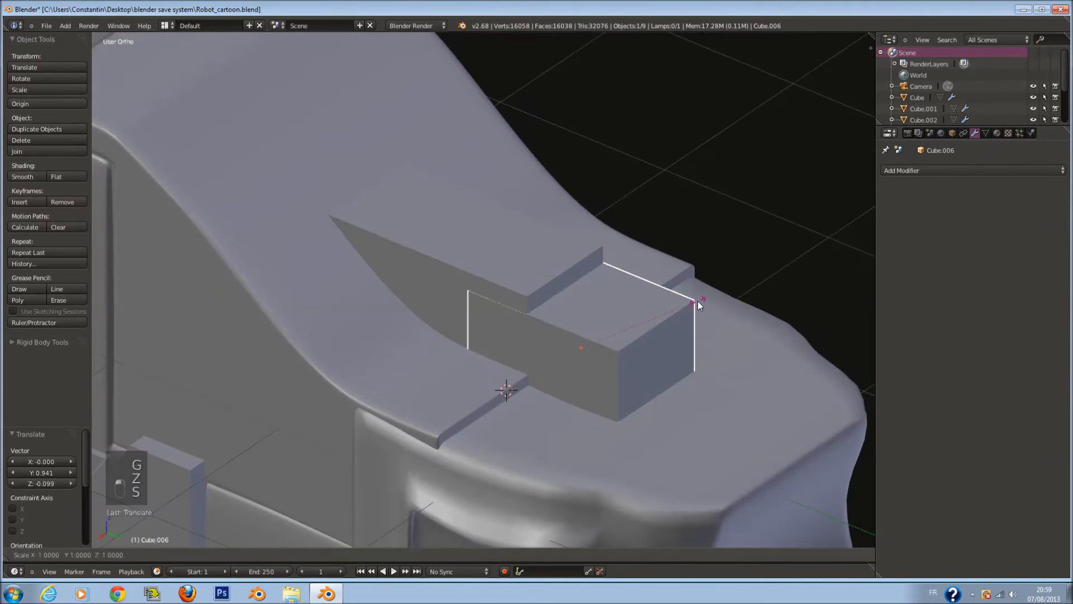
key("x")
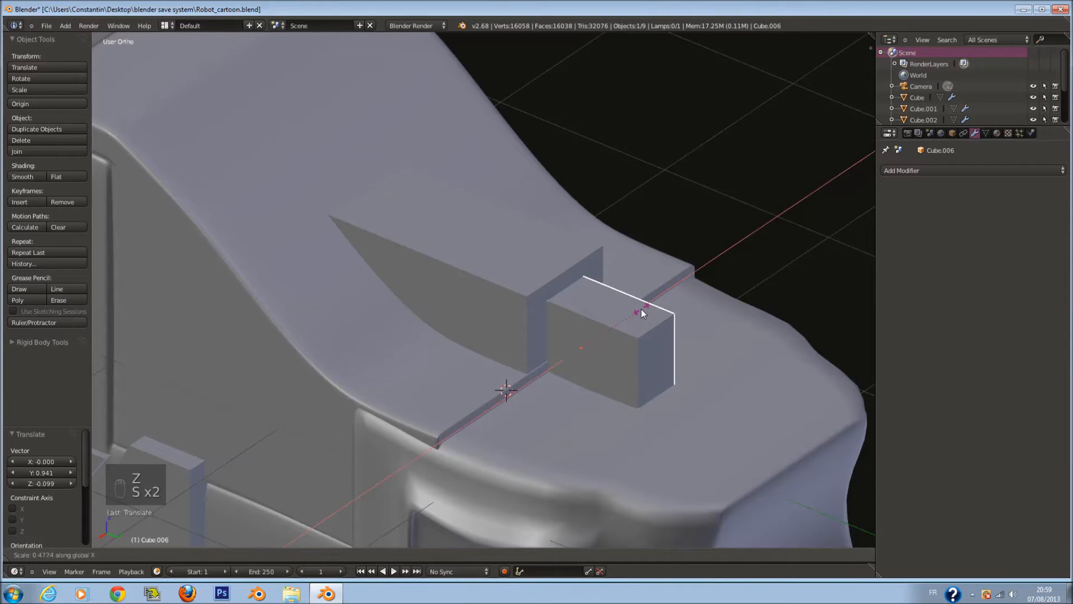
left_click(636, 312)
- Duplicate the narrow block, scale the copy to 0.632 along Z, and move it about 0.8 along Y toward the rear
key("shift+d")
right_click(678, 366)
key("s")
key("z")
left_click(649, 374)
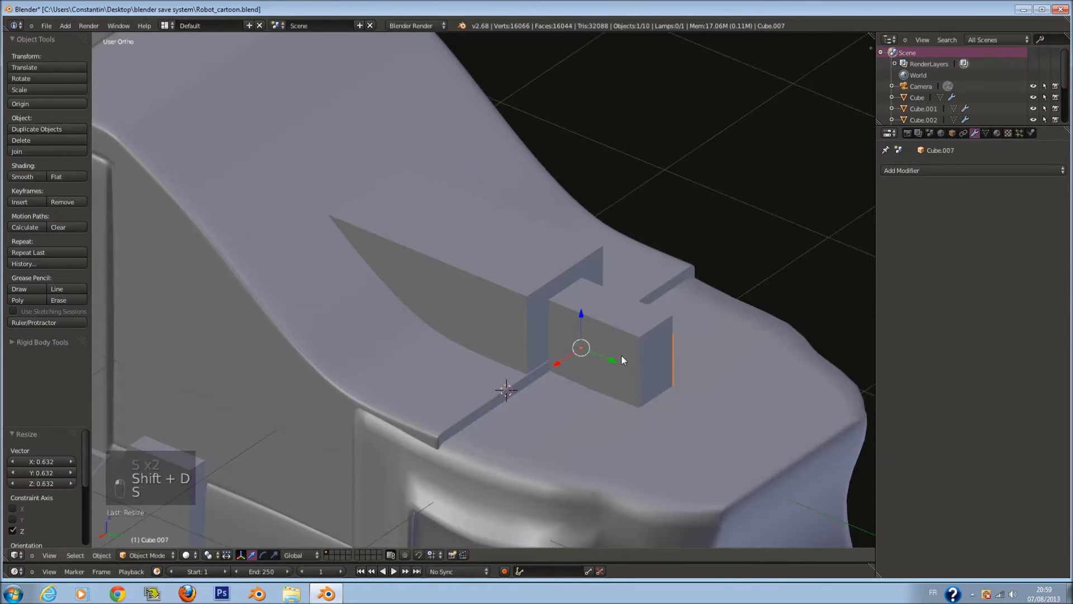
key("shift+d")
key("y")
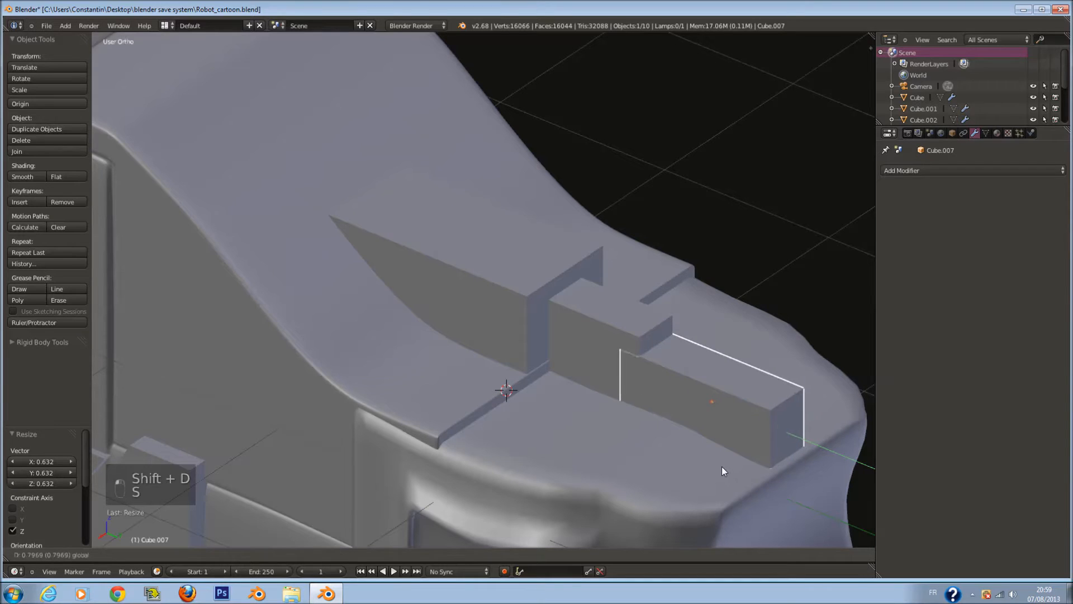
left_click(722, 467)
- Narrow the rearmost bar along X and save the file
middle_click_drag(737, 425, 688, 369)
key("s")
key("x")
left_click(702, 366)
key("ctrl+s")
left_click(710, 365)
- Add a Mirror modifier to the rear bar, duplicate its mesh to one side for matching outer bars, and apply the modifier
left_click(973, 171)
left_click(836, 279)
key("Tab")
key("shift+d")
left_click(680, 432)
key("Tab")
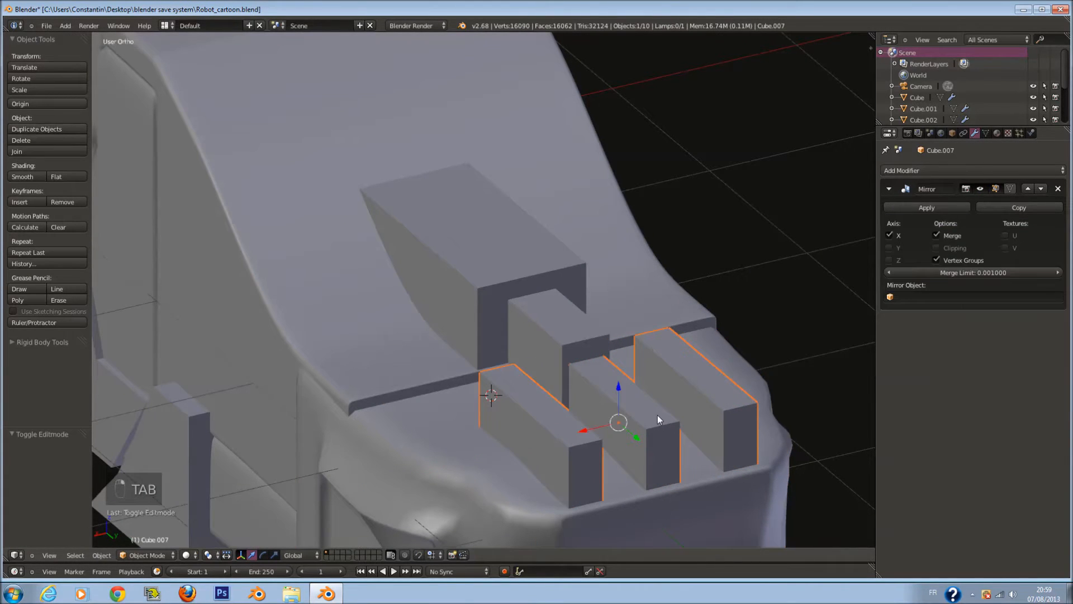
left_click(934, 207)
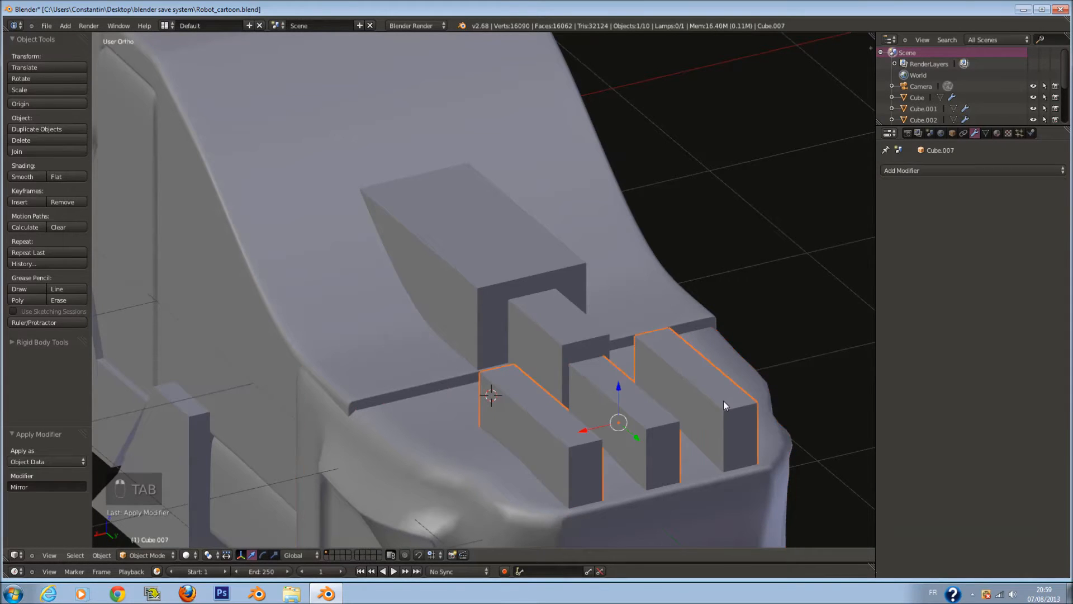
- Delete the overlapping duplicate of the middle bar's linked geometry, leave mesh editing, and save the file
key("Tab")
key("l")
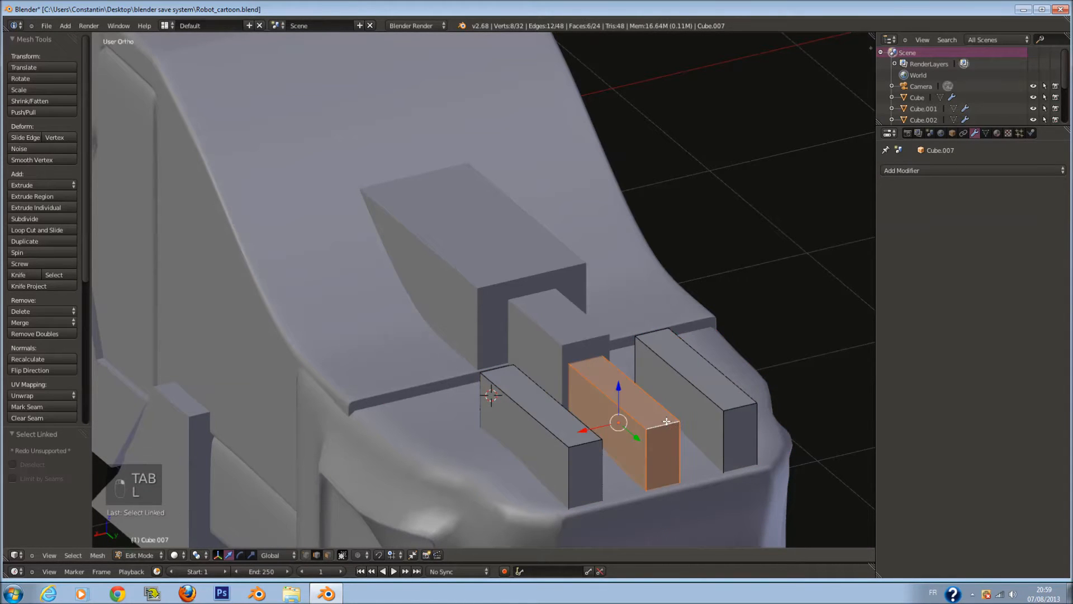
key("x")
left_click(666, 421)
key("Tab")
key("Tab")
key("Tab")
middle_click_drag(666, 421, 623, 322)
key("ctrl+s")
- Shorten the large front deck block along Y in side wireframe view and move it 0.102 along Y
scroll(569, 271, "up", 2)
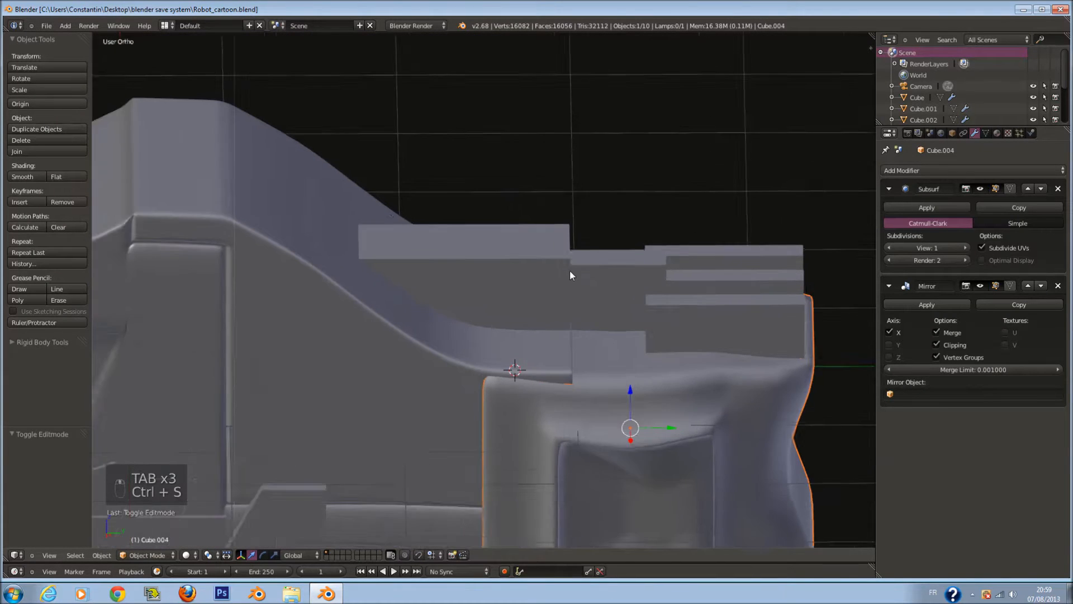
right_click(563, 280)
key("KP_3")
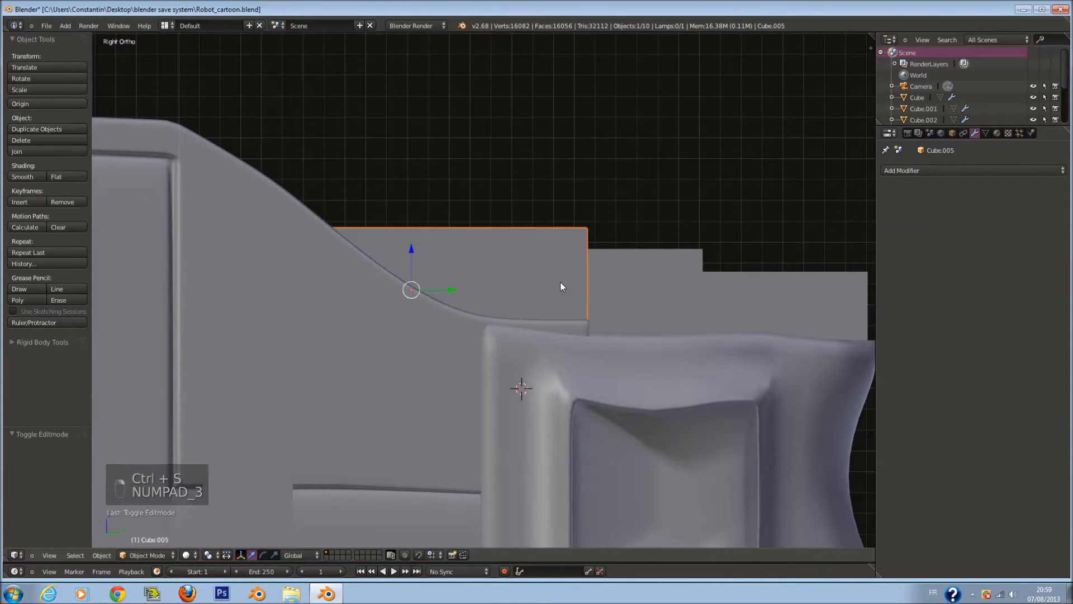
key("z")
key("s")
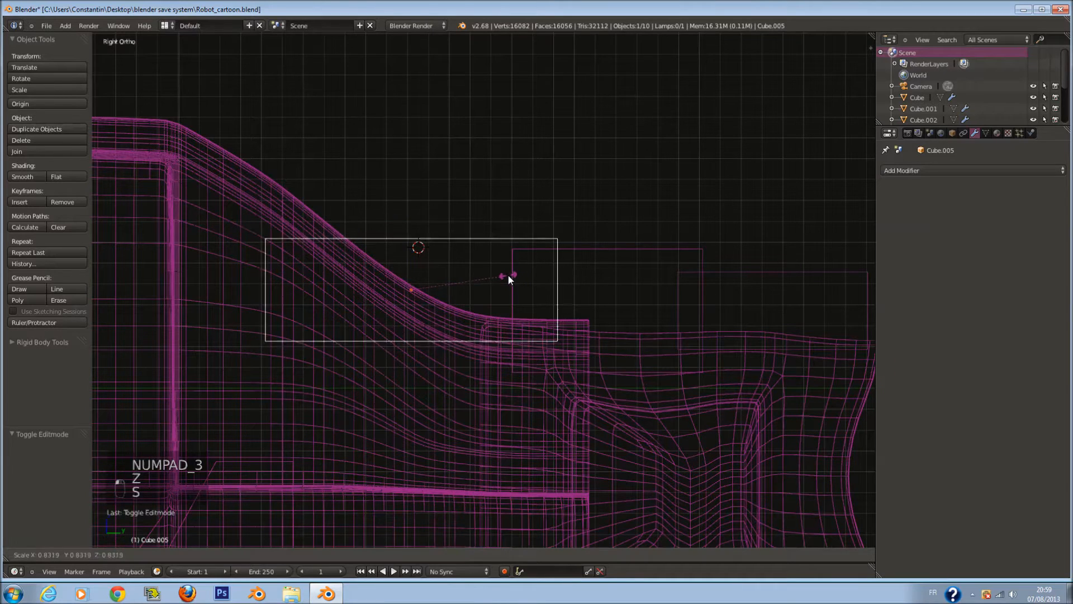
right_click(512, 278)
key("s")
key("x")
key("y")
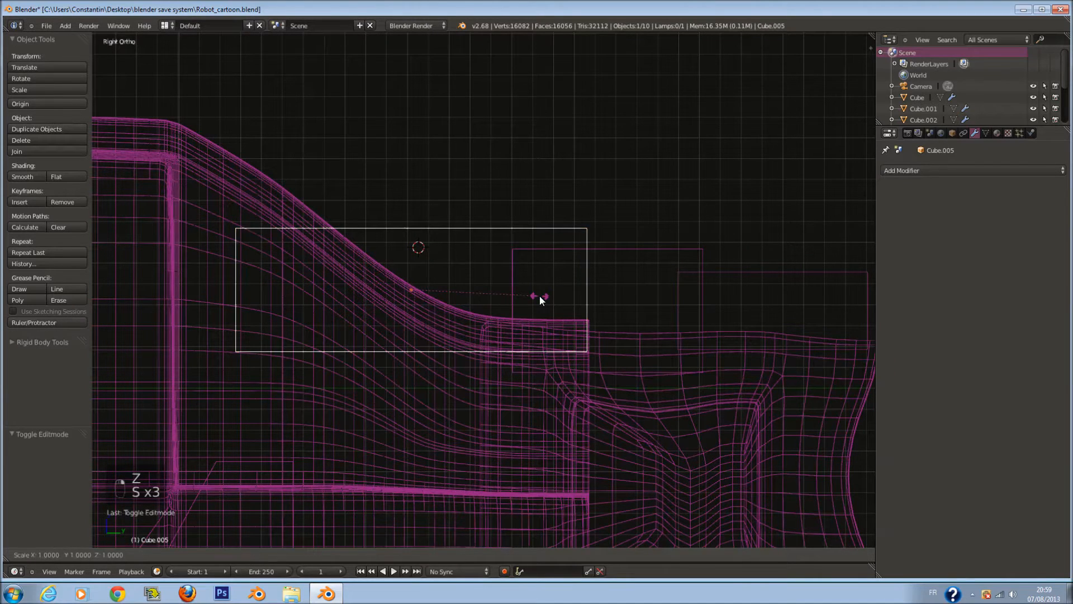
left_click(449, 286)
left_click_drag(455, 292, 474, 300)
- Duplicate the large deck block, raise the copy along Z above it, and scale the copy to 0.741
key("z")
middle_click_drag(460, 257, 501, 274)
key("shift+d")
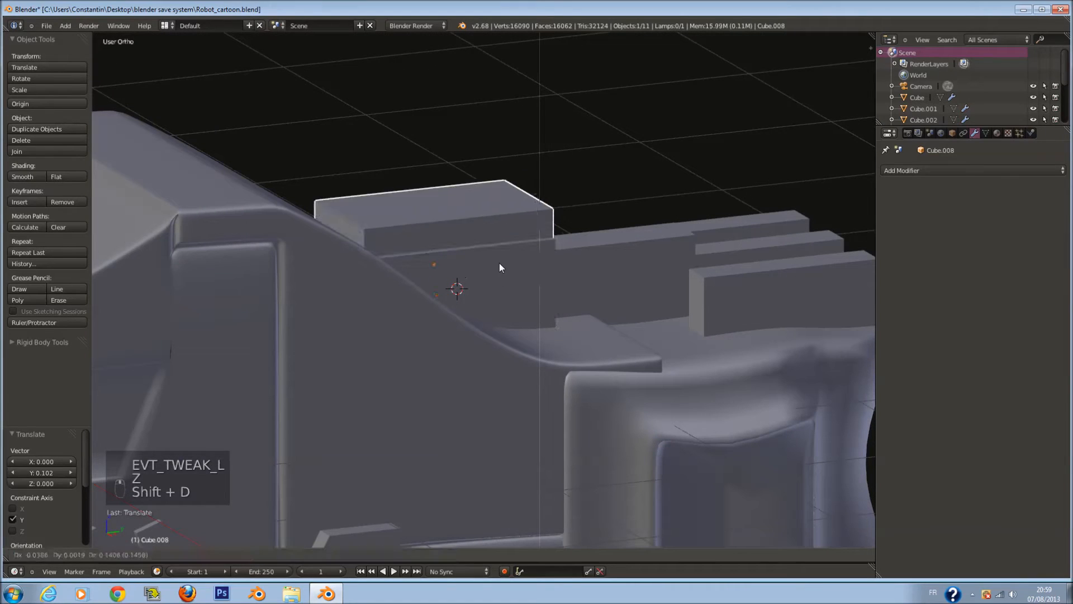
right_click(502, 273)
left_click_drag(437, 255, 434, 196)
key("s")
left_click(514, 279)
- Scale the raised block to 0.476 along X
middle_click_drag(513, 279, 560, 318)
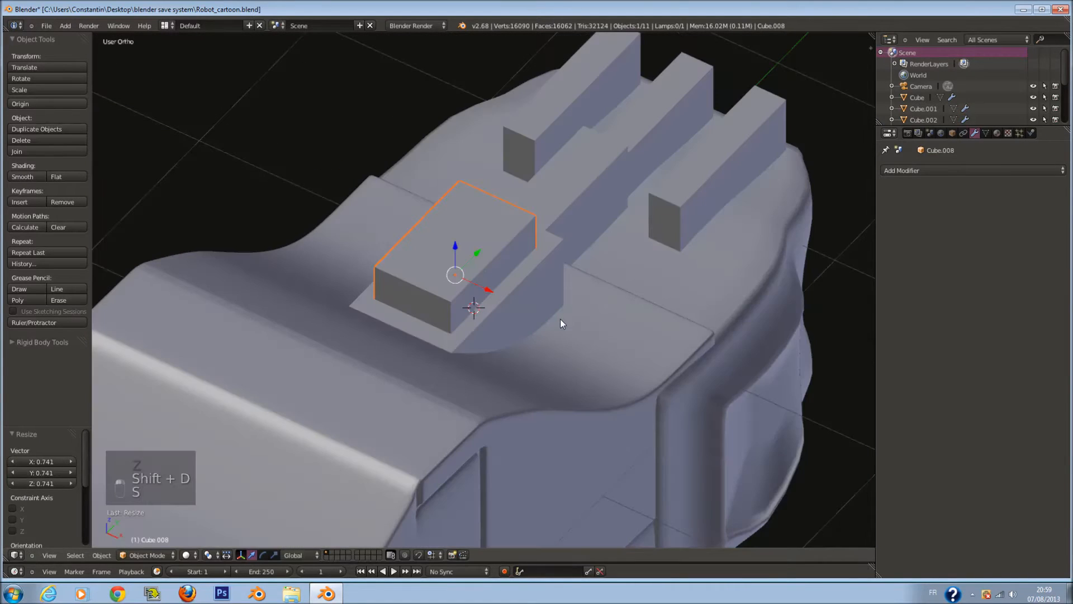
key("s")
key("x")
left_click(508, 290)
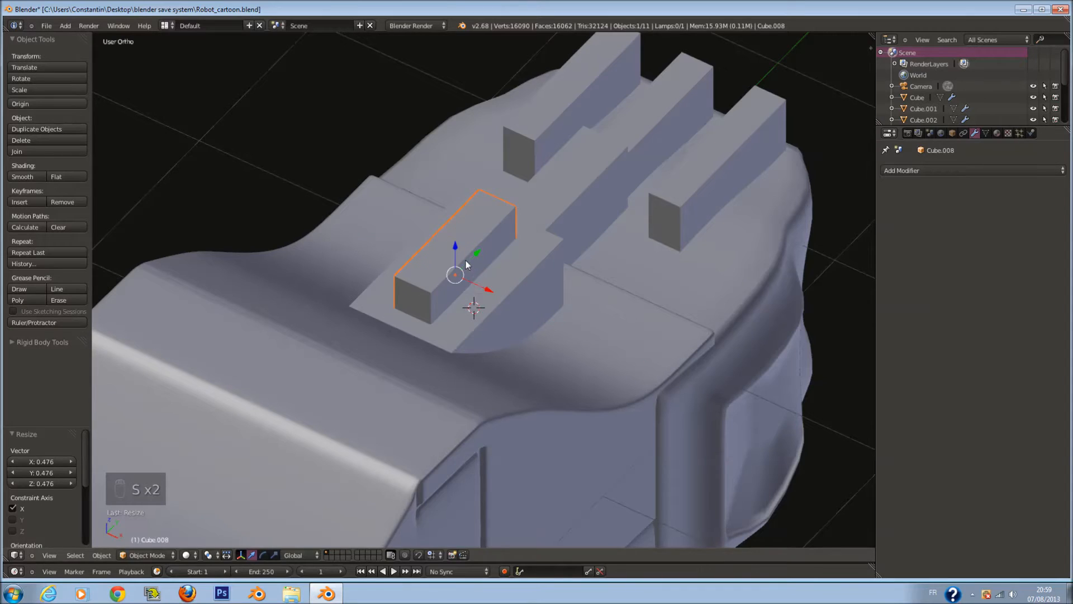
- Extrude the top face of the small raised block upward and narrow it along X to form sloped sides
key("Tab")
scroll(459, 267, "up", 2)
key("a")
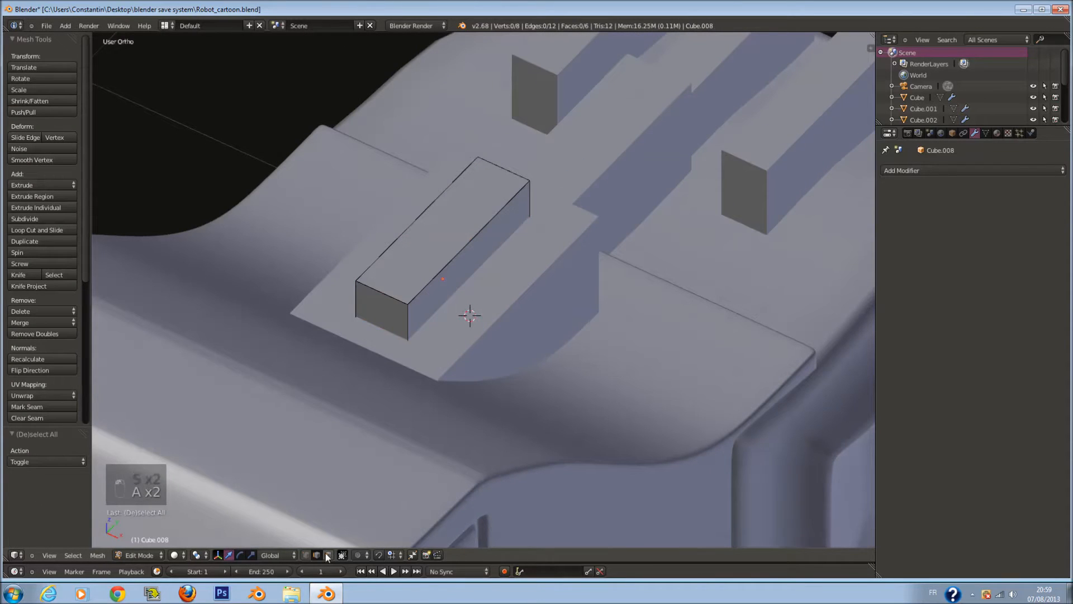
right_click(441, 238)
key("e")
left_click(522, 271)
key("s")
key("y")
right_click(486, 262)
key("s")
key("x")
left_click(466, 259)
middle_click_drag(509, 282, 470, 270)
- Cut eight evenly spaced edge loops across the length of the raised block
key("a")
key("ctrl+r")
scroll(432, 165, "up", 2)
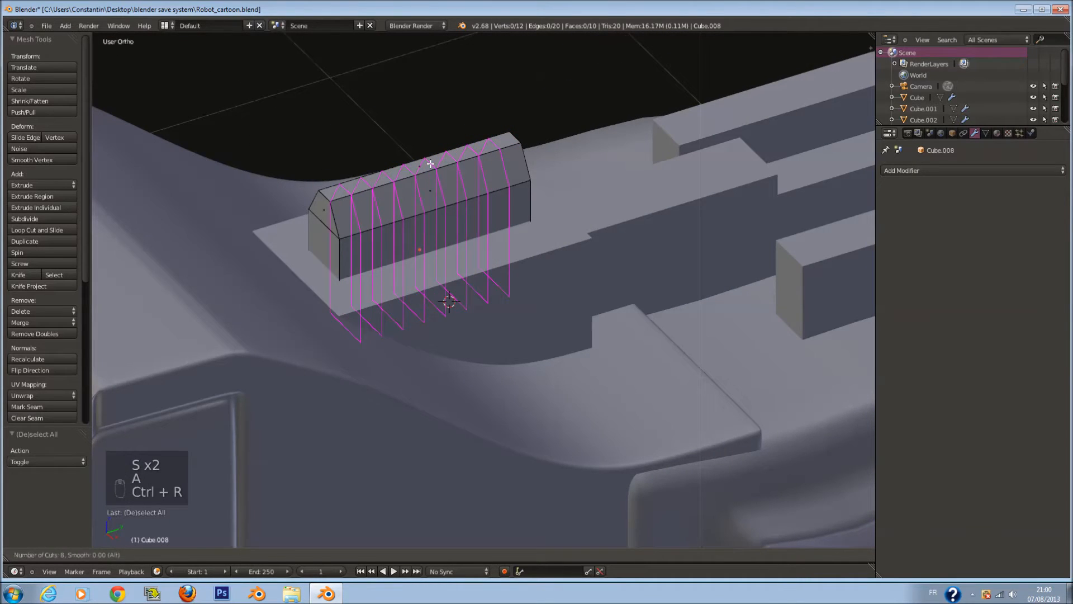
left_click(430, 163)
key("a")
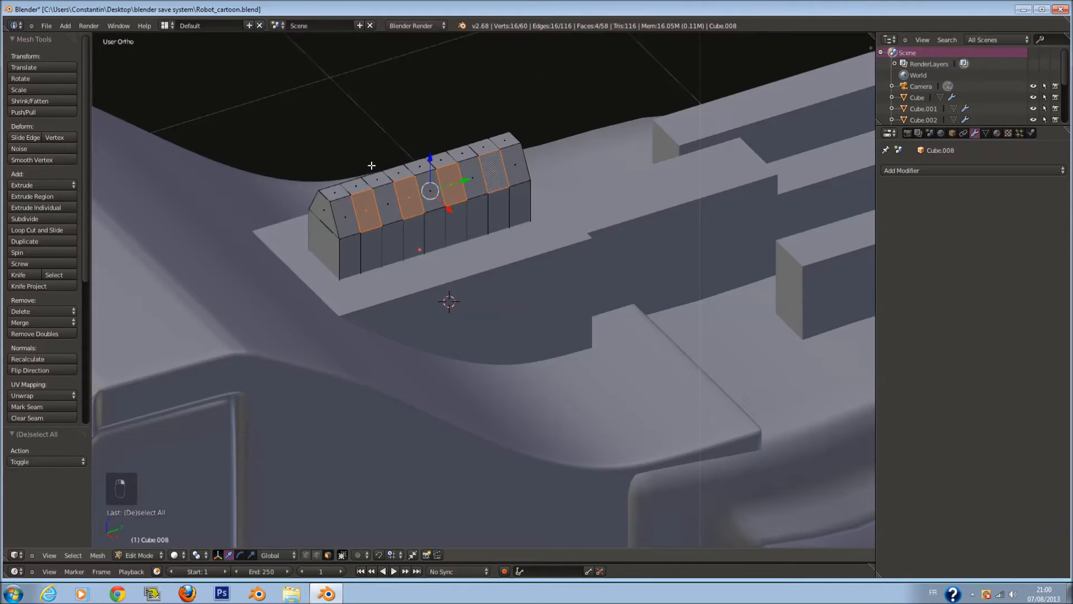
- Try to widen alternate sloped faces on both sides of the raised block along X
middle_click_drag(372, 165, 529, 198)
middle_click_drag(546, 272, 576, 266)
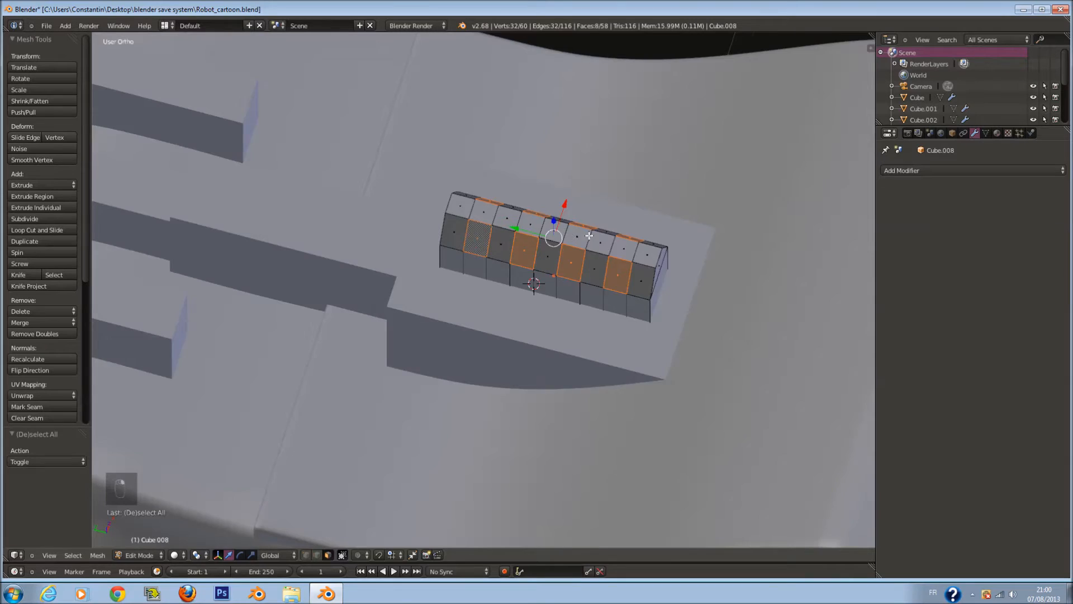
middle_click_drag(589, 235, 582, 246)
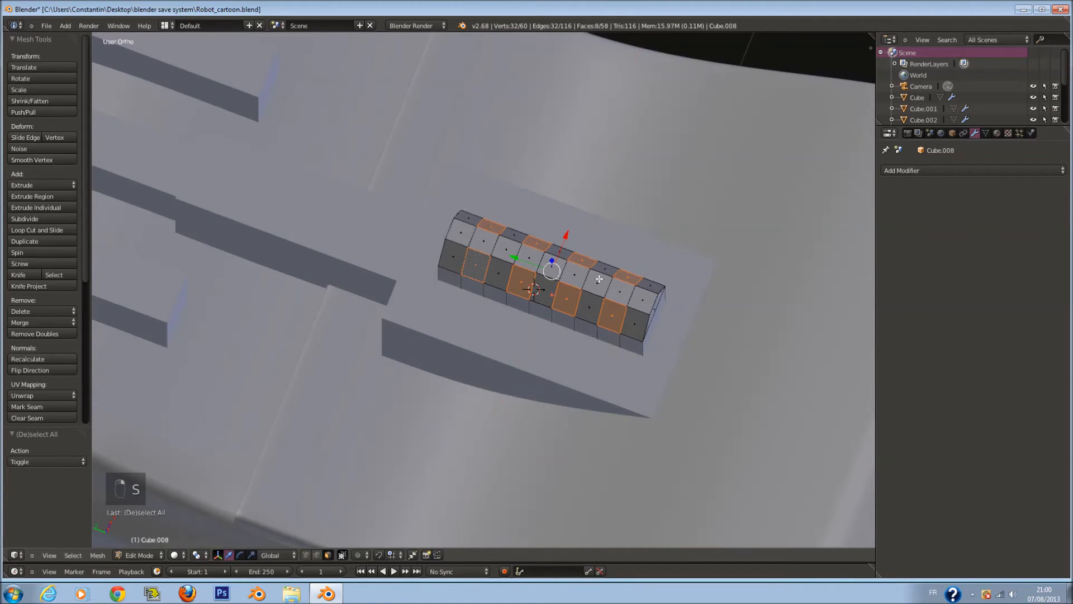
key("s")
key("x")
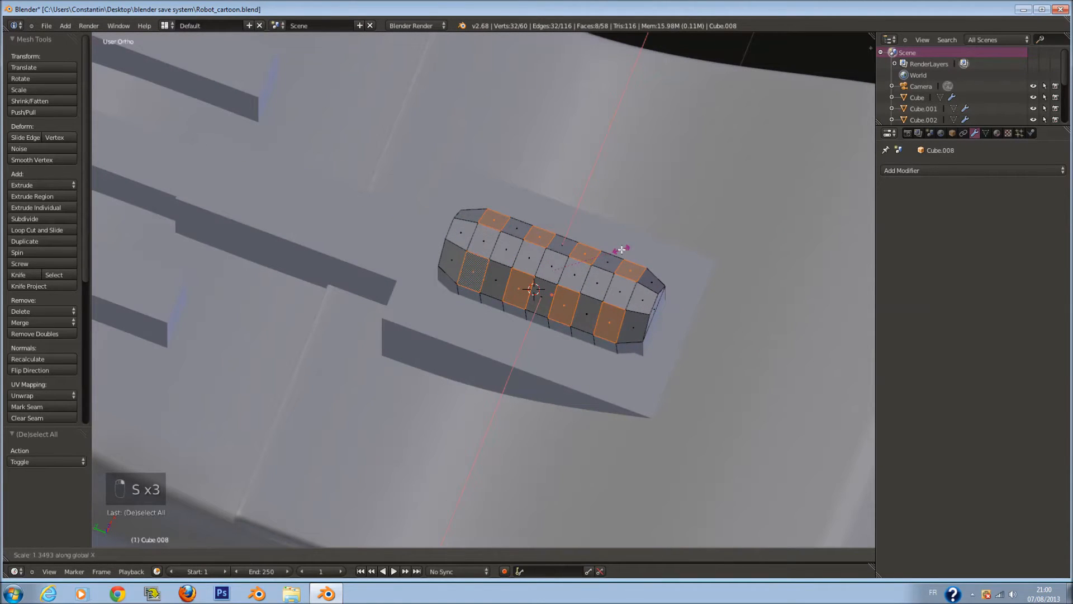
left_click(621, 249)
key("a")
- Add an edge loop around the raised block and slide it close below the sloped faces
key("ctrl+r")
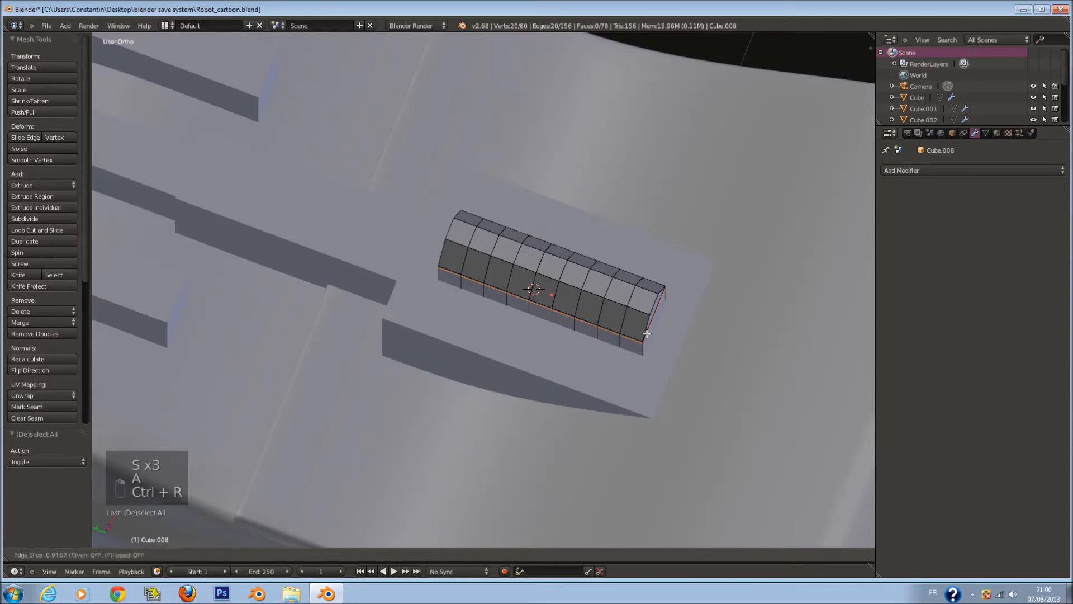
left_click(647, 333)
key("a")
key("a")
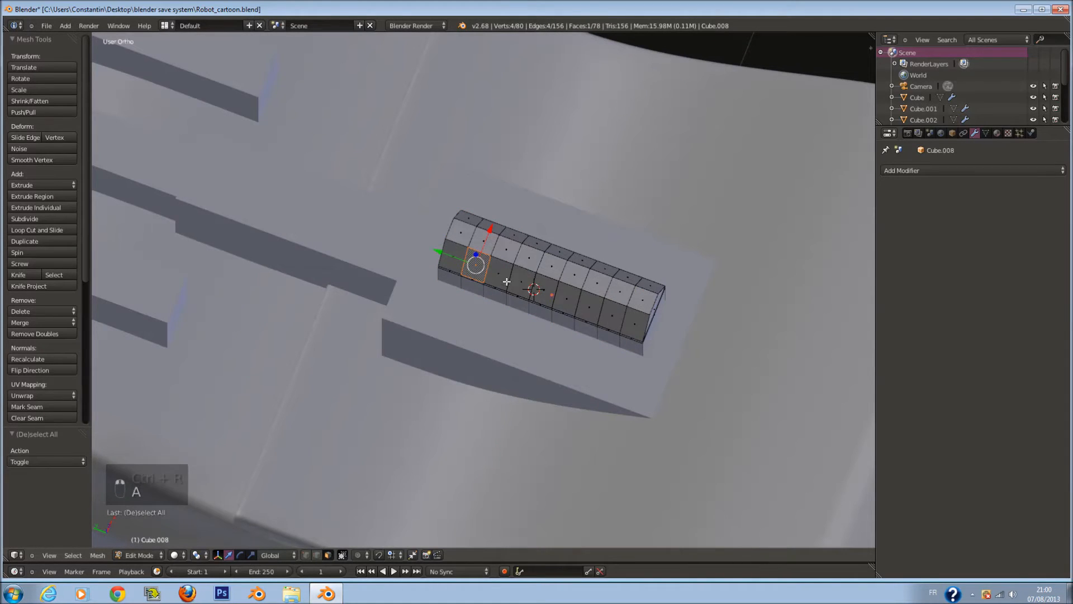
- Select four alternate sloped faces on each side of the raised block
right_click(476, 264)
right_click(521, 282, "shift")
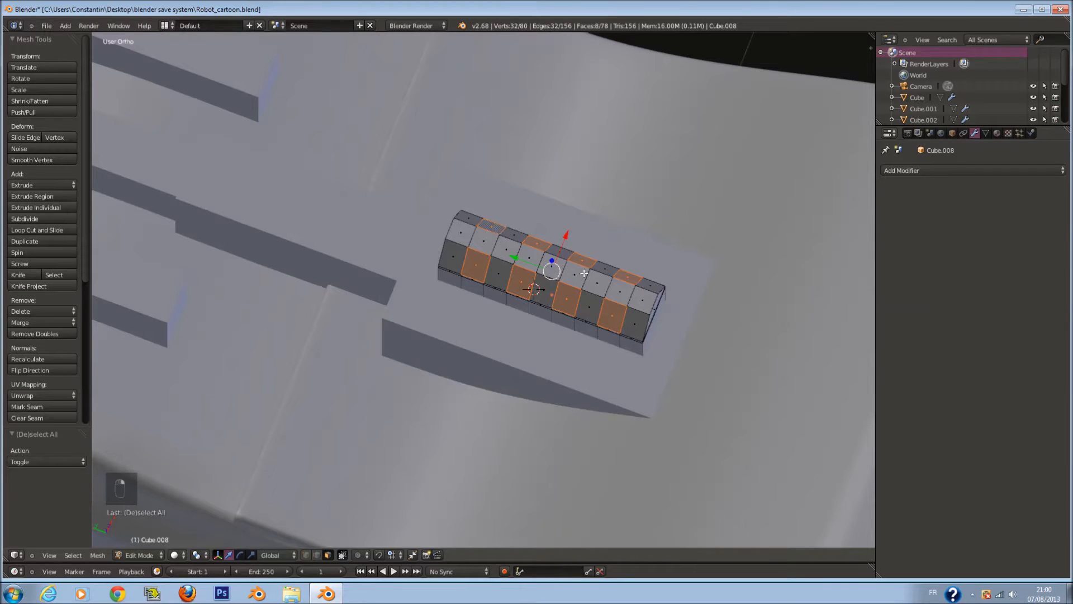
key("s")
right_click(598, 283)
key("s")
key("y")
left_click(628, 317)
key("alt+s")
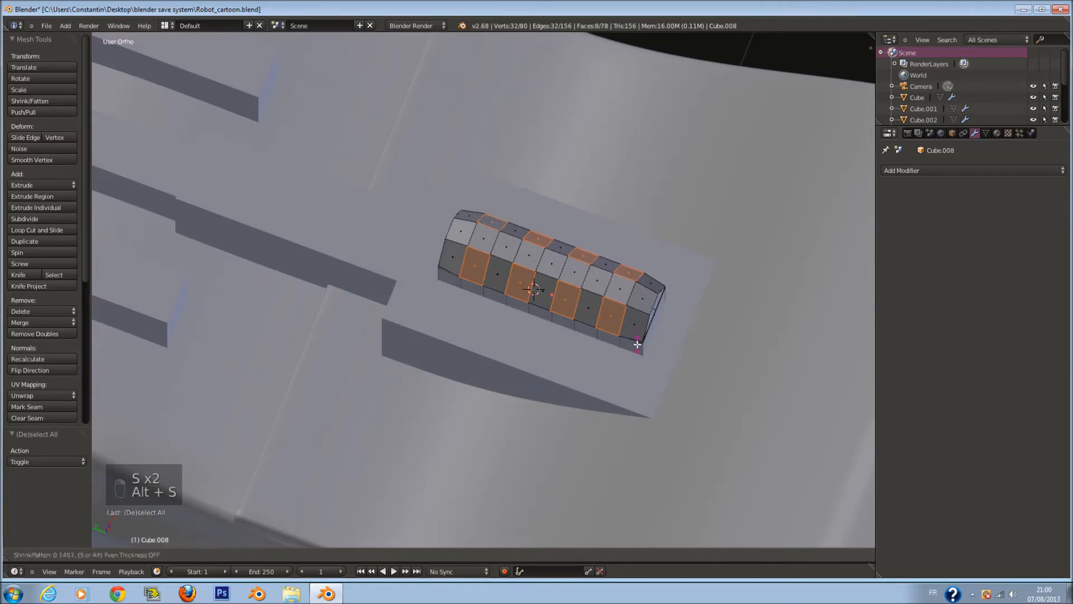
right_click(639, 349)
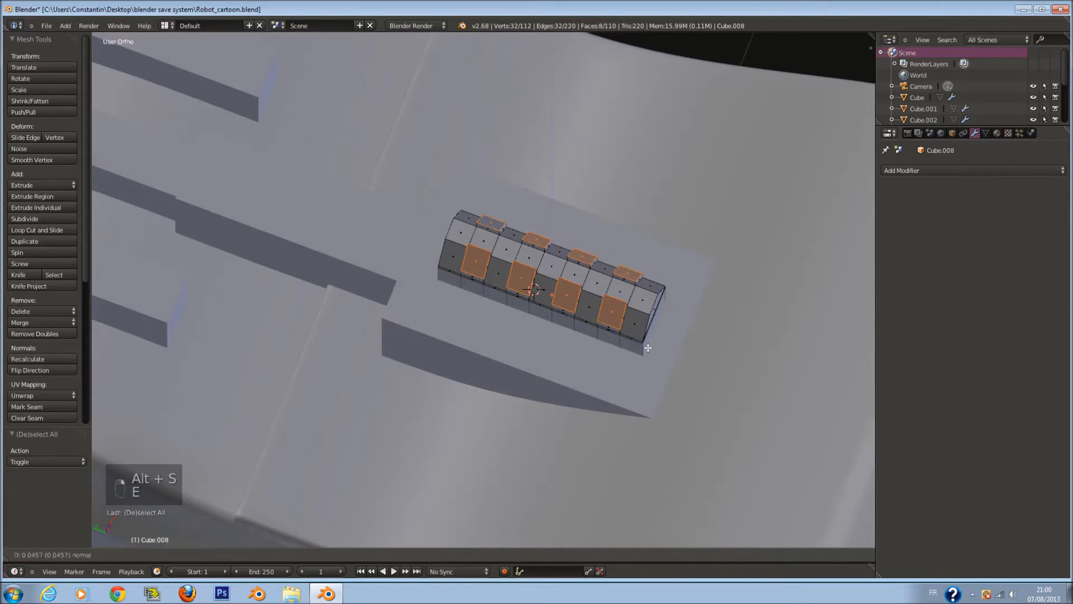
- Extrude the selected sloped faces outward and scale them to 1.496 along X
key("e")
key("s")
key("x")
left_click(661, 407)
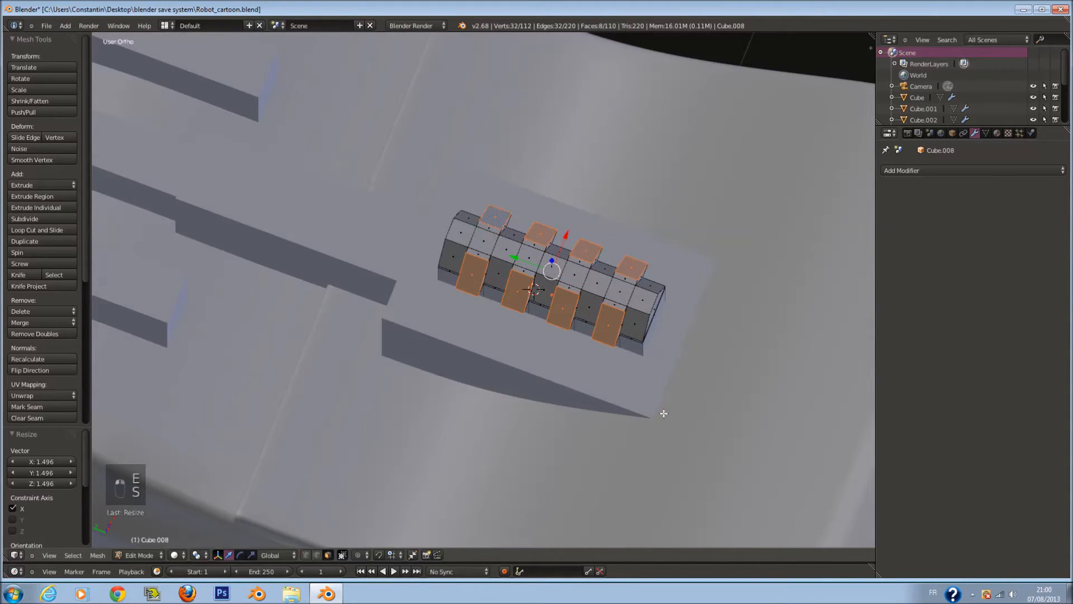
middle_click_drag(661, 408, 606, 342)
key("x")
key("Escape")
- Scale the fins' outer faces to 1.640 along X, adjust them with Shrink/Fatten, leave mesh editing, and save the file
key("s")
key("x")
right_click(727, 273)
key("alt+s")
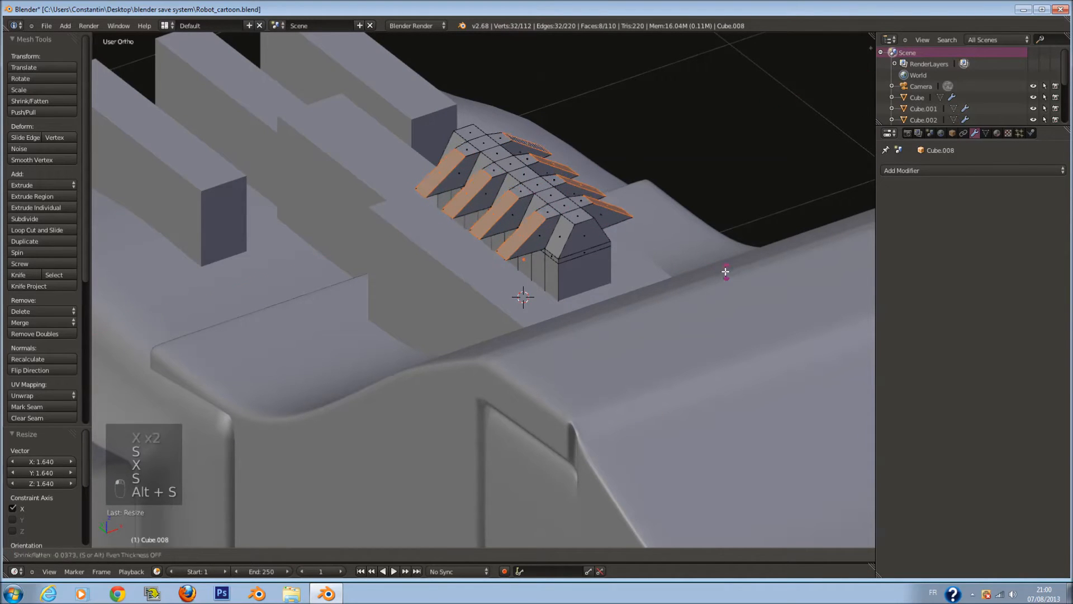
left_click(706, 260)
middle_click_drag(706, 260, 505, 247)
key("Tab")
key("ctrl+s")
- Try to snap the finned block to the 3D cursor in side wireframe view
key("KP_3")
key("a")
key("a")
scroll(525, 238, "up", 1)
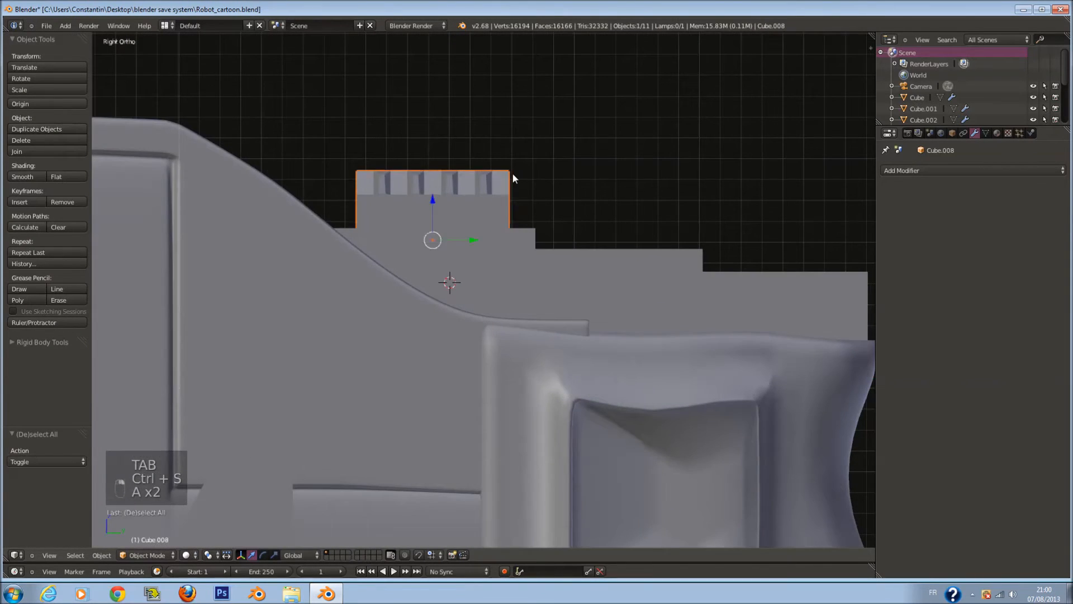
key("z")
key("ctrl+s")
key("shift+s")
left_click(549, 258)
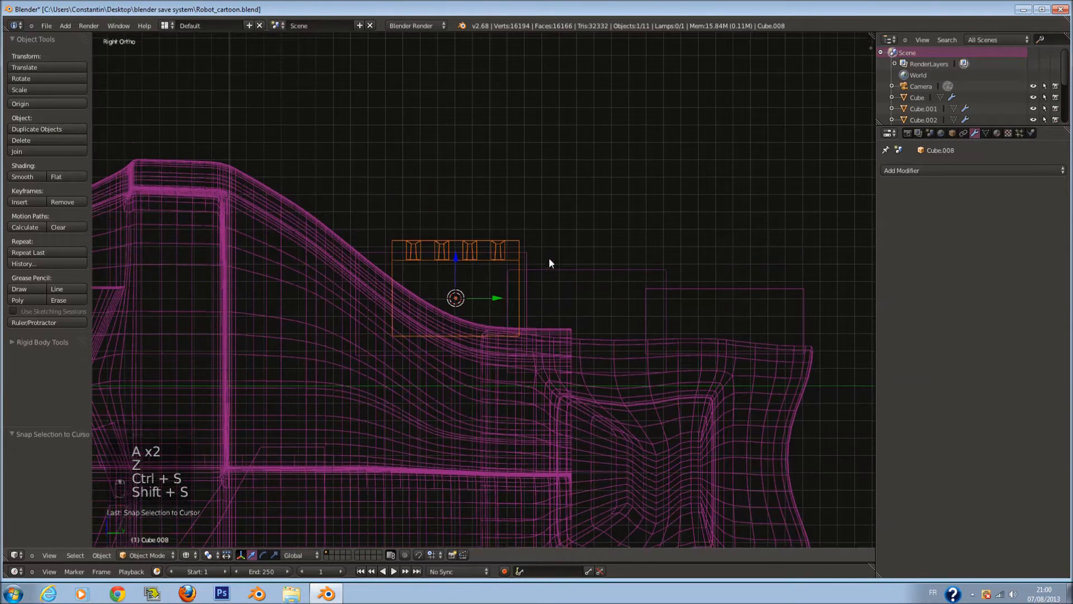
key("ctrl+z")
- Add a cube at the 3D cursor below the finned block and scale it to 0.362
key("shift+a")
left_click(575, 284)
key("z")
mouse_move(575, 284)
middle_mouse_down()
mouse_move(556, 282)
mouse_move(589, 321)
mouse_move(583, 330)
middle_mouse_up()
key("s")
left_click(526, 308)
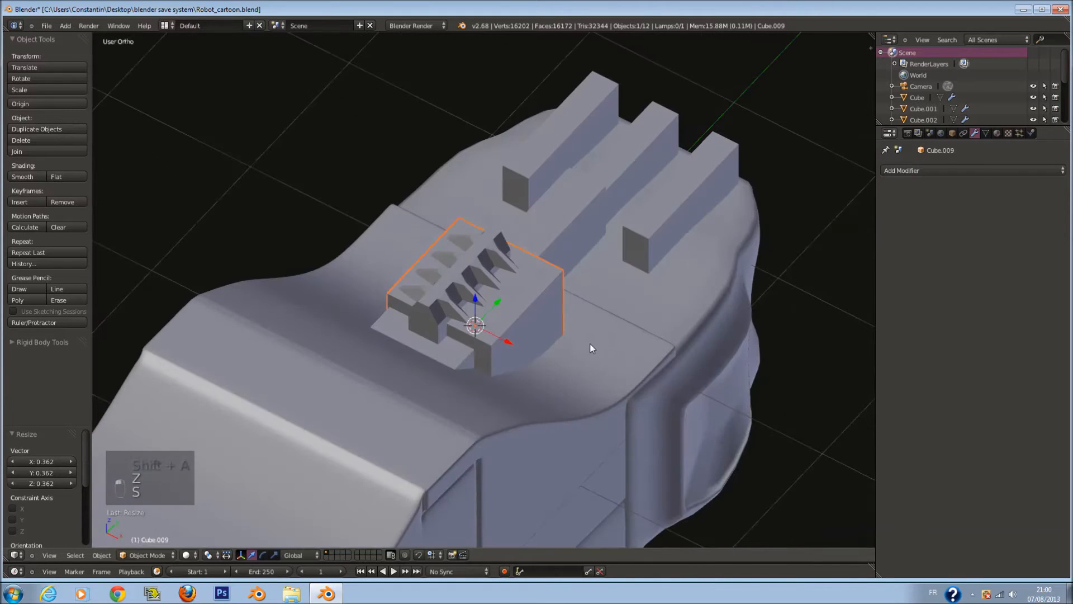
- Scale the new cube to 0.514 along Y and save the file
key("s")
key("y")
left_click(535, 336)
key("ctrl+s")
- Add a cylinder at the 3D cursor in side wireframe view and scale it to 0.106
key("KP_3")
key("z")
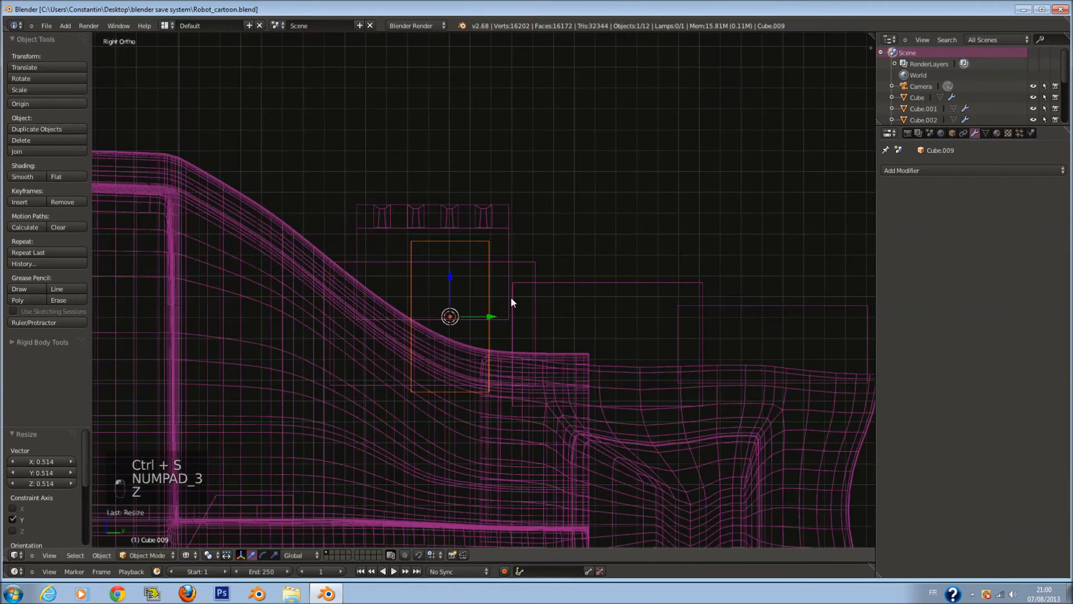
key("a")
key("ctrl+s")
key("shift+a")
mouse_move(511, 303)
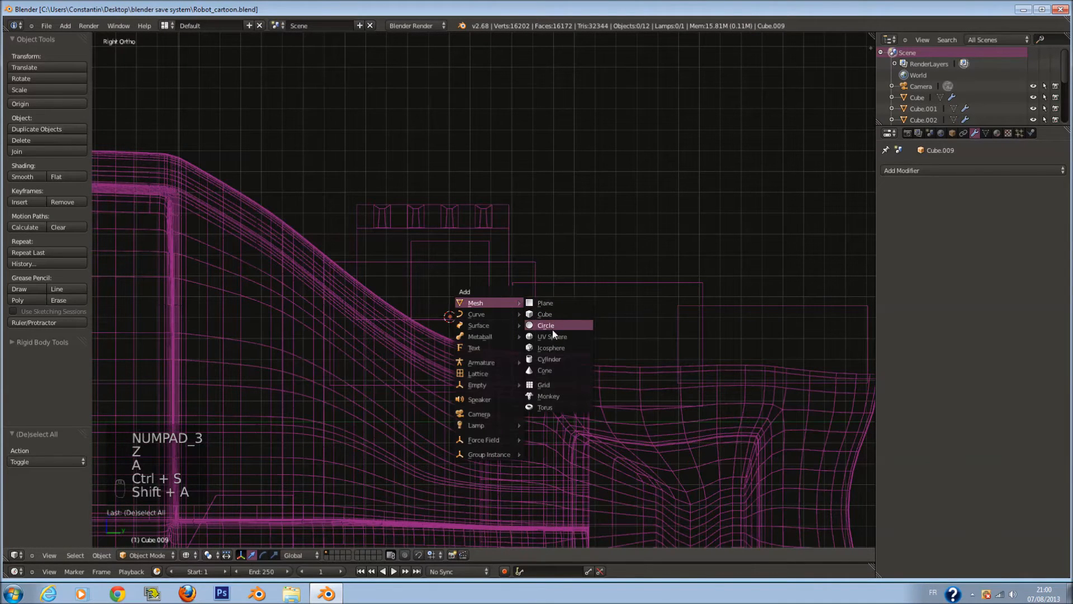
left_click(558, 358)
scroll(565, 270, "up", 2, "shift")
key("s")
left_click(466, 373)
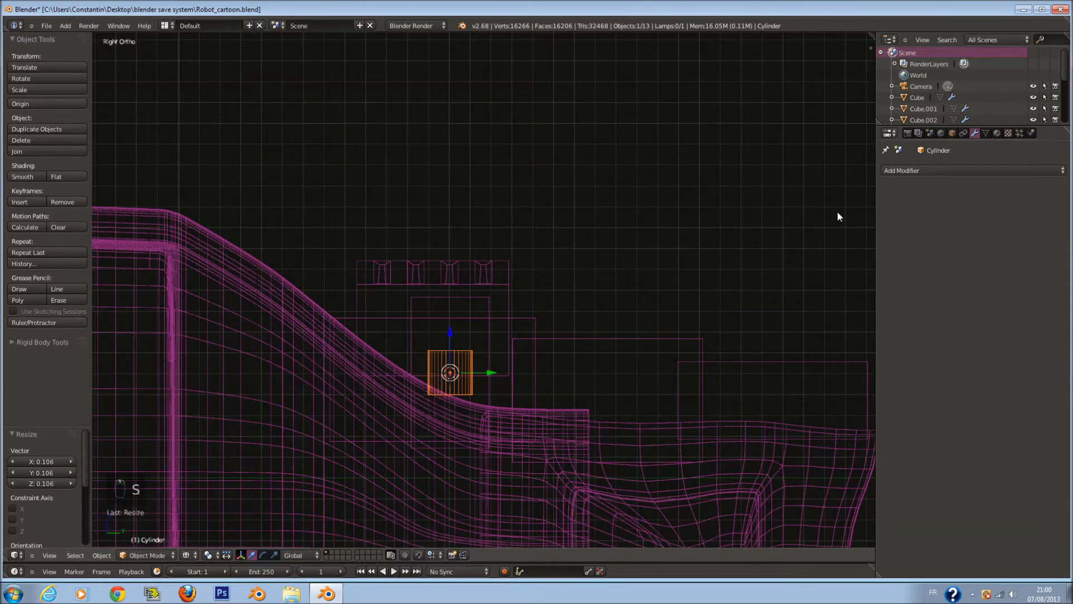
- Give the cylinder a Mirror modifier on X and, in mesh editing, move its geometry sideways off the deck's centre
left_click(919, 171)
left_click(813, 284)
middle_click_drag(520, 277, 565, 309)
key("Tab")
left_click_drag(483, 385, 545, 391)
key("z")
middle_click_drag(545, 391, 566, 421)
left_click_drag(561, 421, 623, 351)
- Duplicate the cylinder's geometry behind the front deck block and stretch the copy along Z
key("shift+d")
key("KP_3")
middle_click_drag(663, 283, 590, 284, "shift")
scroll(591, 284, "up", 1)
key("z")
key("s")
key("z")
left_click(572, 447)
- Duplicate the tall cylinder, shrink the copy into a narrow stem, and raise it above the base along Z
key("shift+d")
right_click(574, 427)
key("s")
left_click(560, 405)
key("s")
key("z")
left_click(571, 463)
key("s")
left_click(561, 438)
left_click_drag(530, 352, 529, 284)
key("s")
left_click(593, 363)
- Duplicate the stem, shorten the copy along Z, and scale it to 1.368 as a collar
key("shift+d")
right_click(594, 352)
key("s")
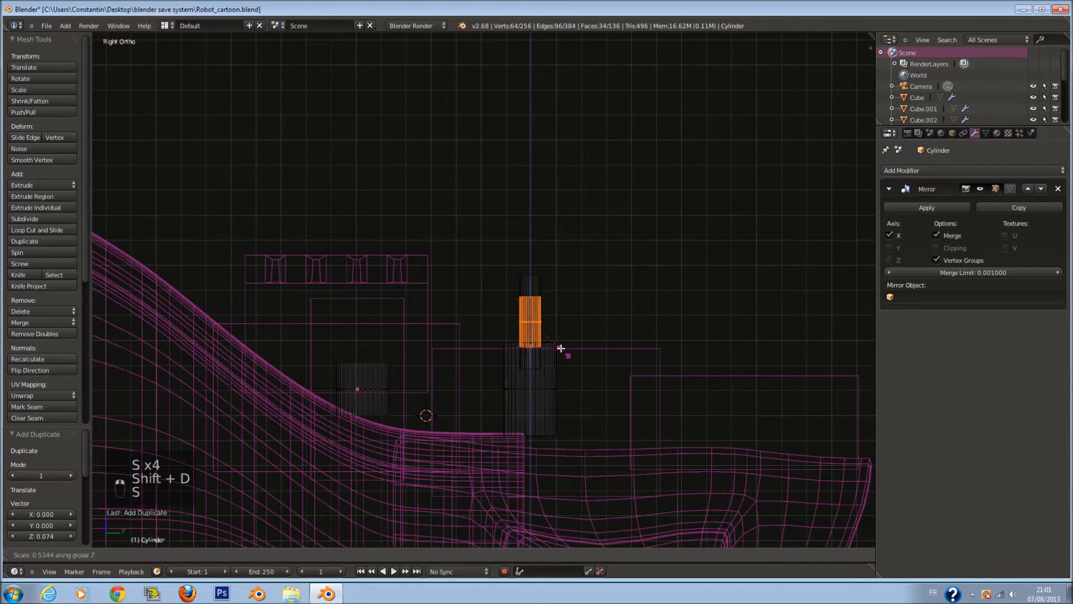
left_click(541, 318)
key("s")
left_click(562, 349)
left_click_drag(530, 283, 530, 285)
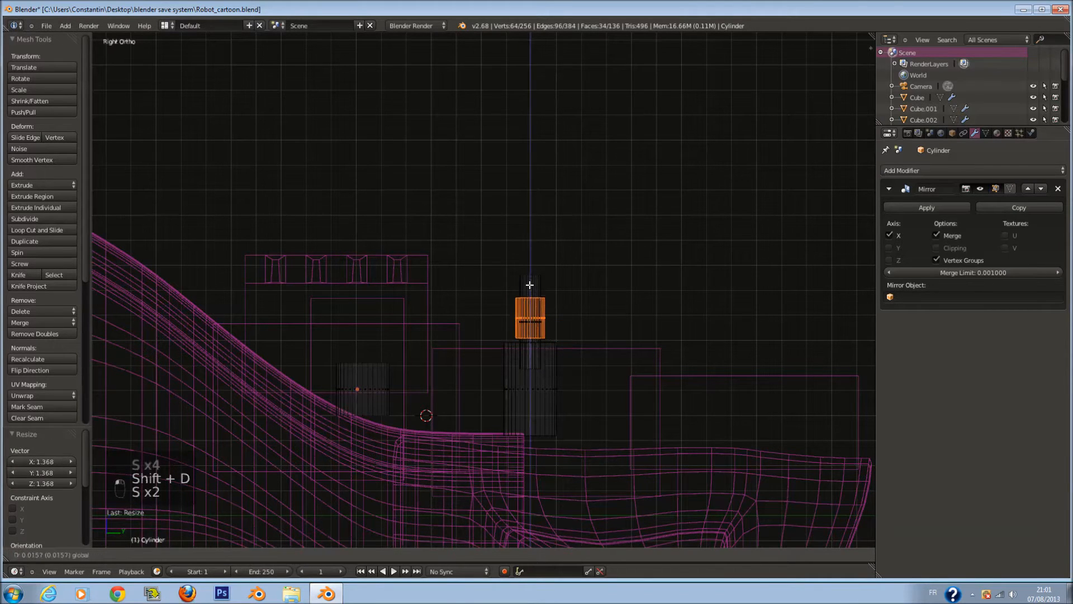
- Duplicate the collar as two thin rings stacked up the stem, raising the upper ring 0.047 along Z
left_click_drag(538, 297, 532, 280)
key("s")
key("shift+d")
left_click(536, 301)
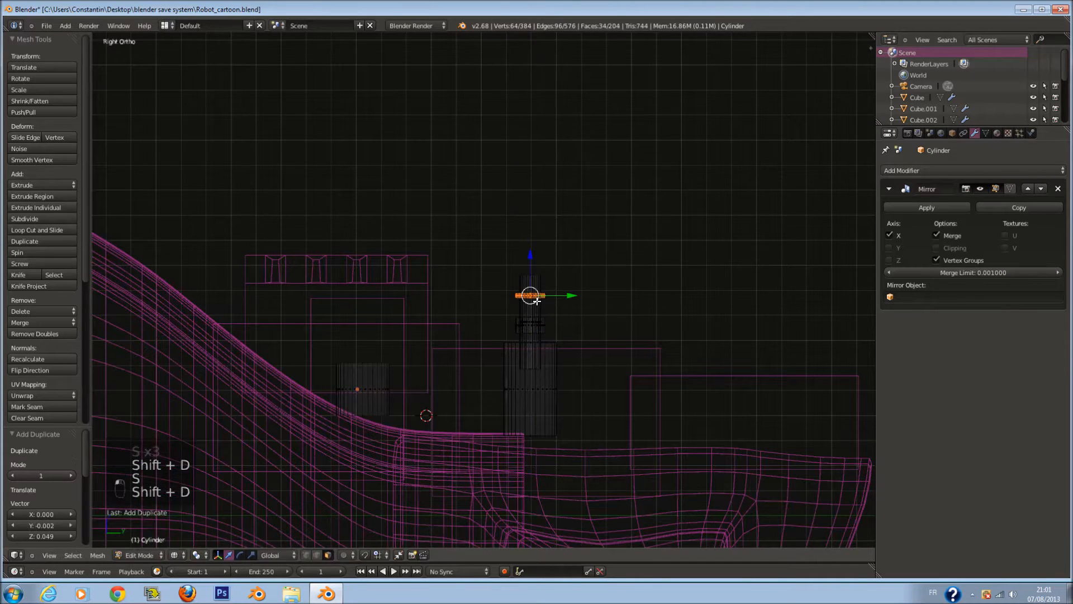
left_click(530, 258)
key("z")
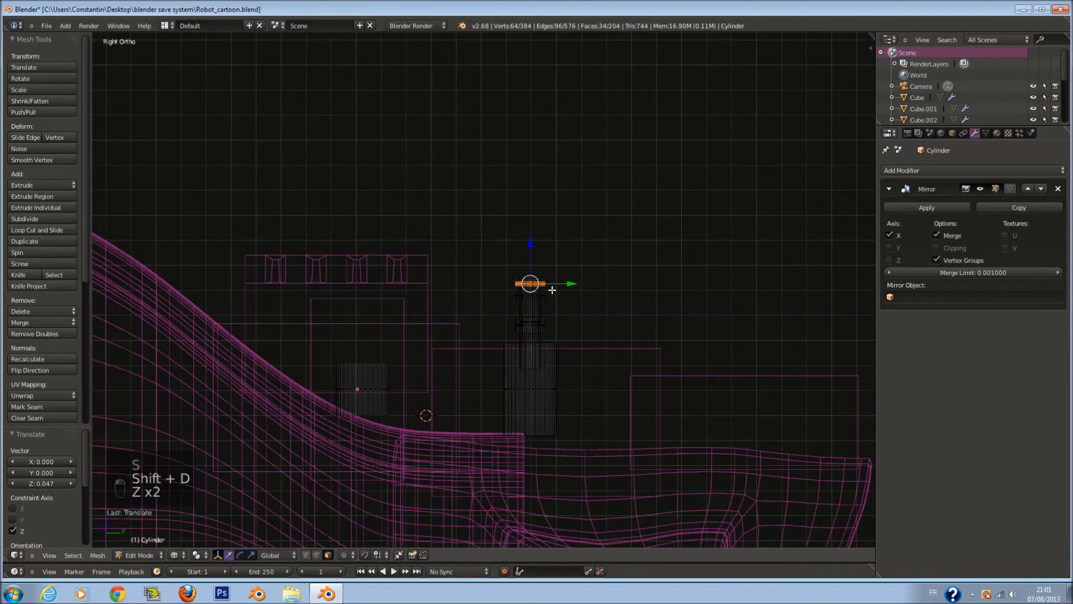
- Select all the stacked cylinder tower's parts and lower them 0.143 along Z onto the deck
key("a")
key("c")
left_click_drag(539, 280, 520, 384)
right_click(520, 384)
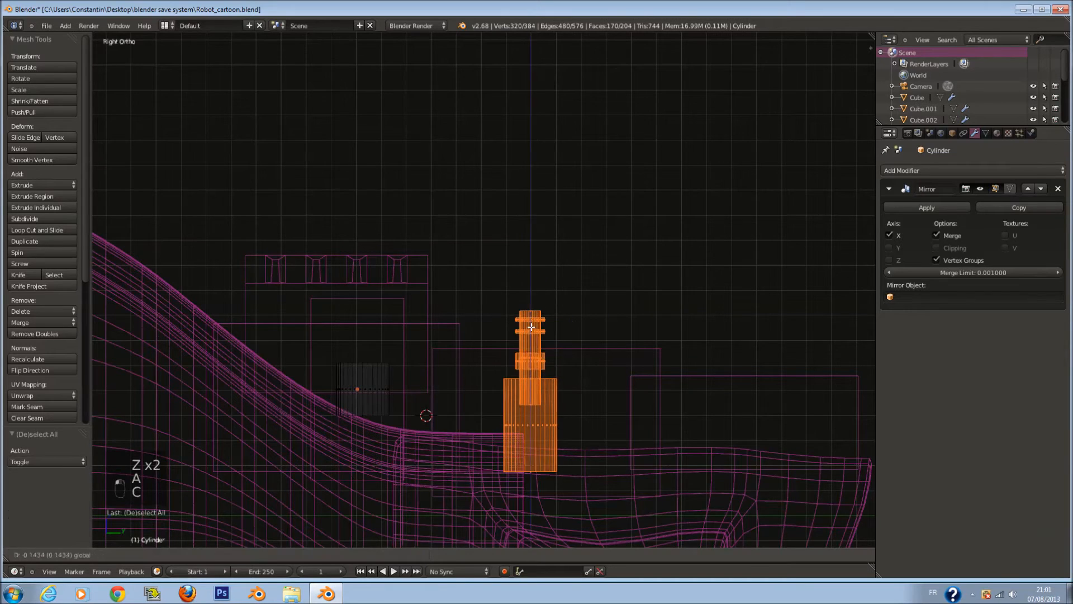
key("z")
middle_click_drag(531, 327, 566, 406)
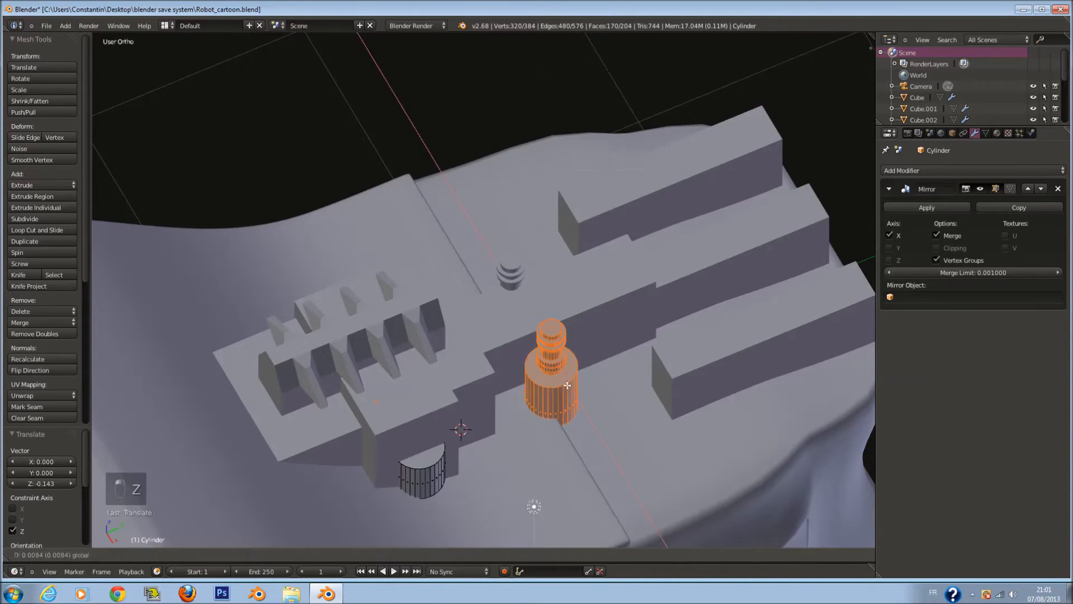
middle_click_drag(589, 343, 553, 304)
- Duplicate the cylinder tower along Y, scale the copy down, and lower it onto the deck
key("shift+d")
key("y")
left_click(593, 376)
left_click_drag(544, 343, 545, 363)
middle_click_drag(551, 367, 606, 403)
key("s")
left_click(592, 398)
left_click_drag(565, 353, 565, 362)
- Duplicate the small tower twice along Y to form a row of three, moving the last copy 0.155 along Y
key("shift+d")
key("y")
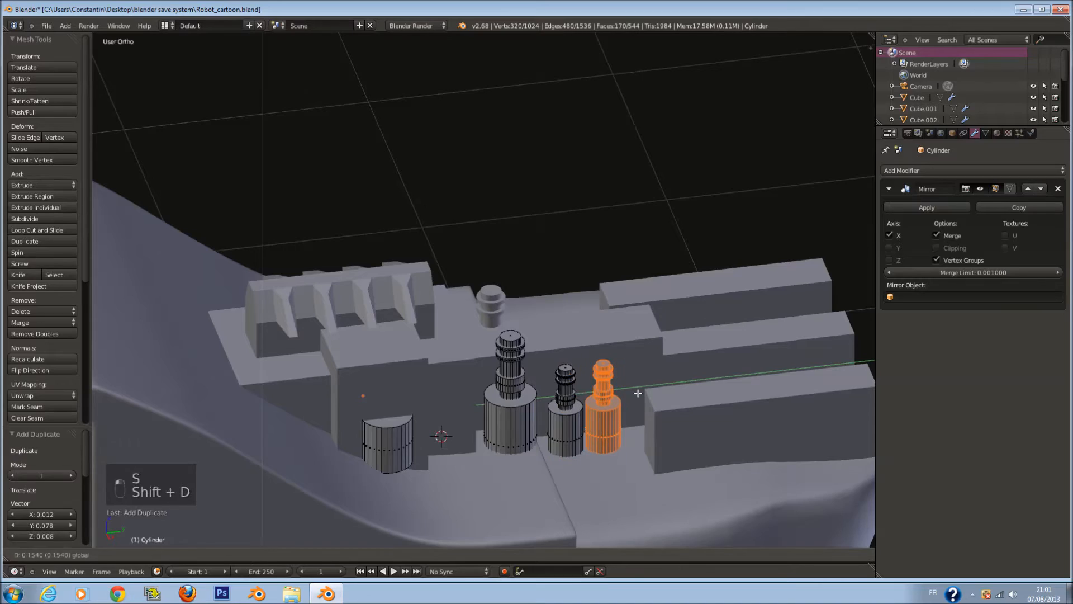
left_click(638, 393)
key("shift+d")
right_click(647, 393)
left_click_drag(630, 392, 667, 392)
middle_click_drag(667, 392, 669, 463)
- Select all the geometry of the three small towers with Circle Select in wireframe display
key("z")
key("c")
left_click(616, 340)
right_click(623, 341)
key("z")
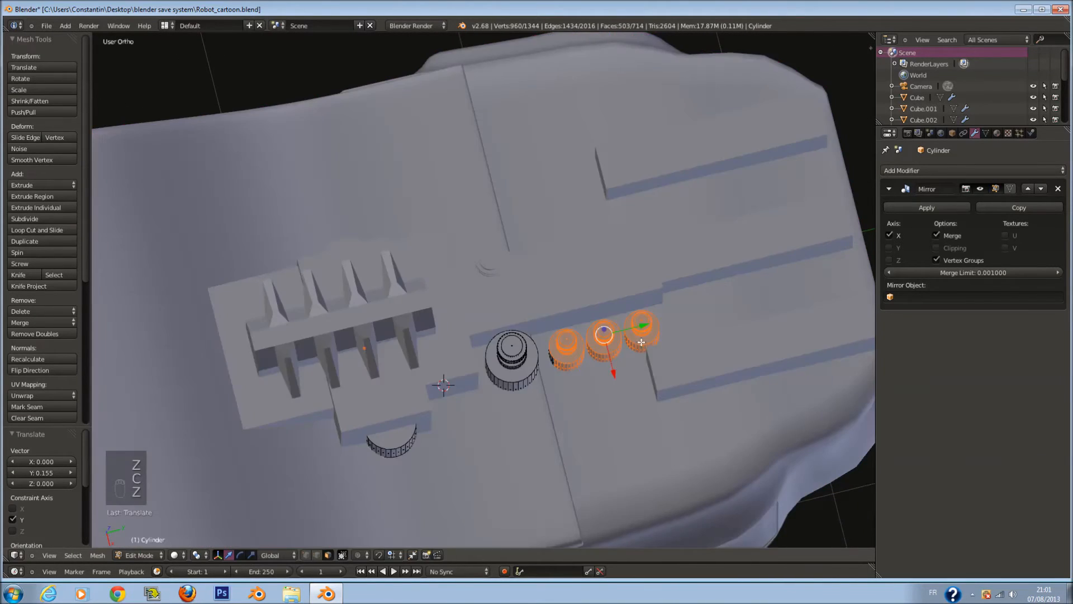
key("z")
key("d")
key("c")
left_click(620, 335)
right_click(625, 334)
key("z")
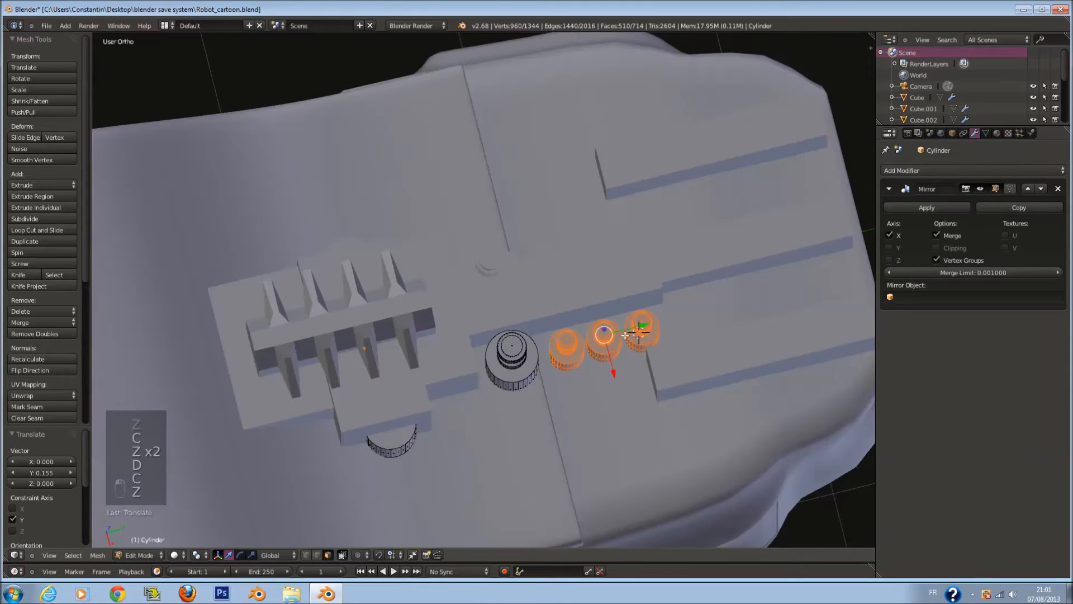
- Nudge the three small cylinder towers slightly into place, deselect them and return to Object Mode
middle_click_drag(625, 334, 643, 360)
left_click_drag(617, 321, 615, 317)
middle_click_drag(622, 338, 762, 242)
key("a")
key("Tab")
middle_click_drag(534, 356, 491, 330)
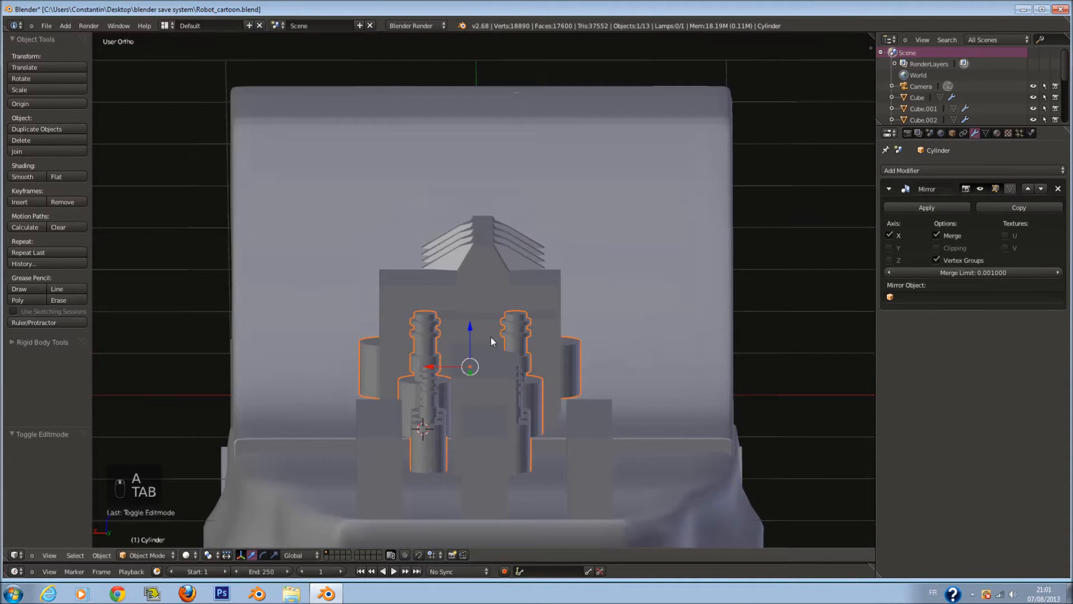
- Select the main body in wireframe front view and snap the 3D cursor to its origin
key("KP_3")
key("KP_1")
key("z")
right_click(503, 281)
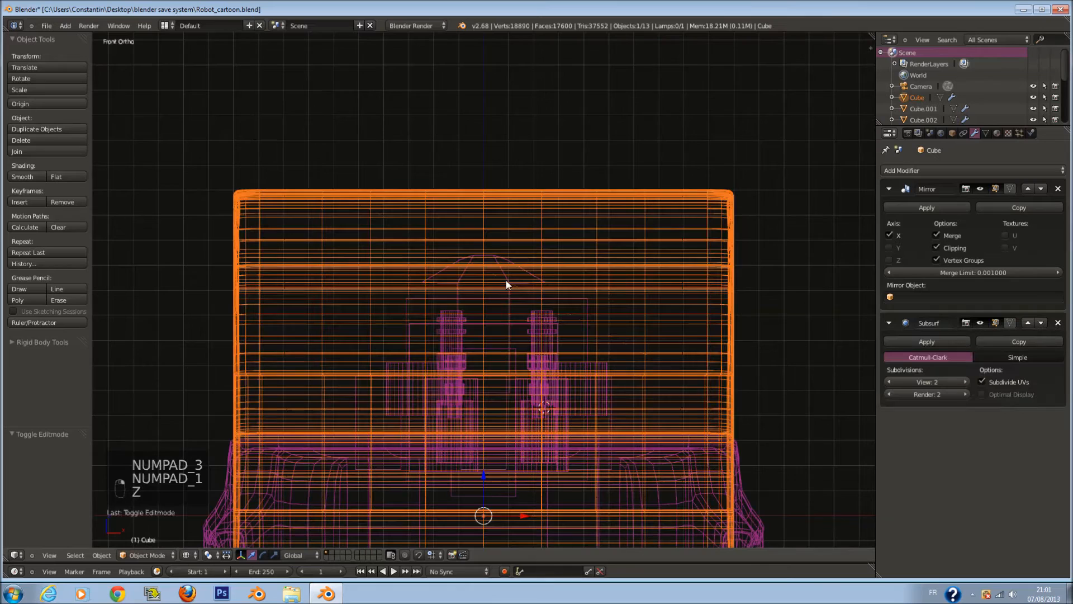
key("shift+s")
left_click(524, 328)
- Select the mirrored cylinder object and snap it to the 3D cursor
key("z")
middle_click_drag(527, 364, 584, 362)
right_click(585, 362)
key("shift+s")
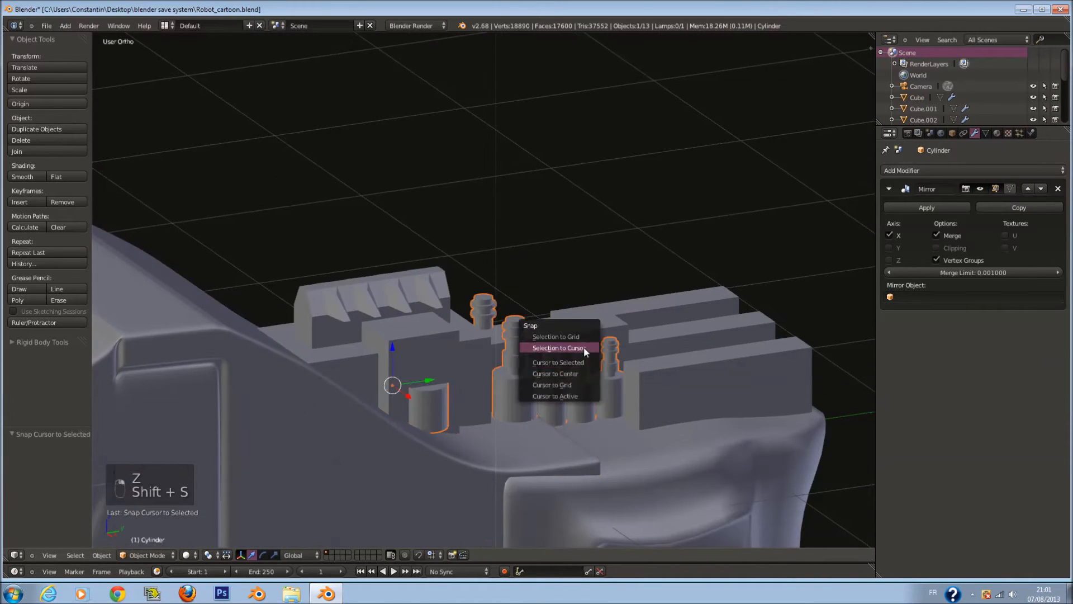
left_click(584, 348)
- Move the cylinder object 2.456 along Y to bring it back over the rear deck
scroll(428, 357, "down", 2)
key("z")
key("z")
scroll(300, 396, "down", 3)
middle_click_drag(299, 394, 388, 426)
key("KP_7")
key("z")
key("z")
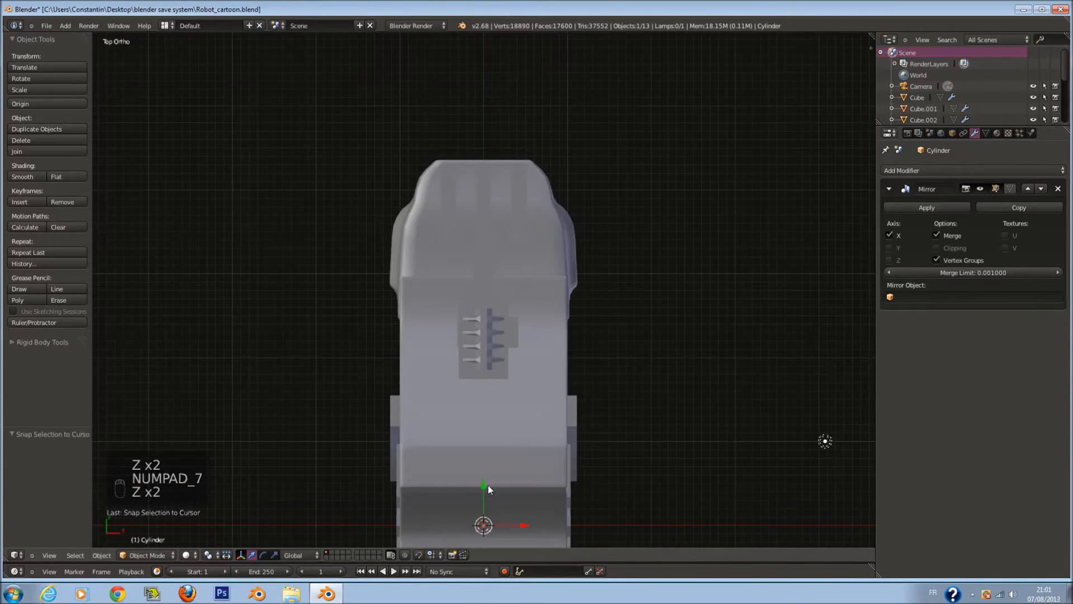
left_click_drag(488, 489, 501, 282)
middle_click_drag(501, 283, 414, 269)
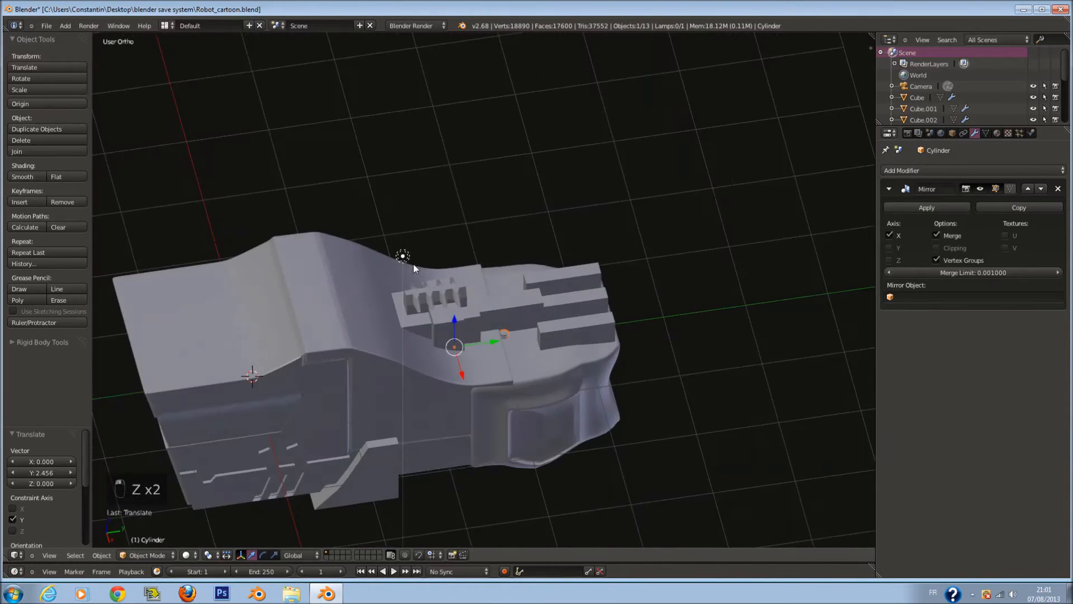
- Raise the cylinder object 0.644 along Z, then lower it 0.109 to seat it on the deck
left_click_drag(454, 331, 456, 296)
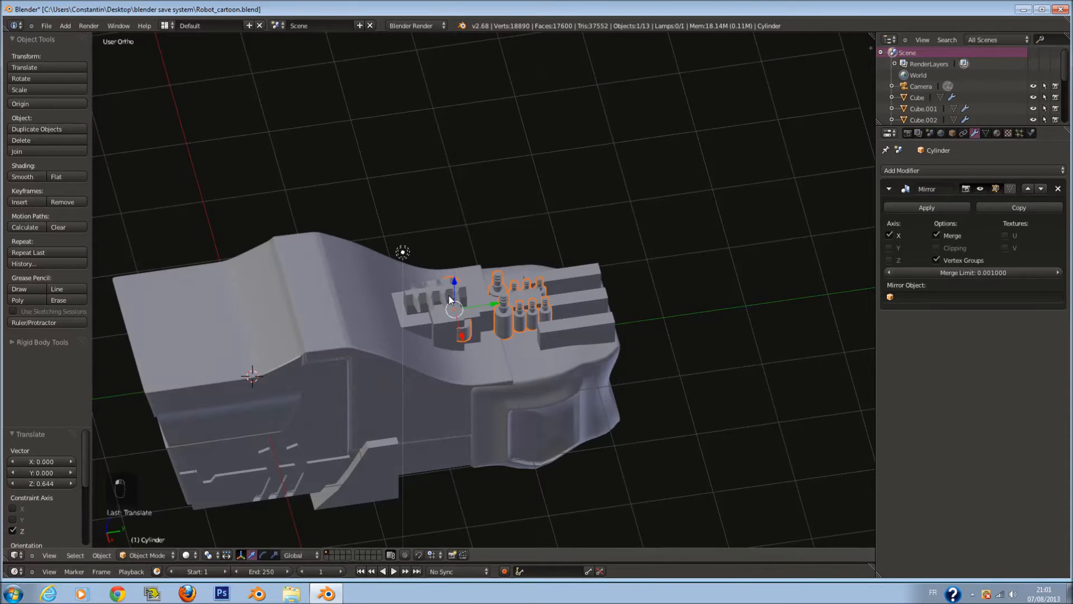
key("KP_Decimal")
middle_click_drag(420, 301, 446, 267)
left_click_drag(367, 287, 288, 295)
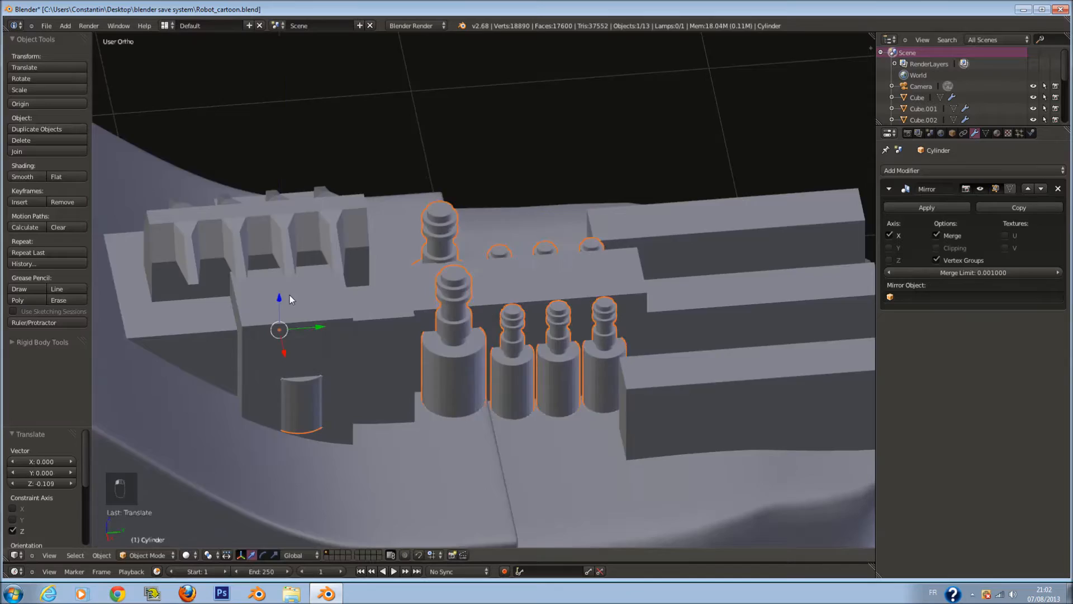
- Select all the cylinder geometry in Edit Mode, nudge it slightly into place and return to Object Mode
middle_click_drag(288, 295, 386, 372)
key("Tab")
scroll(576, 316, "down", 1)
key("z")
key("a")
key("z")
left_click_drag(570, 290, 568, 299)
middle_click_drag(568, 299, 584, 333)
key("Tab")
scroll(584, 333, "down", 3)
- Align the wide deck block beneath the finned block with its neighbouring block by snapping it through the 3D cursor
right_click(587, 428)
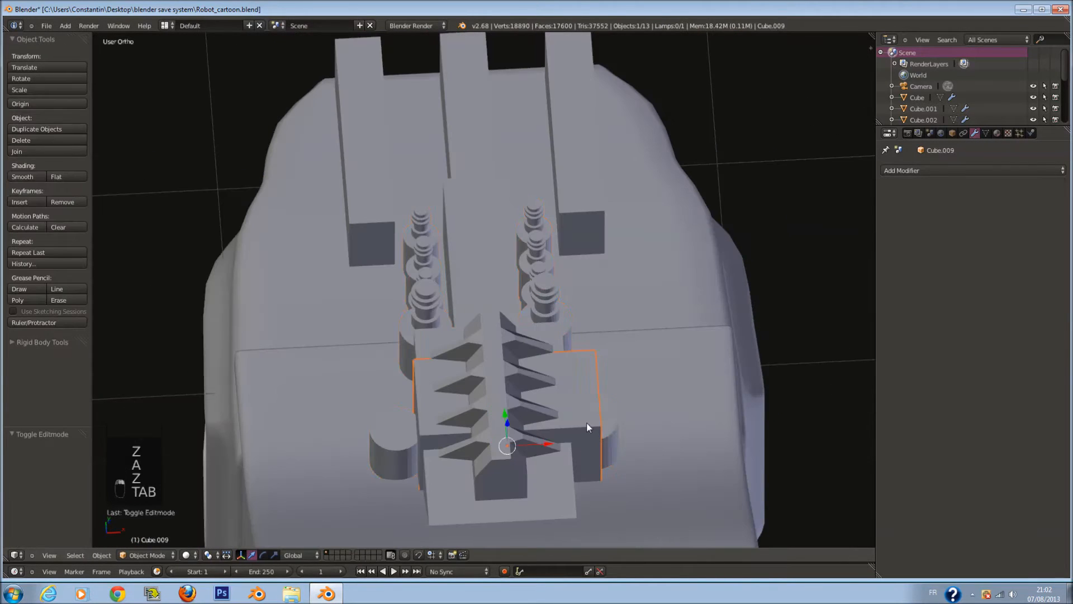
right_click(547, 465)
key("shift+s")
mouse_move(635, 398)
middle_mouse_down()
mouse_move(623, 367)
mouse_move(635, 383)
middle_mouse_up()
key("shift+s")
left_click(637, 398)
right_click(575, 375)
key("shift+s")
left_click(586, 355)
middle_click_drag(533, 422, 328, 402)
- Reposition the snapped wide block on the deck and rescale it along X
key("g")
left_click_drag(366, 368, 365, 368)
key("s")
key("x")
left_click(436, 440)
- Deselect everything and save the file
key("a")
scroll(504, 420, "down", 3)
middle_click_drag(504, 421, 413, 345)
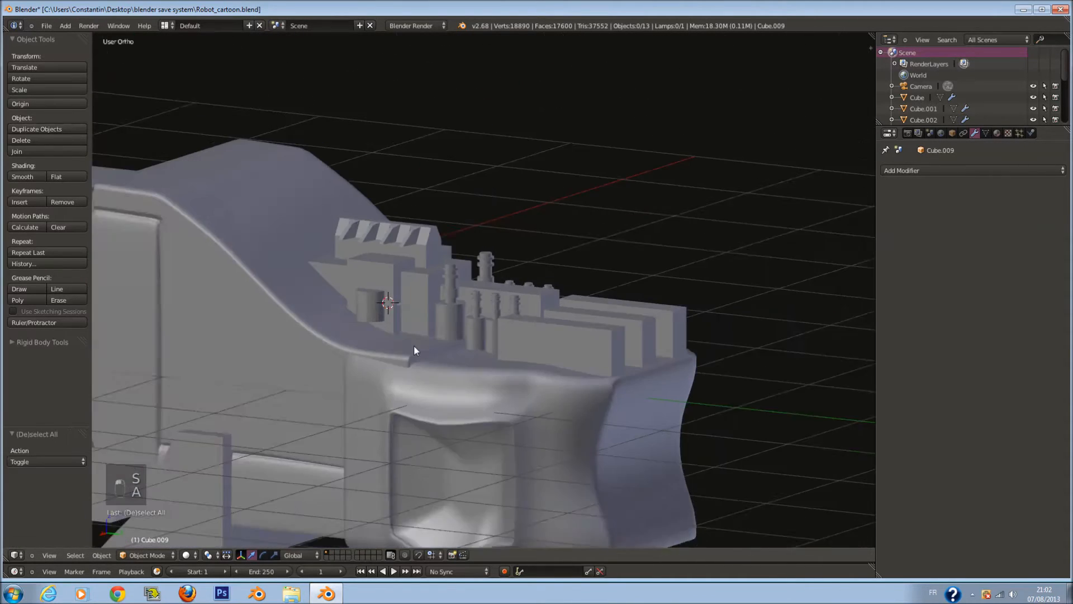
scroll(412, 344, "up", 1)
key("ctrl+s")
key("KP_3")
key("a")
key("a")
key("a")
key("a")
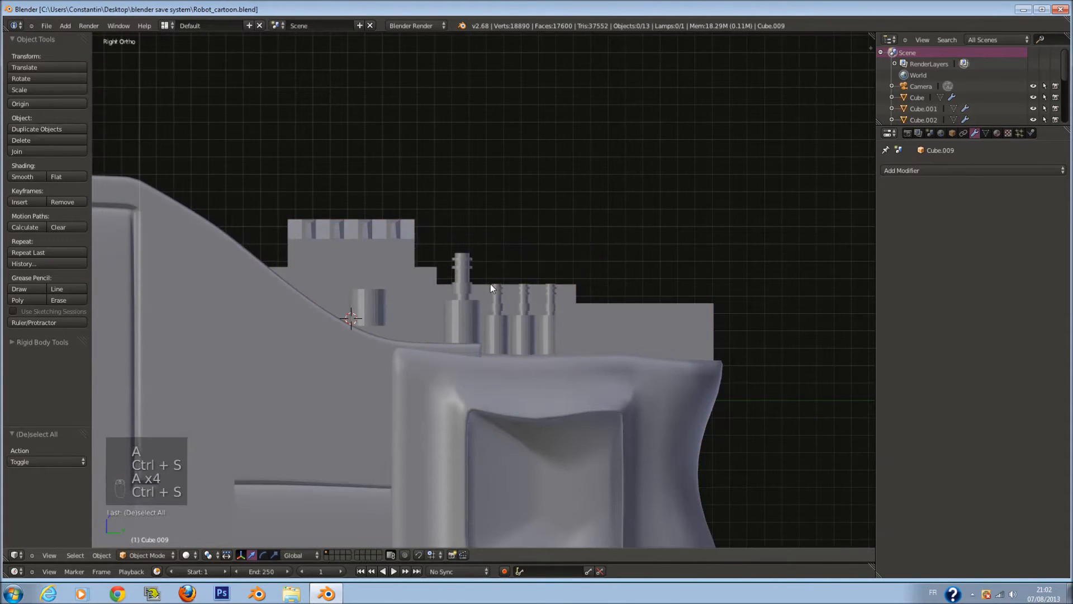
key("shift+a")
mouse_move(474, 283)
left_click(517, 295)
key("z")
scroll(481, 303, "down", 1)
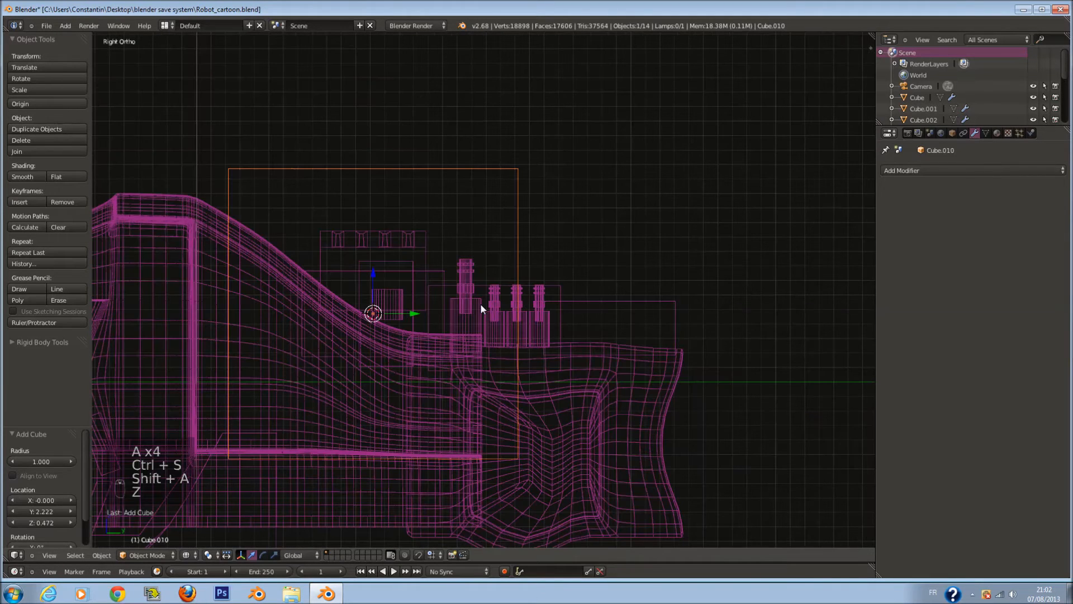
left_click(486, 286)
- Snap the 3D cursor to the deck block, add a cube there and scale it to 0.195
right_click(412, 283)
key("shift+s")
left_click(412, 283)
key("shift+a")
mouse_move(413, 294)
left_click(450, 307)
key("s")
left_click(412, 300)
key("z")
scroll(414, 309, "up", 4)
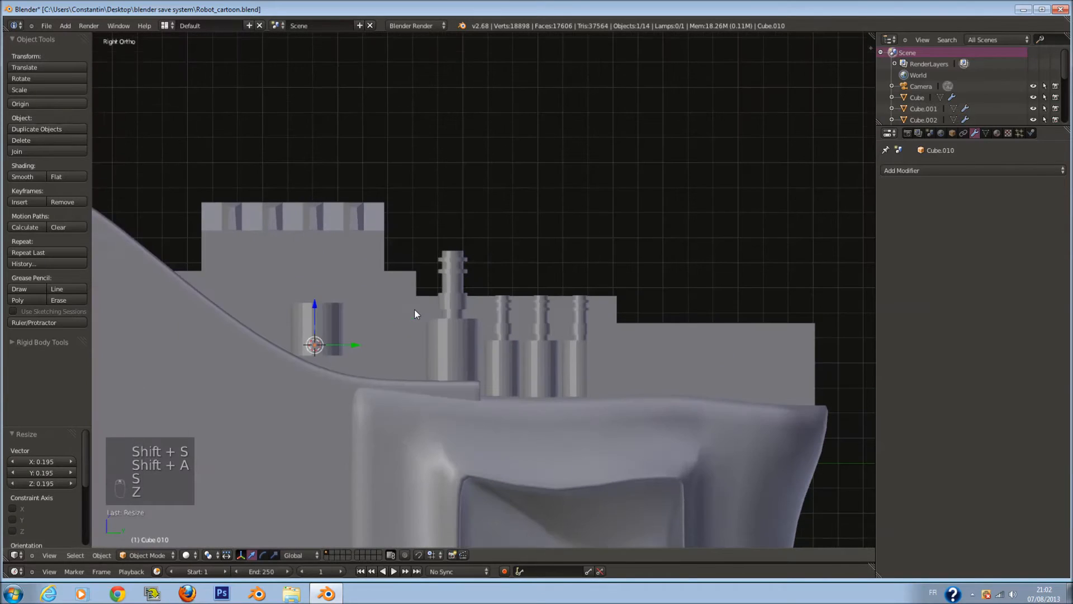
- Move the new cube above the large cylinder tower and flatten it along Z into a thin slab
key("g")
left_click(606, 217)
key("s")
key("z")
left_click(519, 251)
key("g")
- Lengthen the slab by moving its rear end face 0.531 along Y, then extrude that face 0.190 further
key("Tab")
key("z")
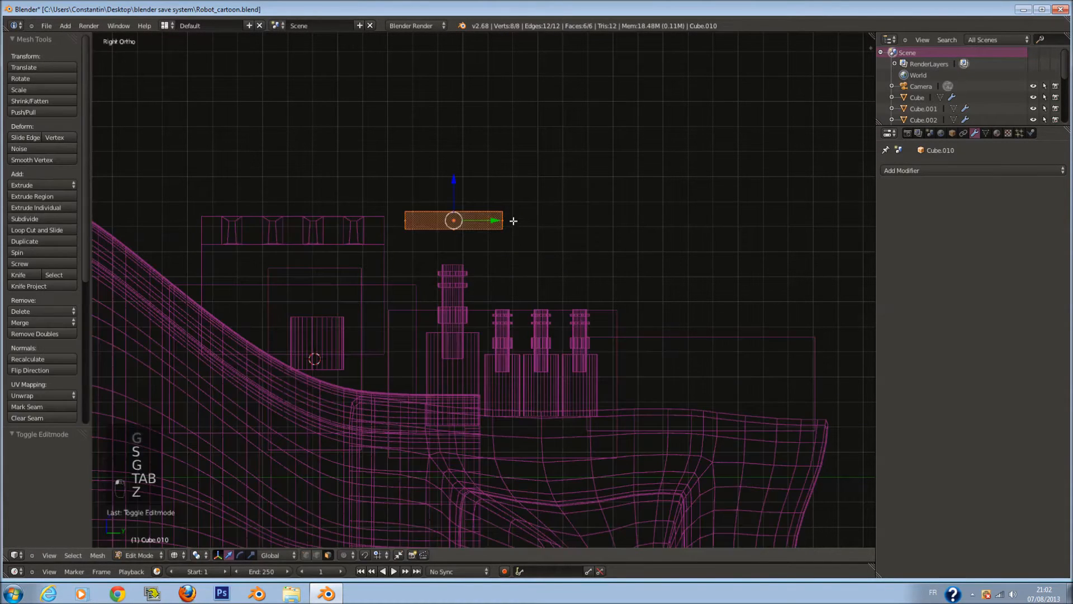
left_click_drag(523, 219, 660, 251)
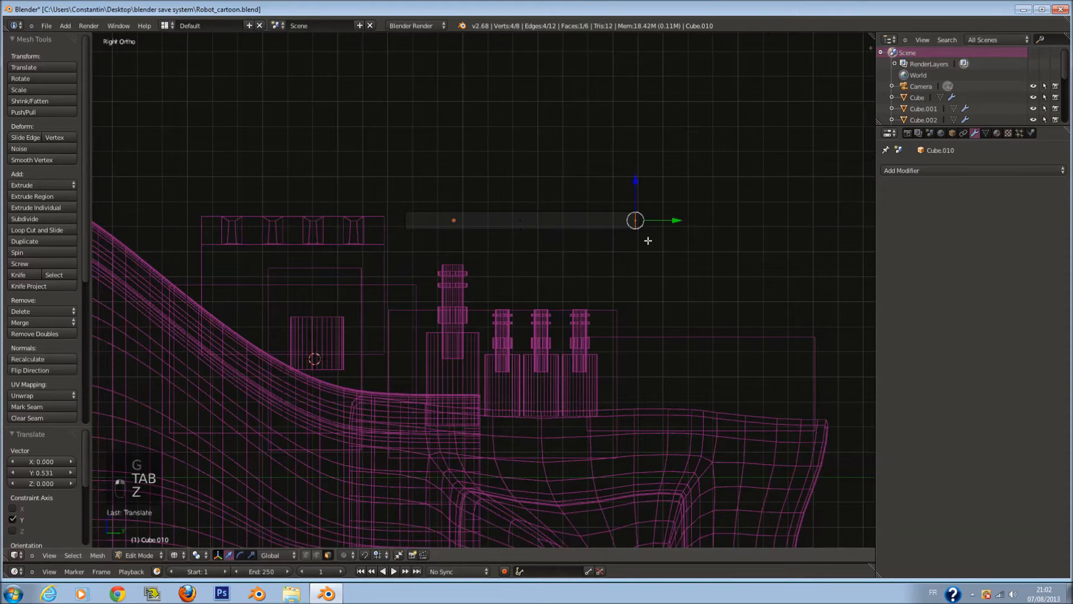
key("e")
left_click(701, 257)
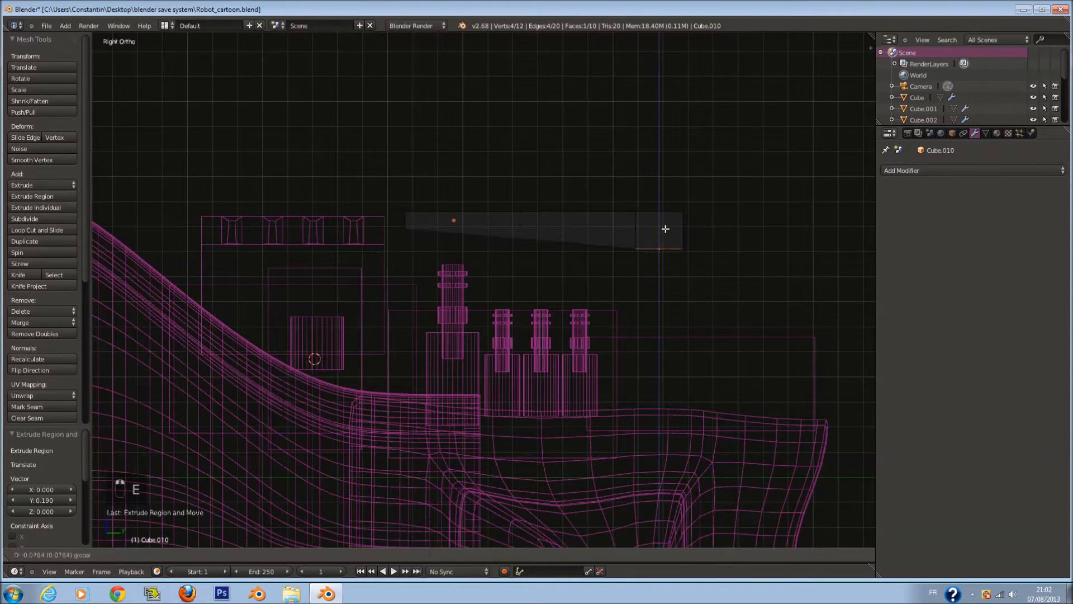
- Pull the underside of the slab's extruded rear section down along Z to form a leg reaching the deck bars
left_click_drag(664, 228, 670, 291)
left_click(674, 313)
key("z")
key("z")
key("a")
- Add a loop cut just ahead of the leg and raise its lower edge 0.255 along Z
key("ctrl+r")
left_click(624, 215)
left_click(711, 235)
key("a")
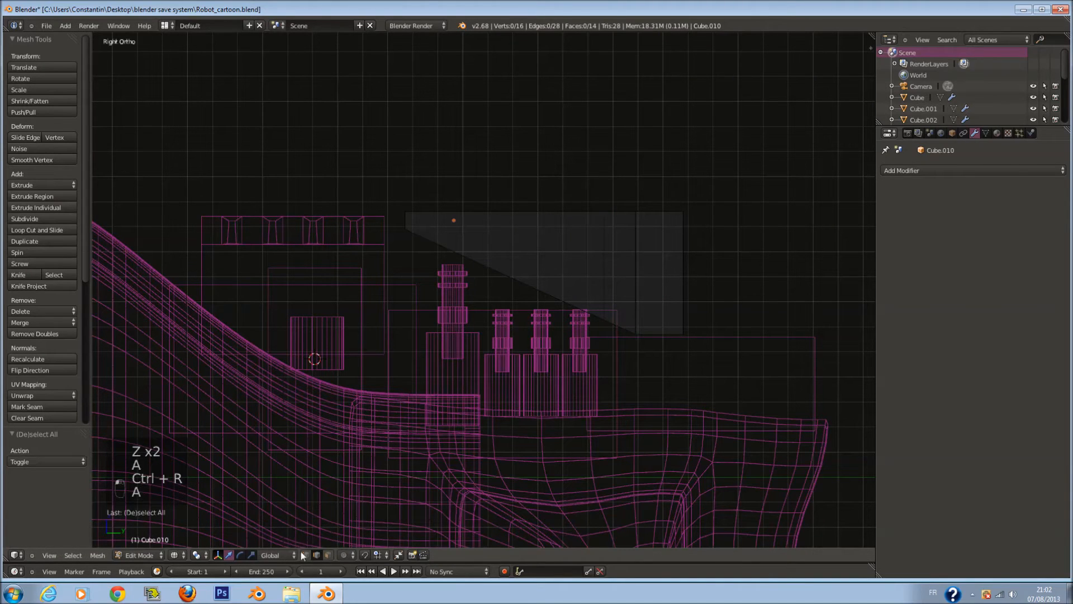
key("c")
left_click(582, 323)
right_click(601, 297)
left_click_drag(605, 285, 610, 223)
key("z")
middle_click_drag(519, 228, 356, 534)
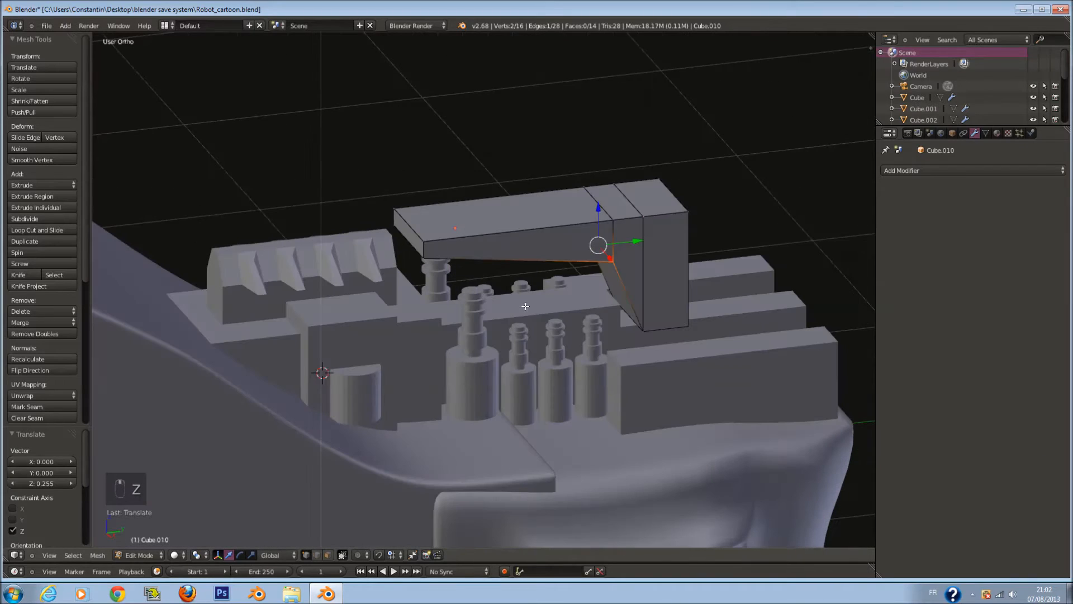
- Extrude the arm's top faces ahead of the leg up 0.113, narrow them along X and save the file
key("a")
right_click(480, 228)
key("e")
left_click(559, 205)
key("s")
key("x")
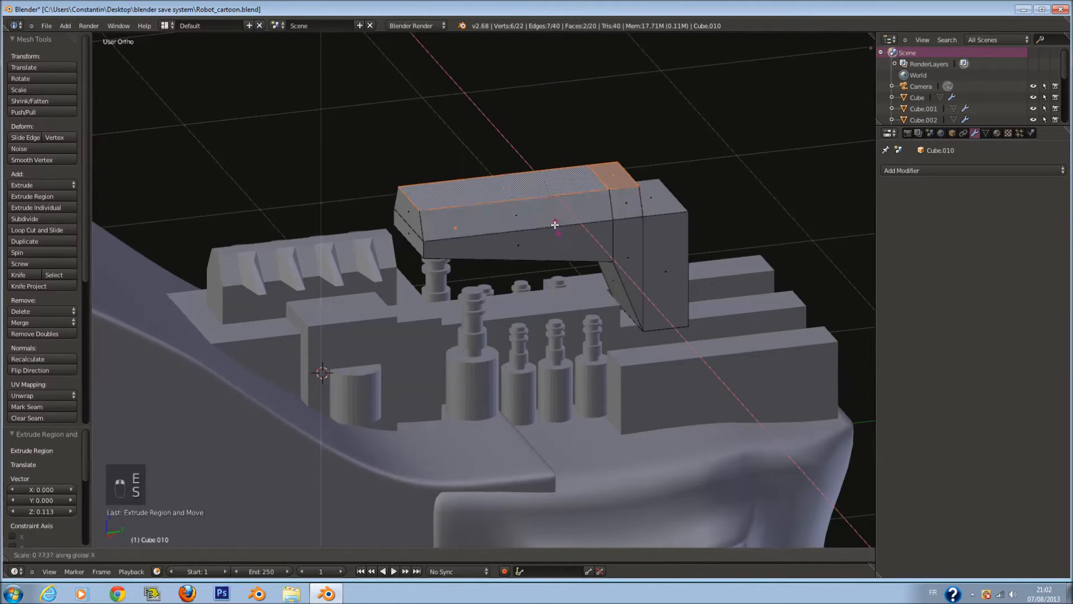
left_click(539, 203)
mouse_move(581, 235)
middle_mouse_down()
mouse_move(497, 221)
mouse_move(537, 247)
mouse_move(575, 236)
middle_mouse_up()
key("Tab")
scroll(497, 221, "down", 3)
key("ctrl+s")
- Select the arm's front end faces with Circle Select and extrude them -0.111 along Y
key("Tab")
key("z")
key("a")
key("c")
left_click(427, 234)
right_click(427, 234)
key("z")
key("e")
left_click(411, 215)
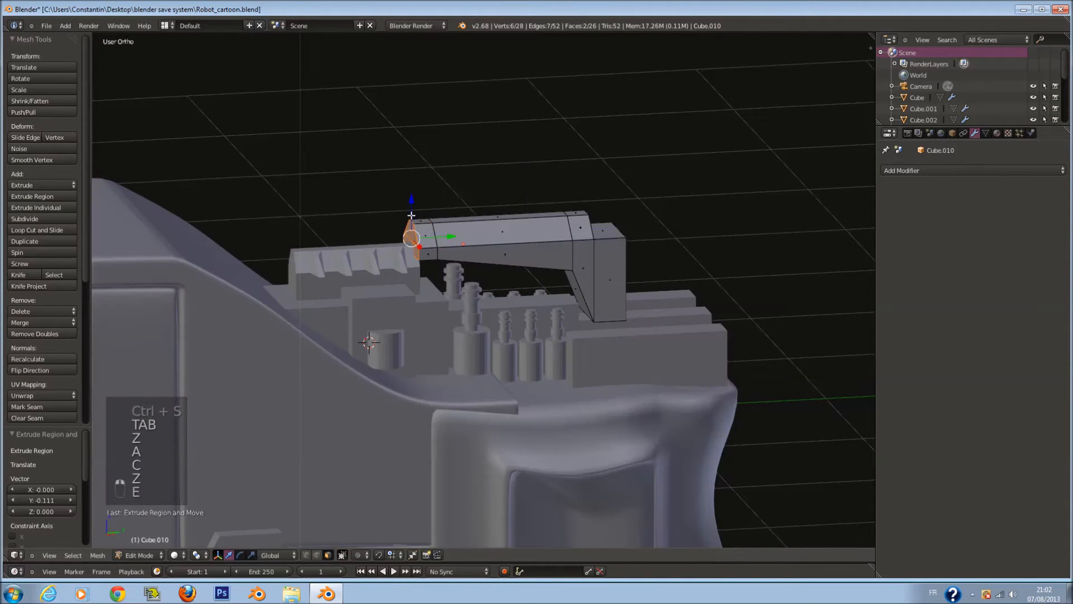
- Extrude the arm's front end forward over the finned block, leave Edit Mode and save the file
key("e")
left_click(291, 223)
middle_click_drag(291, 224, 548, 270)
key("Tab")
key("ctrl+s")
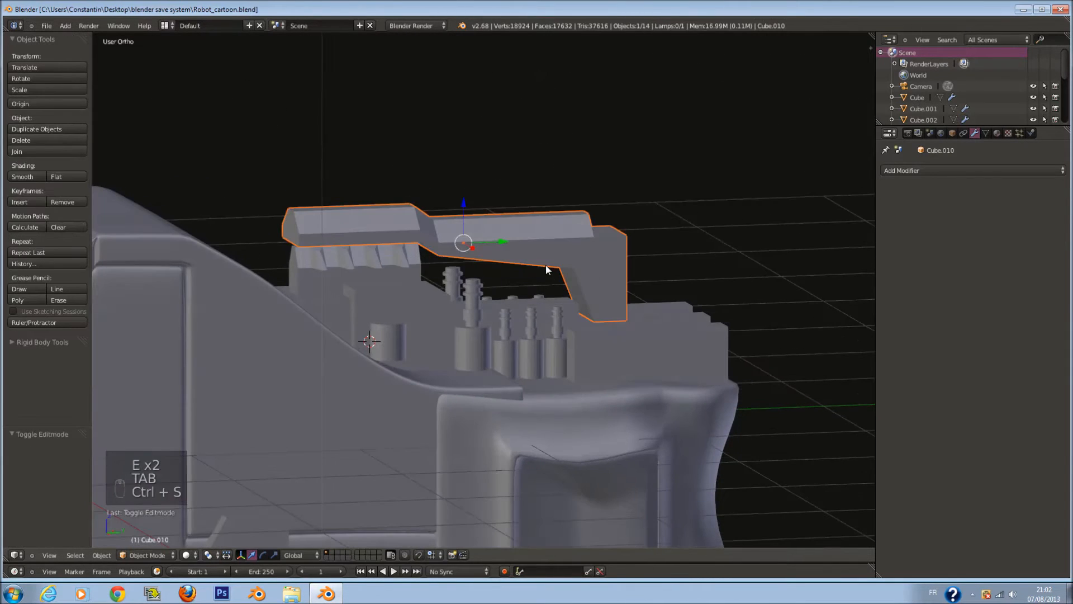
- Add another cube at the 3D cursor in side view and scale it to 0.433
key("KP_3")
scroll(583, 268, "up", 1)
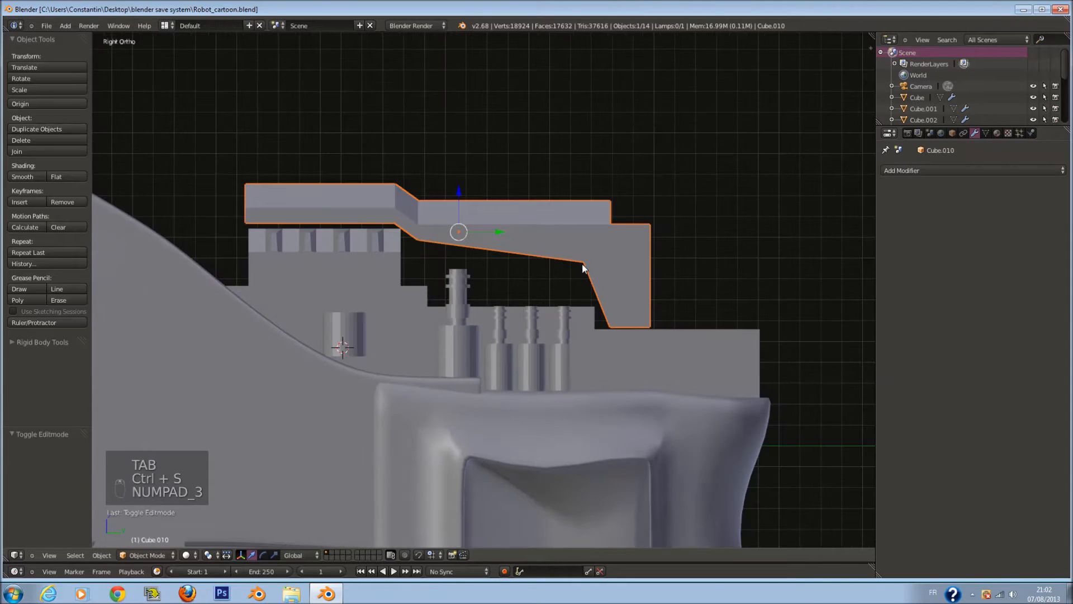
scroll(562, 257, "up", 1, "ctrl")
key("shift+a")
mouse_move(498, 257)
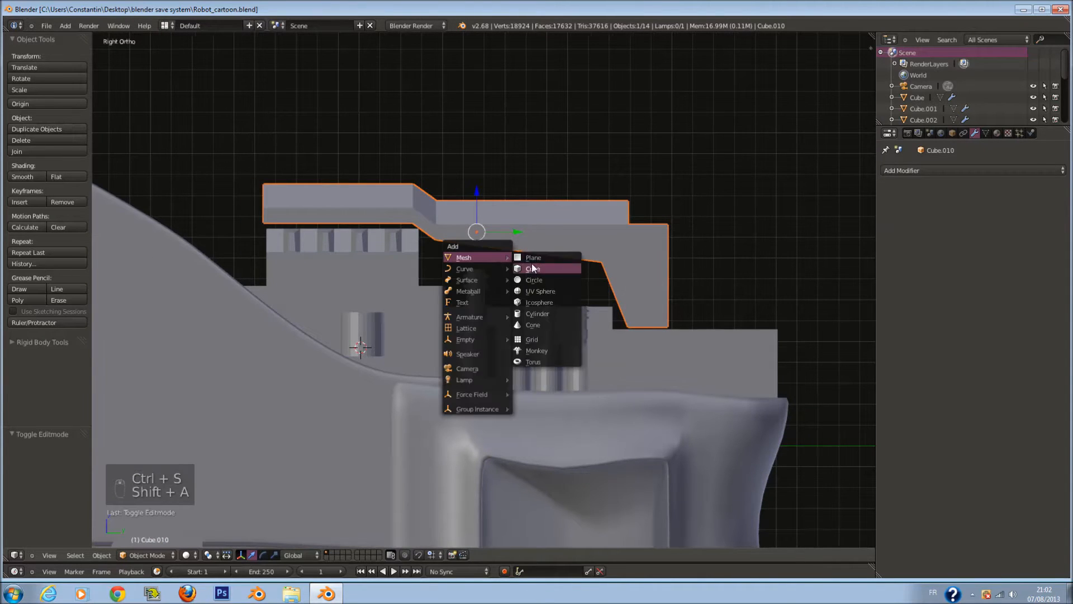
left_click(545, 267)
key("s")
left_click(441, 290)
- Rescale the new cube along Y and along X to shape it into a narrower block
middle_click_drag(441, 290, 421, 337)
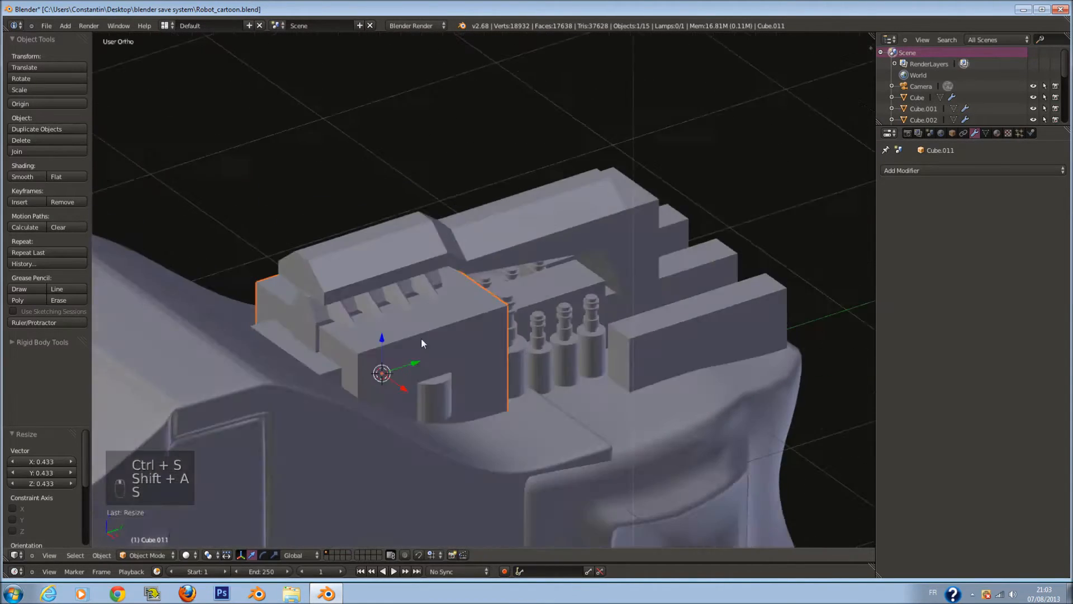
key("s")
key("y")
left_click(470, 377)
key("s")
key("x")
left_click(431, 351)
- Move the block back along Y under the arm and scale it uniformly by 1.149
left_click_drag(415, 375, 531, 315)
middle_click_drag(581, 318, 555, 290)
key("s")
left_click(595, 352)
- Lengthen the block along Y in side view and shift it -0.186 along Y beneath the arm
key("KP_1")
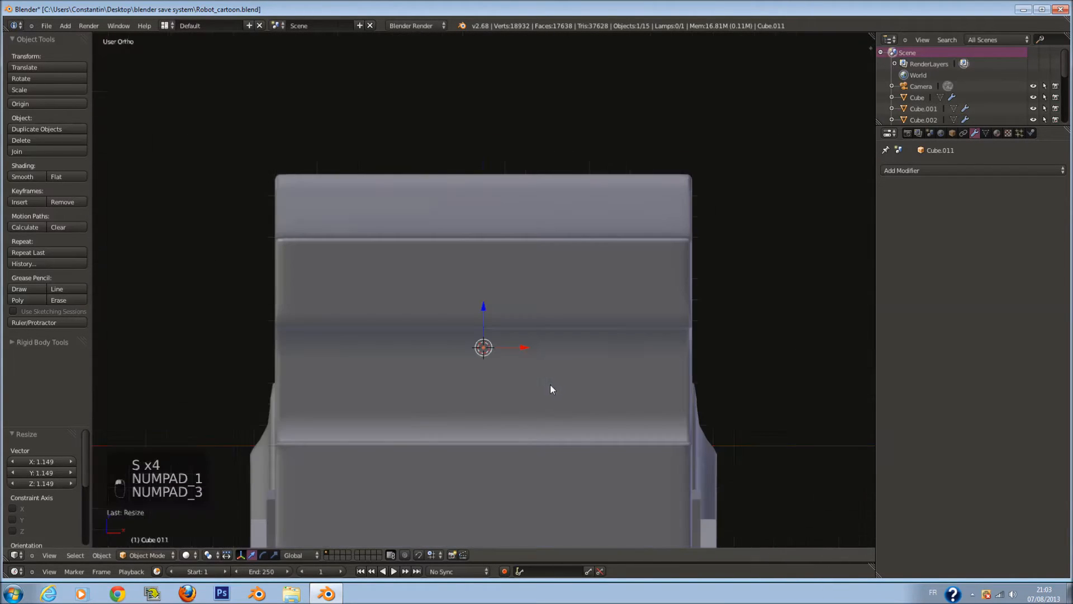
key("KP_3")
key("s")
key("y")
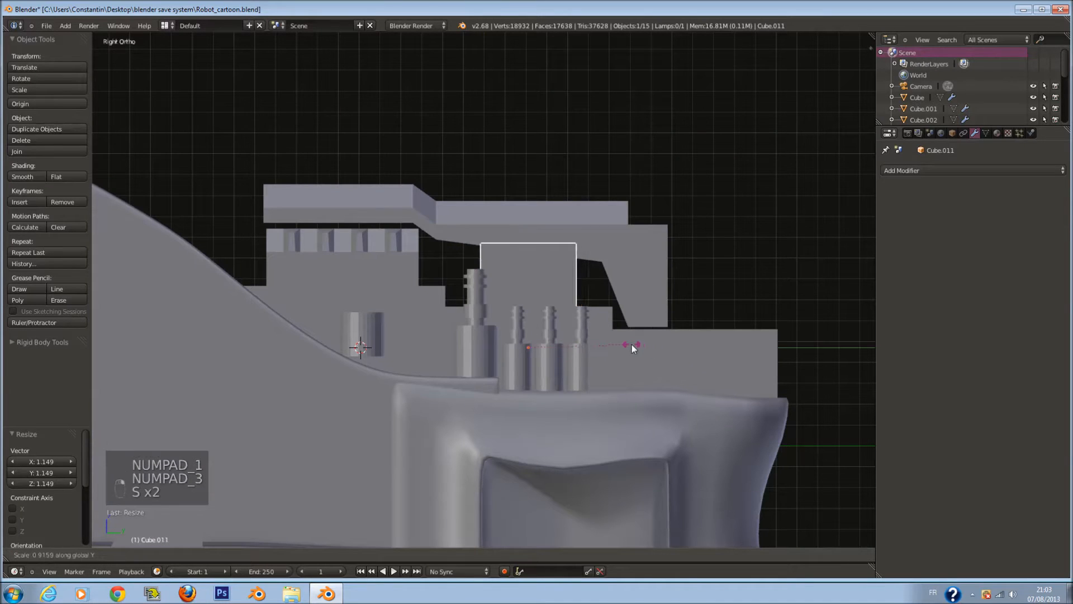
left_click(737, 353)
left_click_drag(573, 336, 500, 293)
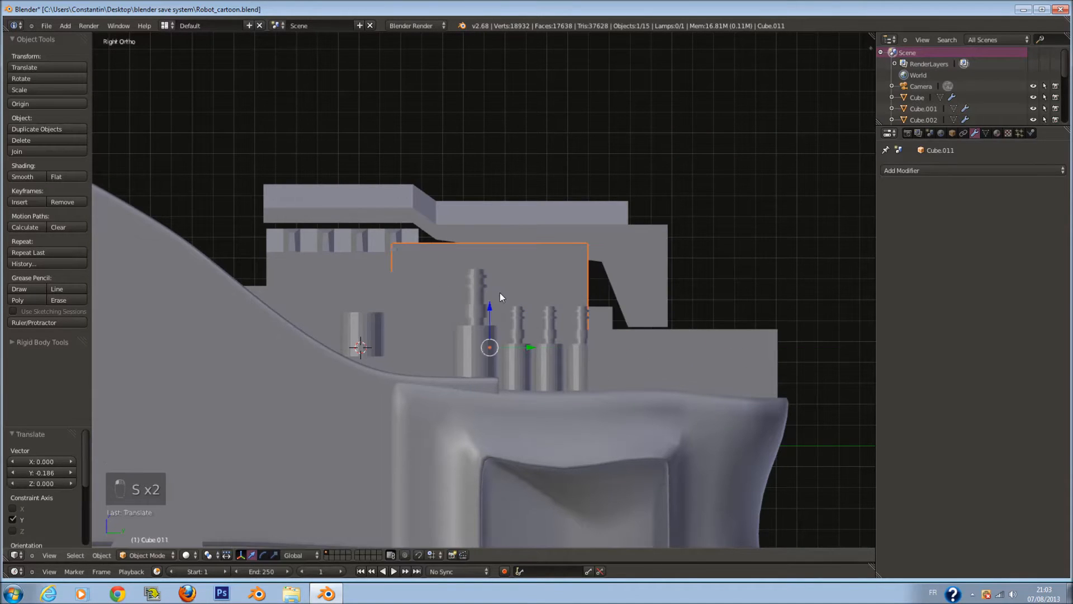
- Scale the block under the arm to 0.470 along X and 0.477 along Z
middle_click_drag(499, 293, 575, 361)
key("s")
key("x")
left_click(501, 306)
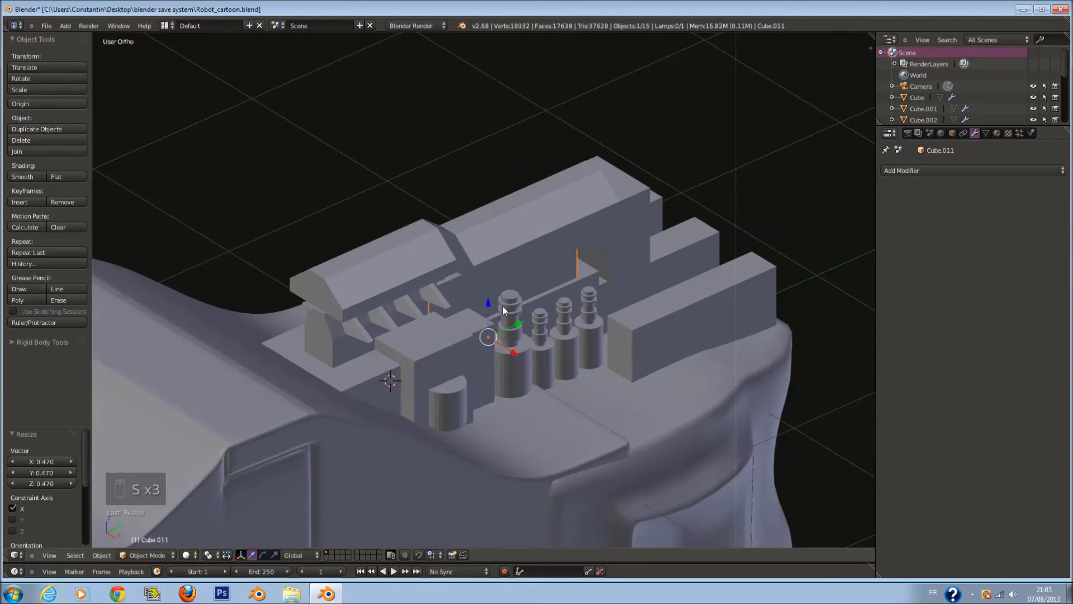
key("KP_1")
key("z")
key("KP_3")
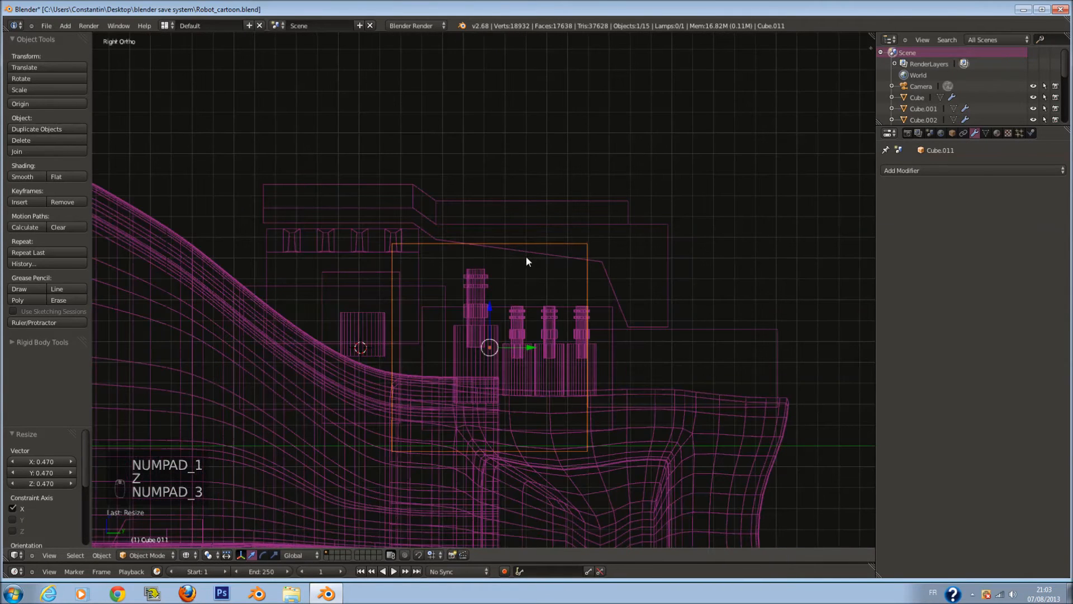
key("s")
key("z")
left_click(491, 342)
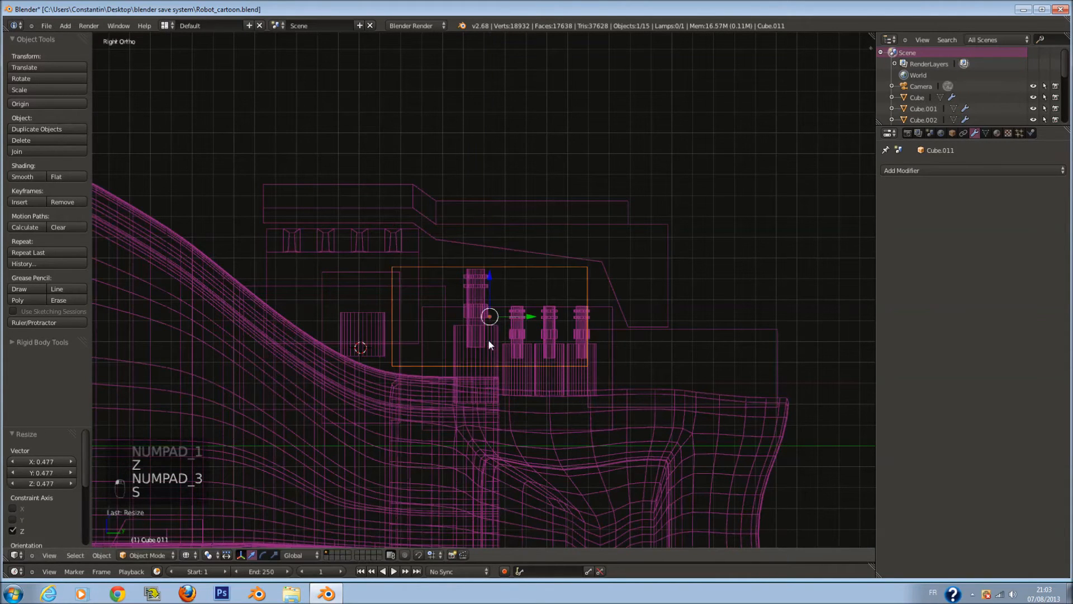
- Raise the block 0.075 along Z and rescale its height along Z
left_click_drag(489, 278, 523, 283)
key("s")
key("z")
left_click(494, 330)
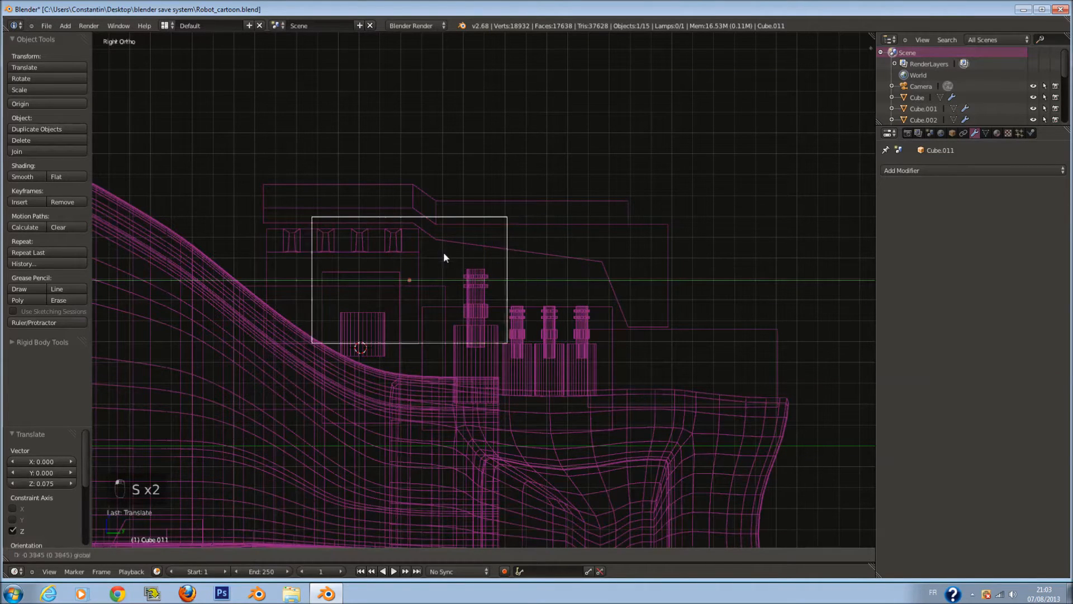
- Lengthen the block along Y in side view, shifting it 0.142 along Y between the two rescales
key("s")
key("y")
left_click(478, 310)
left_click_drag(438, 281, 458, 290)
key("s")
right_click(505, 313)
key("s")
key("y")
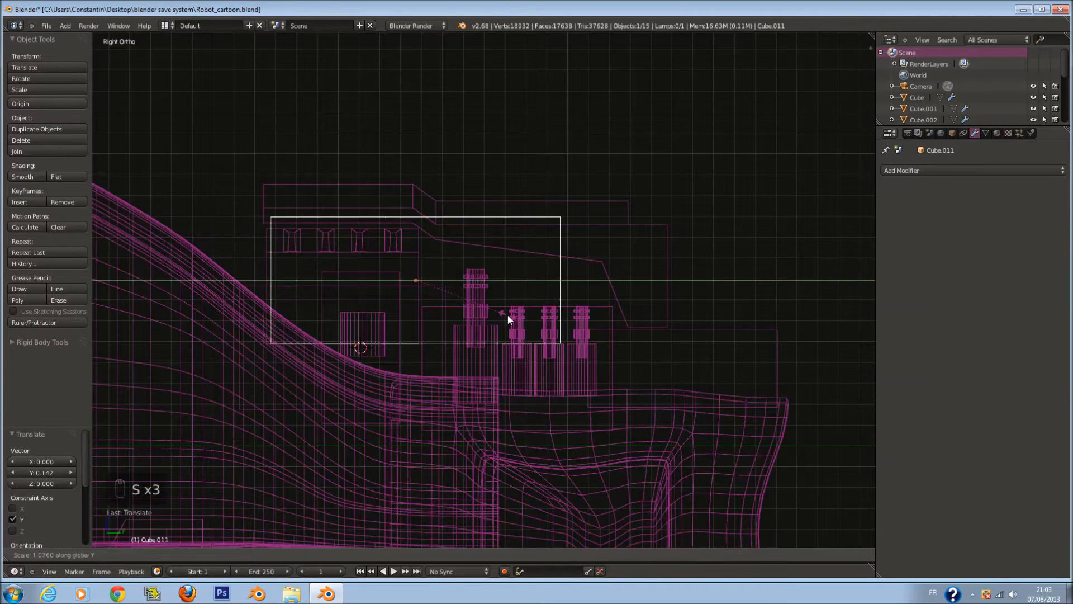
left_click(509, 314)
- Scale the block to 0.783 along X and 1.211 along Y
key("z")
middle_click_drag(494, 260, 442, 249)
key("s")
left_click(528, 286)
key("z")
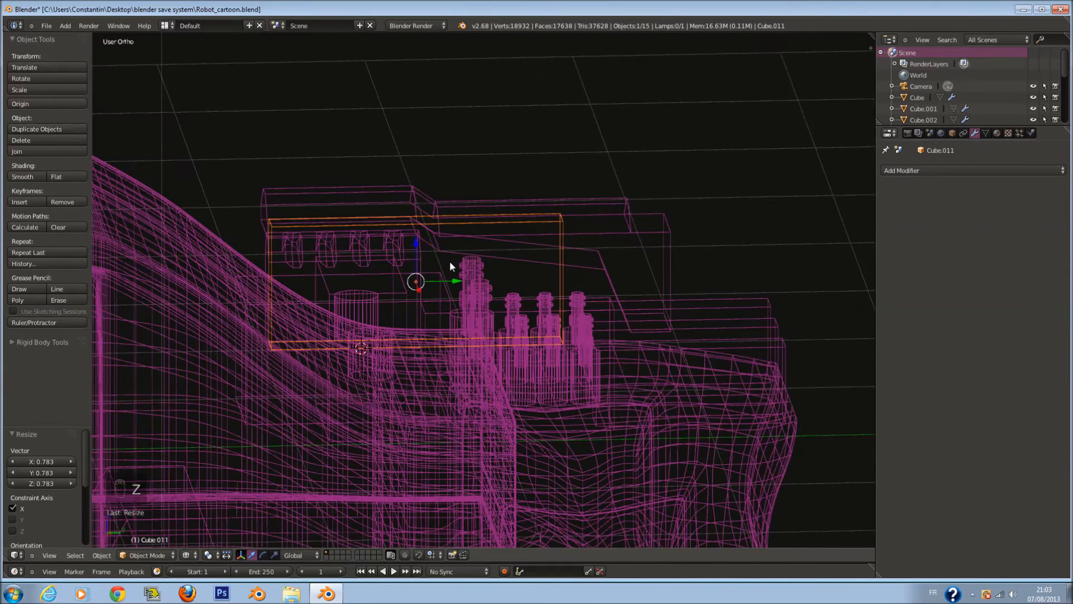
key("s")
key("y")
left_click(556, 305)
key("z")
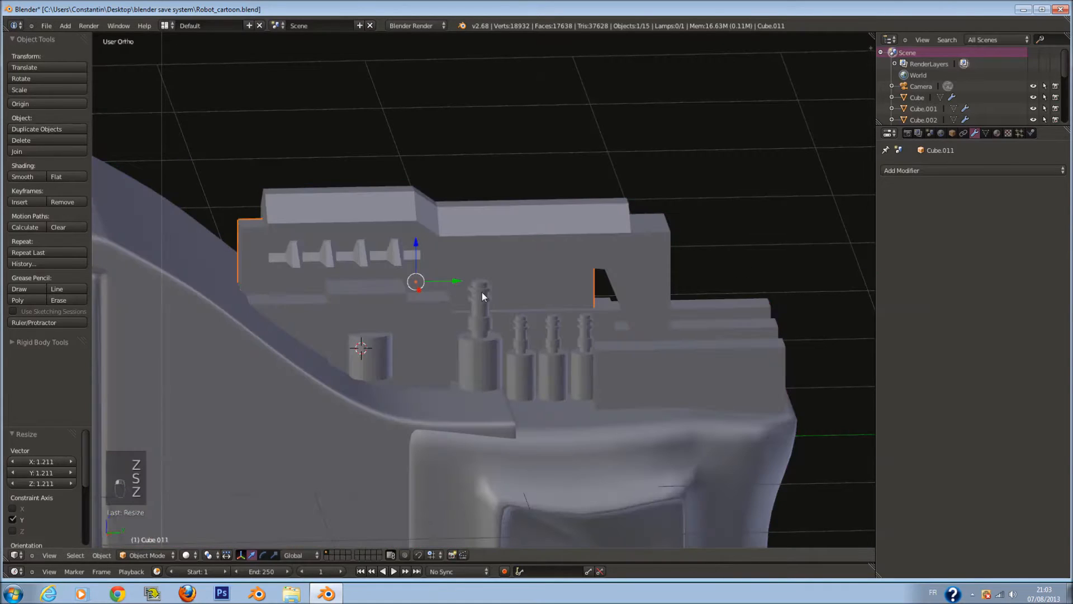
- Shift the block forward along Y within the arm's length and save the file
left_click(502, 301)
middle_click_drag(501, 301, 487, 283)
key("ctrl+space")
key("ctrl+space")
key("a")
middle_click_drag(555, 317, 582, 302)
key("ctrl+s")
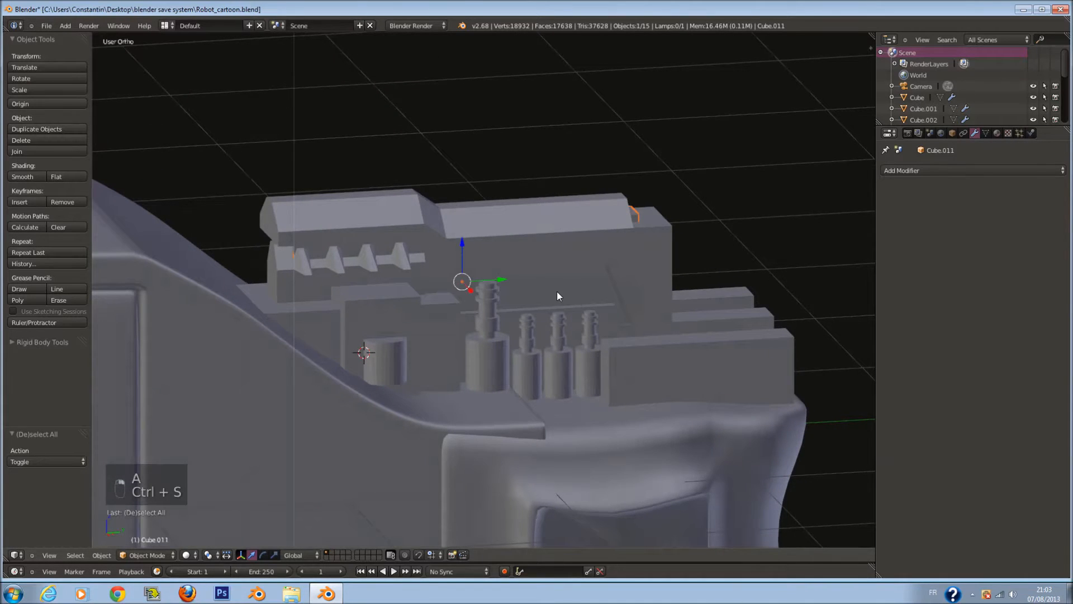
- Narrow the block under the arm to 0.460 along X and save the file again
key("KP_3")
middle_click_drag(663, 288, 649, 327)
key("z")
key("s")
key("x")
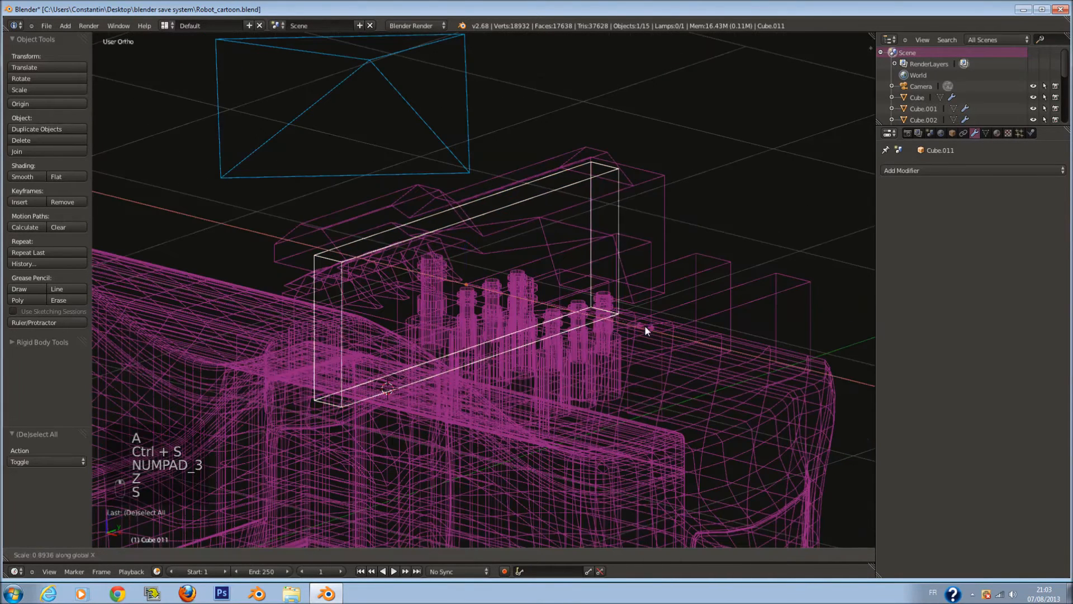
left_click(561, 289)
key("z")
key("ctrl+s")
middle_click_drag(517, 273, 525, 285)
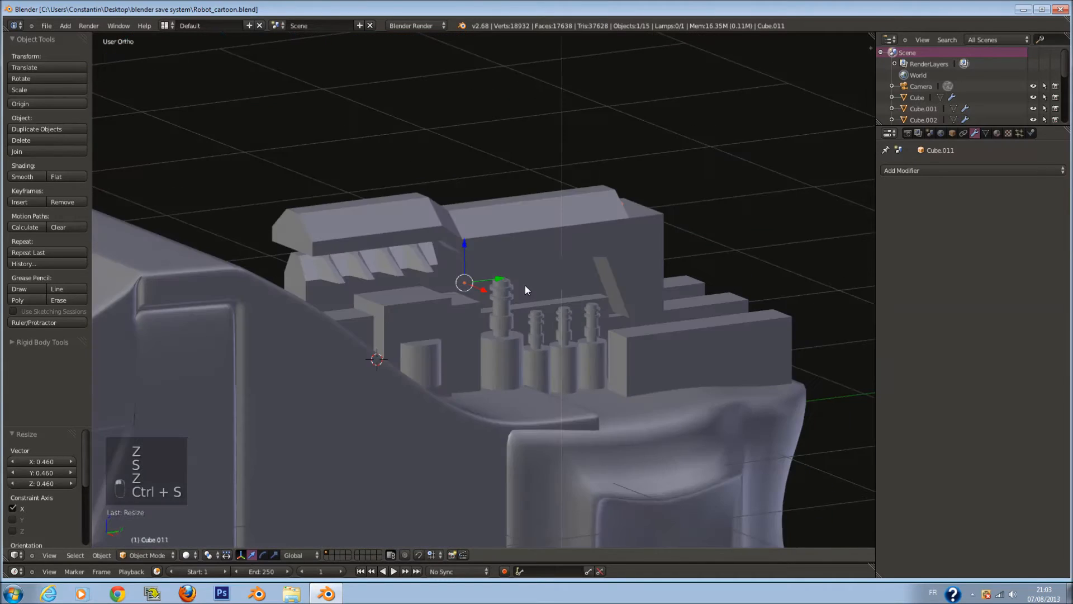
- Deselect everything, save the file, and add a new cube at the 3D cursor with an X-axis Mirror modifier
key("KP_3")
key("z")
key("a")
key("ctrl+s")
left_click(554, 266)
key("shift+a")
mouse_move(507, 273)
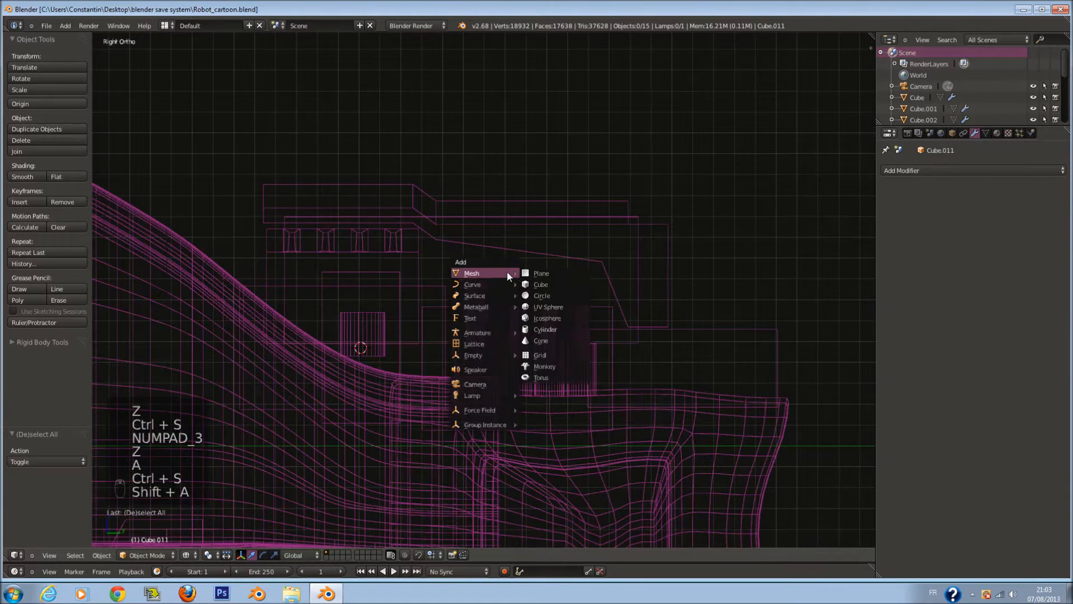
left_click(541, 284)
left_click(961, 171)
left_click(816, 279)
middle_click_drag(821, 275, 533, 263)
- Scale the new cube's mesh to 0.027 in Edit Mode and move it outward along X and up along Z
key("Tab")
key("s")
left_click(397, 363)
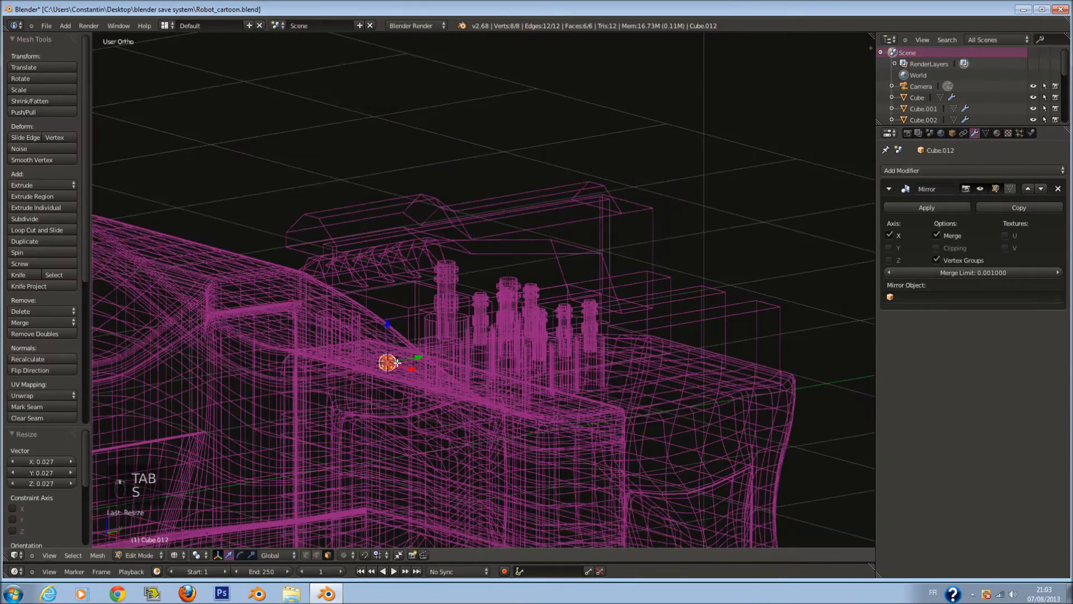
key("z")
middle_click_drag(397, 362, 414, 367)
left_click_drag(423, 378, 445, 383)
mouse_move(425, 341)
left_mouse_down()
mouse_move(429, 269)
mouse_move(446, 290)
mouse_move(501, 280)
mouse_move(475, 274)
left_mouse_up()
- Enlarge the small cube by 1.367 in wireframe side view
key("KP_3")
key("z")
key("s")
left_click(490, 290)
- Duplicate the small cube four times in side view, scattering the copies around and beside the tall cylinder tower's upper part
key("shift+d")
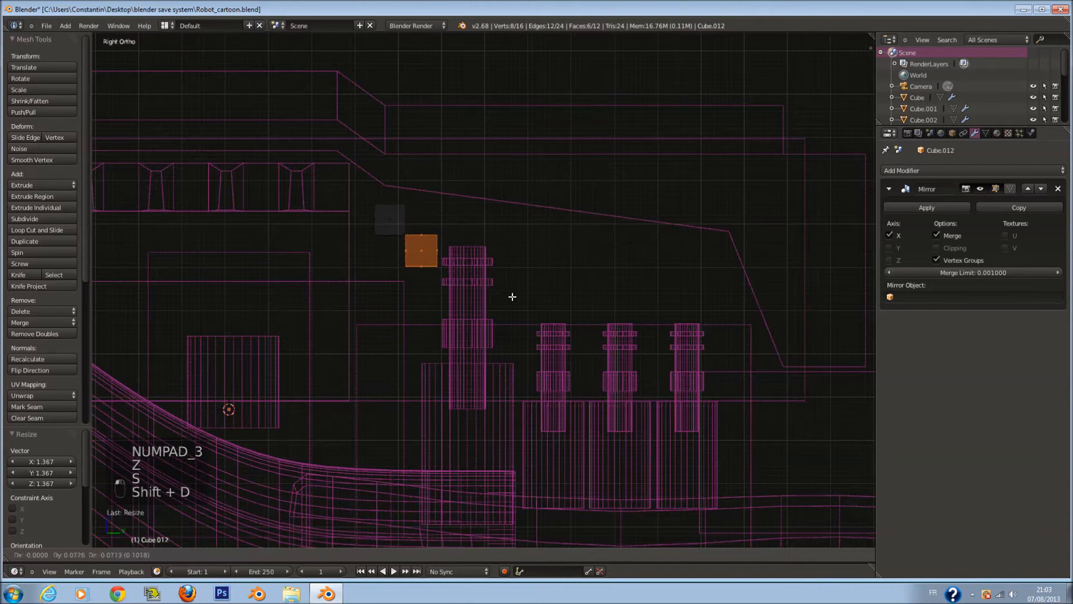
left_click(512, 296)
key("shift+d")
left_click(483, 265)
left_click(545, 277)
key("shift+d")
left_click(548, 278)
key("shift+d")
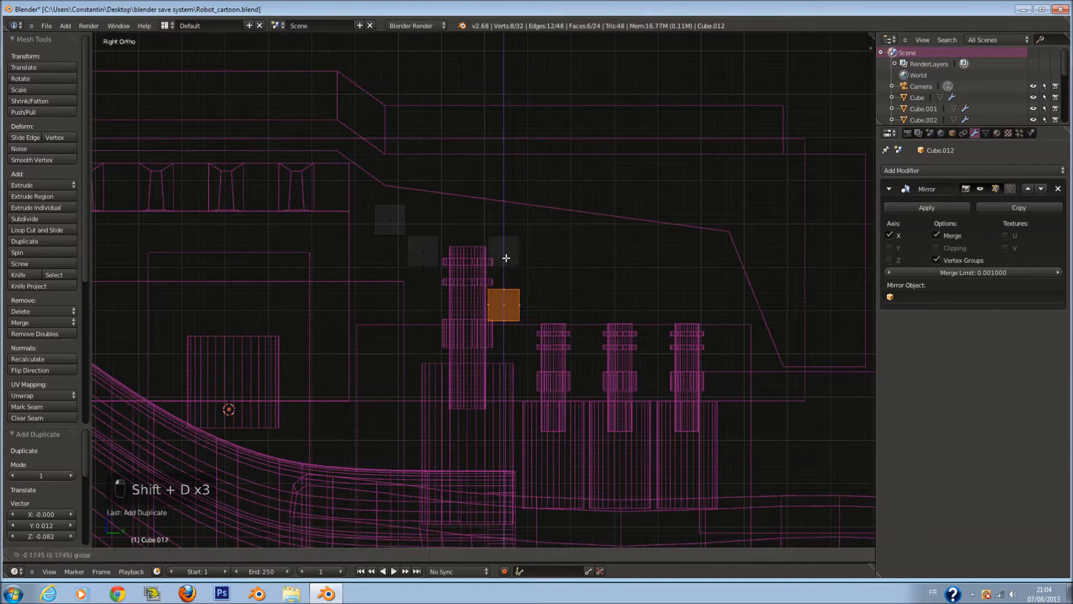
left_click(596, 307)
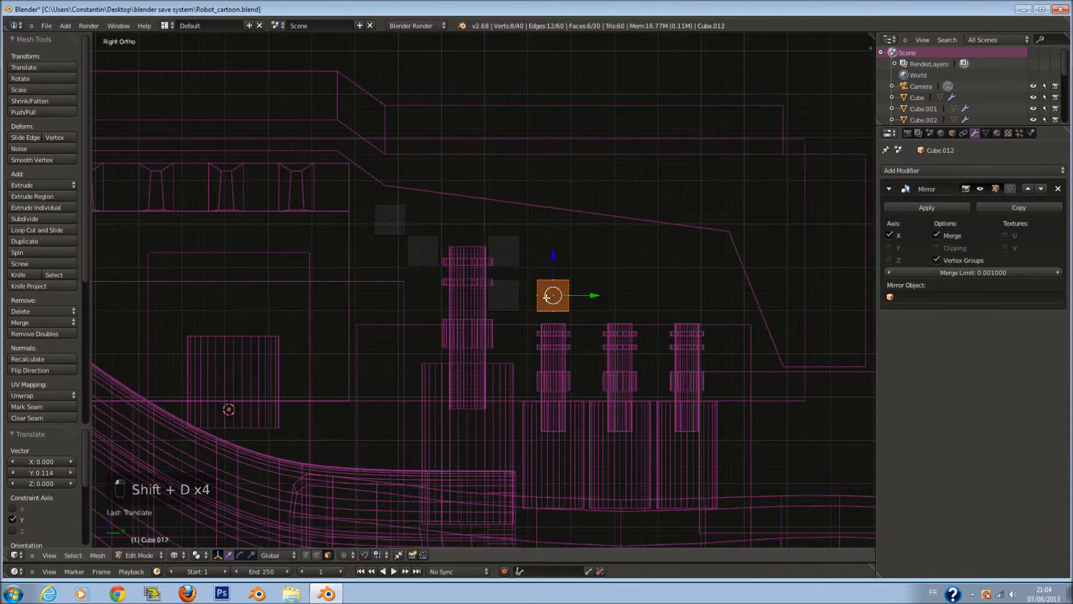
- Extrude the side face of the small box into a narrower stem reaching 0.080 along negative Y
key("e")
key("s")
left_click(555, 305)
key("e")
left_click(566, 298)
key("z")
key("z")
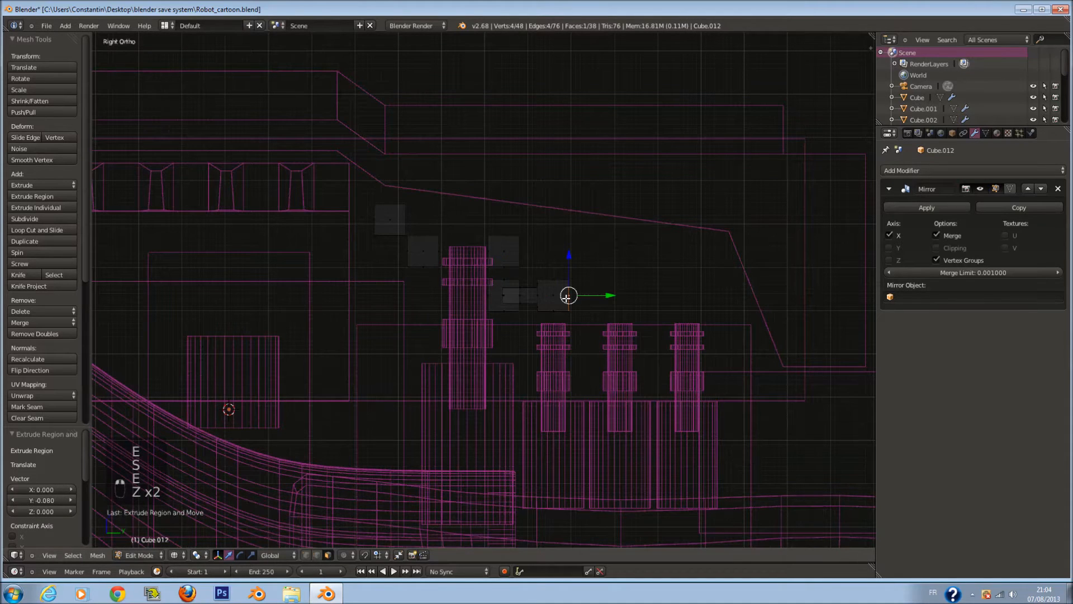
- Duplicate the box with its stem about 0.15 along Y and rotate the copy so the stem points upward
key("l")
key("shift+d")
middle_click(615, 302)
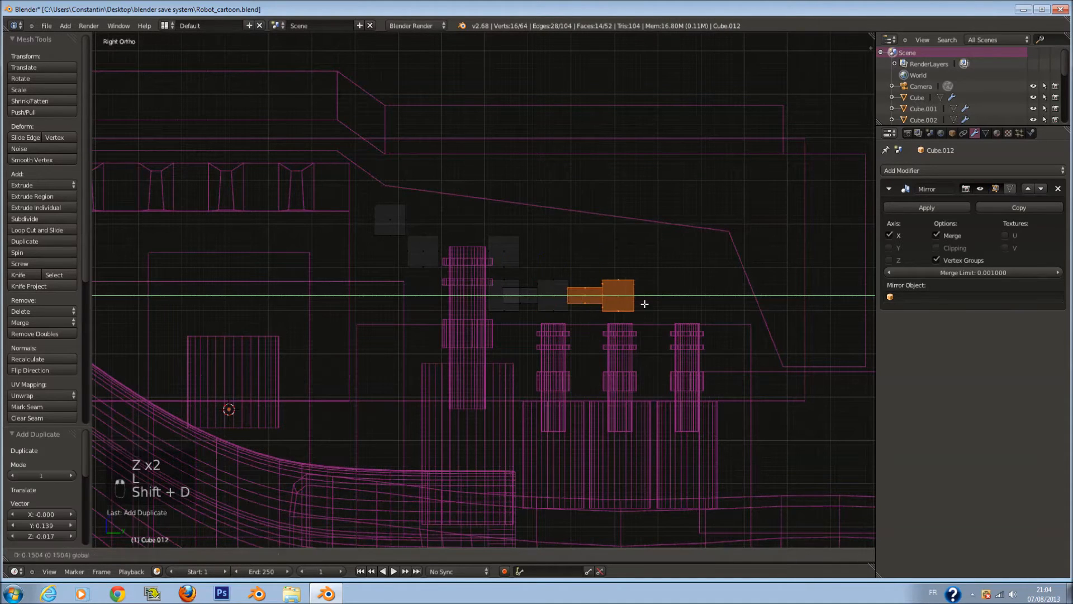
left_click(644, 304)
key("r")
right_click(642, 306)
key("r")
left_click(645, 306)
- Duplicate the upright stemmed box twice along Y to form a row of three above the small fittings
key("shift+d")
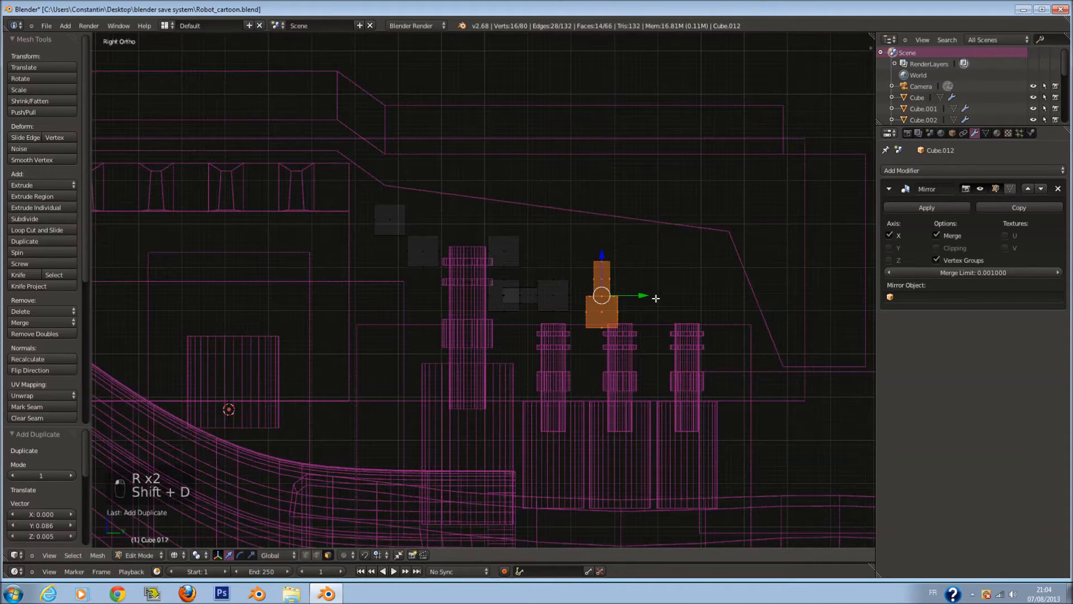
middle_click(665, 309)
left_click(667, 311)
key("shift+d")
middle_click(693, 302)
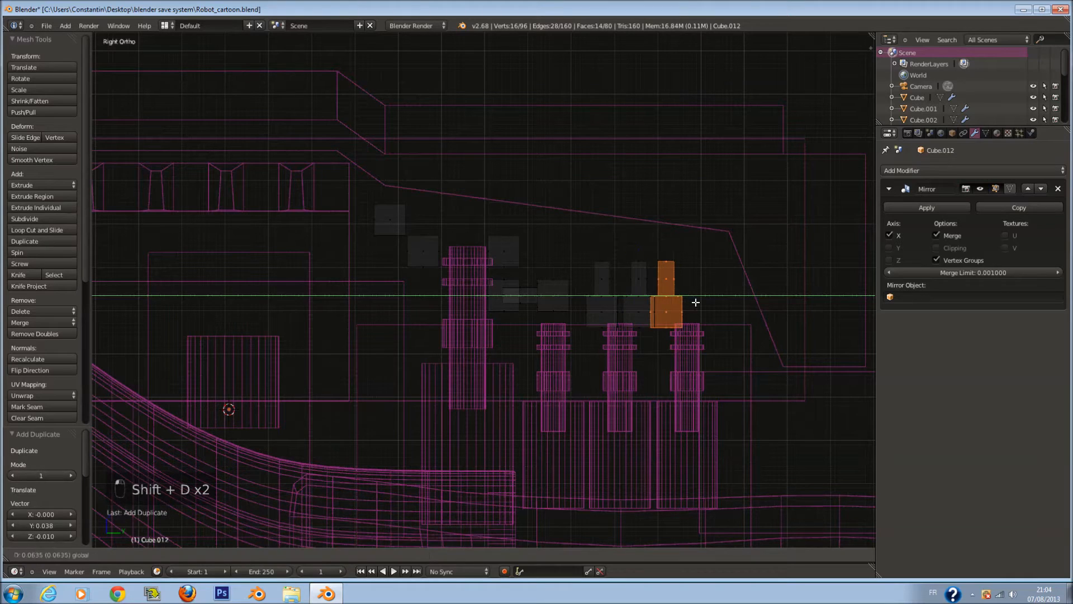
left_click(709, 308)
- Extrude the outer faces of the three stemmed boxes, rotate them 11.224° about Z and shrink them into tapered fronts
key("z")
middle_click_drag(678, 293, 680, 288)
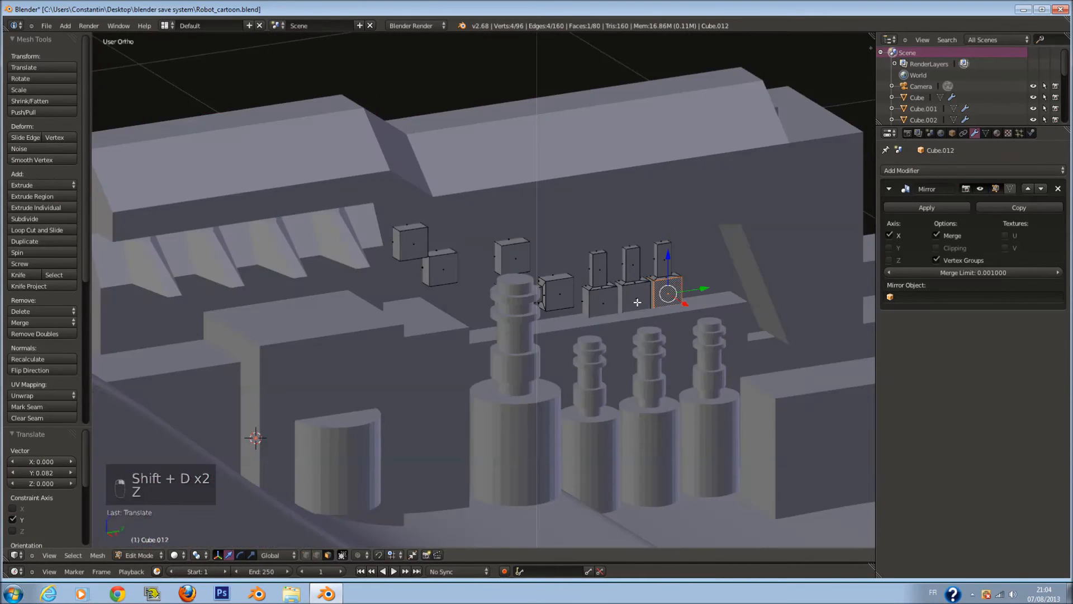
middle_click_drag(611, 306, 671, 305)
key("e")
left_click(760, 319)
key("r")
key("z")
left_click(758, 293)
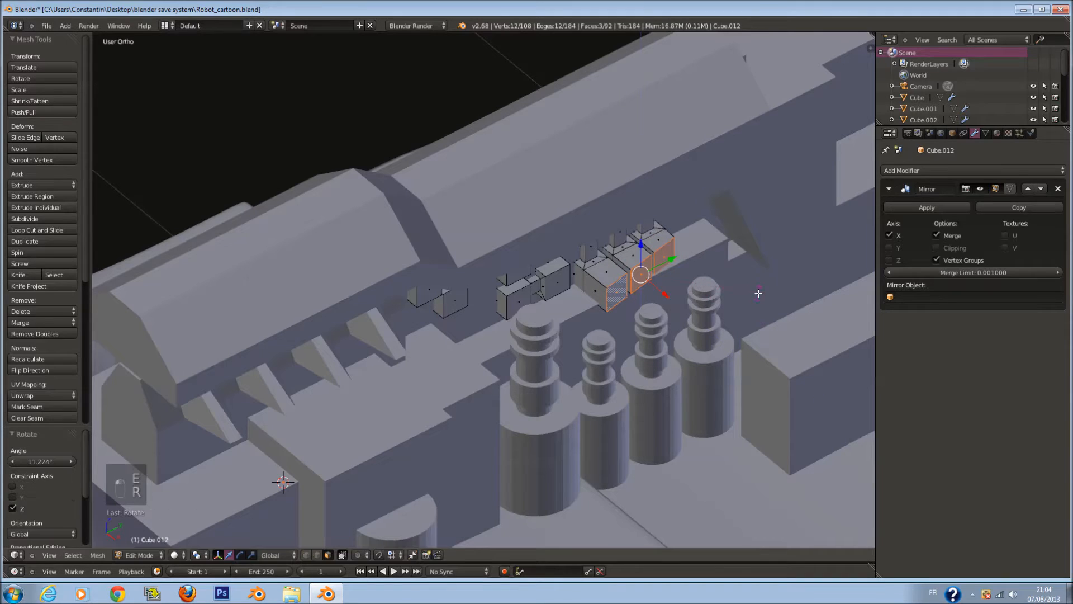
key("alt+s")
left_click(694, 308)
- Duplicate one of the plain small boxes and place the copy above the large fitting
key("KP_2")
key("KP_1")
key("KP_3")
key("z")
key("a")
key("a")
key("a")
key("l")
key("shift+d")
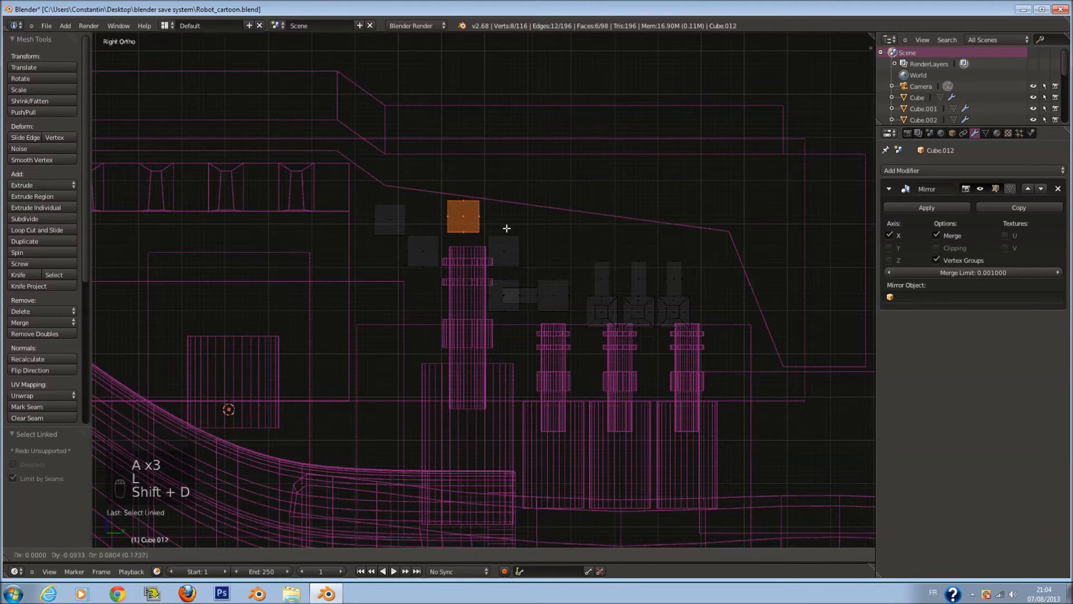
left_click(506, 228)
- Scale the duplicated box above the large fitting into a wide, flat plate spanning the two boxes below
key("s")
middle_click(497, 236)
left_click(477, 219)
key("s")
right_click(497, 227)
key("s")
right_click(497, 228)
key("s")
middle_click(536, 243)
left_click(618, 281)
- Duplicate the flat plate 0.044 upward along Z and move the copy's outer face 0.058 along X
mouse_move(466, 175)
left_mouse_down()
mouse_move(469, 190)
mouse_move(466, 178)
left_mouse_up()
key("shift+d")
right_click(468, 192)
key("z")
middle_click_drag(465, 191, 498, 218)
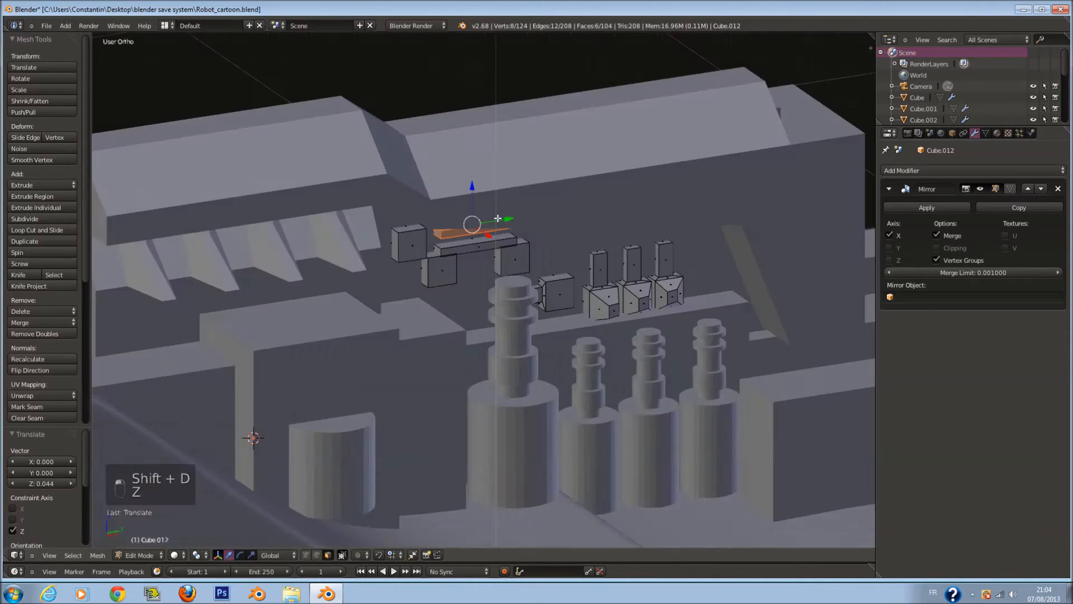
left_click_drag(493, 237, 564, 225)
key("r")
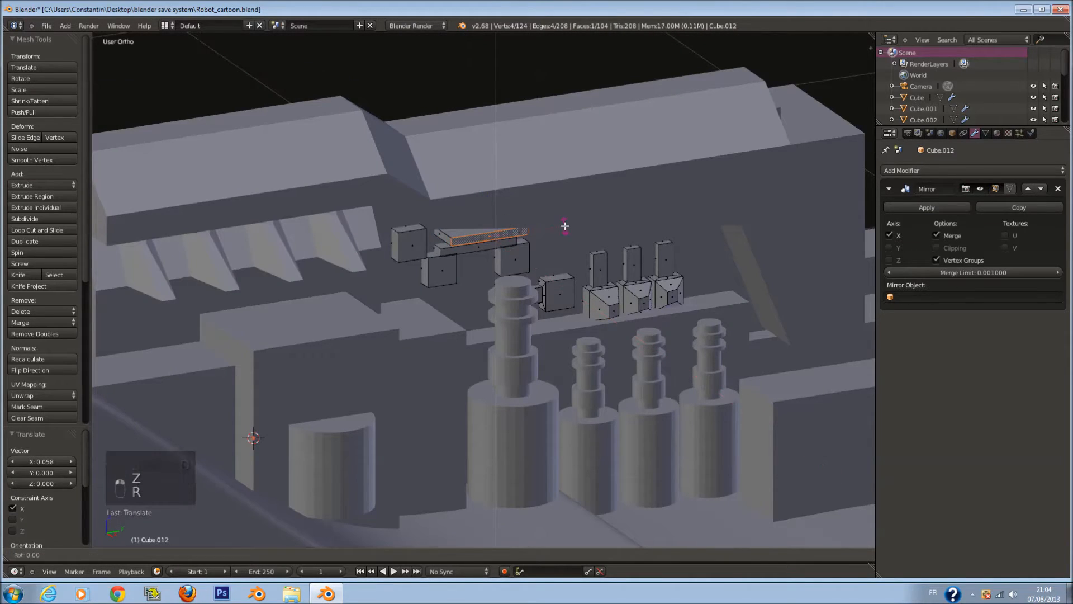
right_click(568, 230)
key("x")
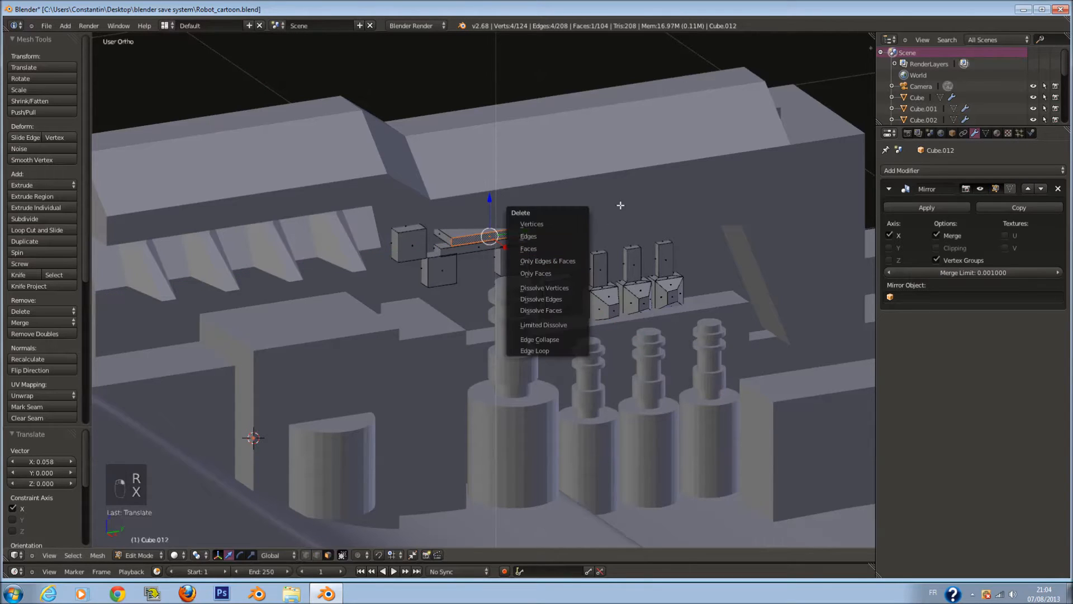
key("Escape")
key("r")
right_click(565, 257)
- Rotate the upper plate's outer face about X, extrude it 0.066 along X and rotate the new face 22.375° about X
key("r")
key("x")
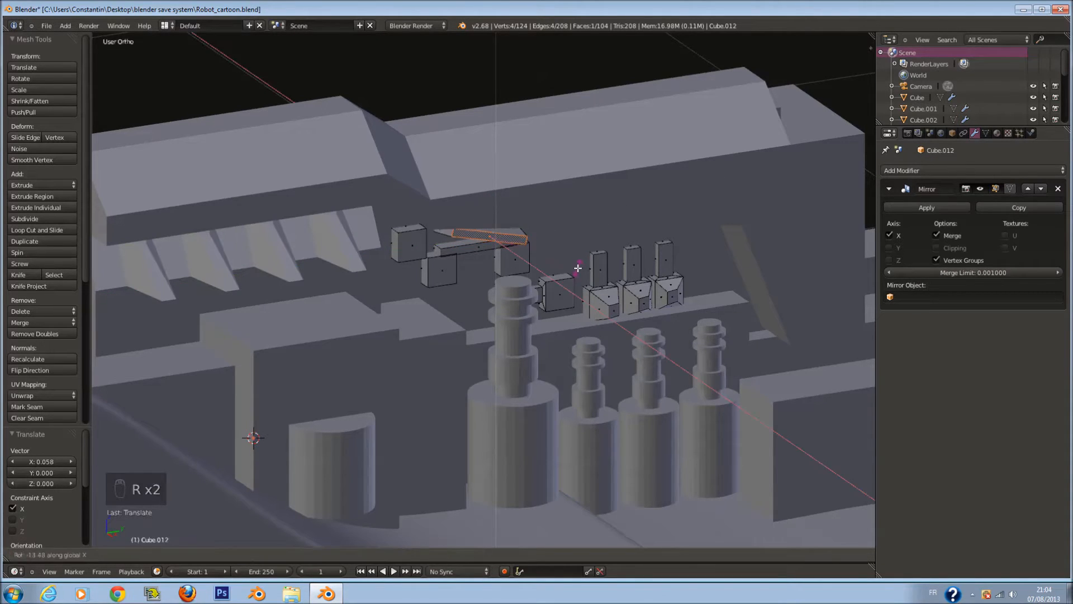
left_click(578, 269)
key("e")
left_click(590, 296)
key("r")
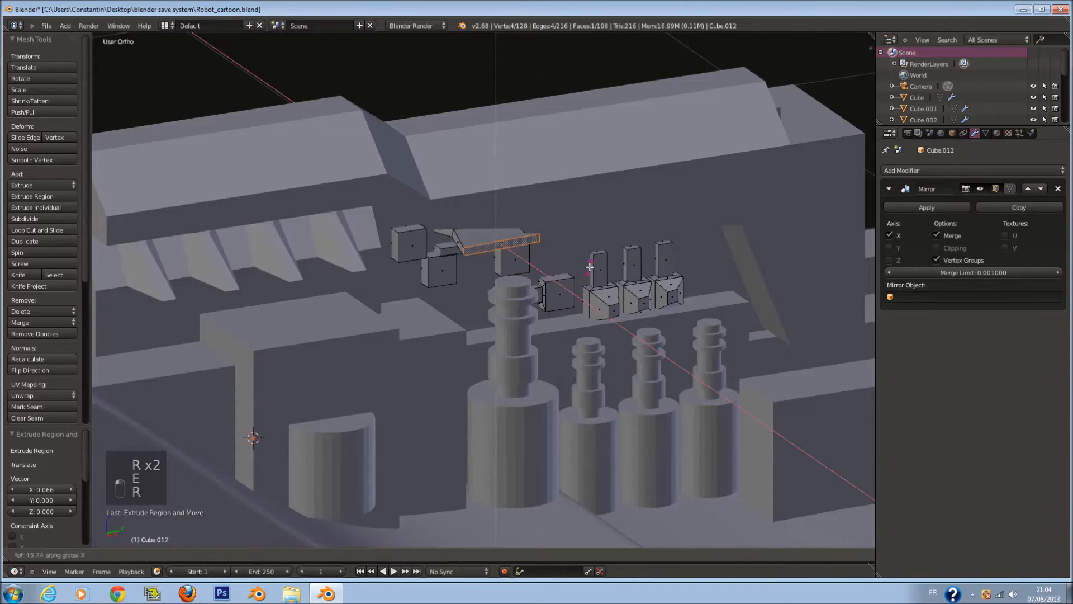
left_click(579, 255)
middle_click_drag(579, 255, 531, 218)
- Duplicate the small box beside the large fitting, offsetting the copy 0.152 along Y and 0.030 along Z
key("KP_3")
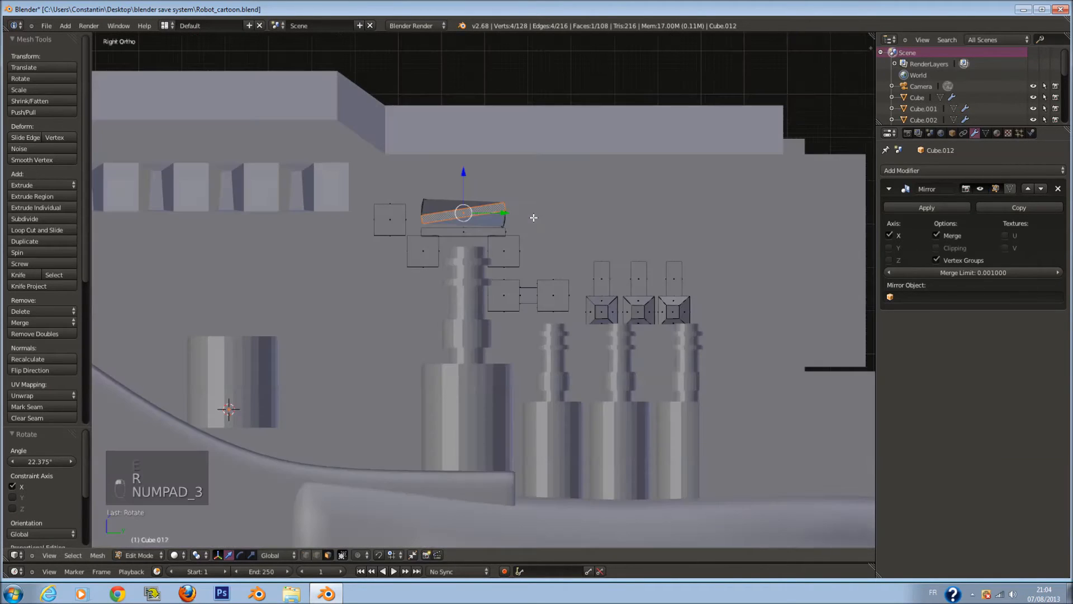
key("z")
key("a")
key("a")
key("a")
key("l")
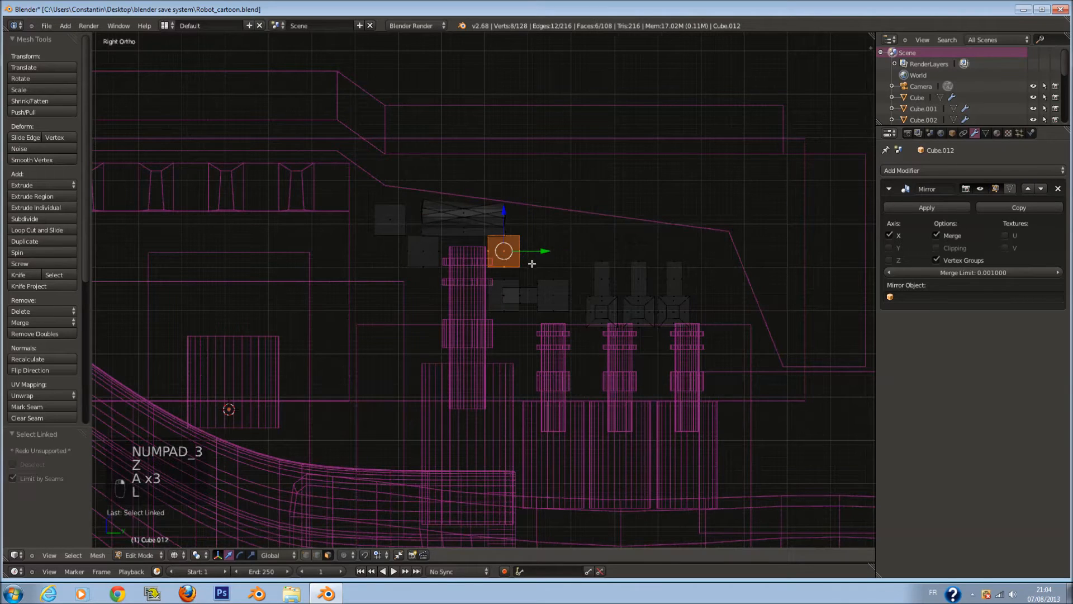
left_click(593, 242)
- Snap the 3D cursor to the duplicated box and add a cylinder there scaled down to about 0.044
key("shift+s")
key("shift+s")
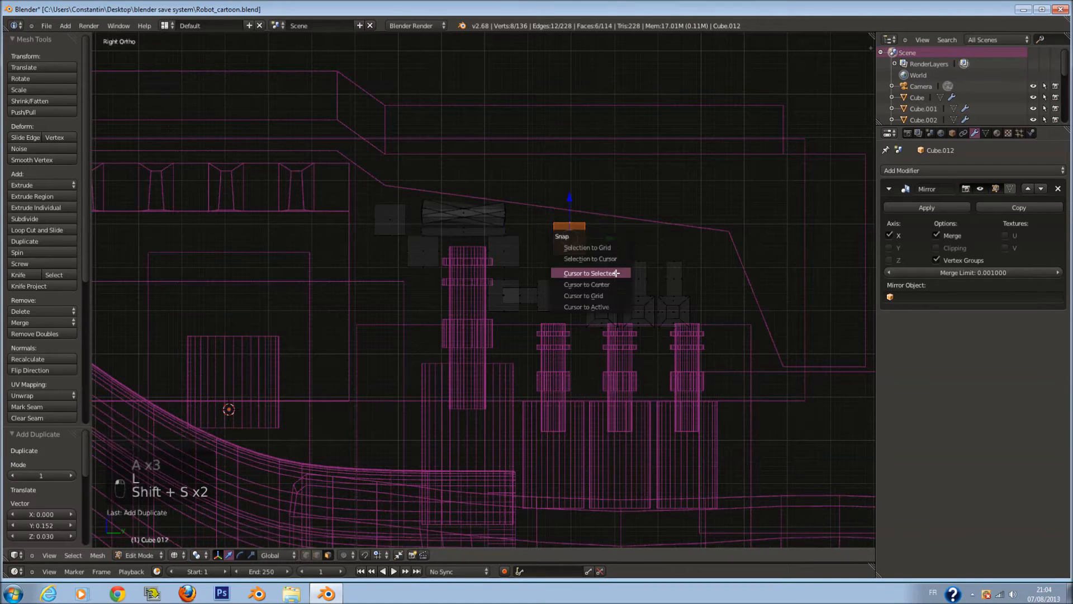
left_click(613, 273)
key("shift+a")
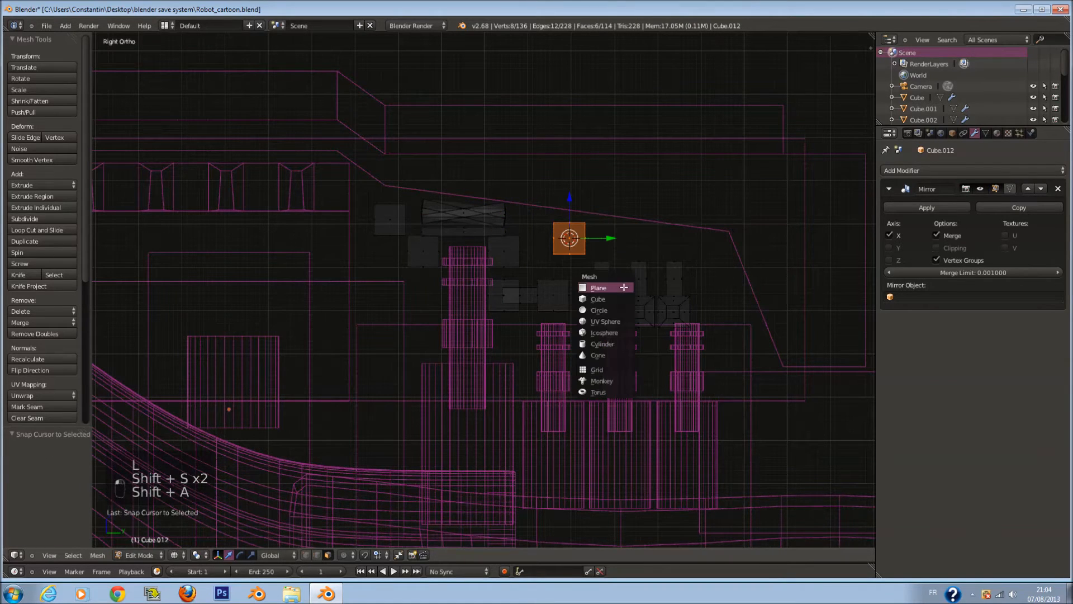
left_click(628, 345)
key("s")
left_click(566, 238)
- Shrink the new cylinder further and stretch it by 3.422 along Z
middle_click_drag(569, 240, 616, 268)
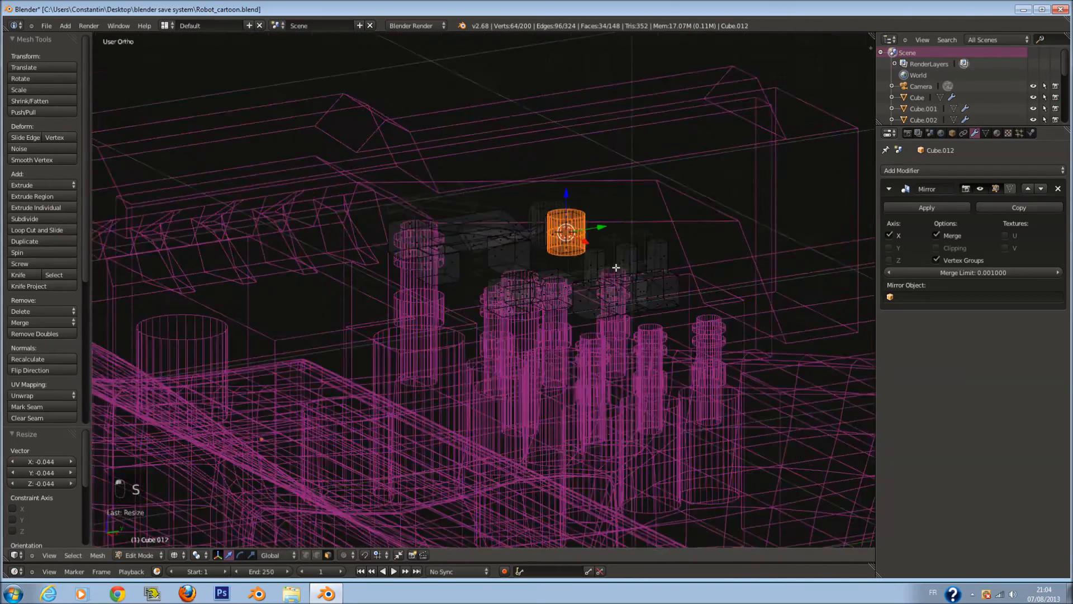
key("s")
left_click(595, 247)
key("z")
key("KP_3")
key("z")
key("s")
key("z")
left_click(712, 279)
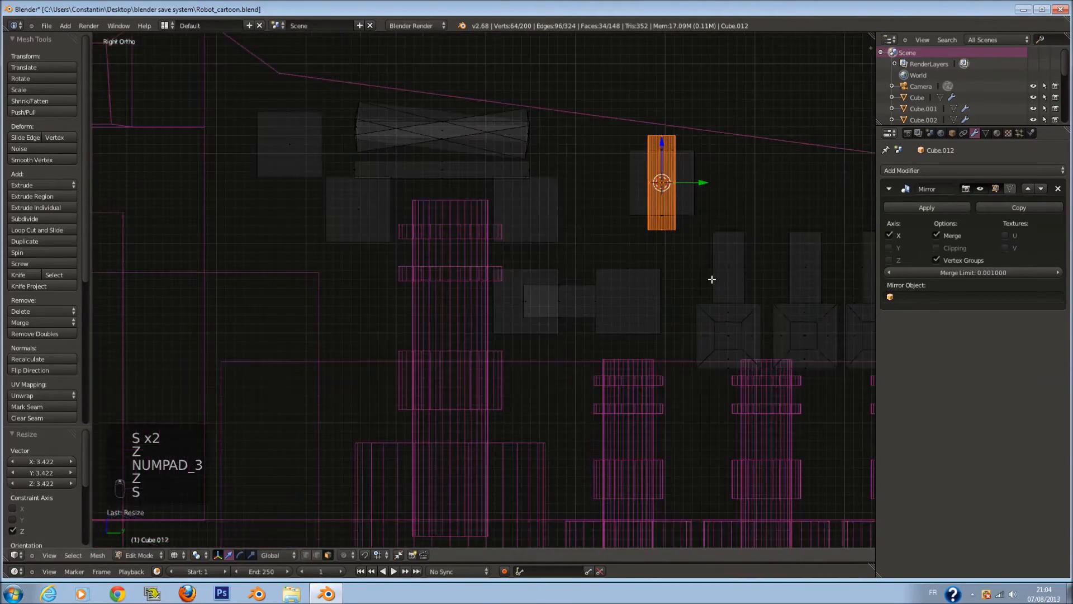
- Scale the cylinder down and position it as a vertical connector between the two boxes, moving it -0.096 along X
left_click_drag(664, 143, 665, 207)
key("s")
left_click(698, 251)
left_click_drag(699, 246, 672, 241)
middle_click_drag(672, 241, 716, 267)
key("z")
left_click_drag(699, 268, 667, 232)
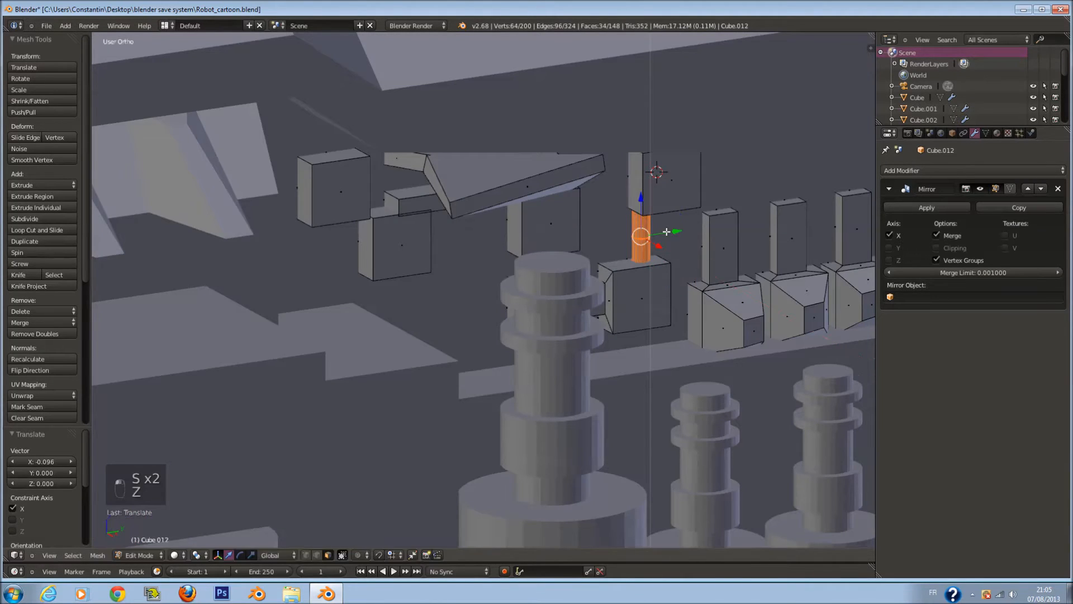
- Duplicate the vertical connector cylinder, rotate the copy 90° and move it beside the upper box
key("KP_3")
key("z")
key("shift+d")
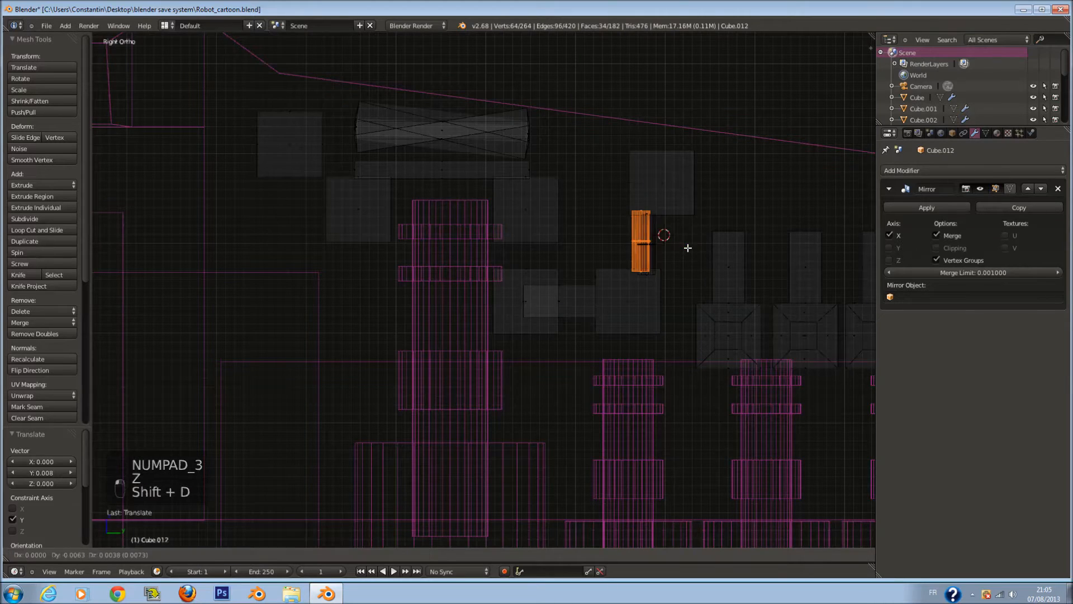
left_click(650, 241)
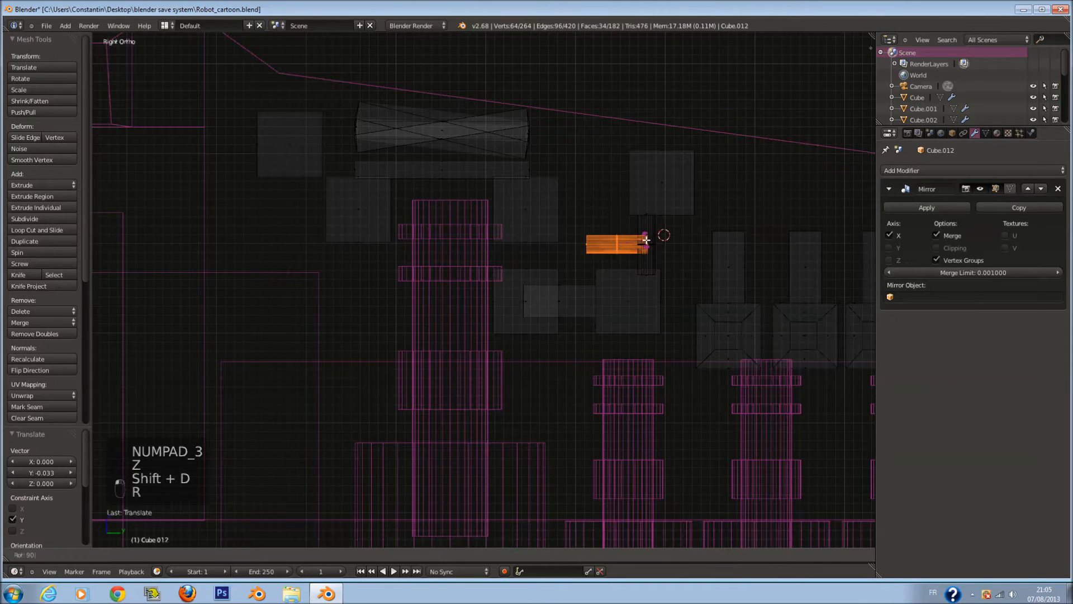
key("Return")
key("g")
left_click(618, 151)
- Stretch the horizontal cylinder by 2.055 along Y and place a duplicate between the two boxes flanking the large fitting
key("s")
key("y")
left_click(653, 177)
key("shift+d")
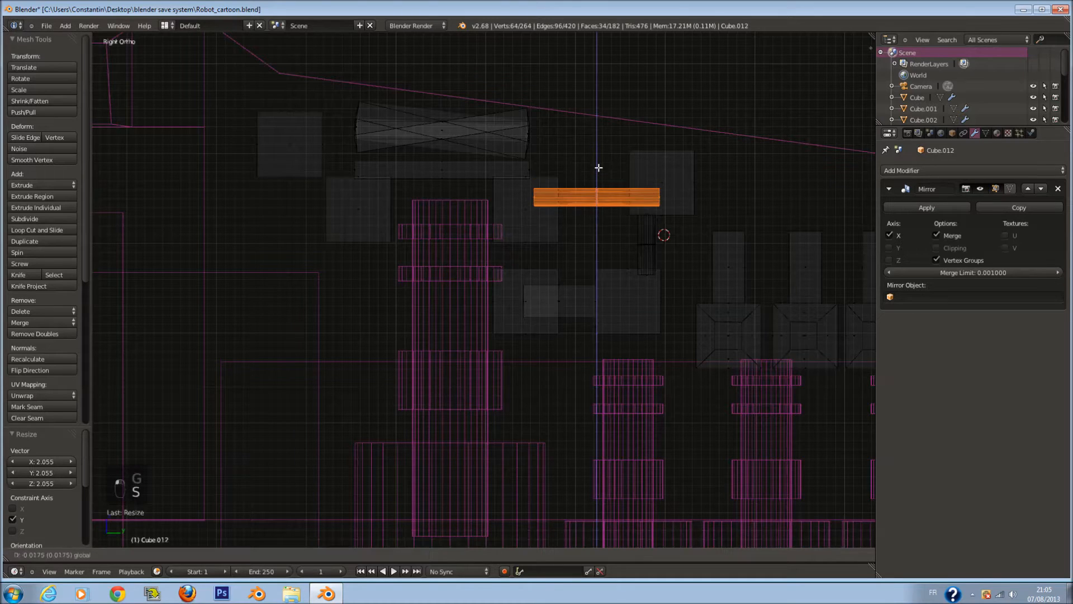
left_click(600, 213)
left_click_drag(634, 197, 478, 214)
- Duplicate the horizontal cylinder with a -0.140 Y and -0.016 Z offset and scale it to 0.542 along Y
key("shift+d")
left_click(362, 241)
key("s")
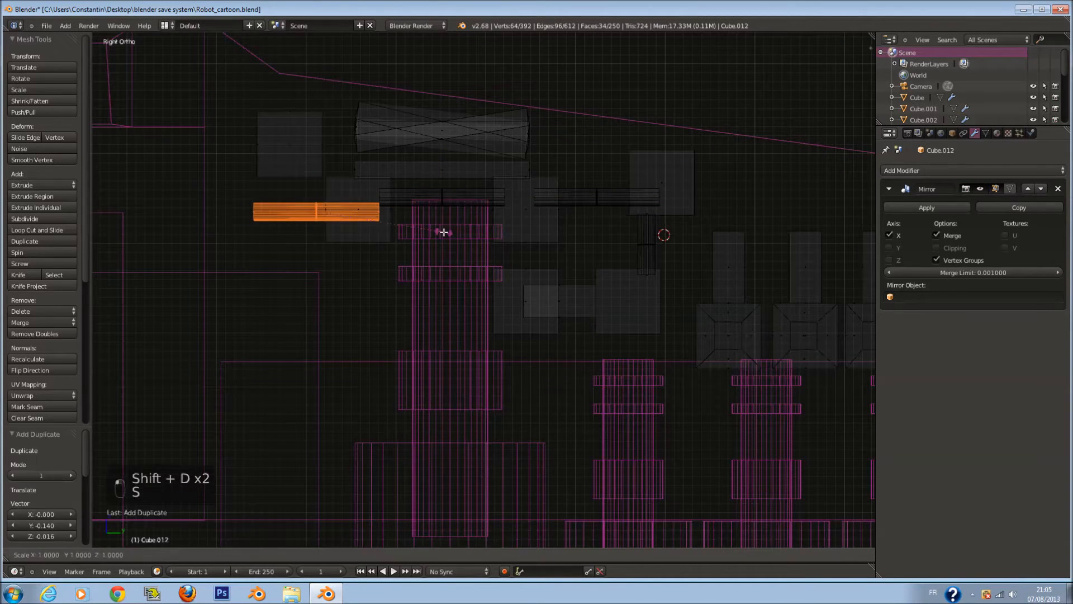
left_click(385, 218)
- Duplicate the short horizontal cylinder, rotate the copy 90° and move it along Y beneath the end box
key("shift+d")
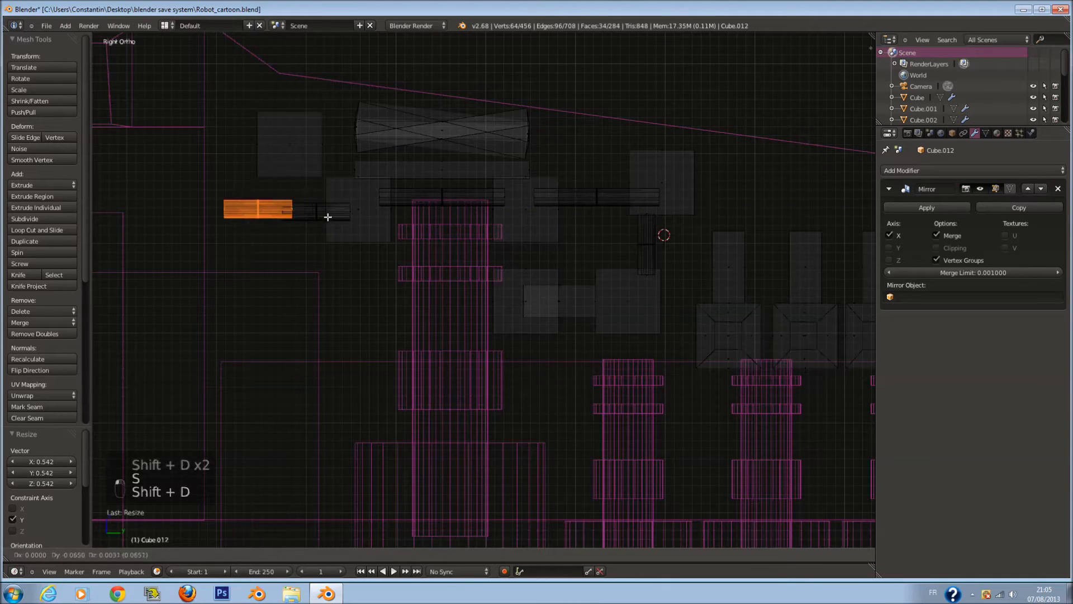
left_click(299, 212)
type("r90")
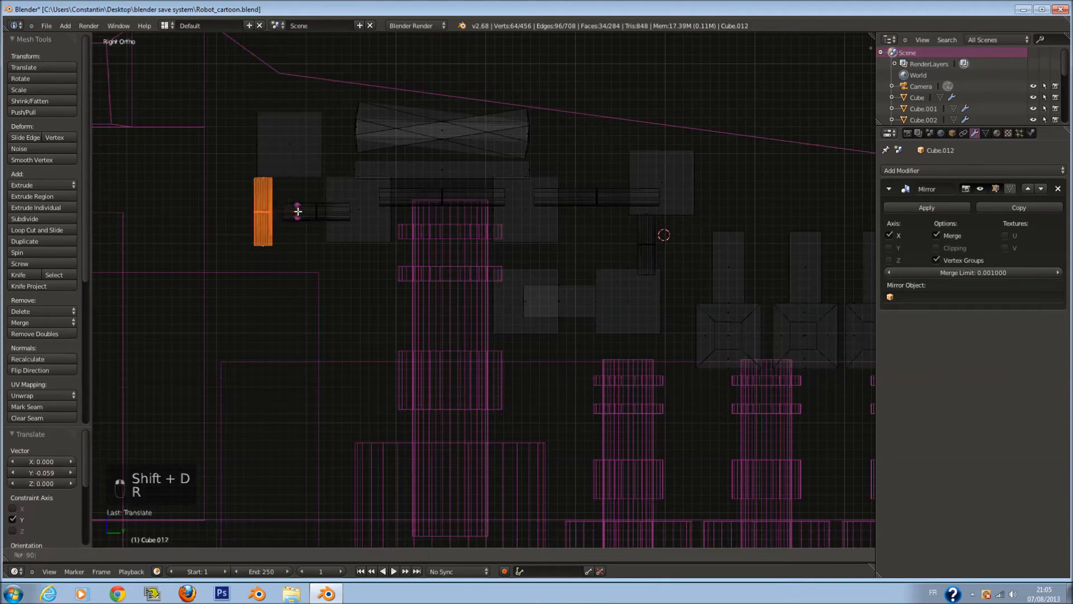
left_click(298, 211)
key("z")
key("g")
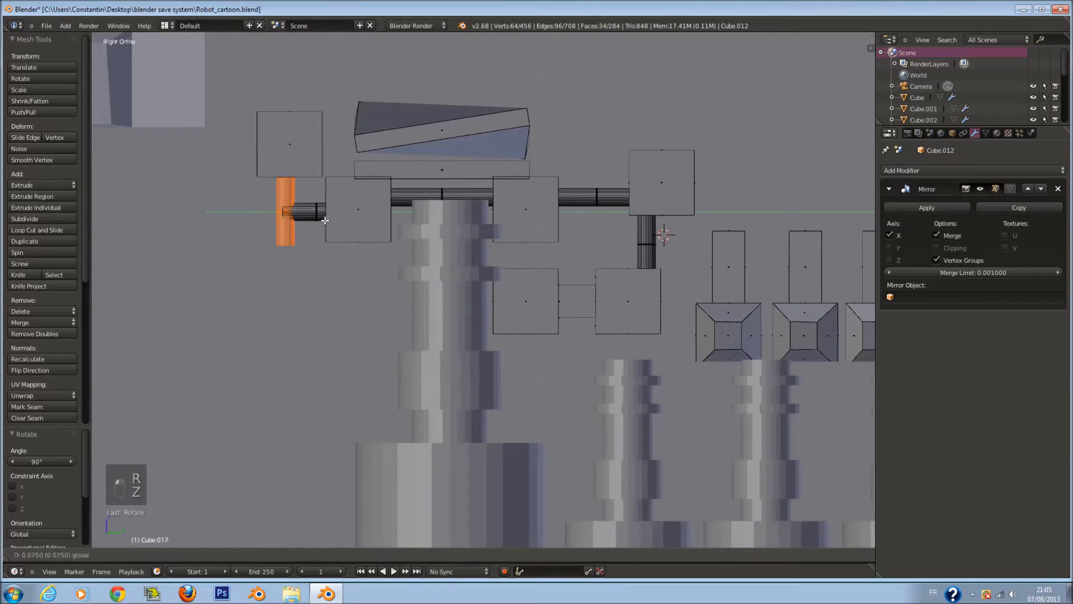
left_click_drag(325, 220, 325, 220)
- Resize the vertical cylinder under the end box, finishing with a 1.308 enlargement, and lower it along Z
key("s")
left_click(326, 229)
left_click_drag(286, 180, 288, 149)
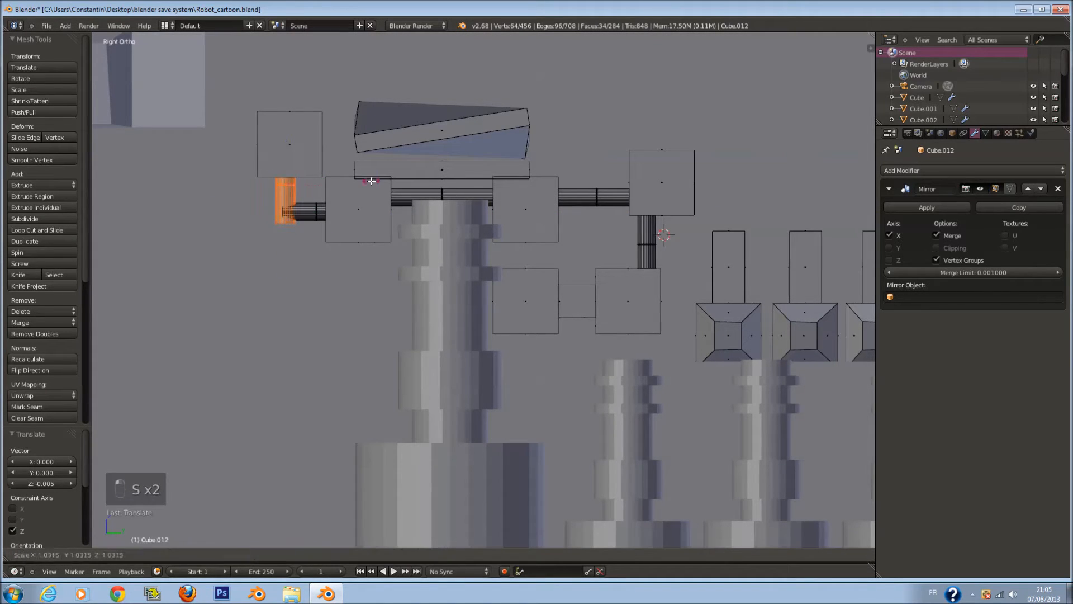
left_click(385, 199)
key("z")
left_click_drag(296, 166, 295, 185)
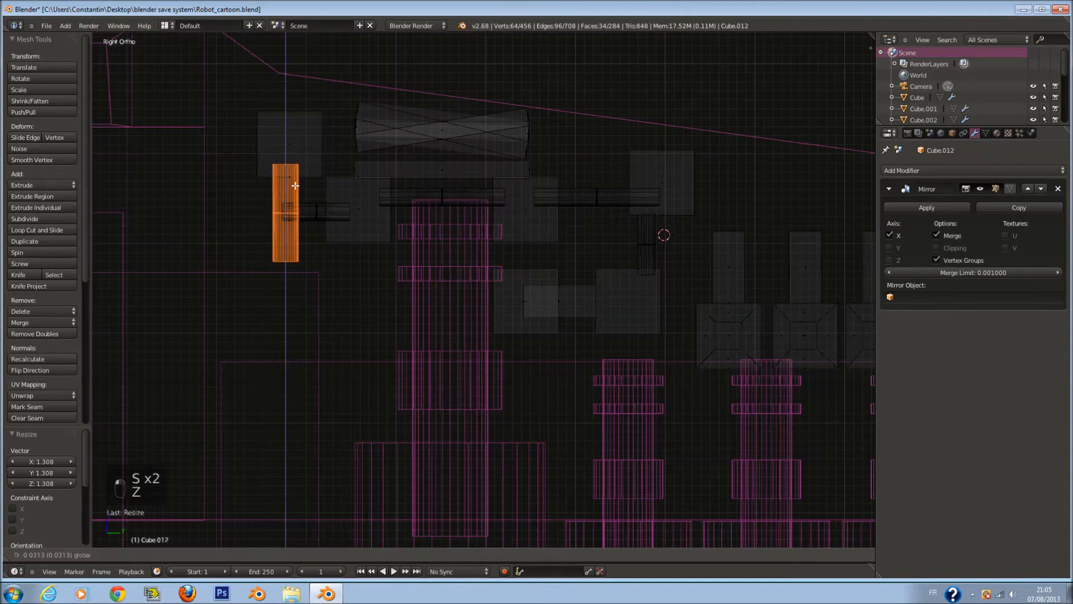
left_click(299, 197)
key("z")
middle_click_drag(299, 198, 526, 307)
- Leave Edit Mode, apply the Mirror modifier to the box-and-pipe object and save the file
key("Tab")
key("ctrl+s")
scroll(525, 307, "down", 3)
left_click(938, 208)
middle_click_drag(668, 329, 397, 416)
right_click(627, 348)
key("ctrl+s")
key("KP_3")
key("ctrl+s")
key("KP_1")
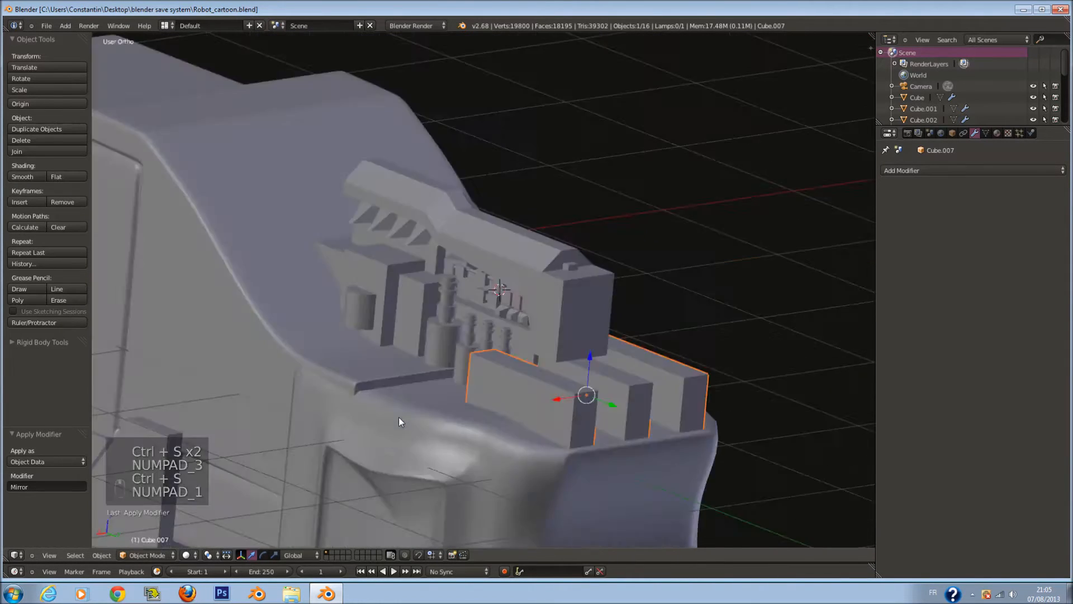
- Deselect all objects in the right wireframe view and save over Robot_cartoon.blend
key("KP_3")
key("z")
key("a")
key("a")
key("a")
key("a")
key("a")
key("ctrl+s")
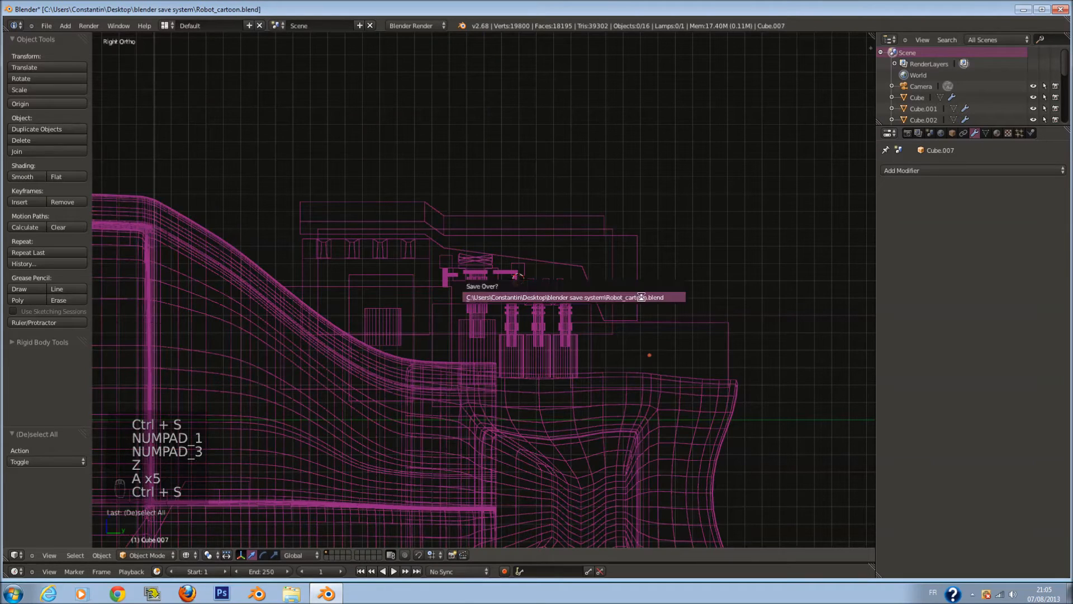
- Snap the 3D cursor to the large upper housing object and add a cube there
right_click(638, 320)
key("shift+s")
left_click(627, 296)
key("shift+a")
mouse_move(629, 293)
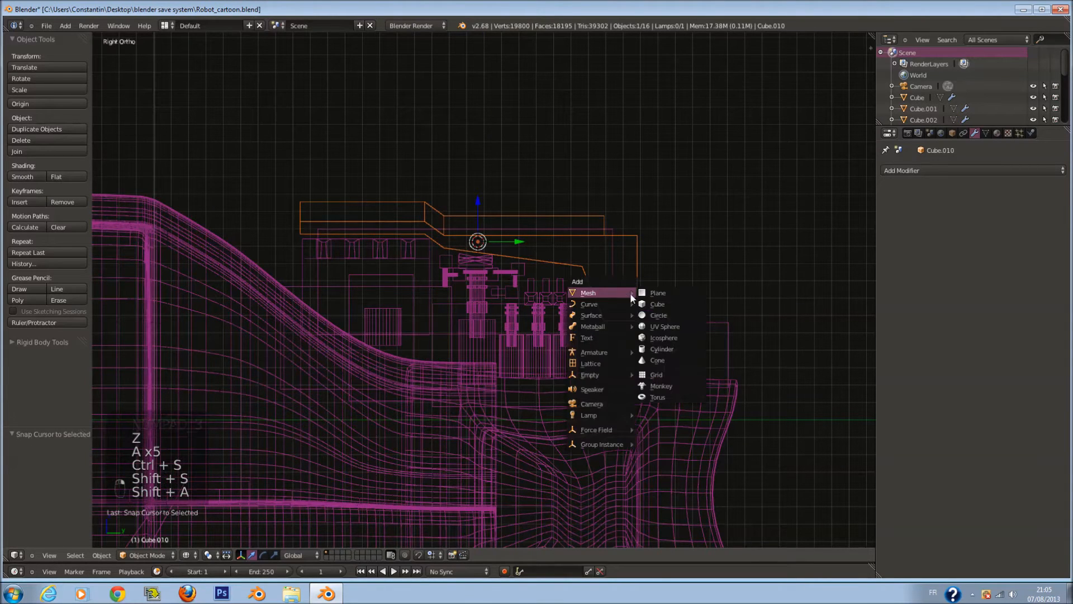
left_click(658, 304)
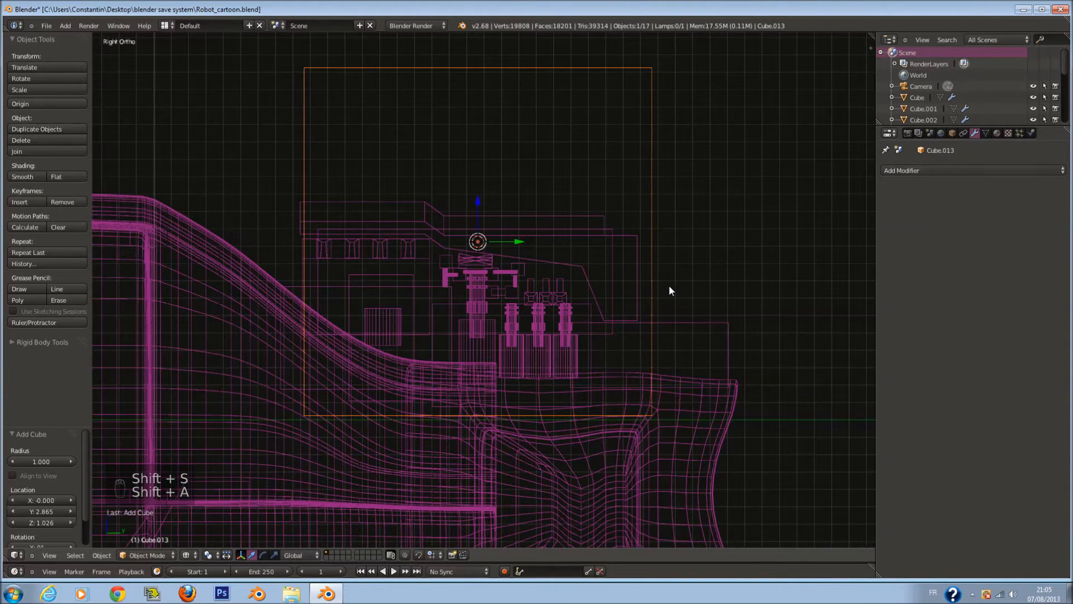
- Shrink the new cube and place it at the housing's end above the low blocks, finishing with a 0.087 lowering along Z
key("s")
left_click(551, 240)
key("g")
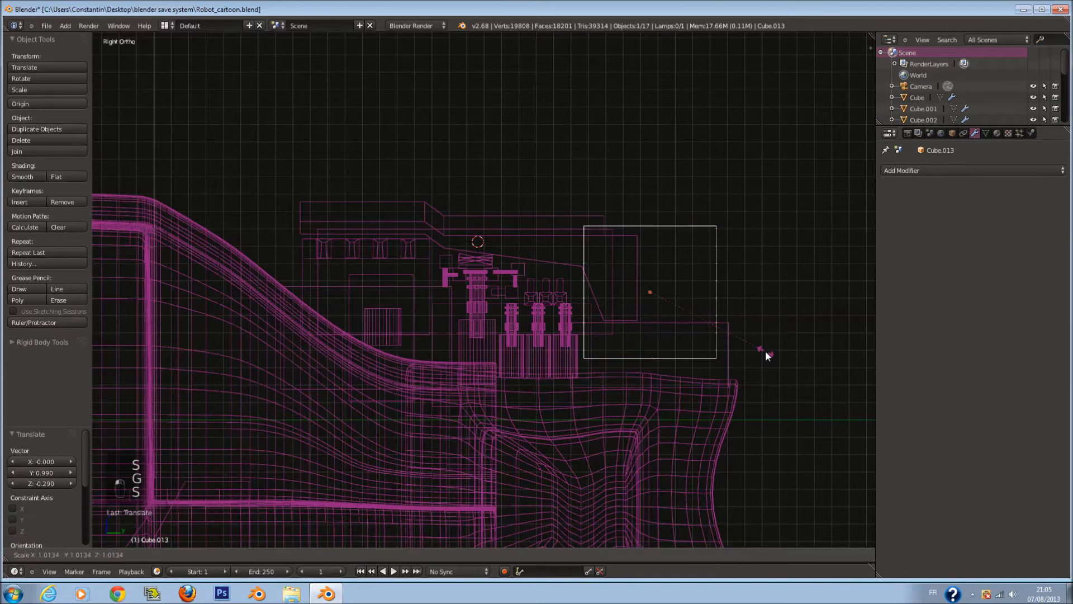
left_click(680, 303)
left_click_drag(652, 256, 652, 271)
- Narrow the cube along X into a slim block resting on the middle low block
middle_click_drag(662, 293, 576, 338)
key("z")
key("s")
right_click(696, 323)
key("s")
key("x")
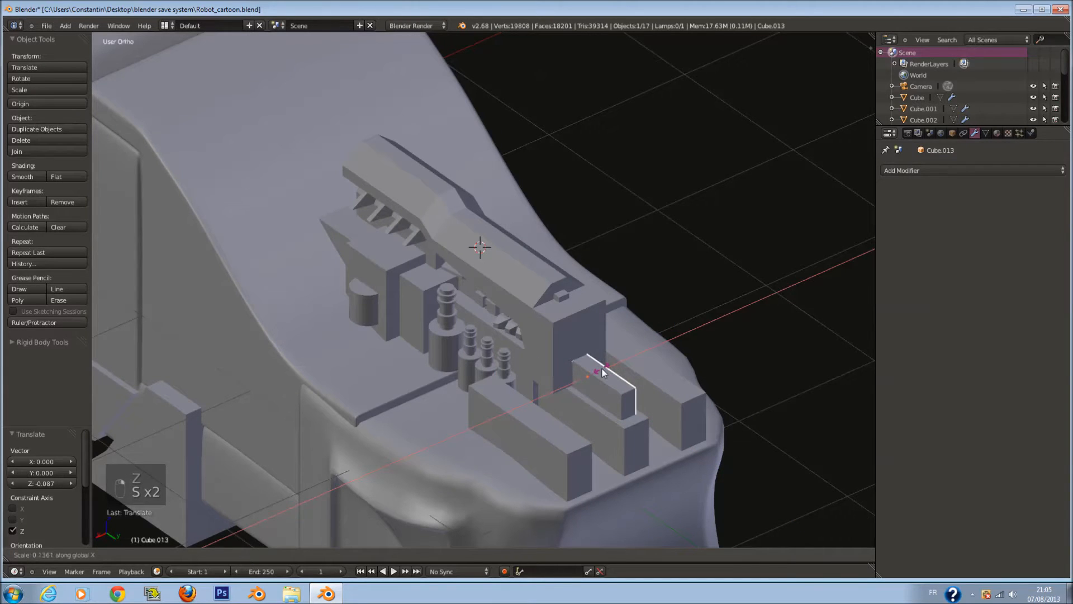
left_click(604, 373)
- Duplicate the slim block, position the copy lower near the outer ends of the low blocks and rotate it 90 degrees
middle_click_drag(604, 373, 559, 374)
key("shift+d")
left_click(499, 381)
left_click_drag(463, 392, 497, 405)
left_click_drag(522, 362, 532, 421)
key("r")
key("9")
key("0")
key("Return")
- Fit the rotated copy between two low blocks by scaling it to 0.527 along X, and save the file
middle_click_drag(518, 405, 597, 477)
left_click_drag(597, 477, 605, 500)
key("s")
left_click(632, 449)
key("ctrl+s")
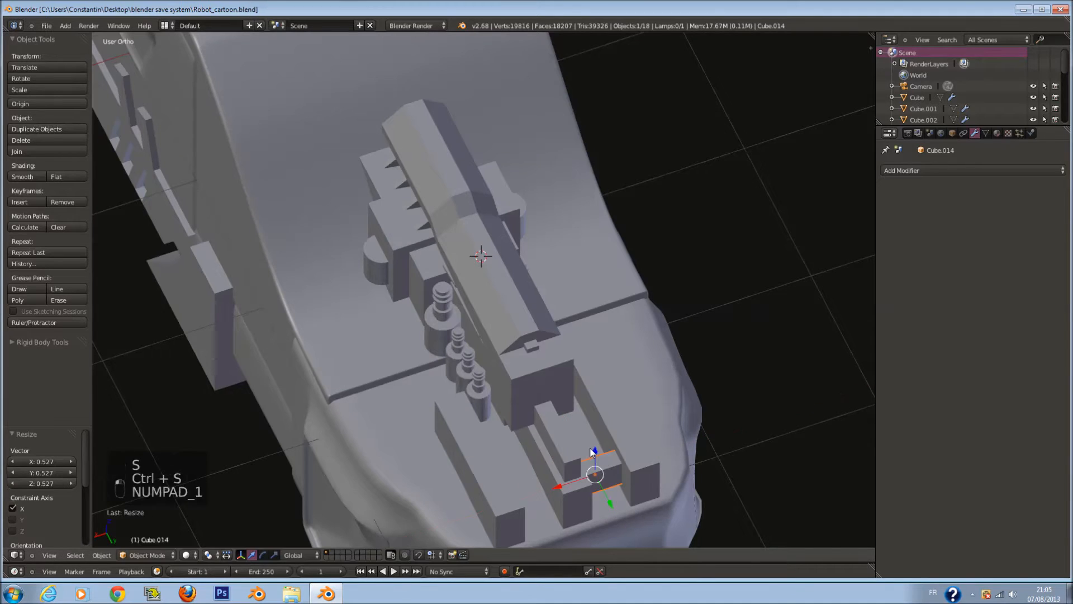
- Deselect all objects in the right wireframe view, add another cube at the 3D cursor and save the file
key("KP_1")
key("KP_3")
key("z")
key("a")
key("a")
key("a")
key("ctrl+s")
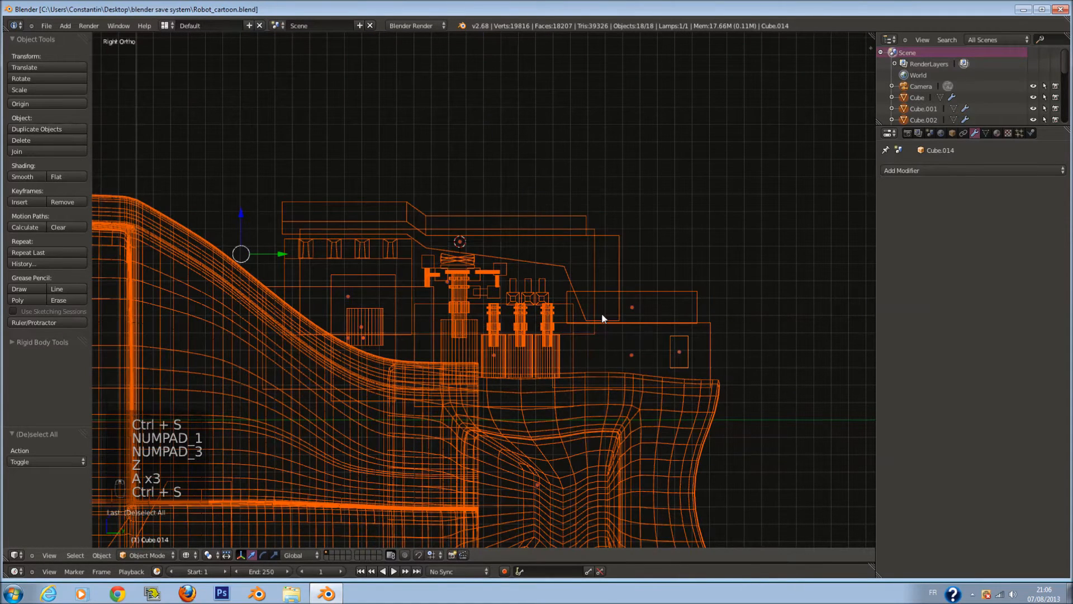
key("a")
key("shift+a")
mouse_move(606, 314)
left_click(643, 330)
scroll(656, 296, "up", 1)
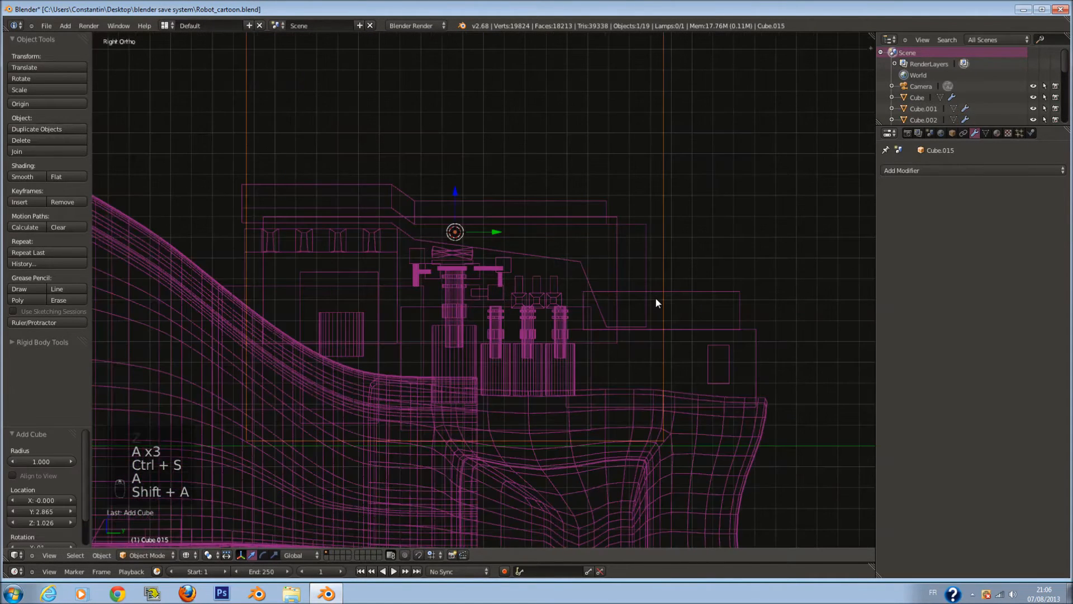
key("ctrl+s")
- Scale the new cube down and raise it above the upper housing
scroll(649, 297, "up", 2, "shift")
key("s")
left_click(475, 292)
left_click_drag(454, 251, 446, 189)
scroll(488, 221, "up", 2, "ctrl")
- Reshape the cube into a long flat box in Edit Mode, lowering its top face 0.207 and extending its end face 0.5 along Y
key("Tab")
right_click(488, 221)
left_click_drag(488, 222, 327, 187)
right_click(395, 179)
left_click_drag(427, 149, 436, 189)
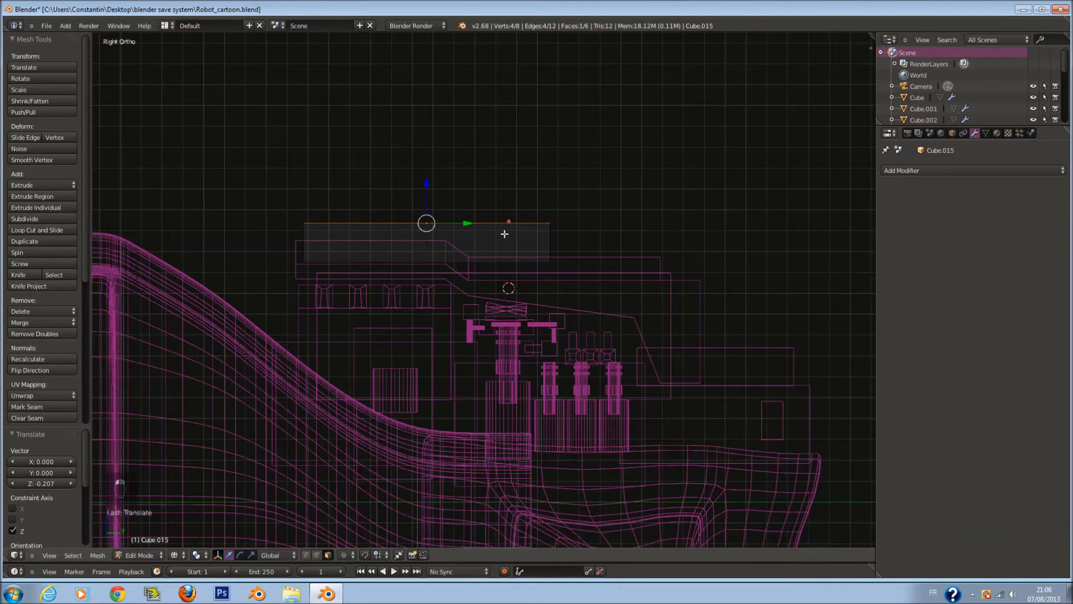
left_click_drag(591, 241, 692, 266)
scroll(686, 254, "down", 3, "ctrl")
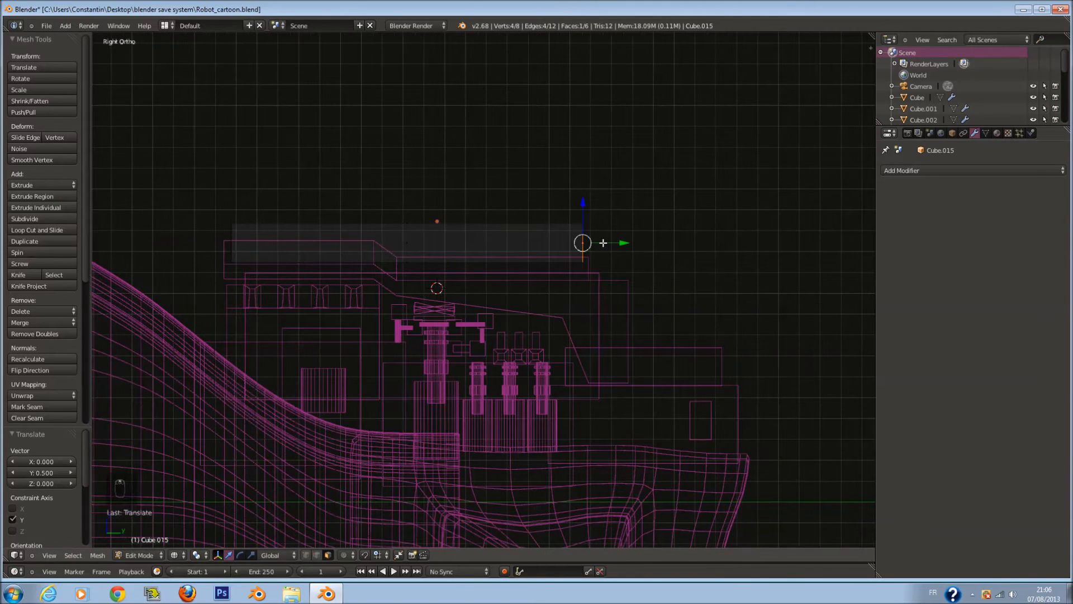
- Try to extrude the long box's end face and scale it down along Z
key("e")
key("s")
left_click(572, 246)
key("z")
middle_click_drag(630, 233, 565, 251)
key("s")
right_click(609, 247)
key("s")
key("x")
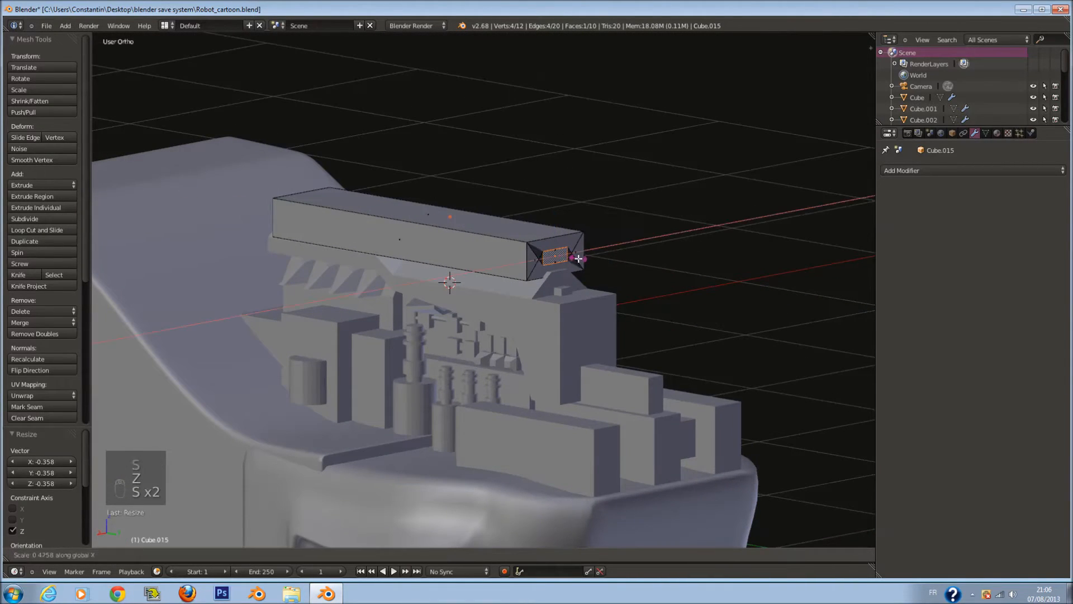
right_click(592, 258)
- Try to narrow the extruded end face along X
middle_click_drag(591, 258, 539, 267)
scroll(594, 325, "up", 3)
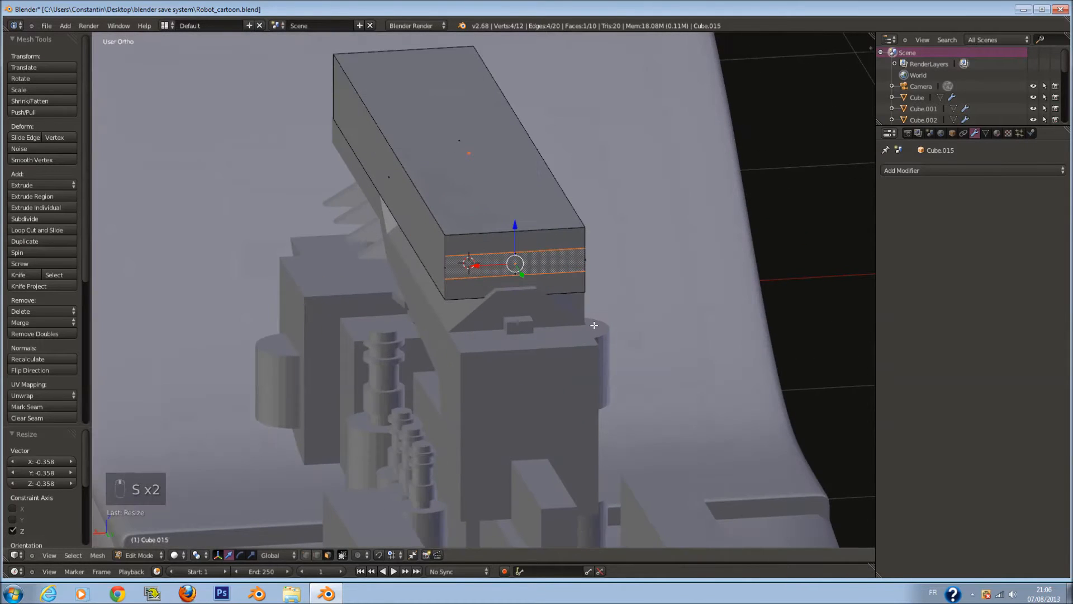
key("s")
key("y")
right_click(605, 306)
key("s")
key("x")
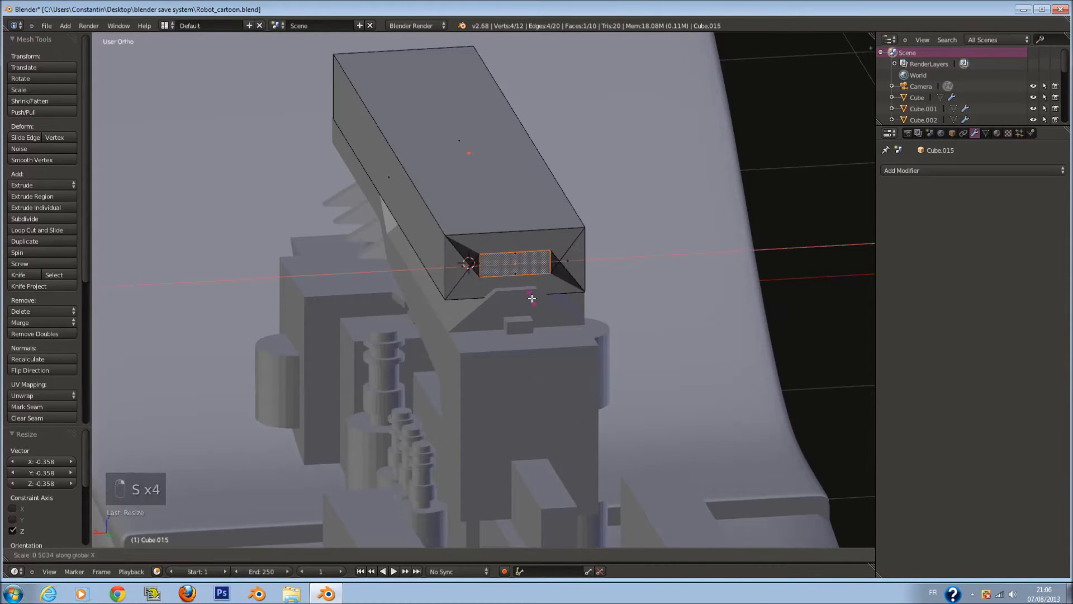
left_click(522, 296)
- Undo the end-face extrusion and its scaling on the long box
key("z")
key("a")
key("a")
key("a")
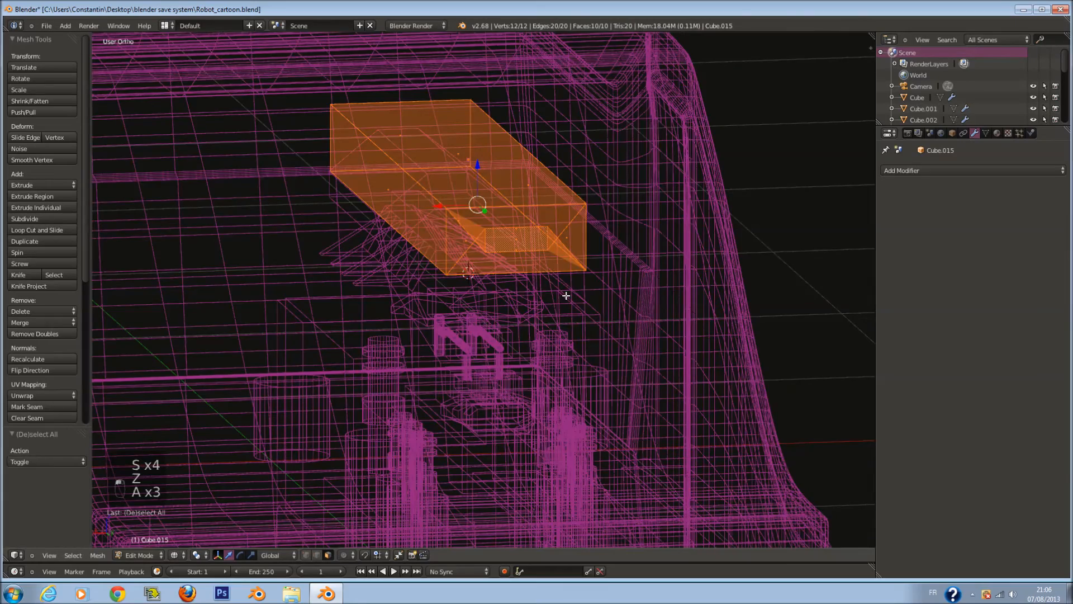
scroll(593, 306, "up", 2)
key("ctrl+z")
key("ctrl+z")
key("ctrl+z")
key("ctrl+z")
key("ctrl+z")
key("ctrl+z")
key("ctrl+z")
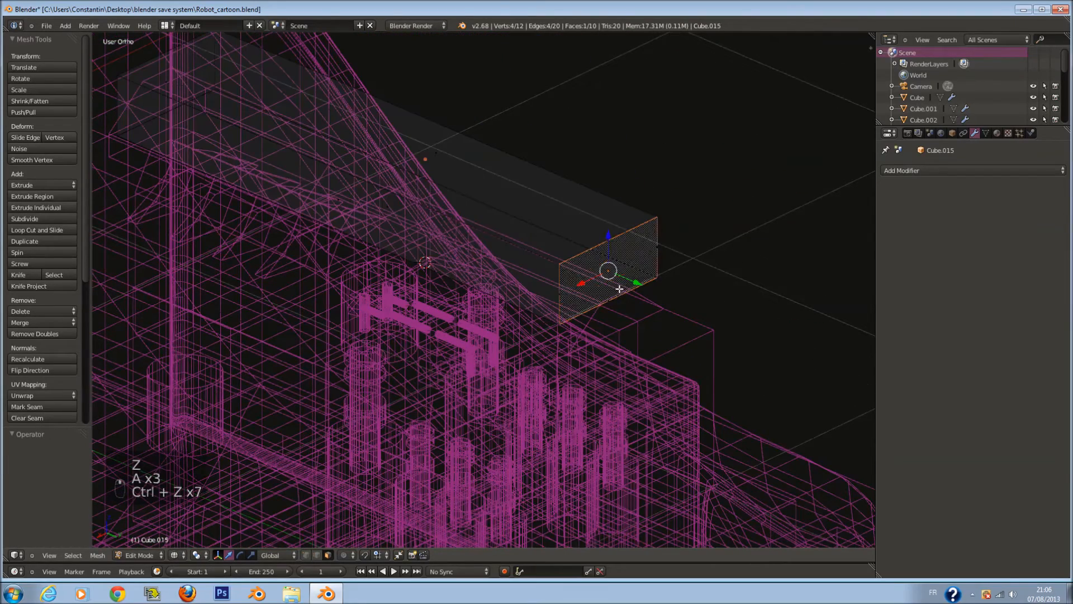
- Extrude the long box's end face in place and scale the new face uniformly to 0.627
key("z")
key("e")
left_click(718, 258)
key("s")
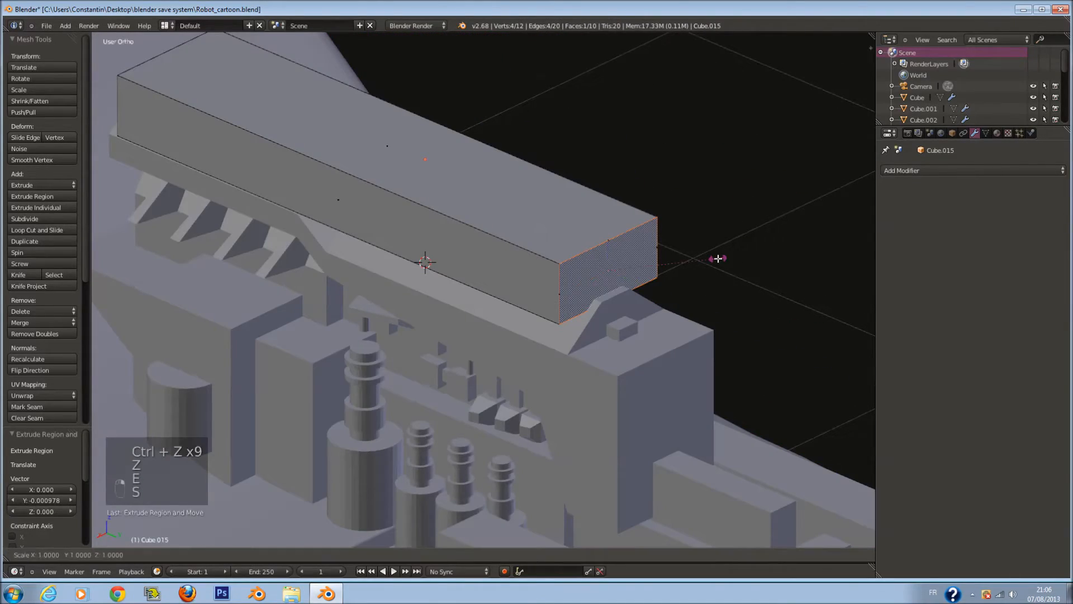
right_click(681, 272)
key("s")
left_click(652, 282)
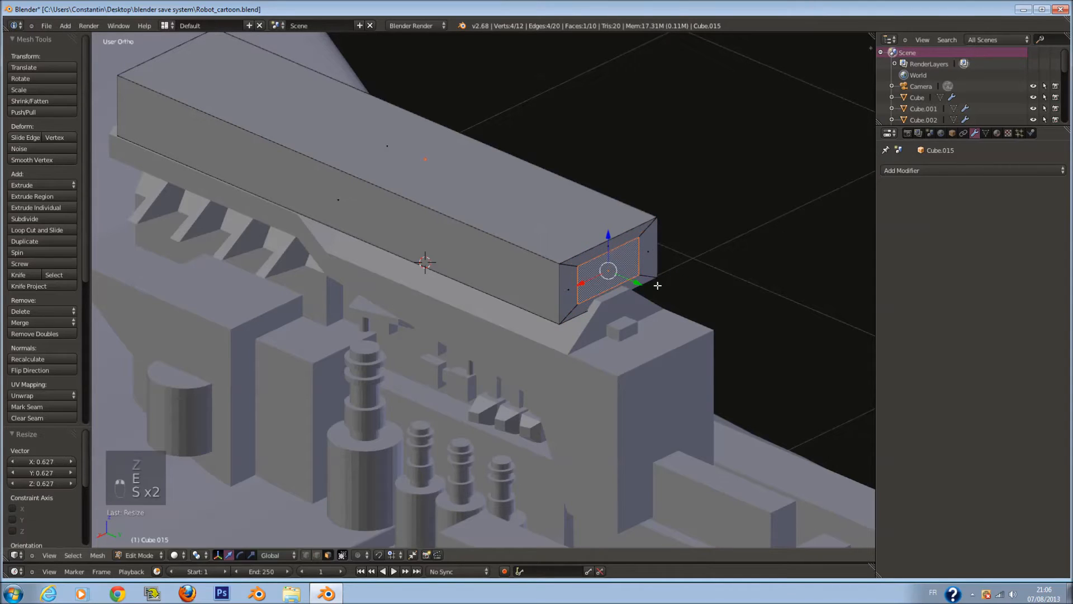
- Scale the inset end face to 0.632 along Z and 0.354 along X
key("s")
key("z")
left_click(652, 300)
key("s")
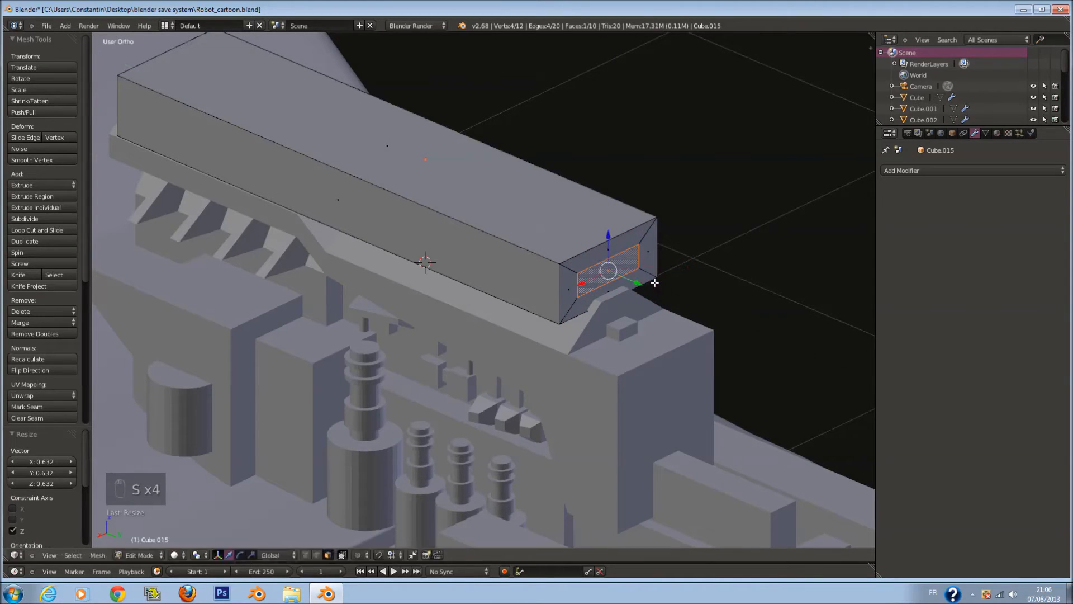
left_click(613, 290)
- Move the small end face 0.037 along Y in the right wireframe view and extrude it outward into a bar
key("KP_3")
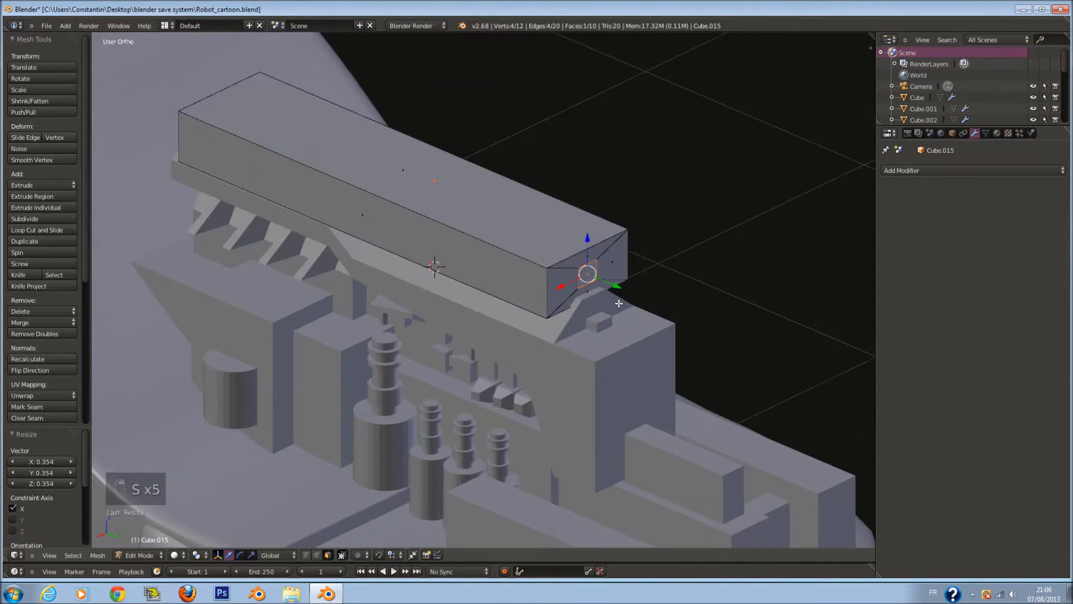
key("z")
scroll(618, 303, "up", 6, "ctrl")
left_click_drag(558, 221, 559, 230)
key("e")
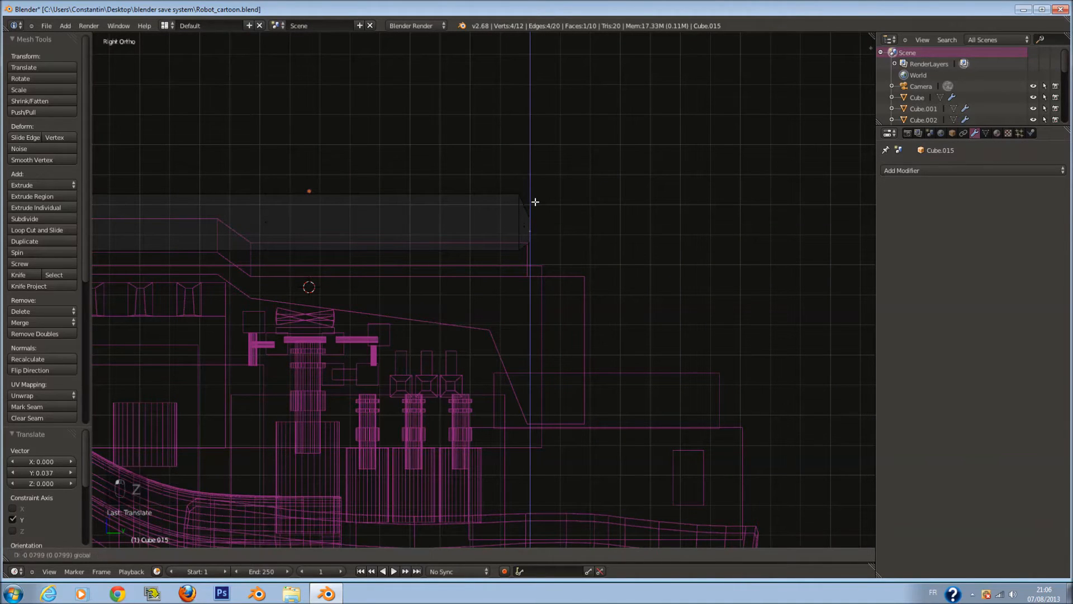
left_click(639, 248)
- Taper the bar by flattening and lowering its tip along Z, leave Edit Mode and save the file
key("s")
key("z")
left_click(636, 248)
left_click_drag(627, 200, 628, 209)
key("Tab")
key("z")
scroll(576, 247, "down", 1)
key("ctrl+s")
left_click(577, 249)
- Narrow the long box's top face along X in Edit Mode to slope its sides
mouse_move(479, 221)
middle_mouse_down()
mouse_move(487, 227)
mouse_move(475, 276)
middle_mouse_up()
key("Tab")
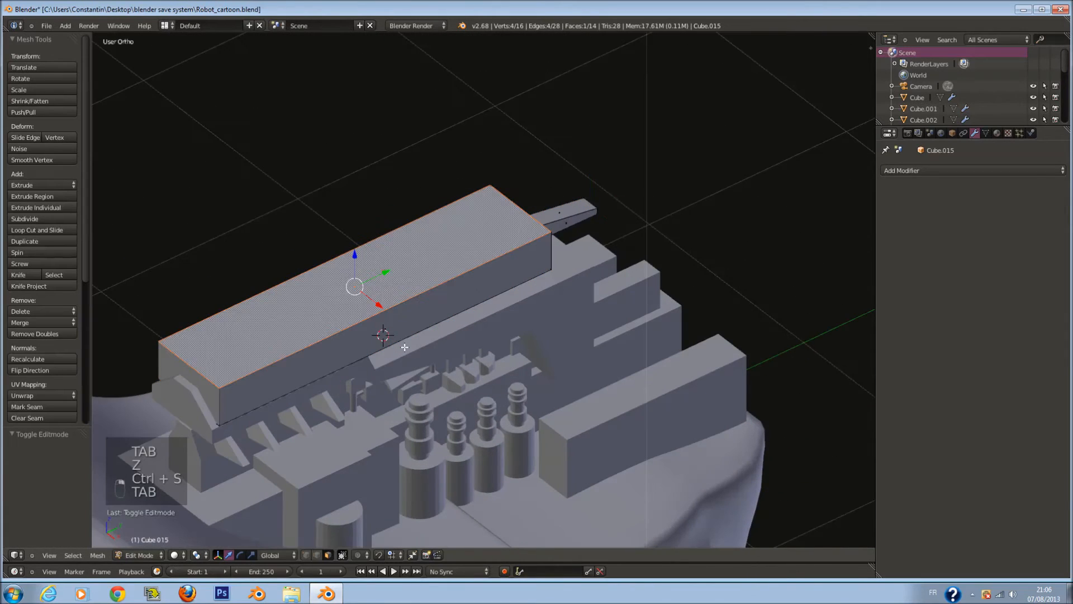
key("s")
key("y")
right_click(398, 355)
key("s")
key("x")
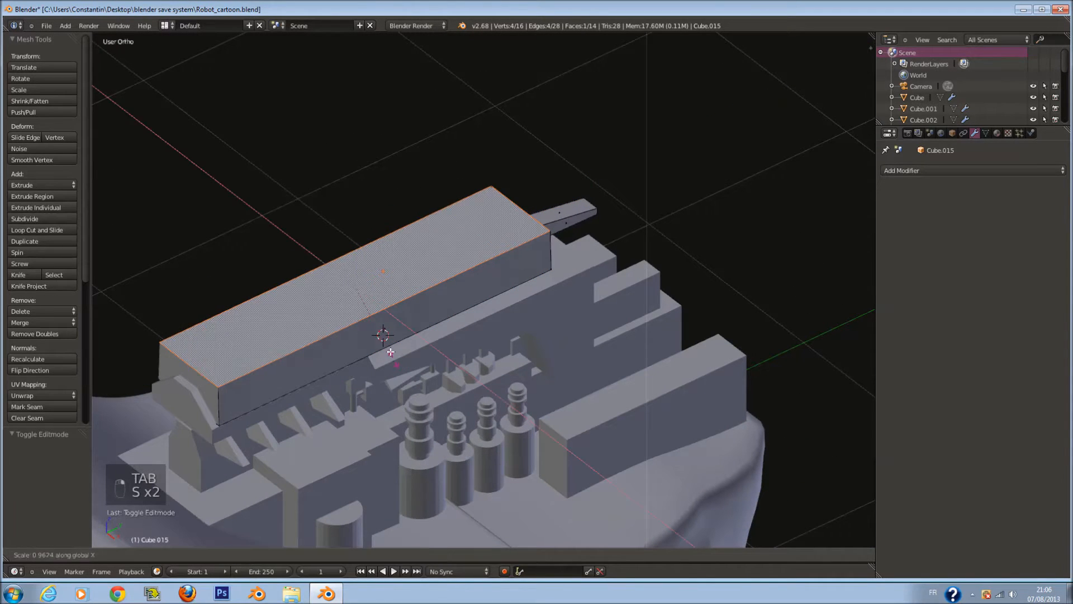
left_click(376, 323)
- Extrude the box's narrowed top face 0.028 upward along Z and adjust it with Shrink/Fatten
key("e")
left_click(371, 317)
key("alt+s")
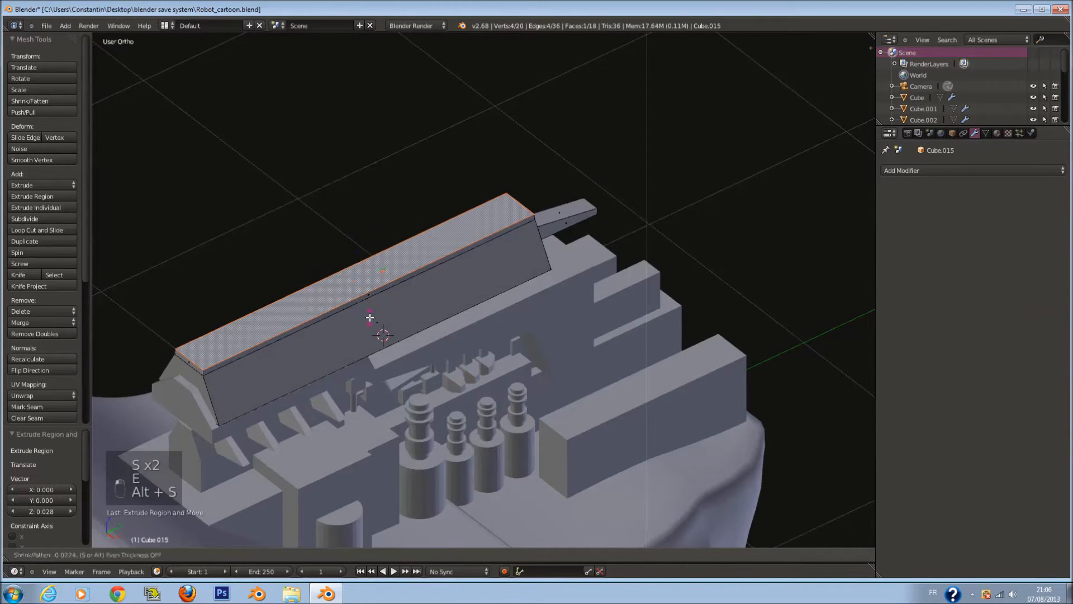
left_click(356, 308)
- Extrude the top face 0.025 downward along Z and scale it smaller to form a shallow recess
key("e")
left_click(352, 318)
key("s")
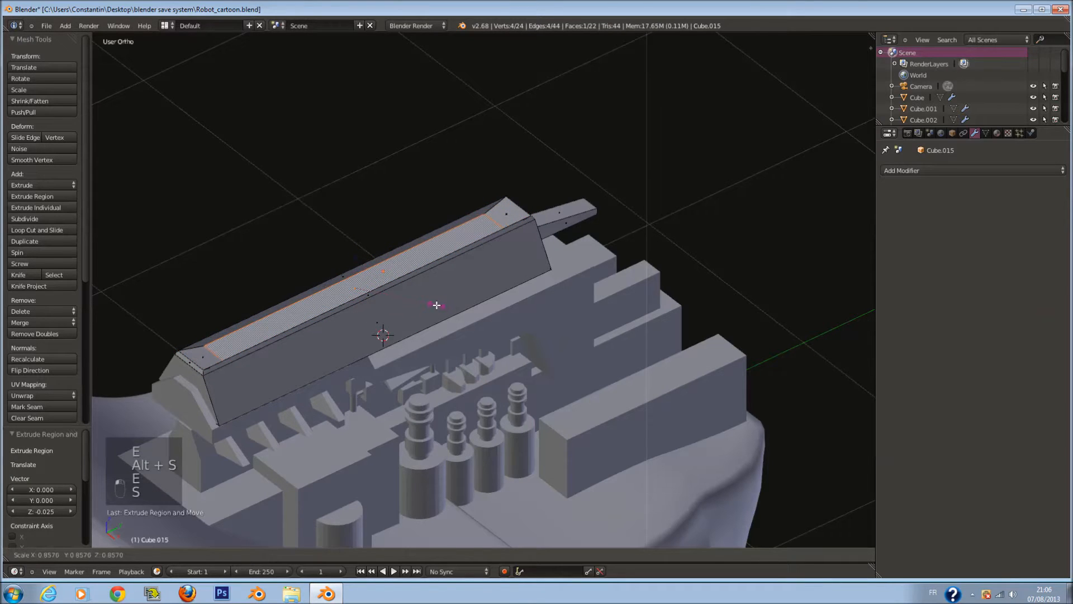
left_click(438, 310)
- Extrude the recessed top face 0.017 upward along Z and offset it with Shrink/Fatten to raise a panel
key("e")
left_click(438, 308)
key("alt+s")
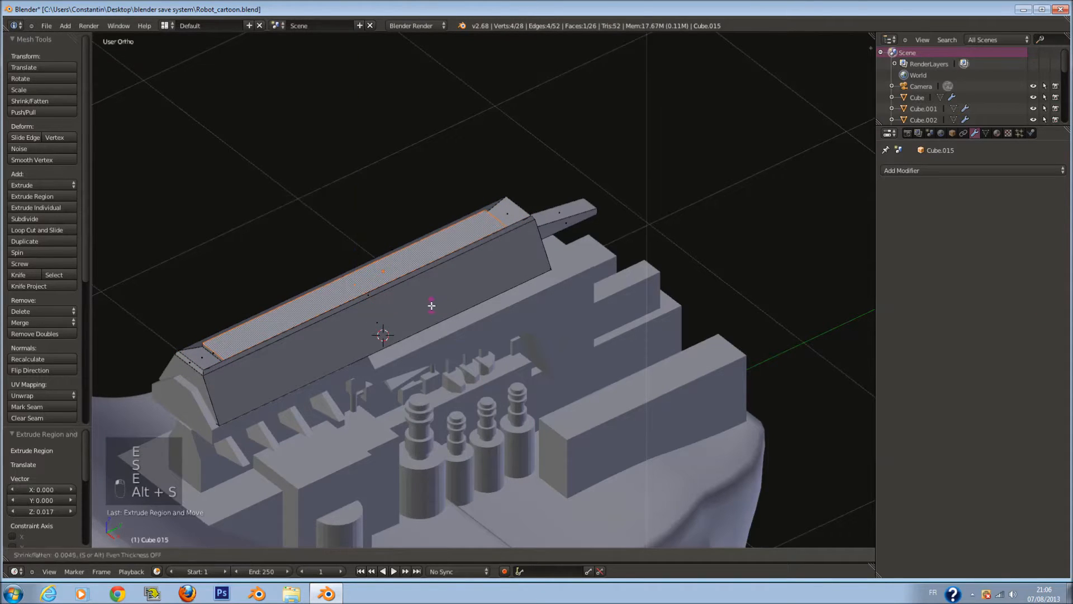
left_click(443, 326)
- Taper the raised panel by scaling its top face to 0.838 along Y and narrowing it along X
key("s")
middle_click(567, 235)
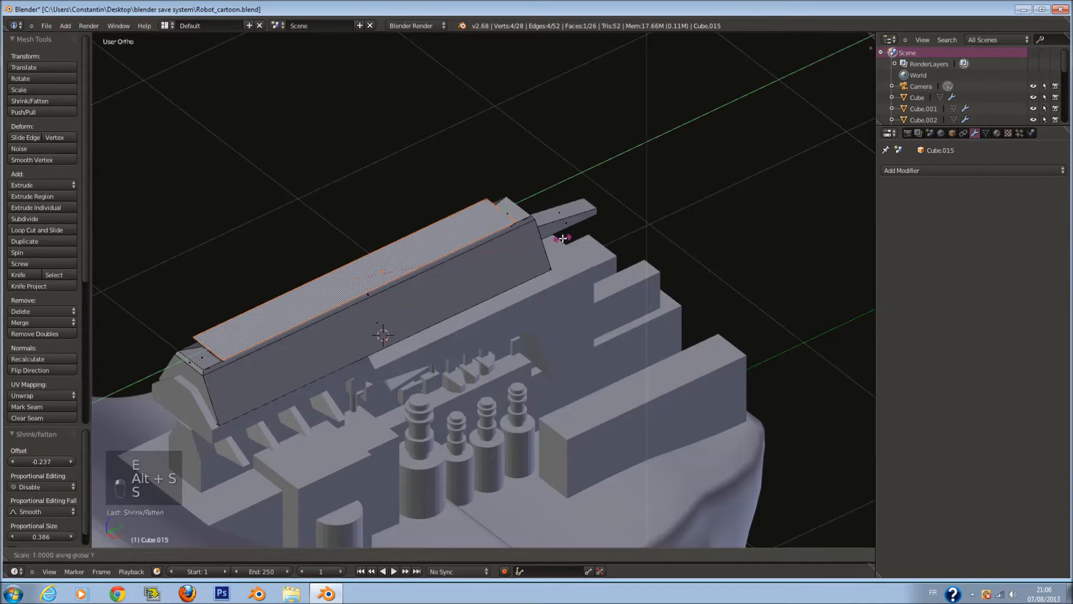
left_click(530, 248)
key("s")
middle_click(508, 284)
right_click(496, 279)
key("s")
middle_click(489, 306)
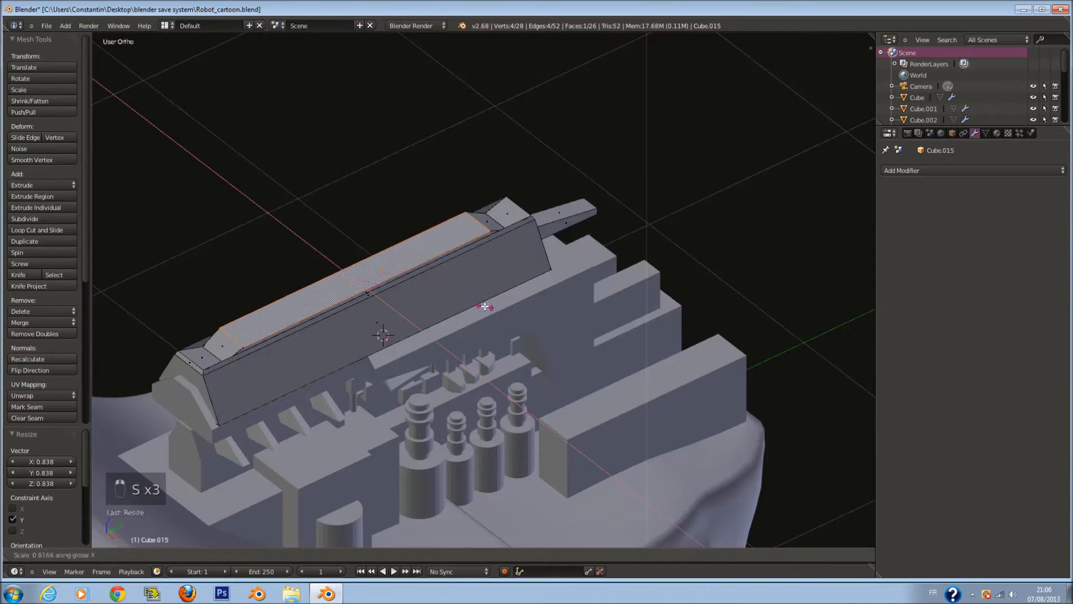
left_click(443, 278)
- Finish editing the tapered top housing, save the file, and snap the 3D cursor to the housing
key("Tab")
key("ctrl+s")
key("KP_3")
key("z")
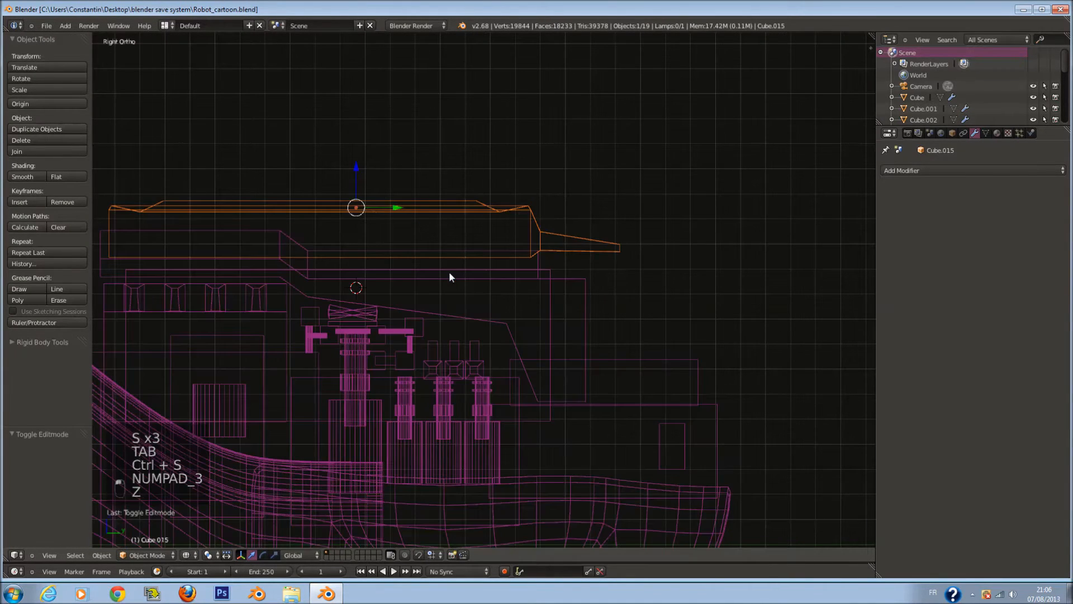
key("shift+s")
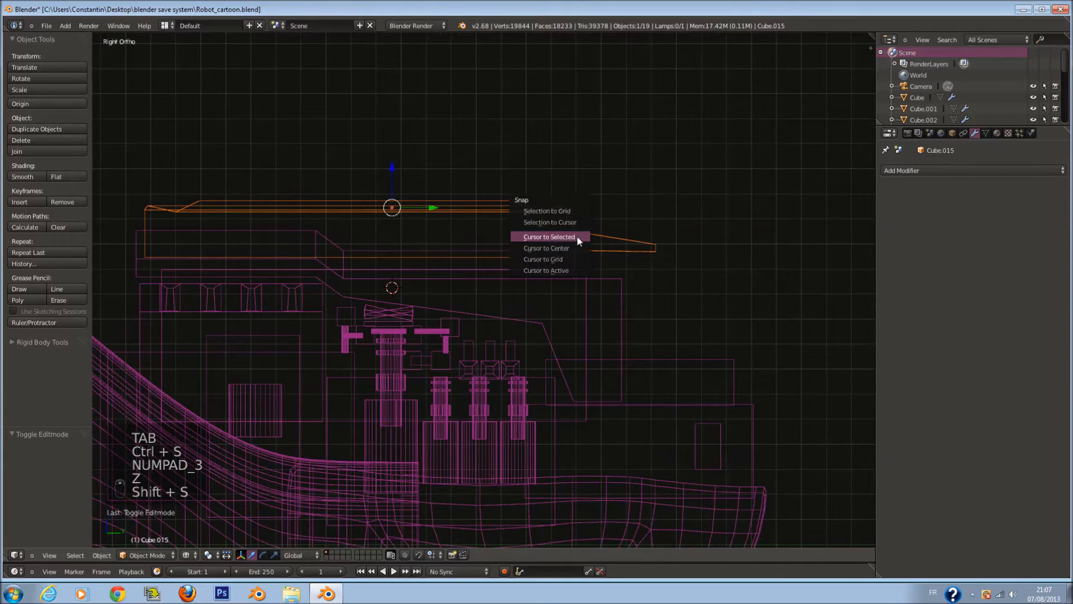
left_click(576, 235)
- Add a cube at the 3D cursor, scale it down, and move it to the housing's thin tapered end
key("shift+a")
left_click(623, 260)
key("s")
left_click(447, 272)
key("g")
left_click(817, 272)
- Flatten the small cube along Z into a block, align it over the housing's tapered tip, and save the file
key("s")
key("z")
left_click(629, 250)
left_click_drag(623, 239, 623, 264)
left_click_drag(666, 307, 655, 307)
key("z")
scroll(588, 319, "down", 1, "ctrl")
key("z")
key("ctrl+s")
key("z")
- Add a 32-vertex cylinder at the 3D cursor with nothing else selected, and give it a Mirror modifier
key("a")
key("shift+s")
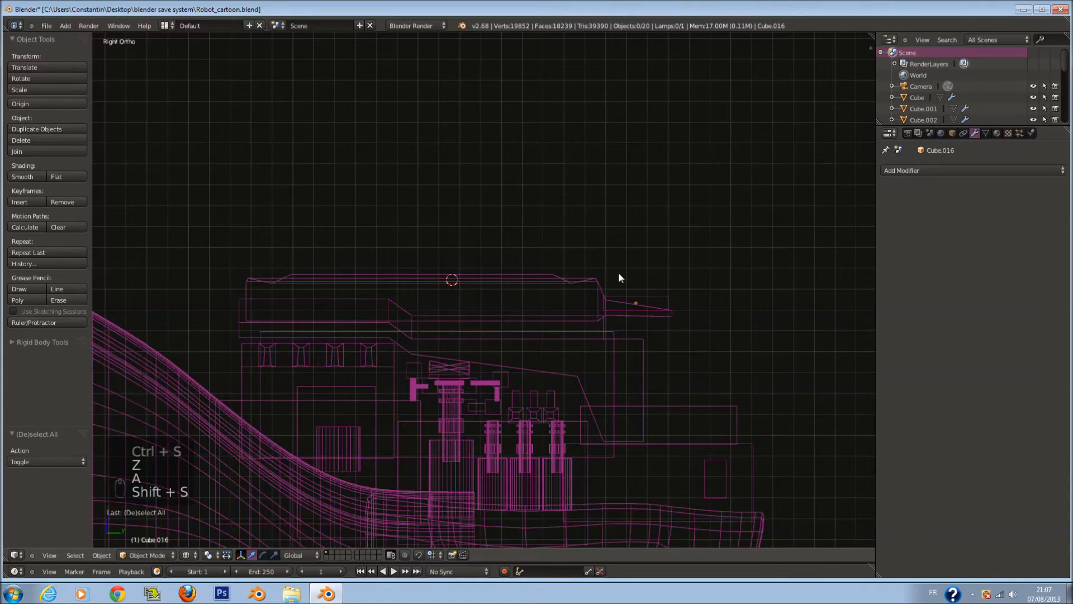
key("shift+a")
mouse_move(535, 290)
left_click(576, 347)
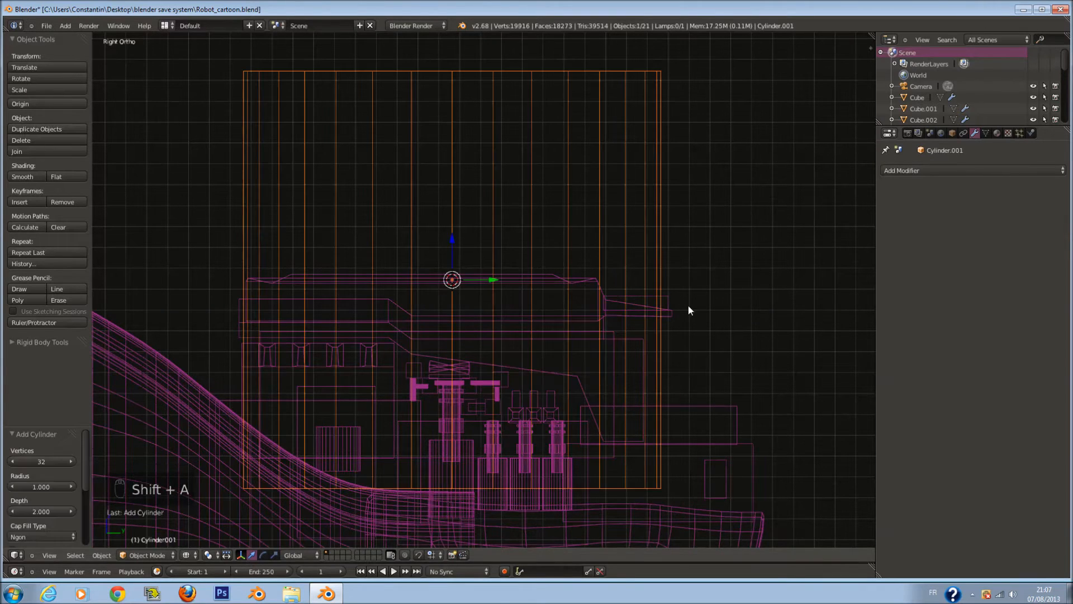
left_click(947, 171)
left_click(838, 279)
- Rotate the cylinder 90° about X and 90° about Z so it lies sideways across the housing
key("r")
key("x")
key("9")
key("0")
key("Return")
key("r")
key("z")
key("9")
key("0")
key("Return")
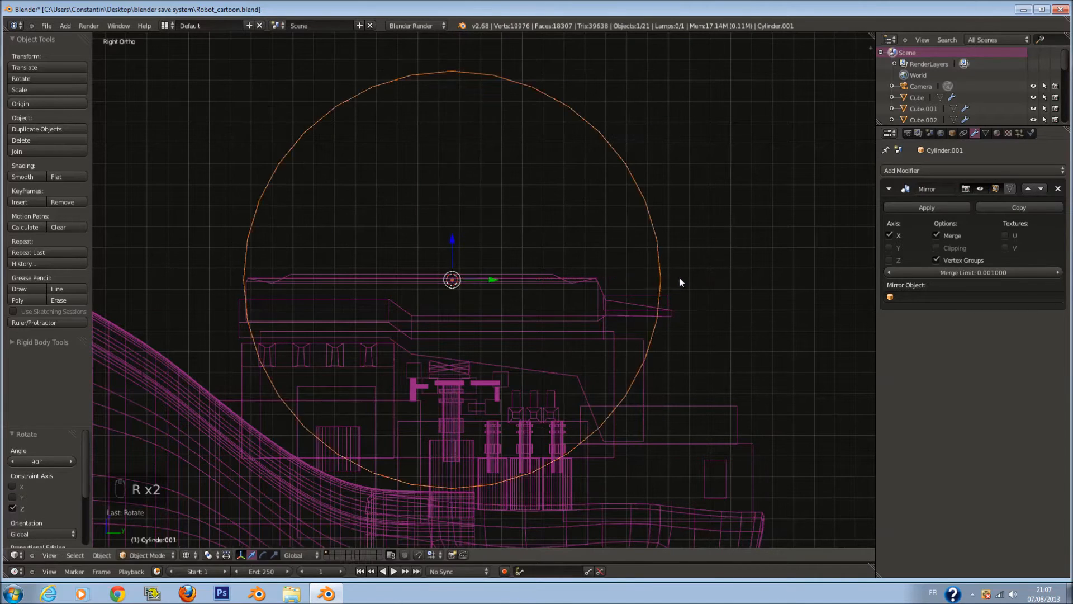
- Shrink the cylinder's mesh and move it along Y to the end block and 0.191 along X to one side
key("Tab")
key("s")
left_click(464, 283)
mouse_move(487, 283)
left_mouse_down()
mouse_move(568, 293)
mouse_move(666, 284)
left_mouse_up()
middle_click_drag(663, 276, 699, 313)
key("z")
left_click_drag(632, 258, 643, 261)
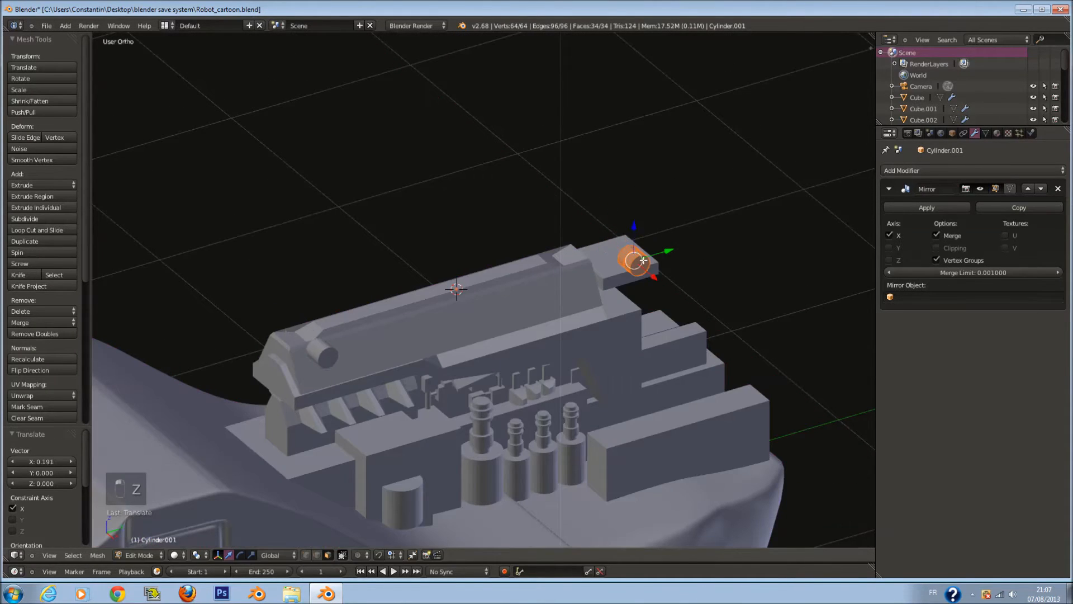
- Set the cylinder's Mirror modifier to the Z axis instead of X and save the file
left_click(890, 247)
key("KP_Decimal")
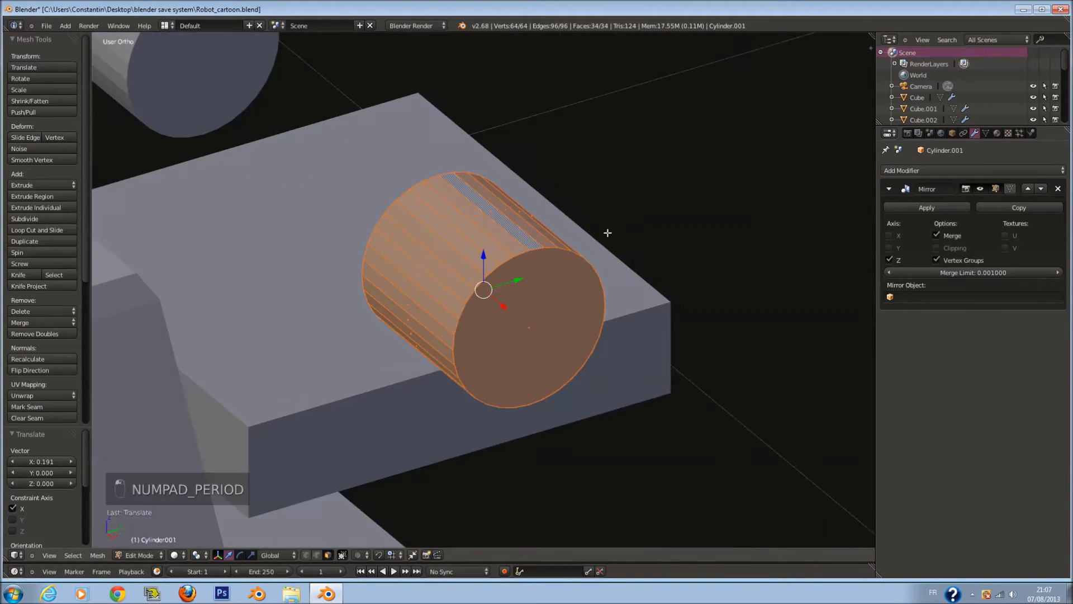
middle_click_drag(560, 264, 608, 300)
key("ctrl+s")
- Reposition the cylinder above the end block close to the housing, finishing with a 0.019 move along Y
left_click(608, 301)
left_click_drag(607, 299, 562, 289)
left_click_drag(542, 251, 513, 328)
middle_click_drag(512, 328, 448, 333)
left_click_drag(448, 334, 463, 329)
left_click_drag(449, 370, 445, 358)
left_click_drag(465, 321, 475, 318)
- Rest the cylinder on the end block, duplicate it about 0.10 along Y, and scale the copy to 0.717
key("KP_3")
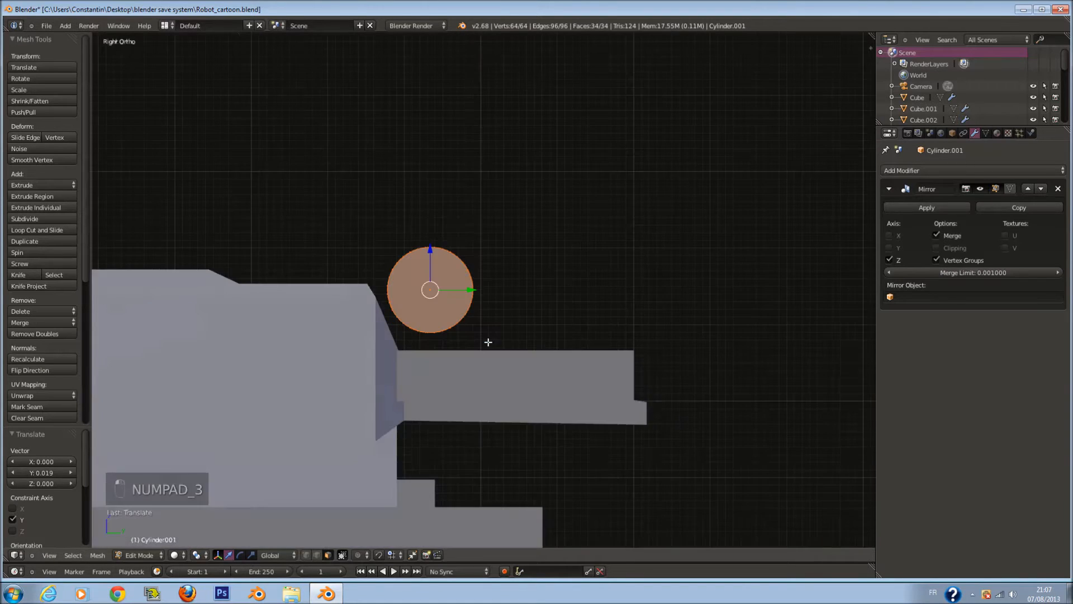
key("z")
key("shift+d")
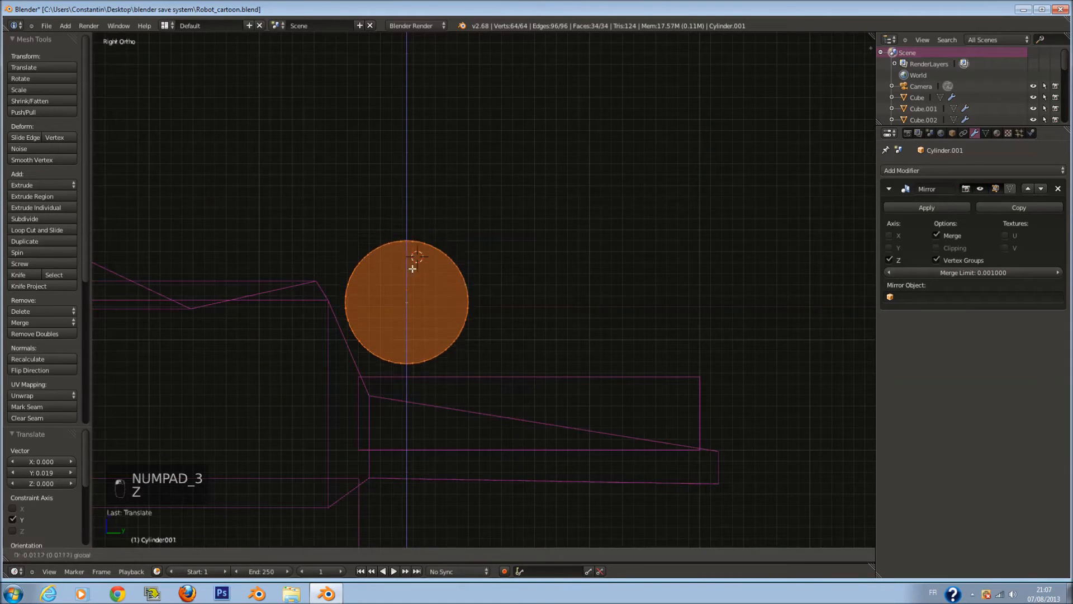
left_click(416, 298)
left_click_drag(439, 317, 551, 361)
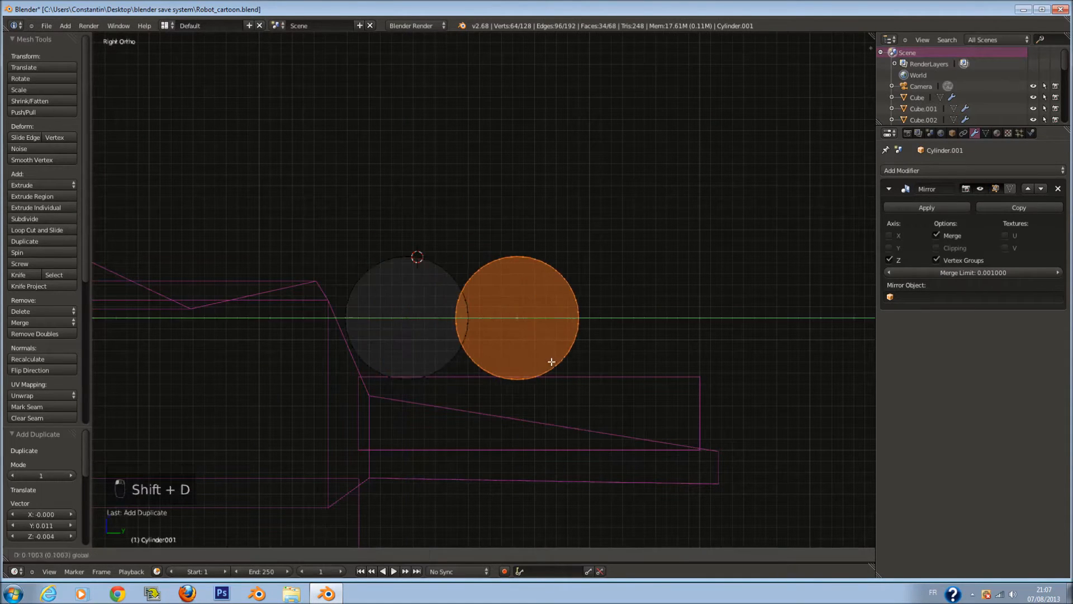
key("s")
left_click(562, 324)
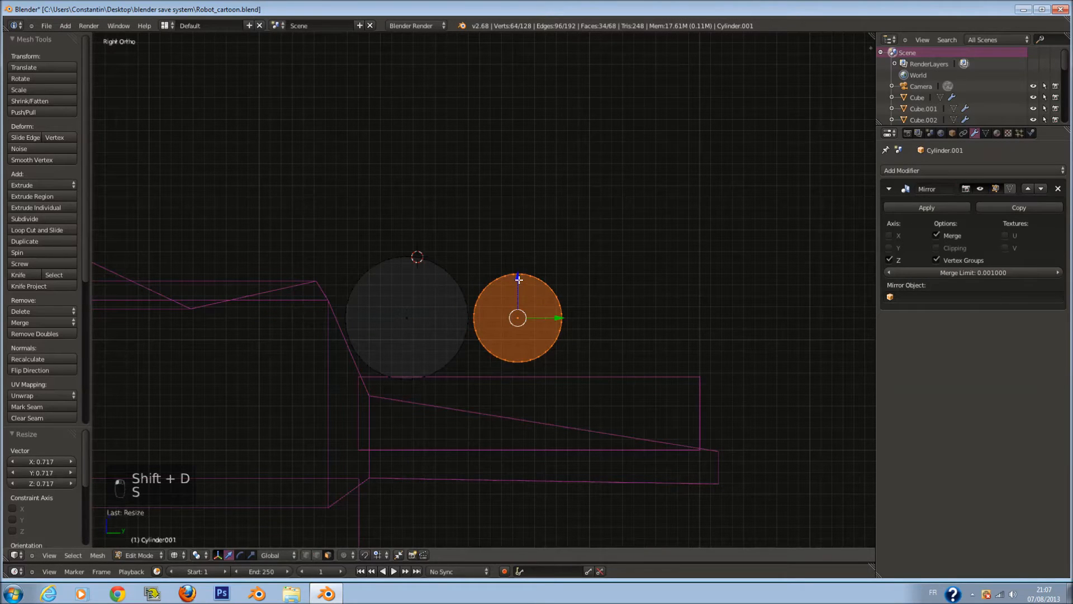
- Lower the smaller cylinder 0.015 along Z onto the block and duplicate it 0.102 further along Y
left_click_drag(519, 279, 519, 297)
left_click(518, 297)
key("shift+d")
key("y")
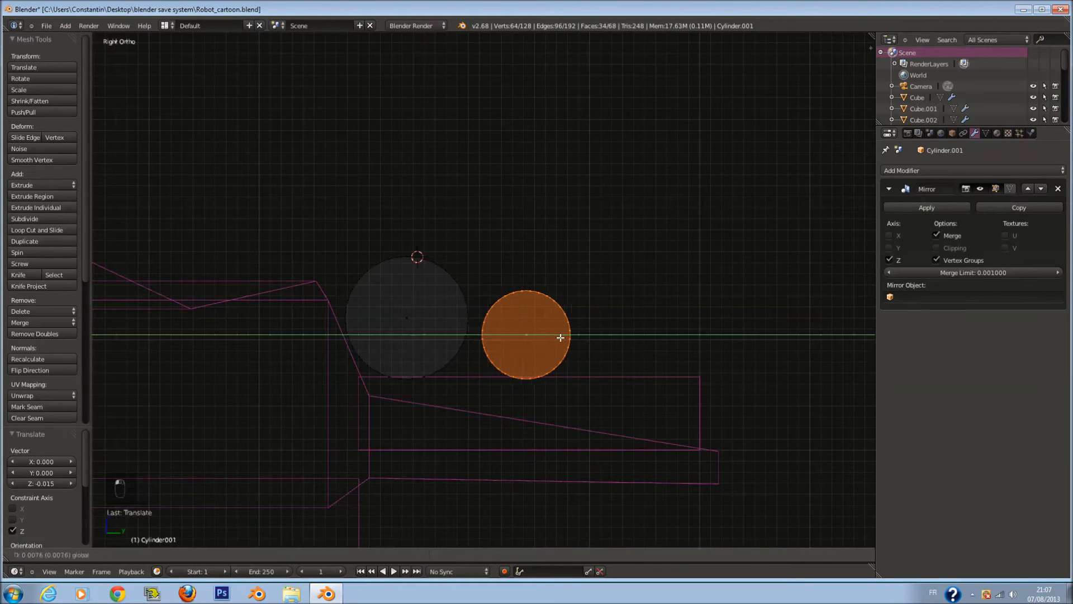
left_click(594, 352)
left_click_drag(570, 337, 682, 338)
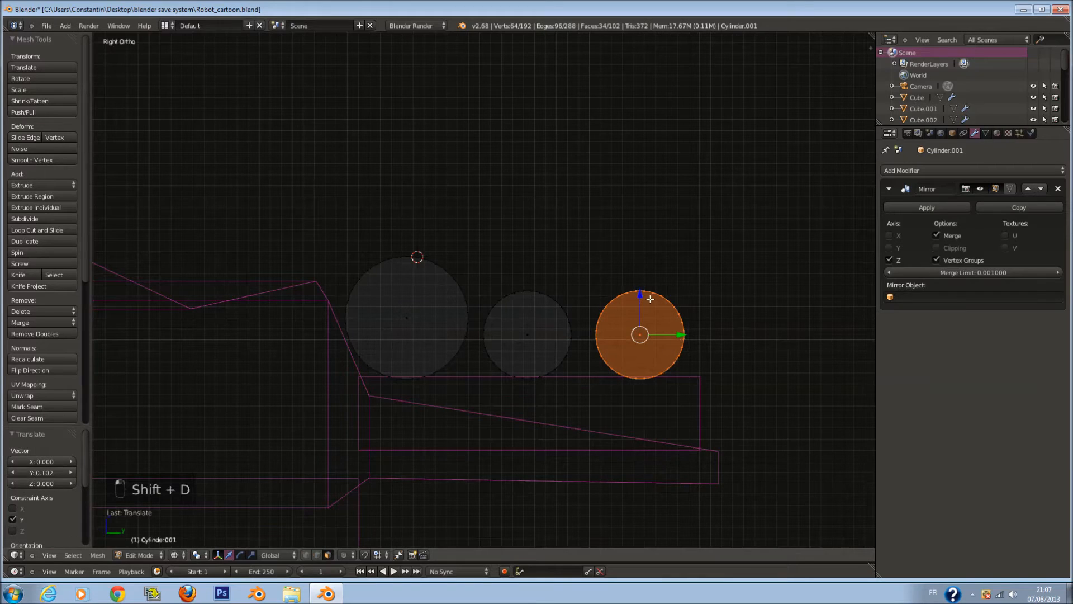
- Duplicate the outermost small cylinder, move the copy -0.090 along X, and narrow it along X
key("z")
mouse_move(611, 288)
middle_mouse_down()
mouse_move(391, 307)
mouse_move(579, 267)
mouse_move(610, 280)
mouse_move(608, 291)
middle_mouse_up()
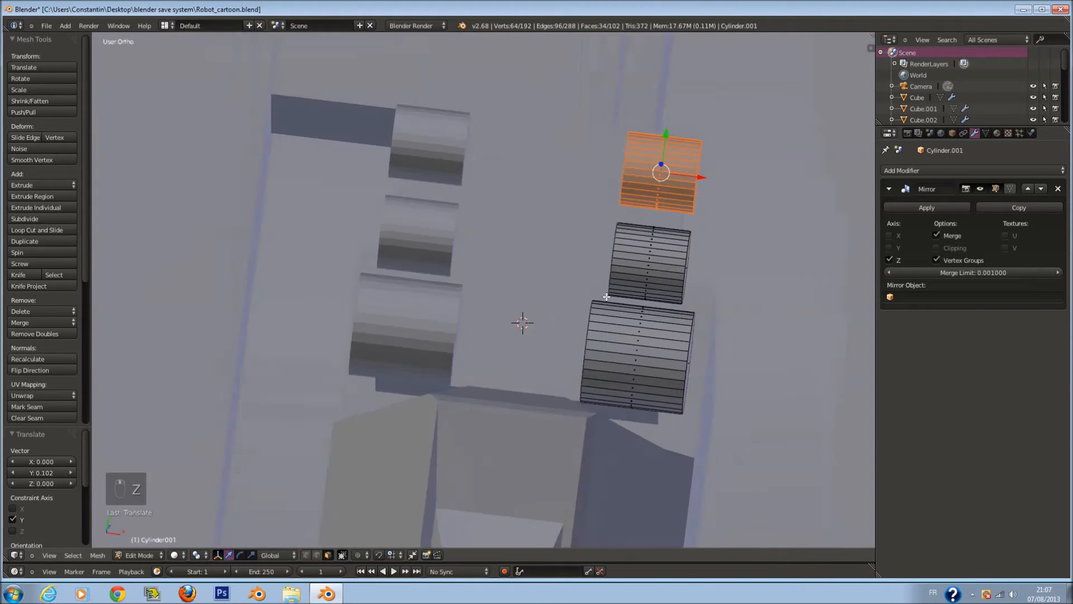
key("shift+d")
left_click(604, 168)
key("s")
key("x")
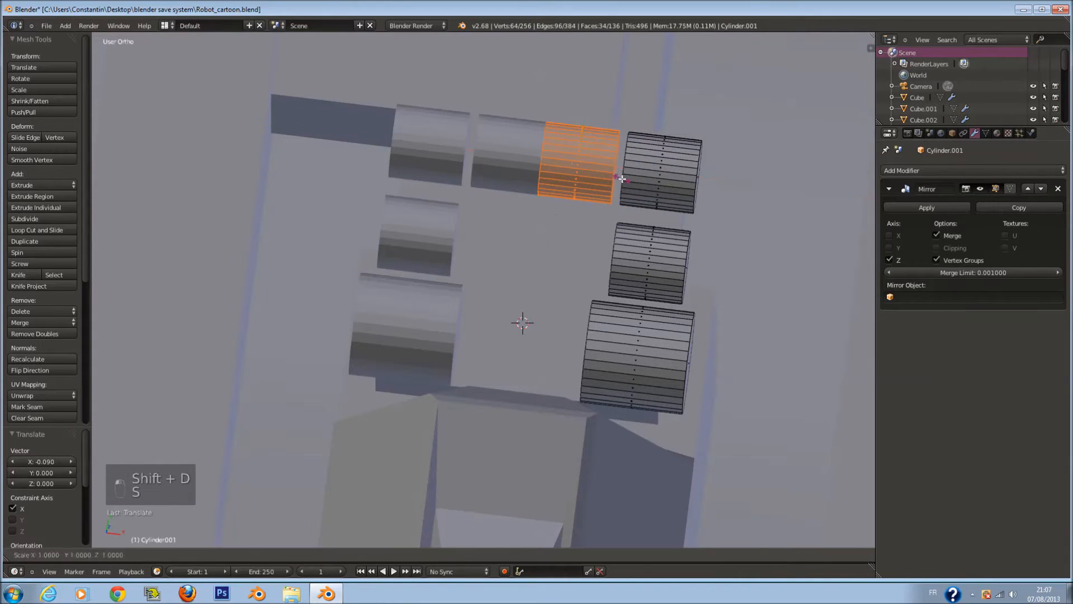
left_click(605, 167)
left_click(630, 189)
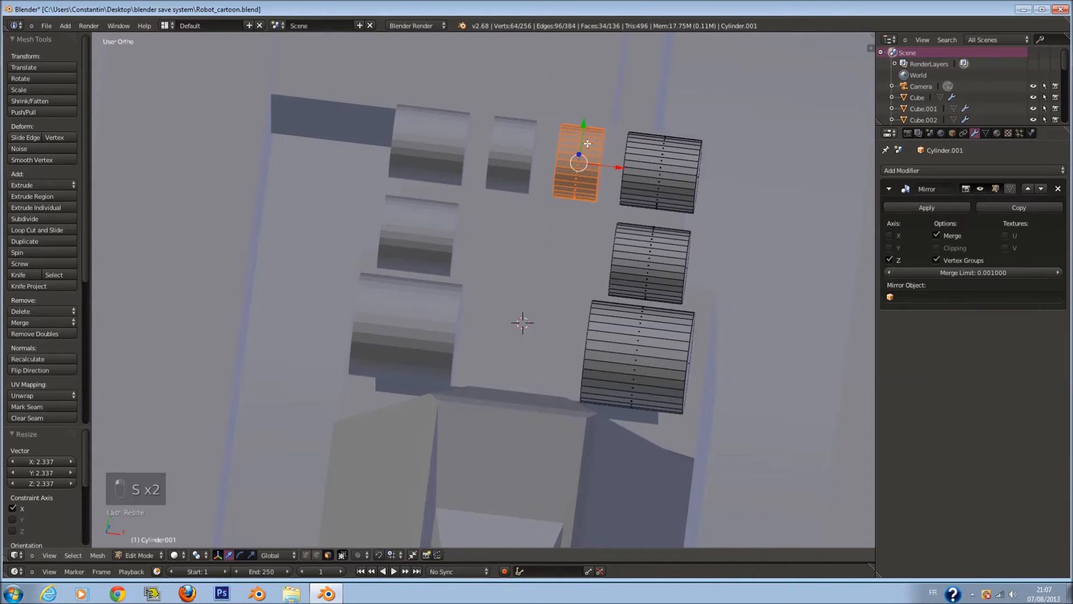
- Move the narrow cylinder -0.183 along Y between the two large cylinders and scale it to 1.311
middle_click_drag(585, 134, 657, 275)
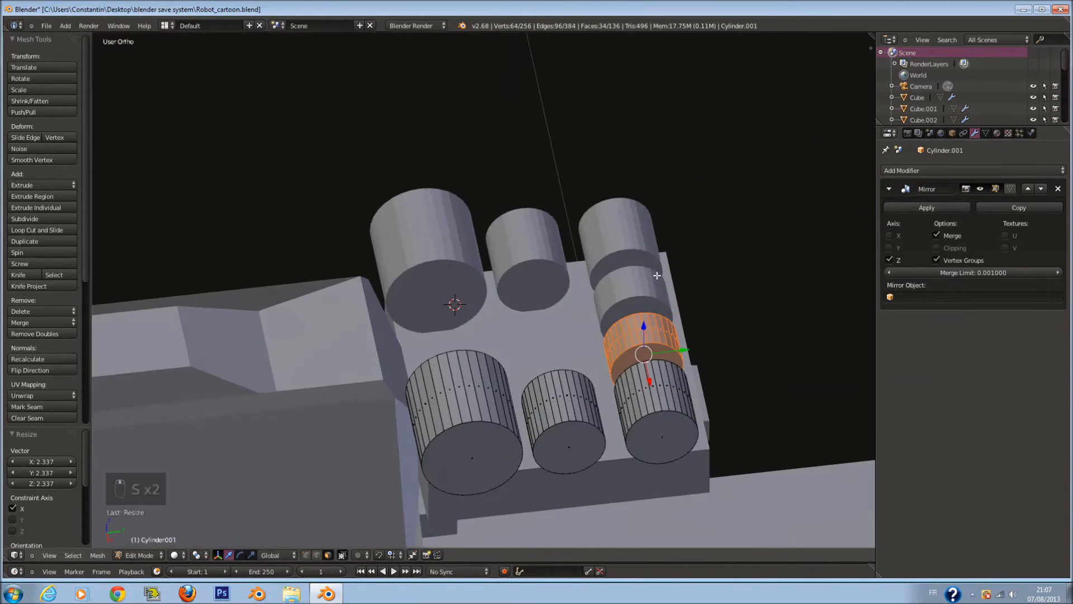
left_click_drag(686, 350, 520, 367)
key("s")
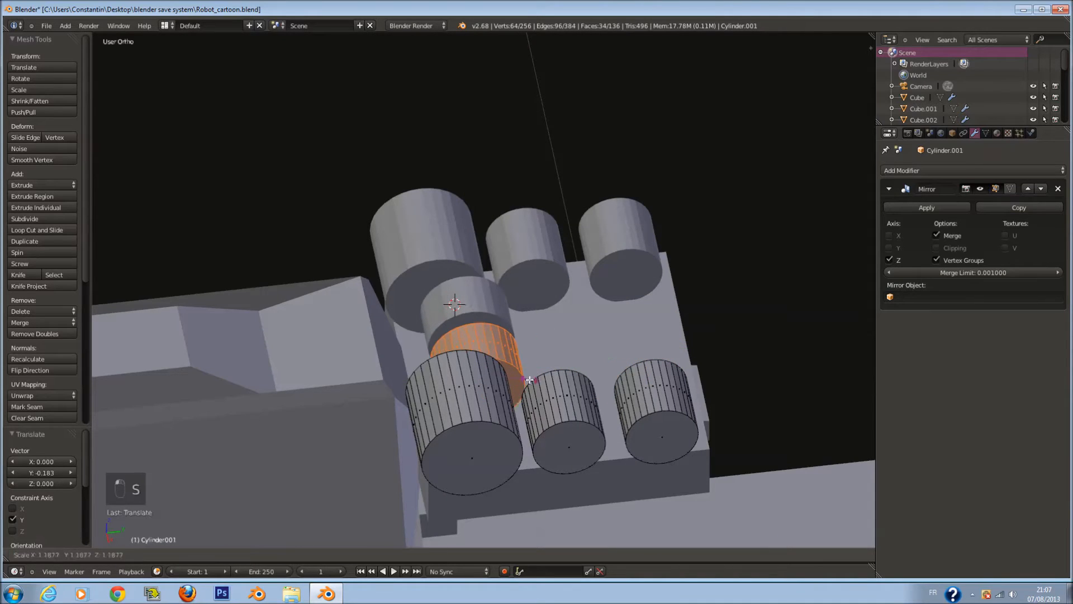
left_click(535, 383)
- Leave mesh editing, snap the 3D cursor to the cylinder object, and add a cube there scaled to 0.569
key("shift+s")
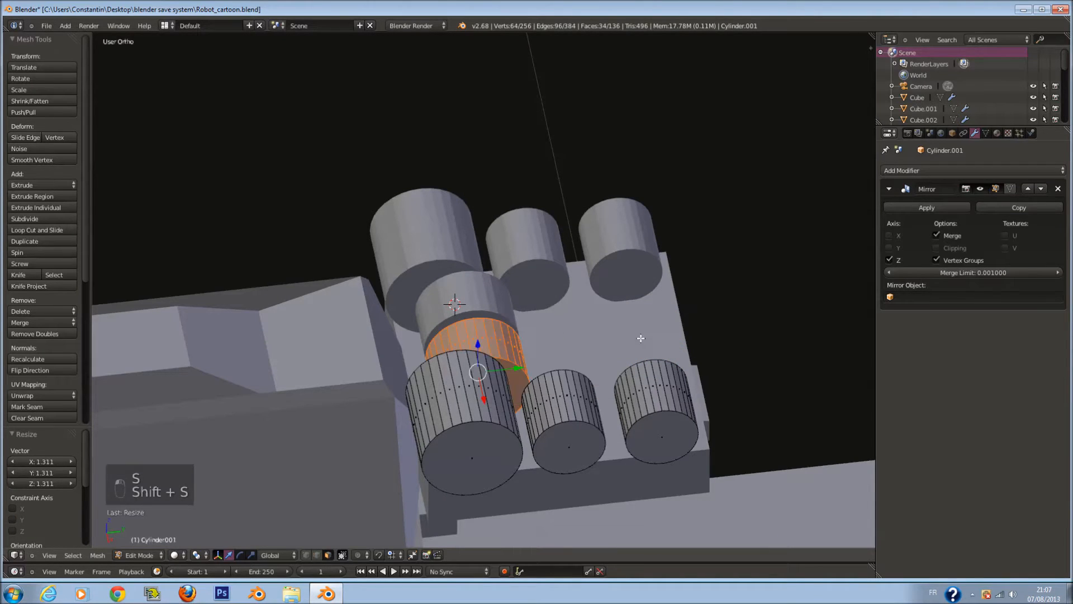
key("Tab")
key("shift+s")
left_click(534, 349)
key("shift+a")
mouse_move(535, 351)
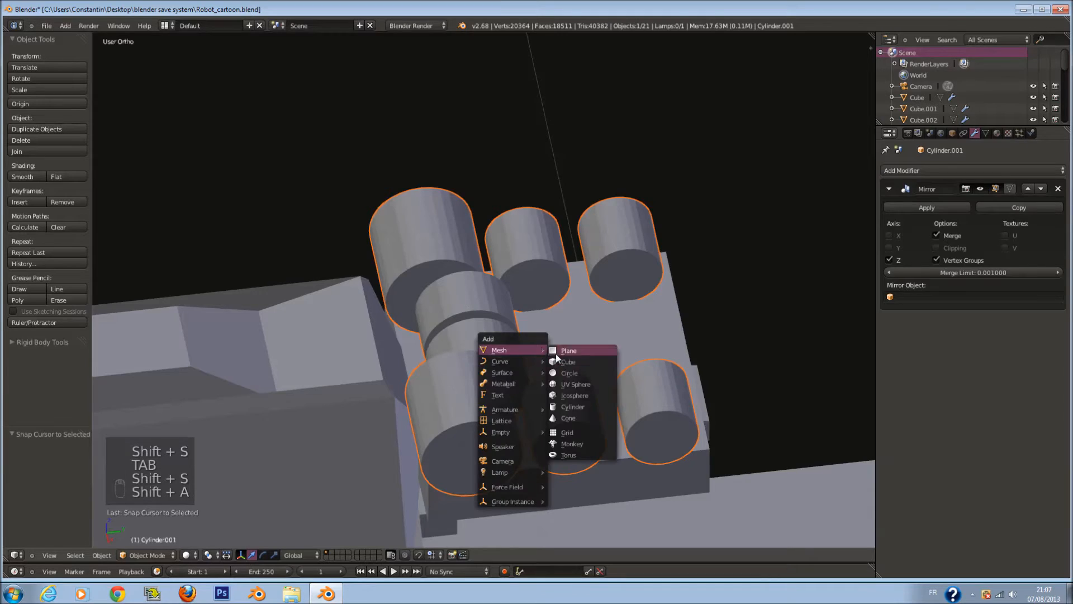
left_click(566, 370)
key("s")
left_click(316, 323)
- Move the new cube along Y between the rows of cylinders and scale it to 0.138
scroll(302, 311, "down", 5)
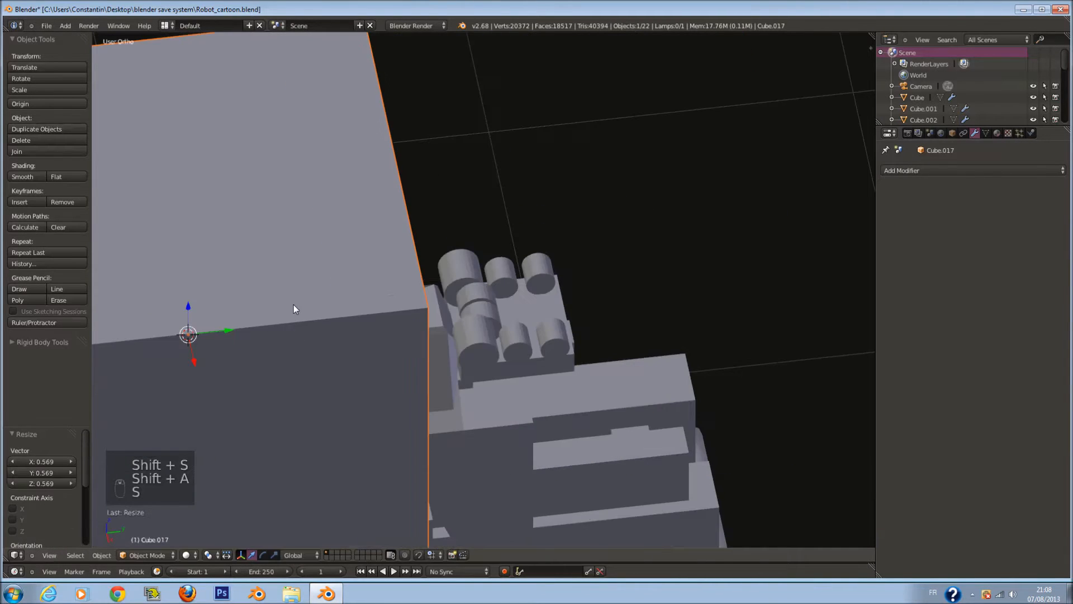
left_click_drag(228, 329, 564, 332)
key("s")
left_click(541, 312)
key("KP_Decimal")
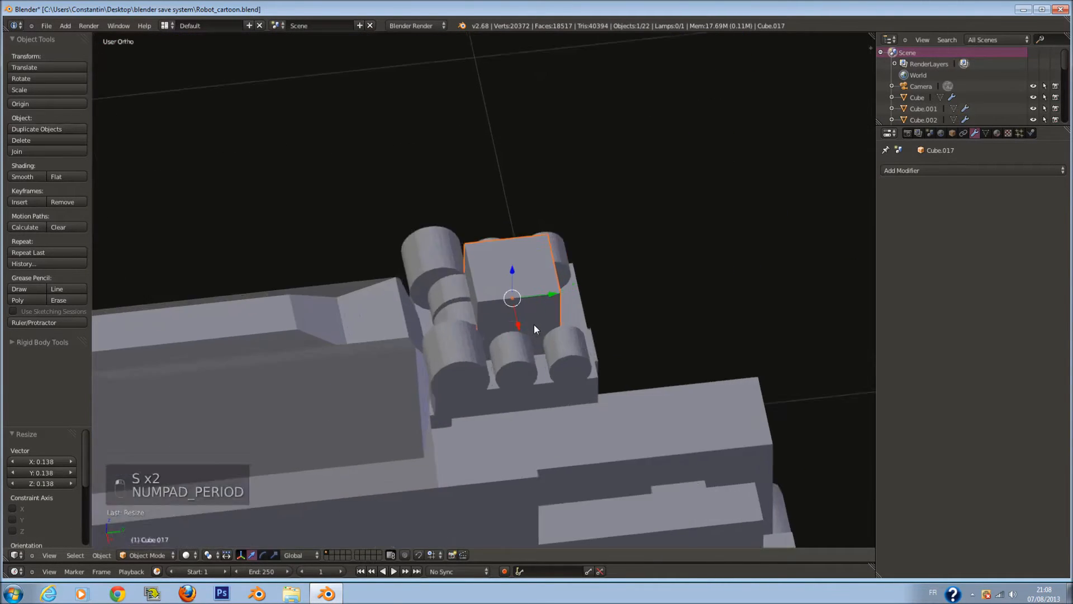
- Scale the cube to 0.206 along Z and 0.341 along Y, and reduce its width along X
key("s")
key("z")
left_click(501, 310)
key("s")
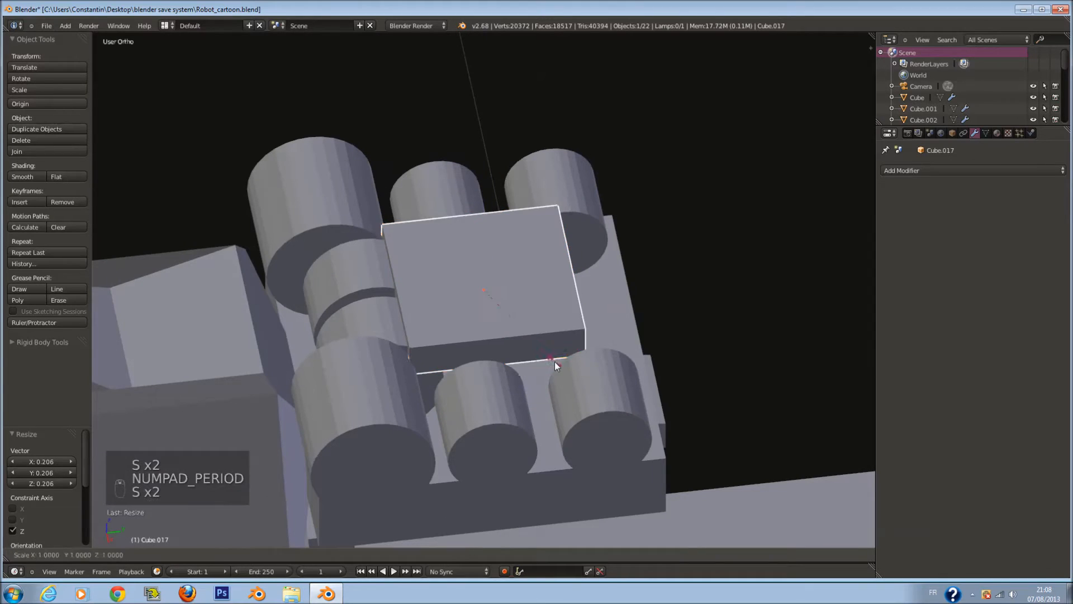
key("y")
left_click(498, 322)
key("s")
key("z")
right_click(491, 308)
key("s")
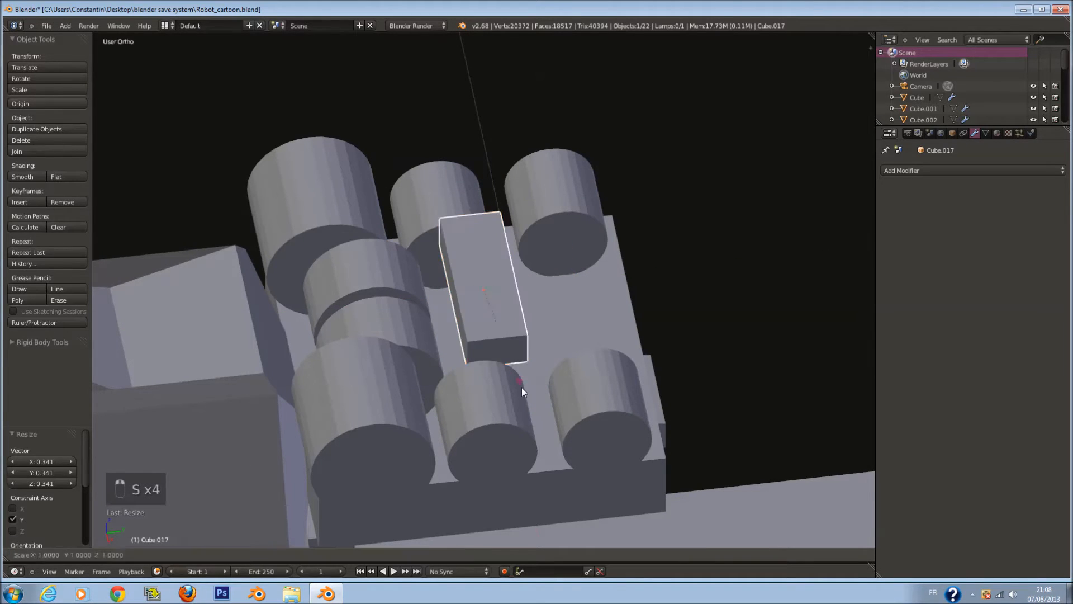
key("x")
left_click(488, 299)
- Shift the small block back along Y between the narrow cylinders, scale it to 1.730, and lengthen it along Y
left_click_drag(512, 288, 436, 293)
key("s")
left_click(462, 300)
key("s")
key("x")
right_click(579, 330)
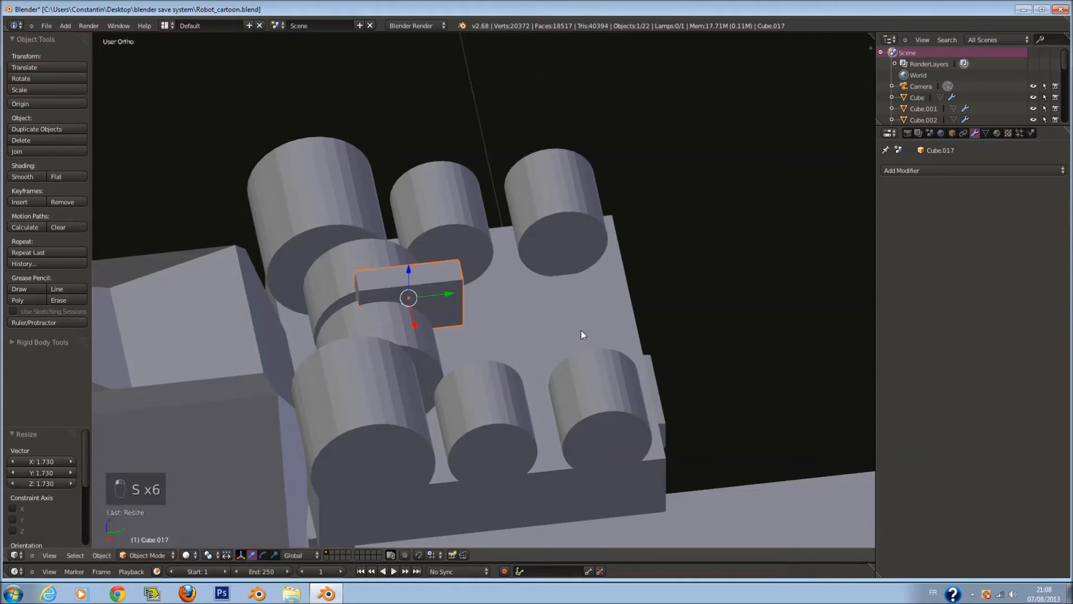
key("s")
key("y")
left_click(948, 378)
- Lower the long thin plate 0.076 along Z and scale it taller along Z
left_click_drag(416, 251, 418, 317)
middle_click_drag(511, 340, 543, 386)
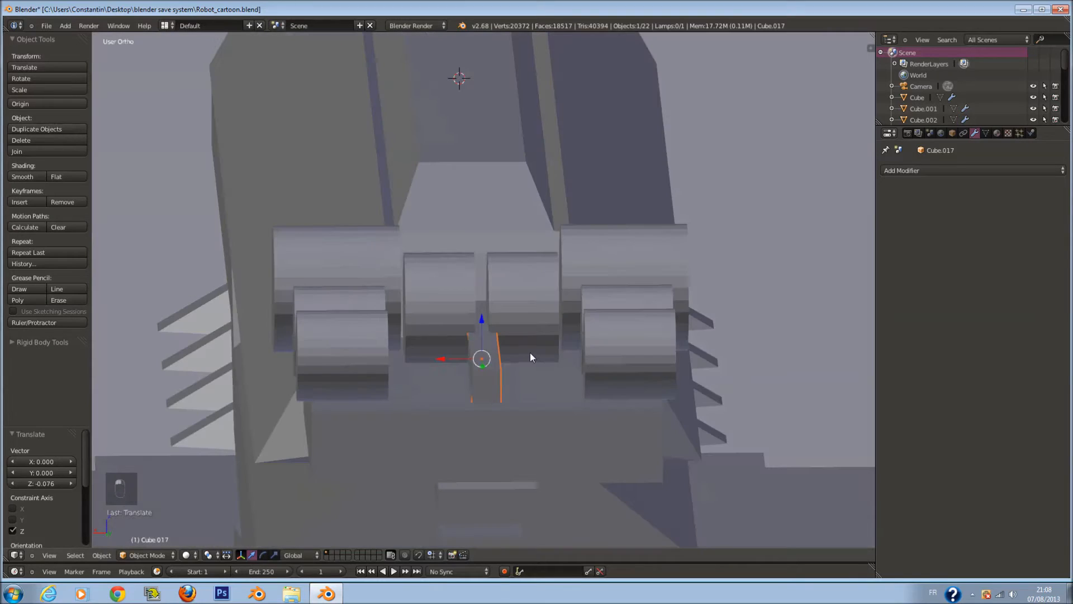
key("s")
key("z")
left_click(613, 467)
middle_click_drag(450, 263, 522, 284)
- Add a loop cut across the thin plate near its outer end
key("Tab")
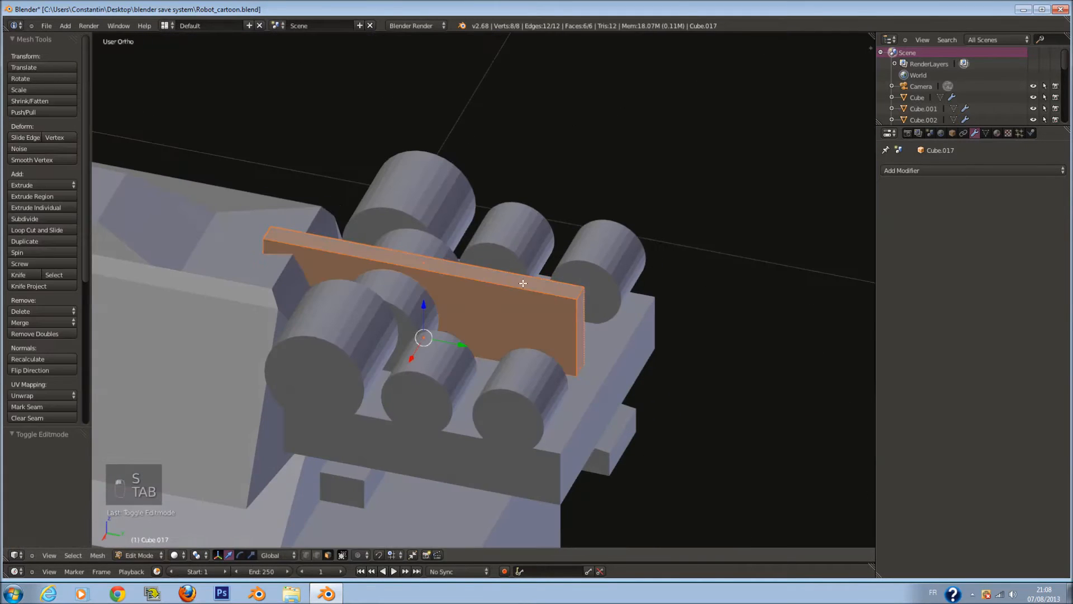
key("a")
key("a")
key("ctrl+r")
left_click(496, 263)
left_click(571, 305)
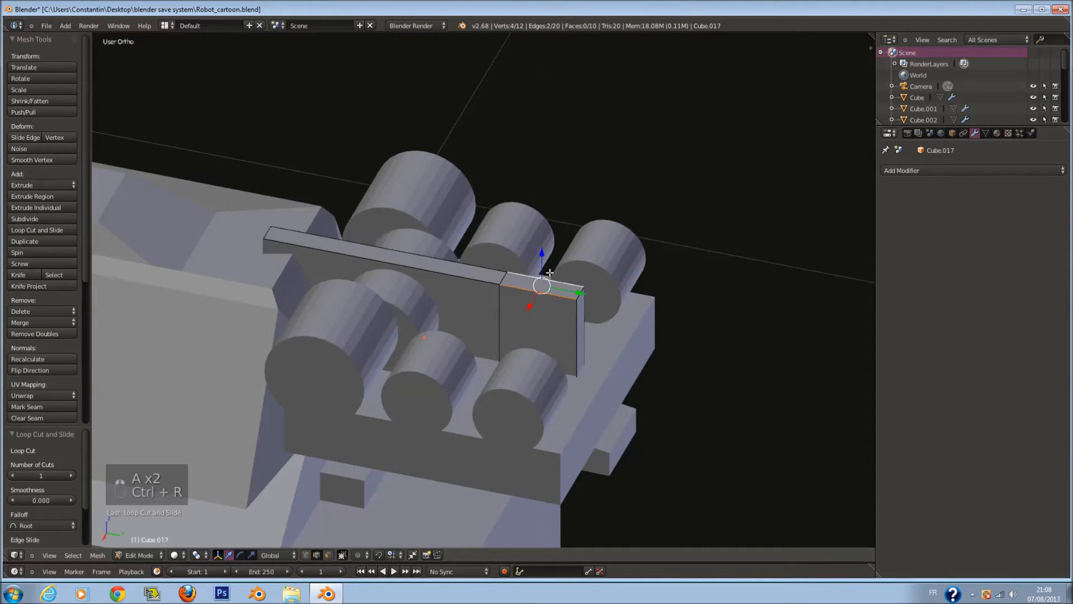
- Add a second loop cut beside the first, shape the plate's top into a sloped step, and save the file
key("a")
key("ctrl+r")
left_click(468, 260)
left_click(467, 260)
left_click_drag(424, 328, 487, 364)
scroll(503, 360, "down", 6)
key("Tab")
key("ctrl+s")
left_click(611, 336)
- Examine the thin plate and the surrounding cylinders from the side and from the top
middle_click_drag(534, 351, 512, 350)
scroll(493, 313, "up", 2)
scroll(485, 303, "down", 4)
key("KP_3")
scroll(511, 285, "up", 4)
right_click(460, 311)
key("KP_7")
right_click(478, 300)
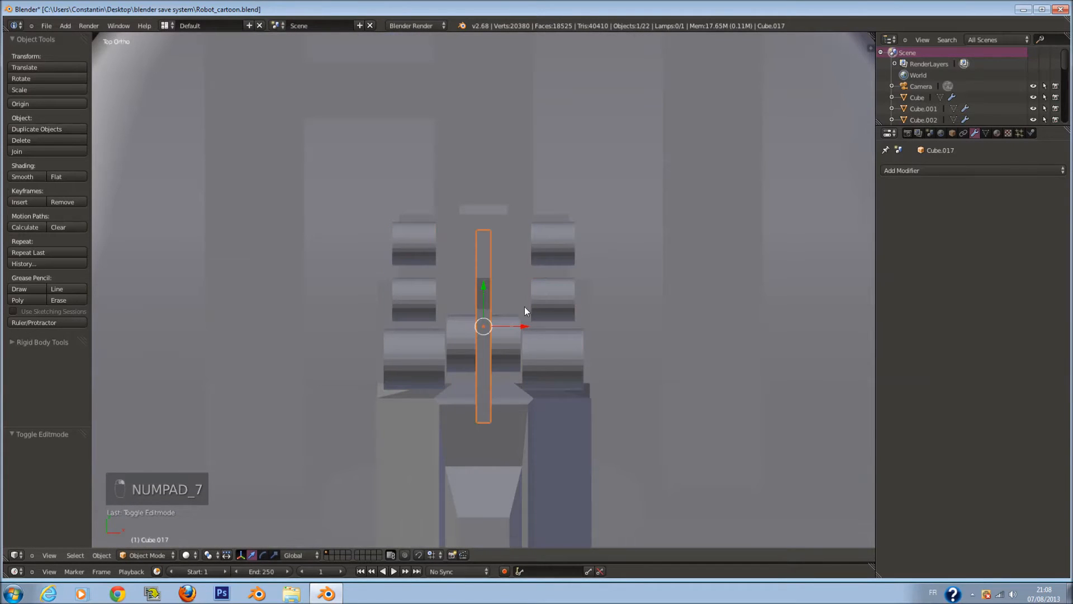
key("Tab")
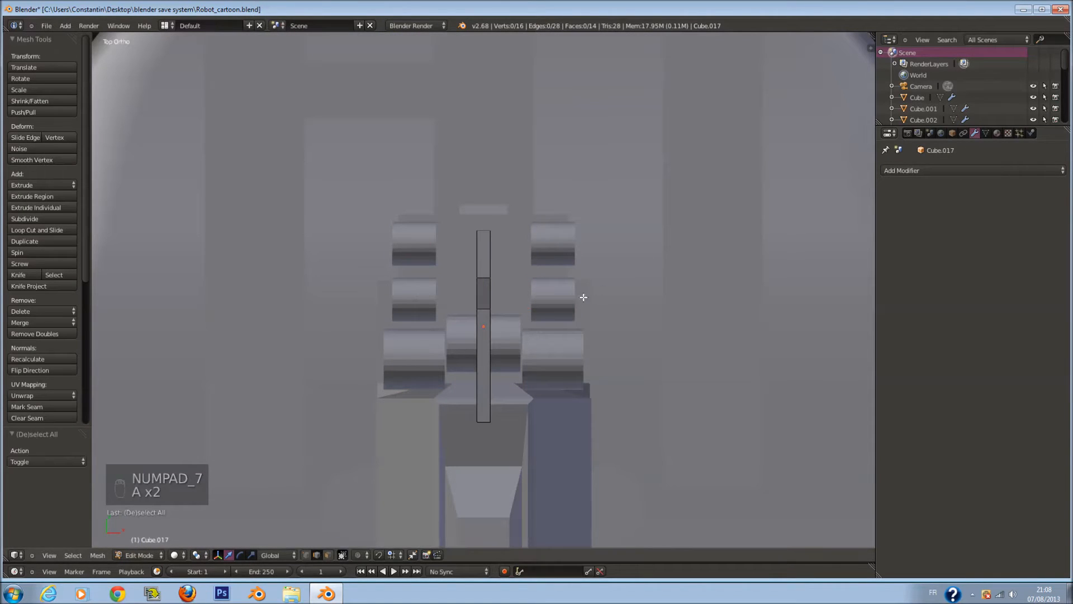
left_click(944, 170)
key("Tab")
- Duplicate the thin central plate, leaving the copy in the same position
key("shift+d")
left_click(553, 291)
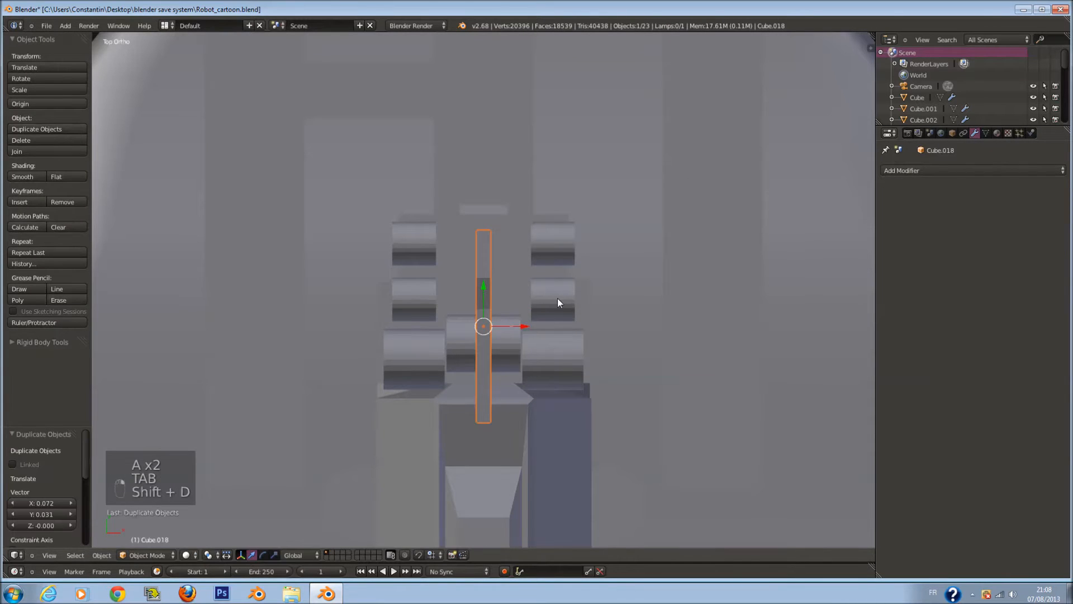
key("p")
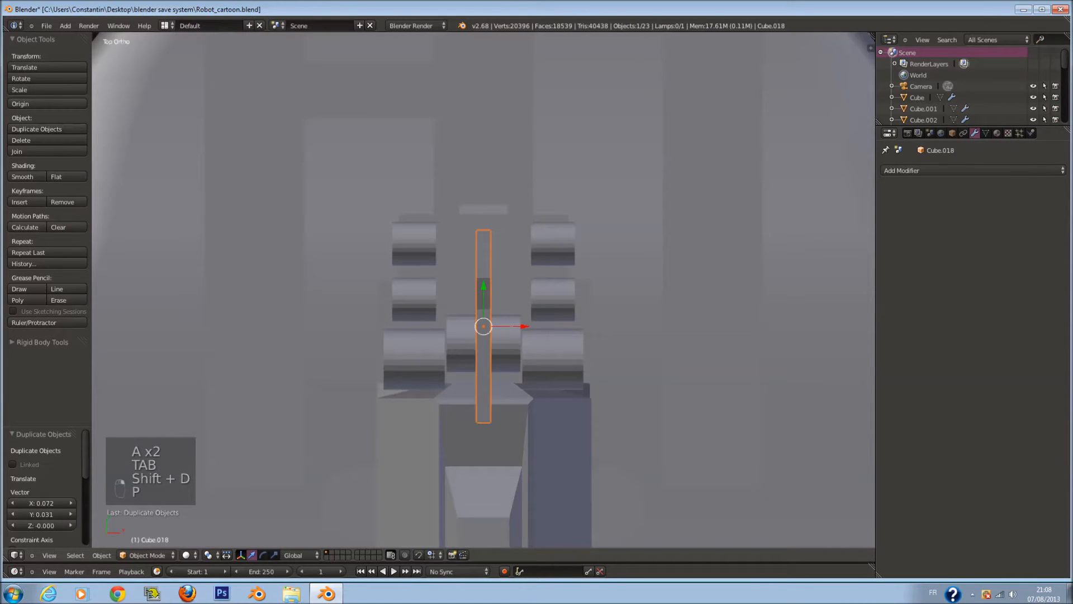
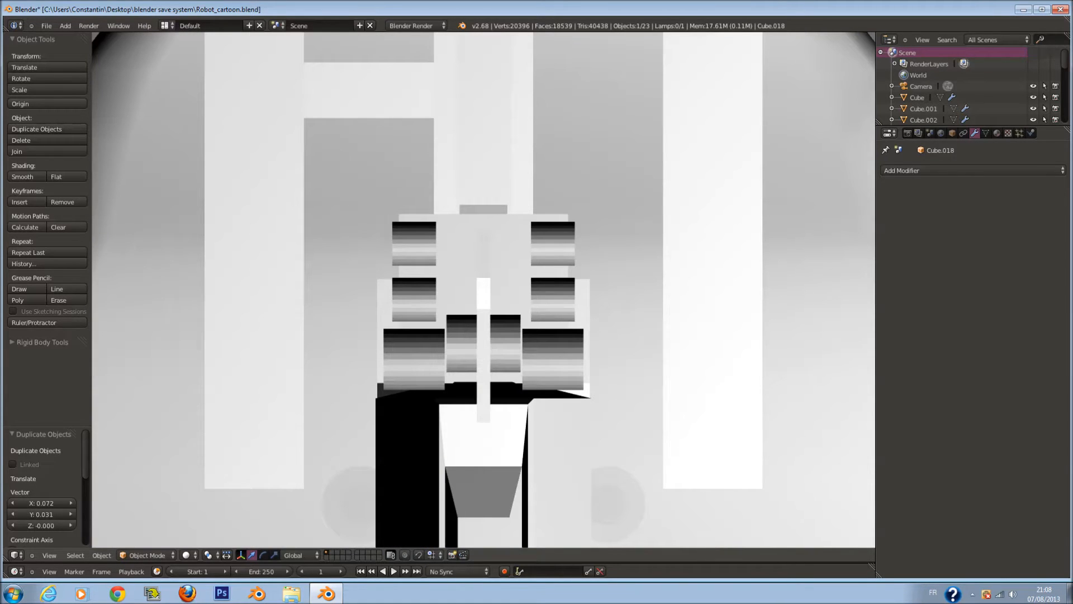
key("Escape")
- Save the file and add a Mirror modifier to the duplicated plate
key("ctrl+s")
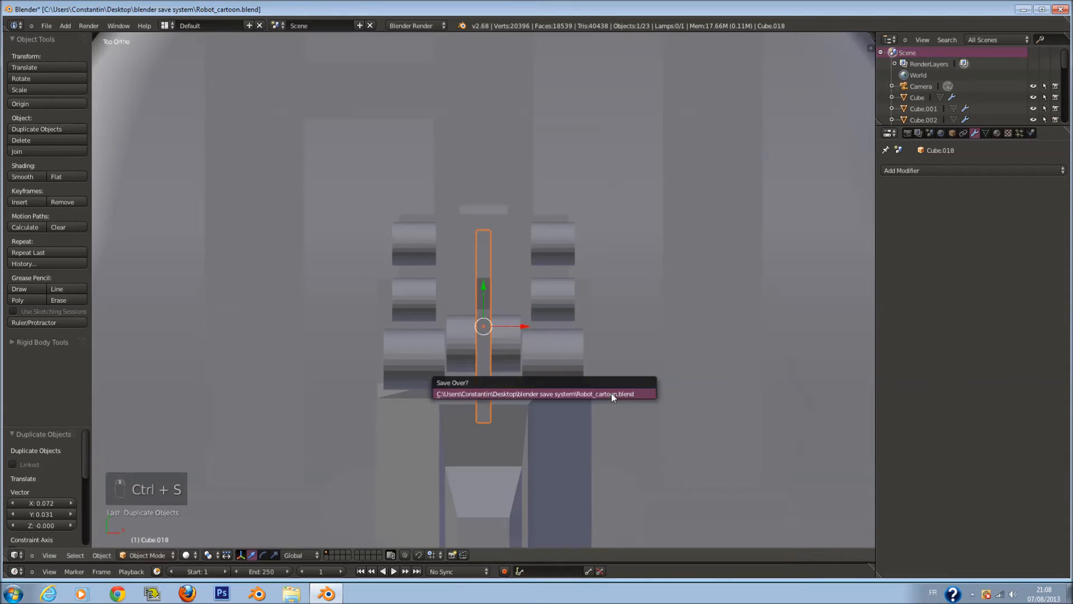
left_click(928, 170)
left_click(808, 277)
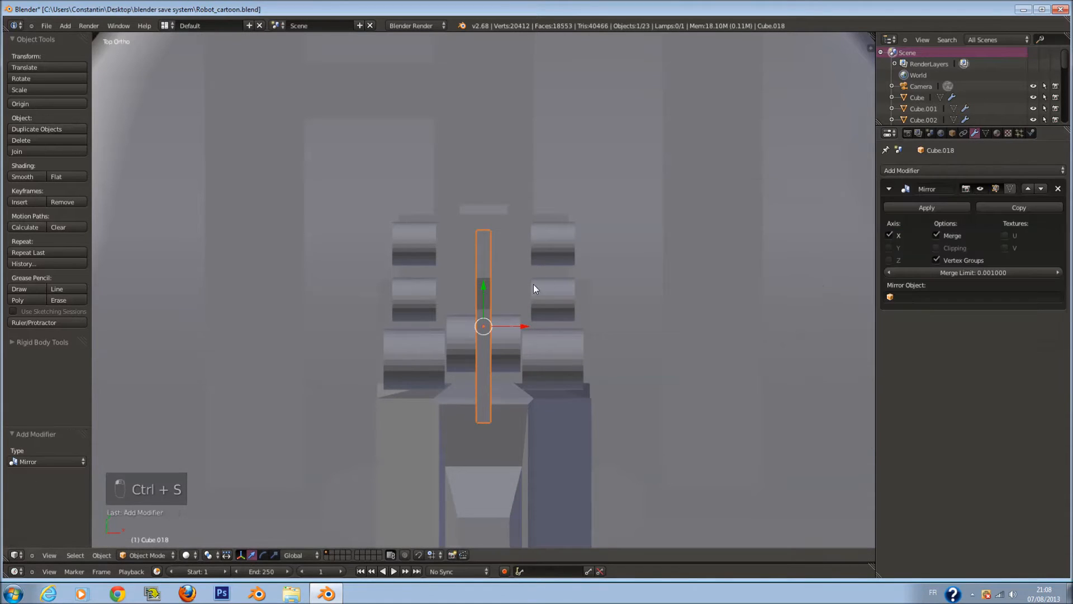
- Move the duplicated plate's mesh sideways along X onto the side cylinders, shift it about 0.052 along Y, and thicken it along X
key("Tab")
key("a")
key("a")
key("g")
key("x")
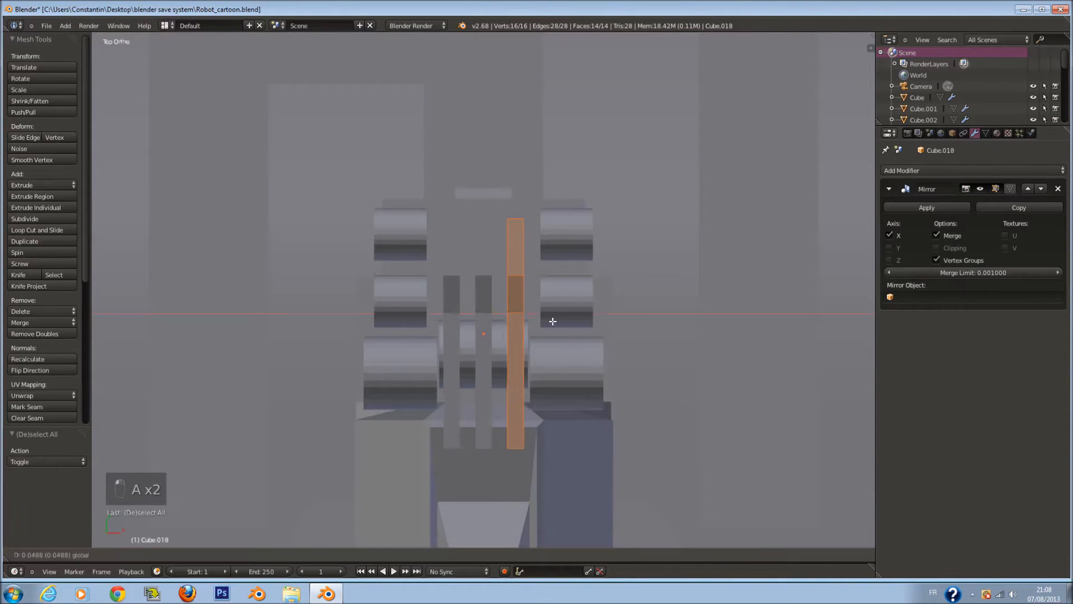
left_click(593, 332)
key("s")
key("x")
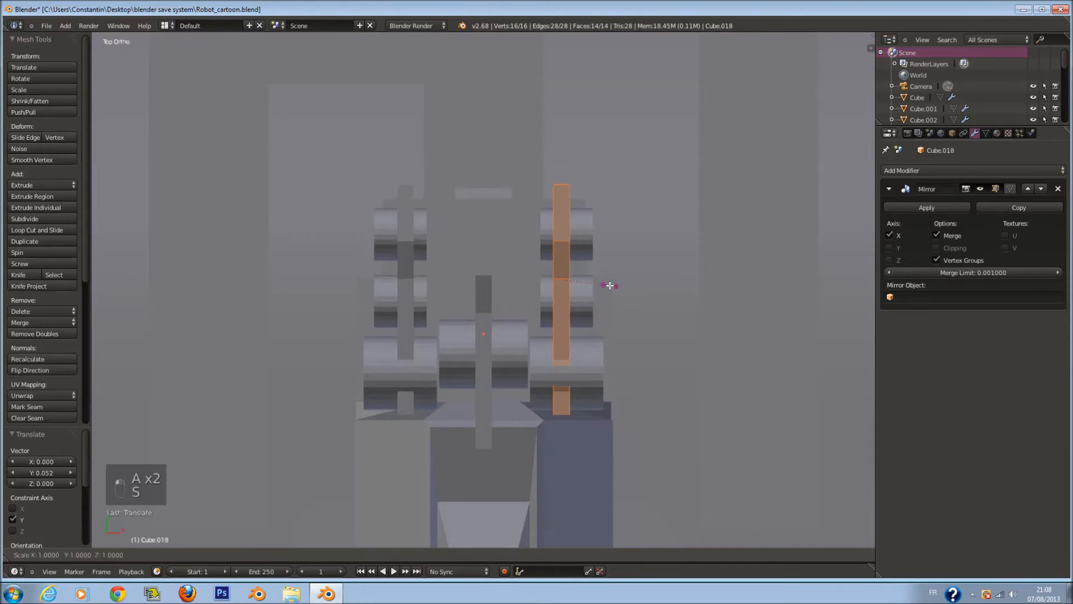
left_click(659, 314)
- Rescale the mirrored side plate's height along Z and raise it about 0.028
left_click_drag(600, 280, 601, 280)
middle_click_drag(601, 281, 520, 234)
middle_click_drag(550, 403, 491, 354)
key("s")
key("z")
left_click(515, 371)
left_click_drag(495, 308, 493, 311)
- Rotate the side plate 180 degrees about the Z axis and shift it about -0.064 along Y
type("rz190")
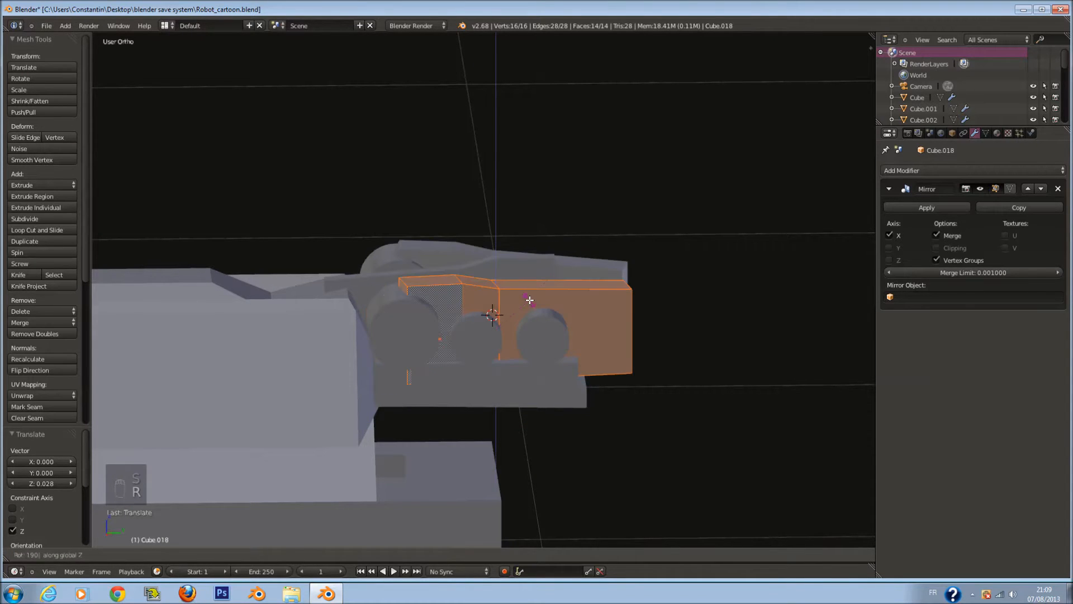
key("ctrl+z")
middle_click_drag(538, 282, 554, 367)
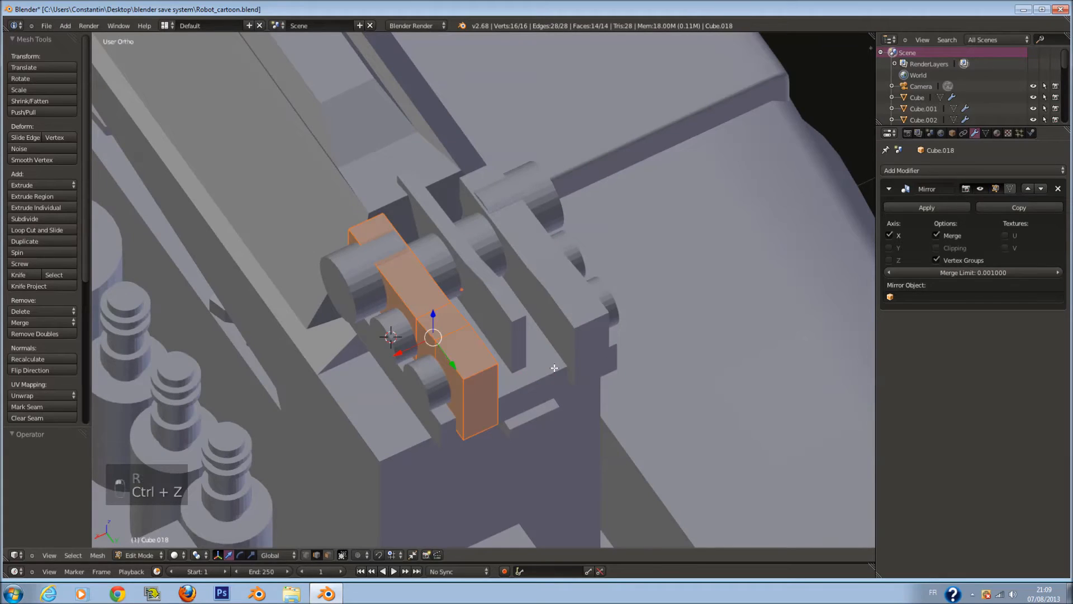
type("rz180")
key("Return")
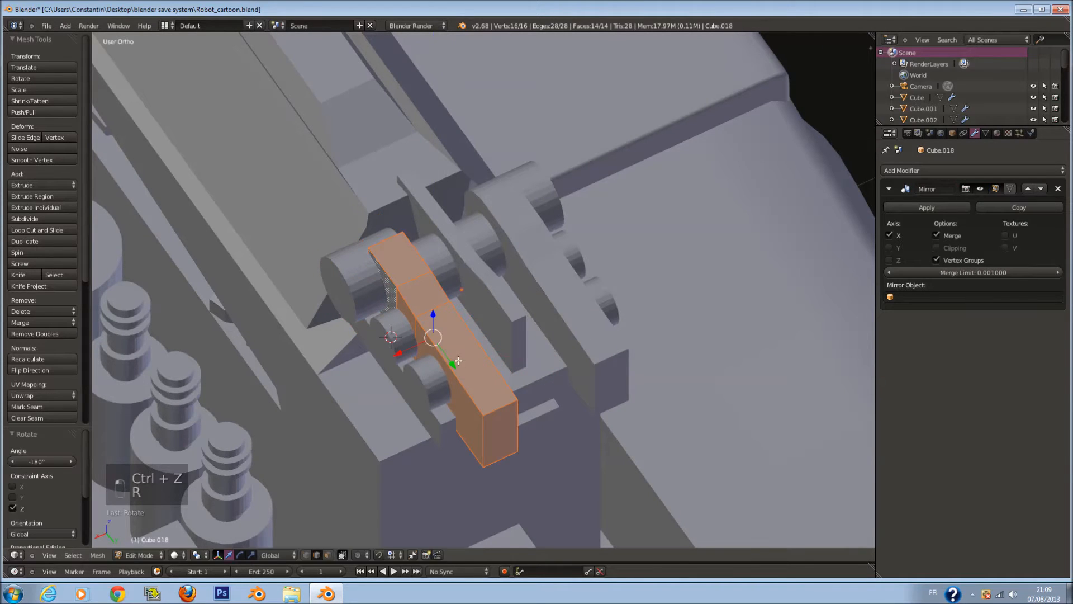
left_click_drag(457, 363, 437, 332)
middle_click_drag(456, 358, 505, 311)
- Tilt the side plate about -12.3 degrees around Y and about -6.9 degrees around X
key("r")
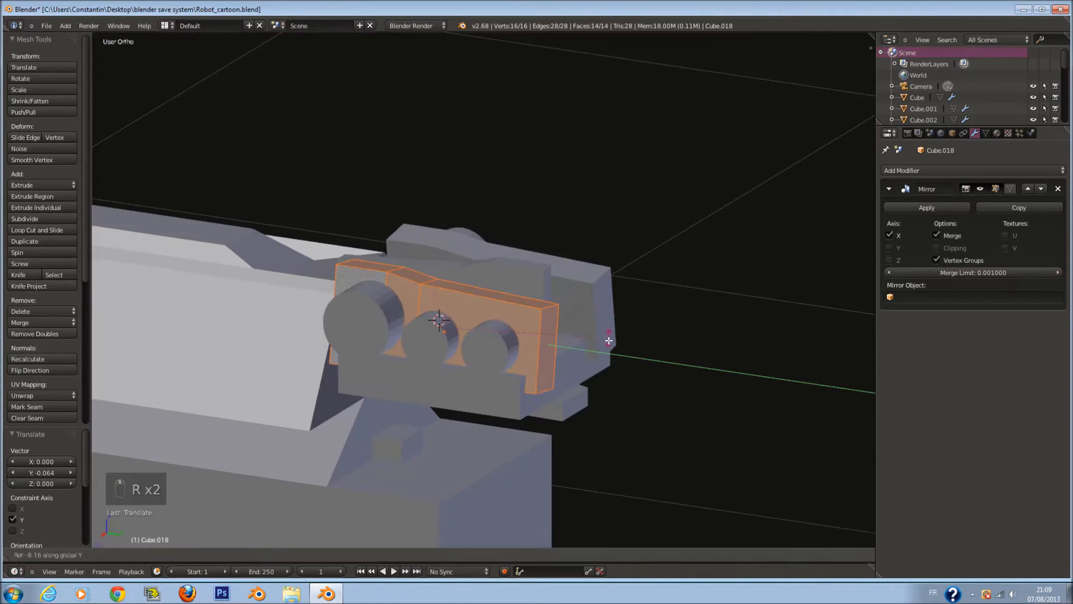
left_click(606, 370)
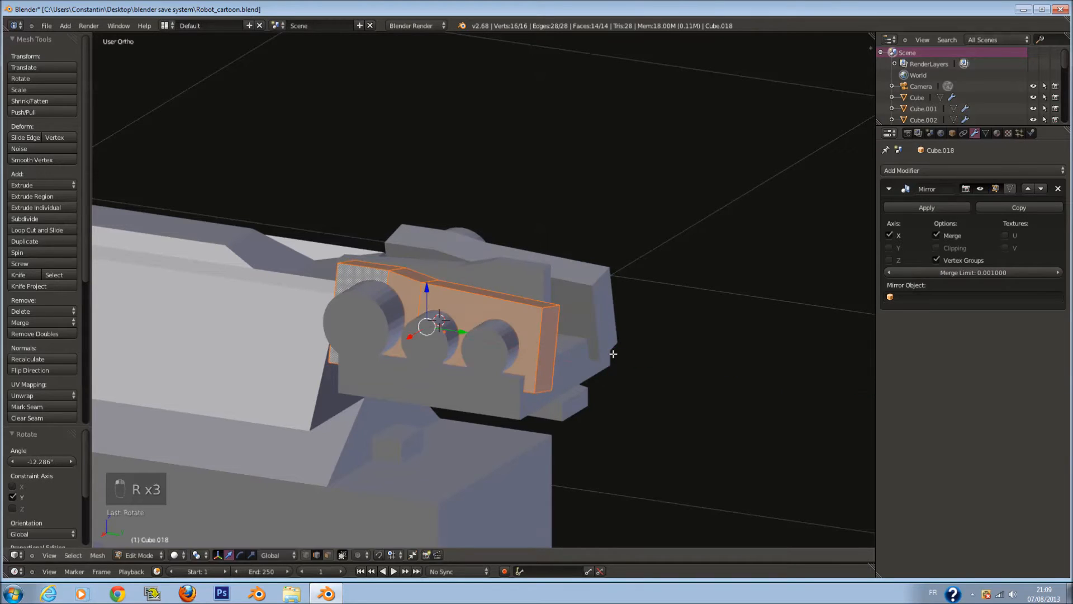
key("r")
key("x")
left_click(607, 375)
scroll(549, 344, "down", 2)
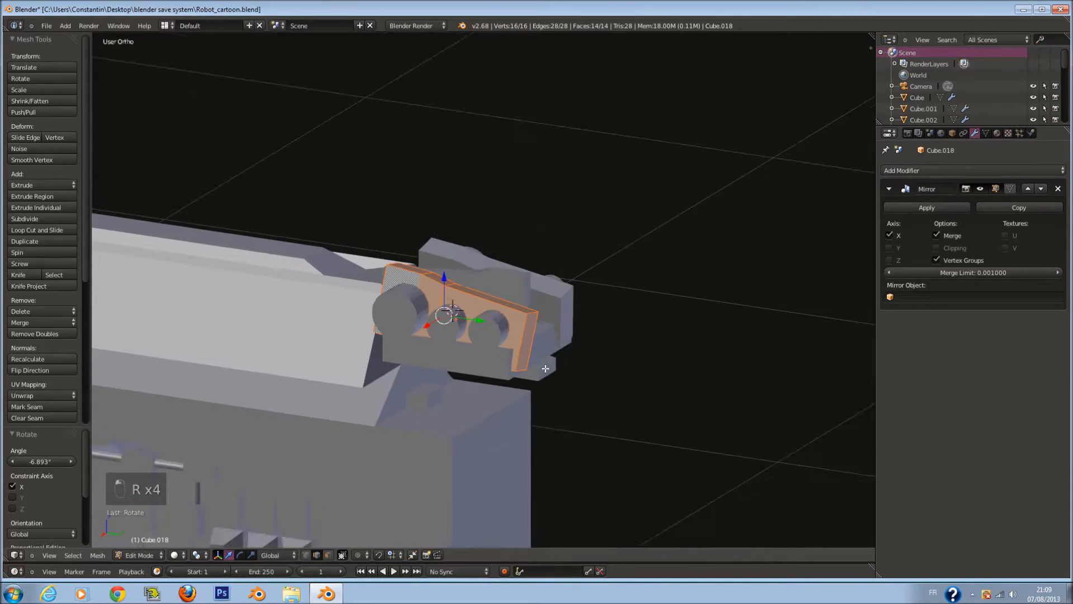
scroll(544, 369, "up", 3)
- Add a loop cut around the side plate, scale it to give the ends an angled profile, and save the file
key("a")
key("ctrl+r")
left_click(545, 367)
key("s")
left_click(589, 396)
middle_click_drag(590, 395, 437, 351)
key("Tab")
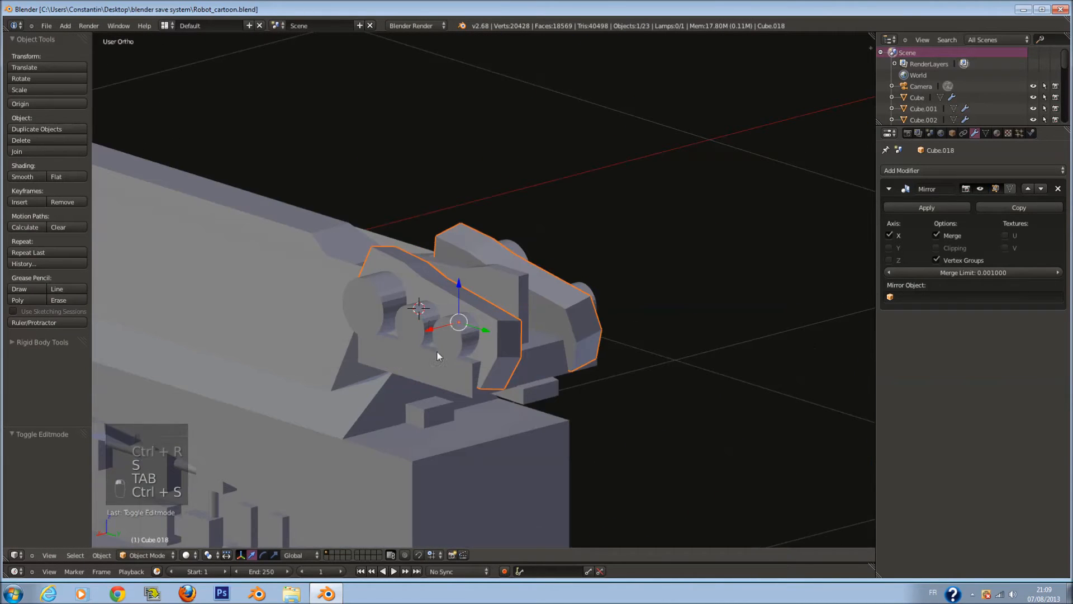
key("ctrl+s")
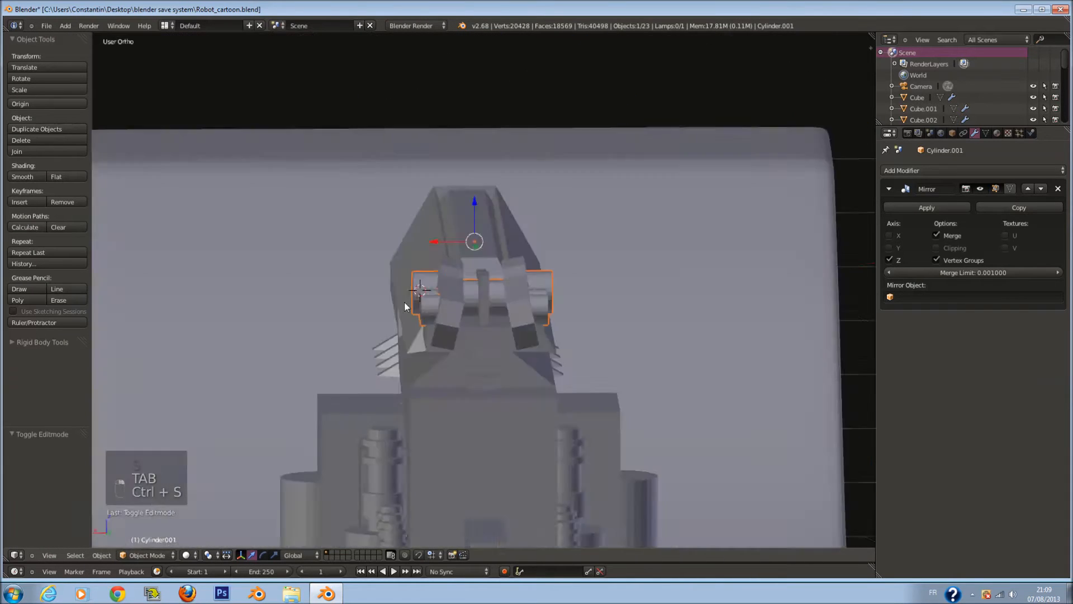
- Save the file and select the outer end faces of the three side cylinders in the cylinder mesh
middle_click_drag(404, 305, 447, 317)
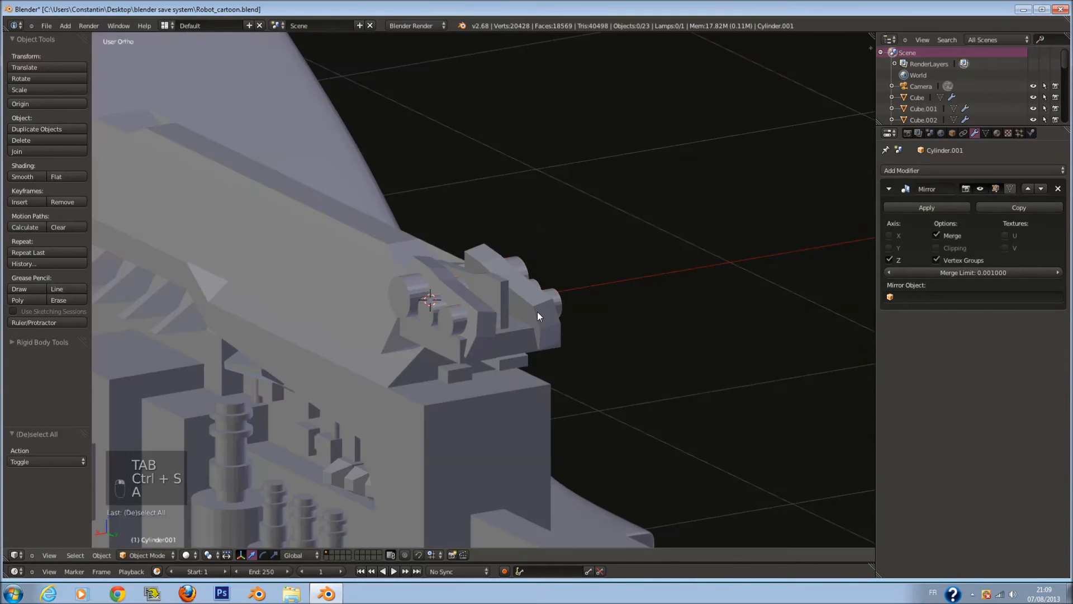
key("ctrl+s")
key("KP_1")
key("KP_3")
key("Tab")
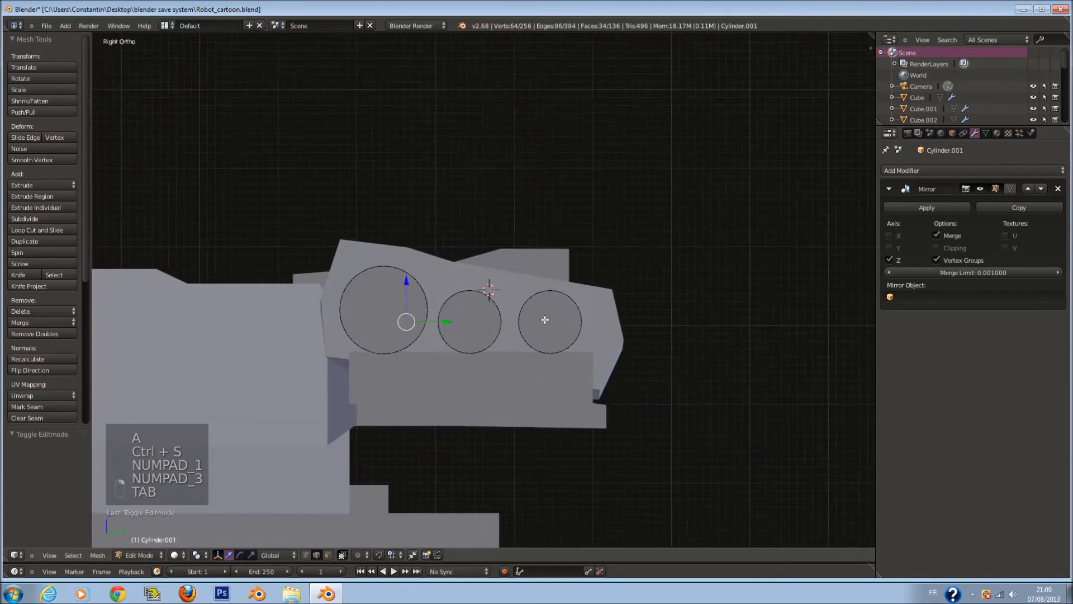
scroll(465, 475, "up", 1)
right_click(360, 327)
right_click(478, 321, "shift")
right_click(570, 350, "shift")
middle_click_drag(570, 349, 655, 412)
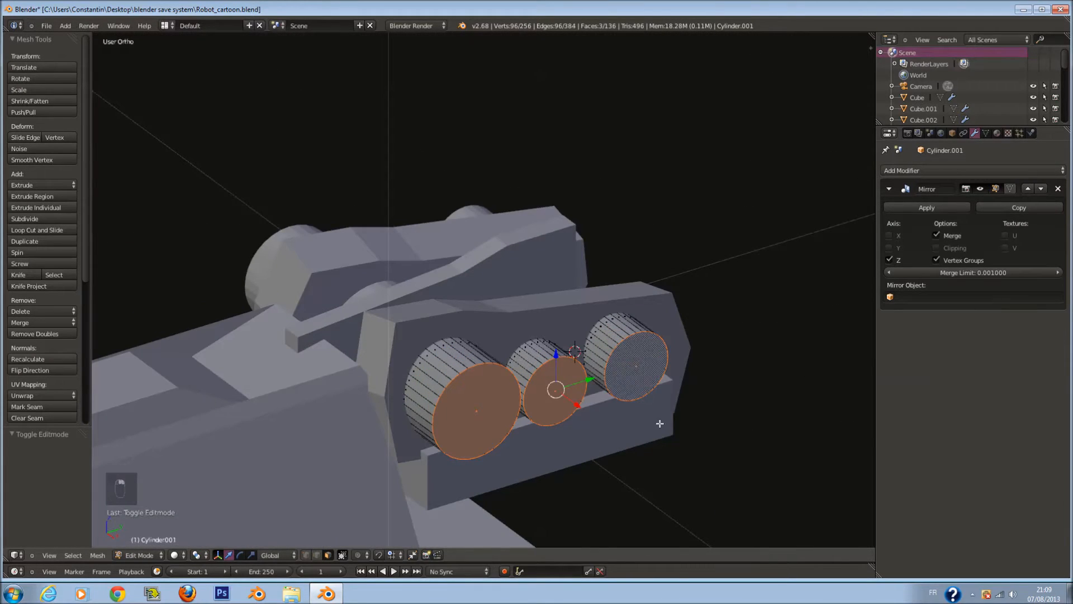
- Extrude the three cylinder end faces and move them outward about 0.093 along X
key("e")
key("alt+s")
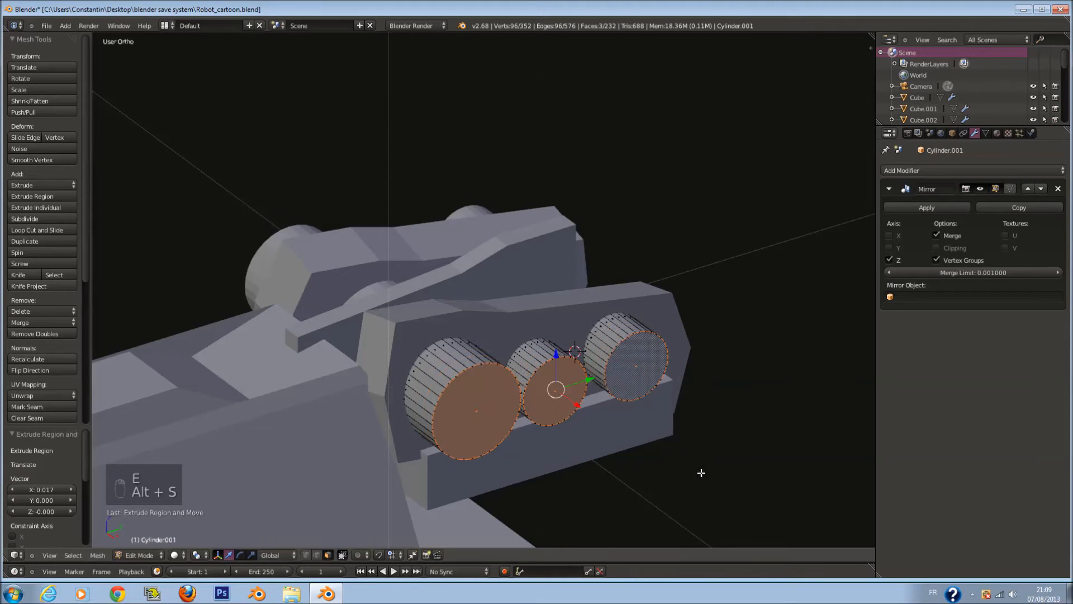
key("alt+s")
left_click(680, 458)
- Shrink the three extruded end faces into tapered tips and pull them back slightly along X
key("alt+s")
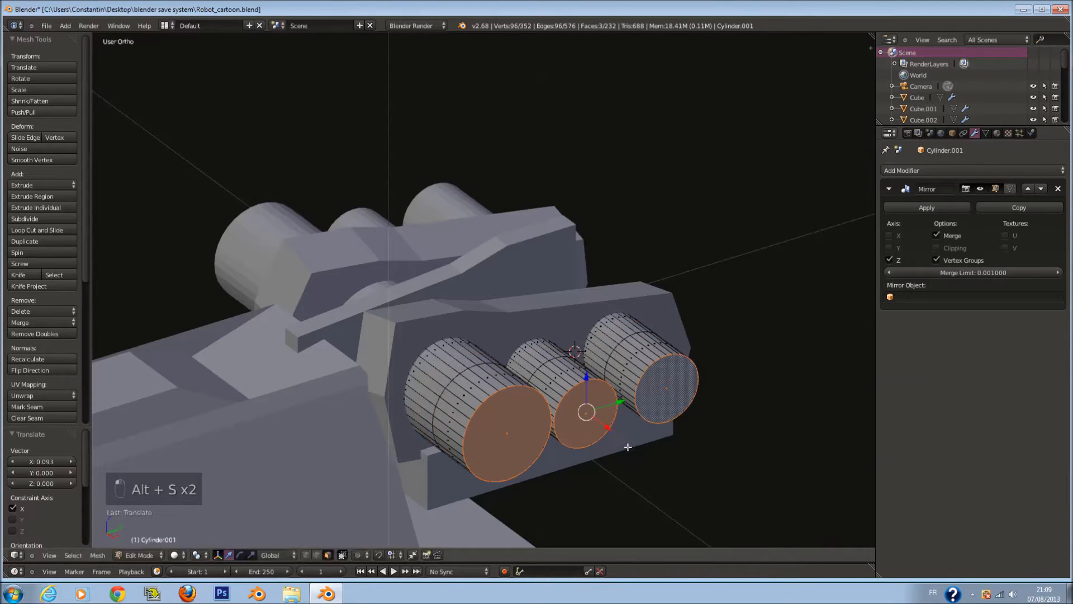
left_click(613, 411)
key("s")
left_click(630, 435)
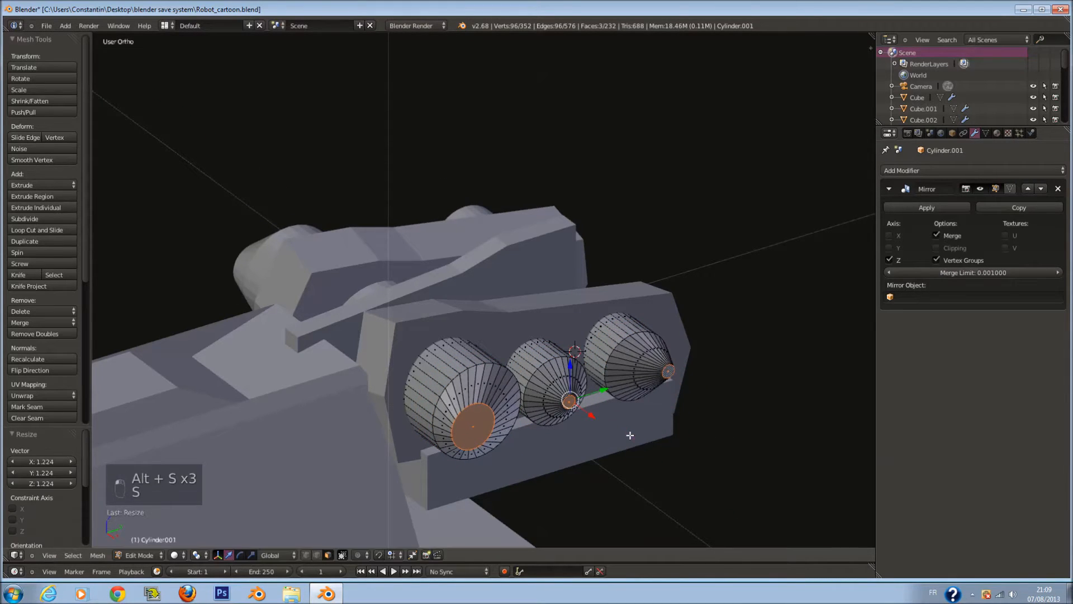
key("ctrl+z")
key("alt+s")
left_click(590, 419)
left_click_drag(590, 419, 584, 418)
- Rotate the three tapered end faces slightly around Z and raise them about 0.019
key("r")
key("z")
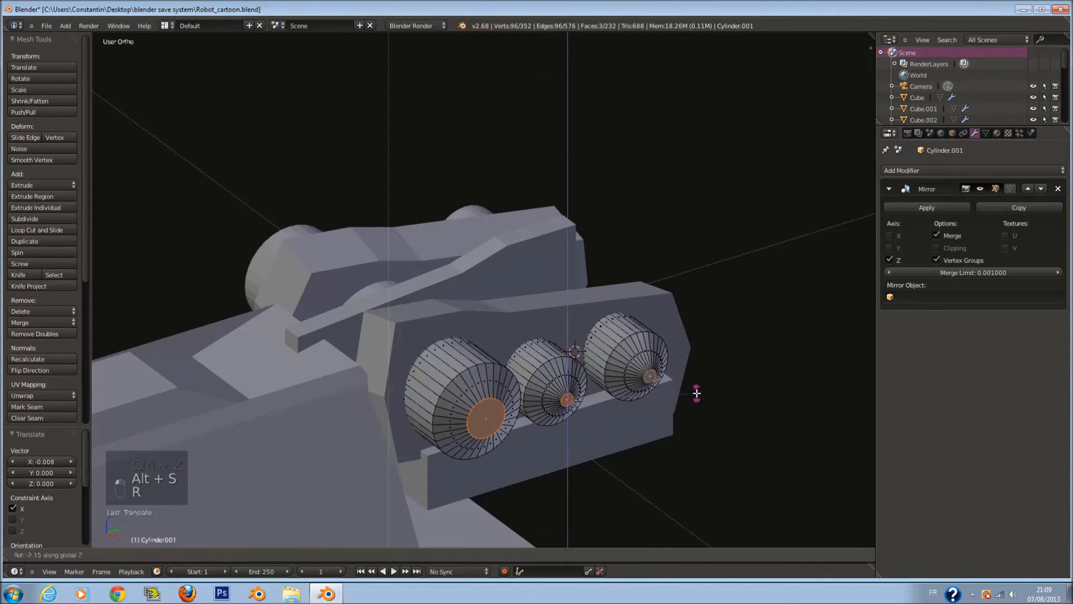
left_click(684, 373)
left_click_drag(569, 367, 569, 352)
middle_click_drag(626, 365, 633, 414)
scroll(655, 354, "up", 2)
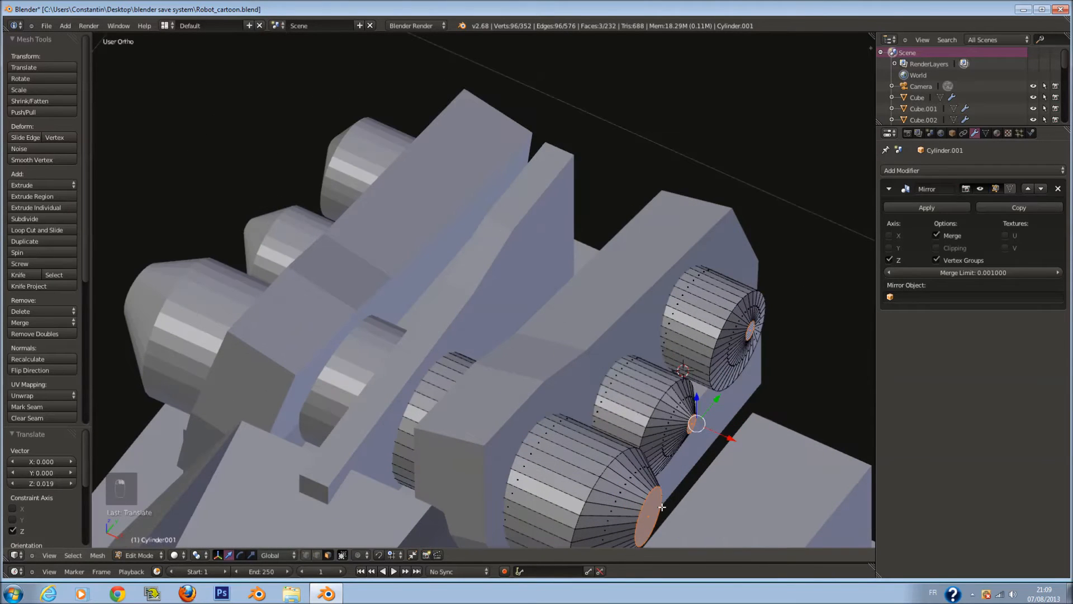
- Tilt the large cylinder's end face about -32 degrees and the middle cylinder's about -52 degrees around Y
middle_click_drag(701, 525, 691, 469)
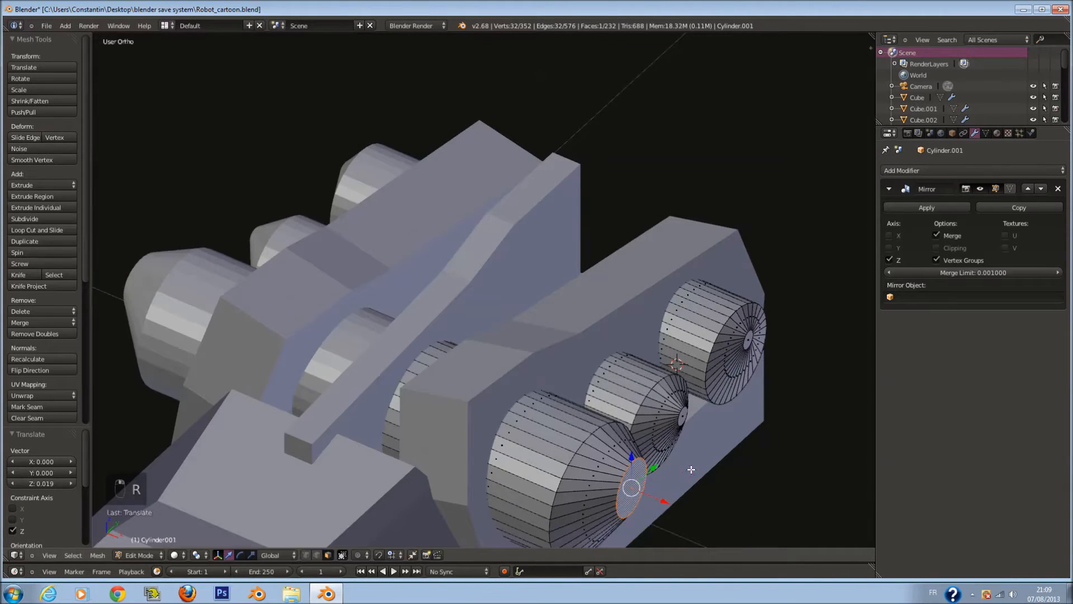
key("y")
left_click(656, 460)
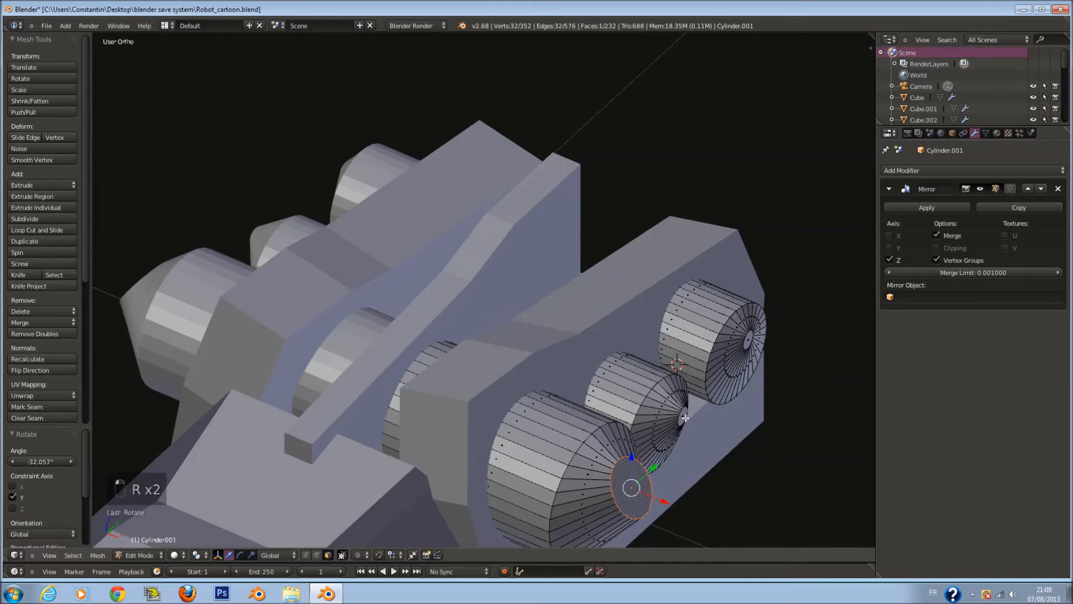
key("r")
key("y")
left_click(731, 367)
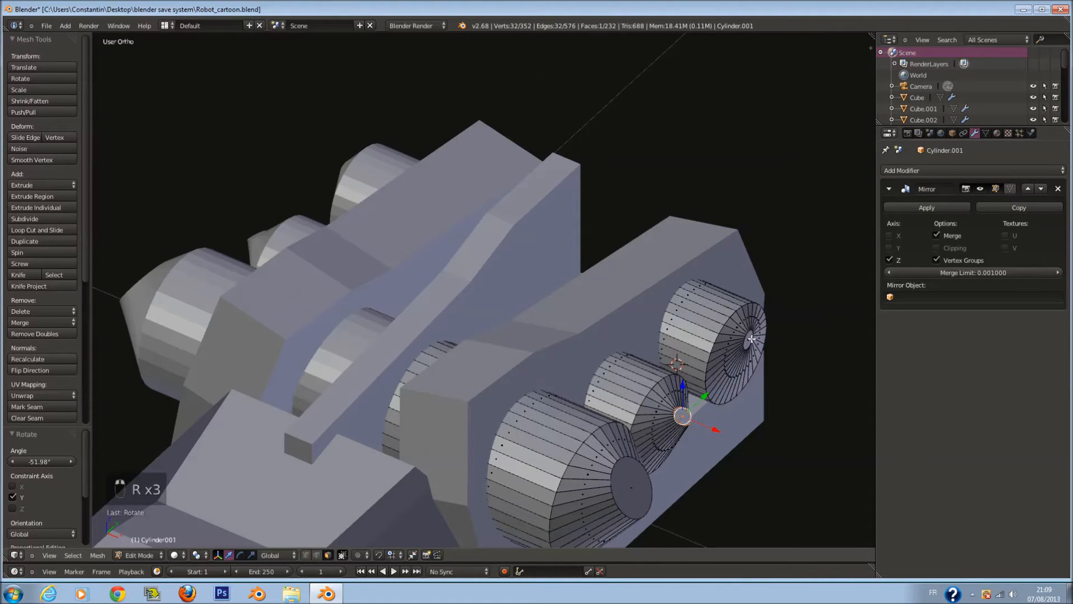
- Move the last small cylinder's end face about 0.012 outward along X and tilt it about -33 degrees around Y
left_click_drag(772, 351, 785, 362)
key("r")
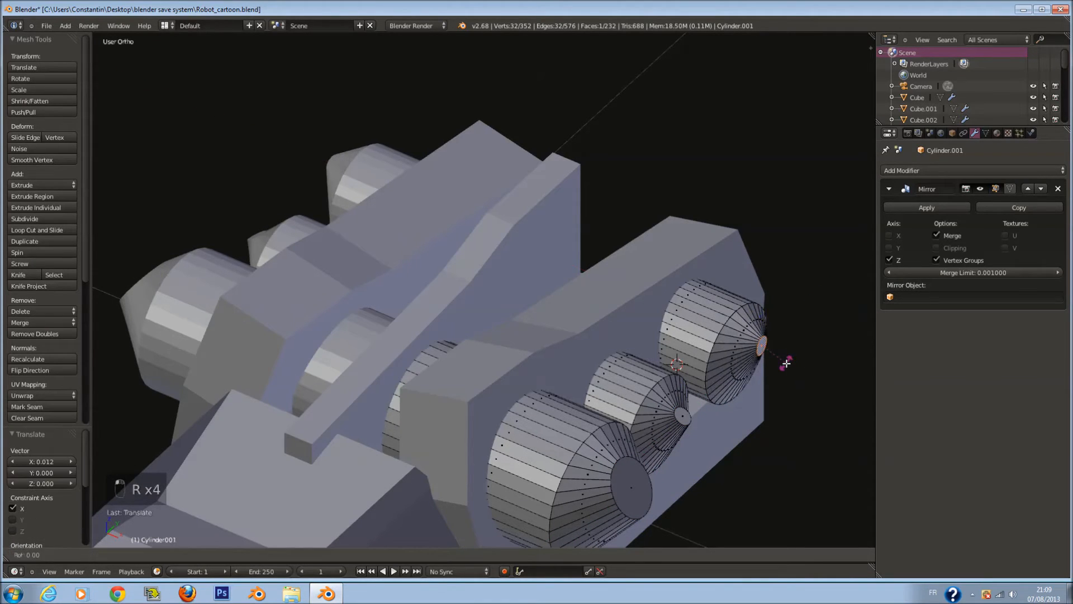
left_click(784, 345)
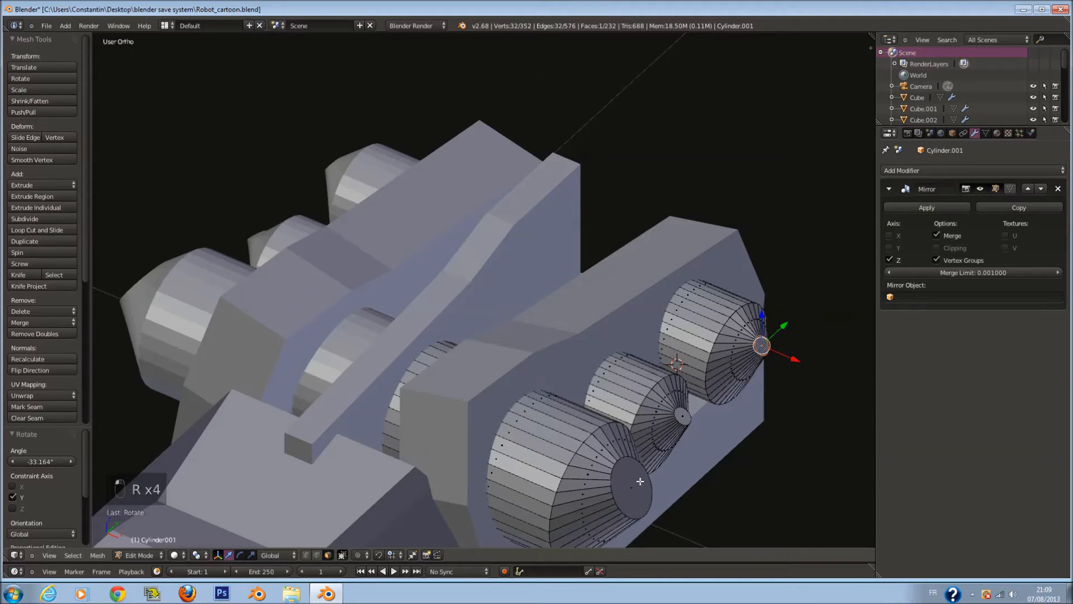
- Inset the large cylinder's end face with an extrusion scaled to about 0.493, and extrude it slightly inward
key("e")
key("s")
left_click(675, 480)
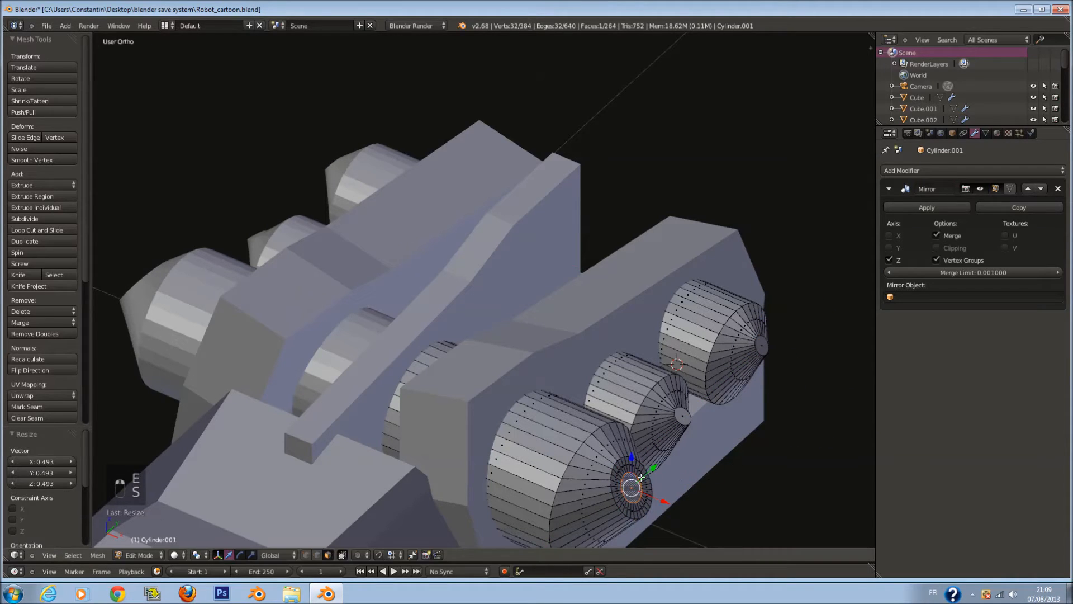
key("e")
left_click(673, 433)
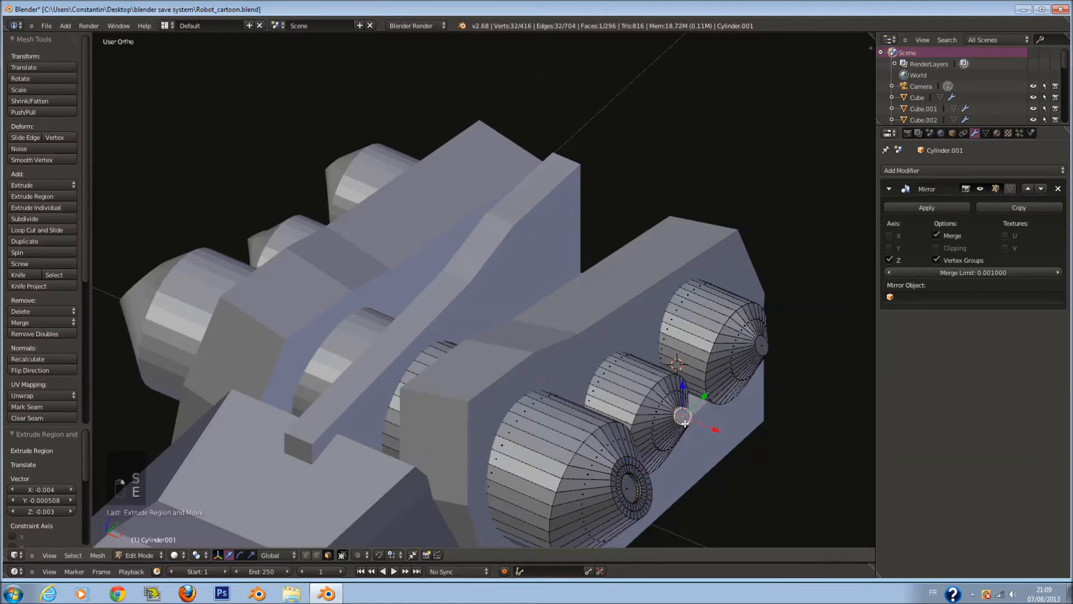
- Extrude and scale down the middle cylinder's end face, and extrude it inward to form a small recess
key("e")
key("s")
left_click(709, 440)
key("e")
left_click(715, 423)
- Give the last small cylinder's tip the same inset recess and finish editing the cylinder mesh
right_click(761, 350)
key("e")
left_click(763, 353)
key("s")
left_click(783, 367)
key("e")
left_click(780, 367)
key("Tab")
middle_click_drag(779, 366, 395, 351)
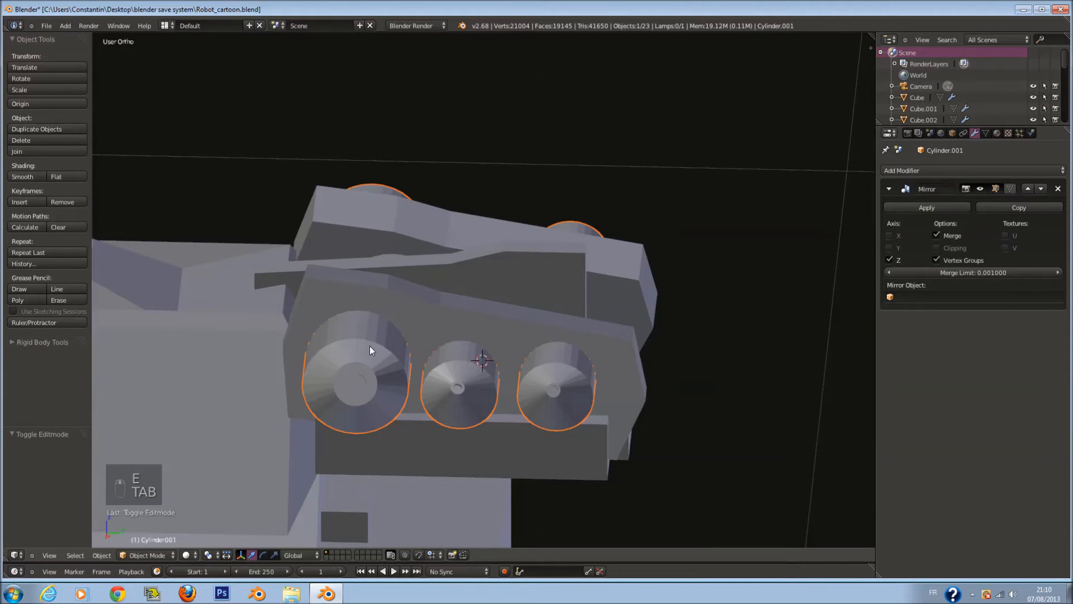
- Save the file and apply smooth shading to the tapered cylinders
key("KP_3")
middle_click_drag(358, 347, 481, 282, "shift")
key("Tab")
key("ctrl+s")
key("Tab")
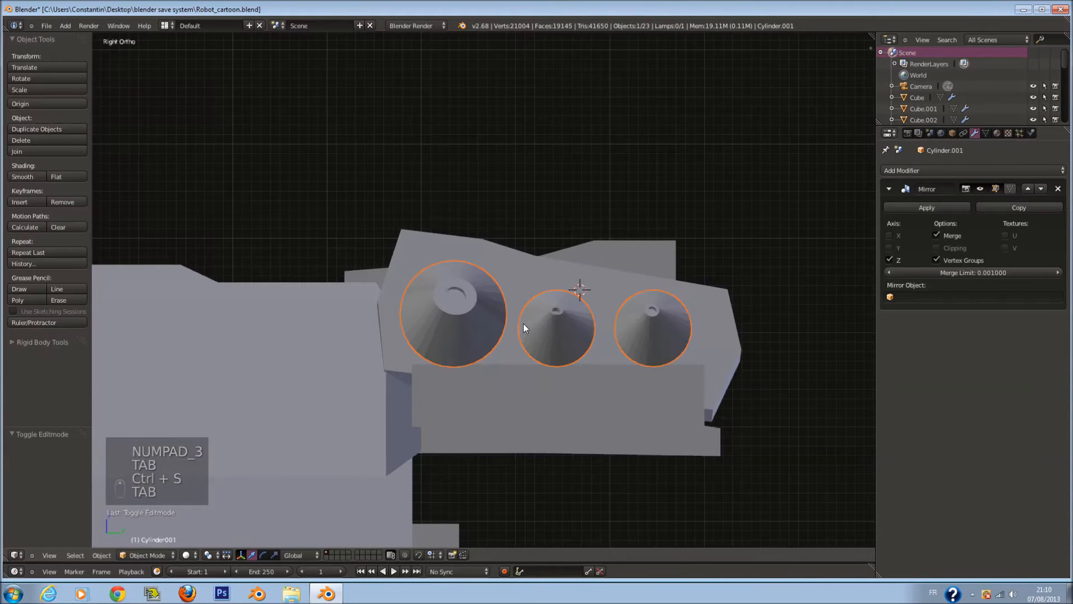
scroll(525, 327, "down", 4)
scroll(526, 328, "down", 2)
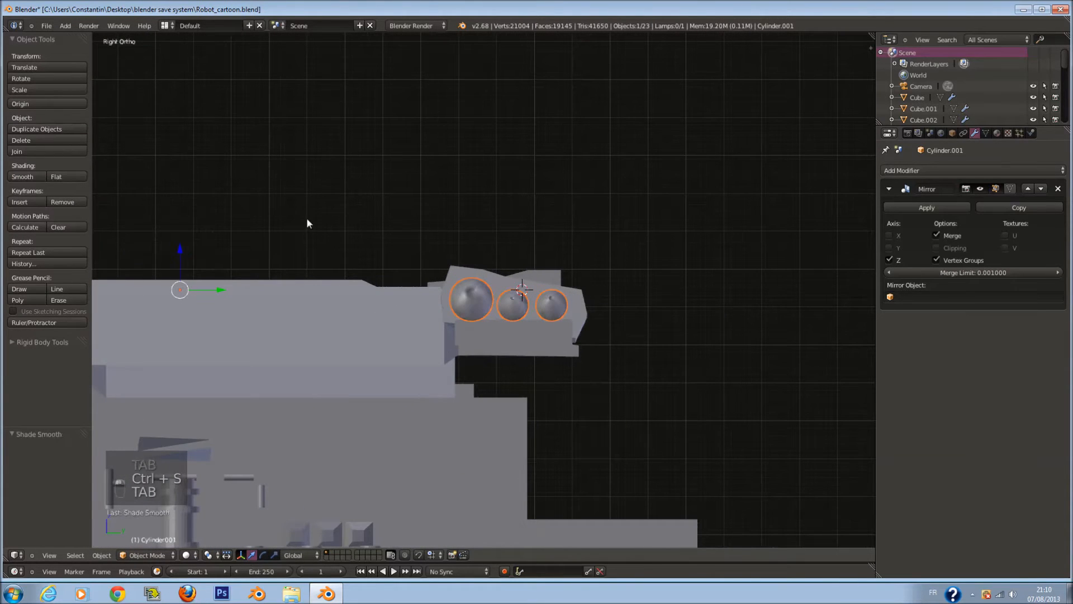
- Apply the cylinders' Mirror modifier, add an Edge Split modifier to them, and save the file
left_click(927, 207)
left_click(937, 168)
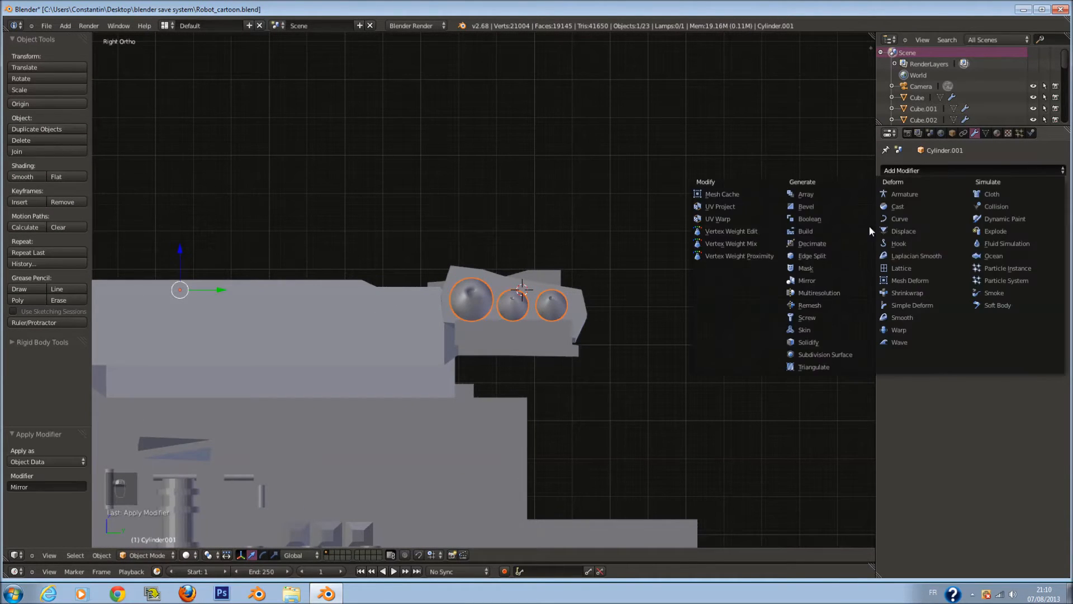
left_click(849, 257)
middle_click_drag(559, 287, 629, 287, "shift")
key("ctrl+s")
- Select the angled side plates and apply their Mirror modifier
left_click(624, 292)
right_click(646, 301)
middle_click_drag(697, 277, 692, 297)
scroll(693, 295, "up", 1)
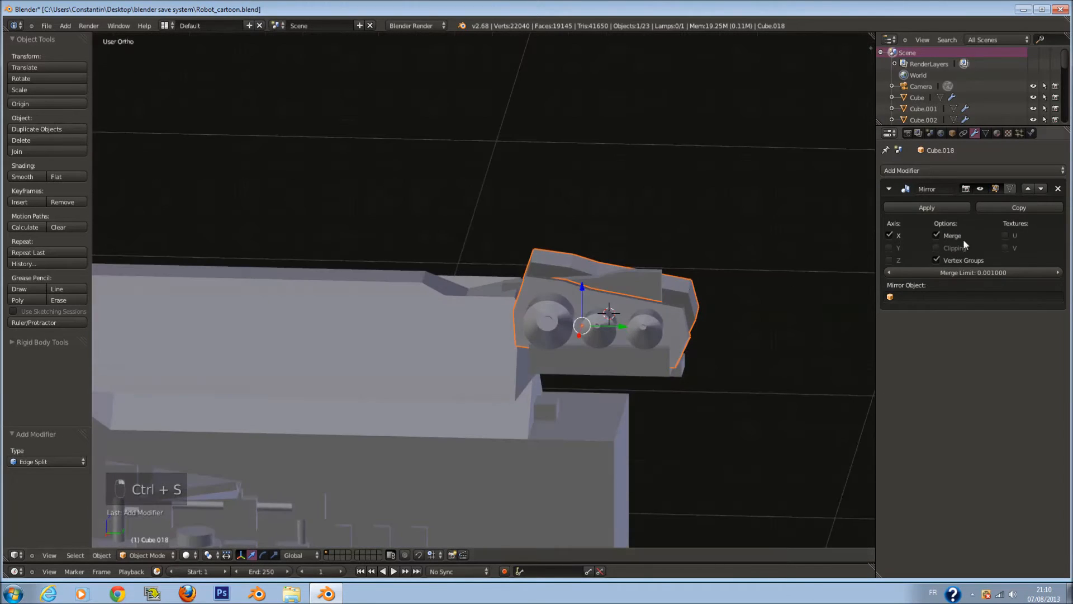
key("ctrl+a")
scroll(699, 263, "up", 2)
- Examine the neighbouring parts and the whole robot from the side, and save the file
right_click(717, 280)
right_click(771, 417)
right_click(830, 409)
scroll(484, 345, "down", 5)
key("KP_3")
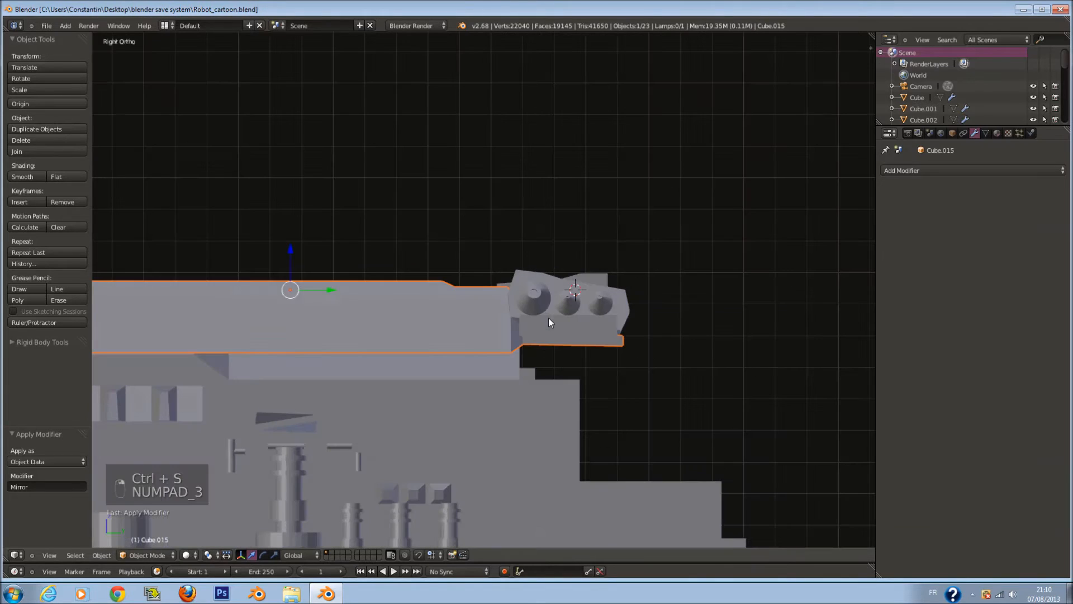
key("a")
key("a")
key("a")
key("a")
scroll(498, 346, "down", 3)
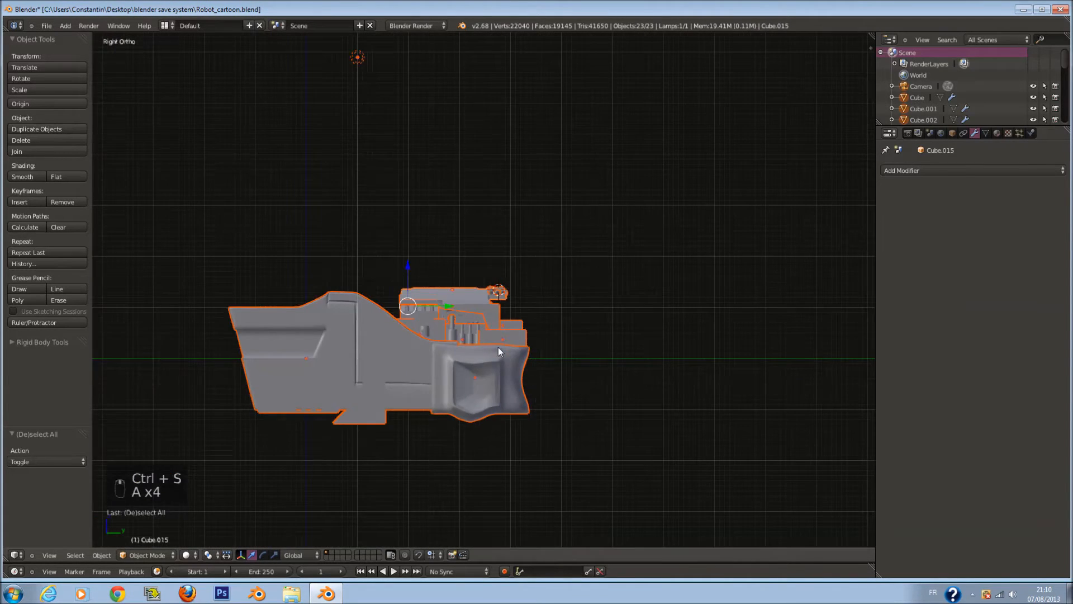
scroll(498, 347, "up", 4)
key("a")
key("ctrl+s")
key("a")
scroll(499, 339, "up", 2)
key("a")
scroll(512, 345, "up", 1)
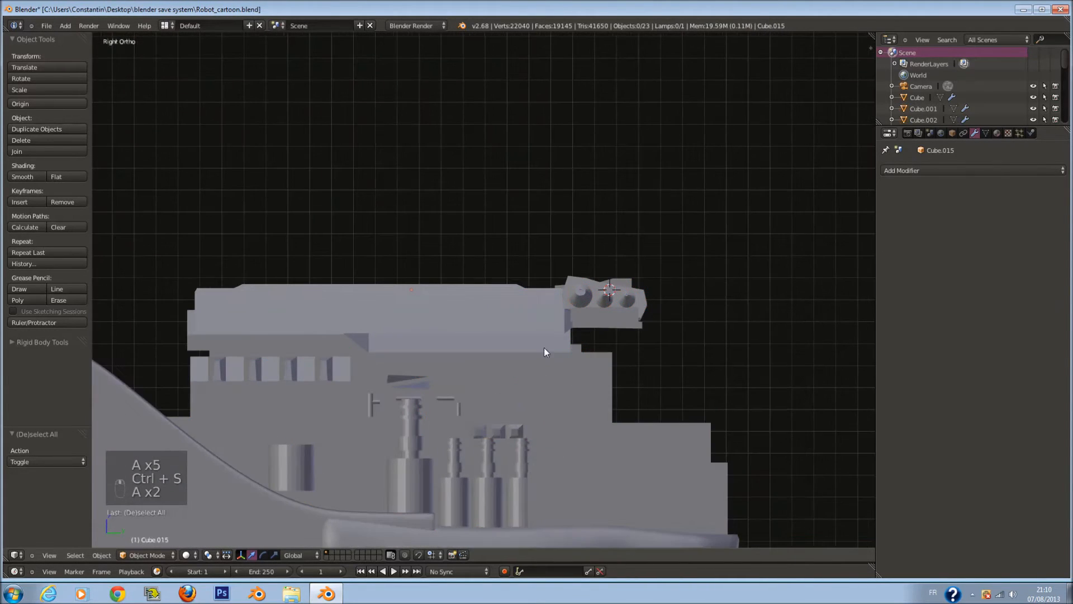
key("shift+a")
mouse_move(547, 348)
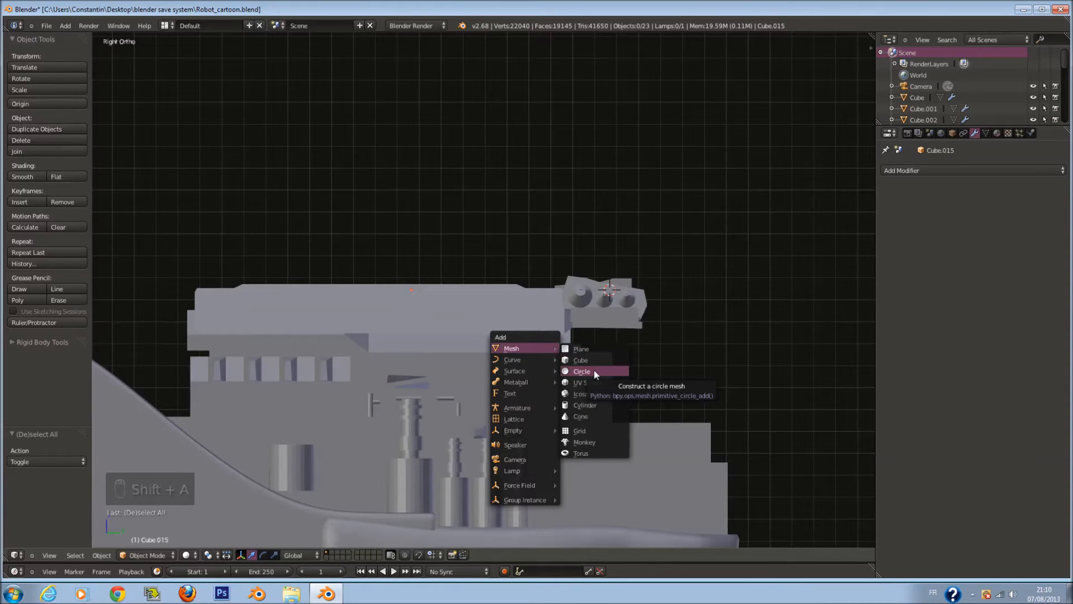
left_click(581, 371)
key("x")
left_click(679, 324)
- Add a cylinder at the 3D cursor, scale it to about 0.033, and give it a Mirror modifier
key("shift+a")
mouse_move(680, 324)
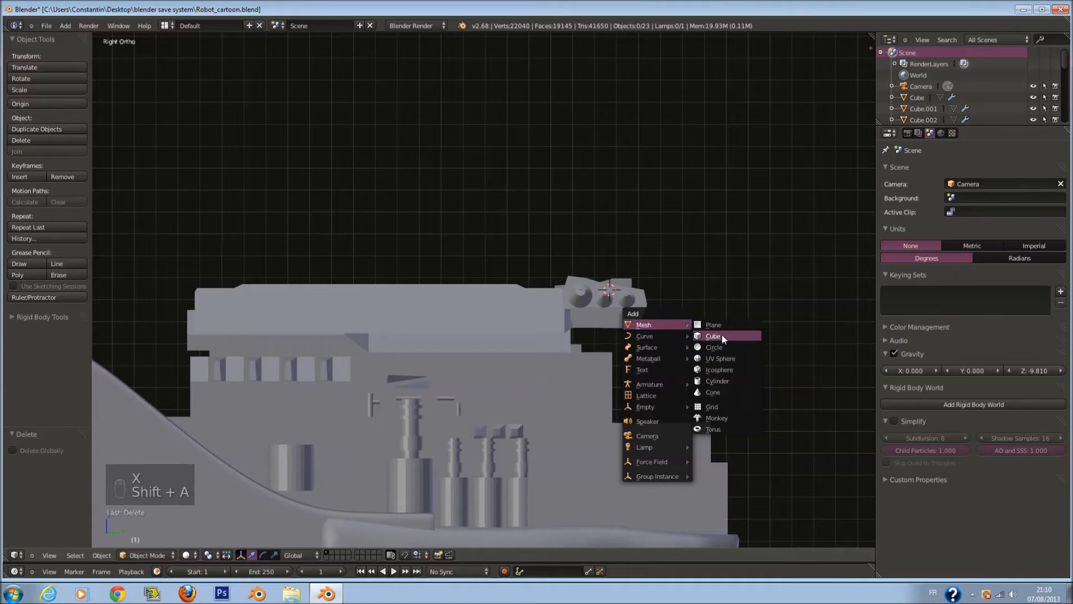
left_click(726, 381)
key("s")
left_click(612, 295)
left_click(950, 171)
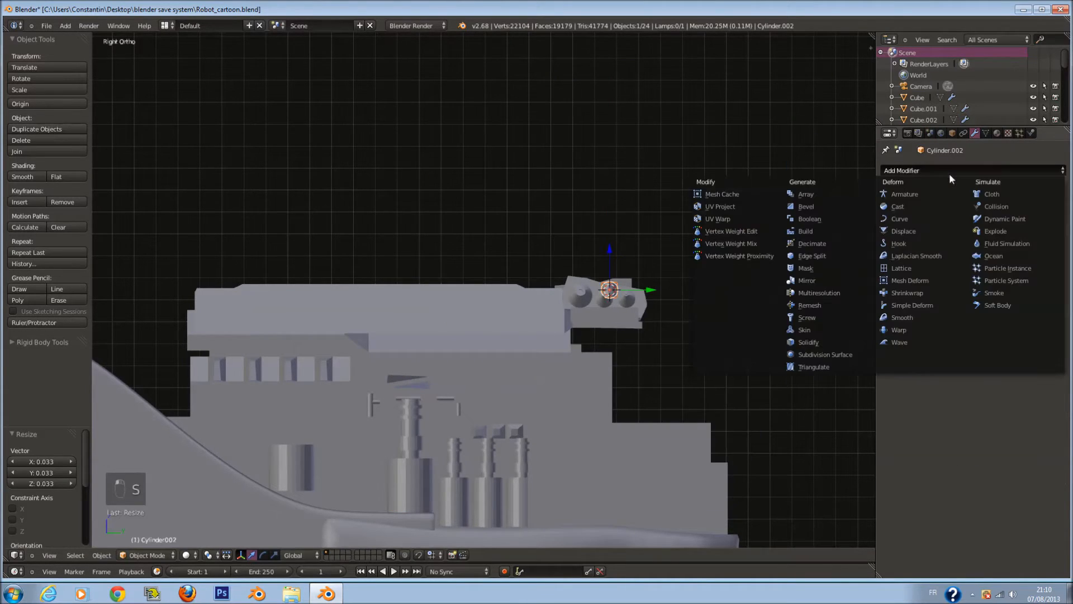
left_click(806, 280)
- Use 3D cursor snapping to line the new cylinder up with the tapered cylinder assembly
middle_click_drag(737, 286, 602, 325)
right_click(580, 207)
scroll(579, 207, "up", 2)
key("shift+s")
left_click(615, 200)
right_click(669, 179)
key("shift+s")
left_click(692, 169)
- Move the cylinder's mesh about 0.237 along X to the outer side and scale it to about 0.335
key("Tab")
key("g")
left_click(677, 254)
key("s")
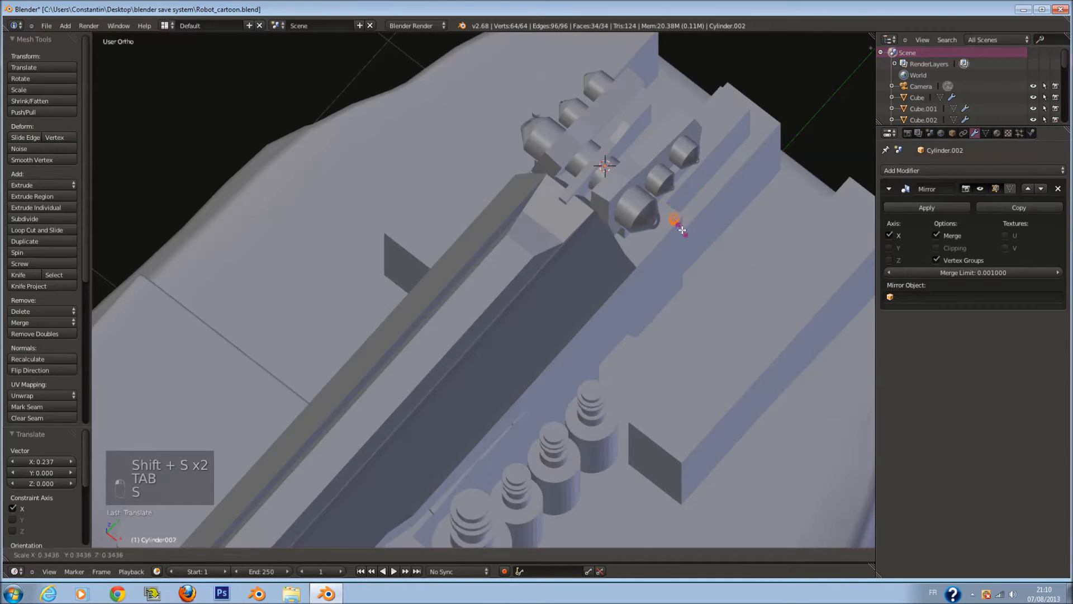
left_click(664, 240)
- In the right view, position the small cylinder over the largest tapered cylinder's tip and scale it to about 0.6
key("KP_3")
key("KP_Decimal")
scroll(615, 252, "down", 4)
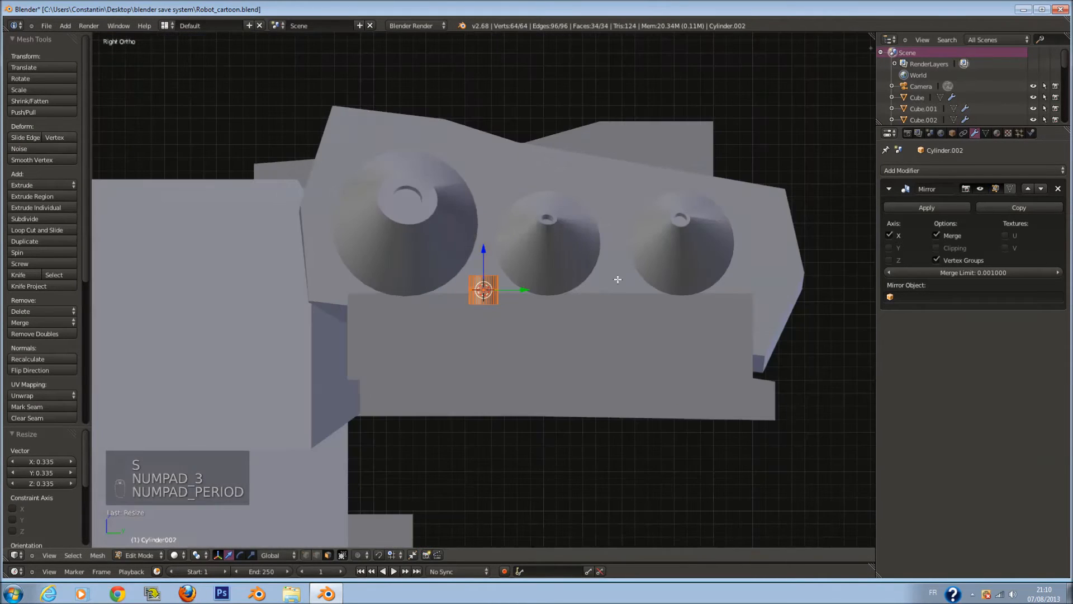
key("g")
left_click(500, 187)
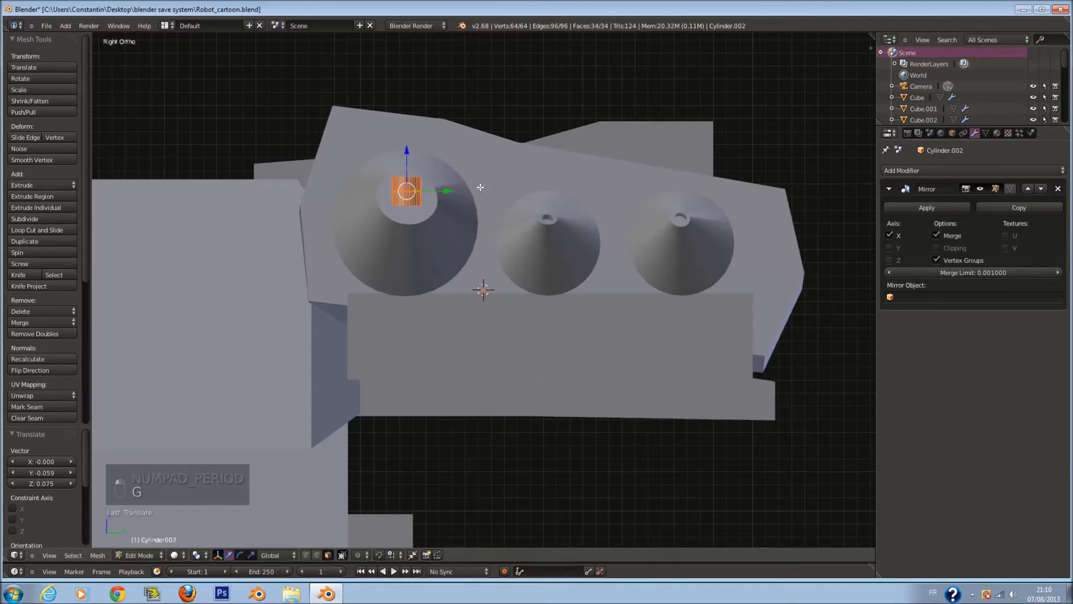
key("z")
key("s")
left_click(434, 191)
- Extrude the small cylinder's top face far upward to form a tall, thin rod
key("KP_Decimal")
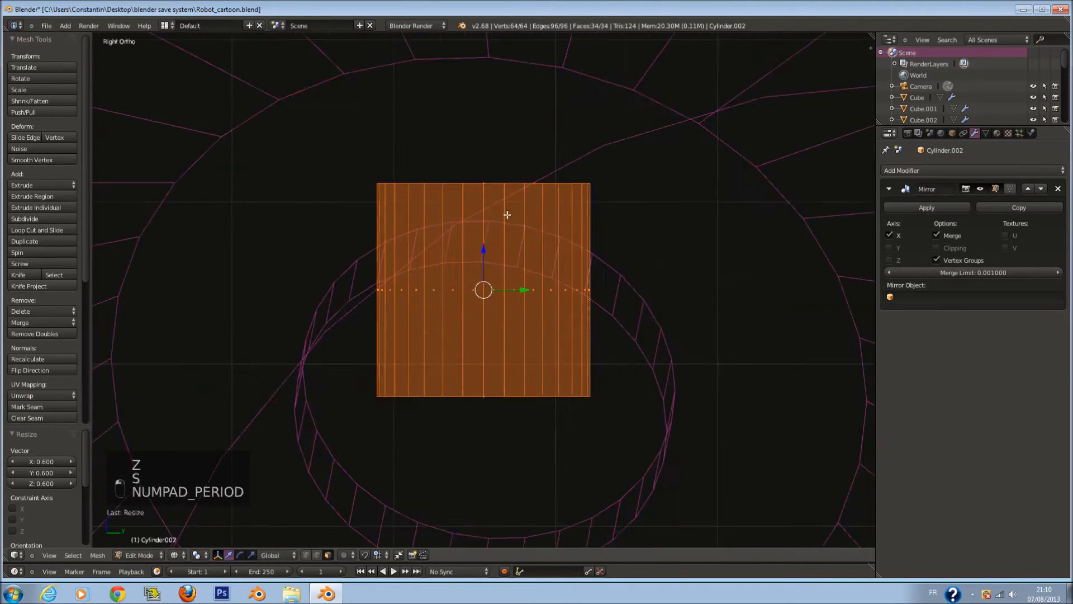
key("z")
key("z")
scroll(484, 290, "down", 10)
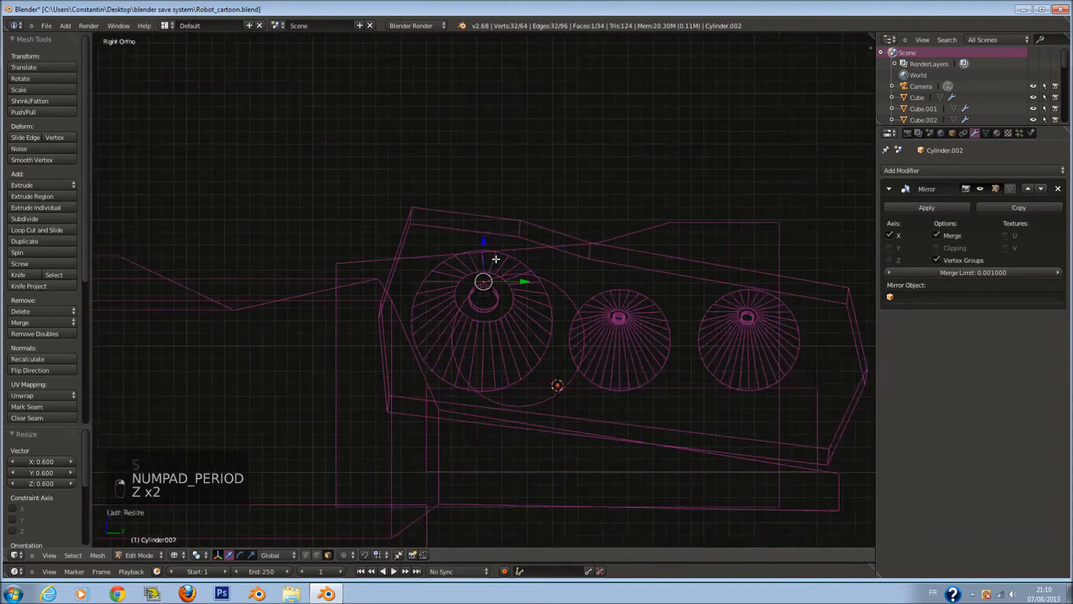
key("e")
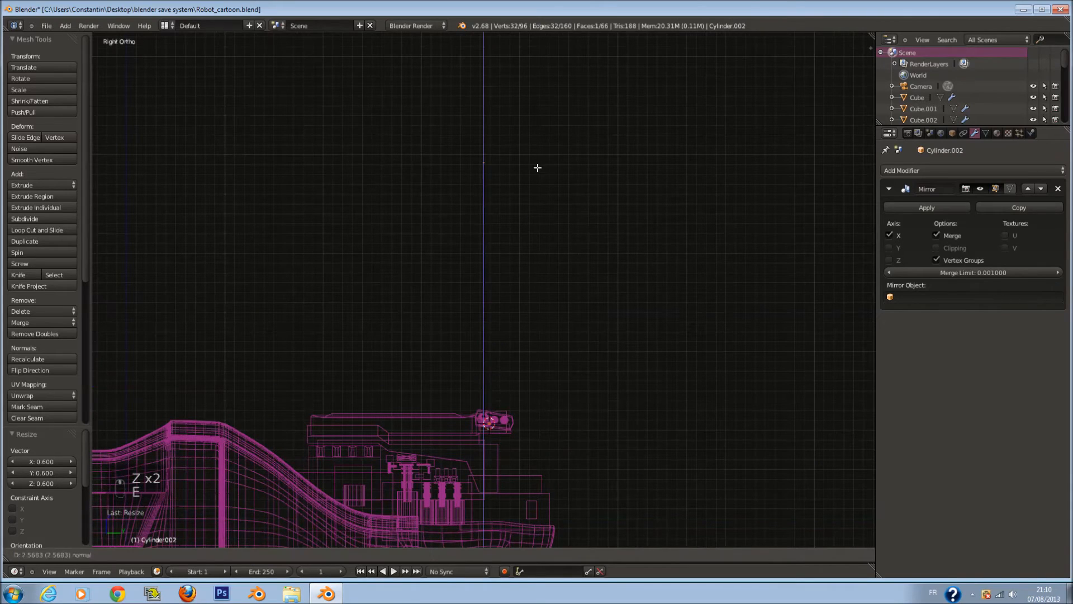
left_click(528, 152)
- Add four evenly spaced loop cuts along the rod
key("a")
key("ctrl+r")
scroll(487, 213, "up", 1)
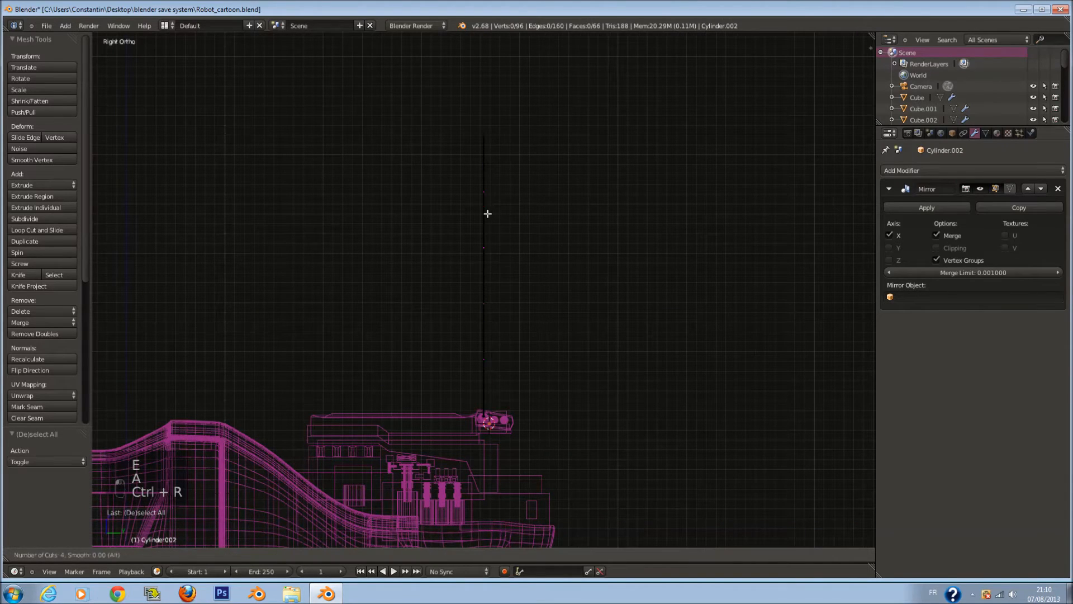
left_click(487, 213)
right_click(487, 213)
key("z")
key("a")
- Thicken the whole rod with a uniform scale and shorten it to about 0.527 along Z
key("Tab")
key("s")
key("Tab")
key("a")
key("a")
key("s")
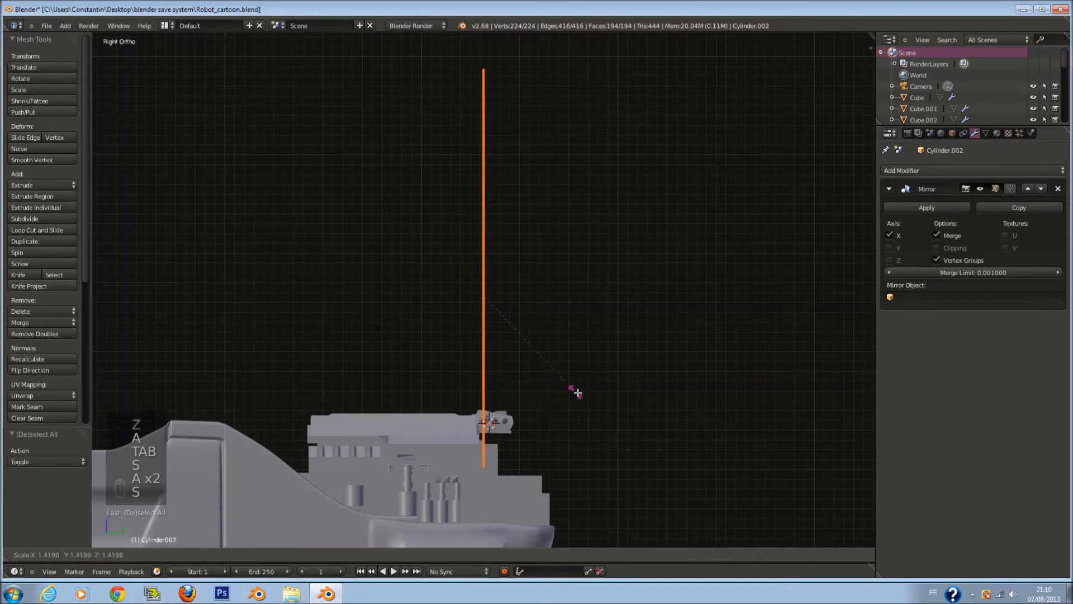
left_click(627, 417)
key("s")
key("z")
left_click(552, 361)
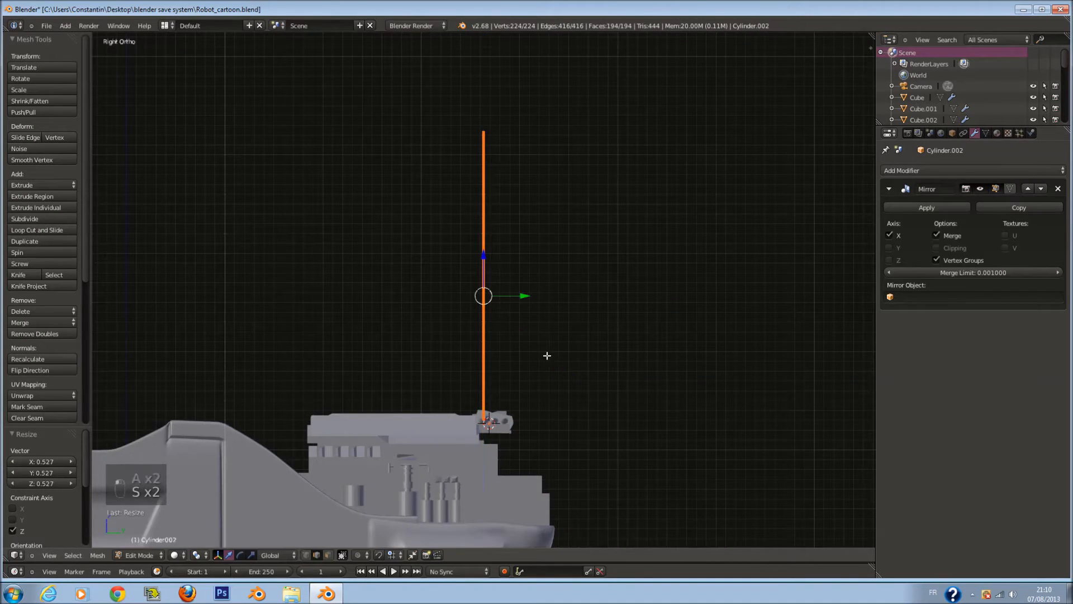
- Enable proportional editing and select all vertices of the rod's top ring
key("z")
left_click(350, 555)
left_click(369, 513)
key("a")
key("c")
left_click(500, 115)
key("z")
key("c")
key("z")
key("a")
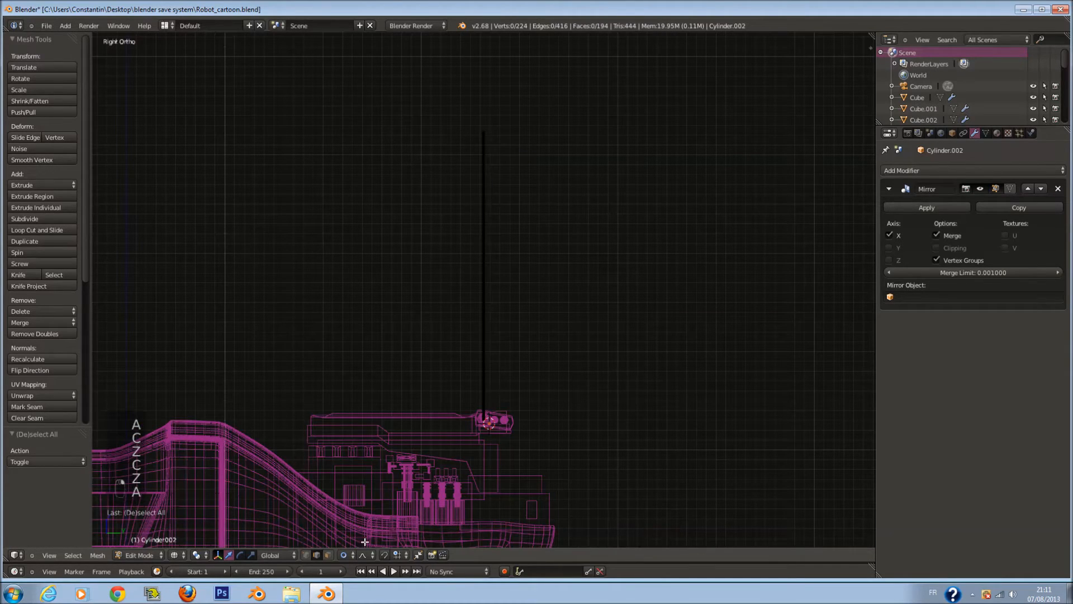
key("c")
left_click(492, 117)
key("z")
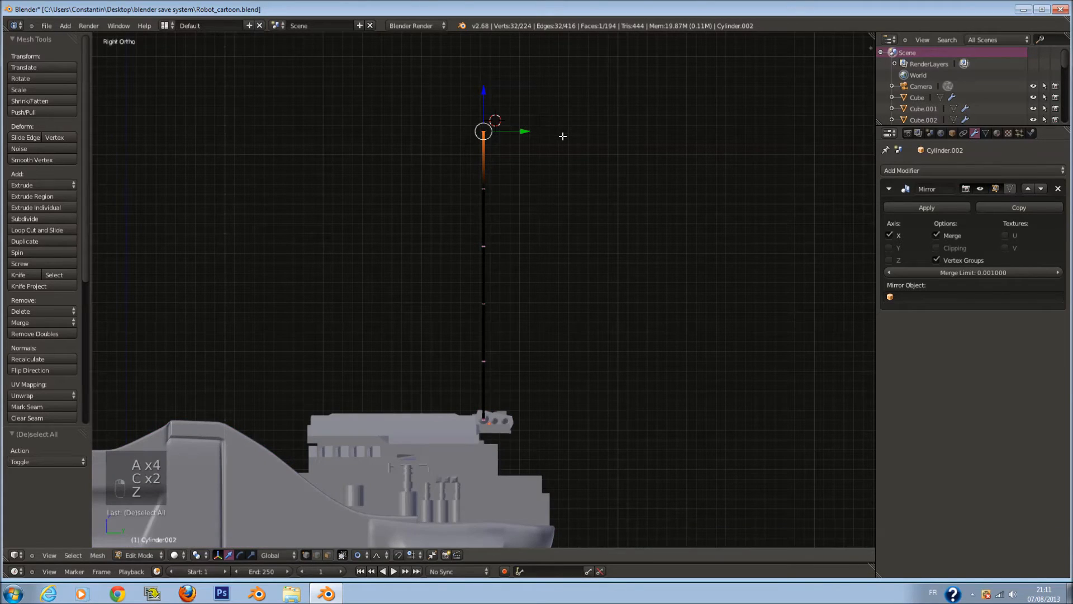
- Try to bend the rod by moving its top ring about 1.153 in Y and -1.107 in Z and rotating it about 67.8°
key("r")
left_click(564, 307)
key("g")
scroll(602, 262, "down", 10)
scroll(620, 317, "down", 5)
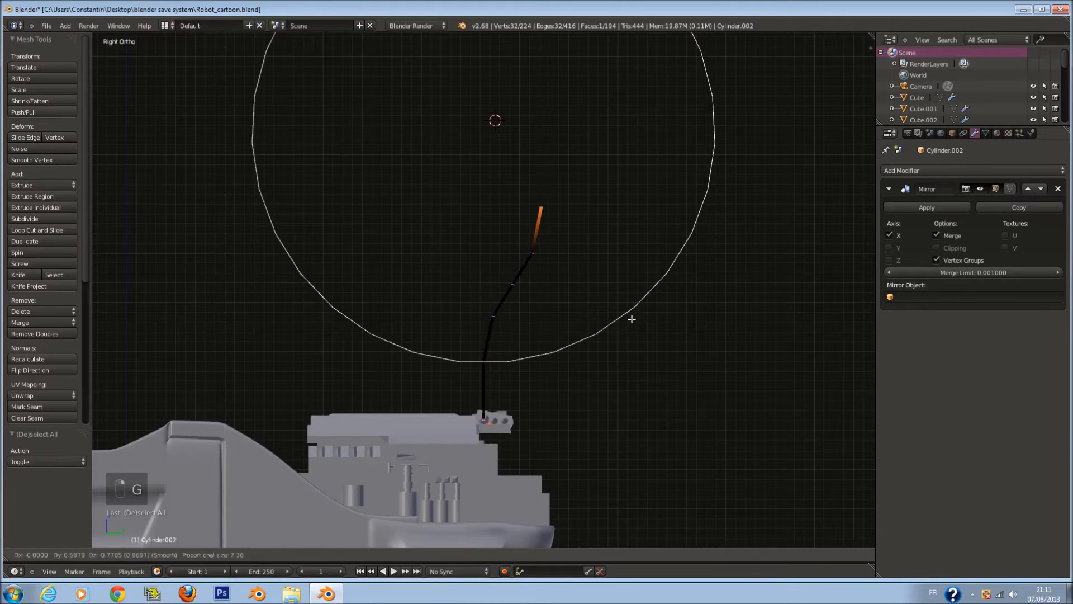
left_click(702, 314)
key("r")
scroll(695, 391, "up", 12)
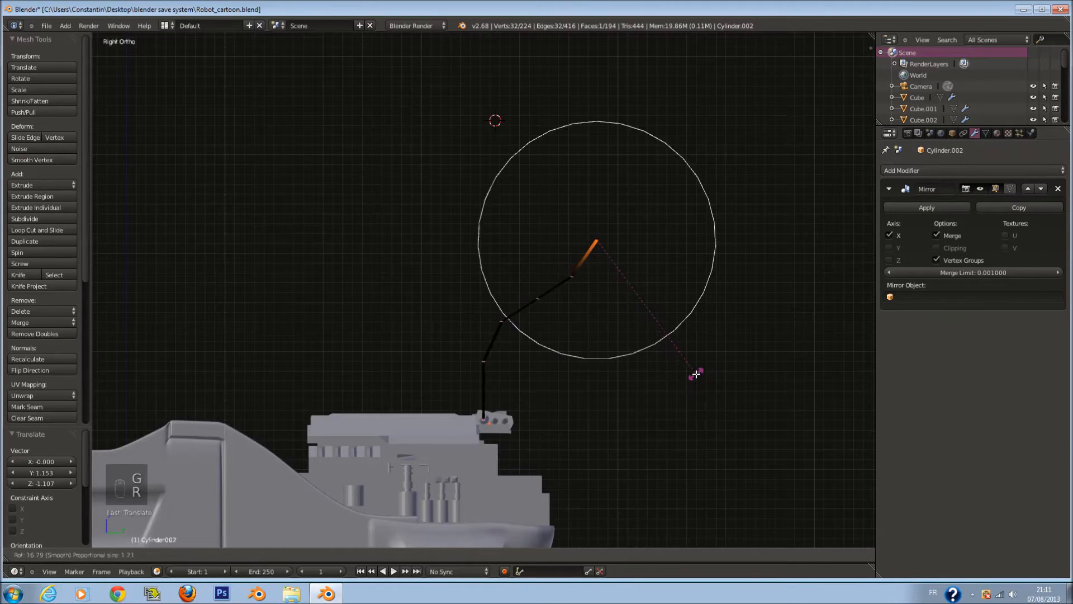
left_click(574, 324)
- Try to extend the bend by moving the rod's top ring about 0.679 in Y and -0.845 in Z
key("g")
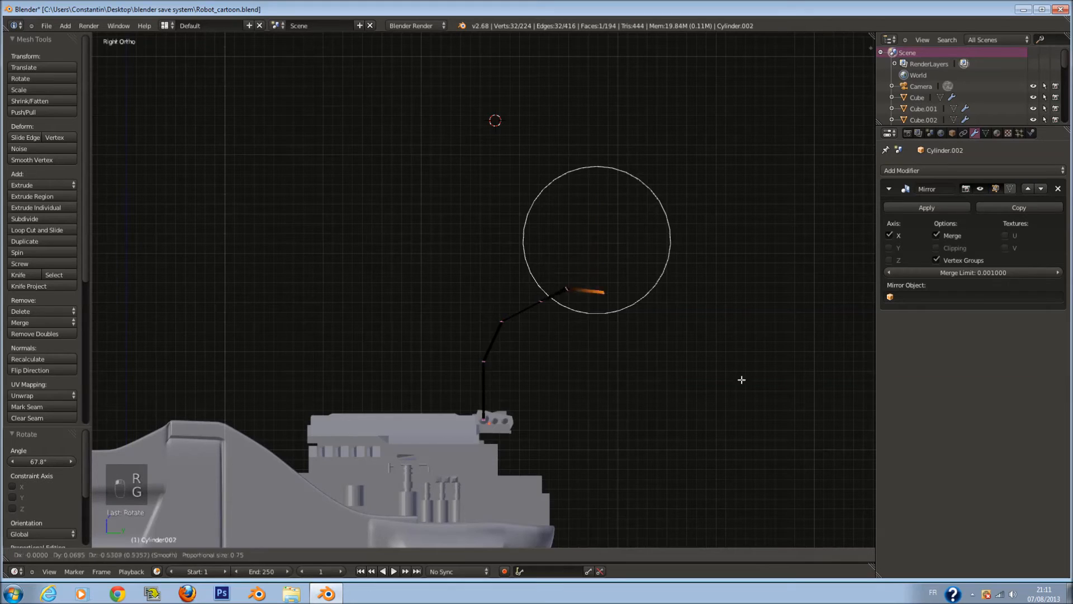
scroll(793, 403, "down", 6)
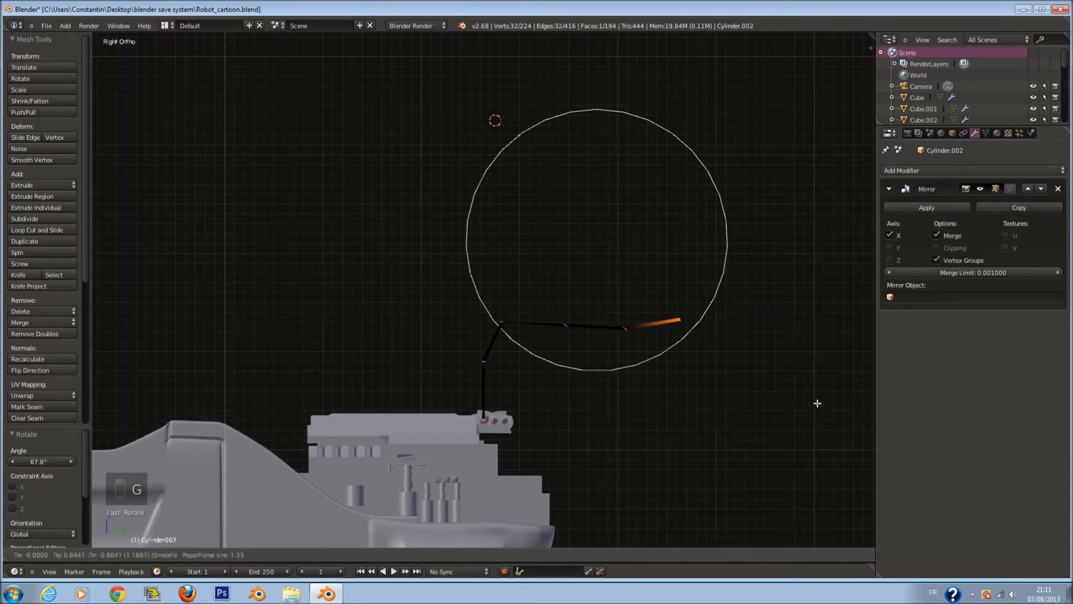
right_click(805, 413)
key("r")
right_click(710, 335)
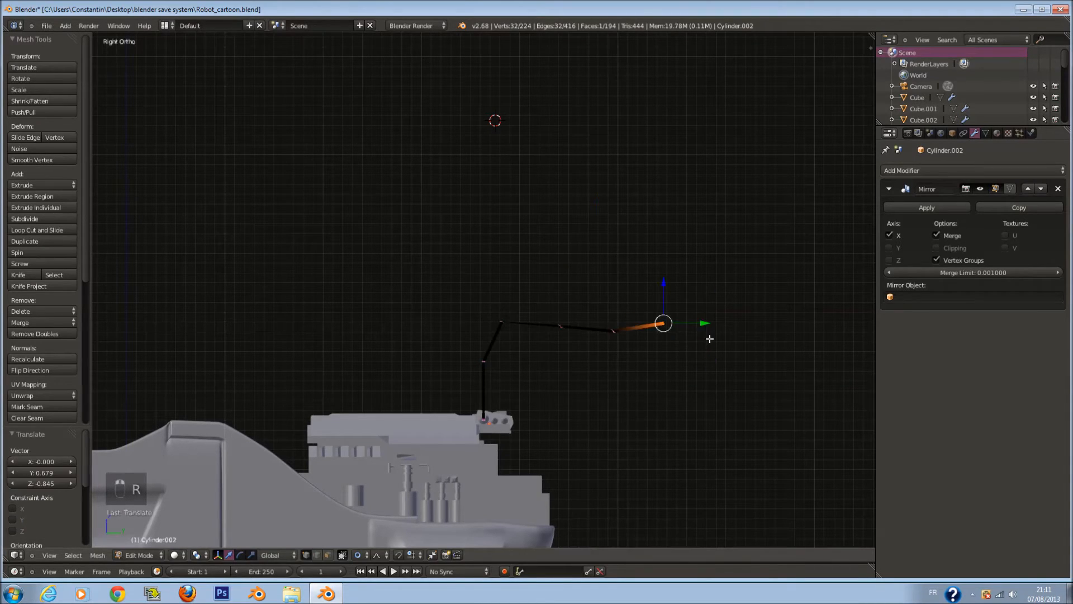
- Undo the bending of the rod to restore its straight shape
key("ctrl+z")
key("ctrl+z")
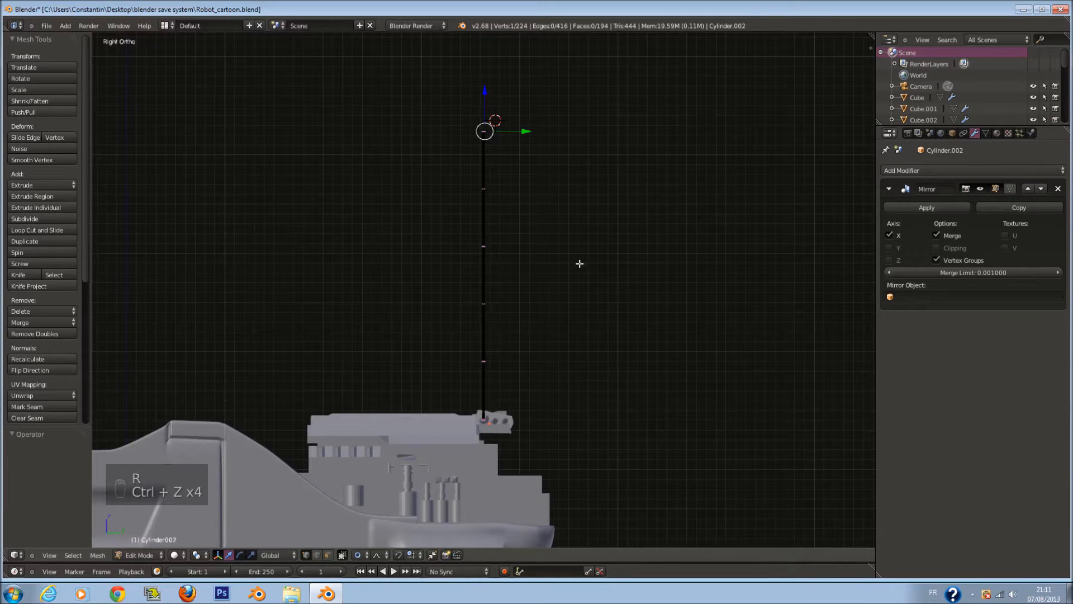
key("a")
key("ctrl+z")
key("ctrl+z")
key("ctrl+z")
- Add two loop cuts to each of the rod's two uppermost segments
key("ctrl+r")
scroll(488, 220, "up", 1)
left_click(488, 216)
right_click(485, 191)
key("a")
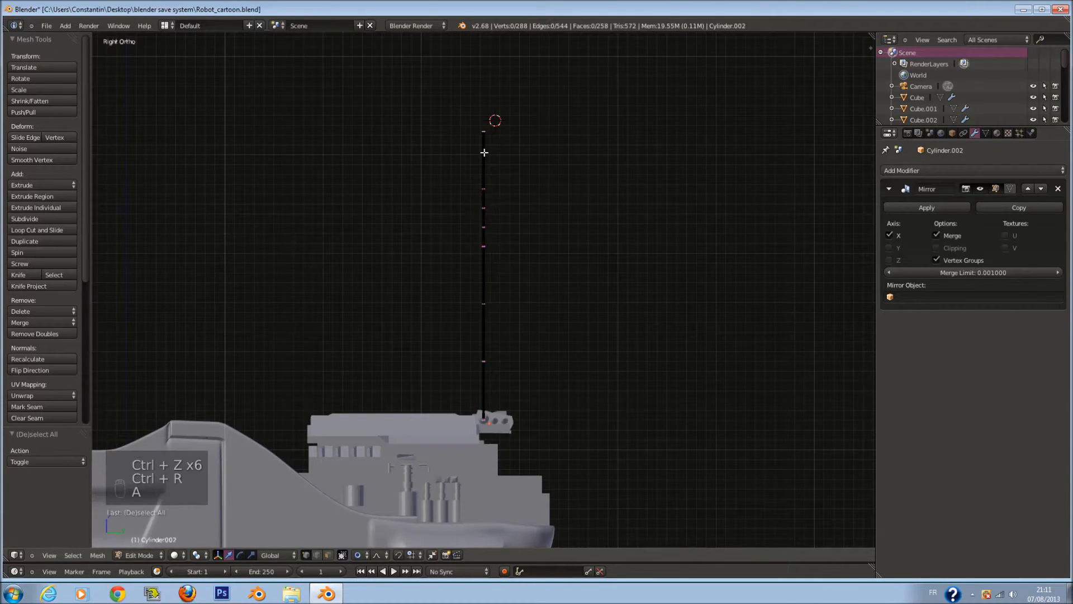
key("ctrl+r")
scroll(484, 152, "up", 1)
left_click(484, 152)
right_click(484, 152)
key("a")
- Add two loop cuts to each of the next two segments further down the rod
key("ctrl+r")
scroll(475, 281, "up", 1)
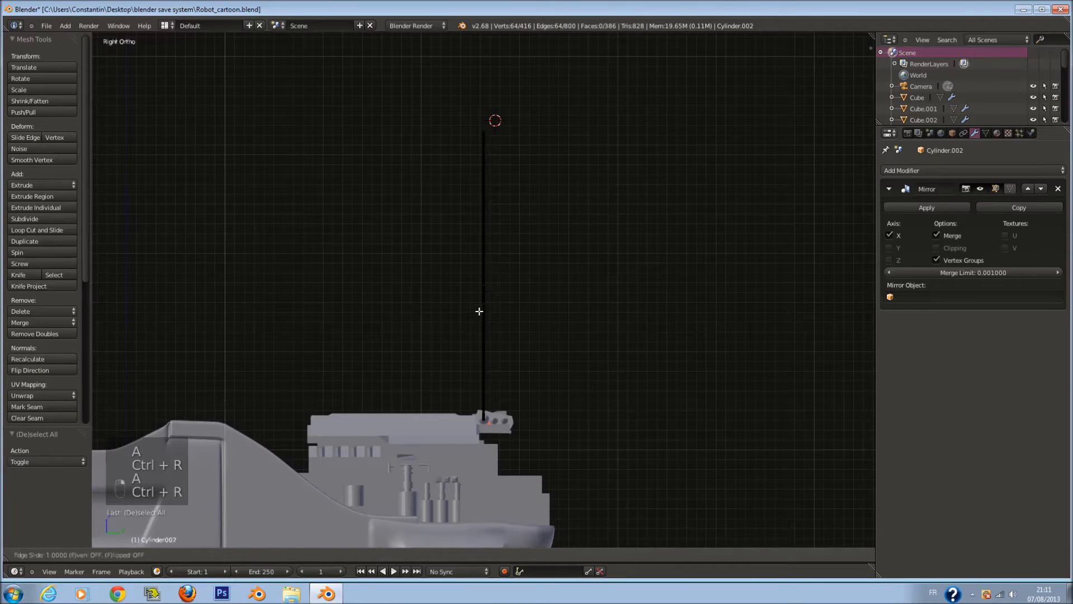
right_click(479, 311)
key("ctrl+r")
left_click(482, 326)
right_click(482, 326)
key("a")
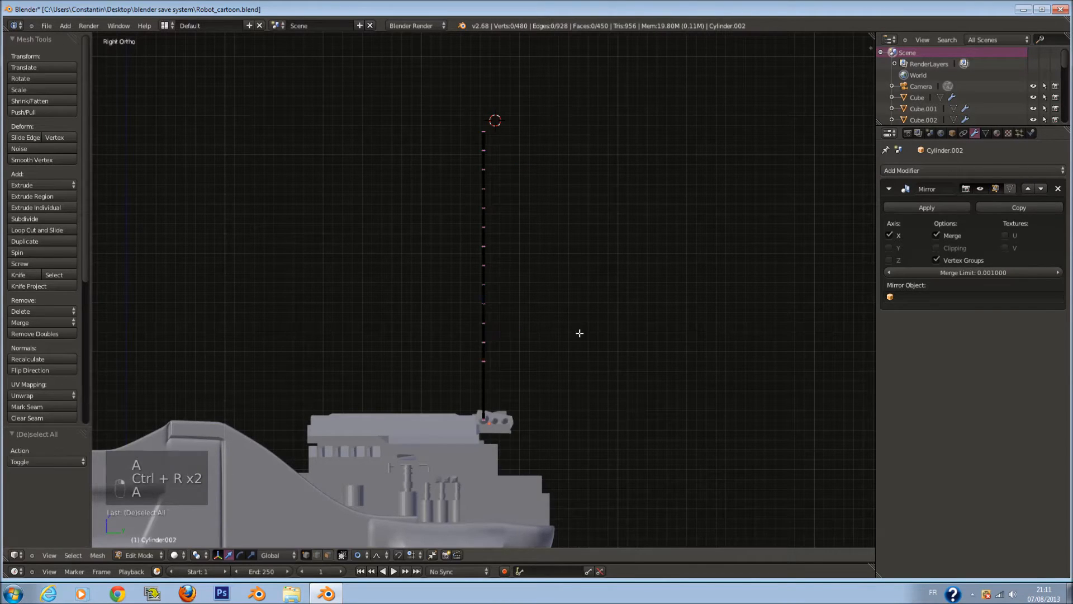
key("shift+a")
key("Tab")
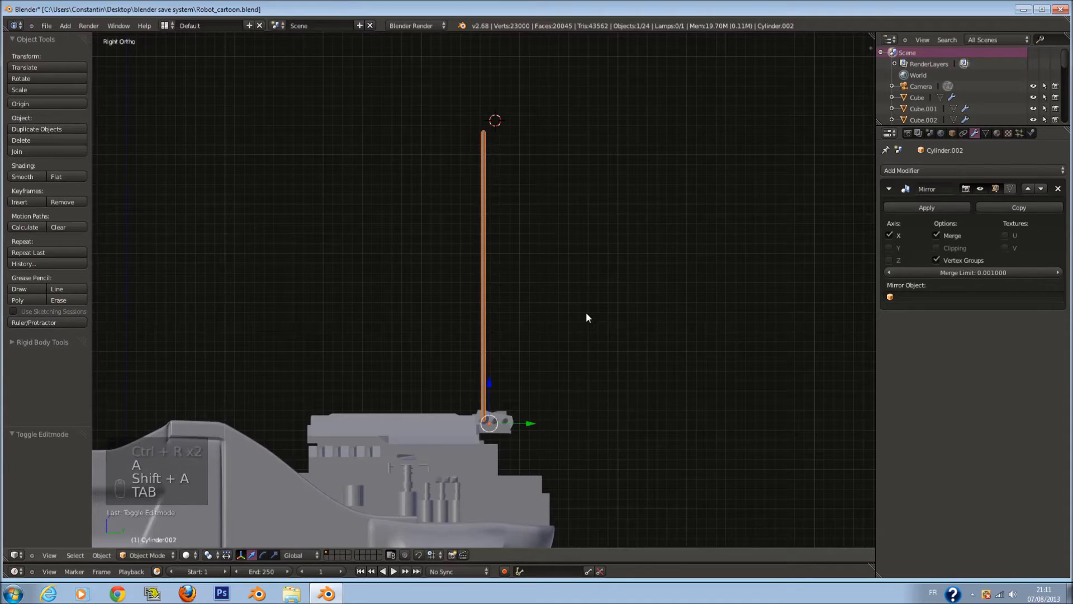
key("shift+a")
key("Tab")
key("a")
key("a")
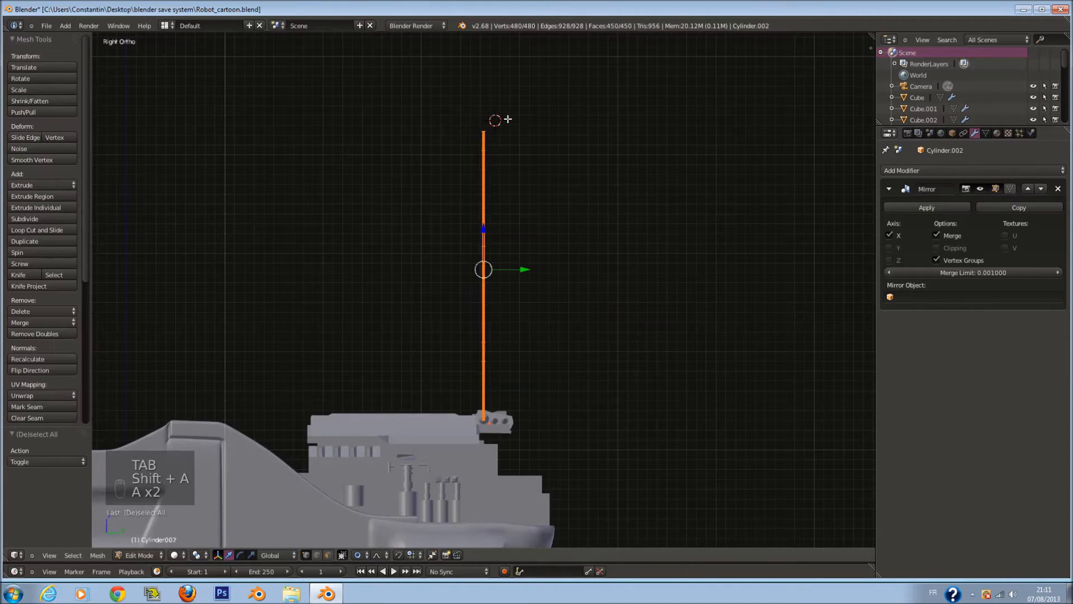
- Select the rod's tip and move it about 1.467 in Y and -1.729 in Z with proportional editing
key("c")
left_click(489, 117)
right_click(490, 118)
key("c")
middle_click(483, 173)
right_click(483, 174)
key("g")
scroll(699, 263, "down", 6)
left_click(729, 291)
- Rotate the rod's tip with a wide proportional falloff to curve the rod smoothly, and check both mirrored rods in perspective
key("r")
scroll(745, 299, "up", 14)
scroll(727, 416, "down", 12)
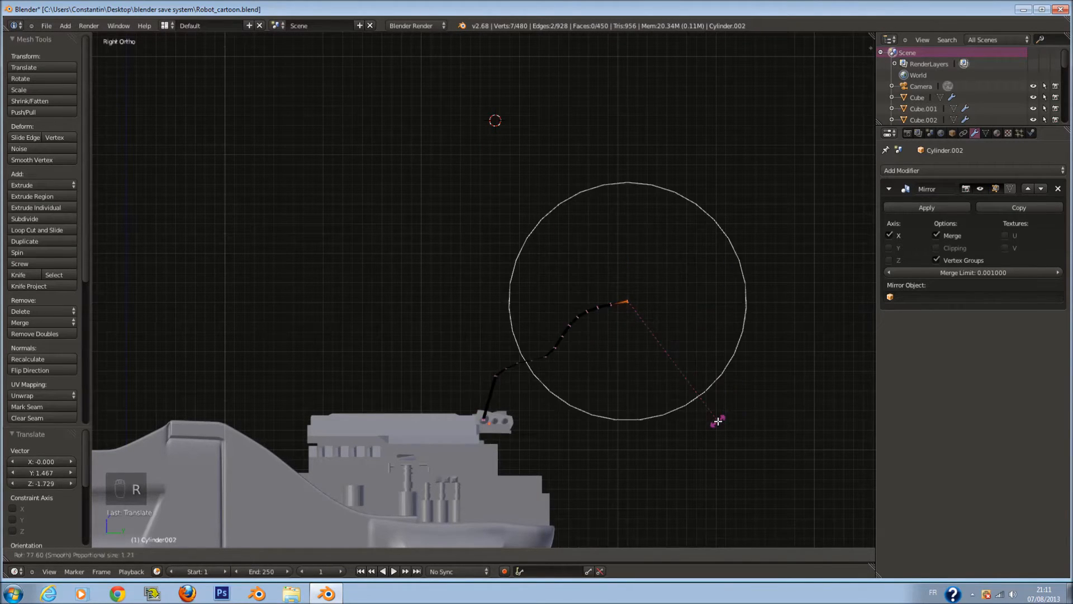
left_click(708, 425)
key("Tab")
middle_click_drag(599, 323, 575, 328)
key("z")
key("z")
key("KP_Decimal")
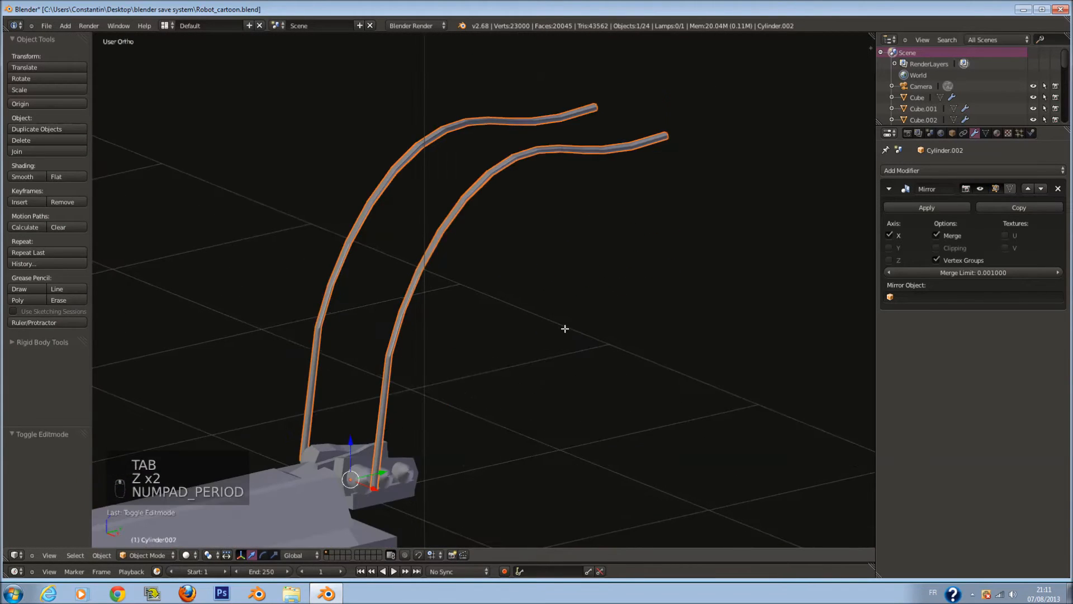
- Add three loop cuts to the rod's lowest segment, just above the tapered cylinders
key("Tab")
scroll(427, 413, "up", 6)
key("z")
key("a")
key("a")
key("a")
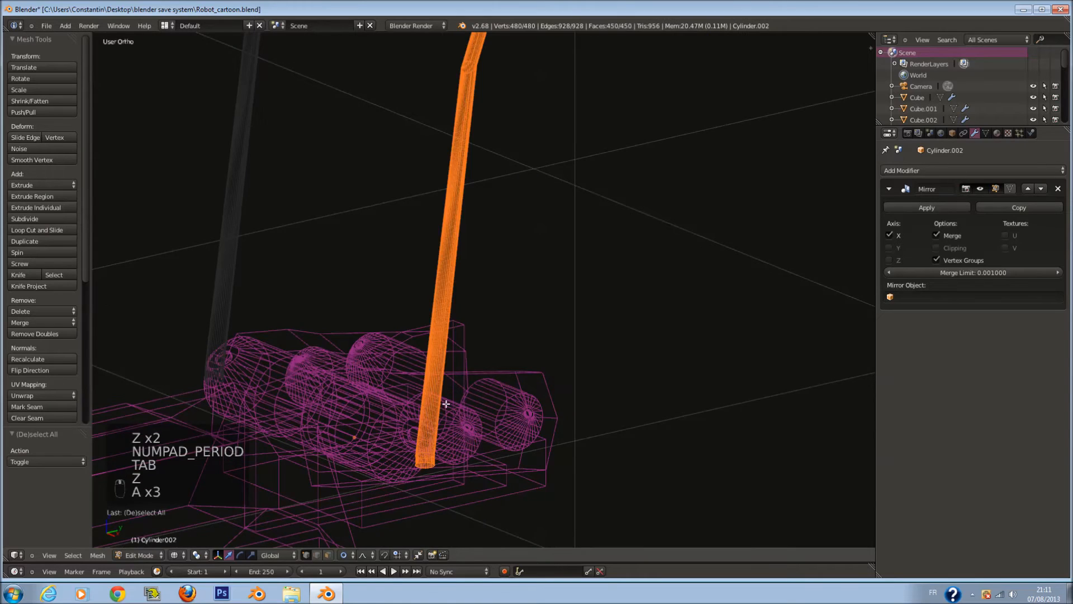
key("a")
key("a")
key("ctrl+r")
left_click(453, 370)
key("z")
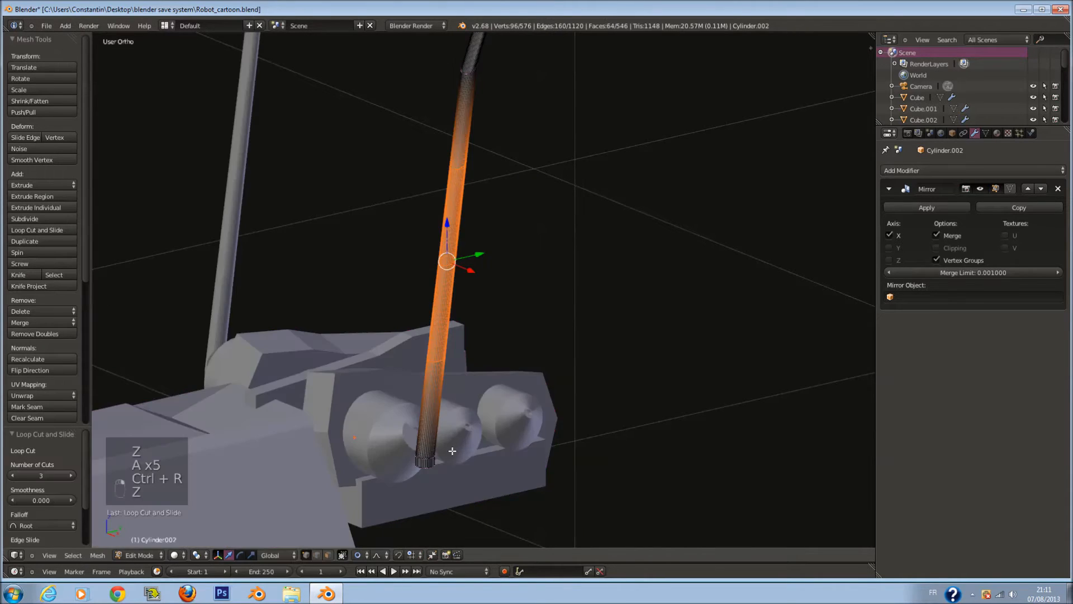
- Select the rod's bottom end and move it about -0.033 along X into the large tapered cylinder's tip
key("z")
key("a")
key("a")
key("a")
key("c")
key("a")
key("c")
left_click(433, 485)
right_click(433, 484)
key("z")
left_click_drag(446, 471, 431, 462)
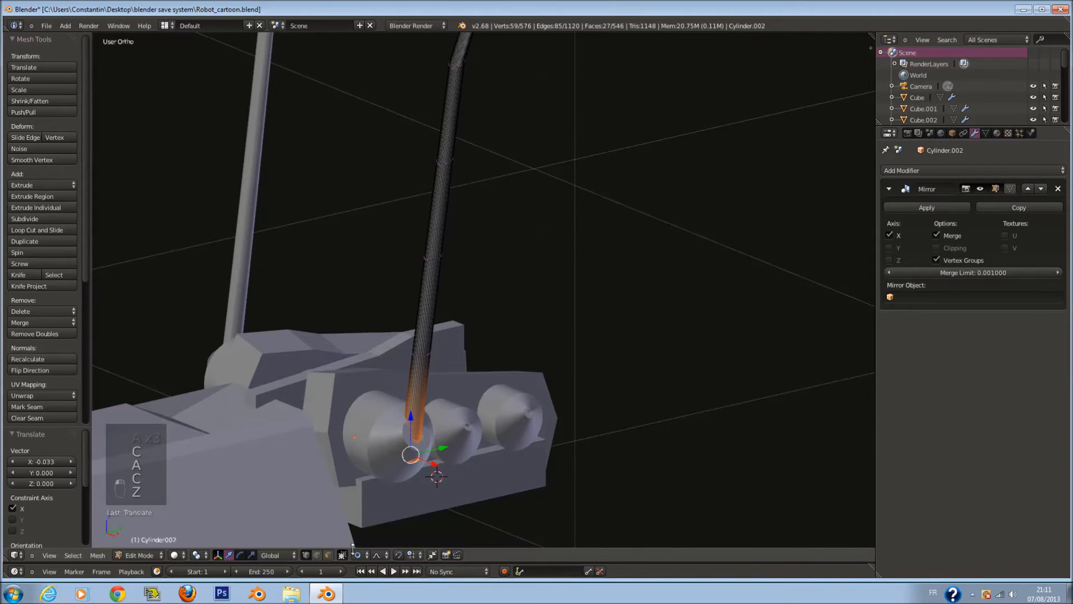
- Undo the last move of the rod's bottom end and turn off proportional editing
key("ctrl+z")
left_click(369, 554)
left_click(367, 546)
key("r")
right_click(479, 485)
- Reselect the rod's bottom end, rotate it toward the large tapered cylinder's tip and raise it about 0.032 along Z
key("z")
key("a")
key("c")
left_click(437, 473)
right_click(383, 534)
key("r")
left_click(476, 498)
key("z")
left_click_drag(446, 477, 421, 410)
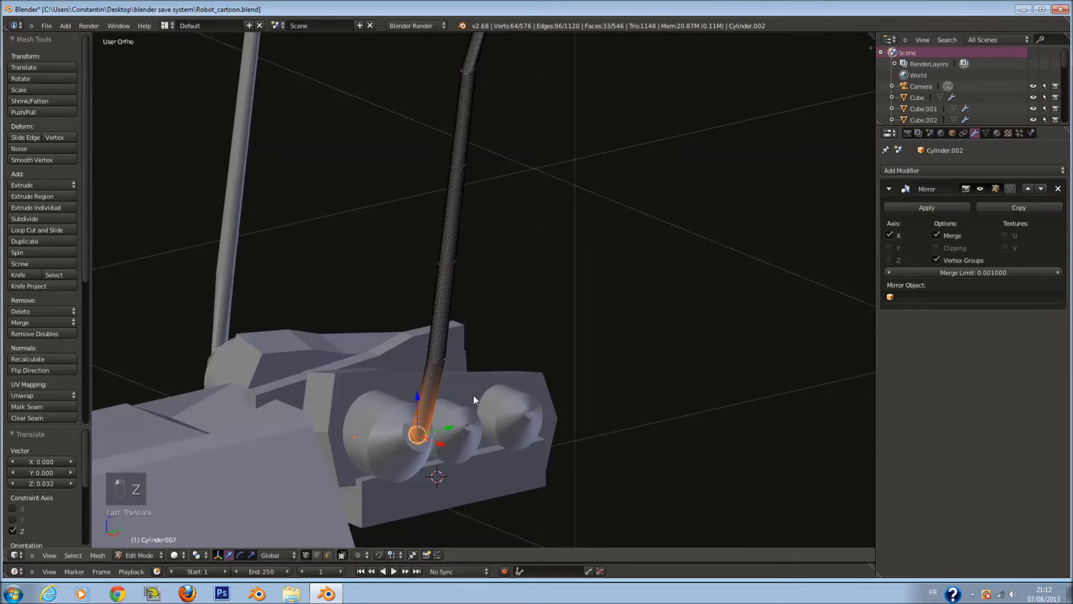
- Duplicate the whole rod in side view and move the copy about 0.102 in Y and -0.013 in Z to the middle tapered cylinder
key("Tab")
key("KP_3")
scroll(473, 394, "down", 3)
scroll(462, 303, "up", 1)
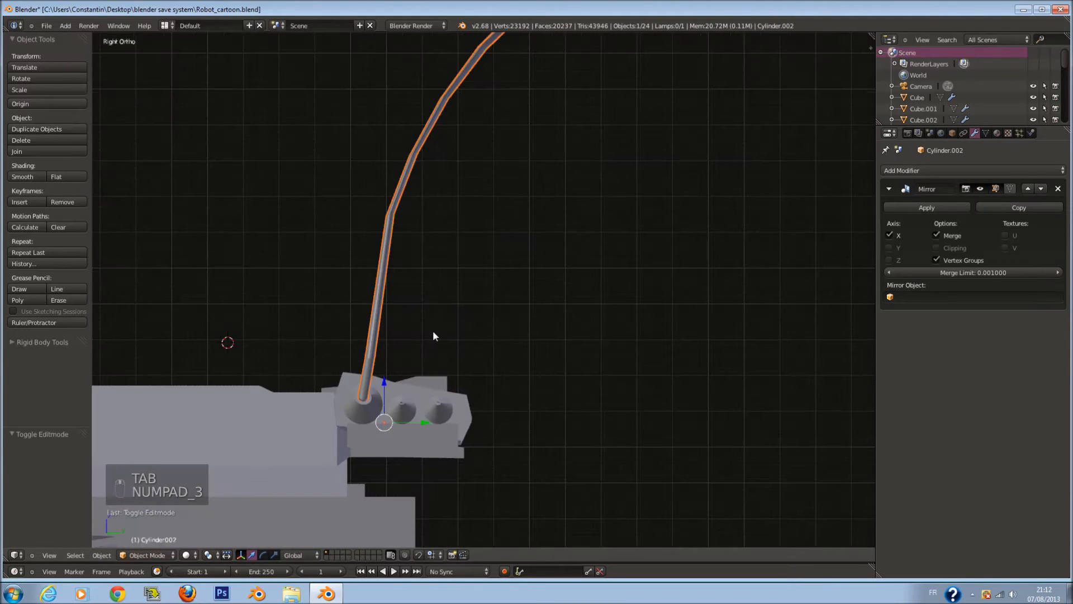
key("Tab")
key("a")
key("a")
key("a")
key("a")
key("shift+d")
- Scale the copied rod down and move it about -0.150 in Y and -0.240 in Z onto the middle tapered cylinder
key("s")
key("s")
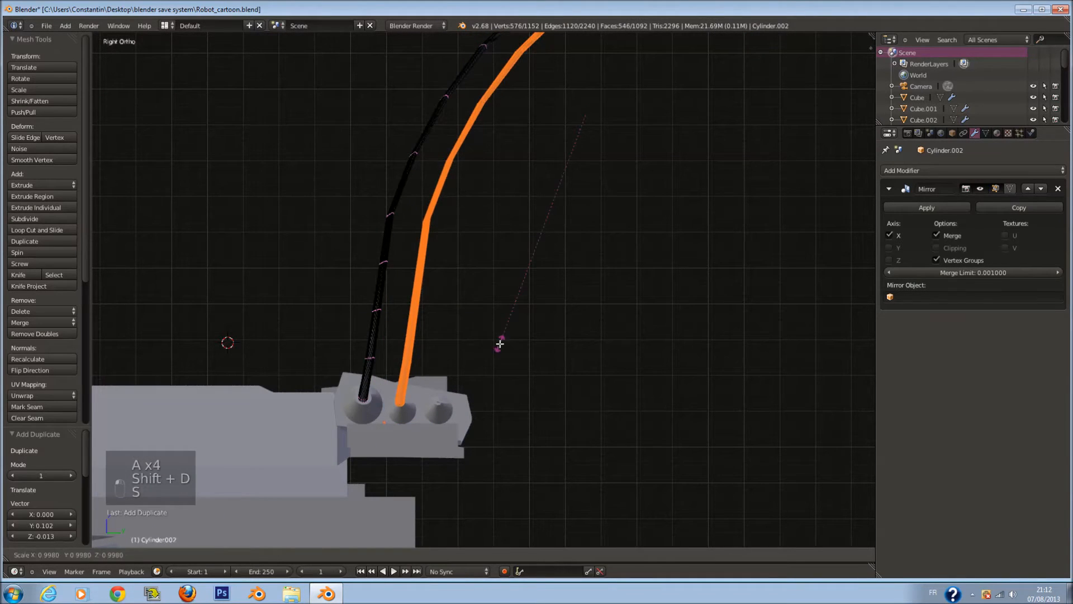
left_click(693, 283)
key("g")
left_click(631, 373)
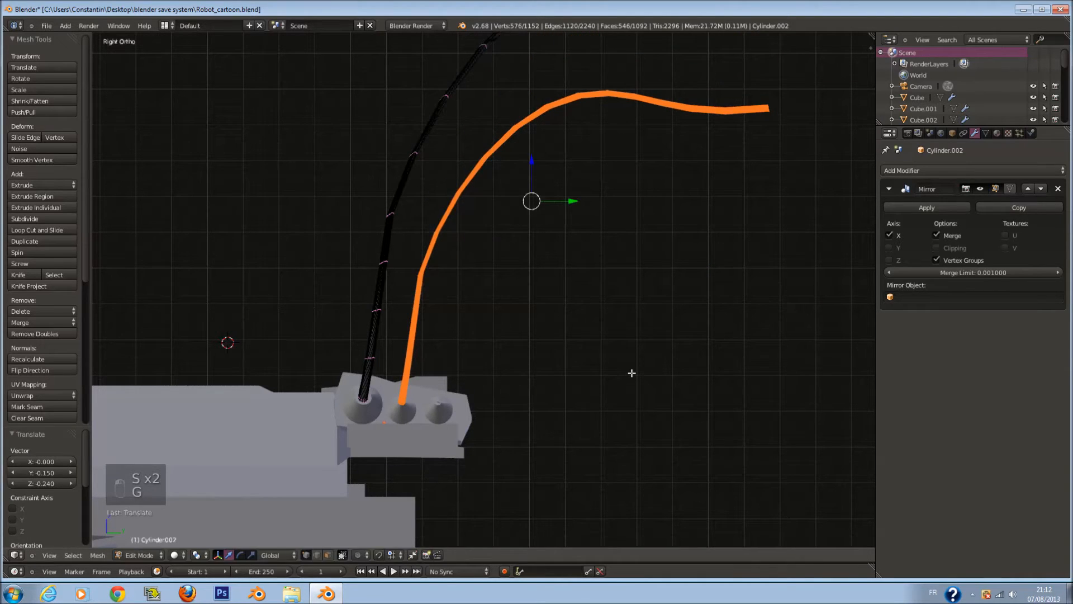
- Duplicate the middle rod for the rearmost tapered cylinder, rotate and shrink the copy, and set its lower end on that cylinder's tip
key("shift+d")
key("r")
left_click(635, 455)
key("g")
left_click(694, 438)
key("s")
left_click(674, 388)
key("g")
left_click(659, 406)
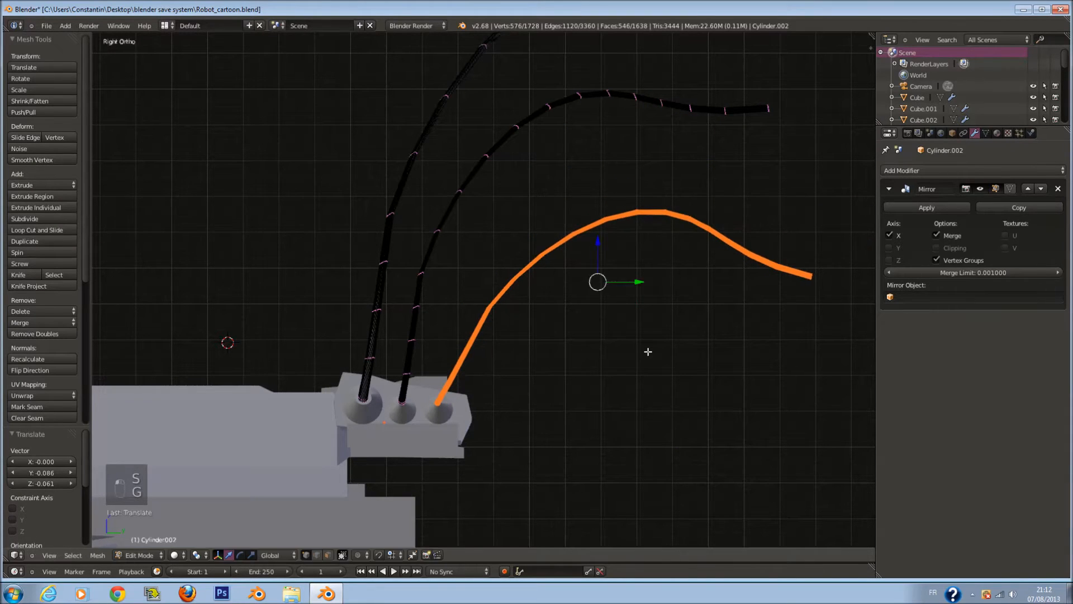
- Move the smallest rod sideways toward the rearmost tapered cylinder's tip
key("KP_Decimal")
middle_click_drag(398, 345, 702, 328)
scroll(482, 396, "down", 4)
scroll(716, 309, "up", 2)
key("g")
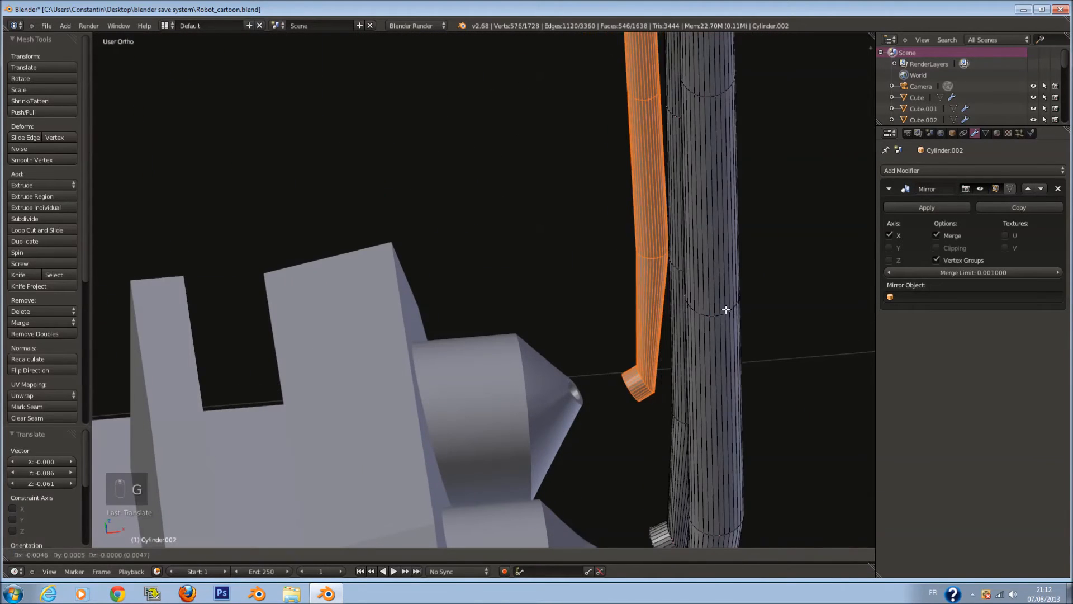
left_click(665, 318)
- Scale the smallest rod down in two passes, moving its lower end into the rearmost tapered cylinder's opening each time
key("s")
left_click(616, 263)
key("g")
left_click(635, 384)
key("s")
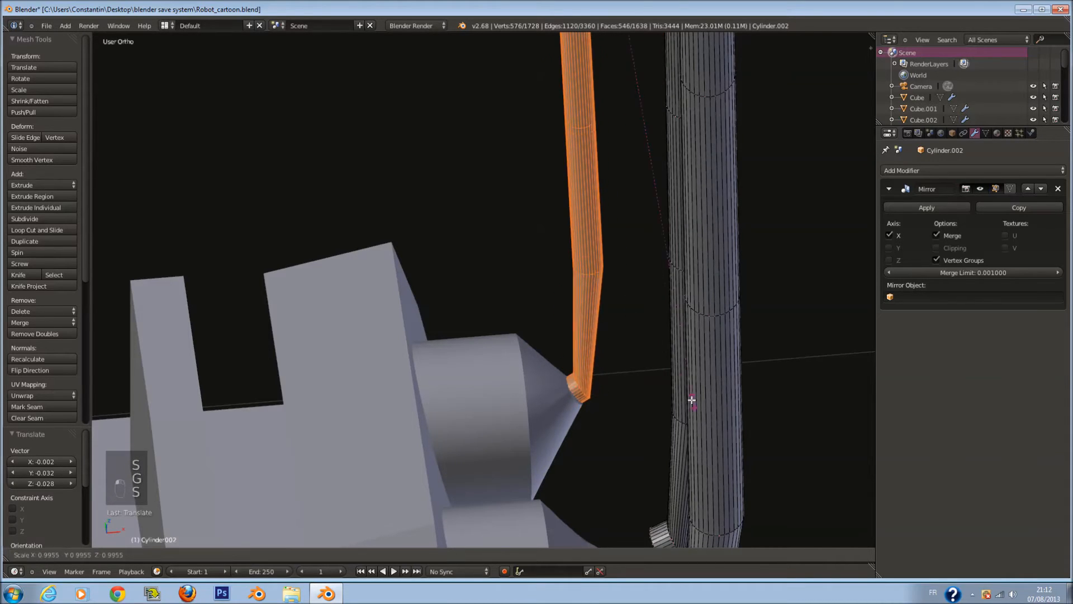
left_click(635, 265)
key("g")
left_click(649, 459)
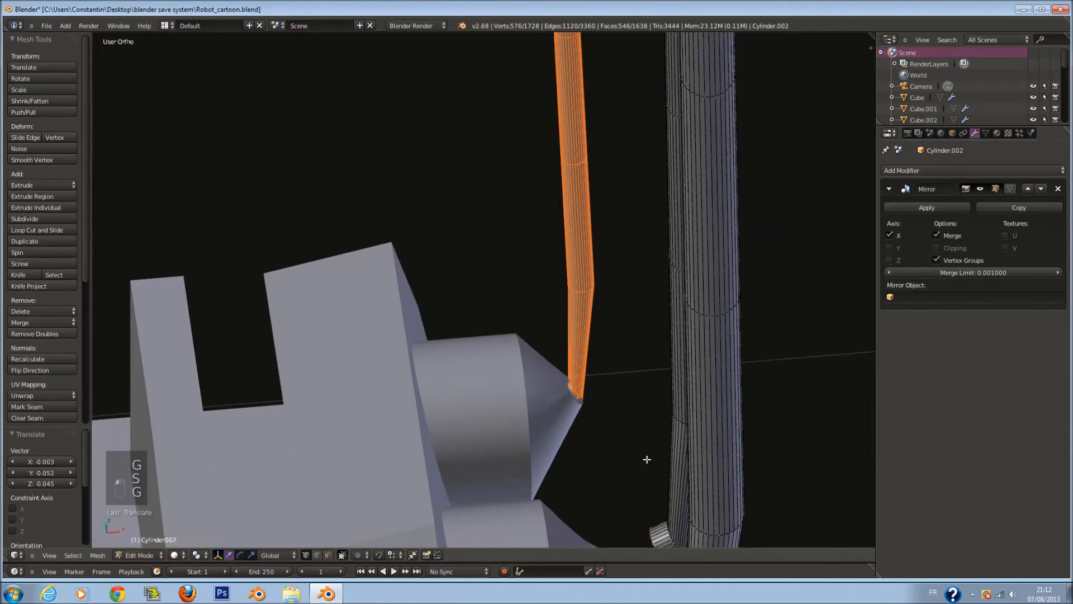
- Align the smallest rod with the rearmost tapered cylinder's opening in side view
key("KP_Decimal")
key("KP_3")
scroll(440, 339, "down", 8)
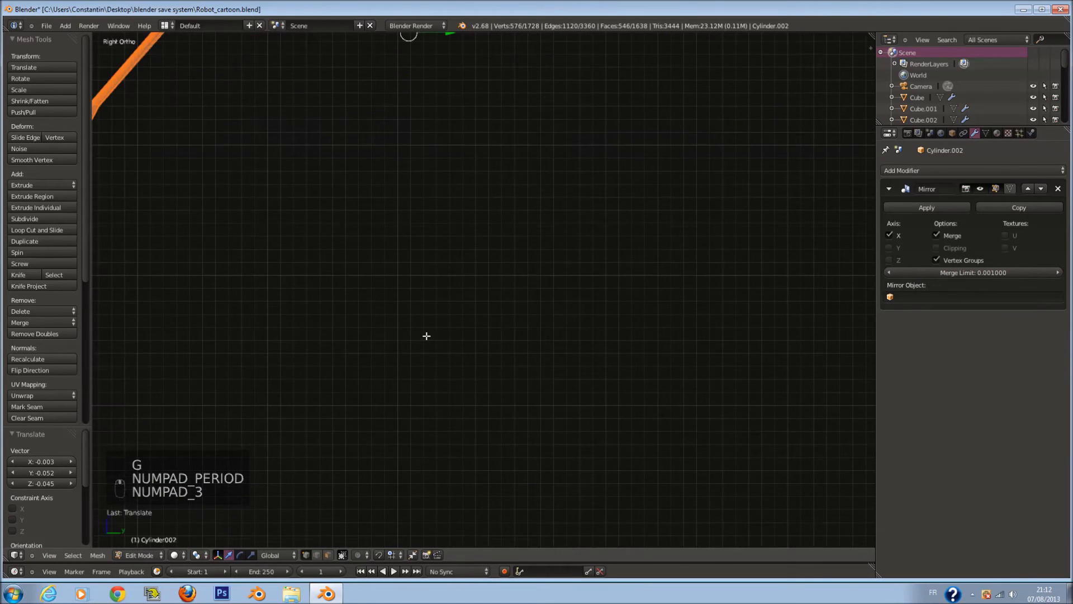
scroll(500, 328, "up", 3)
key("g")
left_click(489, 304)
- Select the entire middle rod, scale it by 0.970 and move it about -0.009 in Y and -0.013 in Z onto its tapered cylinder's tip
scroll(391, 299, "down", 7)
scroll(491, 311, "up", 3)
right_click(462, 316)
key("l")
scroll(470, 313, "up", 2)
key("g")
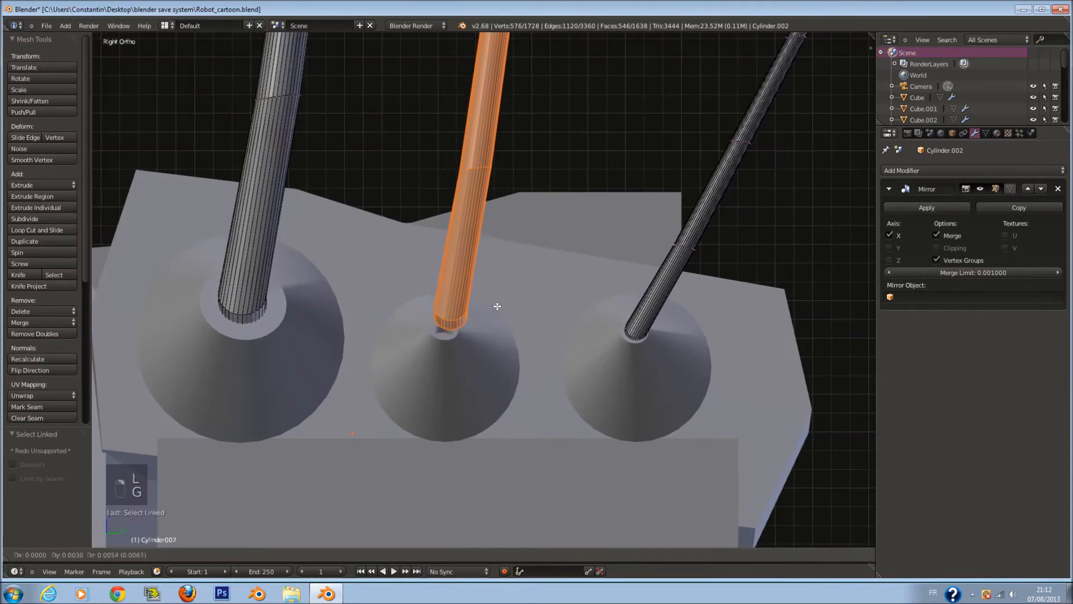
left_click(494, 317)
key("s")
left_click(707, 184)
key("g")
key("g")
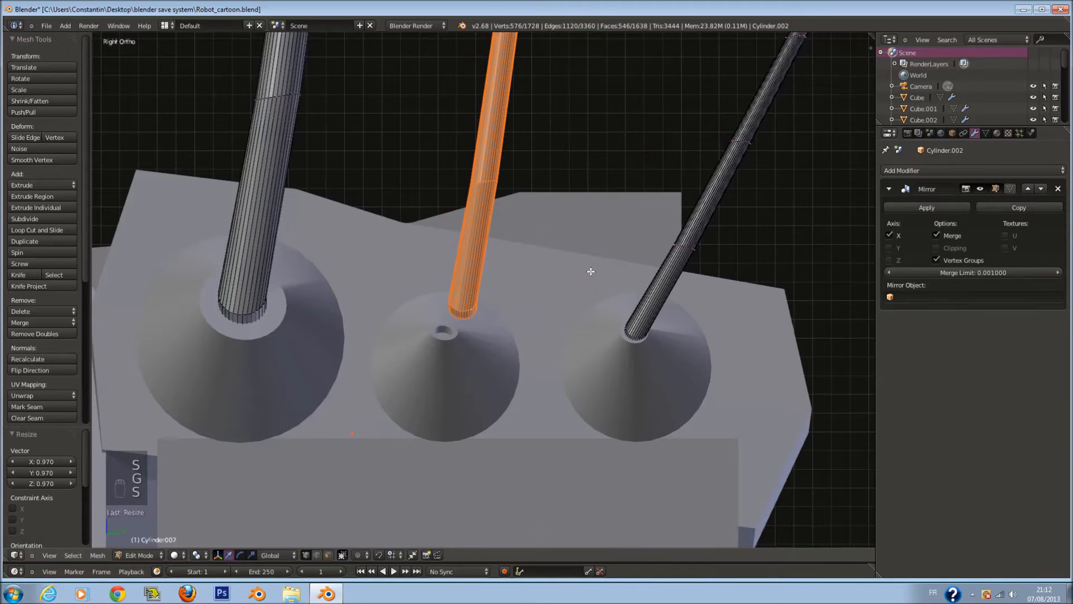
left_click(568, 302)
- Move the middle rod about -0.035 along X so its lower end meets the middle tapered cylinder
middle_click_drag(568, 302, 630, 369)
key("g")
key("x")
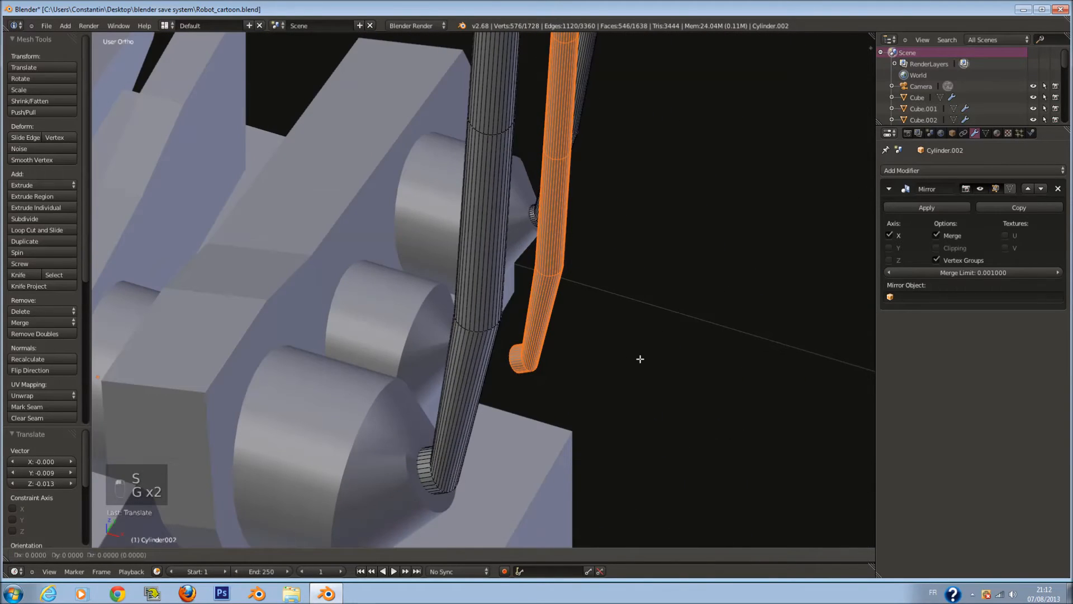
left_click(598, 336)
middle_click_drag(598, 336, 628, 357)
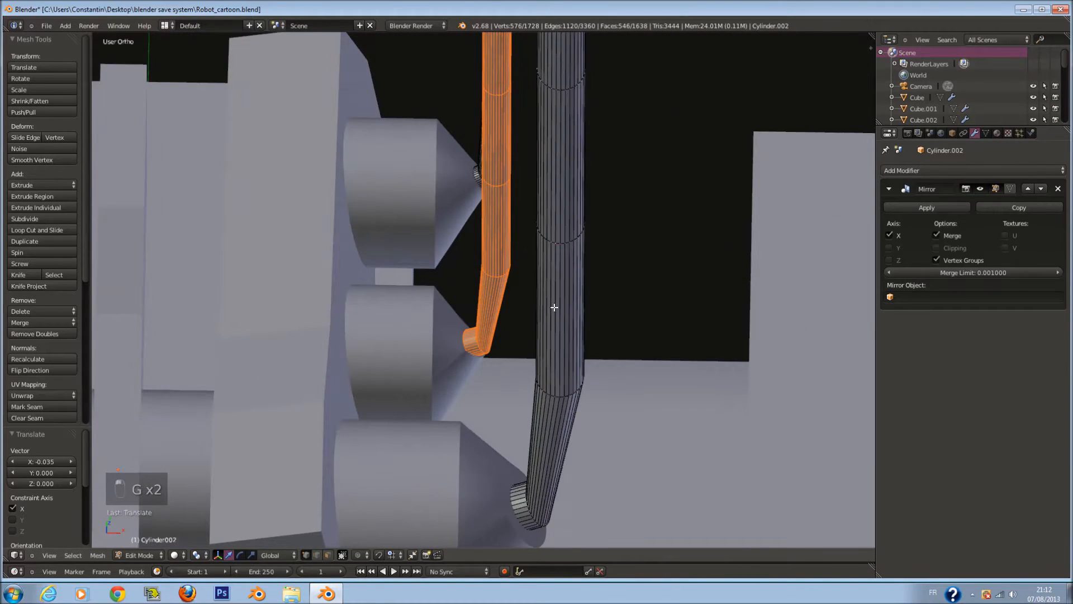
- Scale the middle rod by 0.985 and fine-tune its position so its end sits in the tapered cylinder's opening
key("s")
left_click(588, 303)
key("g")
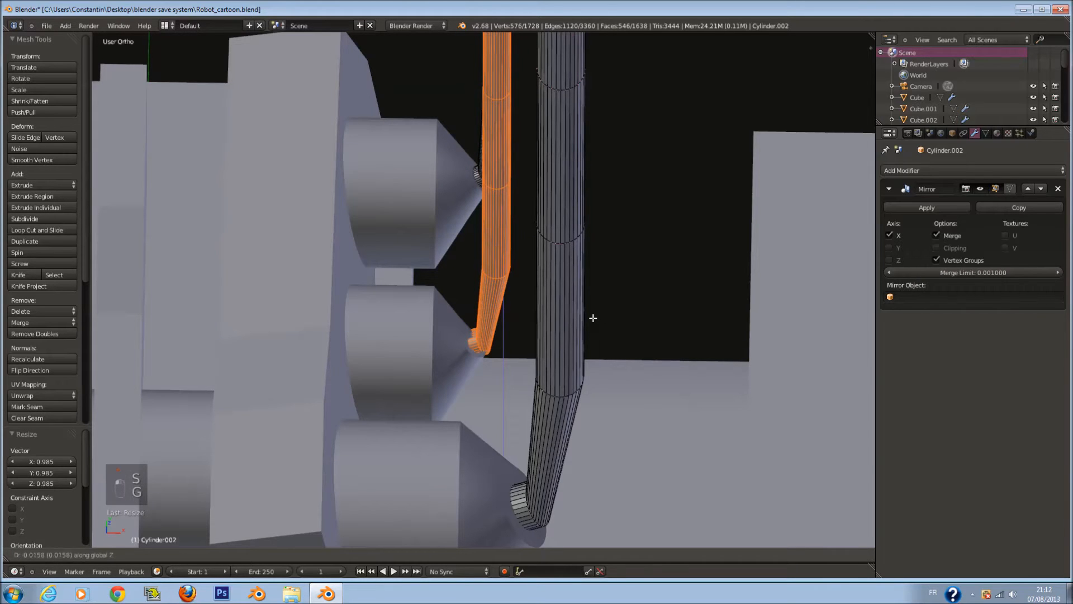
left_click(590, 316)
middle_click_drag(591, 316, 644, 260)
key("g")
left_click(622, 321)
key("g")
left_click(626, 302)
- Leave Edit Mode, apply the rods' Mirror modifier and add a level 1 Subdivision Surface modifier
scroll(643, 303, "down", 5)
key("Tab")
left_click(926, 207)
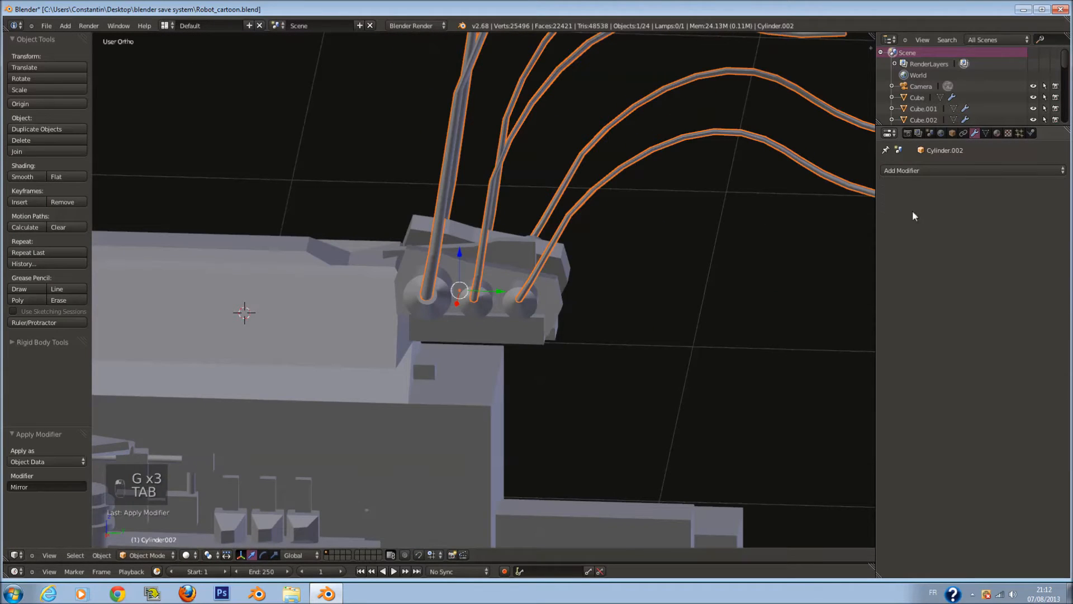
key("ctrl+1")
middle_click_drag(529, 289, 474, 326)
- Check the smoothed rods on the whole model in side view and save the file
key("KP_3")
key("a")
key("a")
scroll(613, 249, "down", 6)
key("ctrl+s")
key("a")
key("a")
key("a")
key("ctrl+s")
right_click(536, 274)
key("KP_1")
key("KP_3")
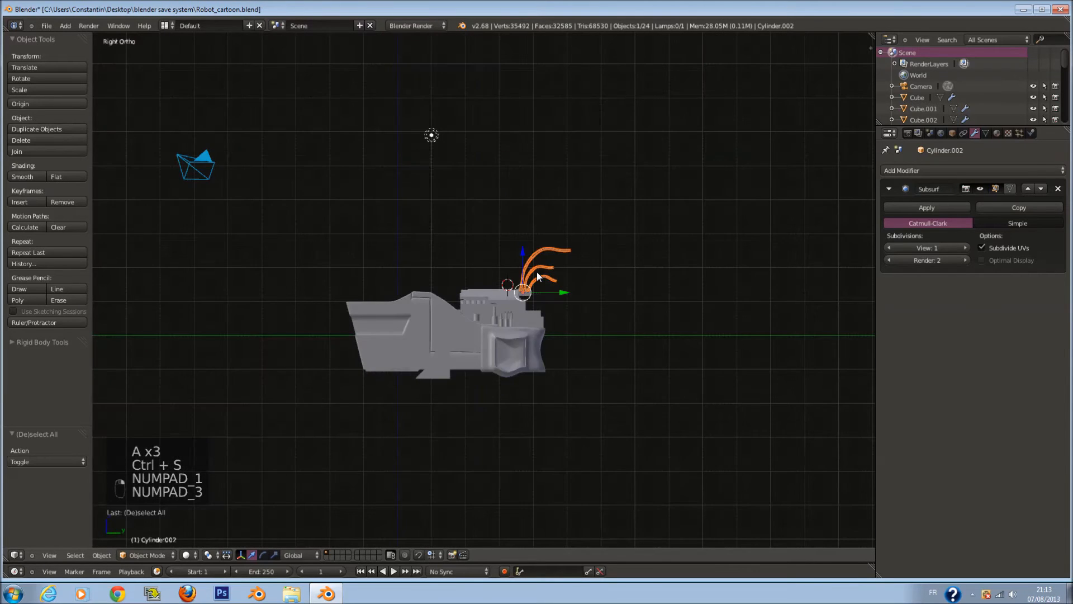
scroll(529, 268, "up", 4)
key("ctrl+s")
scroll(559, 262, "down", 3, "ctrl")
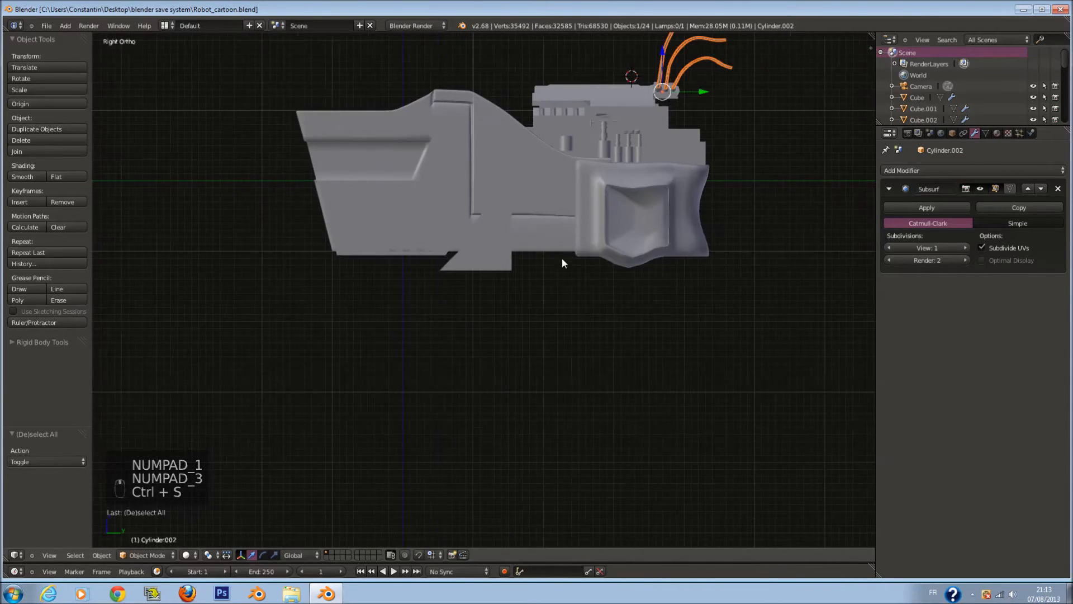
- Select the curved housing with the square recess, apply its Mirror modifier and save the file
right_click(658, 257)
scroll(615, 274, "up", 1)
key("ctrl+s")
scroll(626, 290, "up", 4, "shift")
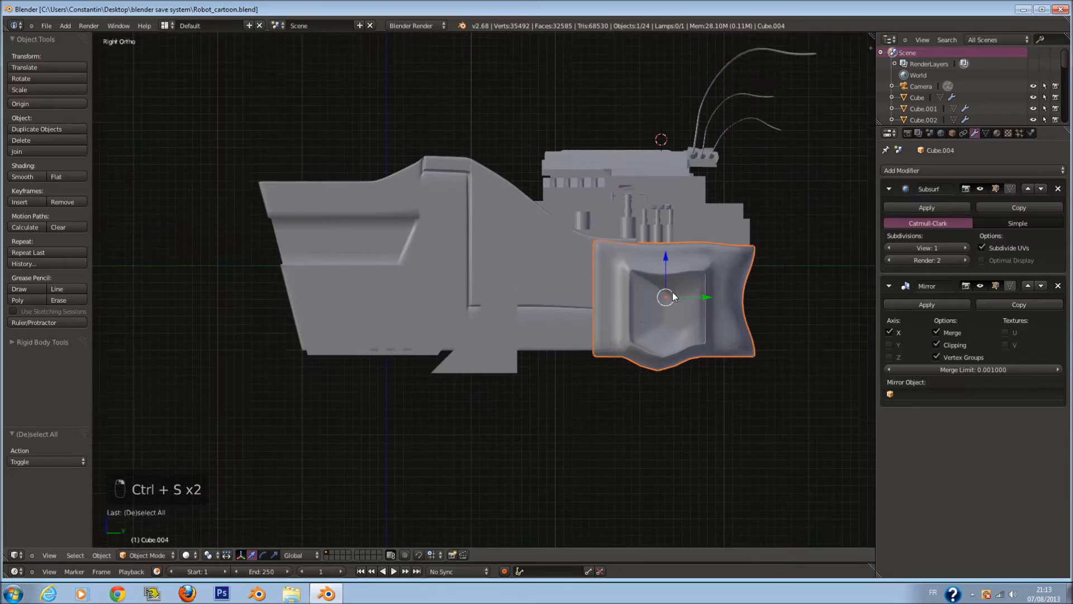
left_click(932, 305)
scroll(665, 307, "up", 1)
key("ctrl+s")
key("shift+a")
mouse_move(505, 314)
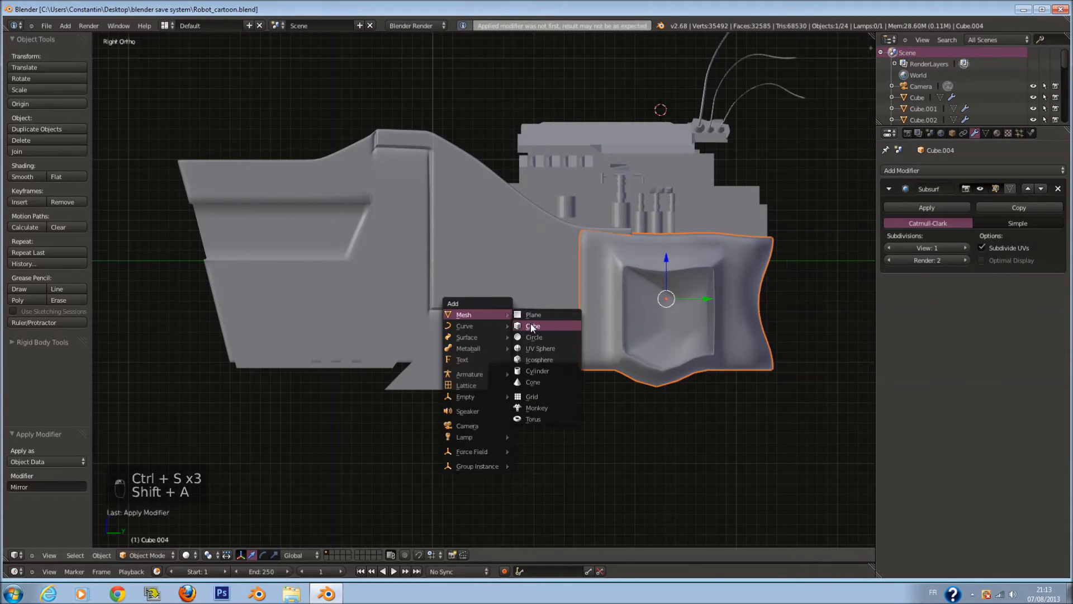
left_click(537, 370)
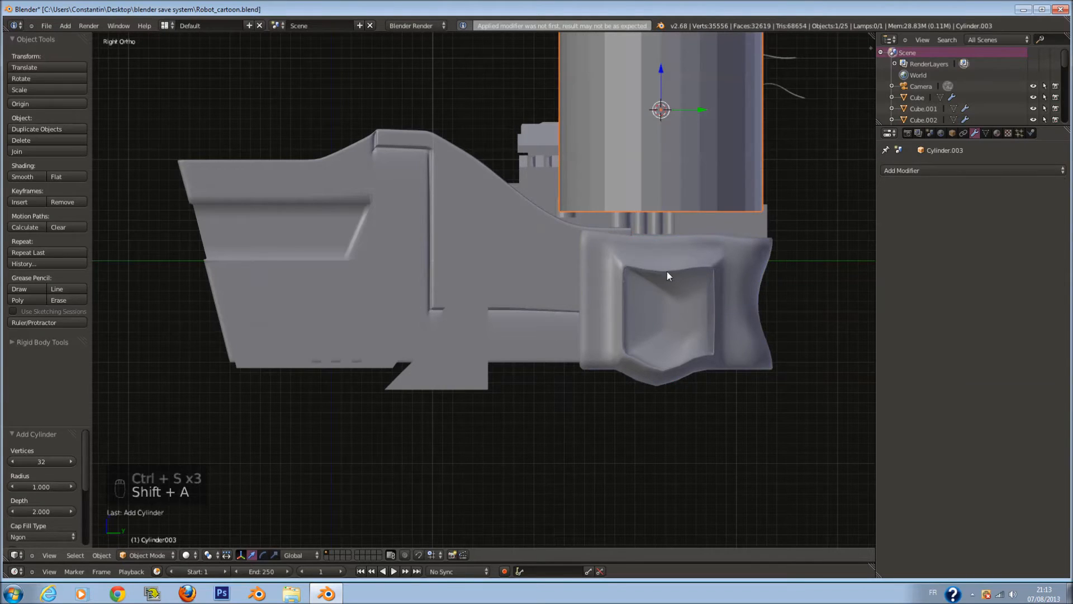
key("x")
left_click(625, 272)
- Reset the 3D cursor to the scene centre and add a mesh cylinder there
key("shift+c")
key("shift+a")
mouse_move(546, 302)
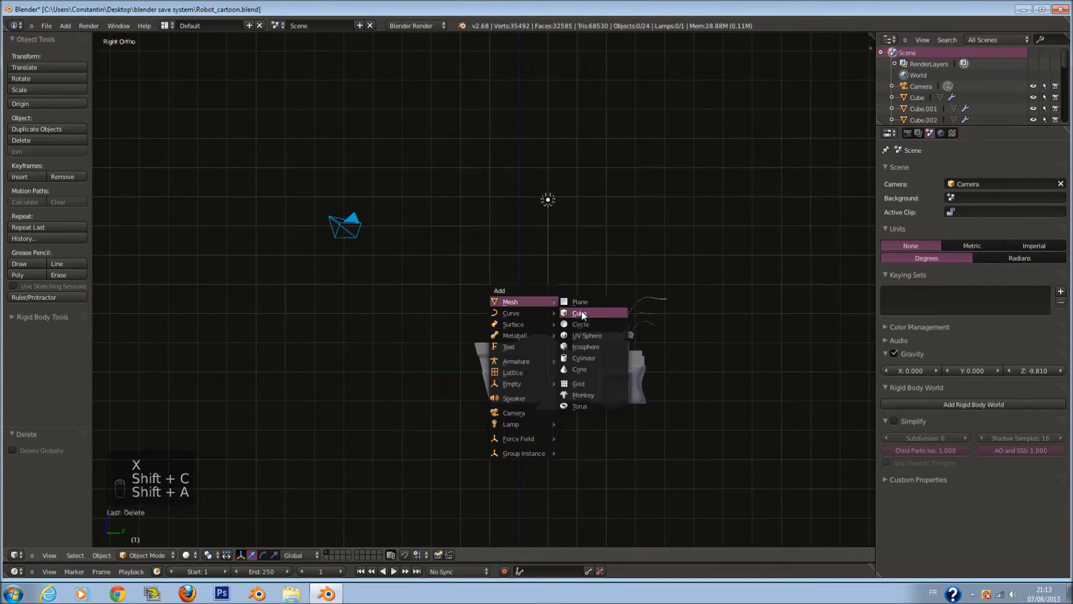
left_click(592, 357)
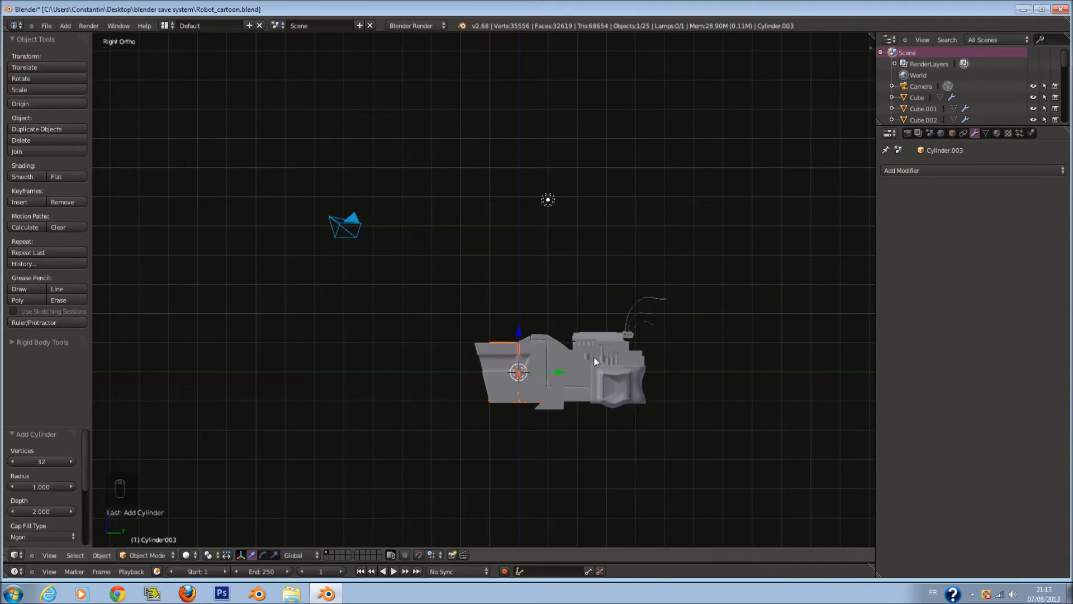
- Add a Mirror modifier to the new cylinder
key("KP_7")
key("r")
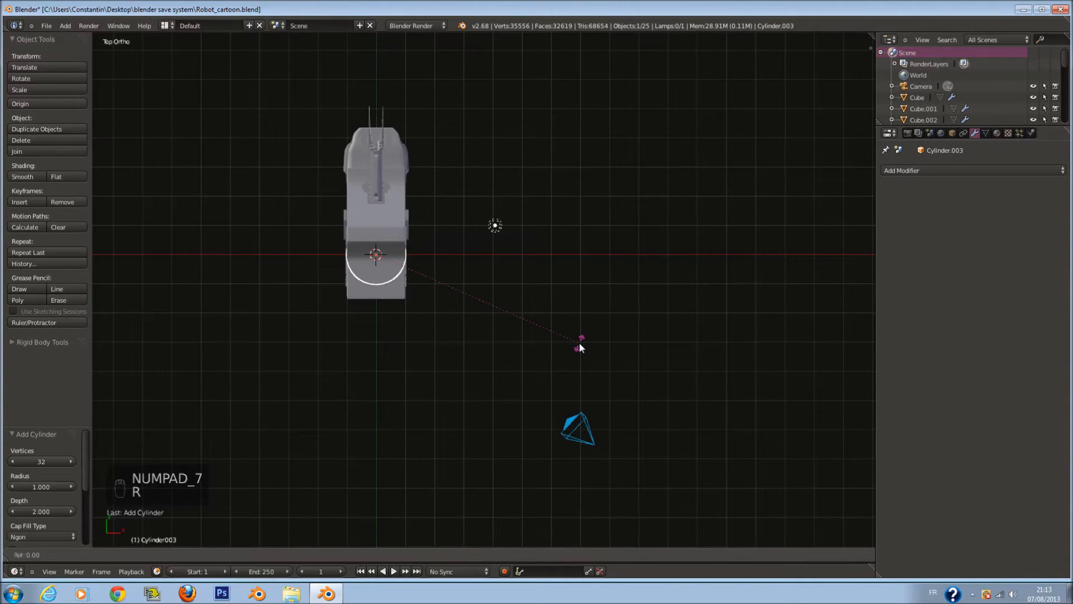
right_click(576, 342)
left_click(903, 170)
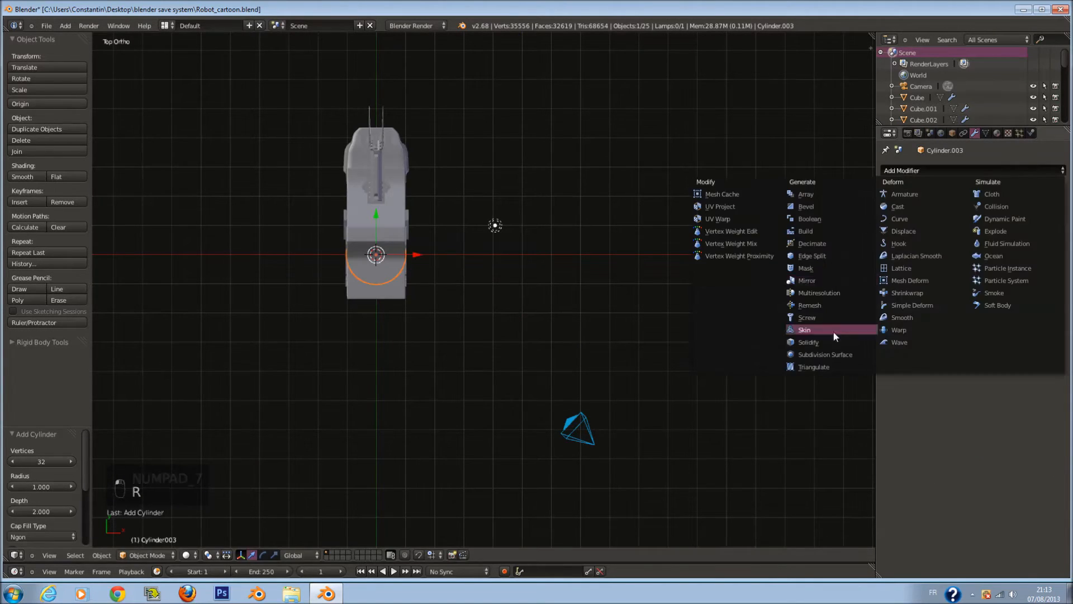
left_click(824, 278)
- Move the cylinder's mesh beside the recessed housing in top view and rotate it 90° about X and 90° about Z
key("Tab")
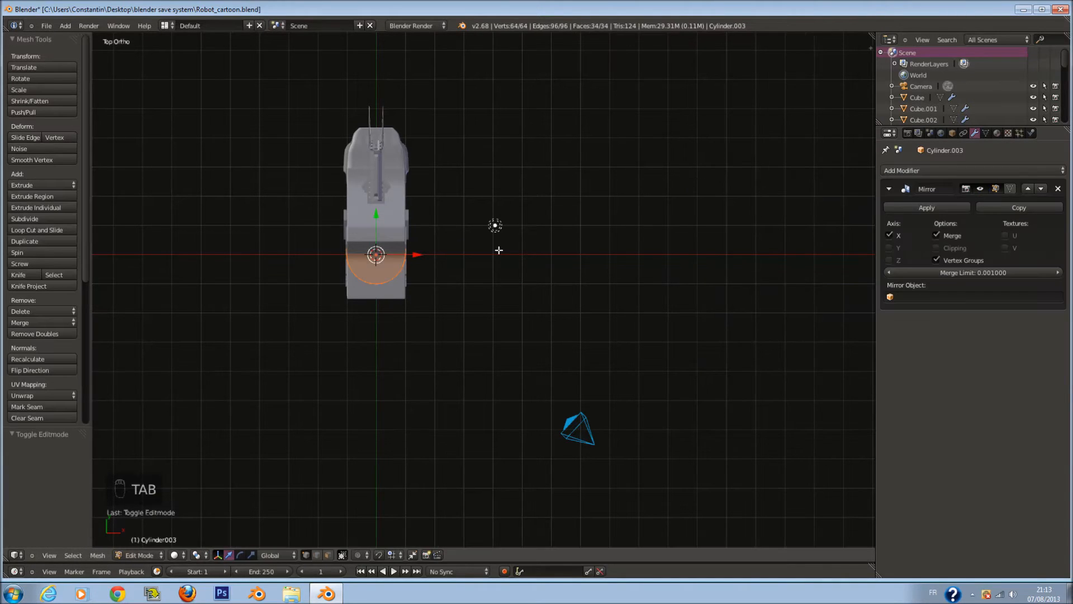
key("g")
left_click(522, 159)
key("KP_Decimal")
key("r")
key("r")
type("x90")
left_click(522, 159)
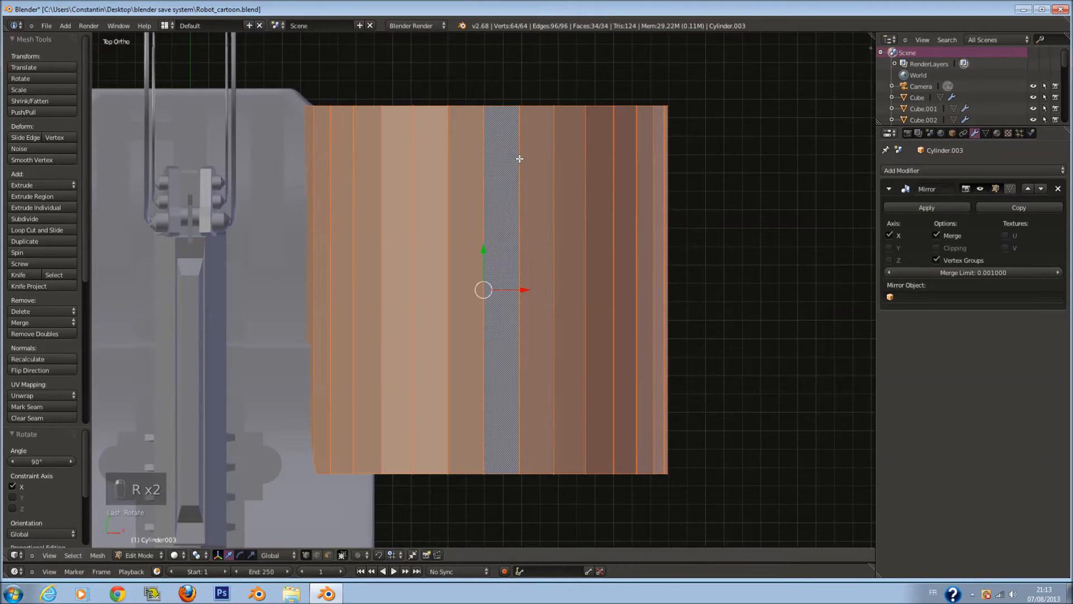
type("rz90")
left_click(520, 159)
- Flatten the cylinder to 0.311 along X, scale it down uniformly and move it about -0.457 in X against the housing
key("s")
left_click(652, 242)
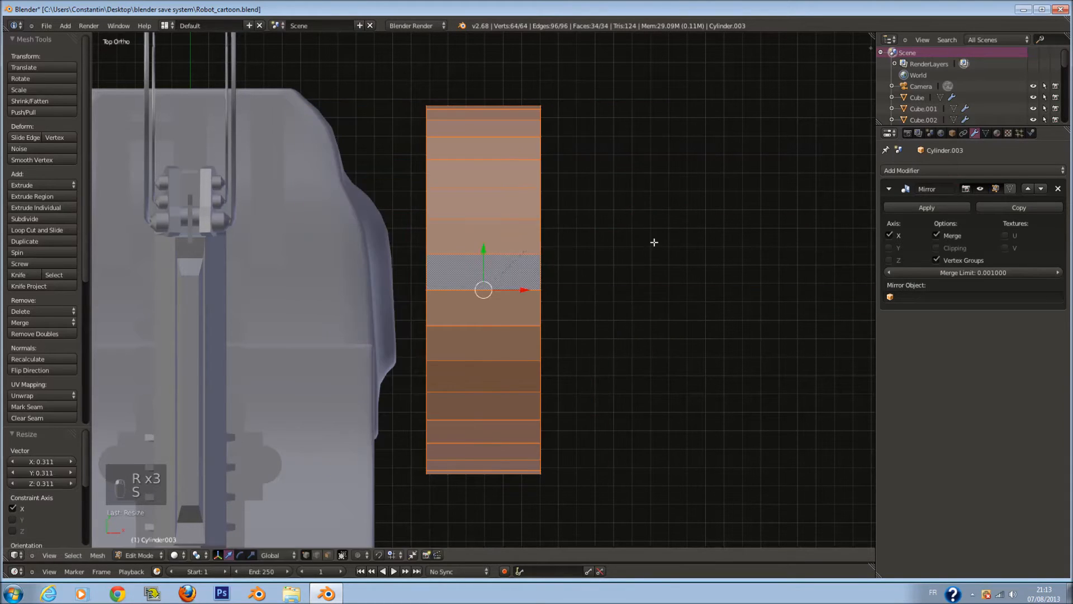
key("s")
left_click(538, 269)
left_click_drag(526, 291, 441, 303)
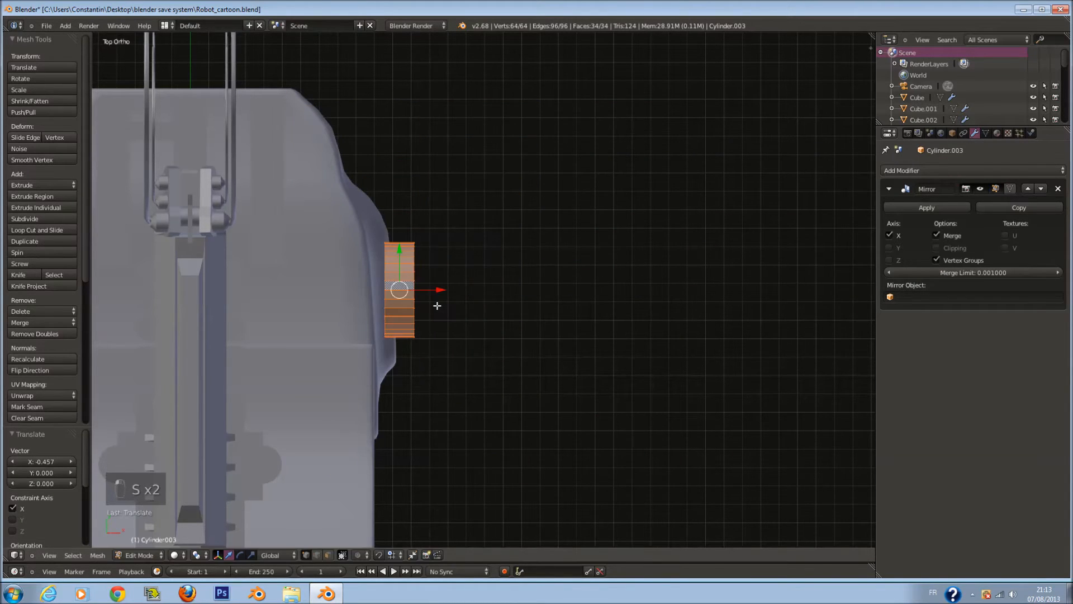
- Enlarge the disc in side view and move it about 0.070 in Y and -0.533 in Z over the housing's square recess
key("KP_3")
key("s")
left_click(693, 380)
key("g")
left_click(623, 376)
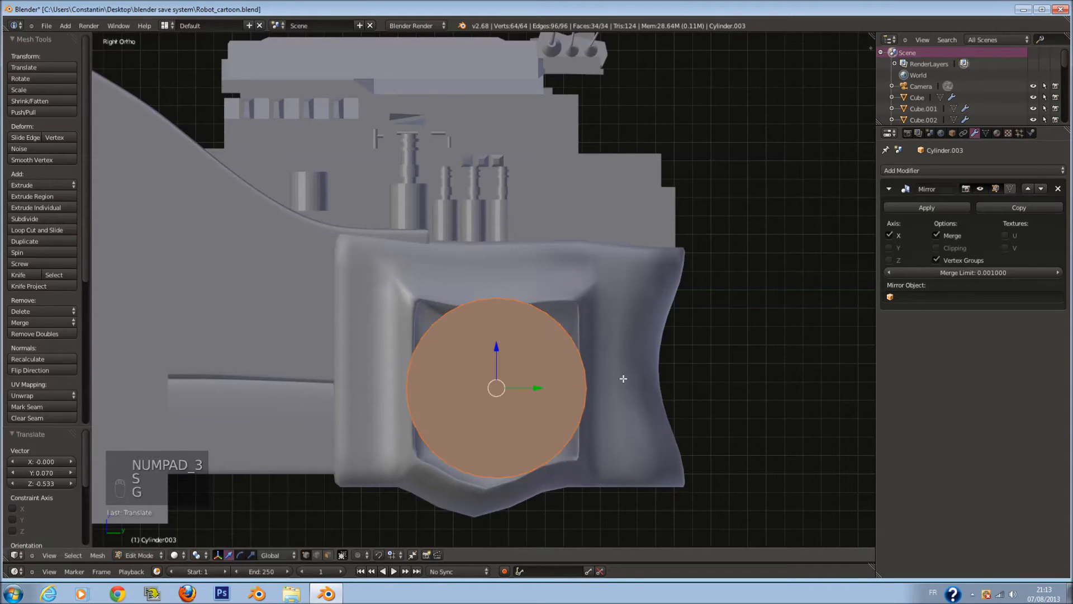
- Scale the disc down to fit inside the square recess and push it inward along X
key("s")
left_click(546, 356)
middle_click_drag(546, 357, 601, 395)
left_click_drag(460, 356, 434, 350)
- Duplicate the disc over the square recess, scale the copy up to 2.157 and flatten it to 0.355 along X
key("shift+d")
left_click(464, 368)
key("s")
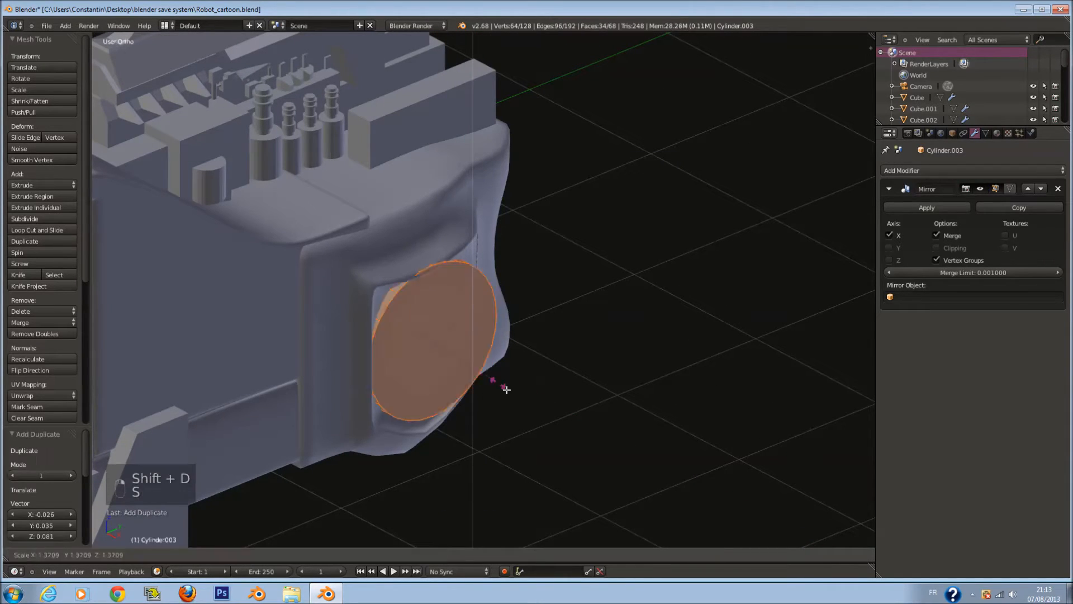
left_click(546, 421)
key("s")
key("x")
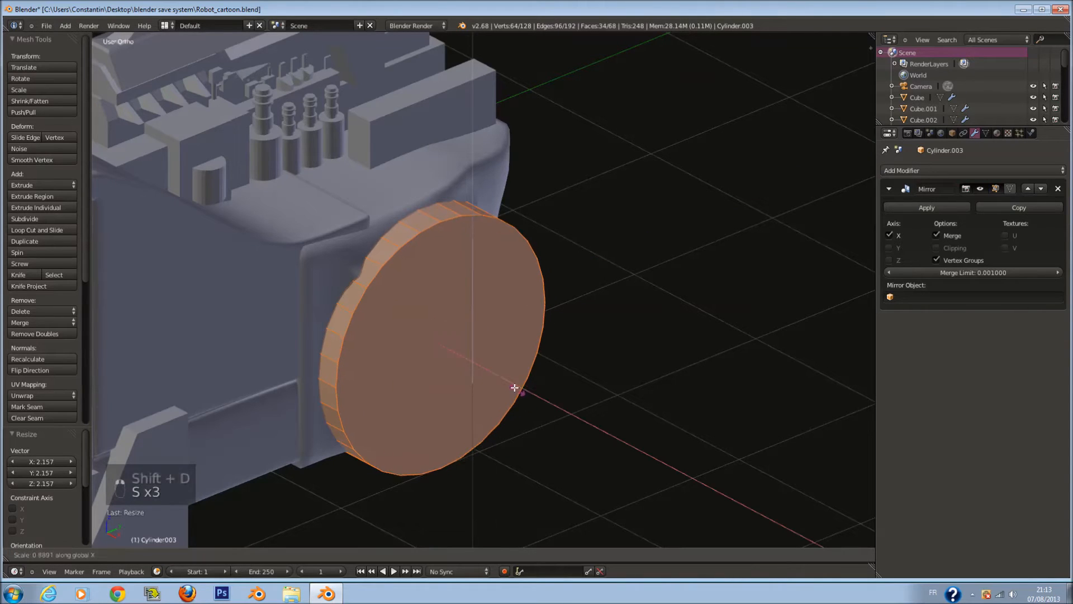
left_click(472, 343)
- Enlarge the disc copy further and flatten it again to 0.357 along X
middle_click_drag(472, 343, 523, 346)
key("s")
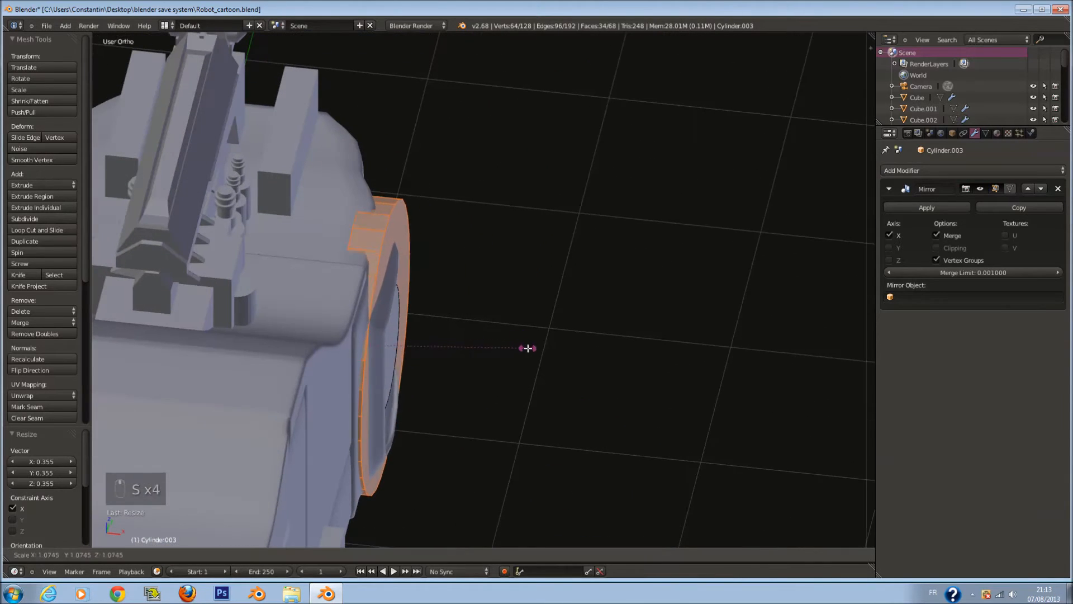
left_click(537, 385)
key("s")
key("x")
left_click(452, 358)
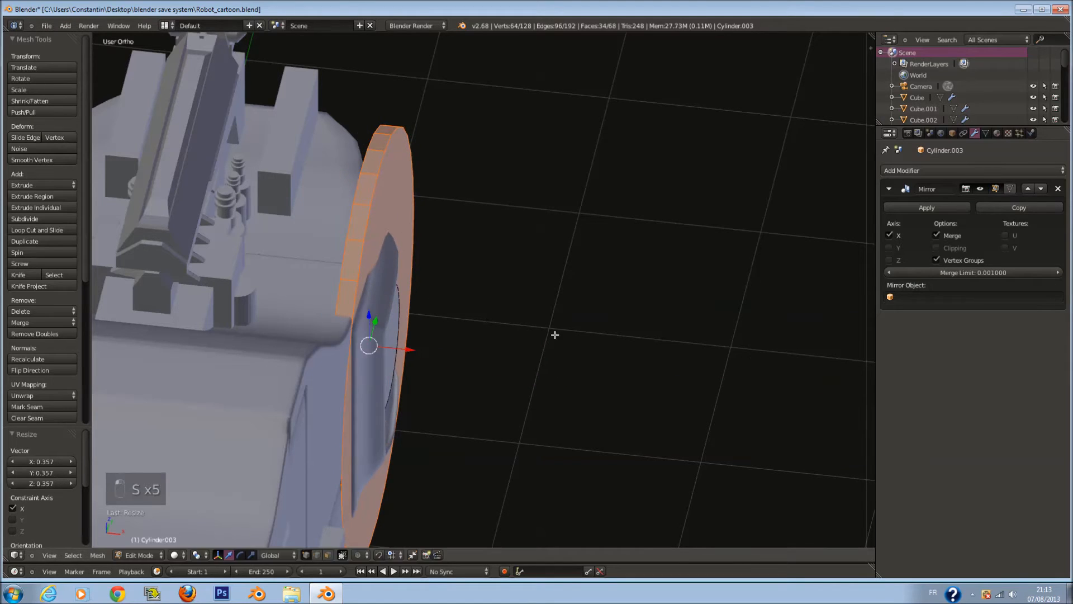
- Scale the large thin disc down uniformly to 0.715 and check it in side view
left_click(600, 298)
key("s")
left_click(534, 299)
middle_click_drag(533, 300, 618, 404)
key("KP_1")
key("KP_3")
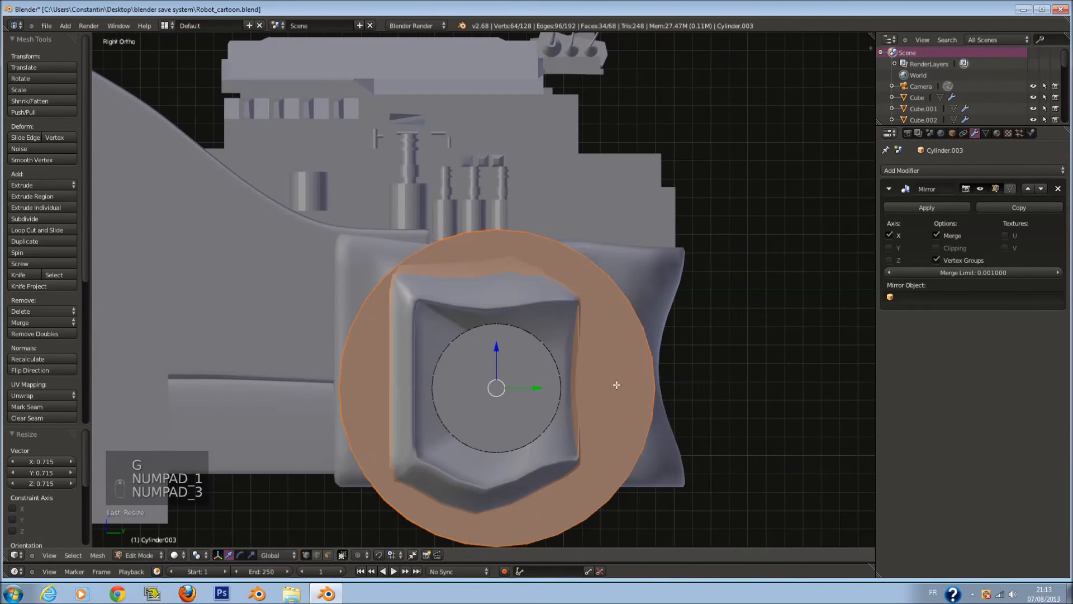
- Adjust the large disc's size around the recess in side view and move it about -0.052 in Z
key("g")
key("s")
left_click(667, 375)
key("g")
key("z")
left_click(486, 337)
key("s")
key("s")
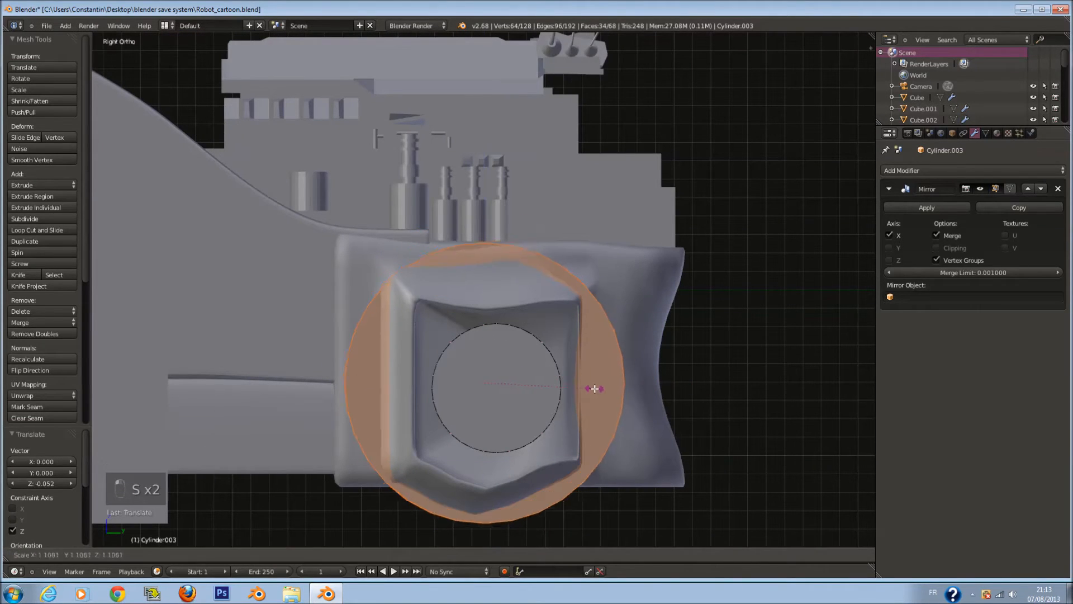
key("s")
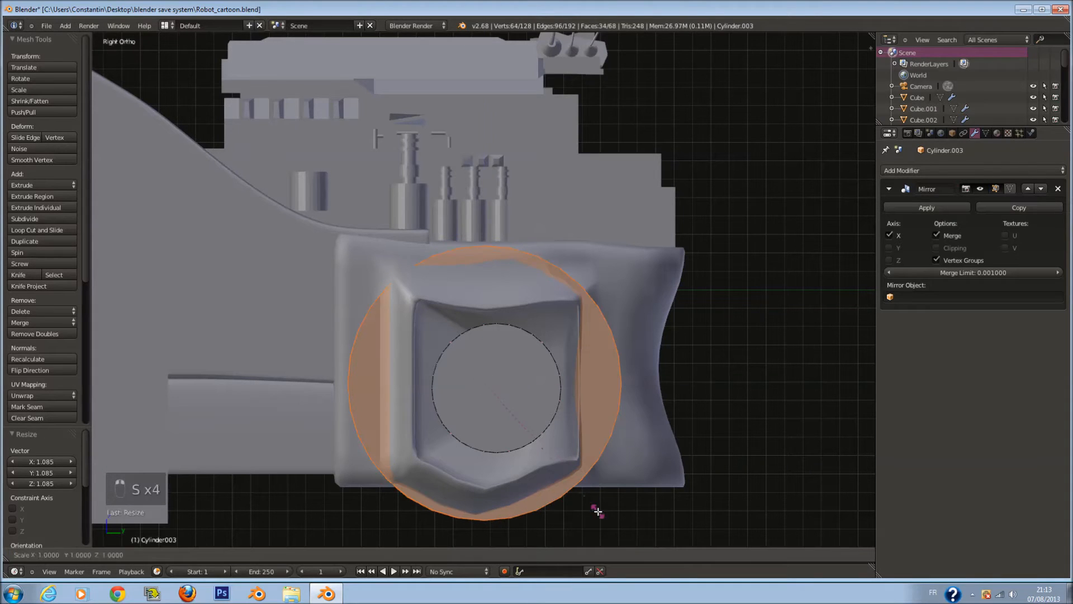
left_click(591, 489)
- Return to Object Mode and save the file
key("Tab")
scroll(528, 362, "down", 2)
middle_click_drag(528, 363, 435, 326)
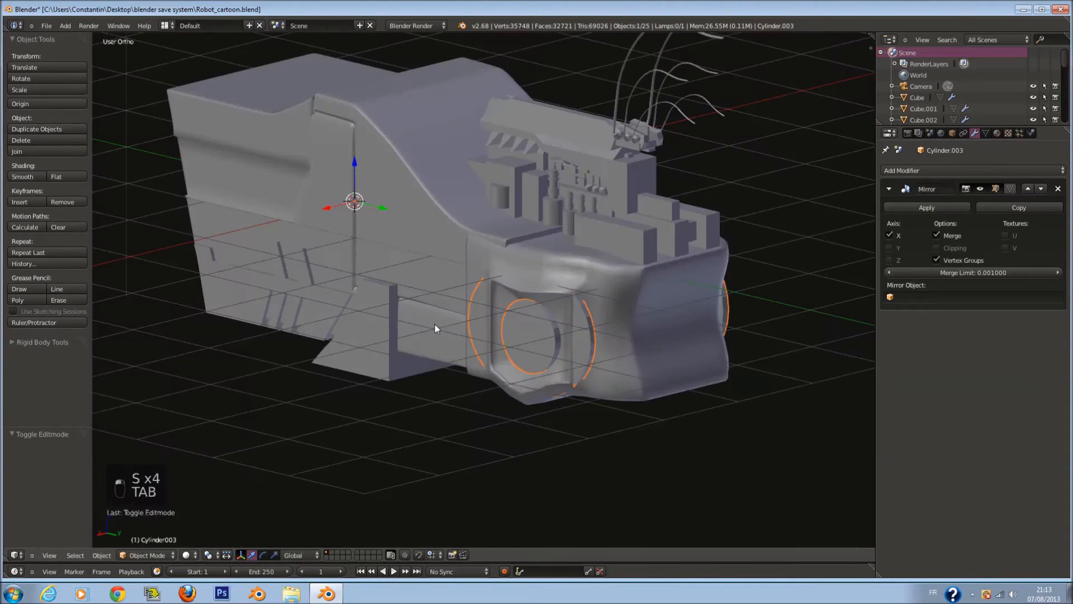
key("ctrl+s")
left_click(436, 326)
- Select the whole inner disc in Edit Mode and move it about -0.034 in Y within the recess
scroll(519, 347, "up", 4)
middle_click_drag(519, 348, 568, 349)
key("Tab")
right_click(589, 333)
scroll(589, 333, "up", 3)
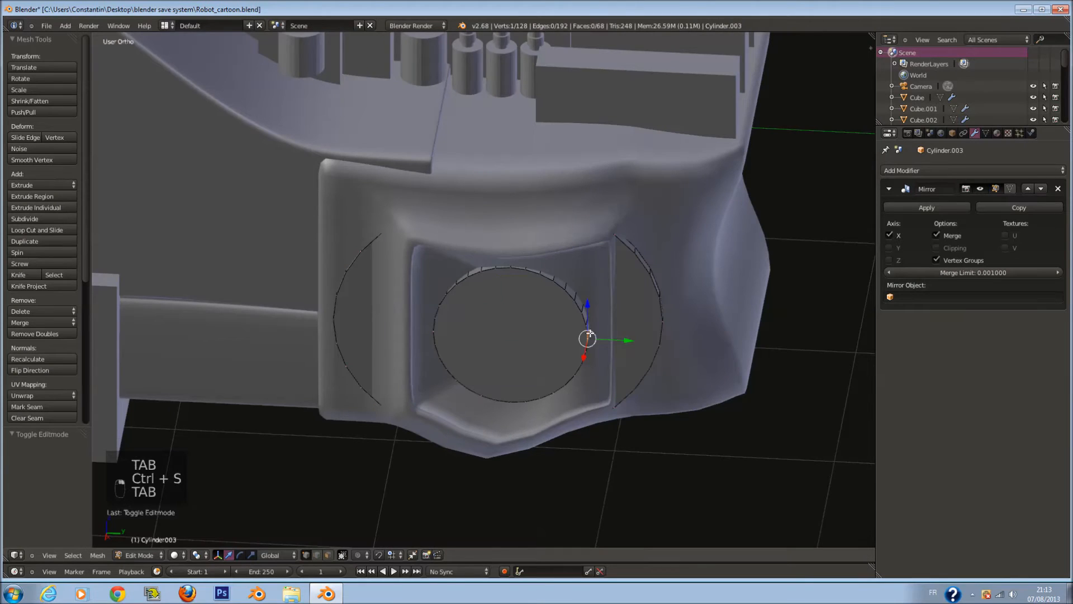
key("l")
left_click_drag(566, 339, 556, 342)
scroll(453, 543, "up", 1)
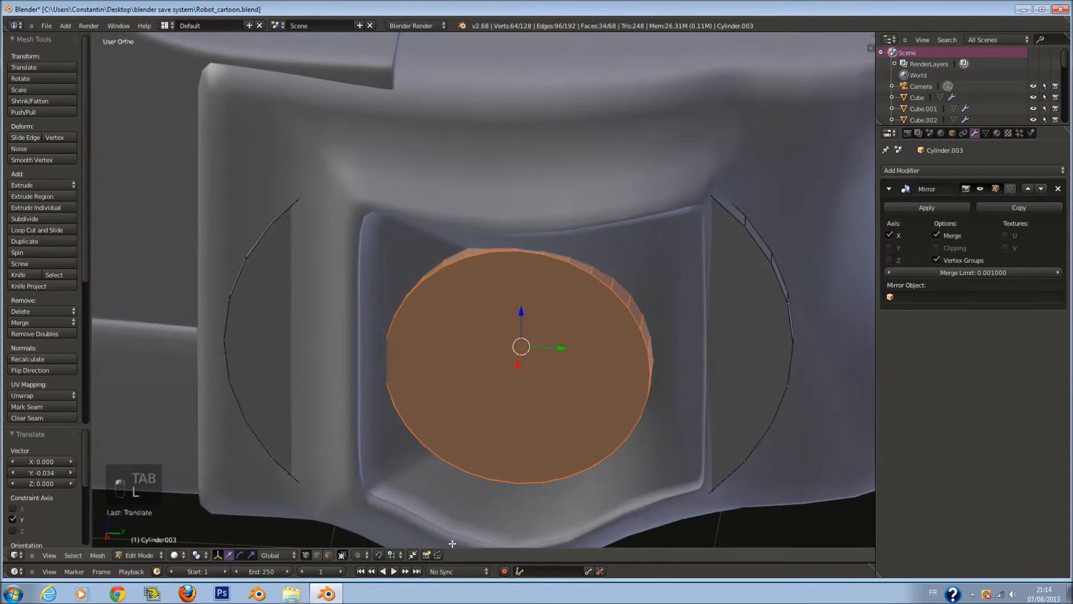
- Extrude the inner disc's front face outward and shrink it to give the side a taper
left_click(331, 555)
right_click(546, 354)
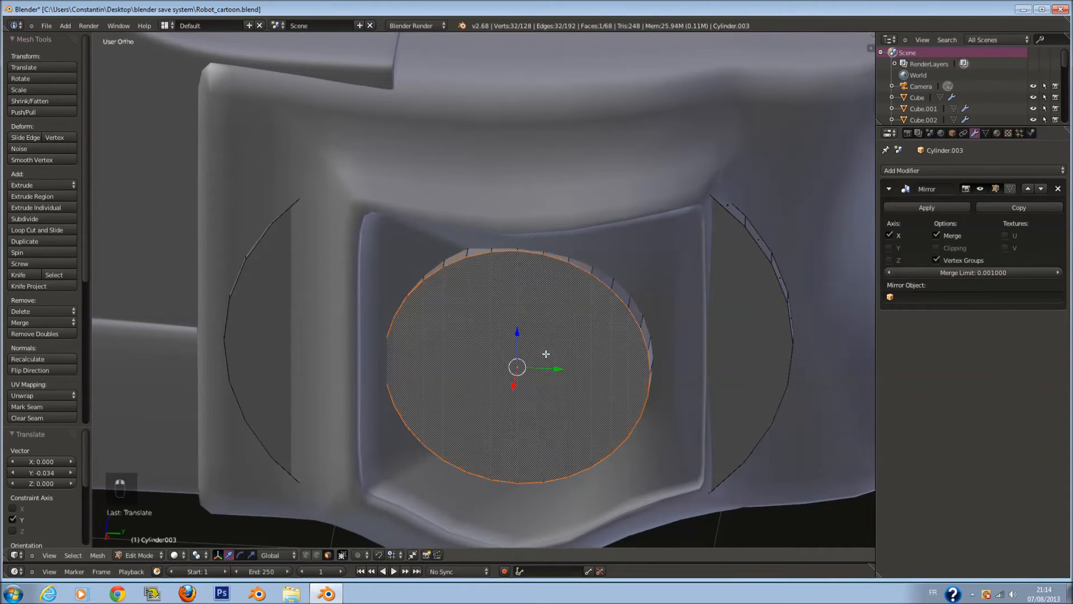
middle_click_drag(568, 362, 594, 364)
key("e")
left_click(593, 364)
key("s")
left_click(568, 358)
- Extrude the front face again with a 0.907 scale for a rim, and sink it inward with a narrower floor
key("e")
left_click(469, 377)
middle_click_drag(469, 377, 508, 386)
key("e")
left_click(590, 331)
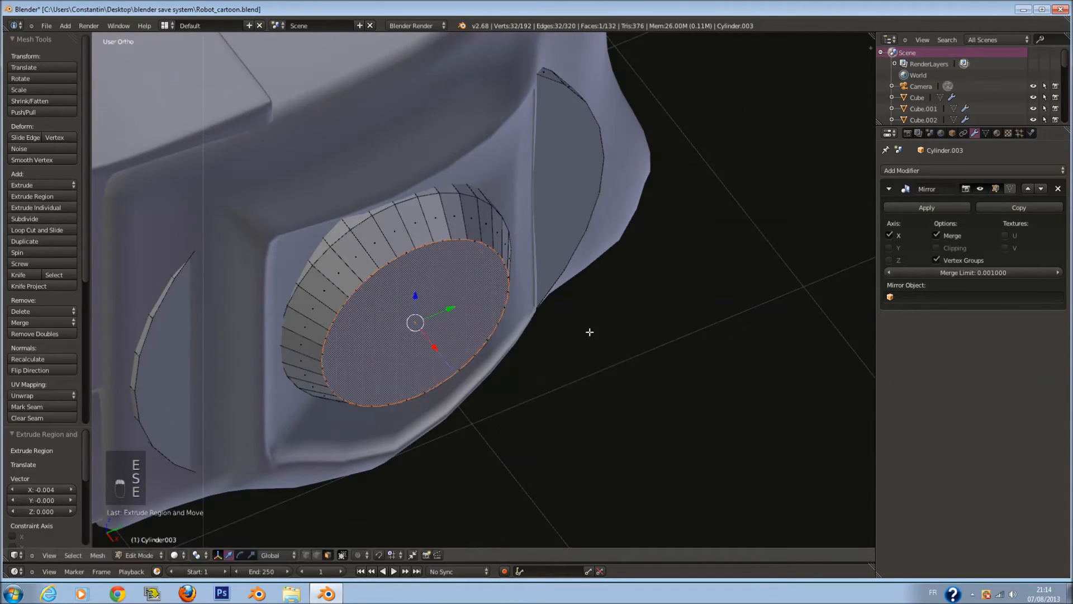
key("s")
left_click(575, 338)
key("e")
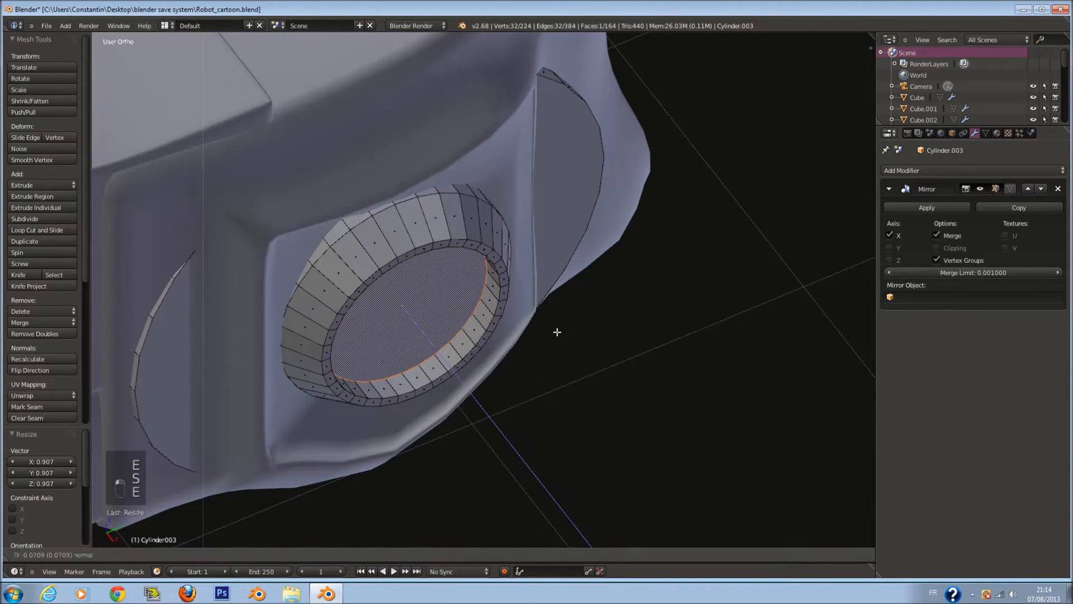
key("s")
left_click(551, 324)
- Duplicate the large disc, scale the copy to 0.832 and offset it along X by 0.129 and back by -0.050
right_click(596, 159)
middle_click_drag(596, 159, 620, 180)
key("l")
key("shift+d")
left_click(528, 207)
middle_click_drag(396, 224, 377, 259)
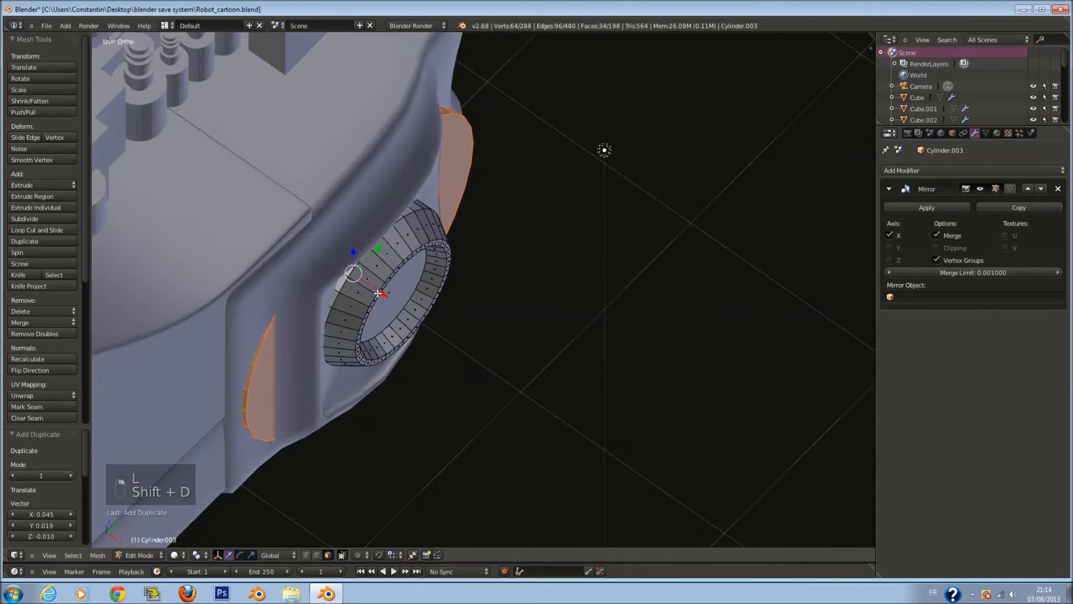
key("s")
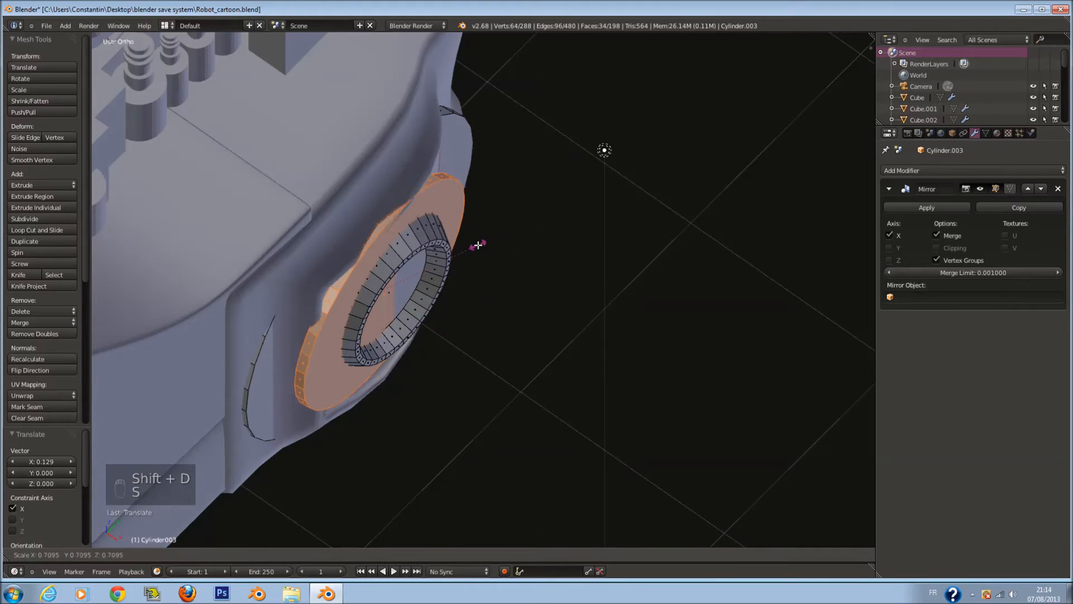
left_click(494, 235)
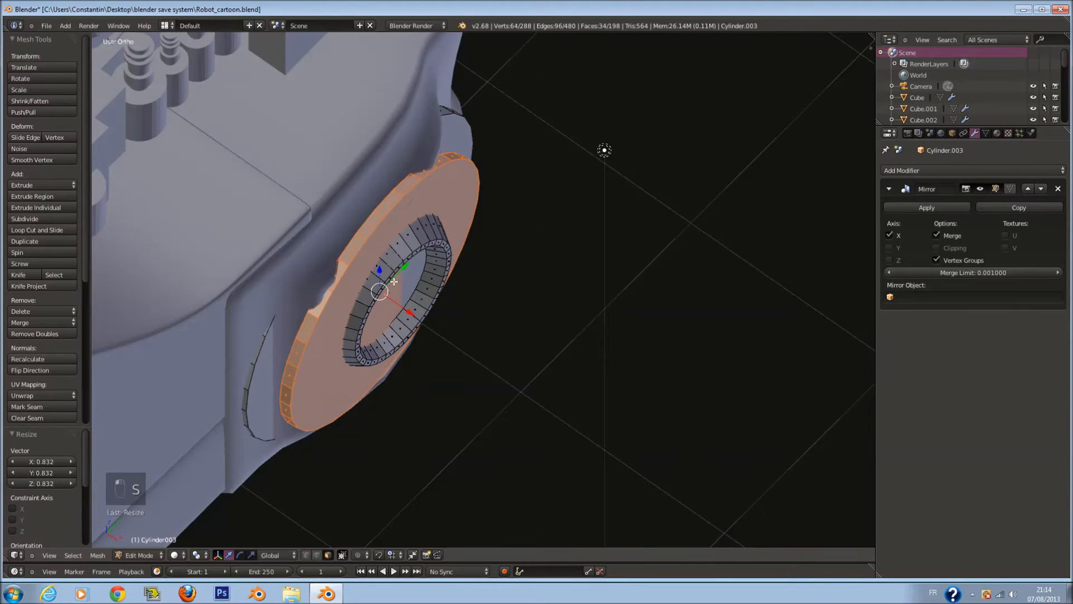
left_click_drag(410, 309, 397, 303)
- Reposition the duplicated disc in side view about 0.004 in Y and -0.035 in Z, and rotate it about -11.149°
middle_click_drag(551, 315, 506, 274)
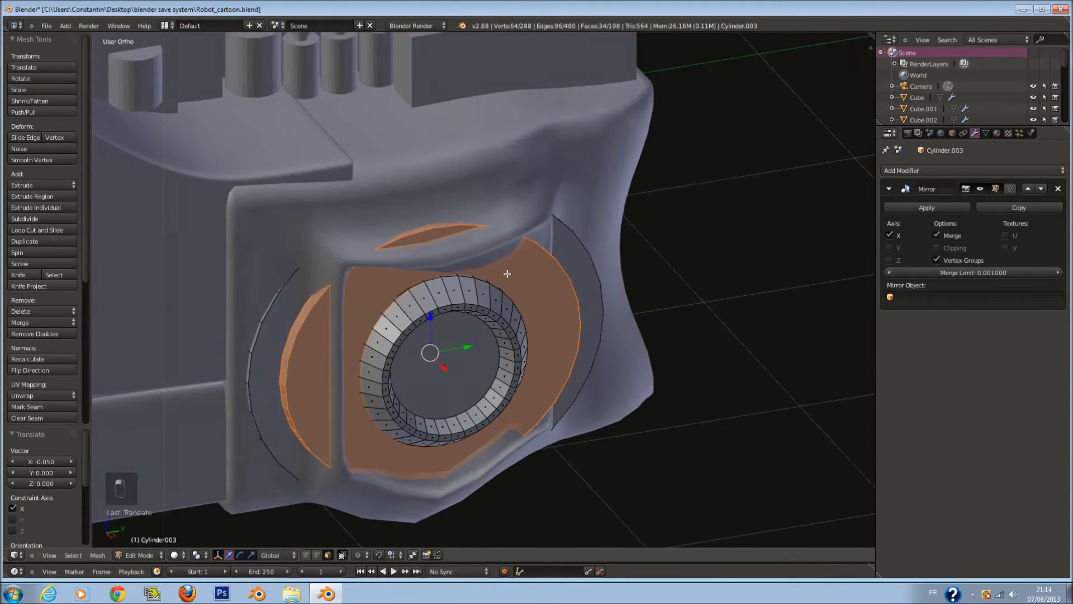
key("KP_3")
scroll(560, 309, "down", 1)
scroll(561, 308, "down", 5, "shift")
scroll(561, 308, "up", 2)
key("g")
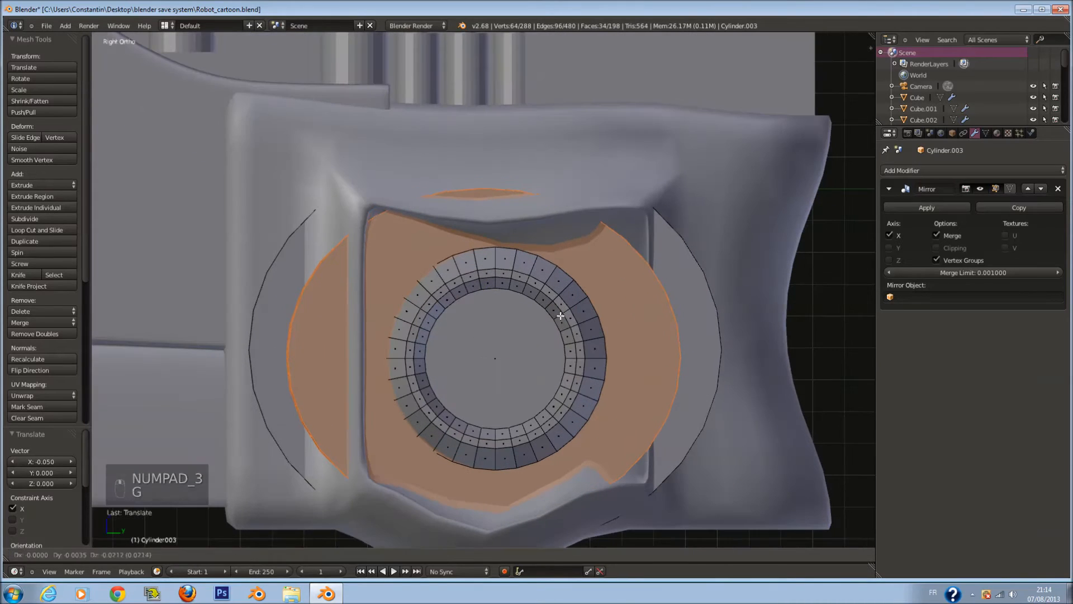
left_click(561, 320)
key("r")
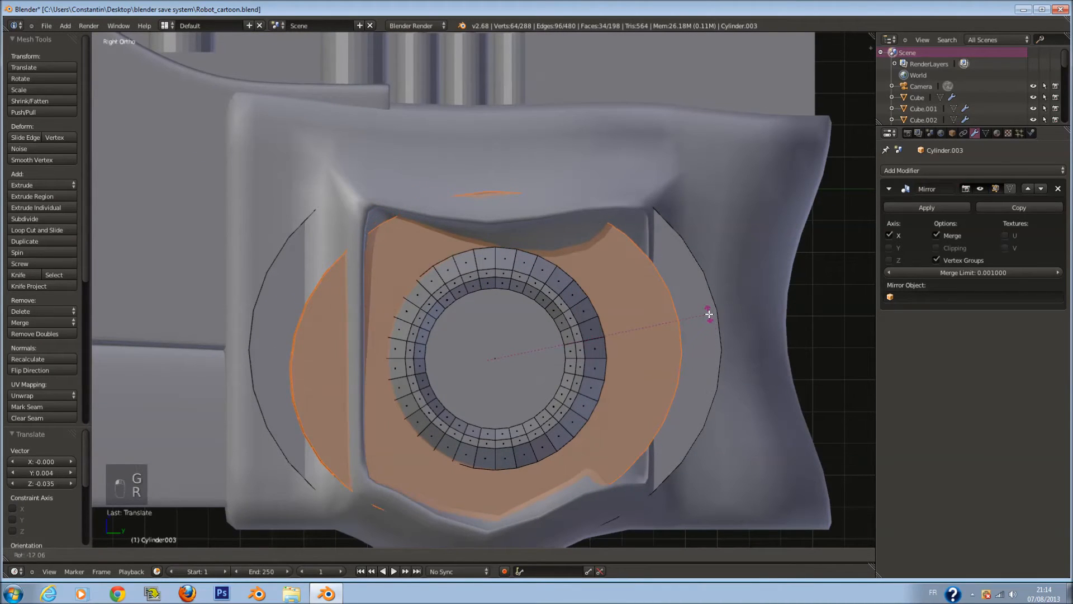
left_click(714, 312)
key("g")
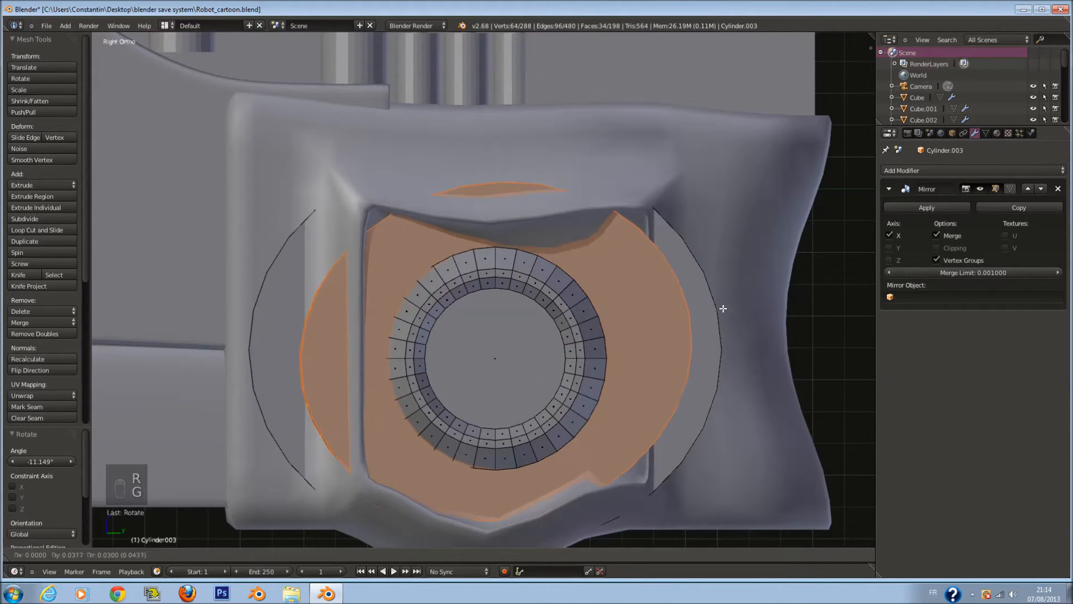
left_click(716, 317)
- Squash the duplicated disc to 0.896 along Z and nudge it into place around the inner ring
key("s")
key("z")
left_click(678, 351)
key("g")
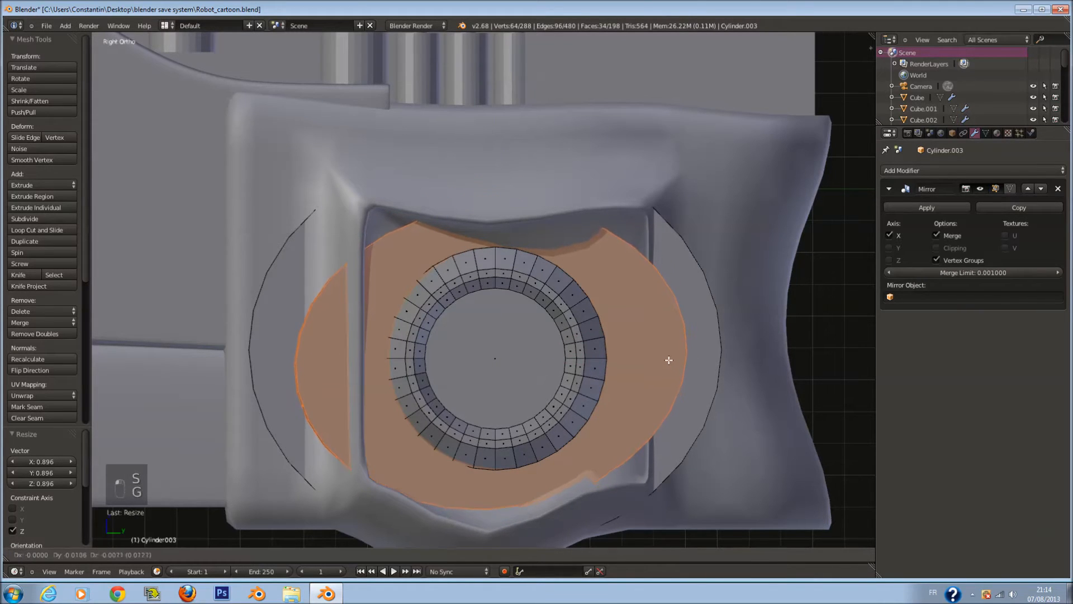
left_click(668, 360)
- Leave Edit Mode and save the file with the finished discs
scroll(592, 347, "down", 6)
key("Tab")
middle_click_drag(559, 351, 505, 353)
key("ctrl+s")
left_click(604, 385)
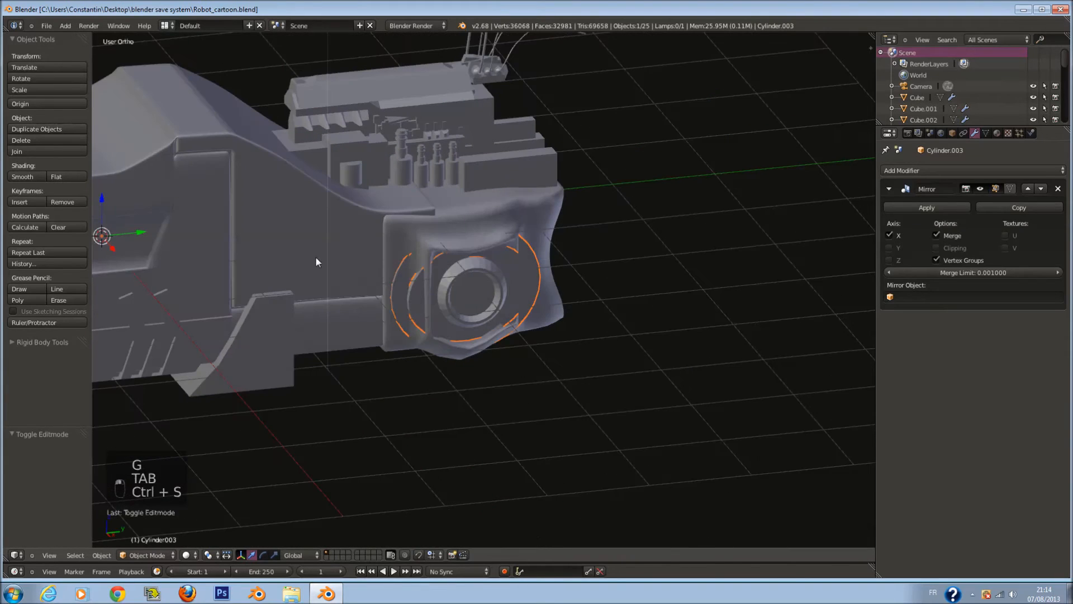
- Shade the discs smooth and add an Edge Split modifier to them
left_click(23, 177)
scroll(417, 297, "up", 3)
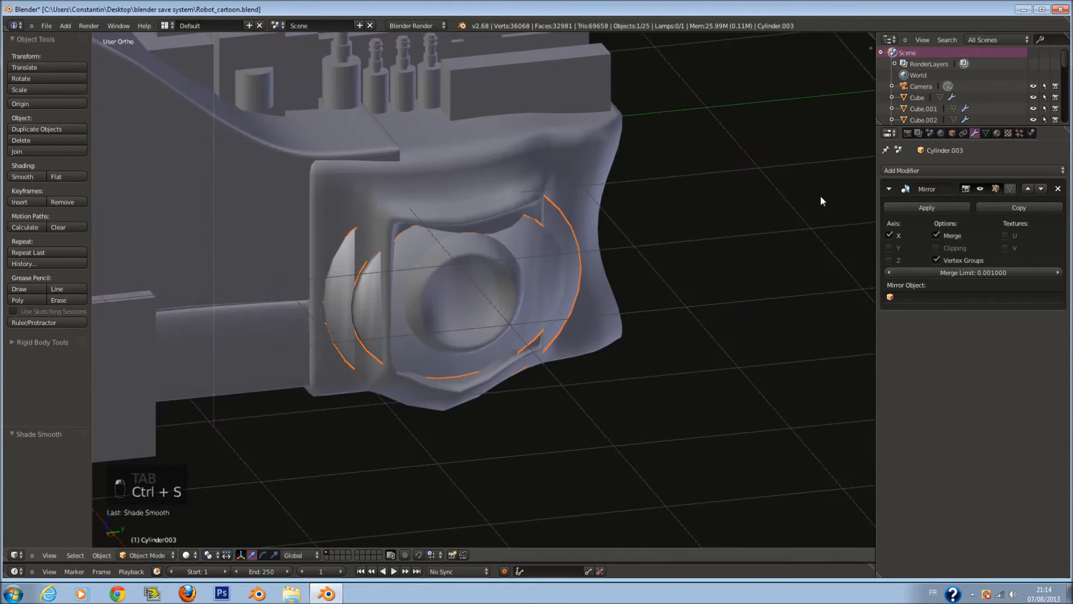
left_click(945, 171)
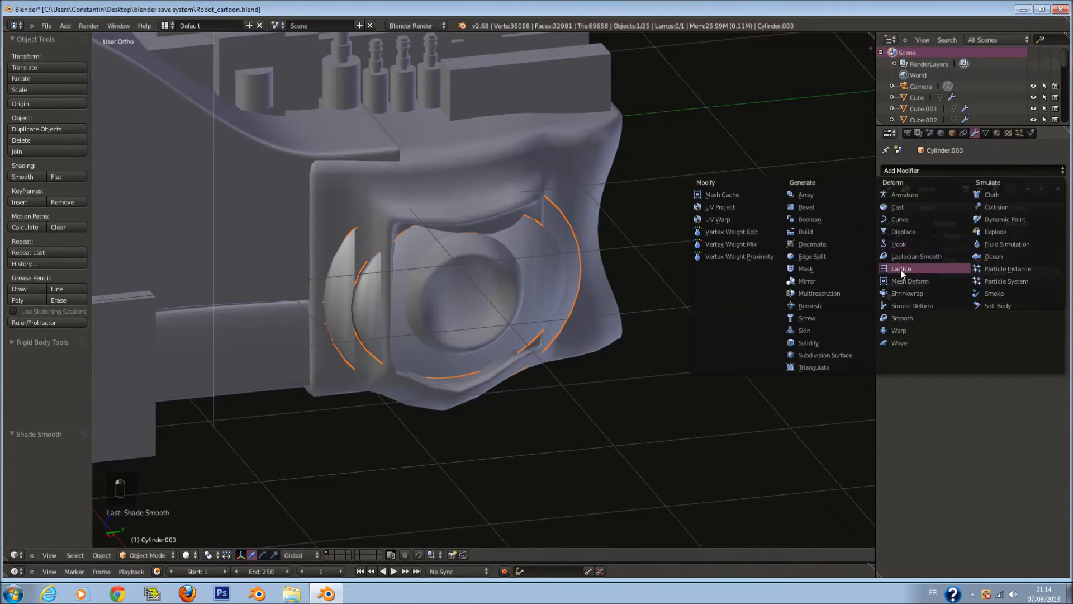
left_click(812, 256)
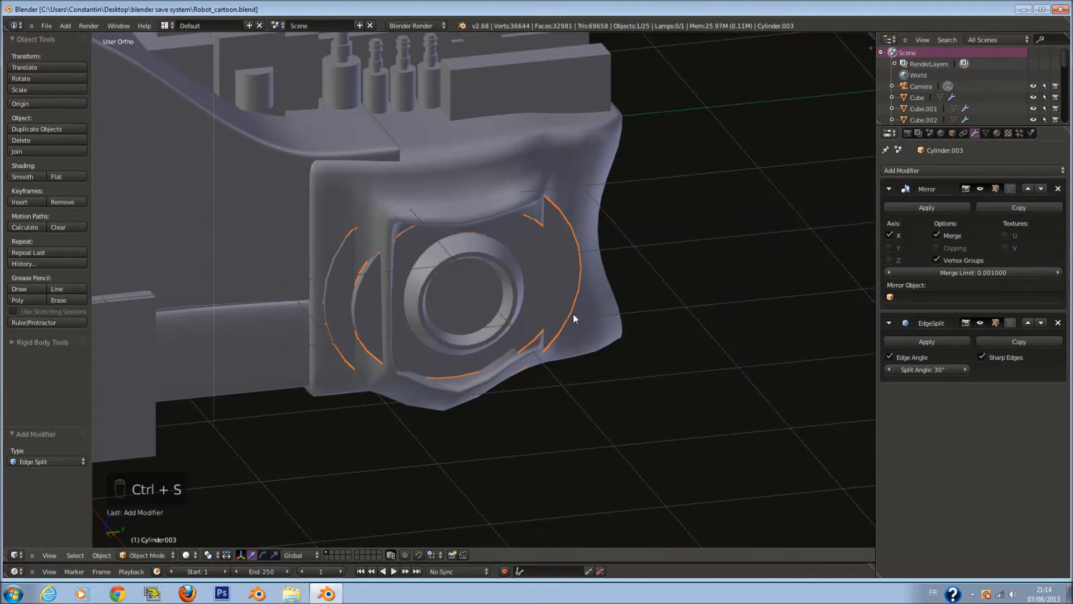
- Deselect everything, switch to side view and save the file
key("a")
key("a")
key("KP_3")
key("ctrl+s")
scroll(580, 307, "down", 6)
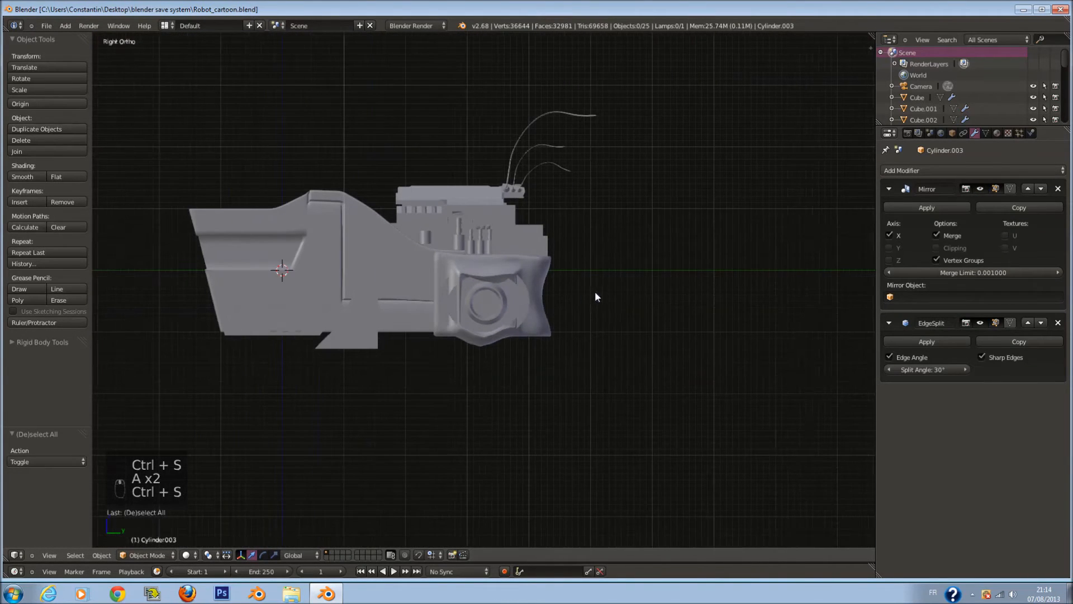
- Add a cube at the scene origin and show the model in wireframe
scroll(479, 308, "up", 4)
key("a")
key("a")
key("shift+a")
mouse_move(529, 306)
left_click(559, 316)
scroll(492, 287, "down", 3)
key("z")
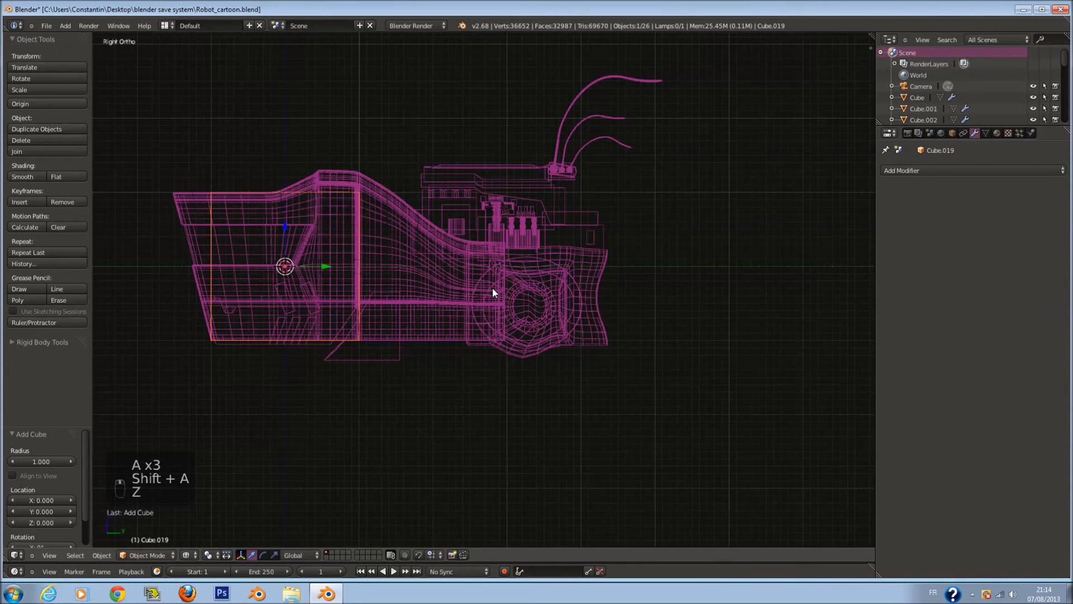
- Save the file in top view and add a Mirror modifier on X to the new cube
key("KP_7")
scroll(541, 309, "down", 3)
key("ctrl+s")
scroll(725, 259, "up", 2)
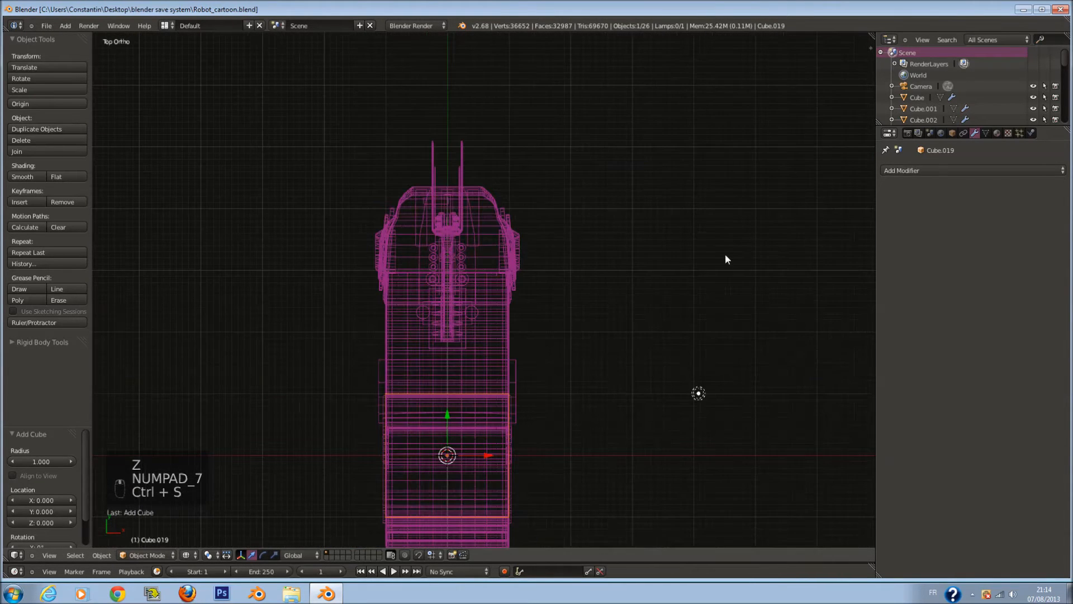
left_click(940, 166)
left_click(821, 280)
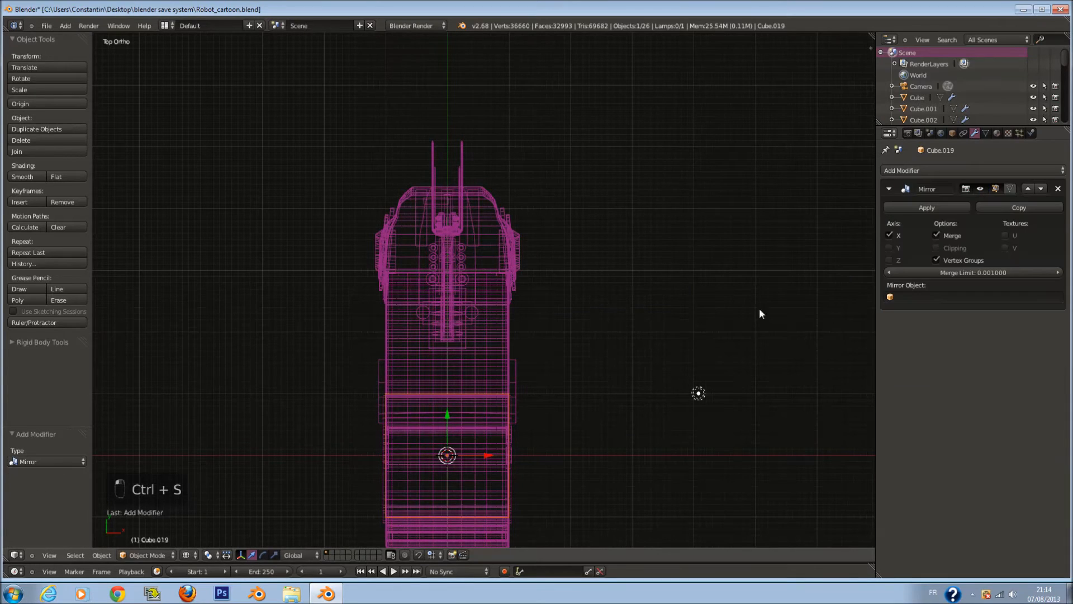
- Move the cube's mesh beside the front housing in top view and scale it down to 0.479
key("Tab")
key("g")
left_click(629, 216)
key("s")
left_click(592, 283)
- Move the cube down over the housing's discs in solid side view and scale it to 0.560
key("KP_3")
key("z")
key("KP_Decimal")
scroll(587, 273, "down", 8)
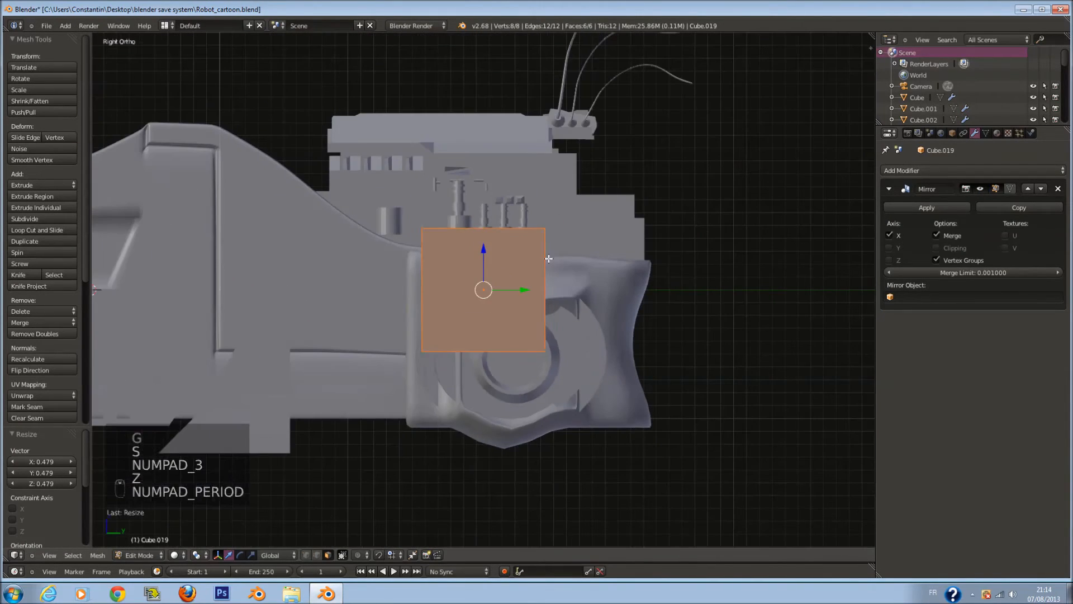
key("g")
left_click(565, 360)
key("s")
left_click(541, 383)
- Move the cube just below the housing's lower tip, including a shift of about -0.158 in Z
scroll(541, 382, "up", 2)
middle_click_drag(542, 383, 584, 336, "shift")
key("g")
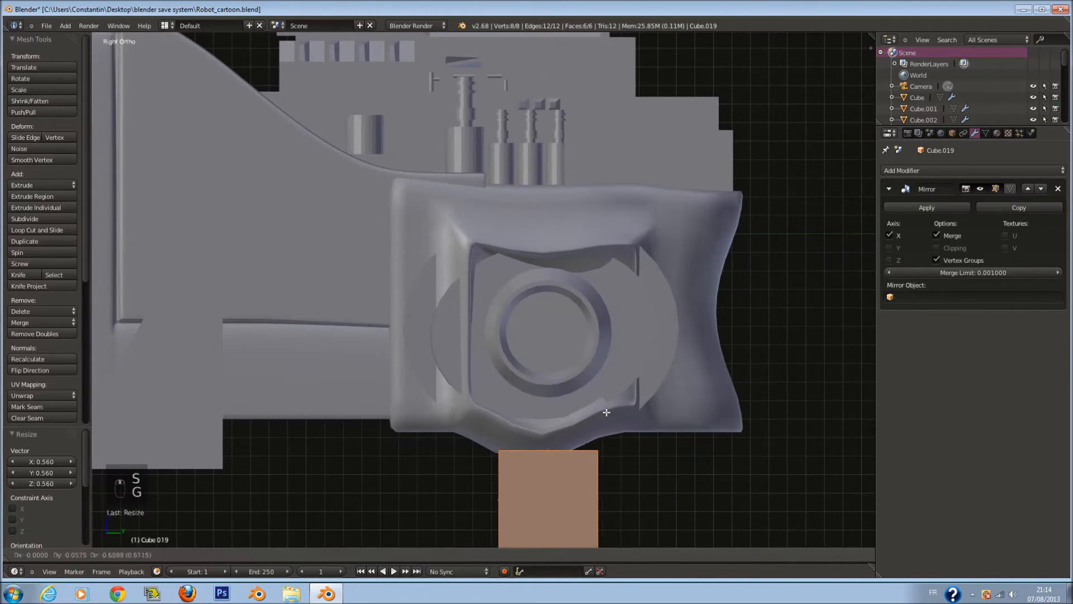
left_click(588, 403)
scroll(585, 411, "down", 5, "shift")
- Cut two vertical edge loops through the cube in wireframe display
key("z")
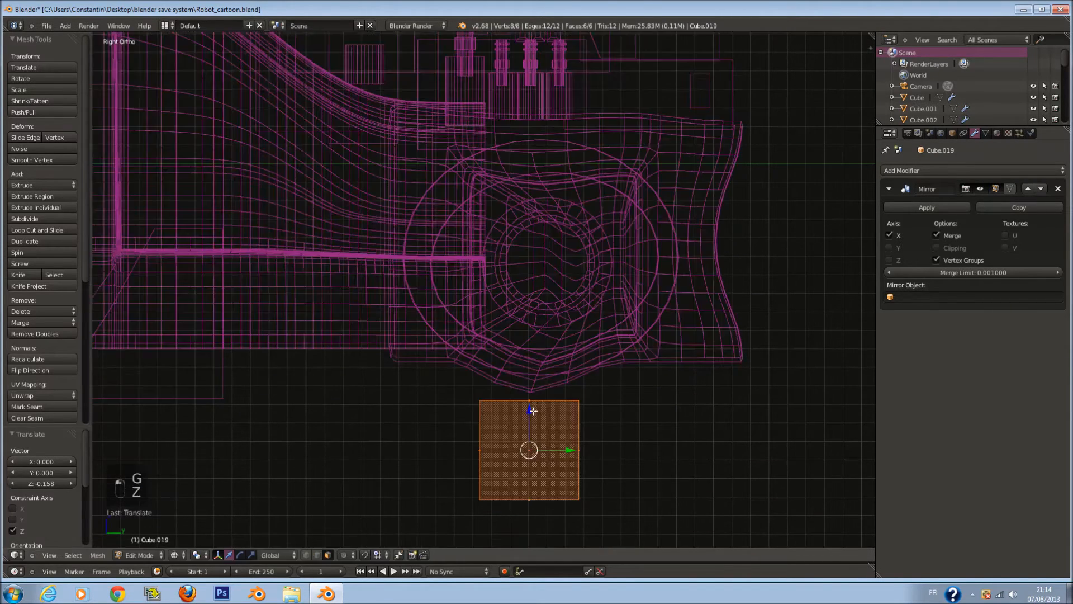
key("a")
right_click(537, 400)
key("ctrl+r")
scroll(527, 389, "up", 1)
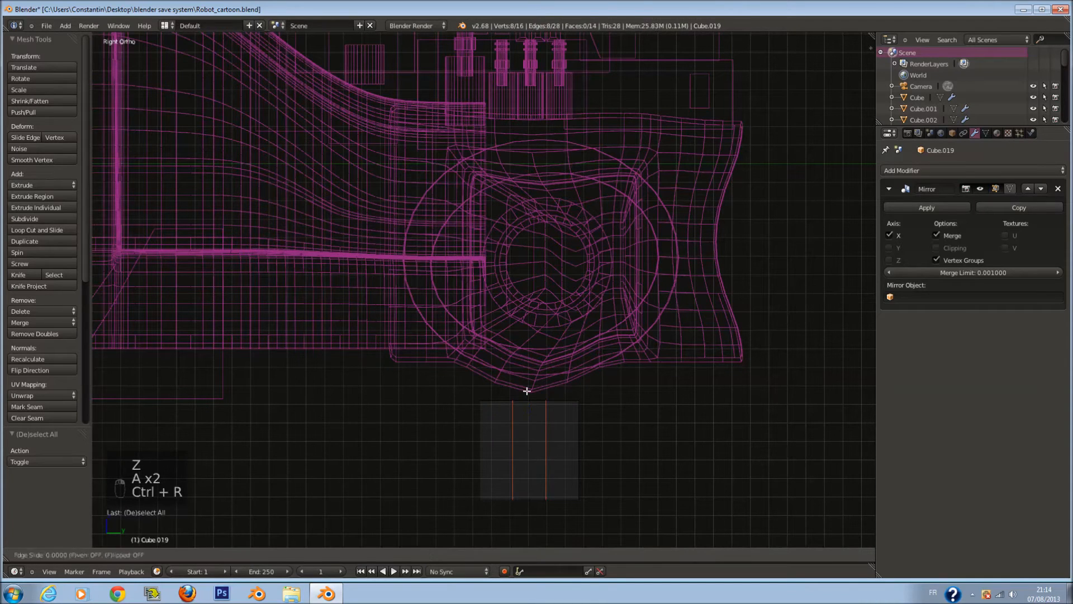
left_click(527, 390)
- Keep the loops centred, select the cube's middle top face and lower it about -0.055 in Z
right_click(526, 392)
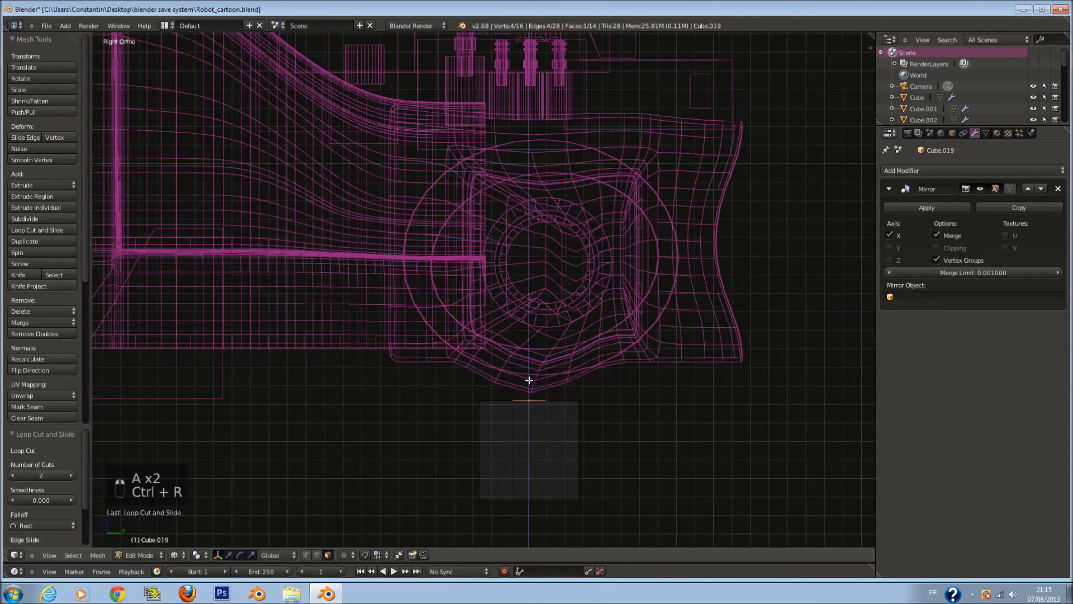
left_click_drag(528, 380, 529, 391)
key("z")
key("z")
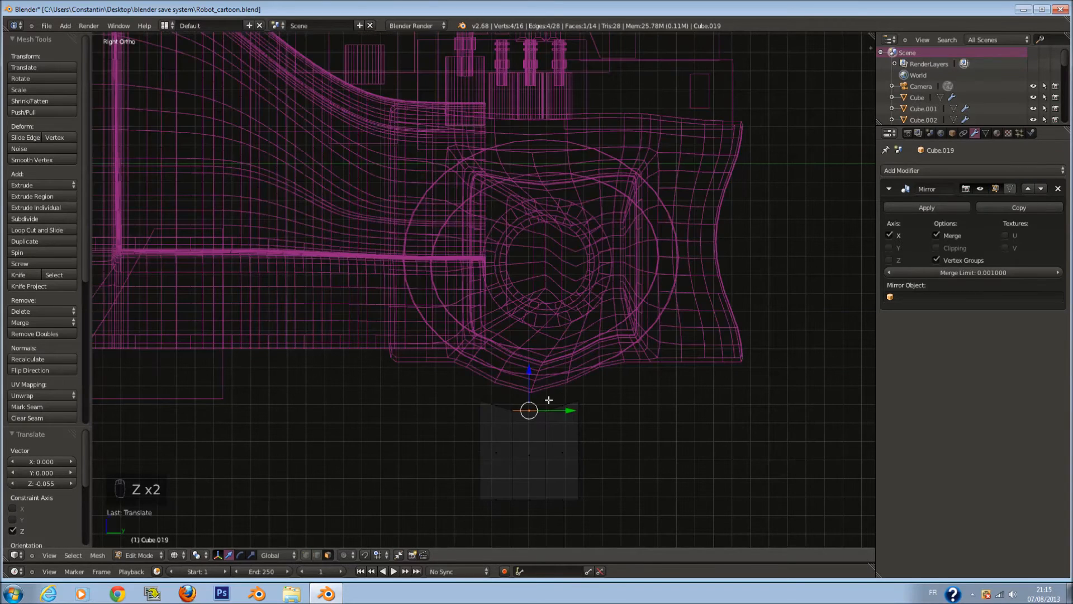
- Select all the top faces of the cube and raise them 0.476 in Z over the housing's lower edge
key("a")
key("c")
right_click(568, 393)
mouse_move(505, 384)
left_mouse_down()
mouse_move(568, 393)
mouse_move(531, 377)
left_mouse_up()
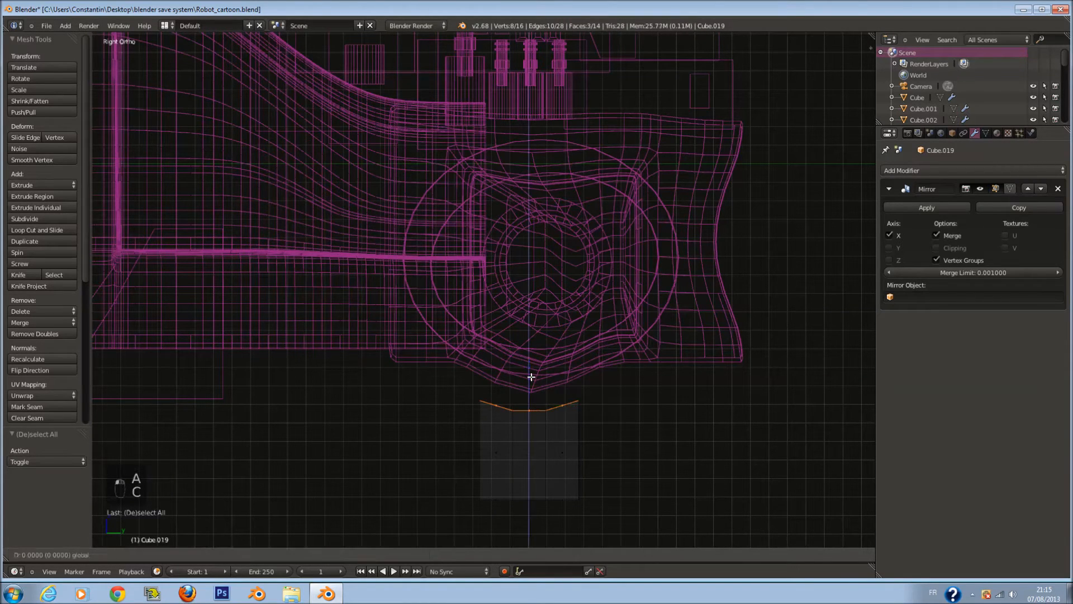
left_click_drag(524, 316, 523, 277)
key("z")
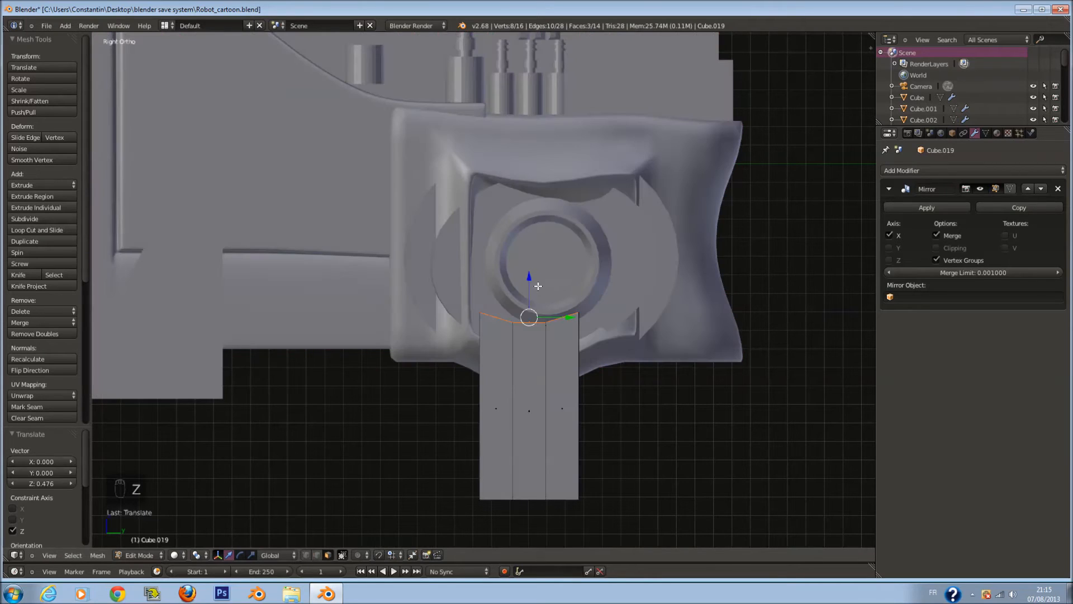
- Cut two more vertical edge loops through the block in the other direction and spread them apart along Y to round its sides
middle_click_drag(556, 301, 640, 340)
key("a")
key("ctrl+r")
scroll(497, 309, "up", 1)
left_click(497, 309)
right_click(497, 310)
key("s")
key("y")
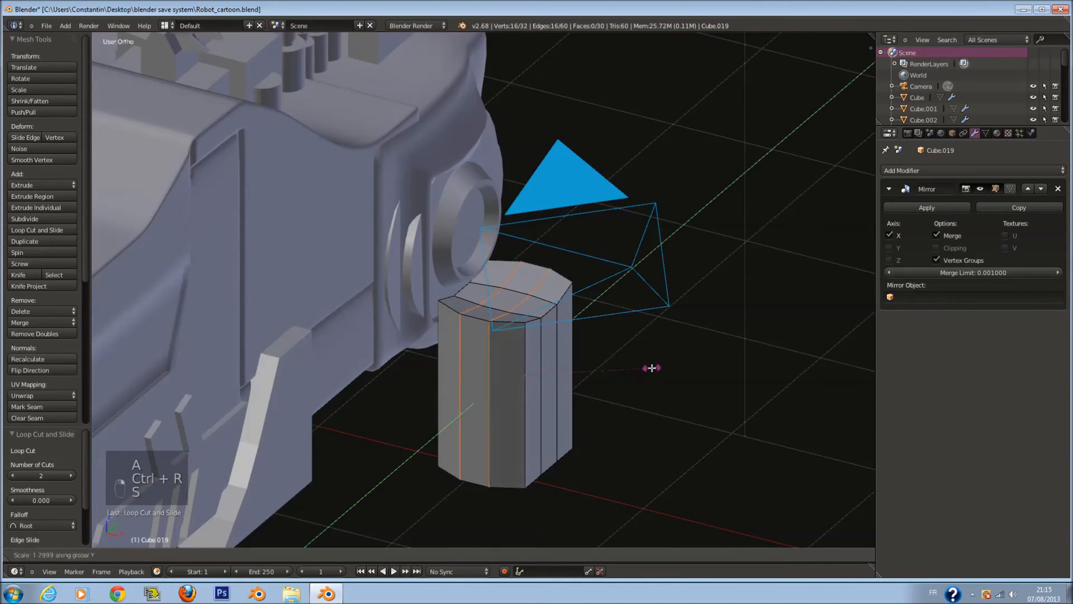
left_click(662, 382)
- Give the block a level 1 Subsurf modifier and reopen its mesh with nothing selected
middle_click_drag(623, 366, 633, 373)
key("Tab")
key("ctrl+1")
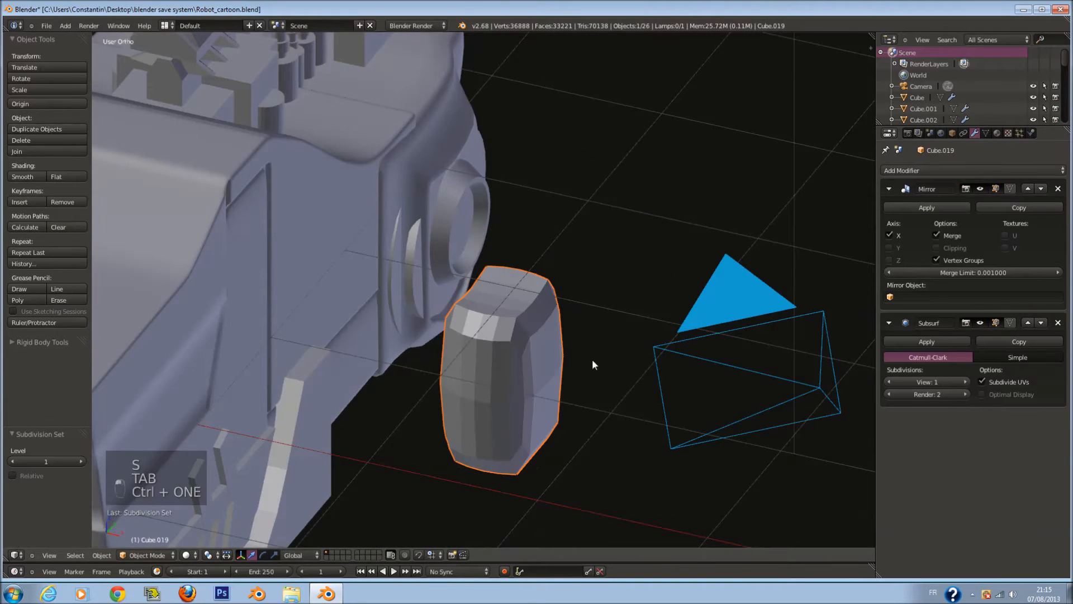
key("Tab")
key("a")
key("ctrl+r")
left_click(524, 350)
key("ctrl+z")
- Cut two horizontal edge loops around the block and spread them along Z toward its top and bottom ends
key("ctrl+r")
scroll(512, 348, "up", 1)
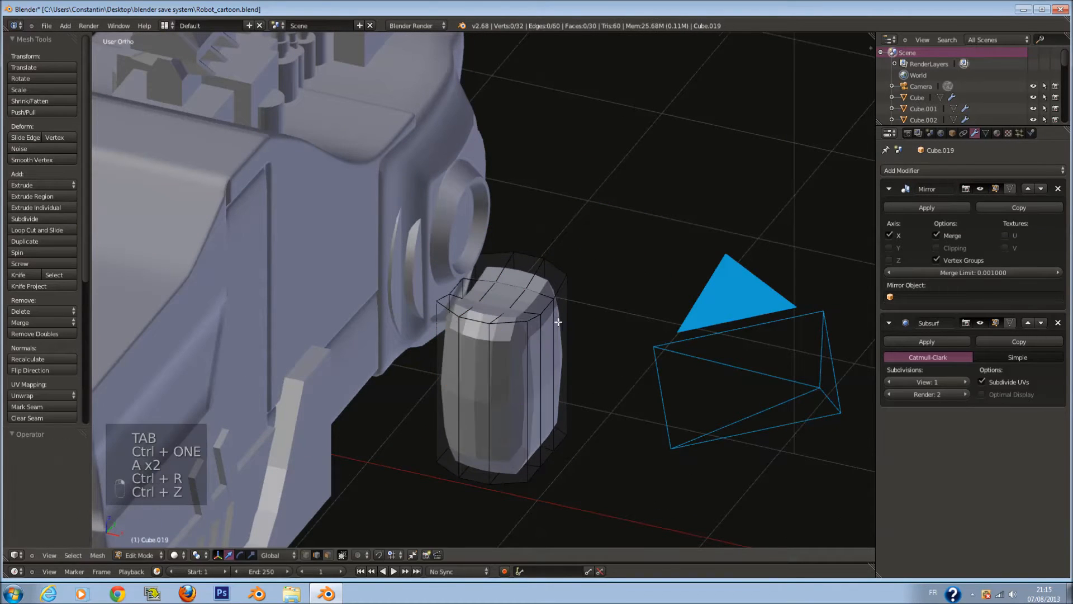
left_click(543, 365)
right_click(543, 365)
key("s")
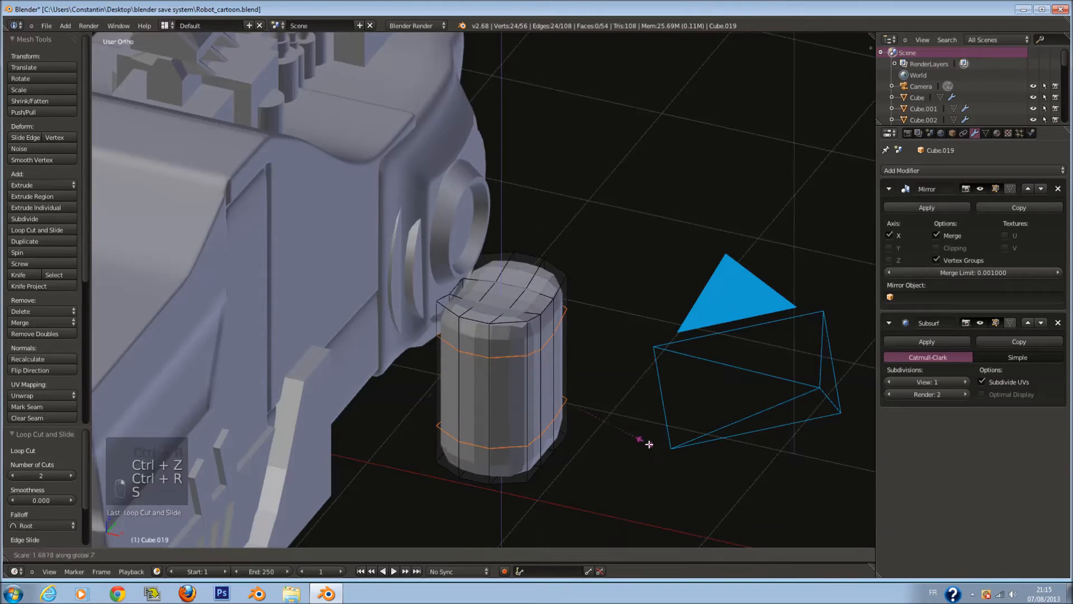
left_click(716, 495)
key("Tab")
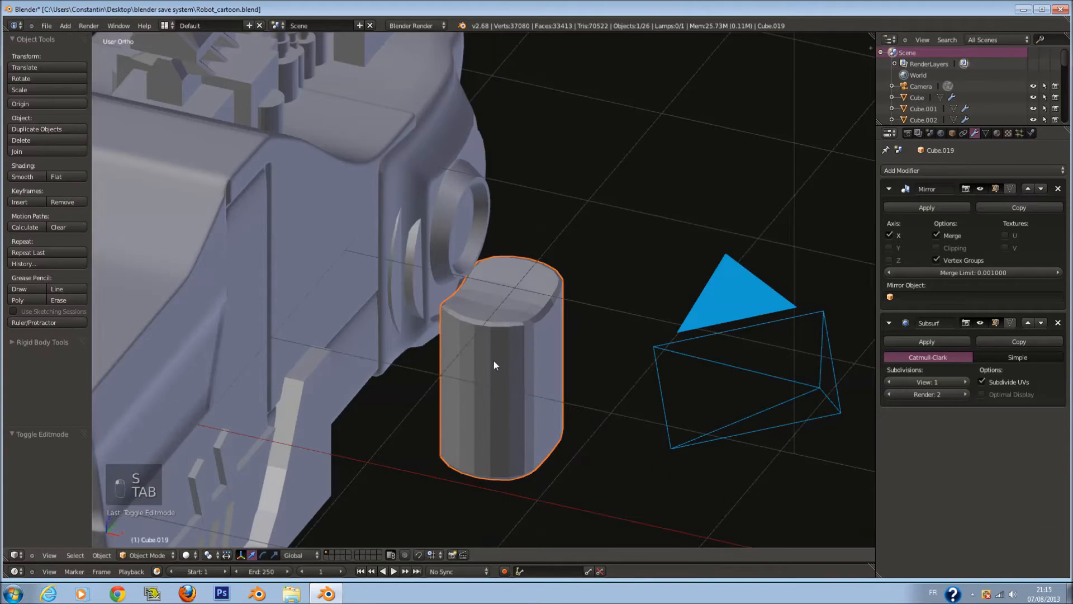
- Shade the block smooth, raise its Subsurf level to 2 and reopen its mesh with nothing selected
left_click(28, 177)
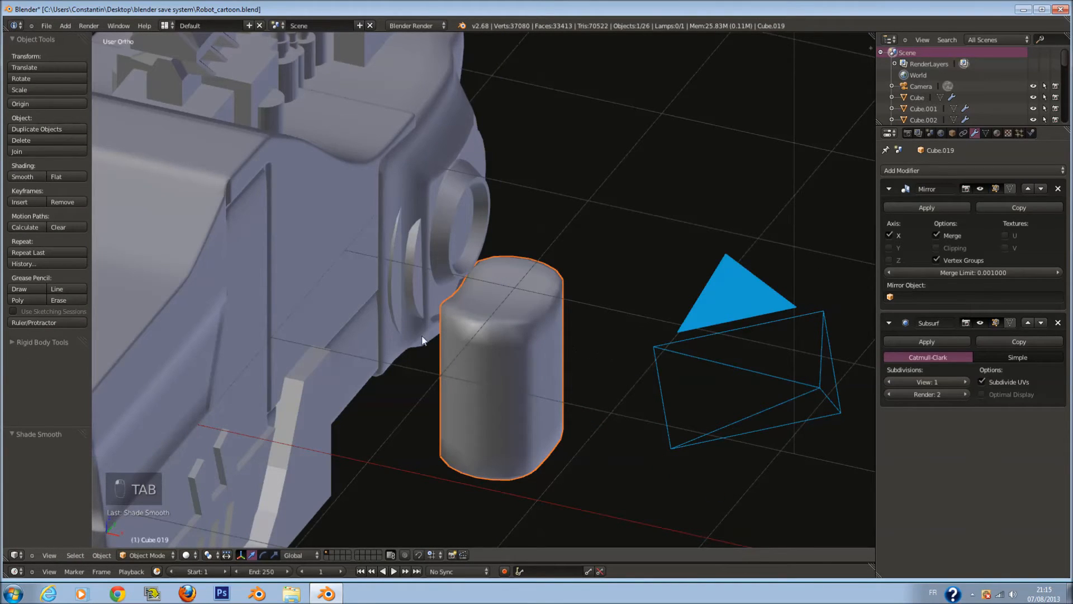
key("ctrl+2")
key("Tab")
key("a")
key("a")
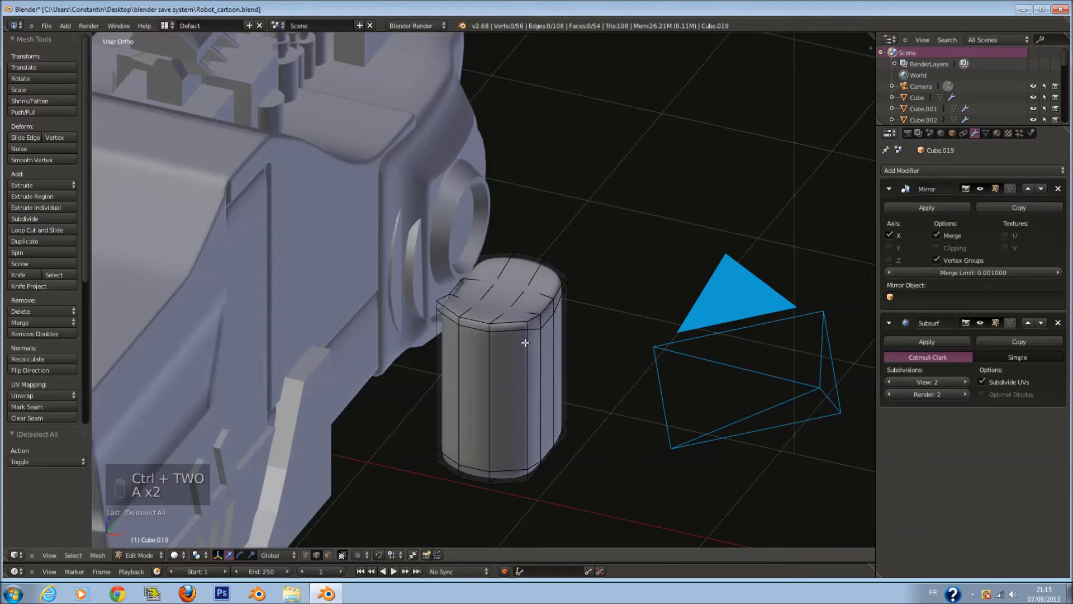
key("ctrl+r")
left_click(526, 342)
key("ctrl+z")
key("ctrl+r")
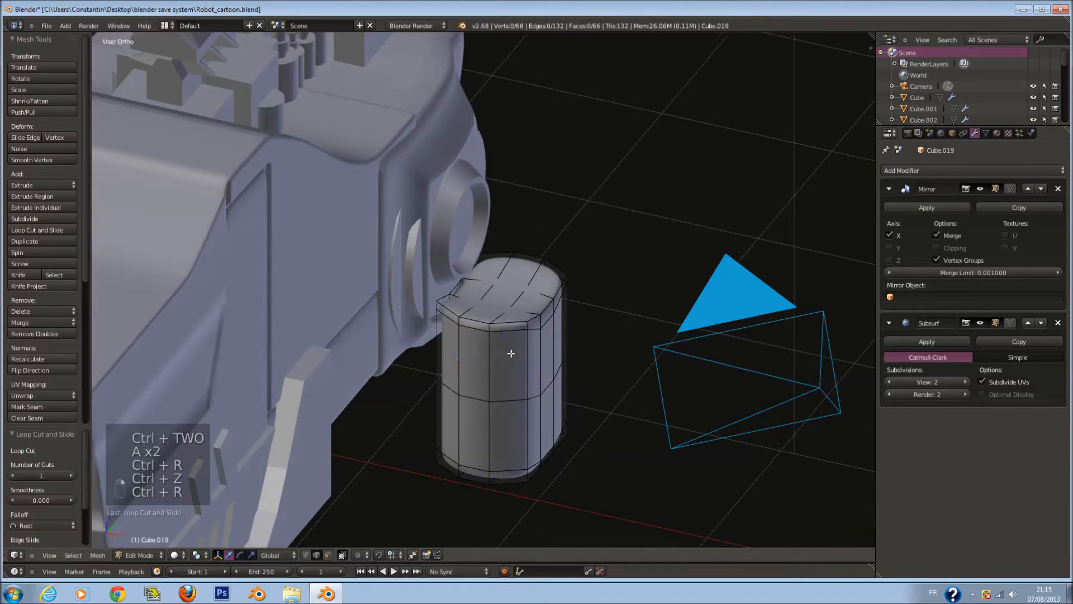
key("ctrl+z")
key("ctrl+z")
key("ctrl+z")
- Add two more horizontal edge loops between the existing ones and scale them apart along Z to tighten the block's ends
key("ctrl+r")
scroll(523, 356, "up", 1)
key("ctrl+r")
scroll(530, 363, "up", 1)
left_click(529, 363)
key("s")
key("z")
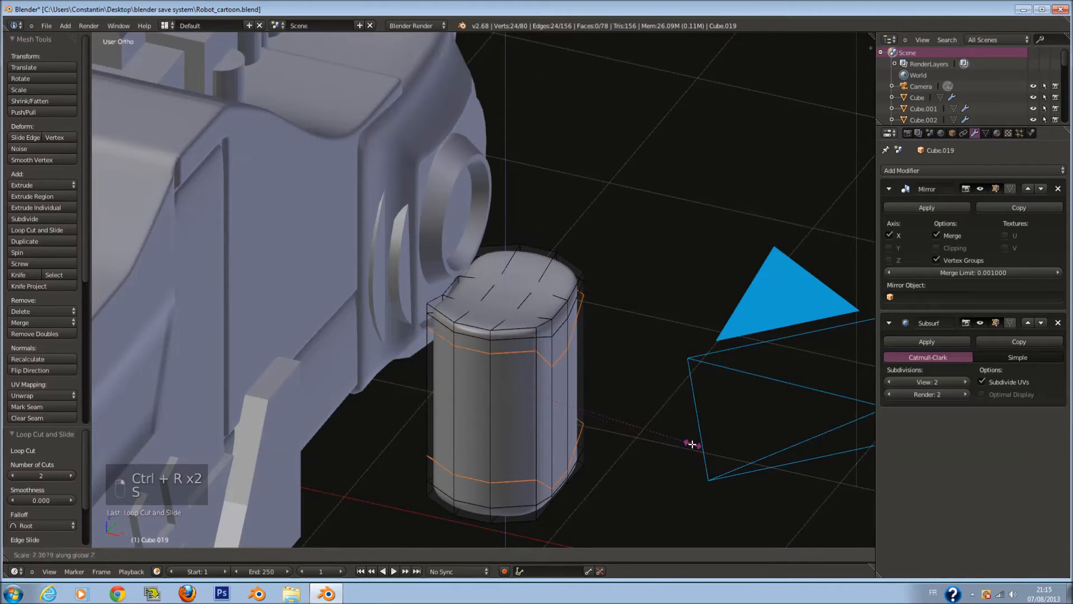
left_click(687, 440)
key("a")
- Leave mesh editing on the block and save the Robot_cartoon.blend file
key("ctrl+r")
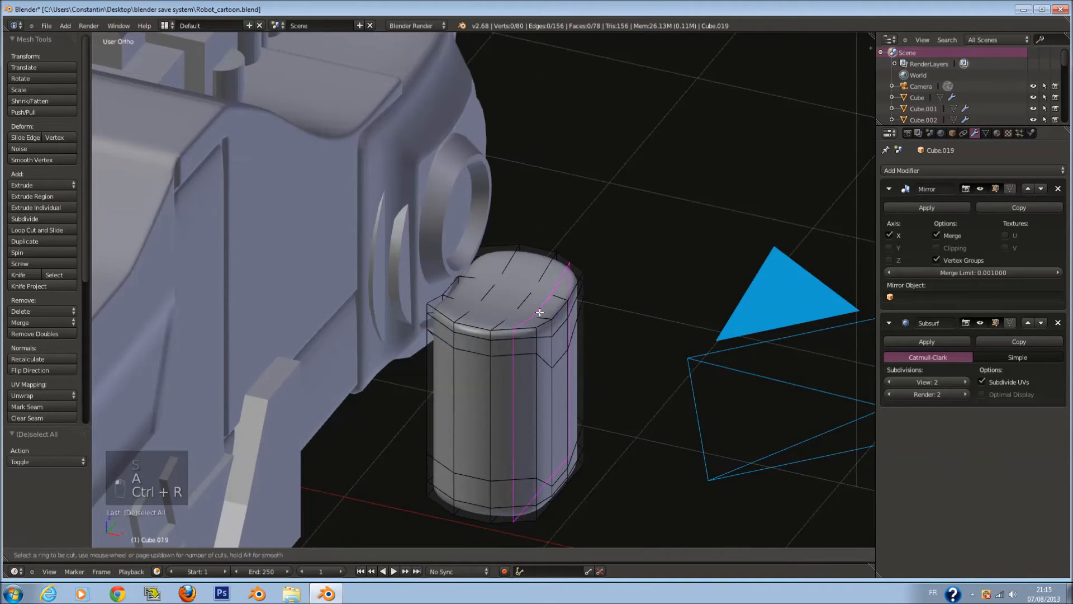
right_click(432, 488)
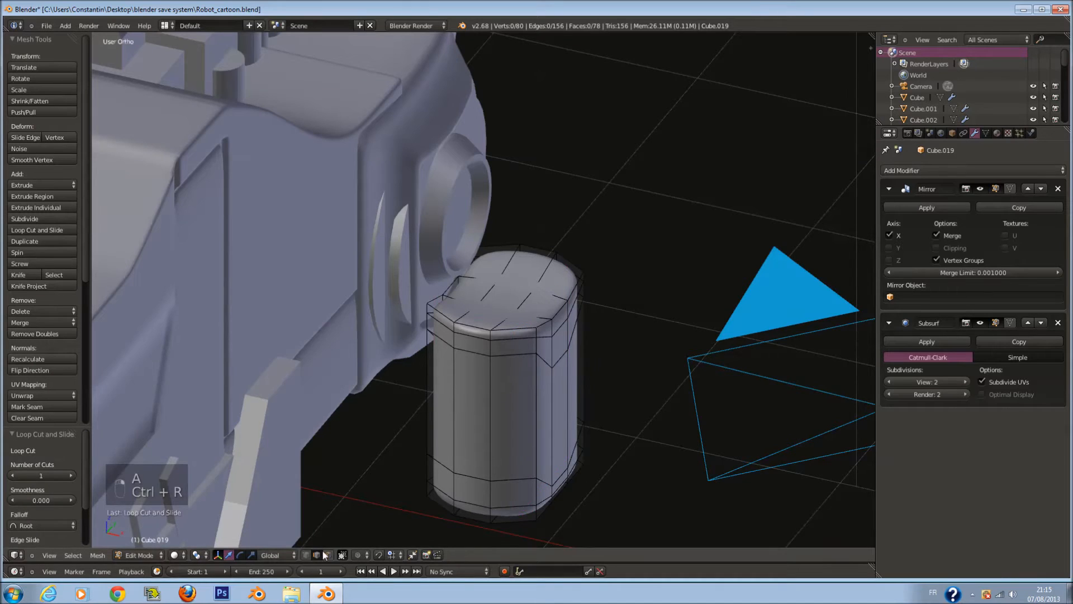
middle_click_drag(470, 373, 519, 380)
key("Tab")
key("ctrl+s")
- Scale the block's whole mesh to 0.728 in side view and stretch it by 1.632 along Z
key("KP_3")
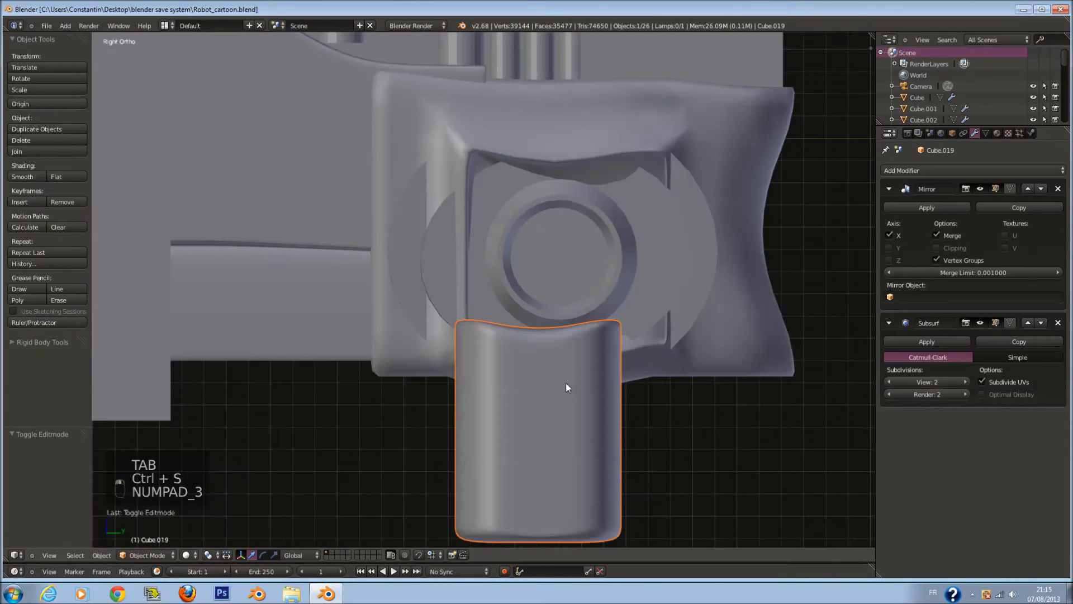
key("Tab")
key("z")
scroll(615, 387, "up", 1)
key("a")
key("s")
left_click(596, 383)
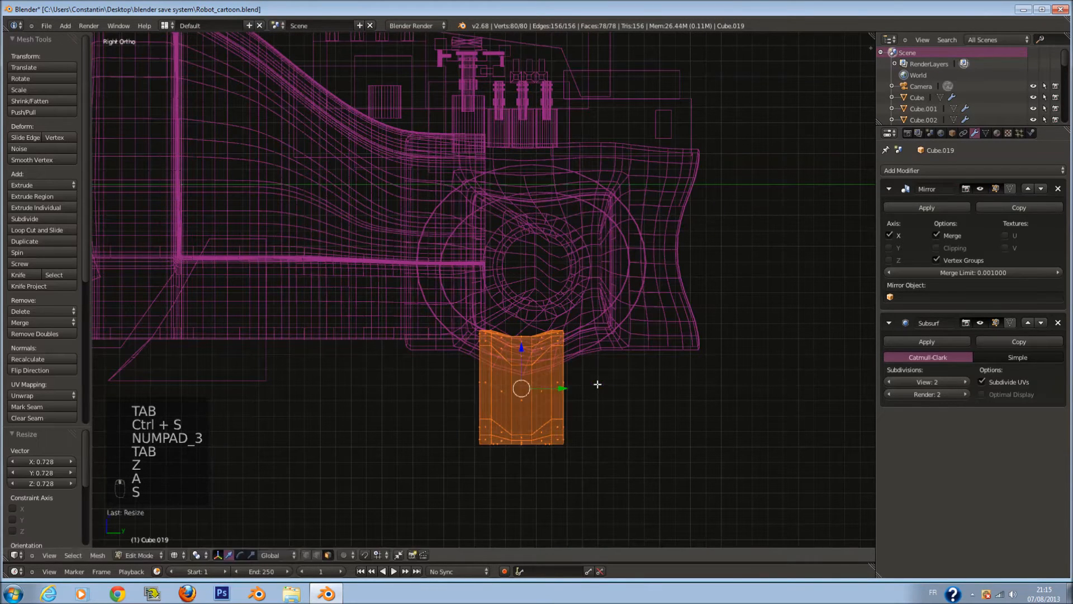
key("s")
key("z")
left_click(635, 441)
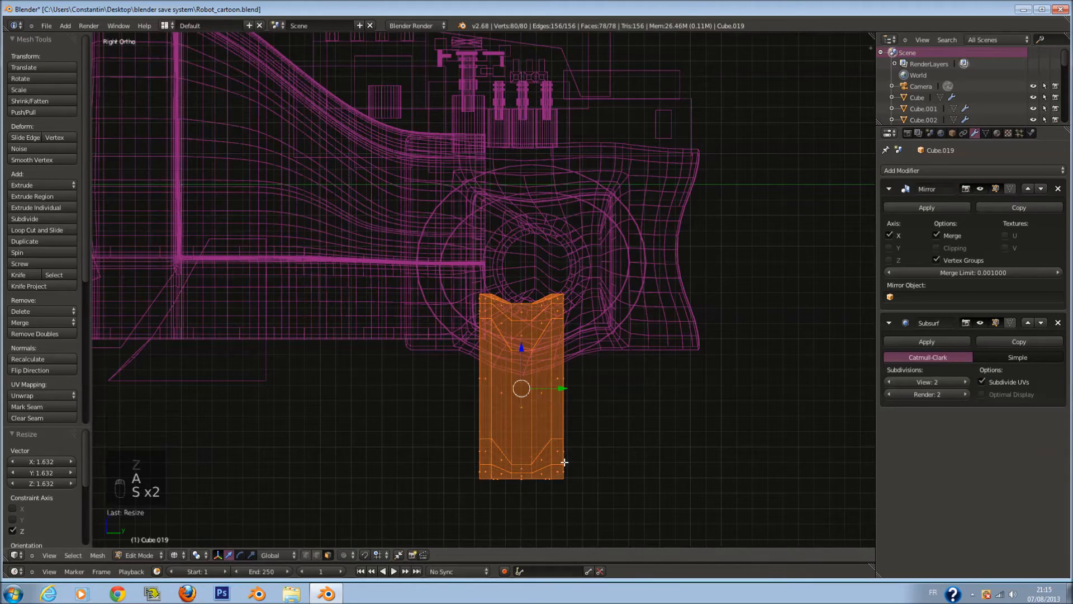
- Move the stretched block about 0.091 in Y and -0.029 in Z so it sits centred under the housing's ring
key("z")
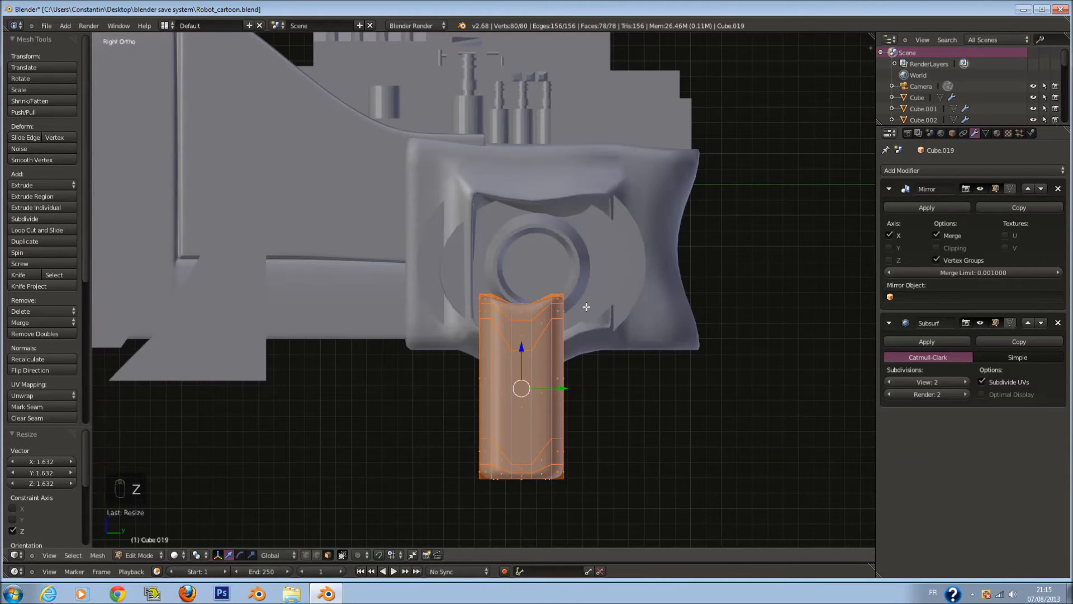
key("g")
left_click(609, 314)
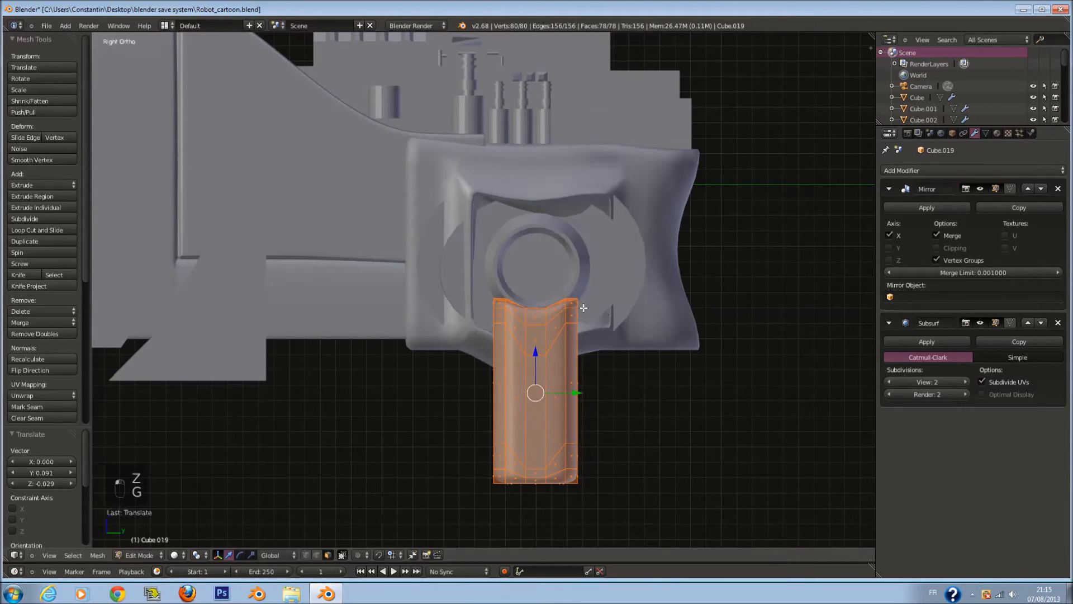
middle_click_drag(608, 314, 614, 326)
key("Tab")
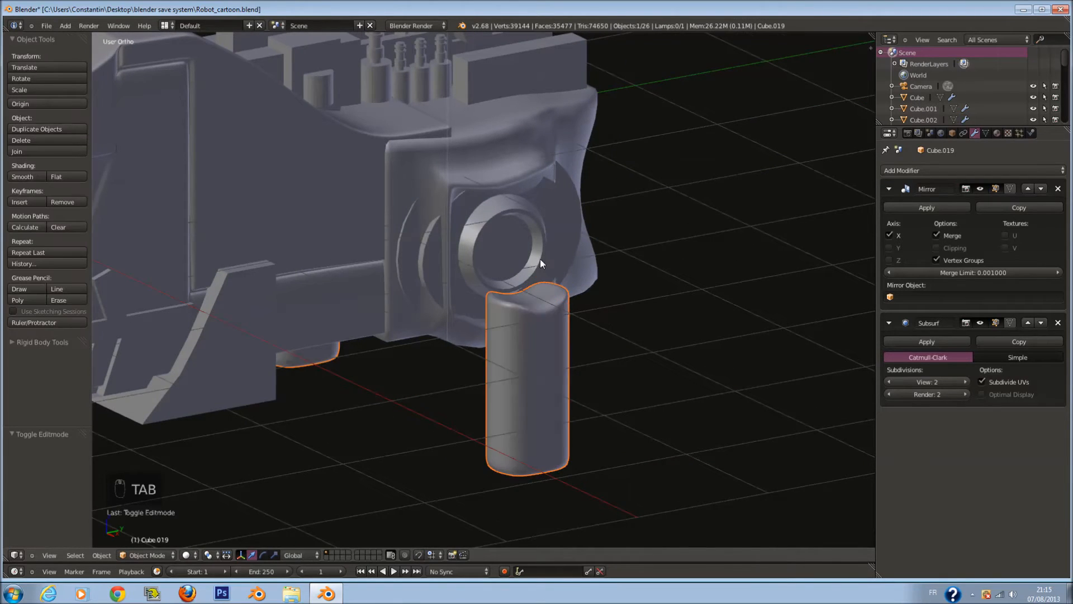
- Duplicate the housing's outer bevelled ring in place and scale the copy to 0.767
middle_click_drag(540, 260, 566, 272)
right_click(512, 220)
scroll(512, 220, "up", 2)
key("Tab")
right_click(521, 177)
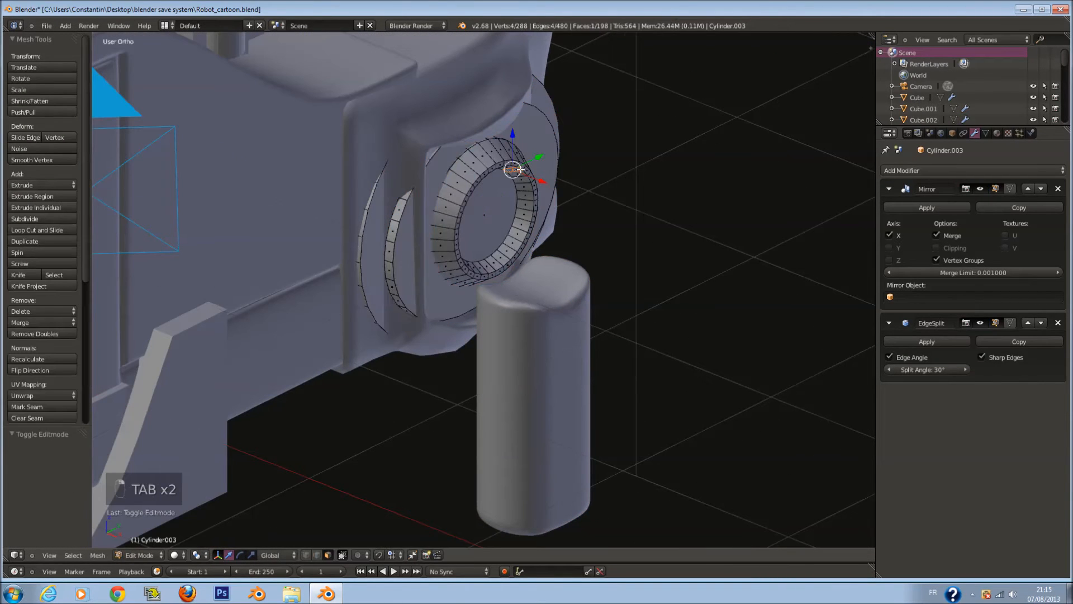
key("l")
middle_click_drag(524, 187, 542, 206)
scroll(542, 206, "up", 1)
key("shift+d")
right_click(561, 216)
key("s")
left_click(538, 210)
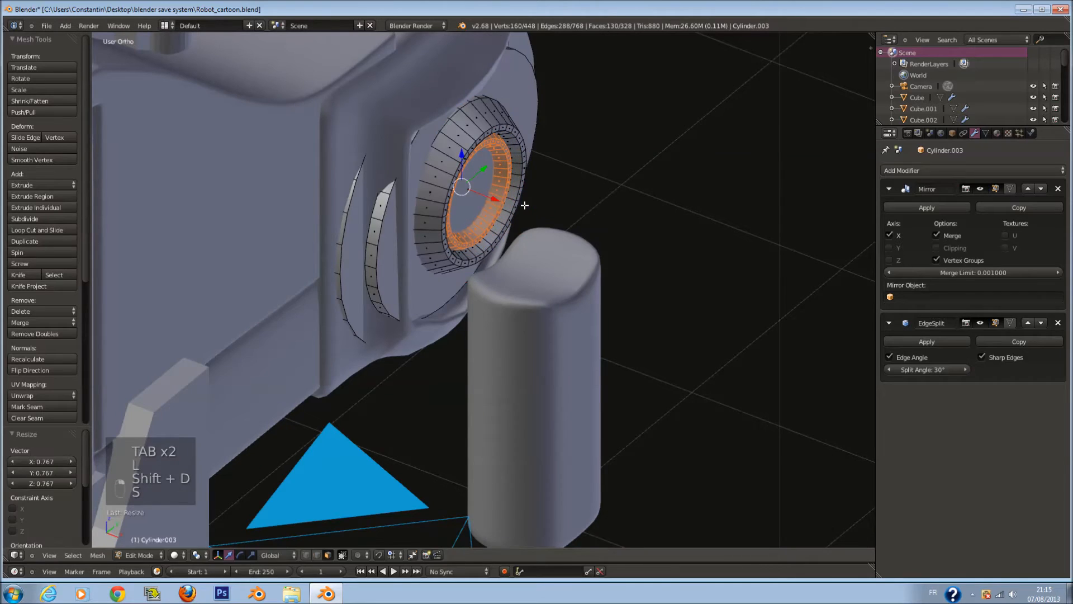
- Move the duplicated ring 0.380 outward along X and lower it in Z above the top of the block
key("g")
key("x")
left_click(553, 280)
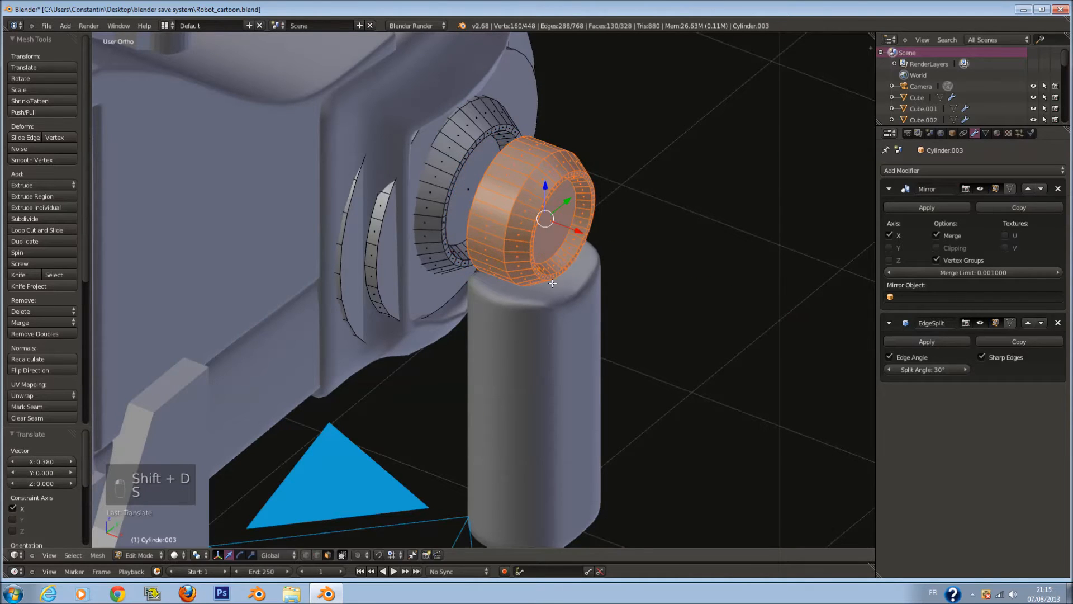
key("KP_3")
key("KP_1")
key("g")
key("z")
left_click(501, 223)
- Scale the duplicated ring to 0.702 and shift it outward and down to the block's outer top edge
key("s")
left_click(502, 245)
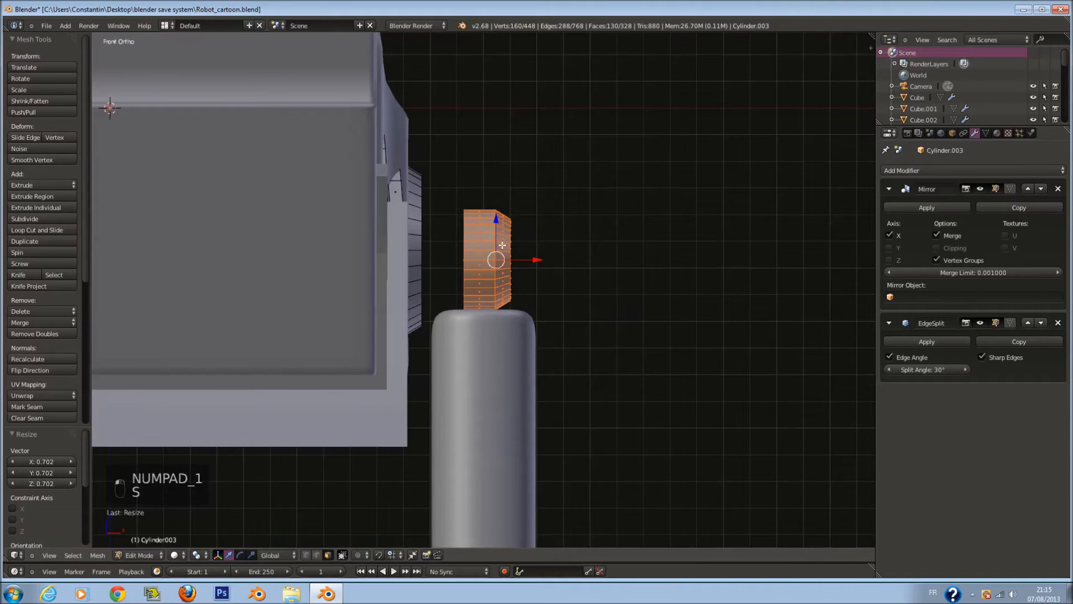
mouse_move(515, 255)
left_mouse_down()
mouse_move(556, 260)
mouse_move(535, 254)
left_mouse_up()
key("shift+s")
key("Tab")
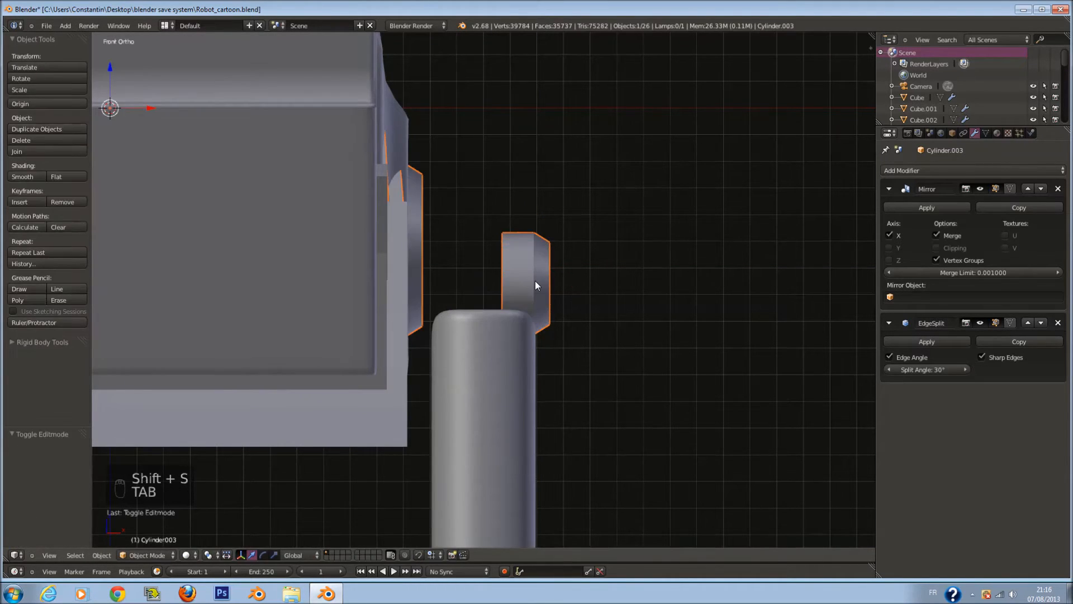
scroll(536, 280, "down", 3)
scroll(536, 281, "down", 9, "ctrl")
key("shift+a")
mouse_move(482, 267)
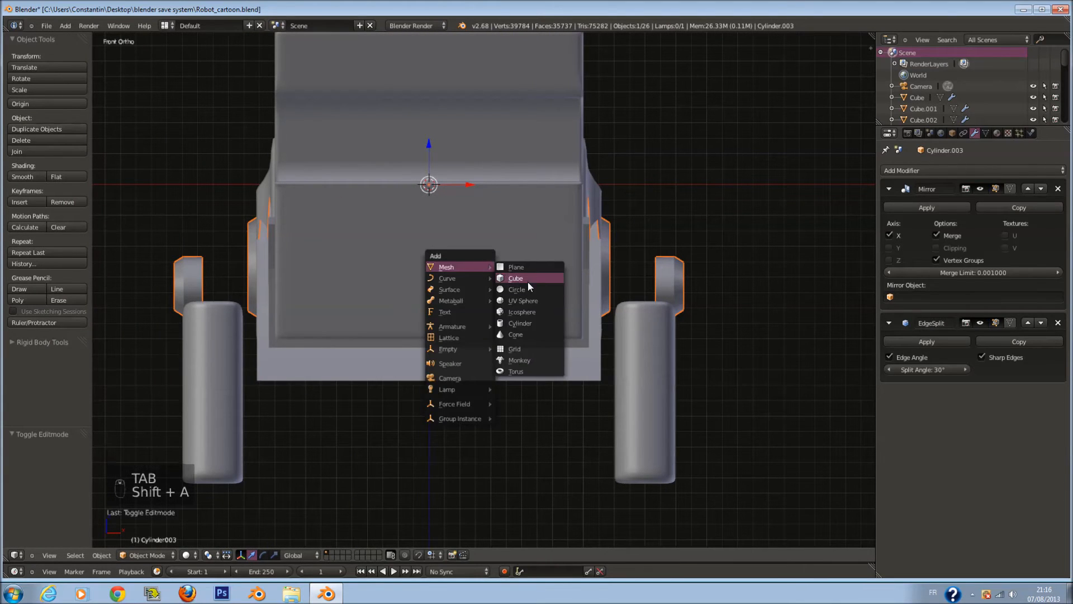
left_click(534, 313)
key("z")
key("x")
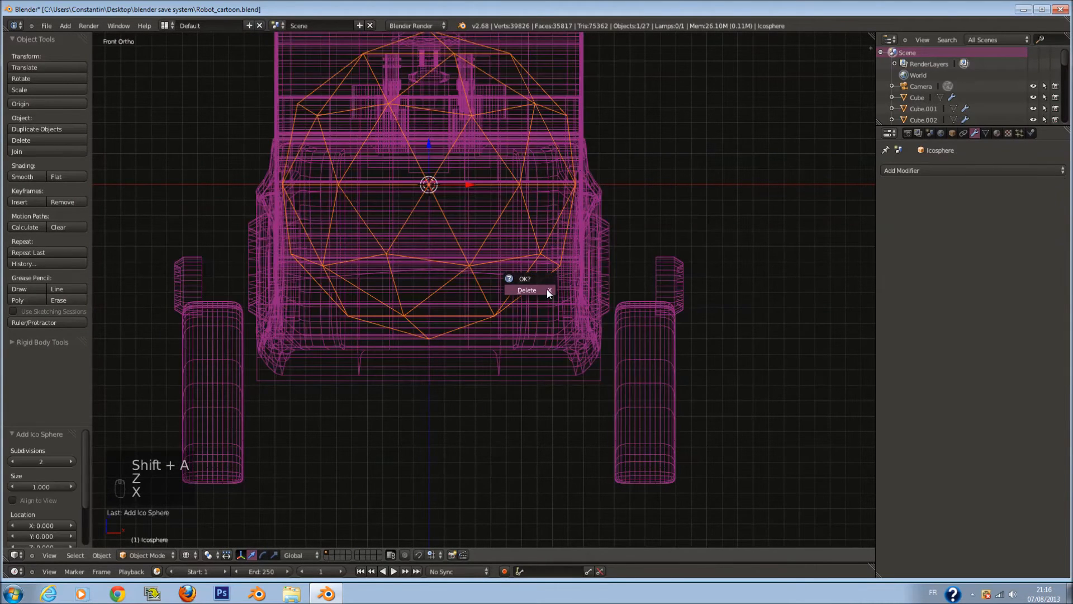
left_click(547, 290)
- Add a UV sphere, scale it to 0.271 and move it 1.319 in X and -0.563 in Z above the block
key("shift+a")
mouse_move(547, 289)
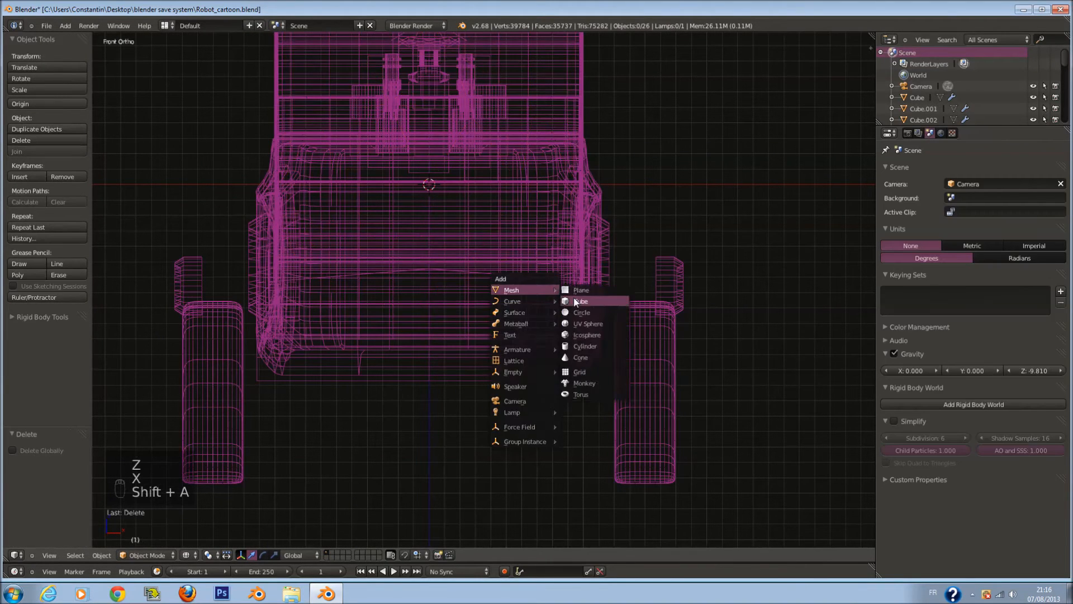
left_click(594, 325)
key("s")
left_click(492, 265)
key("g")
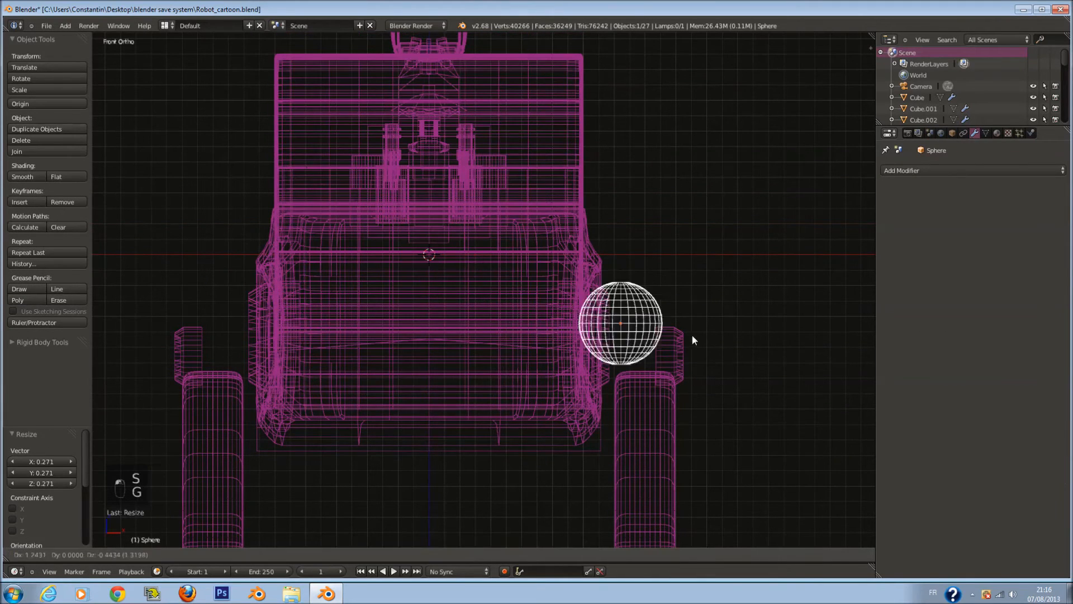
left_click(697, 344)
- Move the sphere 3.309 along Y onto the housing's ring in solid side view
key("z")
key("KP_3")
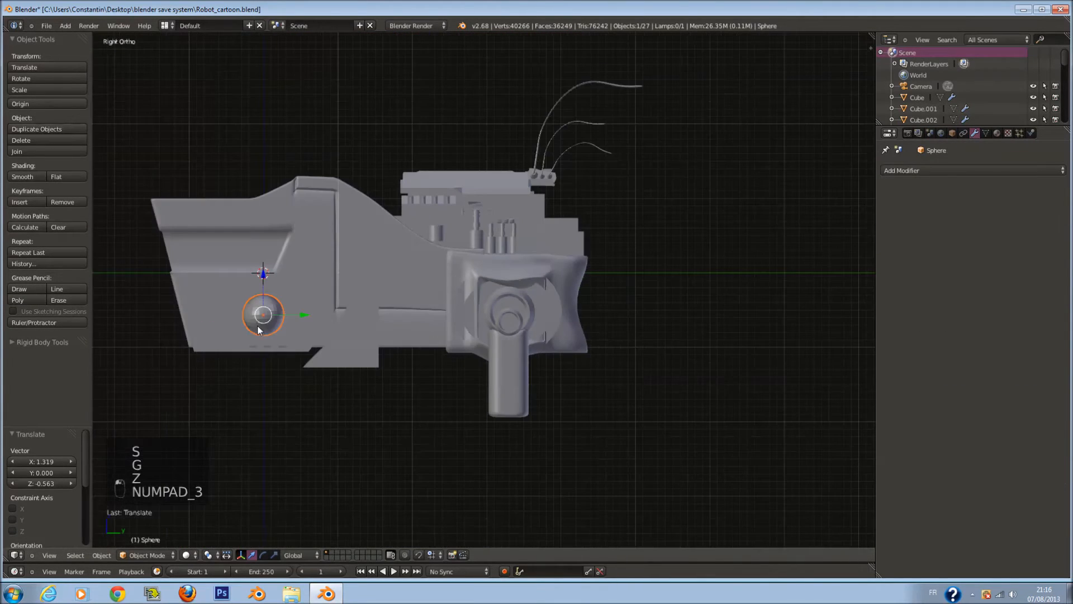
left_click_drag(298, 317, 499, 348)
left_click(545, 352)
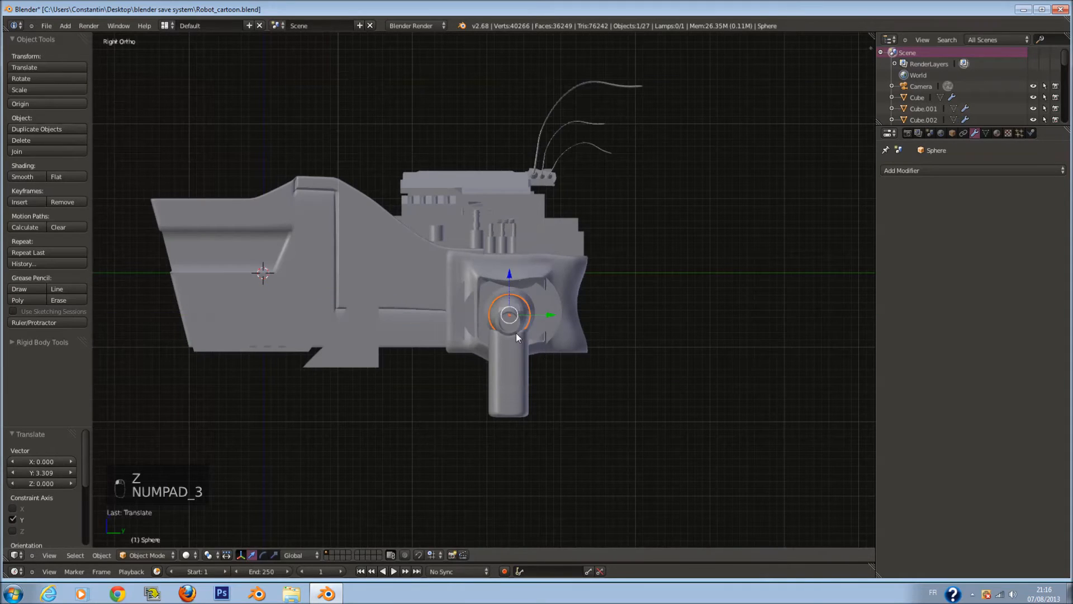
- Rotate the sphere 90° in front view and shift it about -0.015 in X and -0.082 in Z
key("KP_Decimal")
key("KP_1")
type("r90")
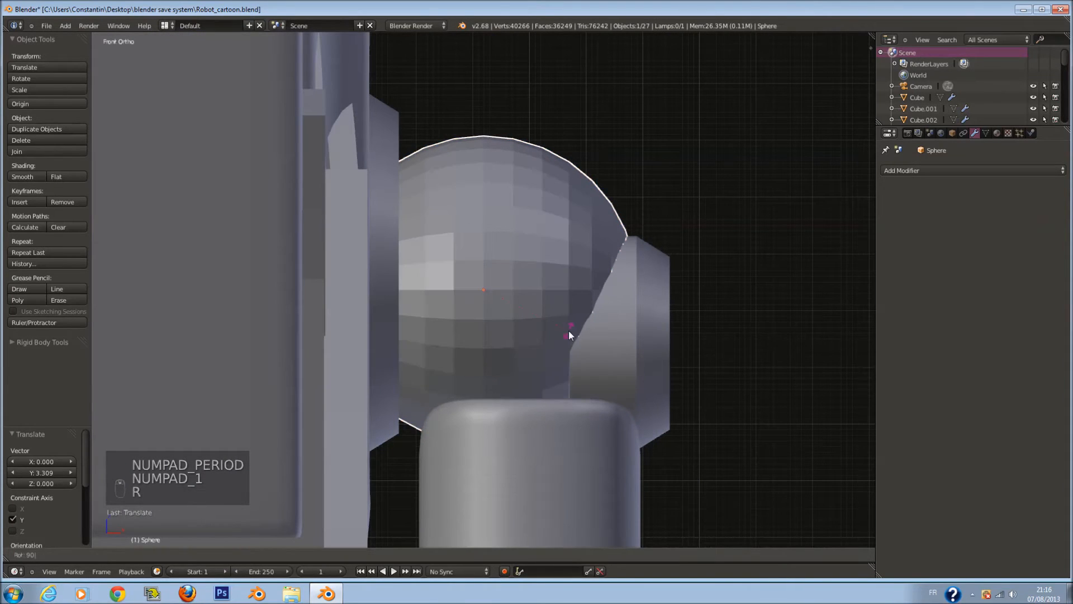
left_click(569, 330)
key("g")
left_click(560, 377)
middle_click_drag(560, 377, 588, 361)
key("r")
key("x")
right_click(594, 357)
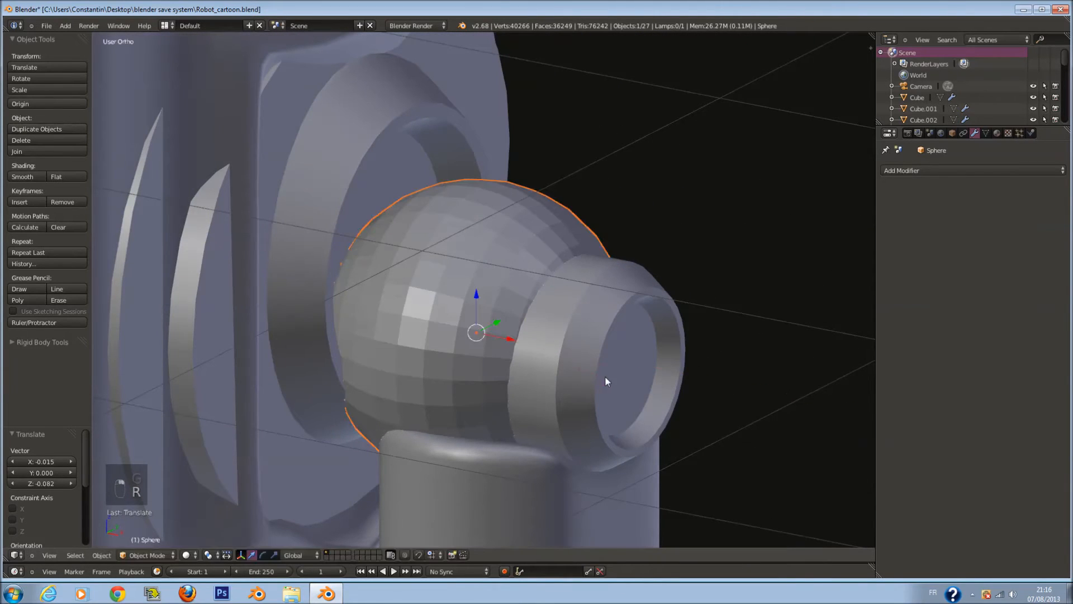
- Tilt the sphere about 16.2° around Y and raise it 0.091 in Z
key("r")
left_click(643, 428)
key("g")
key("z")
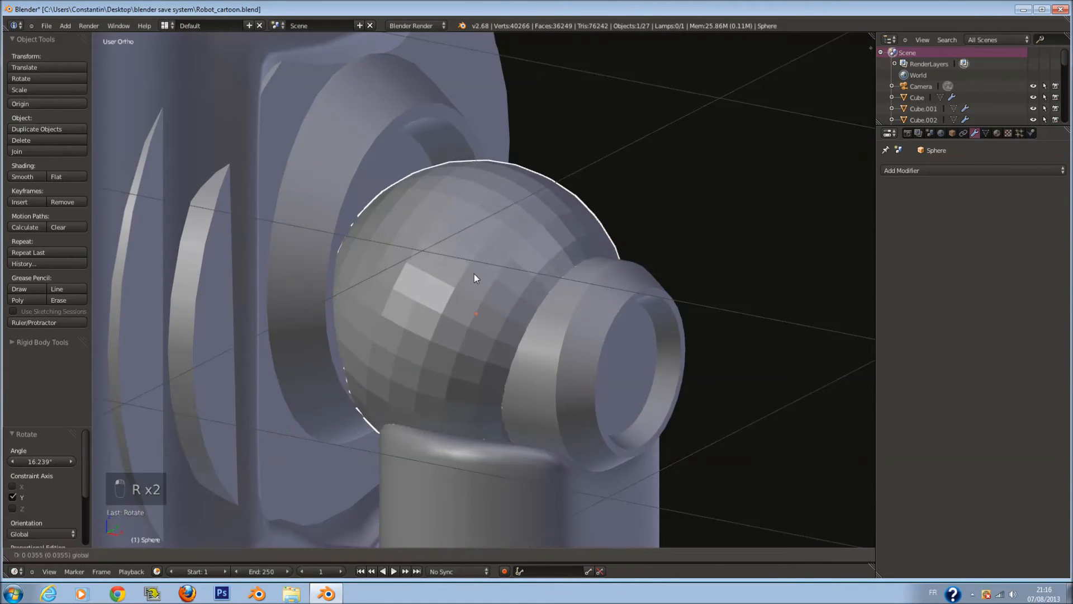
left_click(459, 250)
- Slide the sphere along X to seat it between the housing's ring and the small outer ring
middle_click_drag(460, 250, 373, 262)
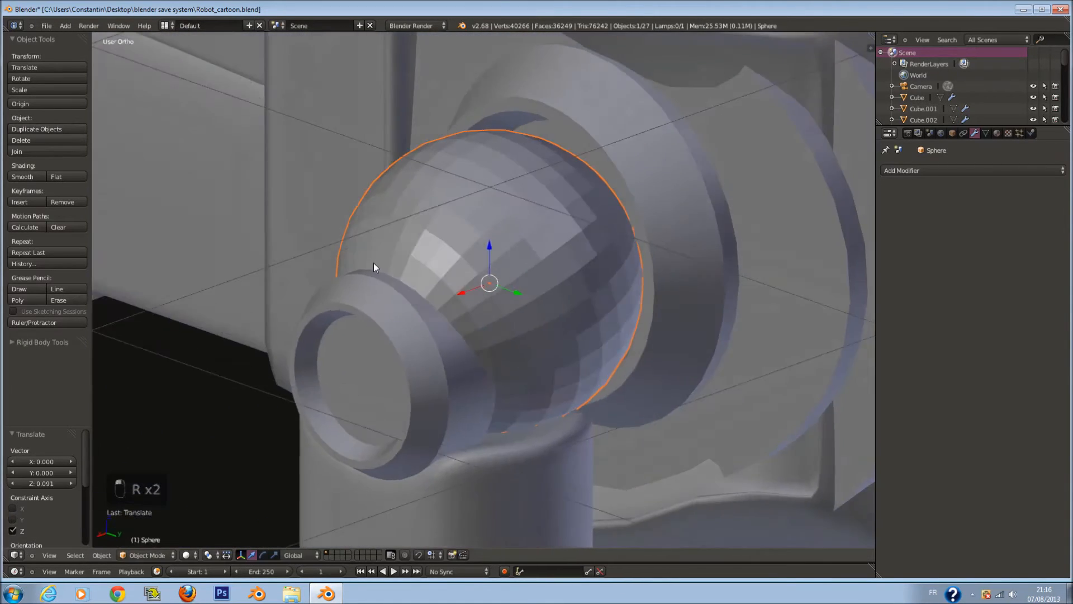
key("g")
key("x")
left_click(488, 287)
- Raise the small outer ring's mesh about 0.09 in Z and slide it along X against the ball joint
middle_click_drag(488, 286, 637, 324)
right_click(623, 387)
key("Tab")
key("g")
key("z")
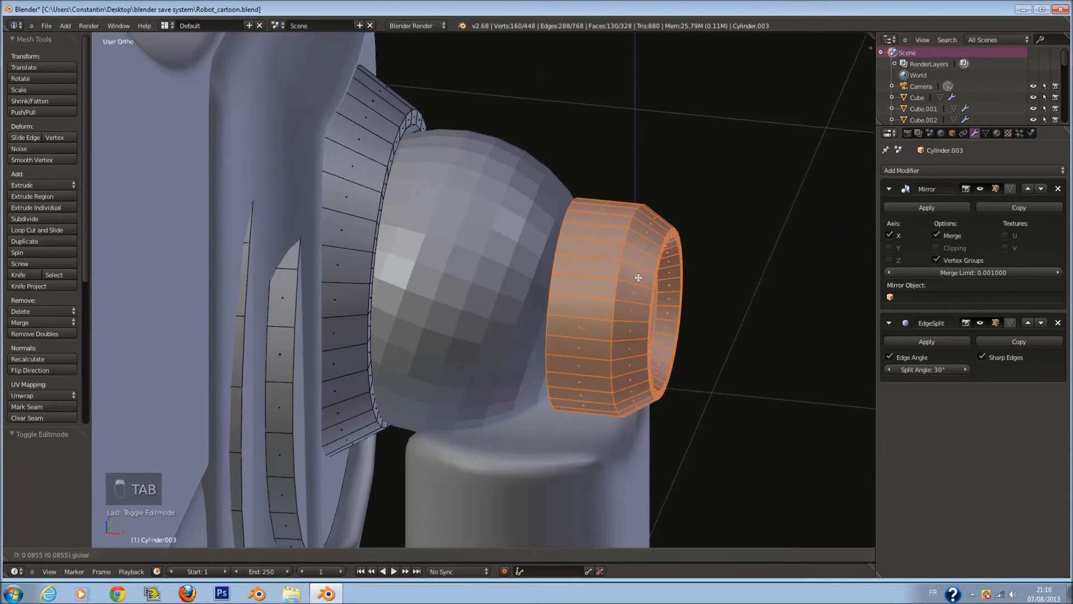
left_click(639, 276)
left_click_drag(668, 309, 628, 302)
key("Tab")
- Move the leg block's whole mesh up along Z to meet the ball joint, with a slight position adjustment
right_click(596, 473)
key("Tab")
middle_click_drag(595, 472, 557, 424)
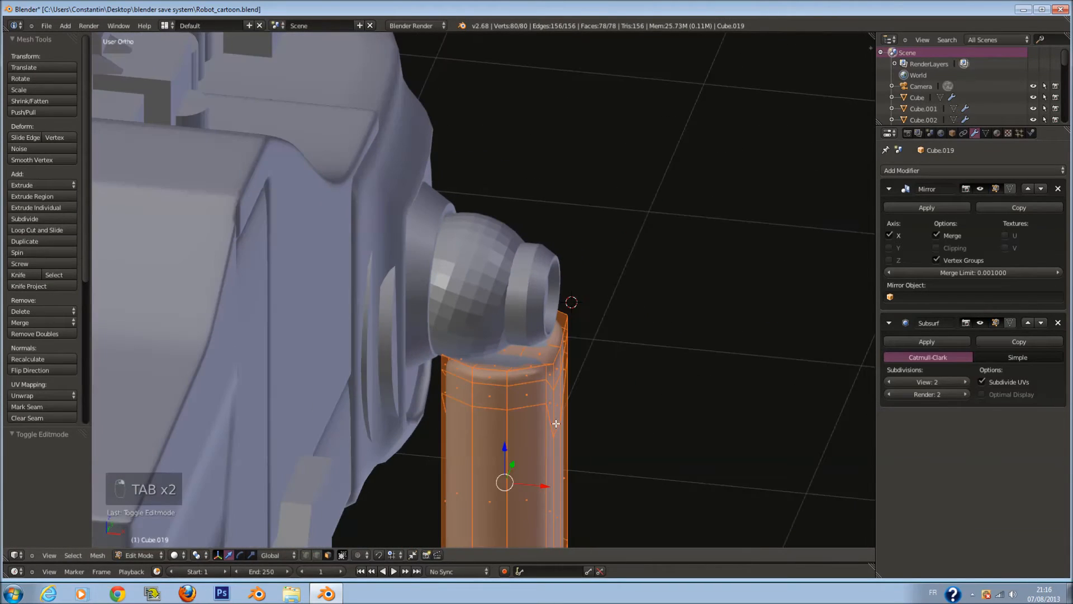
left_click_drag(508, 447, 507, 421)
middle_click_drag(632, 400, 541, 396)
left_click_drag(484, 435, 486, 440)
key("Tab")
- Deselect all objects in side view and save the file
right_click(449, 228)
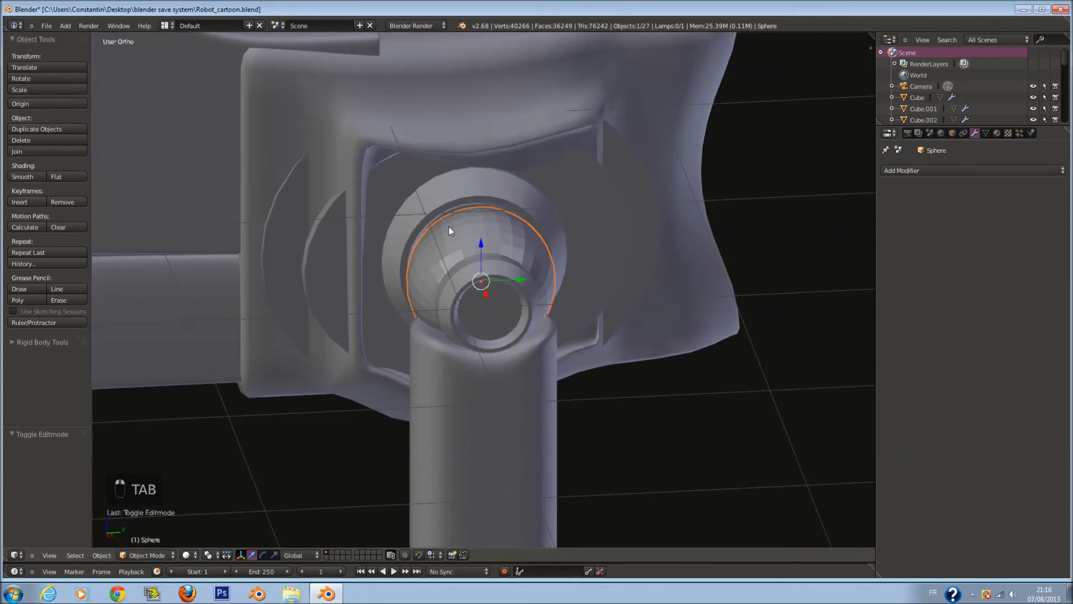
key("ctrl+s")
key("KP_3")
key("a")
key("a")
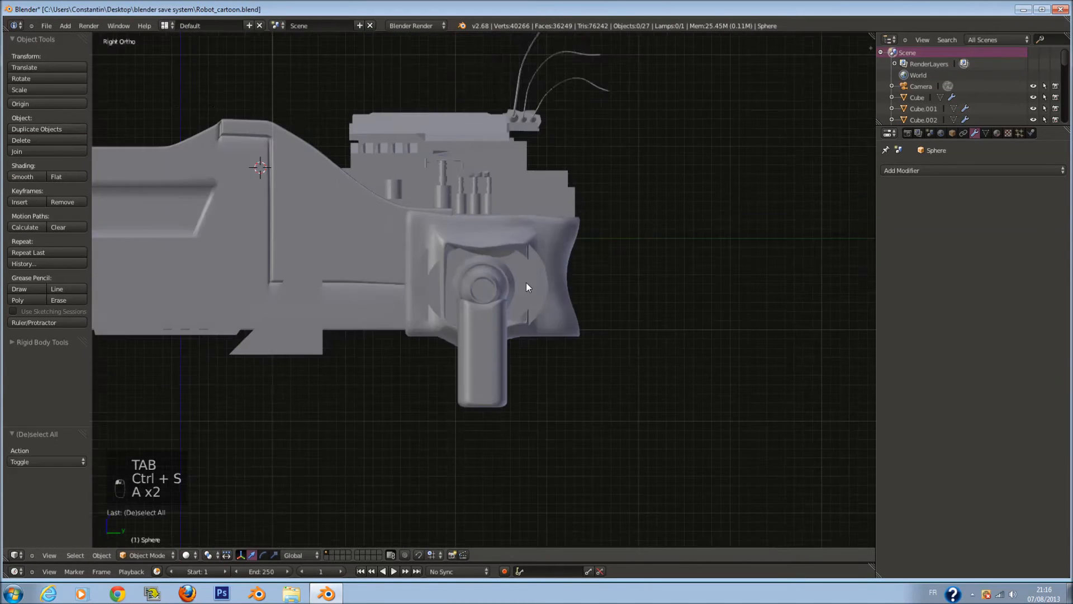
key("ctrl+s")
- Select the leg block and enter its mesh editing in wireframe side view with nothing selected
scroll(516, 359, "up", 2)
right_click(493, 333)
scroll(493, 330, "down", 3, "shift")
scroll(503, 327, "up", 2)
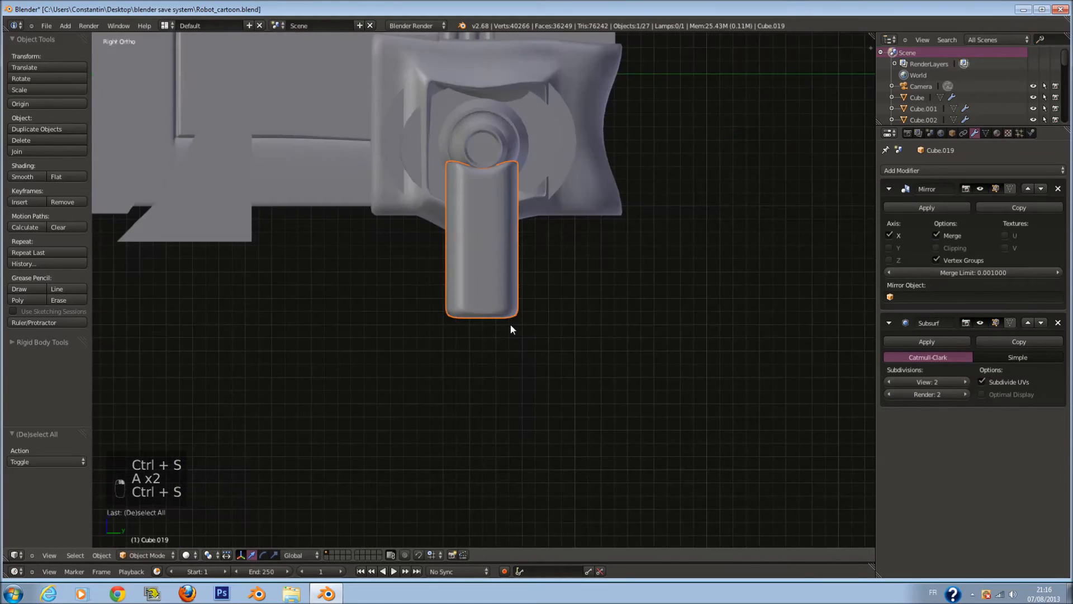
scroll(511, 324, "down", 4)
scroll(529, 314, "down", 3, "ctrl")
scroll(598, 306, "up", 5)
key("Tab")
key("z")
key("a")
key("c")
left_click(587, 335)
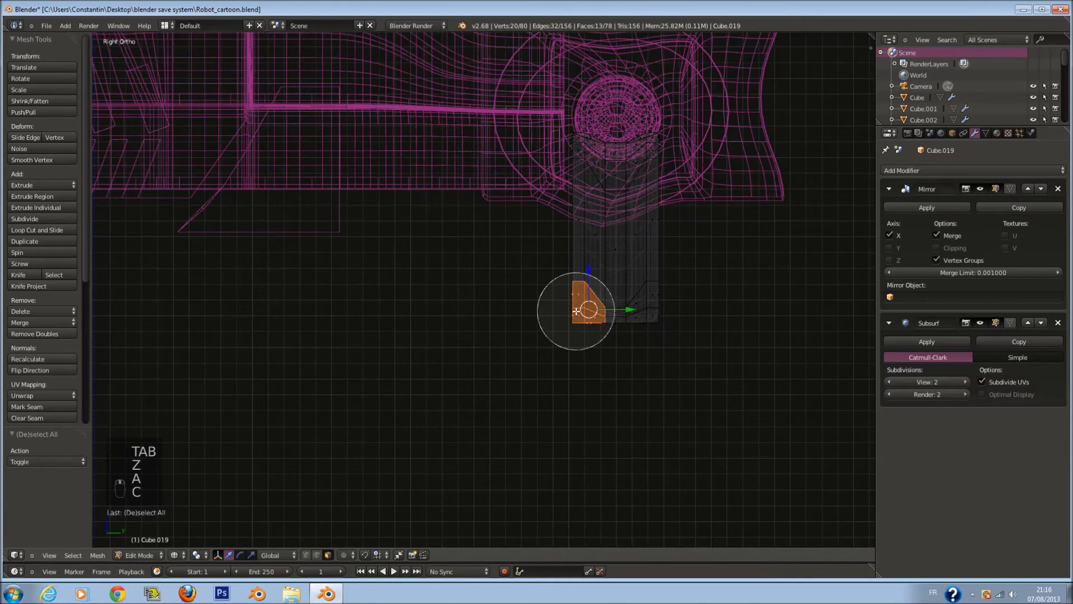
key("g")
right_click(597, 342)
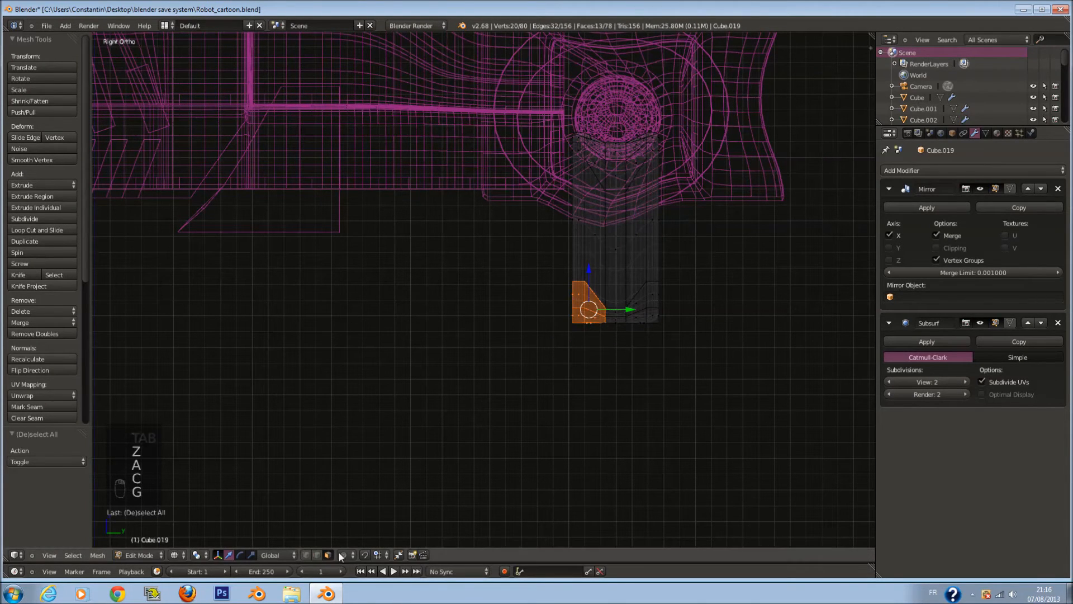
- Insert one horizontal loop cut around the leg block's middle, scale it along Z and lower it
key("ctrl+r")
left_click(654, 253)
right_click(655, 253)
key("r")
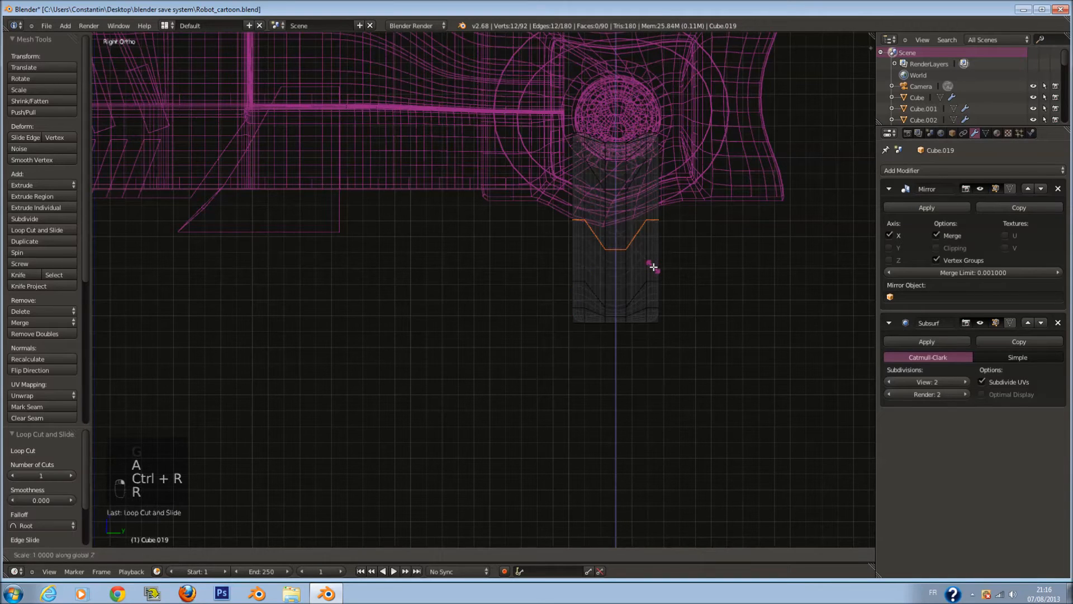
left_click(661, 273)
middle_click_drag(651, 254, 687, 267)
key("z")
left_click_drag(605, 185, 606, 221)
- Select the leg block's lower front corner faces in wireframe side view and use smooth proportional editing with a reduced influence radius
key("KP_3")
key("z")
key("a")
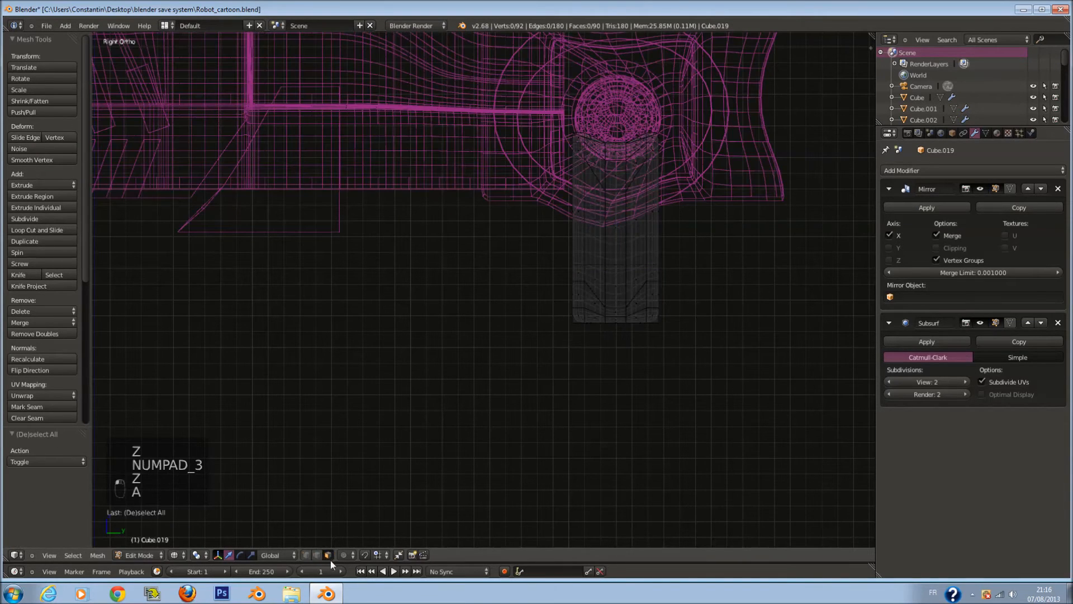
key("c")
left_click_drag(598, 299, 585, 305)
right_click(559, 355)
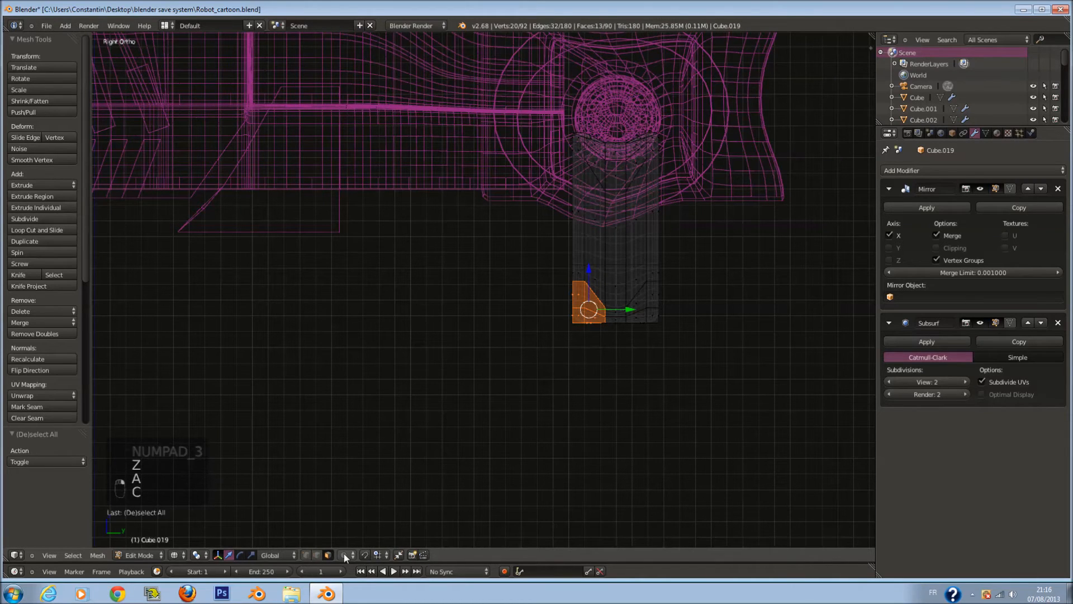
key("g")
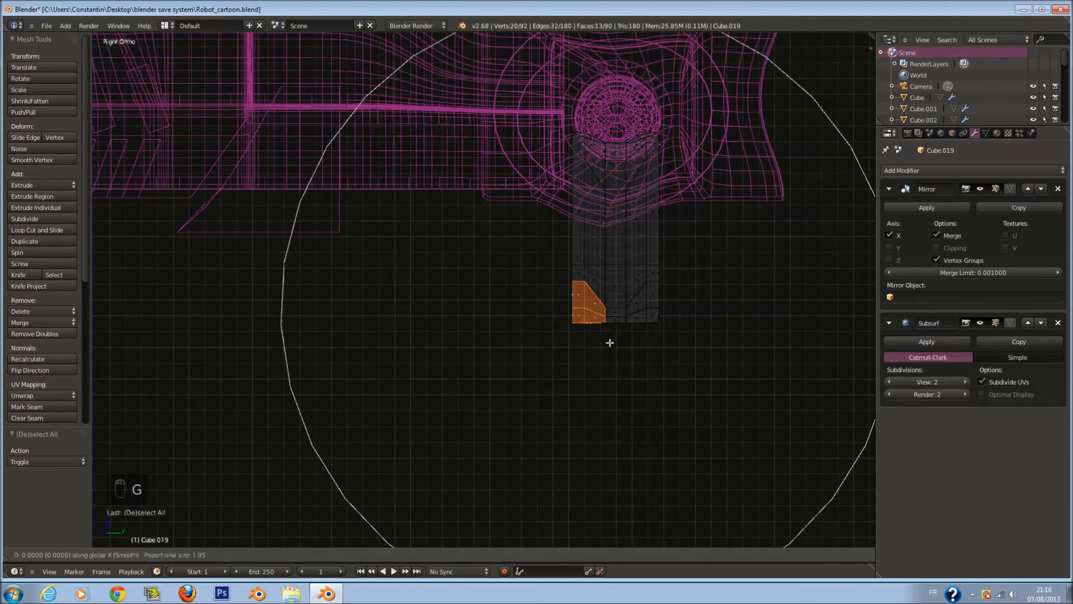
key("g")
scroll(676, 327, "up", 8)
right_click(646, 326)
key("g")
middle_click(633, 326)
scroll(624, 326, "up", 1)
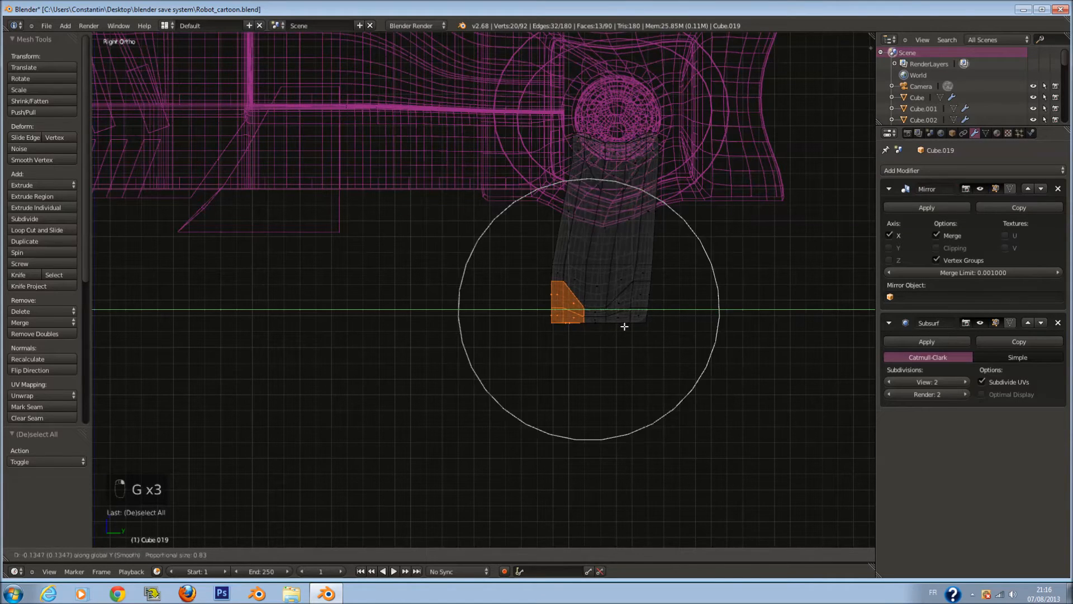
scroll(642, 335, "up", 6)
right_click(662, 340)
- Pull the selected corner faces forward along Y with smooth proportional falloff to flare the leg's lower end
key("g")
middle_click(661, 340)
scroll(658, 341, "up", 2)
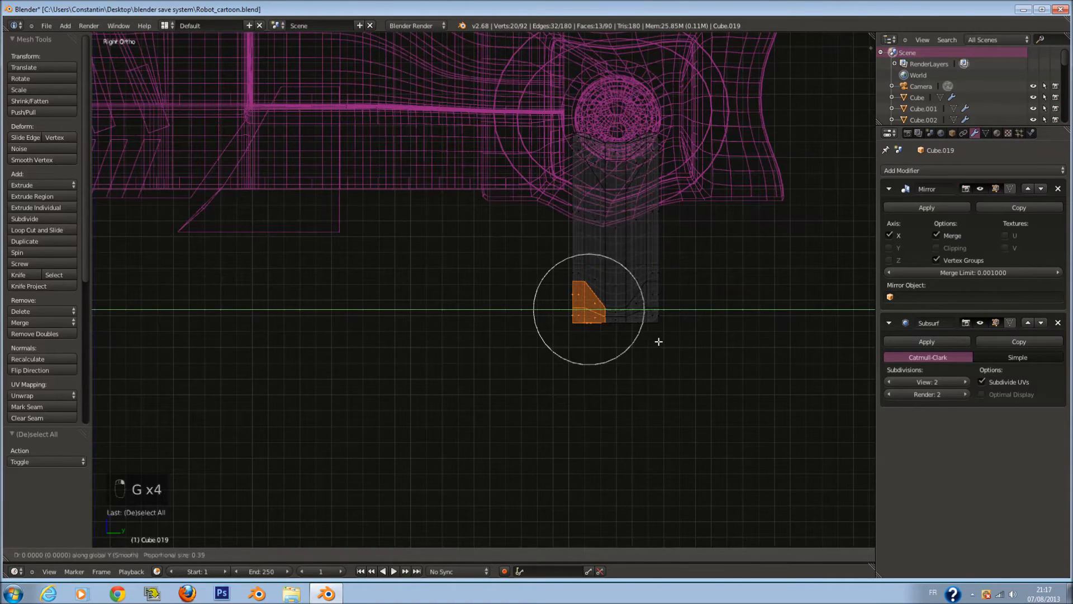
scroll(652, 340, "up", 1)
left_click(640, 344)
right_click(640, 343)
- Check the flared leg in solid view, leave mesh editing and save the file
key("z")
mouse_move(640, 342)
middle_mouse_down()
mouse_move(660, 350)
mouse_move(653, 338)
mouse_move(687, 322)
mouse_move(679, 300)
mouse_move(693, 304)
middle_mouse_up()
key("Tab")
key("Tab")
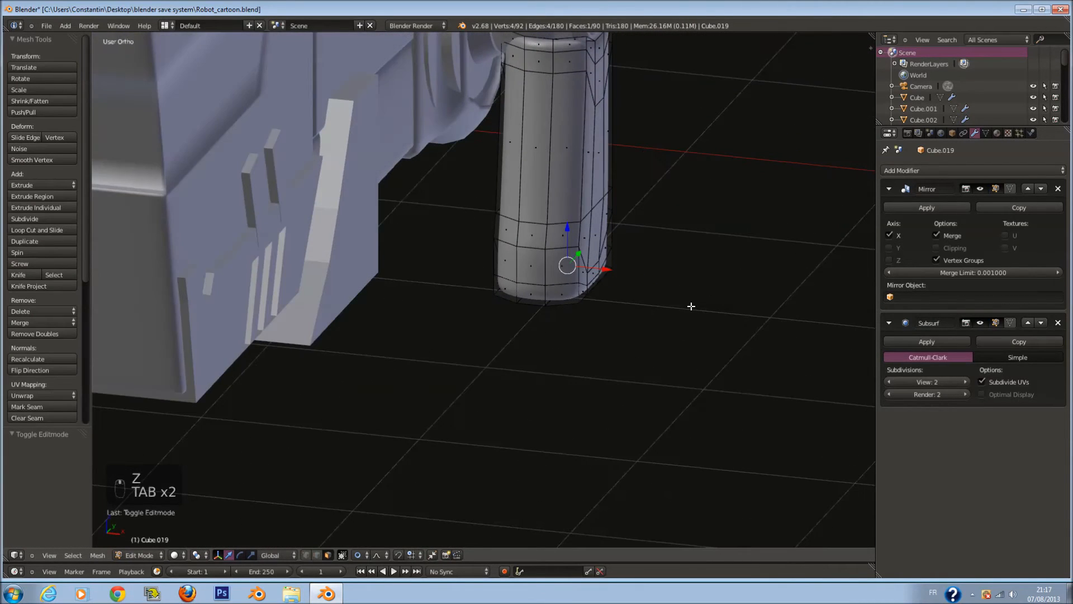
key("z")
key("Tab")
key("ctrl+s")
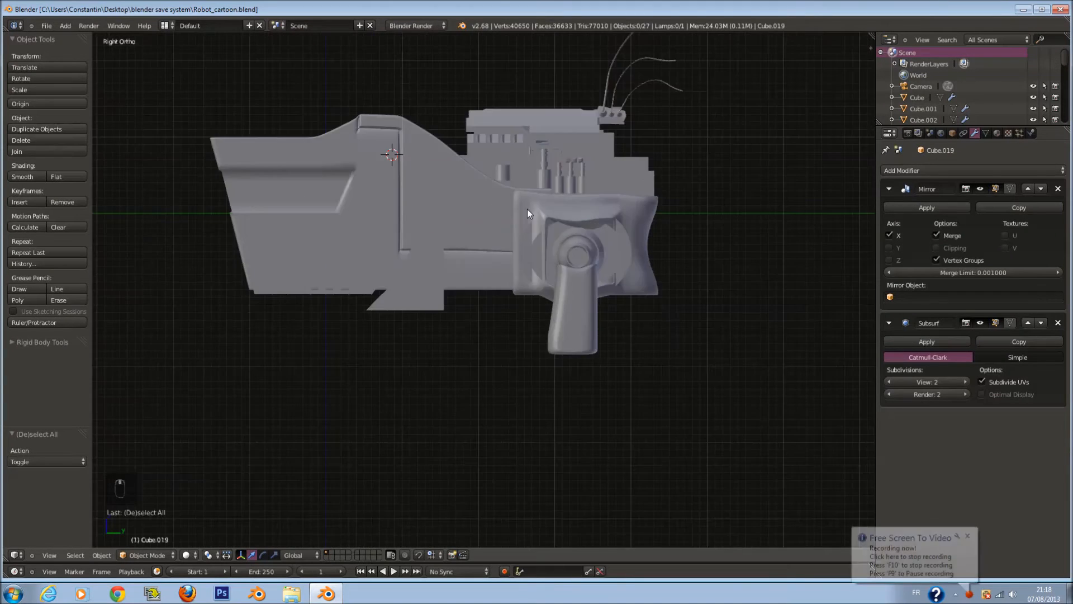
- Reset the 3D cursor to the world origin and add a UV sphere there
key("shift+c")
middle_click_drag(505, 294, 521, 275)
scroll(521, 275, "up", 3)
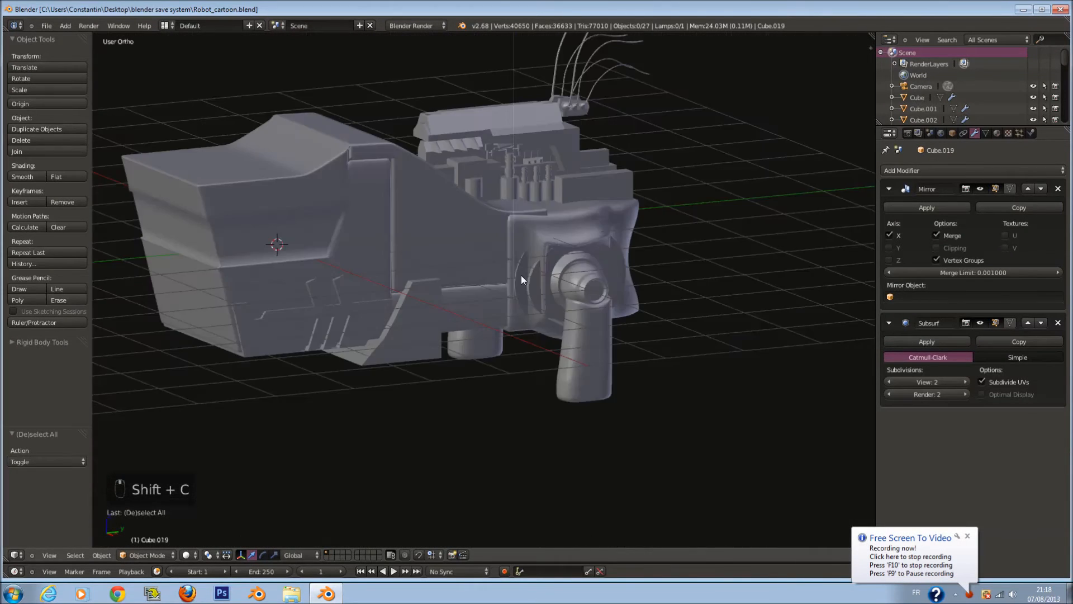
key("a")
key("a")
key("shift+a")
mouse_move(445, 241)
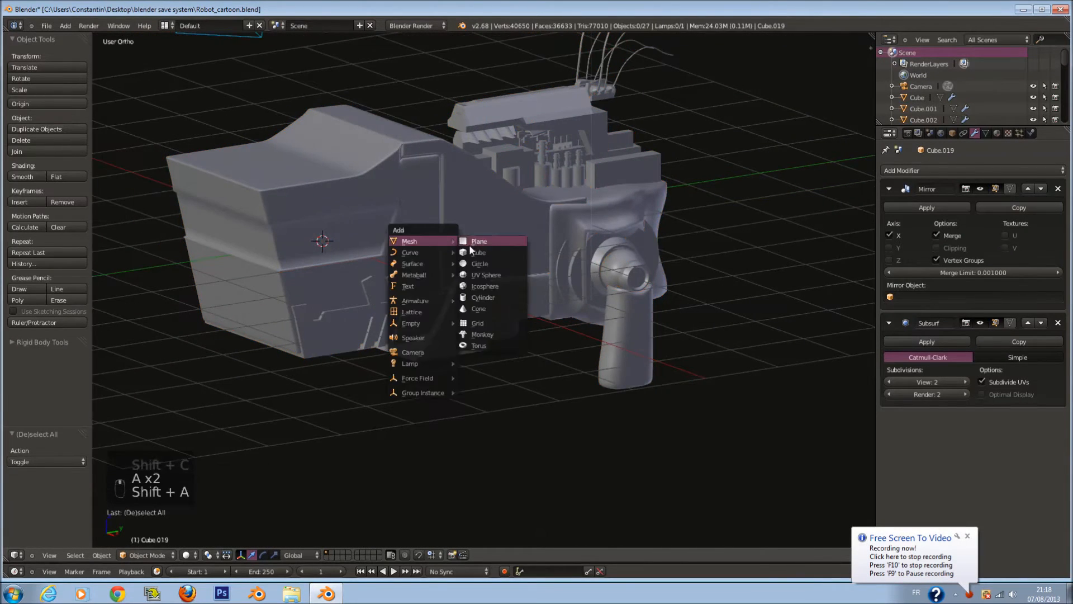
left_click(484, 273)
- Add a Mirror modifier on the X axis to the new sphere
key("KP_7")
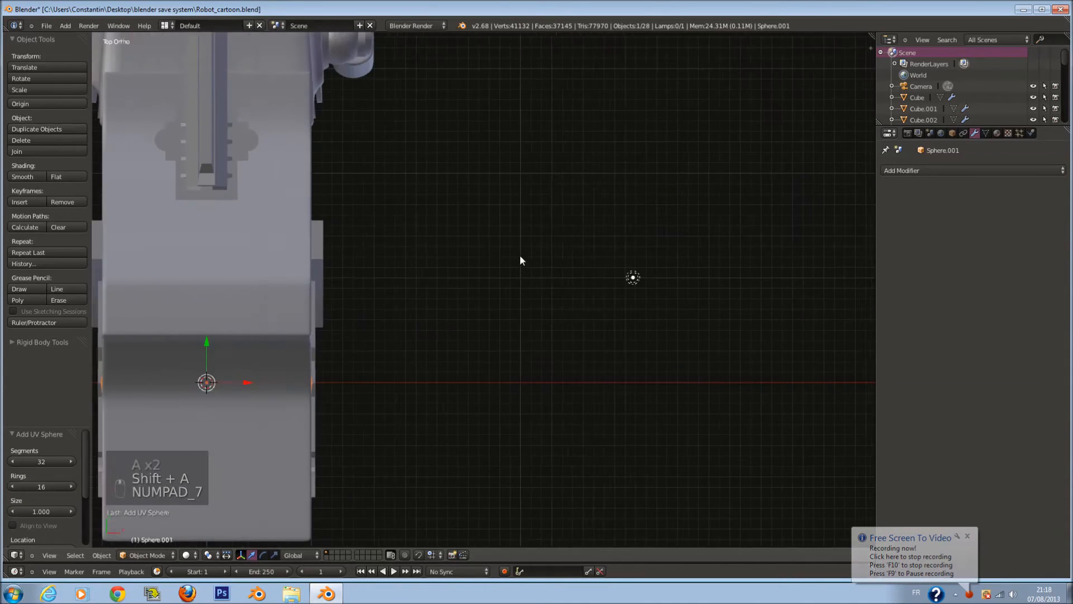
left_click(906, 170)
left_click(808, 280)
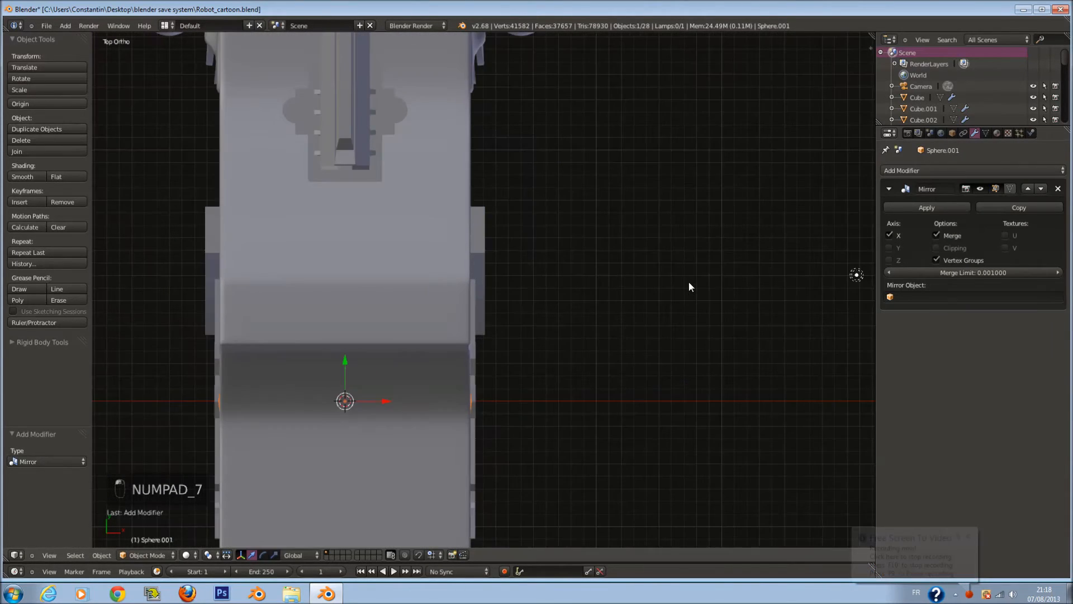
scroll(559, 336, "down", 2)
- Shrink the sphere's mesh and move it over the leg in top view, finishing with a scale of 0.580
key("Tab")
key("s")
left_click(487, 346)
key("g")
left_click(591, 124)
key("s")
left_click(575, 139)
- Turn off proportional editing and move the sphere in side view to the leg's lower end
key("KP_3")
scroll(503, 291, "up", 3)
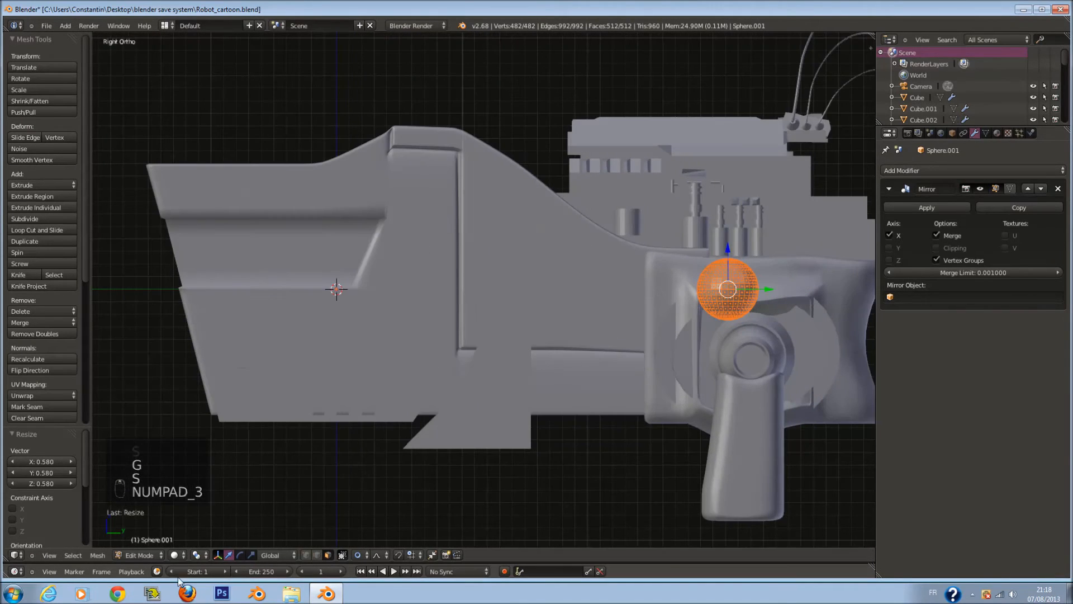
left_click(367, 553)
left_click(366, 543)
scroll(642, 290, "up", 5, "ctrl")
key("g")
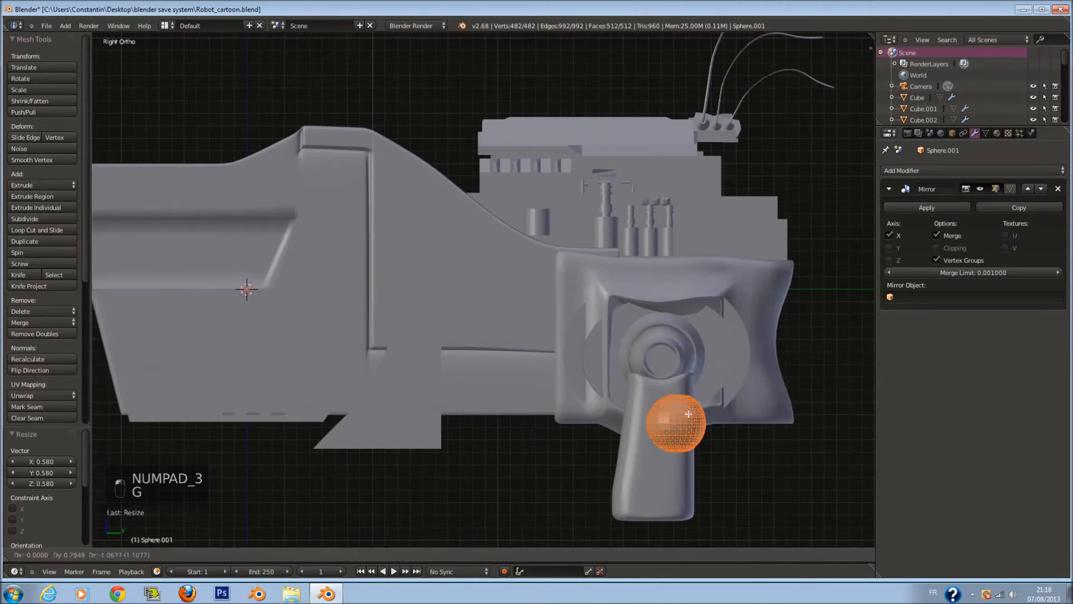
left_click(650, 516)
- Centre the sphere under the leg in front view, shifting it 0.009 along X, and rotate it 90°
key("KP_1")
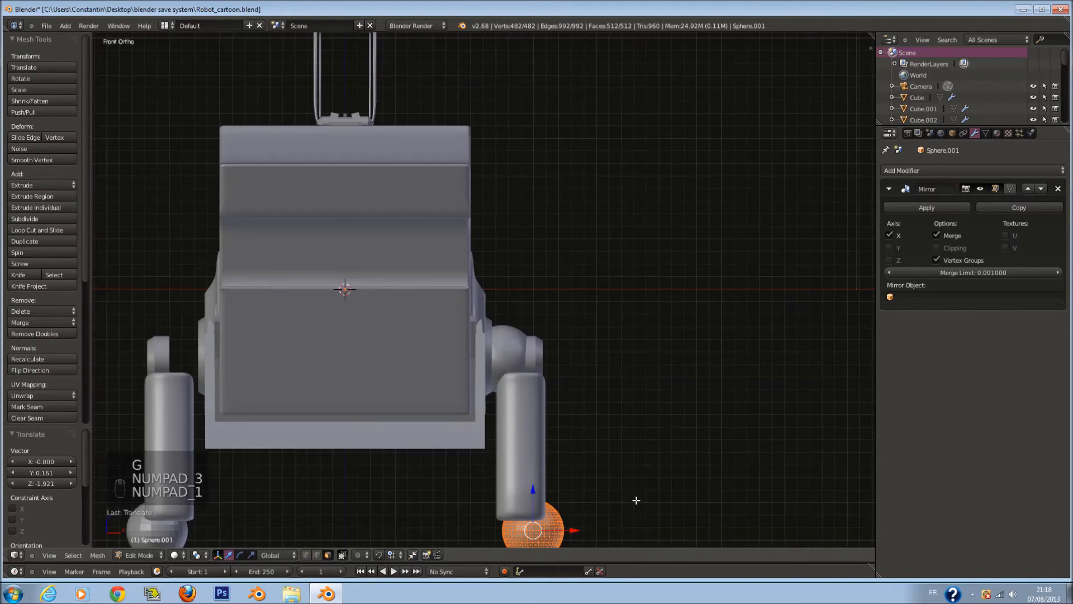
key("KP_Decimal")
key("g")
key("x")
mouse_move(462, 248)
left_mouse_down()
mouse_move(448, 251)
mouse_move(458, 247)
left_mouse_up()
type("r90")
key("Return")
- Scale the sphere by 0.604 and then by 2.016, and position it in the leg's lower end in side view
key("s")
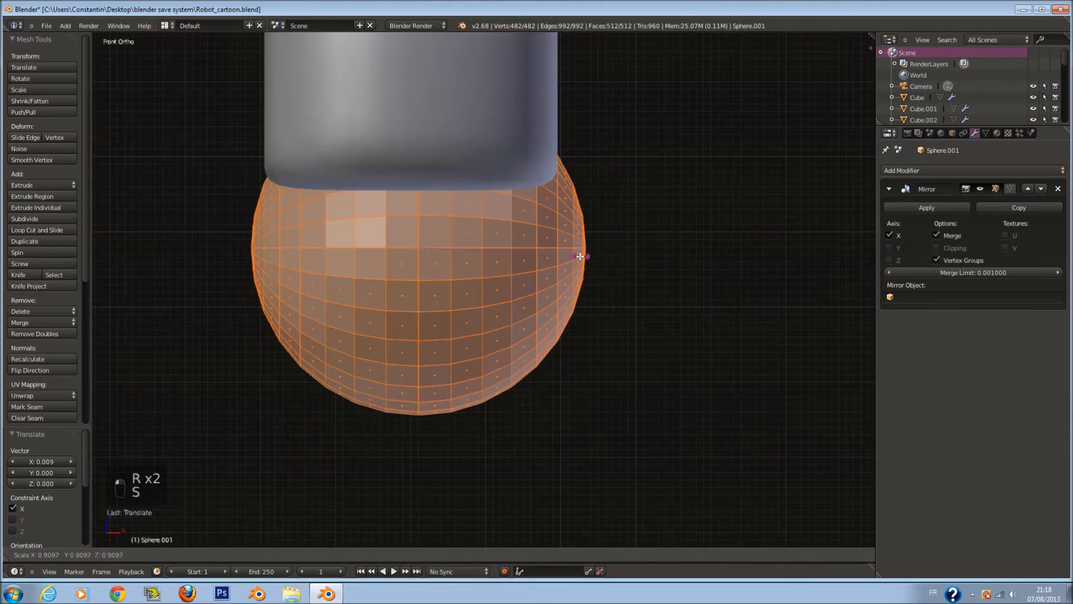
left_click(522, 251)
key("KP_3")
scroll(495, 263, "down", 2)
key("s")
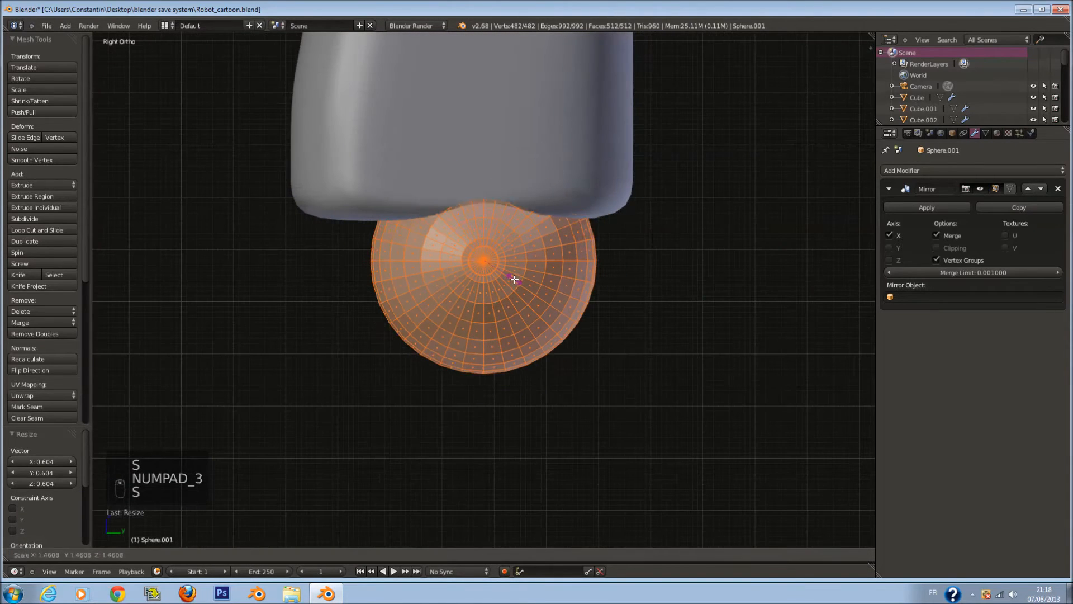
left_click(520, 288)
key("g")
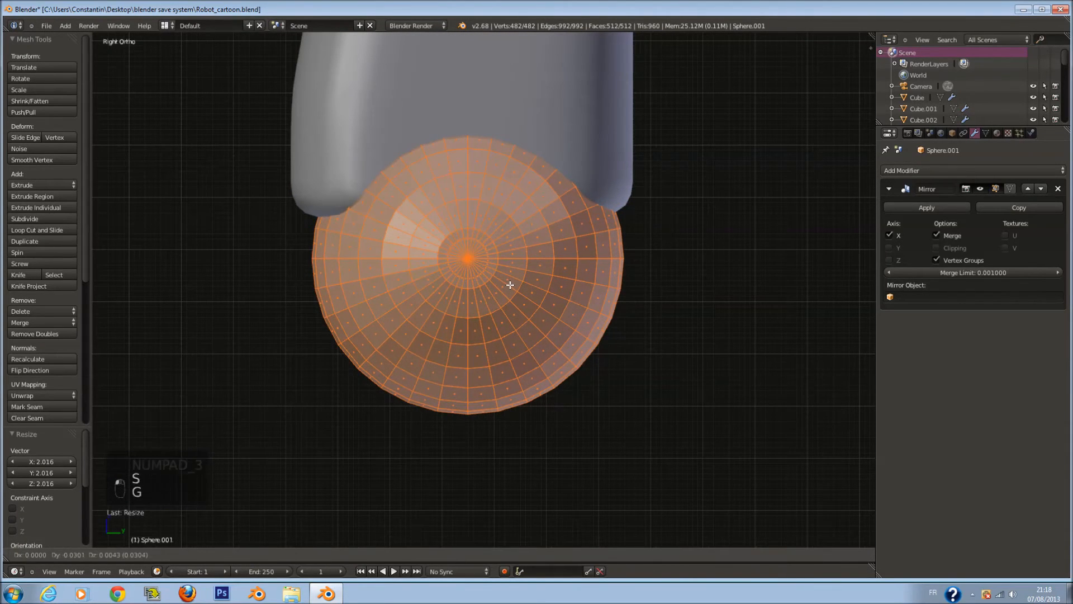
left_click(508, 283)
- Apply smooth shading to the lower sphere and save the file
key("Tab")
scroll(561, 265, "down", 5)
left_click(25, 177)
key("Tab")
scroll(544, 250, "up", 2)
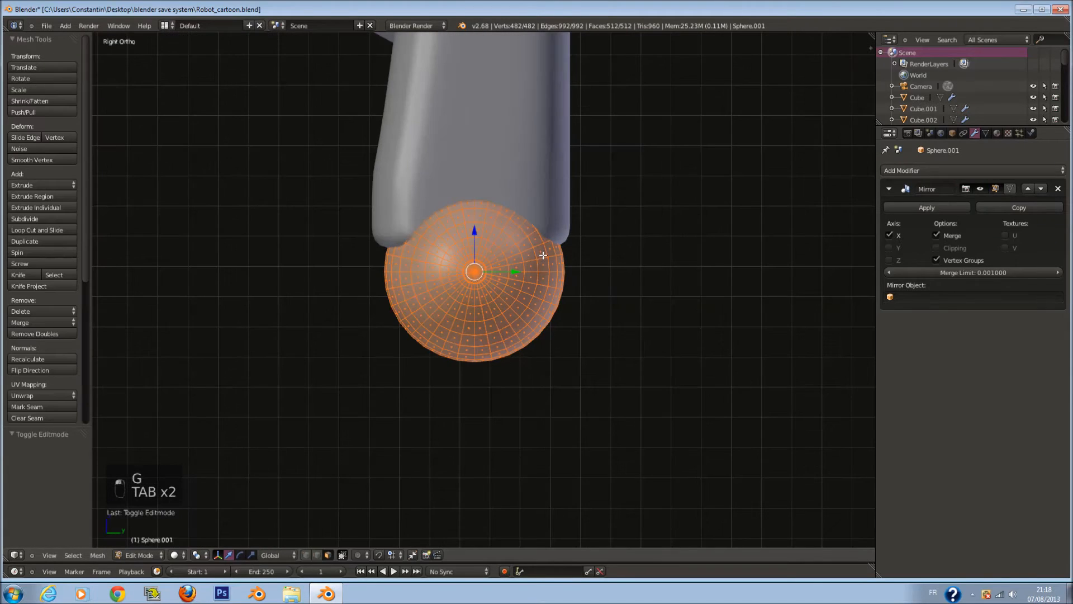
key("Tab")
scroll(549, 229, "down", 4)
key("ctrl+s")
- Duplicate the small outer ring's linked geometry and place the copy near the lower sphere in front view
middle_click_drag(523, 227, 634, 241)
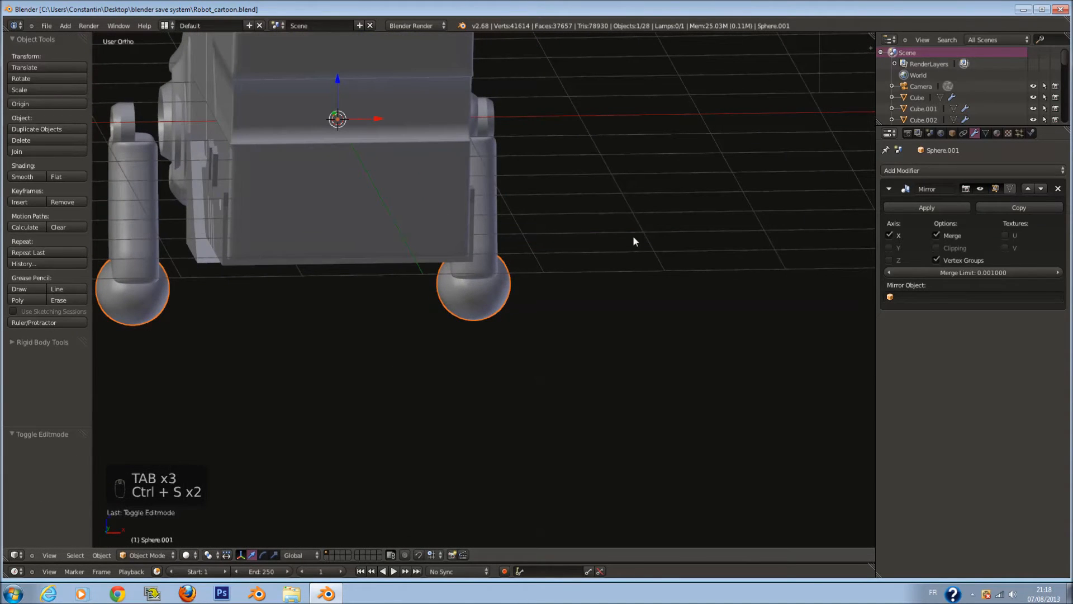
key("KP_3")
right_click(517, 104)
middle_click_drag(517, 104, 571, 142)
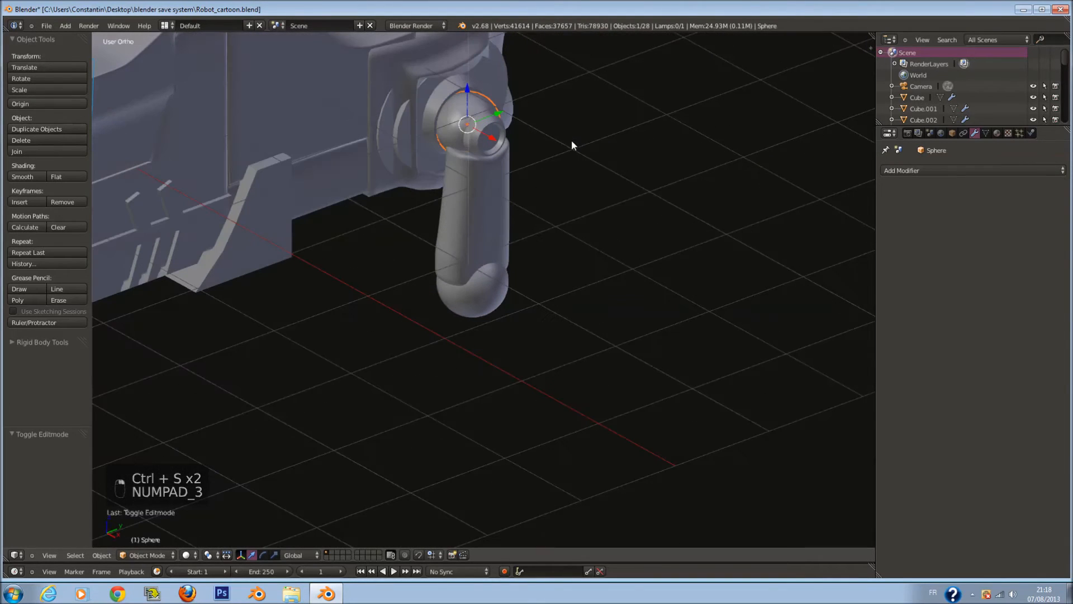
right_click(496, 132)
key("Tab")
key("l")
key("KP_1")
scroll(599, 153, "up", 4)
key("shift+d")
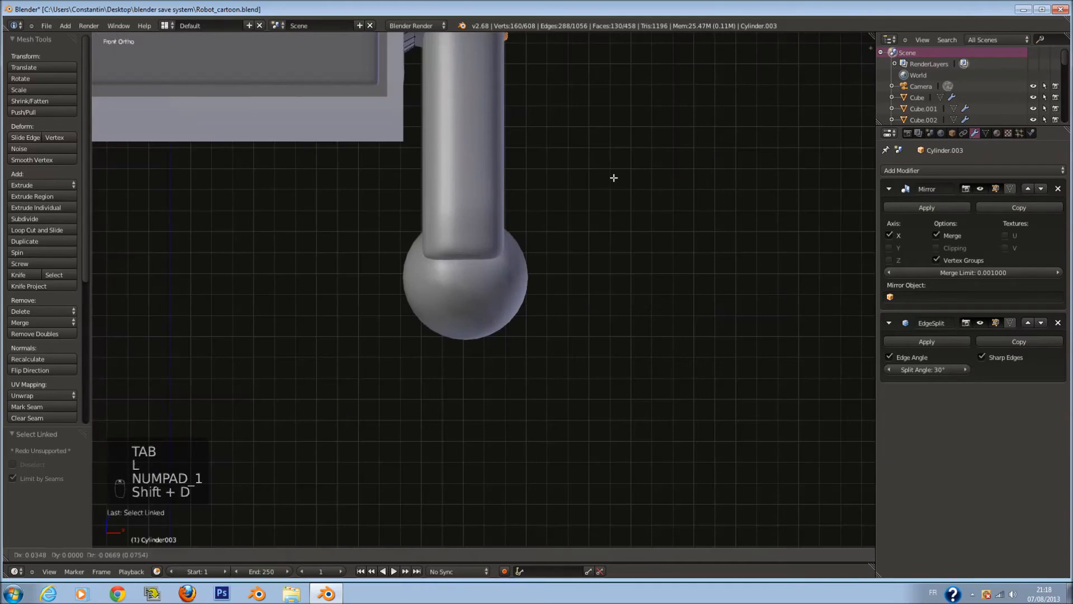
left_click(647, 437)
- Resize the ring copy and slide it along X against the lower sphere's outer side
key("s")
left_click(630, 360)
left_click_drag(573, 277, 565, 277)
key("r")
right_click(624, 300)
- Duplicate this ring, rotate the copy -180° around Z and slide it along X to the sphere's inner side
key("shift+d")
right_click(628, 309)
key("r")
key("z")
left_click(629, 311)
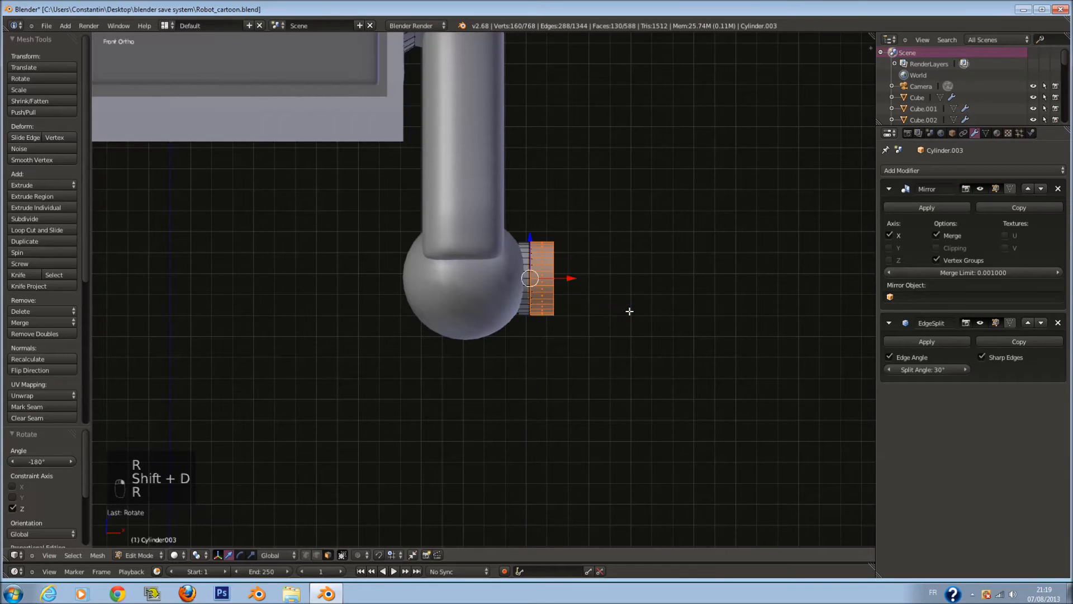
left_click_drag(571, 278, 440, 293)
- Duplicate the inner ring in place and rotate the copy 90° around Z
key("KP_3")
key("shift+d")
left_click(412, 292)
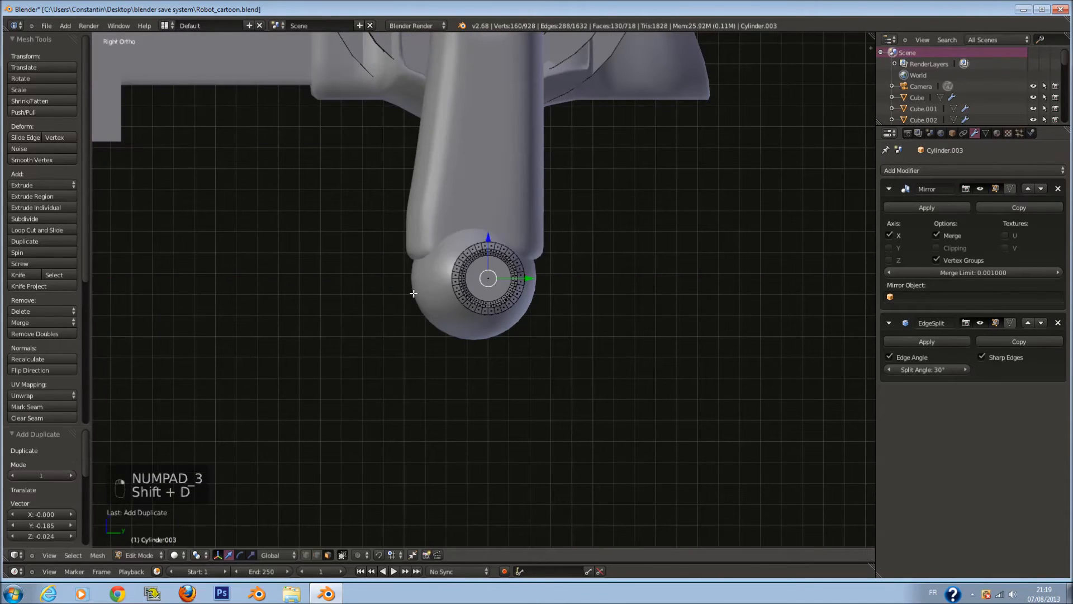
key("KP_1")
key("r")
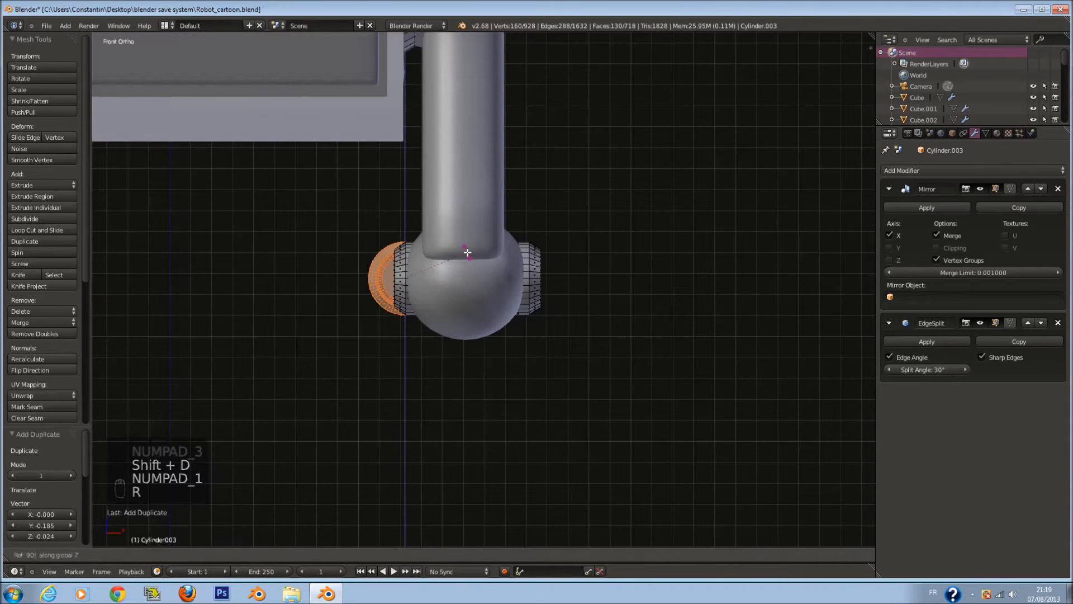
left_click(421, 282)
- Slide the rotated ring along X to the lower sphere's centre and -0.373 along Y to its front
key("z")
left_click_drag(445, 279, 505, 302)
key("z")
middle_click_drag(547, 256, 474, 288)
left_click_drag(505, 264, 445, 316)
- Scale the front ring on the lower sphere to 0.584
key("s")
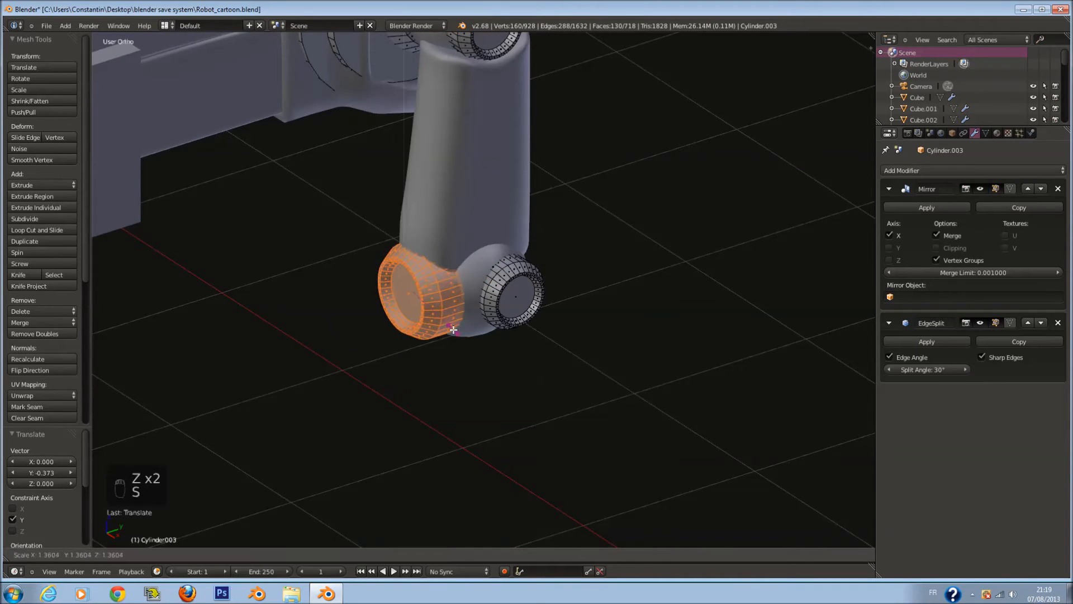
left_click(440, 302)
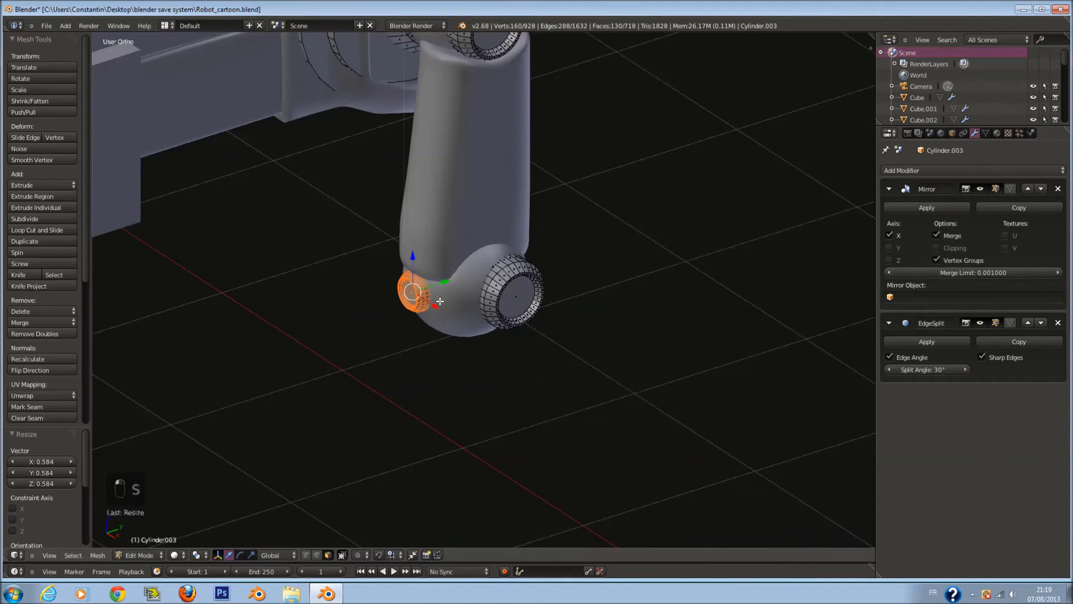
middle_click_drag(440, 302, 163, 340)
key("KP_3")
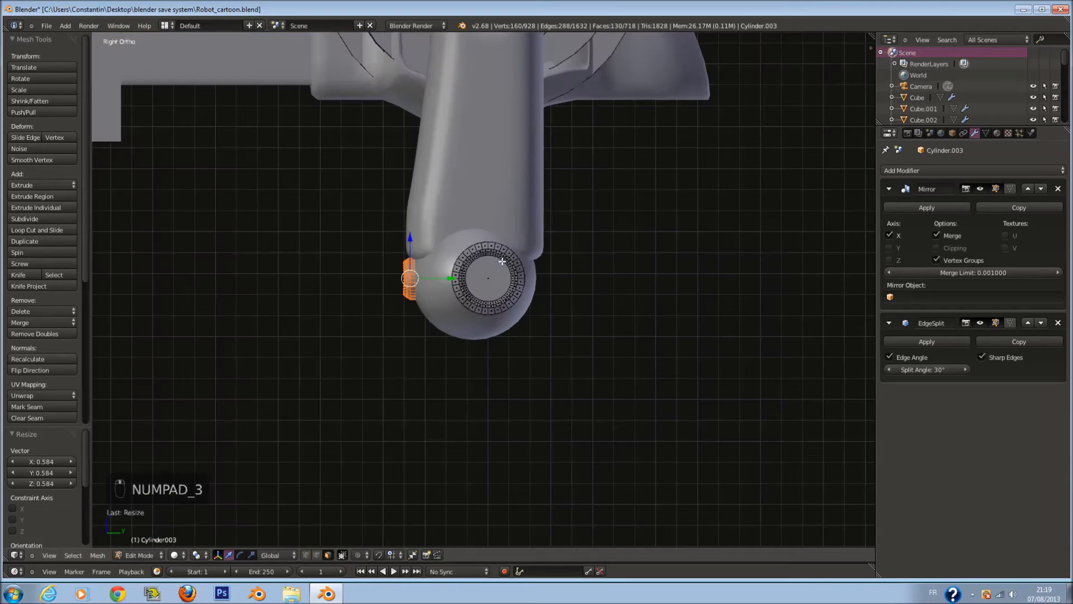
- Finish editing the ring mesh and save Robot_cartoon.blend
scroll(478, 244, "up", 5)
key("Tab")
scroll(478, 244, "down", 3)
key("ctrl+s")
scroll(471, 293, "down", 2)
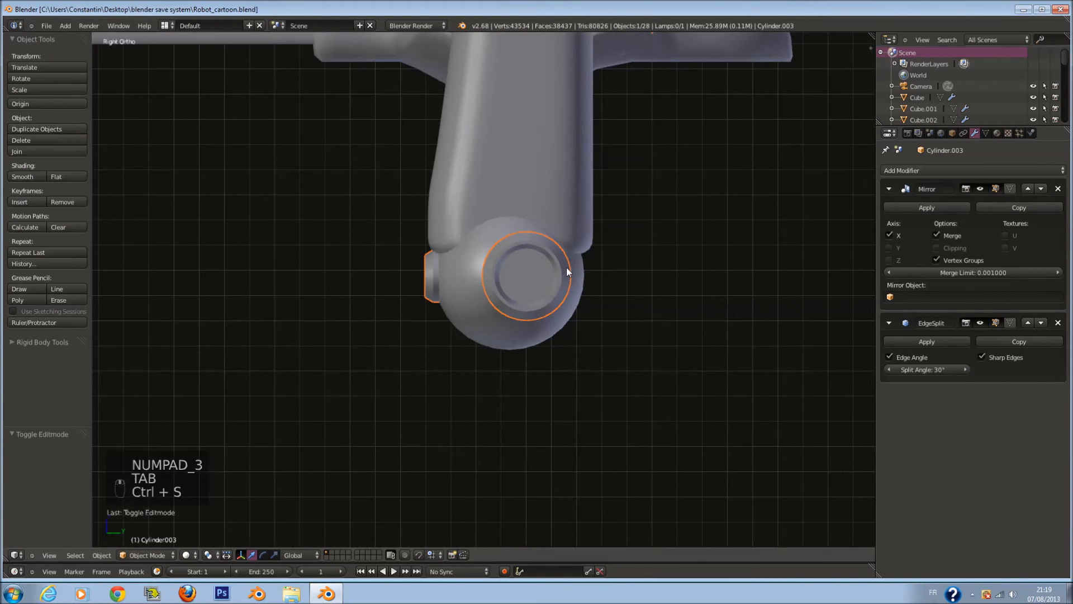
- Select the rings around the lower ball joint in wireframe and separate them into their own object
middle_click_drag(565, 252, 639, 270)
key("Tab")
key("z")
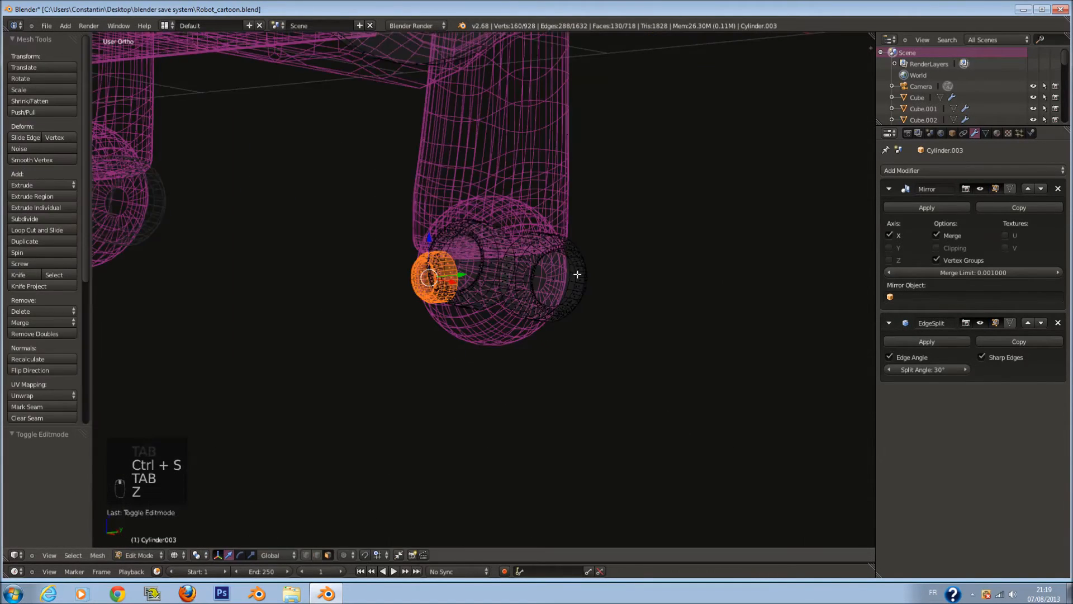
key("a")
key("c")
scroll(500, 265, "down", 8)
left_click(500, 265)
right_click(638, 293)
left_click(637, 293)
key("Tab")
key("z")
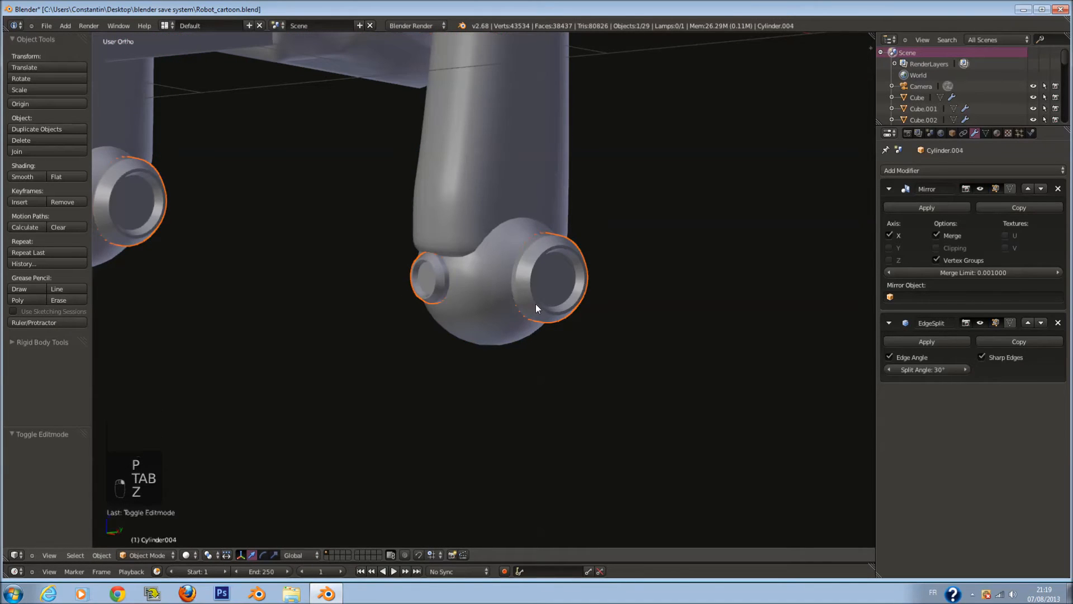
key("Tab")
scroll(537, 302, "down", 5)
key("g")
right_click(604, 303)
key("Tab")
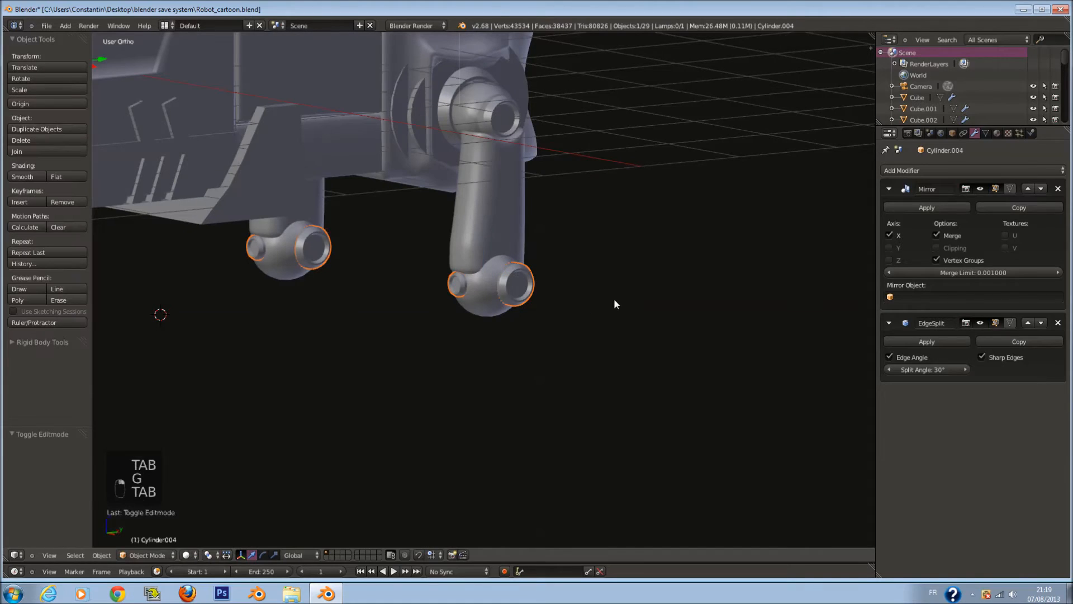
key("Tab")
key("g")
right_click(611, 279)
key("Tab")
- Apply the Mirror modifiers of the separated rings and the lower sphere, and join them into one object
left_click(926, 207)
scroll(488, 310, "up", 3)
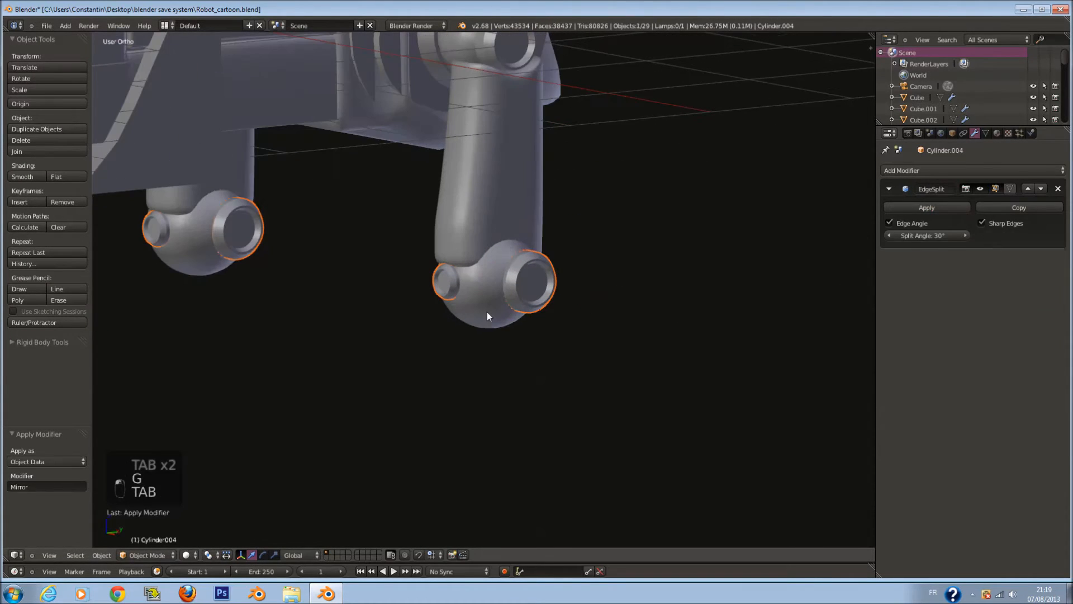
right_click(488, 311, "shift")
left_click(940, 209)
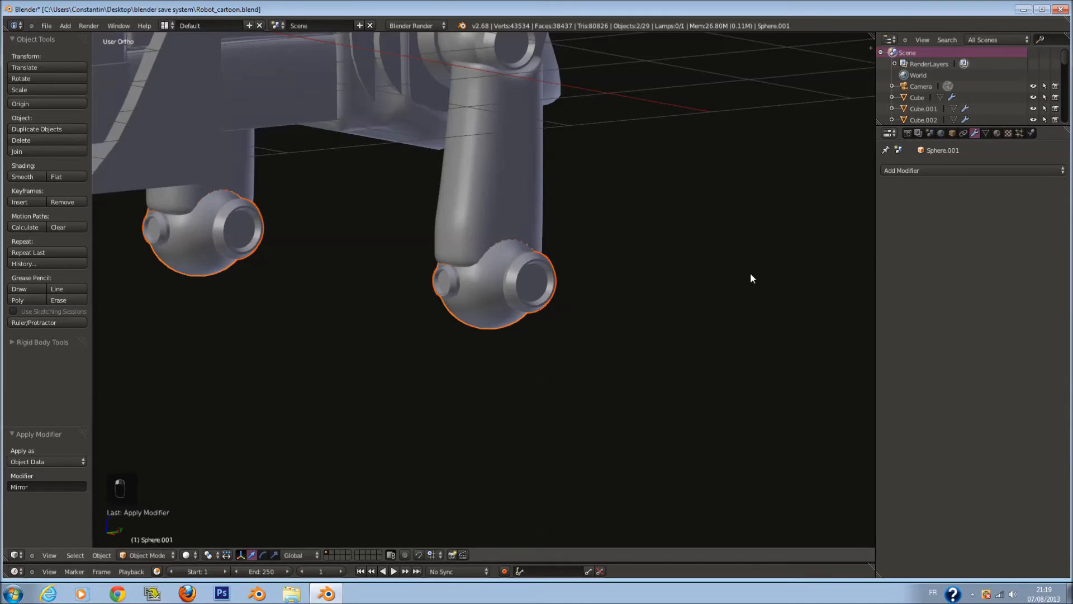
key("ctrl+j")
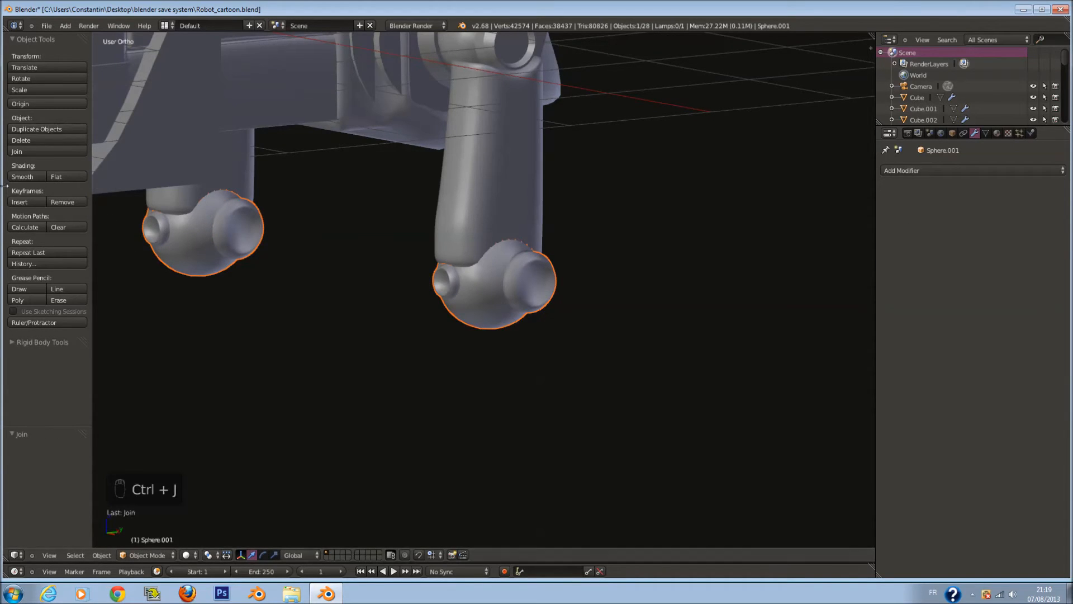
- Shade the joined lower ball joint smooth and add an Edge Split modifier to it
left_click(956, 171)
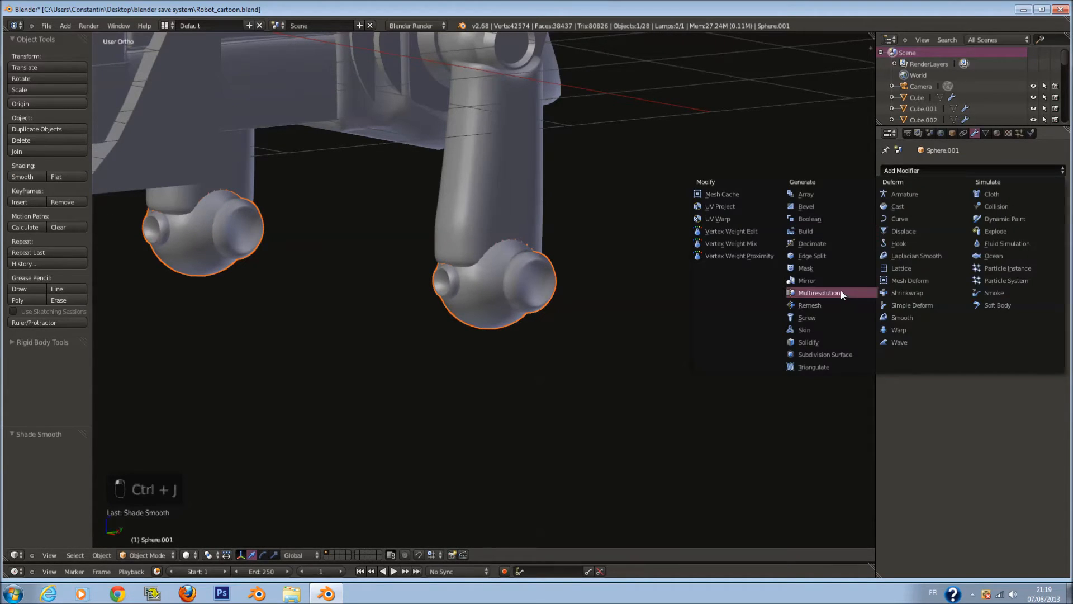
left_click(829, 256)
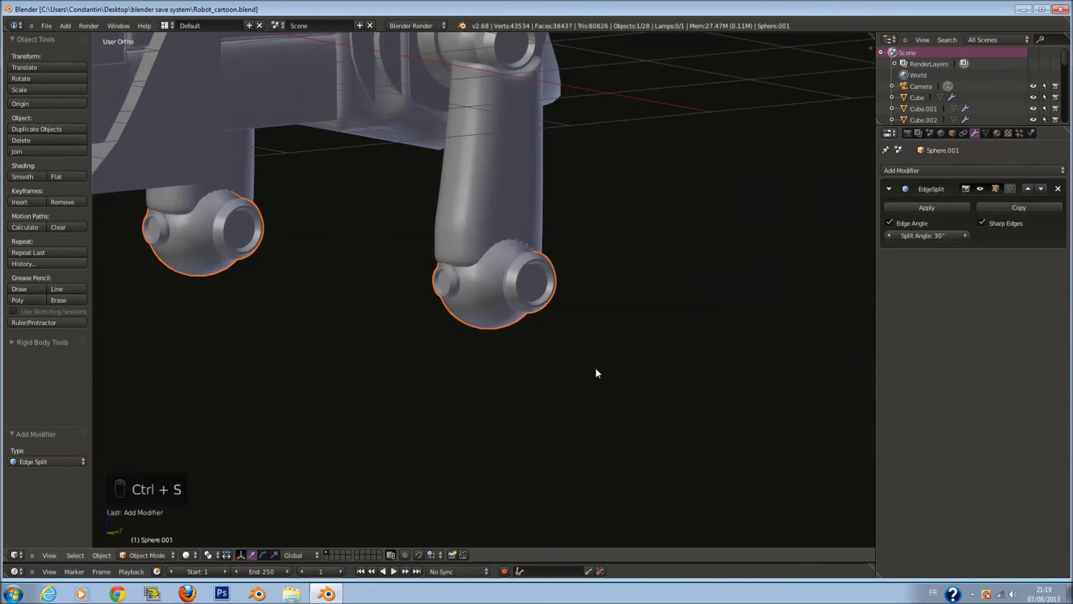
- Deselect everything and save over Robot_cartoon.blend
key("KP_3")
scroll(503, 378, "down", 3)
key("a")
key("a")
key("ctrl+s")
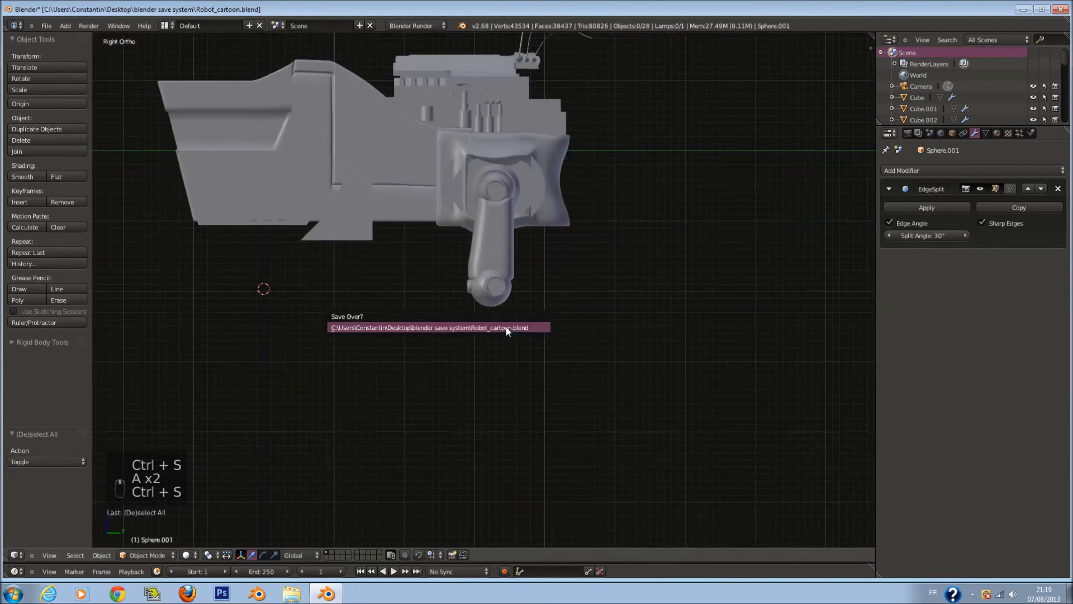
left_click(507, 328)
- Reset the 3D cursor to the scene centre and add a cube there
scroll(507, 318, "up", 6, "shift")
scroll(506, 318, "down", 4, "ctrl")
scroll(513, 330, "down", 1)
key("a")
key("a")
scroll(530, 355, "up", 1)
key("z")
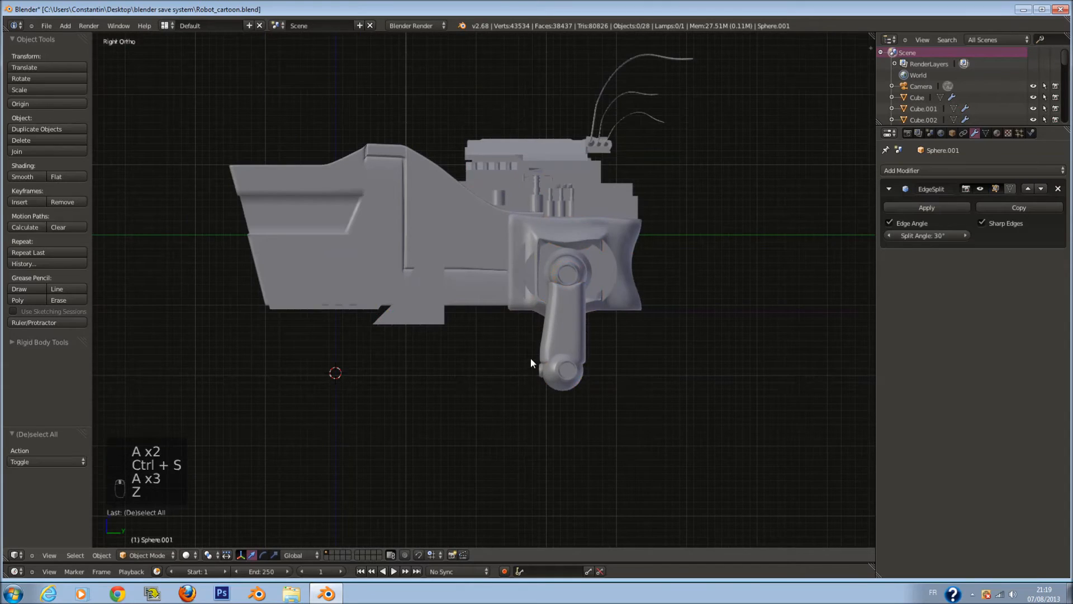
key("shift+c")
key("shift+a")
mouse_move(498, 353)
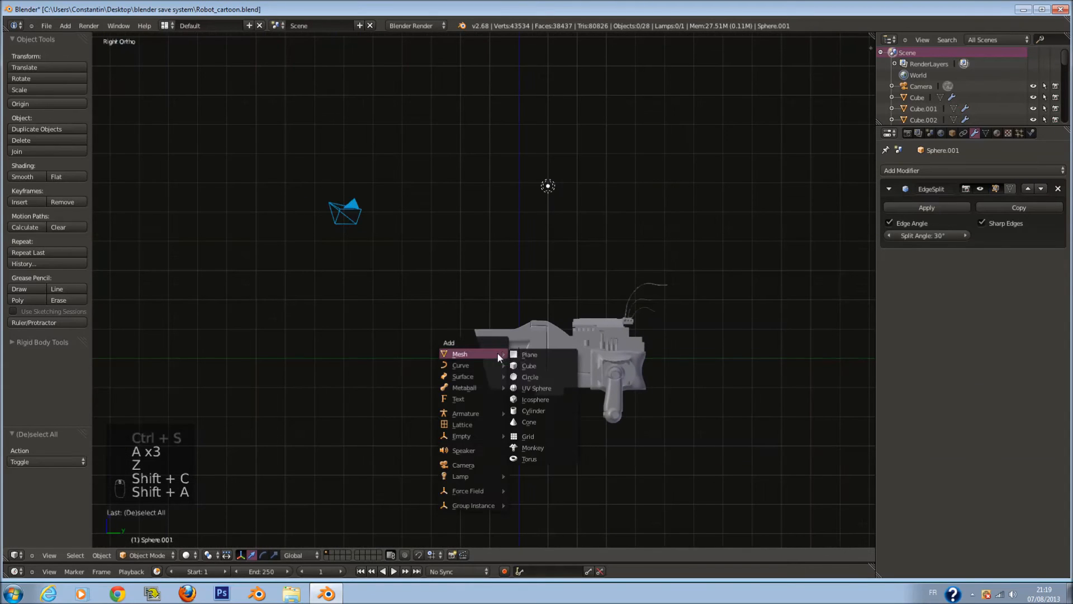
left_click(526, 365)
scroll(526, 364, "down", 4, "ctrl")
scroll(461, 360, "up", 2)
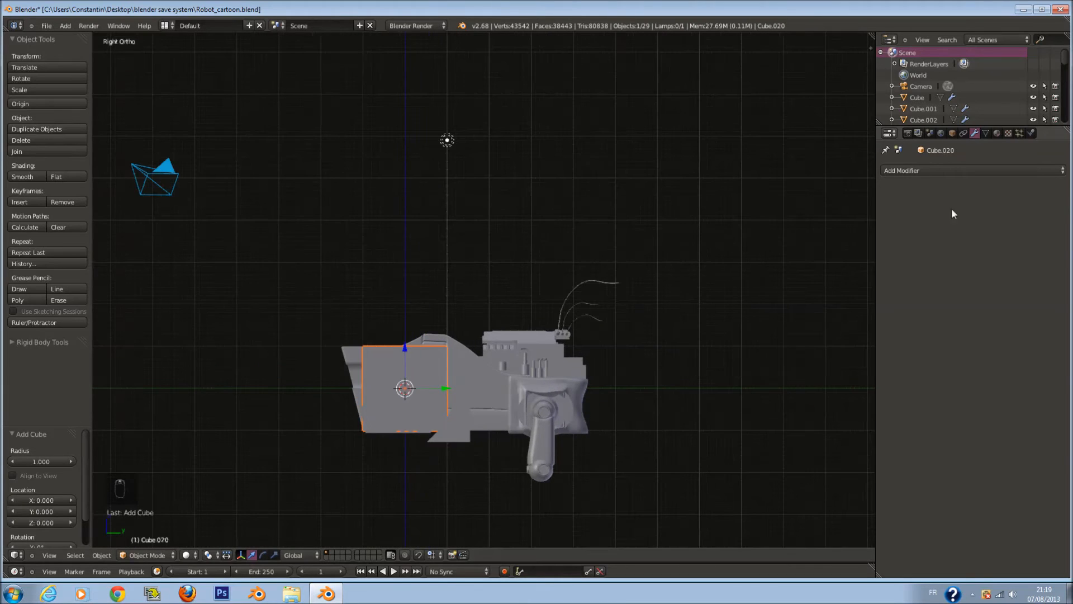
- Add a Mirror modifier to the cube and move its mesh 2.528 on X, 2.478 on Y and 0.342 on Z
left_click(945, 171)
left_click(846, 274)
key("Tab")
middle_click_drag(746, 288, 491, 363)
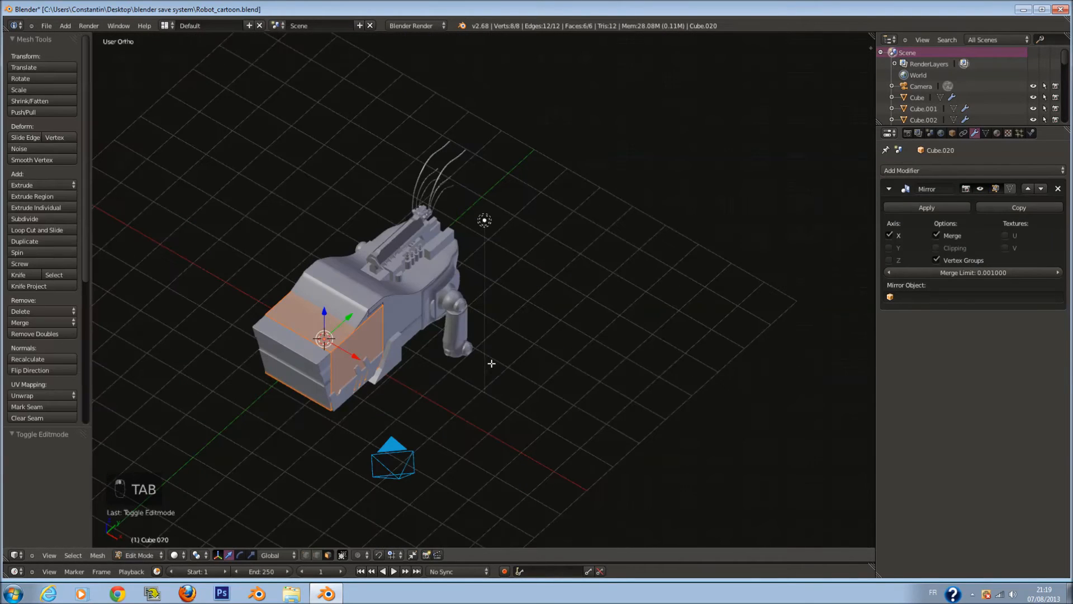
key("g")
- Scale the cube mesh down and slide it -0.518 along X
key("s")
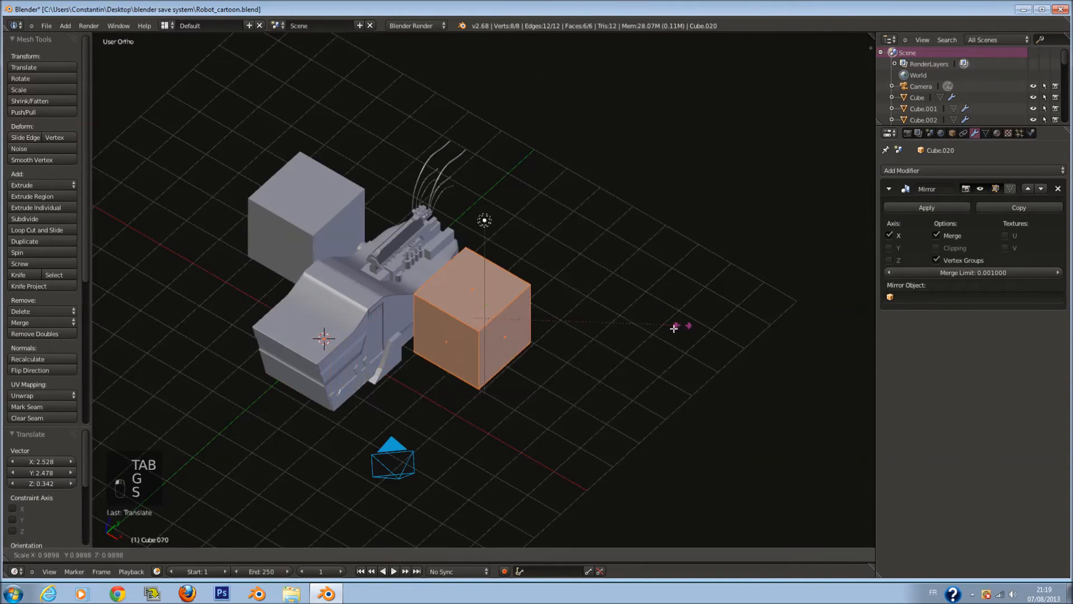
left_click(472, 333)
left_click_drag(503, 335, 486, 329)
key("KP_3")
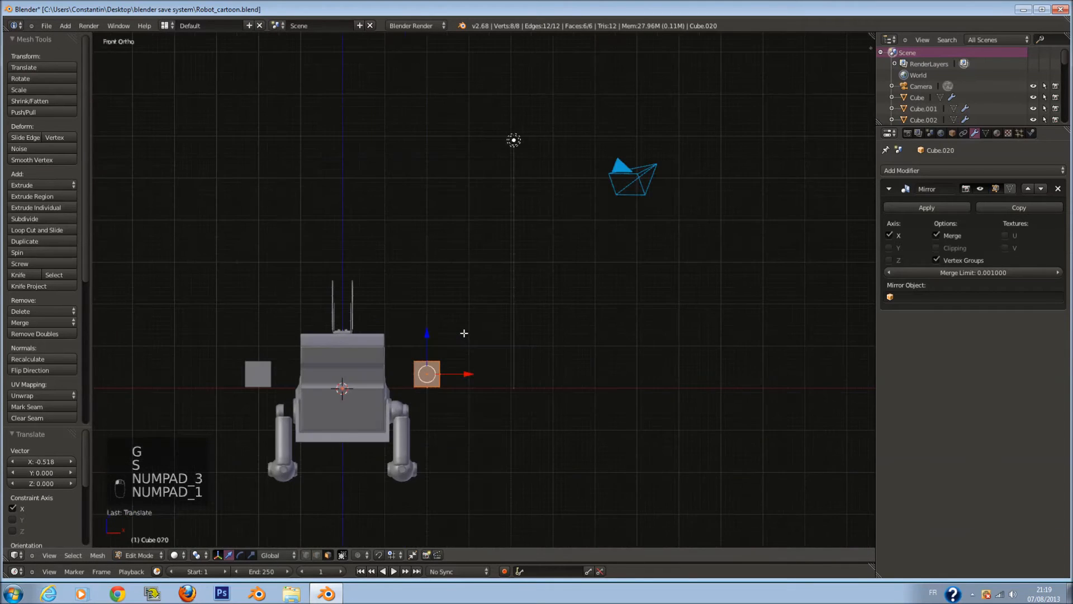
- Select the upper joint sphere of the leg and add a Mirror modifier to it
key("KP_1")
scroll(562, 226, "up", 5)
key("Tab")
right_click(560, 226)
key("z")
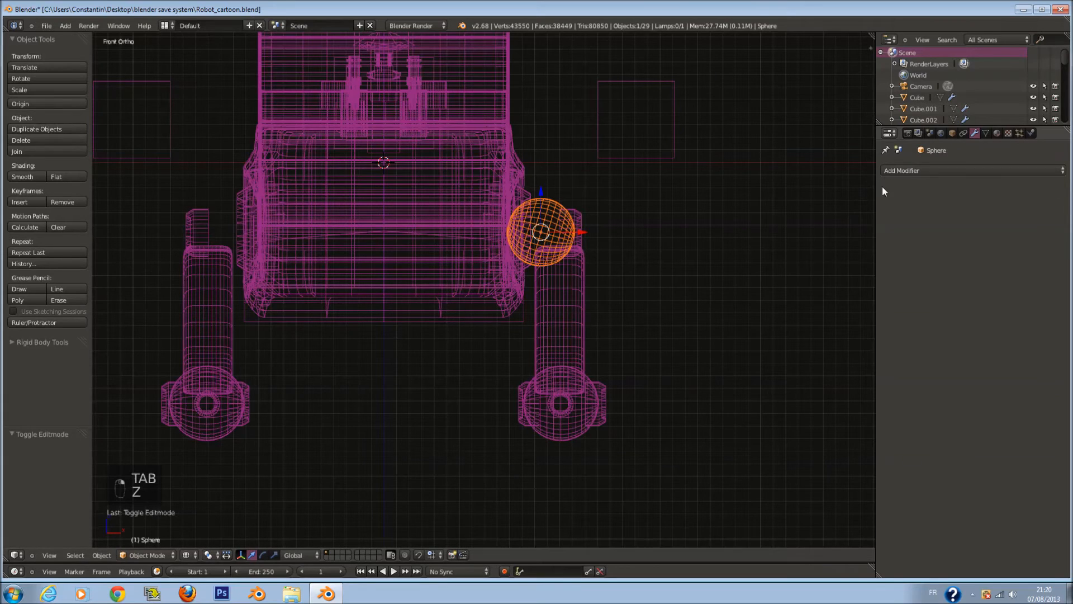
left_click(909, 170)
left_click(830, 281)
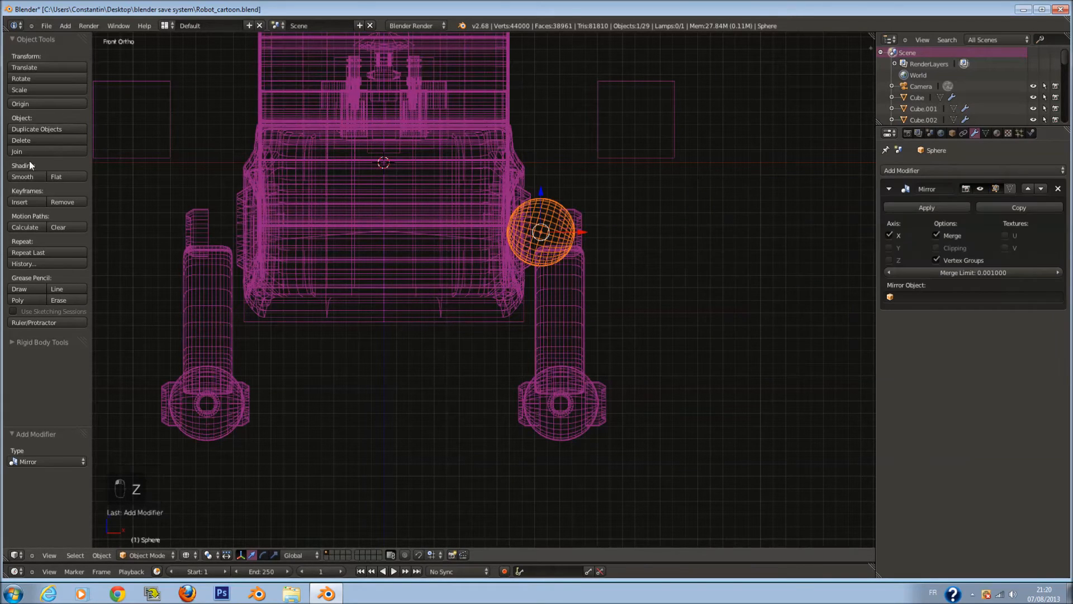
- Set the upper sphere's origin to the 3D cursor and return it to the geometry
left_click(38, 102)
left_click(49, 120)
key("shift+c")
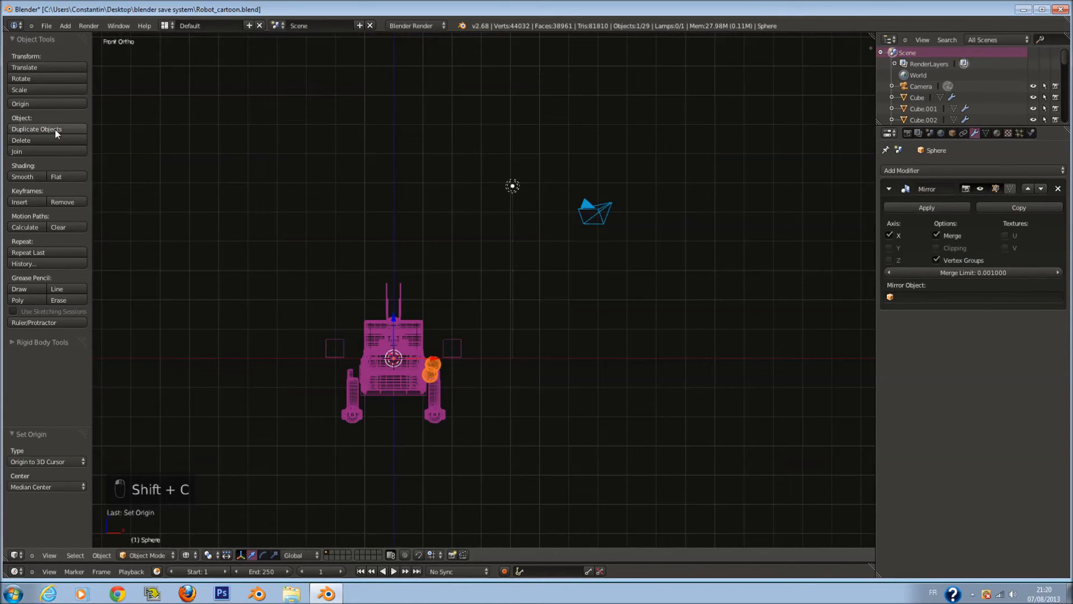
left_click(59, 108)
middle_click_drag(335, 348, 390, 279, "shift")
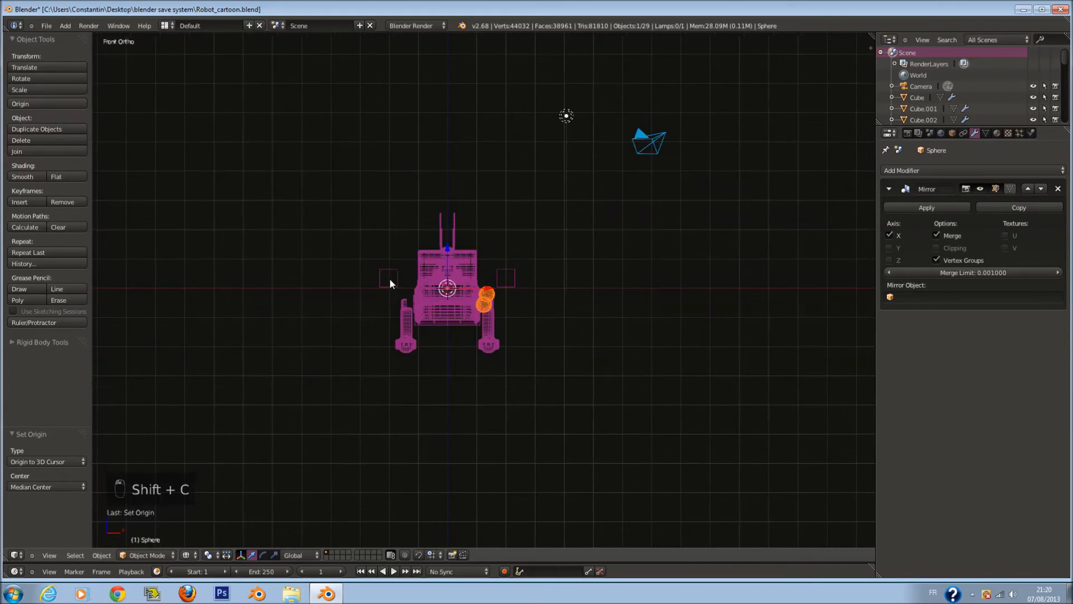
scroll(390, 279, "up", 6)
left_click(49, 107)
left_click(52, 93)
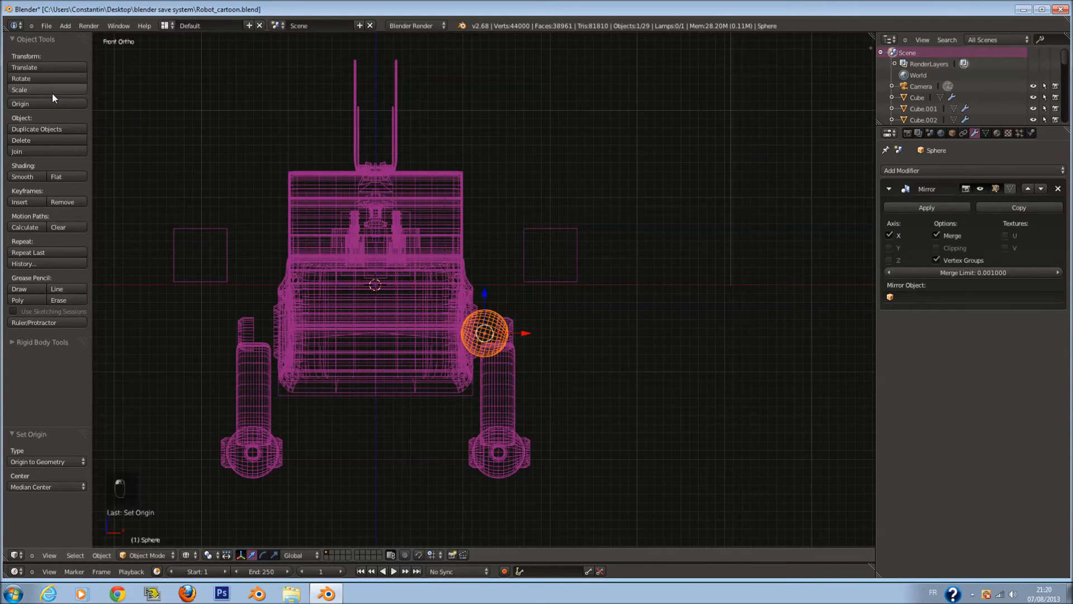
- Scale the upper joint sphere to 0.986 and set its origin to the 3D cursor
left_click(39, 94)
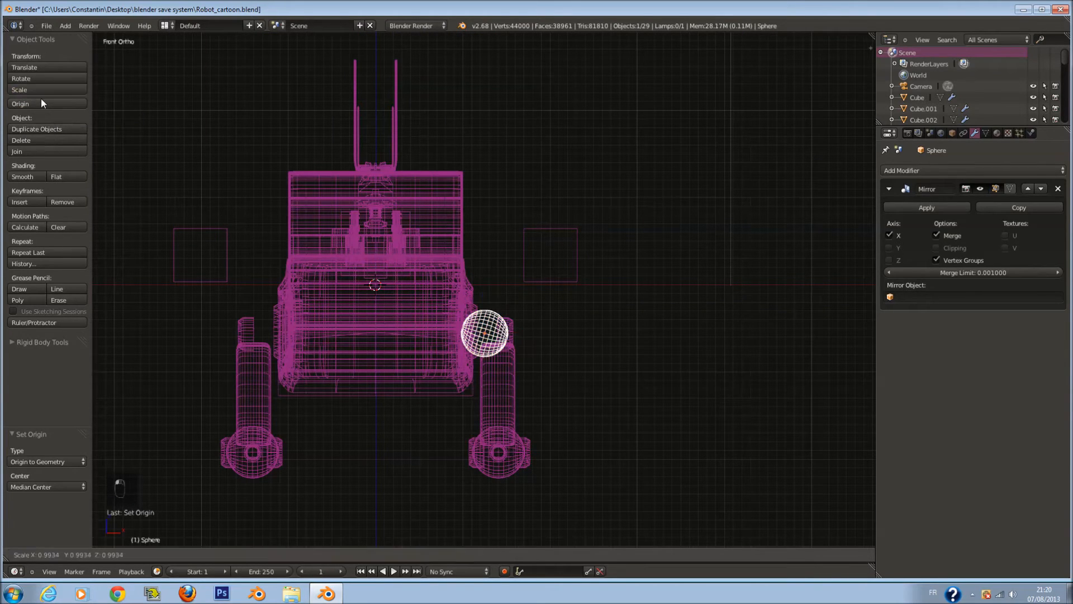
left_click(42, 105)
left_click(45, 106)
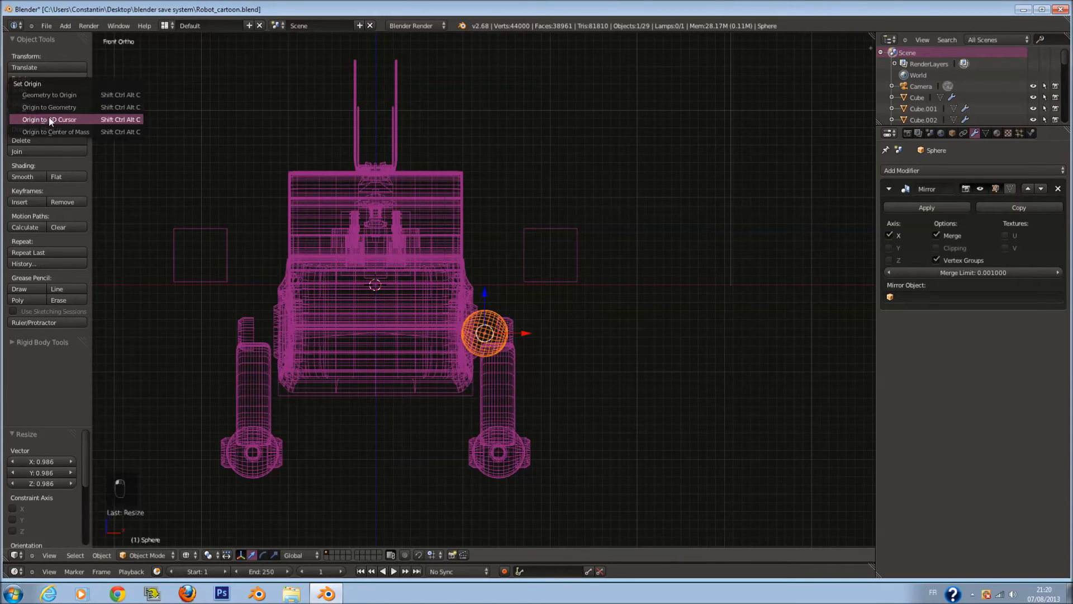
left_click(49, 117)
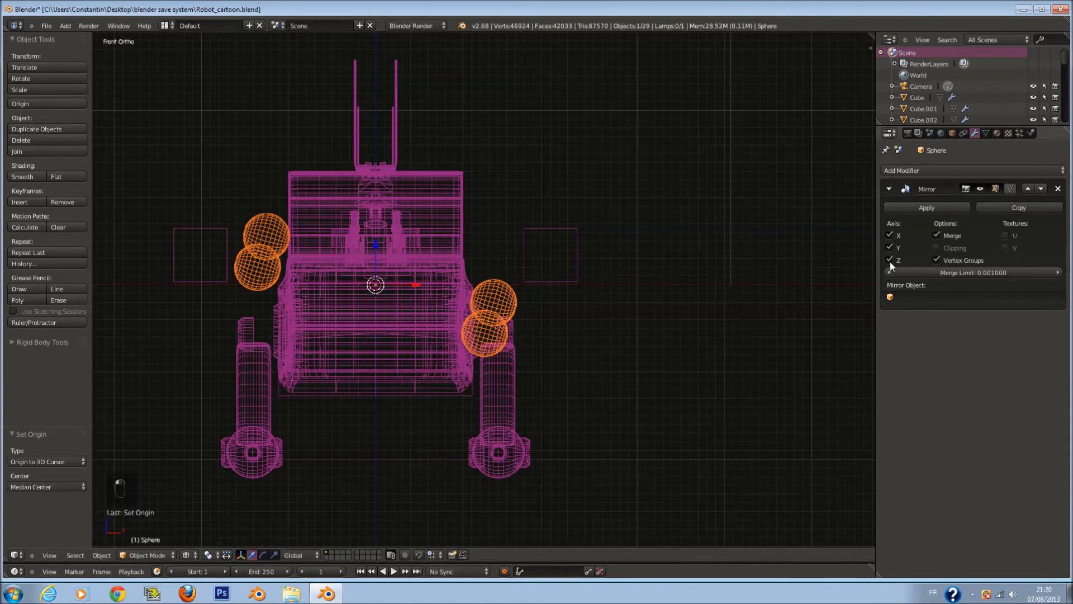
- Remove the upper sphere's Mirror modifier and apply the object's scale and location
left_click(1058, 189)
key("ctrl+a")
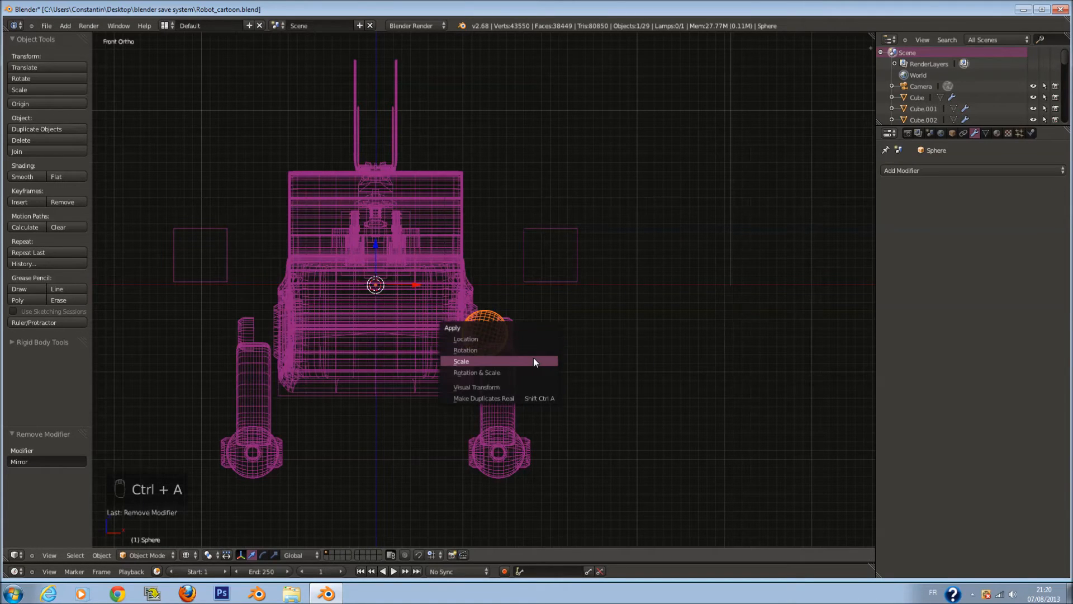
left_click(534, 361)
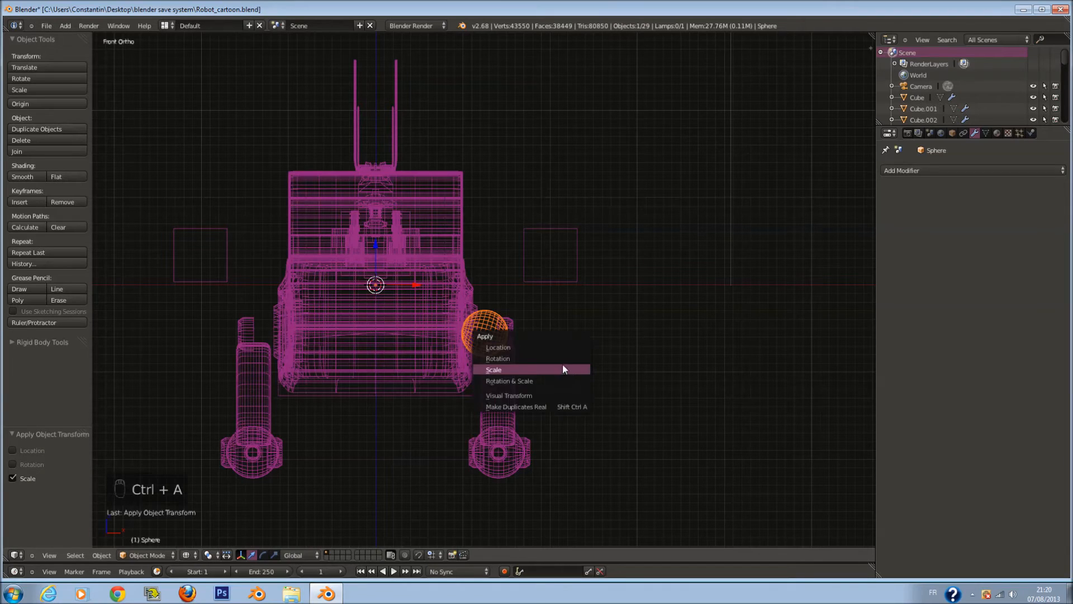
left_click(555, 347)
- Add a new Mirror modifier to the upper sphere and set its origin to the 3D cursor
left_click(940, 169)
left_click(837, 280)
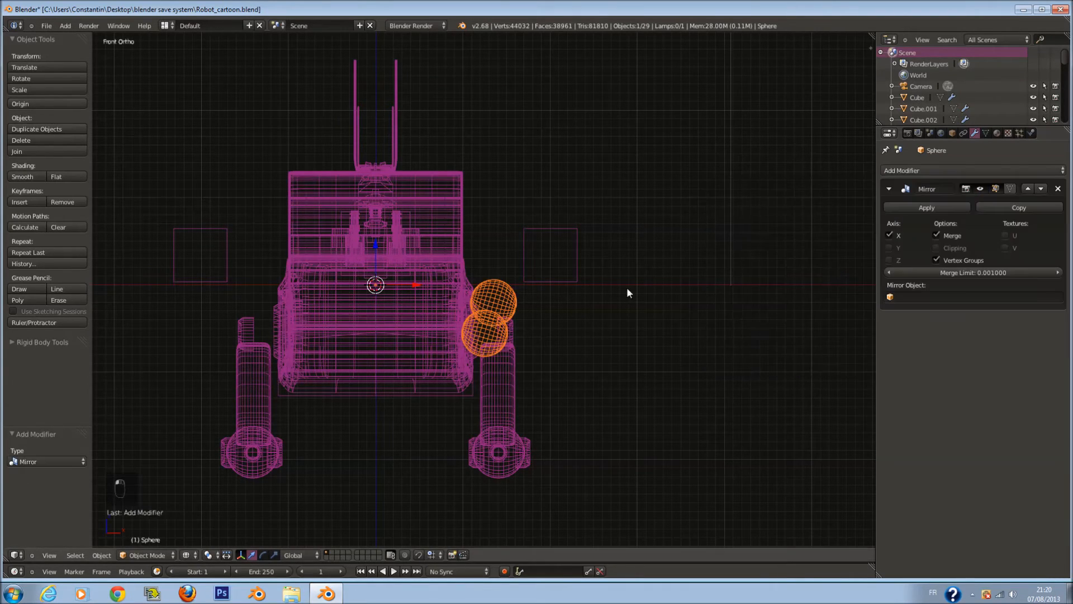
left_click(48, 106)
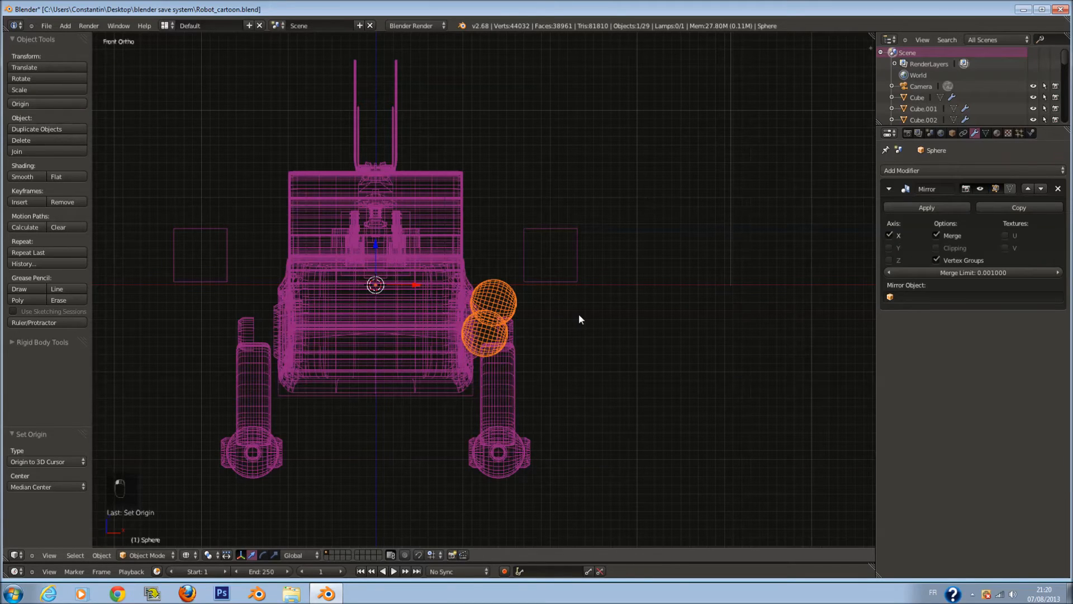
- Apply the upper sphere's rotation and its Mirror modifier
key("shift+a")
mouse_move(578, 313)
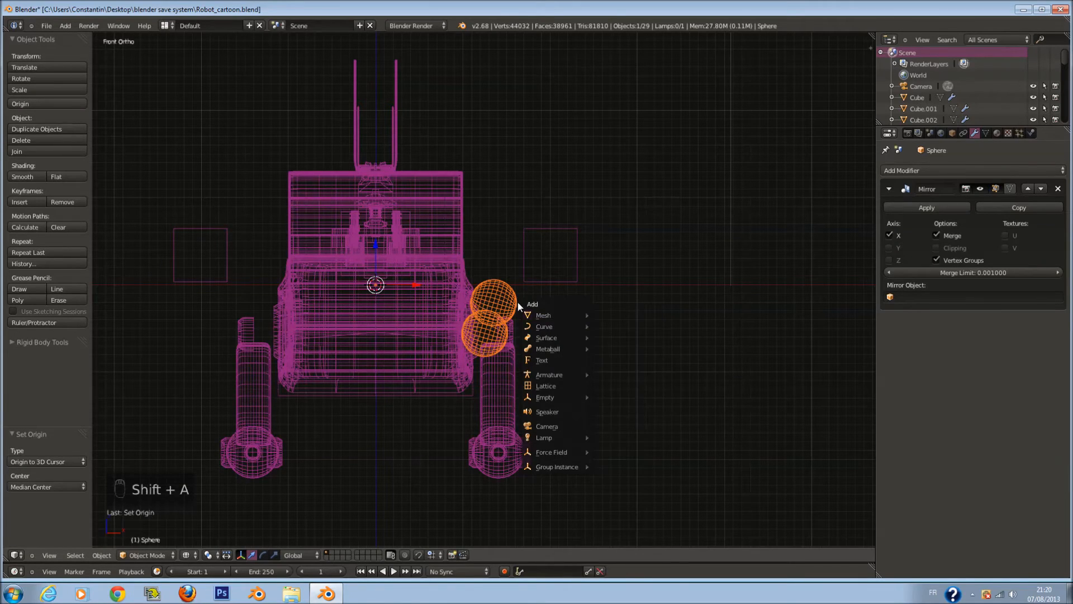
key("ctrl+a")
left_click(521, 334)
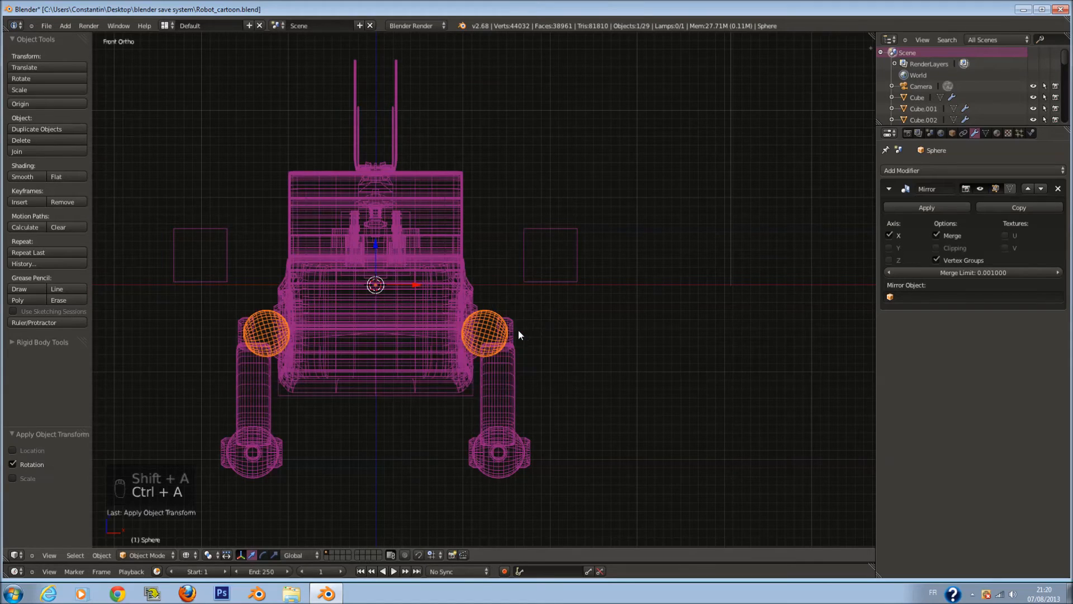
left_click(914, 204)
- Move the mirrored cube's mesh -0.584 on X and -2.794 on Z to the height just below the lower ball joint
key("KP_3")
key("a")
scroll(685, 320, "down", 5)
scroll(603, 311, "up", 6, "ctrl")
scroll(562, 274, "up", 5)
key("a")
key("z")
key("a")
mouse_move(616, 374)
middle_mouse_down()
mouse_move(658, 335)
mouse_move(559, 257)
middle_mouse_up()
right_click(540, 267)
key("g")
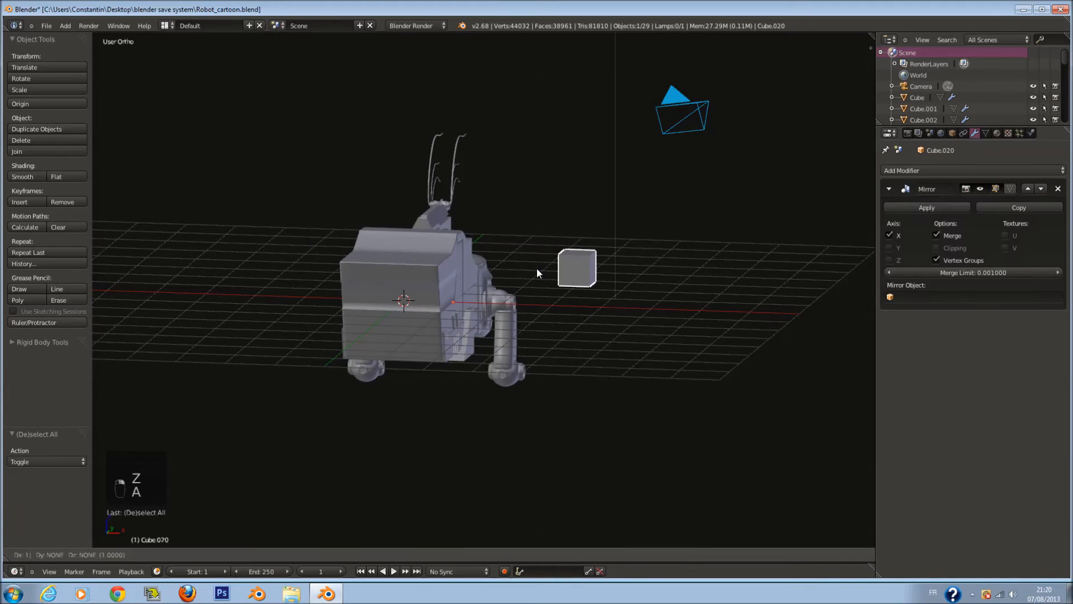
right_click(362, 333)
key("KP_1")
key("KP_Decimal")
key("Tab")
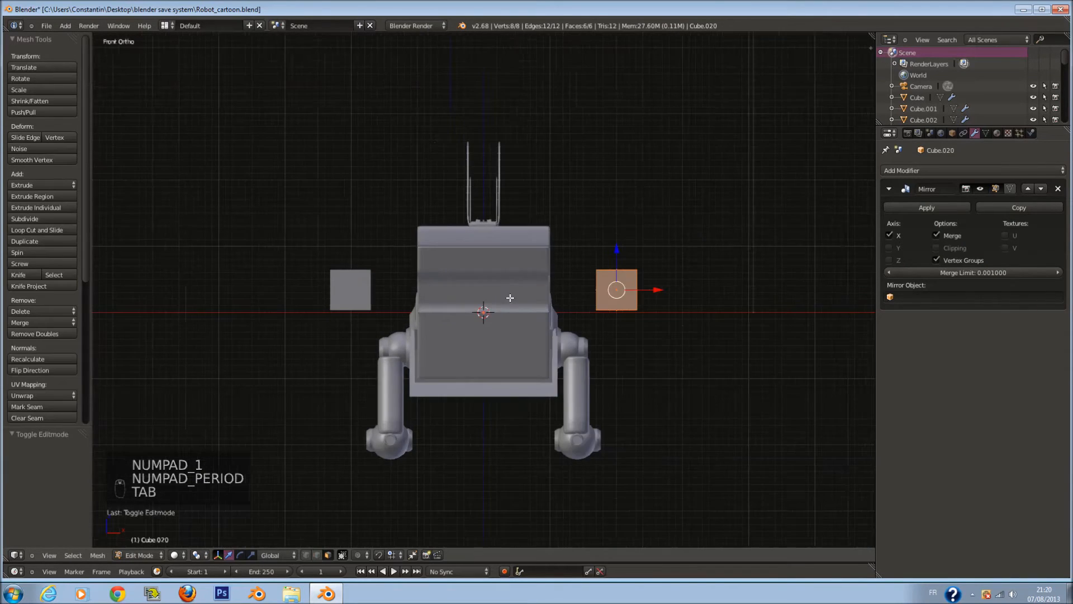
key("g")
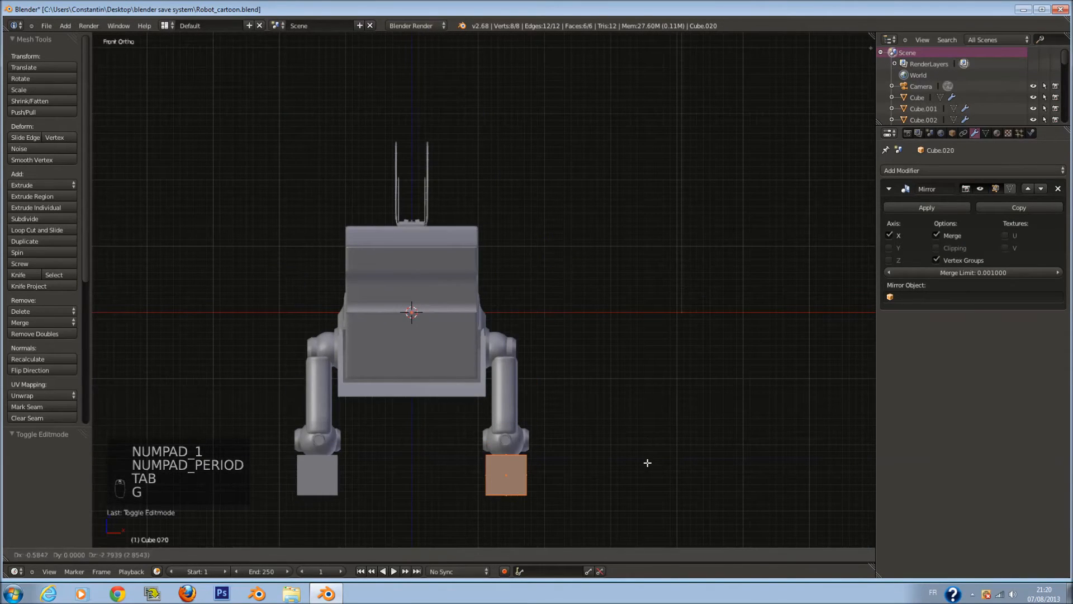
left_click(646, 462)
- Move the cube in side view directly under the lower ball joint and scale it to 1.102
key("KP_3")
key("KP_Decimal")
scroll(595, 430, "down", 6)
key("z")
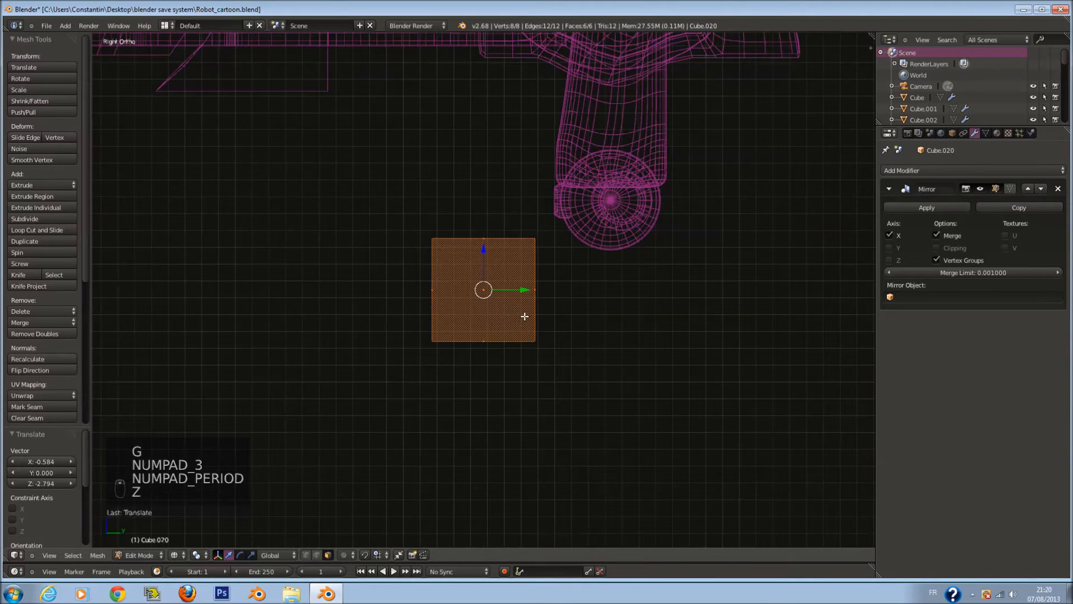
key("g")
left_click(676, 302)
key("s")
left_click(663, 319)
- Scale the lower leg cube to 0.961 so it fits below the ball joint
key("z")
key("s")
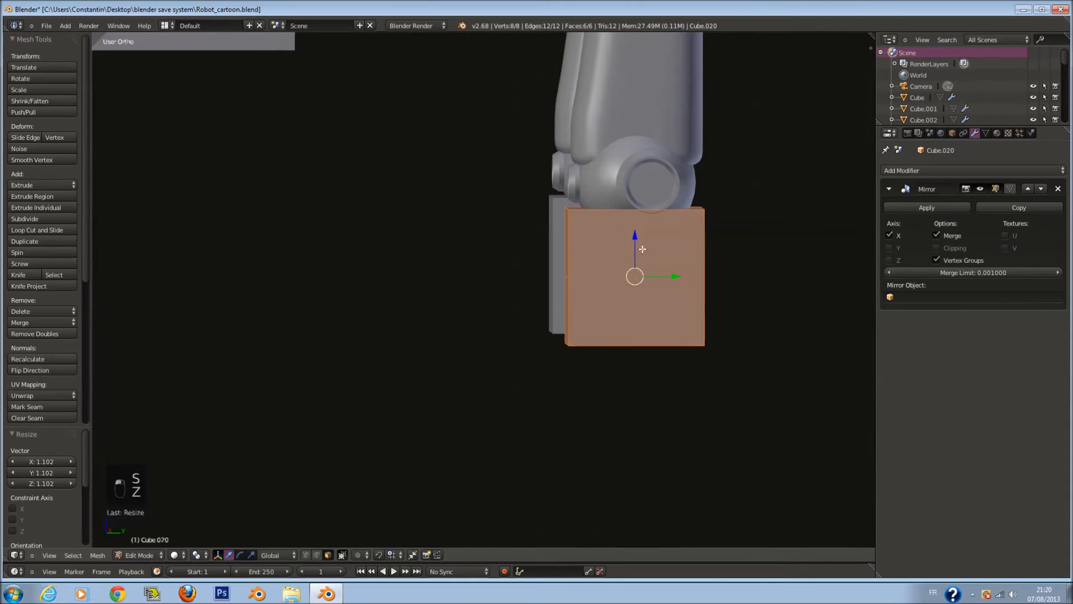
left_click(702, 271)
key("KP_3")
key("z")
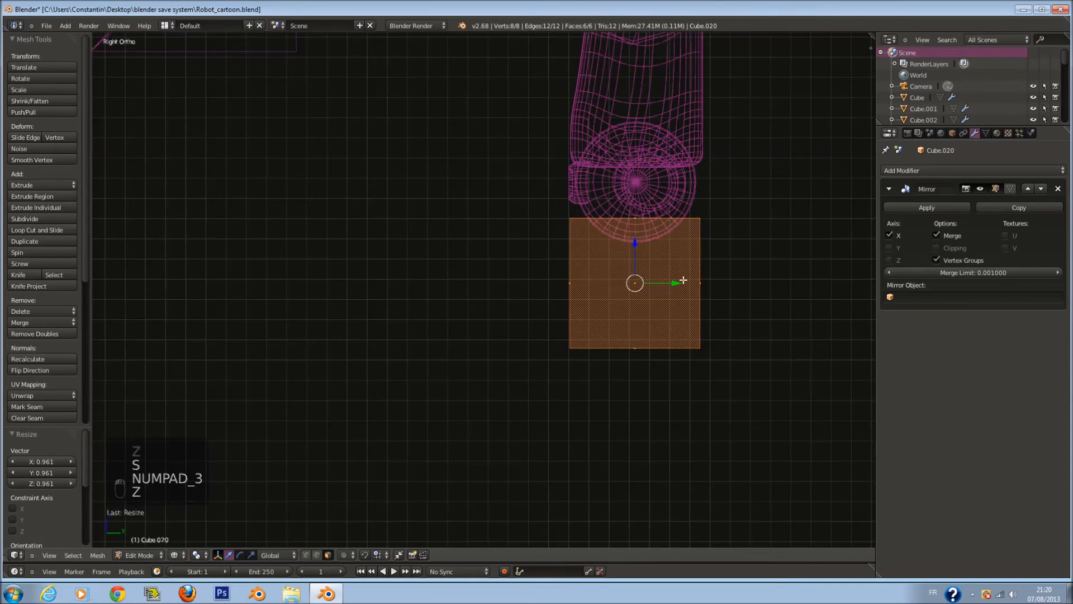
- Select the cube's bottom face and move it -1.001 on Z to lengthen the lower leg
key("a")
scroll(660, 299, "down", 1)
key("c")
left_click(612, 393)
right_click(613, 392)
scroll(626, 313, "down", 1)
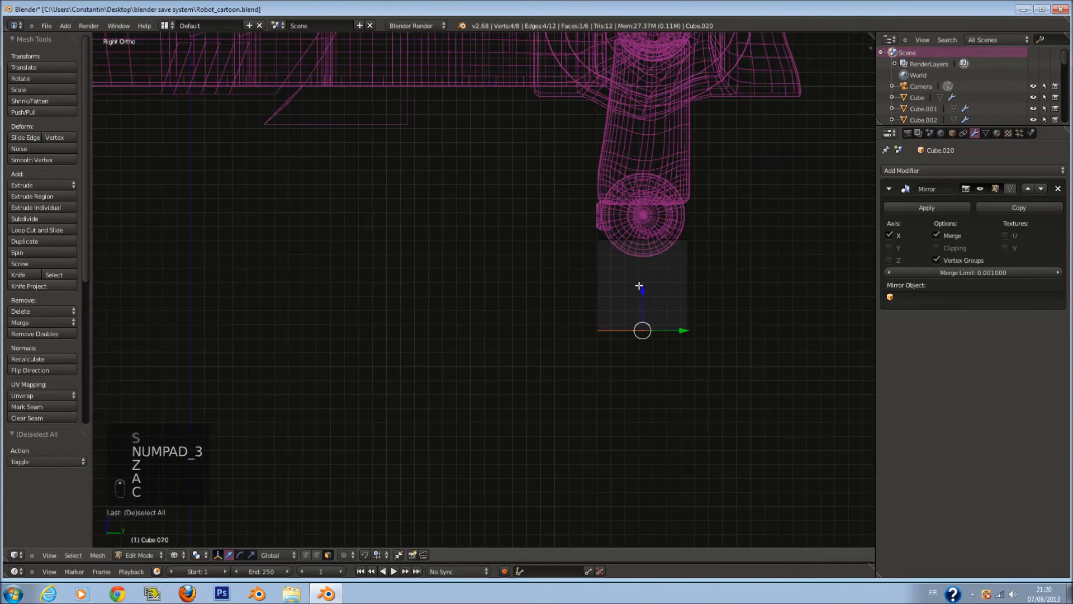
left_click_drag(644, 297, 657, 423)
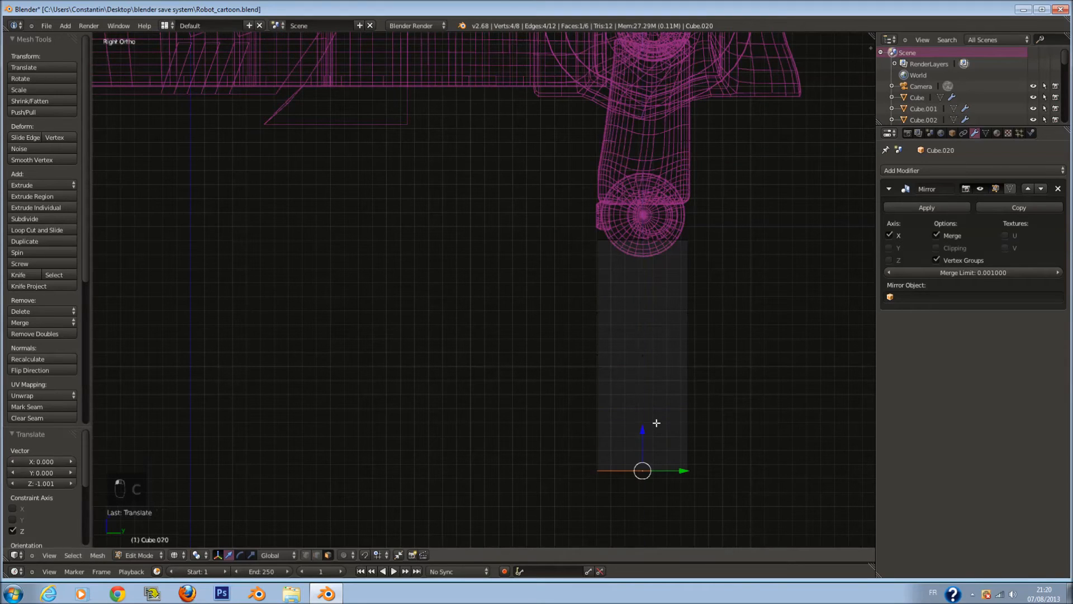
- Add a horizontal loop cut around the lower leg and slide it close to the bottom end
scroll(693, 314, "up", 1)
key("a")
key("ctrl+r")
left_click(678, 336)
left_click(685, 425)
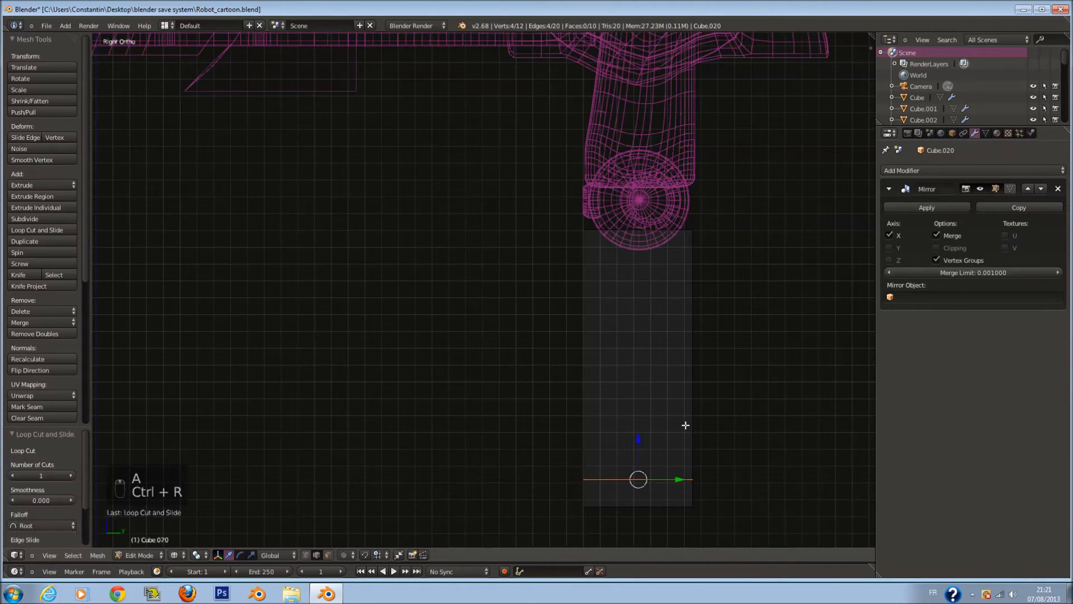
- Add two centred lengthwise loop cuts to the lower leg and scale them outward along X to round it
key("a")
key("ctrl+r")
left_click(630, 235)
right_click(664, 294)
middle_click_drag(663, 295, 660, 384)
key("z")
key("s")
key("s")
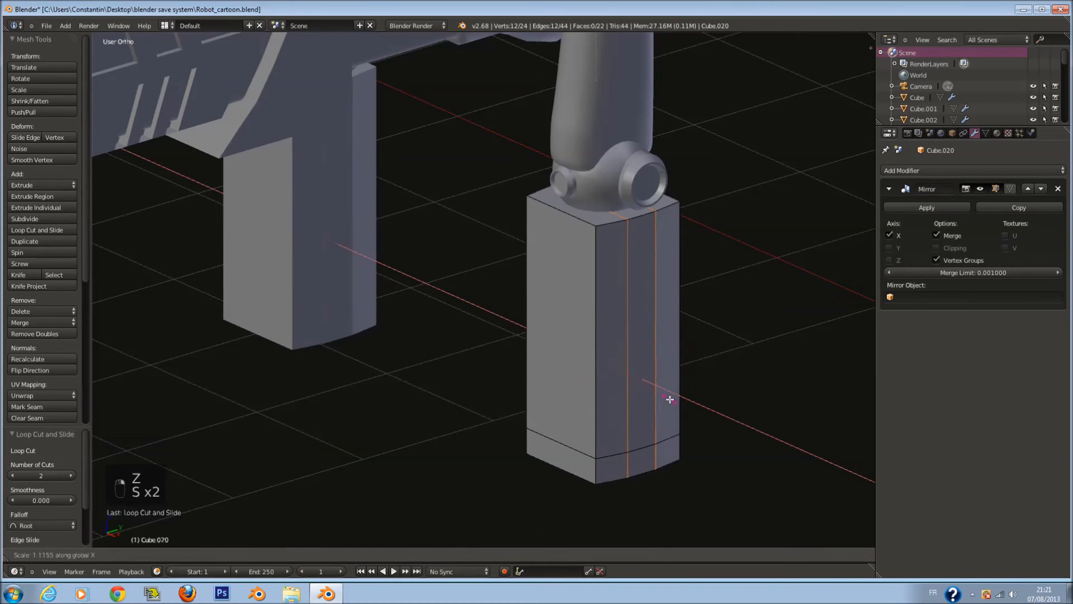
left_click(666, 391)
- Add centred lengthwise loop cuts across the leg's other direction and scale them 1.169 along Y
key("a")
key("ctrl+r")
left_click(582, 234)
right_click(714, 251)
key("s")
key("s")
left_click(738, 254)
- Select the lower leg's bottom faces, extrude them downward and scale them outward into a flare
key("KP_3")
key("z")
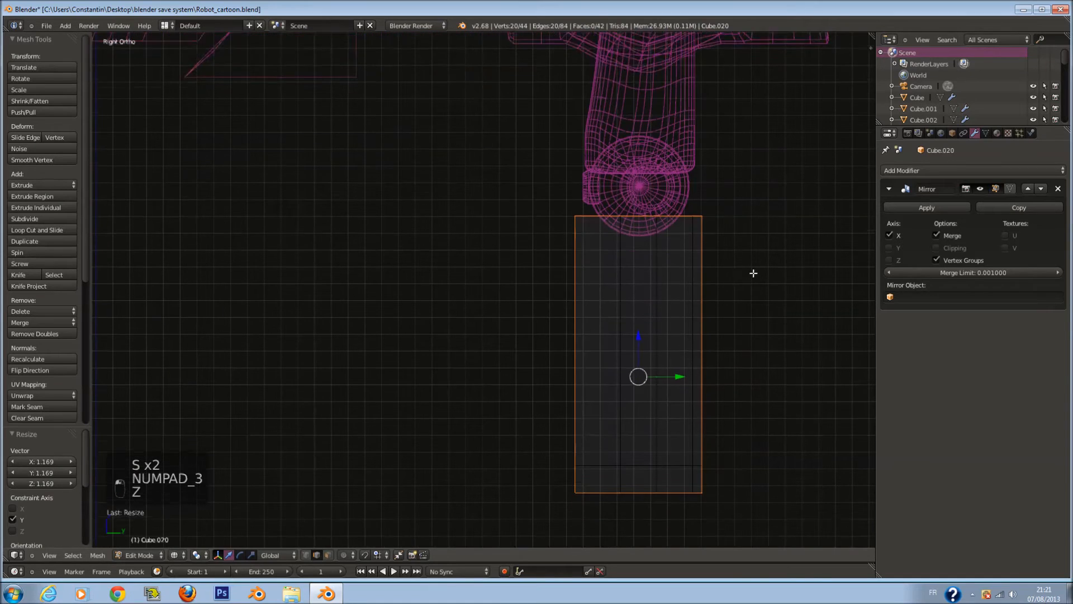
key("a")
key("c")
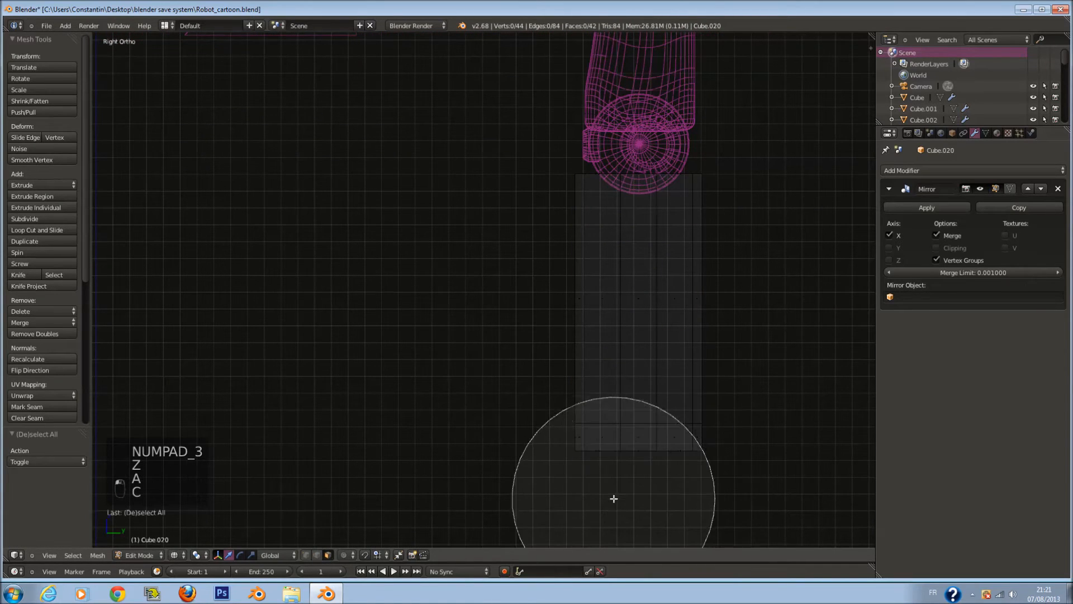
left_click_drag(613, 540, 688, 541)
right_click(688, 542)
key("e")
left_click(723, 499)
key("s")
left_click(735, 518)
left_click(741, 535)
- Move the flared bottom faces and scale them along one axis to refine the foot's shape
key("g")
left_click(727, 535)
key("s")
key("s")
left_click(750, 529)
- Select the middle faces on the underside of the flare and raise them along Z
key("a")
key("c")
scroll(638, 510, "up", 8)
left_click(639, 511)
right_click(638, 511)
scroll(641, 511, "down", 1)
key("g")
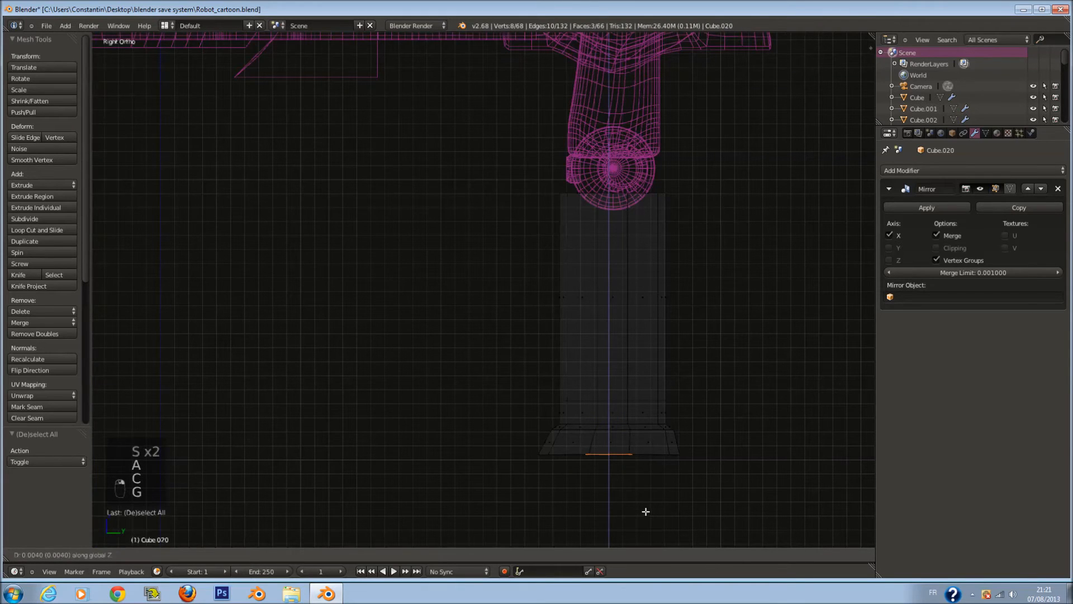
left_click(639, 503)
- Extrude the front faces on the flare's underside, then rotate and move them down into a slanted toe
key("a")
key("c")
right_click(561, 488)
key("z")
middle_click_drag(618, 402, 580, 440)
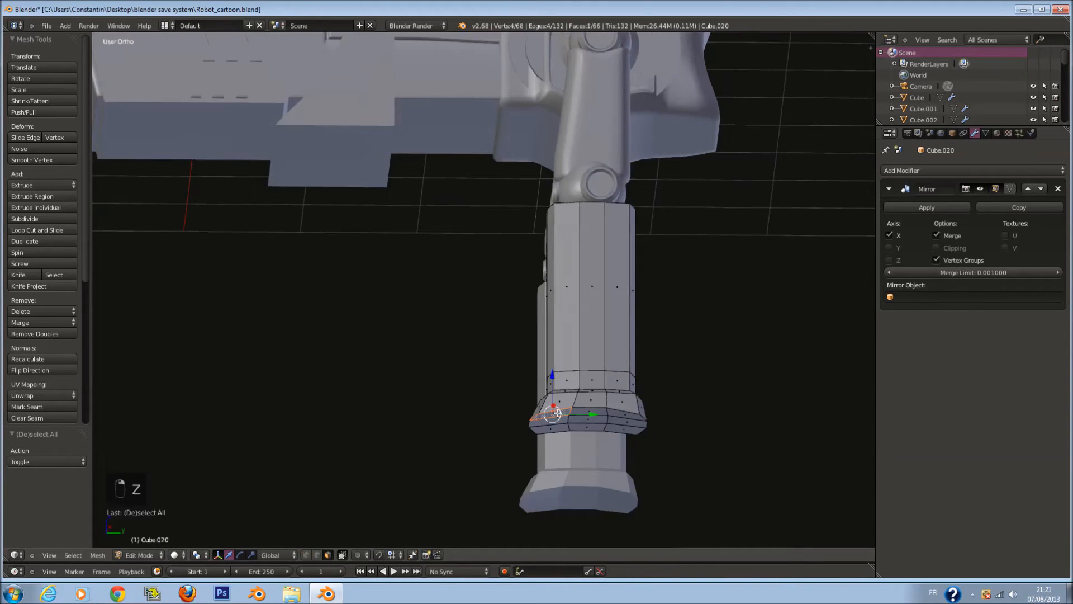
key("KP_3")
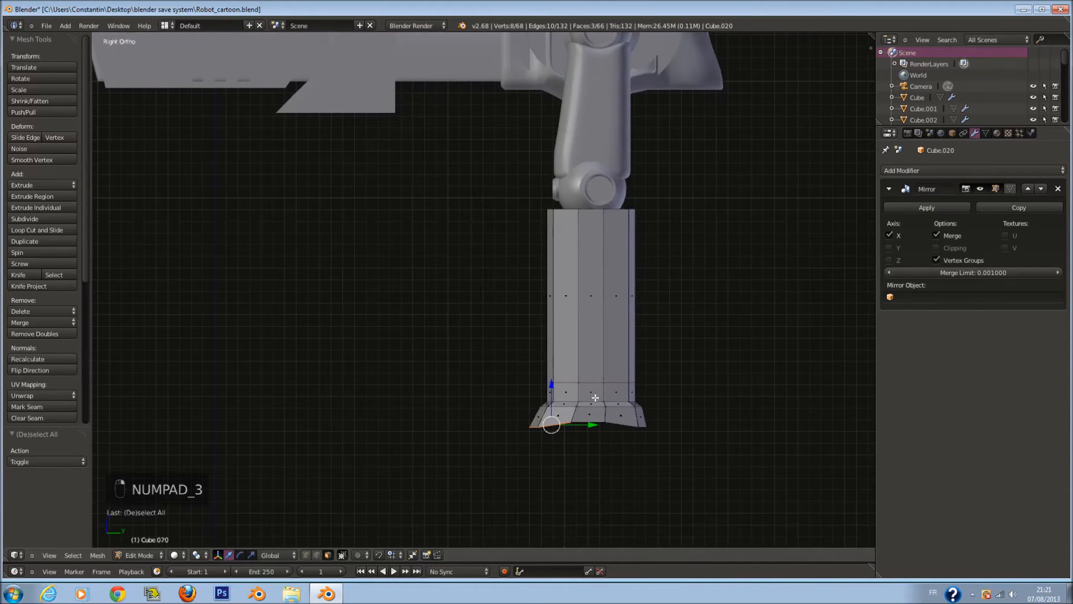
key("e")
left_click(597, 415)
key("r")
left_click(647, 443)
key("g")
left_click(634, 436)
key("Tab")
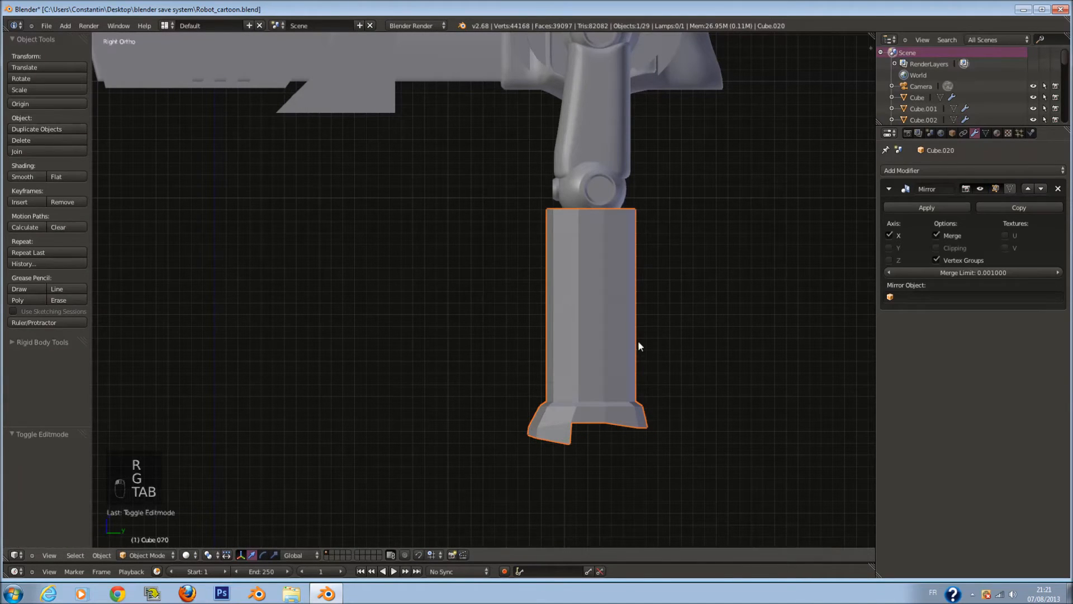
- Select the lower leg's top faces, extrude them upward and scale the extrusion to 0.737
key("Tab")
scroll(609, 279, "up", 2)
key("z")
key("a")
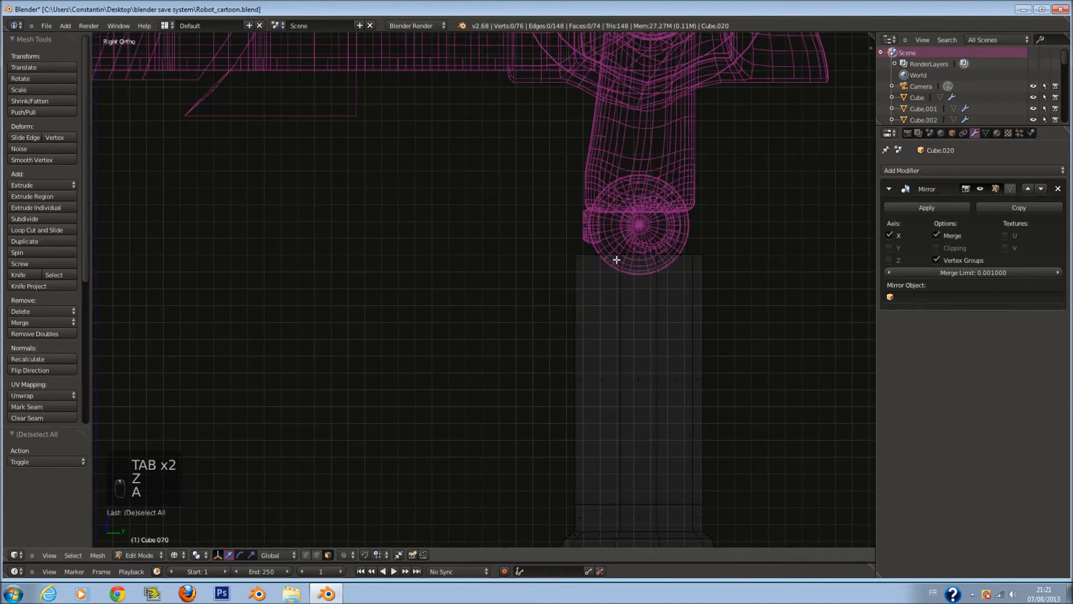
key("c")
left_click_drag(577, 246, 699, 243)
right_click(746, 241)
key("e")
left_click(736, 241)
key("s")
left_click(710, 244)
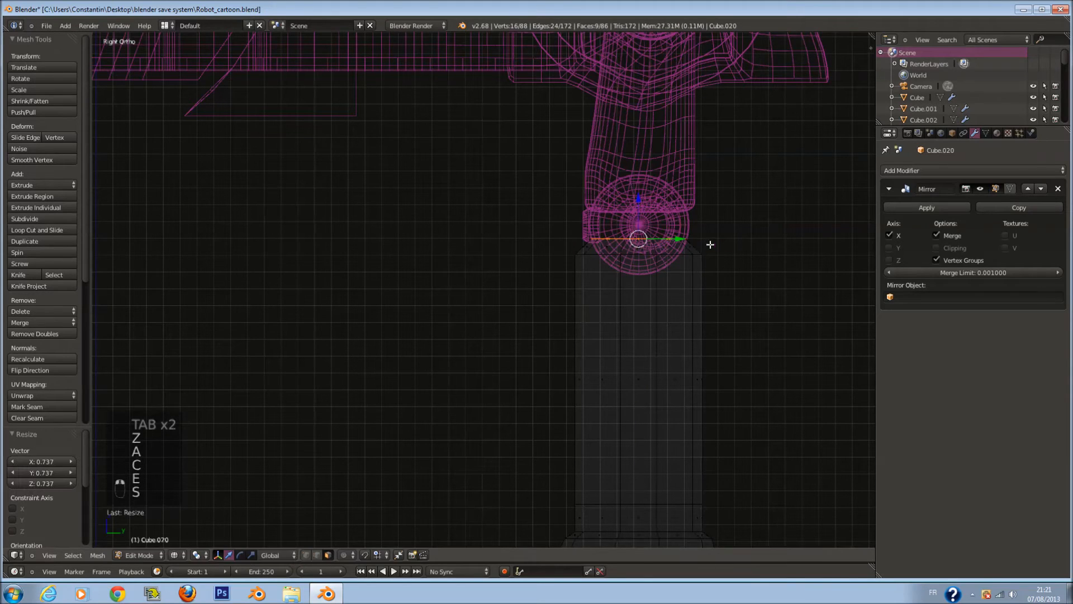
- Lower the narrowed top faces along Z, then extrude them again and scale them to 0.833
left_click_drag(639, 227, 652, 248)
key("e")
left_click(700, 247)
key("s")
left_click(683, 243)
- Shade the lower leg smooth and add a Subsurf modifier with view subdivisions at 1
key("z")
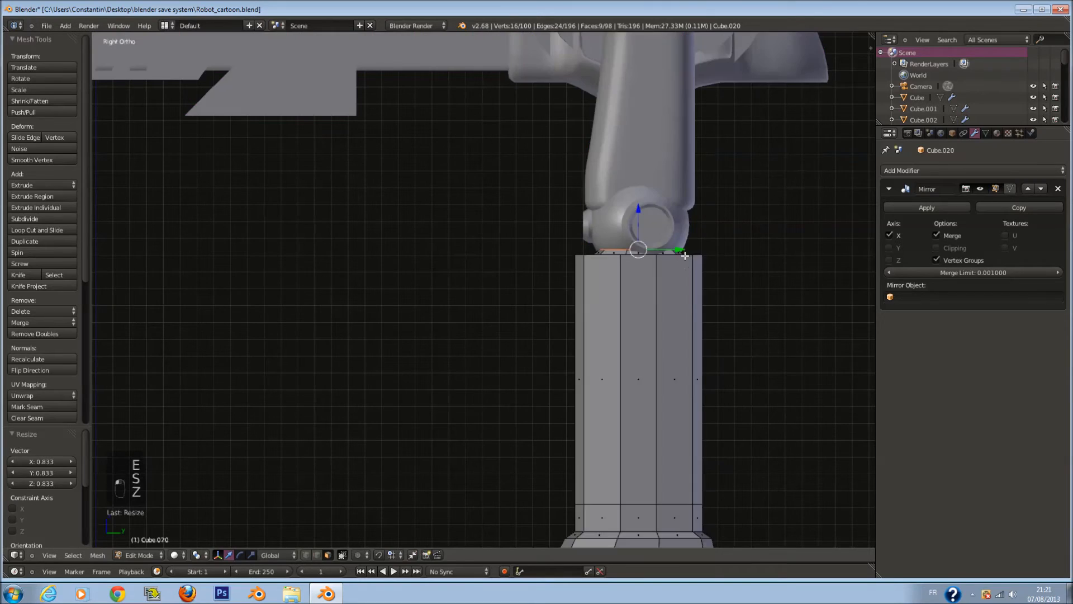
key("Tab")
left_click(34, 177)
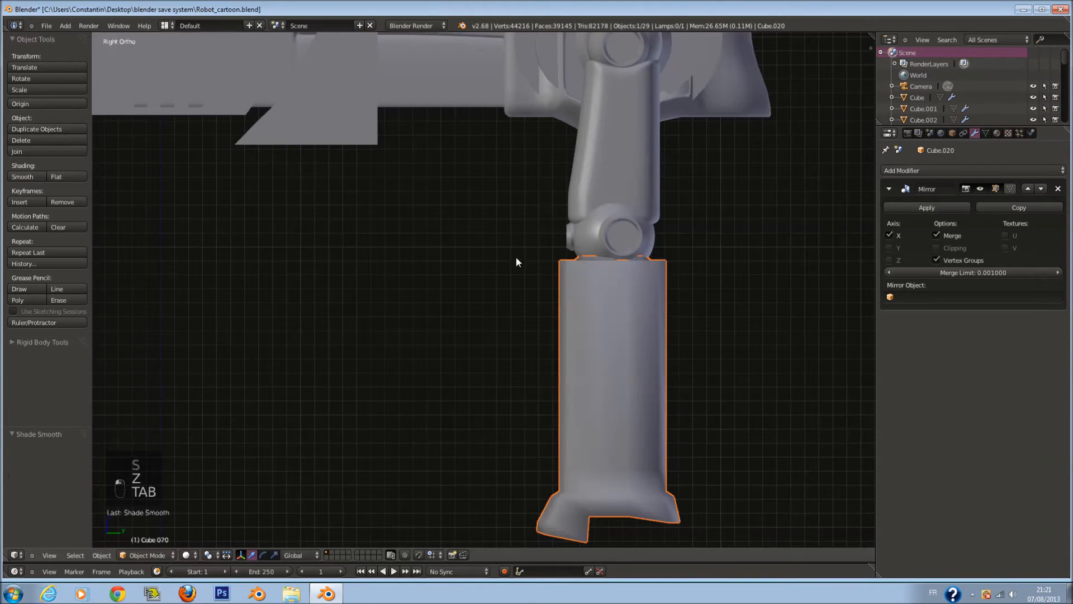
key("ctrl+1")
- Try a loop cut around the lower leg's shaft, then undo it
key("Tab")
key("a")
key("a")
key("ctrl+r")
left_click(660, 278)
left_click(664, 384)
key("a")
key("ctrl+z")
key("ctrl+z")
- Add two supporting loop cuts on the narrow top surface, between the leg's outer rim and the ball joint
middle_click_drag(664, 384, 667, 334)
scroll(667, 334, "up", 4)
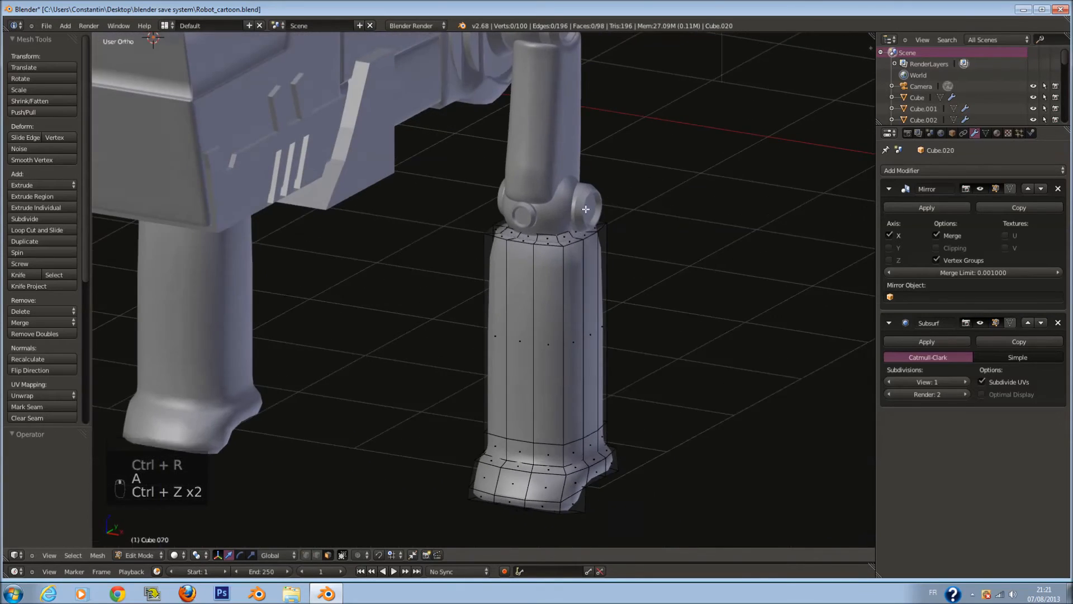
key("ctrl+r")
left_click(620, 217)
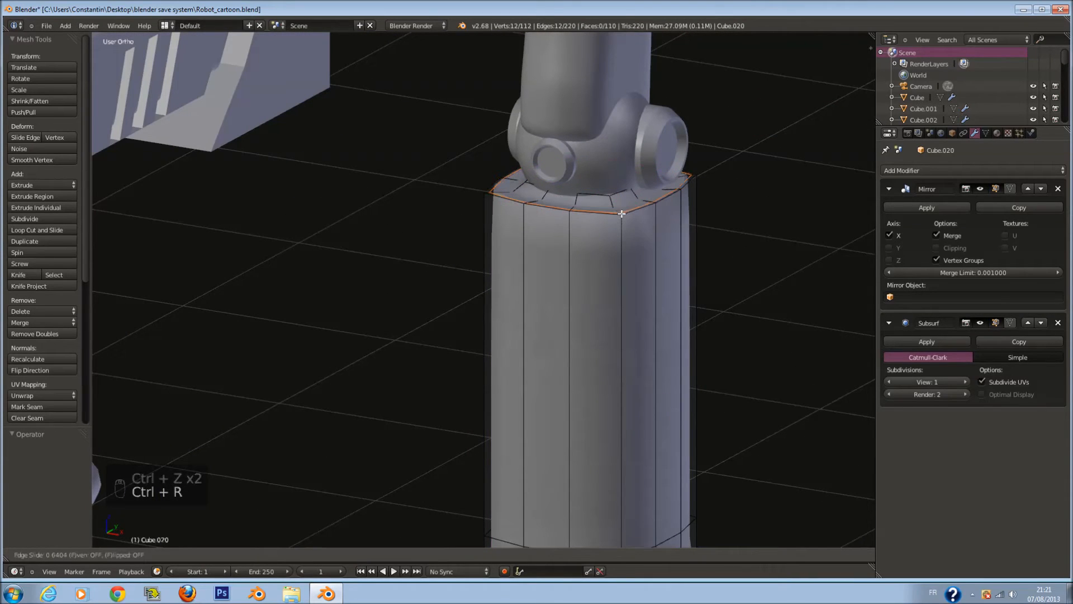
left_click(613, 208)
key("a")
key("ctrl+r")
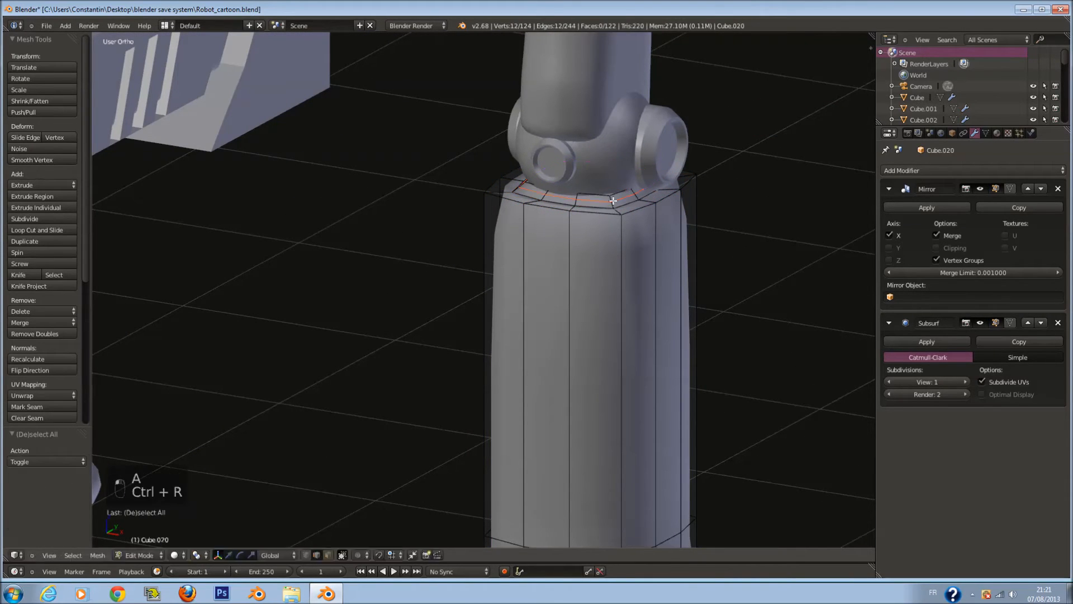
left_click(615, 192)
- Try a loop cut slid down the shaft towards the foot flare, then undo it
scroll(615, 193, "down", 3)
scroll(613, 304, "up", 4)
key("a")
key("ctrl+r")
left_click(613, 304)
left_click(640, 443)
key("ctrl+z")
- Add a supporting loop cut around the lower leg where the shaft meets the foot flare
key("ctrl+r")
left_click(621, 363)
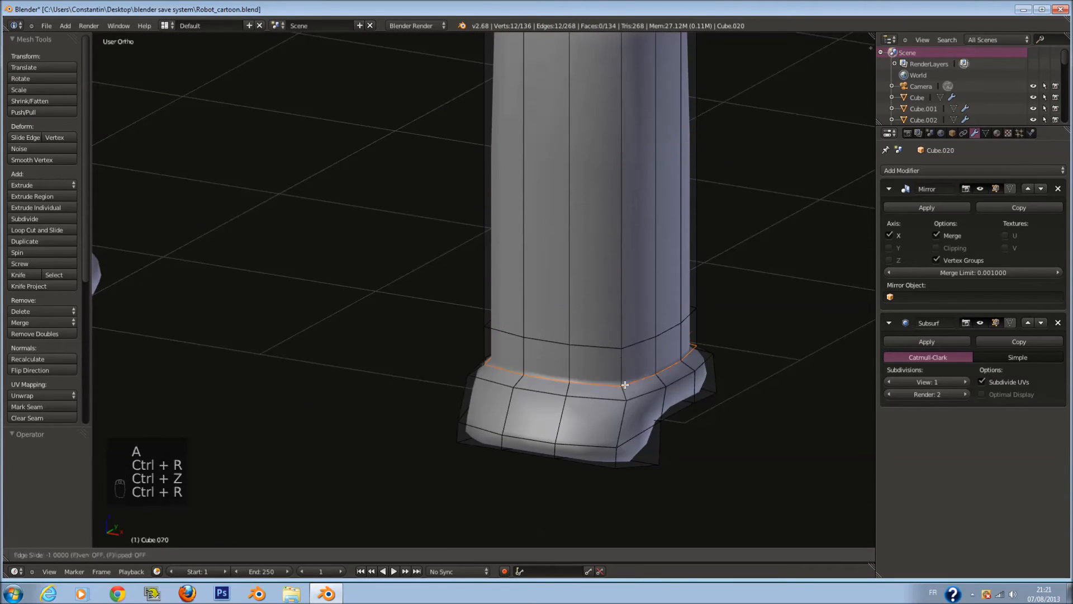
left_click(626, 376)
key("Tab")
scroll(609, 342, "down", 3)
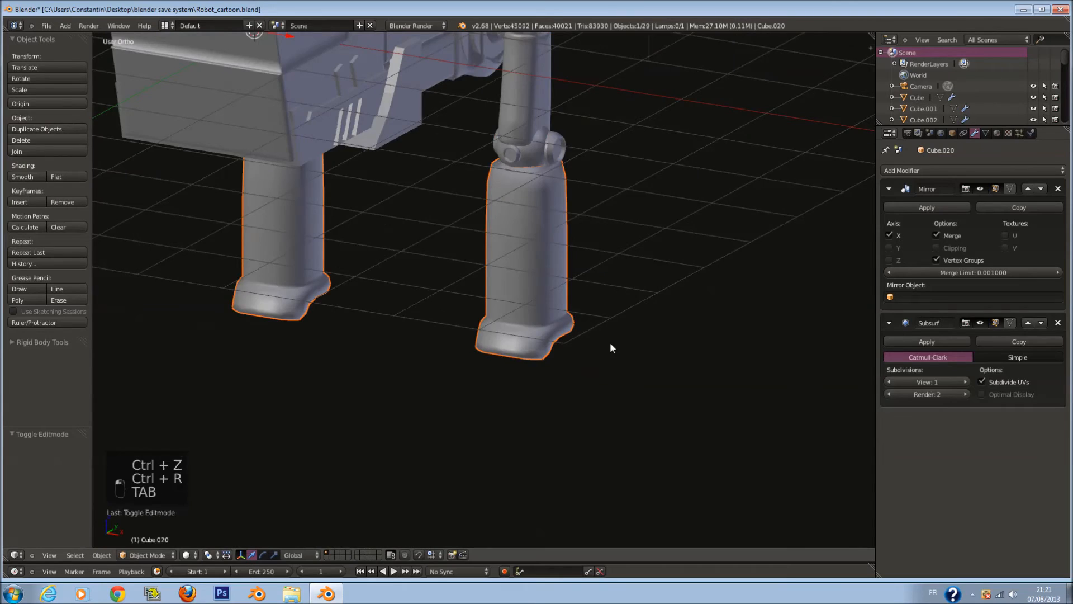
- Try tilting the whole lower leg mesh in side view and repositioning it under the ball joint, then undo it
key("KP_3")
key("Tab")
key("z")
key("a")
key("a")
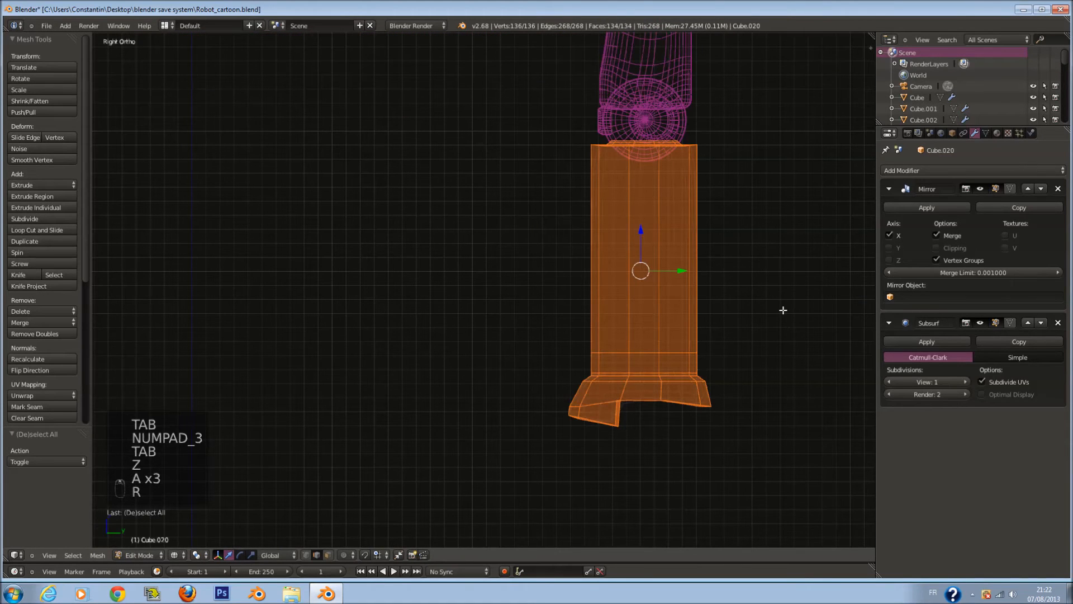
key("r")
left_click(752, 308)
key("g")
left_click(751, 307)
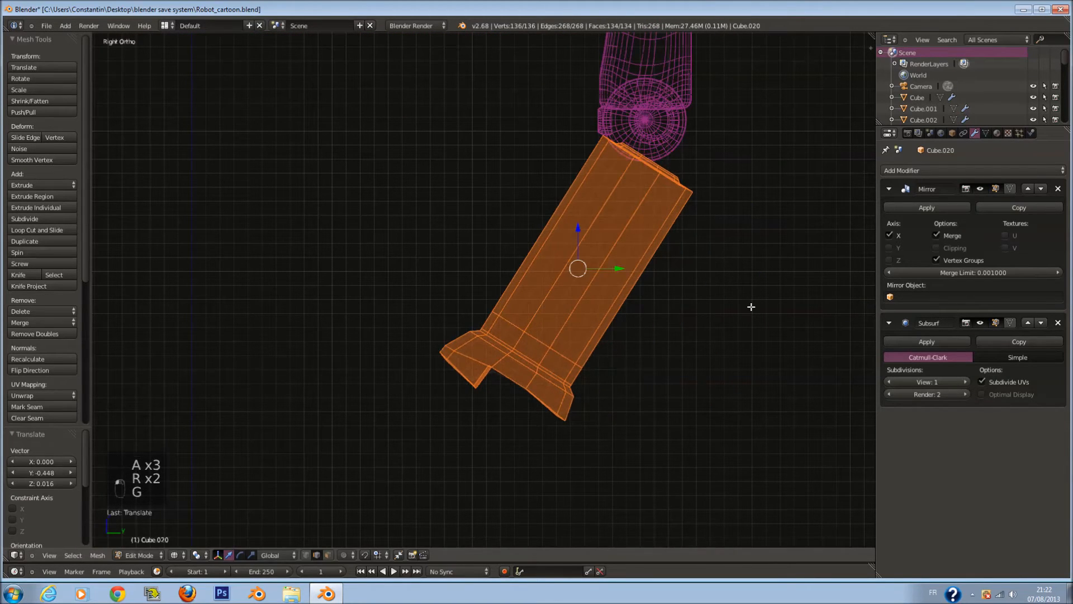
key("r")
key("ctrl+z")
key("ctrl+z")
key("ctrl+z")
key("r")
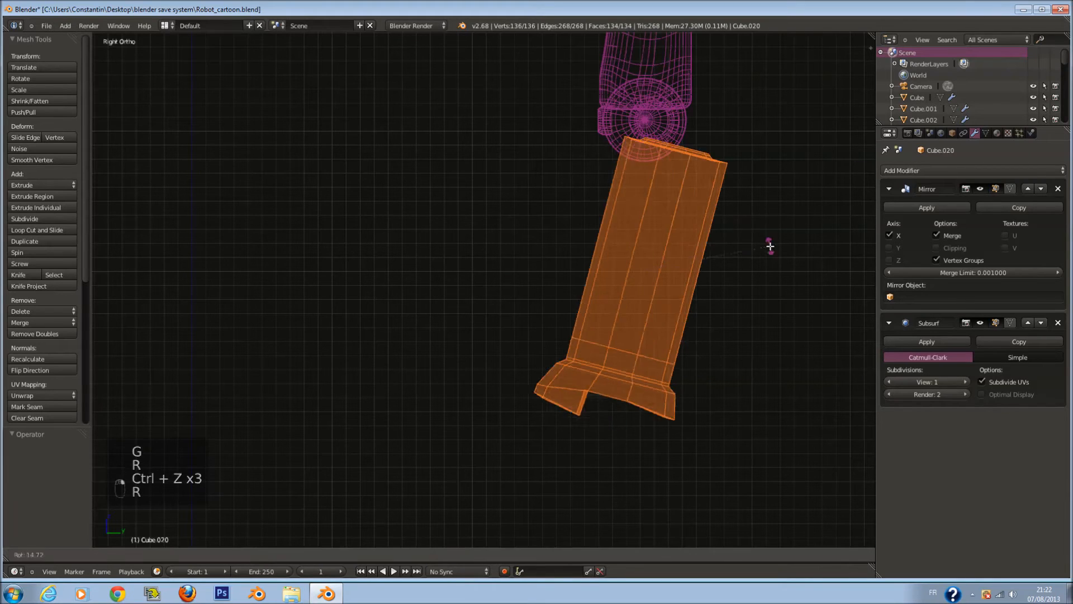
right_click(768, 217)
scroll(732, 150, "down", 1)
key("Tab")
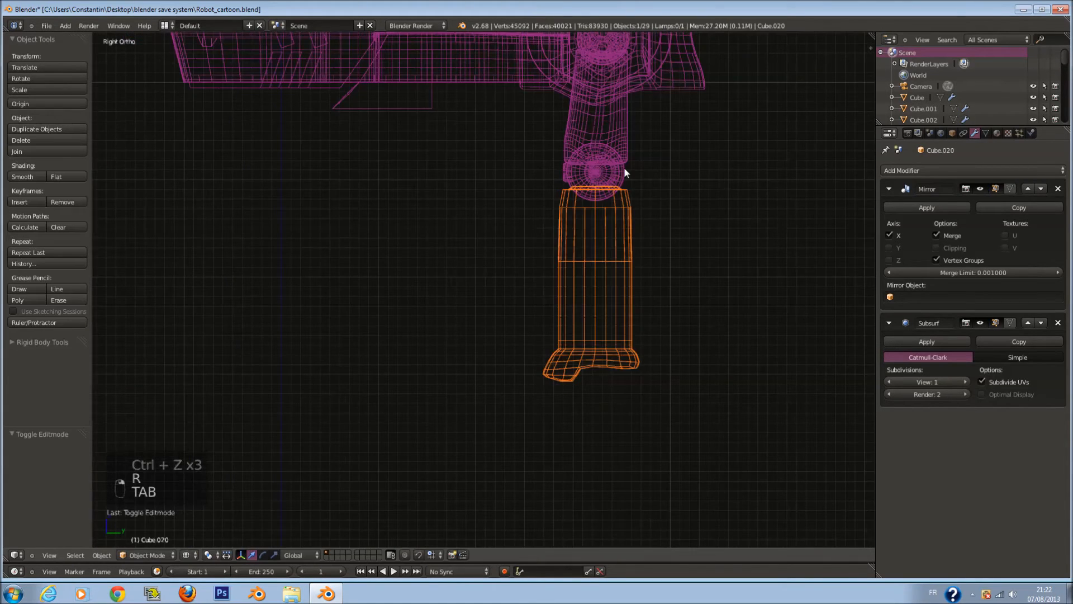
- Try rotating the lower ball joint in side view and cancel the rotation
right_click(625, 168)
key("r")
right_click(750, 238)
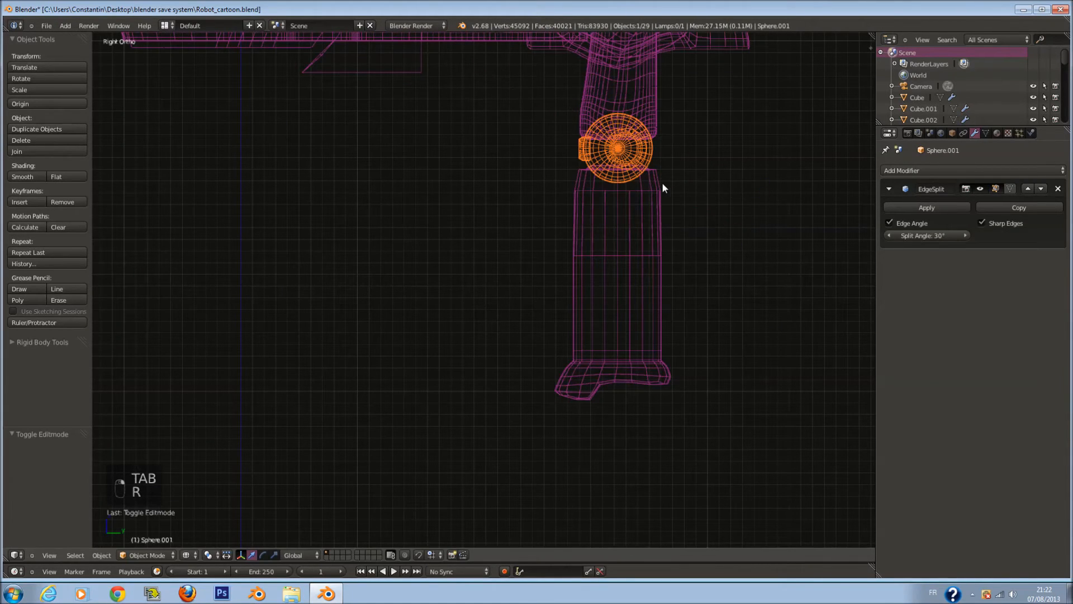
- Shade the lower leg smooth, set its Subsurf view subdivisions to 2 and save the file
right_click(662, 183)
middle_click_drag(660, 172, 660, 156, "shift")
key("z")
scroll(574, 251, "up", 2)
scroll(545, 260, "down", 4)
middle_click_drag(540, 263, 633, 259)
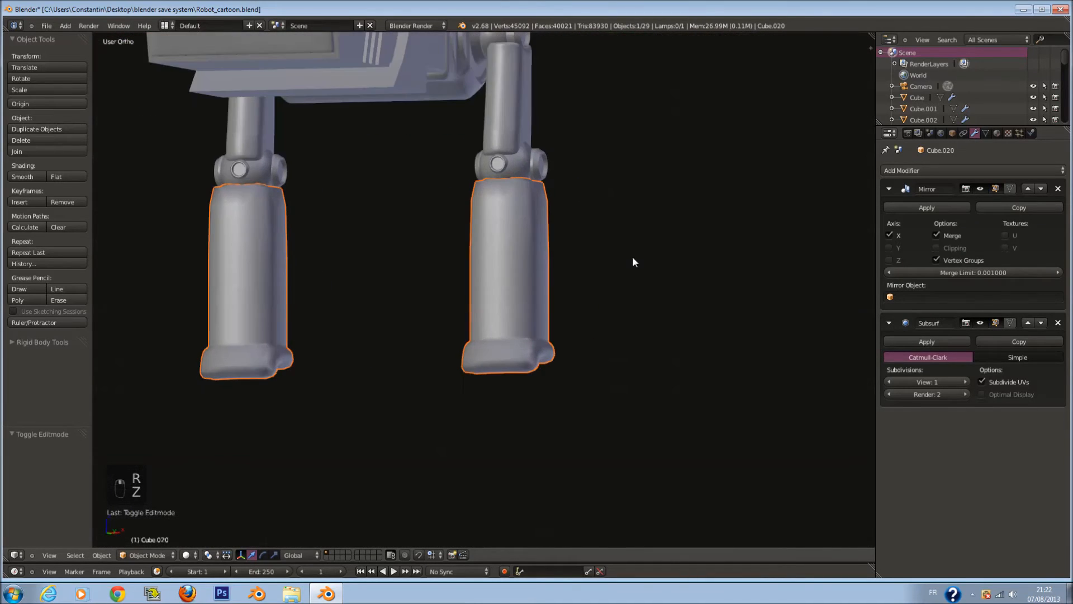
key("KP_3")
left_click(38, 175)
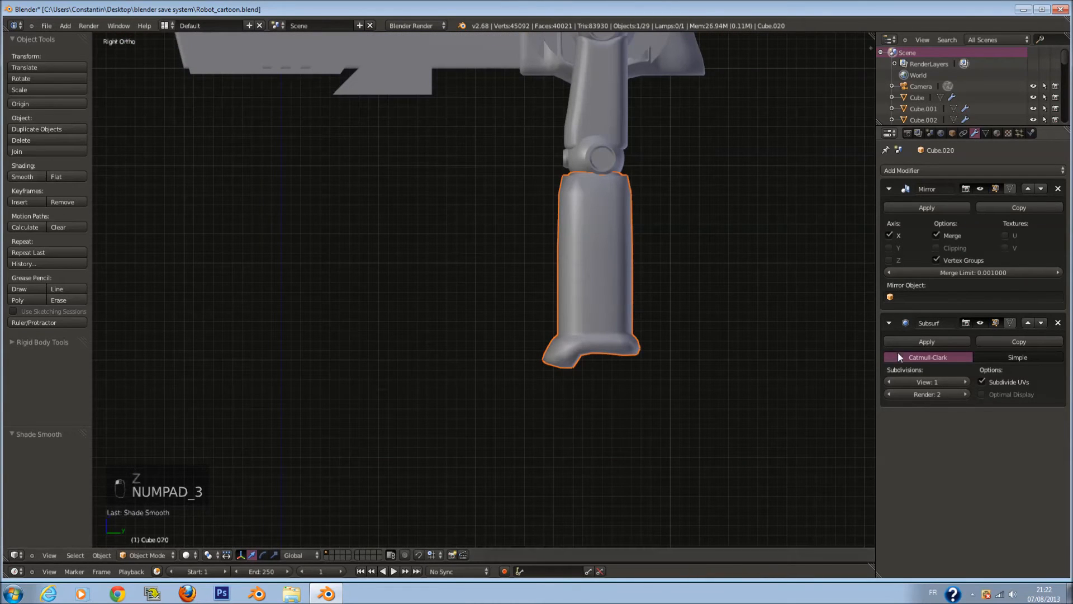
left_click(965, 382)
scroll(631, 331, "down", 5)
key("ctrl+s")
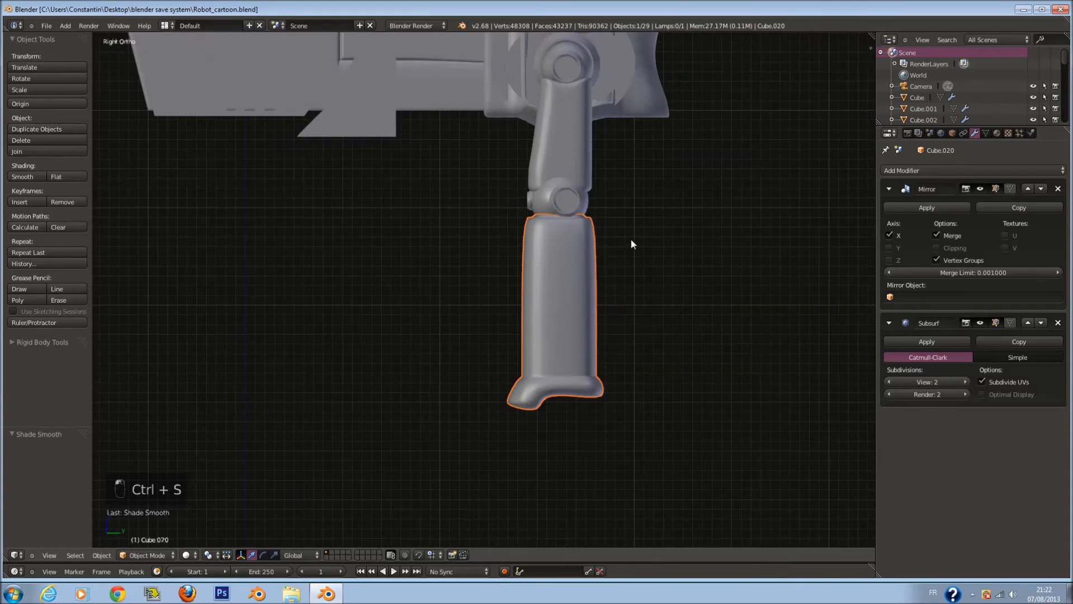
middle_click_drag(516, 230, 592, 220)
key("KP_3")
key("z")
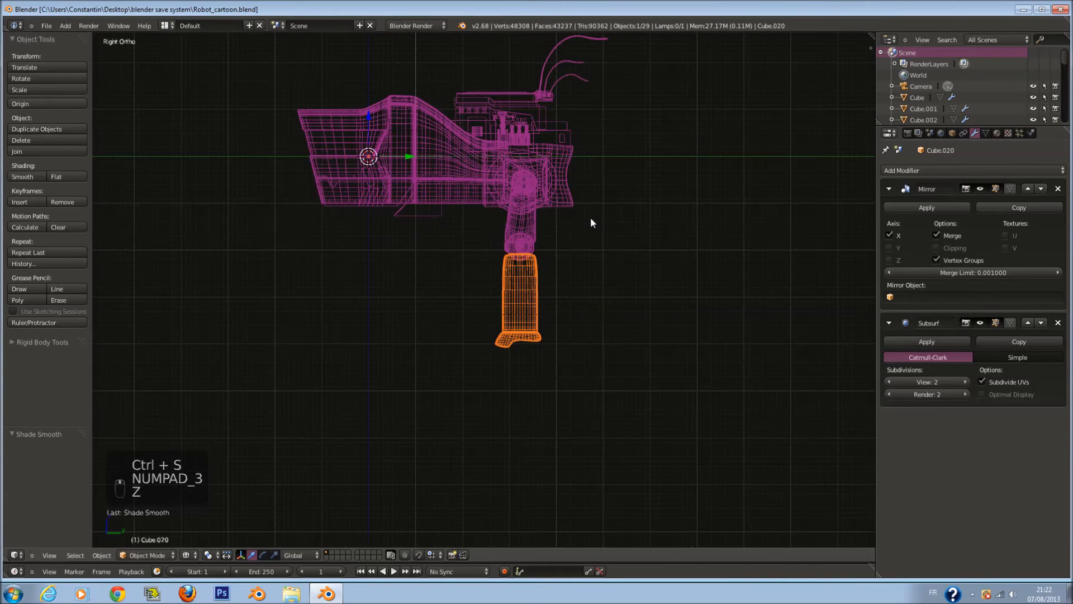
- Save the file, then add a UV sphere with a Mirror modifier for the ankle joints
key("a")
scroll(531, 258, "up", 3)
key("ctrl+s")
scroll(458, 311, "up", 4, "shift")
key("shift+a")
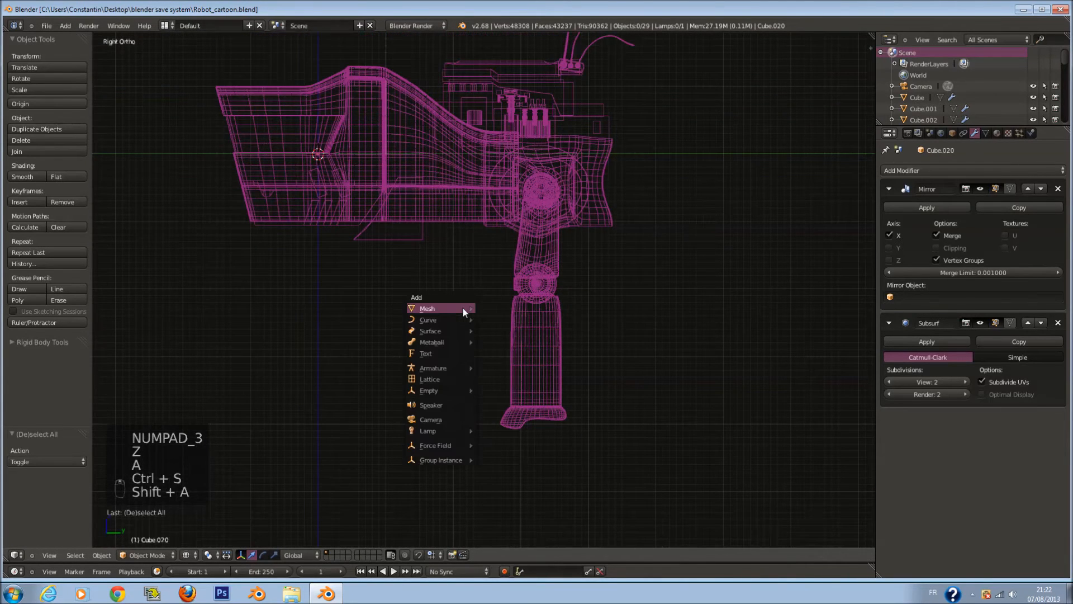
mouse_move(462, 308)
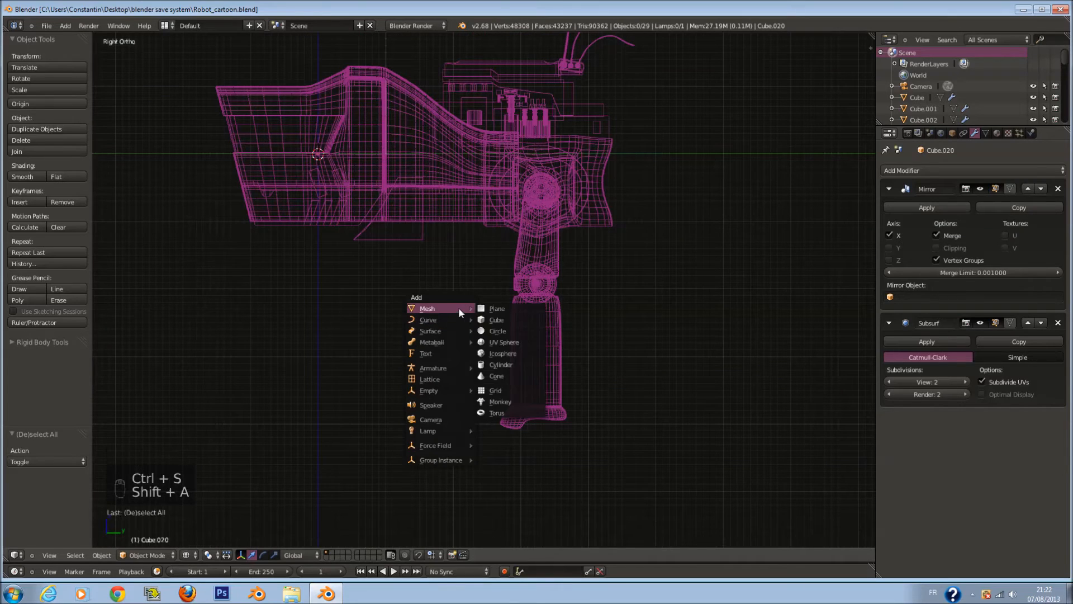
left_click(507, 342)
left_click(968, 170)
left_click(833, 281)
- Move the sphere mesh out to the leg and down below the foot flare in side view
middle_click_drag(408, 226, 484, 253)
key("Tab")
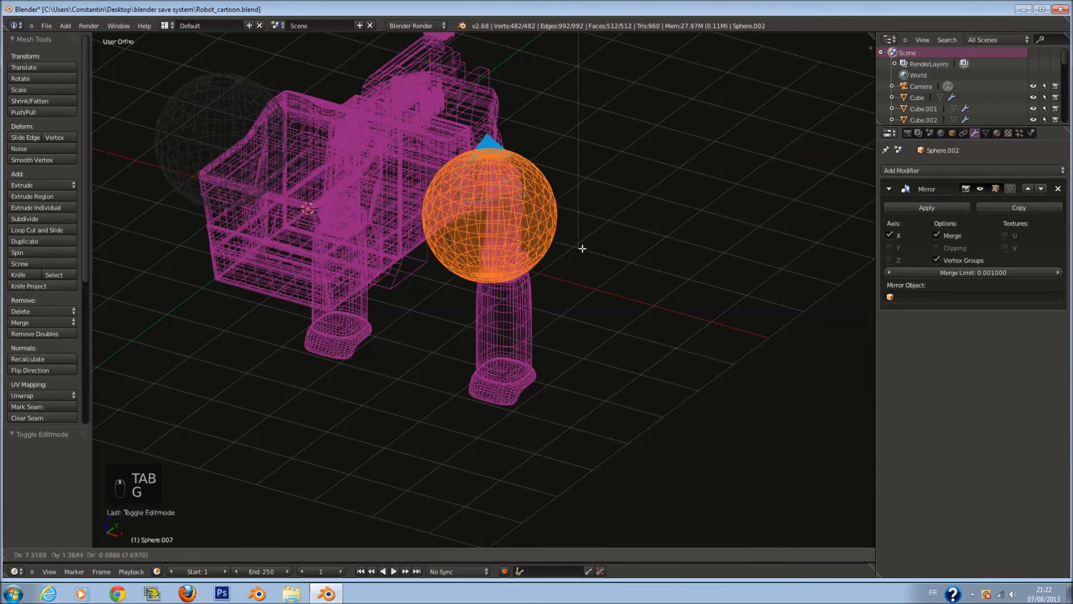
left_click(569, 231)
key("KP_3")
key("g")
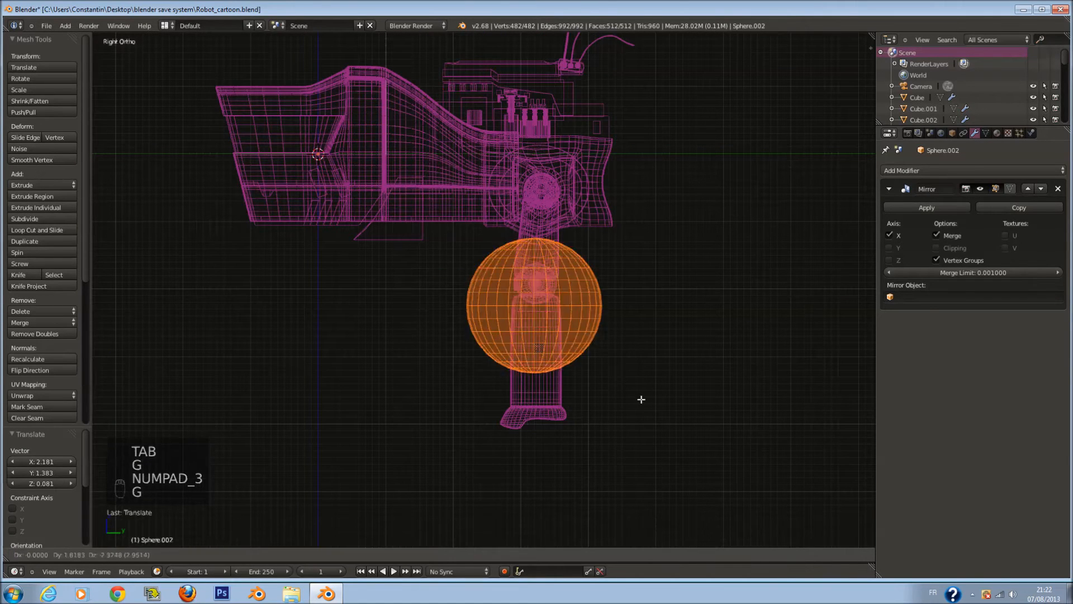
left_click(665, 491)
- Scale the sphere to about 0.366, raise it into the foot flare, and enlarge it by about 1.179
key("s")
left_click(615, 452)
key("g")
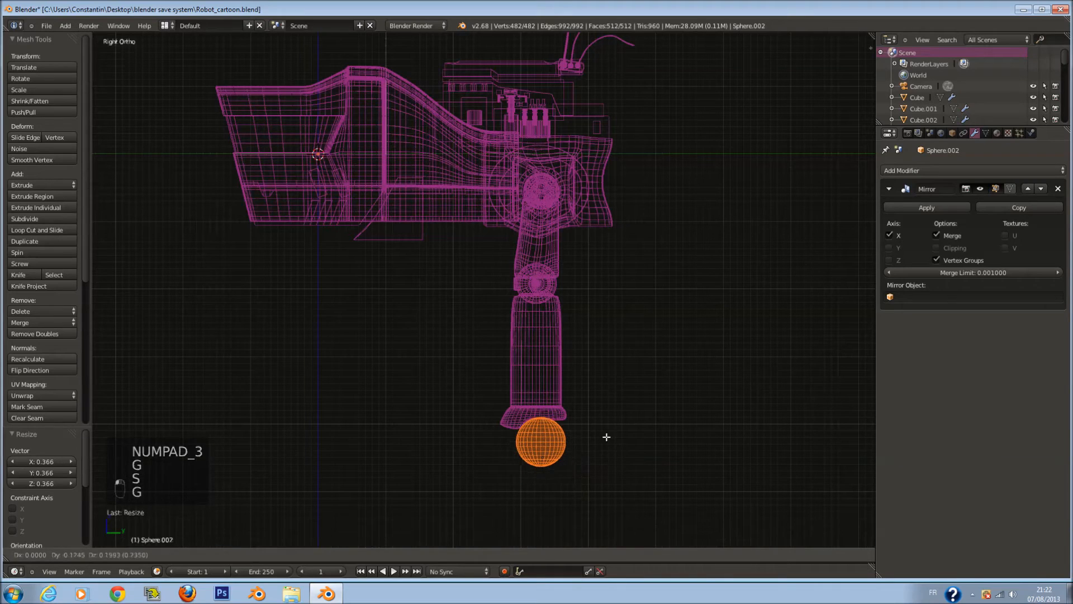
key("s")
left_click(605, 426)
- Center the sphere under the lower leg along X in front view and shade it smooth
key("z")
key("KP_1")
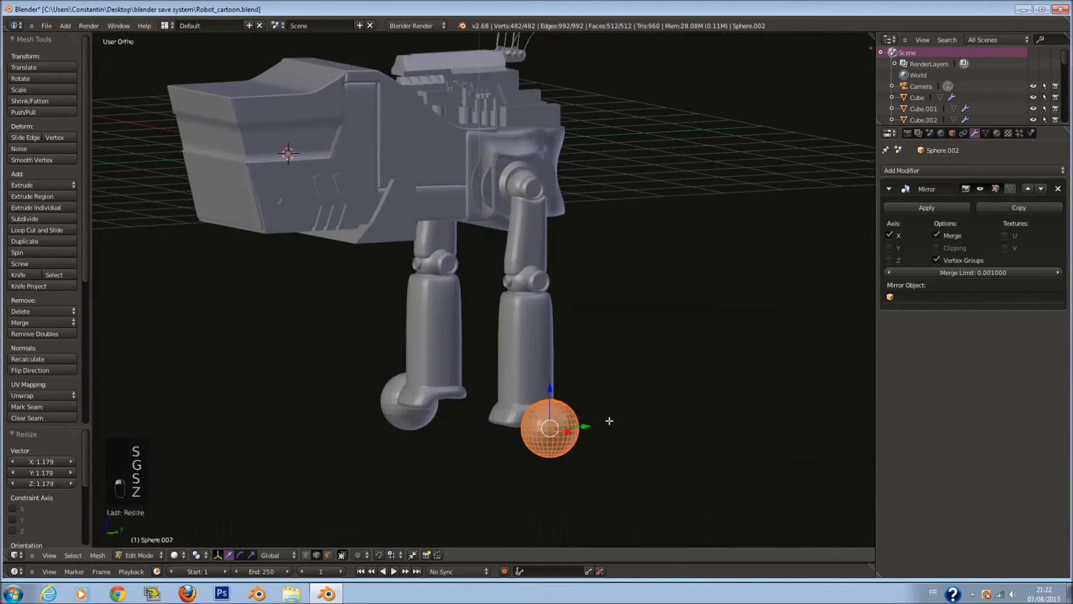
key("KP_3")
key("KP_1")
key("z")
left_click_drag(578, 425, 514, 435)
key("z")
key("KP_3")
key("Tab")
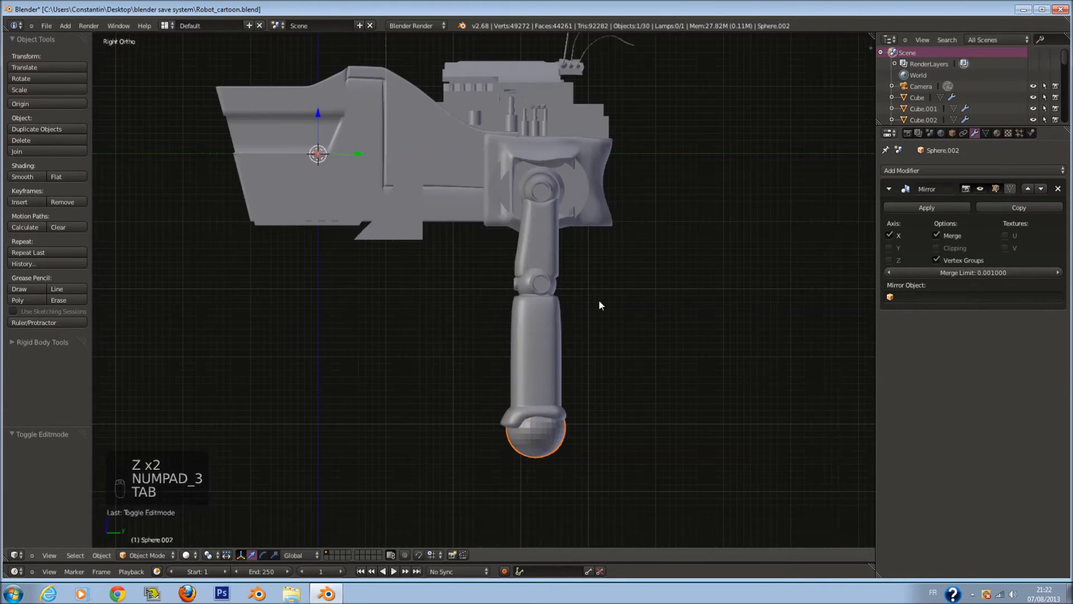
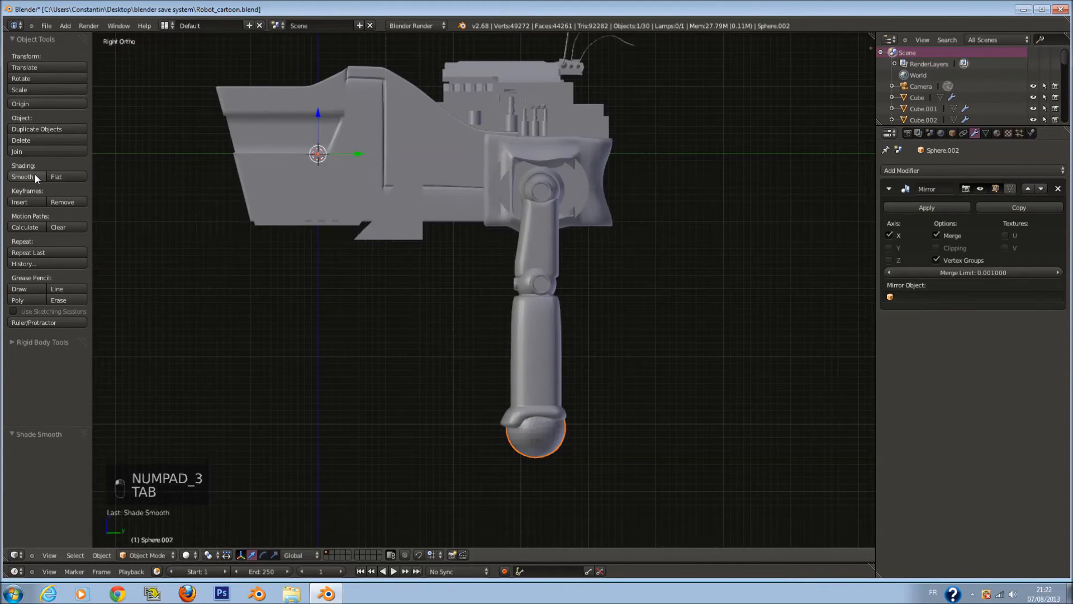
- Try scaling the ankle sphere down to about 0.649 in side view, then undo it
key("z")
key("Tab")
key("s")
left_click(622, 441)
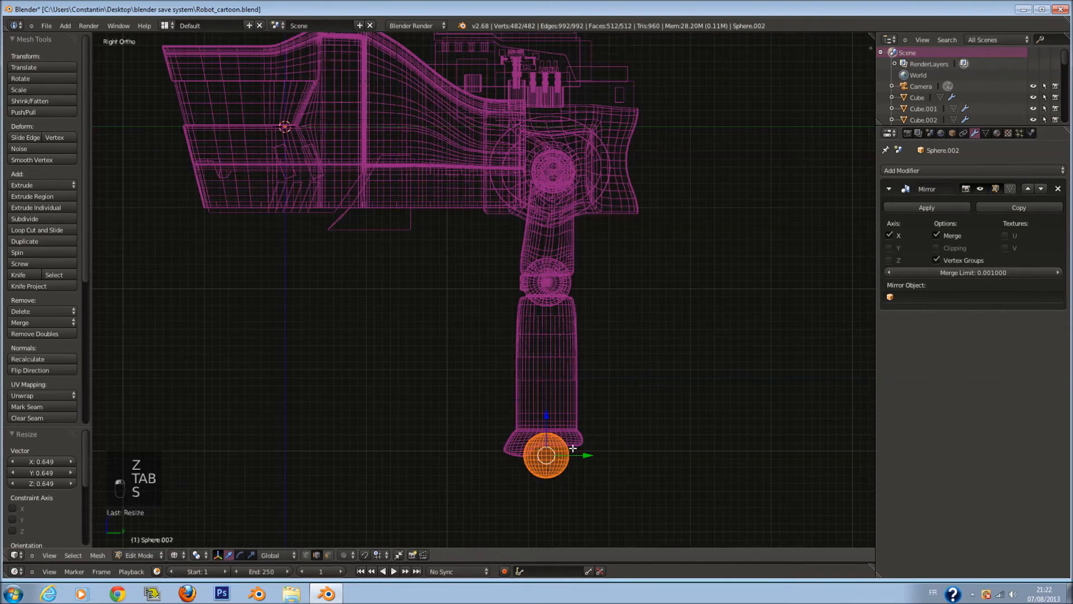
key("s")
right_click(584, 450)
key("ctrl+z")
key("Tab")
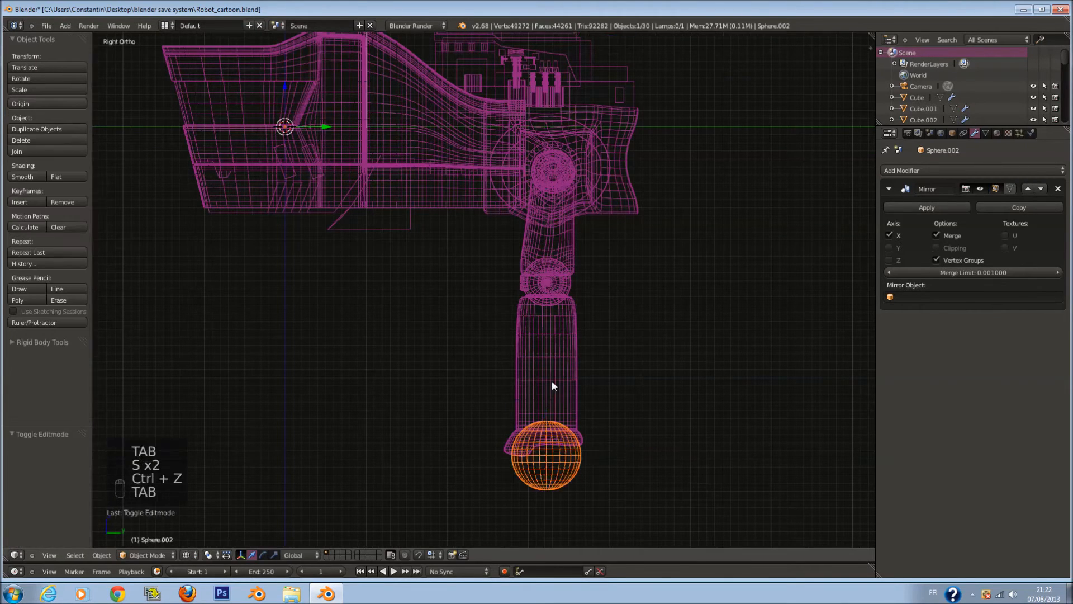
- Add a cube and move its mesh over to the leg in top view
scroll(552, 380, "down", 1)
key("shift+a")
left_click(523, 327)
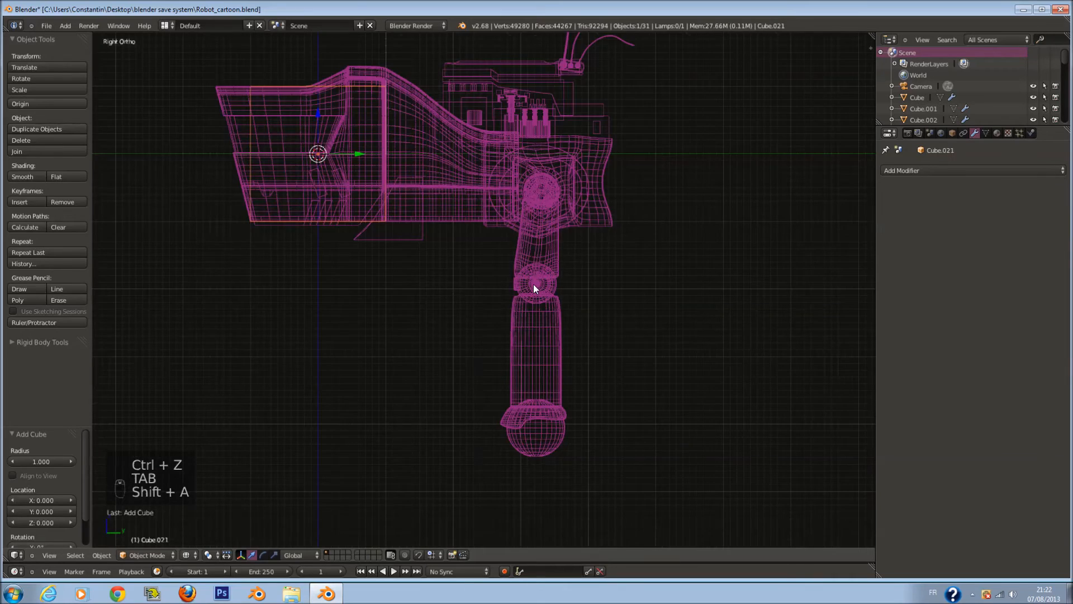
key("KP_7")
key("Tab")
key("g")
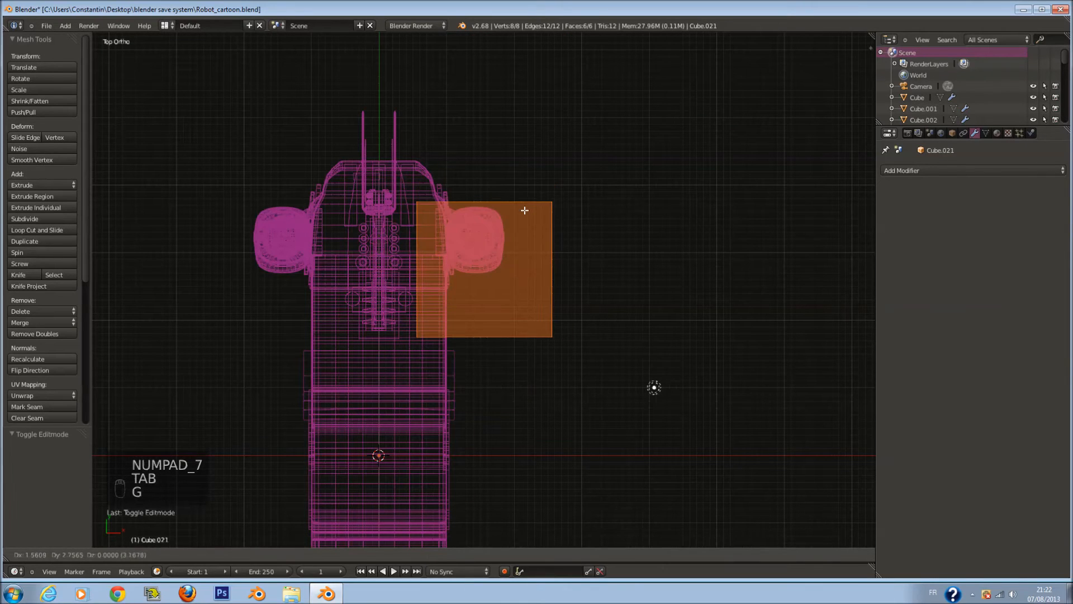
left_click(522, 211)
- Flatten the cube to about 0.111 along Z and lower it to the bottom of the ankle sphere, centered under the leg
key("KP_1")
key("s")
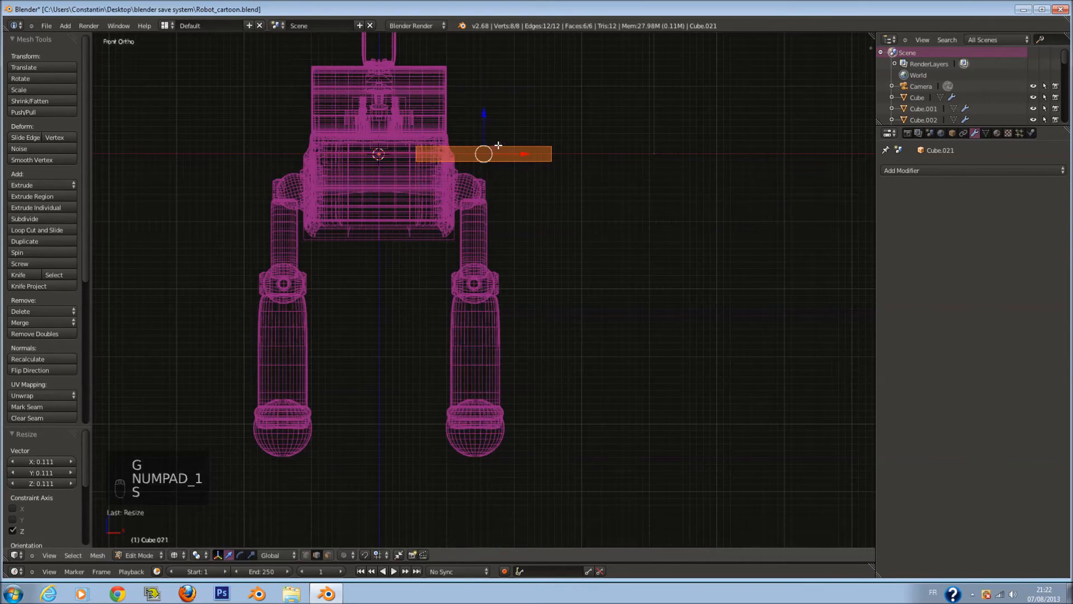
left_click(490, 170)
key("g")
key("z")
left_click(499, 412)
key("g")
key("x")
left_click(479, 444)
key("g")
key("z")
left_click(479, 430)
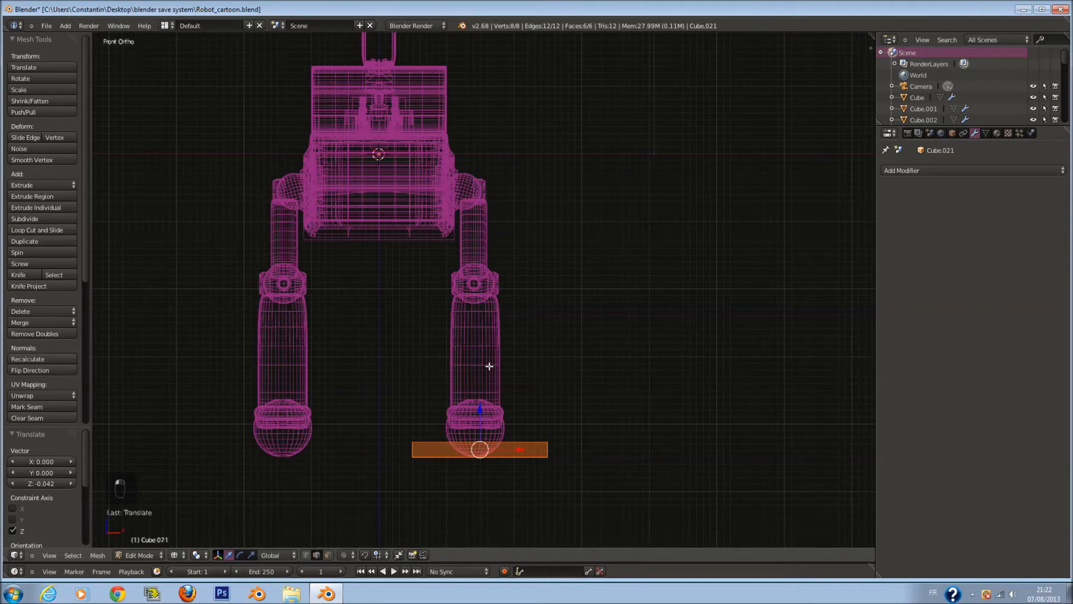
- Shift the flat foot slab along Y in side view so it extends farther toward the robot's front
key("KP_3")
key("KP_Decimal")
middle_click_drag(511, 332, 637, 377, "shift")
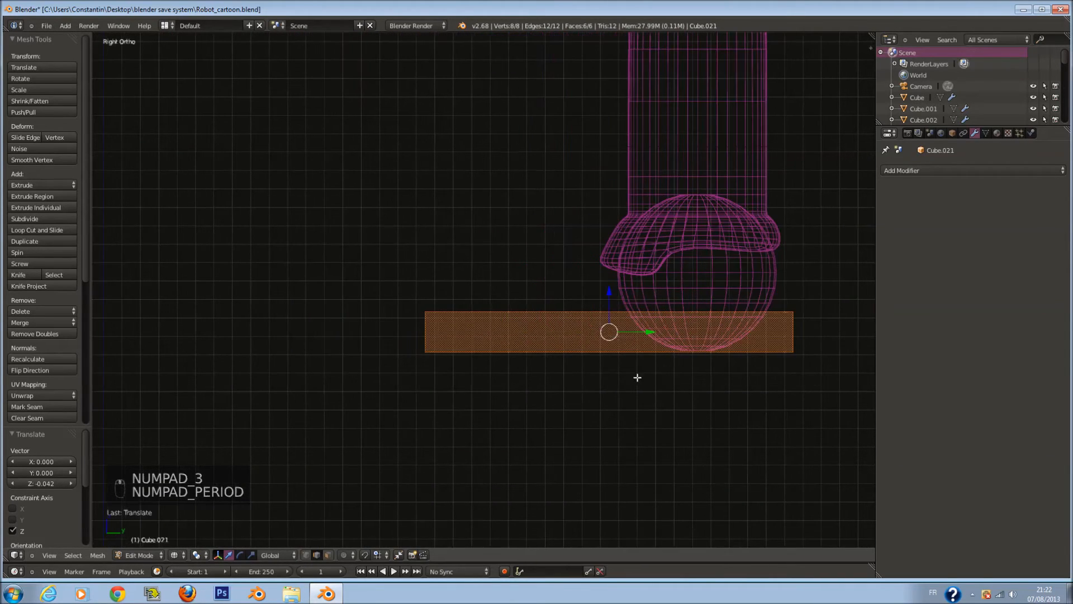
left_click_drag(643, 332, 562, 339)
mouse_move(562, 339)
middle_mouse_down()
mouse_move(551, 398)
mouse_move(448, 381)
mouse_move(527, 393)
middle_mouse_up()
- Add two evenly spaced lengthwise loop cuts to the foot slab
key("z")
key("a")
key("ctrl+r")
left_click(449, 383)
right_click(449, 383)
key("Tab")
key("Tab")
key("a")
key("a")
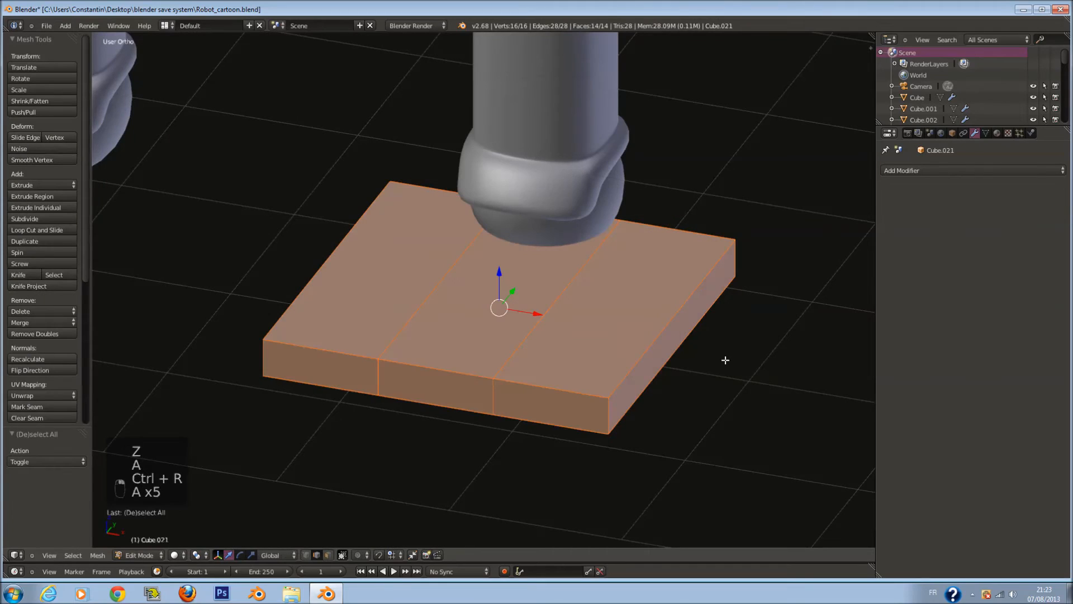
key("x")
key("s")
right_click(692, 279)
- Narrow the whole foot slab along X
key("s")
key("x")
left_click(619, 319)
- Add a centered lengthwise loop cut to each of the slab's two outer strips
key("a")
key("ctrl+r")
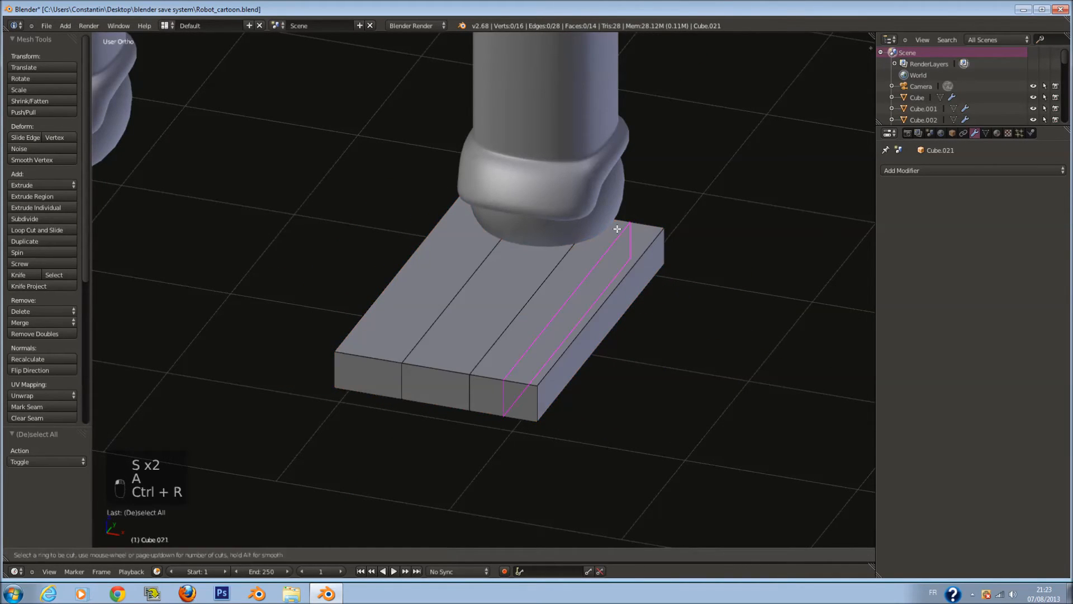
left_click(617, 229)
key("a")
key("ctrl+r")
left_click(384, 351)
left_click(384, 351)
key("a")
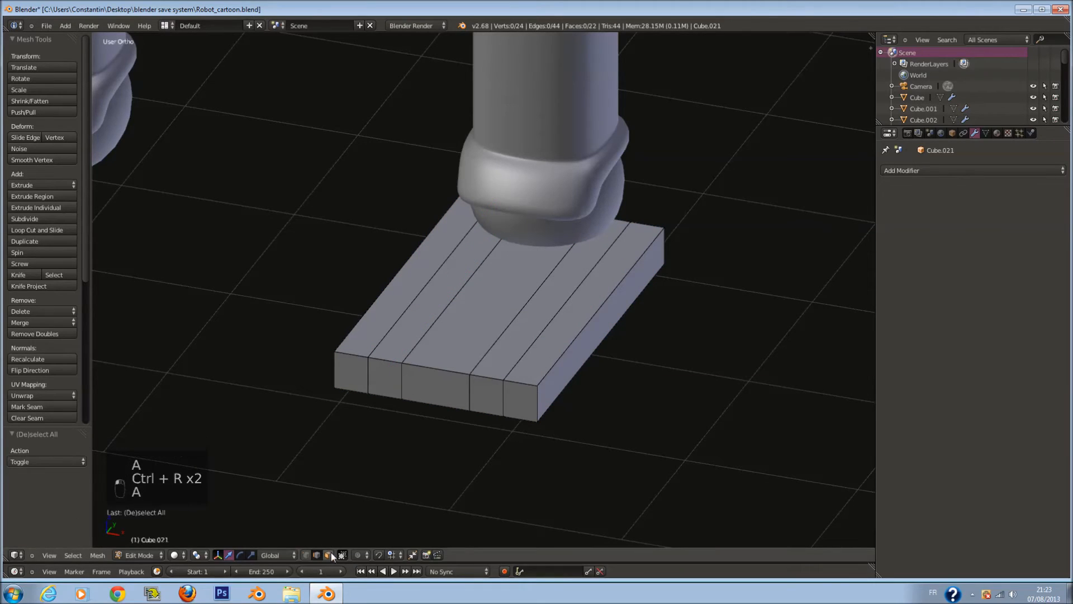
- Raise the top faces of the two outermost strips along Z to form side walls around the ankle sphere
right_click(562, 343)
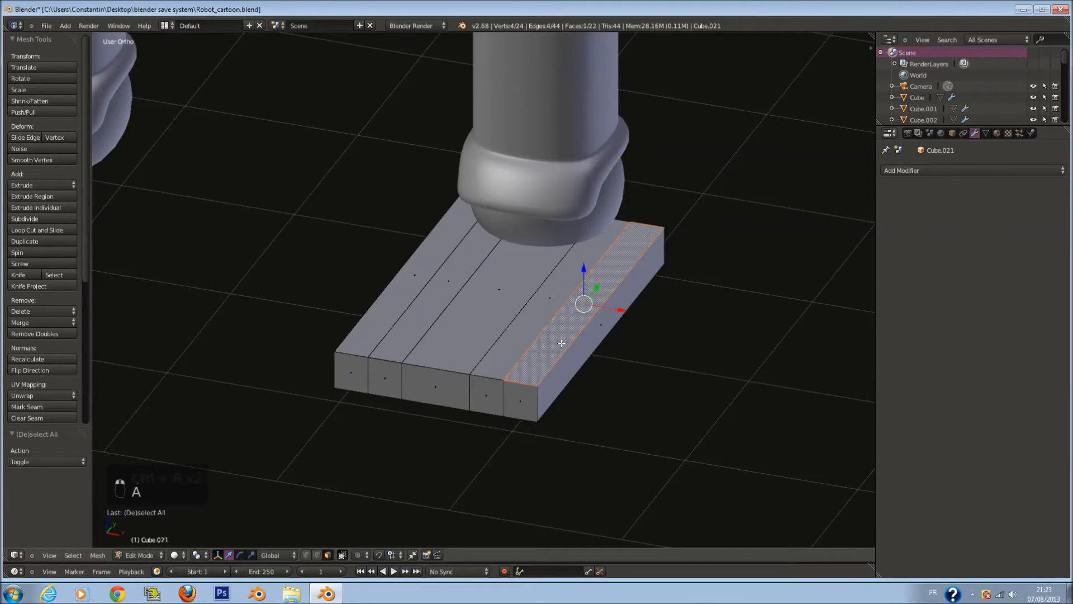
right_click(425, 284, "shift")
key("g")
key("z")
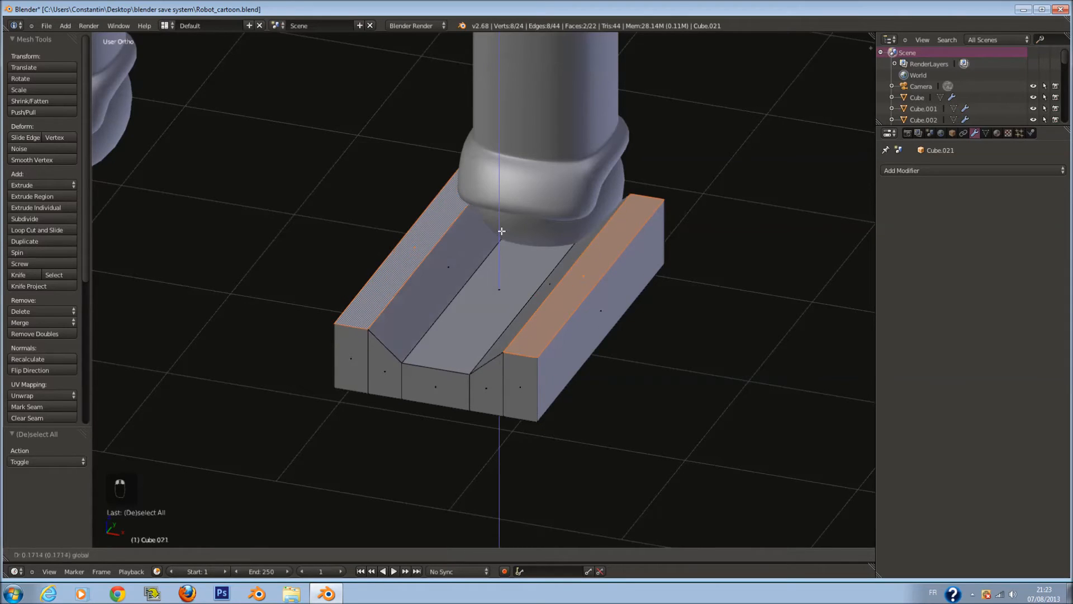
left_click(499, 214)
middle_click_drag(499, 215, 484, 257)
key("a")
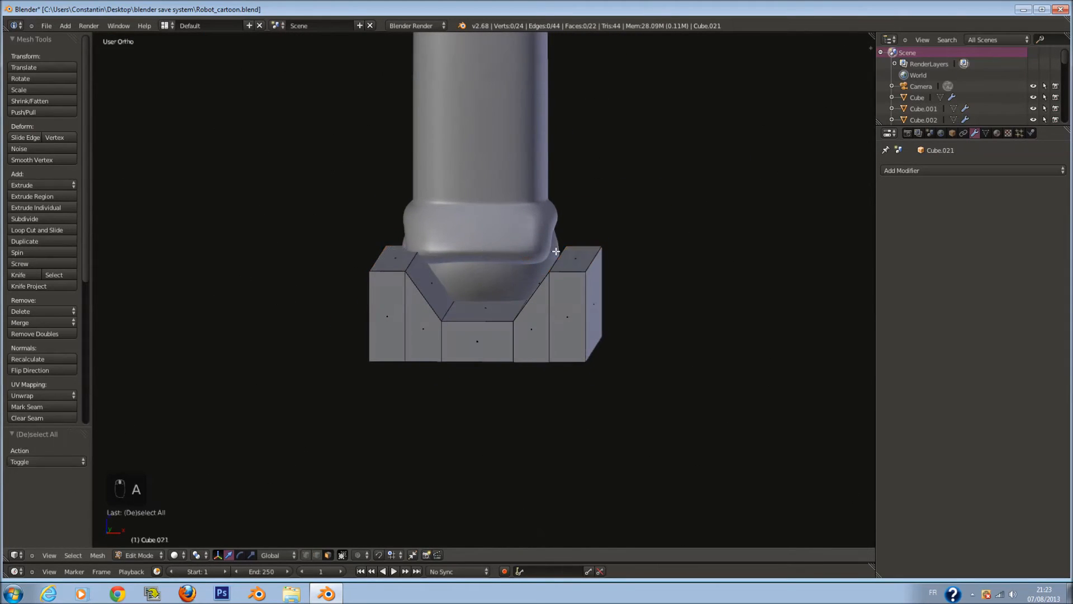
- Shift the whole foot mesh along X in front view to align it with the ankle sphere
key("KP_1")
key("a")
key("g")
key("x")
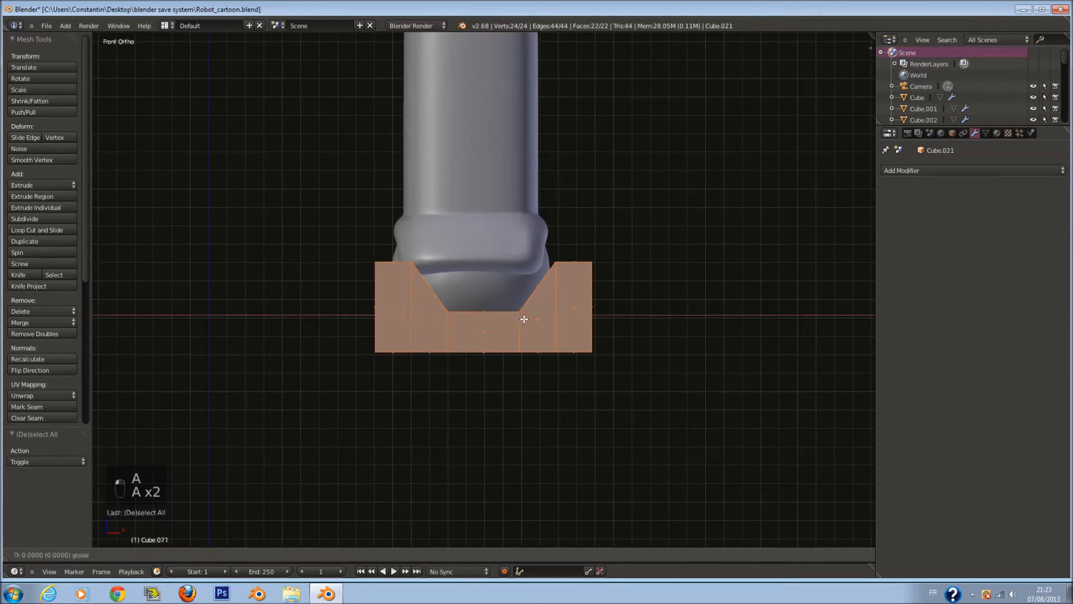
left_click(517, 318)
- Add a horizontal loop cut around the foot at mid-height
key("z")
key("a")
key("ctrl+r")
left_click(582, 281)
left_click(585, 286)
key("a")
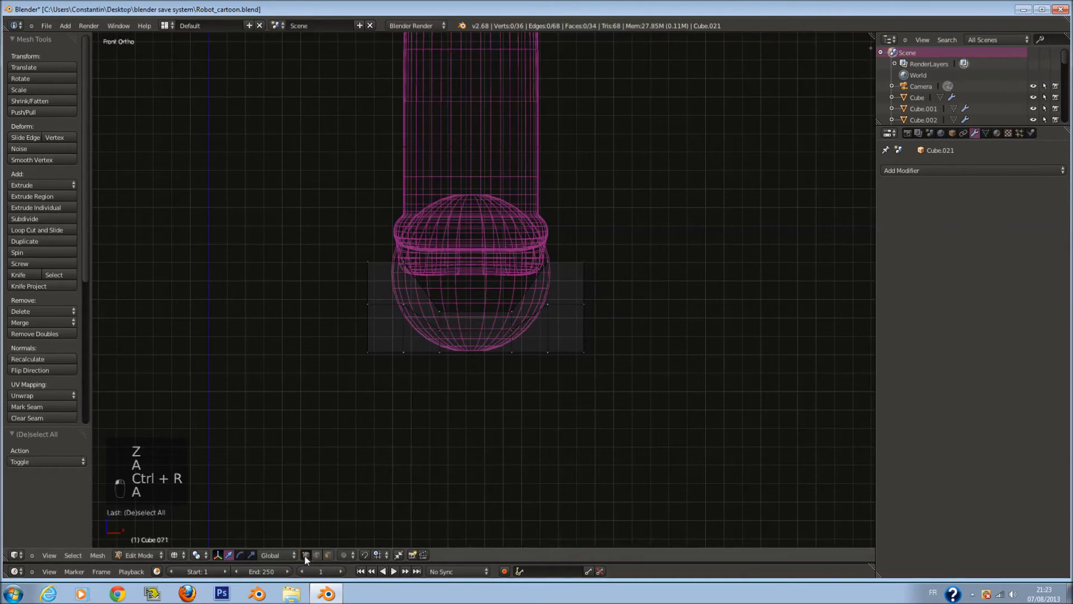
- Lower the upper outer corner vertices on both sides of the foot to slope the side walls outward
left_click(306, 556)
key("c")
left_click(343, 269)
left_click(593, 259)
right_click(595, 261)
key("a")
- Nudge the whole foot mesh by -0.009 along X to center it on the ankle sphere
key("a")
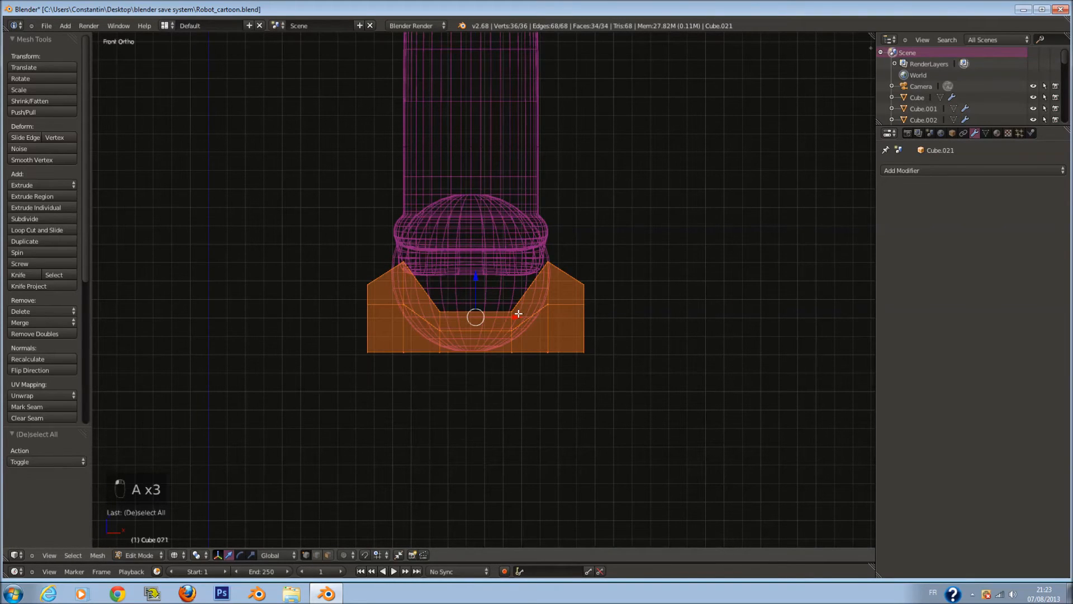
left_click_drag(517, 314, 513, 312)
key("z")
key("z")
key("z")
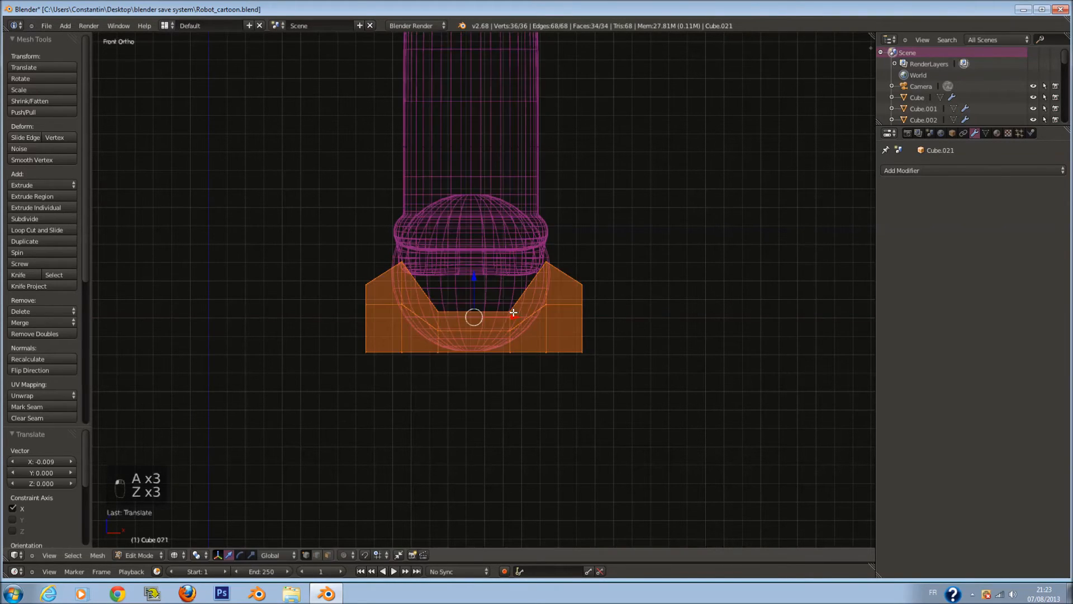
- Circle-select the middle vertices along the foot's bottom edge in front view
key("a")
key("c")
left_click_drag(414, 357, 541, 369)
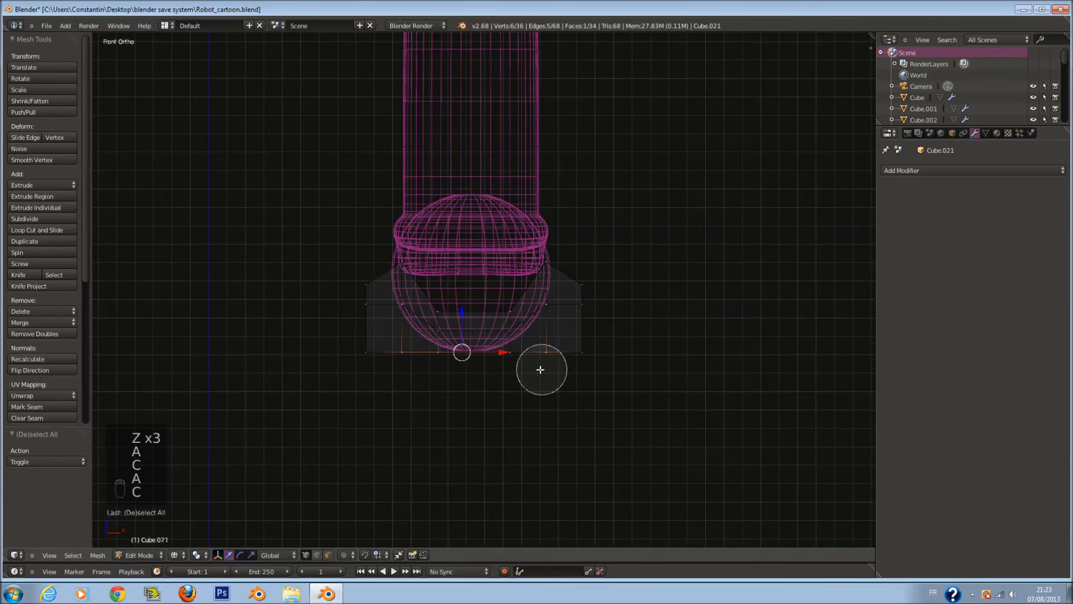
- Contour the foot's sole by lowering its inner bottom vertices slightly and raising the middle ones
left_click_drag(476, 314, 475, 323)
key("a")
key("c")
left_click(546, 369)
left_click_drag(448, 369, 487, 369)
right_click(488, 369)
left_click_drag(472, 333, 472, 326)
key("z")
key("Tab")
scroll(508, 351, "down", 3)
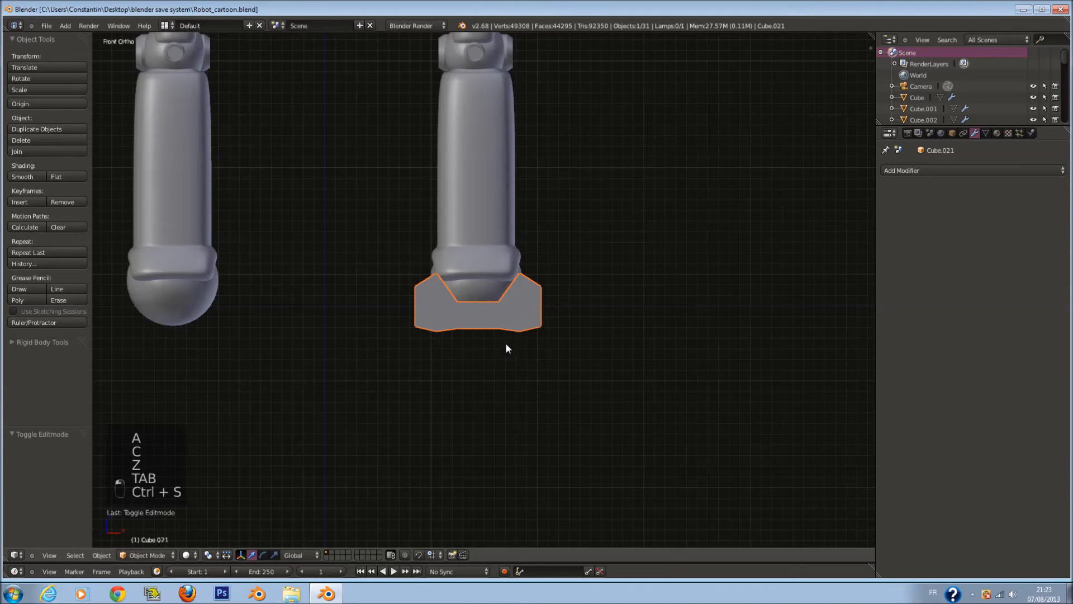
- Add a Mirror modifier to the foot and save the file
scroll(481, 199, "down", 6)
key("z")
key("z")
mouse_move(523, 203)
middle_mouse_down()
mouse_move(457, 247)
mouse_move(425, 242)
middle_mouse_up()
left_click(973, 170)
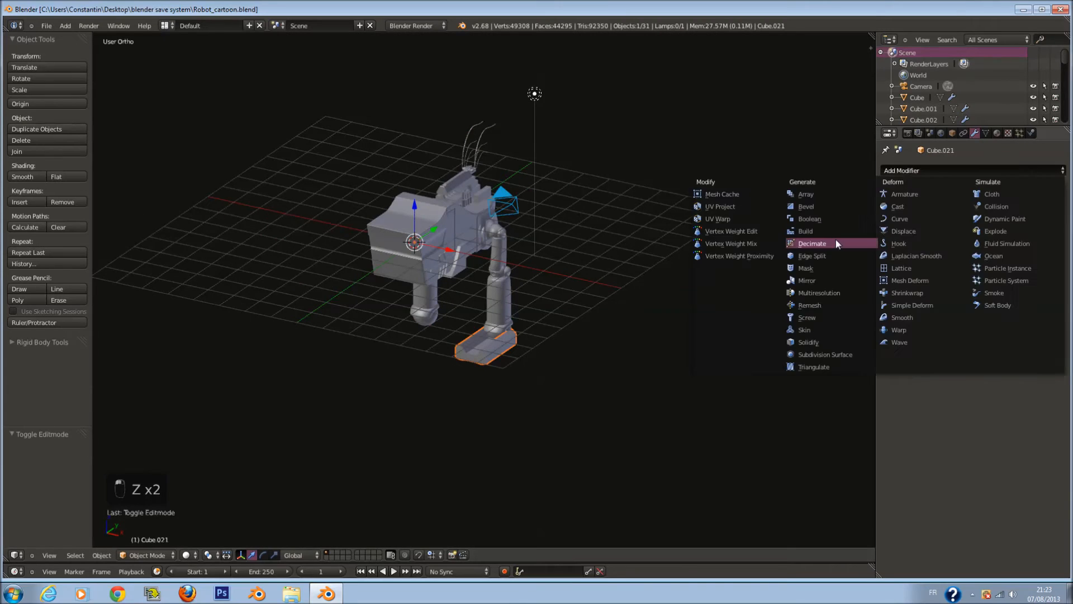
left_click(830, 284)
key("KP_3")
scroll(495, 274, "up", 4)
key("ctrl+s")
- Select the whole foot mesh in edit mode and snap the 3D cursor to it
key("z")
key("Tab")
key("a")
key("a")
key("a")
key("a")
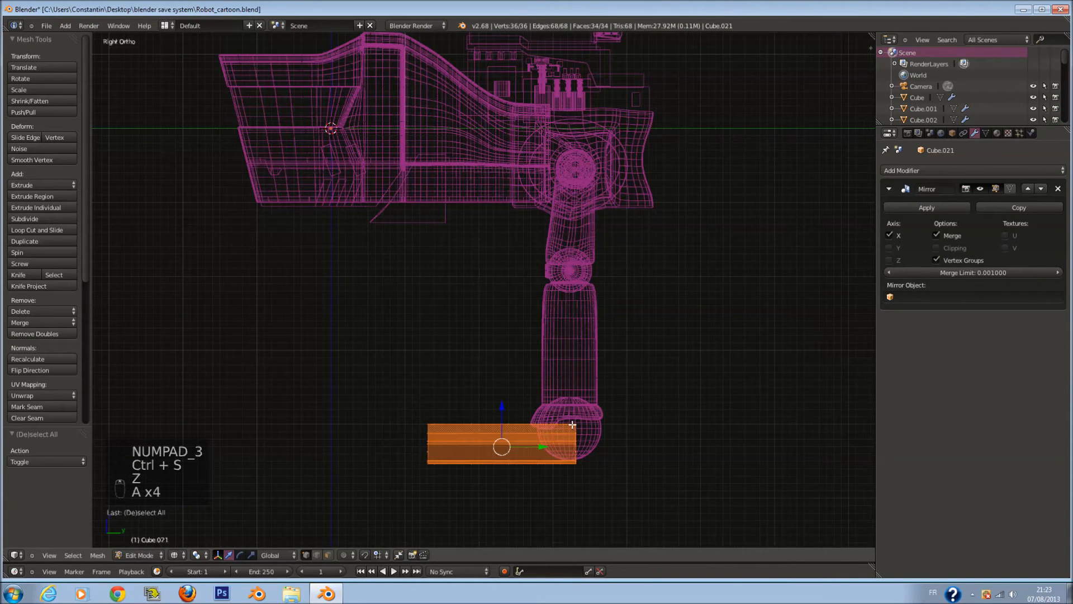
key("a")
key("a")
key("shift+s")
key("a")
key("shift+s")
left_click(556, 443)
- Add a cube to the foot mesh, scaled down and moved to the heel end under the ankle
key("shift+a")
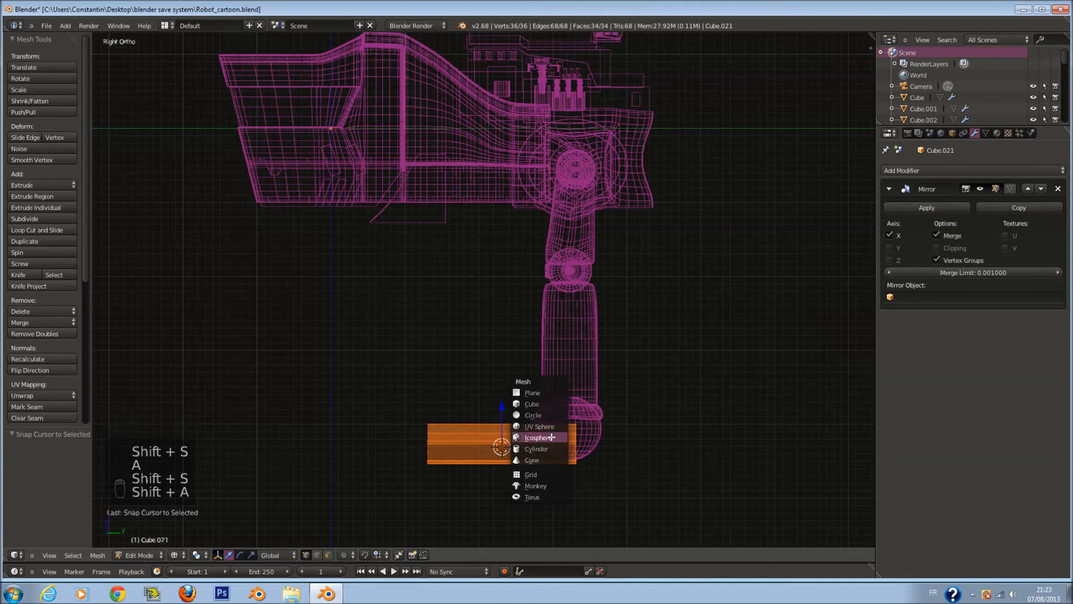
left_click(554, 406)
key("s")
left_click(537, 439)
mouse_move(529, 447)
left_mouse_down()
mouse_move(606, 447)
mouse_move(578, 432)
left_mouse_up()
key("z")
middle_click_drag(579, 434, 594, 451)
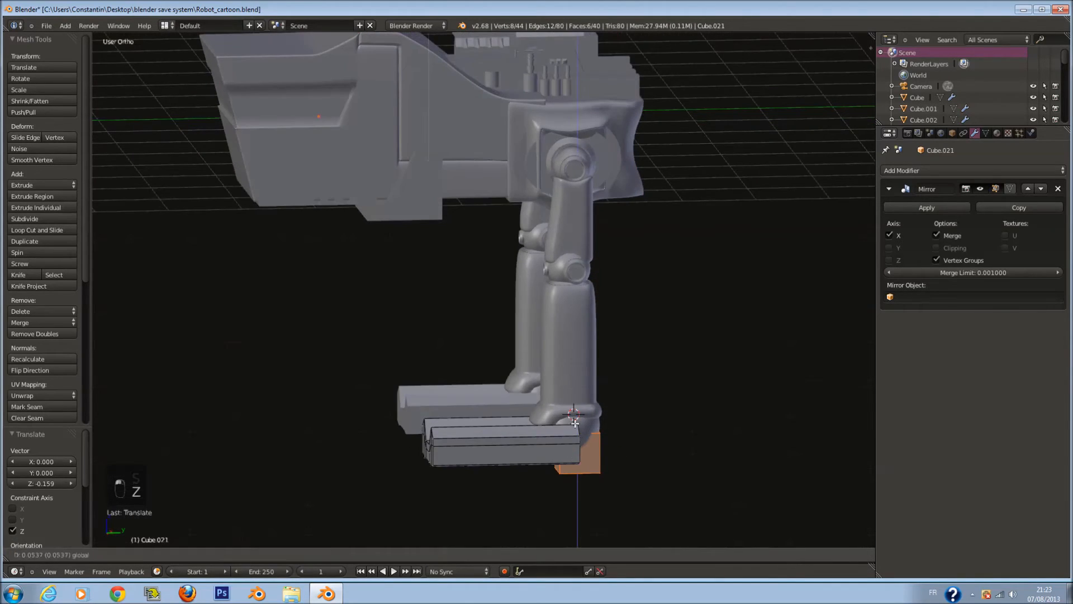
key("KP_3")
key("KP_0")
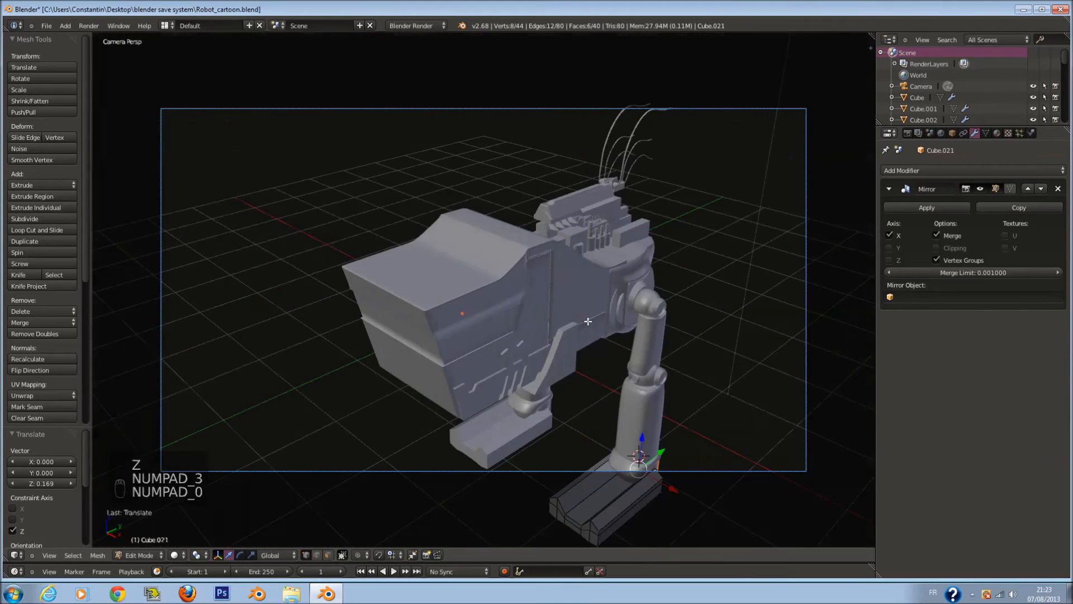
- Flatten the heel cube along Z and move it under the ankle sphere, level with the sole
key("KP_3")
key("KP_Decimal")
key("z")
key("s")
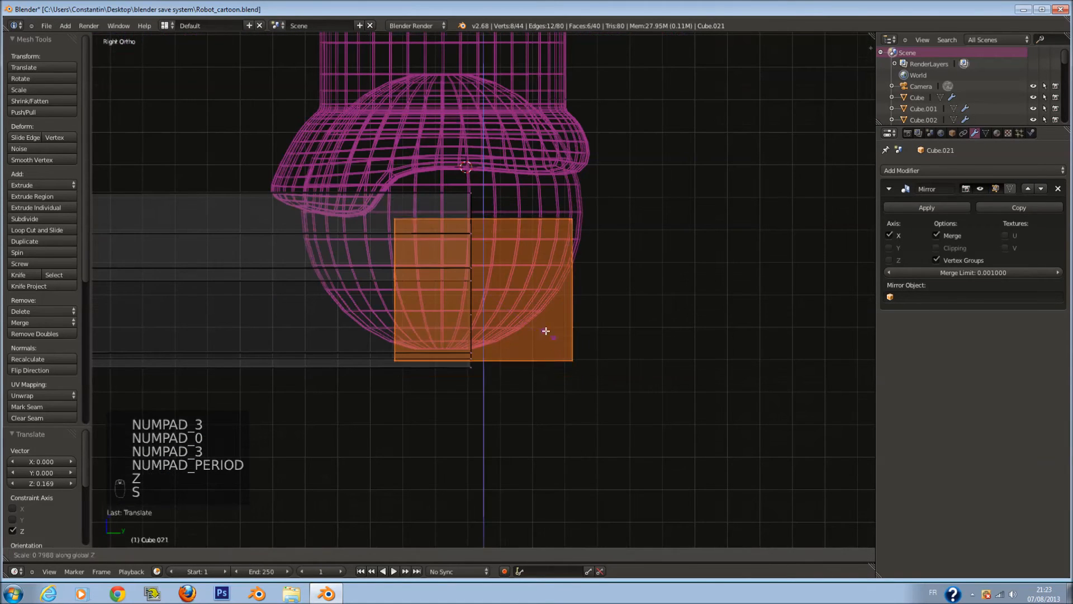
left_click(522, 299)
key("g")
left_click(480, 342)
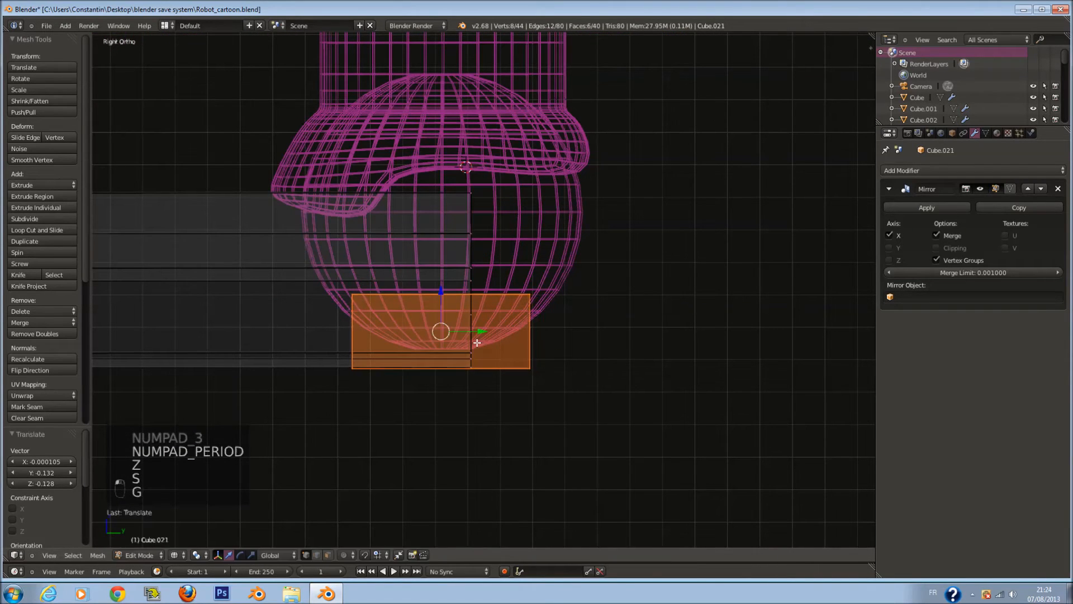
- Duplicate the flattened block just below itself and scale the copy to about 0.703
key("shift+d")
left_click(482, 394)
key("s")
left_click(505, 395)
key("g")
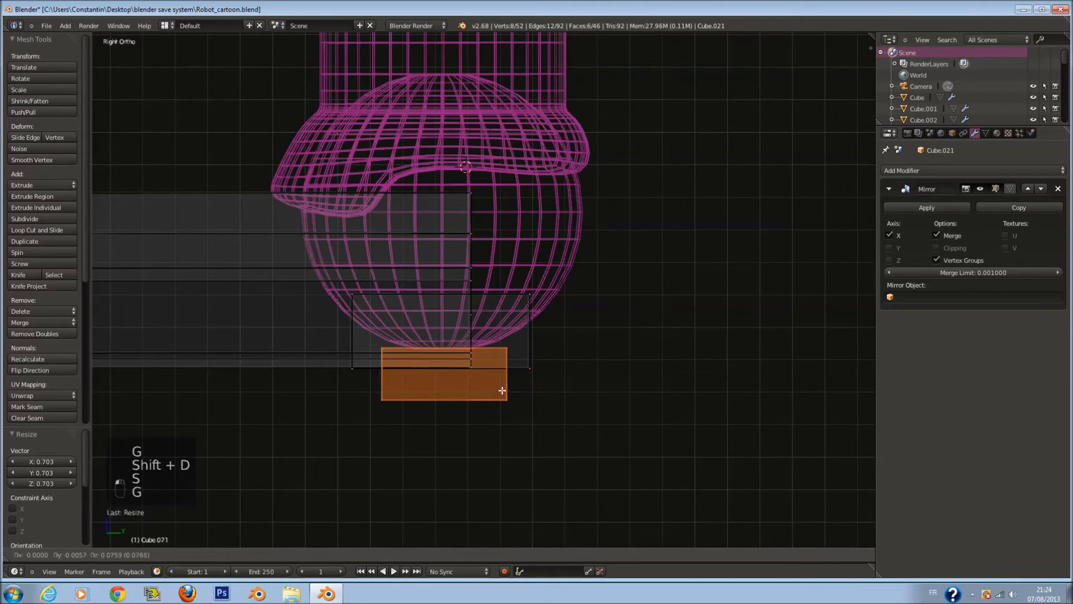
- Duplicate the small sole block to the back of the ankle and scale the copy to about 1.879
key("shift+d")
left_click(587, 270)
key("s")
left_click(622, 293)
mouse_move(622, 292)
middle_mouse_down()
mouse_move(594, 315)
mouse_move(557, 322)
middle_mouse_up()
key("z")
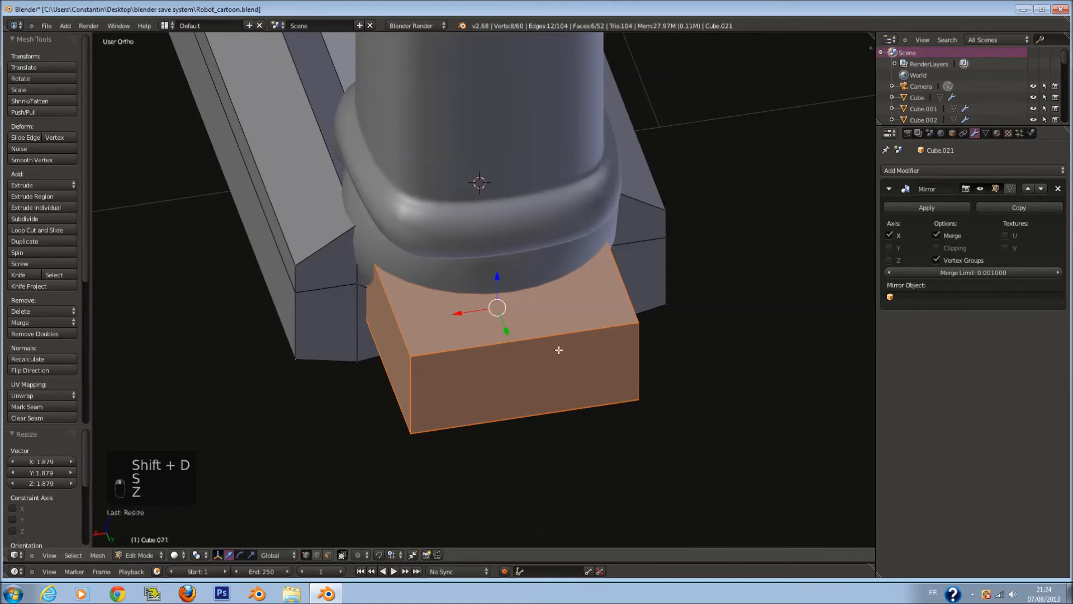
- Cut two lengthwise loops into the large heel block and pull its middle rear section back for tapered corners
key("a")
key("ctrl+r")
right_click(523, 329)
key("a")
left_click(532, 376)
right_click(526, 372)
left_click_drag(529, 386, 545, 442)
middle_click_drag(545, 441, 630, 333)
key("a")
key("a")
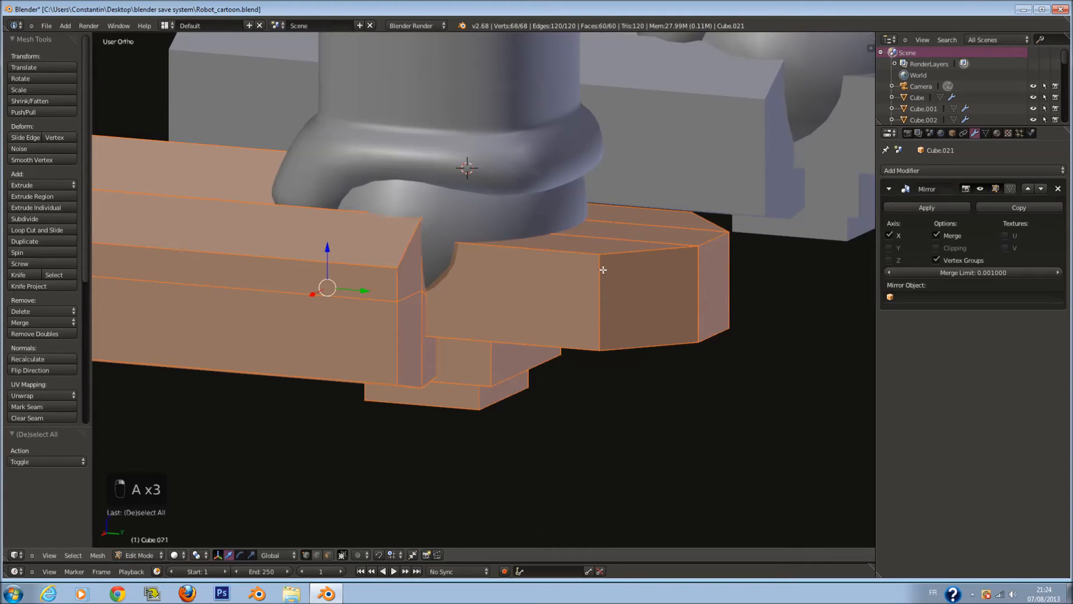
- Duplicate the small sole block about 0.443 back along Y, stretch it about 2.278 along Z and fit it under the heel
right_click(468, 405)
middle_click_drag(512, 398, 529, 391)
key("shift+d")
middle_click(492, 374)
key("s")
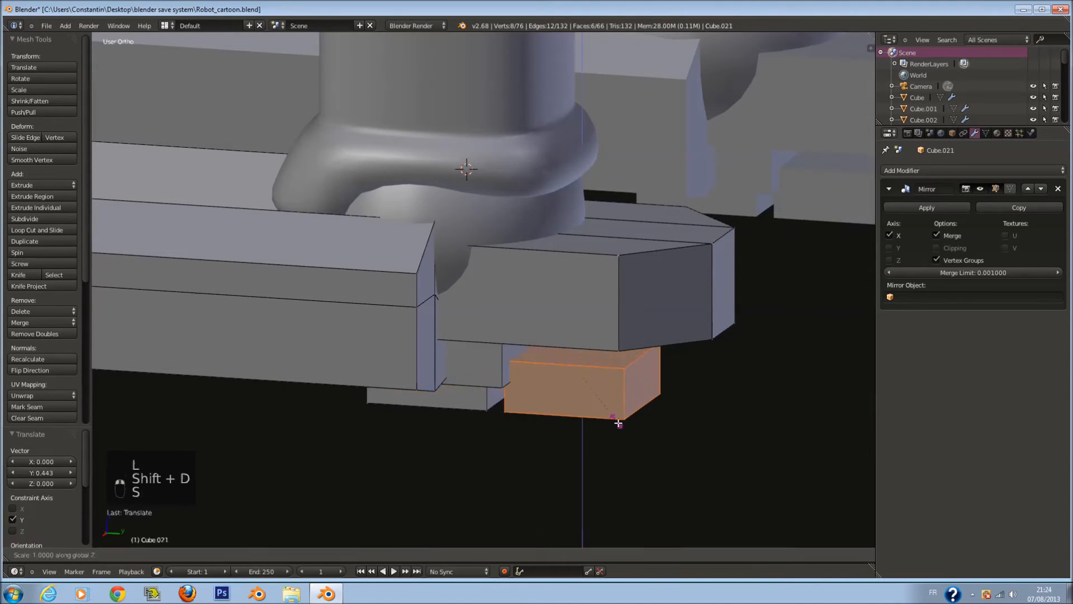
left_click(642, 484)
key("KP_1")
key("KP_3")
key("z")
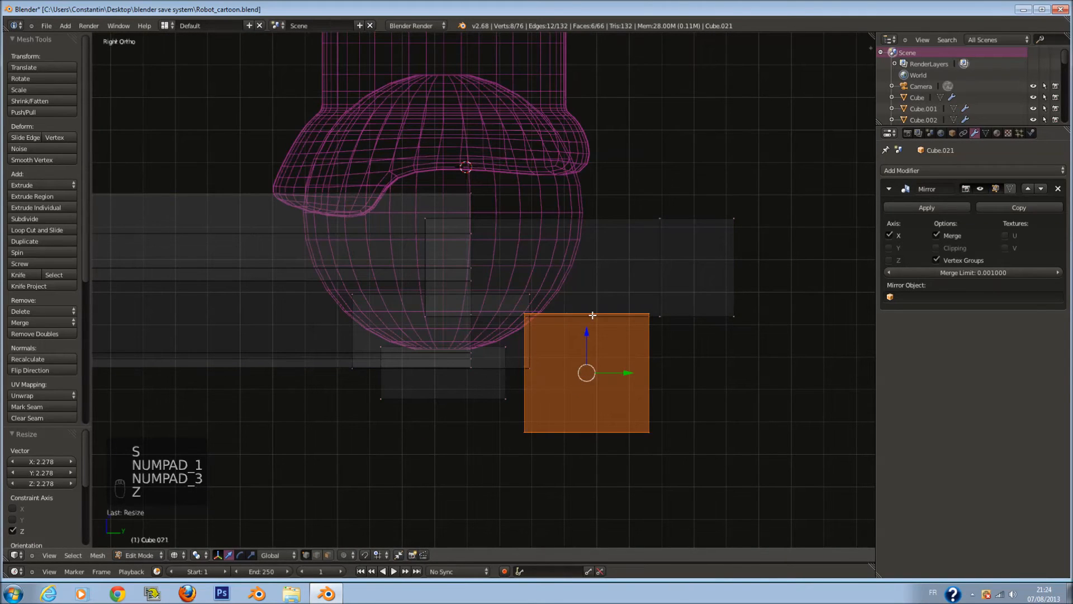
left_click_drag(592, 338, 627, 337)
- Pull the upper rear edge of the block under the heel back to slope its rear face, and save the file
key("a")
key("c")
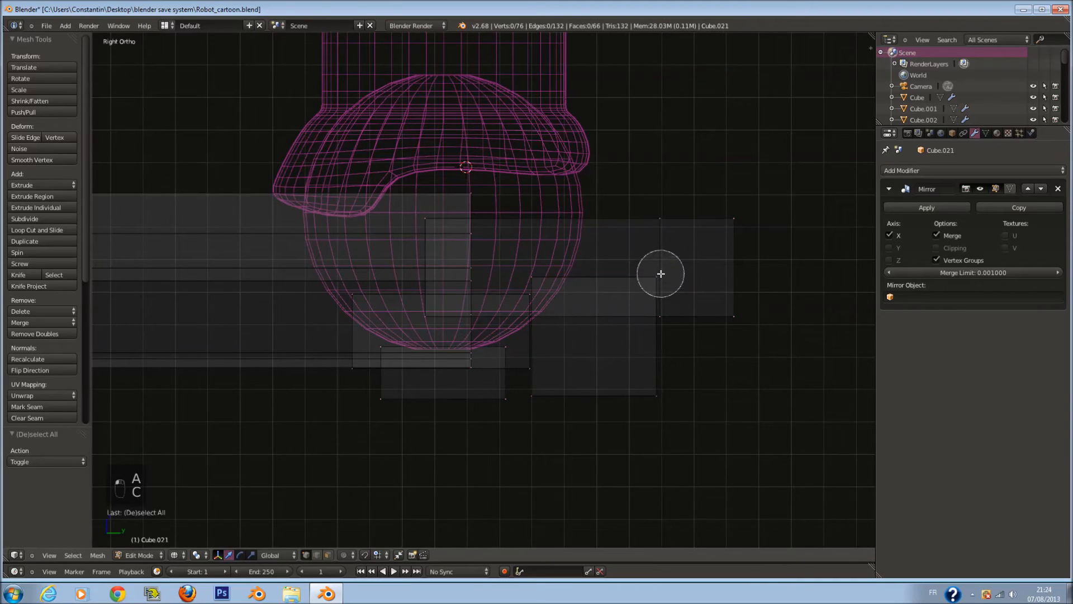
left_click_drag(691, 278, 741, 285)
key("z")
key("Tab")
middle_click_drag(518, 329, 528, 184)
key("ctrl+s")
- Shift the tapered heel block slightly backward along Y and save the file
key("Tab")
key("l")
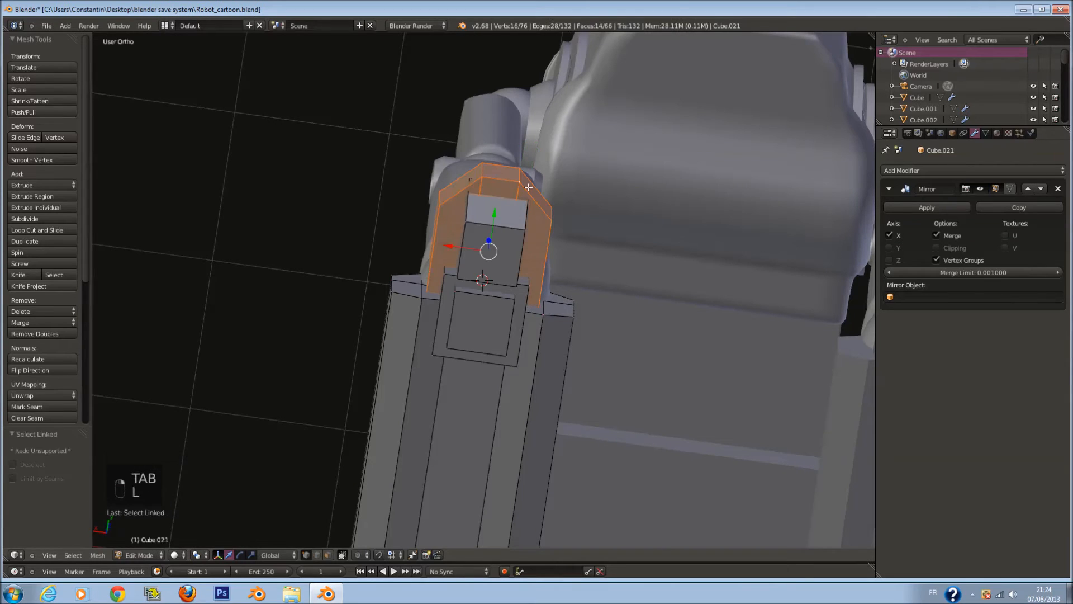
key("ctrl+z")
middle_click_drag(499, 257, 512, 289)
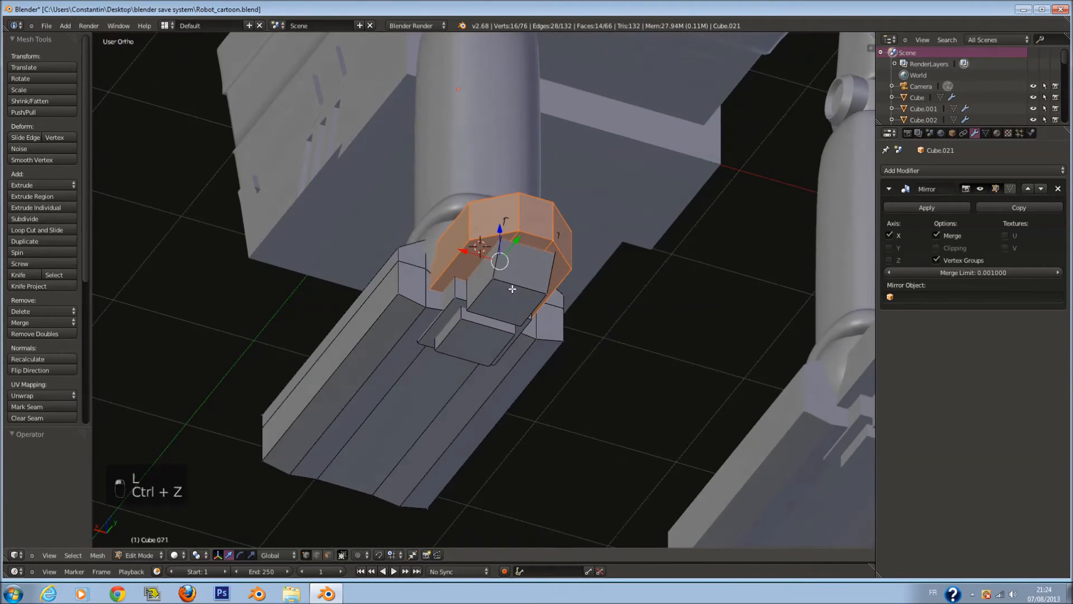
left_click_drag(516, 241, 523, 241)
key("Tab")
key("ctrl+s")
- Duplicate the tapered heel block with the three blocks beneath it in place and rotate the copies 180° about Z
left_click(558, 286)
key("KP_3")
key("a")
key("a")
key("z")
right_click(575, 292)
key("ctrl+s")
key("Tab")
key("l")
key("l")
key("l")
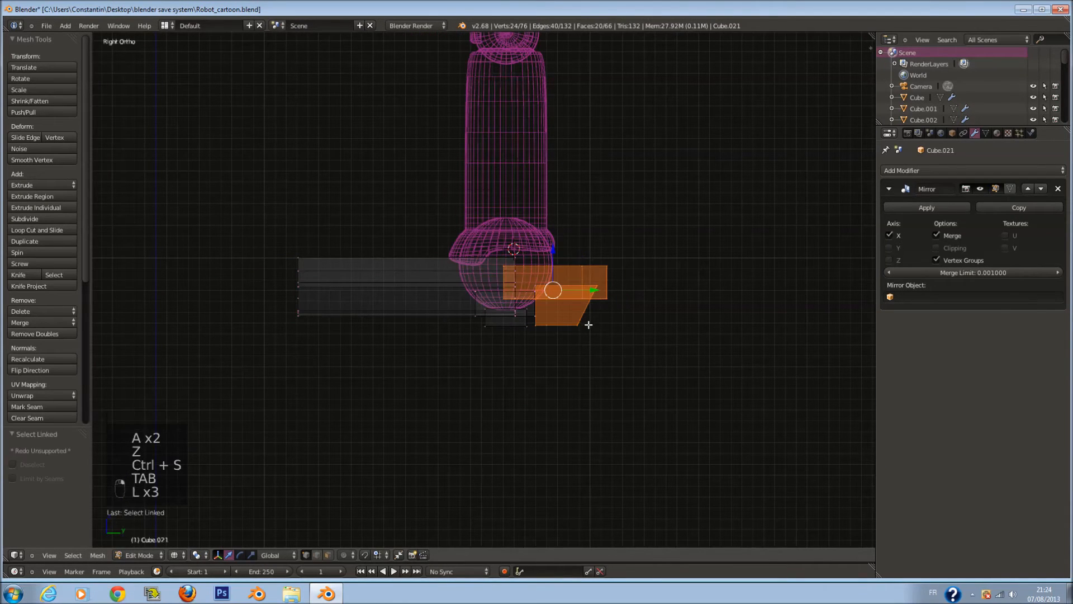
key("l")
middle_click_drag(527, 307, 635, 293, "shift")
key("ctrl+s")
key("shift+d")
right_click(634, 293)
type("r80")
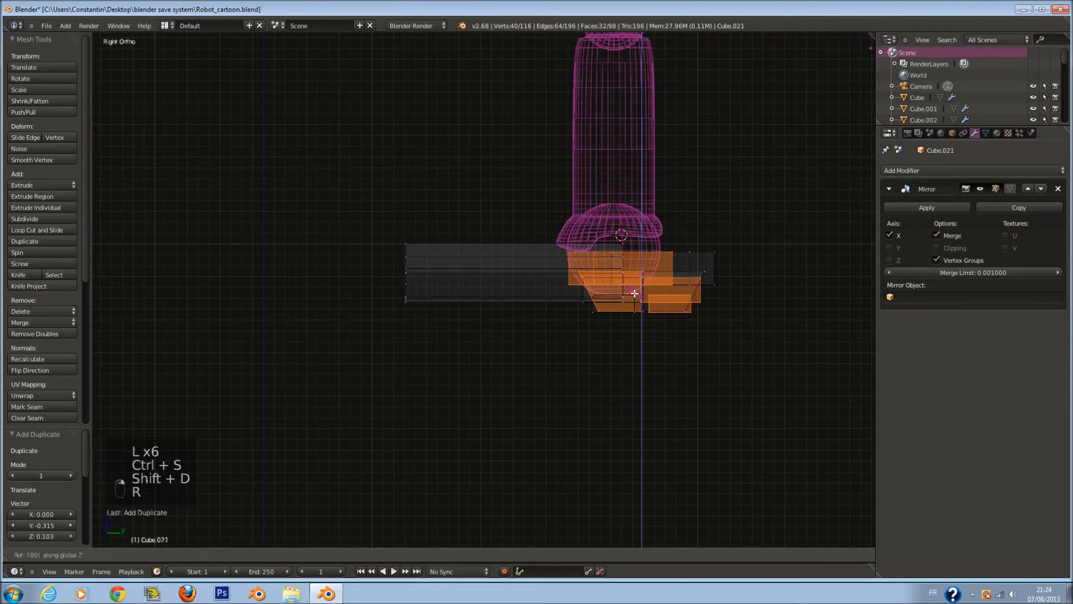
key("Return")
- Move the rotated block copies forward into the toe end of the foot
key("g")
left_click_drag(685, 285, 523, 303)
key("z")
middle_click_drag(447, 260, 551, 304)
- Duplicate the toe-end block group in place and rotate the copy 90° about Y
key("shift+d")
right_click(546, 288)
key("r")
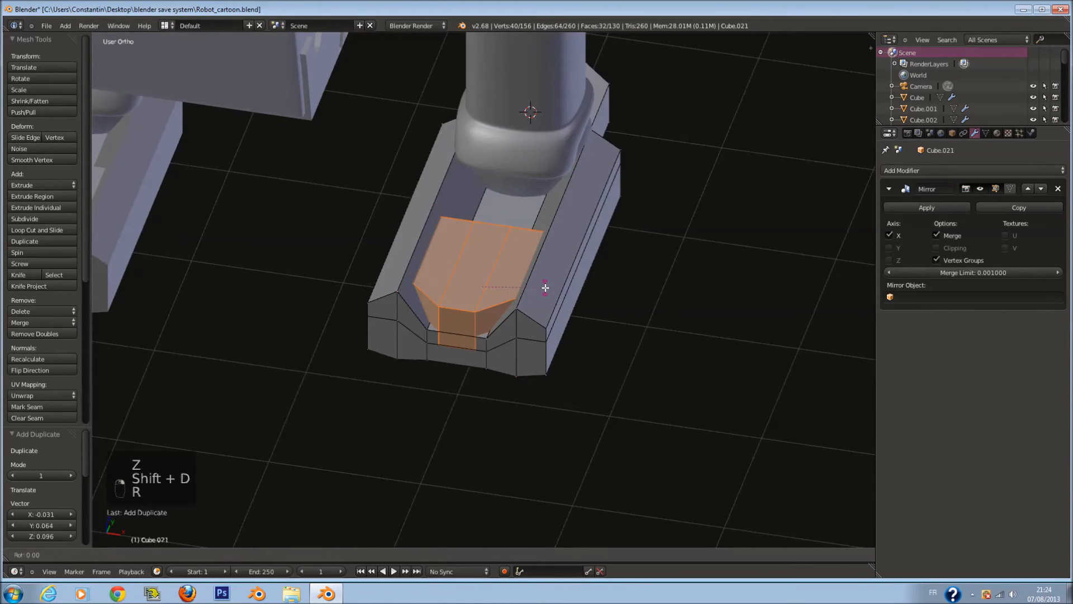
right_click(544, 287)
key("y")
key("9")
key("0")
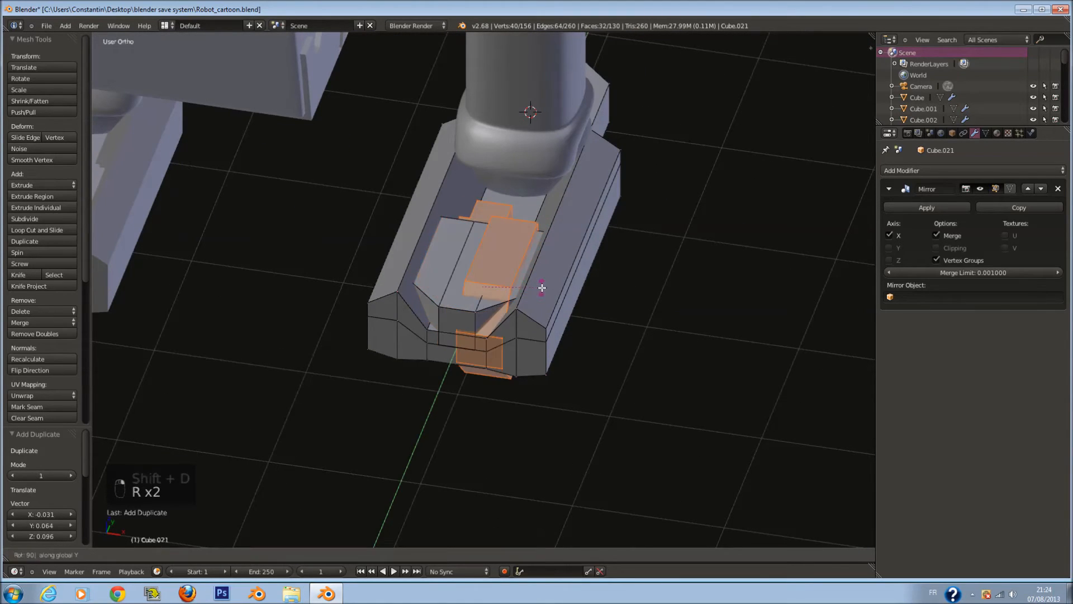
left_click(541, 287)
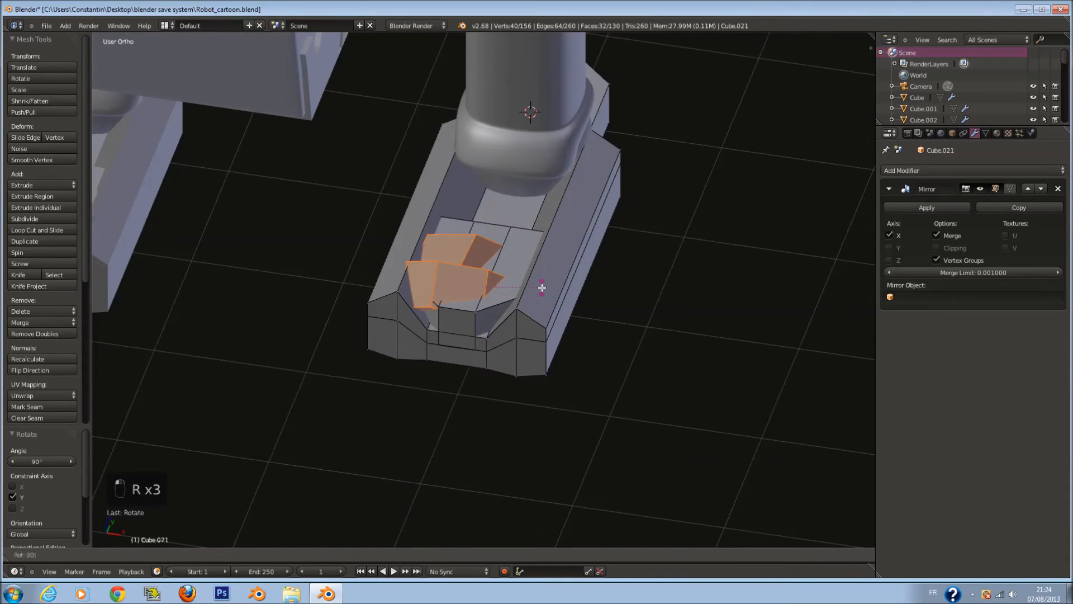
- Rotate the duplicated block group another 90° about Y and raise it about 0.621 along Z above the foot
right_click(542, 287)
key("r")
key("y")
key("9")
key("0")
left_click(541, 287)
left_click_drag(481, 253, 494, 175)
left_click(497, 181)
middle_click_drag(497, 182, 529, 179)
- Rotate the raised block group 180° about Z and slide it along Y slightly toward the ankle
key("KP_3")
key("g")
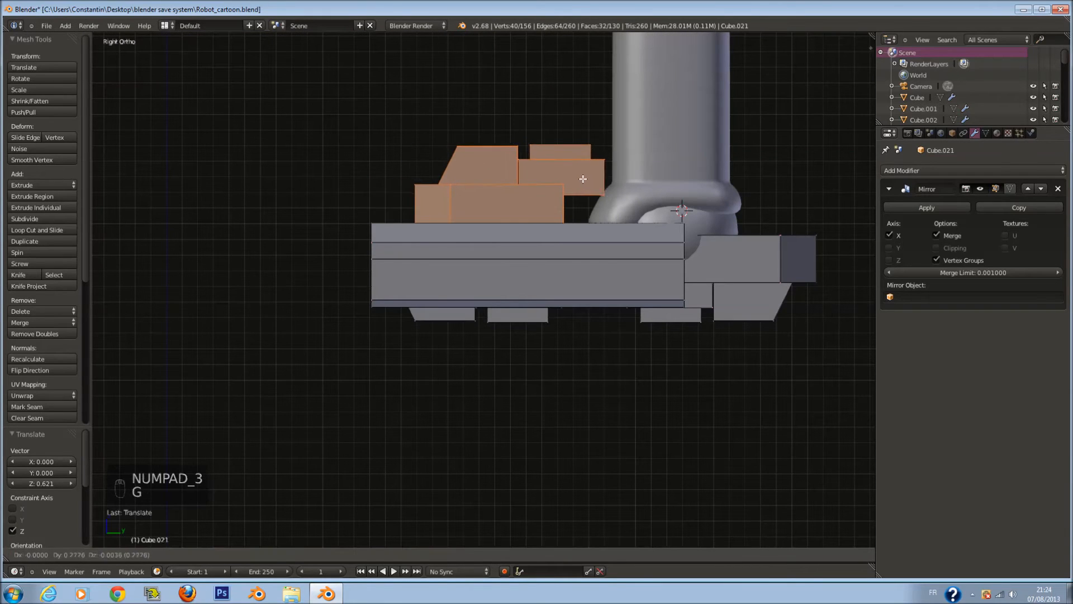
right_click(584, 180)
type("rz180")
key("Return")
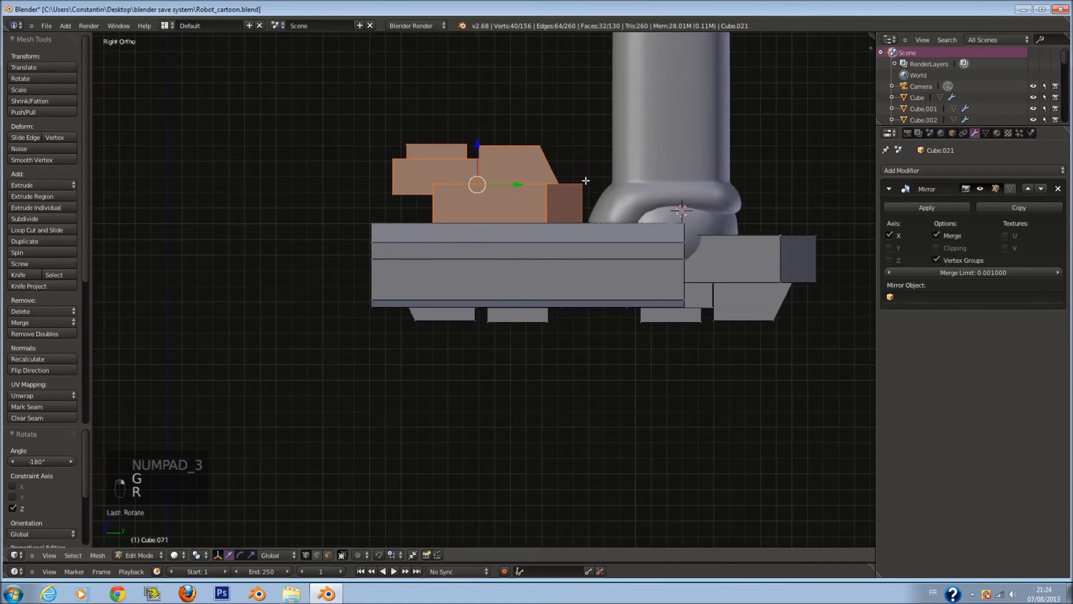
key("g")
key("y")
left_click(519, 187)
middle_click_drag(520, 187, 537, 198)
- Duplicate the small uppermost block to the toe end of the foot and stretch the copy along Z
key("KP_3")
key("z")
right_click(553, 147)
key("l")
scroll(559, 149, "up", 2)
key("shift+d")
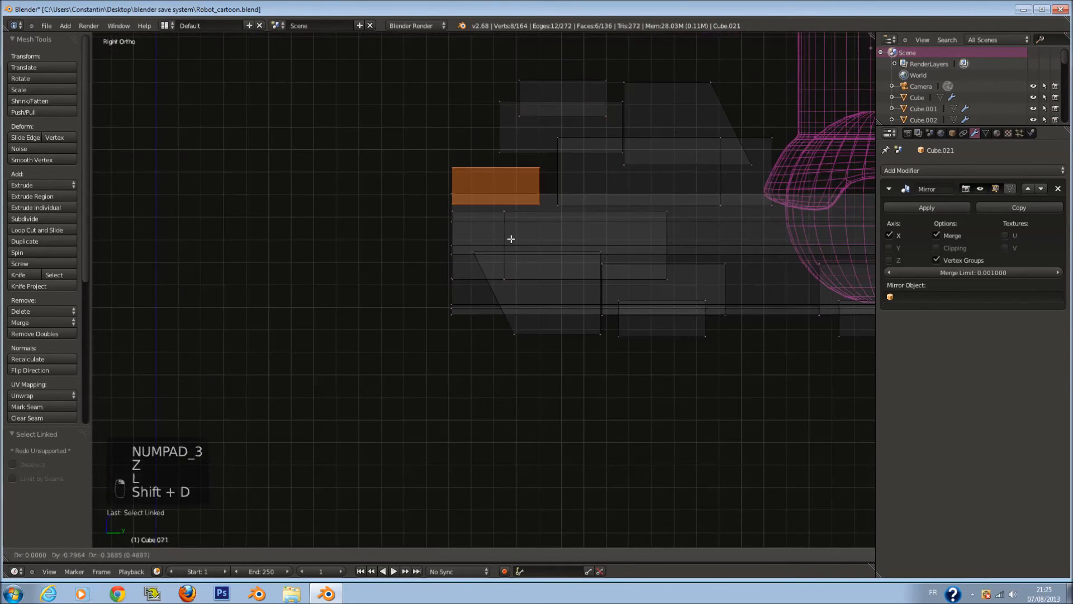
left_click(507, 235)
key("s")
key("z")
left_click(527, 374)
key("g")
right_click(544, 286)
- Duplicate the tall toe block forward and down, scaled to about 0.473 along Y, and save the file
key("shift+d")
left_click(503, 293)
key("s")
key("x")
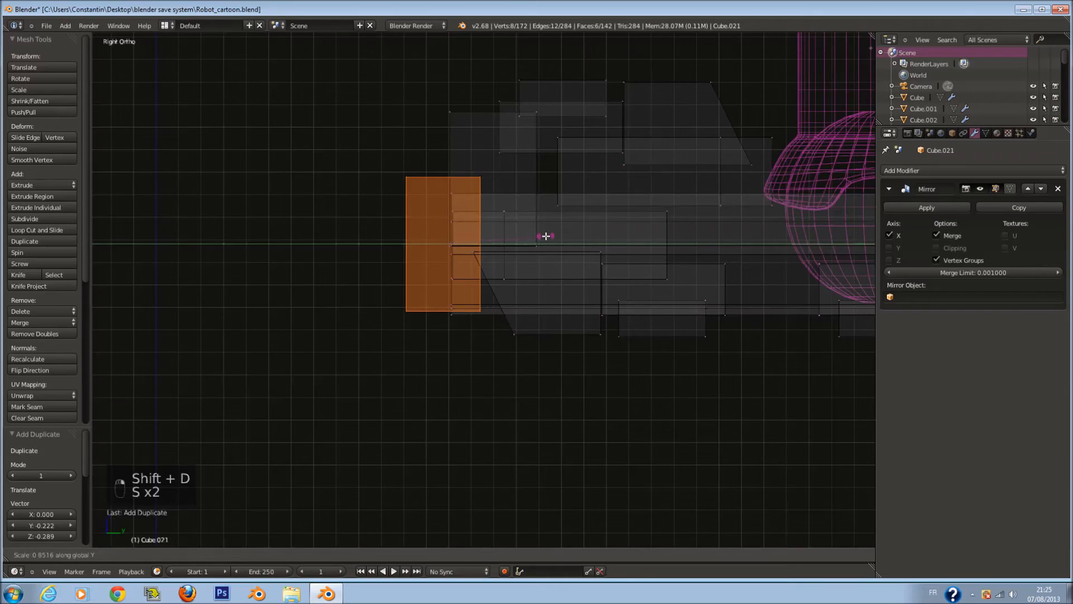
left_click(486, 235)
key("z")
middle_click_drag(486, 235, 506, 249)
key("ctrl+s")
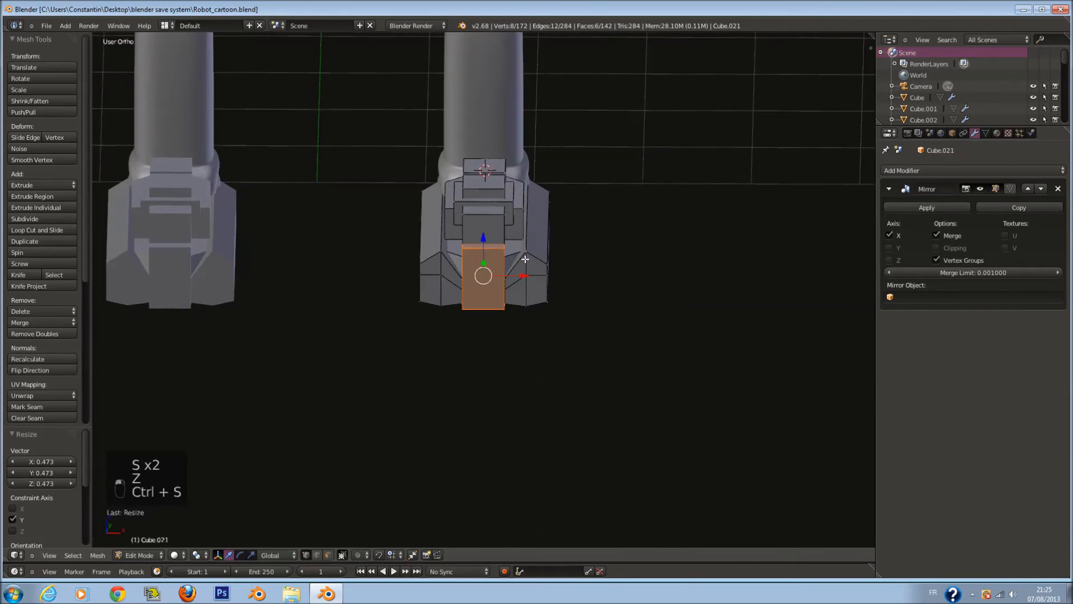
- Duplicate the front toe block, scale the copy to 0.351 along Z and move it -0.221 along Y
scroll(522, 257, "up", 4)
key("shift+d")
key("s")
key("z")
left_click(510, 271)
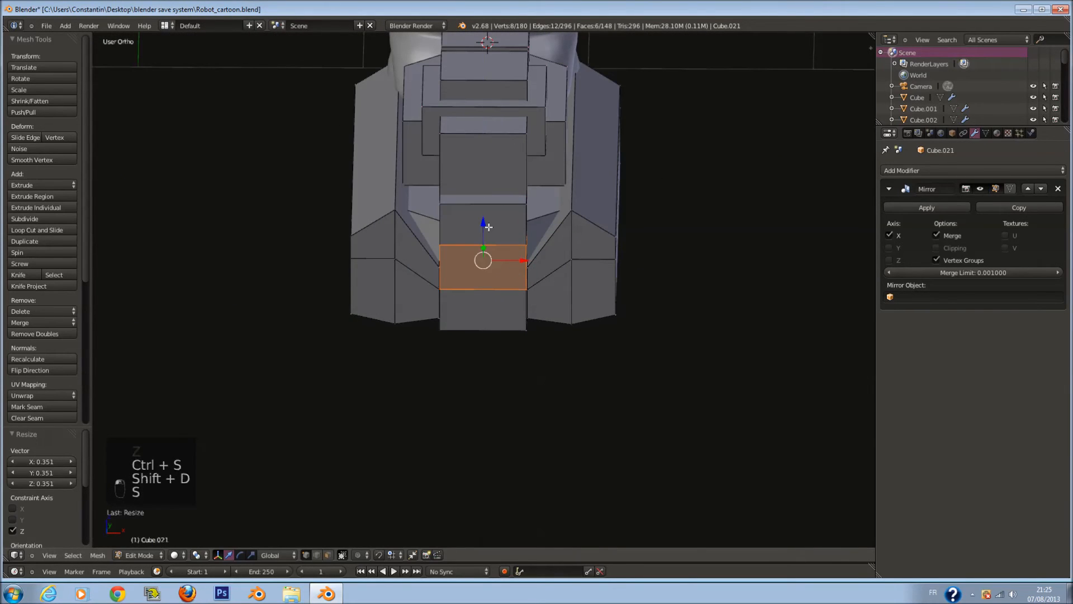
middle_click_drag(492, 230, 517, 280)
left_click_drag(489, 264, 519, 307)
middle_click_drag(551, 314, 537, 290)
- Stretch the short toe block along X into a wide crossbar and reposition it across the front of the foot
key("s")
key("x")
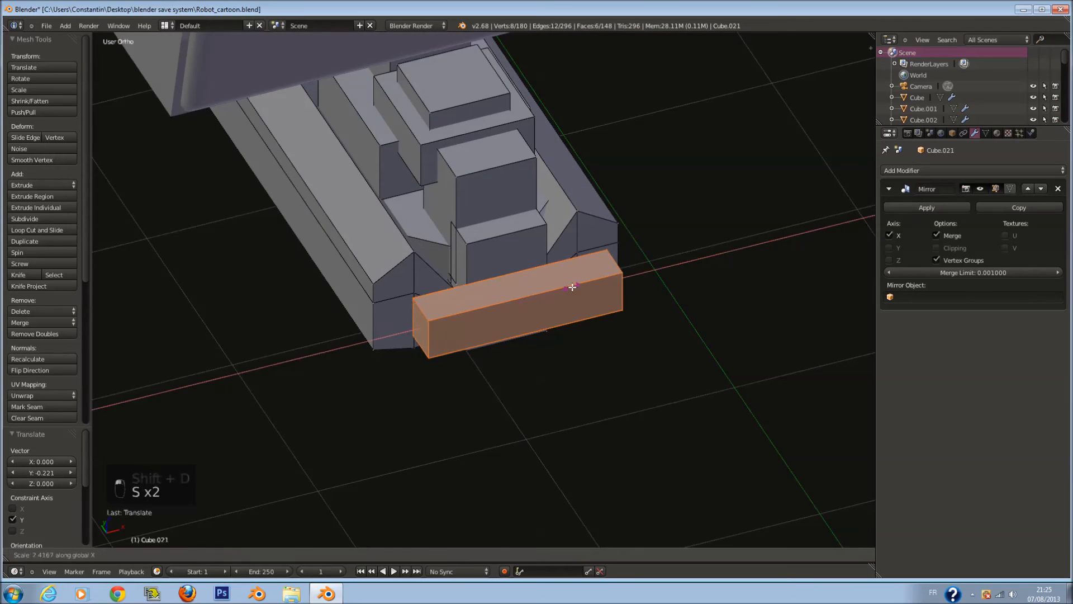
left_click(587, 283)
left_click_drag(504, 283, 479, 246)
key("s")
key("x")
left_click(610, 265)
middle_click_drag(611, 265, 604, 260)
- Duplicate the crossbar below the first one, slide the copy -0.029 along Y and save the file
key("shift+d")
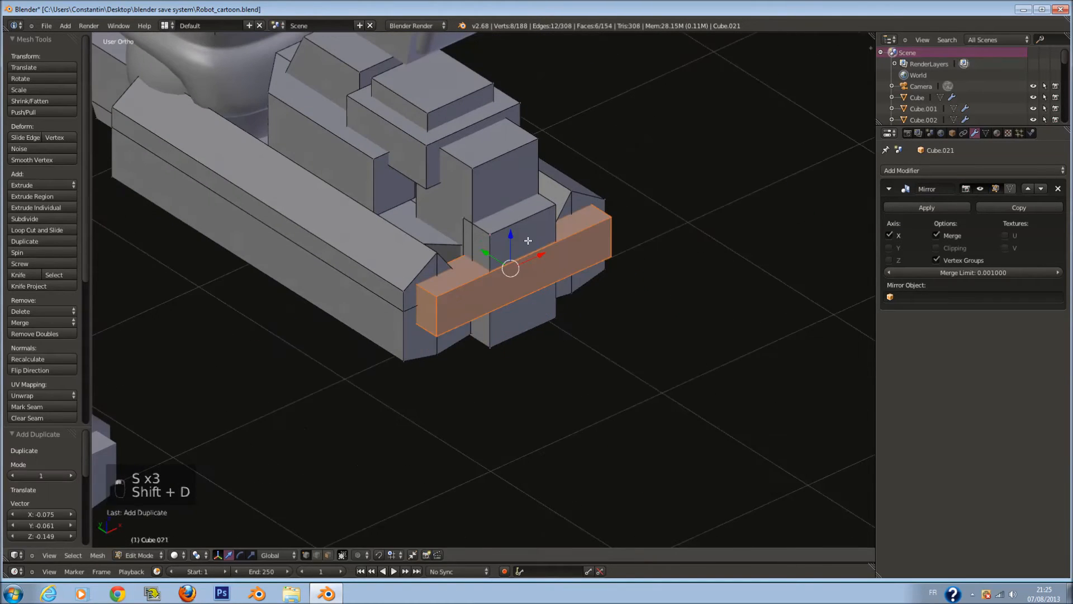
left_click_drag(521, 294, 498, 316)
middle_click_drag(498, 315, 441, 311)
key("KP_3")
key("z")
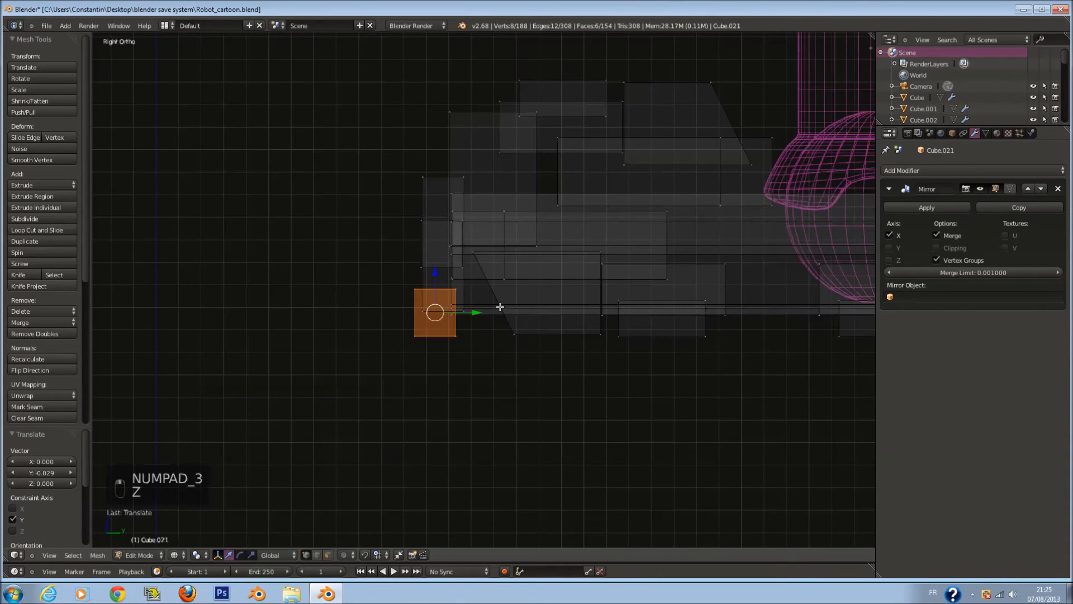
key("Tab")
key("z")
key("ctrl+s")
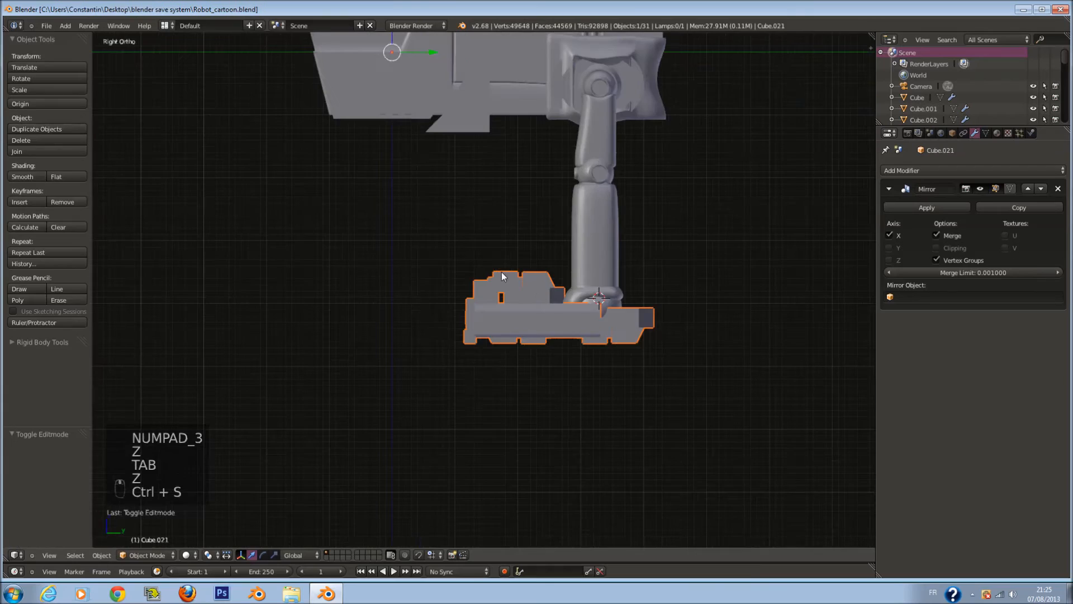
- Snap the 3D cursor to the lower crossbar, add a cube there and scale it down
key("Tab")
key("z")
scroll(512, 299, "up", 2)
scroll(489, 339, "down", 2)
key("shift+s")
left_click(498, 346)
key("a")
key("shift+a")
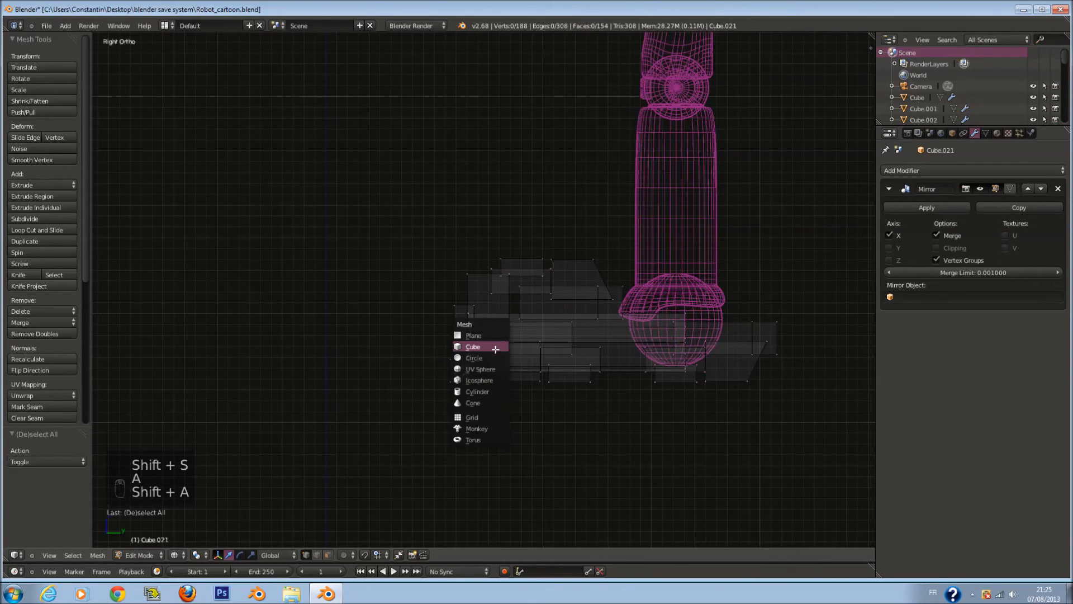
left_click(473, 346)
scroll(559, 358, "up", 3)
key("s")
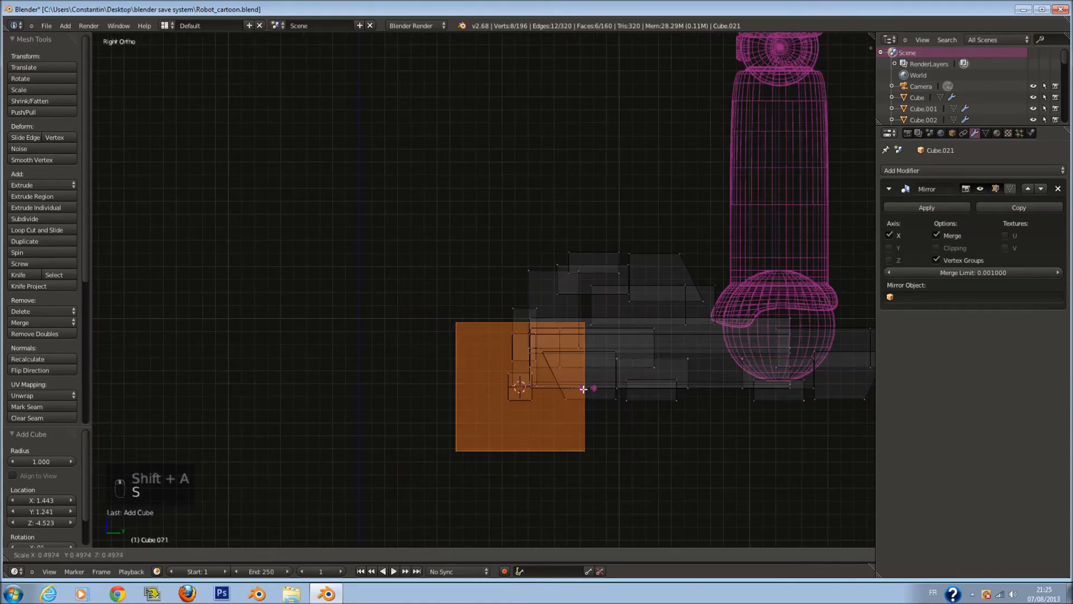
left_click(556, 389)
- Move the new cube -1.046 along Y ahead of the toe and raise it 0.275 along Z
key("g")
right_click(424, 368)
left_click_drag(548, 387, 412, 386)
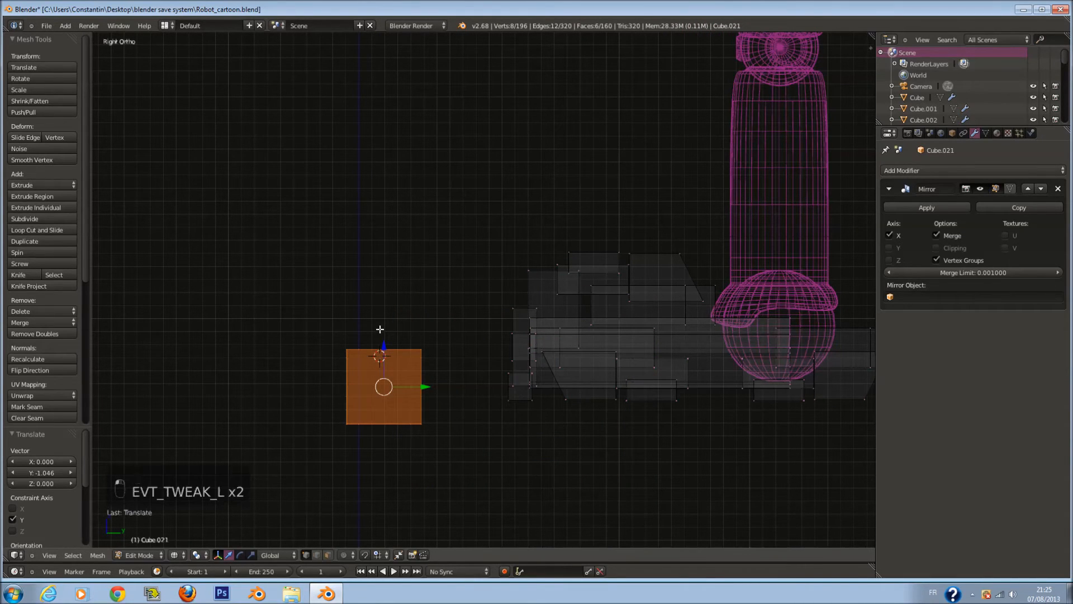
left_click_drag(381, 346, 373, 311)
- Narrow the cube in front of the toe along X
mouse_move(380, 334)
middle_mouse_down("shift")
mouse_move(435, 336)
mouse_move(553, 408)
middle_mouse_up("shift")
scroll(557, 411, "up", 2)
key("z")
key("s")
key("x")
right_click(536, 426)
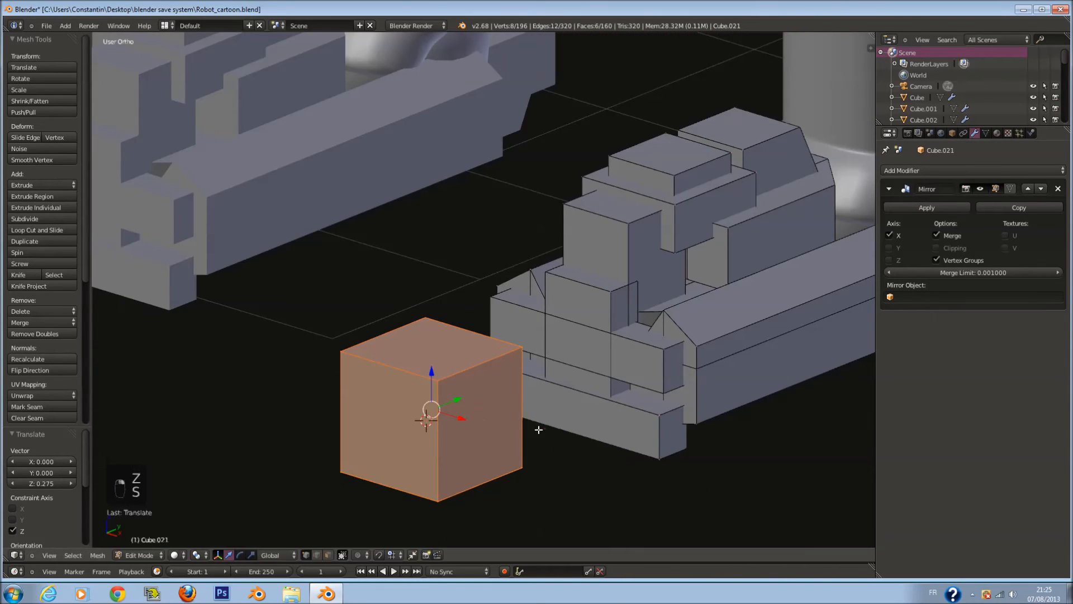
key("s")
key("x")
left_click(462, 402)
- Add two vertical loop cuts to the narrow block and scale the middle section to 0.641 along Z
key("KP_3")
key("z")
key("a")
key("ctrl+r")
scroll(442, 337, "up", 1)
left_click(442, 337)
right_click(442, 337)
key("s")
key("z")
left_click(484, 449)
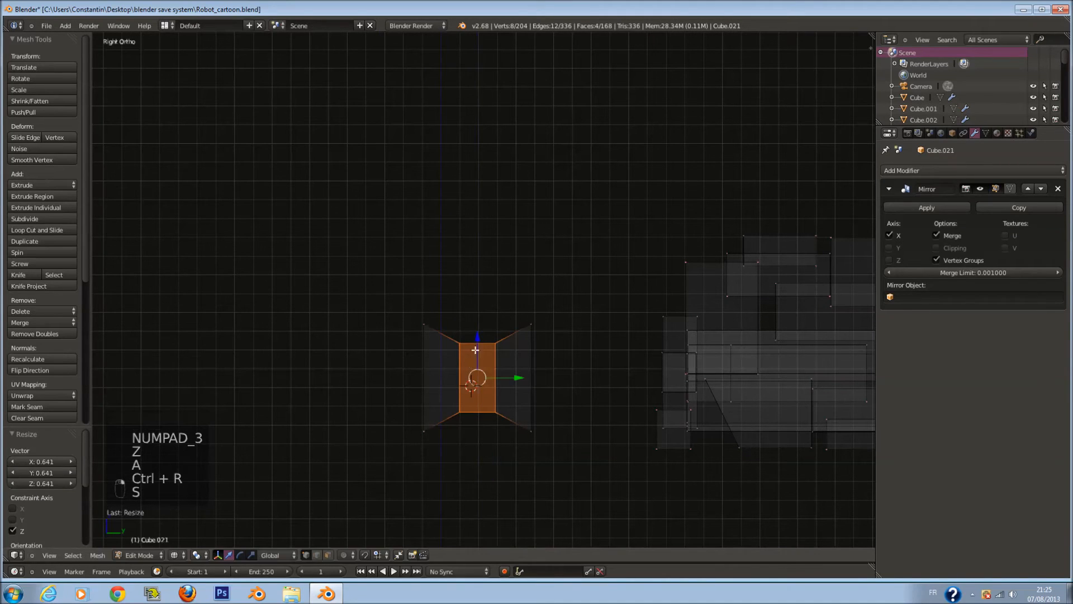
- Select the block's middle vertices and raise them along Z to bend the block into an arch
key("a")
key("c")
left_click_drag(476, 395, 471, 377)
key("a")
key("c")
left_click_drag(416, 409, 503, 403)
right_click(510, 404)
left_click_drag(478, 364, 480, 316)
key("a")
key("z")
middle_click_drag(481, 316, 565, 343)
- Try duplicating the arched piece beside itself along X and delete the copy
key("a")
key("a")
key("l")
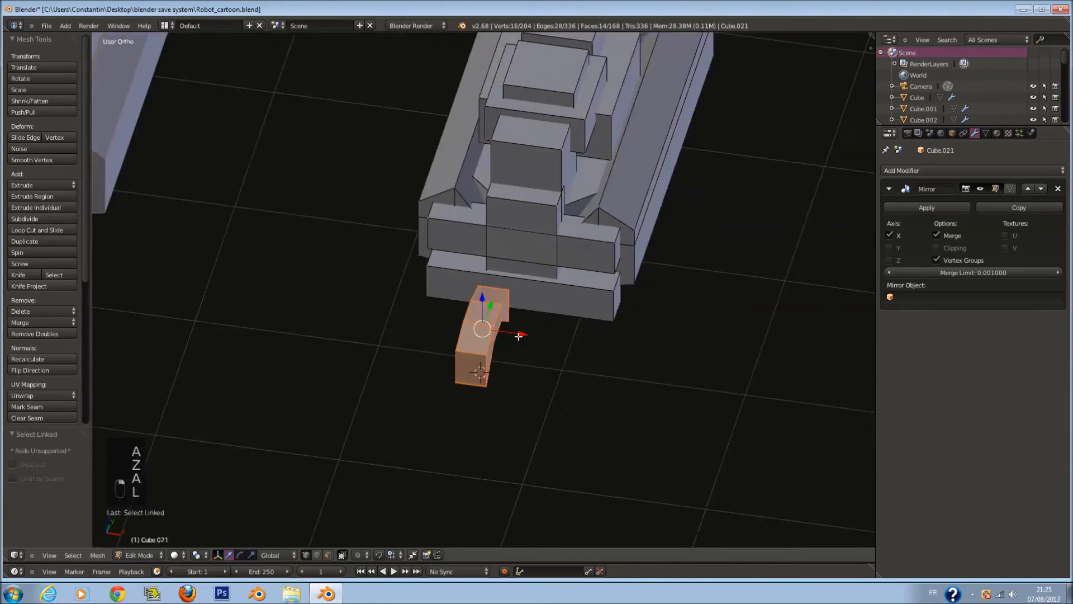
key("KP_7")
key("z")
key("shift+d")
left_click(540, 298)
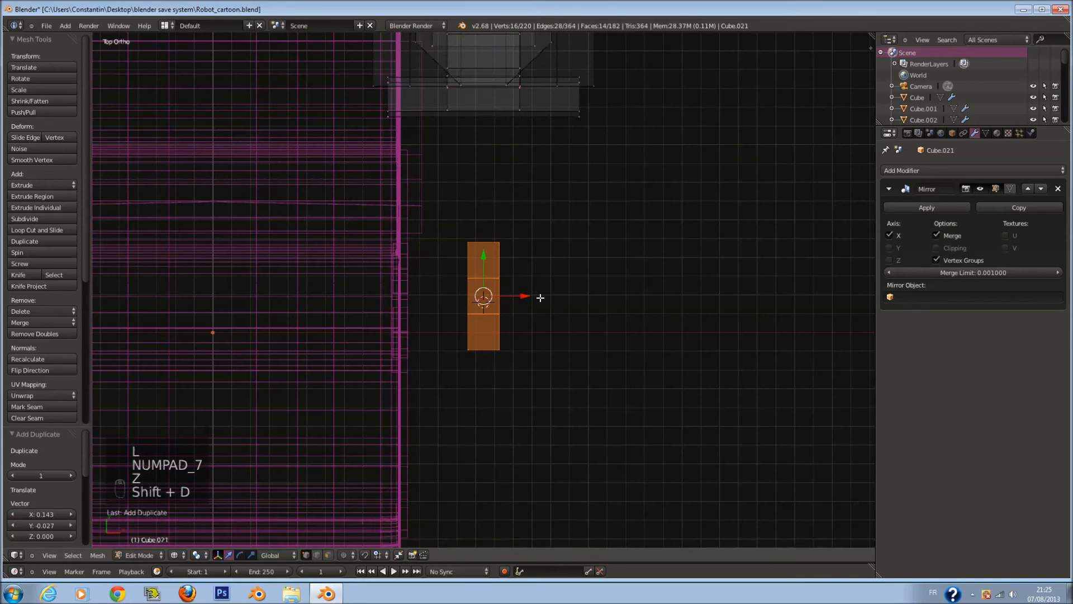
left_click_drag(525, 295, 588, 303)
key("x")
left_click(551, 294)
key("a")
key("a")
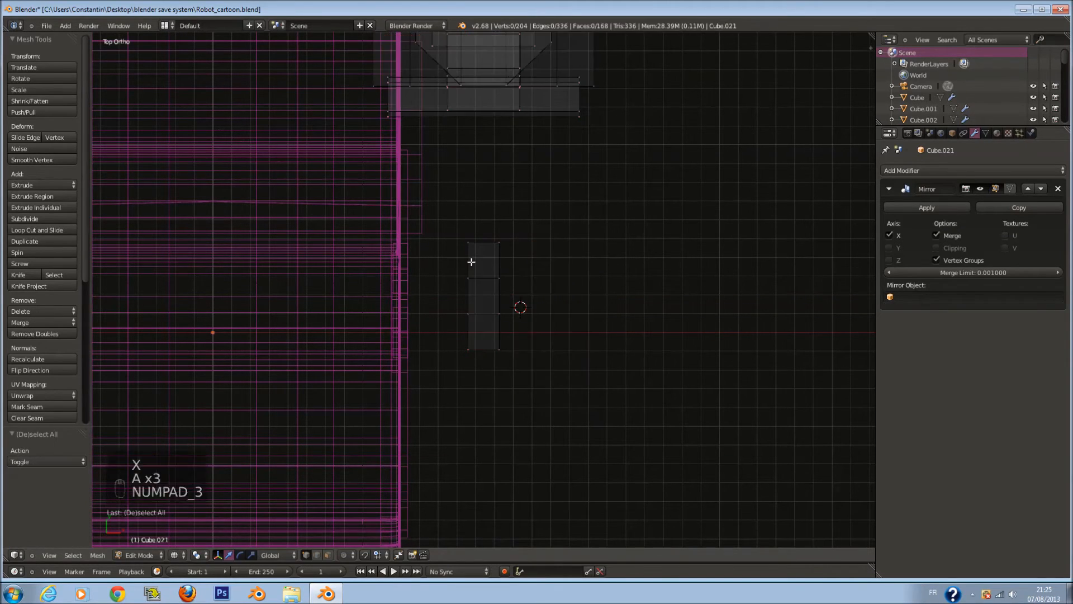
- Select the arched piece, snap the 3D cursor to it and add a cube there
key("KP_3")
key("a")
key("a")
key("a")
key("a")
key("a")
key("c")
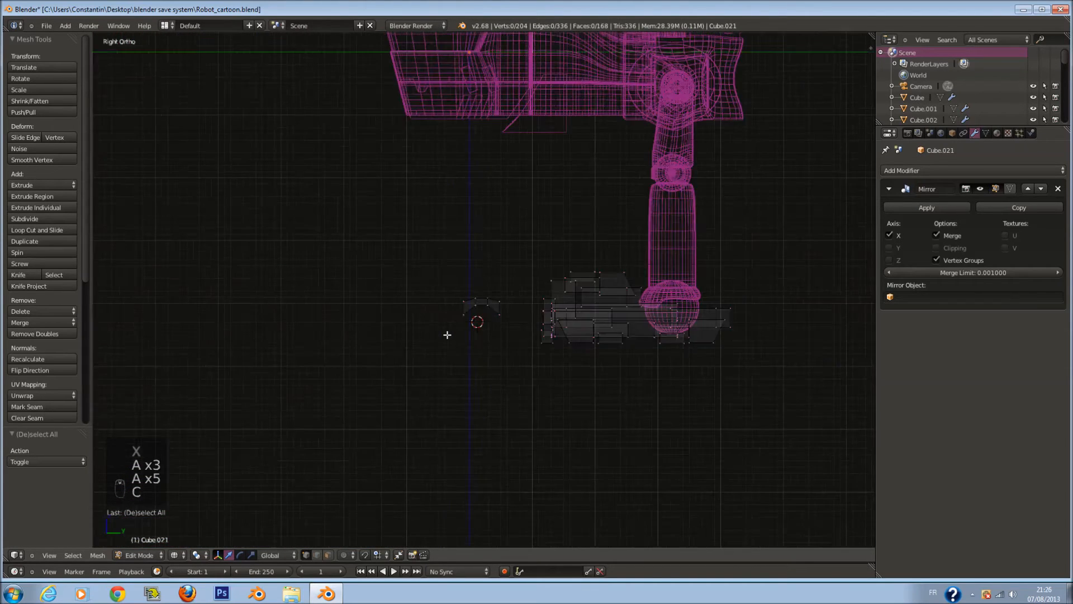
key("c")
left_click(448, 329)
right_click(448, 329)
scroll(519, 323, "up", 3)
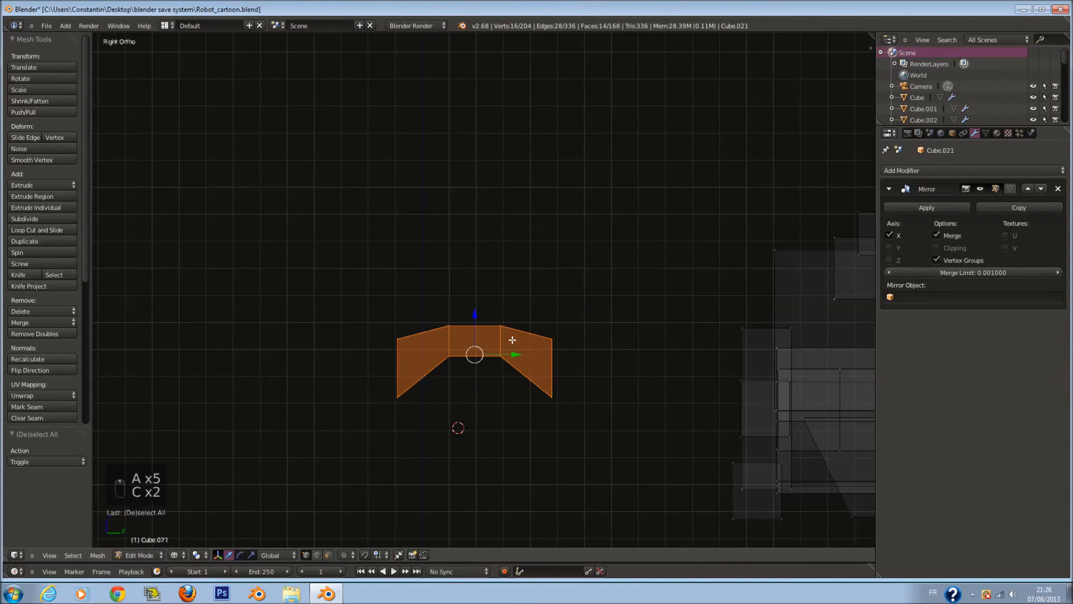
key("shift+s")
left_click(497, 376)
key("shift+a")
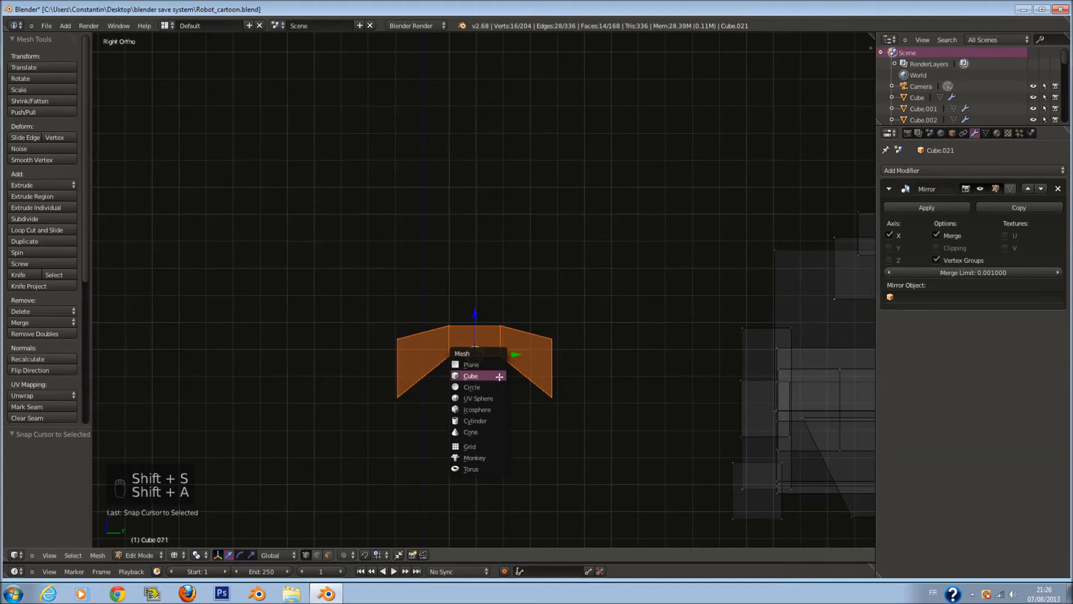
left_click(499, 377)
- Shrink the cube and move it -0.261 along Y and -0.222 along Z, under the arch's front end
key("s")
left_click(458, 396)
key("g")
left_click(511, 426)
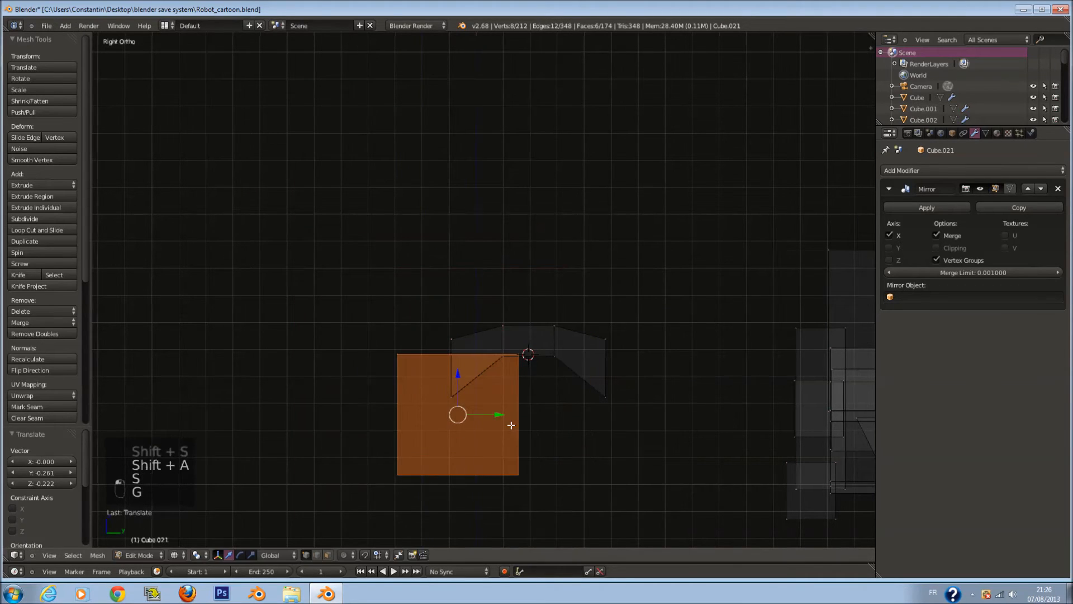
key("s")
left_click(519, 422)
- Scale the cube under the arch to 0.623 along X
key("z")
middle_click_drag(520, 413, 575, 424)
key("s")
key("x")
left_click(526, 409)
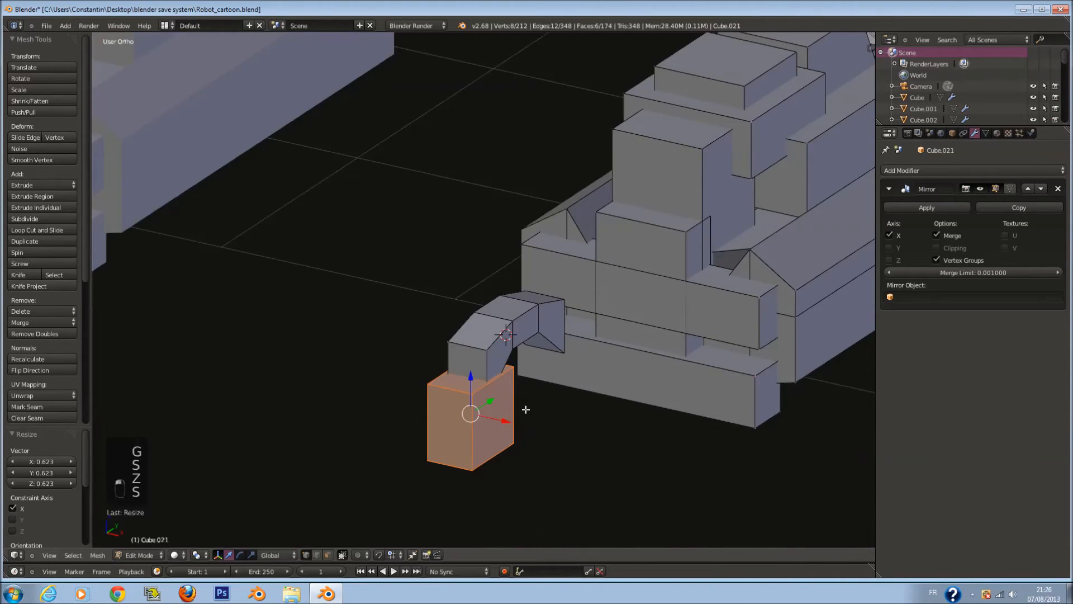
- Duplicate the cube in front of itself and scale the copy down
key("KP_3")
key("z")
key("shift+d")
left_click(436, 423)
key("s")
left_click(424, 418)
scroll(420, 414, "down", 3)
scroll(436, 393, "down", 5, "ctrl")
- Extrude the small block's front face forward and scale the extruded end to 0.605
scroll(439, 393, "up", 3)
key("a")
key("c")
scroll(476, 407, "up", 1)
left_click(473, 412)
right_click(473, 412)
key("e")
left_click(426, 429)
key("s")
left_click(532, 422)
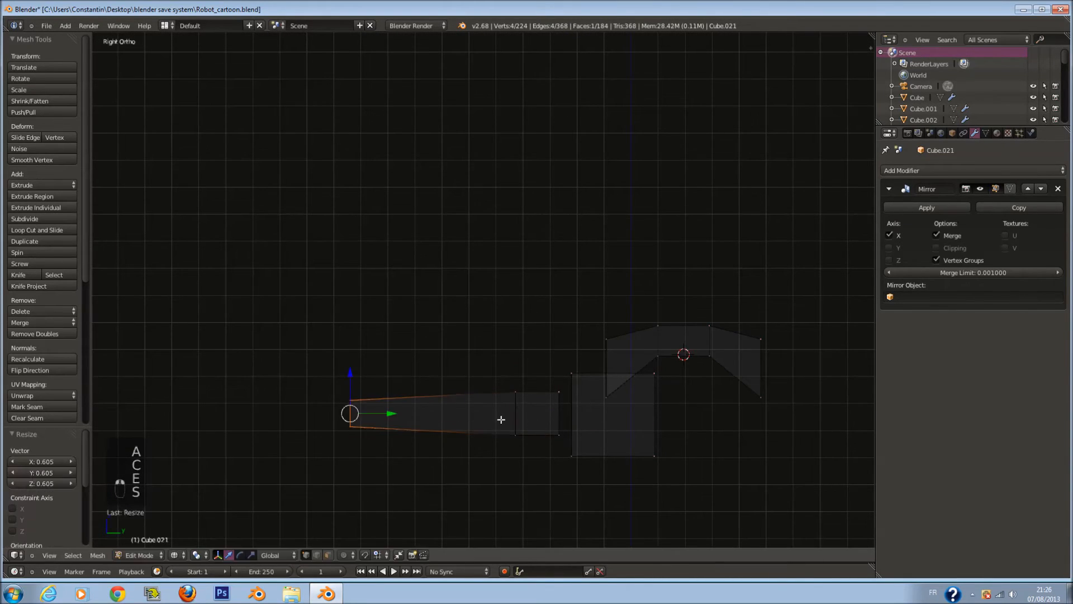
- Extrude the tapered end forward again and scale it down into a claw tip
scroll(551, 425, "up", 3, "ctrl")
key("e")
left_click(419, 431)
key("s")
left_click(344, 415)
- Select the claw's bottom vertices and flatten the underside to one level
key("a")
key("c")
scroll(317, 411, "down", 3)
left_click(377, 416)
right_click(387, 423)
key("a")
key("c")
scroll(314, 466, "up", 2)
mouse_move(310, 480)
left_mouse_down()
mouse_move(582, 491)
mouse_move(647, 475)
mouse_move(672, 485)
left_mouse_up()
right_click(672, 485)
key("c")
middle_click(679, 488)
right_click(680, 490)
left_click(679, 490)
- Lower the claw tip's upper vertices along Z to sharpen the point
key("a")
key("c")
scroll(300, 380, "up", 1)
left_click(300, 381)
right_click(300, 381)
left_click_drag(299, 370, 301, 382)
key("a")
key("c")
right_click(336, 419)
key("a")
key("a")
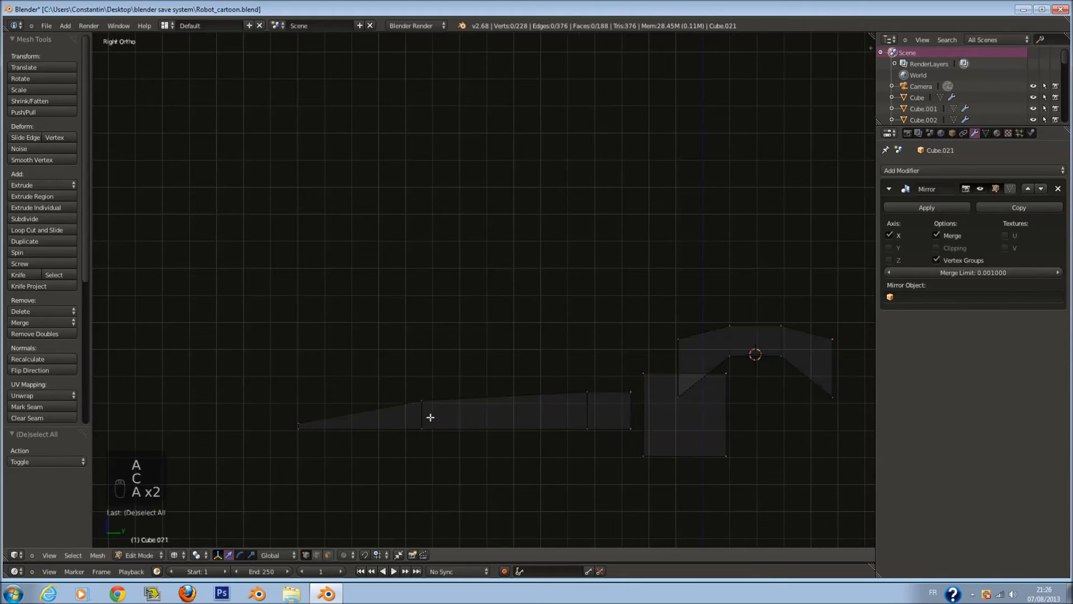
- Add a lengthwise loop cut along the claw, stretch it along Y and widen it by 1.189 along X
key("ctrl+r")
left_click(527, 434)
key("s")
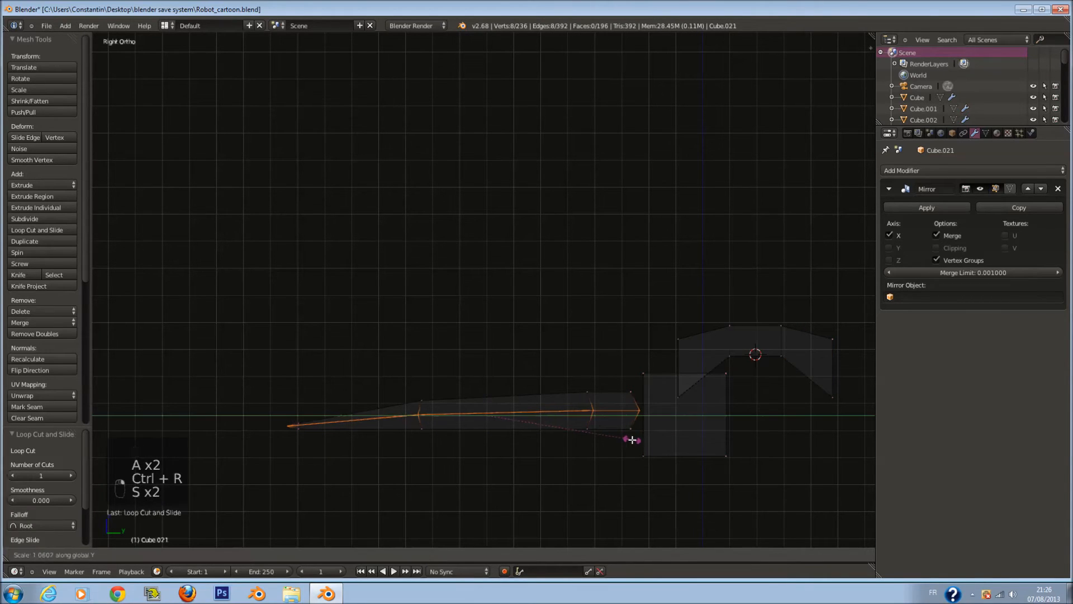
left_click(636, 442)
key("z")
middle_click_drag(637, 442, 560, 448)
key("s")
left_click(567, 457)
key("KP_3")
key("z")
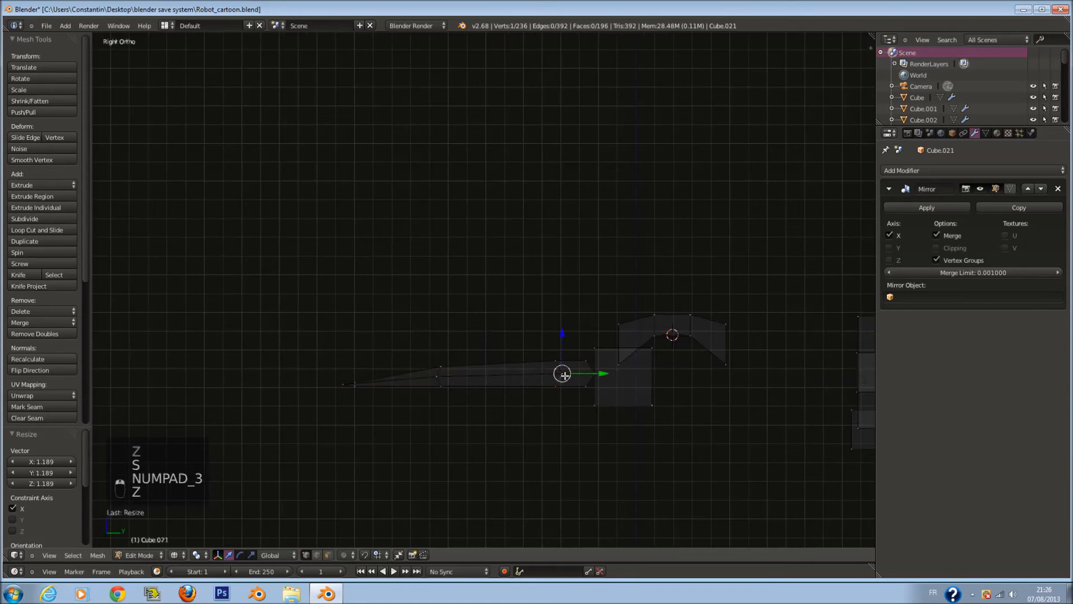
- Select the whole linked claw, lower it level with the block's underside and move it -0.245 along Y
key("l")
key("g")
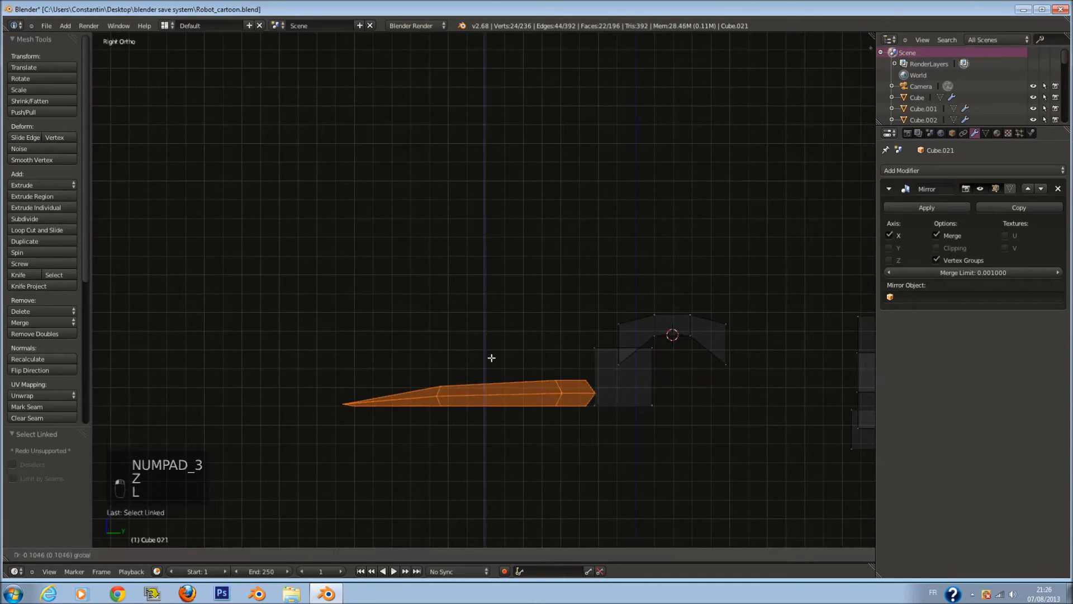
key("y")
left_click(539, 401)
scroll(535, 398, "up", 4, "ctrl")
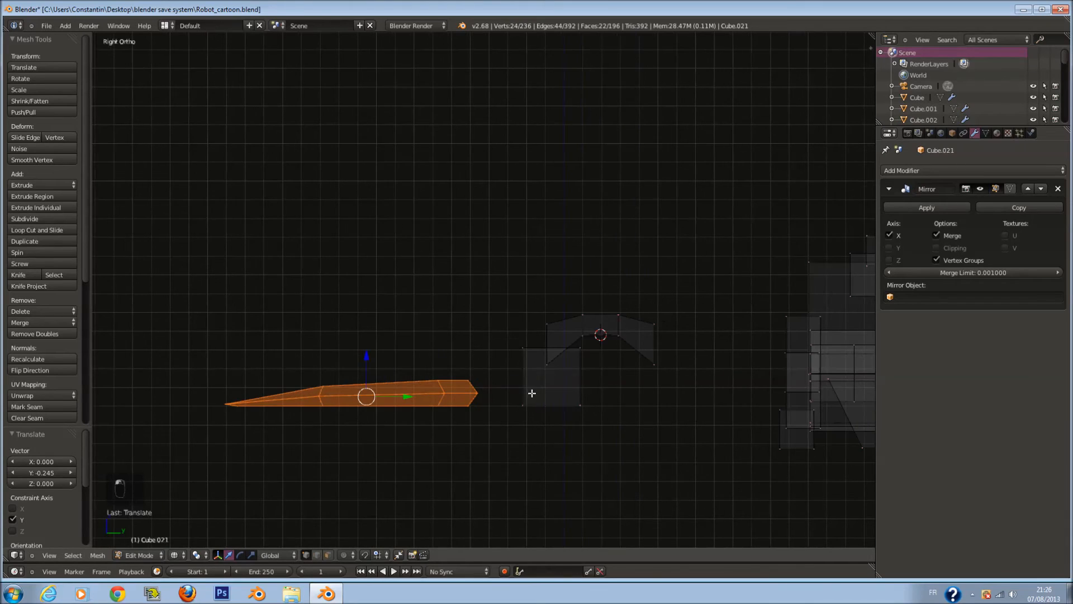
- Select the faces at the claw's rear end and duplicate them in place
scroll(467, 402, "up", 1)
key("a")
key("c")
left_click(491, 423)
right_click(492, 424)
key("c")
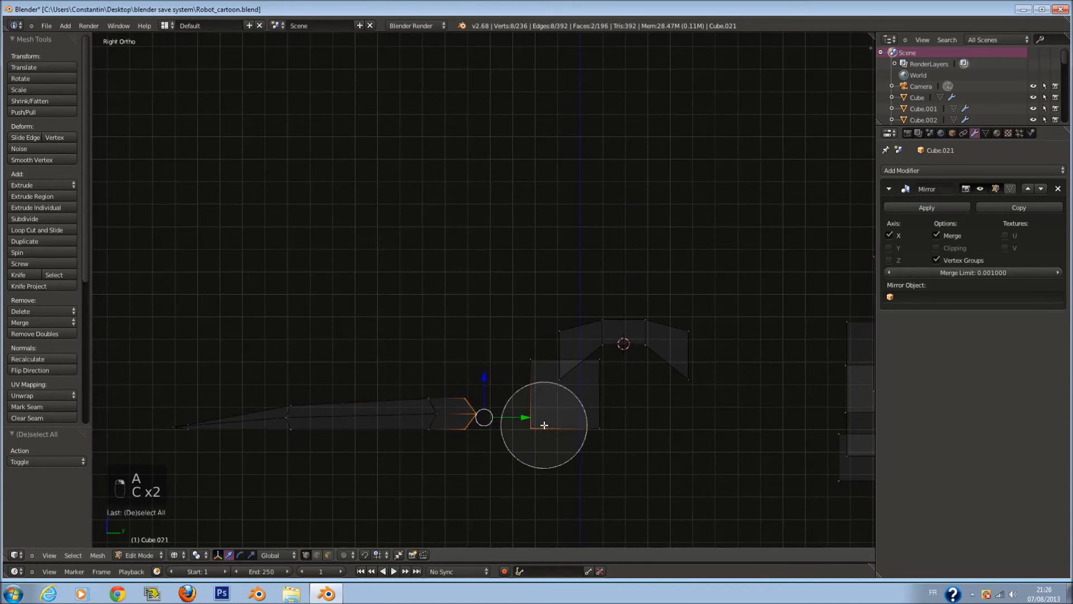
right_click(544, 425)
key("shift+d")
right_click(532, 421)
left_click_drag(504, 413, 506, 412)
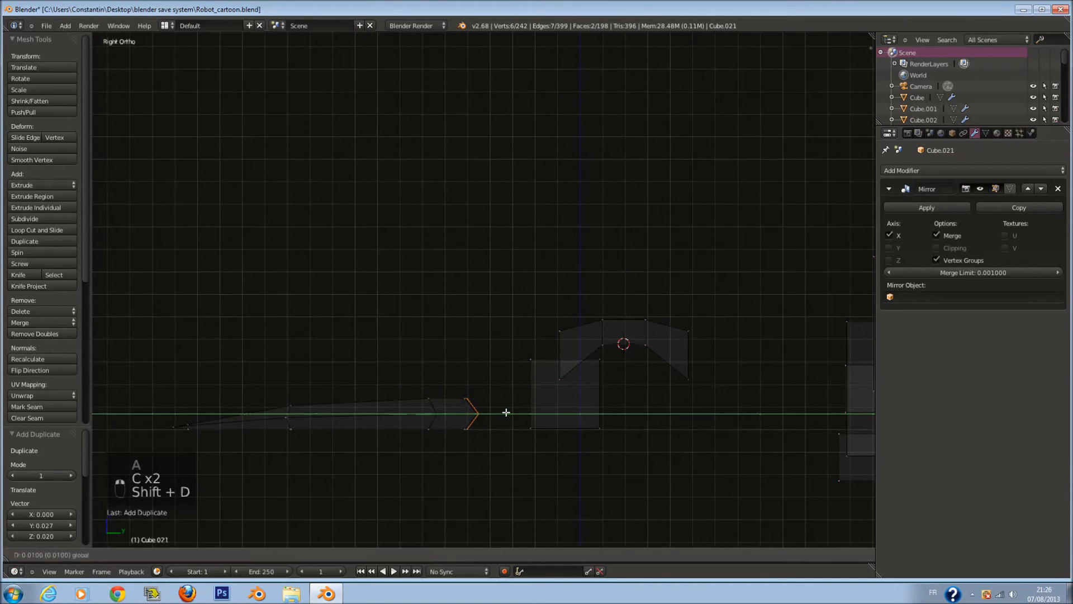
key("ctrl+z")
- Scale up the duplicated end faces slightly and extrude them backward into a claw segment
key("s")
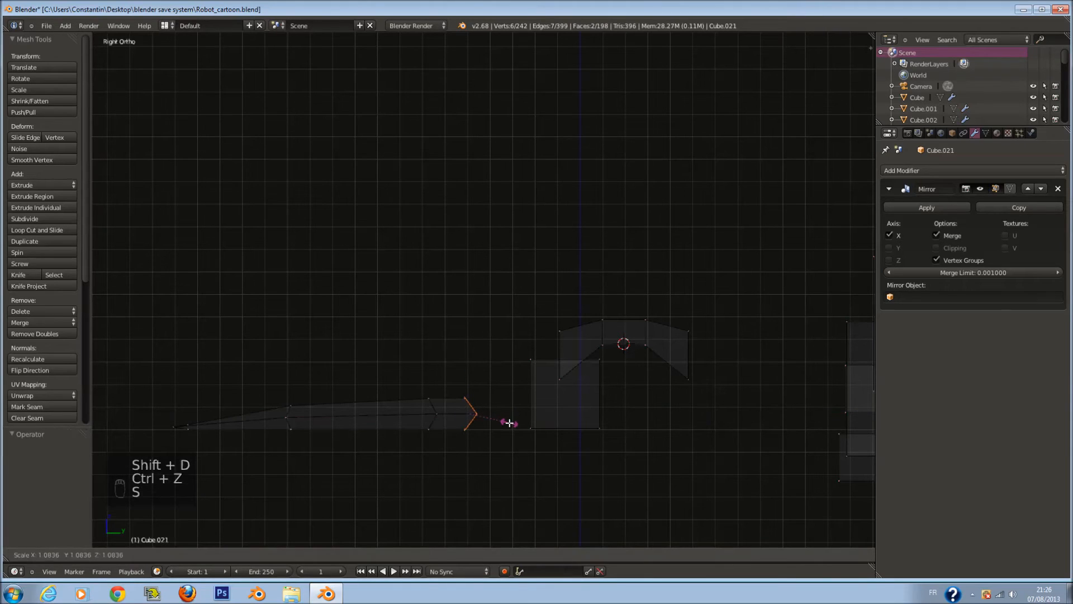
left_click(517, 428)
key("e")
left_click(536, 433)
key("z")
middle_click_drag(537, 433, 572, 420)
key("KP_3")
key("z")
- Duplicate the segment's rear faces, enlarge them and extrude them 0.102 along Y into another segment
left_click_drag(524, 407, 547, 425)
key("shift+d")
left_click(546, 425)
key("s")
left_click(555, 442)
key("e")
left_click(578, 448)
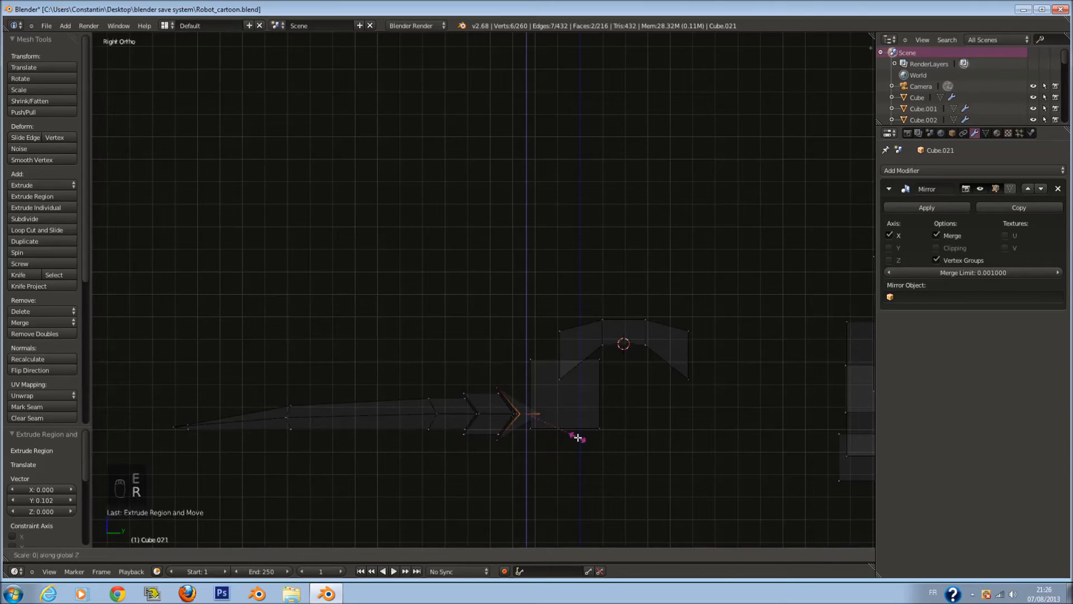
- Flatten the last segment's rear end by scaling it to 0 along Y
left_click(578, 438)
key("z")
middle_click_drag(578, 438, 517, 441)
key("KP_3")
key("z")
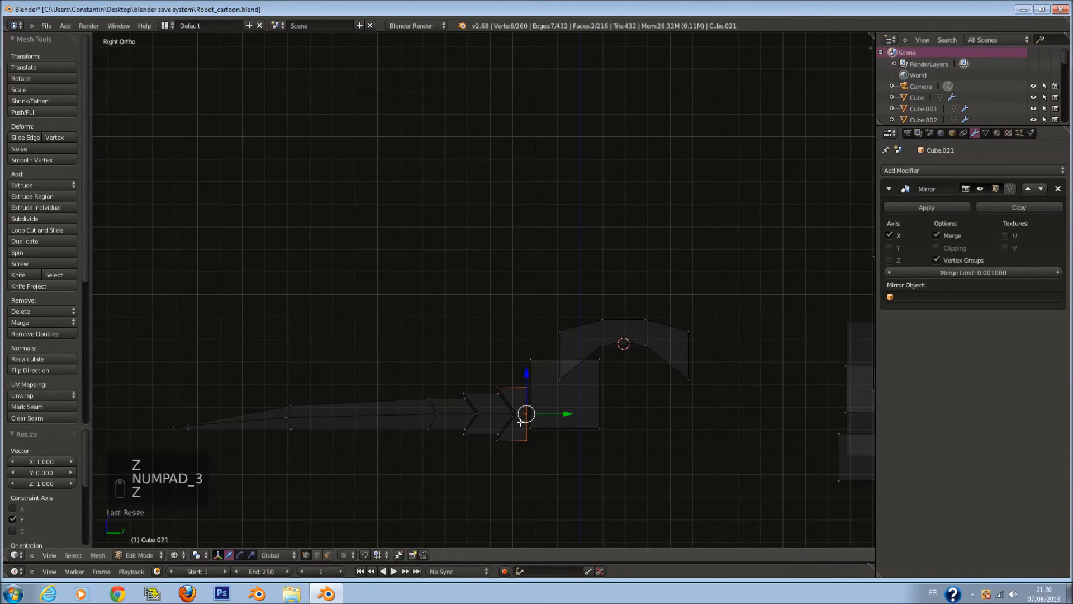
key("Tab")
key("z")
middle_click_drag(527, 426, 565, 431)
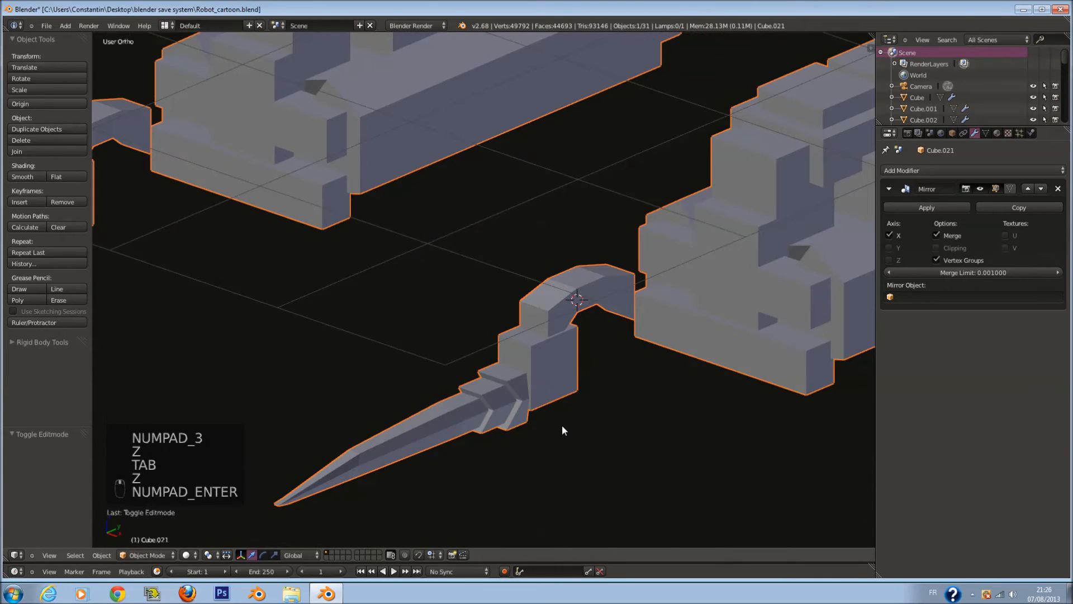
key("KP_3")
key("z")
key("a")
key("shift+s")
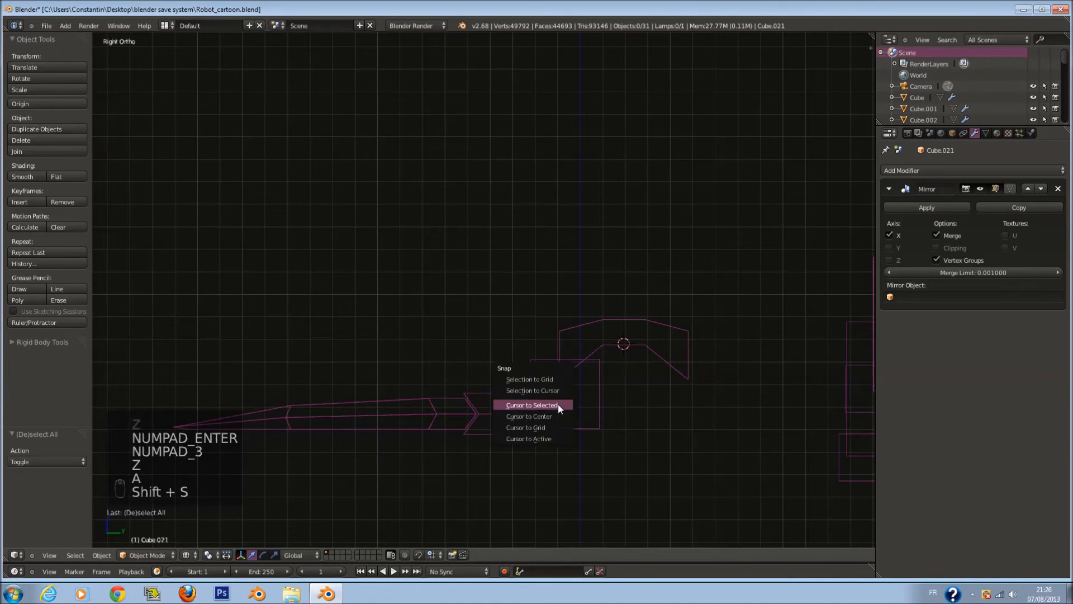
key("shift+a")
- Snap the 3D cursor to the selected rear faces of the last claw segment in Edit Mode
key("Tab")
key("a")
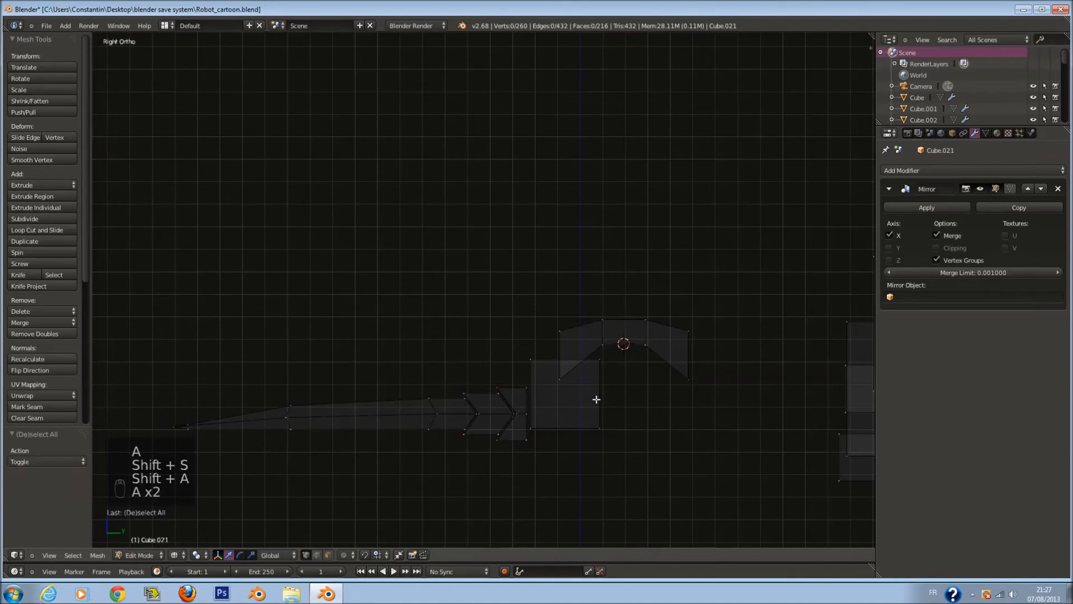
key("shift+s")
key("shift+s")
left_click(570, 412)
- Add a UV sphere at the 3D cursor and scale it into a joint ball slightly larger than the claw's rear segment
key("shift+a")
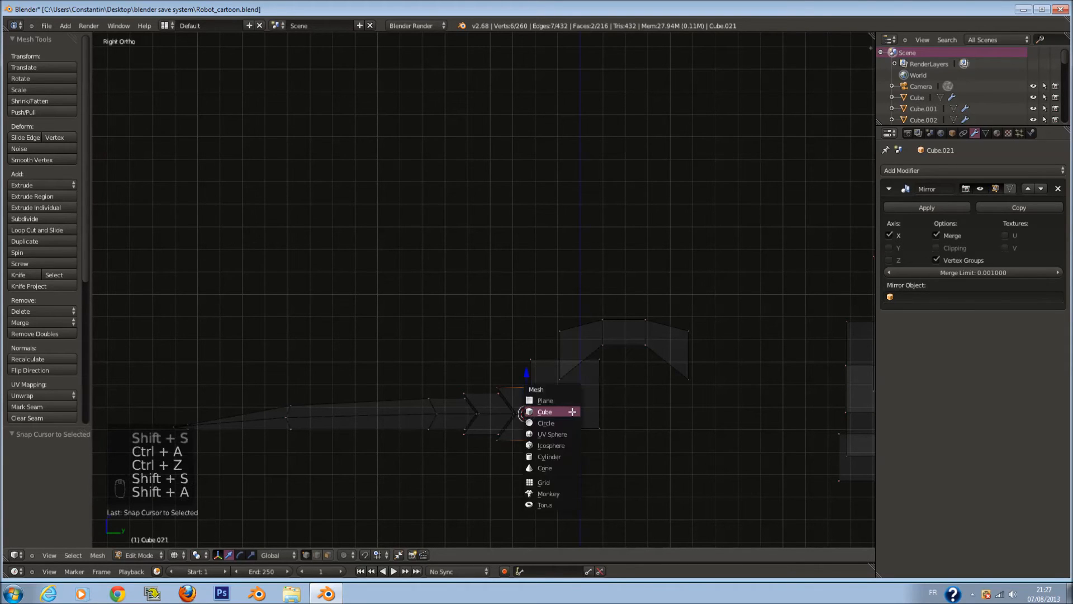
left_click(569, 433)
key("s")
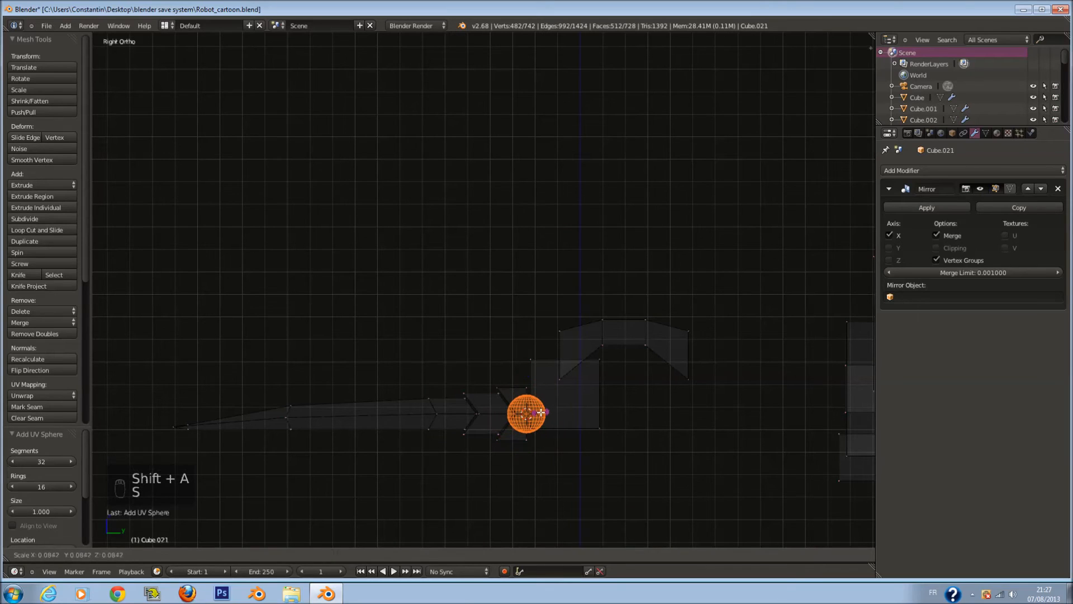
left_click(542, 414)
key("r")
key("Return")
key("s")
left_click(553, 424)
- Duplicate the joint ball forward along Y to the claw's taper, scale it down and lower it 0.020 along Z
key("shift+d")
right_click(456, 415)
left_click_drag(562, 415, 324, 414)
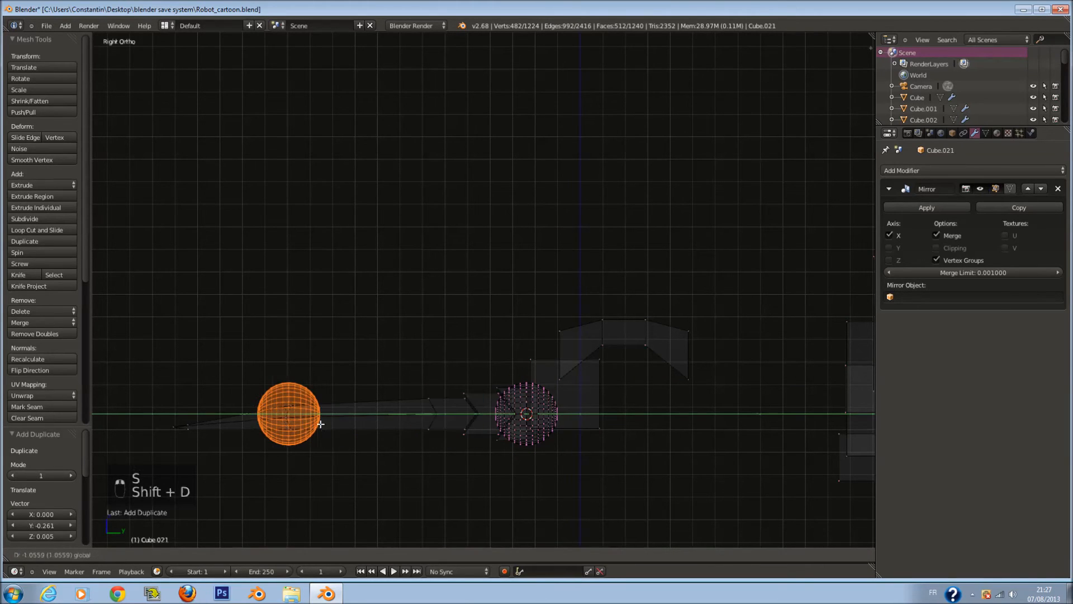
key("s")
left_click(317, 394)
left_click_drag(294, 371, 296, 378)
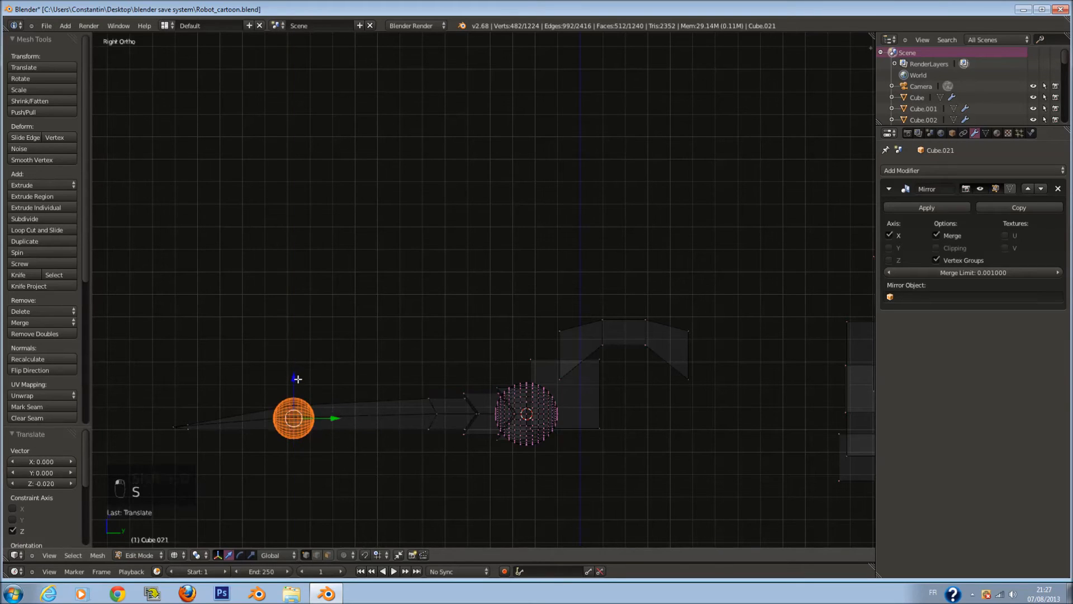
key("z")
middle_click_drag(297, 379, 454, 441)
key("KP_3")
key("z")
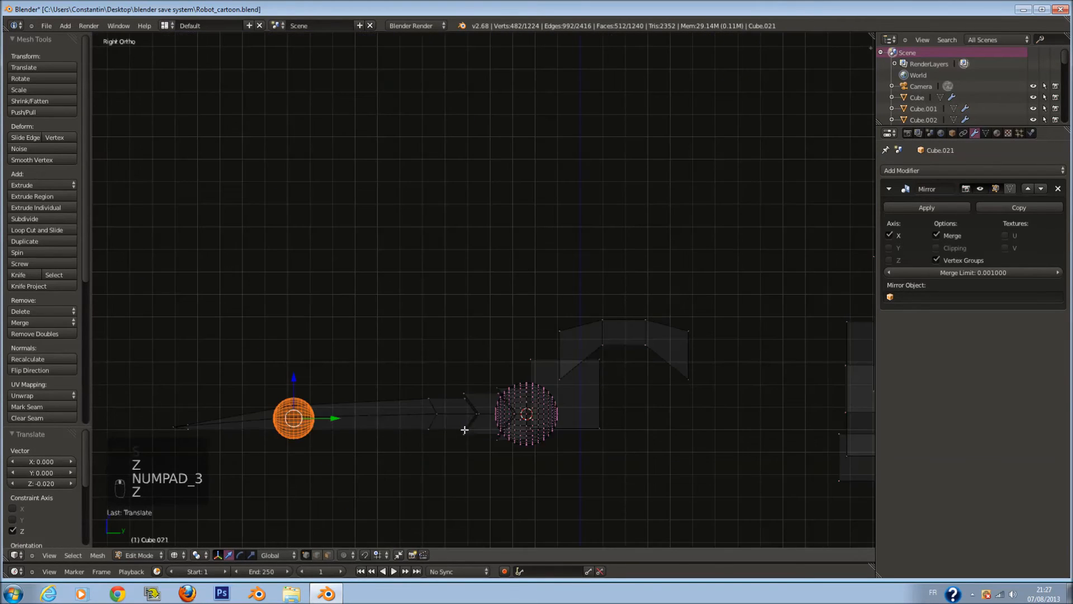
- Duplicate the small ball to the front of the foot, scale it by 2.939 and adjust its position
key("shift+d")
left_click(957, 368)
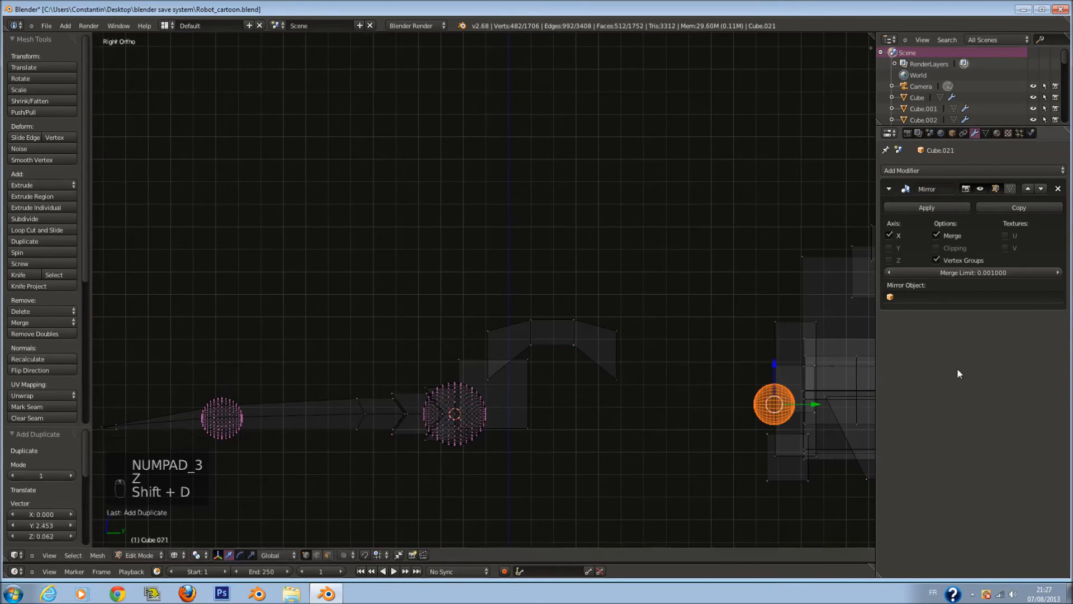
key("s")
left_click(865, 462)
key("g")
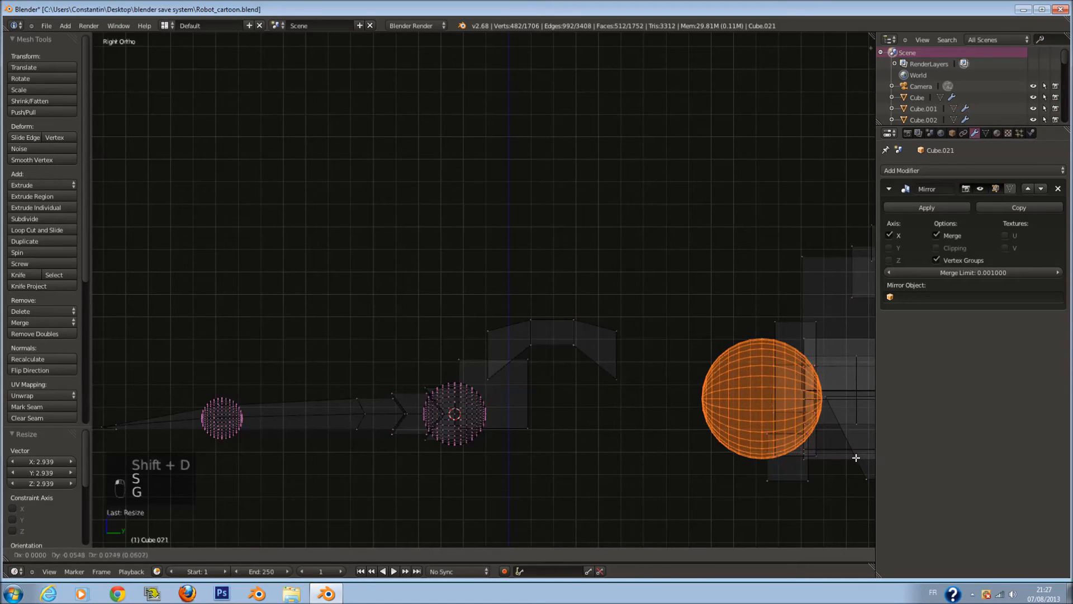
left_click(857, 455)
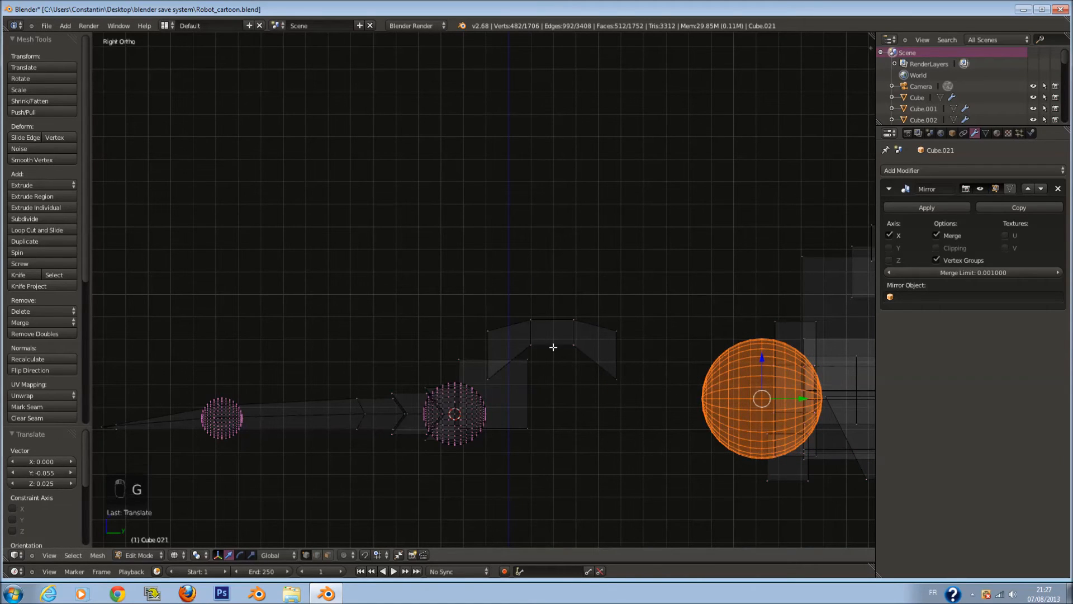
- Select the front toe and claw without the large ball and move them back along Y toward the foot
key("a")
key("c")
scroll(199, 376, "down", 5)
left_click_drag(199, 376, 589, 367)
key("Escape")
key("c")
middle_click(701, 387)
right_click(706, 388)
left_click_drag(401, 398, 472, 412)
- Save the file and examine both feet in shaded Object Mode
key("ctrl+s")
key("Tab")
scroll(611, 394, "up", 2)
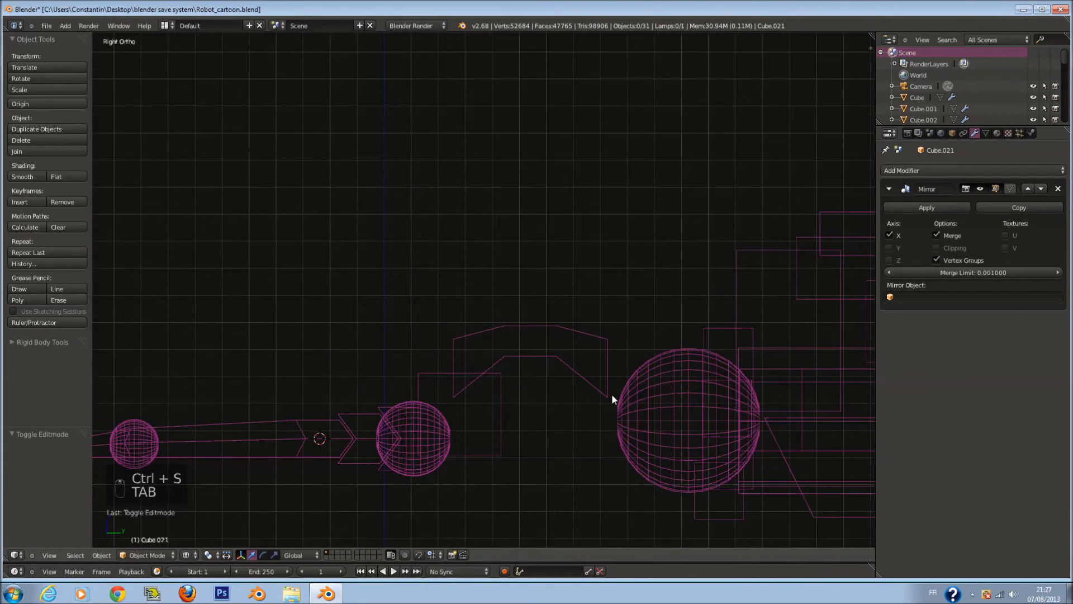
key("z")
middle_click_drag(611, 393, 635, 394)
scroll(636, 393, "down", 2)
key("ctrl+s")
left_click(486, 389)
right_click(484, 386)
scroll(482, 385, "down", 4)
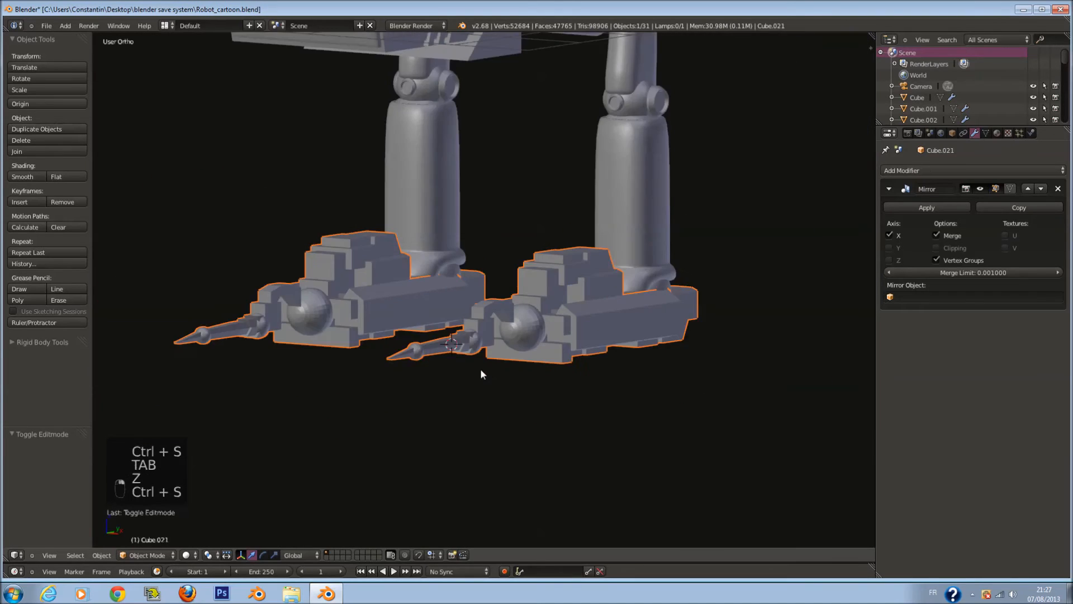
- Return to editing in side view and scale the selected toe and claw assembly by 1.361
key("KP_3")
key("Tab")
key("z")
key("s")
left_click(604, 372)
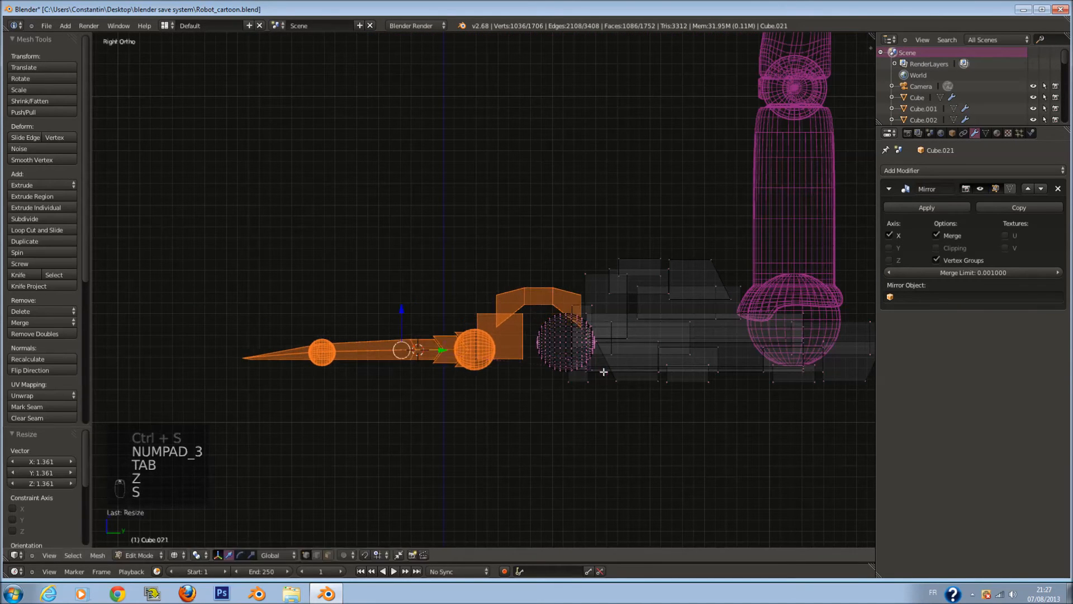
- Scale the toe assembly up a little more and move it -0.154 along Y, away from the foot
key("g")
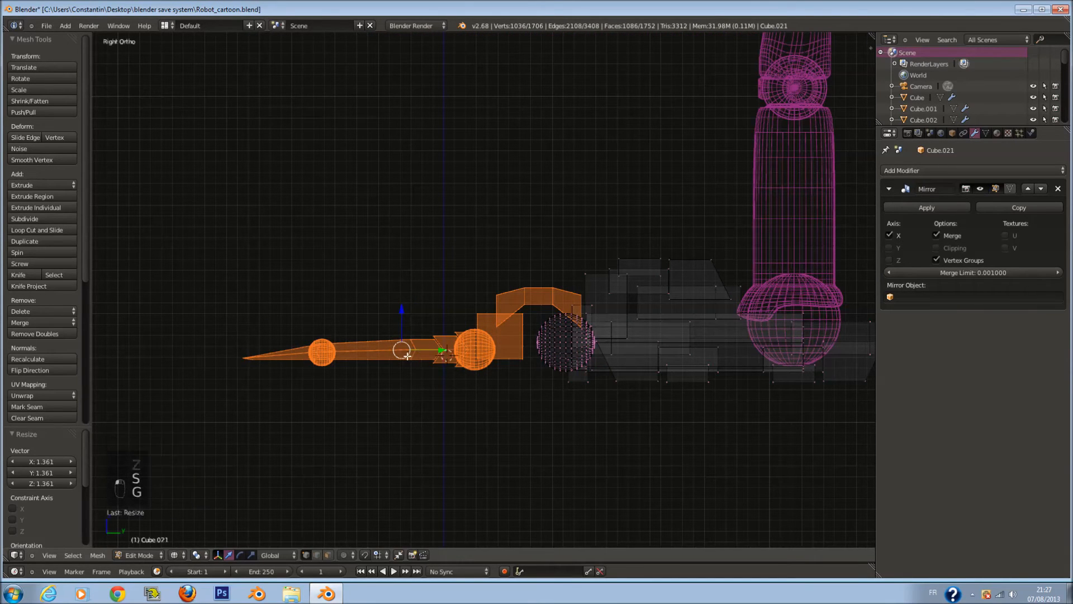
scroll(472, 355, "down", 5)
key("s")
left_click(457, 317)
left_click(457, 317)
key("z")
scroll(457, 317, "up", 3)
middle_click_drag(457, 317, 515, 285)
key("KP_3")
key("z")
scroll(552, 328, "up", 3)
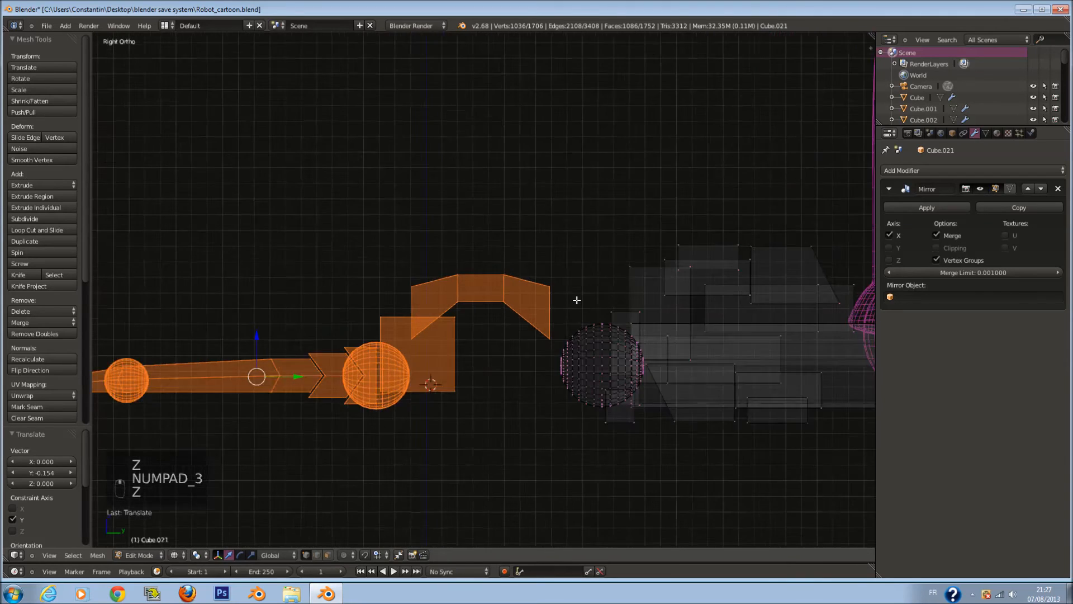
- Add a cube, scale it down and move it along Y to the front of the foot's large ball
right_click(569, 416)
scroll(571, 405, "up", 1)
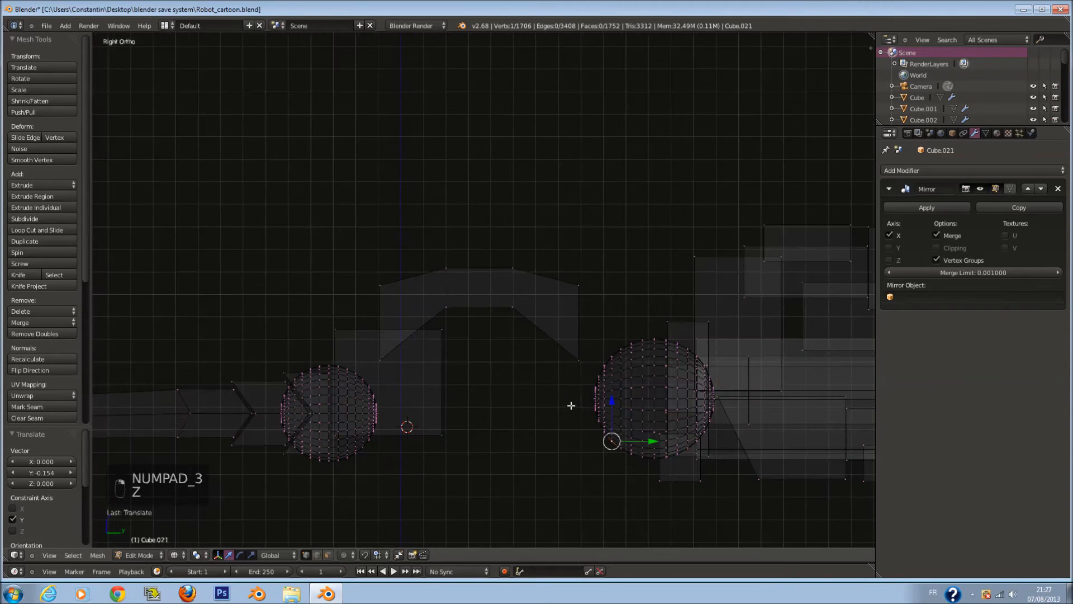
key("a")
key("shift+a")
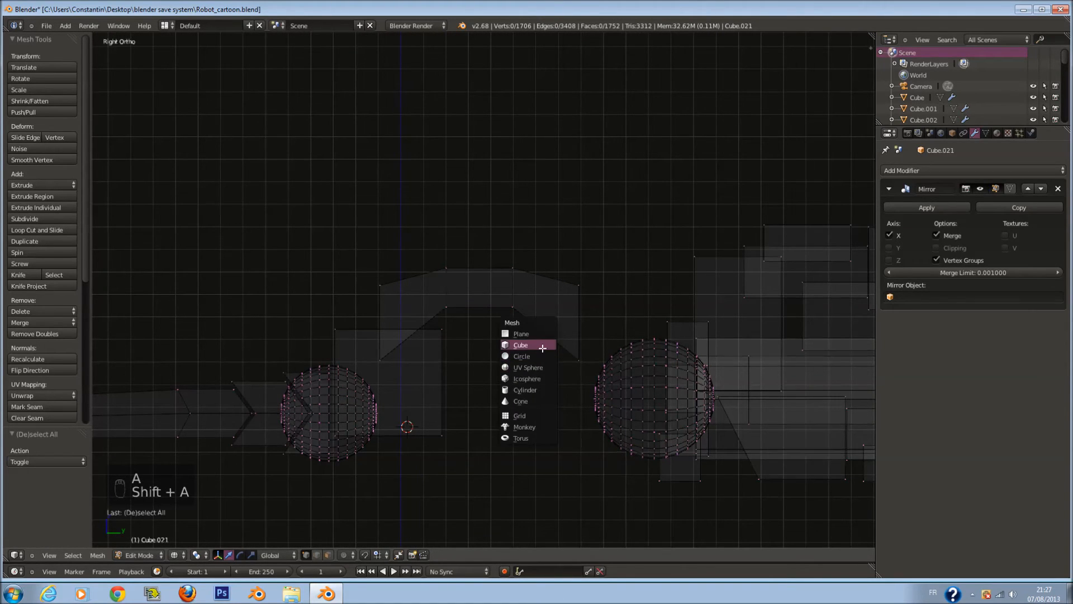
left_click(542, 348)
scroll(537, 358, "down", 2)
key("s")
left_click(462, 393)
left_click_drag(477, 387, 604, 403)
- Scale the cube by 0.606 along Z, narrow it along Y and reposition it against the ball
key("s")
left_click(605, 402)
left_click(602, 397)
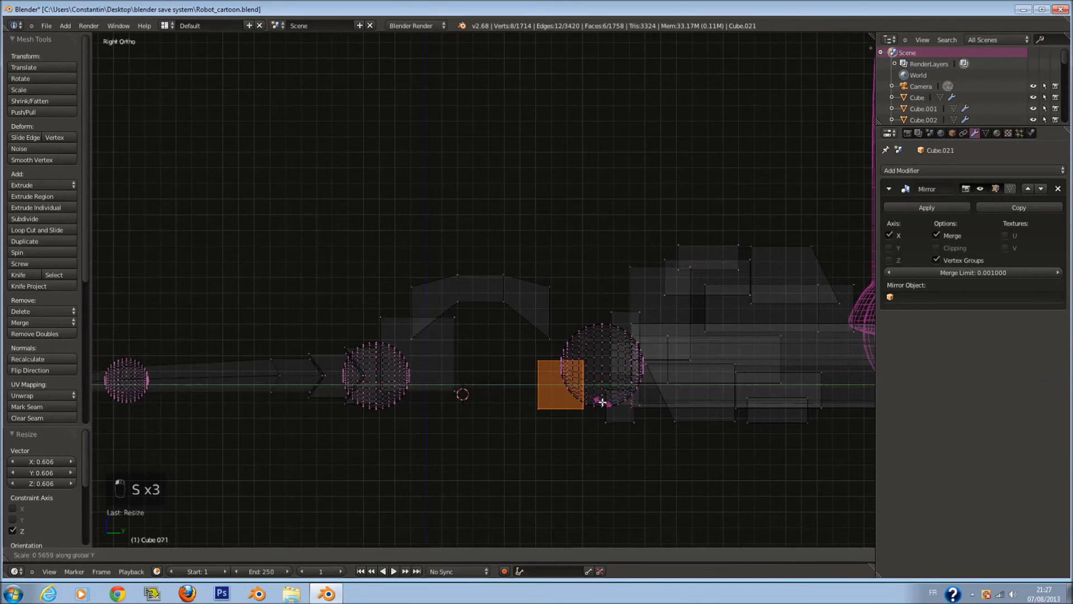
left_click_drag(562, 347, 563, 333)
left_click_drag(604, 370, 623, 370)
- Widen the block along X into a crossbar, shift its position and adjust its height along Z
key("z")
middle_click_drag(569, 349, 606, 370)
key("s")
key("x")
left_click(615, 382)
left_click_drag(610, 356, 597, 356)
key("s")
key("z")
left_click(593, 380)
key("a")
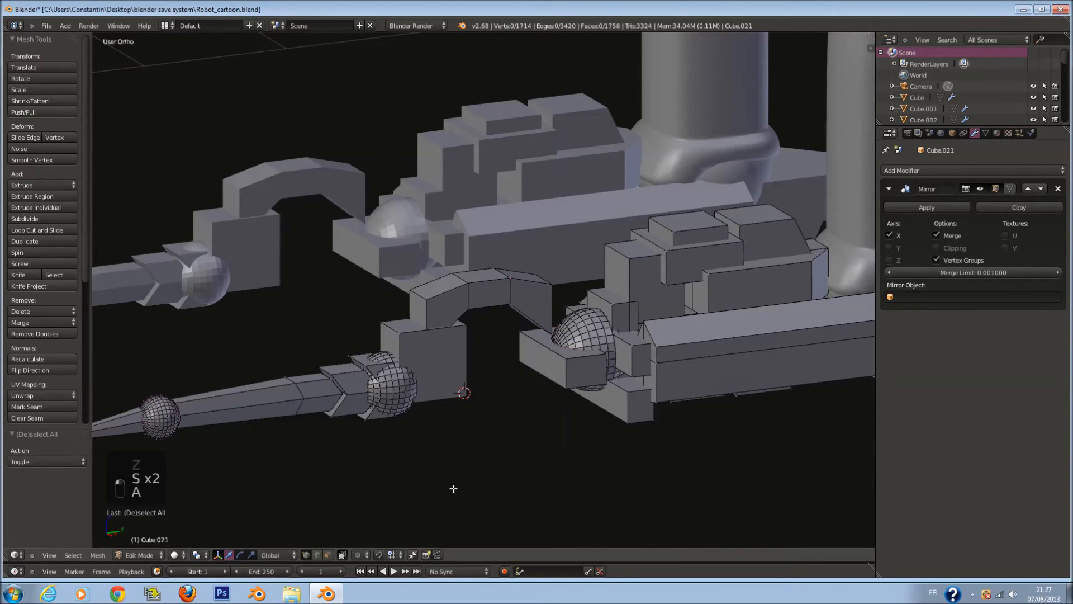
- Add two loop cuts across the crossbar and spread them apart by 2.094 along X
left_click(328, 558)
middle_click_drag(607, 302, 652, 342)
key("a")
key("ctrl+r")
scroll(552, 340, "up", 1)
left_click(551, 340)
right_click(551, 340)
mouse_move(576, 330)
middle_mouse_down()
mouse_move(658, 342)
mouse_move(555, 331)
middle_mouse_up()
key("s")
key("x")
left_click(605, 349)
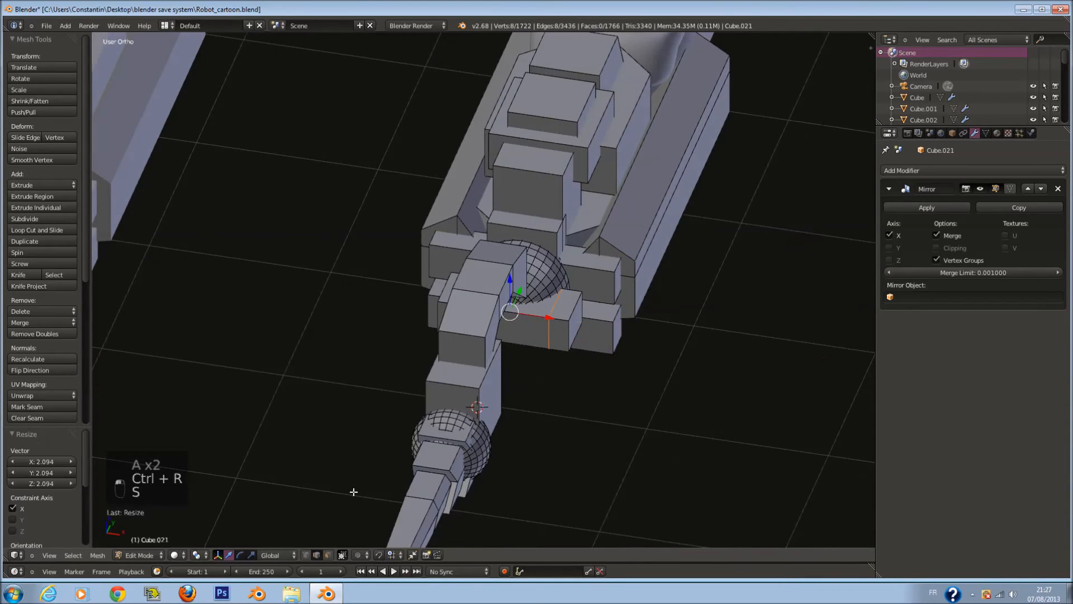
- Extrude the crossbar's two outer front faces forward by -0.332 along Y
middle_click_drag(553, 336, 503, 313)
key("e")
left_click(491, 338)
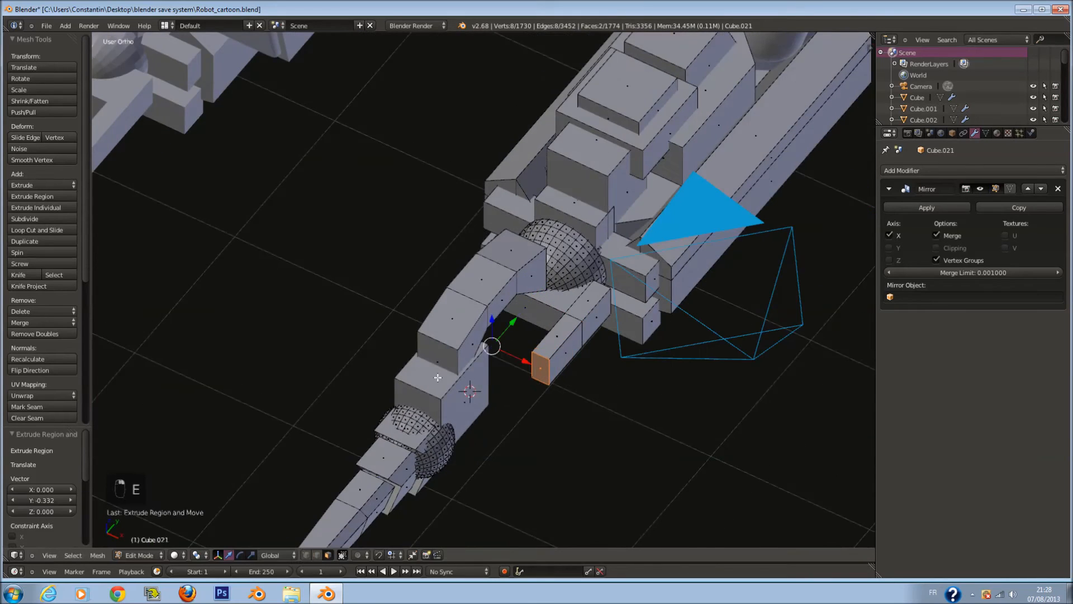
- Raise the prongs' front end faces by 0.338 along Z and rotate them by 45.685° and 38.834° until they lie flat
key("KP_3")
key("z")
key("g")
left_click(490, 317)
key("r")
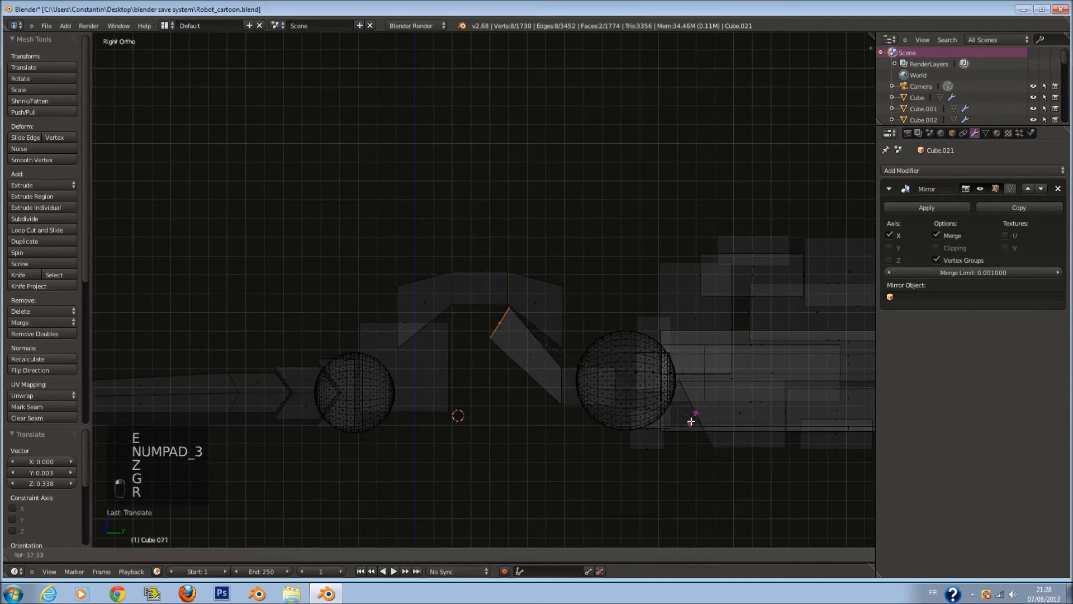
left_click(653, 451)
key("g")
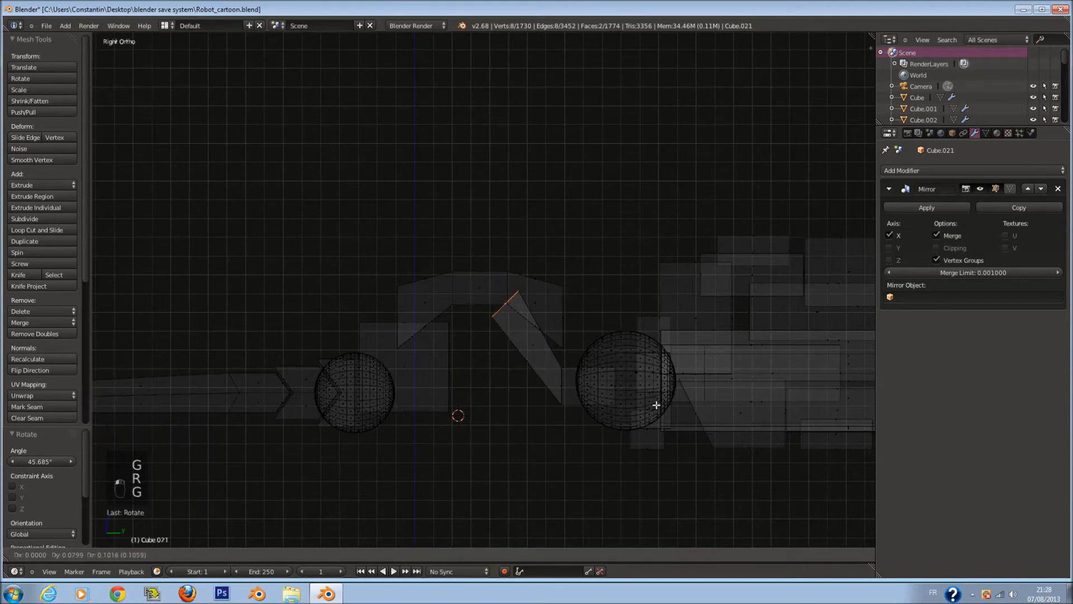
left_click(663, 413)
key("r")
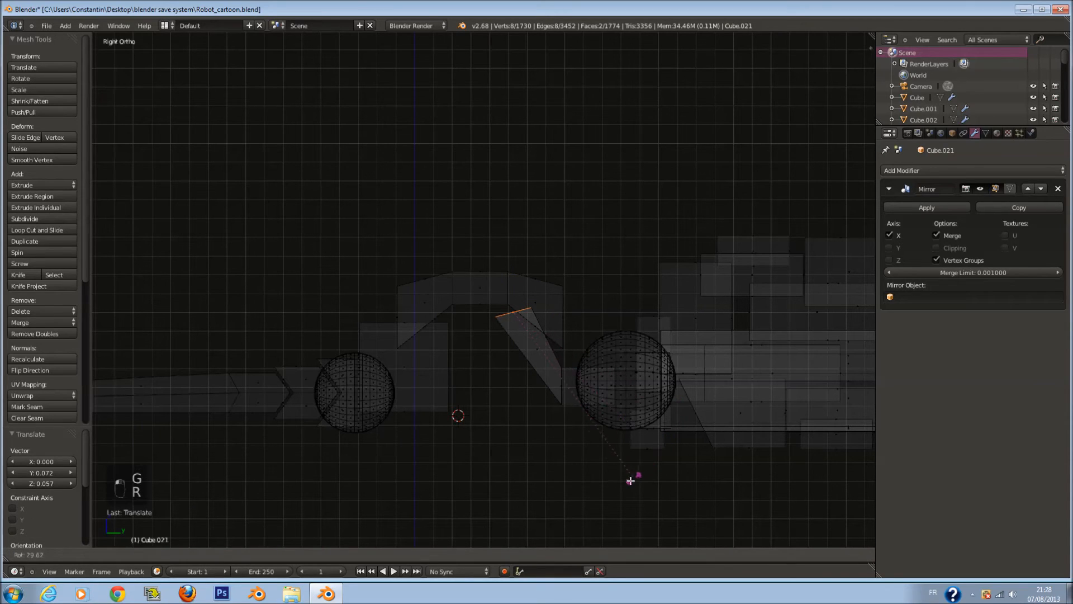
left_click(592, 487)
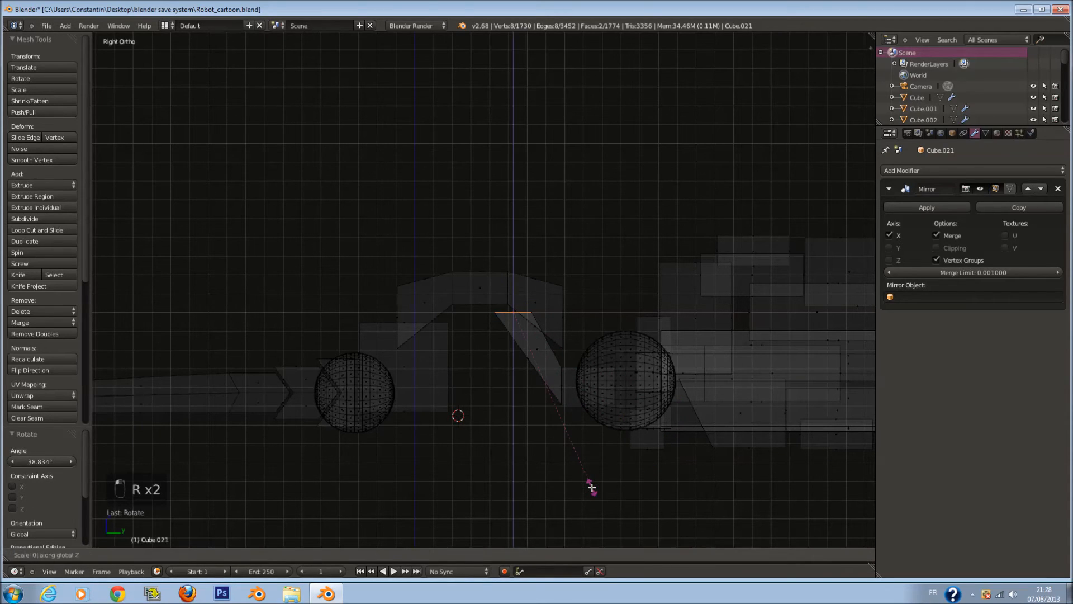
- Add three loop cuts across the slanted segment of each prong
key("a")
key("ctrl+r")
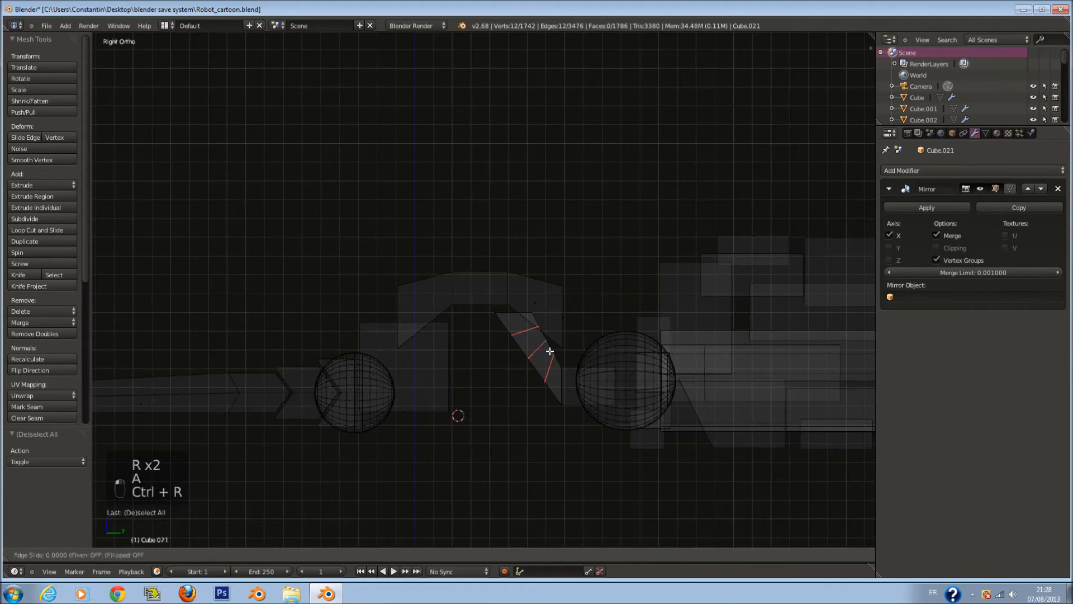
left_click(550, 351)
key("g")
left_click(539, 362)
mouse_move(539, 358)
middle_mouse_down()
mouse_move(580, 352)
mouse_move(522, 354)
middle_mouse_up()
key("a")
key("ctrl+r")
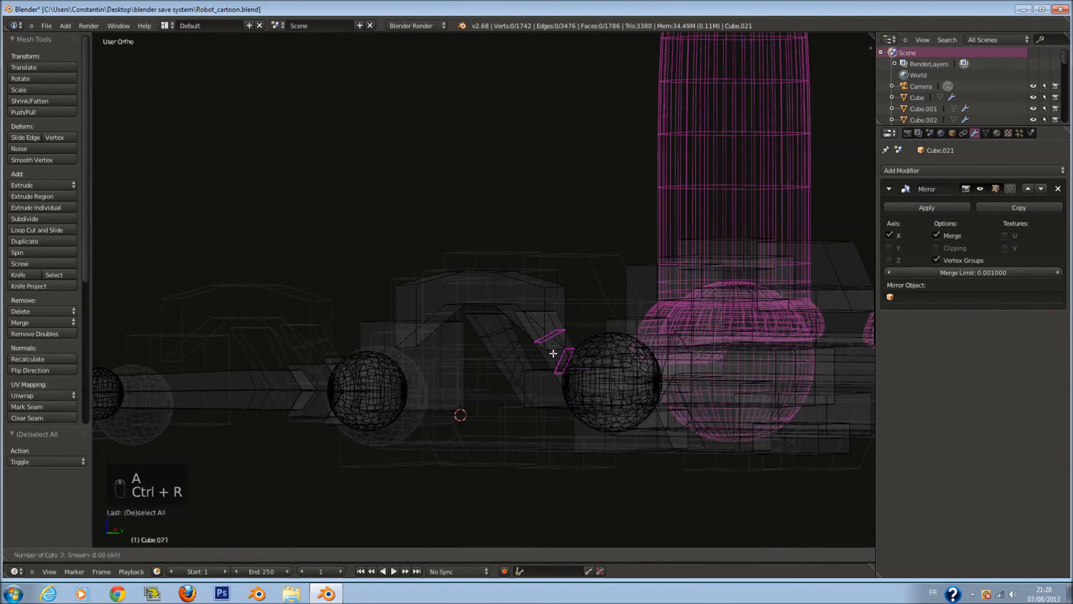
left_click(553, 353)
key("KP_3")
scroll(520, 381, "up", 2)
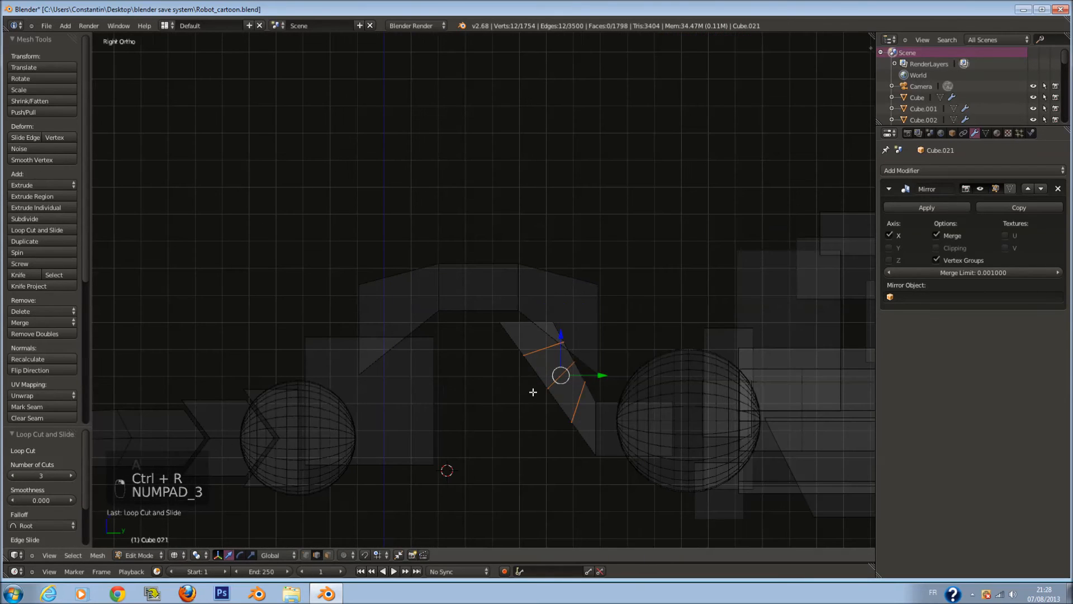
- Curve both prongs by shifting their three inner loops downward, and the middle loop by -0.019 along Y and -0.012 along Z
key("c")
right_click(546, 391)
key("c")
key("c")
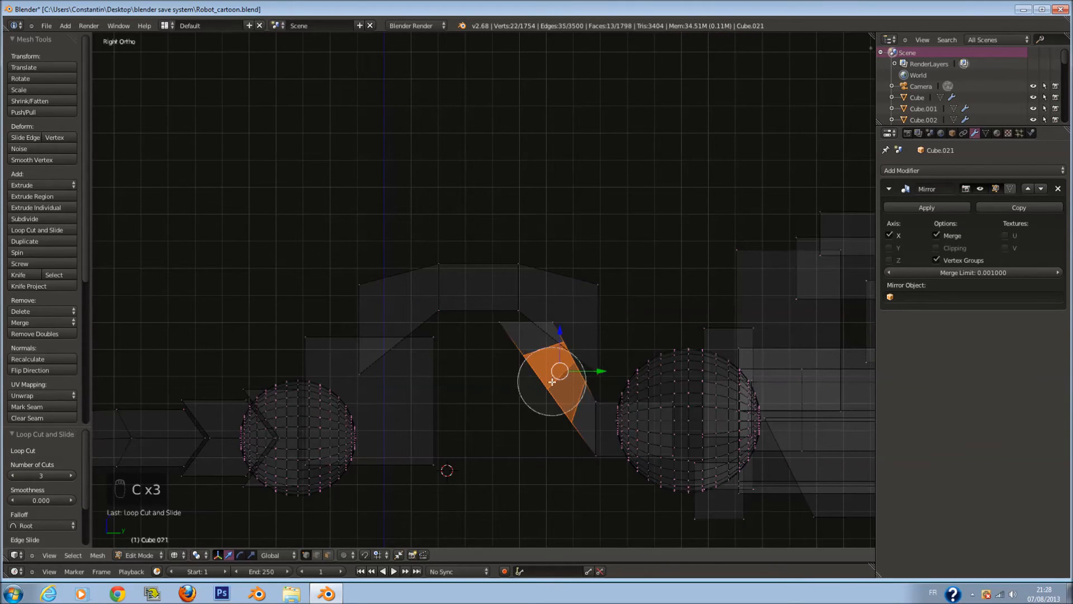
key("g")
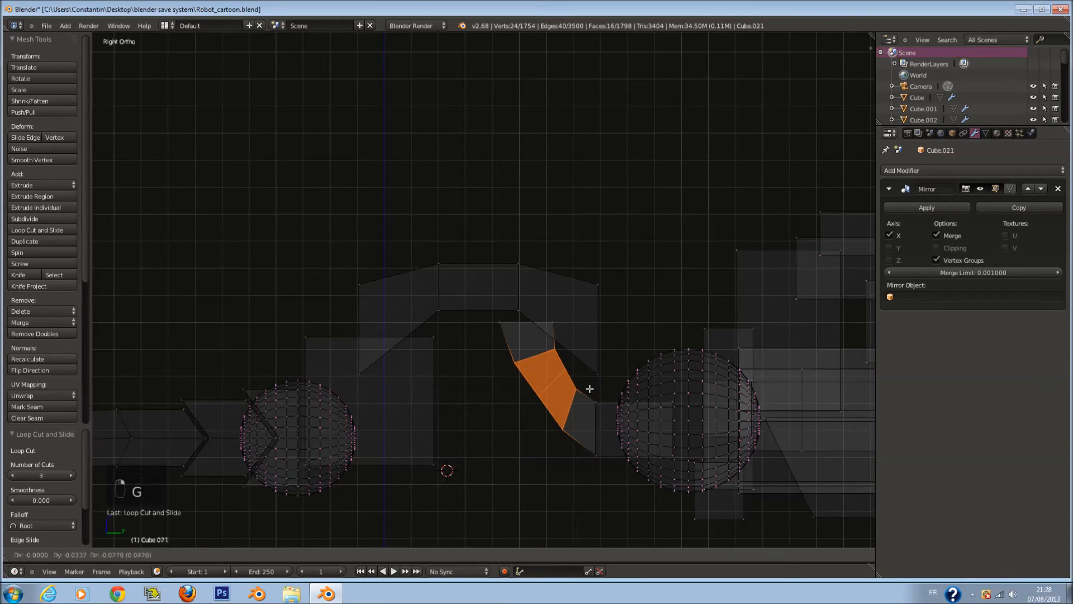
left_click(590, 388)
key("a")
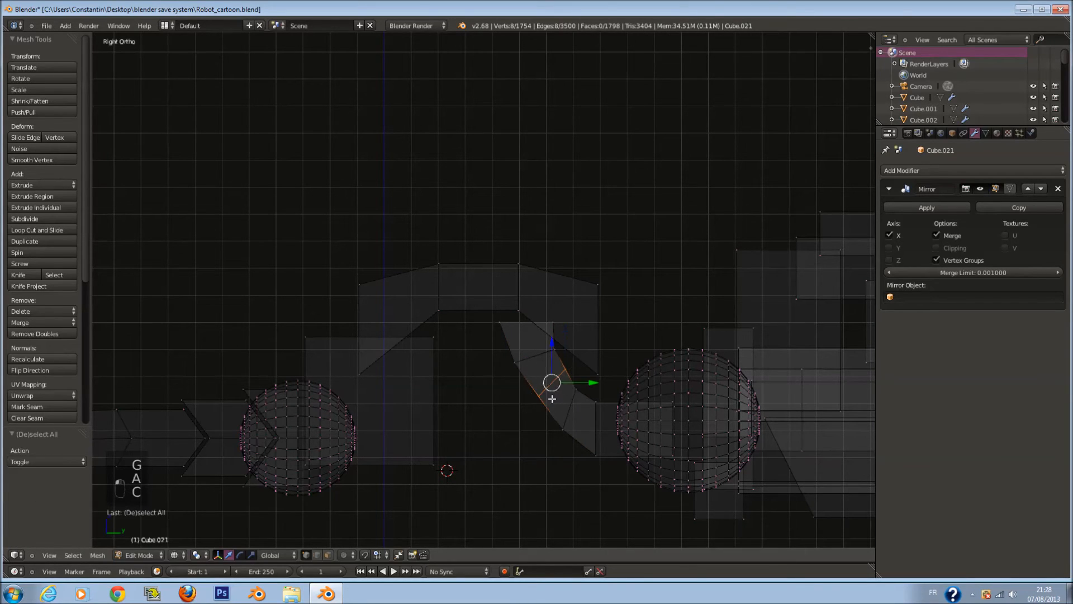
key("g")
left_click(620, 387)
- Duplicate the large rear joint ball and move the copy -0.496 along Y and 0.261 along Z between the prongs
scroll(595, 357, "down", 1)
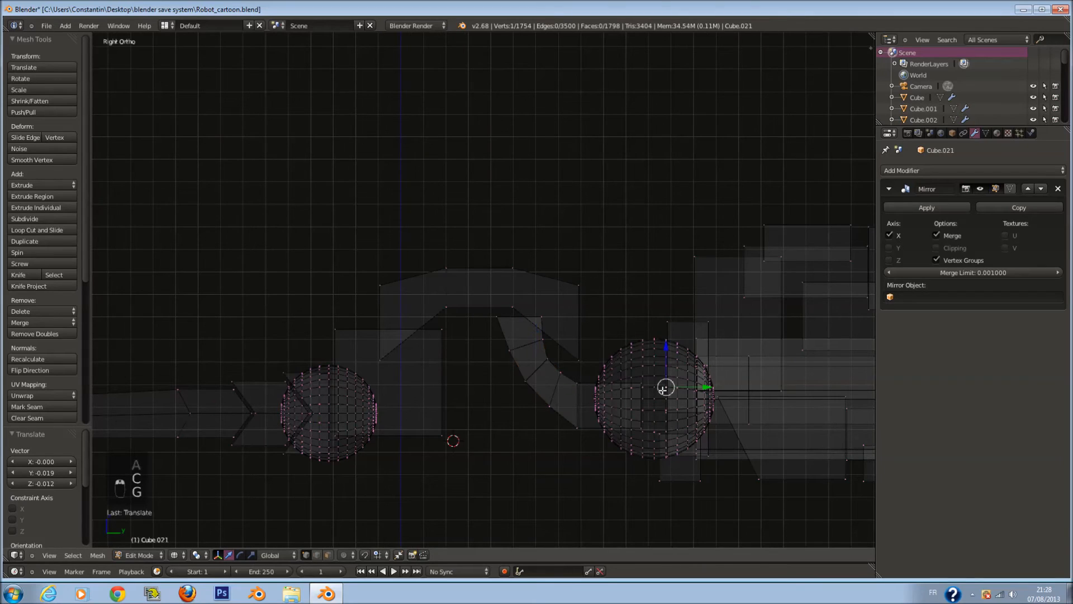
key("l")
key("shift+d")
left_click(571, 326)
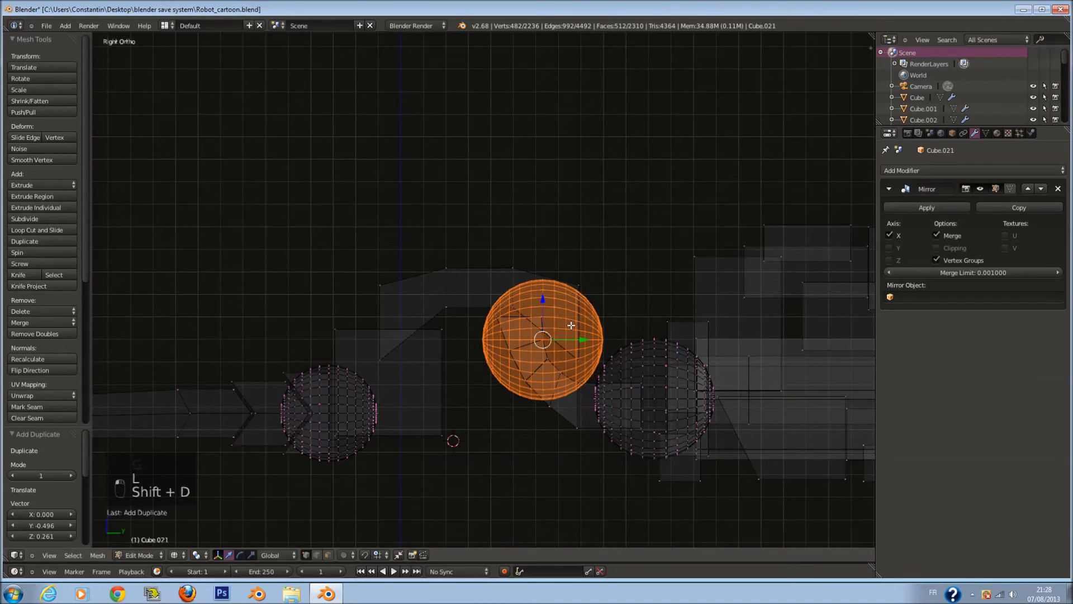
- Rotate the copied ball by 90° and 45° and scale it by 0.785
type("90")
key("Return")
type("45s")
left_click(607, 326)
key("z")
middle_click_drag(562, 279, 552, 319)
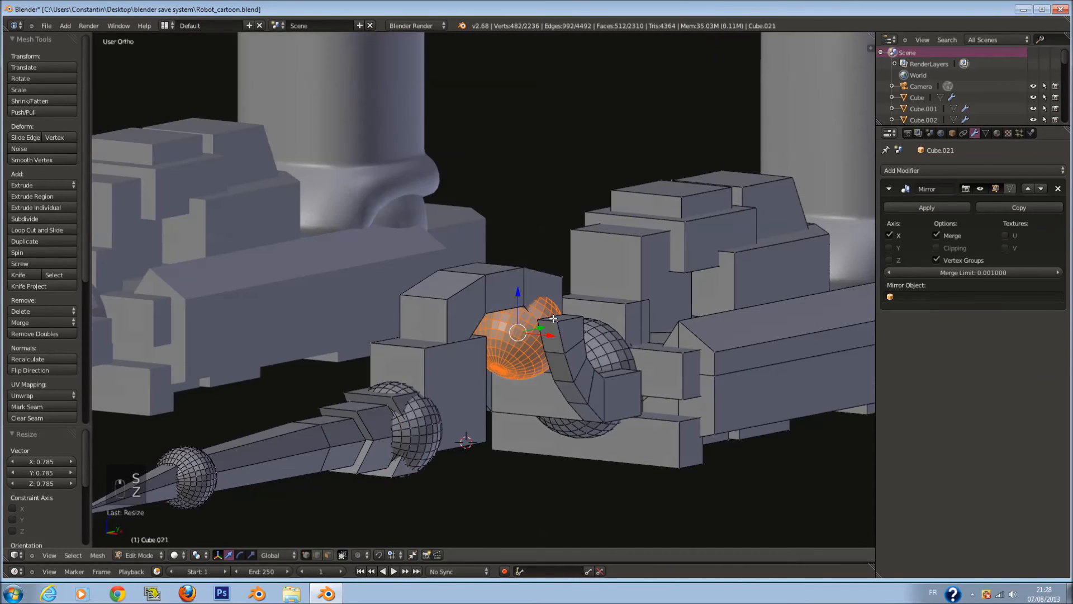
- With the copied ball hidden, scale both prong tips inward along X, and reveal the ball again
key("KP_3")
key("h")
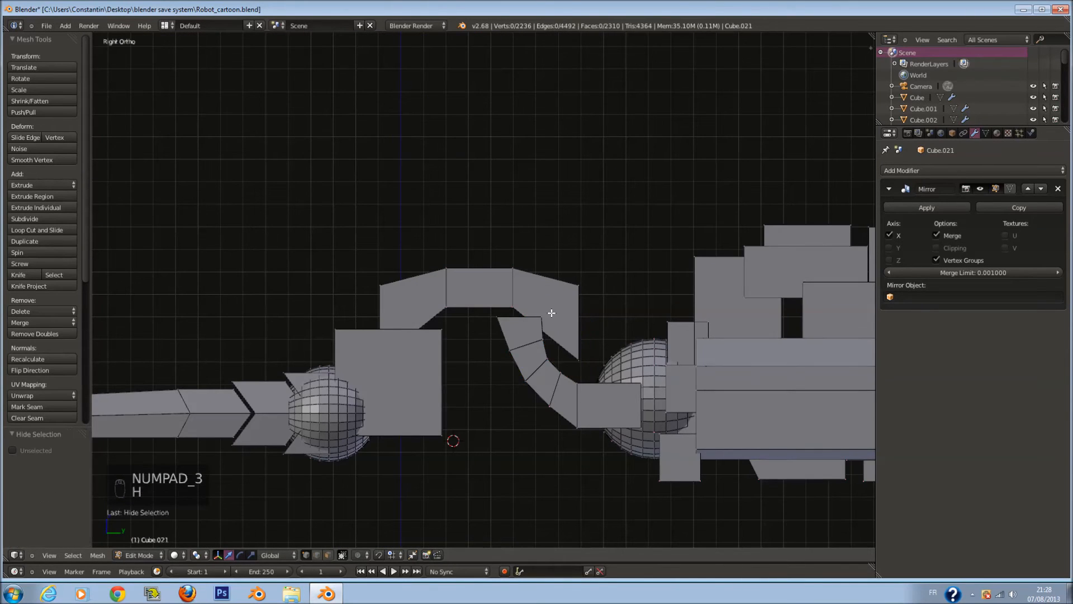
key("z")
scroll(550, 331, "up", 2)
key("space")
key("Escape")
key("c")
left_click_drag(558, 345, 514, 346)
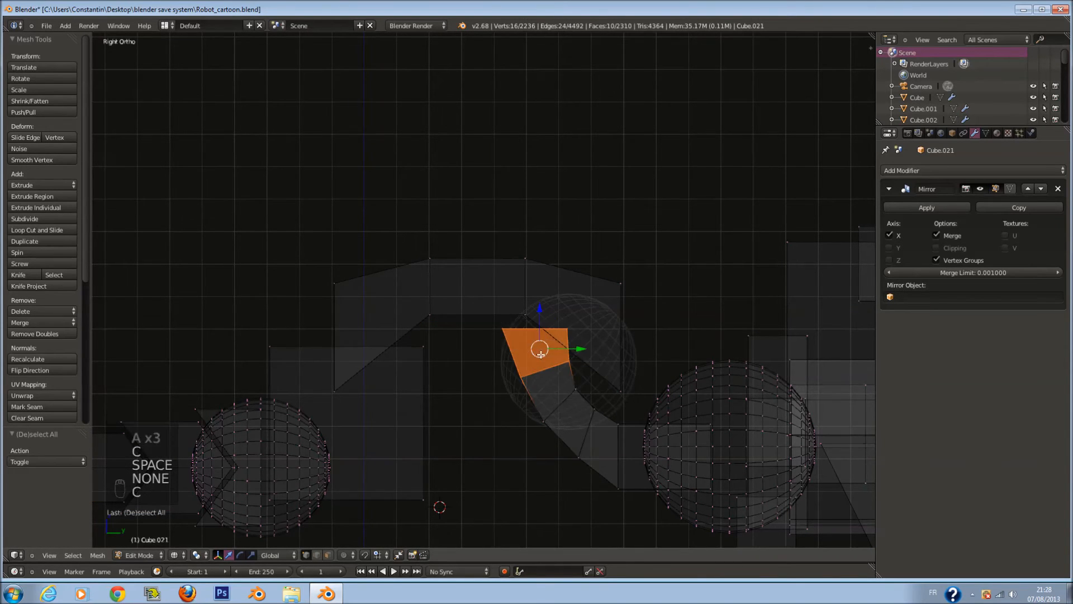
key("z")
middle_click_drag(540, 353, 522, 333)
key("s")
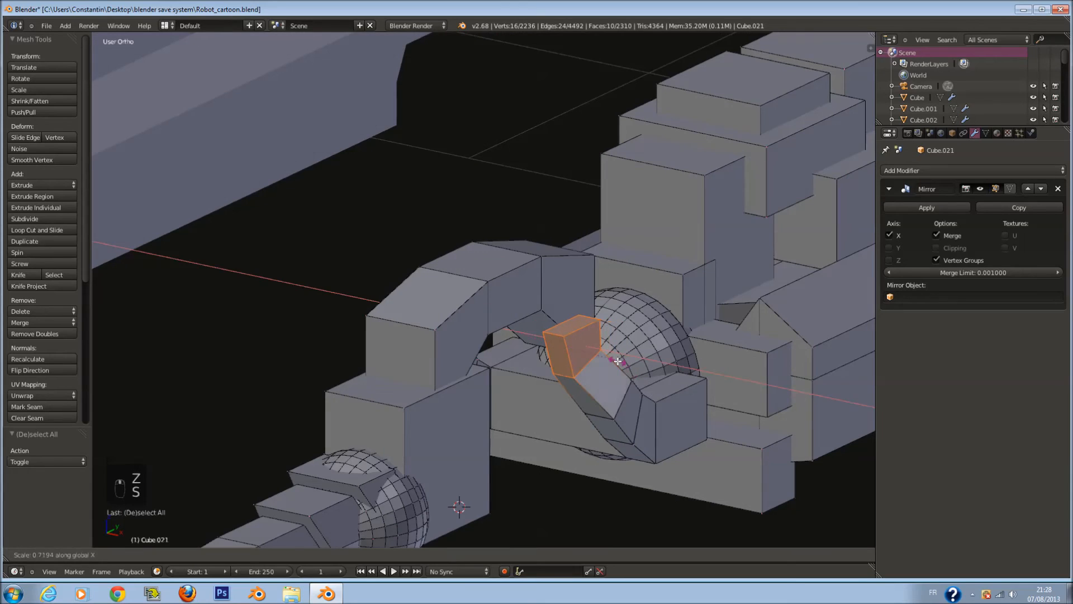
left_click(614, 358)
key("alt+h")
- Save the blend file over its existing version
mouse_move(612, 361)
middle_mouse_down()
mouse_move(664, 340)
mouse_move(626, 354)
middle_mouse_up()
key("Tab")
scroll(626, 353, "down", 5)
key("ctrl+s")
left_click(576, 364)
- Snap the 3D cursor to the selected ball between the prongs and add a cylinder there
key("KP_3")
key("Tab")
key("z")
key("shift+s")
left_click(536, 341)
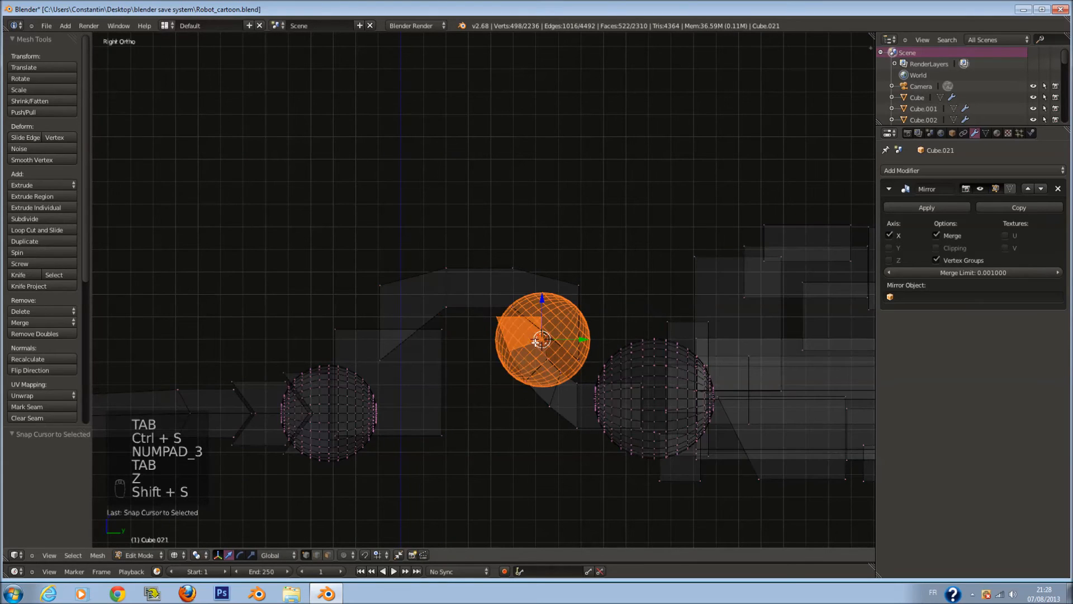
key("shift+a")
left_click(527, 387)
- Scale the cylinder down inside the ball, and enlarge it again by 1.325
middle_click_drag(527, 388, 584, 371)
key("s")
left_click(549, 347)
key("z")
key("s")
left_click(604, 388)
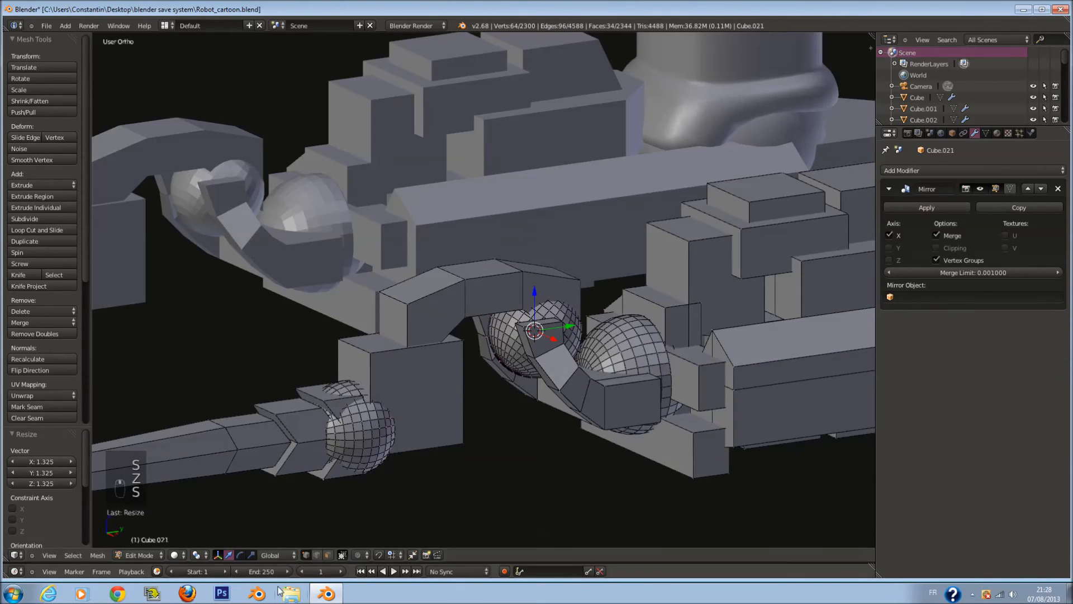
- Rotate the cylinder 90° about X, enlarge it by 2.680 and rotate it 90° about Z to form an axle
key("r")
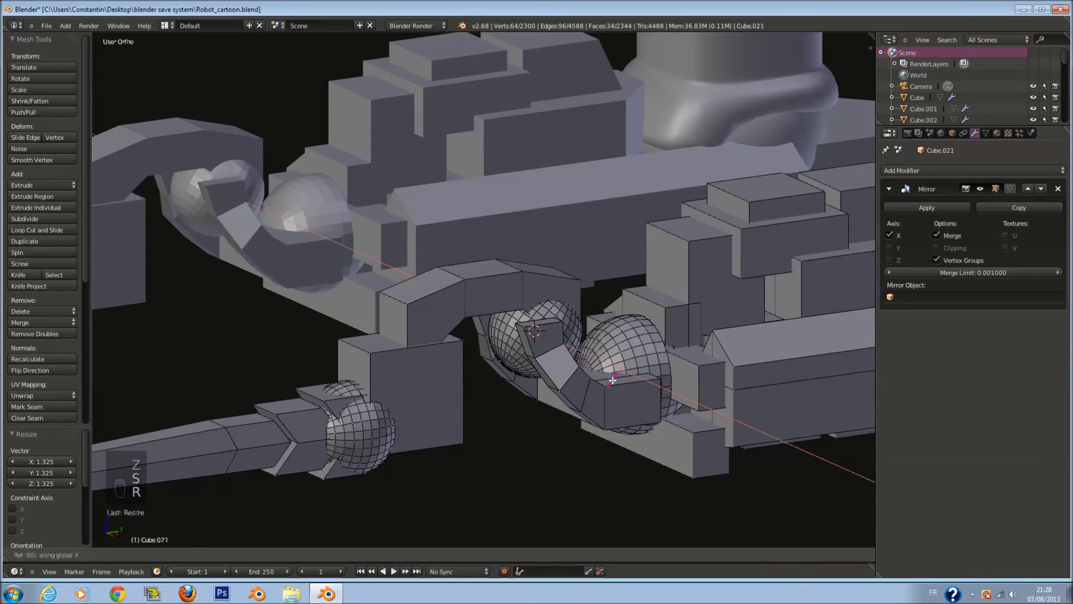
key("Return")
key("s")
left_click(693, 439)
type("rz")
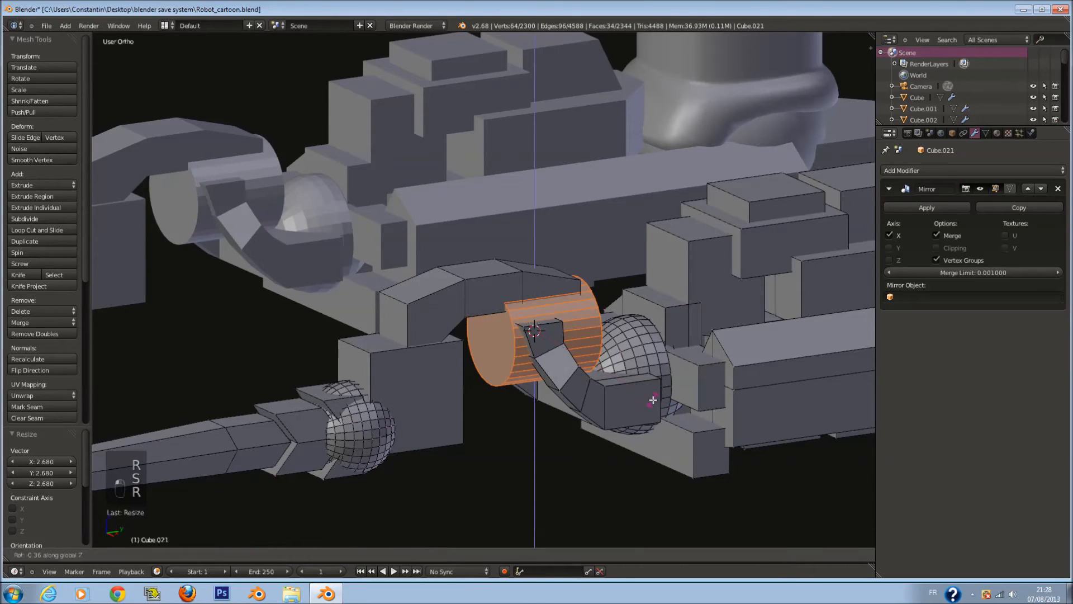
type("90")
key("Return")
- Slim the axle cylinder, stretch it by 2.334 along X and shift it 0.024 along Y to fit between the prongs
key("s")
left_click(601, 334)
key("s")
left_click(585, 352)
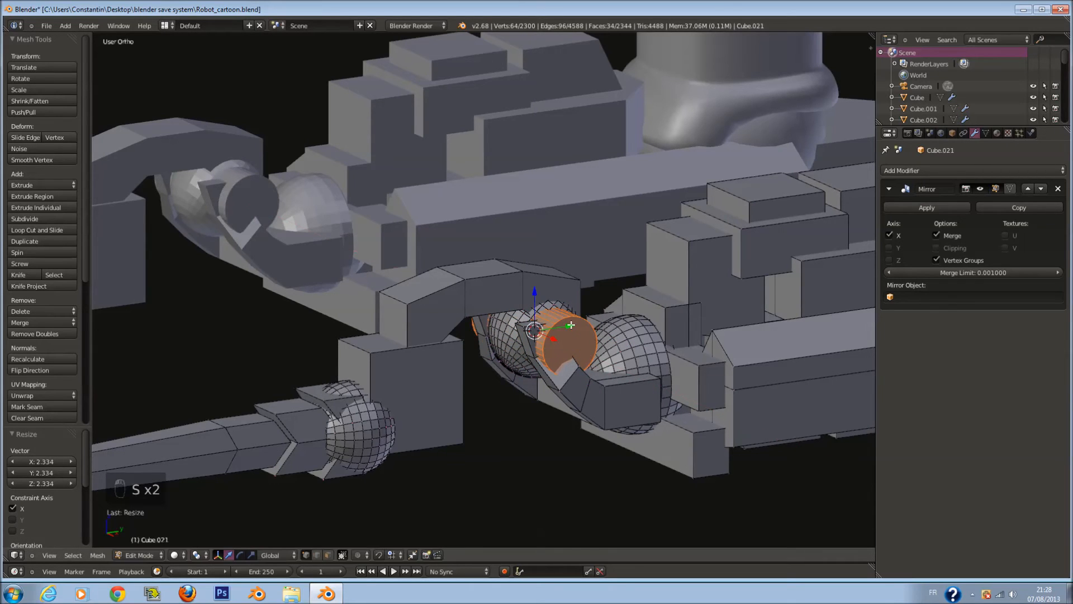
key("s")
left_click(575, 346)
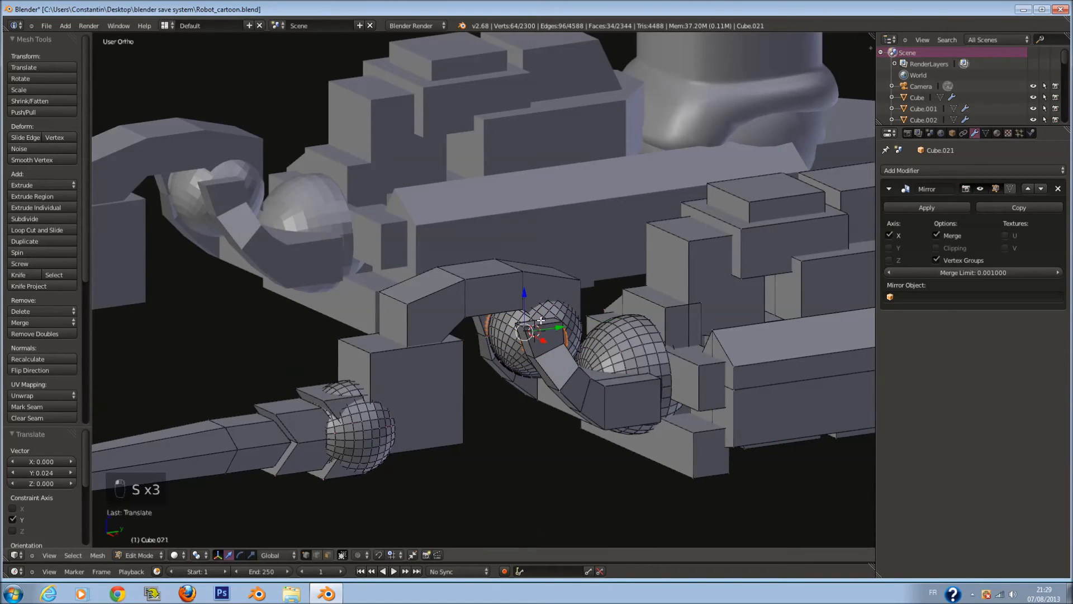
key("s")
left_click(564, 320)
left_click_drag(563, 324, 527, 297)
key("s")
left_click(555, 339)
key("KP_3")
key("Tab")
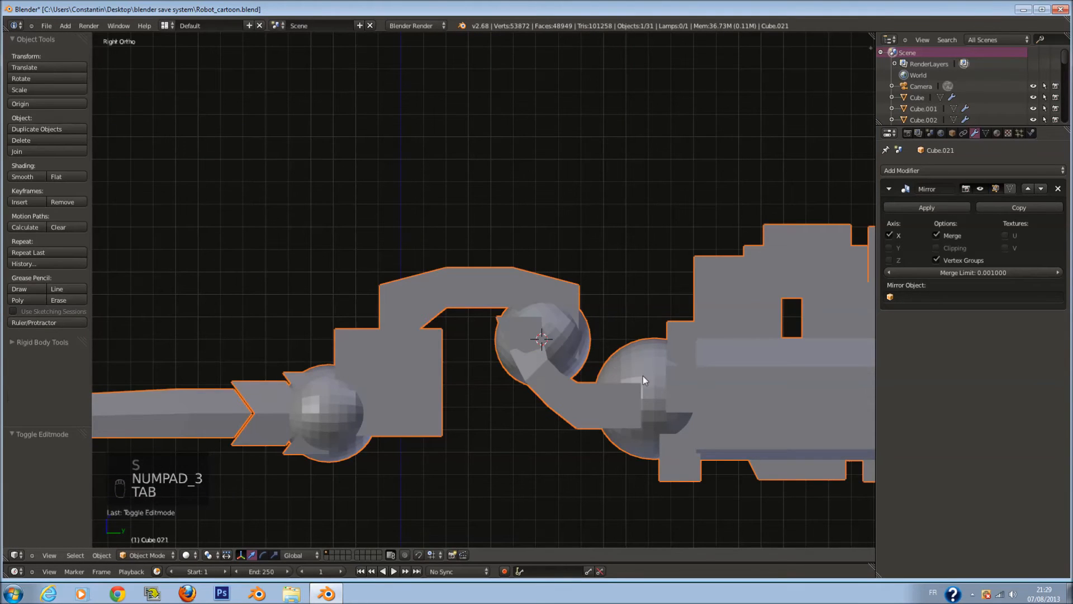
- Shrink the rear joint ball behind the crossbar
key("Tab")
key("z")
key("l")
key("l")
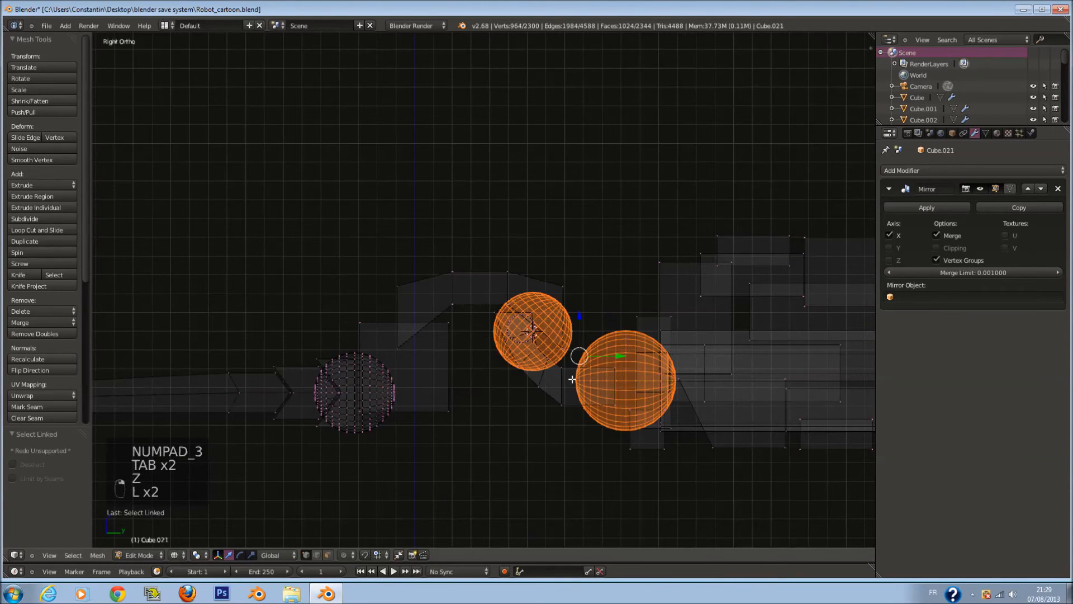
key("l")
key("s")
left_click(690, 390)
key("Tab")
- Select all linked parts of the toe assembly, from the rear ball and crossbar to the claw tip
scroll(604, 278, "down", 3)
key("Tab")
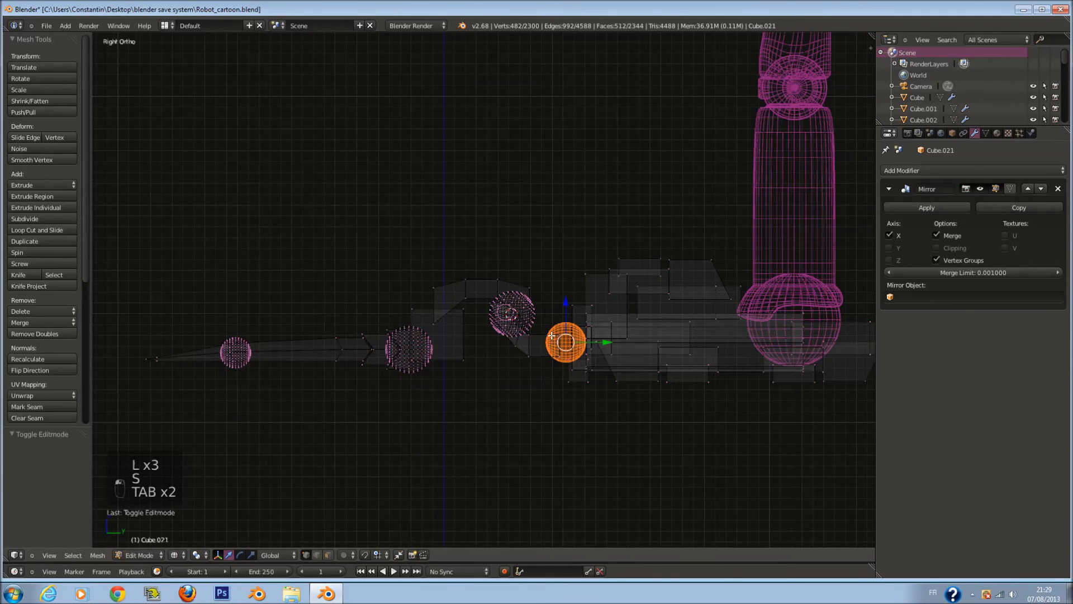
key("l")
key("l")
key("l")
key("l")
key("l")
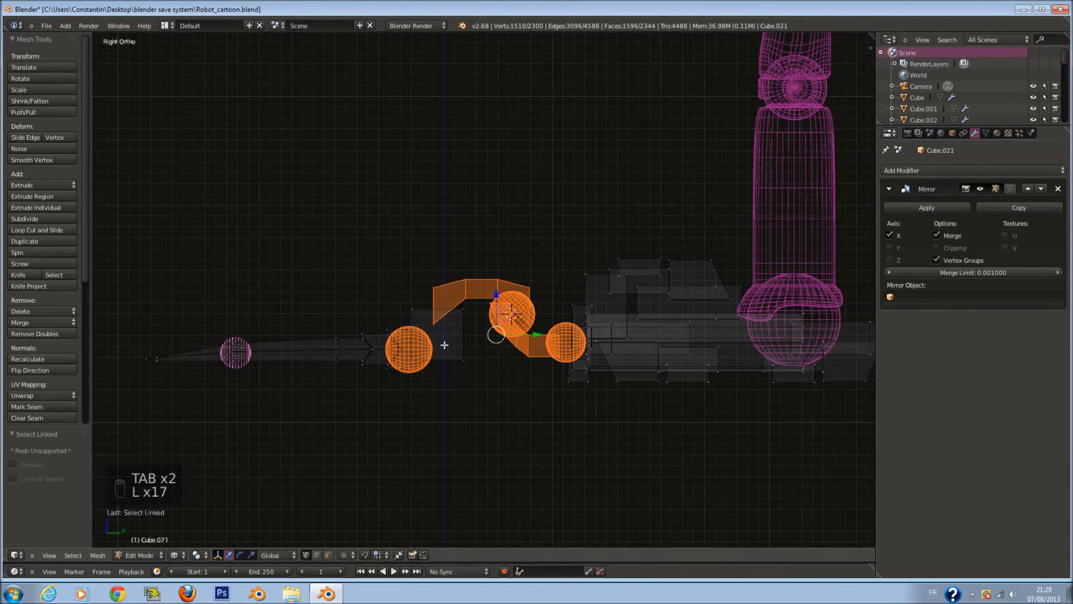
key("l")
key("l")
key("l")
key("l")
key("l")
key("l")
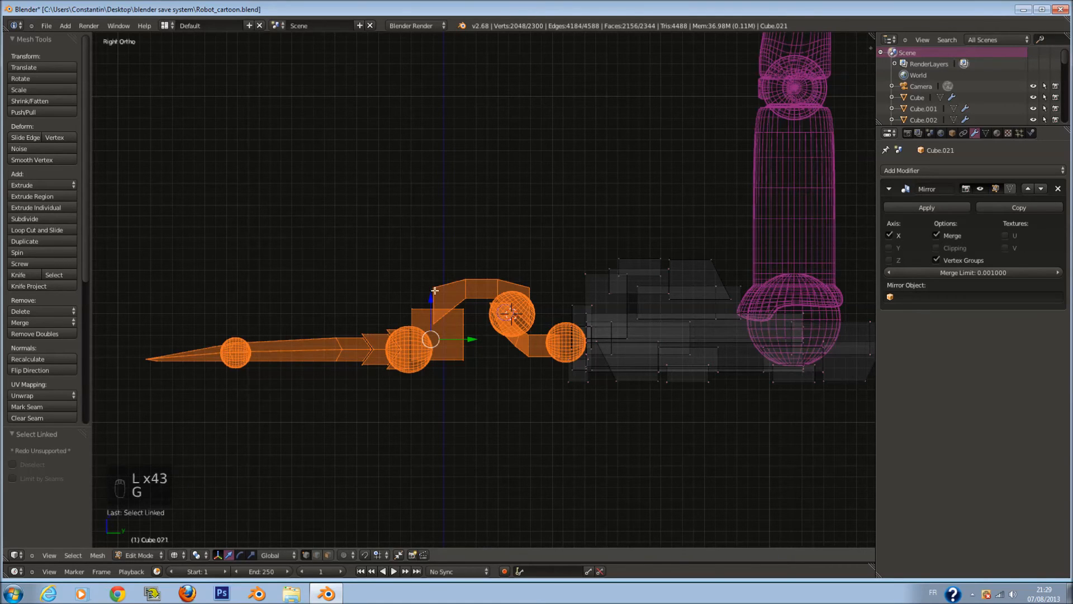
scroll(458, 315, "down", 1)
scroll(459, 316, "up", 3)
key("g")
right_click(470, 306)
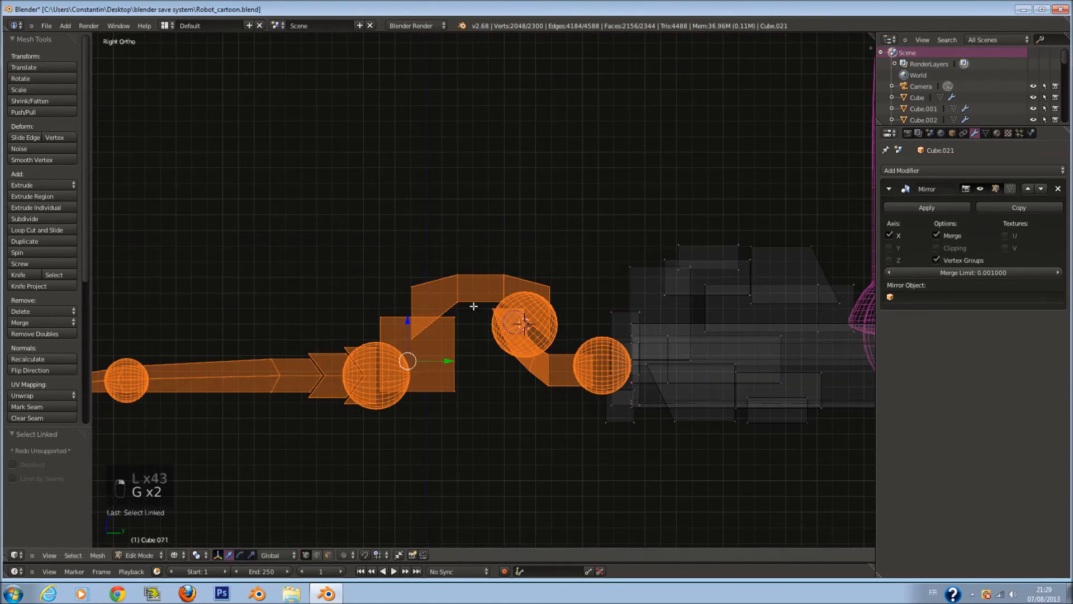
- Include the axle cylinder in the selection and scale the toe assembly down from the top view, by 0.895 and finally by 0.582
scroll(470, 307, "up", 1)
key("c")
scroll(510, 331, "down", 4)
left_click(510, 332)
right_click(510, 331)
middle_click_drag(510, 331, 547, 347)
key("z")
key("KP_7")
key("KP_4")
key("KP_7")
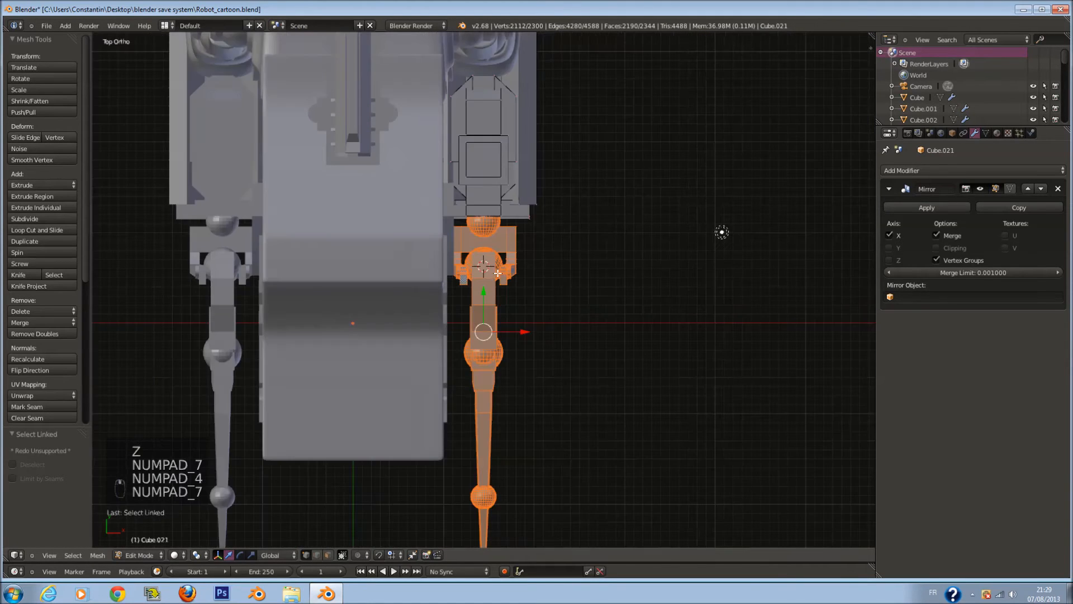
key("s")
left_click(596, 270)
key("s")
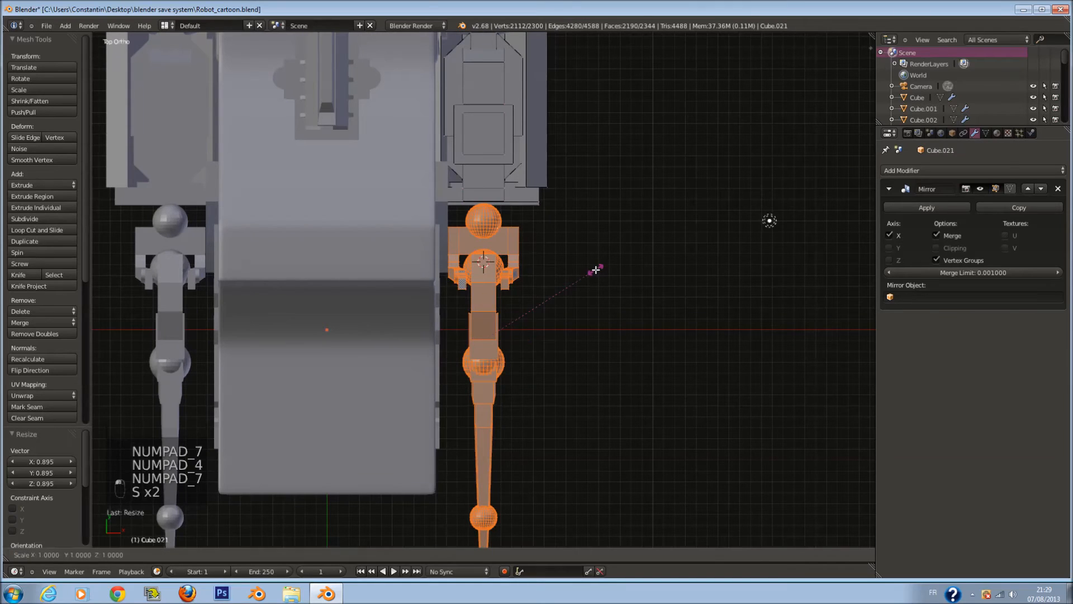
left_click(580, 275)
key("s")
left_click(520, 307)
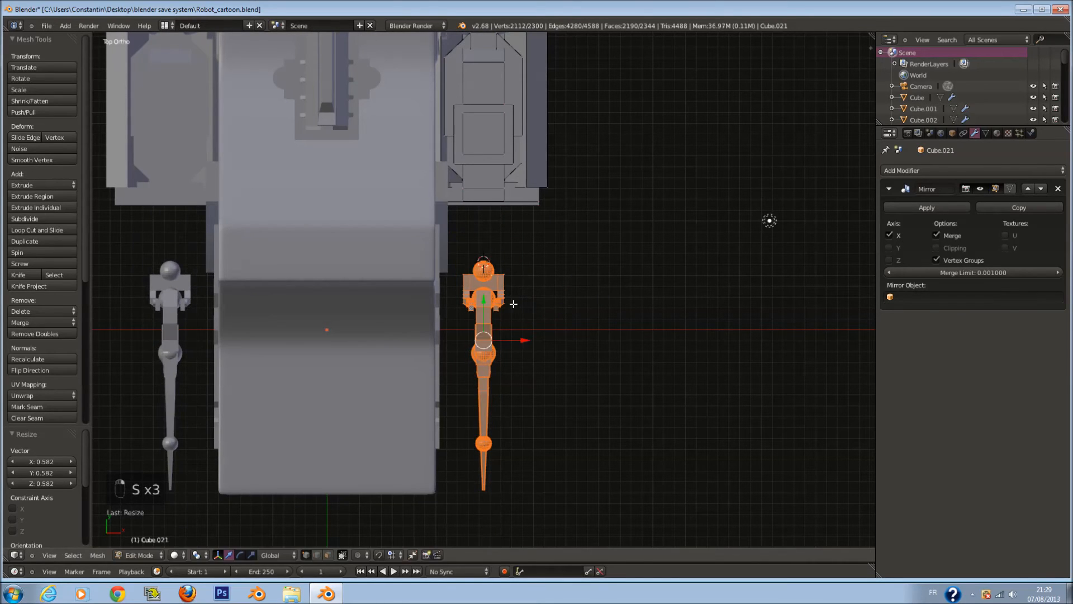
- Enlarge the middle joint ball together with the adjoining toe segments
key("z")
key("a")
key("c")
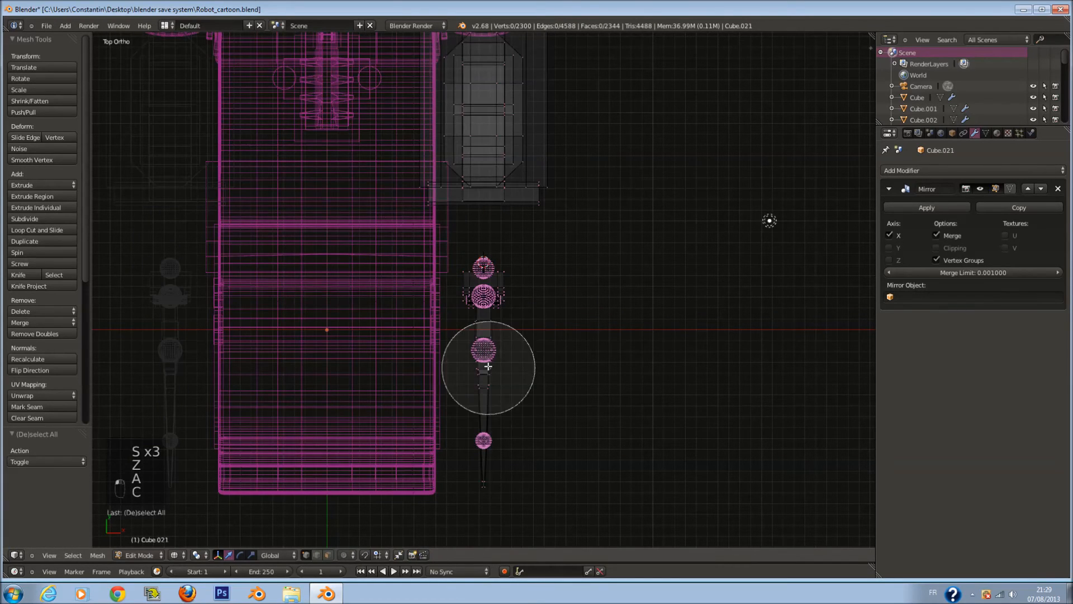
key("s")
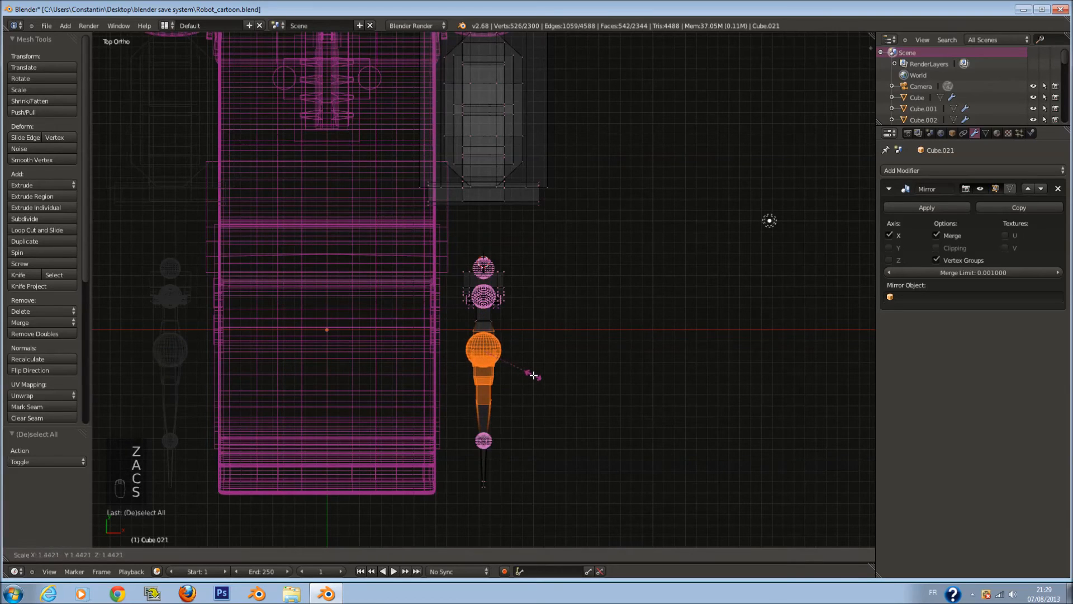
left_click(540, 380)
- Scale the front joint ball and claw tip up by 1.955 and clear the selection
key("a")
key("s")
left_click(617, 464)
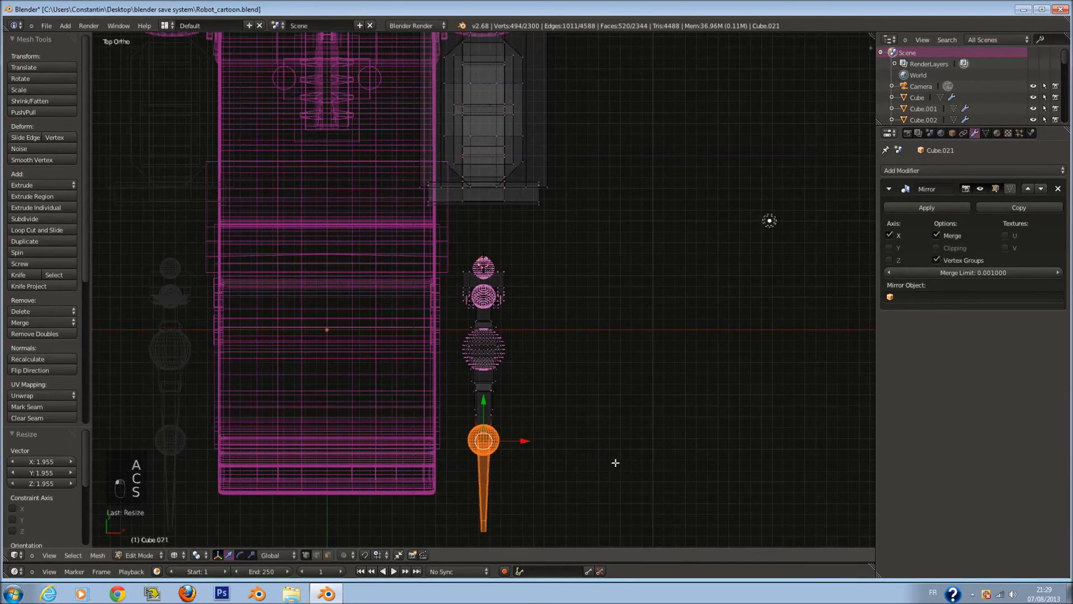
key("a")
scroll(484, 321, "up", 3)
key("c")
right_click(487, 276)
key("z")
scroll(551, 311, "down", 3)
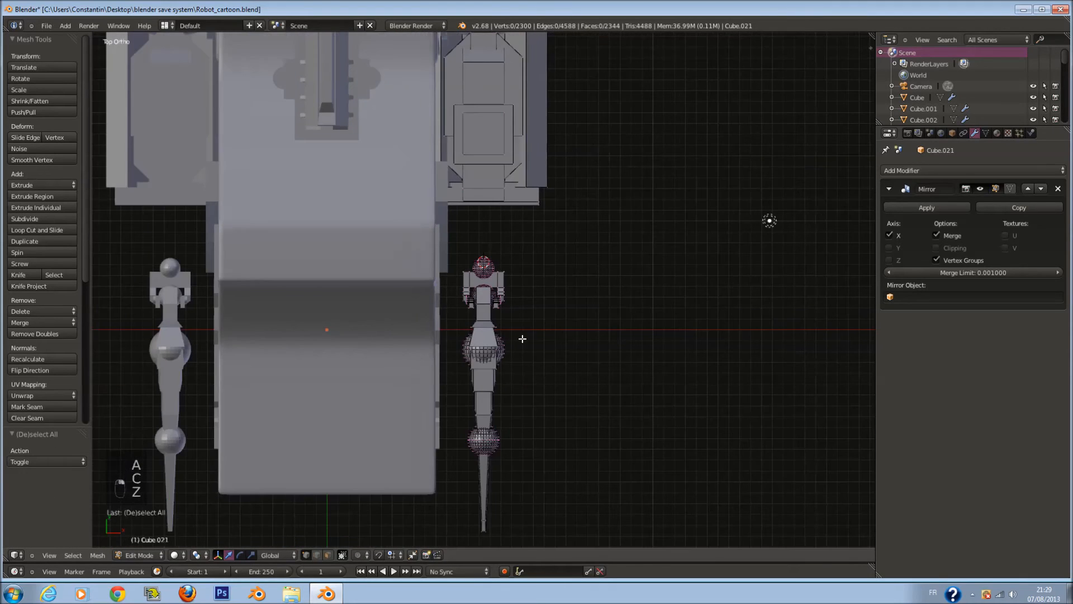
- Select the whole toe, duplicate it to its outer side and scale the copy down by 0.740
key("z")
scroll(501, 353, "up", 2)
scroll(499, 354, "down", 2)
key("c")
left_click_drag(491, 283, 492, 515)
right_click(492, 515)
key("shift+d")
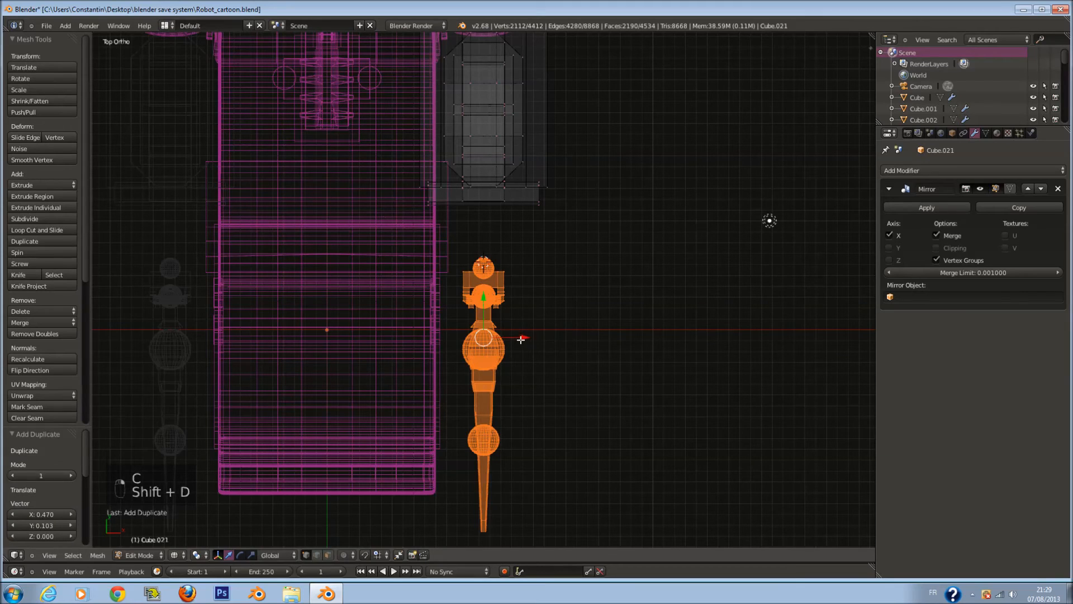
left_click(556, 338)
key("s")
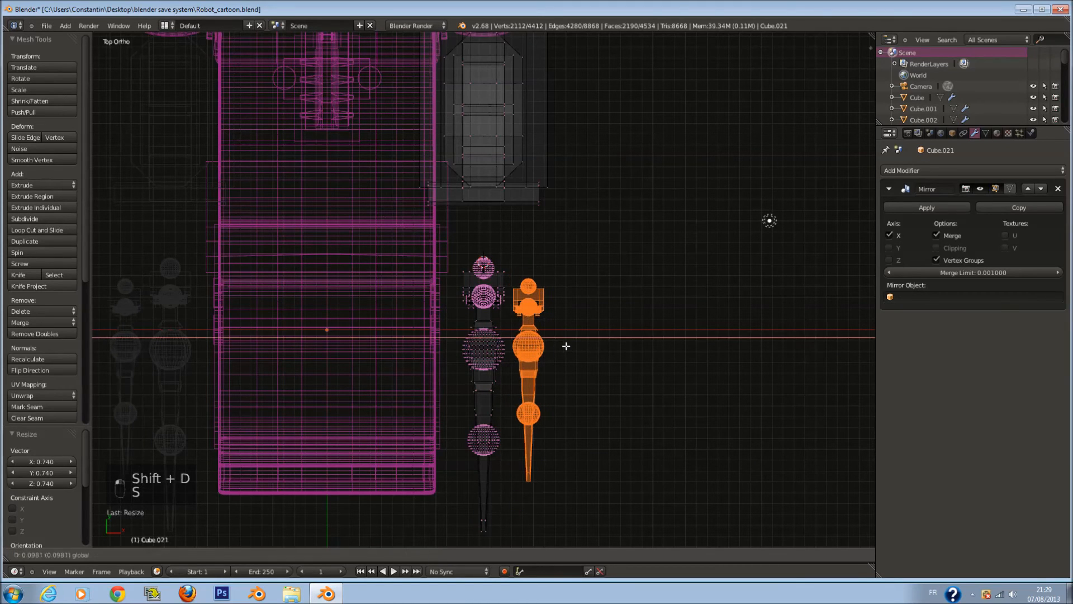
left_click(566, 341)
- Duplicate the small toe by -0.800 along X to the inner side and move all three toes 0.542 along Y toward the foot
key("shift+d")
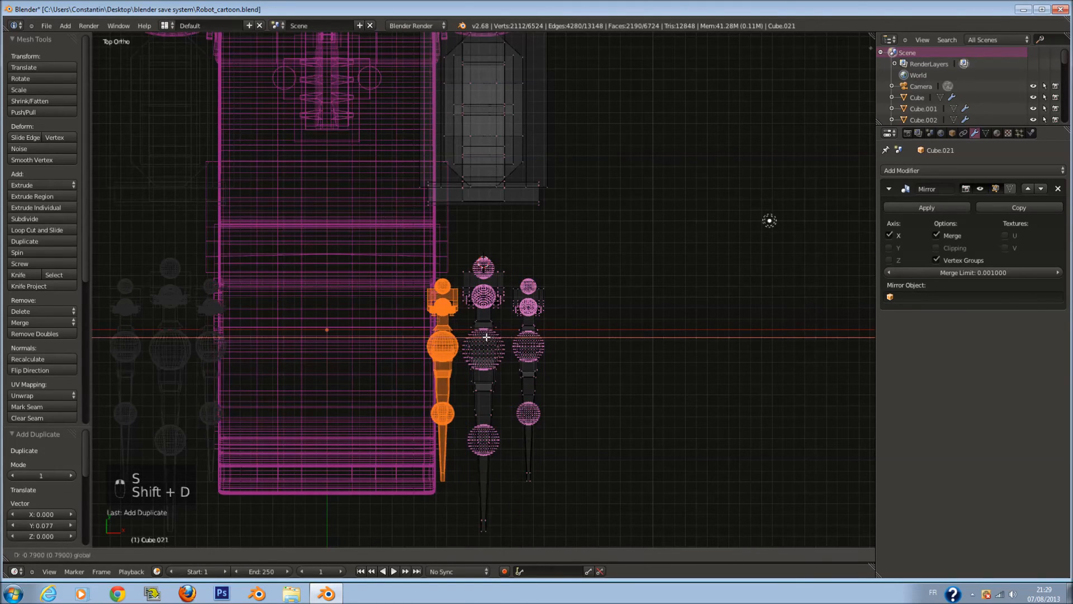
left_click(479, 339)
key("c")
left_click_drag(474, 280, 495, 410)
right_click(495, 410)
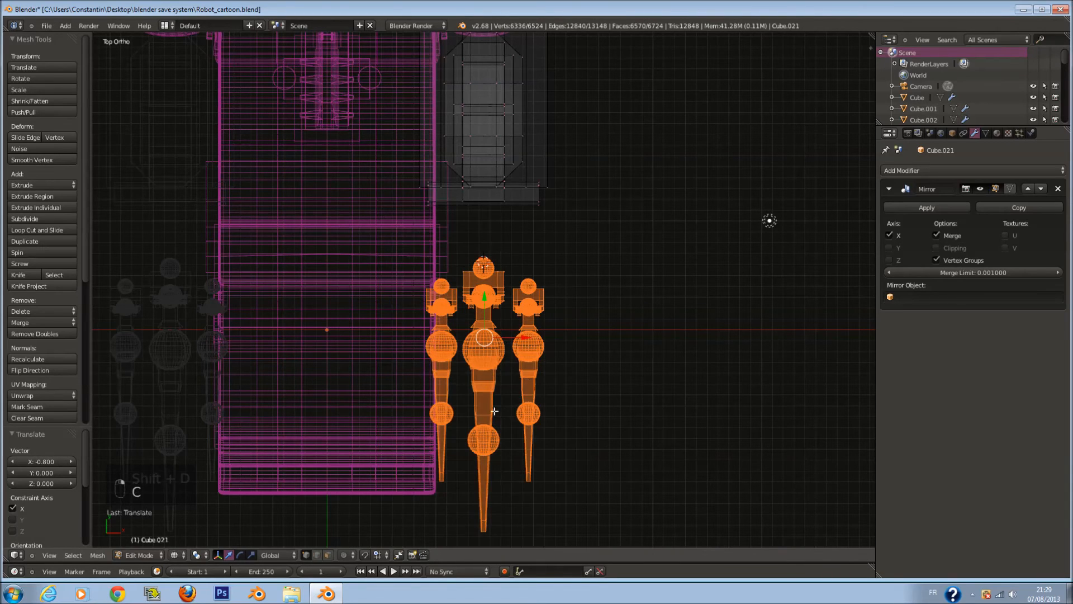
left_click_drag(488, 306, 485, 247)
scroll(547, 224, "up", 2)
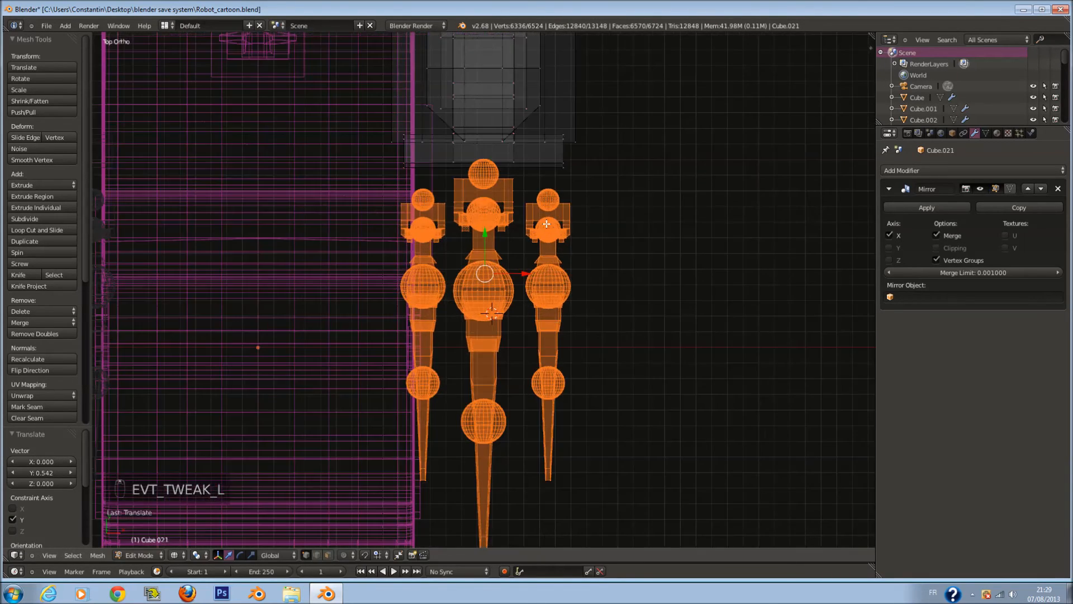
- Select only the outer small toe and move it along Y up to the foot block
key("a")
key("c")
mouse_move(546, 216)
left_mouse_down()
mouse_move(554, 196)
mouse_move(568, 434)
mouse_move(564, 414)
left_mouse_up()
right_click(564, 414)
key("c")
middle_click(573, 138)
right_click(574, 137)
left_click_drag(538, 225, 537, 200)
- Select only the inner small toe, move it 0.190 along Y to the foot block and save the file
key("a")
key("c")
mouse_move(408, 193)
left_mouse_down()
mouse_move(403, 427)
mouse_move(373, 222)
mouse_move(422, 224)
mouse_move(421, 213)
left_mouse_up()
middle_click(398, 159)
right_click(398, 159)
key("ctrl+z")
key("c")
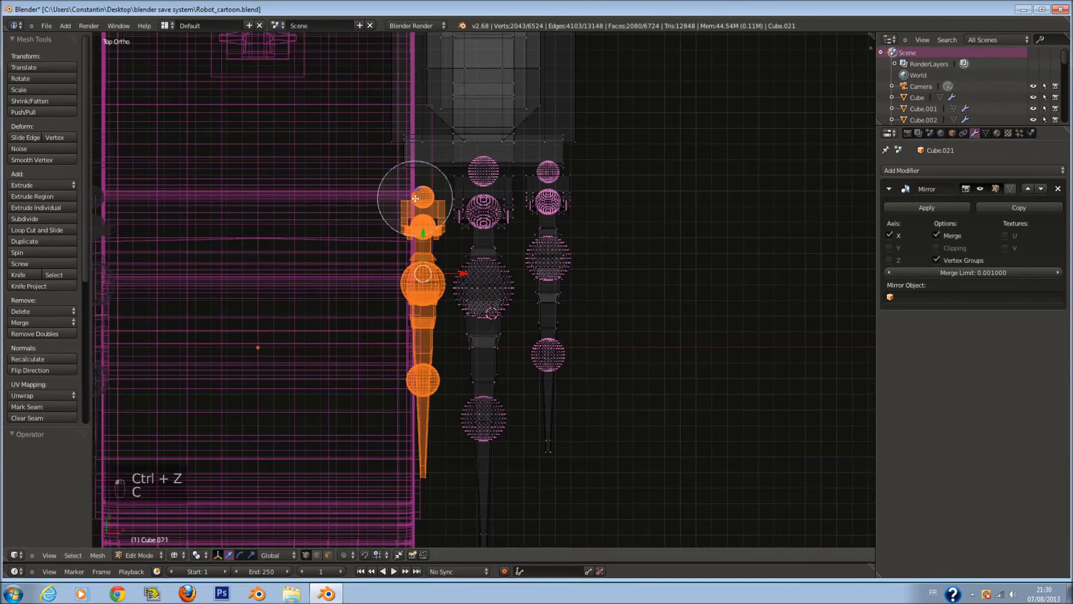
right_click(404, 200)
key("c")
middle_click(401, 144)
right_click(400, 144)
left_click_drag(421, 238, 422, 218)
key("z")
middle_click_drag(421, 218, 434, 170)
key("ctrl+s")
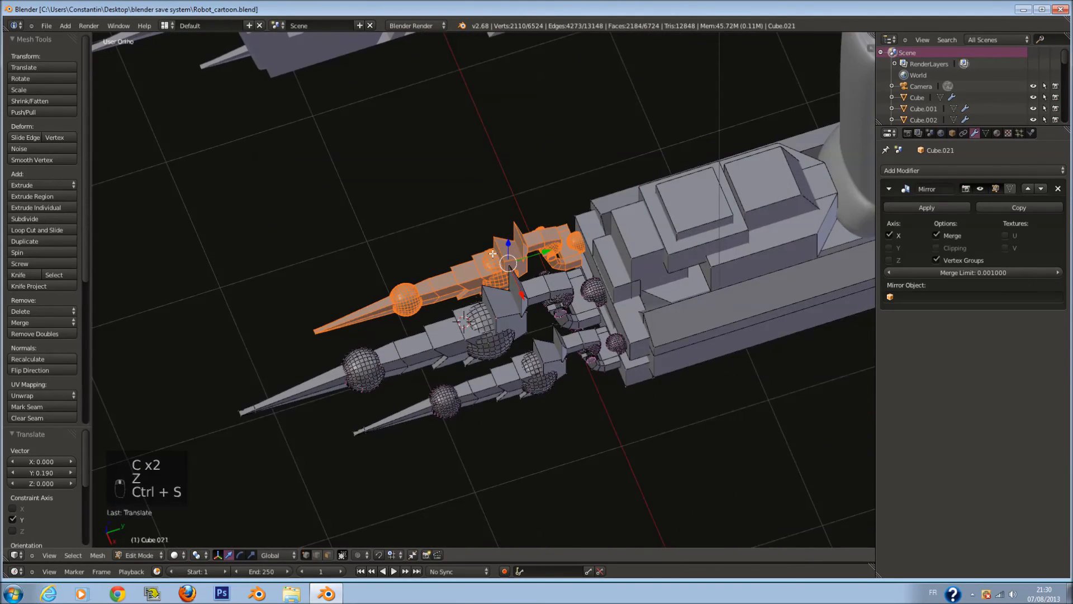
- Clear the selection and select the linked front parts of all three toes, from the middle ball to the claw tip
key("KP_3")
key("Tab")
middle_click_drag(542, 230, 699, 302)
scroll(626, 291, "up", 3)
key("Tab")
middle_click_drag(480, 313, 528, 366)
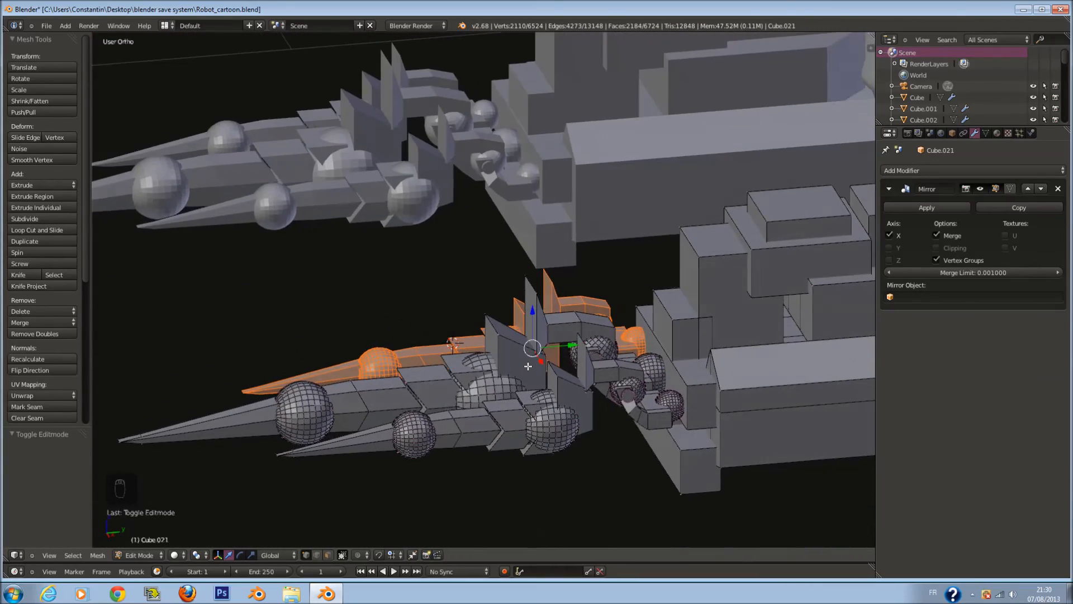
middle_click_drag(569, 424, 611, 454)
key("a")
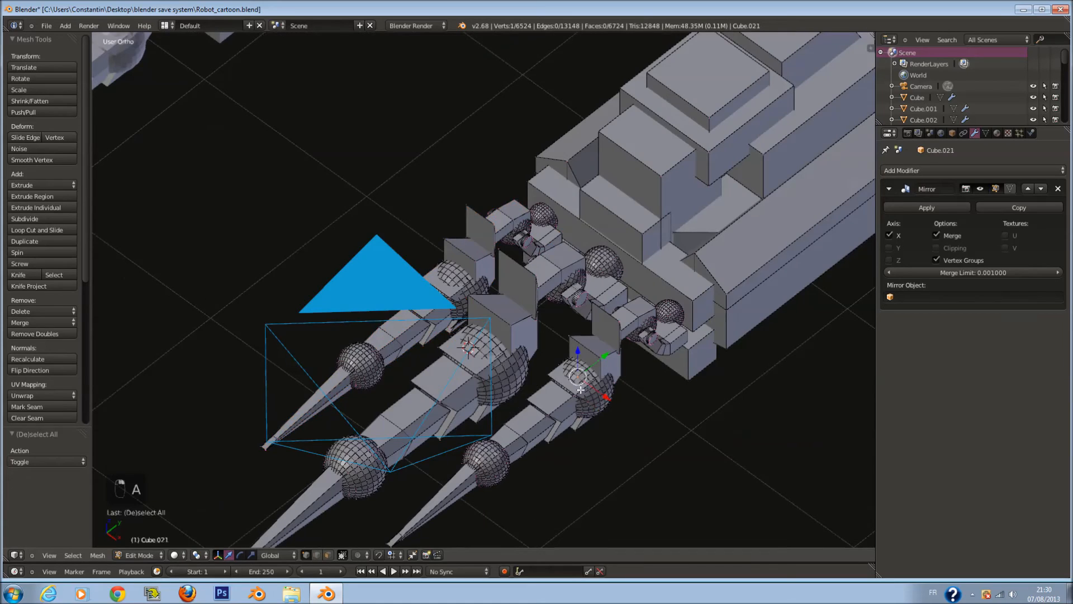
key("KP_7")
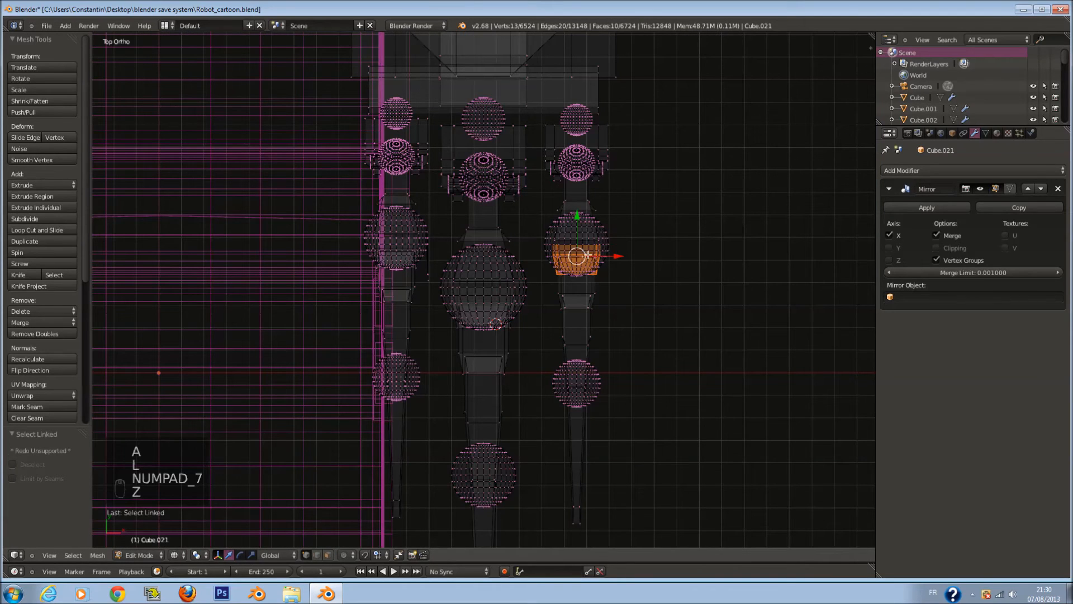
key("l")
key("l")
key("l")
key("l")
key("l")
key("l")
key("l")
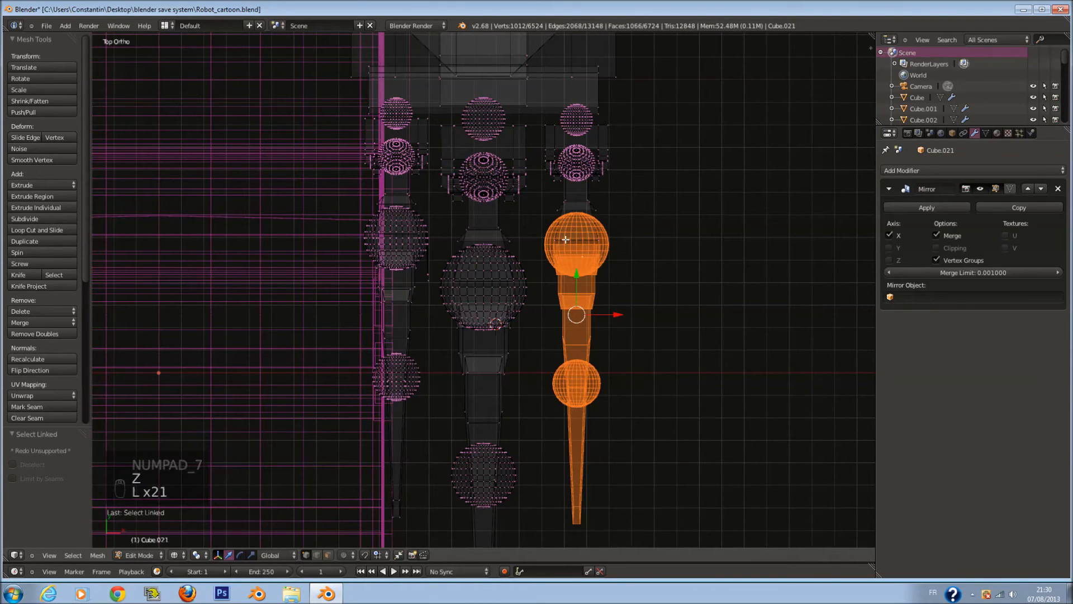
key("l")
key("l")
key("l")
key("l")
key("l")
key("l")
key("l")
key("l")
key("l")
key("l")
key("l")
key("l")
key("l")
key("l")
key("l")
key("l")
key("l")
key("l")
key("l")
key("l")
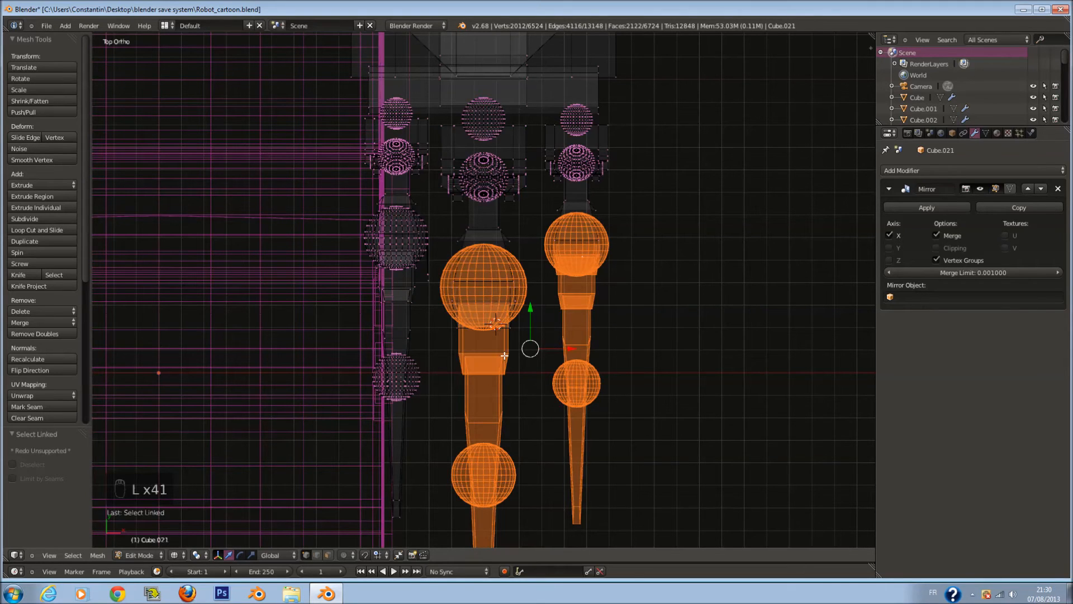
key("l")
key("l")
key("l")
key("l")
key("l")
key("l")
key("l")
key("l")
key("l")
key("l")
key("l")
key("l")
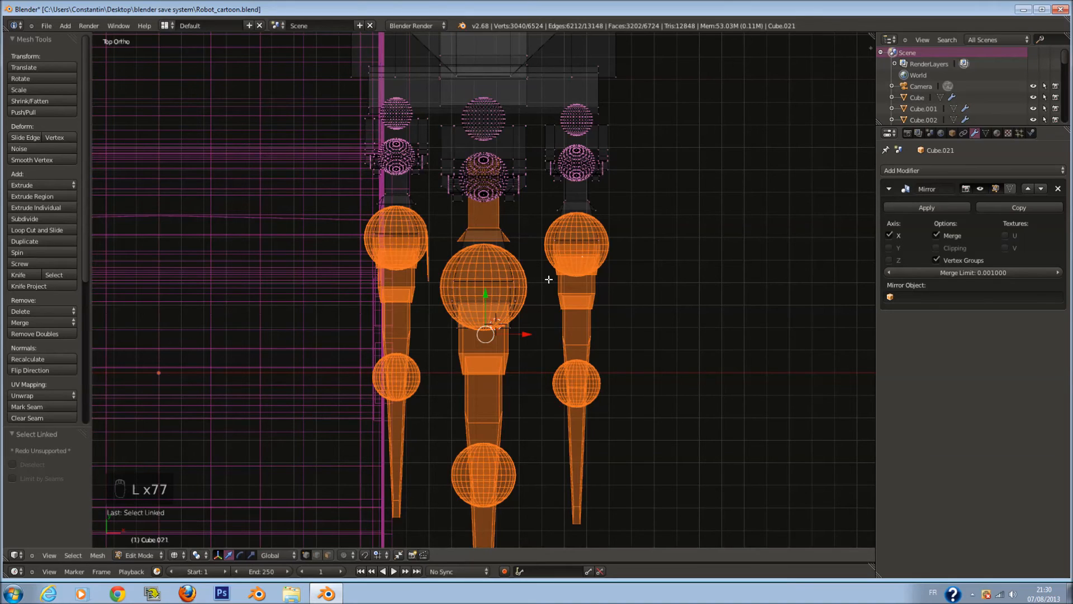
- Remove the wrongly picked rear link from the selection and add the upright blocks behind the middle balls of all three toes
middle_click_drag(415, 210, 690, 319)
key("z")
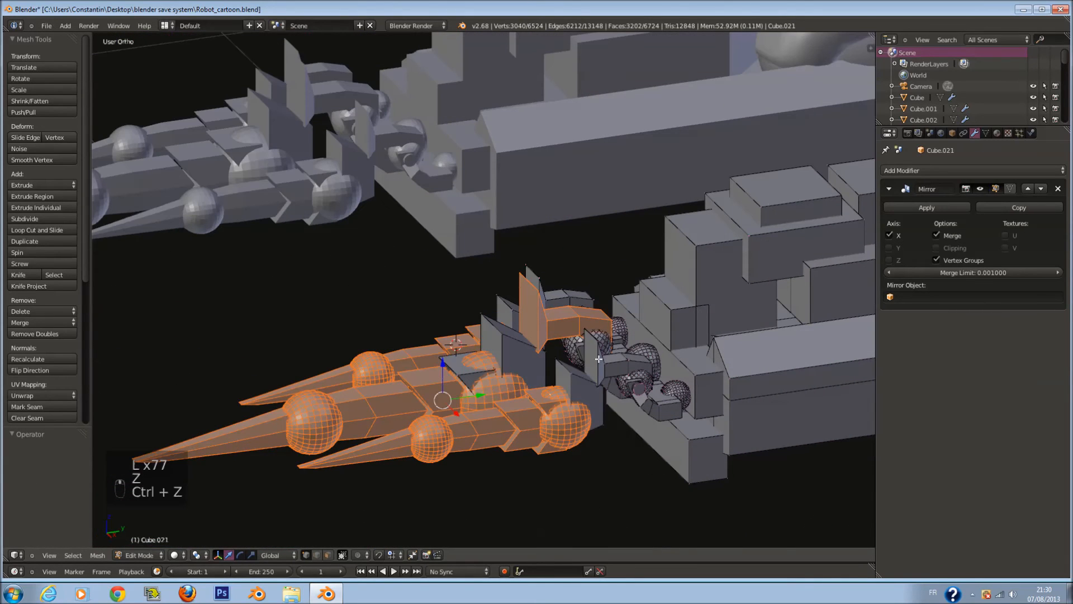
key("ctrl+z")
key("ctrl+z")
key("l")
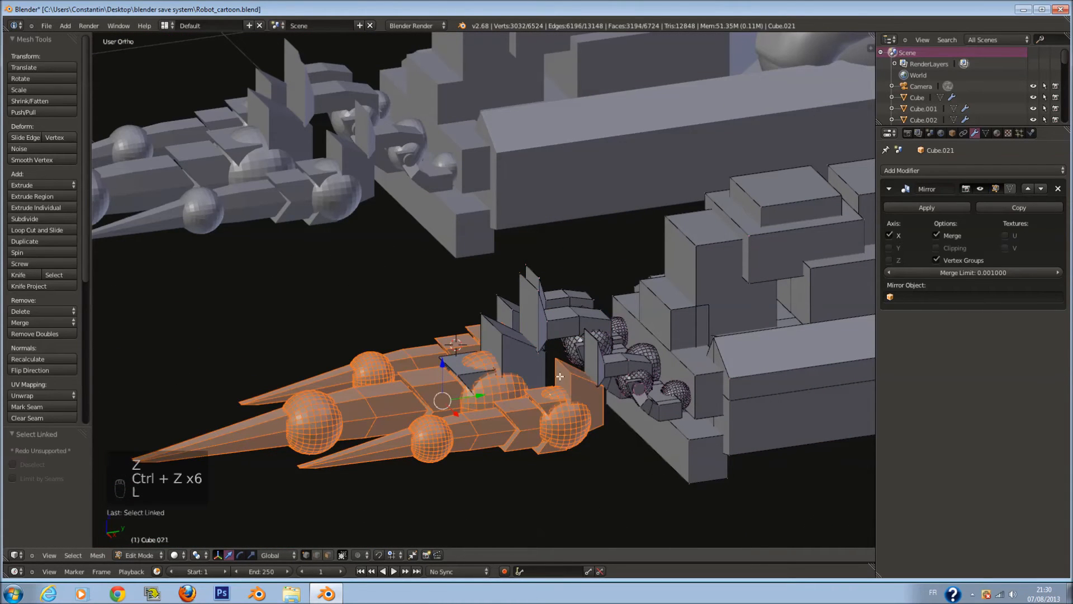
key("l")
middle_click_drag(500, 336, 477, 311)
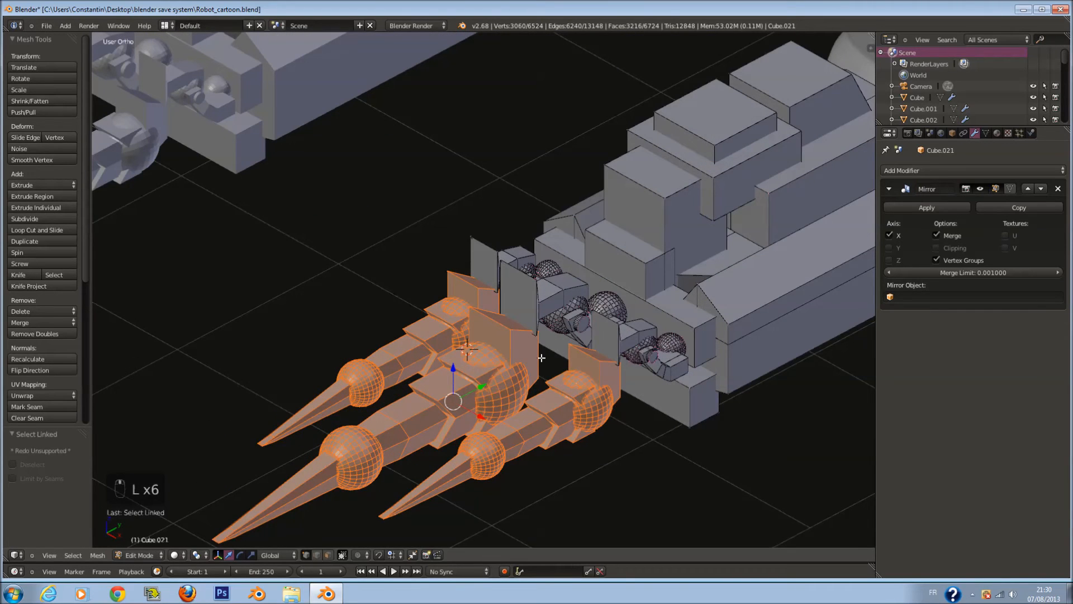
- Raise the selected front toe parts about 0.19 along Z and move them -0.061 along Y
key("g")
key("z")
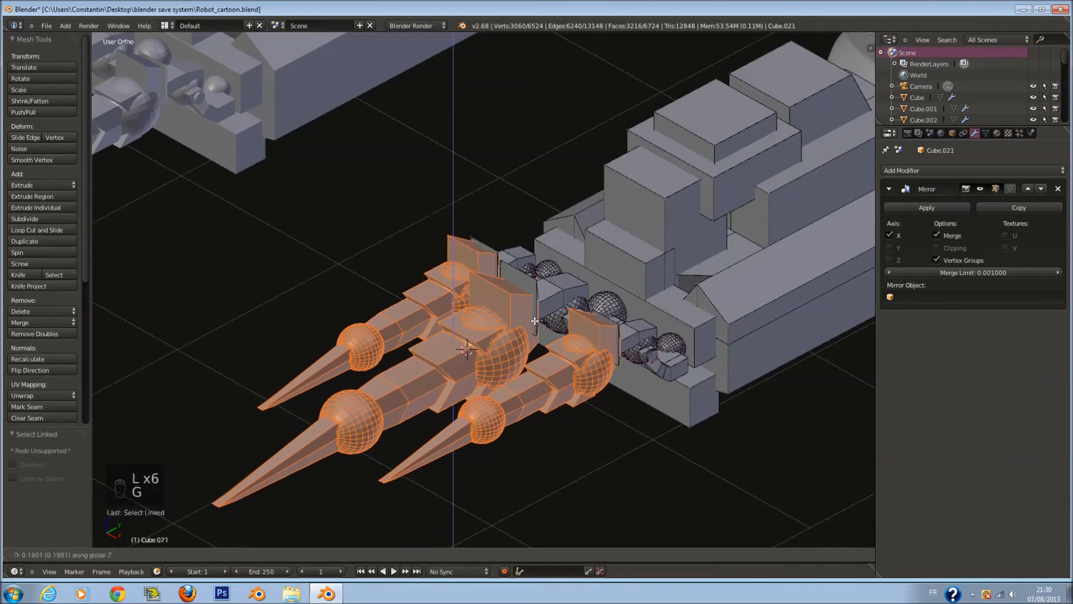
left_click(534, 320)
key("g")
key("y")
left_click(445, 367)
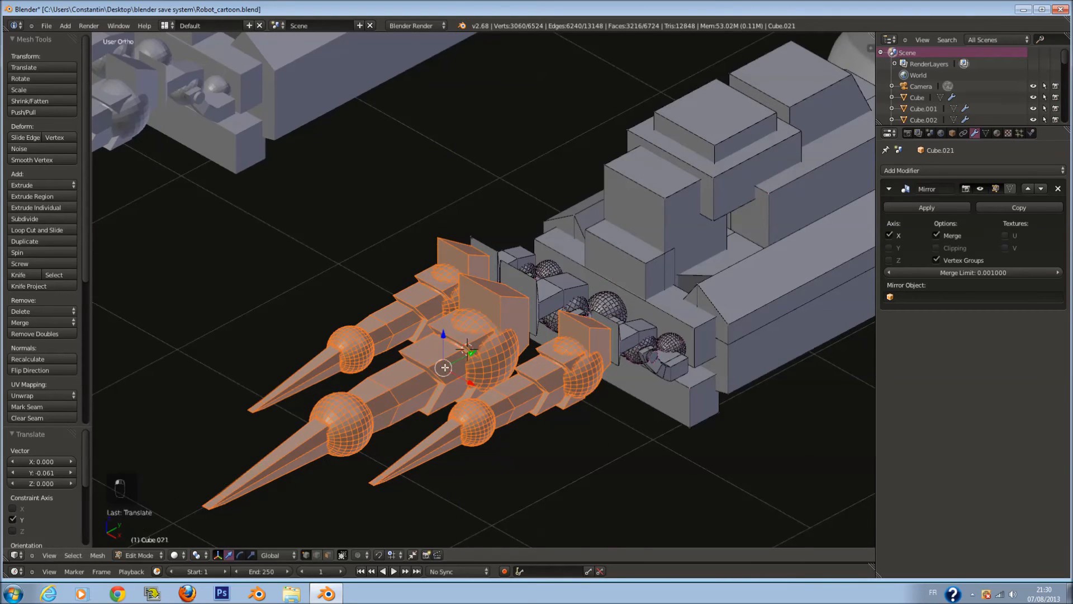
- Slide the front toe parts slightly back along Y against the rear links and save the file
key("KP_3")
key("KP_2")
key("KP_3")
key("z")
key("z")
scroll(525, 358, "up", 2)
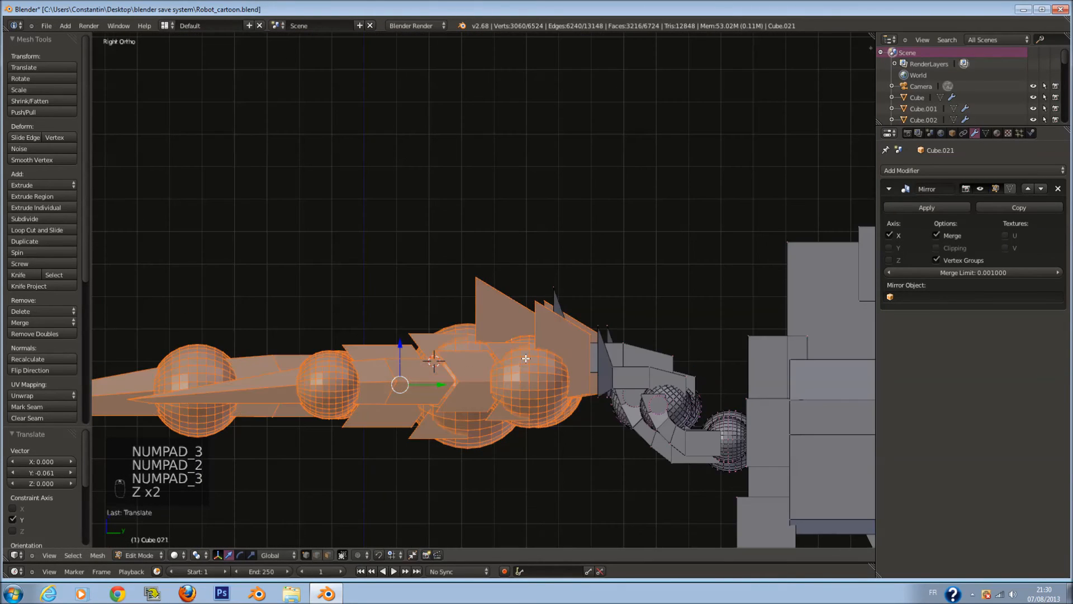
middle_click_drag(576, 349, 583, 369)
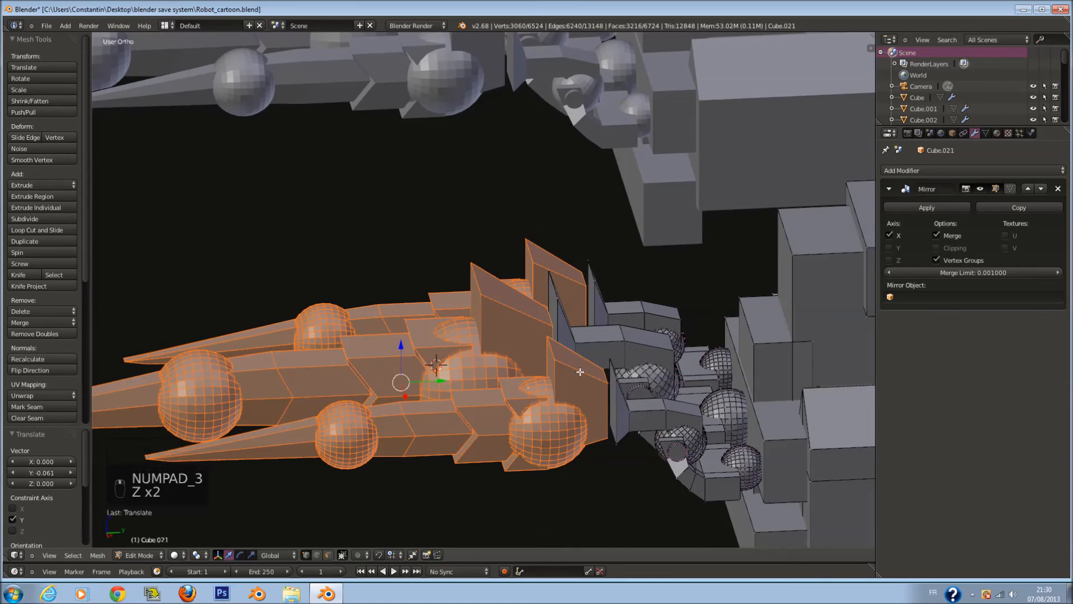
key("g")
key("g")
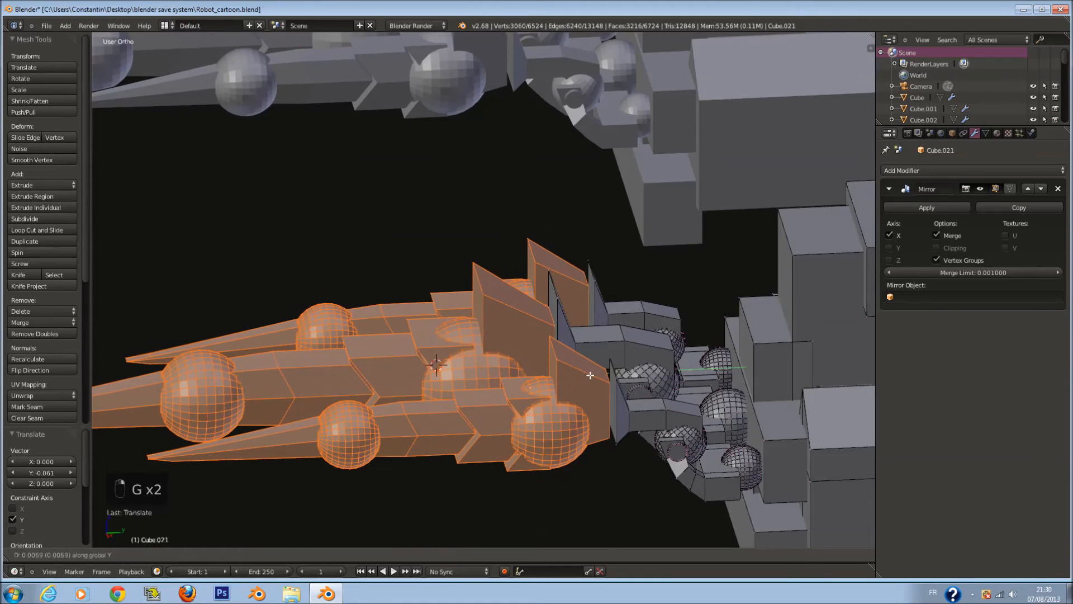
left_click(591, 376)
mouse_move(591, 376)
middle_mouse_down()
mouse_move(539, 389)
mouse_move(592, 377)
middle_mouse_up()
key("Tab")
key("ctrl+s")
- Tilt the front toe parts by -8.28° in the side view, shift them forward and down, and fine-tune their rotation
key("KP_3")
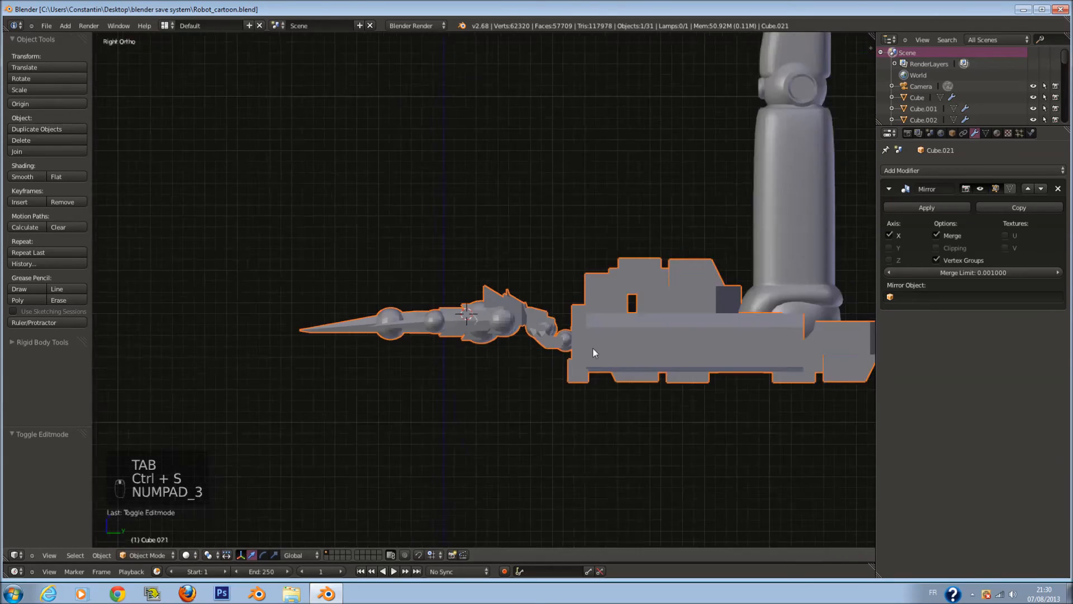
key("Tab")
key("z")
scroll(637, 339, "up", 3)
key("c")
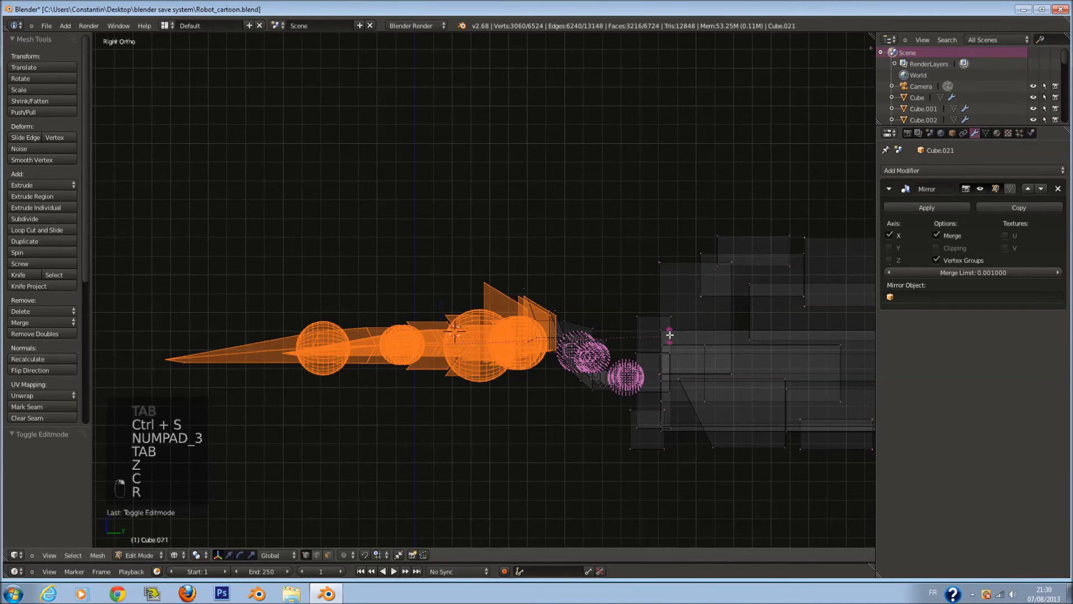
left_click(663, 307)
key("g")
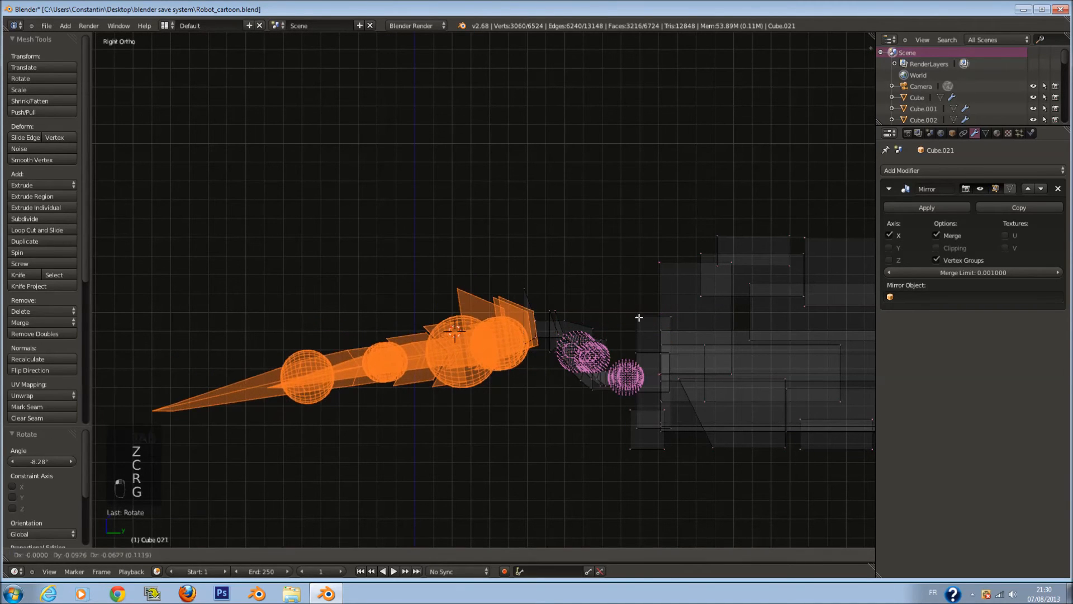
key("r")
left_click(687, 302)
- Select only the front segments with their balls and claw tips, rotate them by -7.498° and reposition them at the joint
key("a")
key("c")
mouse_move(192, 415)
left_mouse_down()
mouse_move(375, 358)
mouse_move(371, 372)
left_mouse_up()
right_click(371, 374)
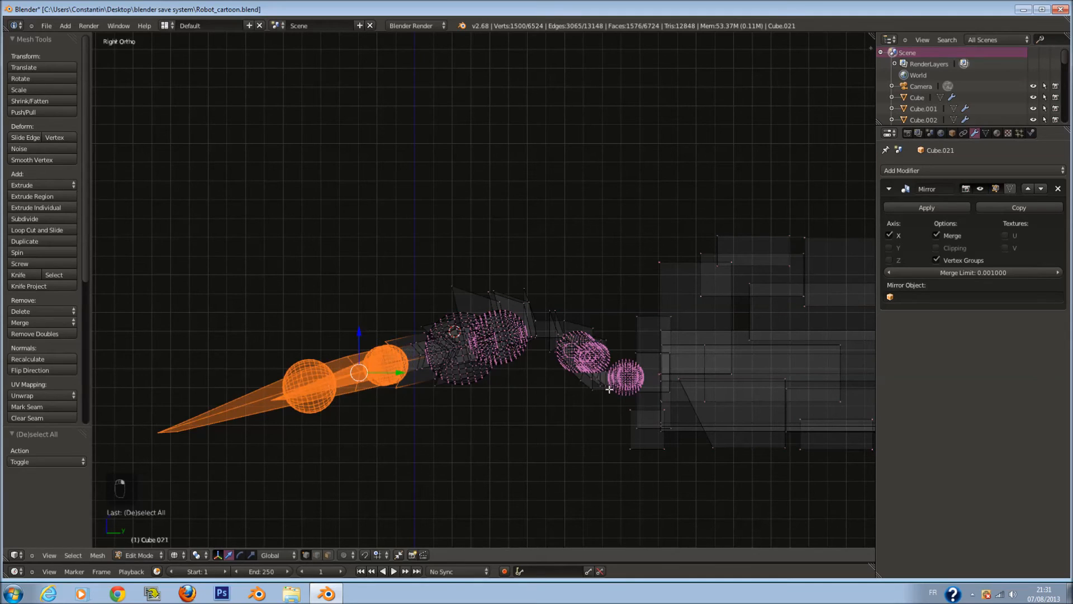
key("r")
left_click(615, 380)
key("g")
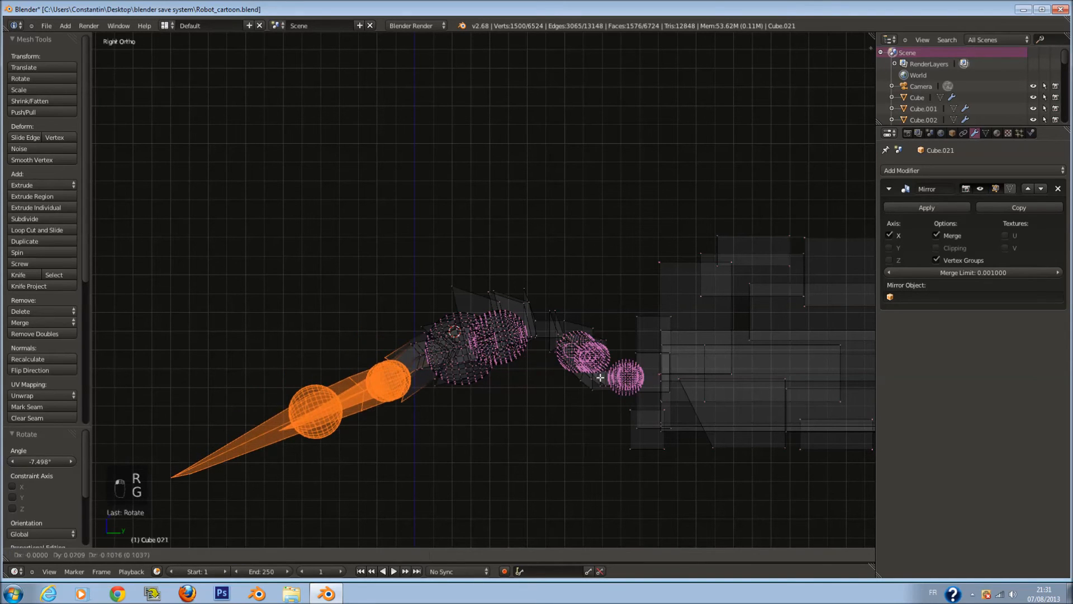
left_click(600, 381)
- Rotate the selected front toe segments by -6.504° and then 13.23°, realign them with the ball joint after each rotation, and leave Edit Mode
key("r")
left_click(597, 359)
key("g")
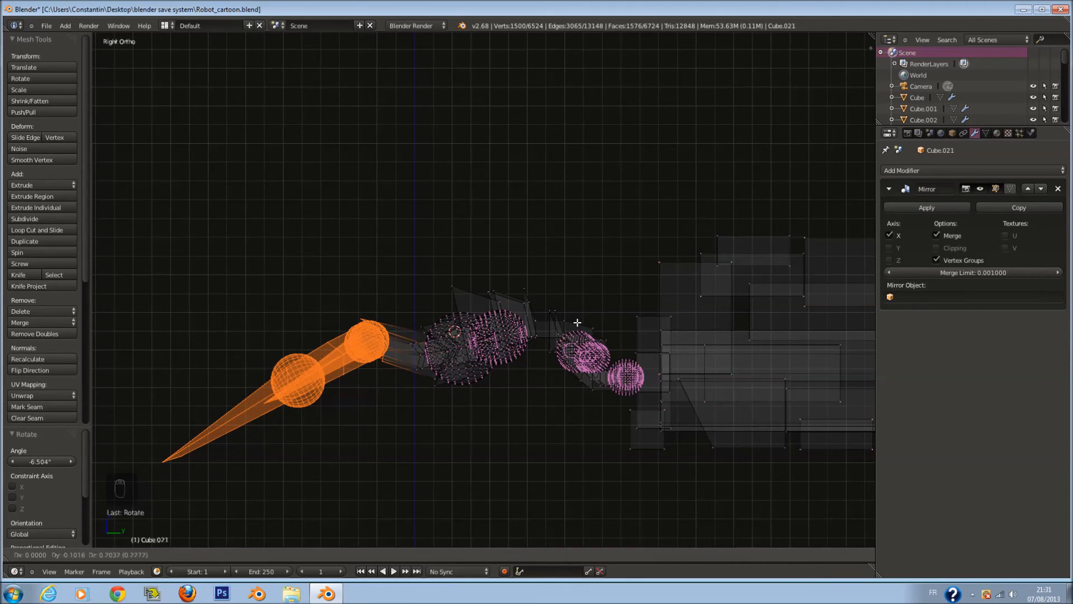
left_click(578, 323)
key("r")
left_click(618, 396)
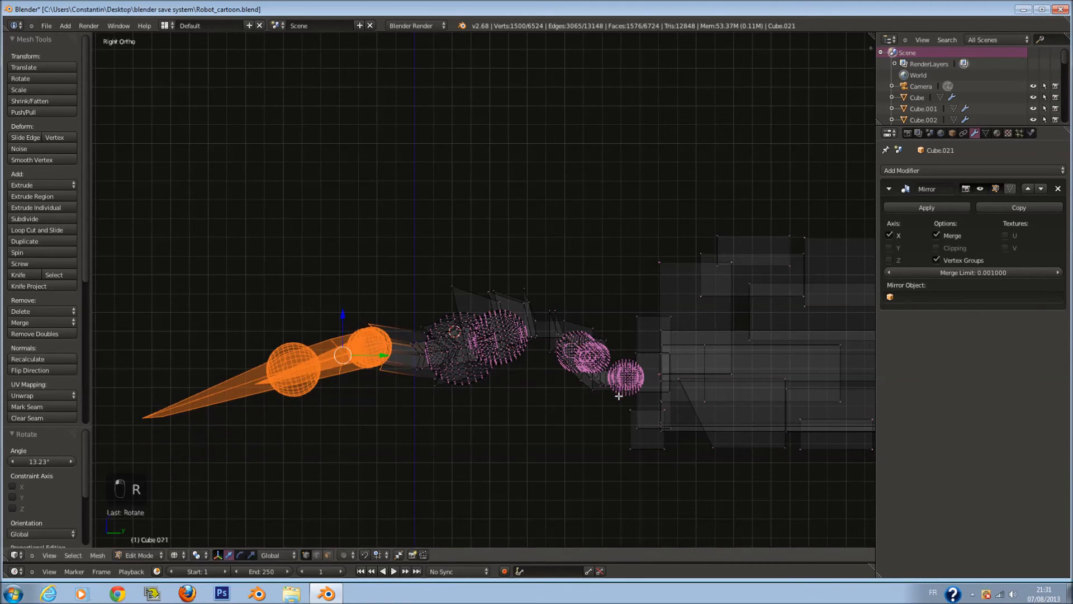
key("g")
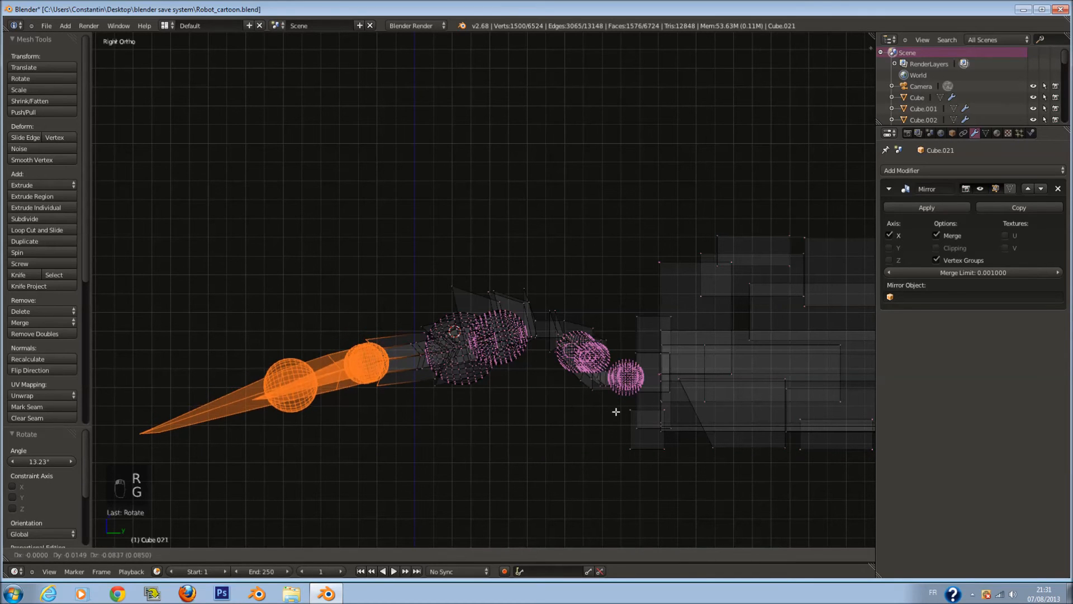
left_click(616, 417)
key("z")
key("Tab")
- Toggle the selection of all objects and save over the existing Robot_cartoon.blend file while reviewing the finished feet
mouse_move(392, 361)
middle_mouse_down()
mouse_move(539, 382)
mouse_move(467, 345)
mouse_move(501, 298)
mouse_move(655, 324)
middle_mouse_up()
scroll(539, 382, "down", 4)
key("ctrl+s")
left_click(539, 382)
key("a")
key("a")
key("a")
key("a")
key("ctrl+s")
left_click(481, 313)
middle_click_drag(481, 313, 440, 270)
key("a")
key("a")
key("a")
key("ctrl+s")
left_click(614, 274)
- Show the whole robot in the right side view, deselect all objects and save the file again
key("KP_1")
key("KP_3")
key("a")
key("a")
key("ctrl+s")
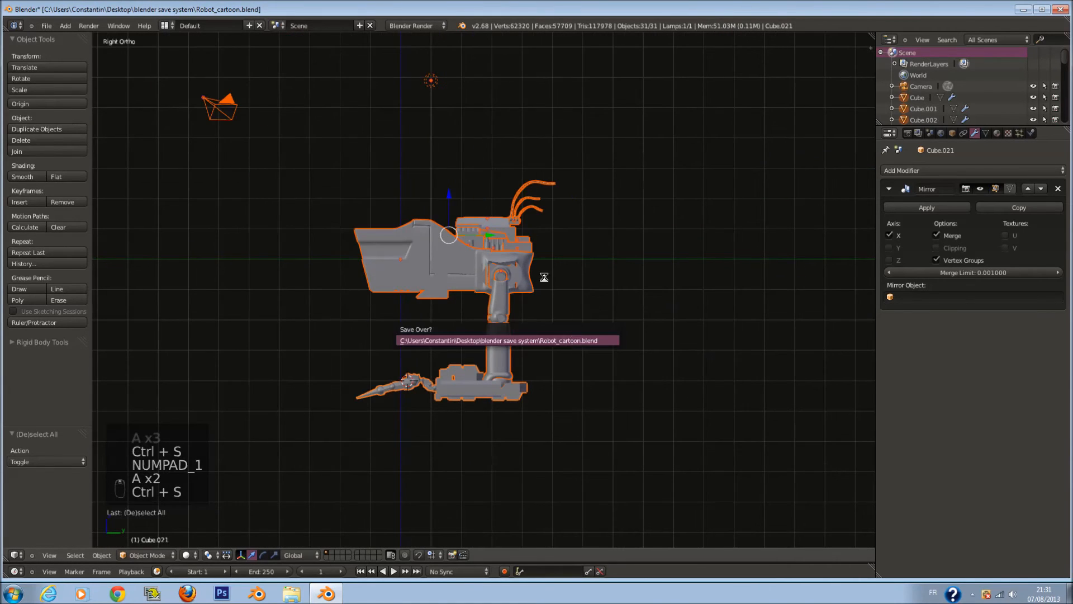
scroll(546, 277, "down", 1, "ctrl")
scroll(553, 271, "down", 1)
scroll(554, 272, "up", 3)
key("a")
scroll(554, 275, "down", 1)
scroll(555, 276, "down", 1, "ctrl")
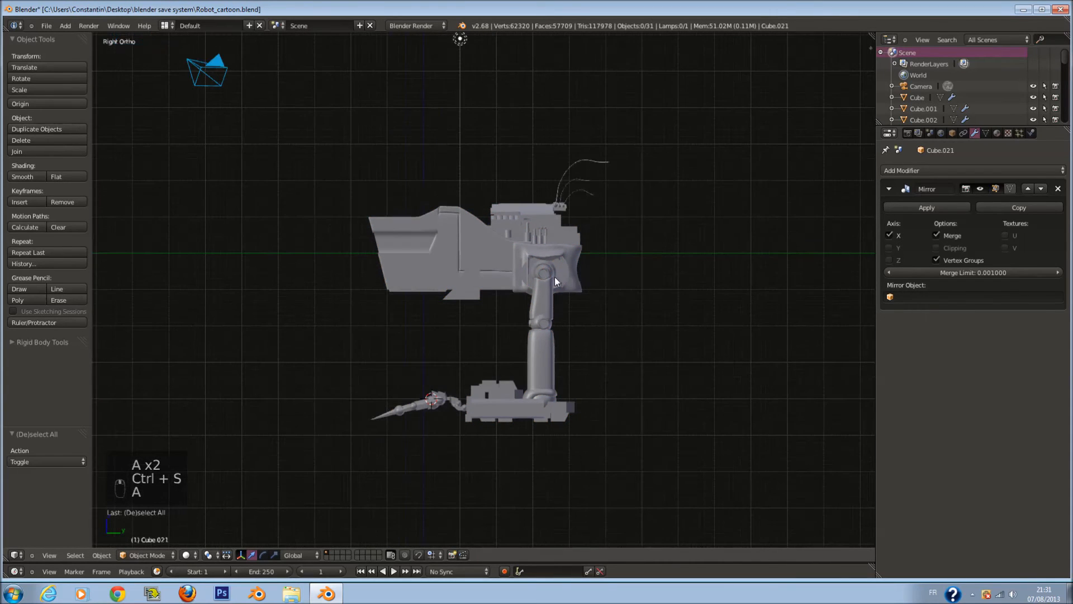
key("ctrl+s")
key("Return")
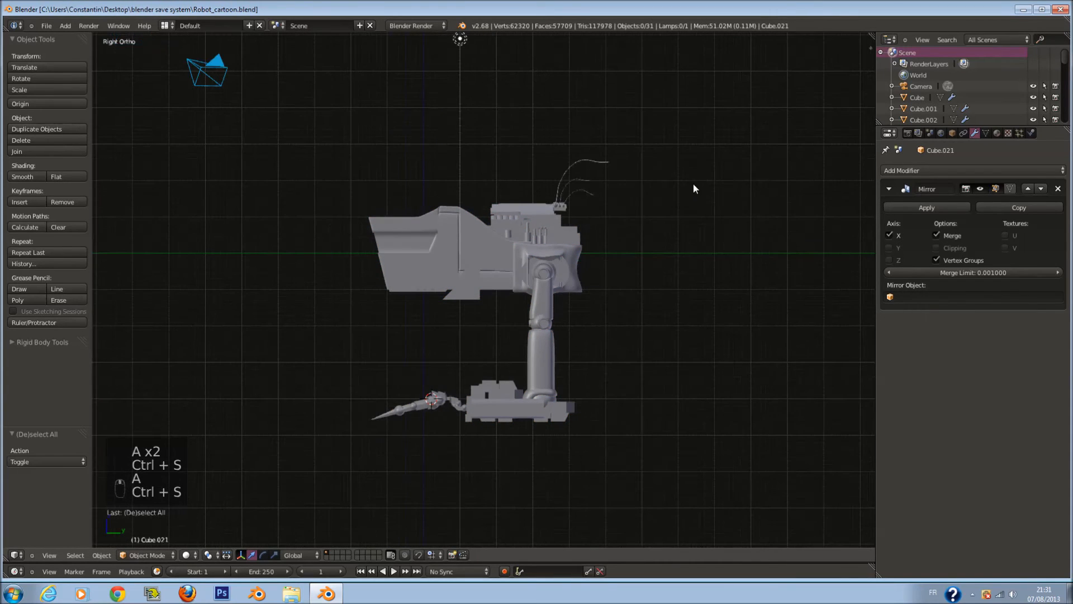
left_click(1022, 10)
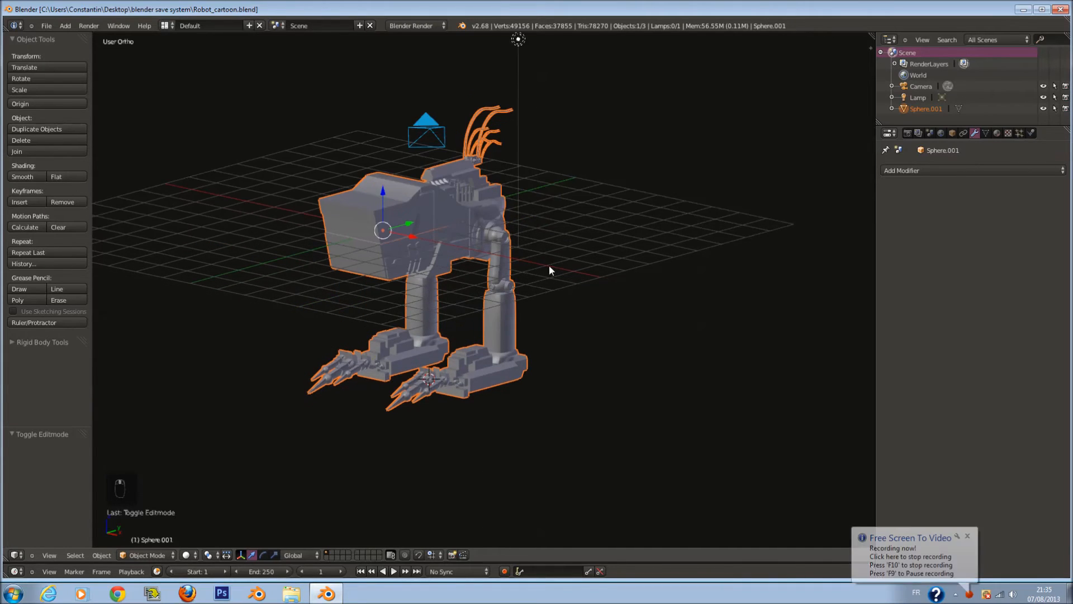
- In Edit Mode, select one linked half-shell of the lower leg, try moving it aside, and select the adjoining half-shell
scroll(521, 306, "up", 5)
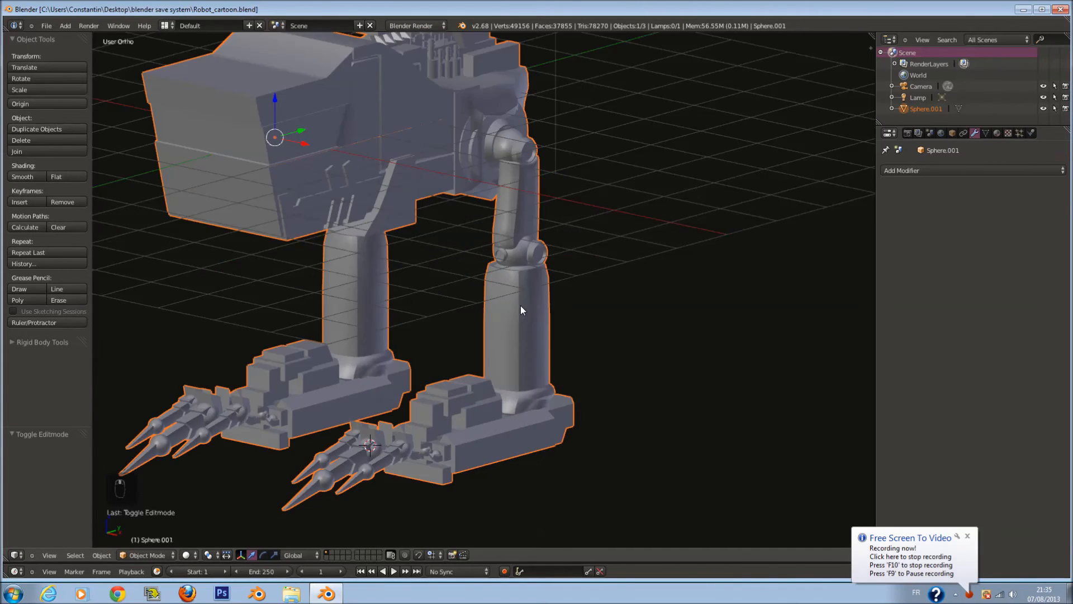
middle_click_drag(521, 305, 670, 257)
middle_click_drag(611, 173, 700, 180)
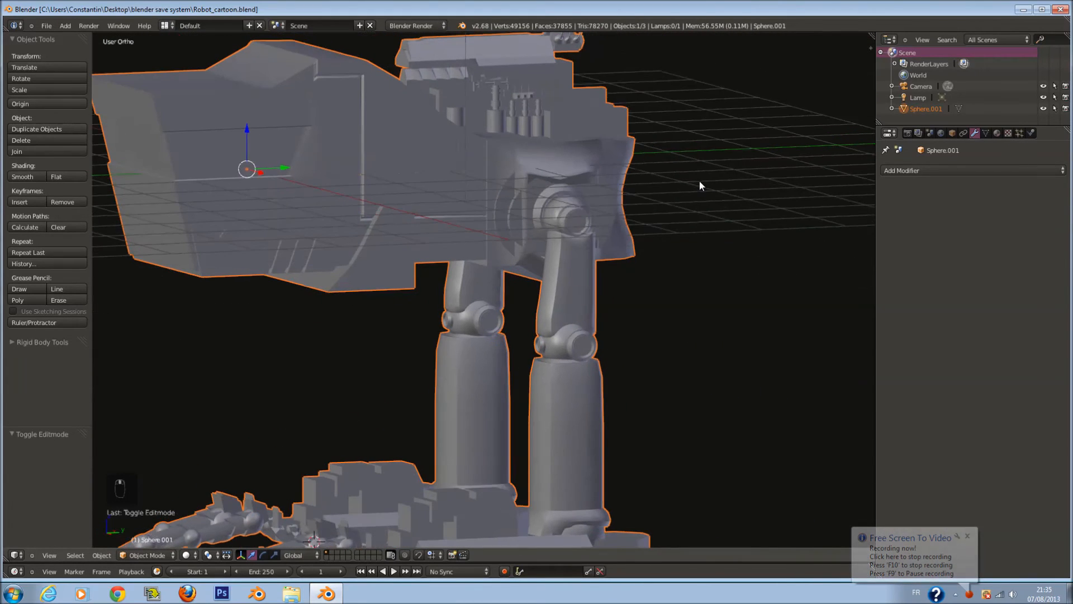
scroll(546, 270, "down", 3)
middle_click_drag(546, 337, 541, 284, "shift")
scroll(542, 284, "up", 2)
key("Tab")
right_click(525, 323)
scroll(566, 323, "up", 2)
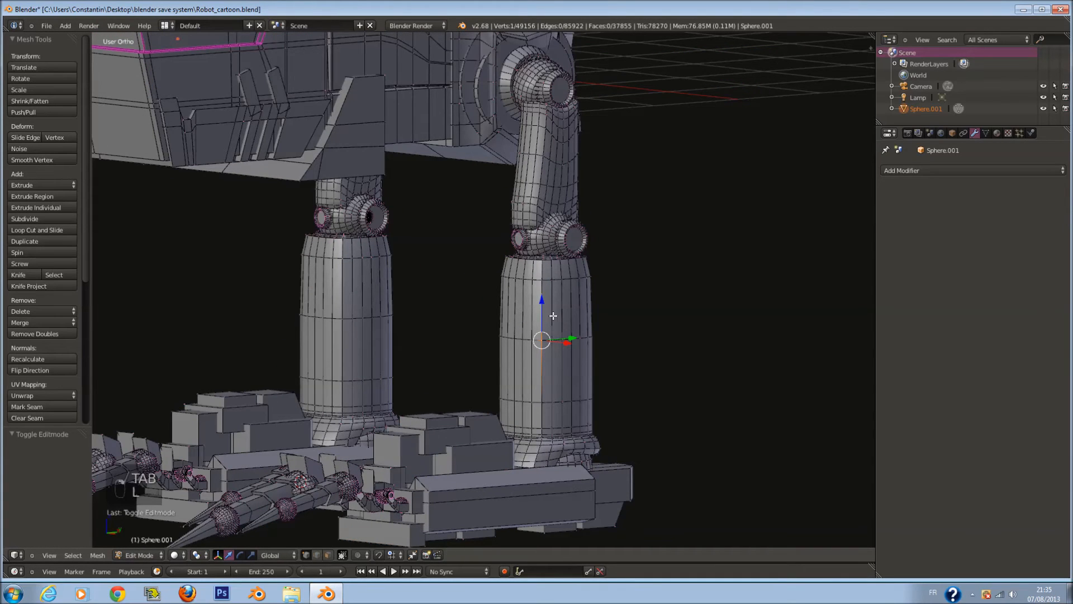
key("l")
key("g")
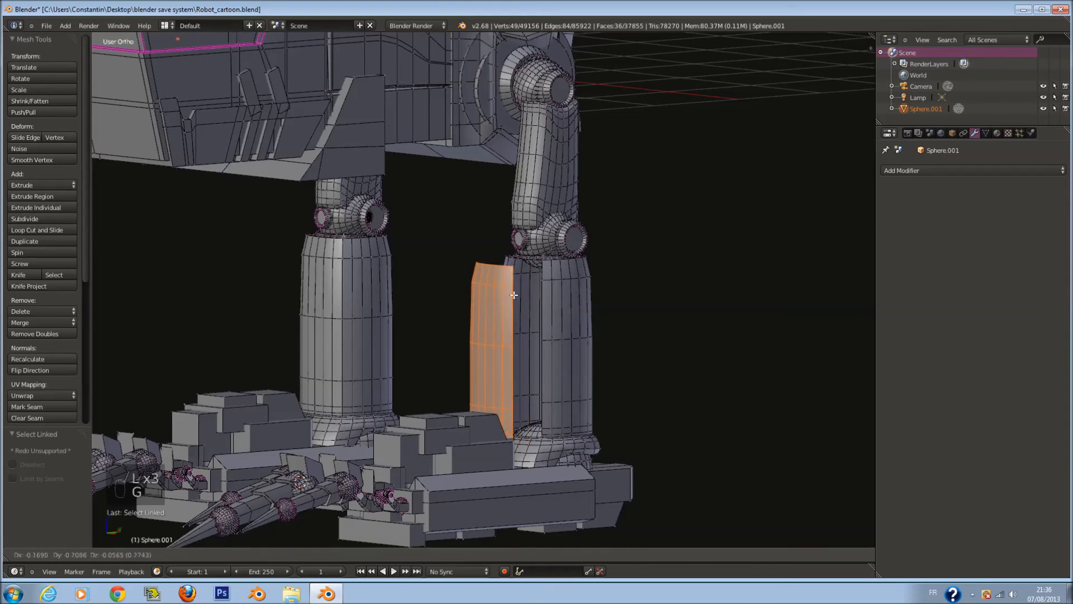
right_click(562, 296)
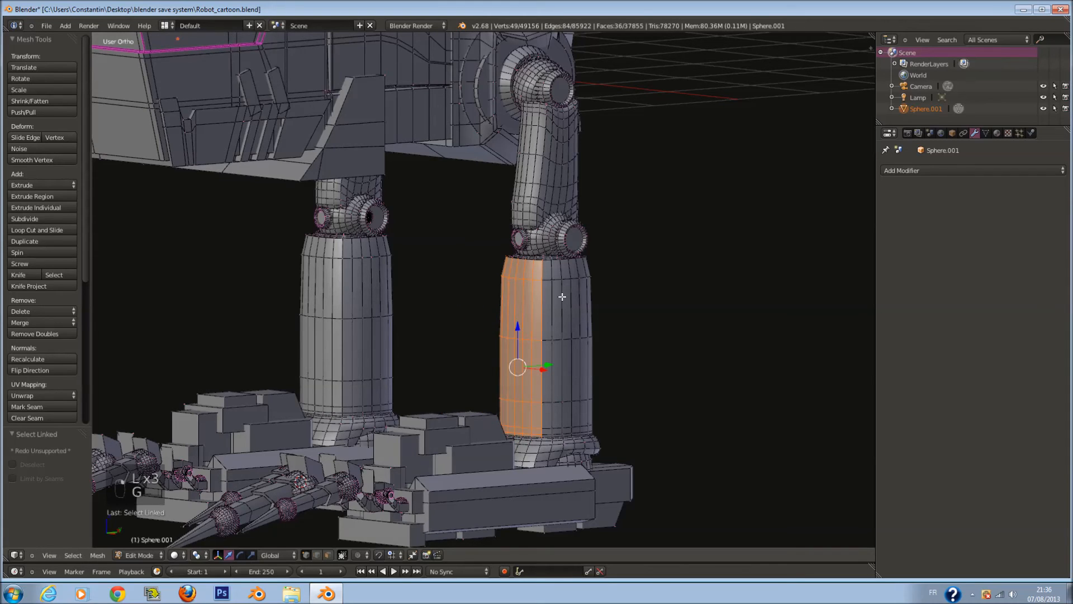
right_click(572, 334)
key("l")
- Examine the joined robot's head, back, legs and feet from several angles in both Object Mode and Edit Mode
scroll(568, 334, "down", 2)
key("Tab")
key("KP_3")
middle_click_drag(575, 330, 593, 179)
key("Tab")
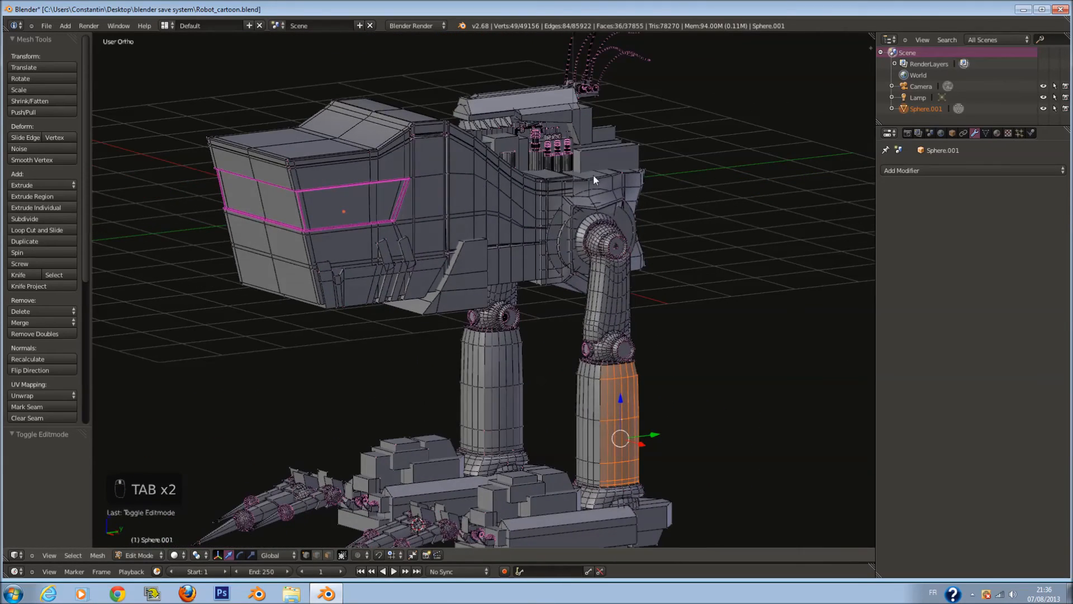
key("Tab")
scroll(559, 192, "down", 2)
scroll(550, 196, "up", 5, "shift")
key("Tab")
scroll(598, 144, "up", 3)
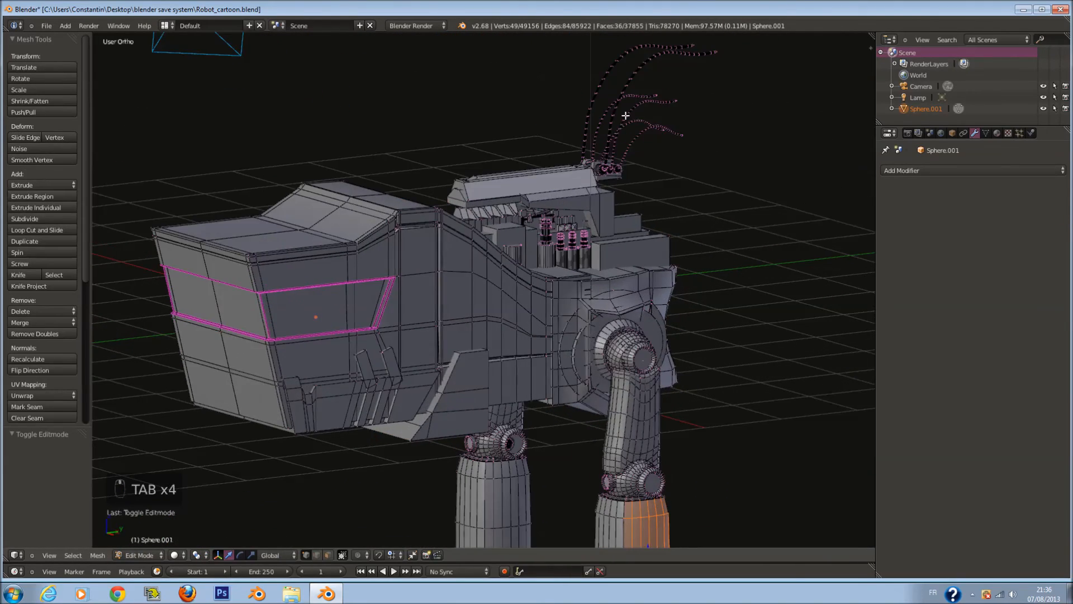
key("Tab")
scroll(632, 128, "down", 5)
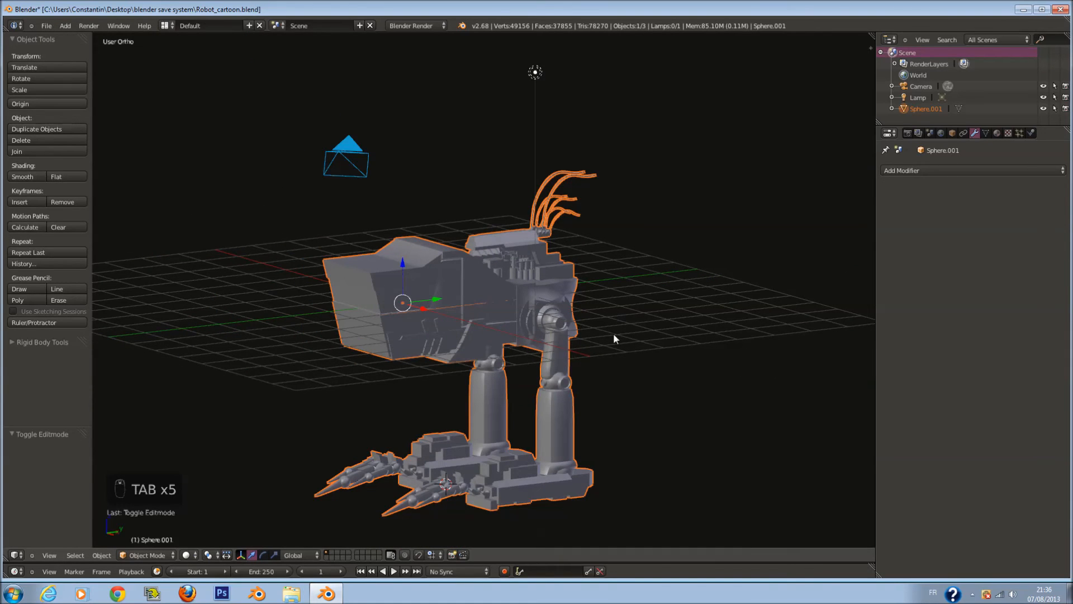
middle_click_drag(611, 333, 508, 396)
scroll(492, 388, "up", 6)
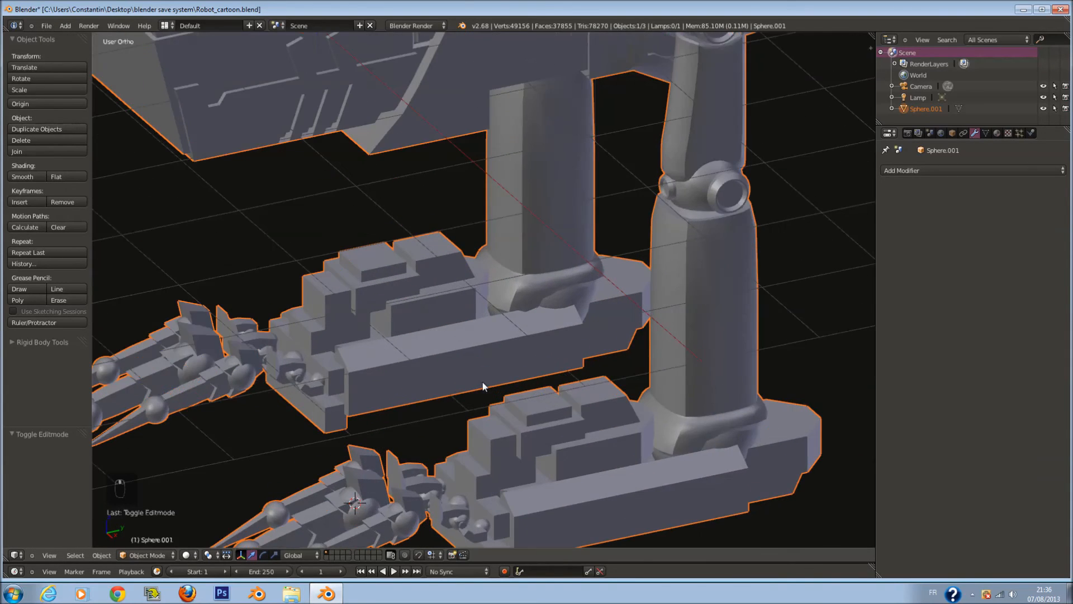
scroll(431, 378, "down", 2)
scroll(662, 243, "up", 3)
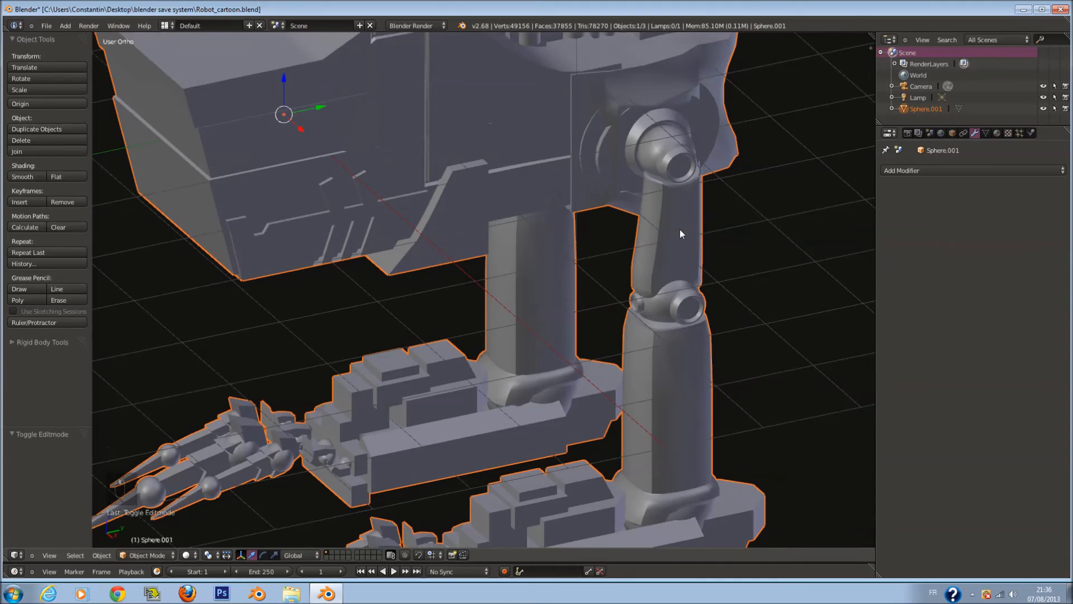
scroll(680, 230, "up", 5, "shift")
- Save the file, look through the camera and reposition the camera so that the whole robot fits in the frame
key("ctrl+s")
key("KP_3")
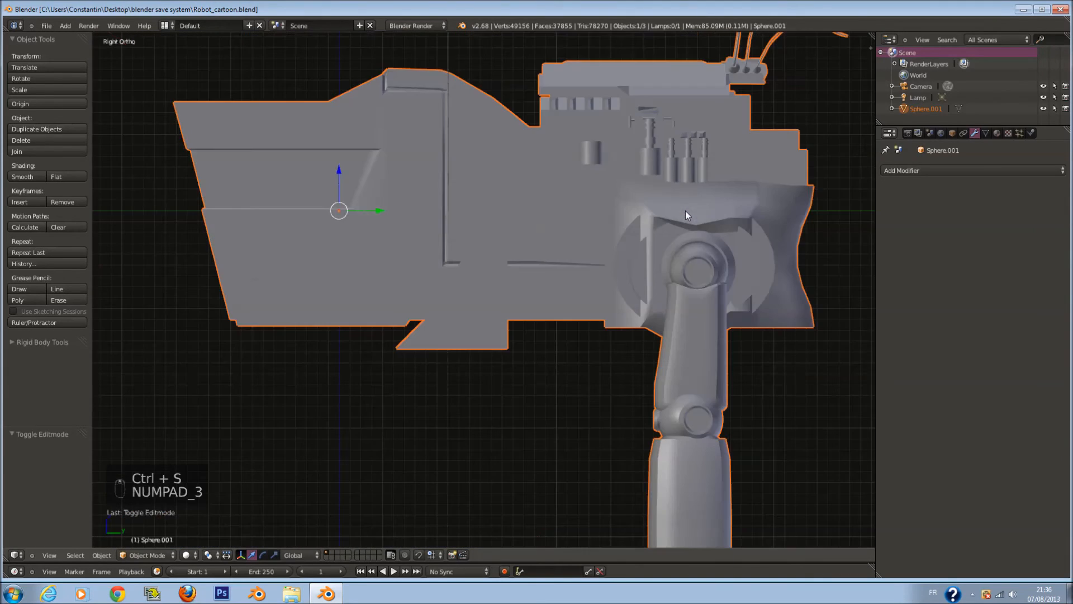
scroll(654, 211, "down", 3)
key("KP_0")
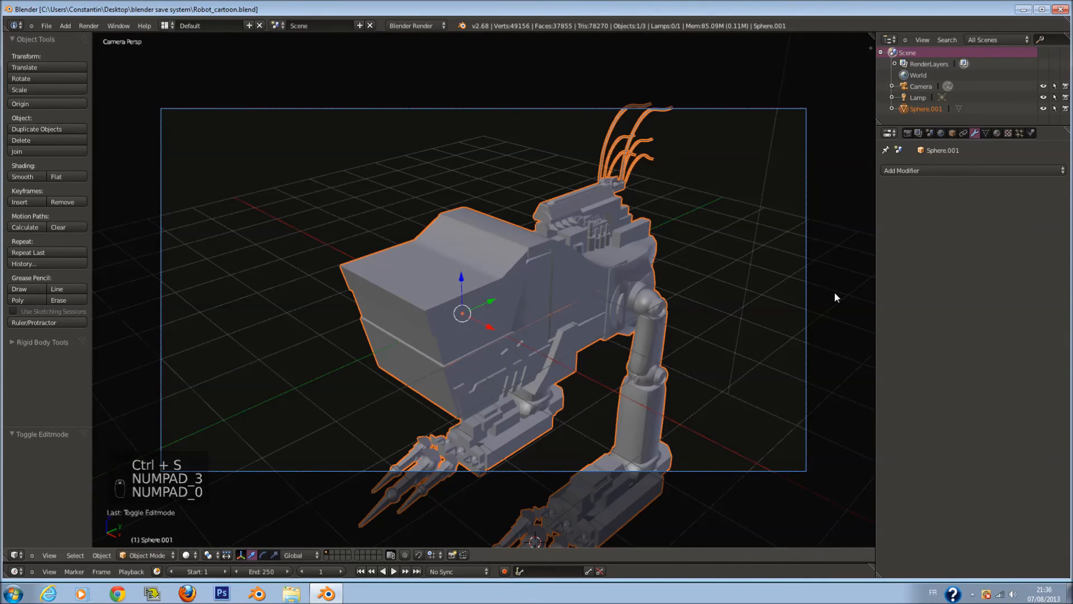
right_click(807, 301)
key("g")
middle_click(545, 343)
left_click(642, 354)
key("g")
left_click(737, 477)
key("g")
left_click(596, 395)
- Select only the lamp, move it 3.363 along X and -6.535 along Y in the top view, and save the file
key("a")
key("a")
key("a")
key("a")
key("a")
key("ctrl+s")
middle_click_drag(504, 307, 542, 211)
right_click(542, 212)
key("ctrl+s")
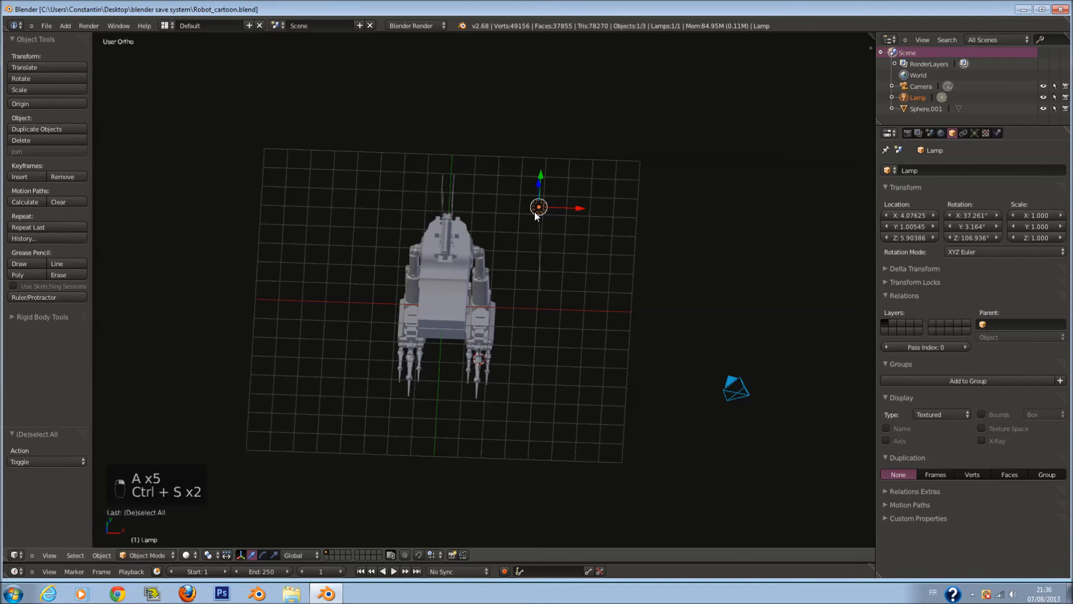
key("KP_7")
key("g")
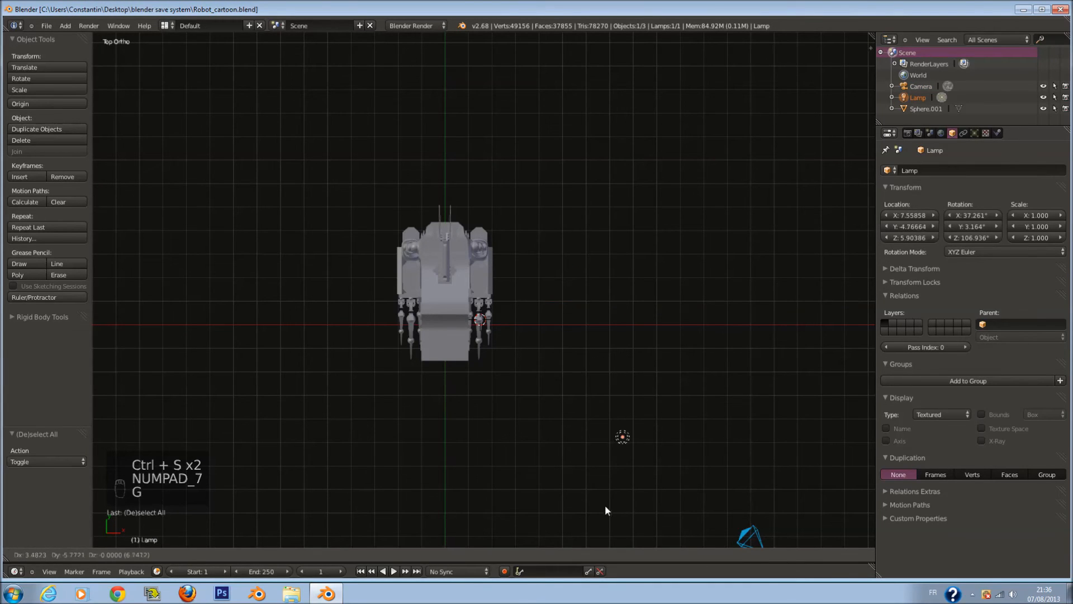
left_click(604, 505)
key("ctrl+s")
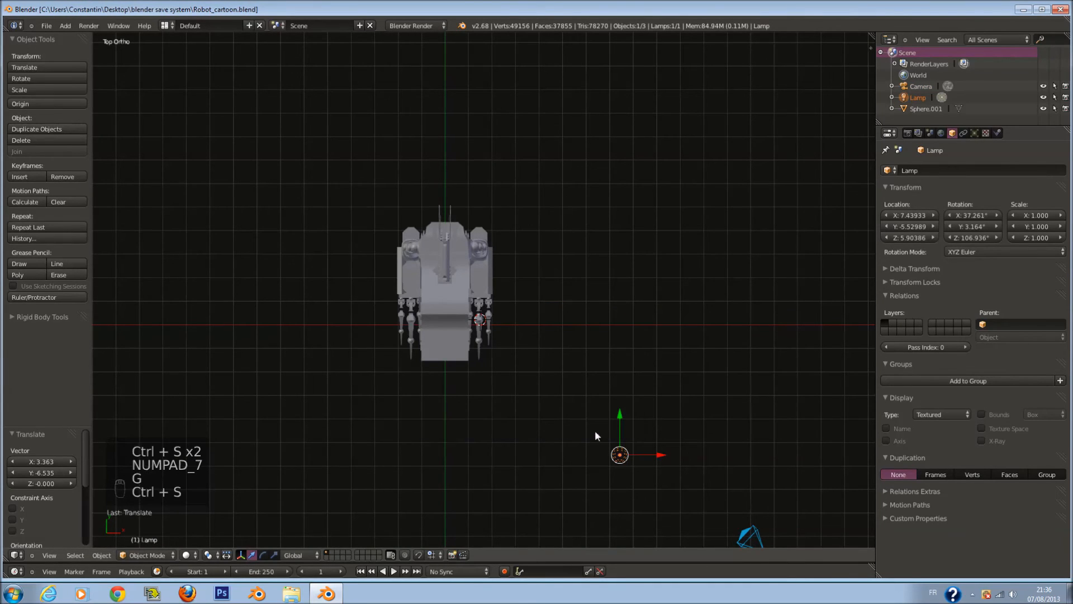
- Change the lamp type to Sun and rotate it by 63.788° in the top view so it points at the robot
left_click(976, 133)
left_click(935, 294)
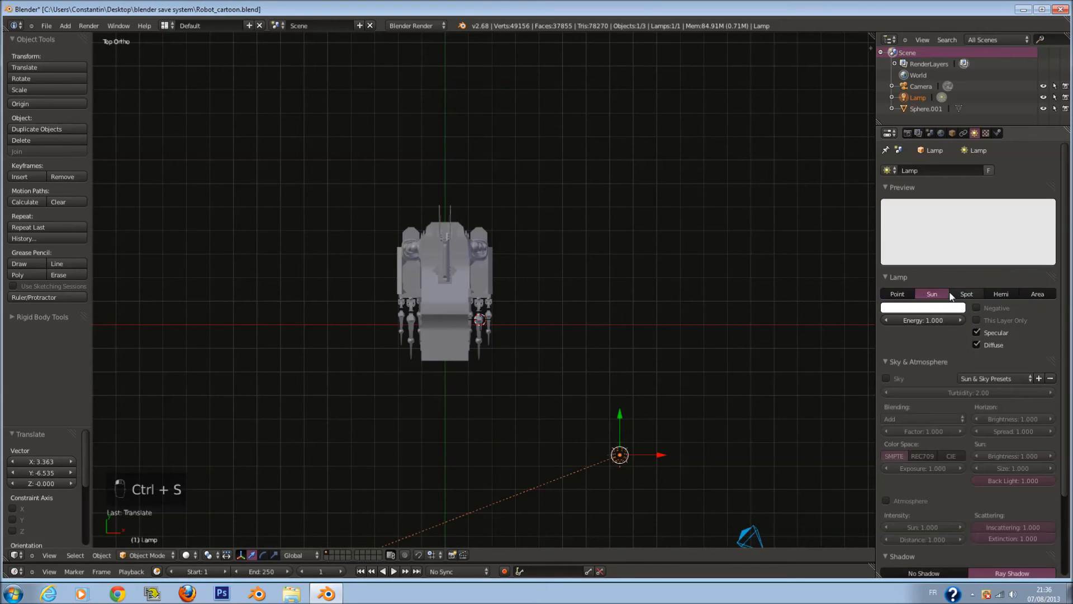
key("r")
left_click(665, 475)
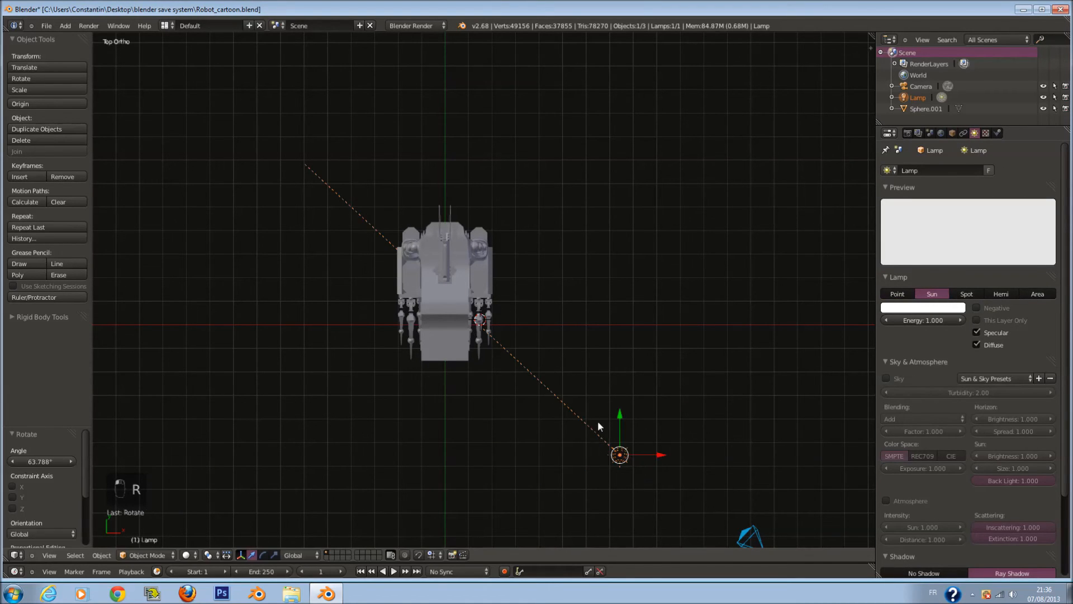
key("a")
key("shift+a")
mouse_move(471, 341)
left_click(511, 342)
key("s")
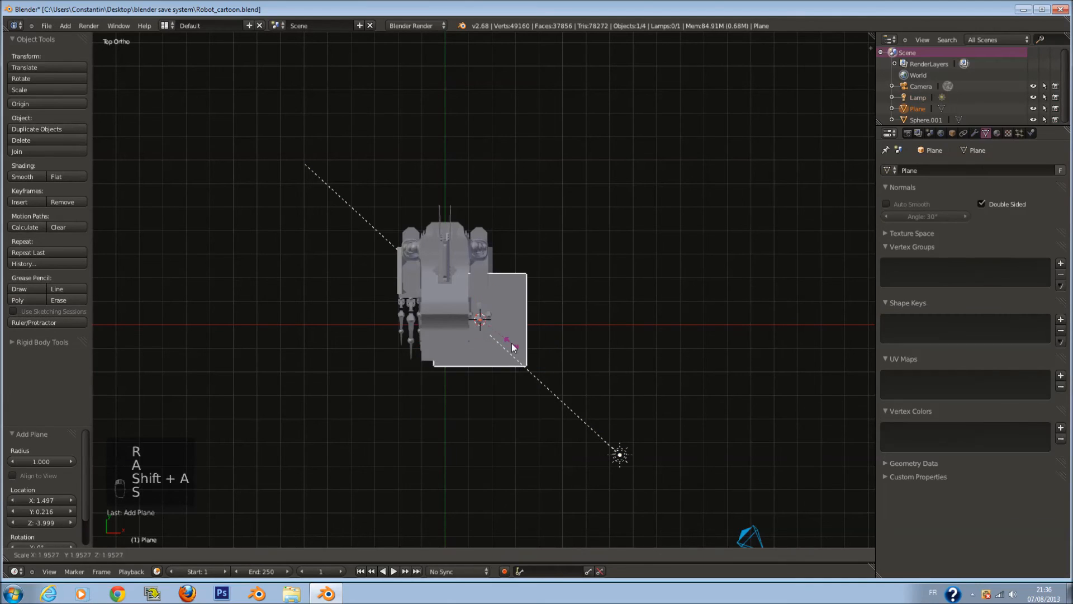
left_click(511, 343)
key("x")
left_click(512, 344)
- Reset the 3D cursor to the world centre, add a ground plane there and scale it by 4.483 and then by 55
key("shift+c")
key("shift+a")
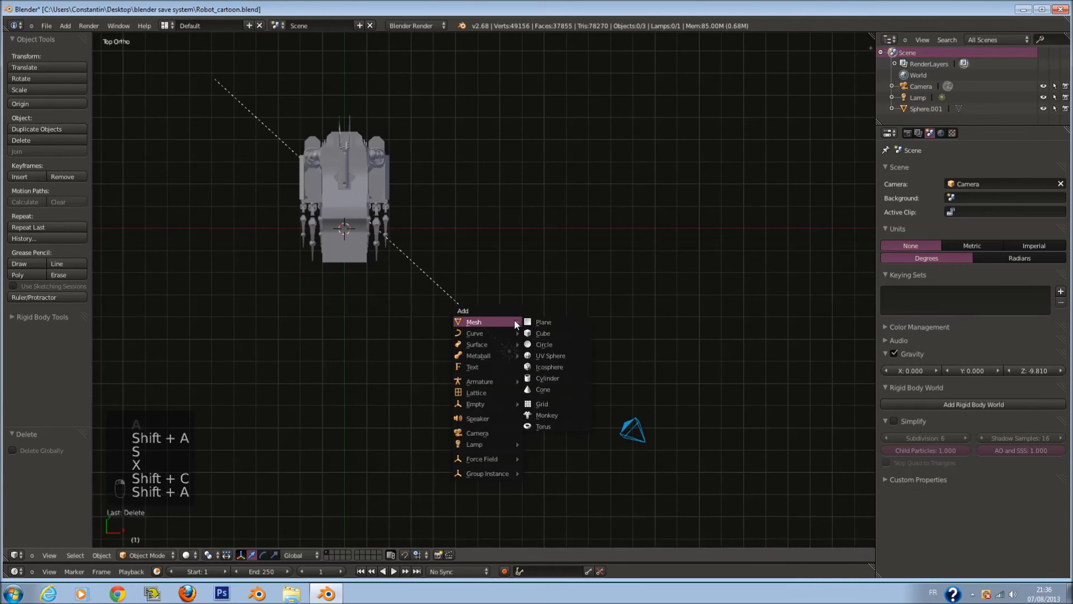
left_click(543, 322)
key("s")
left_click(463, 287)
type("s")
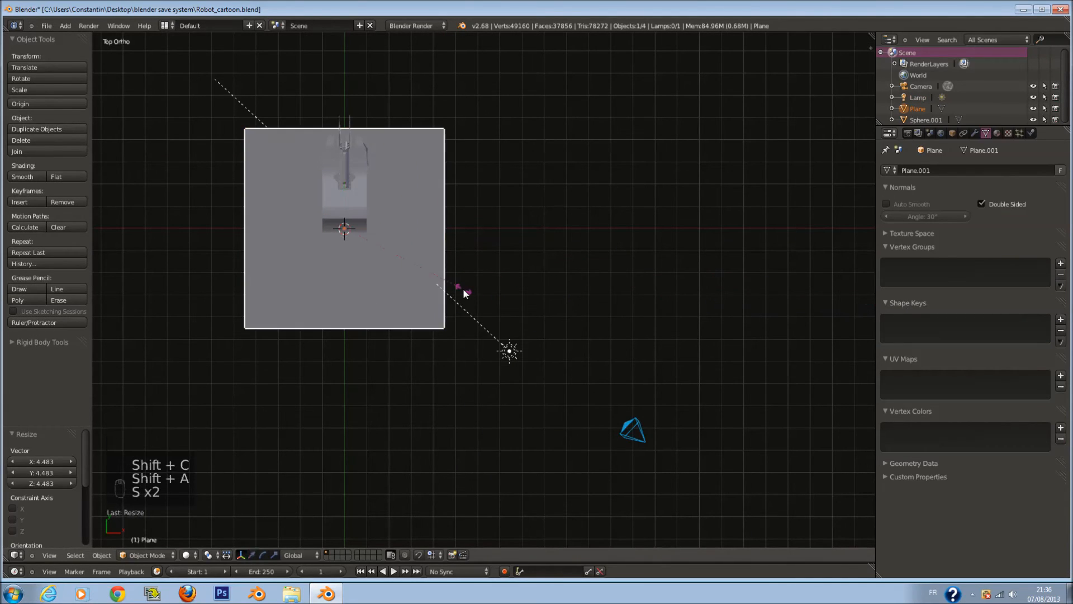
type("55")
key("Return")
key("KP_0")
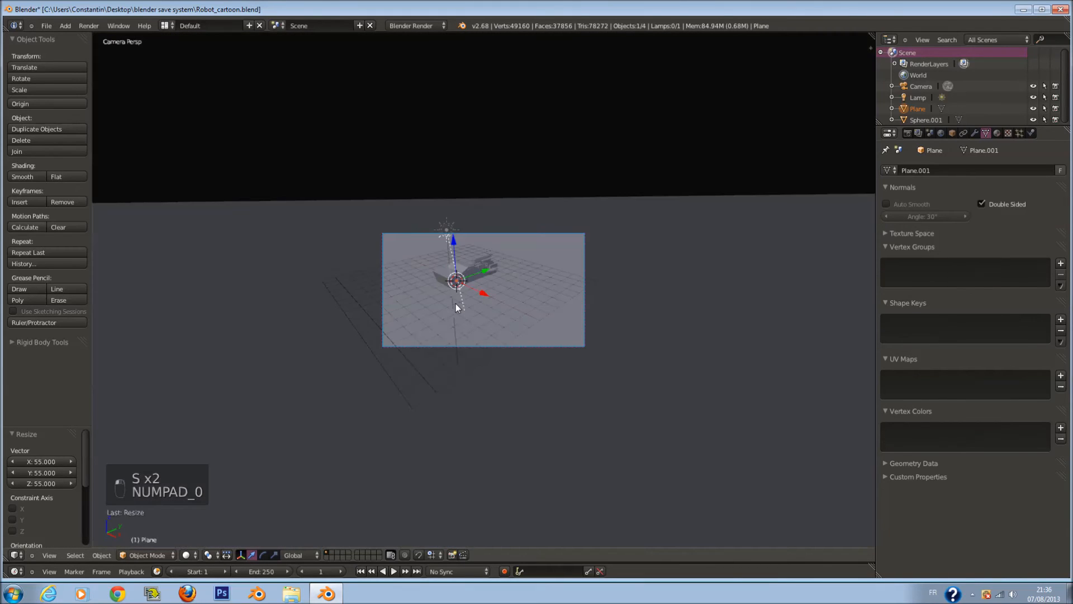
- Lower the ground plane by 4.680 along Z, raise it by 0.038 to meet the soles of the feet, and save the file
key("KP_1")
key("z")
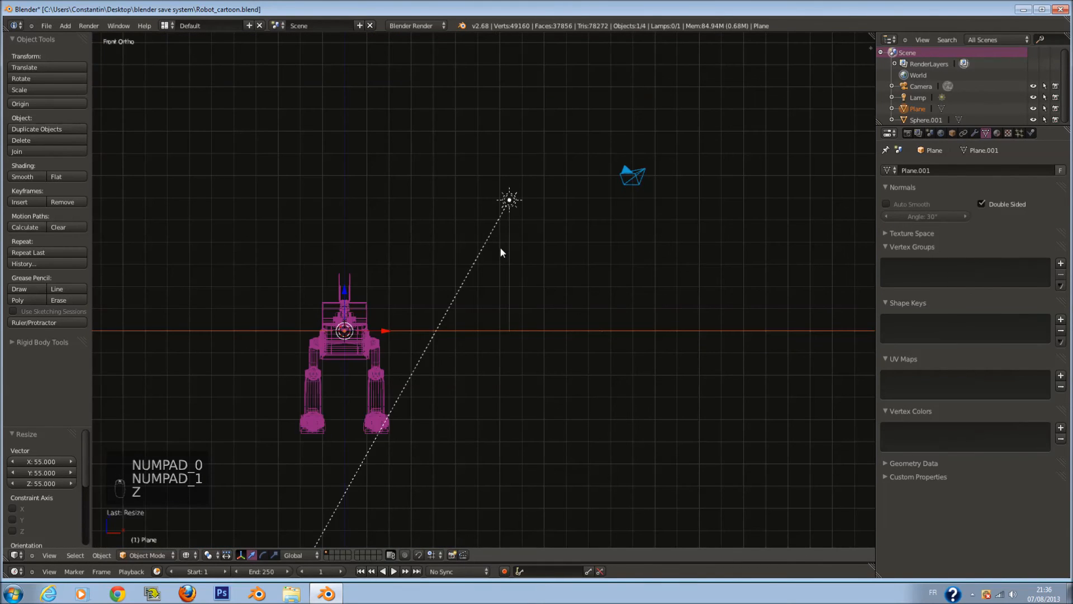
key("g")
left_click(451, 340)
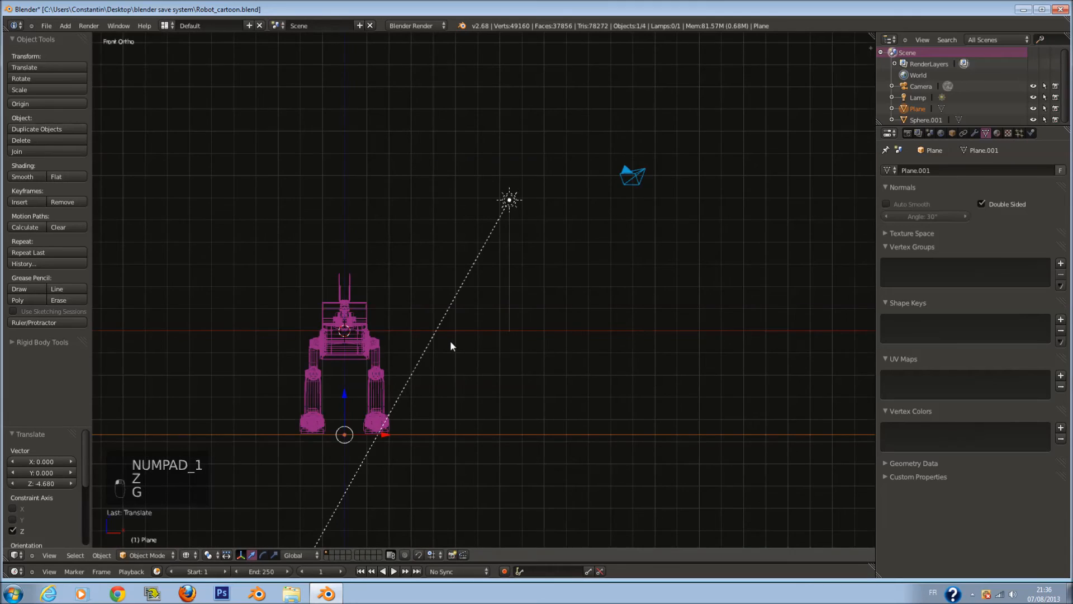
key("KP_3")
key("KP_Decimal")
scroll(528, 261, "up", 12)
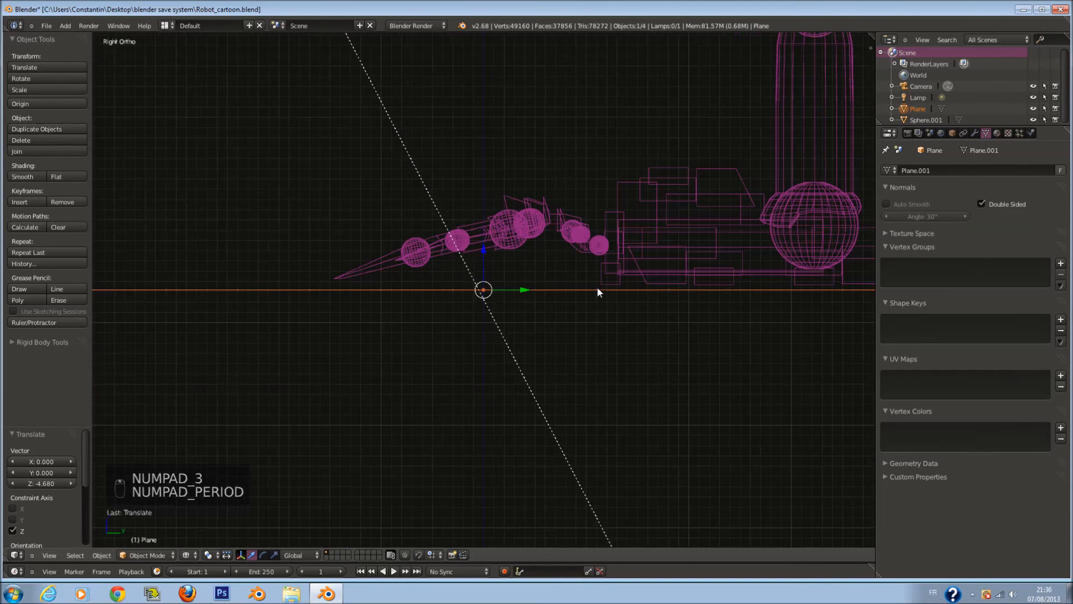
key("g")
key("z")
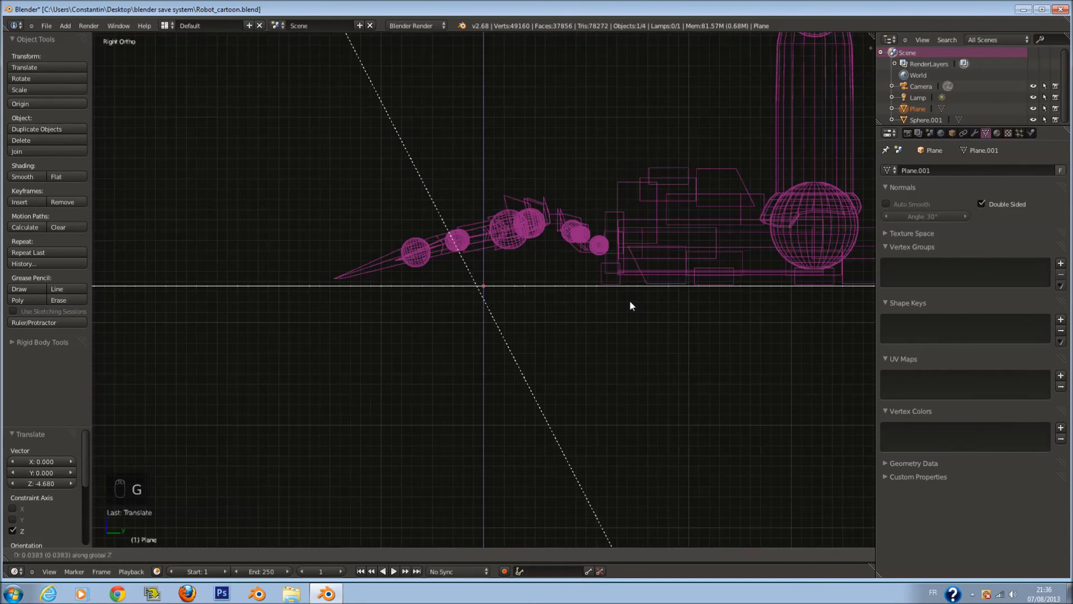
left_click(630, 301)
key("ctrl+s")
- Render the robot on its ground plane from the solid-shaded camera view and show the render settings
key("KP_0")
key("z")
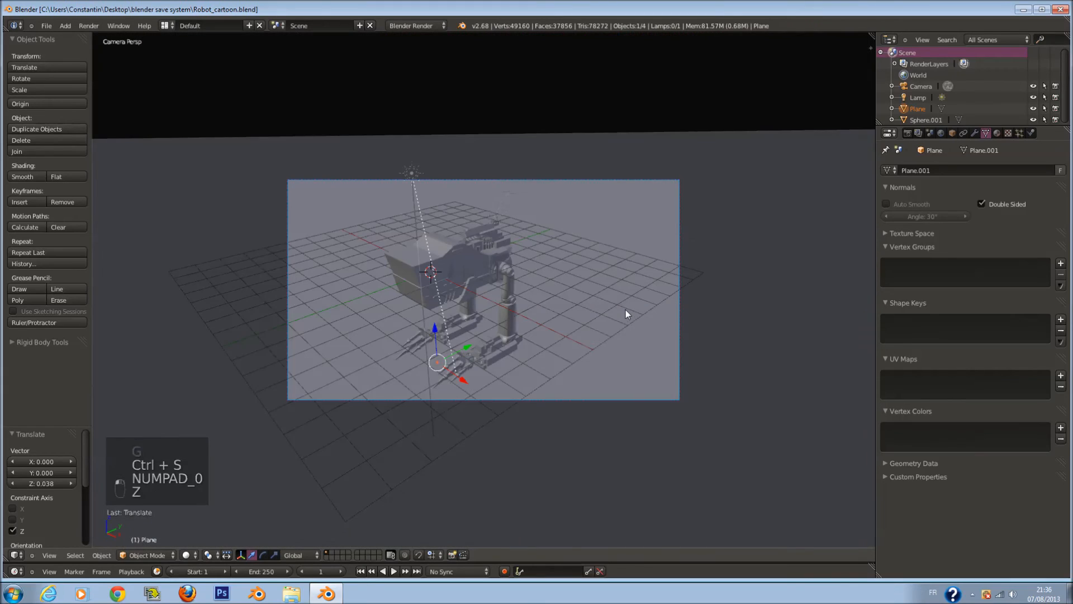
key("F12")
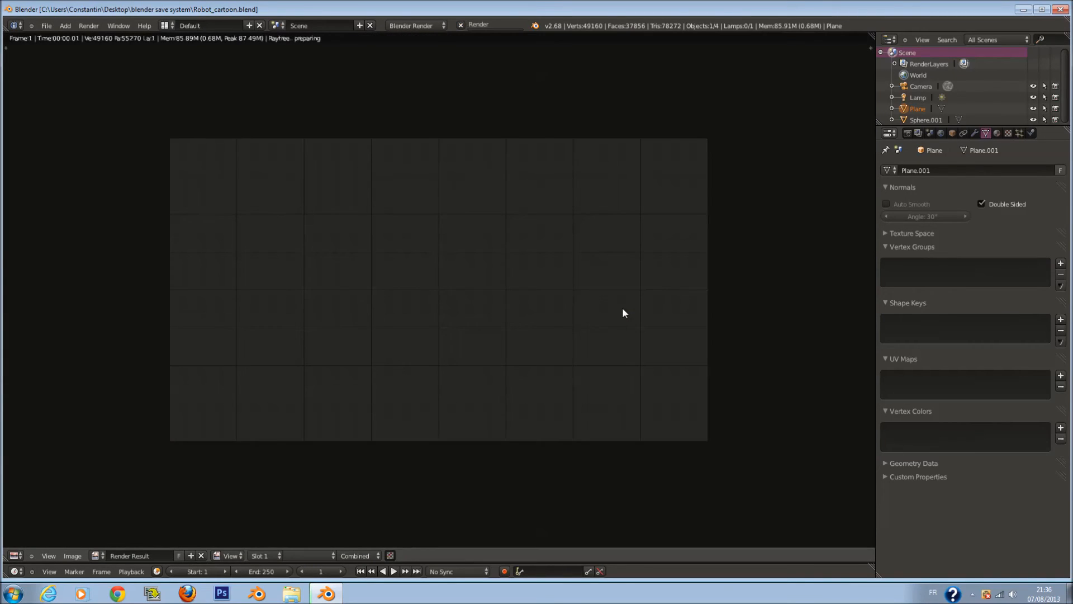
left_click(908, 134)
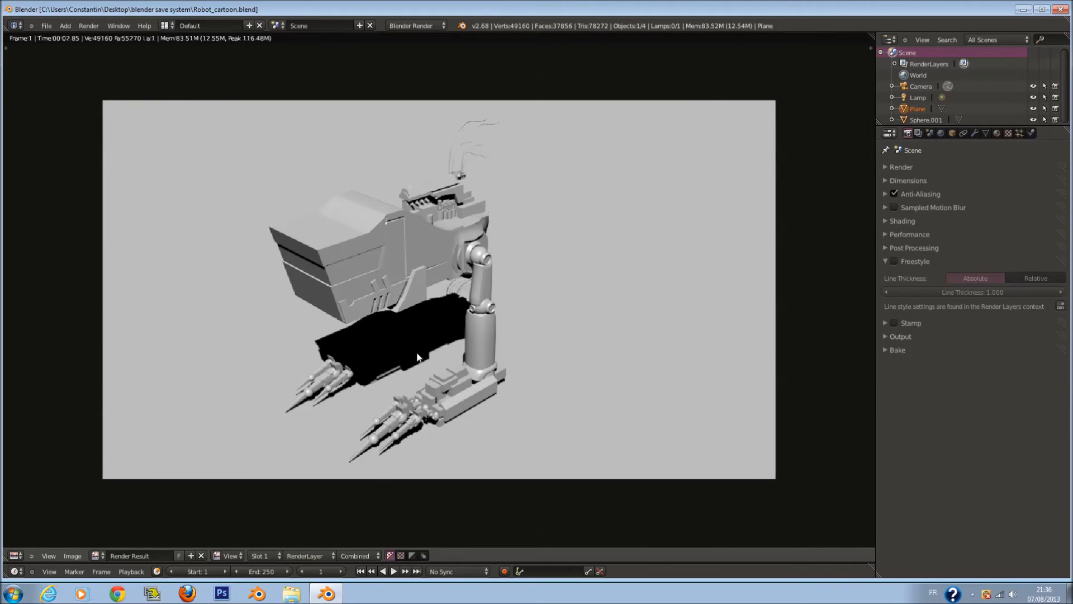
- Set the render resolution percentage to 100% in the dimension settings and render the robot again
scroll(417, 356, "up", 1)
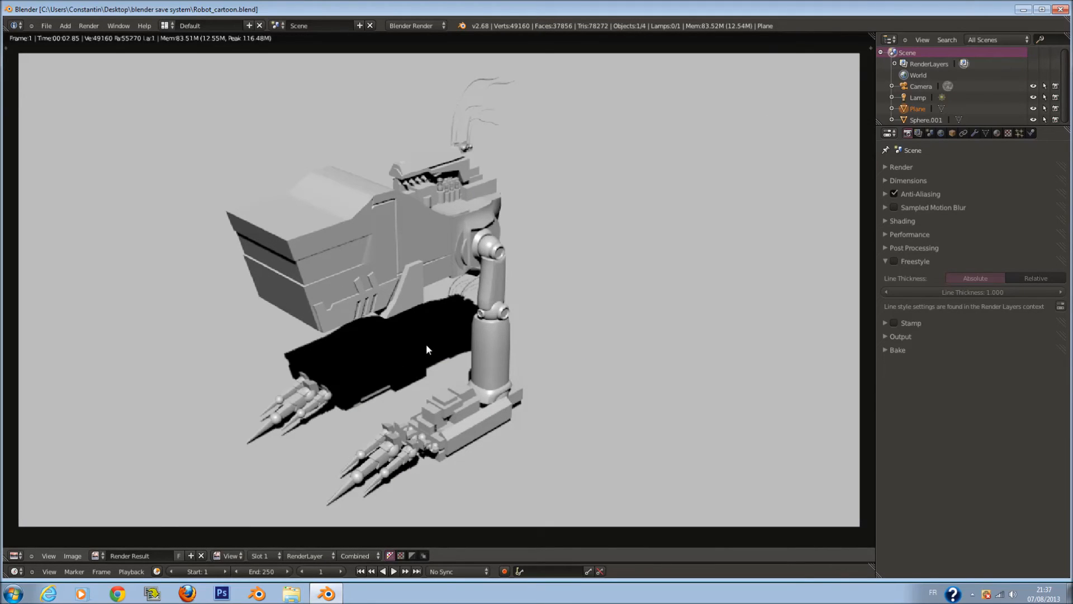
key("F11")
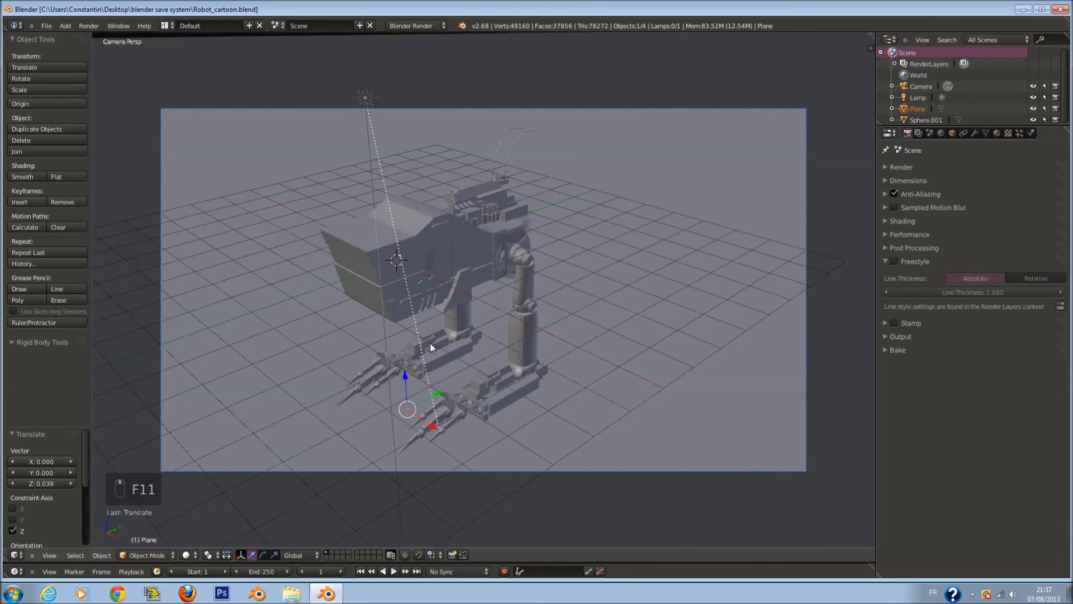
scroll(447, 350, "up", 1)
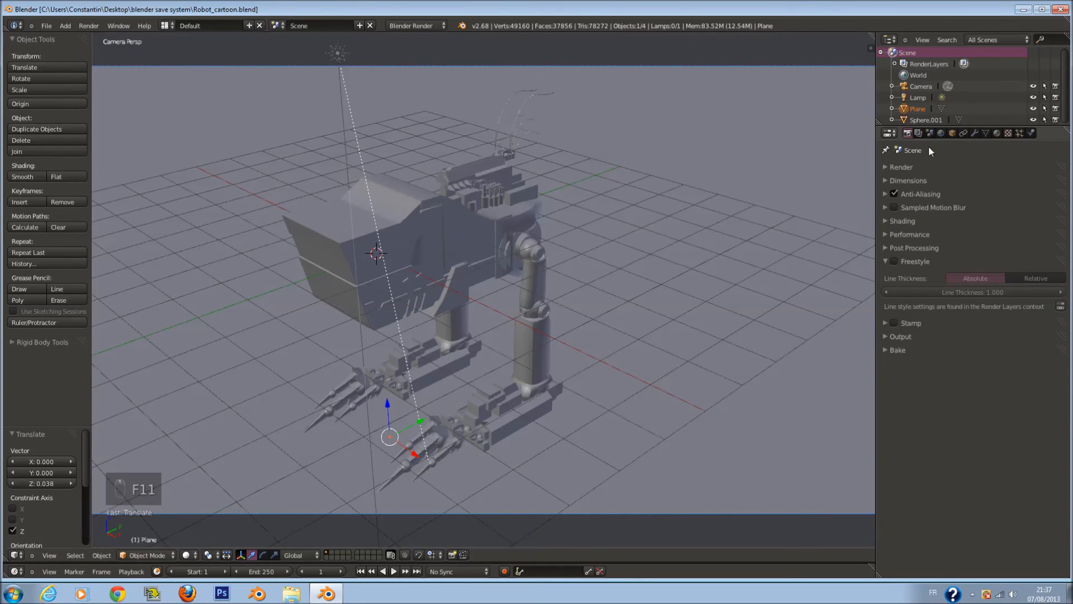
left_click(919, 133)
left_click(941, 133)
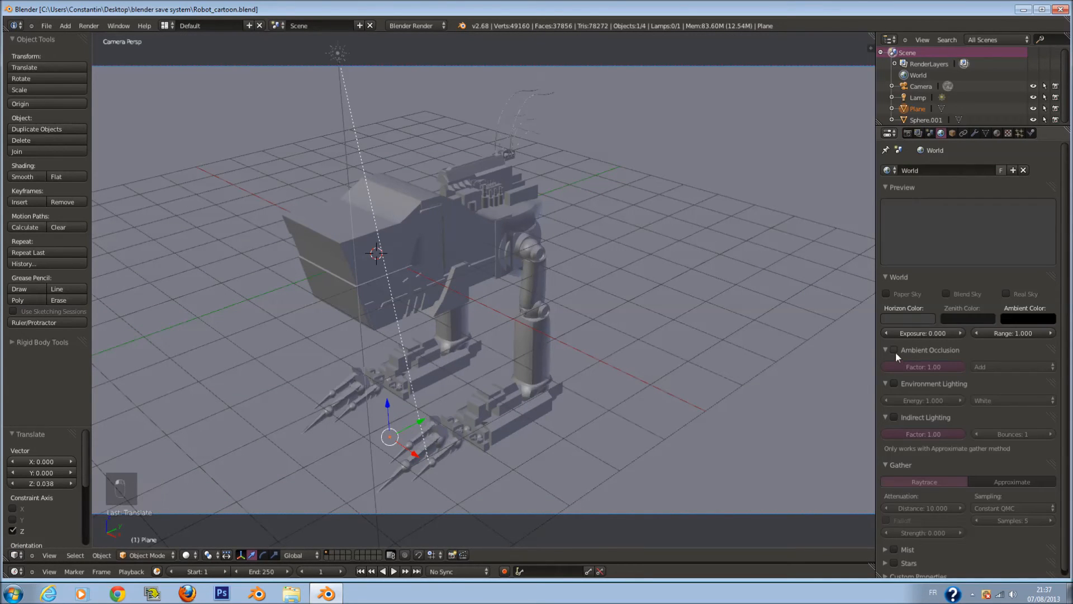
left_click(918, 134)
left_click(908, 134)
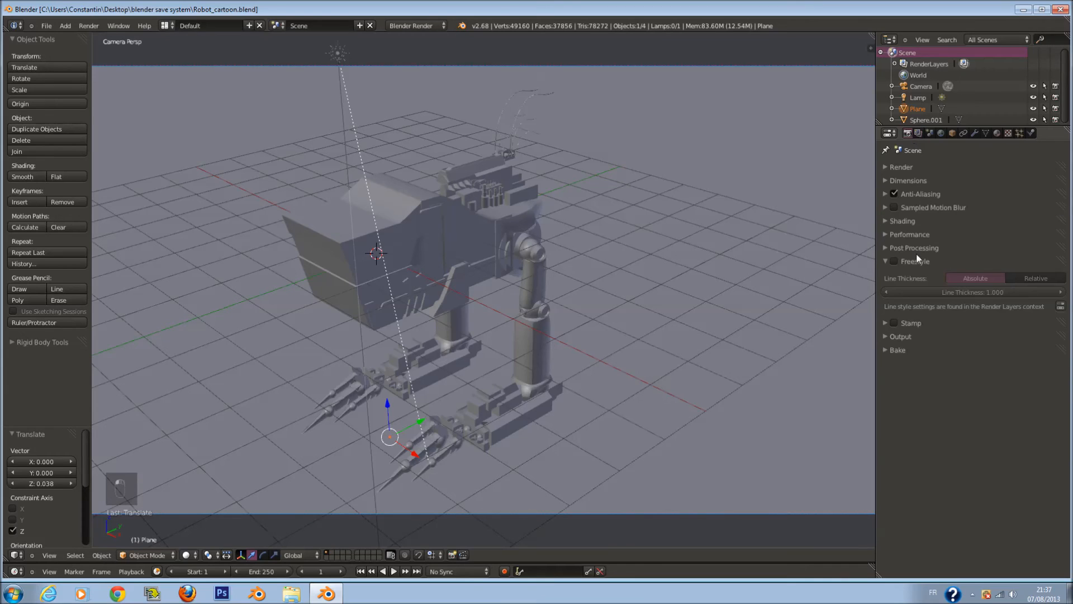
left_click(916, 178)
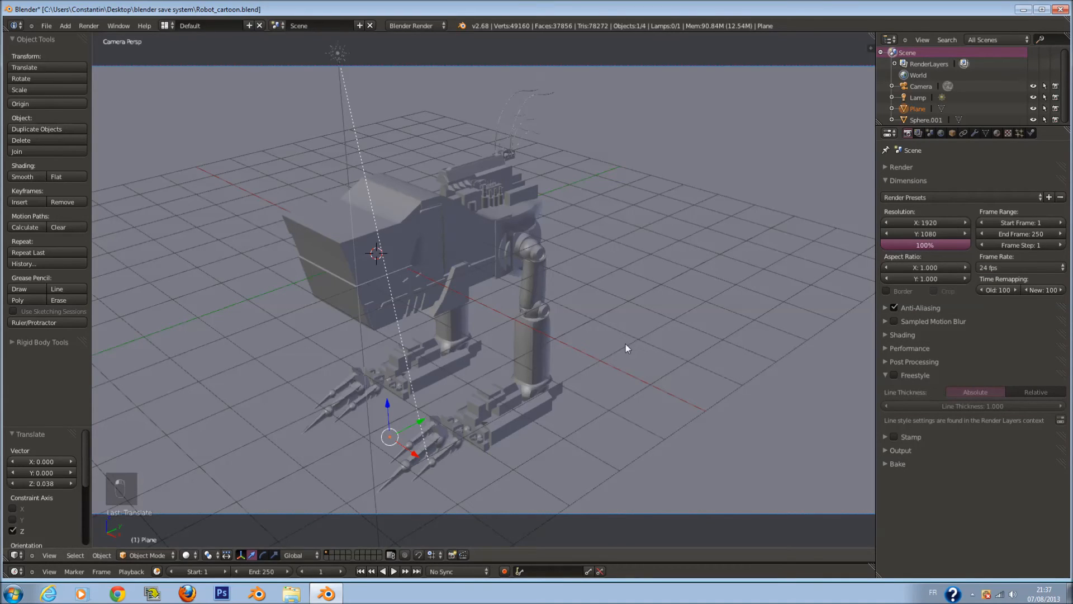
key("F12")
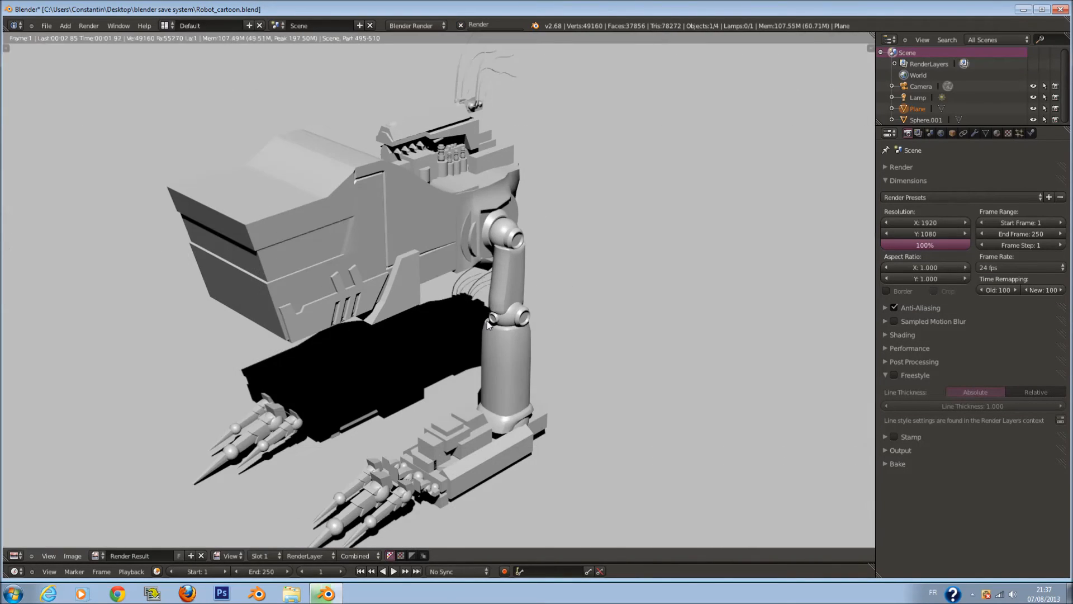
scroll(488, 321, "down", 2)
scroll(494, 318, "up", 1)
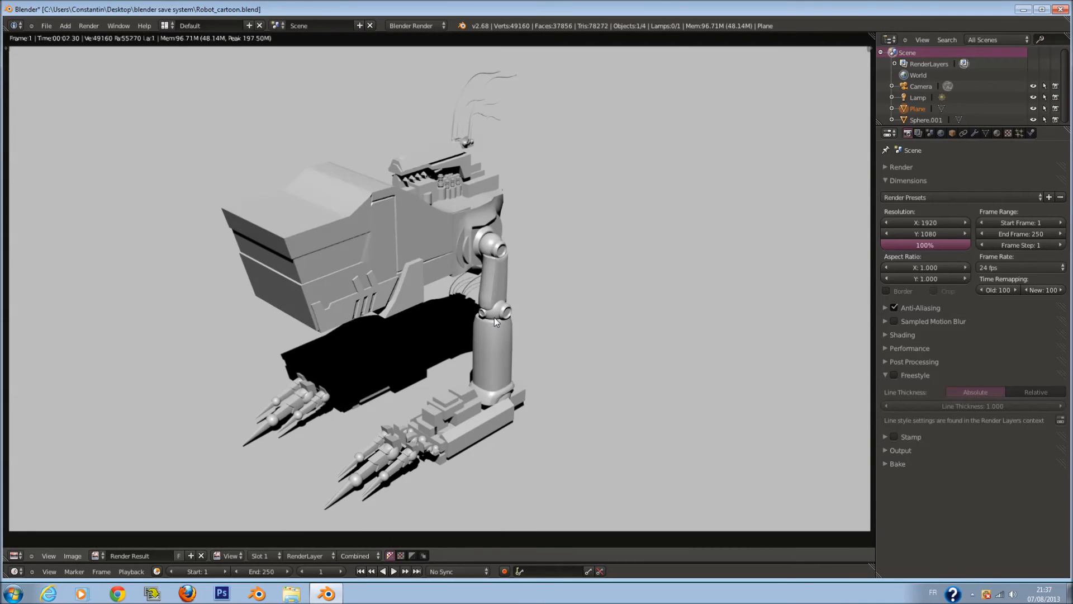
key("F11")
- Give the robot mesh a new material named Robot and make a test render
right_click(427, 246)
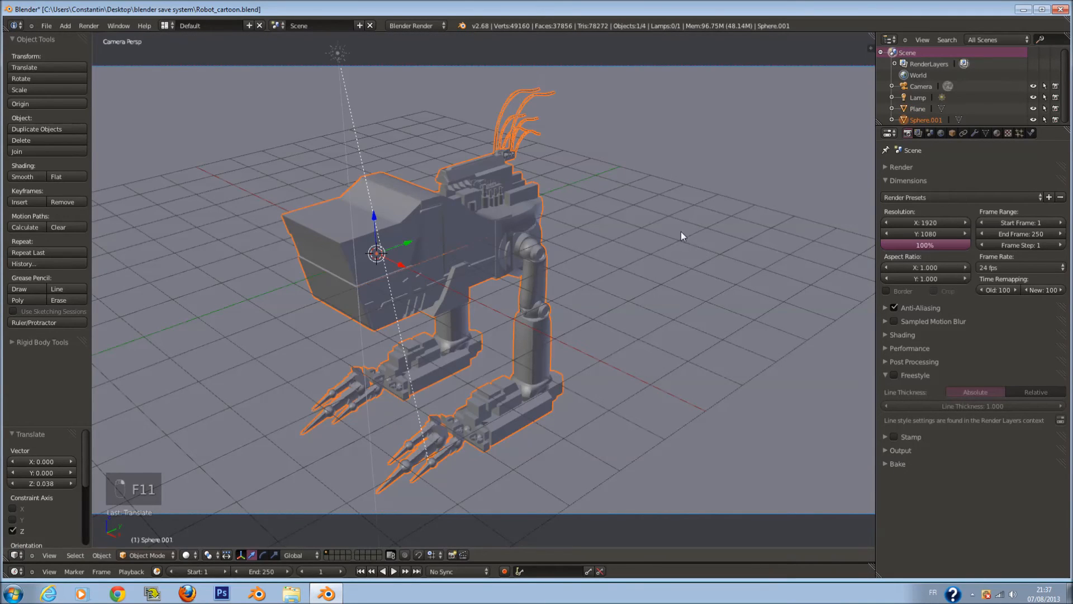
left_click(996, 134)
left_click(957, 206)
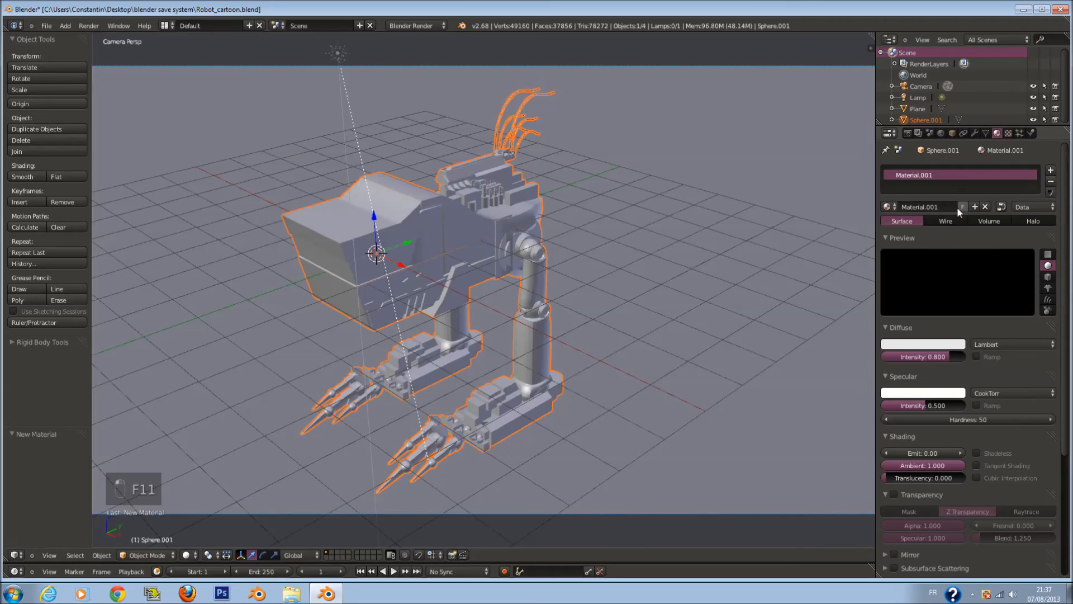
left_click(911, 206)
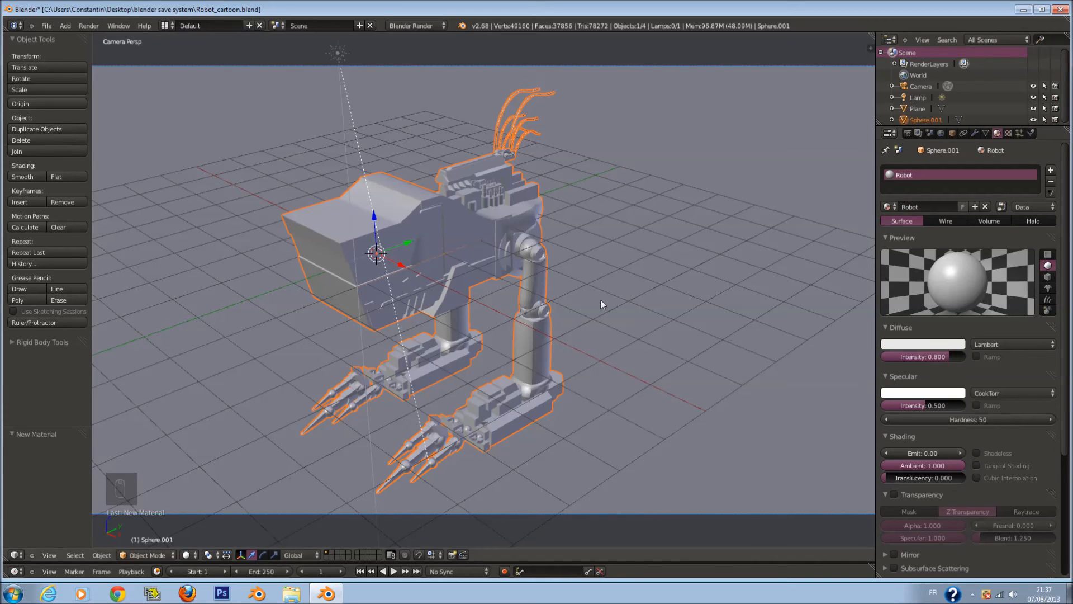
key("F12")
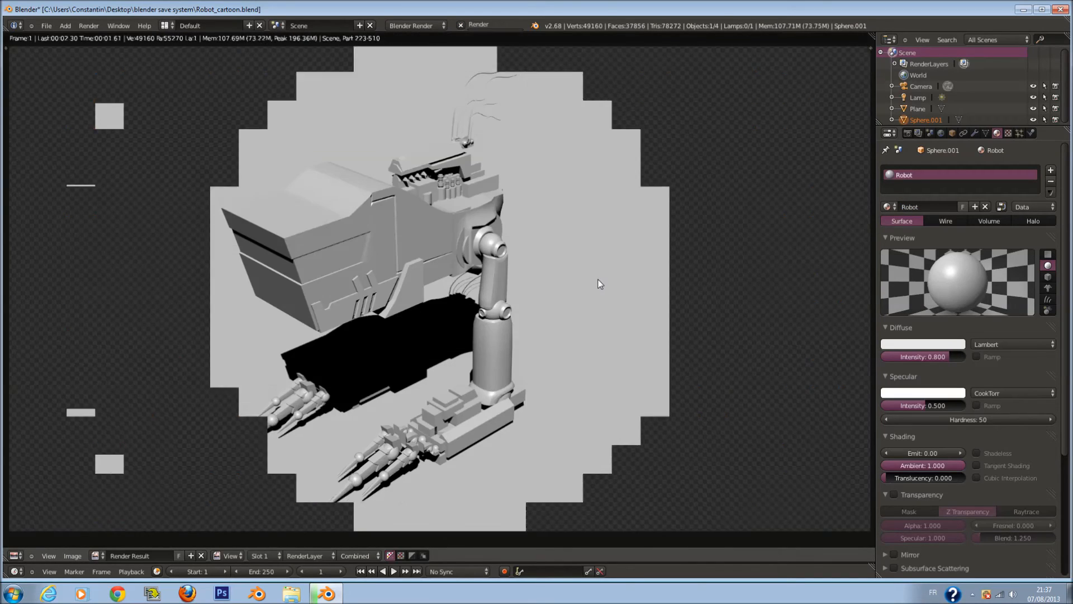
key("F11")
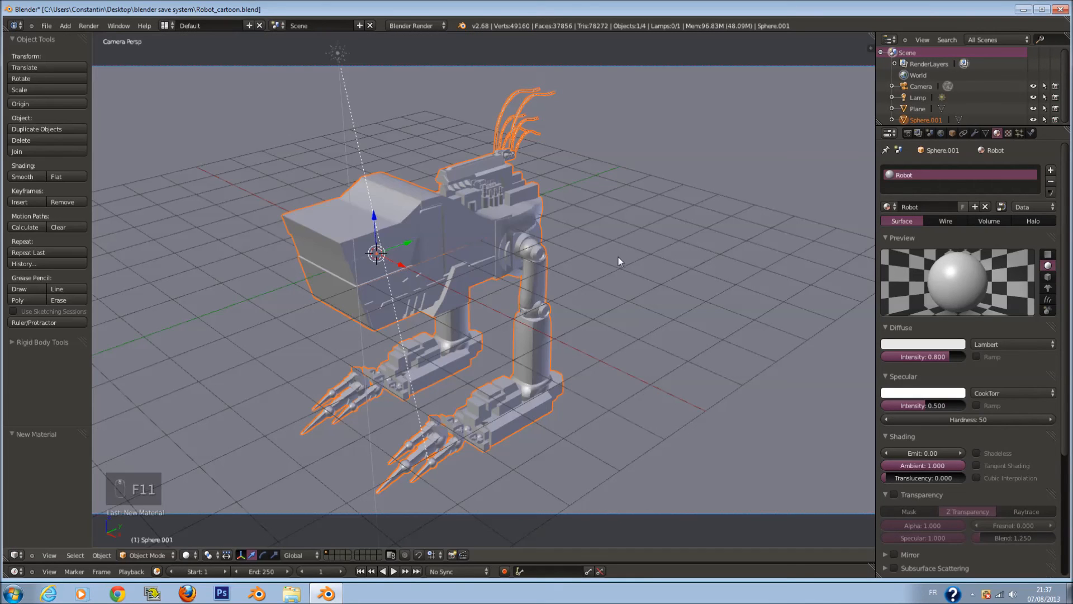
- Change both the specular and diffuse shader models of the Robot material to Toon and render the result
left_click(987, 394)
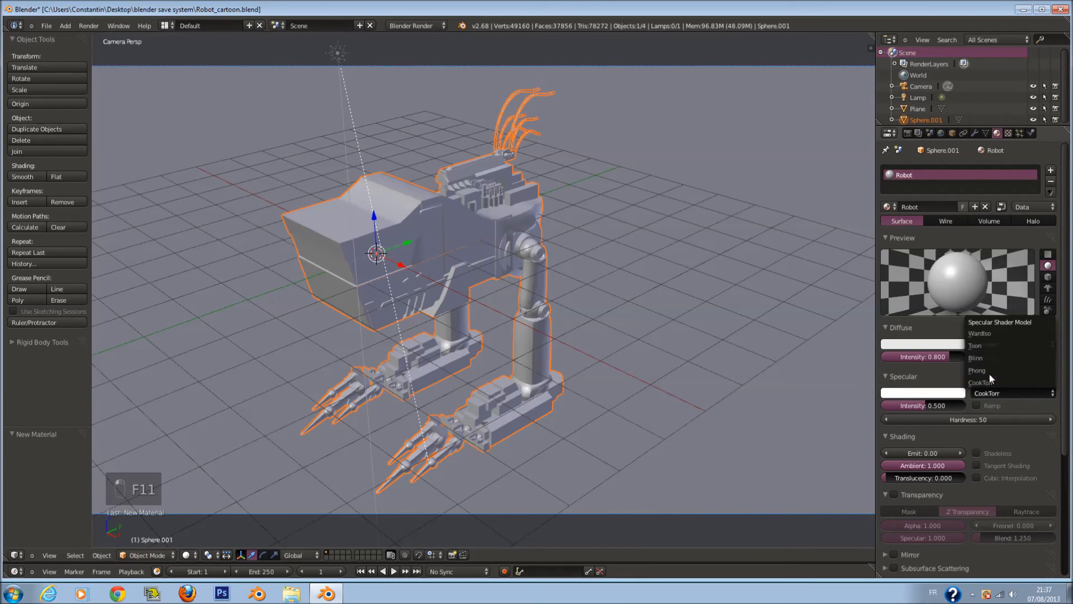
left_click(988, 346)
left_click(991, 342)
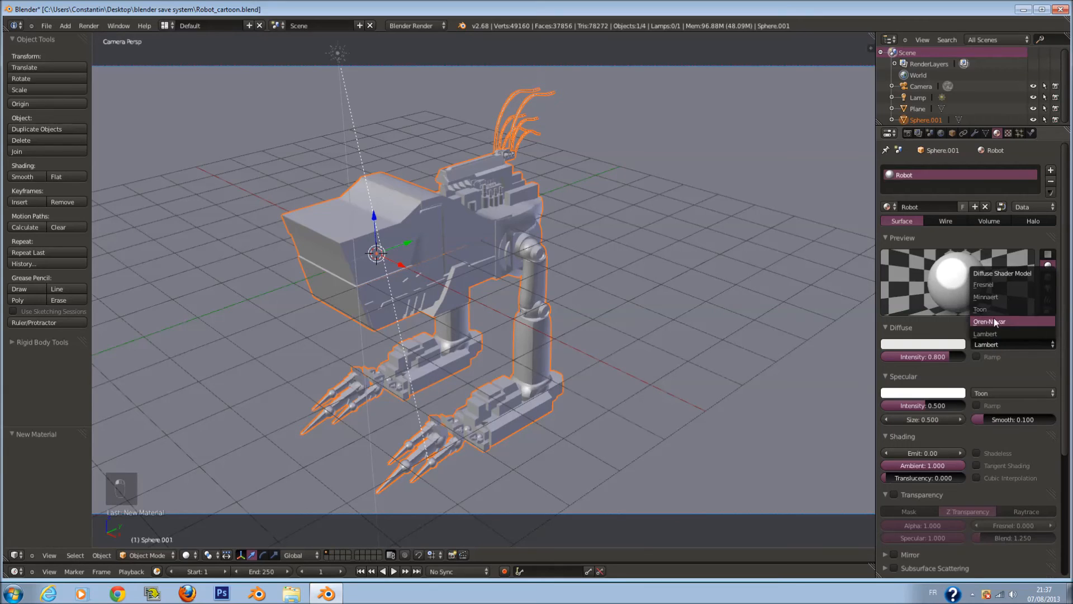
left_click(994, 309)
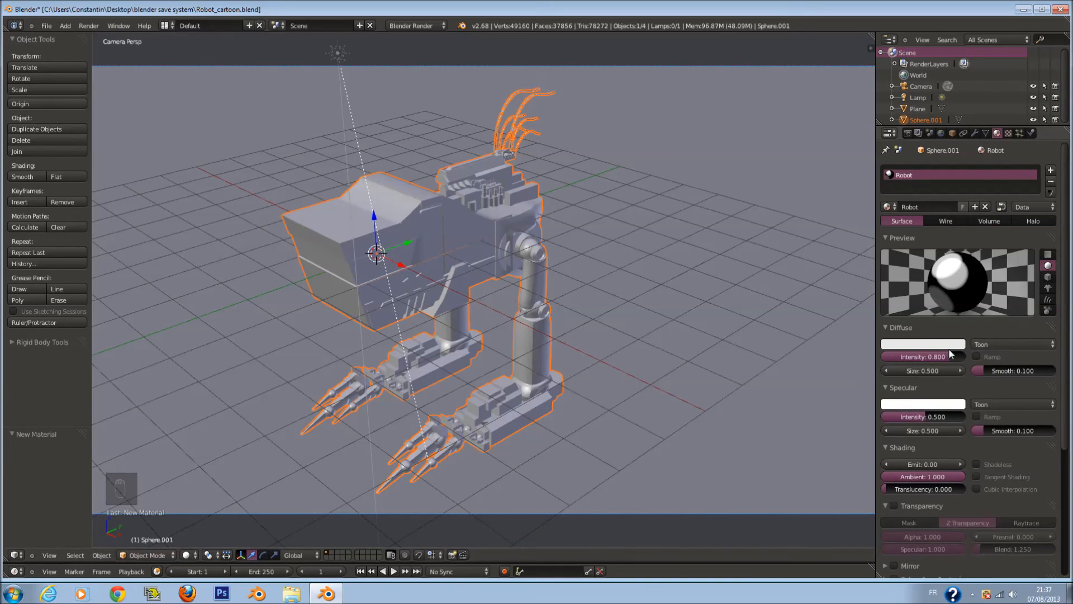
key("F12")
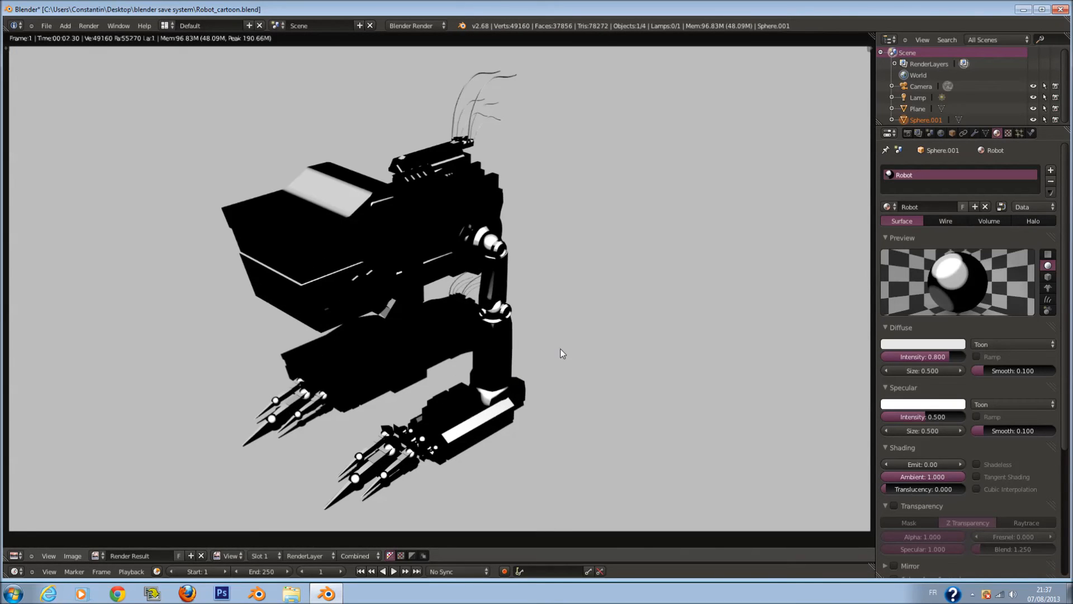
key("F11")
- Rotate the sun lamp by 25.16° in the front view so it aims at the robot's body
key("KP_3")
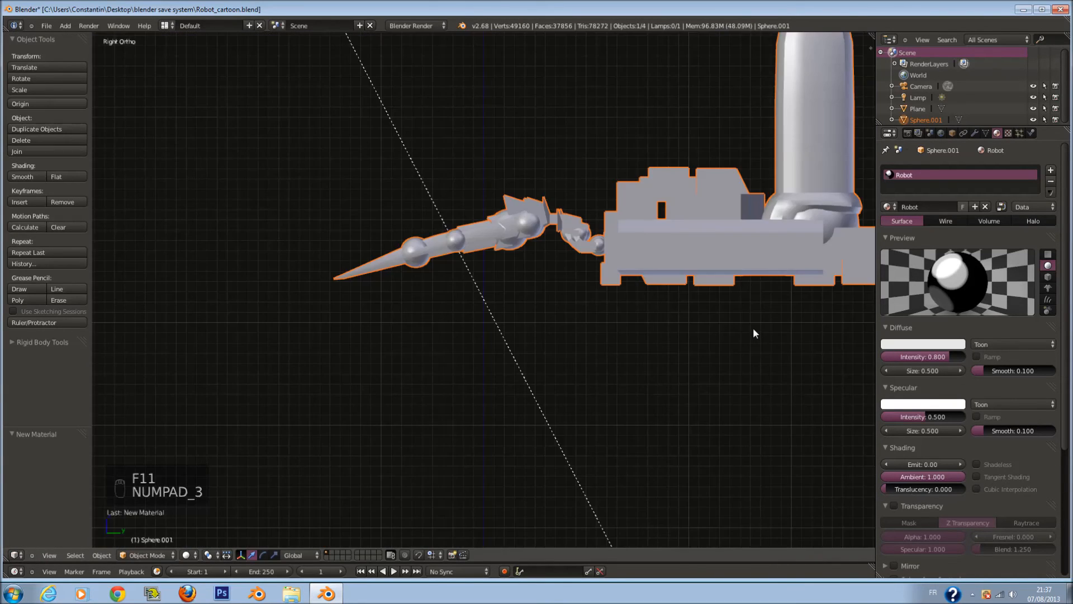
key("KP_1")
scroll(745, 319, "down", 5)
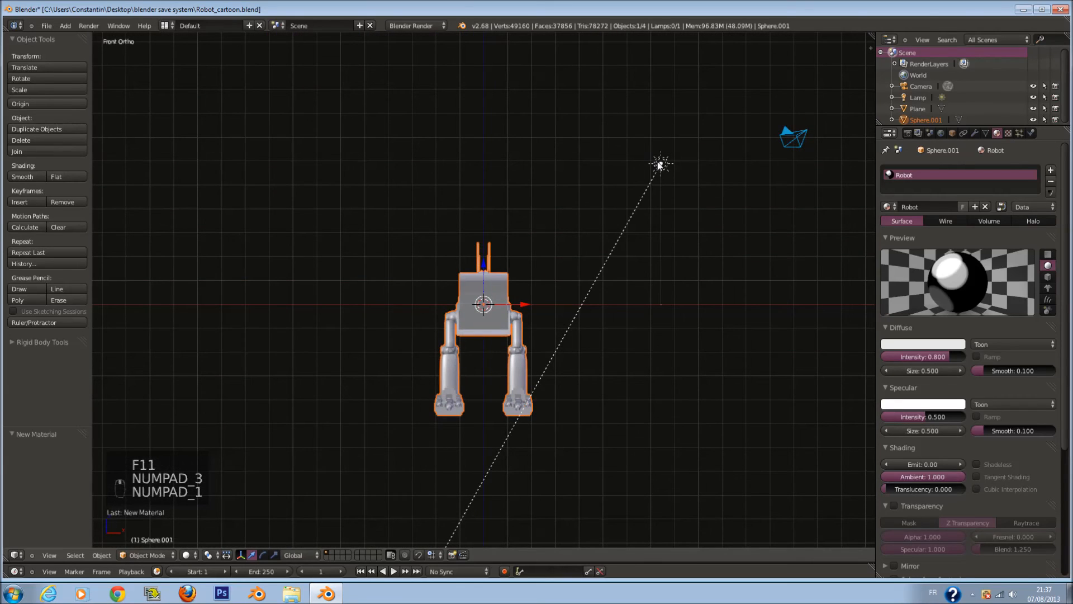
right_click(661, 163)
key("r")
left_click(777, 279)
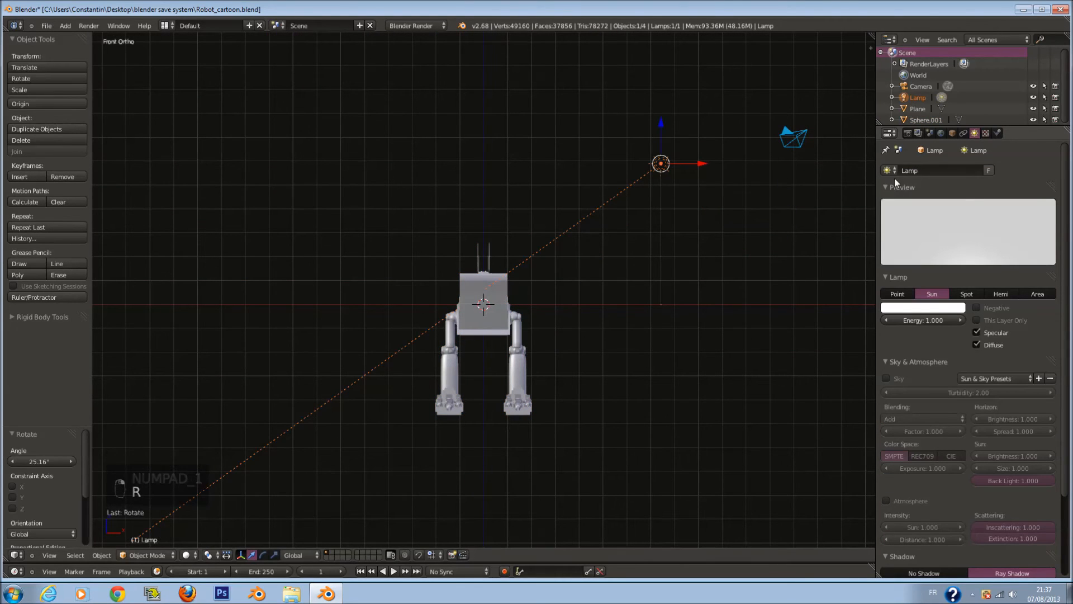
- Add a Hemi lamp at the world centre and raise it by 3.691 along Z above the robot
key("a")
key("shift+a")
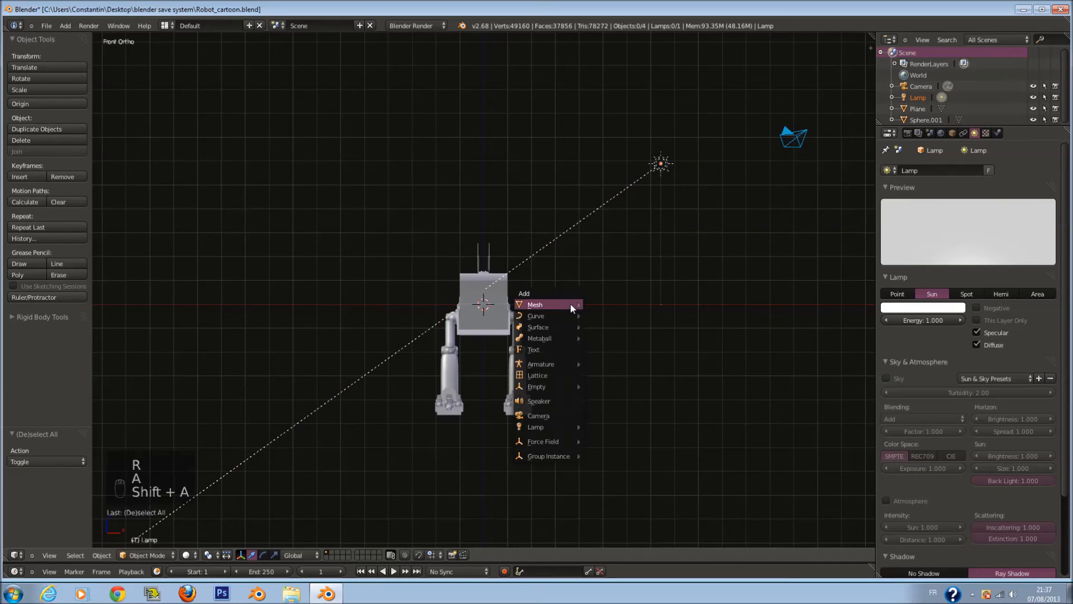
mouse_move(558, 429)
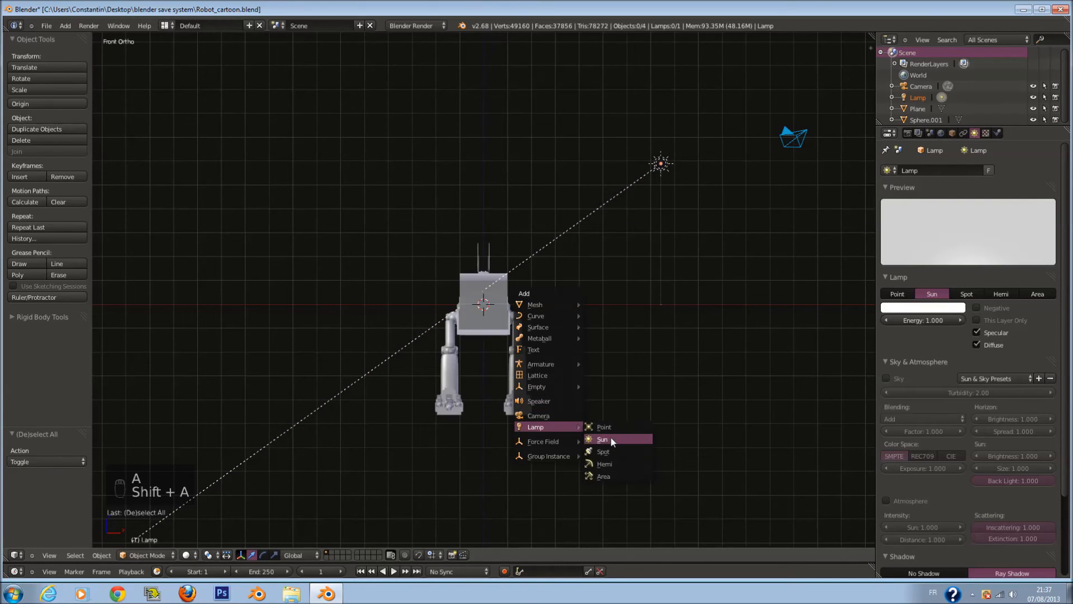
left_click(617, 462)
right_click(673, 179)
right_click(531, 325)
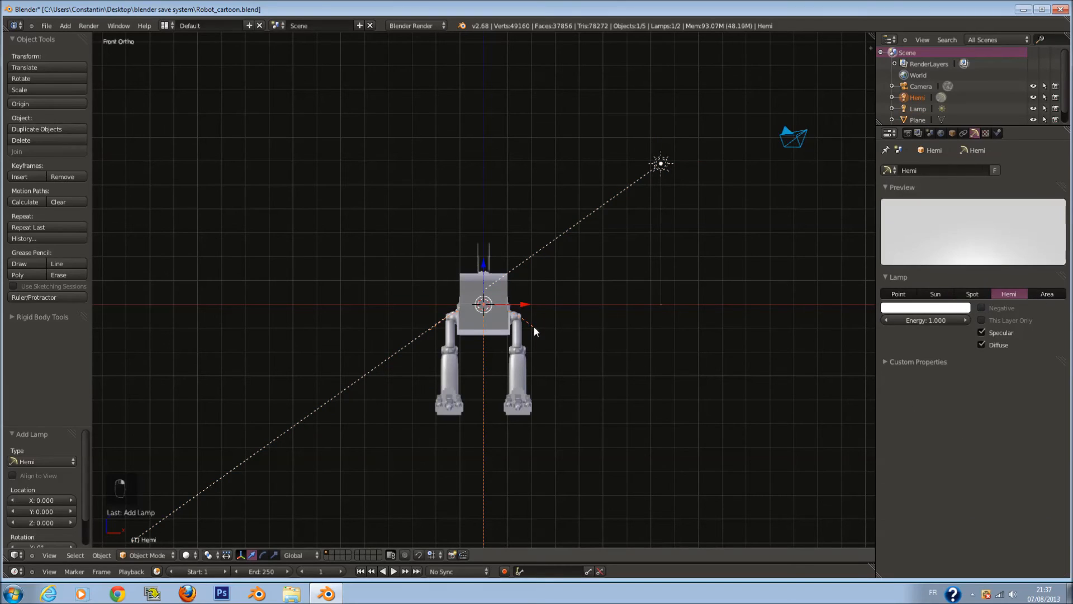
left_click_drag(483, 265, 481, 175)
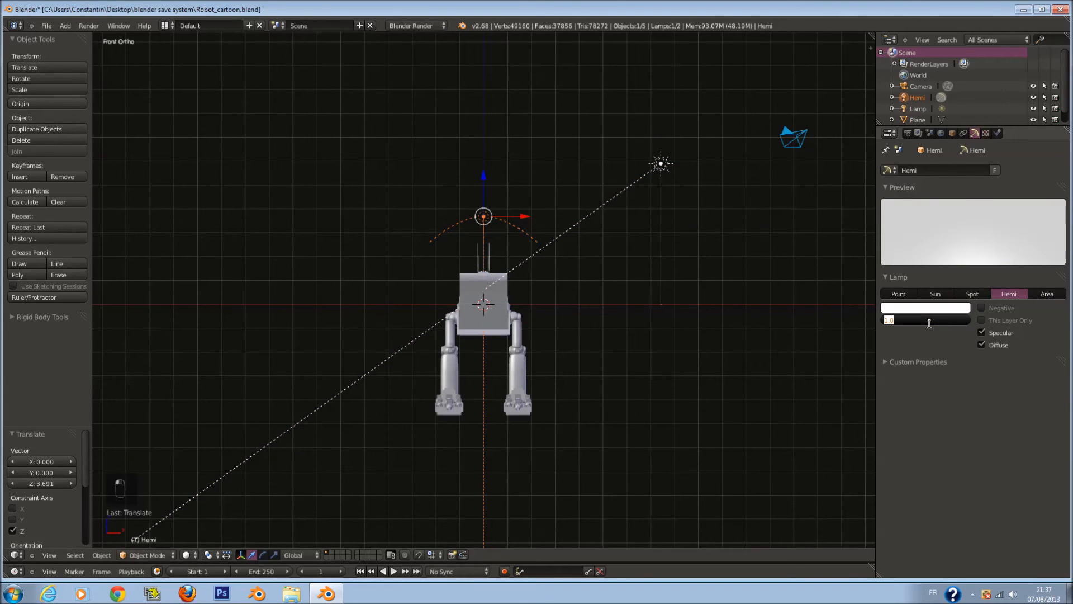
- Set the Hemi lamp's energy to 0.35 and tint it pale blue with RGB 0.877, 0.917, 1.000
key("Return")
left_click(936, 318)
type(".35")
key("Return")
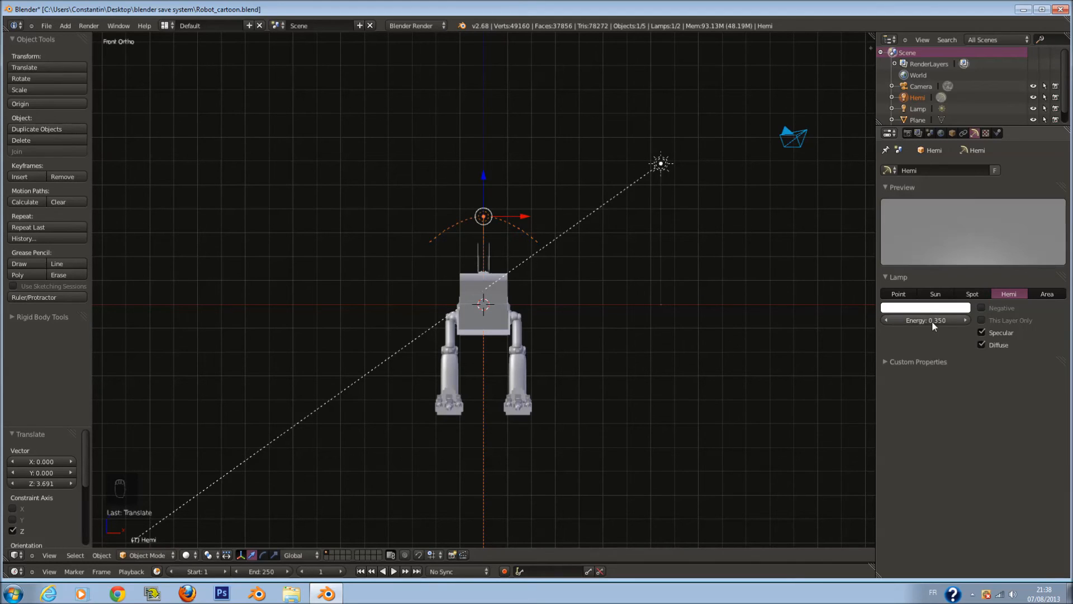
left_click(925, 307)
left_click(915, 195)
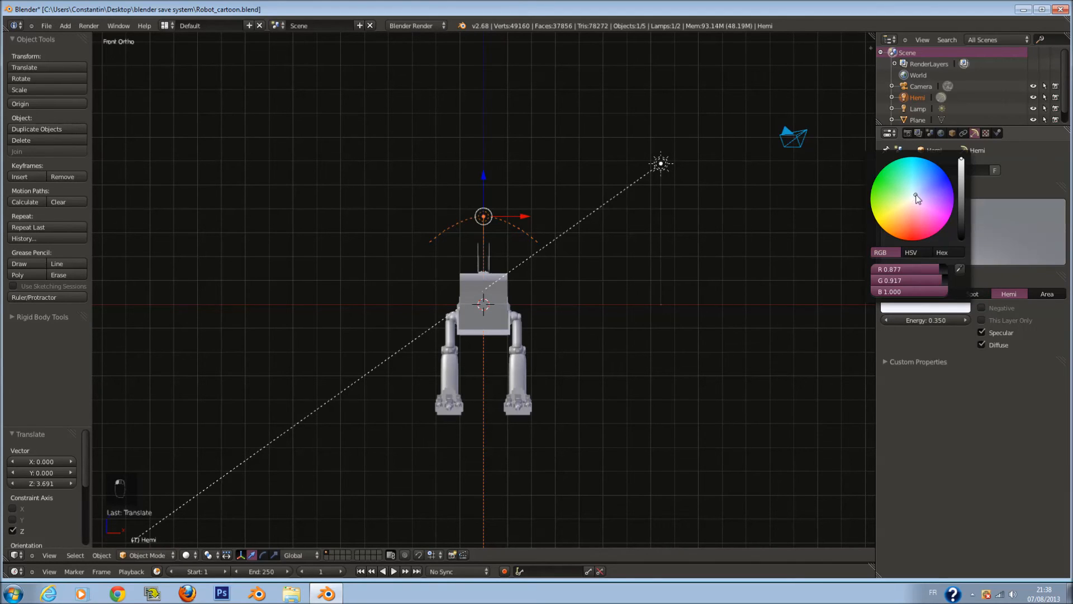
- Tint the sun lamp warm white with RGB 1.000, 0.951, 0.839 and raise its ray shadow samples to 7
right_click(660, 163)
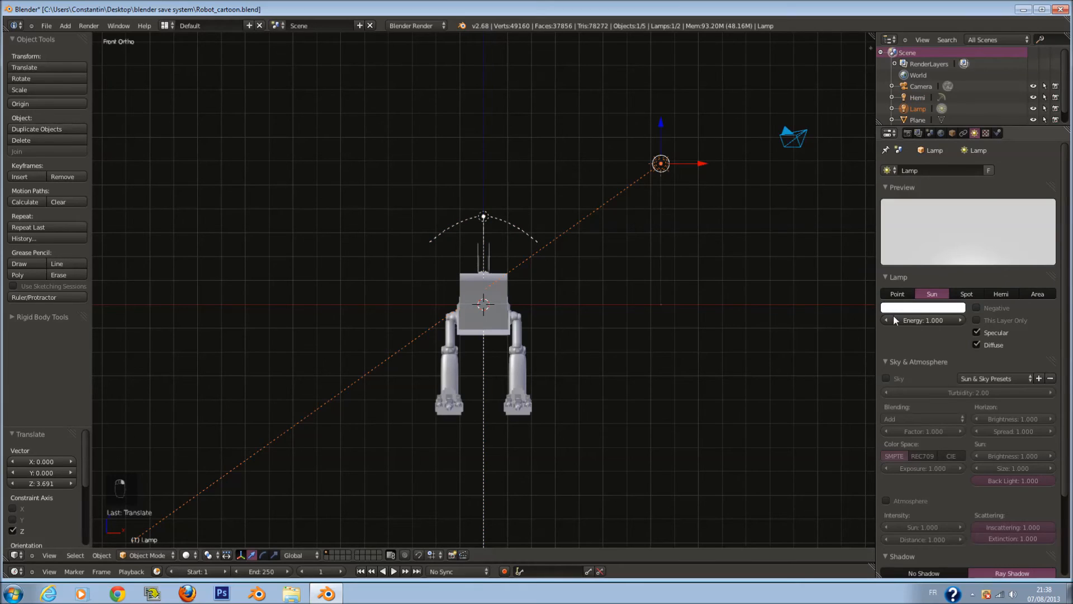
left_click(913, 309)
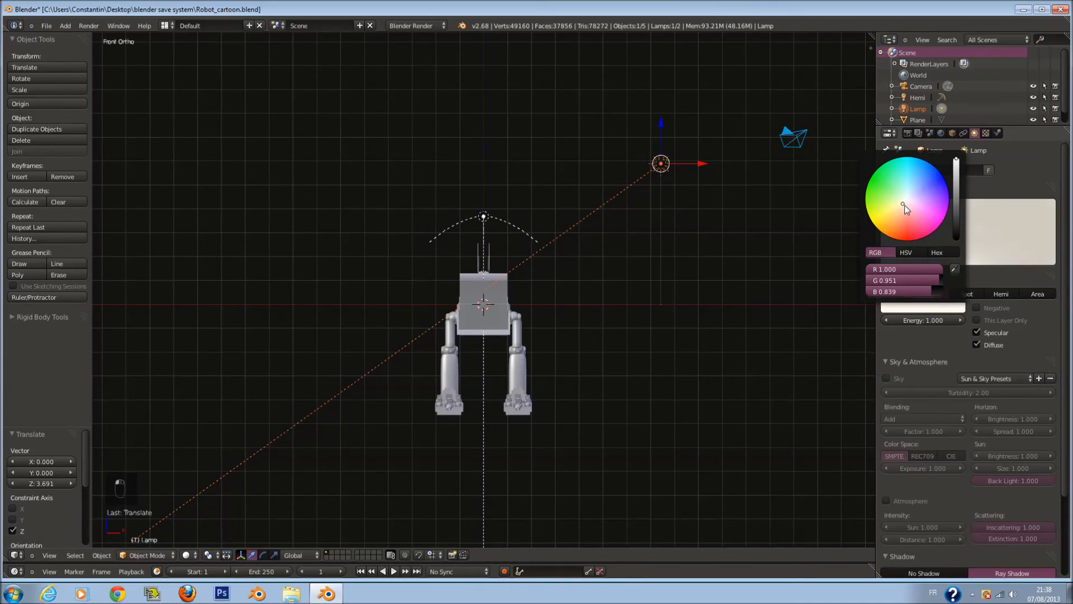
scroll(943, 400, "down", 4)
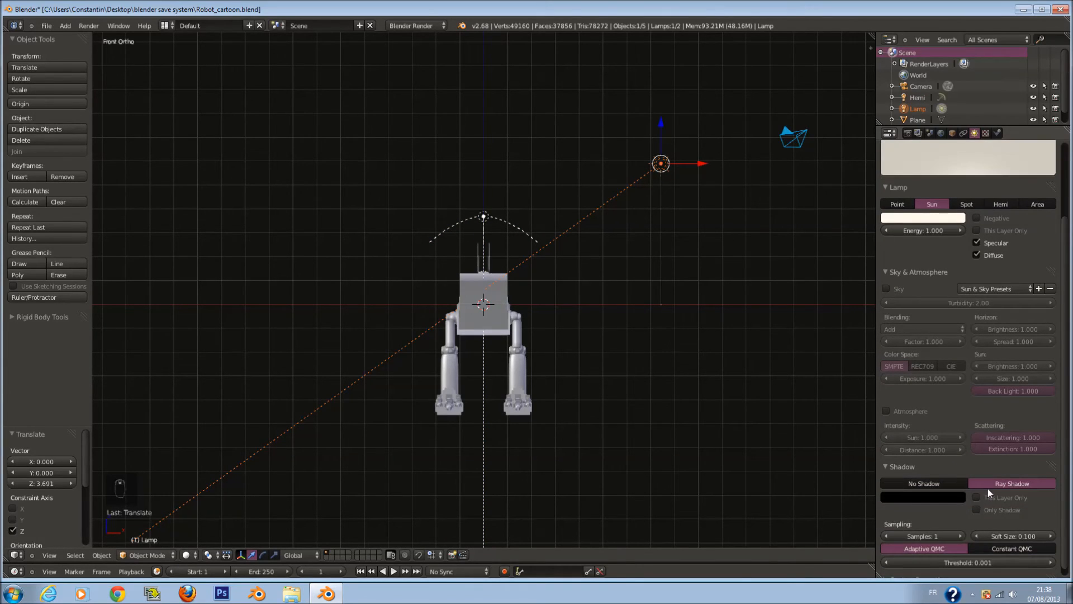
scroll(988, 489, "down", 1)
left_click(961, 528)
left_click(961, 529)
left_click(961, 528)
left_click(961, 528)
left_click(961, 528)
- Save the file, render the scene from the camera view, and inspect the lighting on the robot
key("ctrl+s")
left_click(693, 447)
key("KP_0")
key("F12")
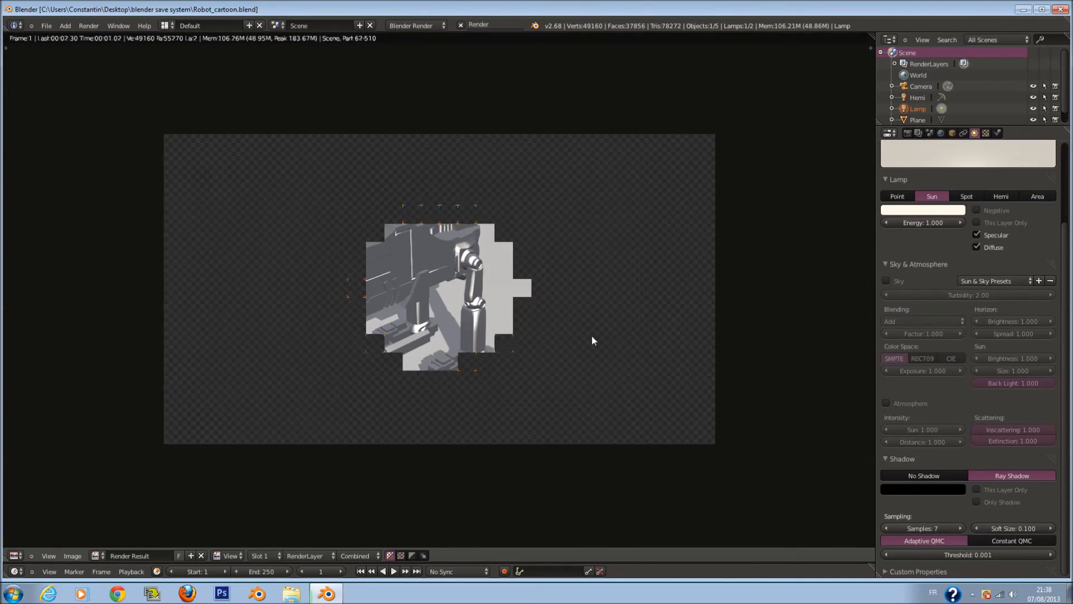
scroll(614, 306, "up", 3)
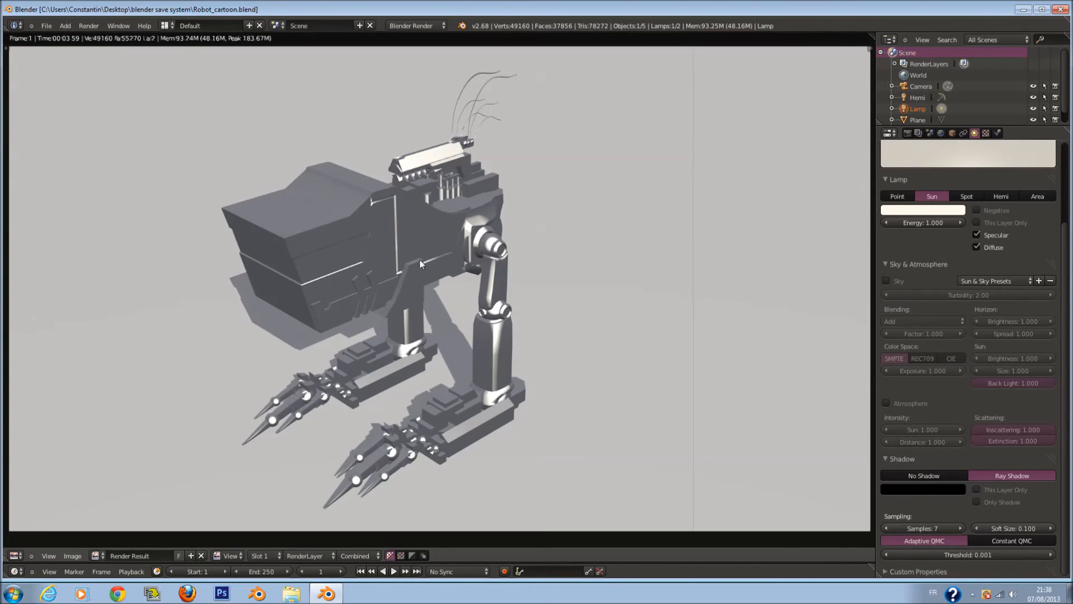
scroll(465, 290, "down", 3)
scroll(465, 290, "up", 3)
key("F11")
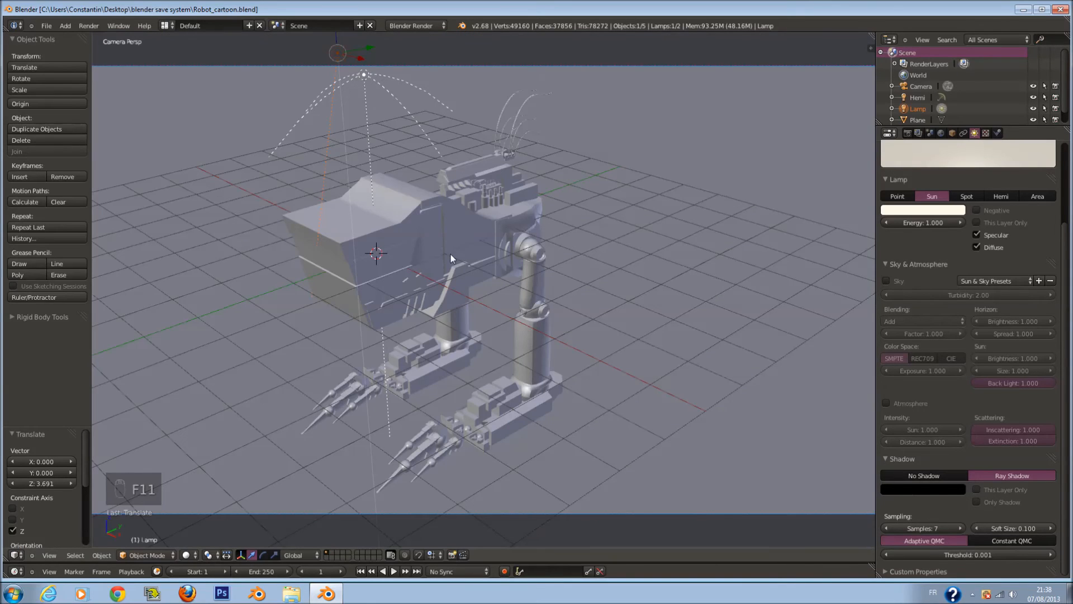
- Try a specular intensity of 0.997 on the Robot material, lower it to 0.066, and render after each change
right_click(451, 258)
left_click(997, 133)
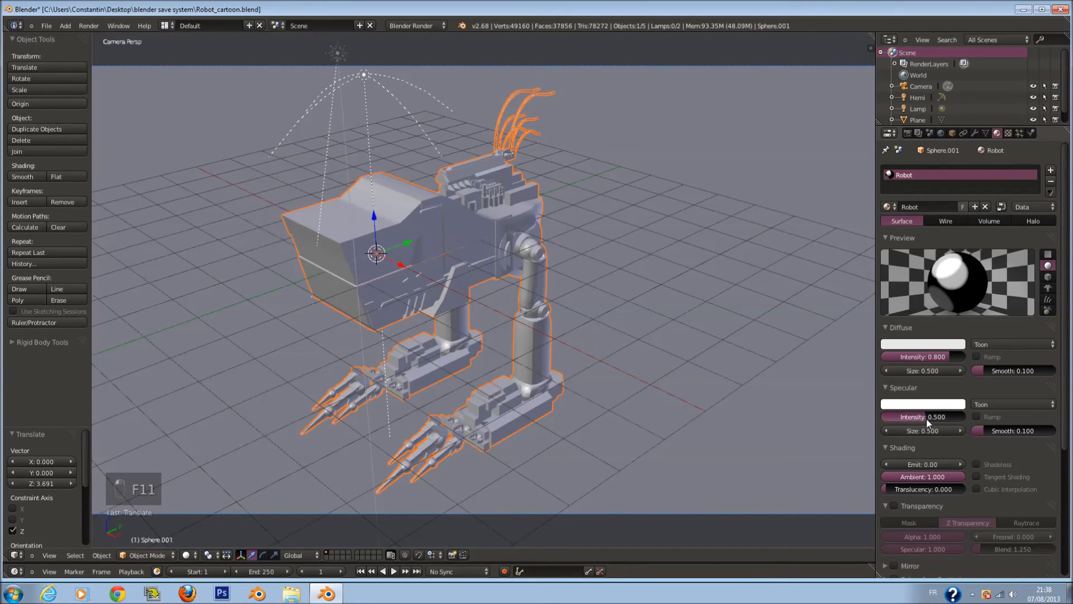
left_click_drag(923, 423, 962, 414)
key("F12")
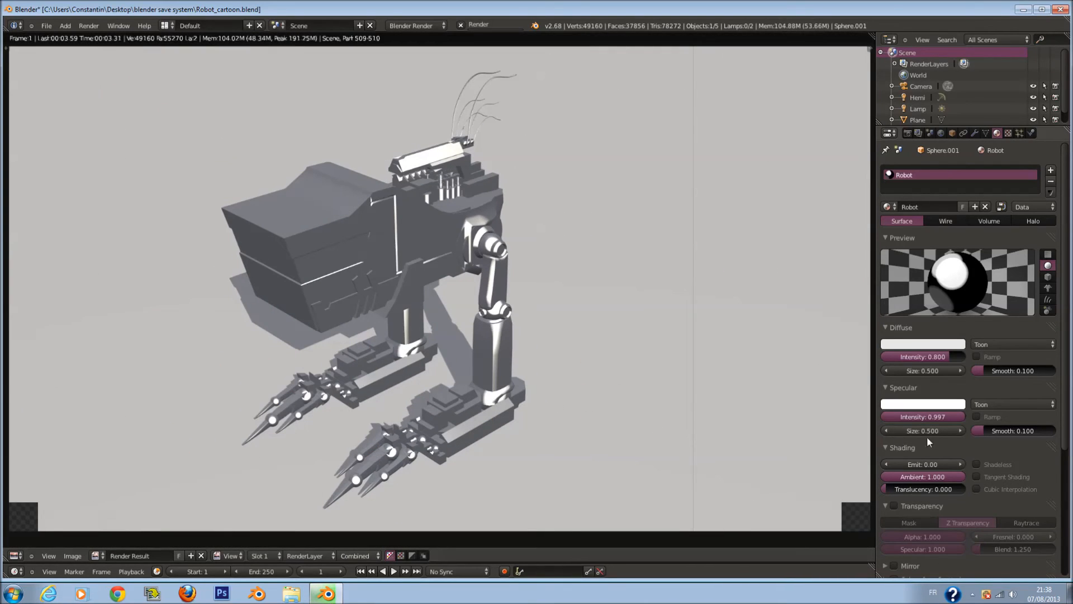
left_click_drag(937, 416, 888, 414)
key("F12")
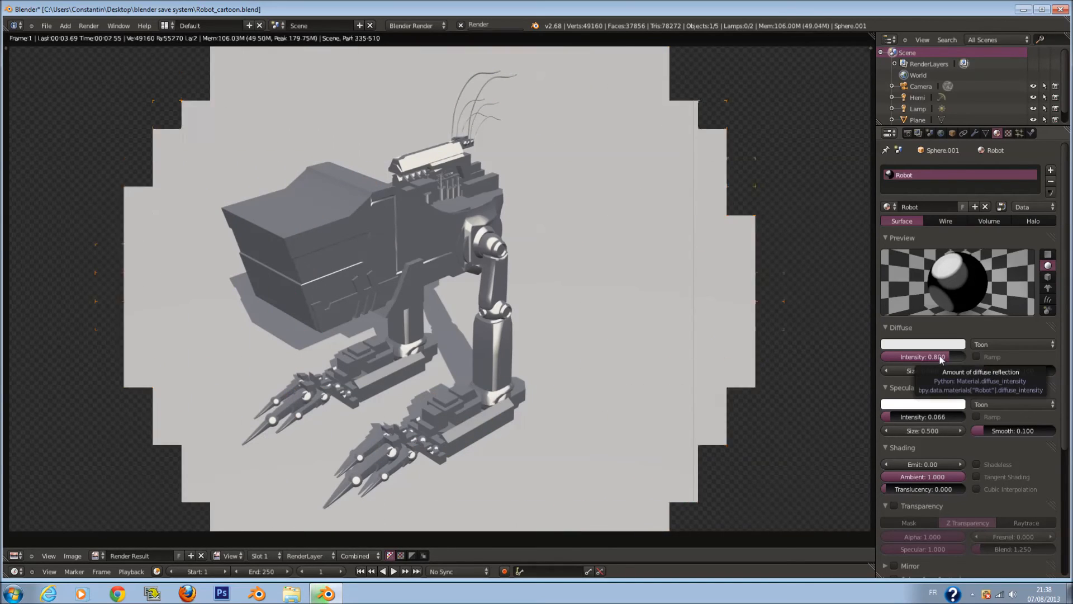
- Set the Robot material's diffuse intensity to 1.000, tint its diffuse colour a muted grey-blue, and set its specular intensity to 0.507
left_click_drag(942, 357, 967, 357)
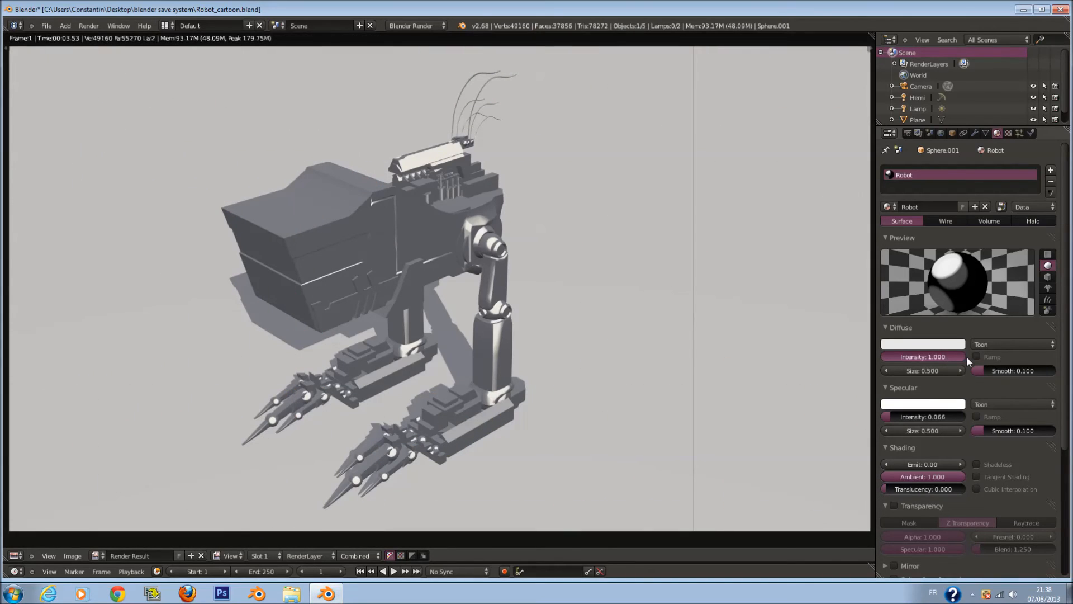
left_click(939, 345)
left_click_drag(897, 251, 922, 224)
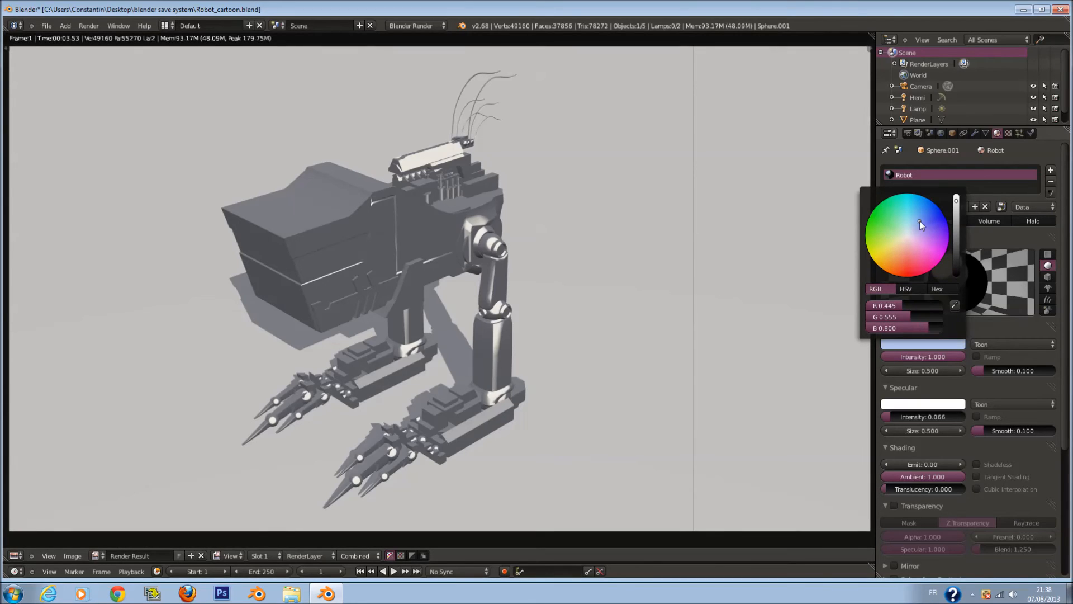
left_click(954, 234)
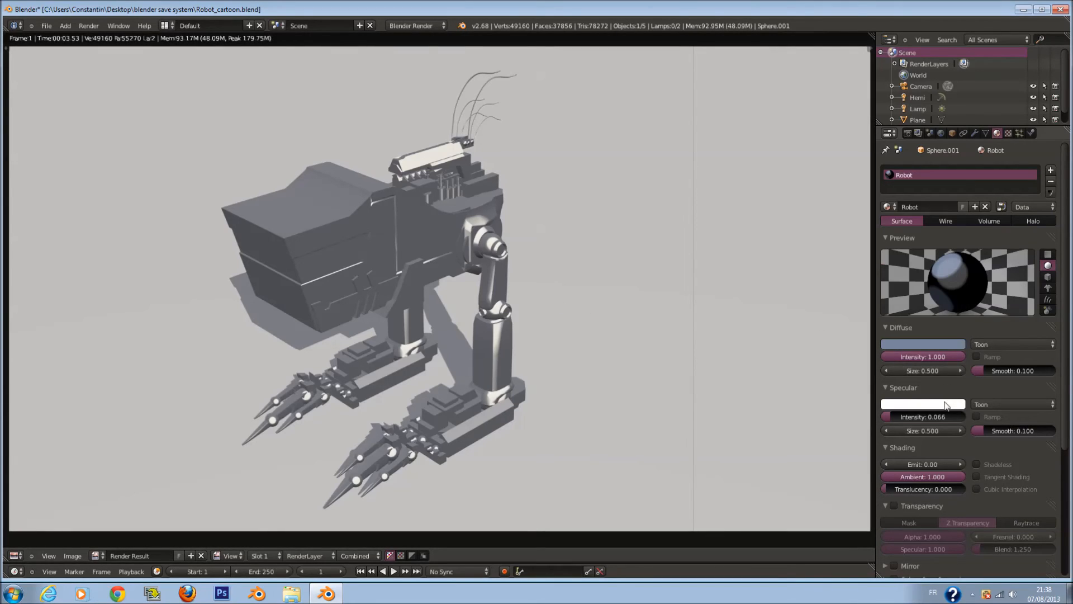
left_click_drag(906, 414, 937, 415)
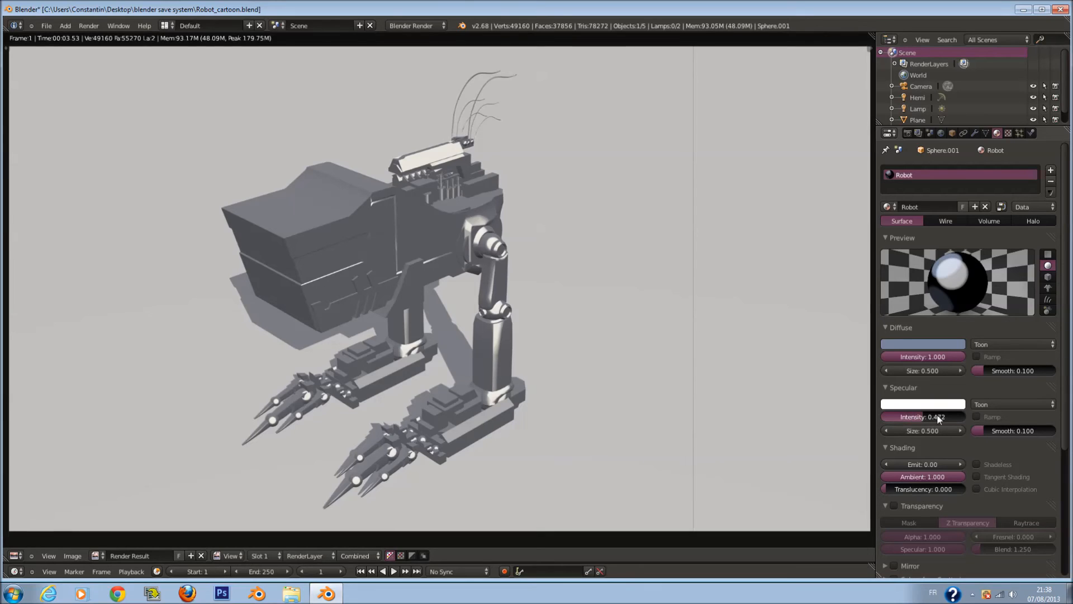
- Render the scene, inspect the blue toon shading on the robot, and return to the 3D view
key("F12")
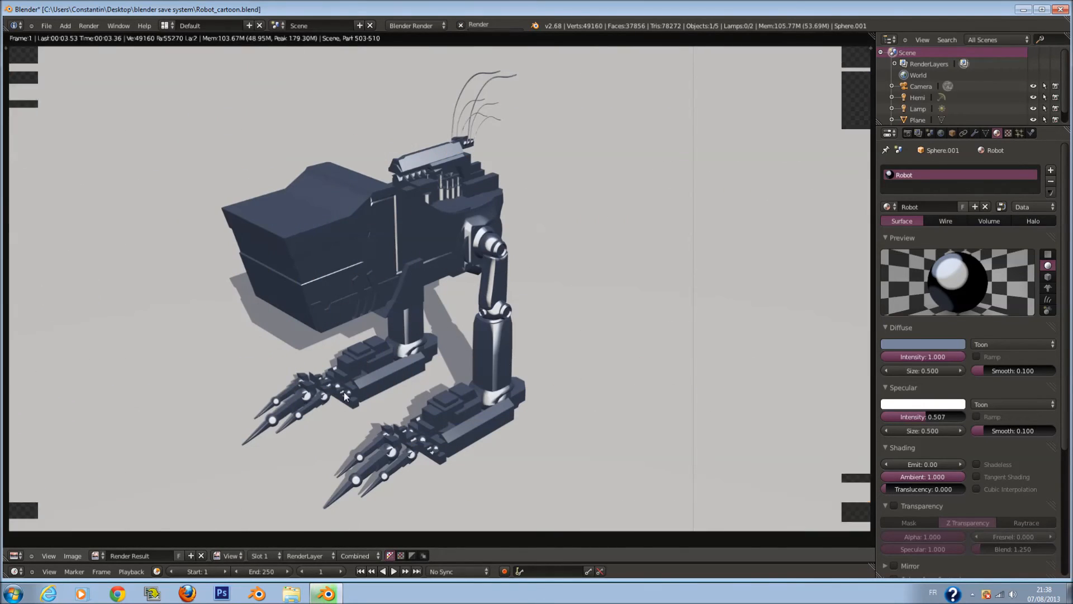
scroll(468, 330, "down", 1)
scroll(476, 323, "up", 1)
scroll(468, 313, "down", 1)
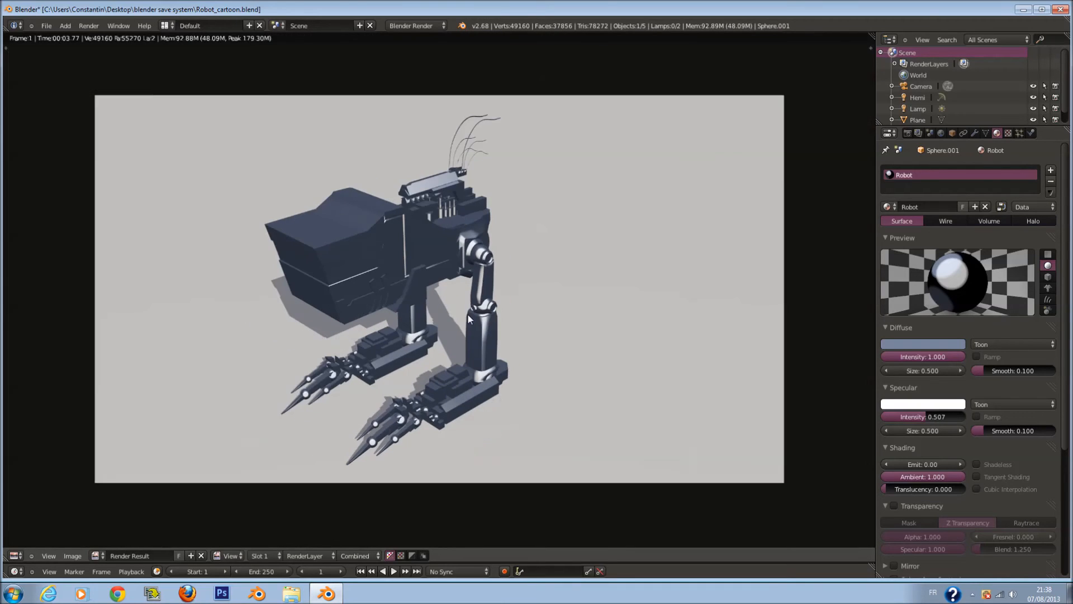
key("F11")
- Give the ground plane a new material named SOL with a specular intensity of 0.1, and save the file
right_click(689, 304)
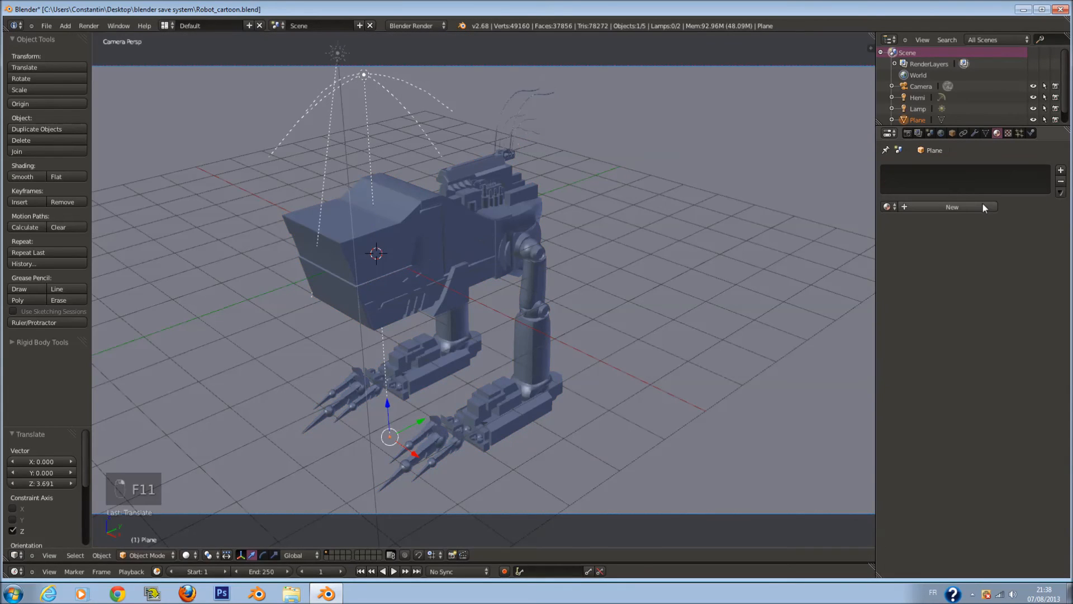
left_click(928, 208)
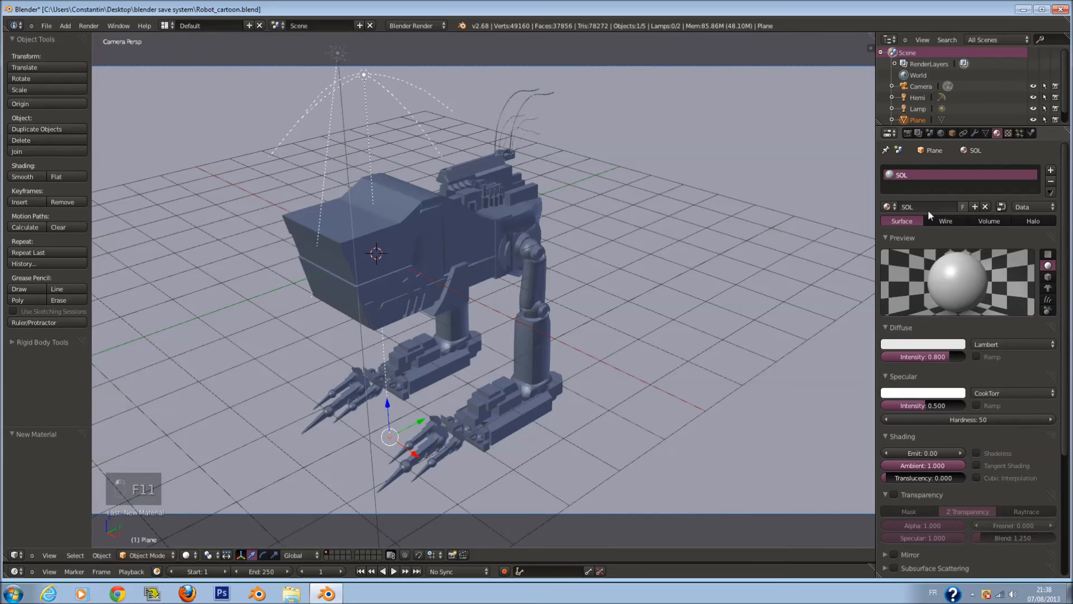
left_click(930, 403)
key("BackSpace")
type(".1")
key("Return")
key("ctrl+s")
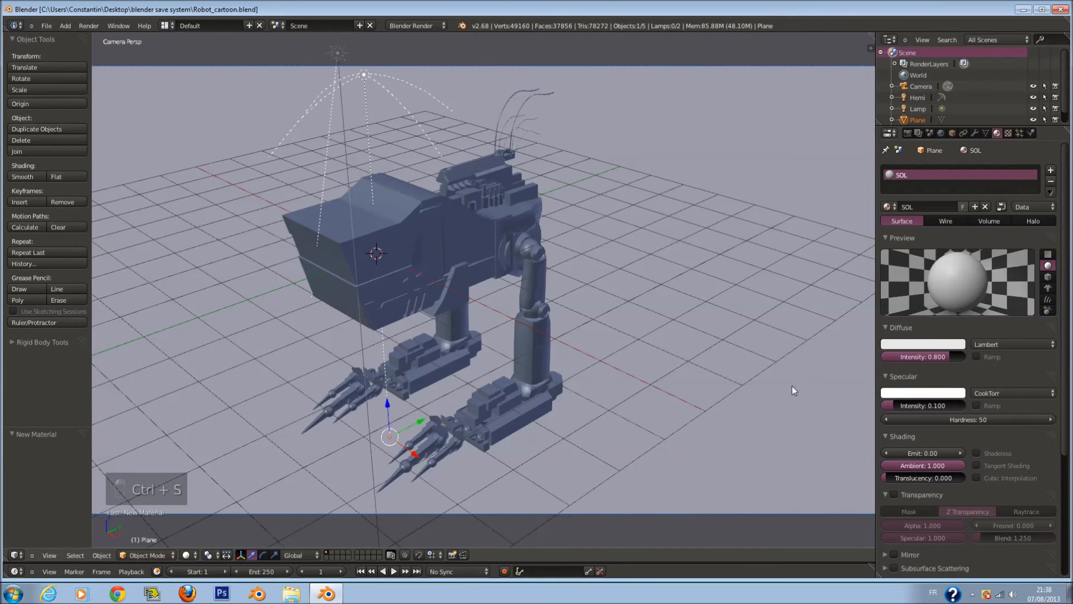
- Enable Edge in the render post-processing settings, and render the scene to inspect the black outlines on the robot
left_click(907, 133)
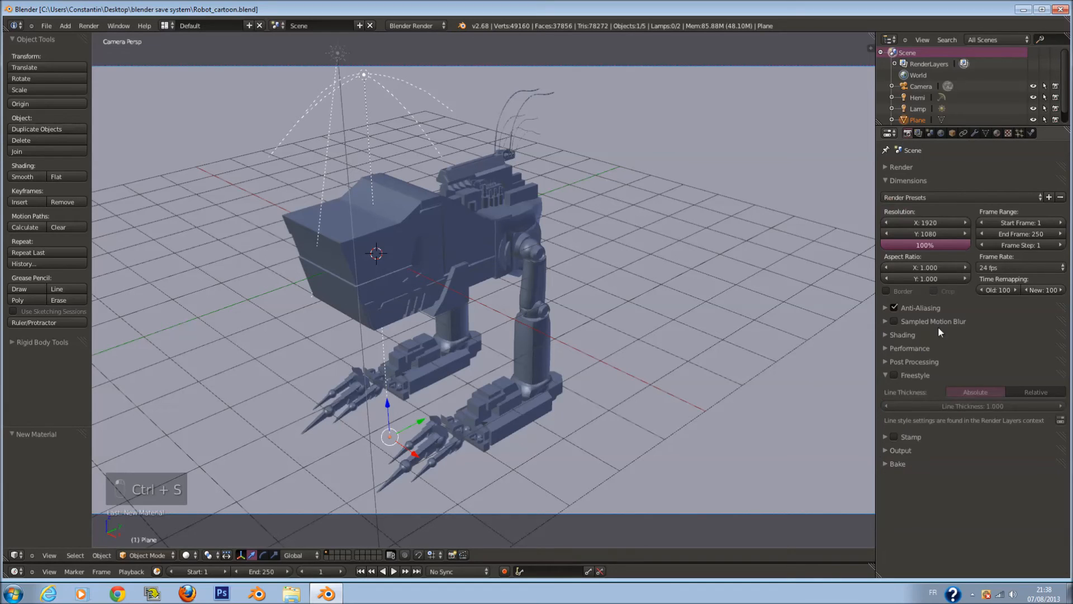
left_click(920, 363)
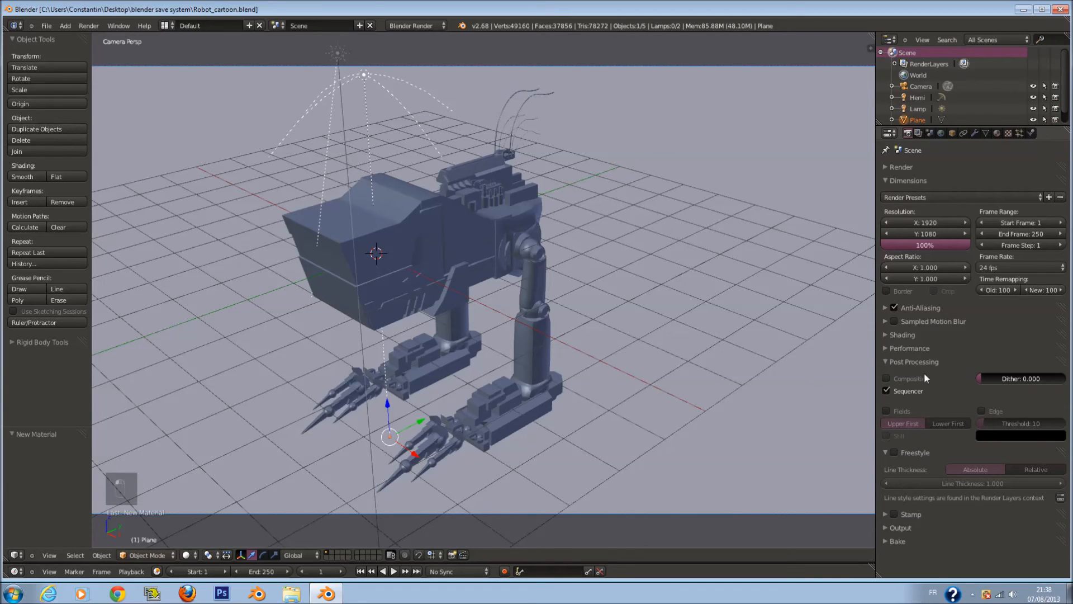
left_click(982, 411)
key("F12")
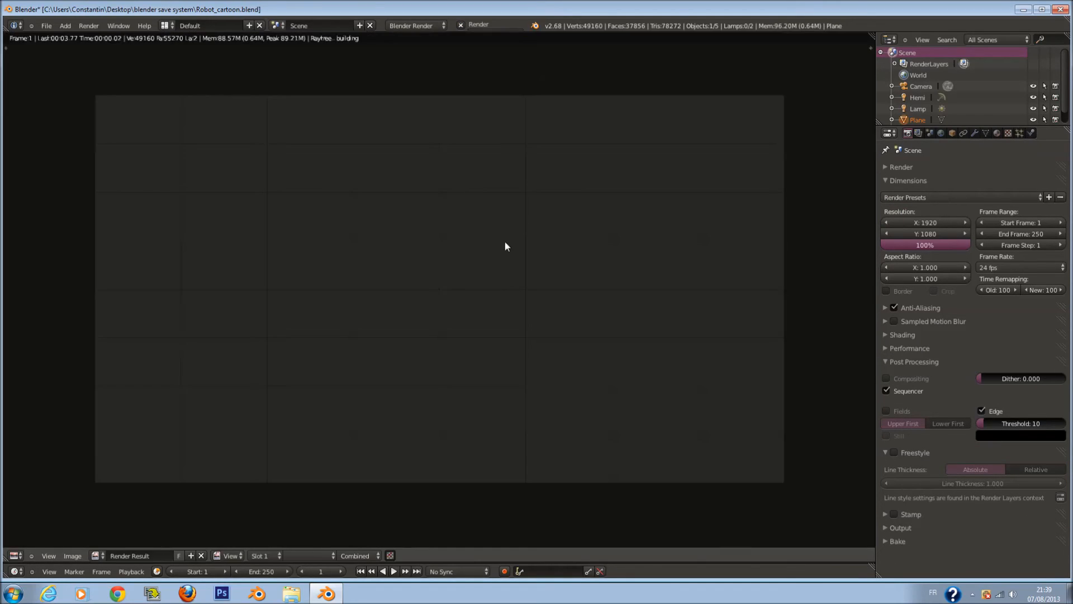
scroll(520, 313, "up", 4)
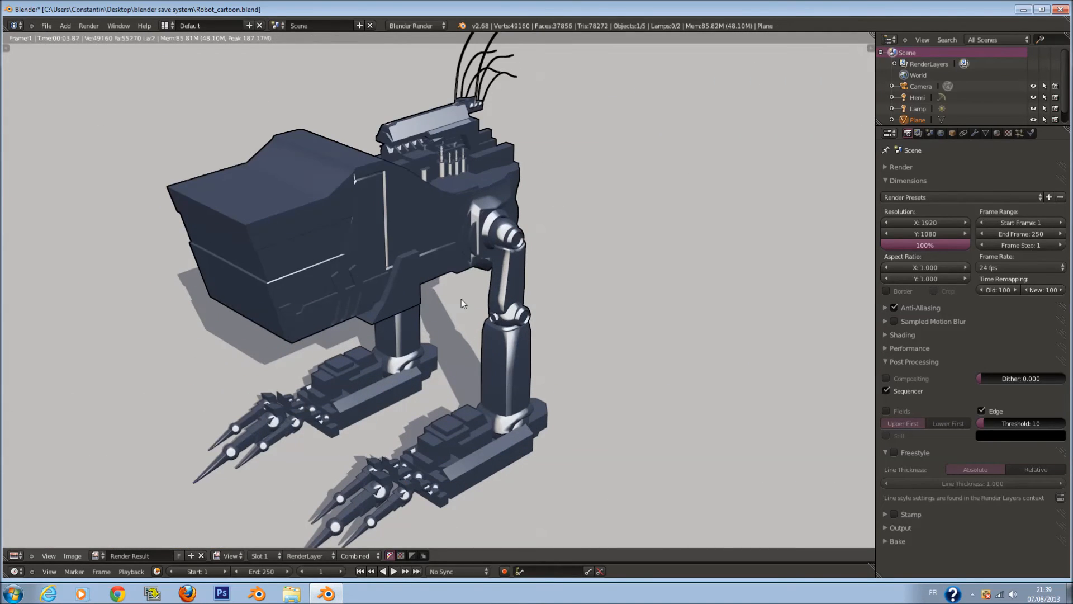
scroll(455, 361, "down", 2)
scroll(459, 386, "up", 5)
scroll(458, 386, "down", 3)
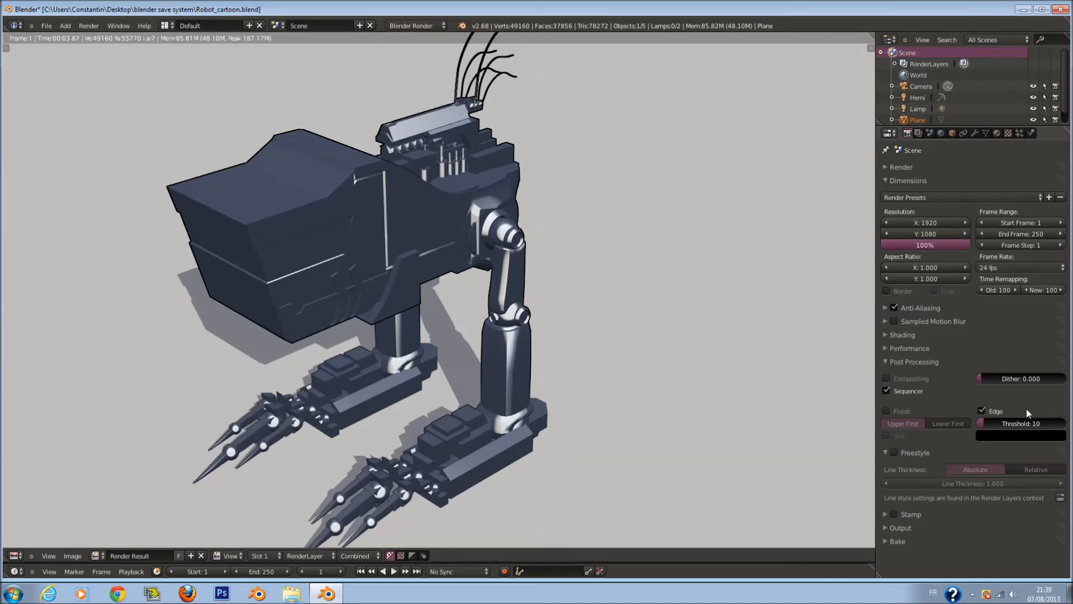
- Try an edge threshold of 255, render to inspect the robot's outlines, and lower the threshold to 0
left_click_drag(997, 426, 1065, 423)
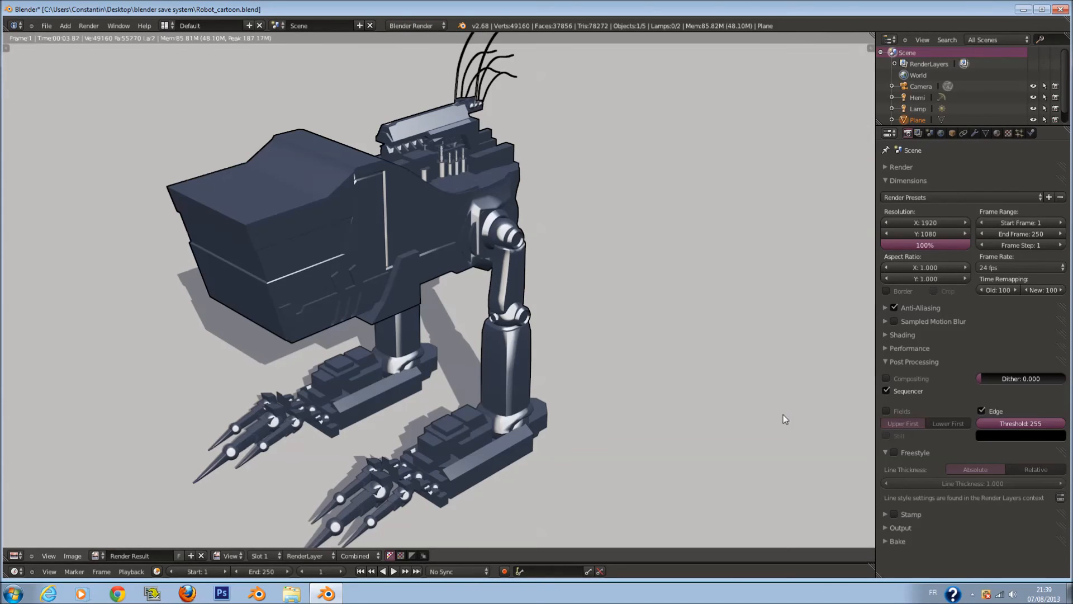
key("F12")
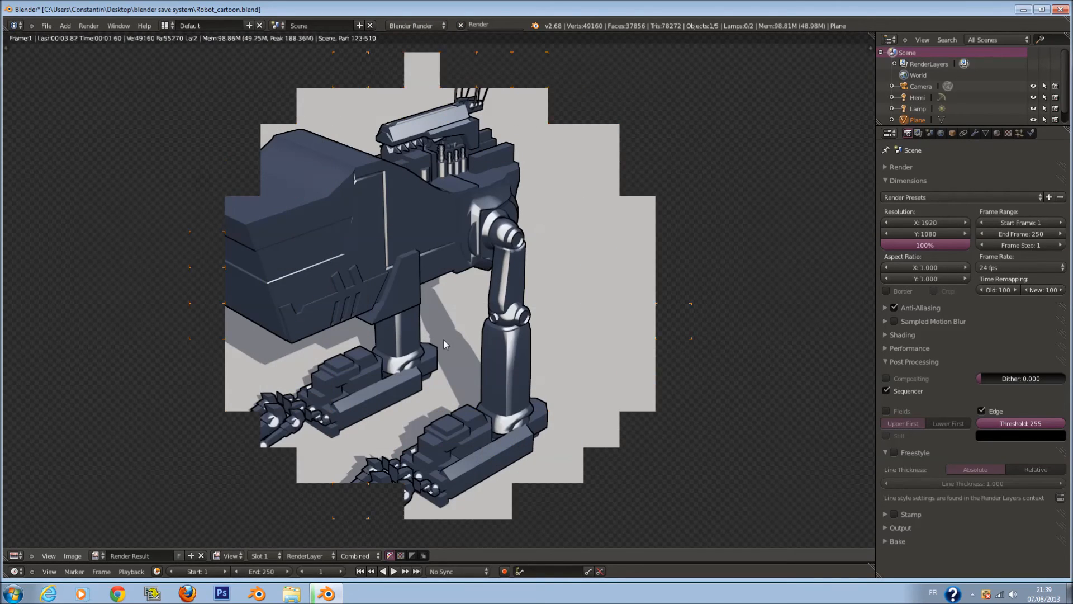
scroll(462, 290, "down", 1)
scroll(461, 290, "down", 2)
middle_click_drag(462, 290, 502, 326)
scroll(492, 318, "up", 2)
scroll(502, 326, "up", 3)
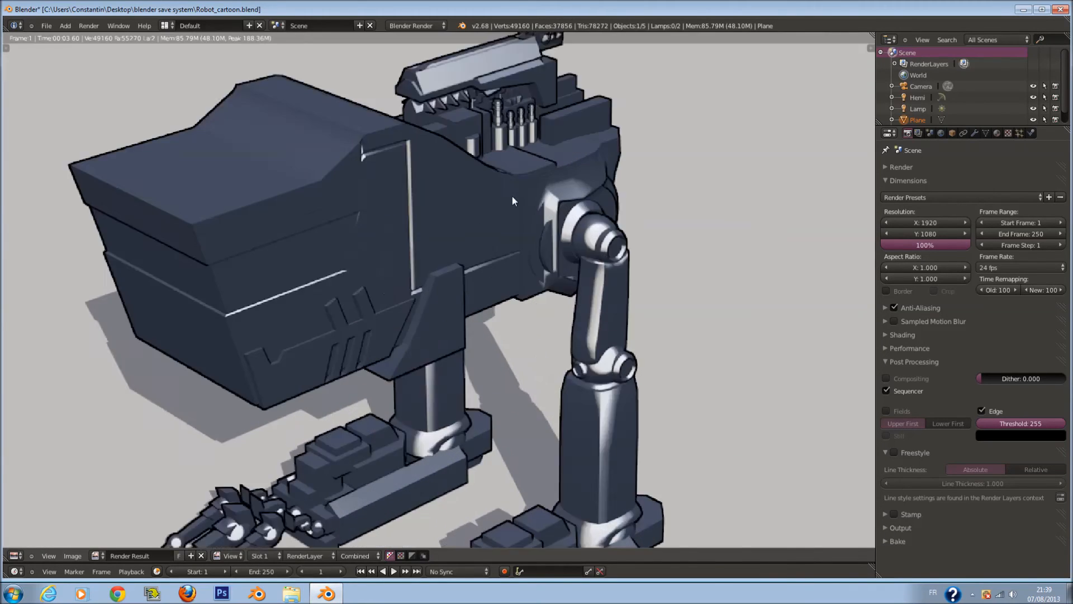
scroll(575, 280, "down", 3)
scroll(608, 308, "up", 1)
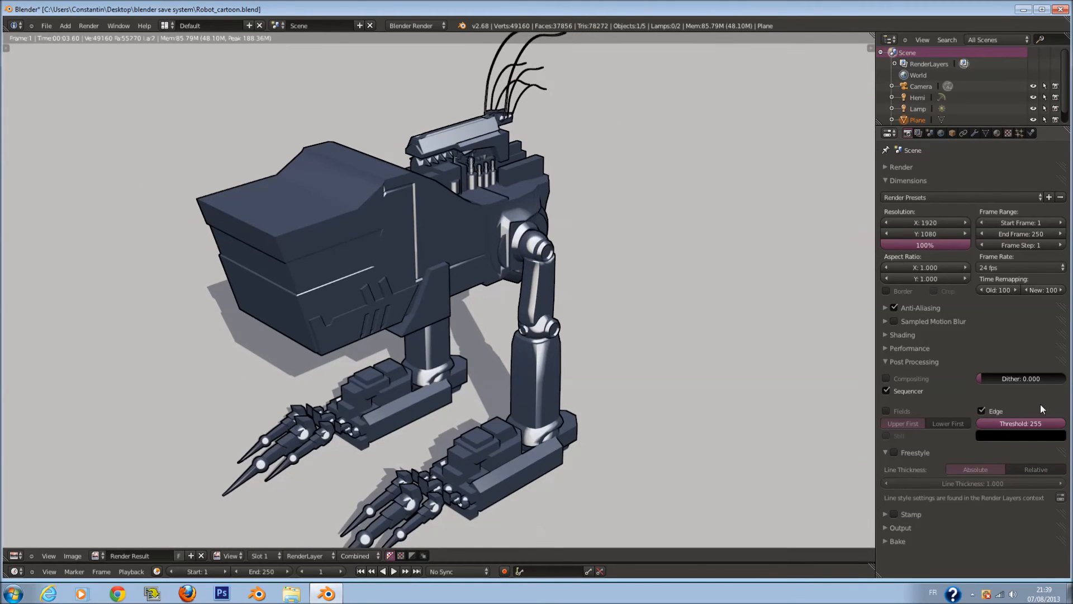
left_click_drag(1056, 423, 953, 425)
key("F11")
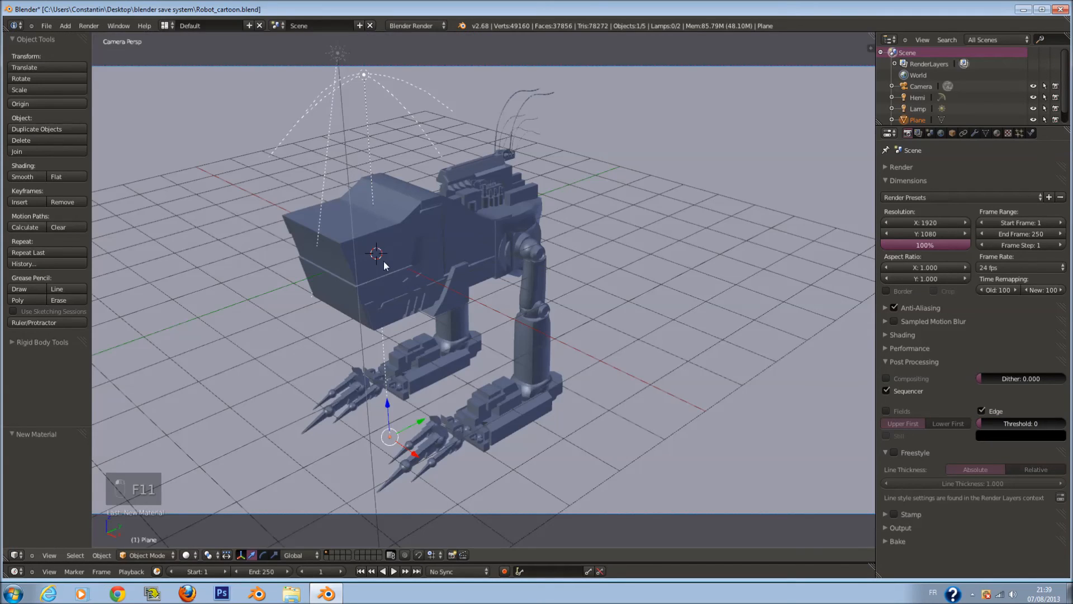
- Edit the robot mesh in face selection mode and circle-select the window band faces on the front and near side of the head
key("Tab")
right_click(356, 229)
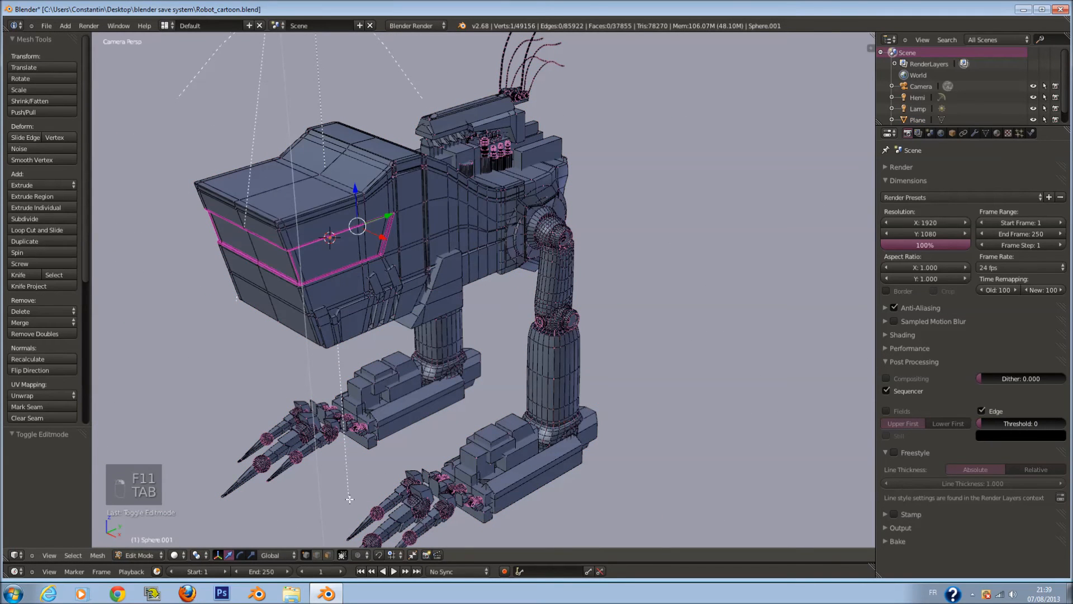
left_click(330, 556)
key("c")
mouse_move(220, 228)
left_mouse_down()
mouse_move(283, 256)
mouse_move(371, 237)
mouse_move(308, 247)
left_mouse_up()
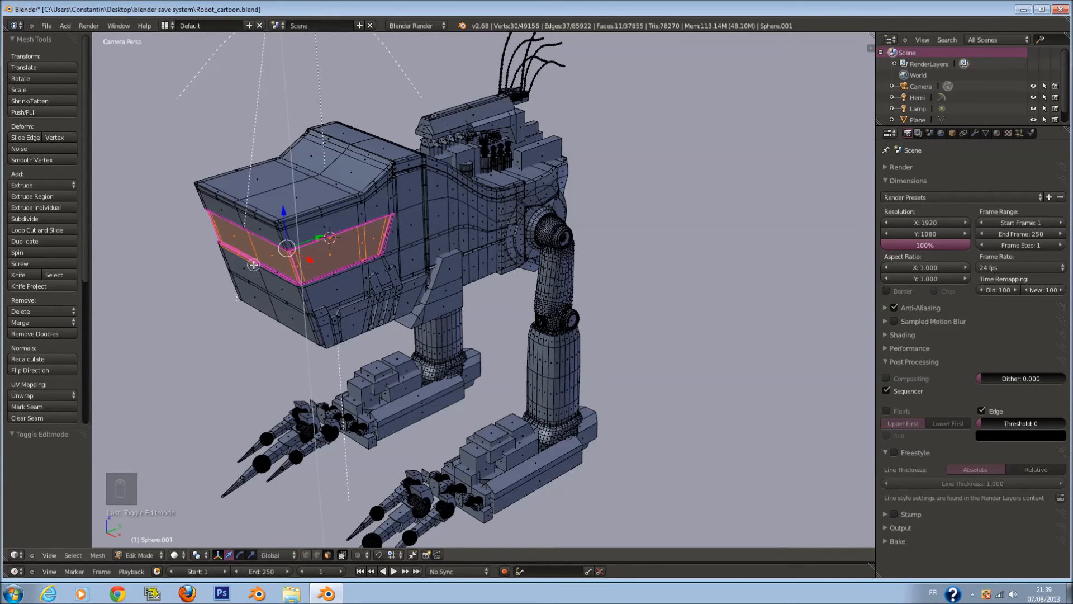
middle_click_drag(253, 265, 248, 262)
key("KP_Decimal")
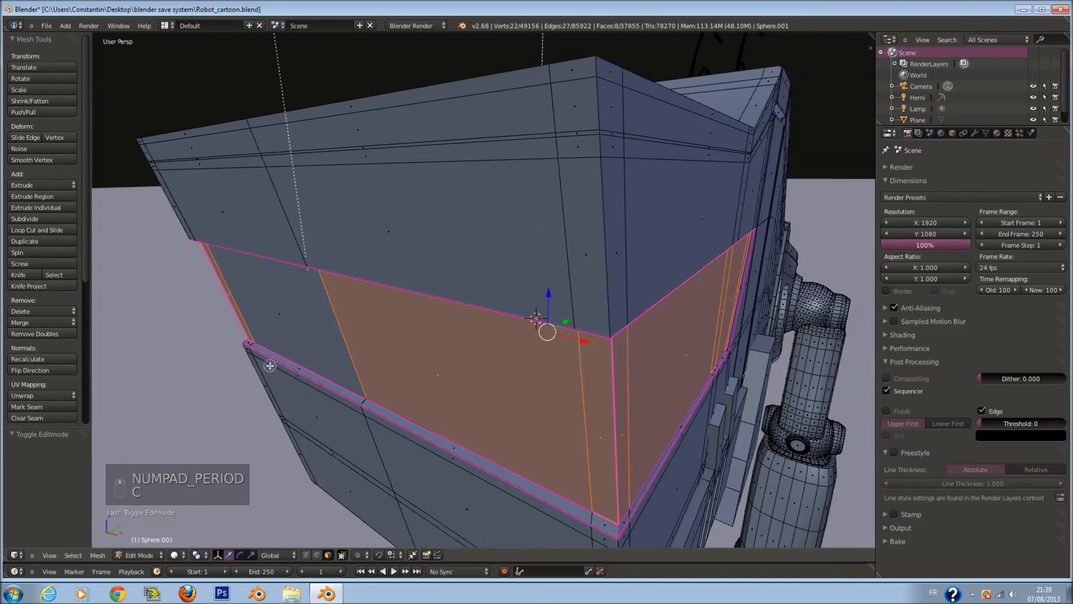
key("c")
left_click(280, 311)
- Add the window band faces on the far side of the head to the selection
middle_click_drag(324, 295, 478, 301)
scroll(479, 301, "down", 2)
key("c")
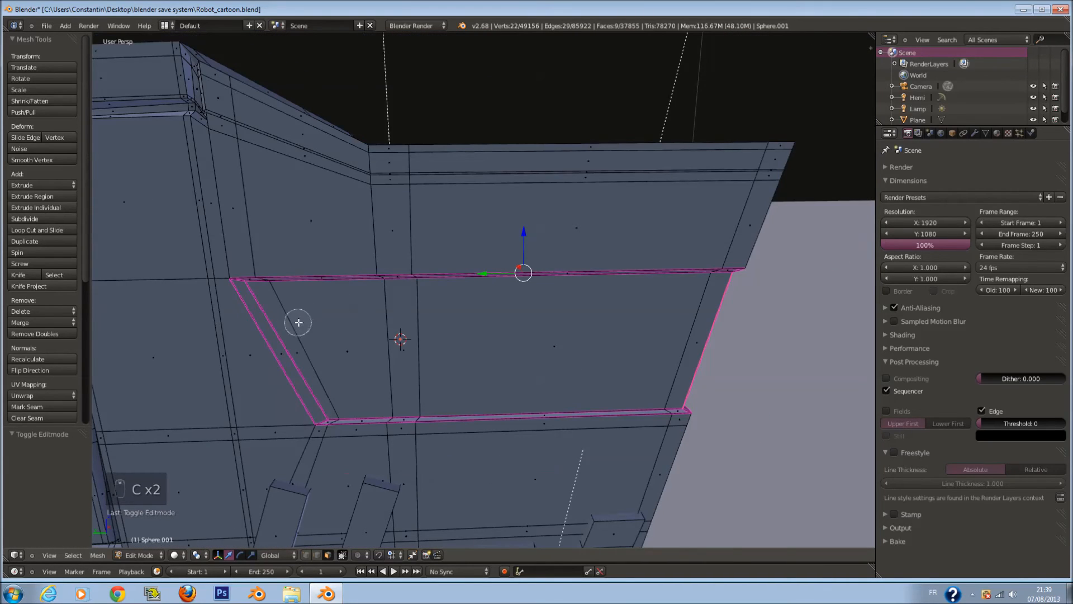
left_click_drag(295, 318, 508, 338)
left_click(669, 334)
middle_click_drag(676, 334, 620, 370)
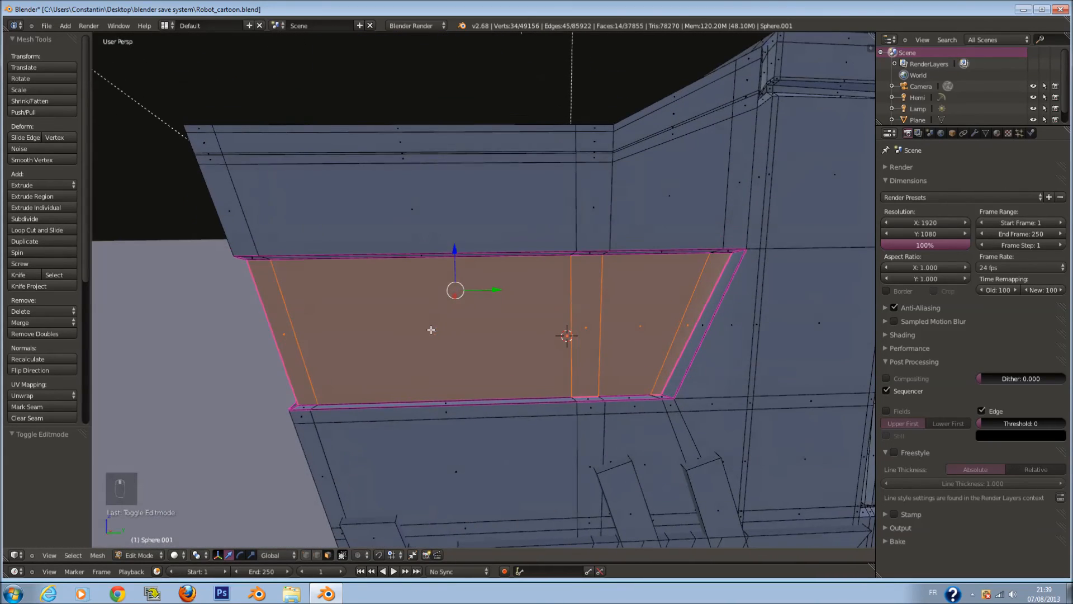
- Add a second material slot to the robot with a new material named Vitre, assigned to the selected window faces
left_click(997, 133)
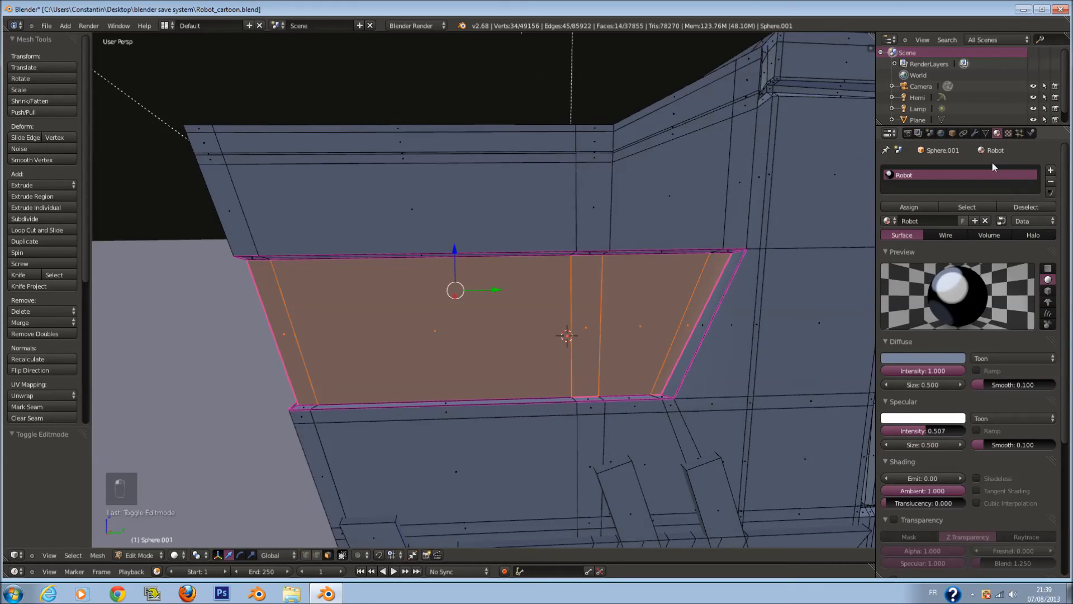
left_click(974, 134)
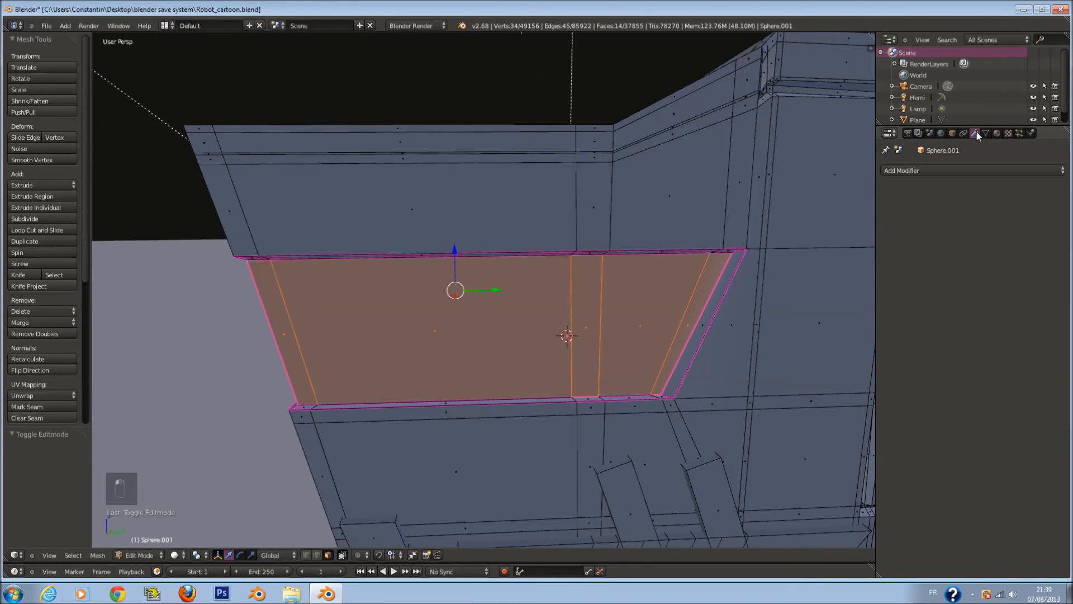
left_click(997, 134)
left_click(1051, 170)
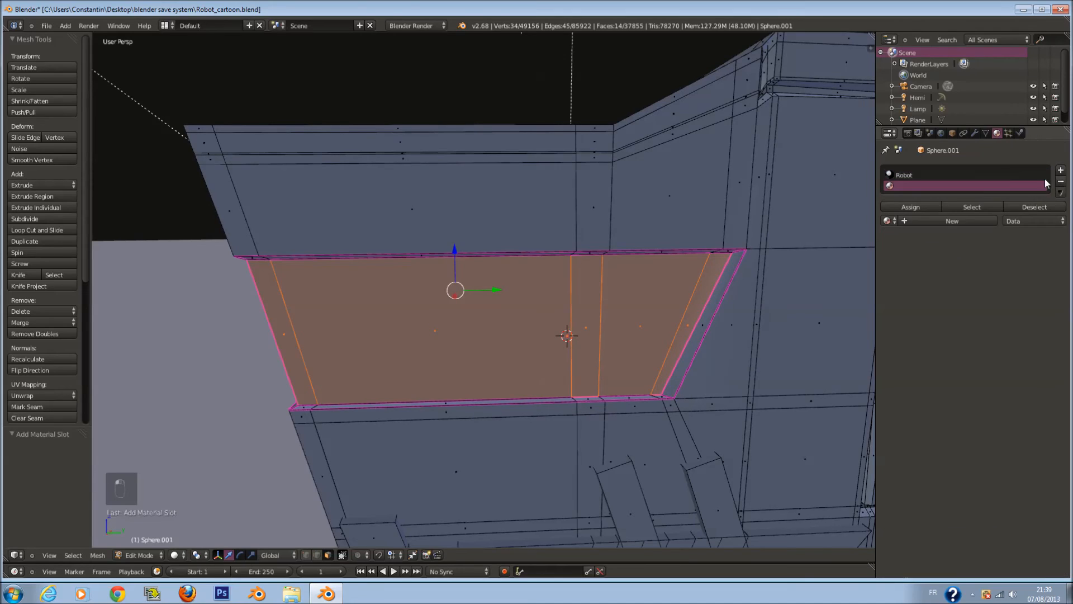
left_click(928, 221)
left_click(909, 207)
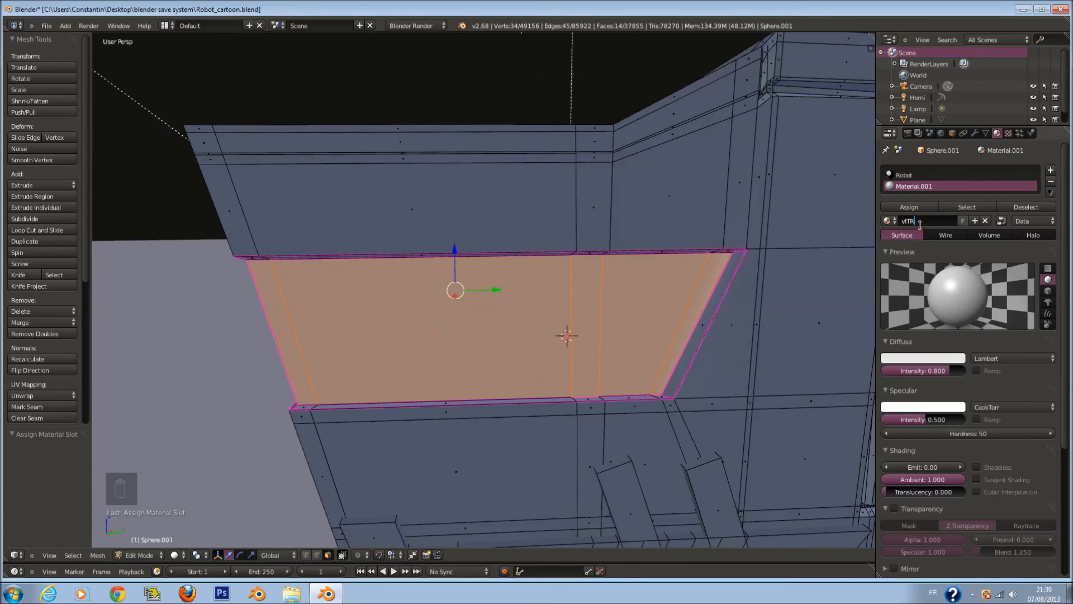
key("BackSpace")
key("Return")
- Colour the Vitre material's diffuse orange with RGB 0.800, 0.068, 0.000, leave mesh editing, save the file, and return to the camera view
left_click(923, 357)
left_click(900, 278)
left_click_drag(900, 296, 900, 315)
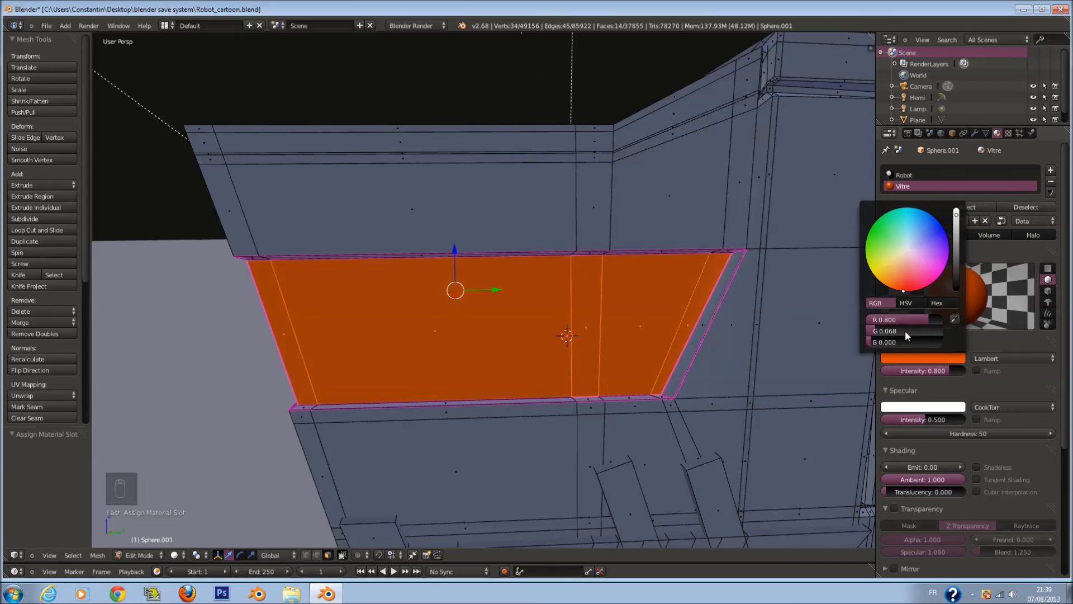
key("Tab")
key("ctrl+s")
key("KP_0")
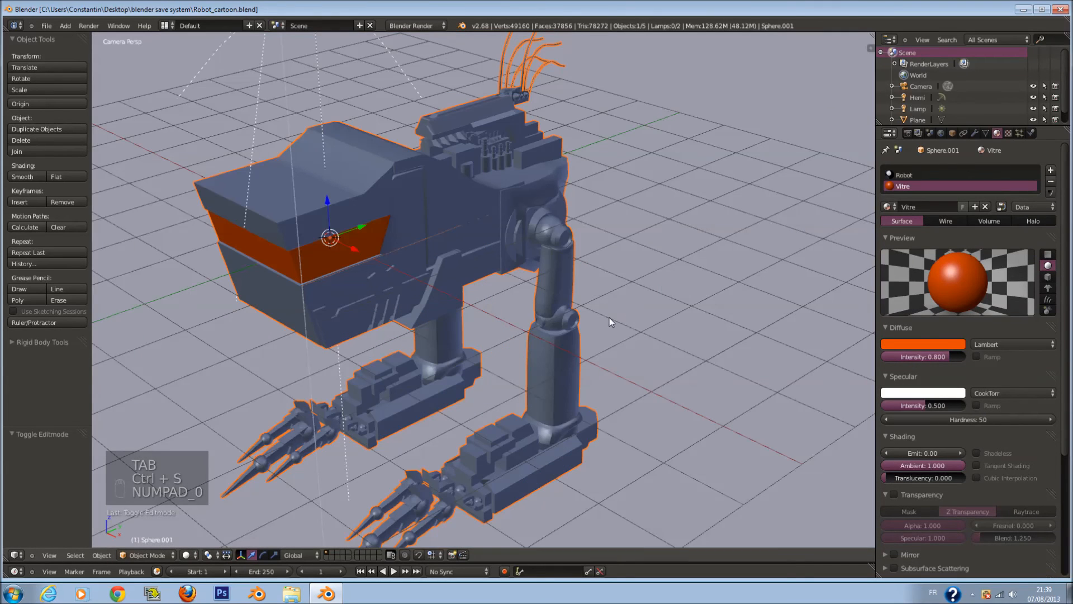
- Switch Vitre's diffuse and specular shaders to Toon, with specular intensity 1.000, size 0.757 and smooth 0.506
left_click(1005, 350)
left_click(996, 304)
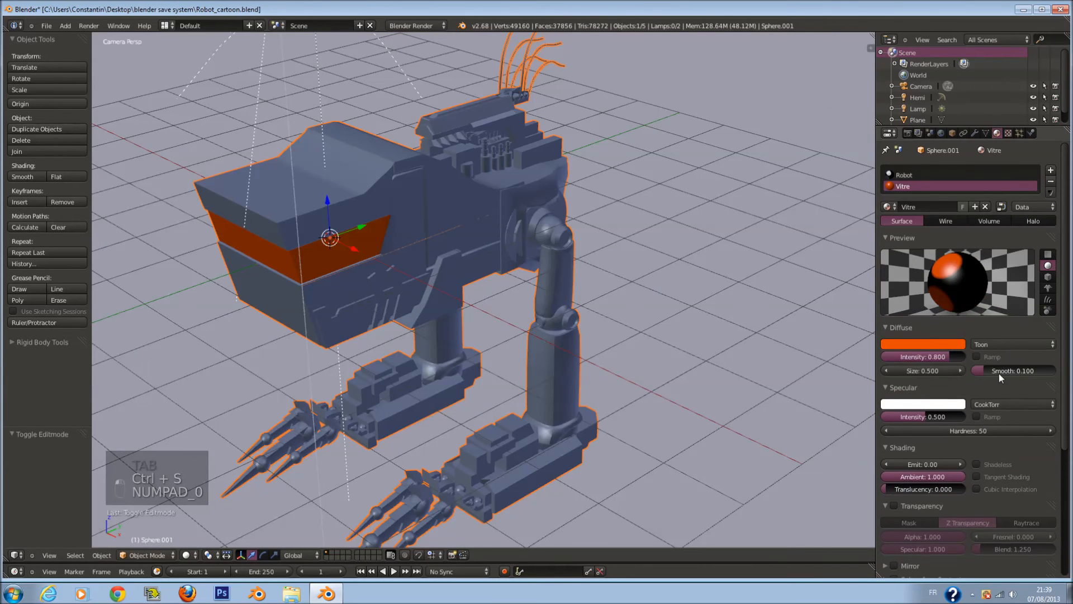
left_click(1002, 405)
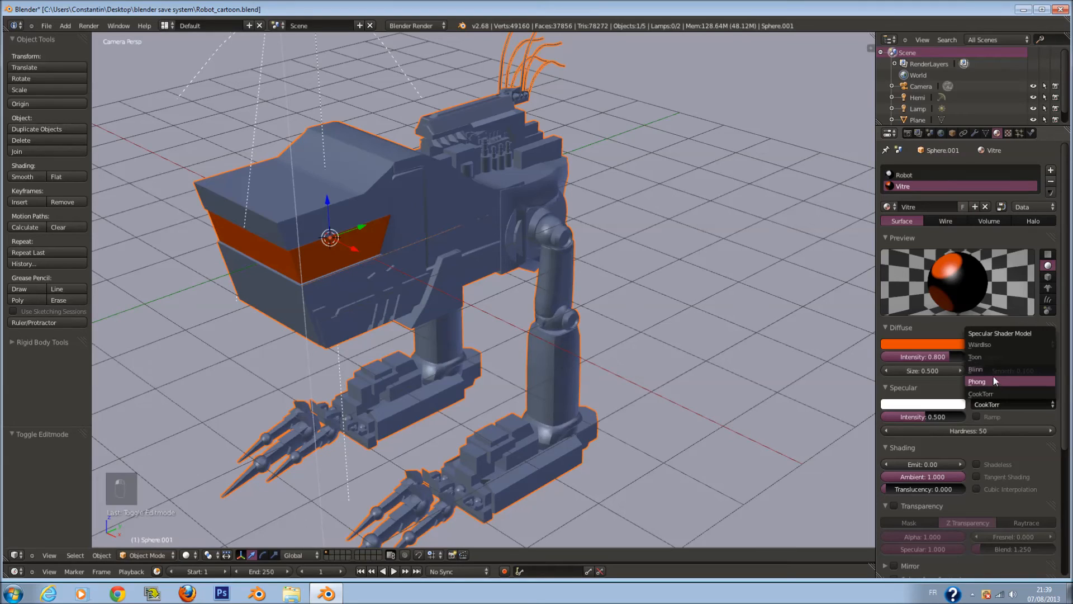
left_click(994, 358)
left_click_drag(953, 416, 979, 411)
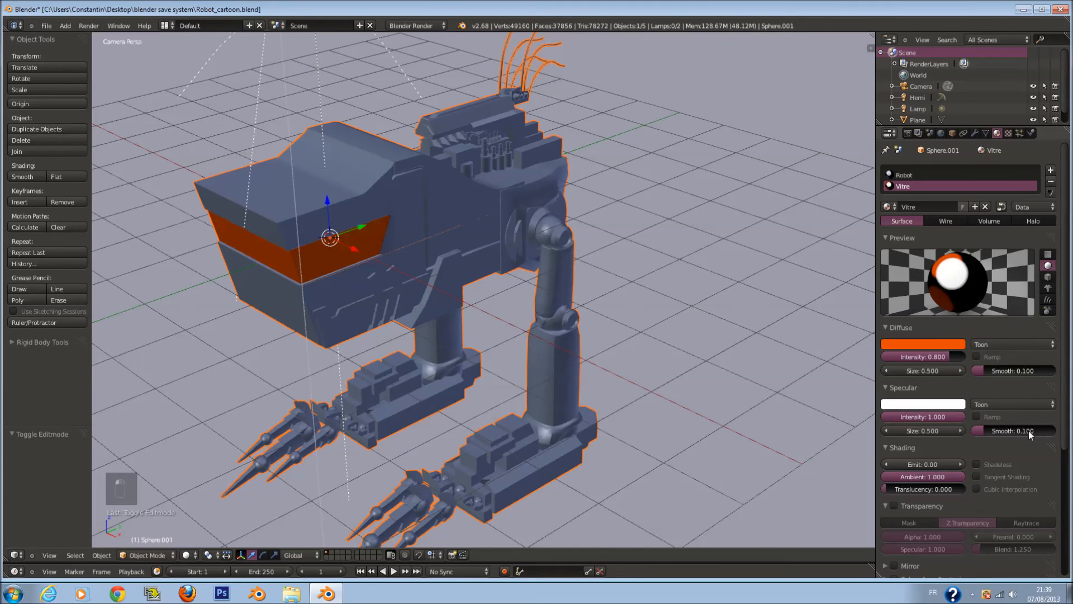
left_click_drag(923, 430, 962, 425)
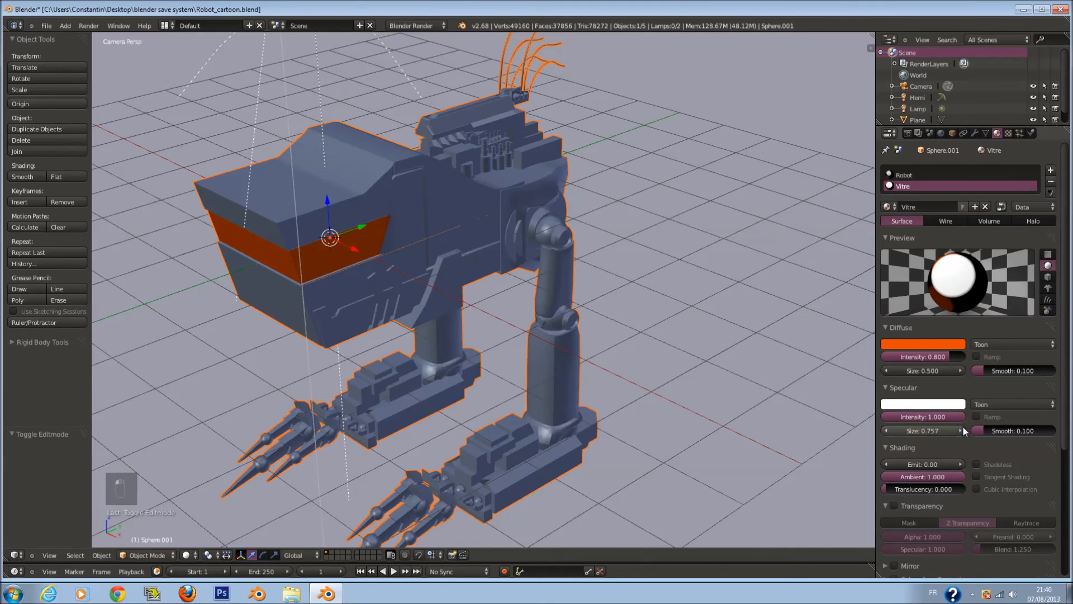
left_click_drag(1034, 431, 1024, 431)
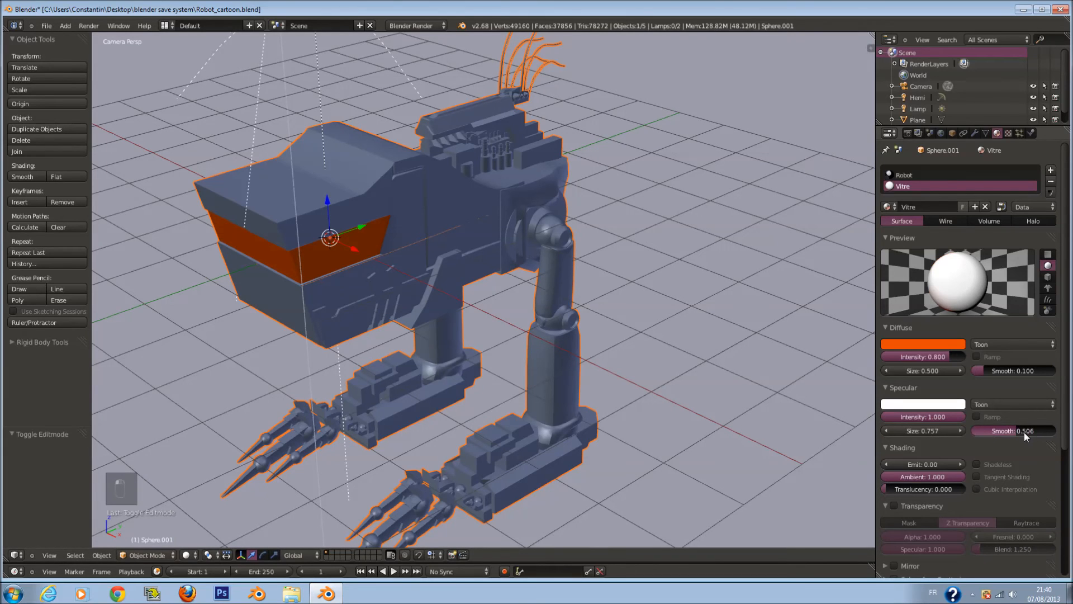
- Set Vitre's specular smooth to 0.000 and intensity to 0.200, save the file, and test-render the robot
key("F12")
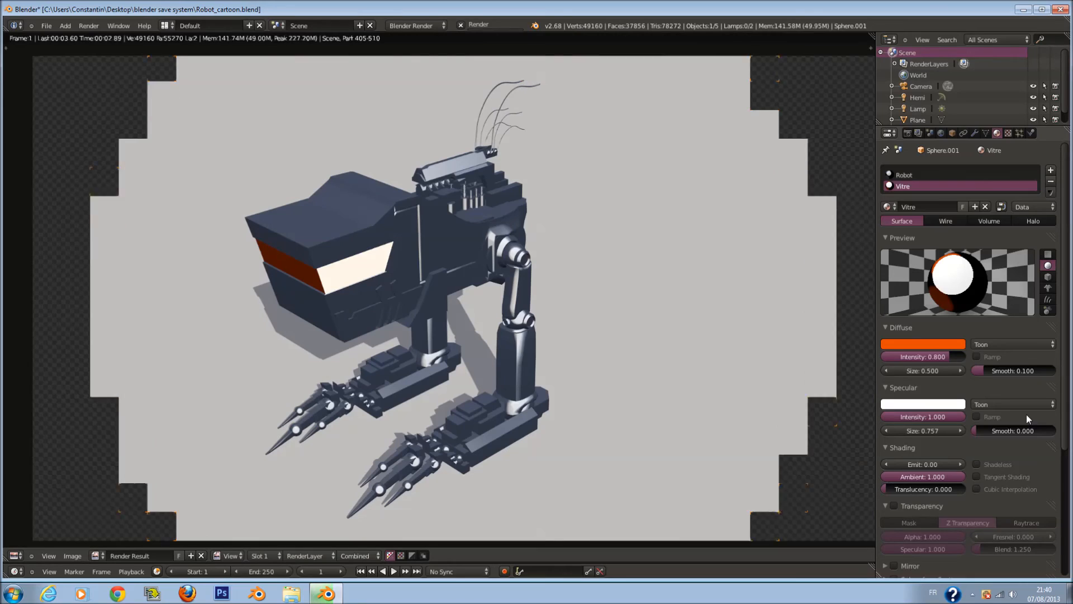
left_click_drag(953, 417, 917, 416)
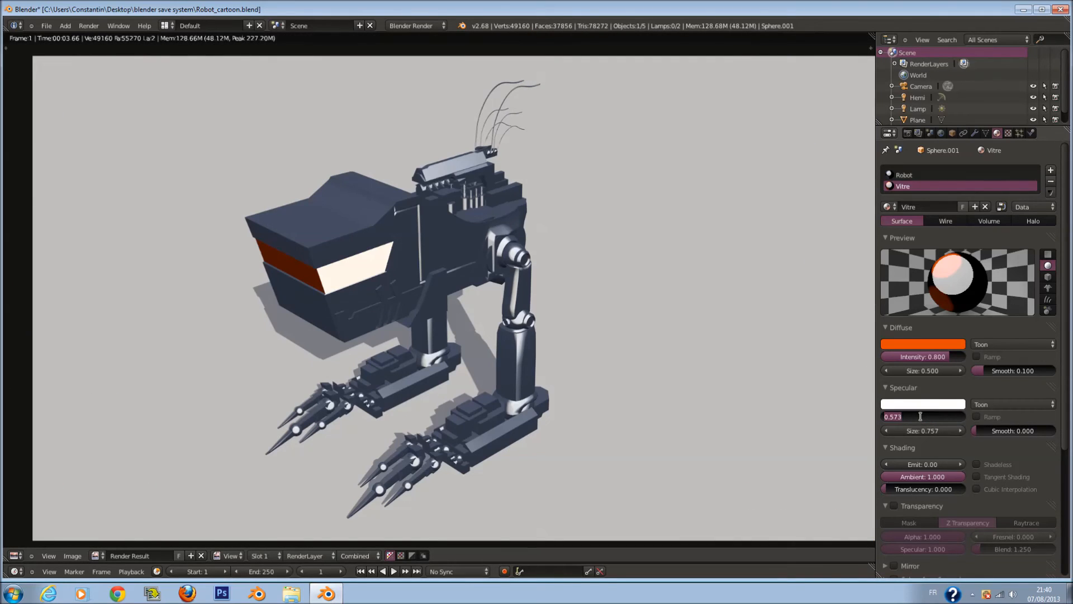
key("Return")
key("ctrl+s")
key("F12")
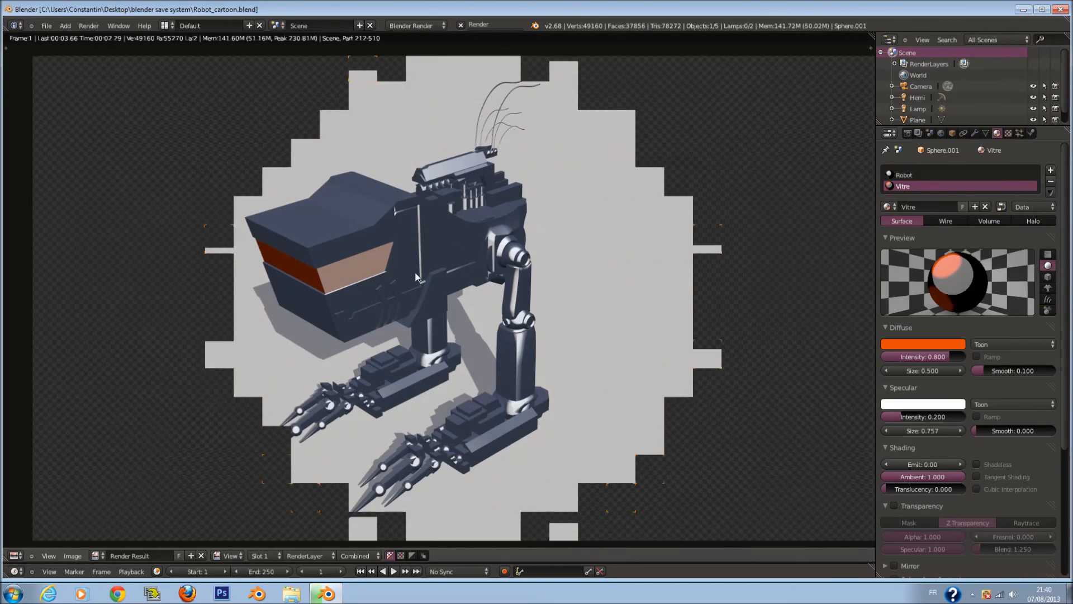
- Enable Vitre's specular ramp, pull its white stop toward the transparent end, and add a stop at 0.450 coloured opaque white
left_click(977, 417)
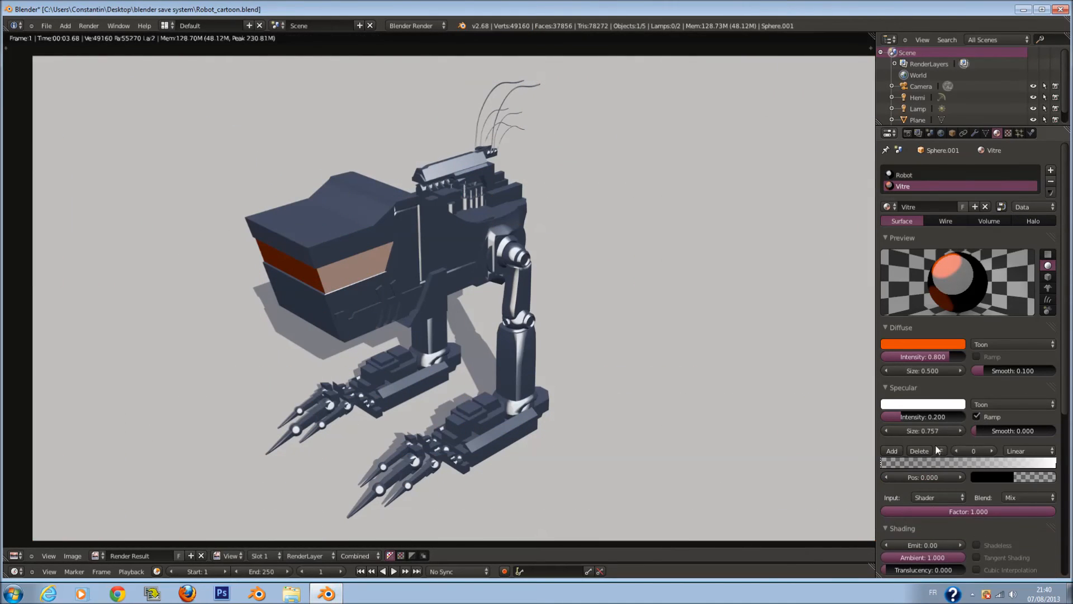
left_click_drag(1055, 464, 927, 467)
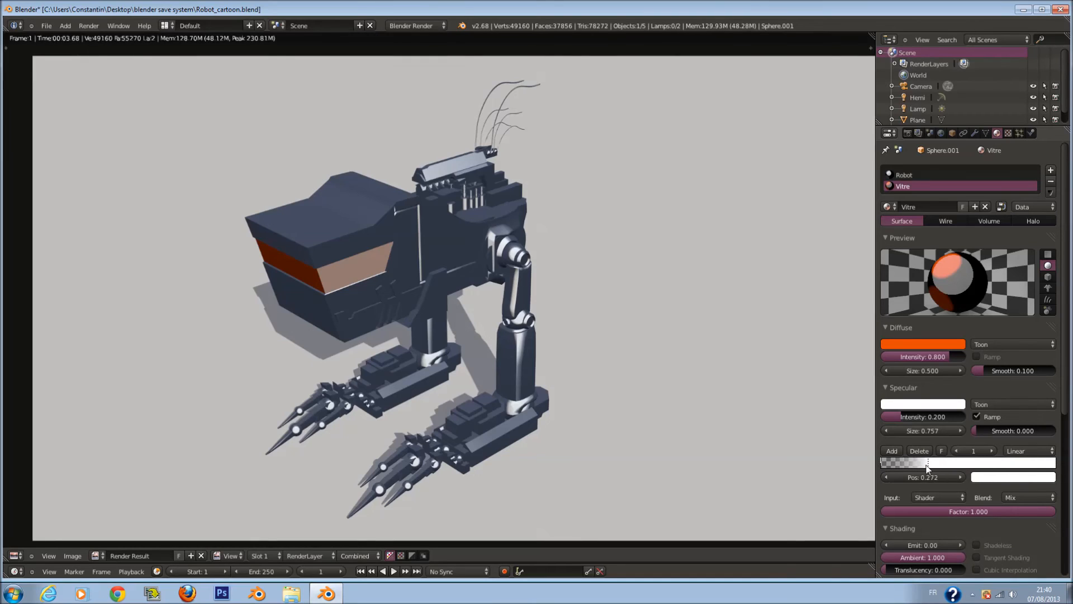
left_click(892, 450)
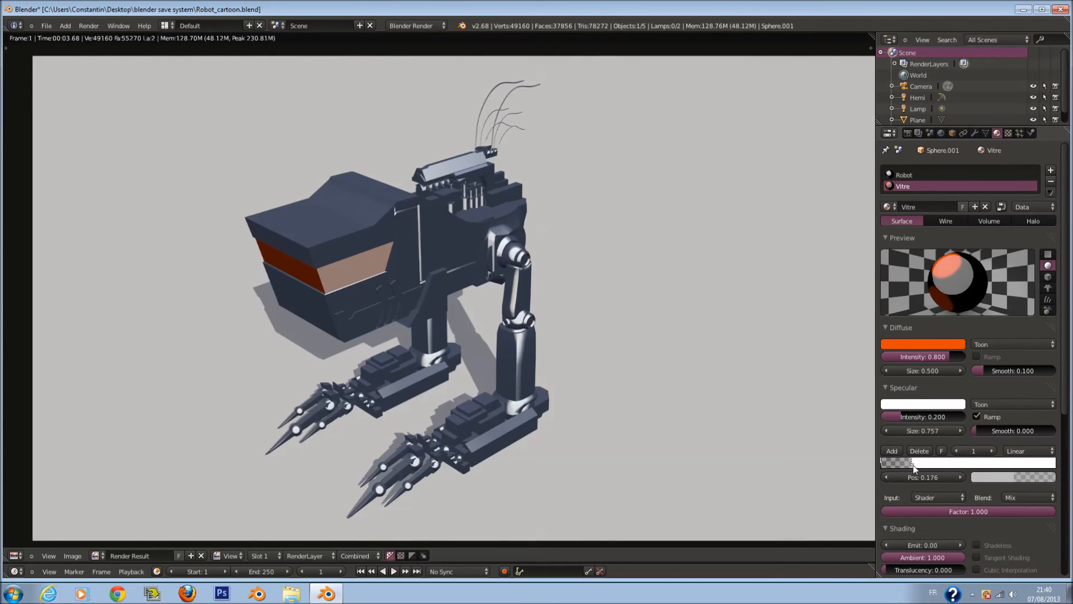
left_click_drag(915, 469, 959, 468)
left_click(987, 478)
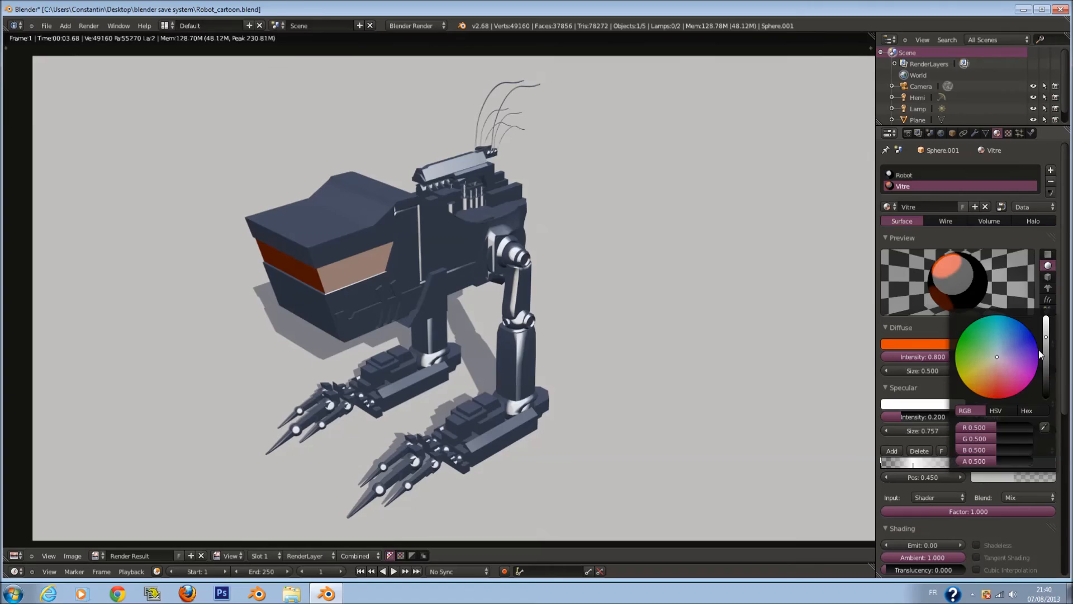
left_click_drag(1046, 337, 1047, 310)
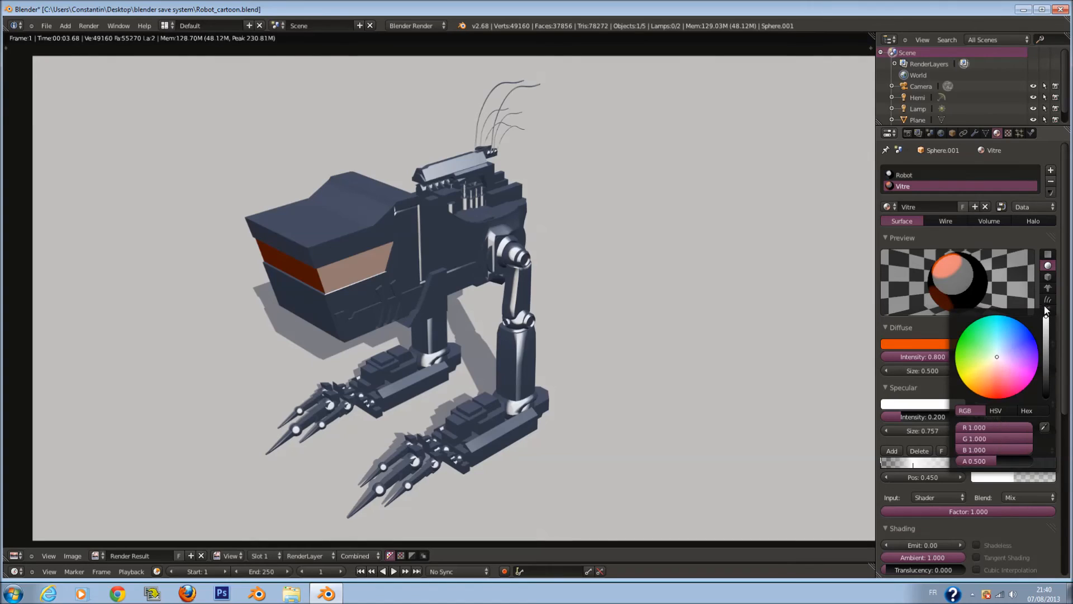
left_click(988, 479)
- Move the added white ramp stop to 0.744, then try a black stop at 0.438 with a test render and delete it
left_click_drag(991, 464, 1066, 473)
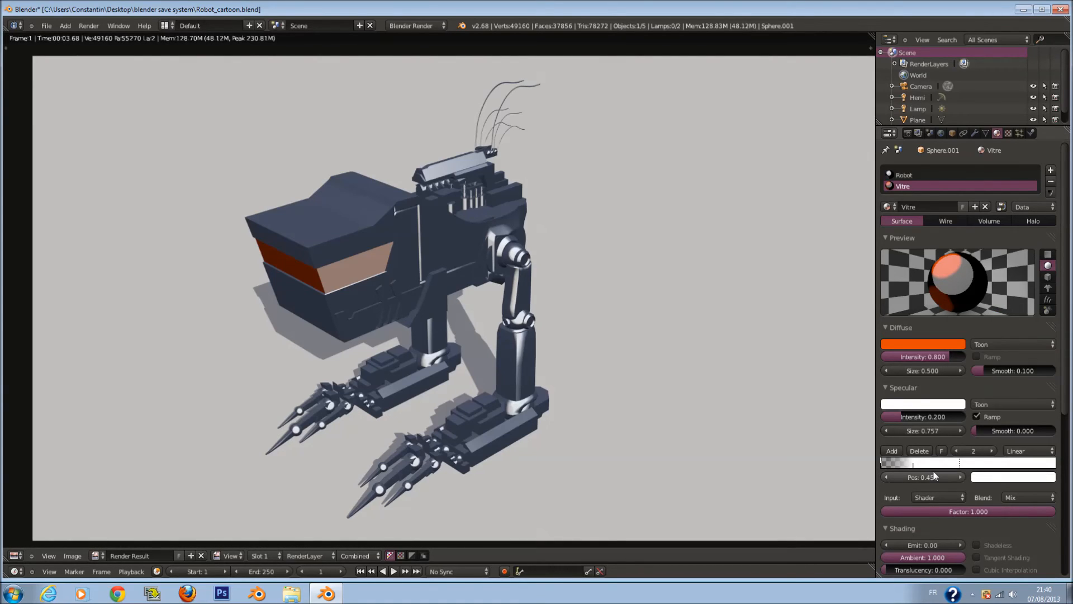
left_click_drag(885, 466, 966, 472)
left_click(991, 476)
left_click_drag(1046, 377, 1047, 403)
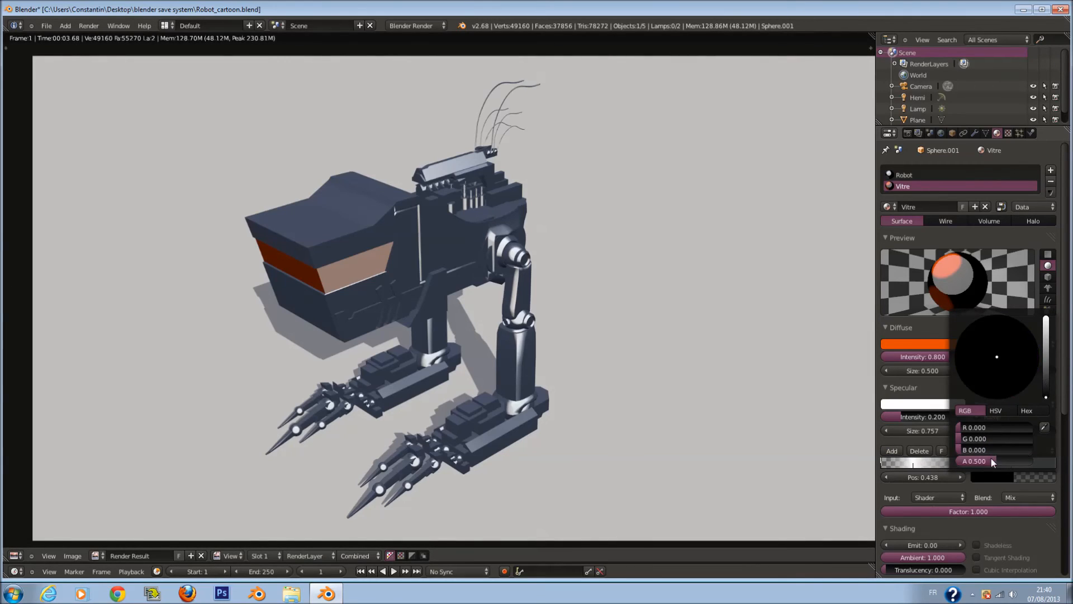
key("F12")
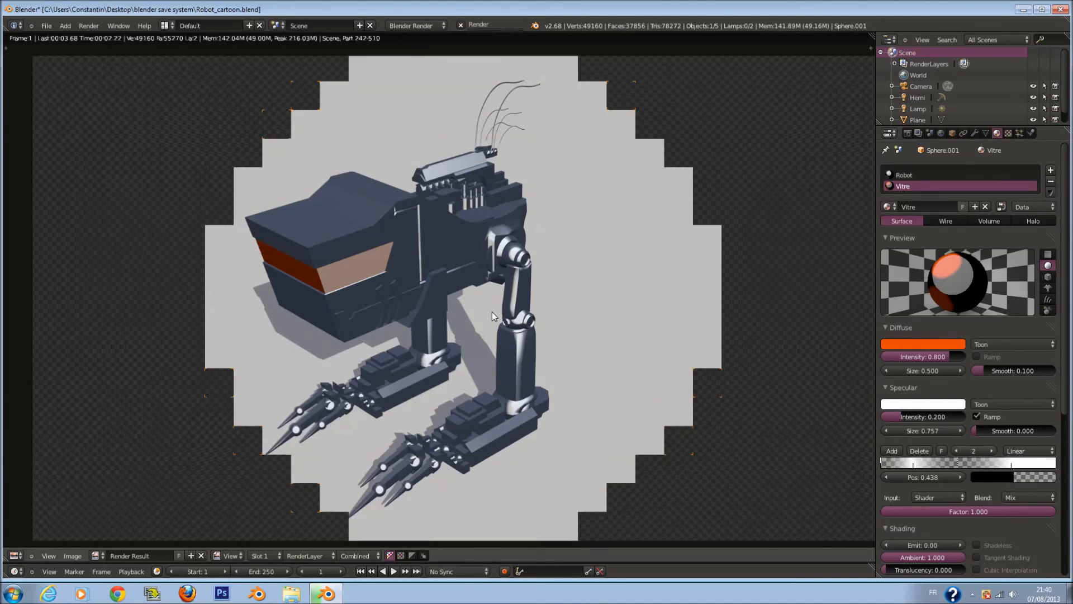
key("F11")
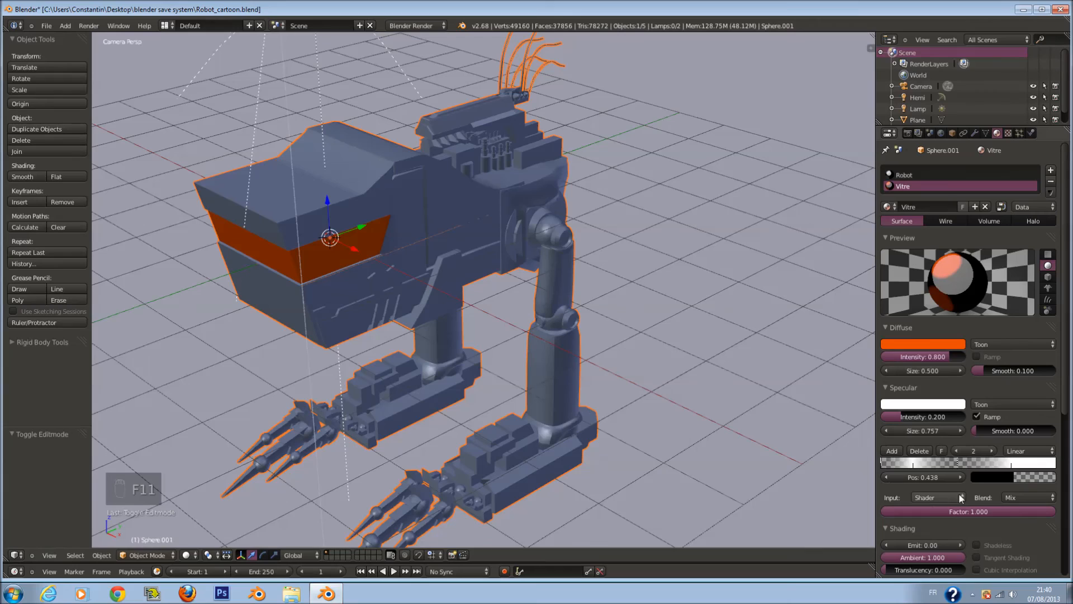
left_click(915, 463)
left_click(956, 465)
left_click(924, 451)
- Colour the specular ramp's stop at 0.744 light blue, move the other white stop to 0.540 and colour it lime green (RGB 0.529, 1.000, 0.000)
left_click(1009, 467)
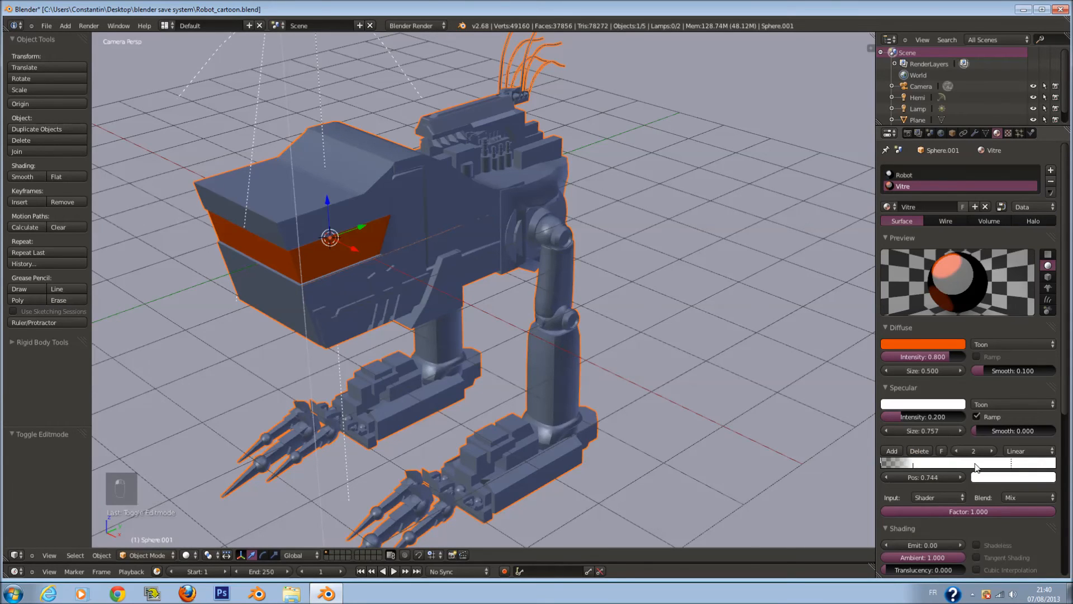
left_click(1019, 478)
left_click(1006, 328)
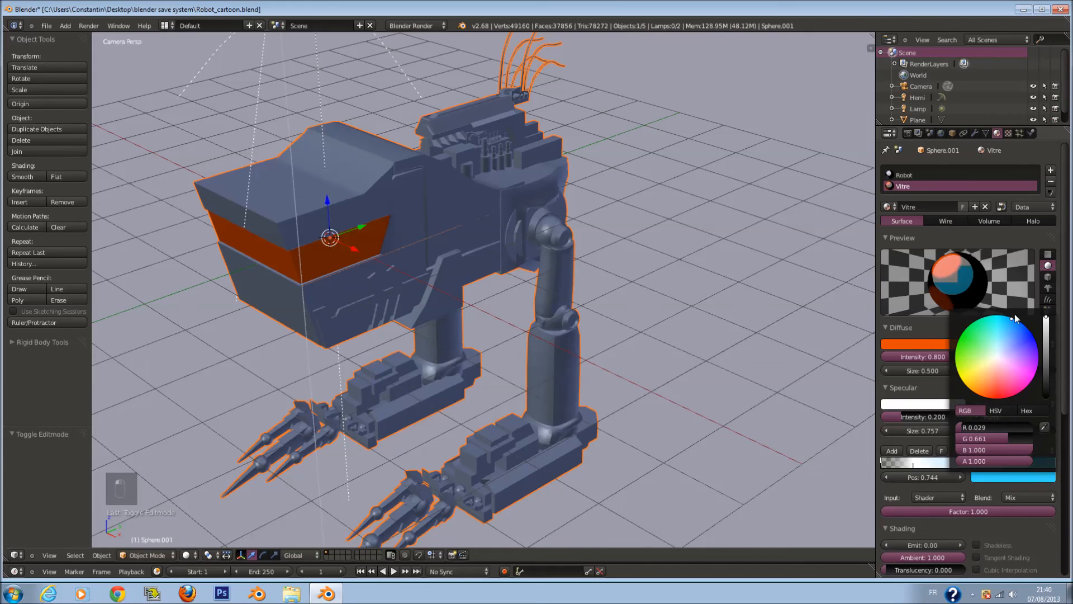
left_click_drag(913, 464, 977, 475)
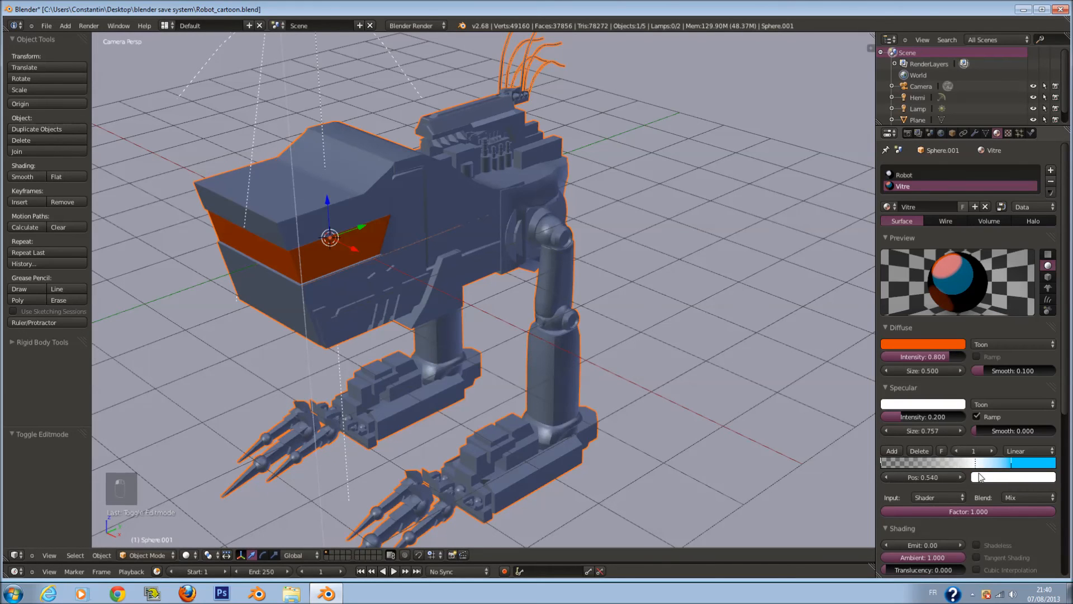
left_click(993, 479)
left_click(960, 360)
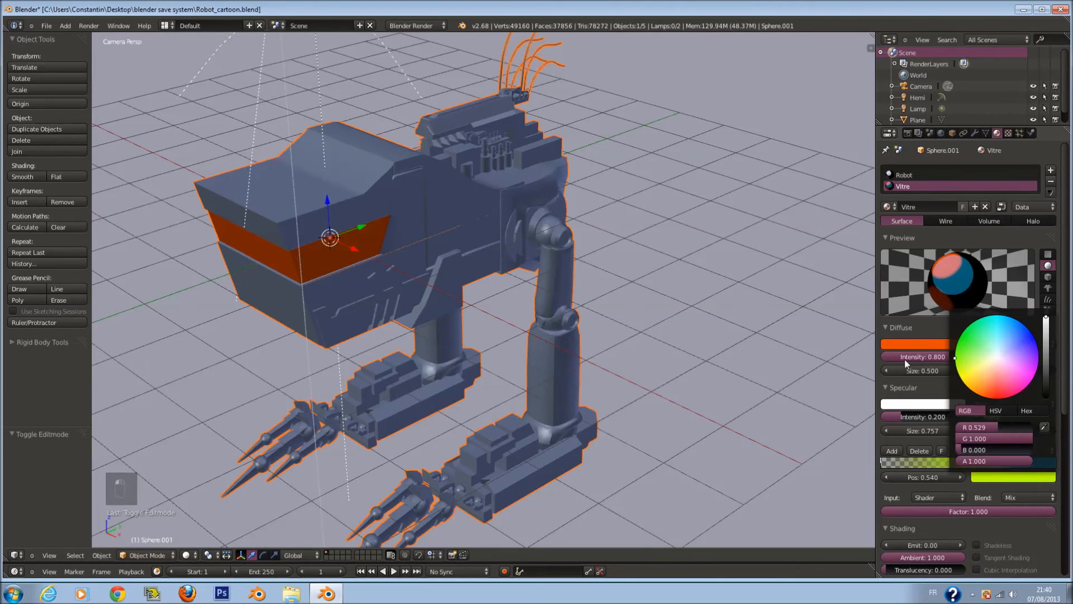
- Move the ramp's blue stop to about 0.569 and the transparent stop to 0.508, and test-render the windows
left_click_drag(1004, 466, 983, 471)
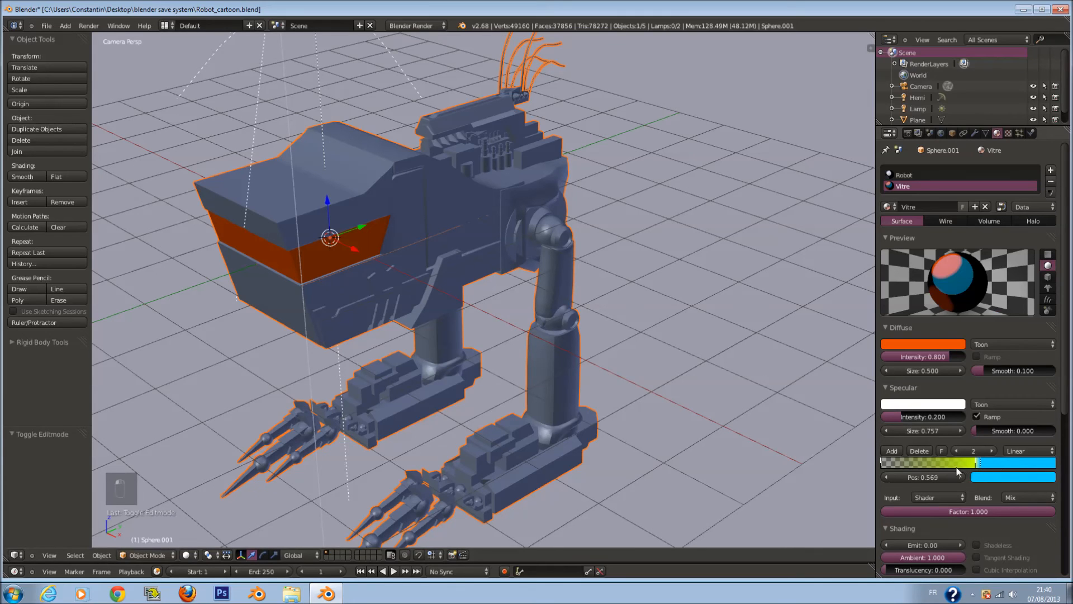
left_click_drag(885, 467, 975, 474)
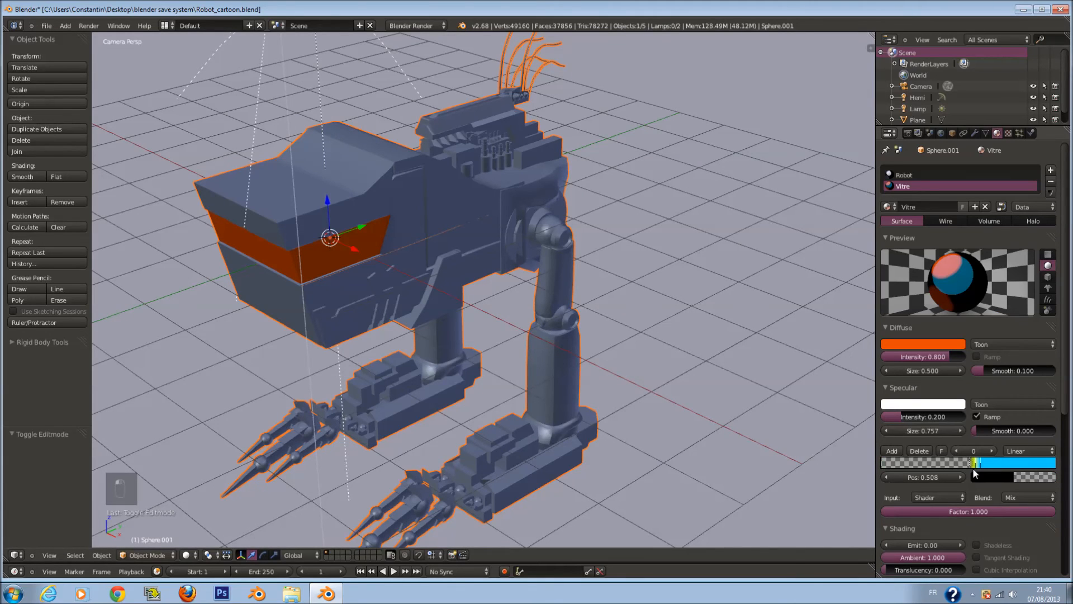
key("F12")
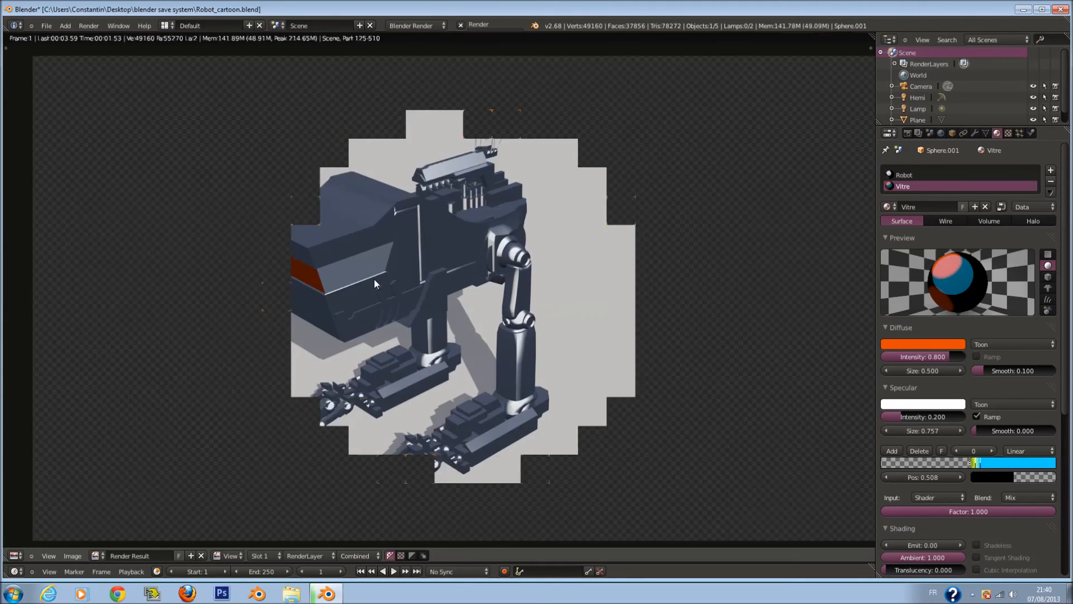
- Move the specular ramp's blue stop ahead of the lime one to 0.486 and test-render the robot
left_click(974, 465)
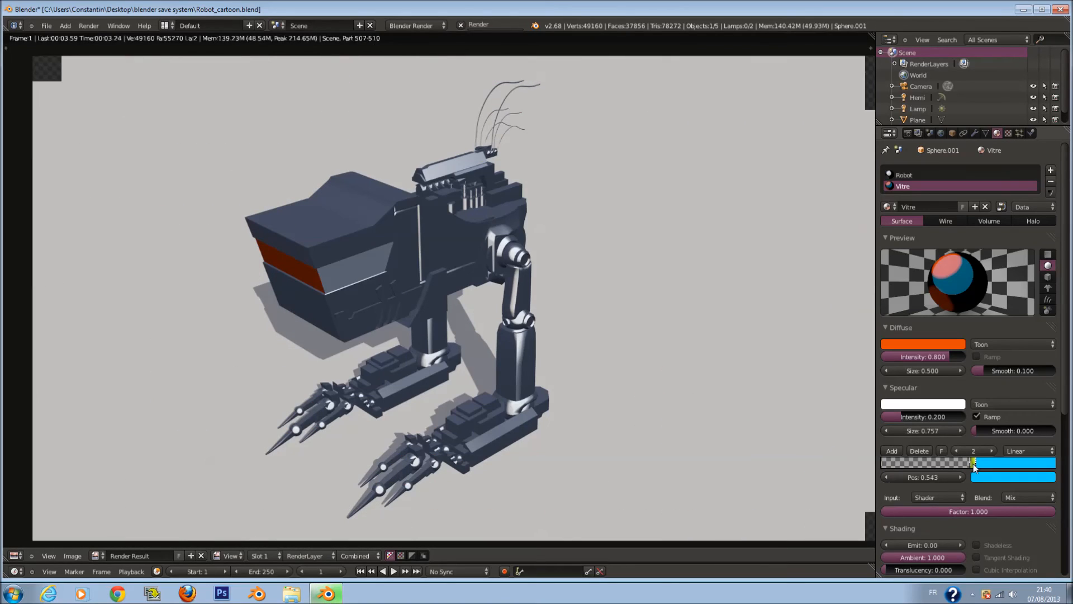
left_click(973, 464)
left_click_drag(974, 466, 966, 465)
key("F12")
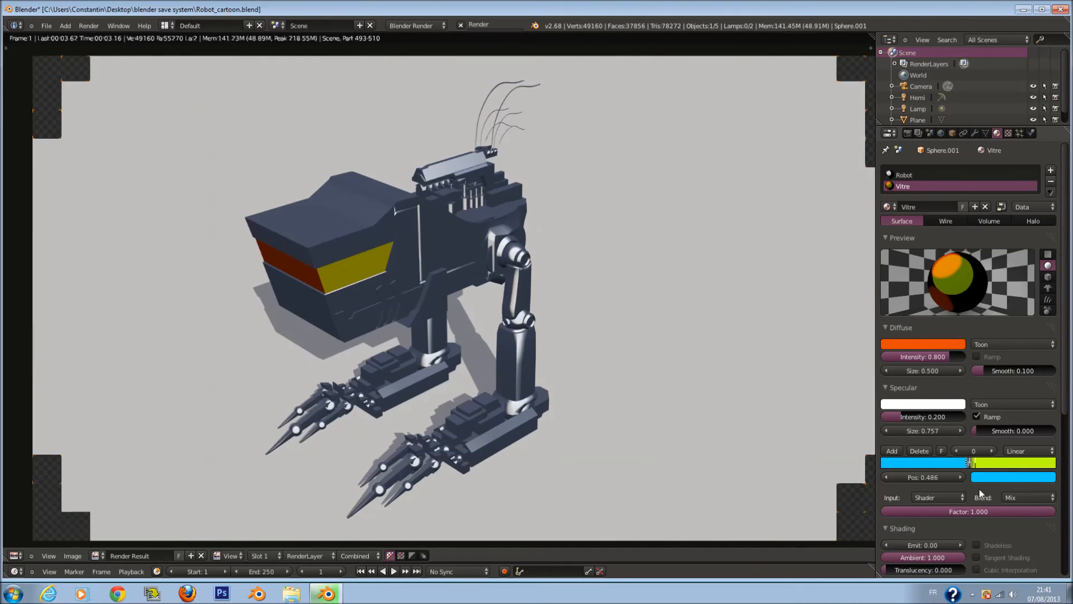
- Set the specular ramp's blend to Add, place the lime stop at 0.457 and the blue stop at 1.000, and test-render
left_click_drag(987, 464, 1031, 465)
left_click(1031, 494)
left_click(1013, 474)
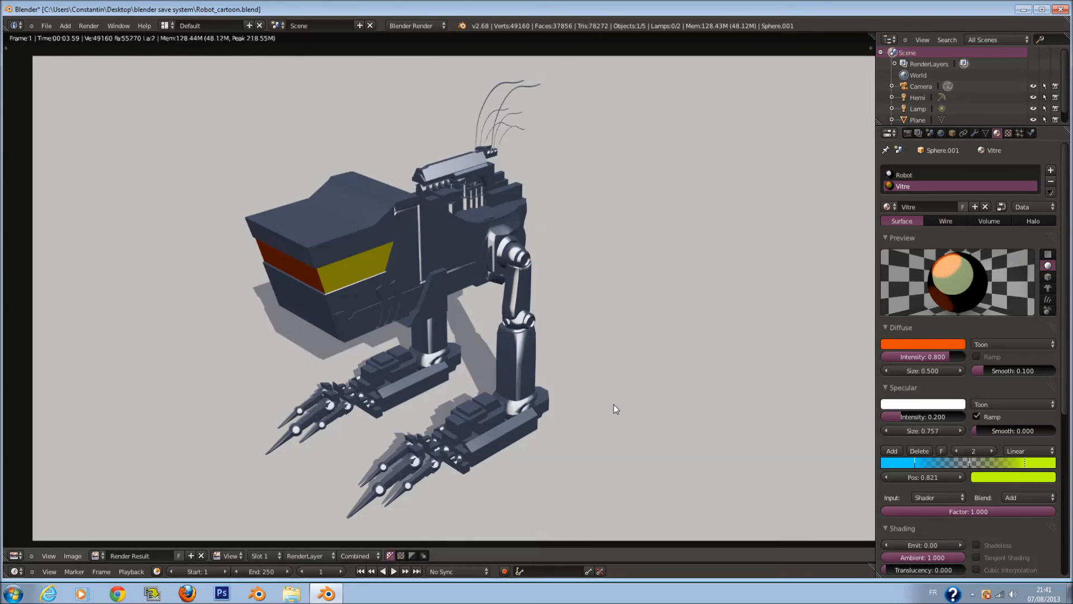
key("F12")
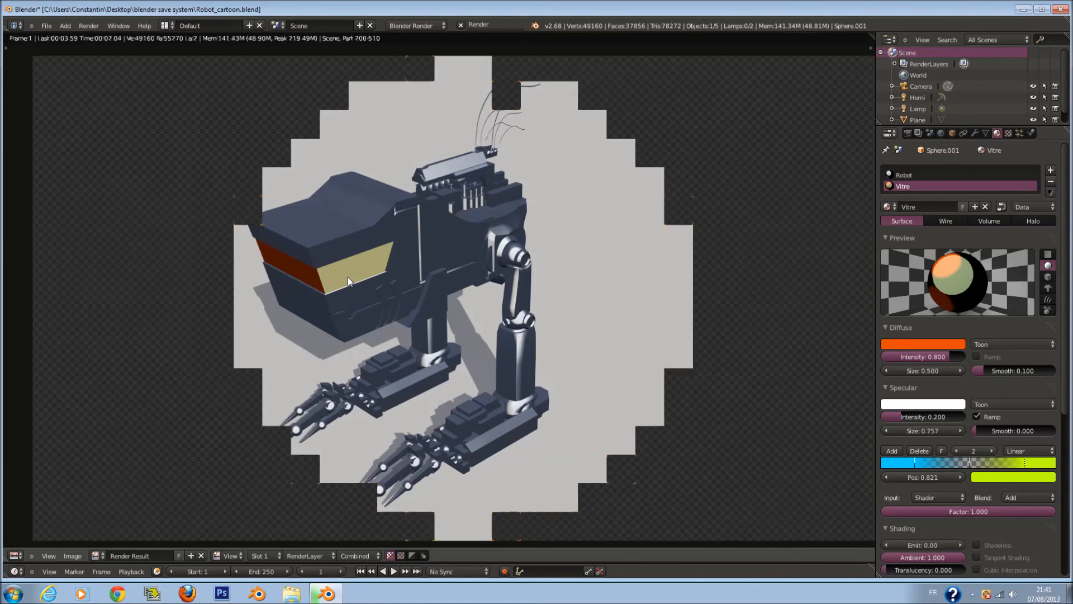
left_click_drag(1020, 464, 1061, 476)
key("F12")
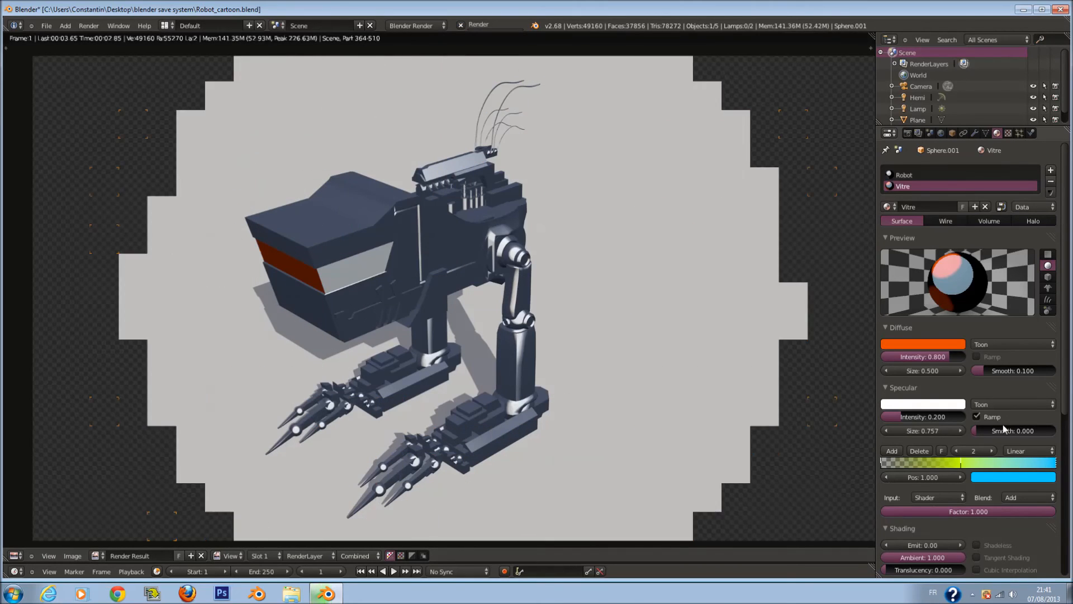
- Set Vitre's specular smooth to 0.713 and its size to 0.010, test-rendering the robot after each change
left_click_drag(1027, 433, 1048, 438)
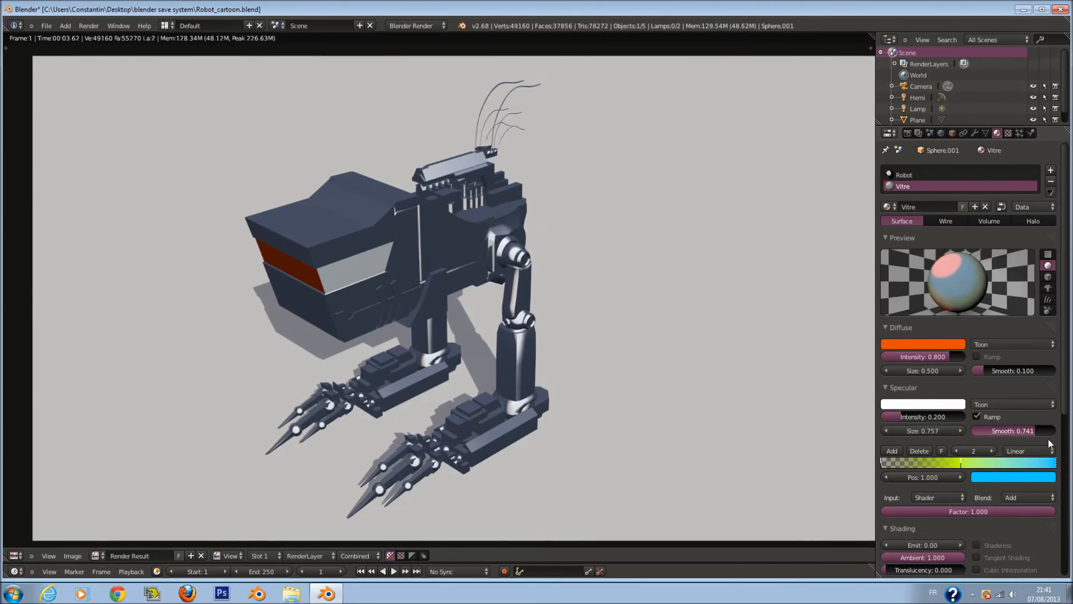
key("F12")
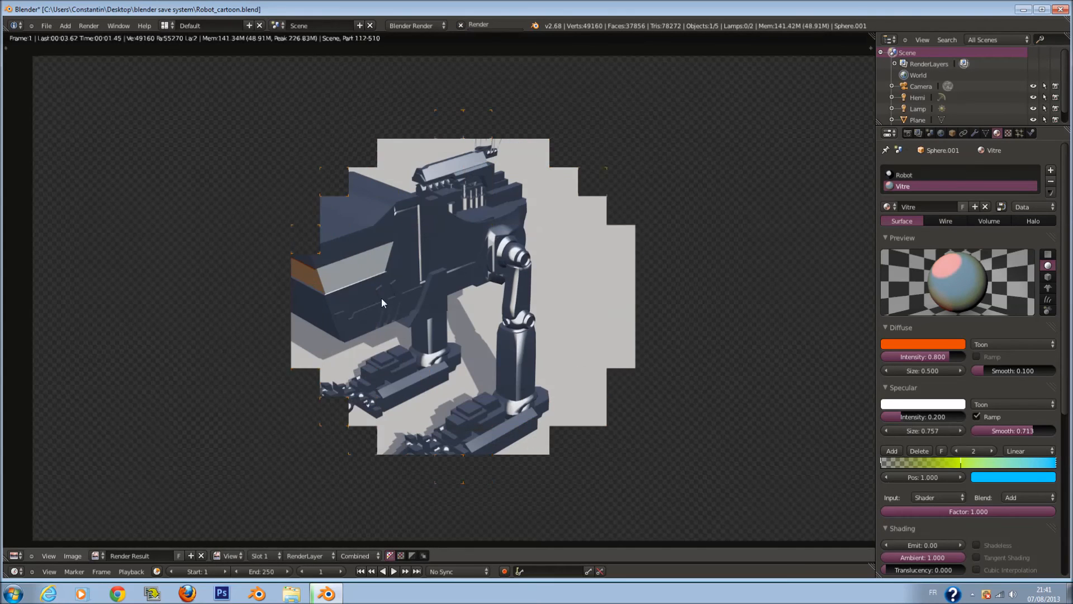
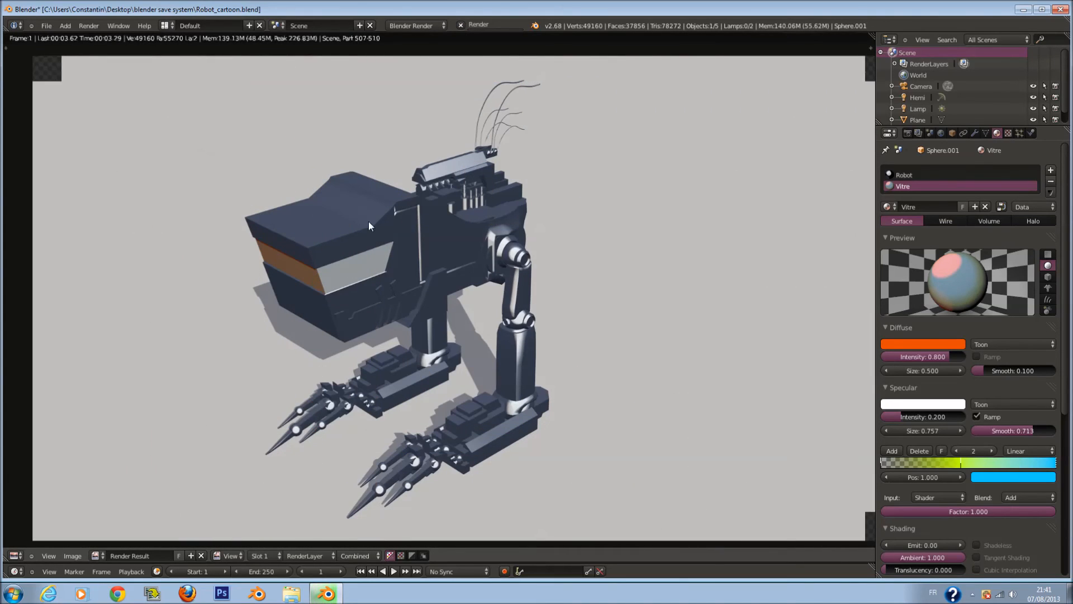
left_click(925, 427)
type(".010")
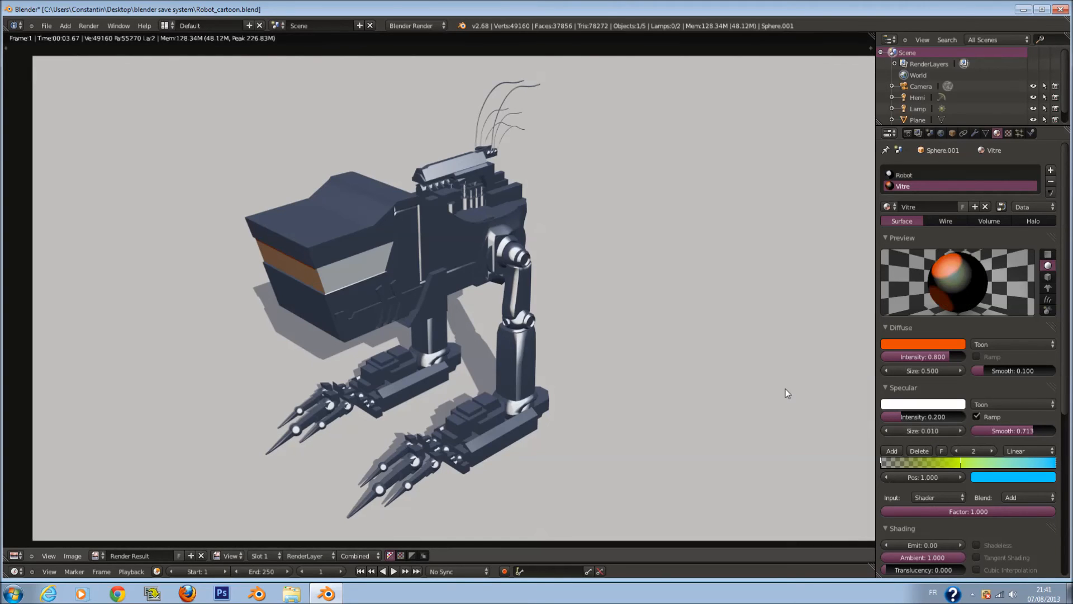
key("F12")
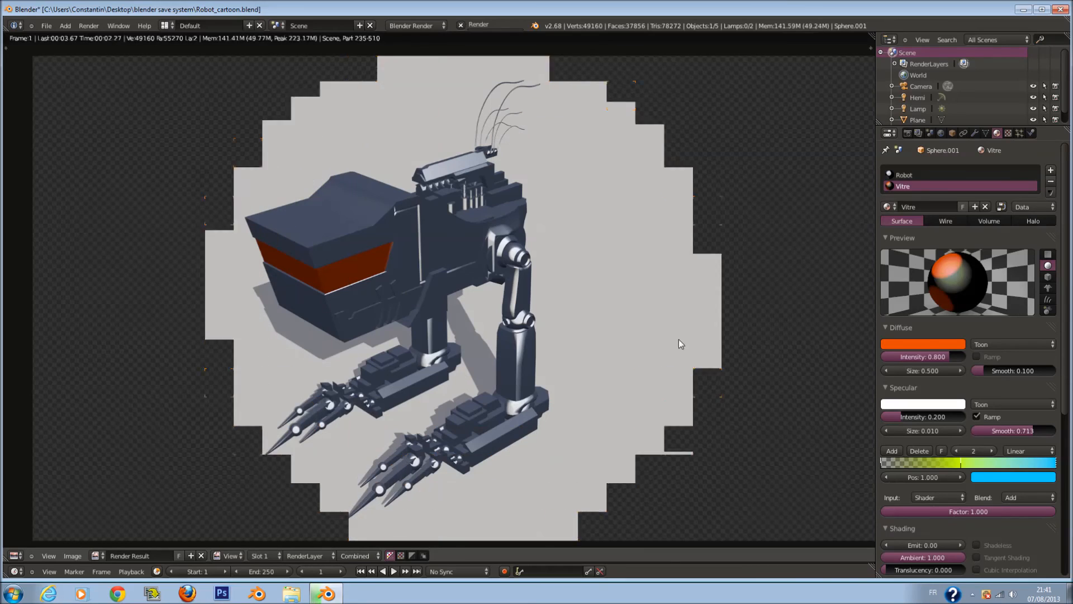
- Adjust Vitre's specular size to 0.110 and test-render the robot
left_click(957, 428)
left_click(956, 429)
left_click(958, 430)
left_click(957, 429)
left_click(957, 429)
left_click_drag(903, 431, 894, 431)
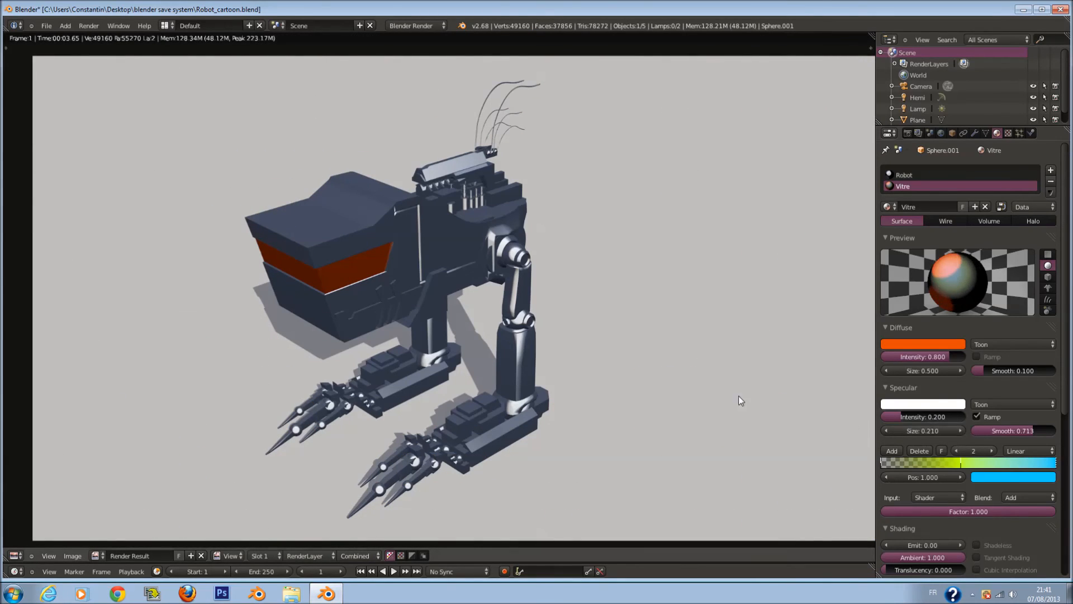
left_click(891, 431)
key("F12")
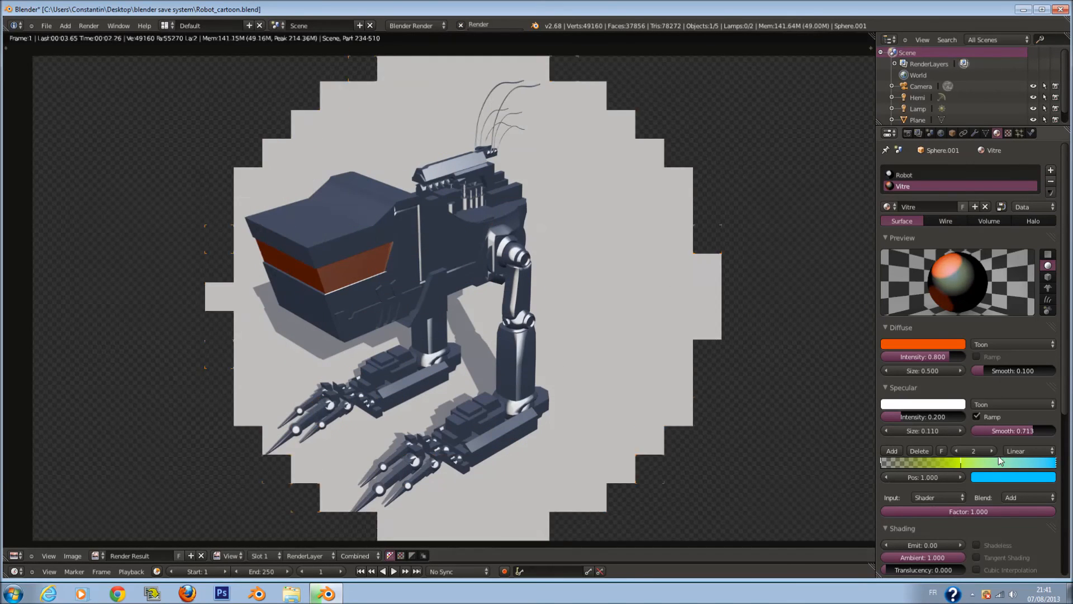
- Set the specular ramp's blend mode to Mix with the lime stop selected, and return from the render to the camera view
left_click(961, 462)
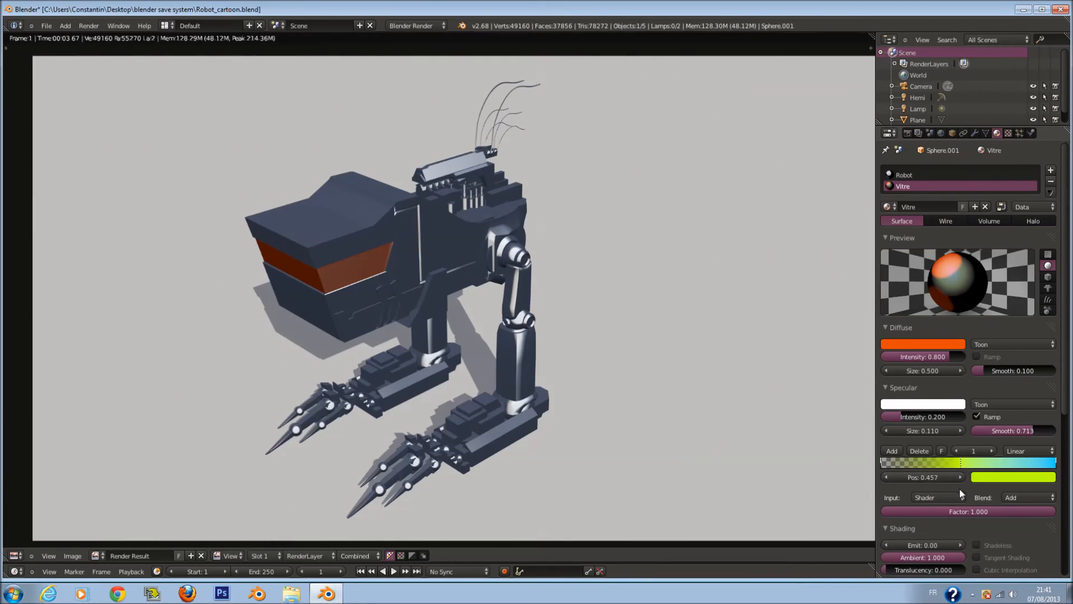
left_click(1015, 496)
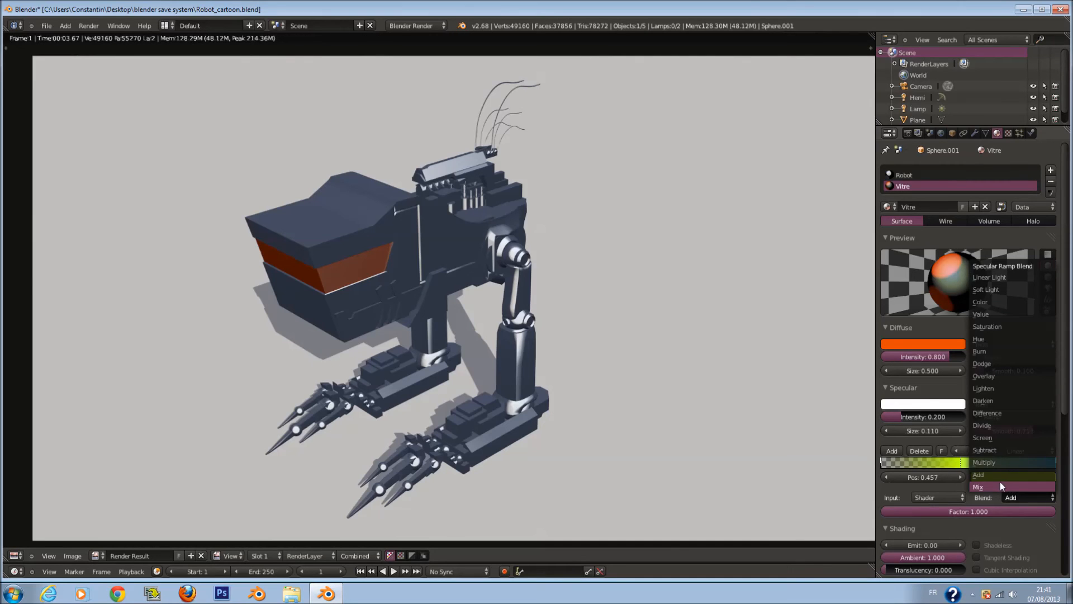
left_click(1002, 484)
scroll(525, 384, "down", 2)
scroll(501, 284, "up", 2)
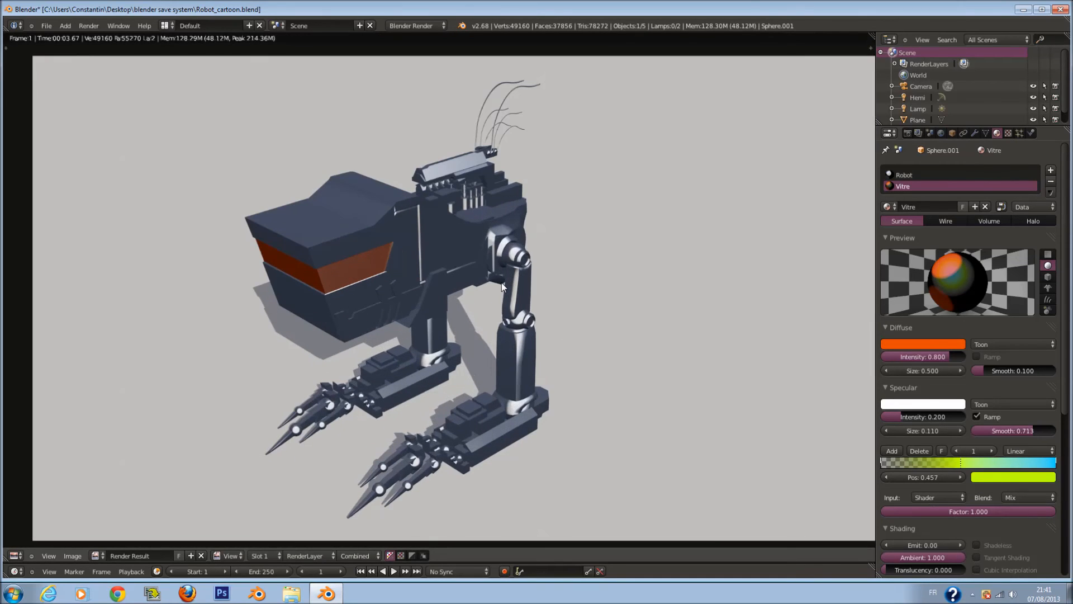
key("F11")
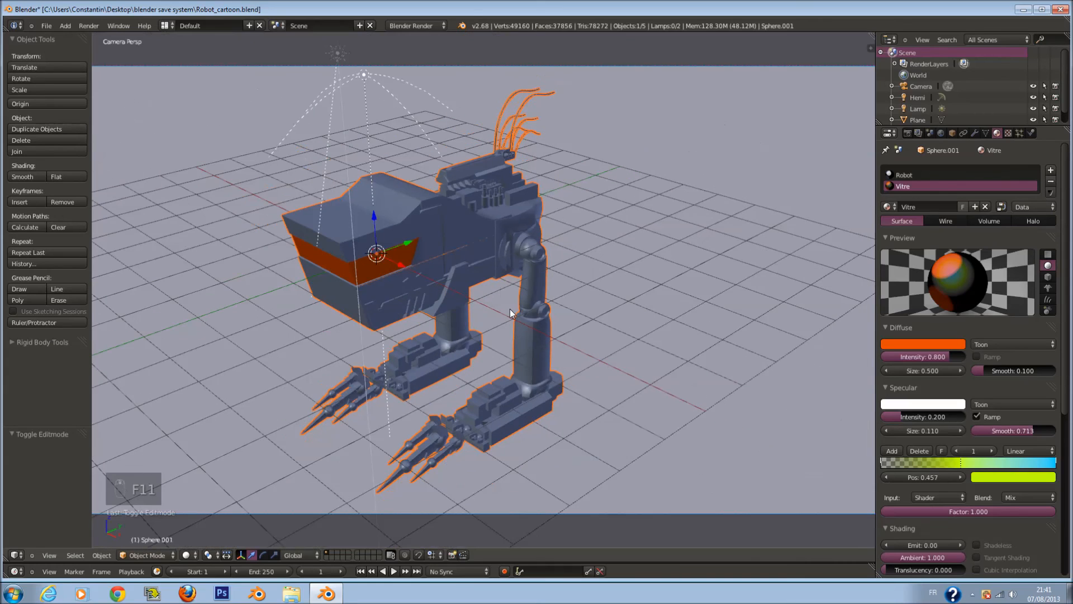
- Deselect all objects in the scene and save the file
key("a")
key("a")
key("a")
key("a")
key("a")
key("ctrl+s")
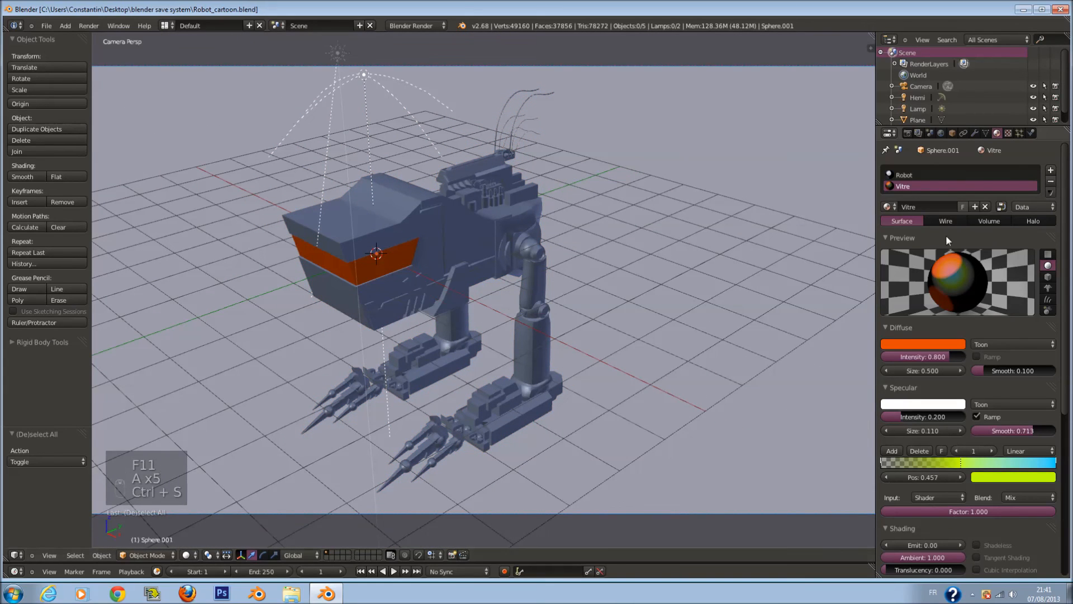
- Try the Fields post-processing option in a test render and turn it off again
left_click(905, 133)
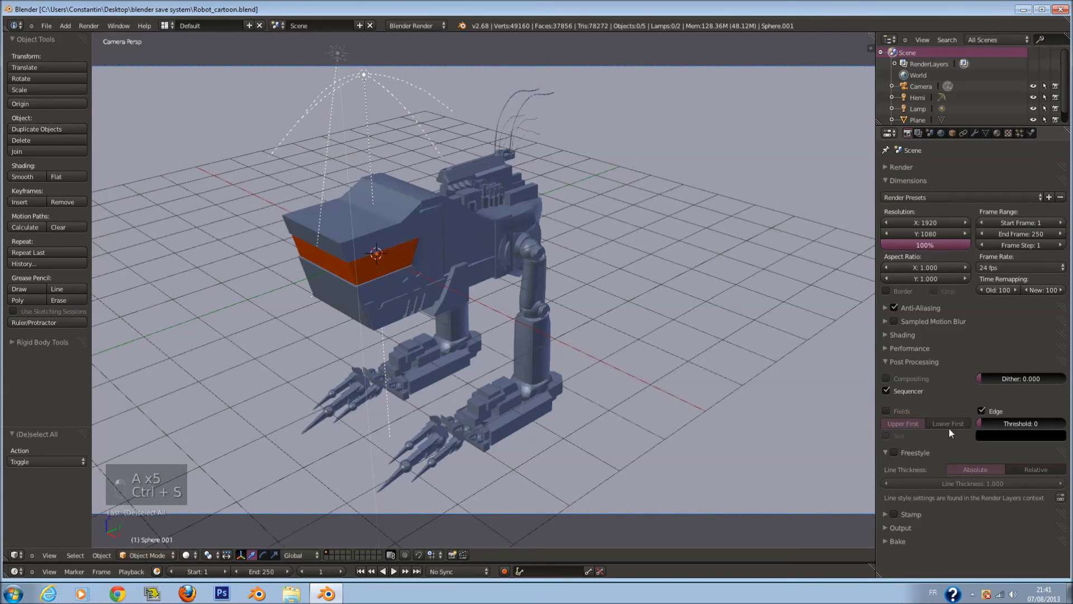
left_click(888, 412)
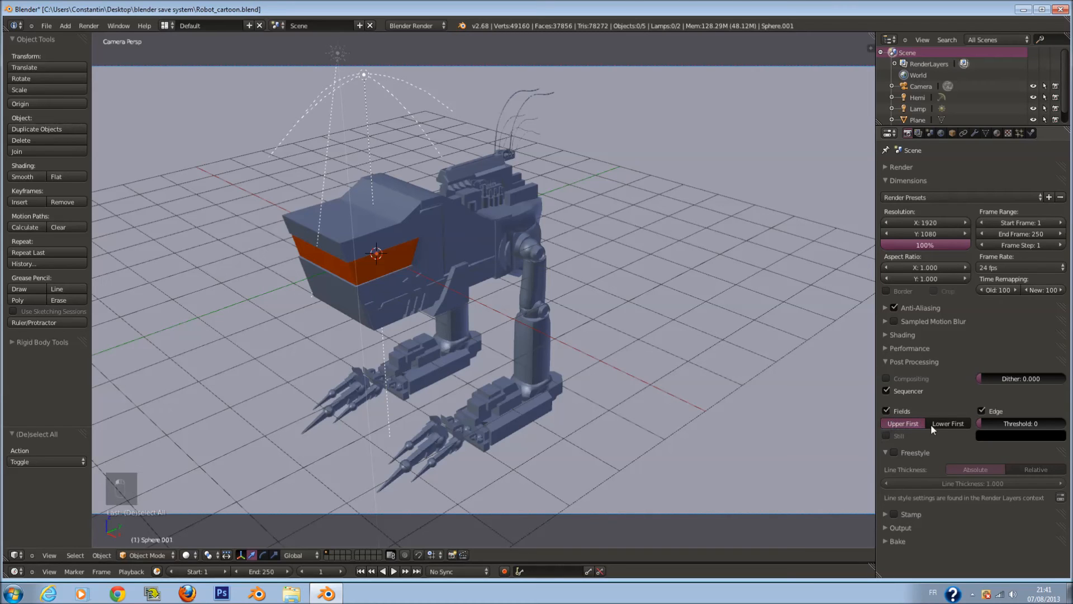
key("F12")
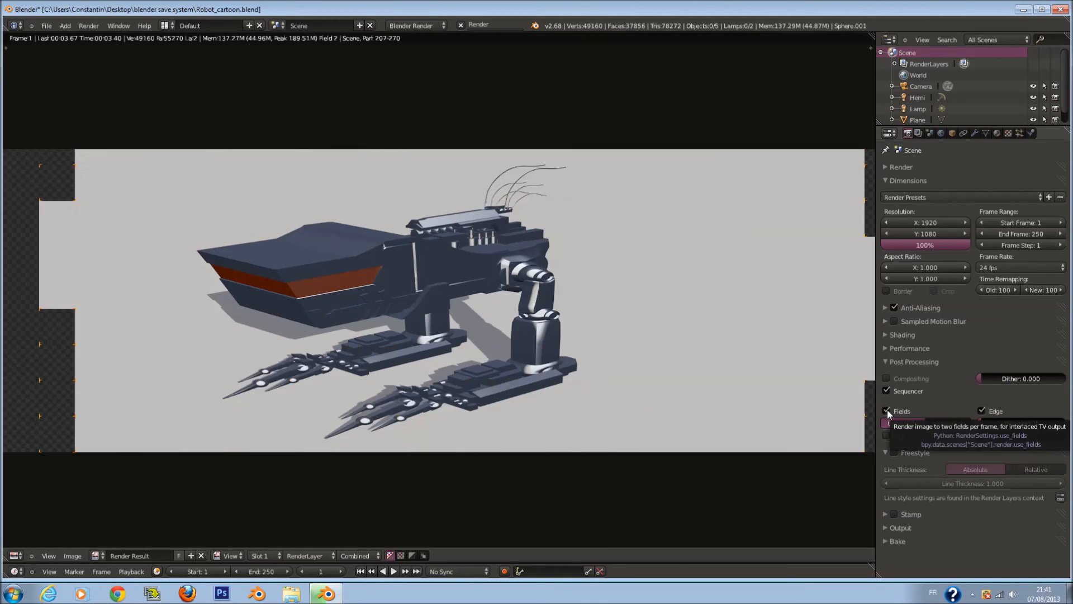
left_click(887, 411)
scroll(703, 410, "down", 2)
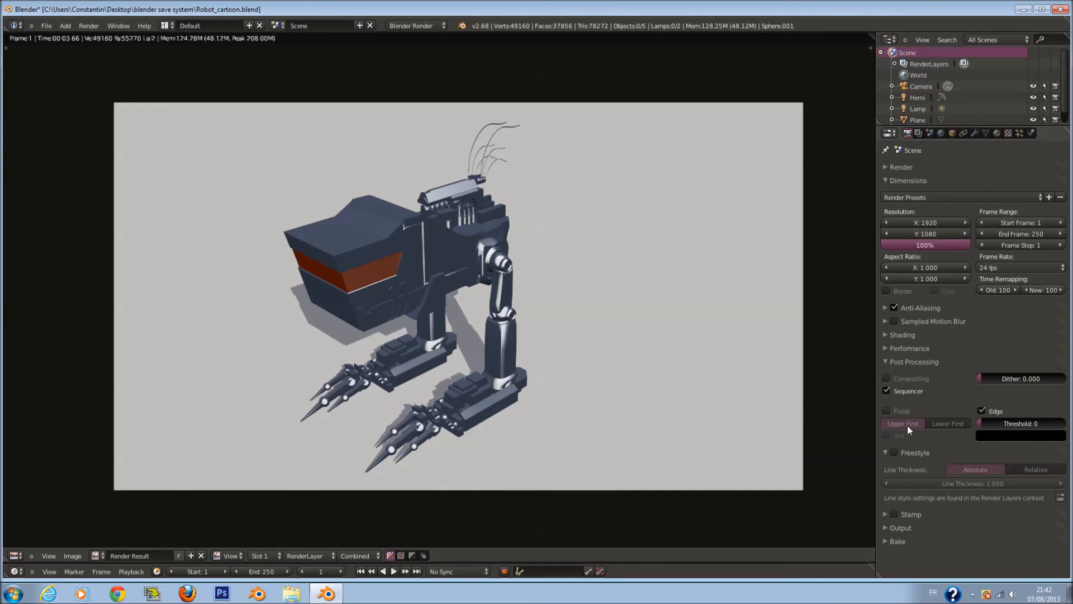
- Return from the render to the camera view with nothing selected and save the file again
key("F11")
key("a")
key("a")
key("a")
key("ctrl+s")
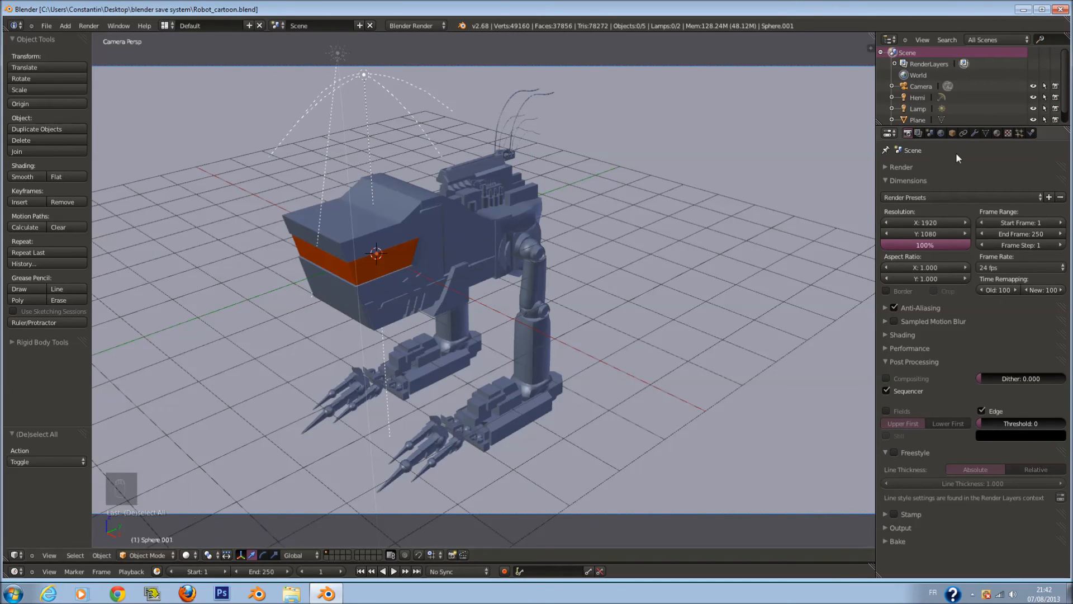
- Enable the world's Ambient Occlusion and set its factor to 0.01
left_click(942, 134)
left_click(896, 350)
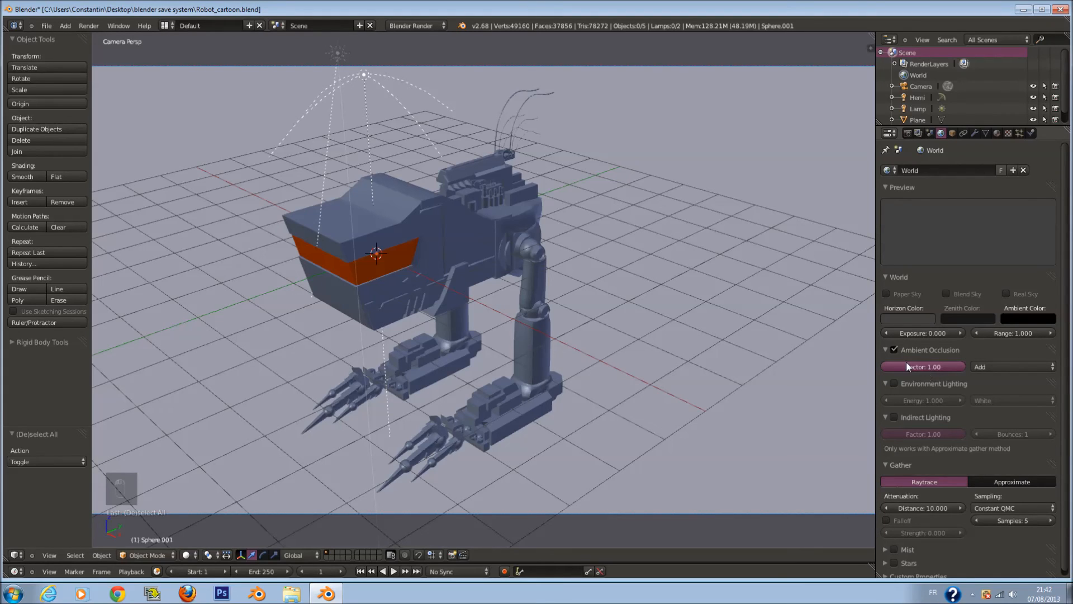
left_click(909, 365)
key("BackSpace")
key("Return")
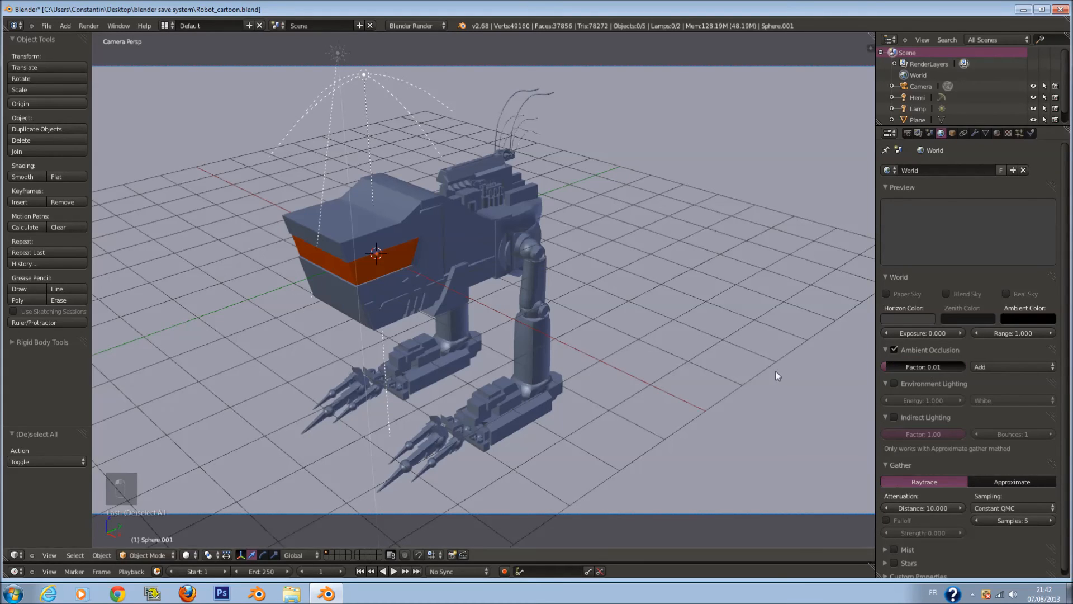
- Try Multiply mode for the ambient occlusion in a test render and switch back to Add
left_click(1029, 366)
left_click(1012, 344)
key("F12")
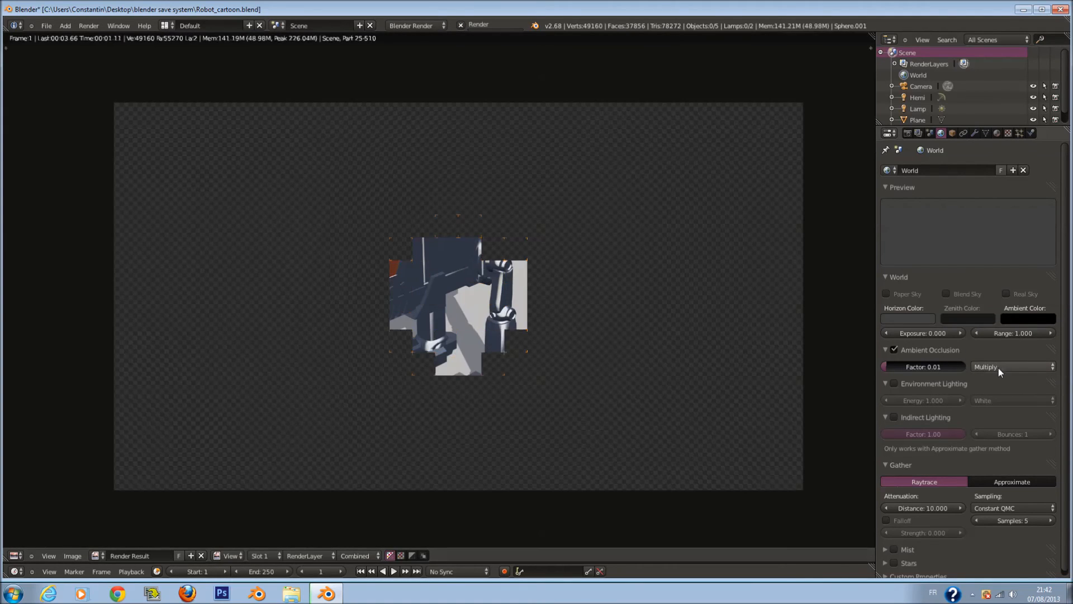
left_click(999, 367)
left_click(996, 344)
- Set the ambient occlusion factor to 0.05
left_click(926, 366)
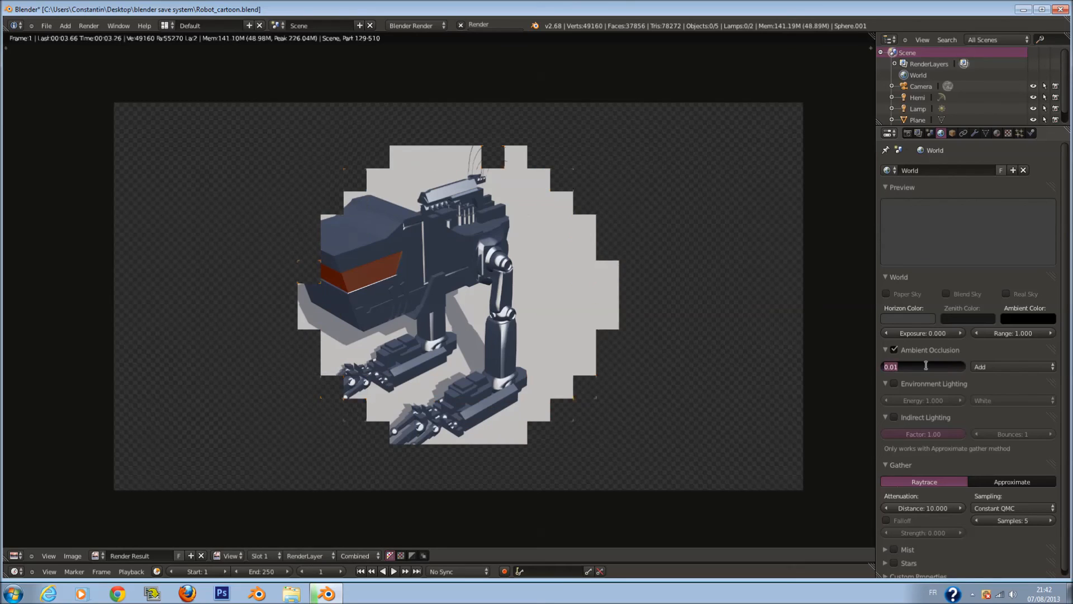
type(".05")
key("Return")
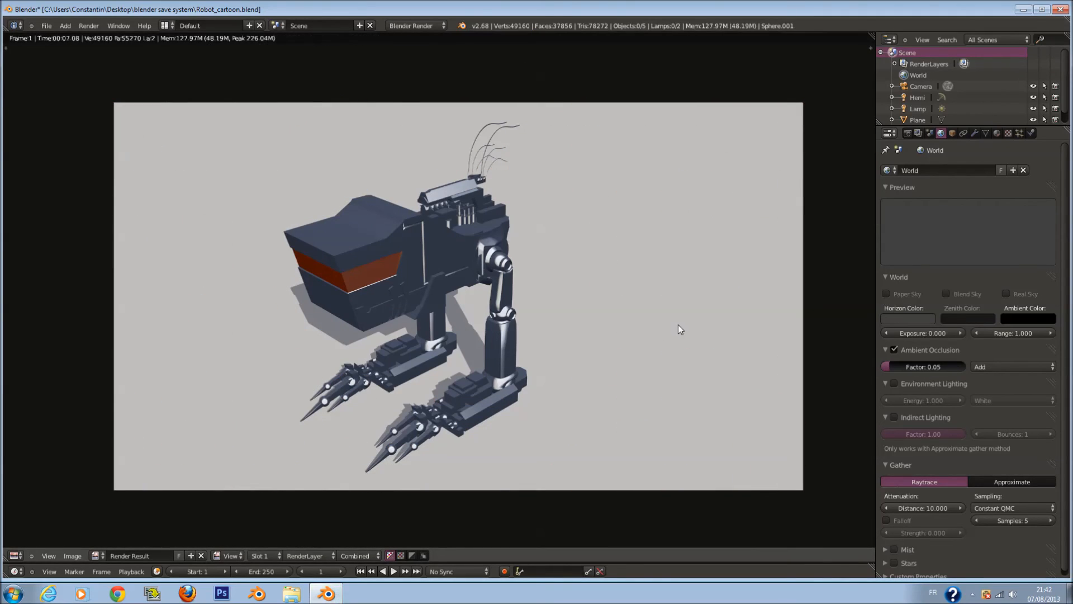
- Enable the Diffuse, Specular, Shadow and AO passes on RenderLayer and render the robot
left_click(918, 133)
left_click(900, 233)
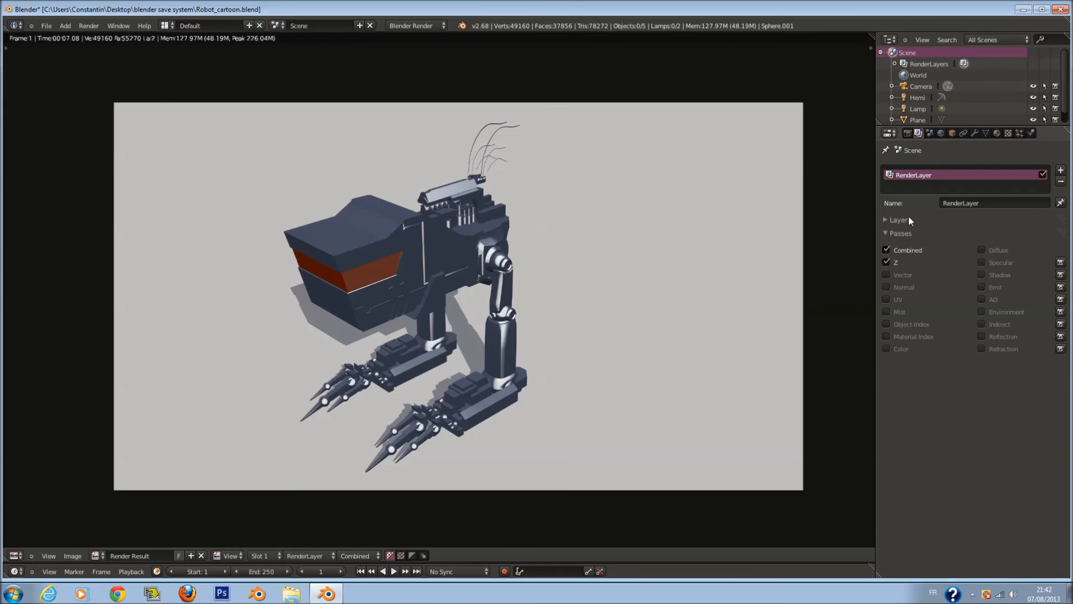
left_click(909, 219)
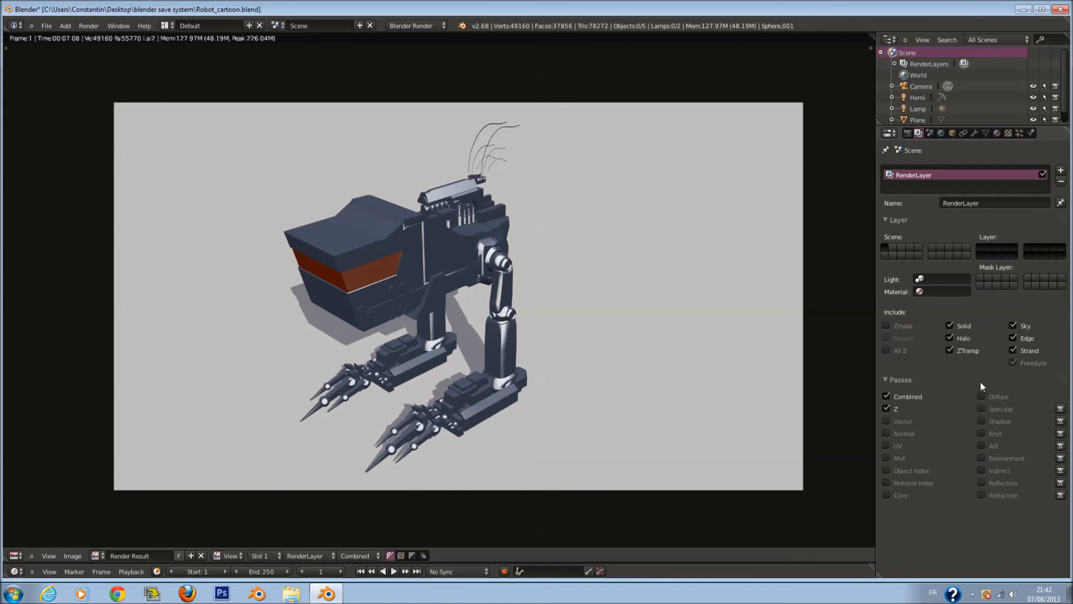
left_click(890, 443)
left_click(886, 459)
left_click(981, 409)
left_click(982, 446)
key("F12")
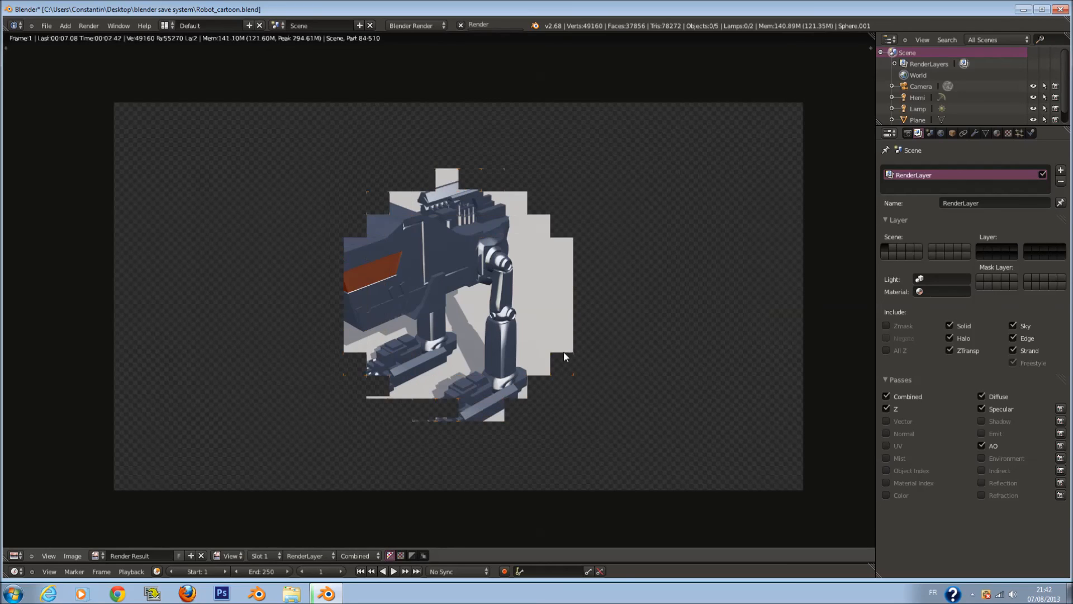
left_click(982, 421)
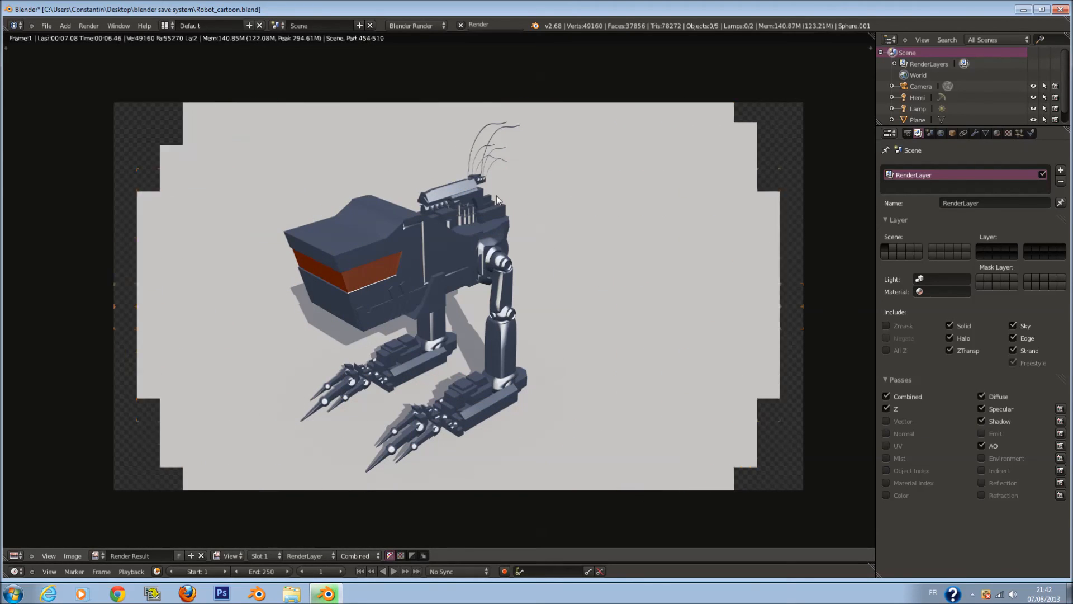
key("F12")
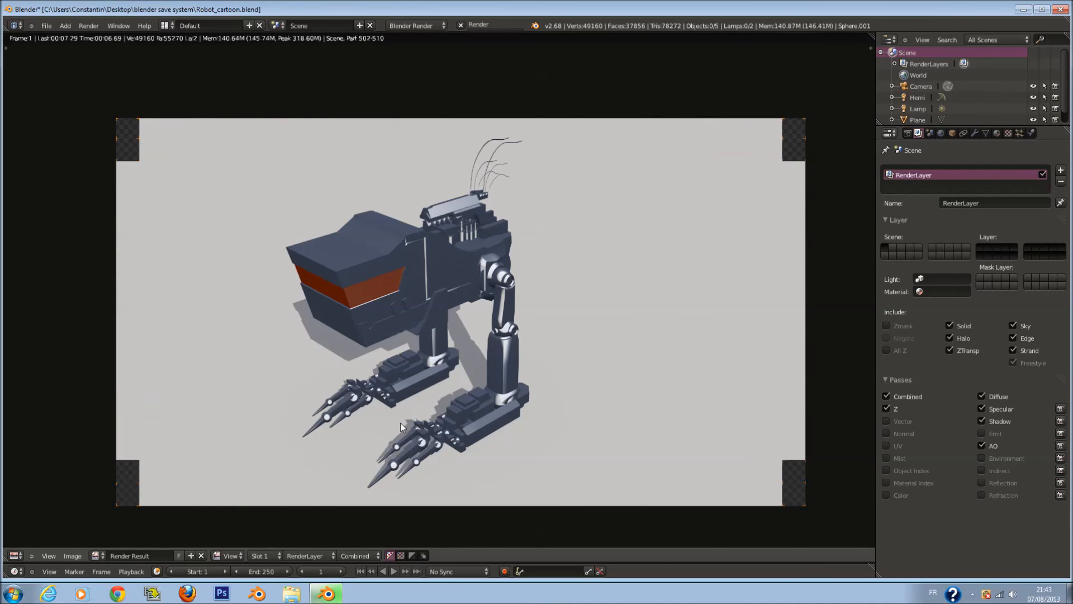
- Switch the render view to the Node Editor and enable Use Nodes, Free Unused and Backdrop for compositing
left_click(20, 555)
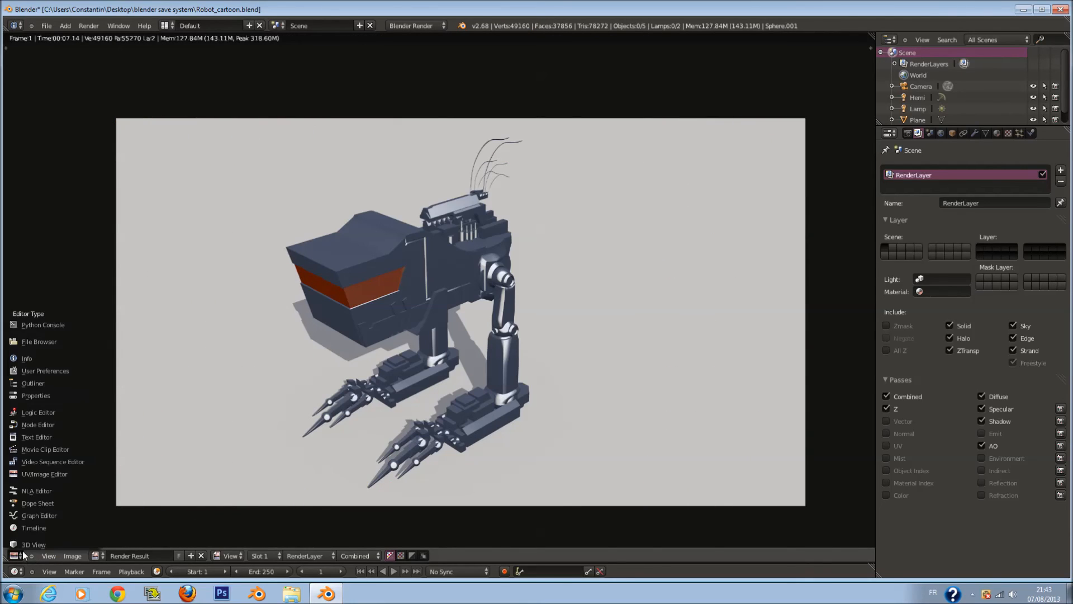
left_click(51, 424)
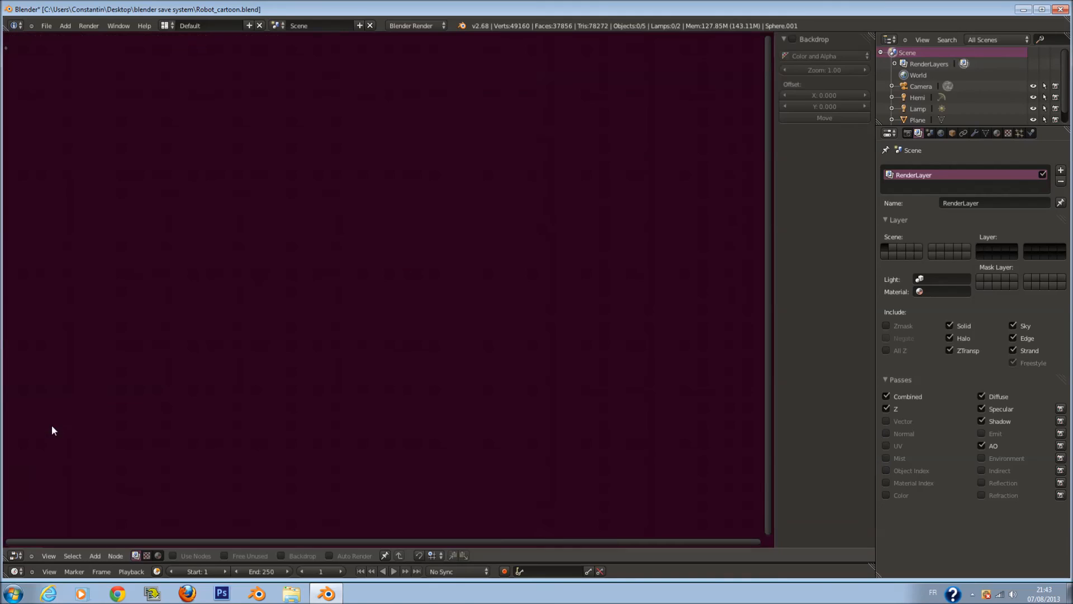
left_click(186, 557)
left_click(233, 555)
left_click(306, 553)
- Spread the Render Layers and Composite nodes apart, and add a Viewer node fed by the Render Layers image
left_click_drag(428, 283, 620, 263)
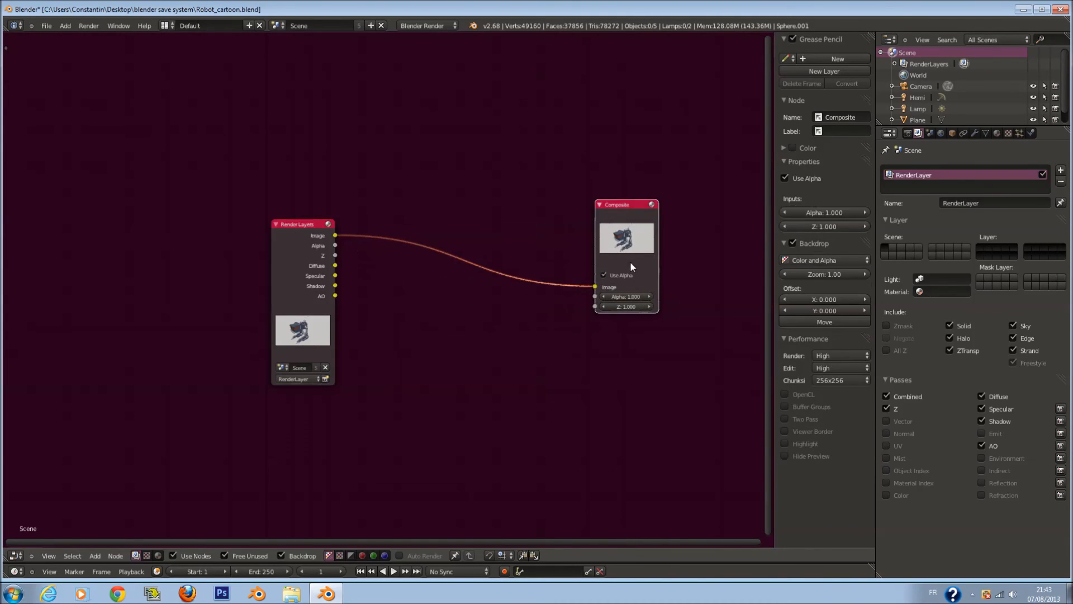
left_click_drag(302, 280, 199, 271)
key("shift+a")
mouse_move(398, 337)
left_click(429, 351)
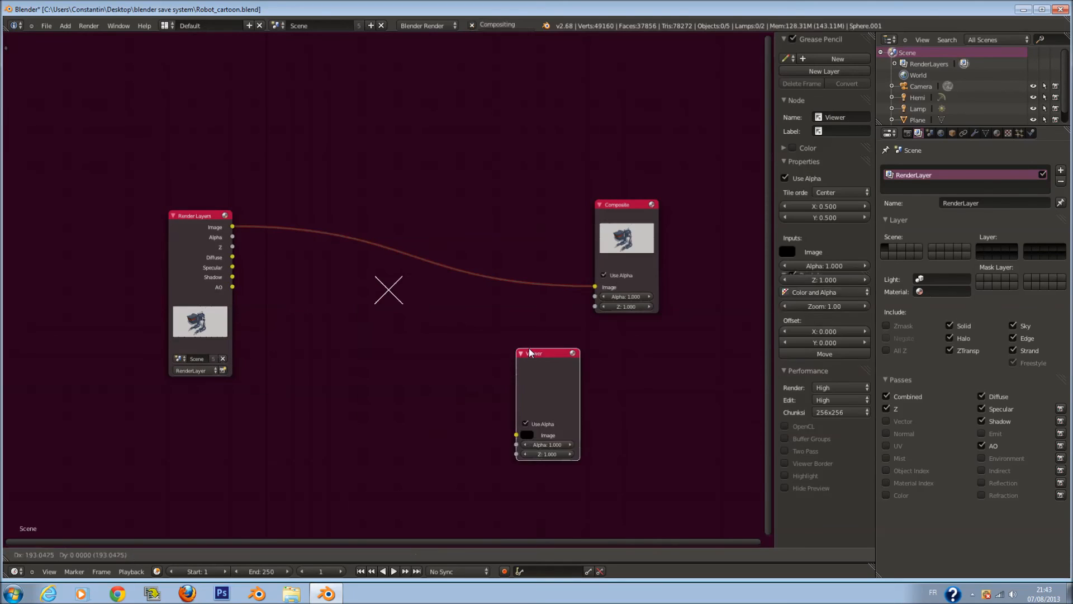
left_click(617, 321)
left_click_drag(233, 226, 601, 404)
- Set the backdrop zoom to 0.78 and preview the Diffuse and Specular passes through the Viewer node
scroll(405, 348, "down", 1)
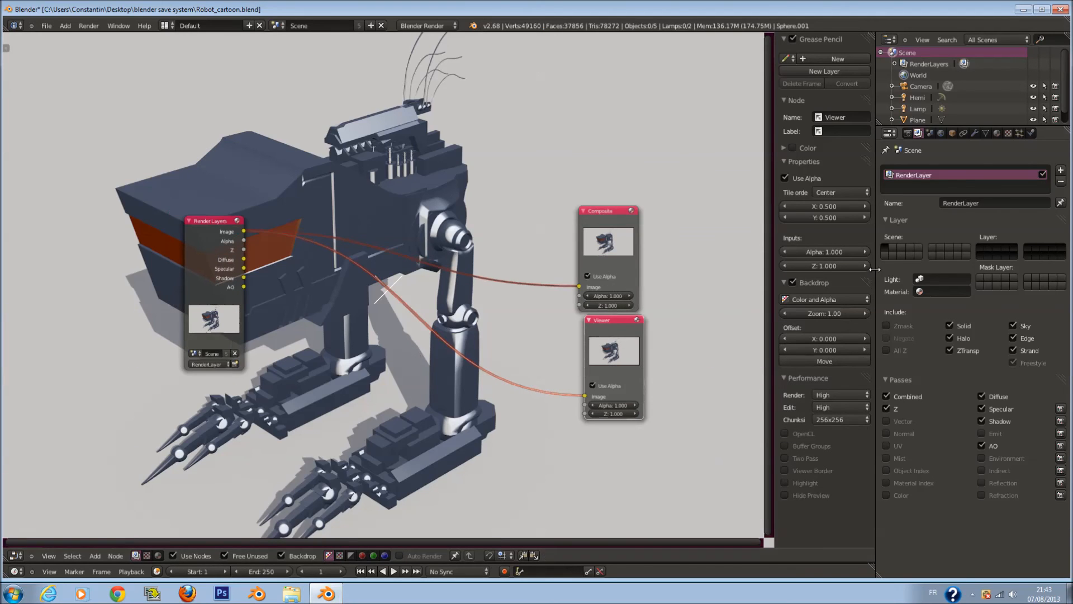
left_click_drag(824, 311, 783, 313)
scroll(522, 328, "up", 1)
left_click_drag(160, 259, 618, 414)
left_click_drag(170, 267, 620, 417)
- Insert a Mix node between the Render Layers image and the Viewer, with AO as its second image input
key("shift+a")
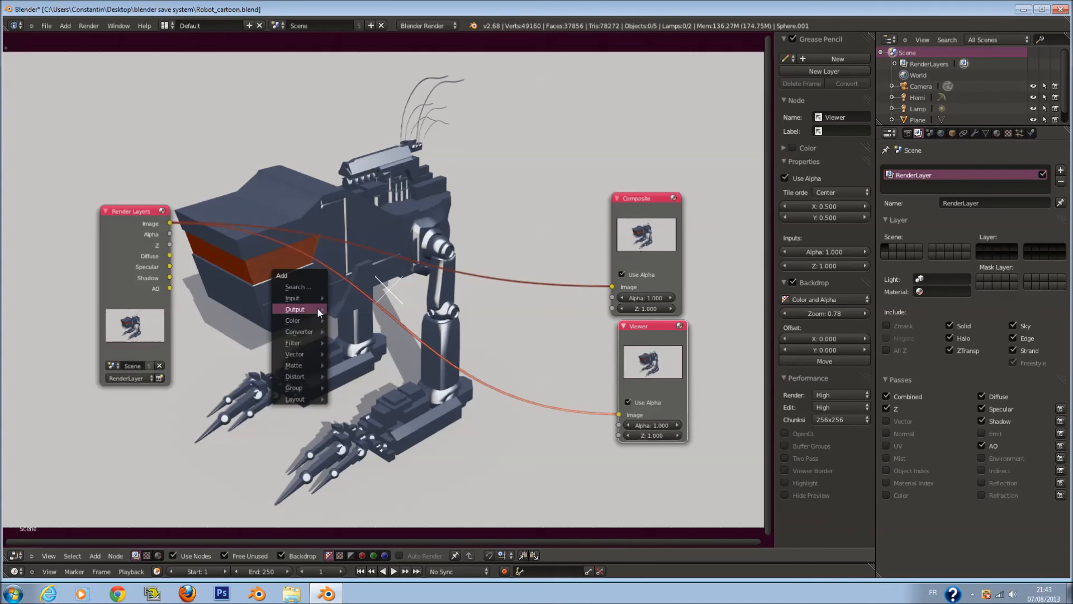
left_click(335, 320)
left_click(315, 265)
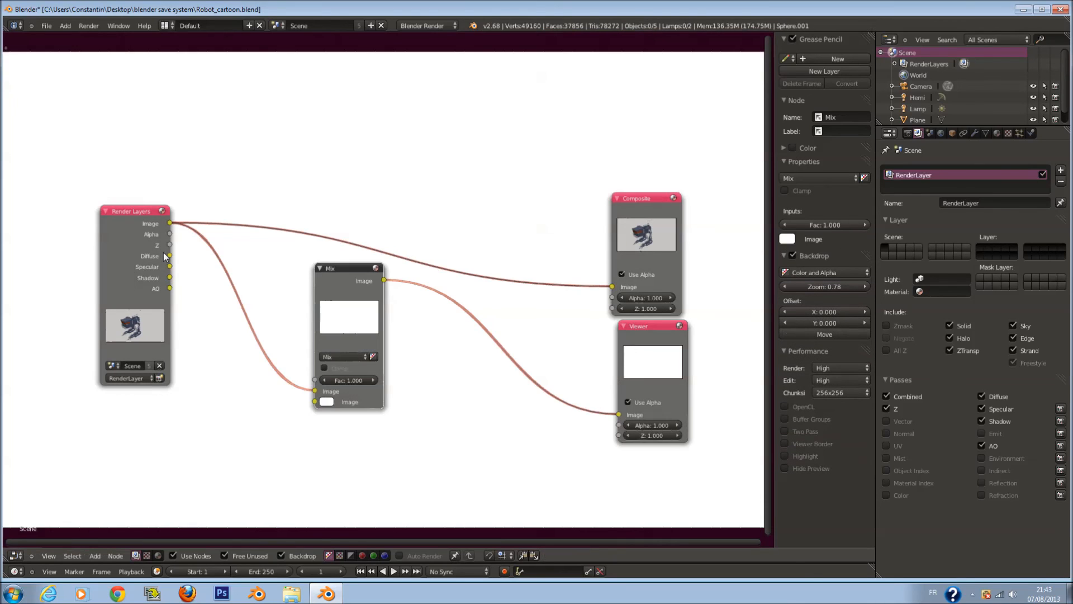
left_click_drag(170, 288, 315, 402)
- Try Multiply blending on the Mix node, set it back to Mix, and move the node away from Render Layers
left_click(343, 360)
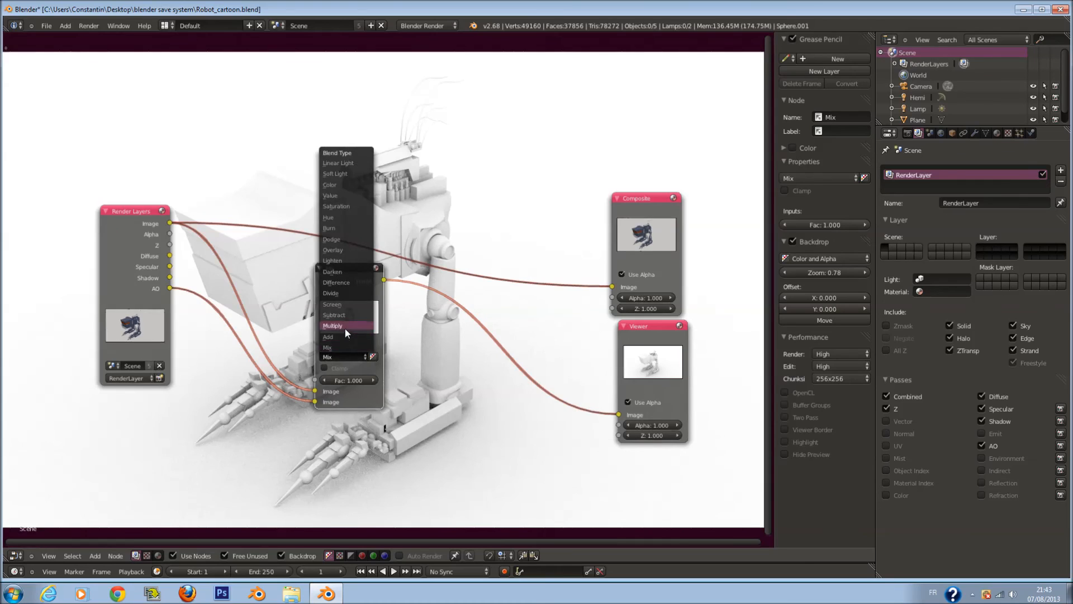
left_click(344, 328)
left_click(342, 357)
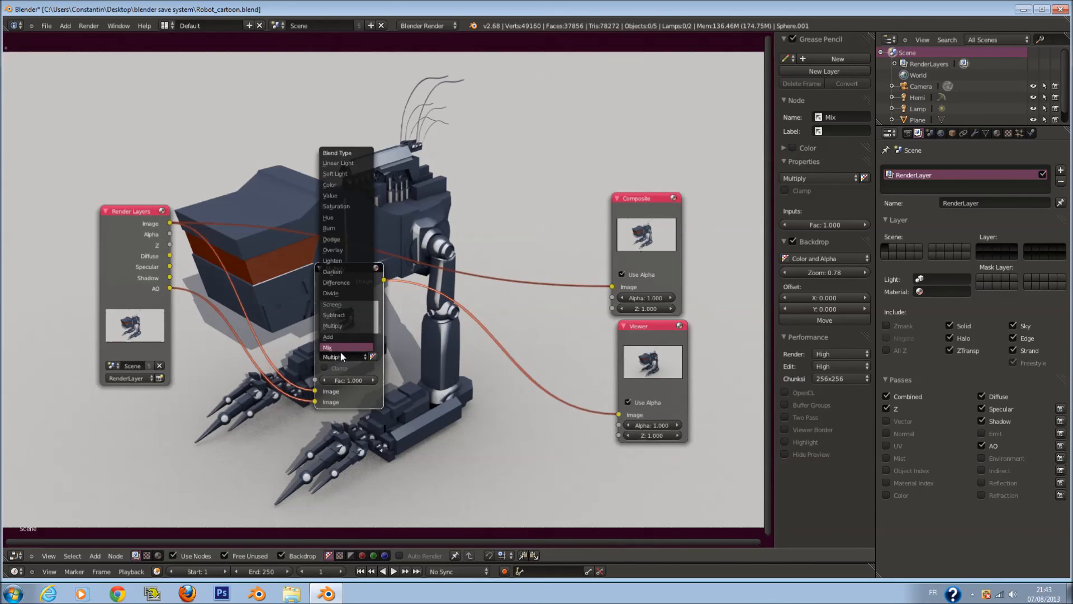
left_click(340, 352)
key("g")
left_click(286, 407)
key("shift+a")
mouse_move(262, 432)
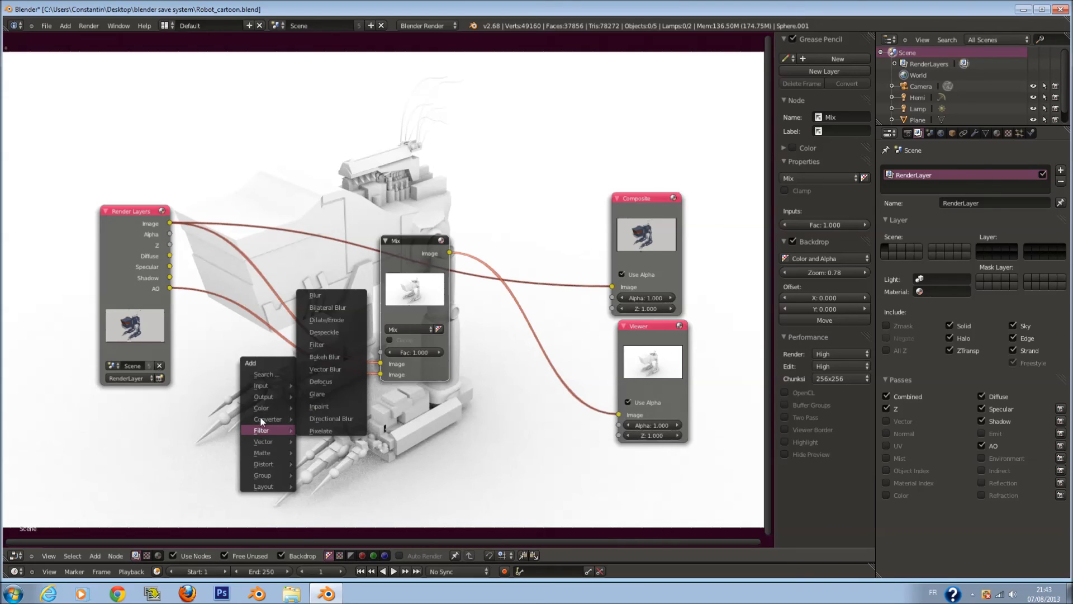
mouse_move(256, 408)
left_click(304, 409)
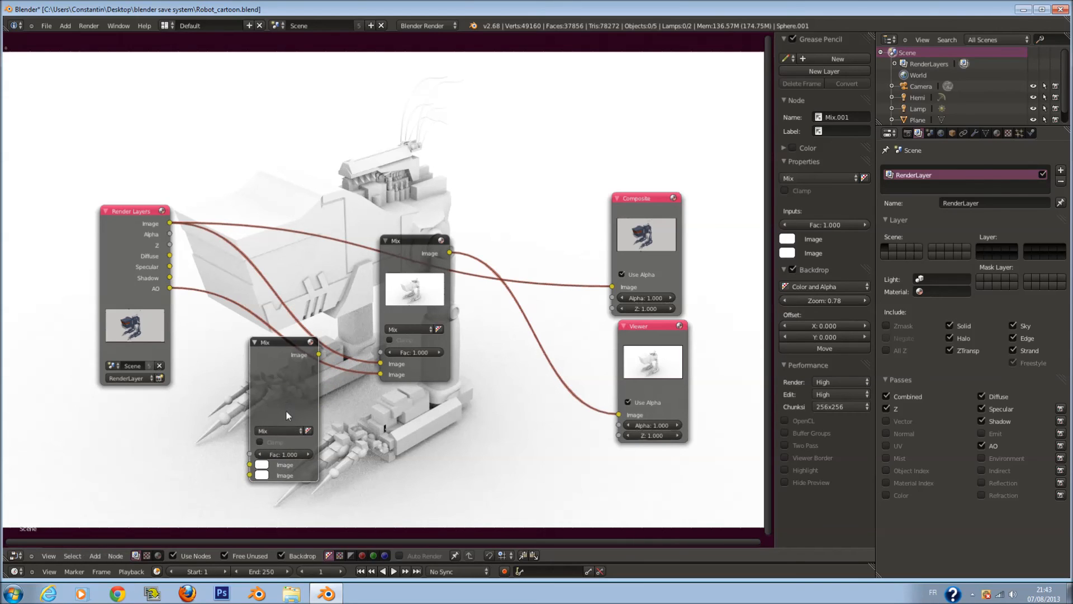
key("x")
- Insert a Gaussian Blur node on the AO link before the Mix node, set X and Y to 3, and collapse it
key("shift+a")
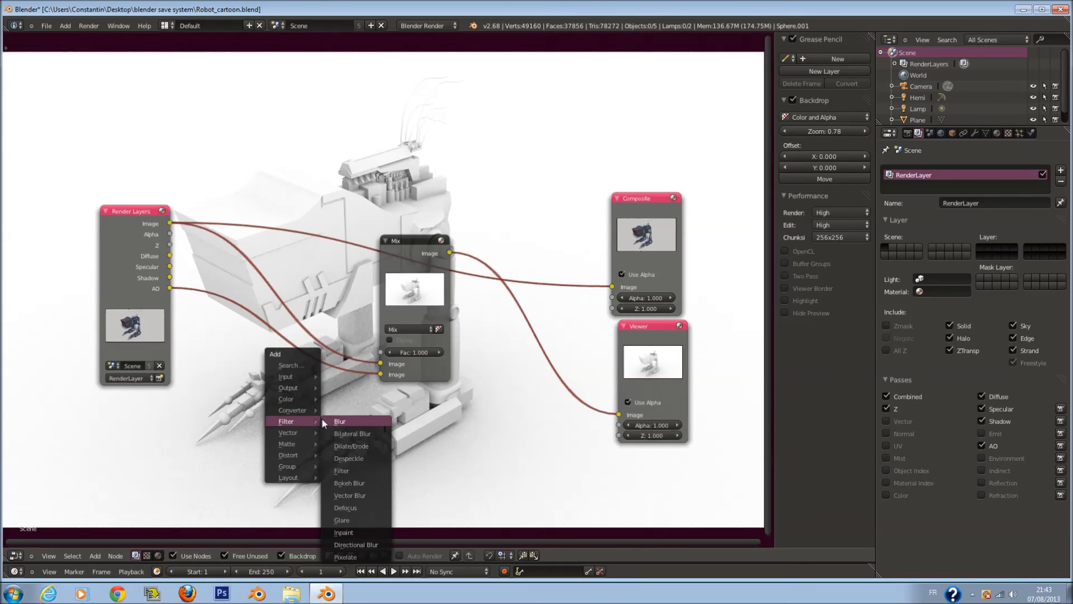
left_click(339, 421)
left_click(276, 405)
left_click(282, 436)
left_click(284, 384)
left_click(307, 492)
left_click(307, 492)
left_click(307, 492)
left_click(307, 502)
left_click(307, 502)
left_click(307, 502)
left_click(252, 349)
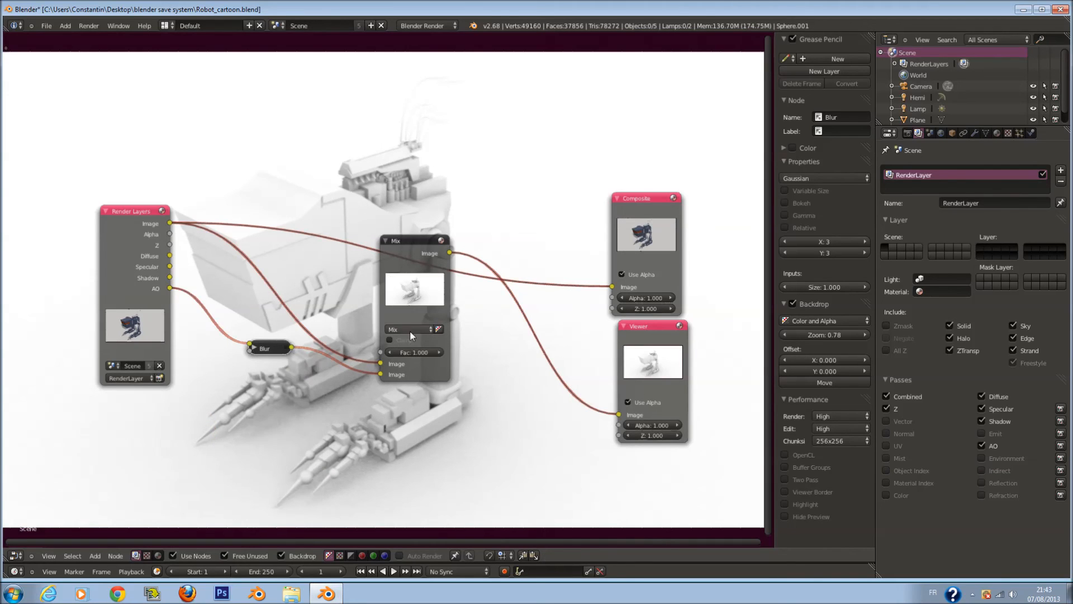
- Set the Mix node to Multiply, try lower factors before restoring 1.000, and save the file
left_click(410, 332)
left_click(407, 301)
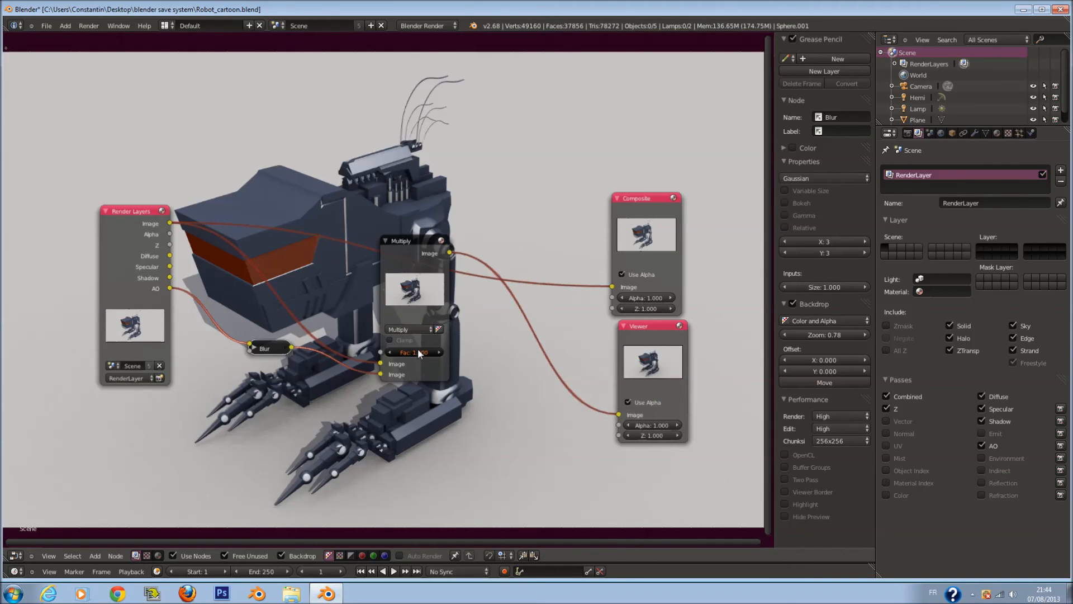
left_click_drag(418, 350, 213, 341)
left_click_drag(433, 353, 593, 352)
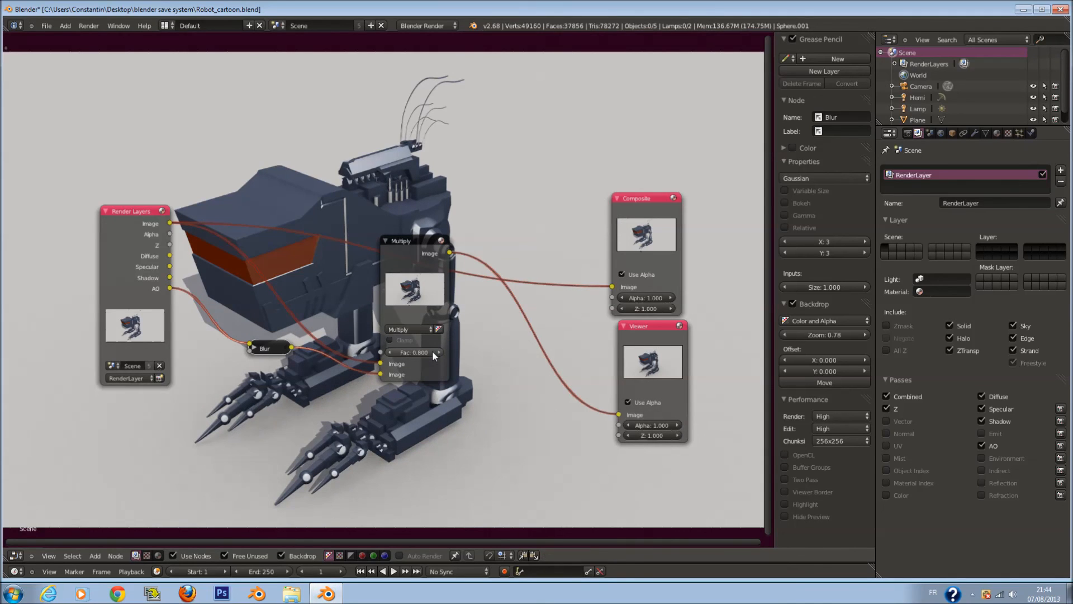
left_click_drag(417, 351, 422, 377)
key("ctrl+s")
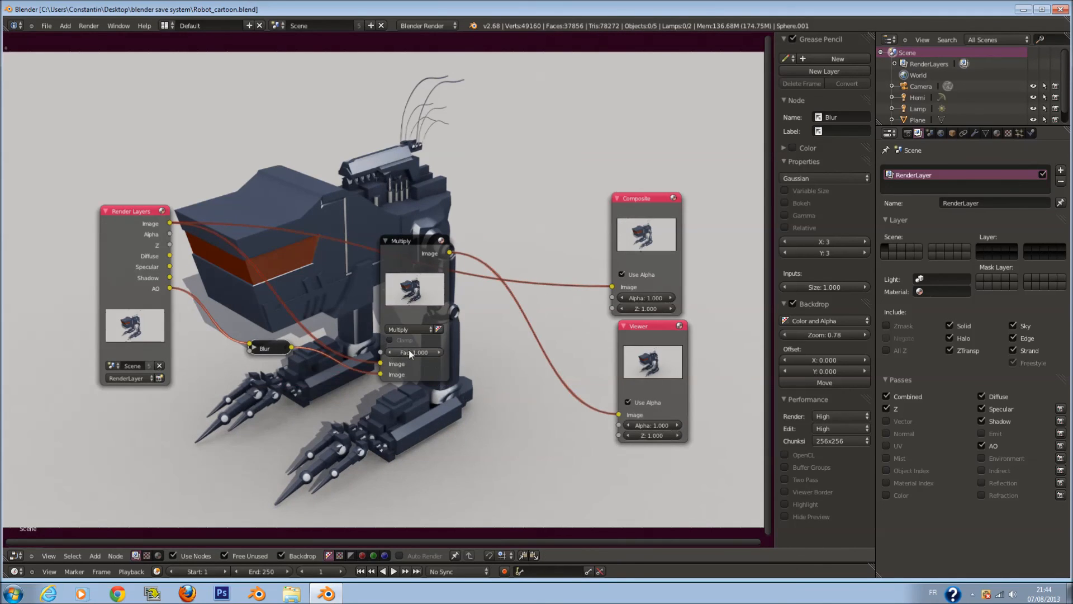
- Expand the Blur node, raise its X and Y to 9, and save the file
middle_click_drag(443, 387, 428, 347)
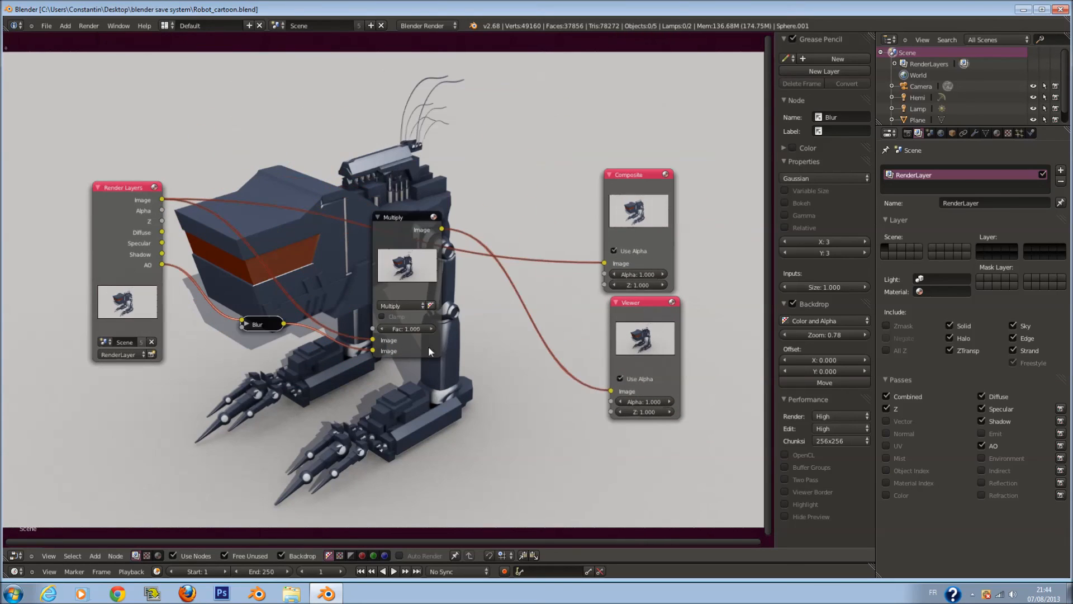
left_click(246, 324)
left_click(298, 466)
left_click(301, 477)
left_click(301, 477)
left_click(302, 477)
left_click(302, 477)
left_click(301, 476)
left_click(301, 478)
left_click(300, 470)
left_click(301, 469)
left_click(301, 469)
left_click(301, 470)
left_click(300, 469)
key("ctrl+s")
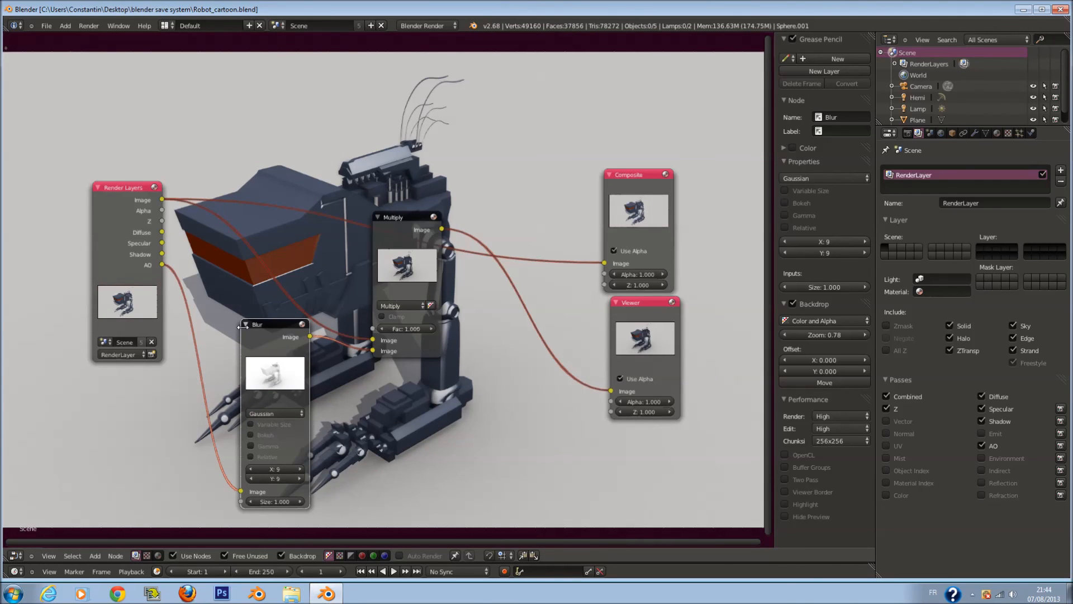
- Collapse the Blur node and move the Blur and Multiply nodes closer to Render Layers
left_click(245, 324)
left_click_drag(255, 324, 201, 270)
left_click_drag(380, 229, 286, 170)
- Duplicate the Multiply node, chain the copy after the original, and connect its output to the Composite node
key("shift+d")
left_click_drag(497, 284, 604, 262)
left_click_drag(439, 280, 380, 187)
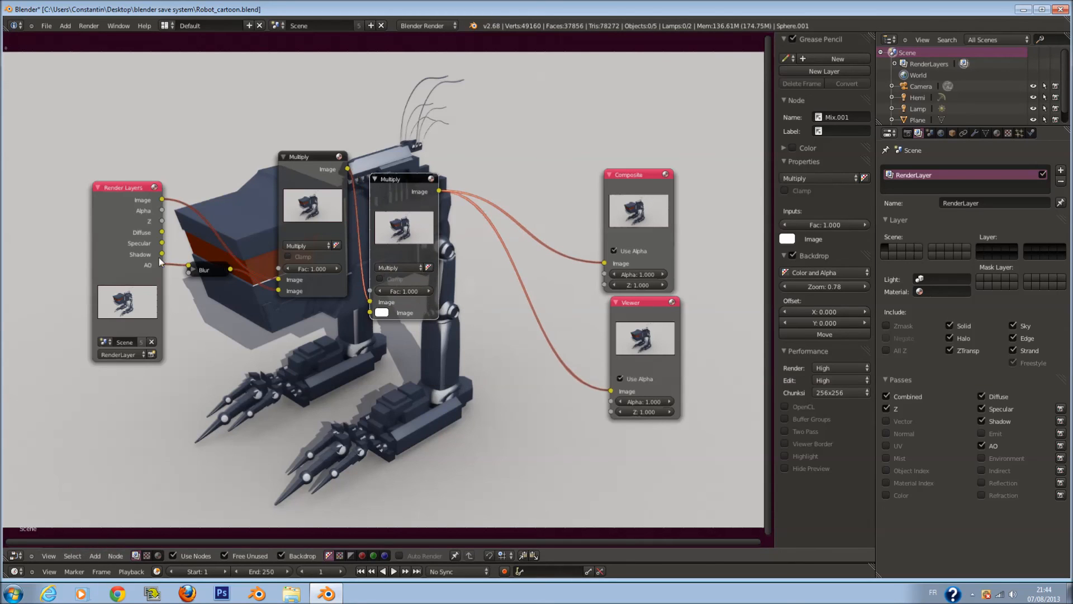
- Connect the Shadow pass to the second Multiply node, move that node aside, and set its factor to 1
left_click_drag(161, 253, 370, 302)
left_click_drag(415, 229, 447, 277)
left_click_drag(427, 333, 389, 334)
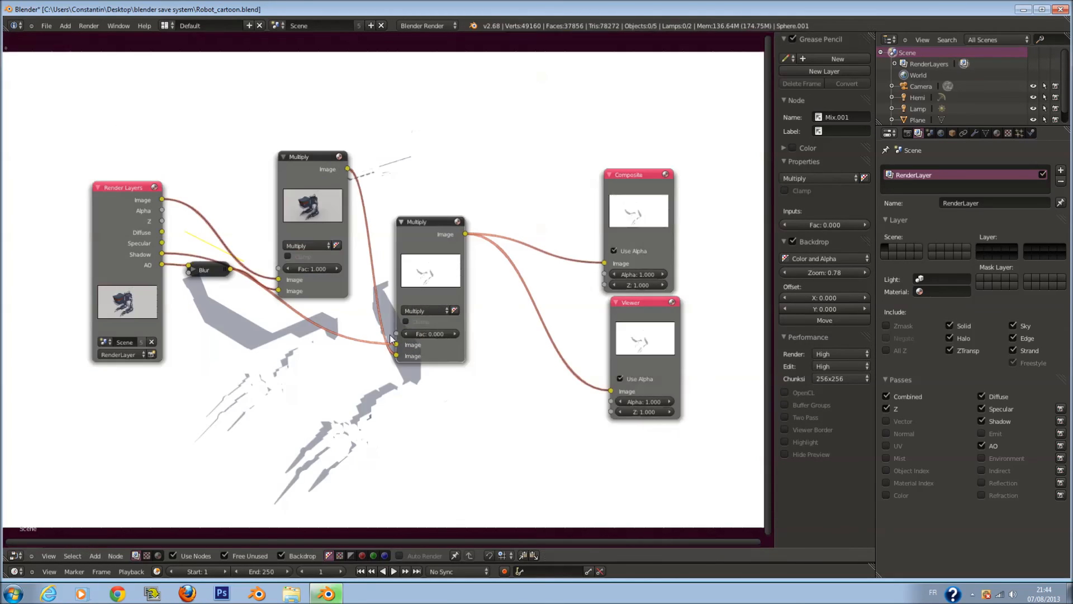
left_click(435, 334)
type("1")
key("Return")
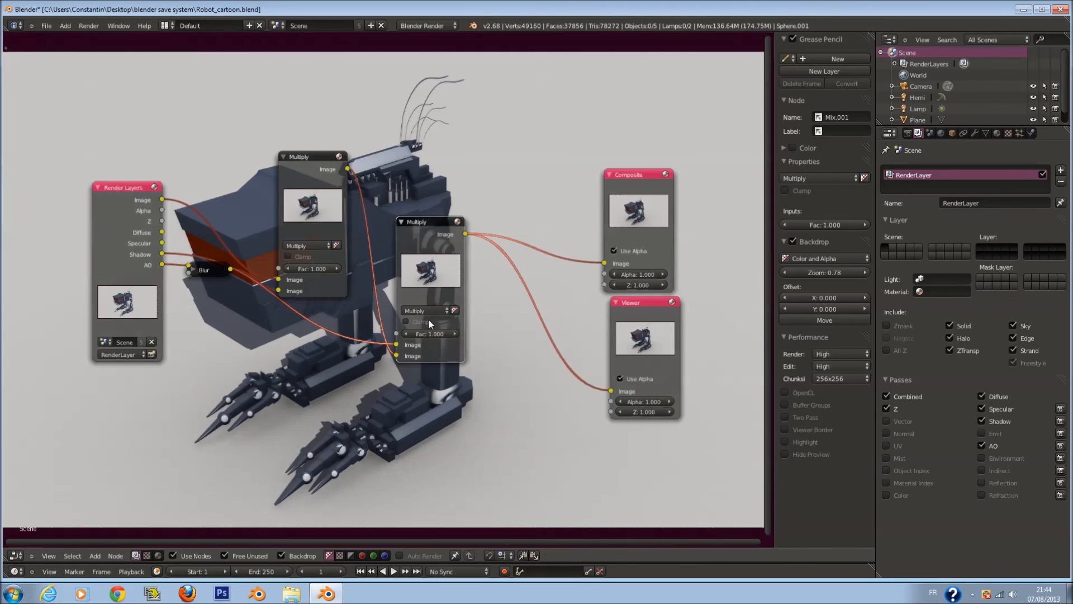
- Move the Composite and Viewer nodes farther away from the Multiply nodes
scroll(474, 322, "down", 1)
scroll(451, 320, "down", 1)
middle_click_drag(491, 283, 371, 334)
left_click_drag(506, 263, 568, 215)
left_click_drag(494, 374, 568, 346)
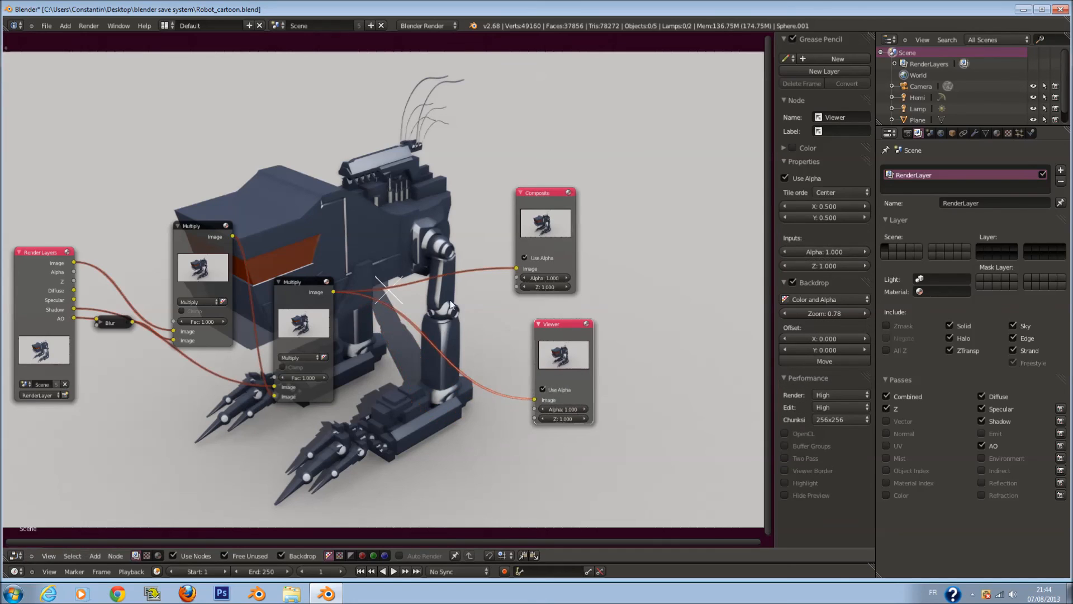
middle_click_drag(434, 291, 564, 296)
scroll(564, 296, "up", 1)
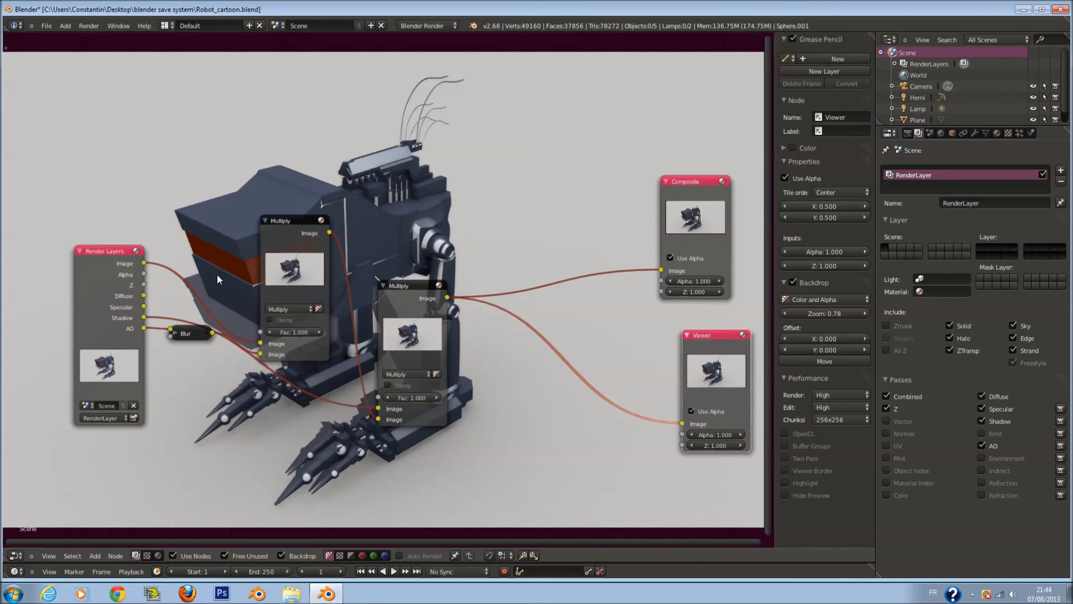
- Enable the Mist pass, save the file, render the scene again, and return to the Node Editor
left_click(889, 458)
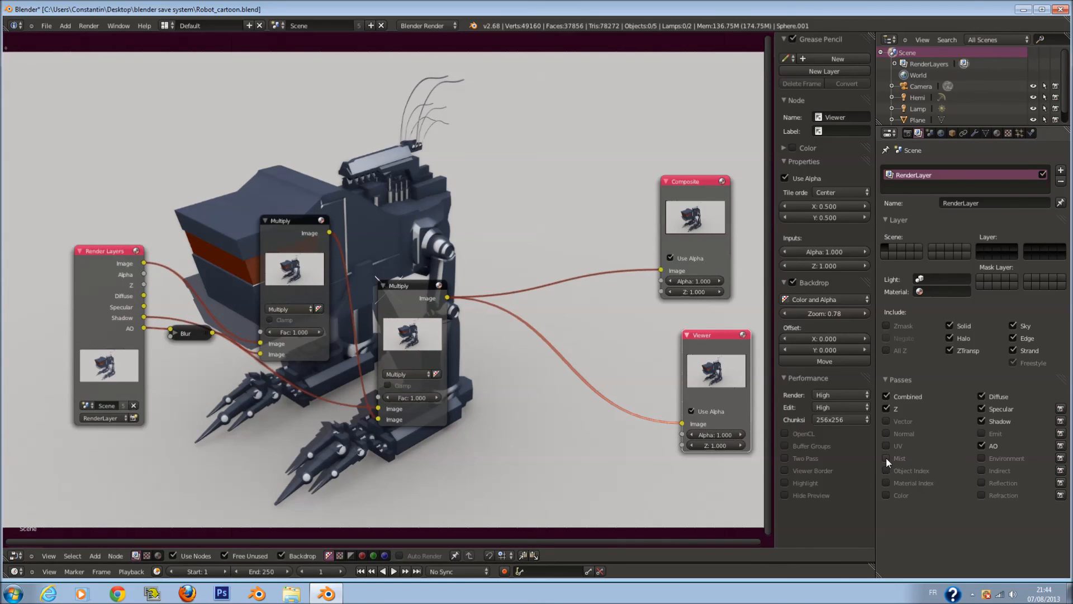
key("ctrl+s")
key("F12")
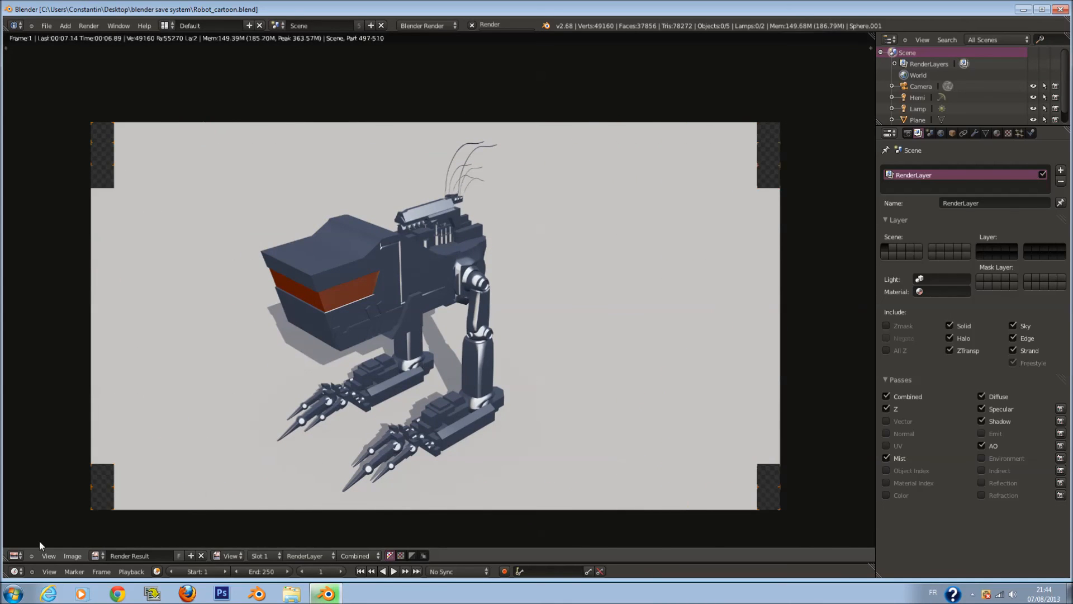
left_click(16, 555)
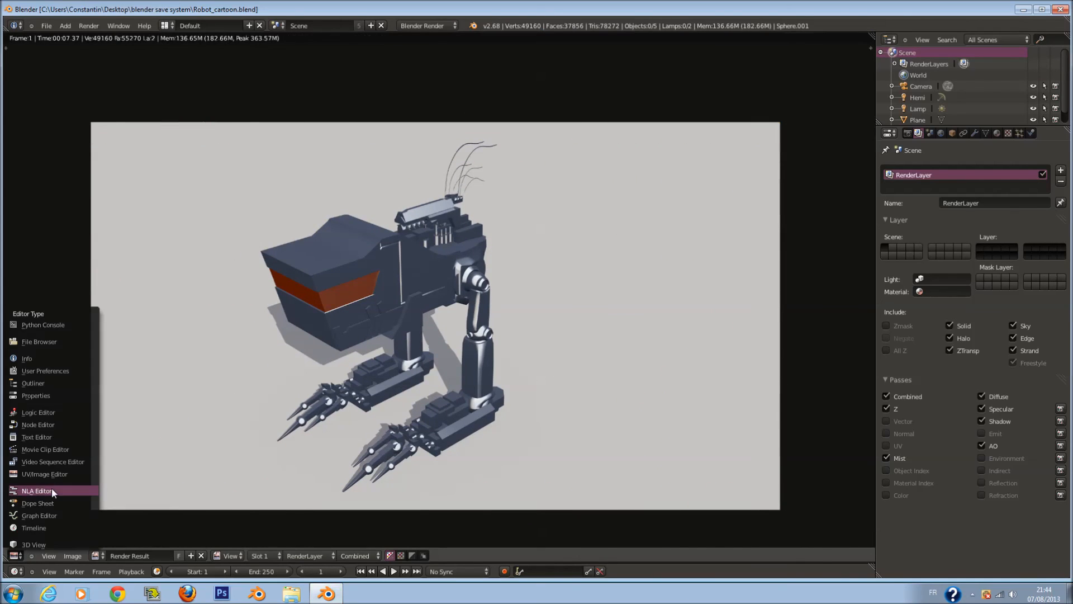
left_click(60, 425)
- Duplicate the second Multiply node onto the Viewer link, feed the Mist pass into the copy, and set its blend type to Mix
left_click_drag(423, 310, 410, 303)
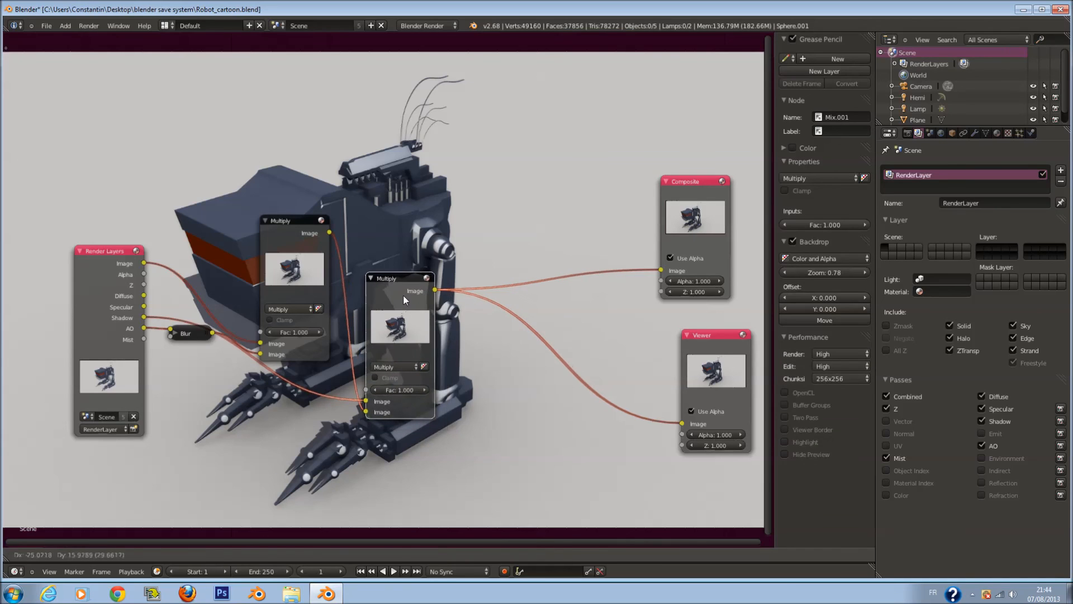
key("shift+d")
left_click(520, 335)
left_click_drag(145, 340, 475, 445)
left_click(510, 400)
left_click(508, 390)
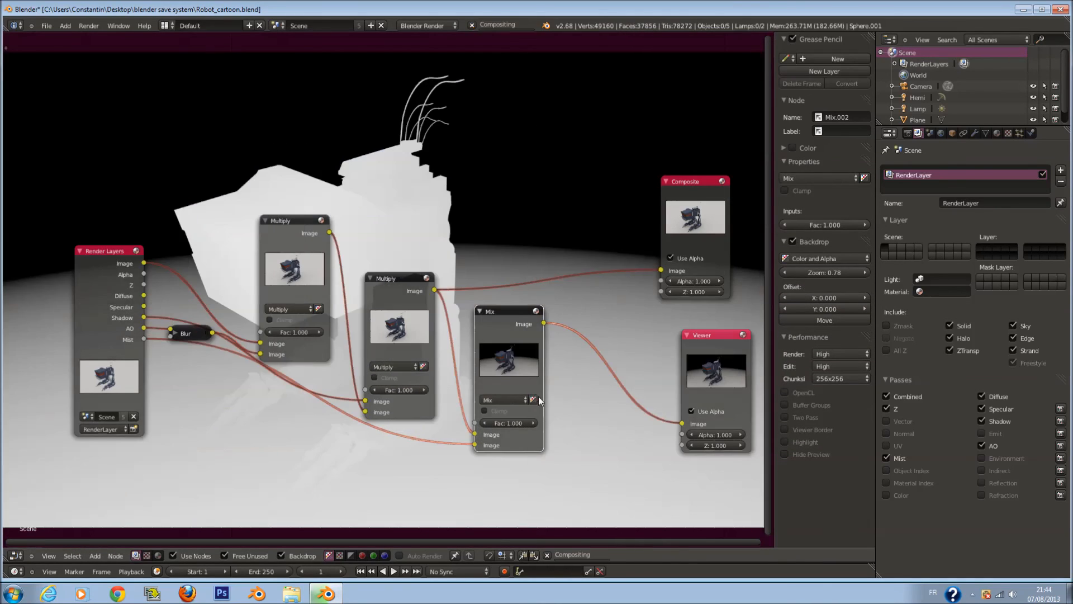
- Try low factors on the mist Mix node, settle on 0.300 with blend type Multiply, and save the file
left_click(526, 423)
type("0")
key("Return")
left_click(534, 423)
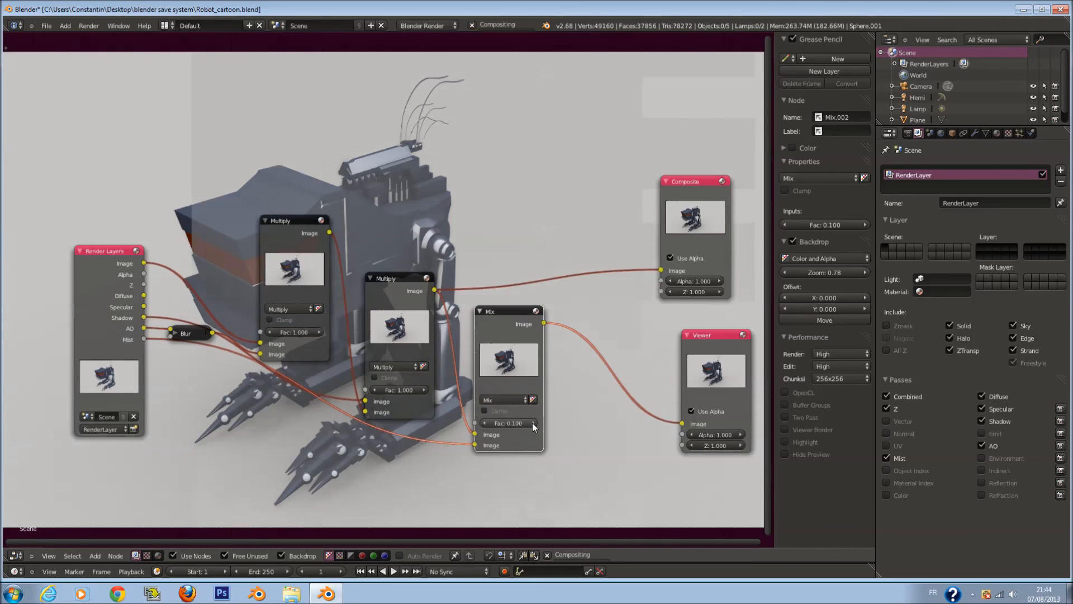
left_click(534, 423)
left_click(509, 400)
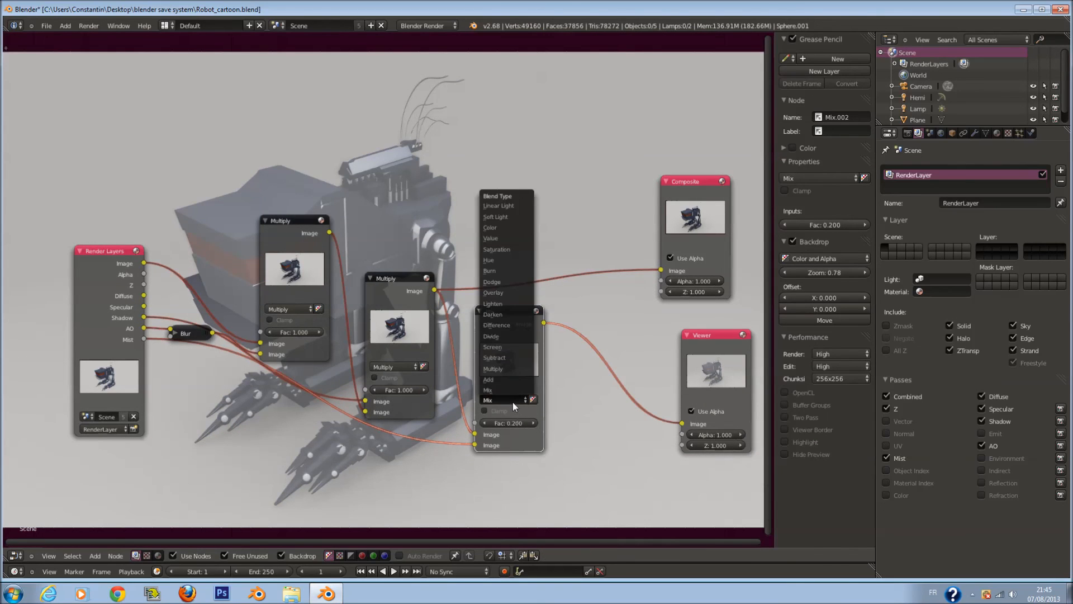
left_click(506, 369)
key("ctrl+s")
- Connect the output of the mist Multiply node to the Composite node
middle_click_drag(577, 304, 514, 180)
left_click(471, 301)
scroll(503, 296, "down", 1)
middle_click_drag(520, 289, 593, 413)
key("a")
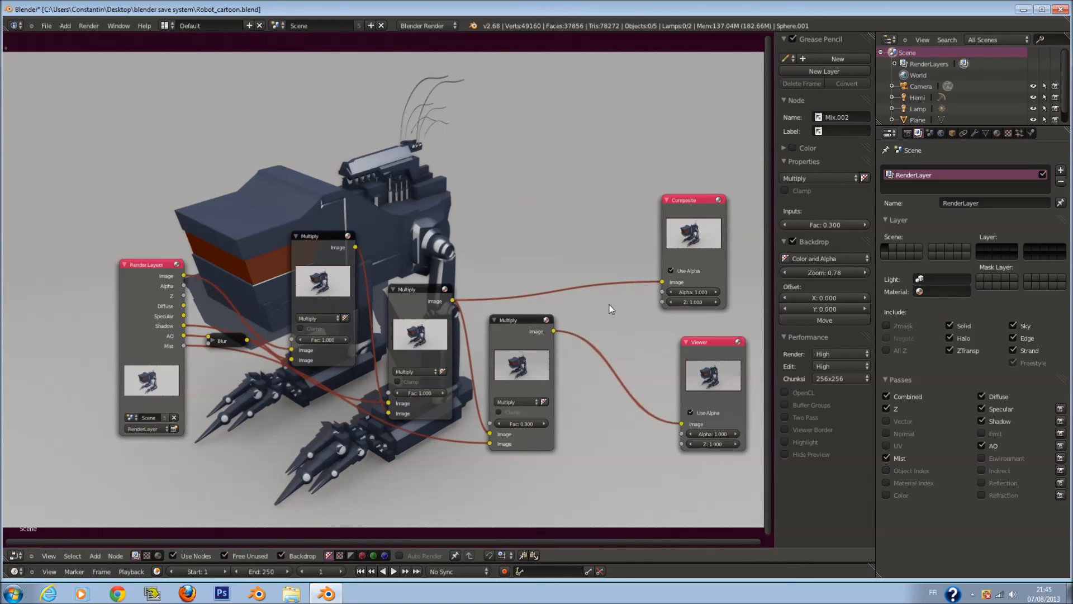
left_click_drag(554, 331, 662, 282)
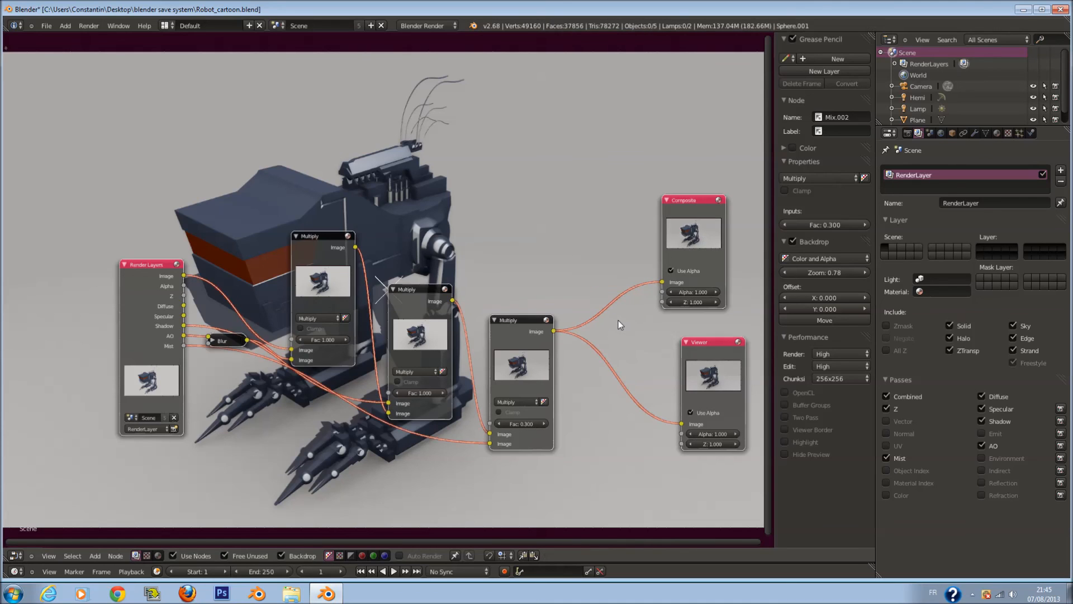
- Shift the Composite and Viewer nodes outward to make room after the mist Multiply node
middle_click_drag(682, 224, 541, 207)
left_click_drag(552, 242, 679, 203)
left_click_drag(598, 350, 761, 321)
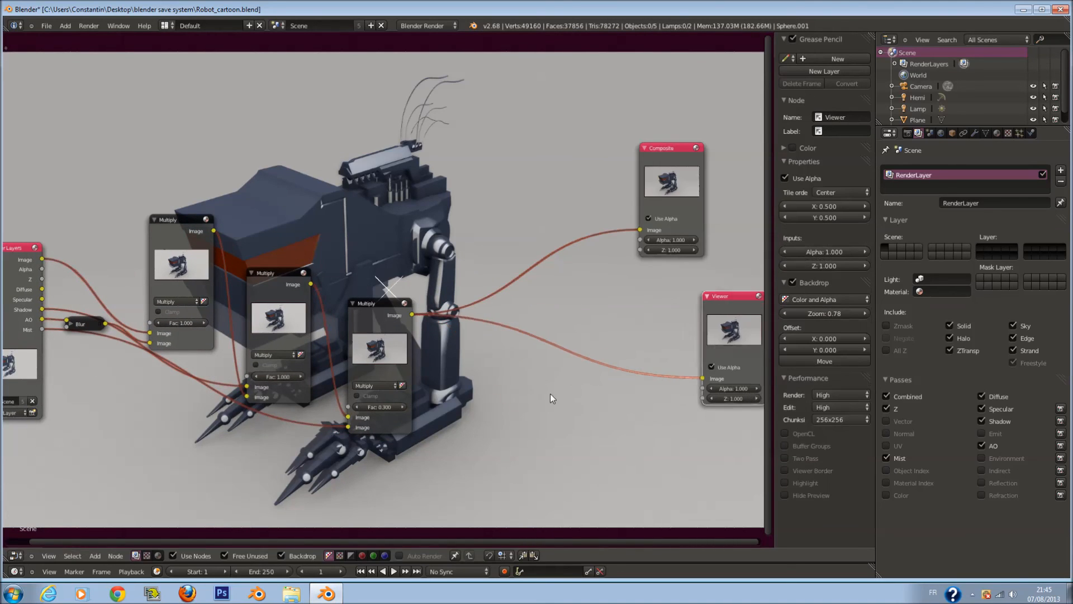
scroll(580, 386, "up", 2)
middle_click_drag(525, 394, 534, 324)
scroll(526, 330, "down", 5)
middle_click_drag(409, 357, 454, 389)
scroll(456, 388, "up", 3)
scroll(456, 388, "up", 1)
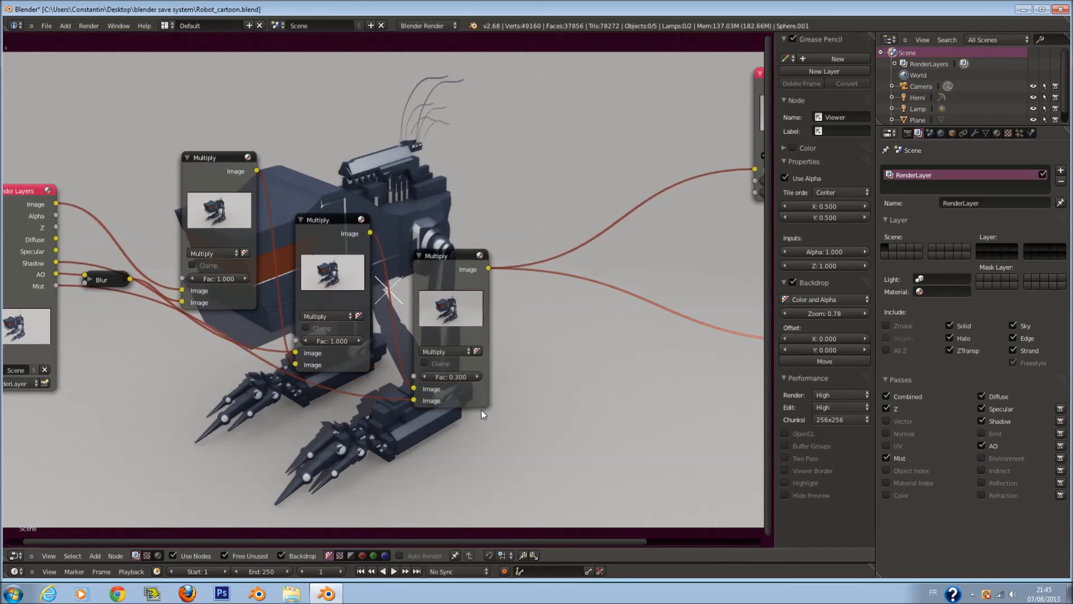
- Add a ColorRamp node below the mist Multiply node
key("shift+a")
mouse_move(473, 420)
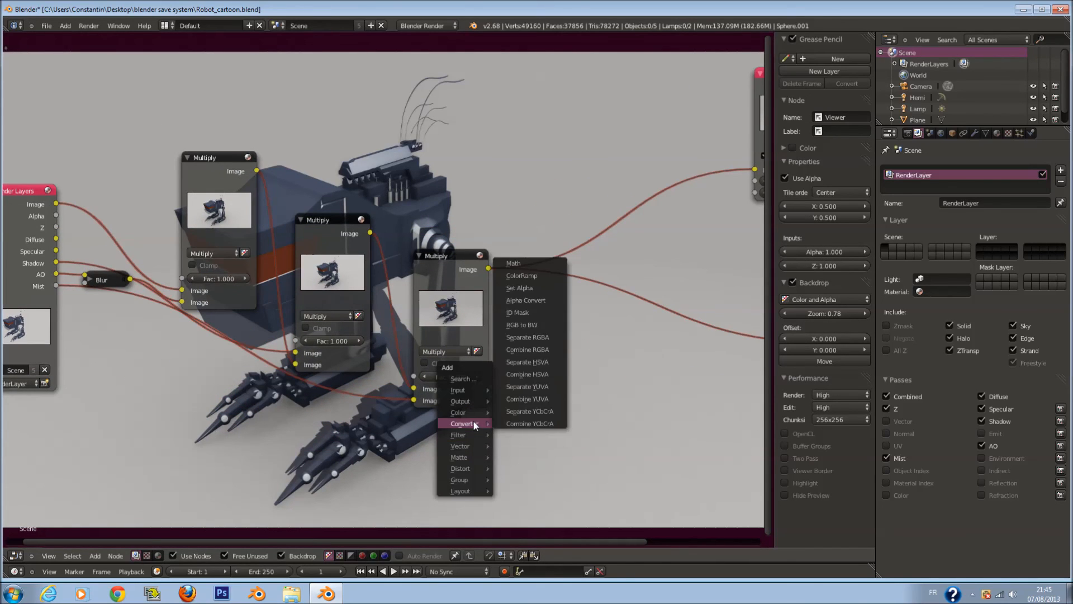
left_click(531, 283)
left_click(433, 444)
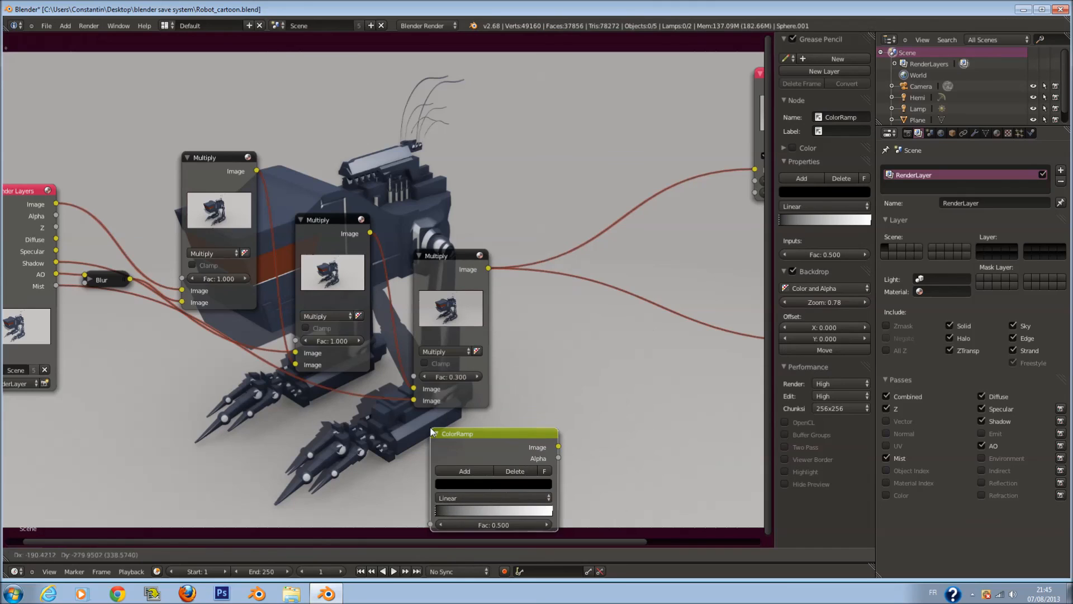
scroll(518, 402, "down", 1)
- Insert a Filter node between the mist Multiply node and the Viewer, and set its type to Sharpen
key("shift+a")
mouse_move(518, 397)
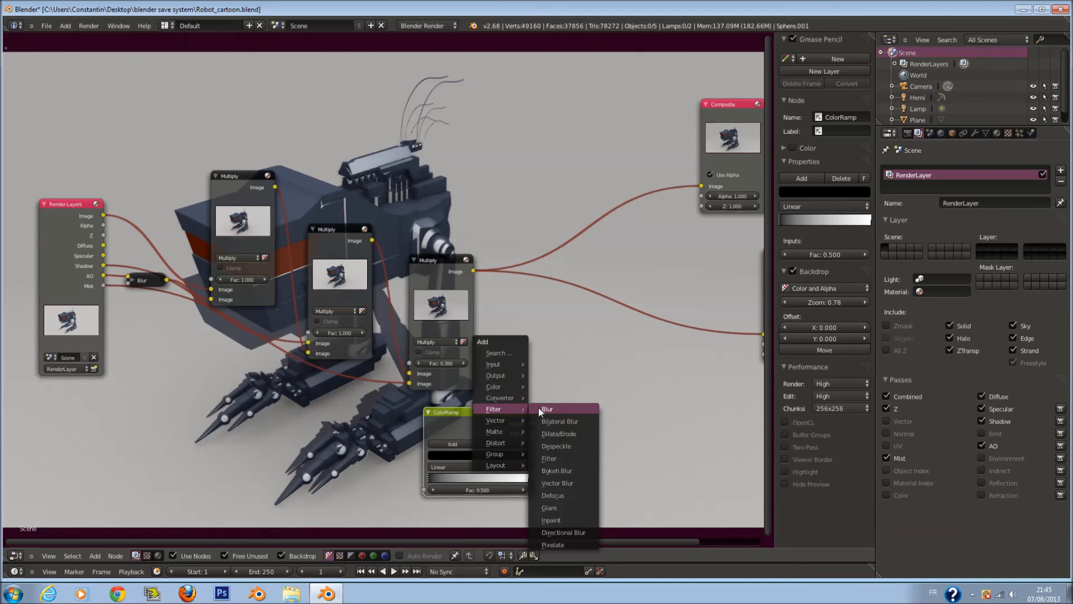
left_click(553, 409)
left_click(566, 294)
scroll(598, 308, "up", 1)
middle_click_drag(600, 309, 433, 341)
scroll(441, 384, "up", 2)
left_click(496, 475)
left_click(491, 445)
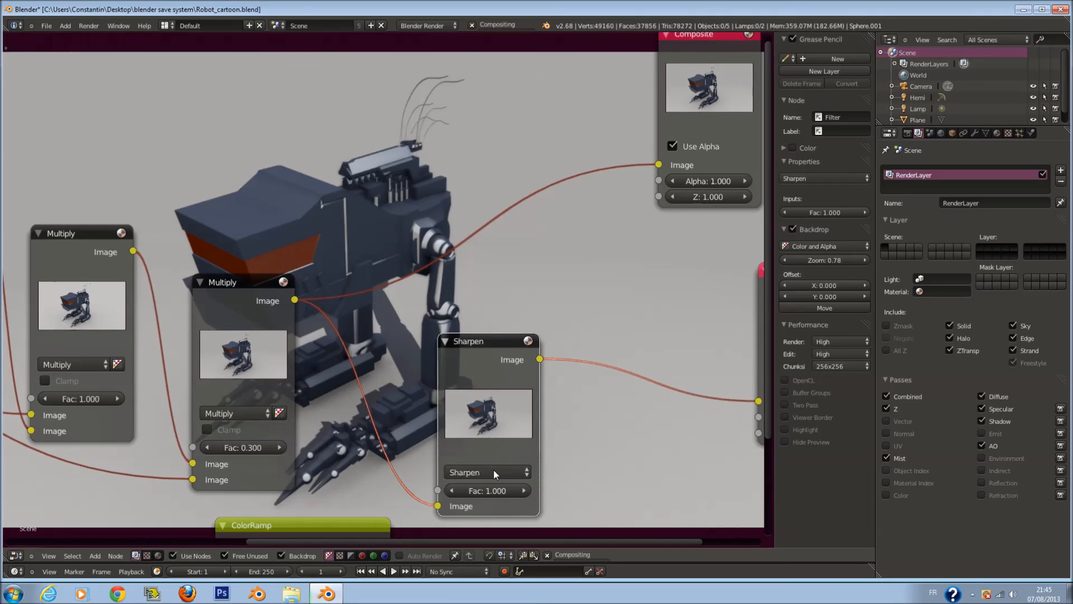
- Try the Sobel, Prewitt, Kirsch and Shadow types on the Filter node, and settle on Kirsch
left_click(494, 470)
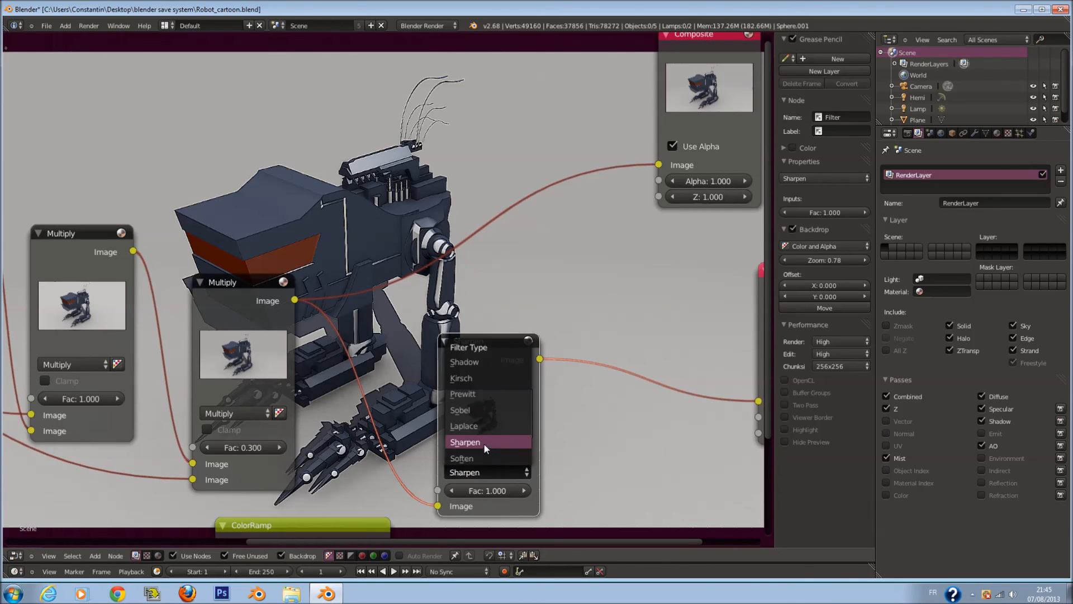
left_click(485, 443)
left_click(488, 474)
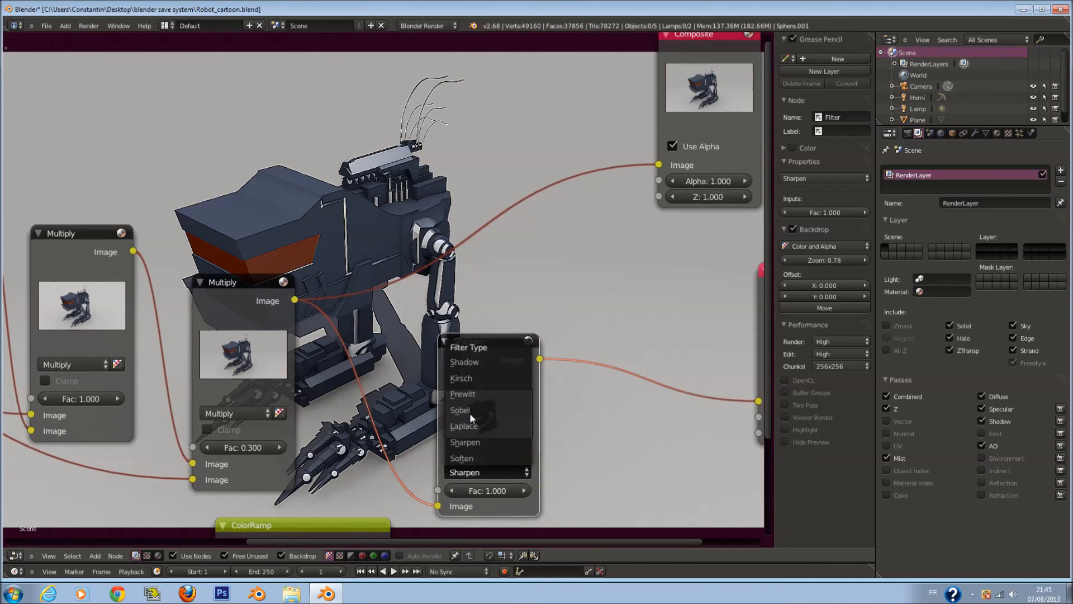
left_click(487, 409)
left_click(492, 472)
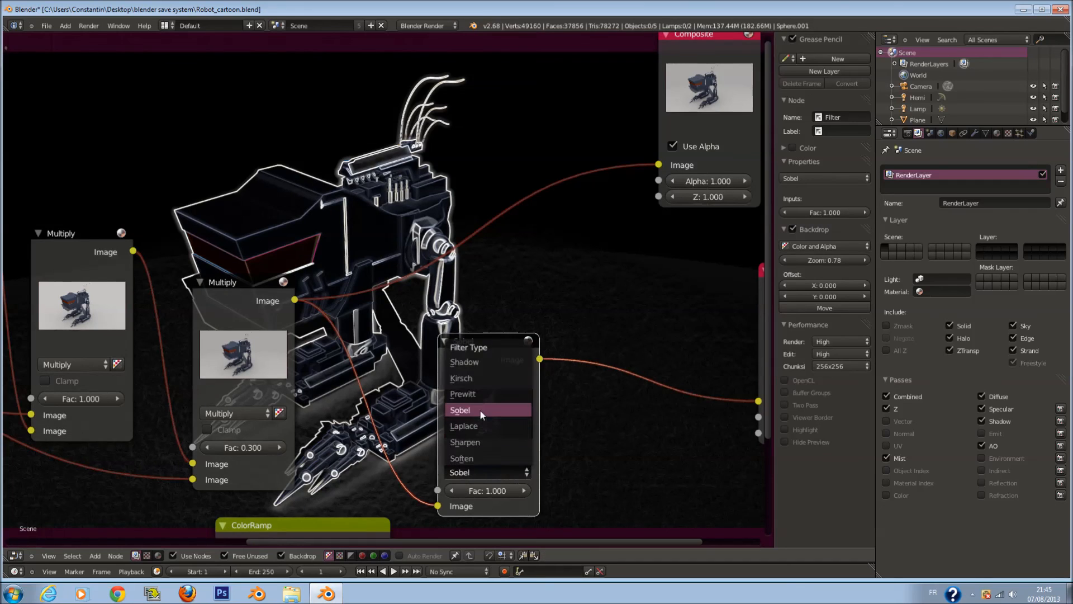
left_click(479, 398)
left_click(495, 469)
left_click(484, 374)
left_click(489, 471)
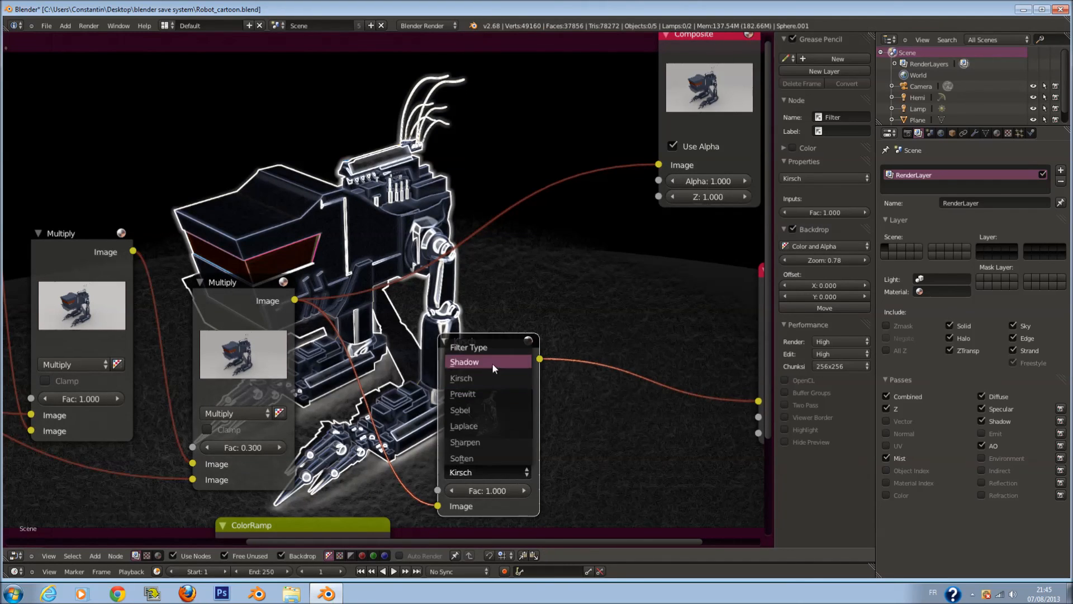
left_click(492, 363)
left_click(492, 471)
left_click(485, 380)
- Detach the Kirsch node from the Viewer link, feed it the Specular pass, and connect its output to the Viewer
scroll(404, 429, "down", 2)
middle_click_drag(443, 392, 549, 354)
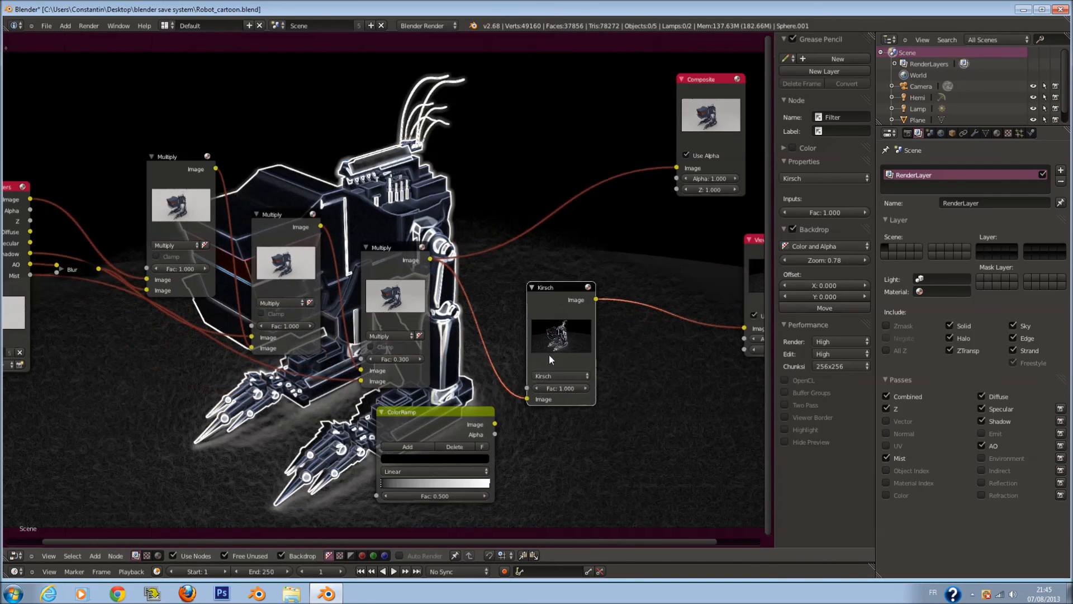
left_click_drag(532, 373, 744, 327)
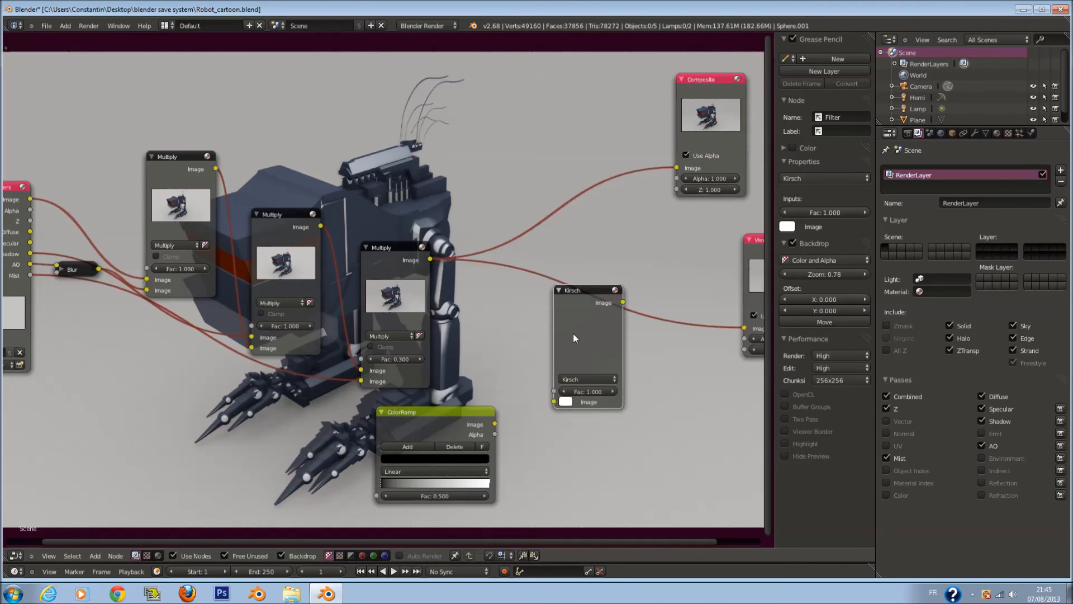
left_click_drag(573, 333, 582, 386)
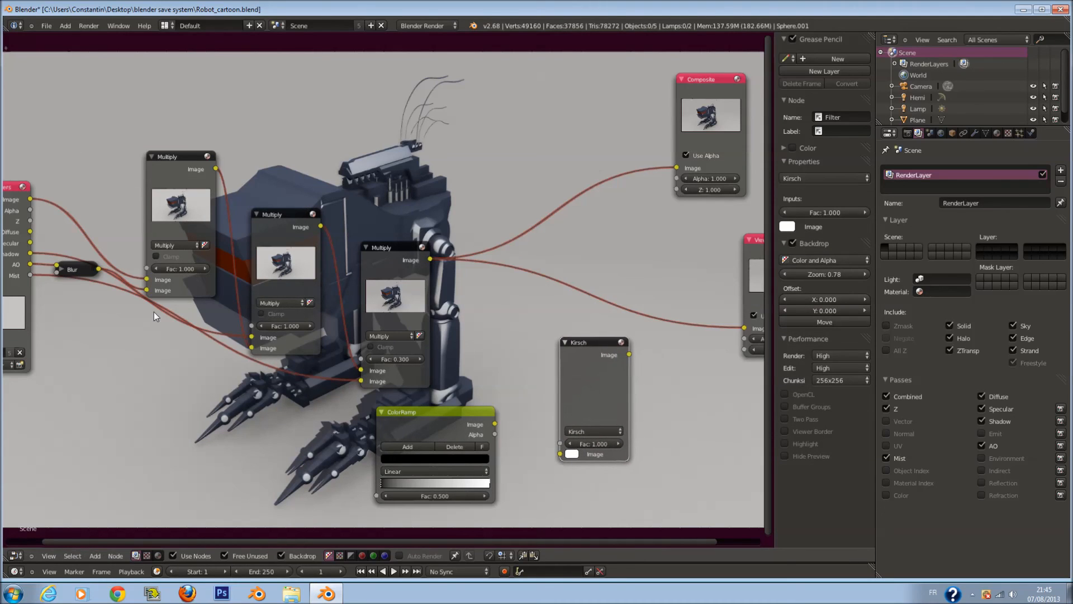
left_click_drag(29, 243, 559, 453)
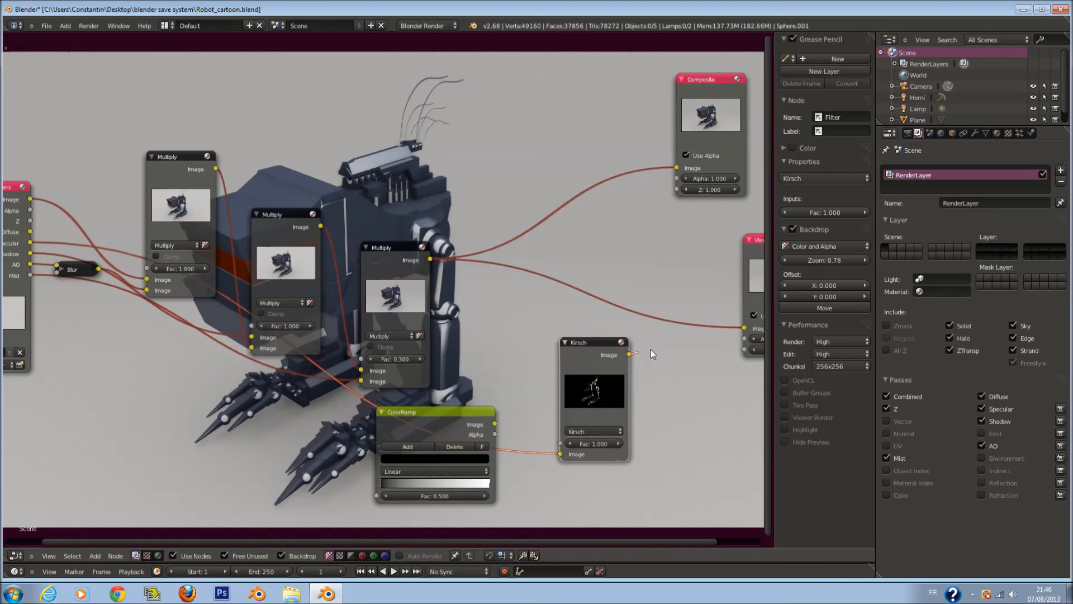
left_click_drag(629, 354, 743, 328)
left_click_drag(590, 338, 494, 314)
- Duplicate the mist Multiply node, combine the Multiply chain with the Kirsch output in the copy, and set its factor to 0.500
middle_click_drag(494, 314, 382, 342)
scroll(382, 343, "up", 1)
left_click(268, 301)
key("shift+d")
left_click(552, 301)
left_click_drag(551, 390, 562, 390)
left_click_drag(312, 285, 505, 414)
- Insert the ColorRamp node between the Specular pass and the Kirsch node
middle_click_drag(479, 321, 555, 116)
scroll(442, 205, "up", 1)
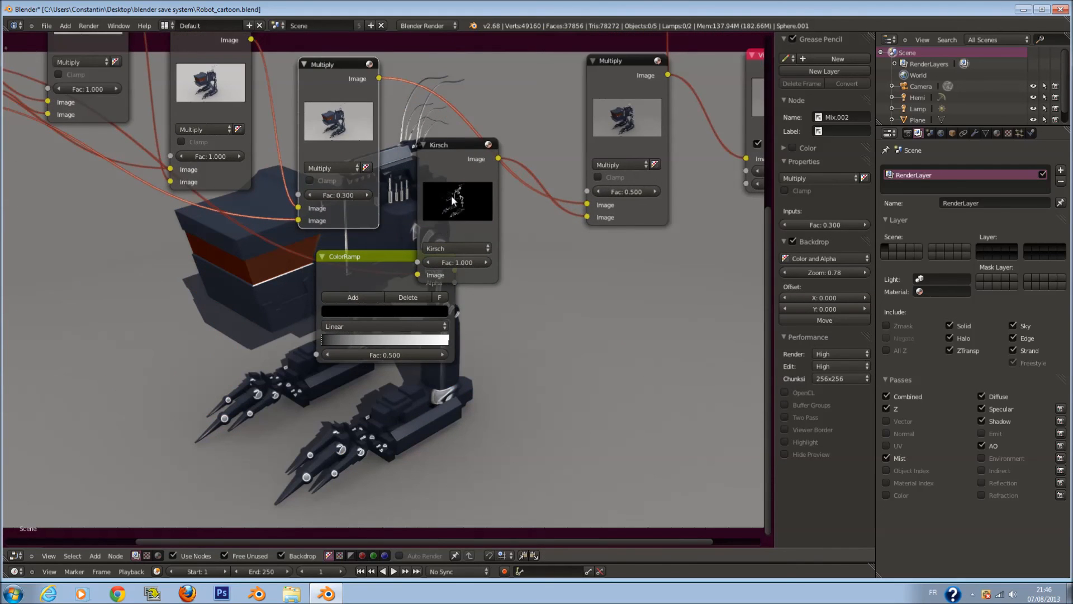
middle_click_drag(451, 198, 537, 228)
left_click_drag(465, 294, 410, 293)
scroll(412, 294, "up", 2)
middle_click_drag(412, 294, 527, 308)
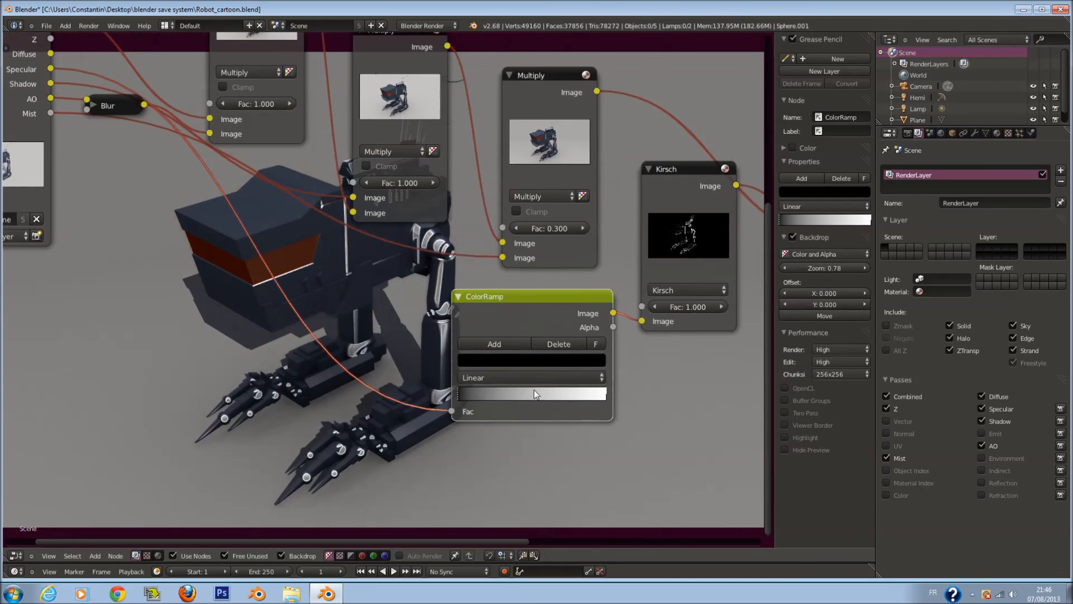
- Narrow the ColorRamp's black-to-white transition, recolor the white stop yellow (R 0.950, G 1.000, B 0.130), and save the file
left_click_drag(605, 396, 549, 397)
left_click_drag(458, 396, 502, 396)
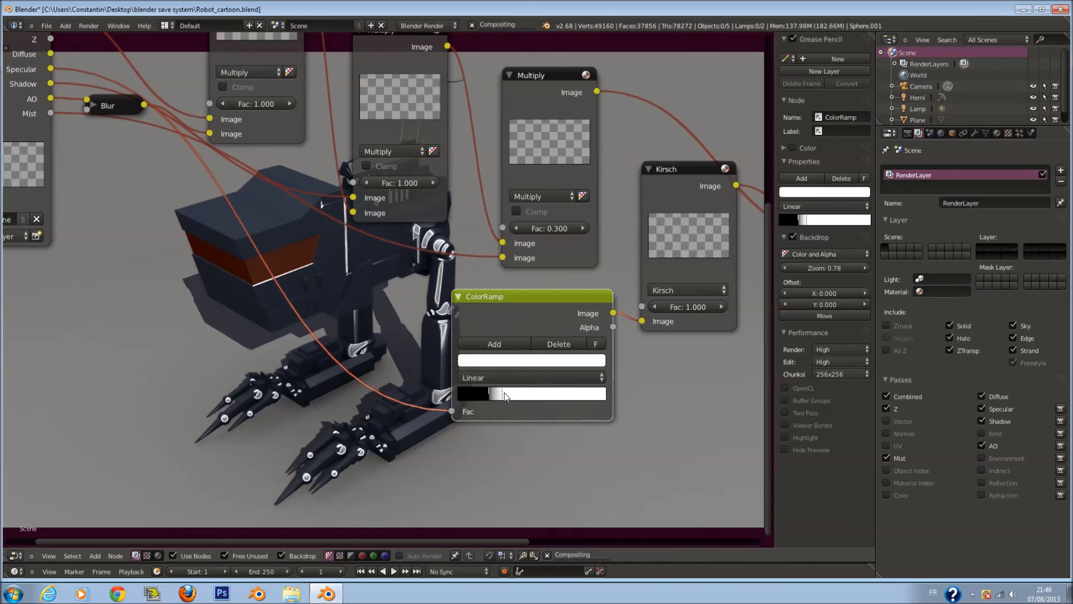
left_click(525, 361)
left_click(494, 229)
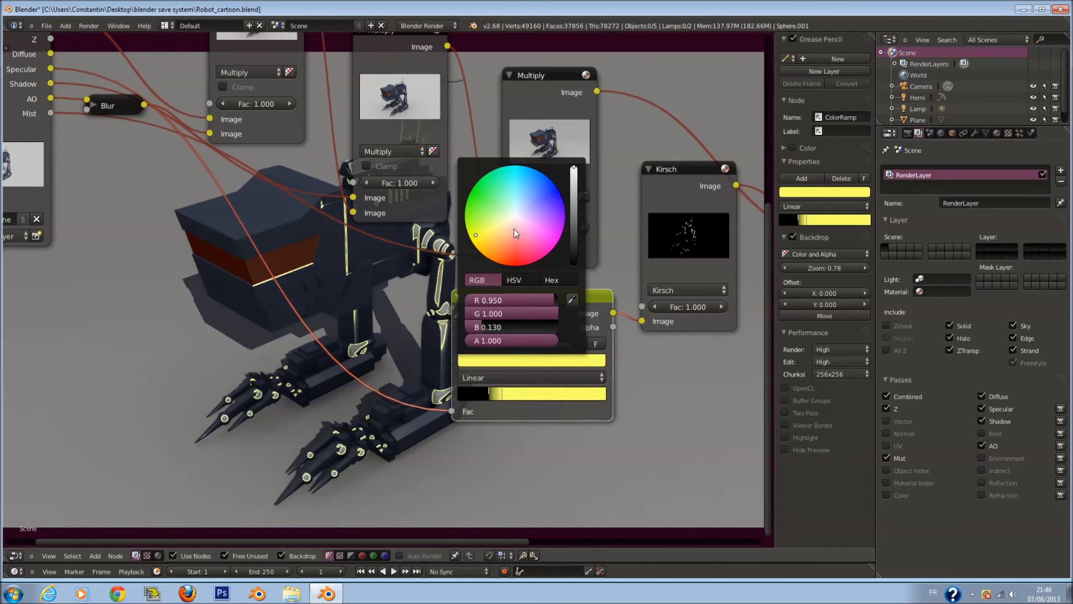
scroll(391, 349, "down", 1)
middle_click_drag(391, 349, 465, 152)
scroll(545, 160, "down", 3)
key("a")
middle_click_drag(545, 160, 516, 305)
key("ctrl+s")
- Collapse the ColorRamp and Kirsch nodes and move them, along with the last Multiply node, closer to the chain
left_click(514, 314)
scroll(562, 244, "up", 2)
left_click(492, 280)
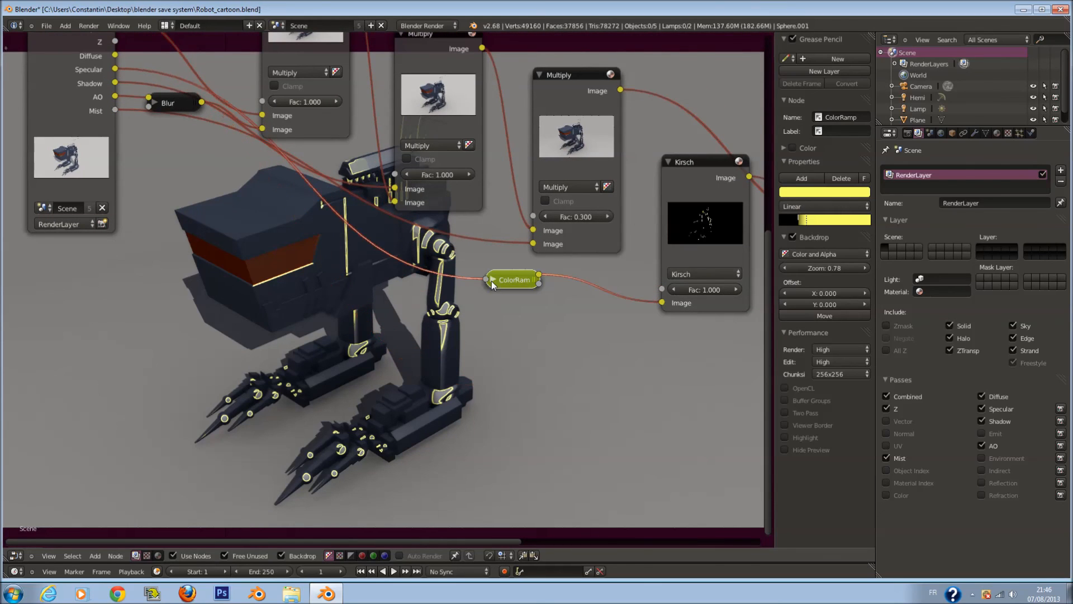
left_click_drag(501, 280, 398, 280)
middle_click_drag(649, 253, 434, 341)
scroll(434, 343, "down", 1)
left_click_drag(461, 273, 268, 362)
left_click(362, 359)
left_click_drag(634, 202, 463, 245)
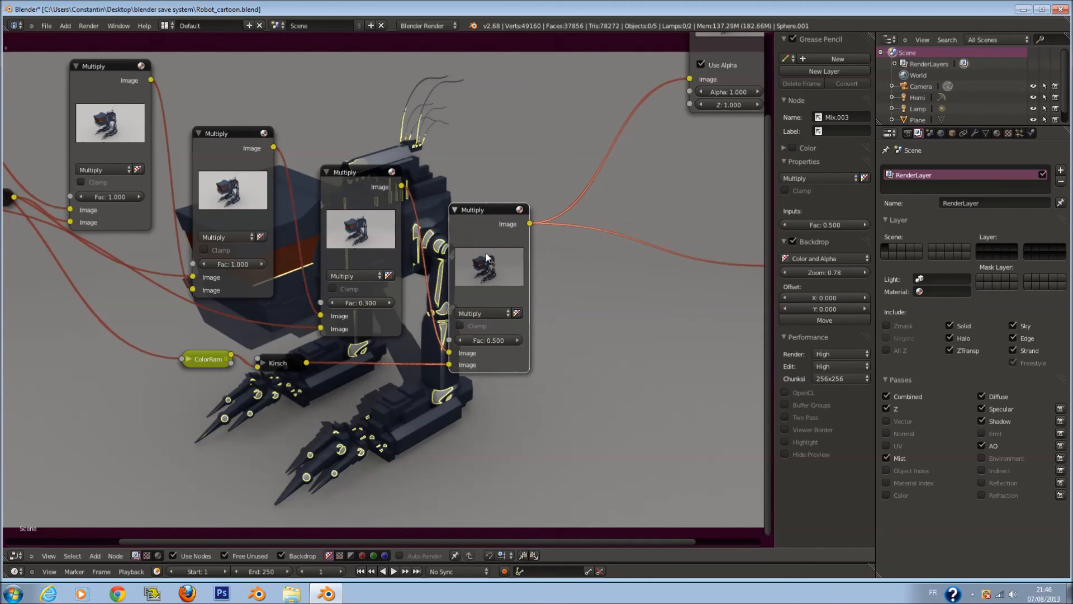
- Duplicate the last Multiply node onto the Viewer link and connect the Diffuse pass to the copy's second image input
scroll(503, 246, "down", 1)
key("shift+d")
left_click(599, 260)
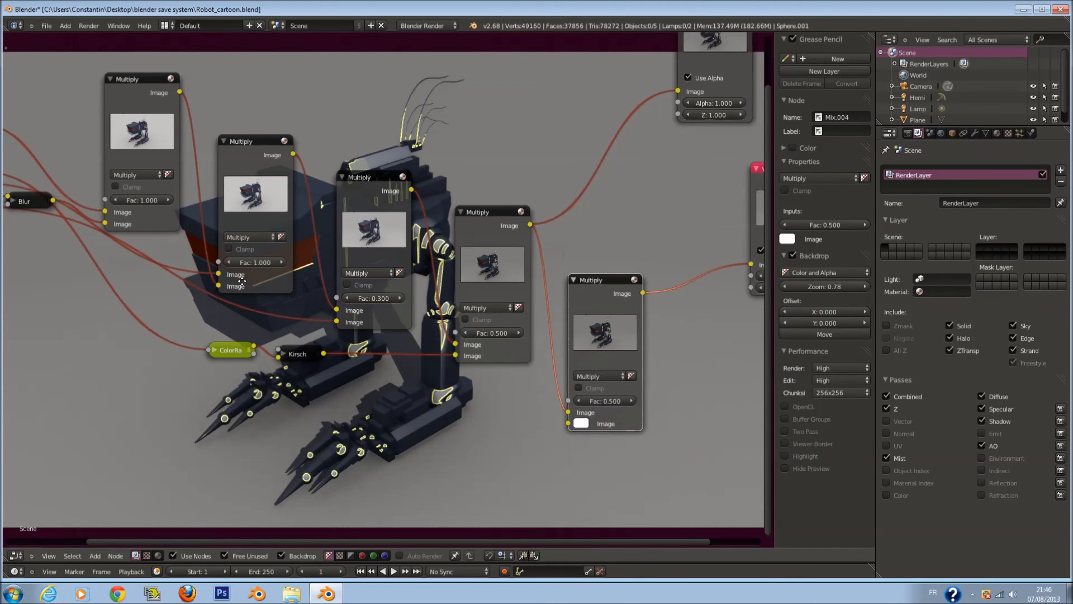
key("Home")
left_click_drag(129, 187, 630, 412)
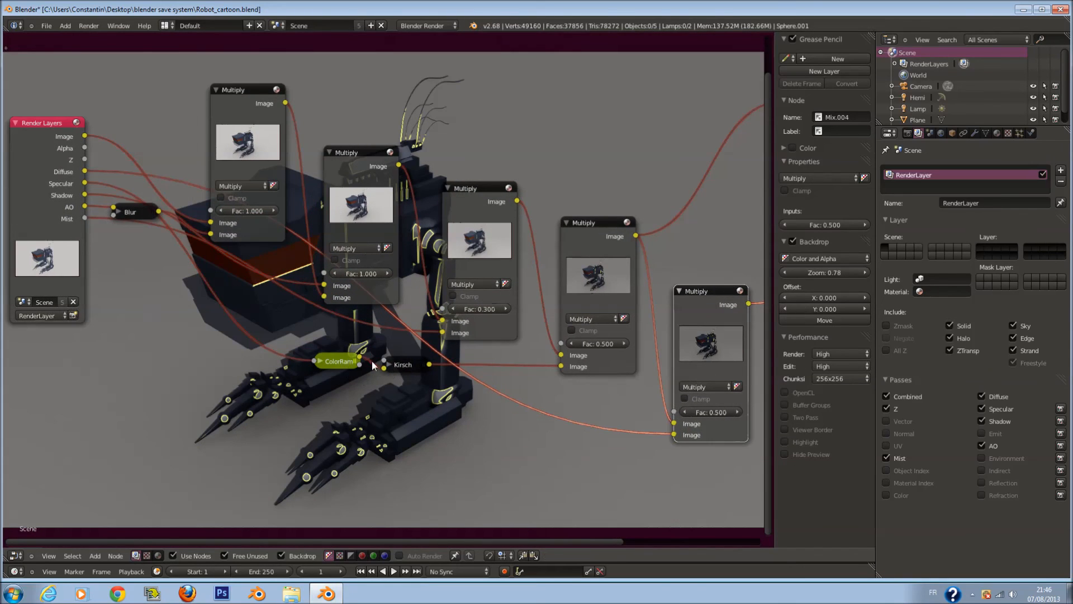
- Duplicate the Kirsch filter node onto the link between the Diffuse pass and the last Multiply node
scroll(363, 376, "up", 1)
left_click(404, 371)
key("shift+d")
left_click(558, 423)
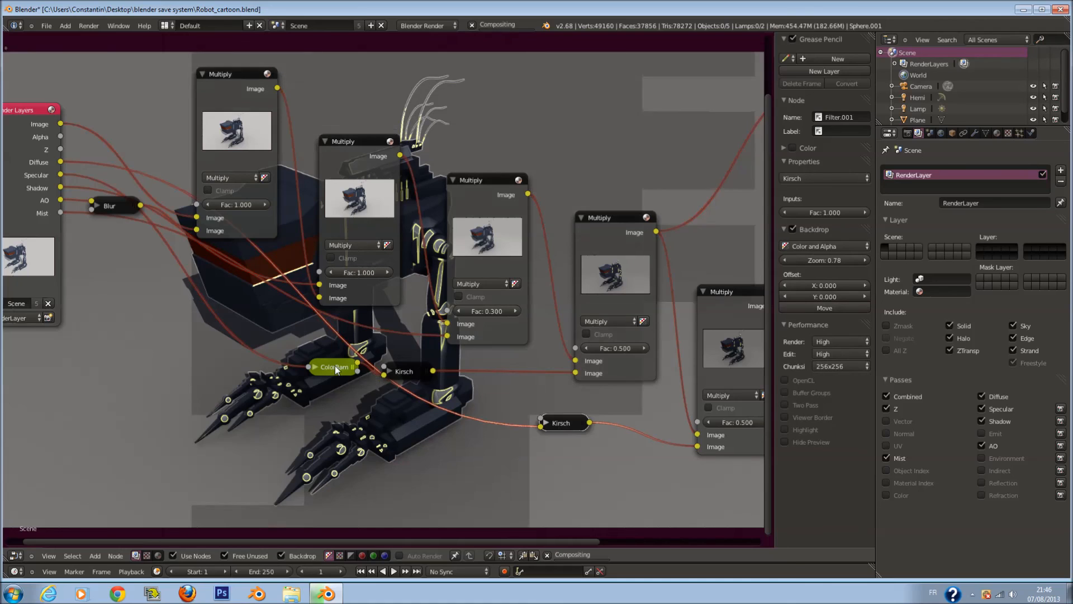
- Duplicate the ColorRamp node onto the Diffuse link ahead of the copied Kirsch node
left_click(334, 367)
key("shift+d")
left_click(411, 401)
- Expand the copied Kirsch node, try Shadow, Prewitt, Laplace and Soften before setting its filter type to Sharpen, and collapse it
left_click(544, 423)
scroll(545, 424, "up", 1)
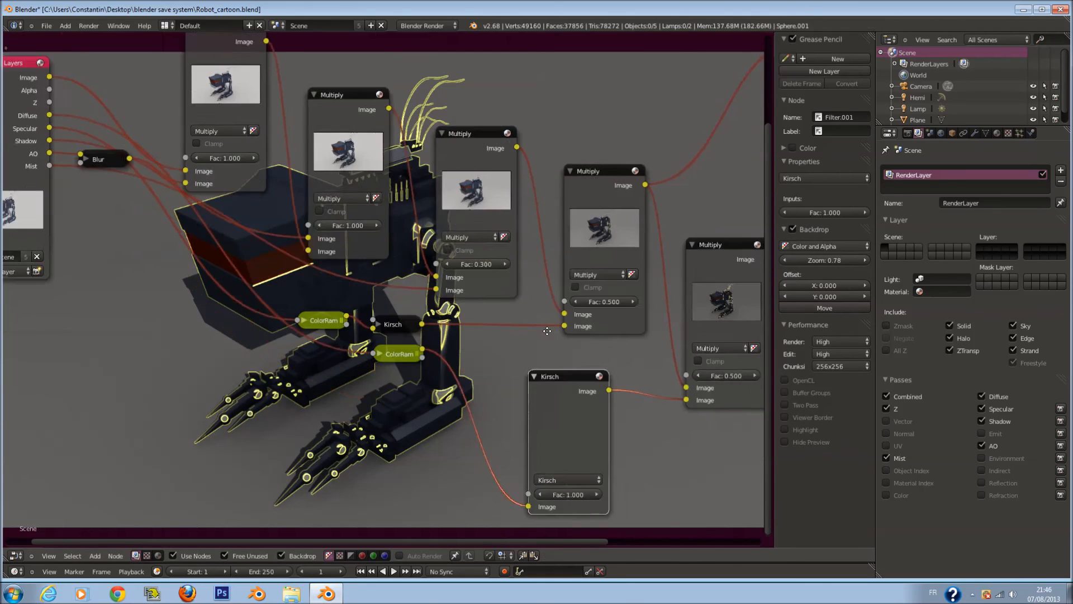
left_click(575, 456)
left_click(585, 356)
middle_click_drag(605, 369, 601, 356)
left_click(576, 442)
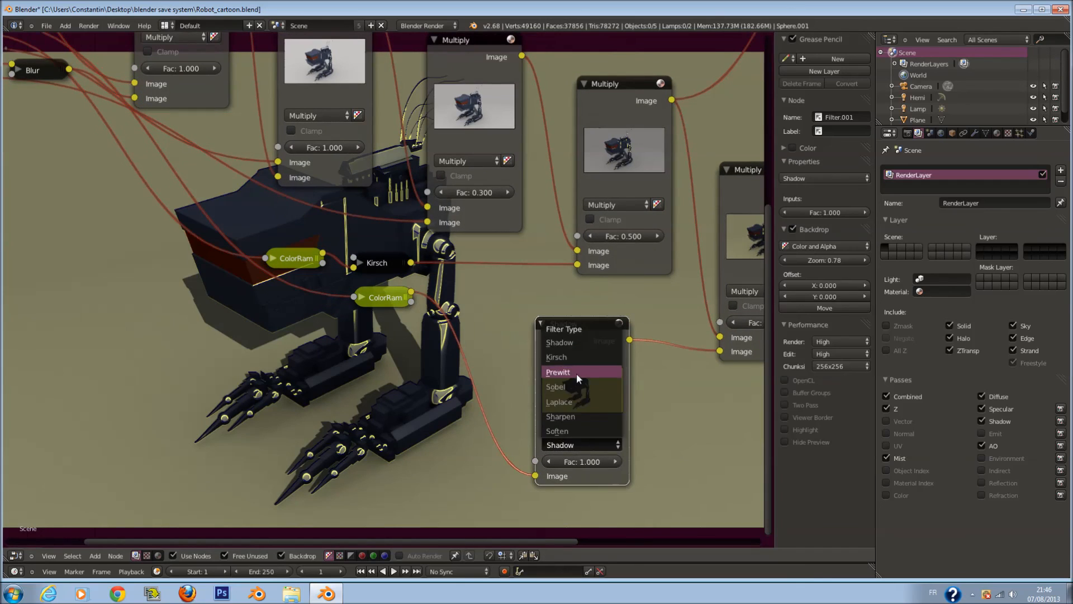
left_click(576, 372)
left_click(586, 442)
left_click(581, 401)
left_click(581, 444)
left_click(575, 431)
left_click(588, 442)
left_click(582, 418)
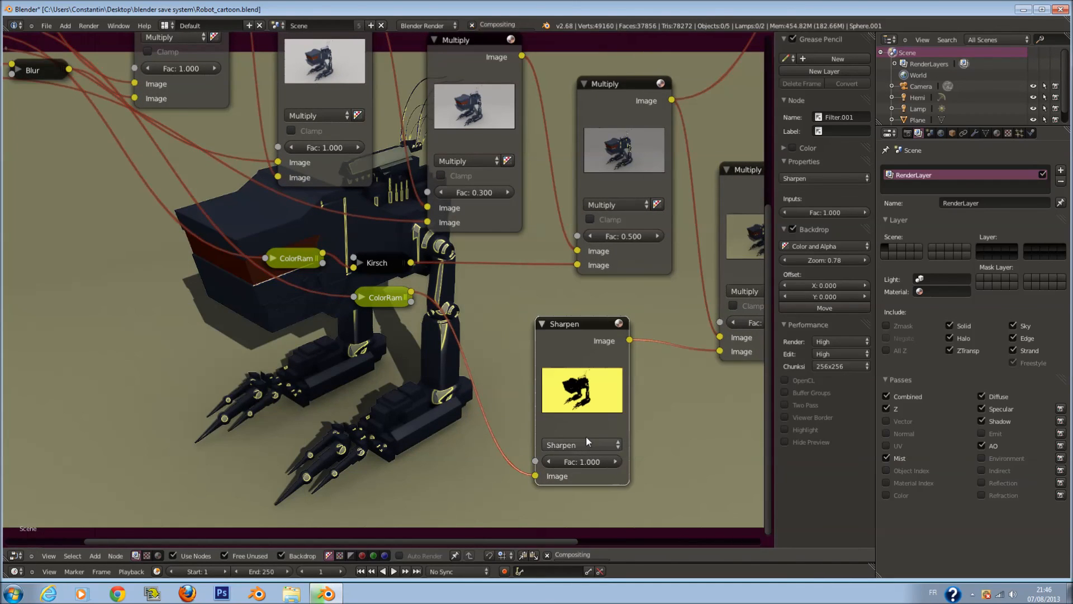
left_click(541, 324)
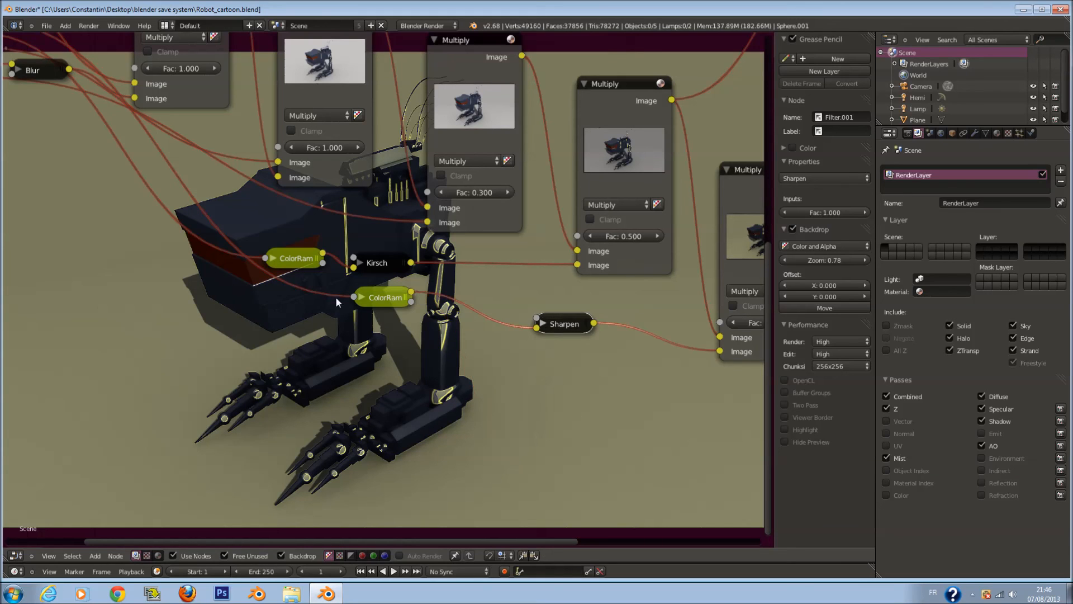
- Delete the copied ColorRamp node and connect the Diffuse pass directly to the Sharpen node's image input
left_click(361, 297)
key("x")
middle_click_drag(503, 324, 530, 380)
scroll(530, 380, "down", 3)
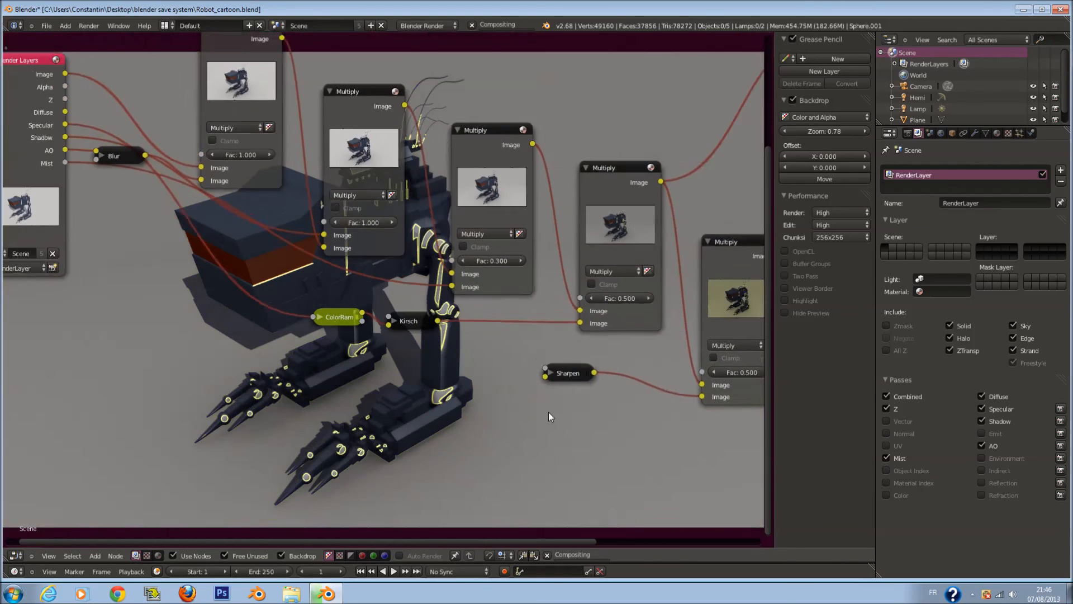
left_click_drag(89, 90, 226, 288)
left_click_drag(89, 126, 533, 370)
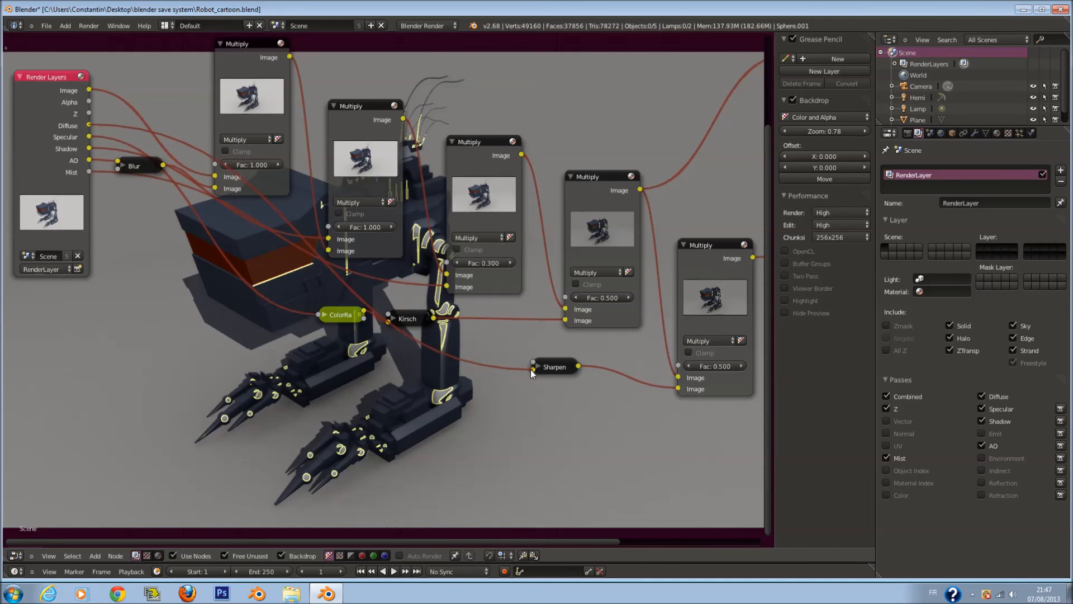
- Examine the composited robot in the backdrop and the complete node tree up to the Composite and Viewer nodes
scroll(660, 371, "up", 2)
mouse_move(629, 338)
middle_mouse_down()
mouse_move(498, 217)
mouse_move(524, 121)
mouse_move(537, 159)
middle_mouse_up()
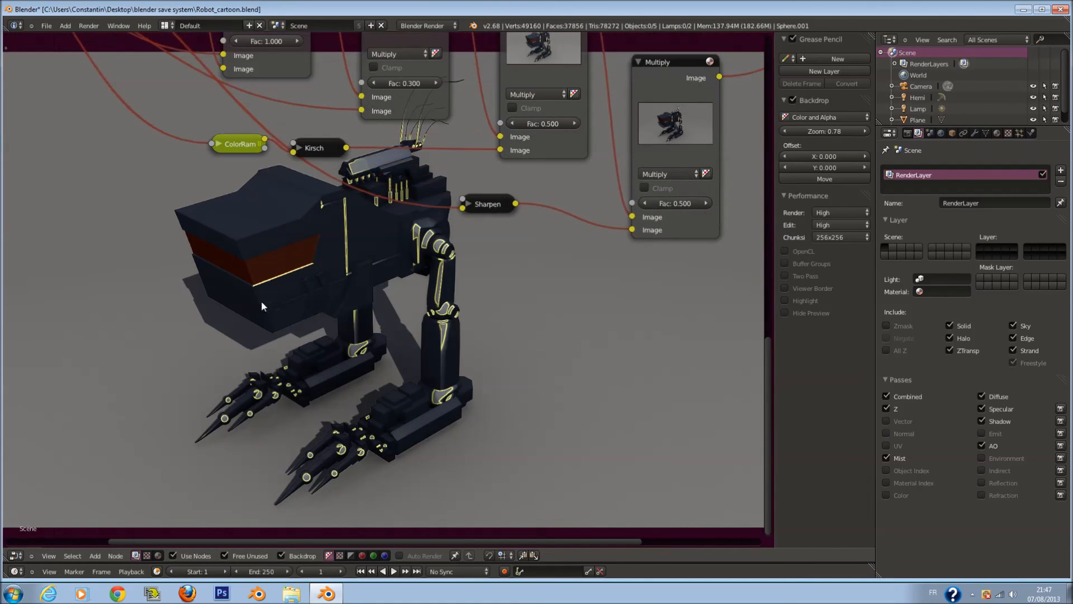
scroll(328, 268, "down", 3)
middle_click_drag(322, 209, 338, 322)
scroll(338, 322, "up", 2)
scroll(358, 308, "down", 4)
scroll(434, 273, "down", 2)
scroll(434, 272, "up", 4)
middle_click_drag(434, 259, 412, 339)
key("a")
key("a")
key("a")
scroll(454, 290, "down", 3)
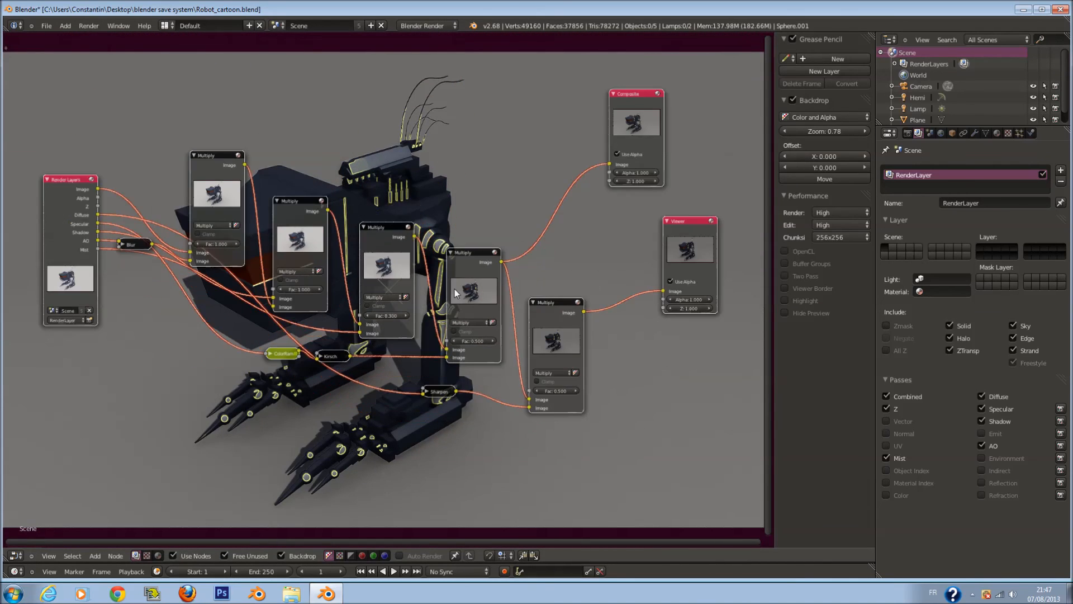
middle_click_drag(433, 284, 281, 312)
scroll(369, 318, "down", 3)
middle_click_drag(371, 319, 467, 281)
key("a")
key("a")
key("a")
scroll(466, 281, "up", 1)
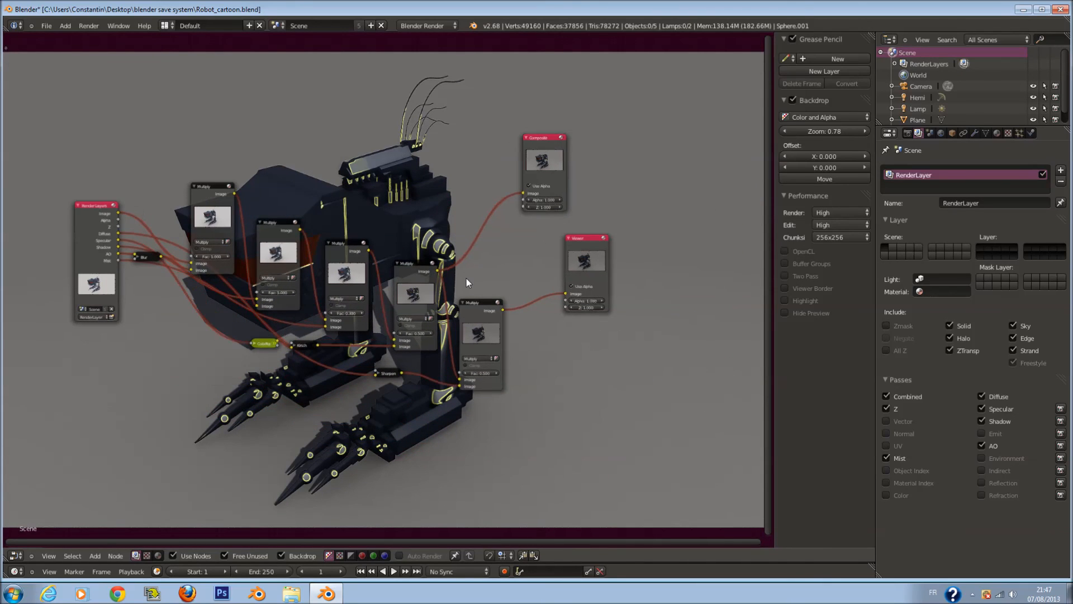
- Collapse the render layer's Layer section, show the scene's render settings, and collapse Post Processing
left_click(914, 219)
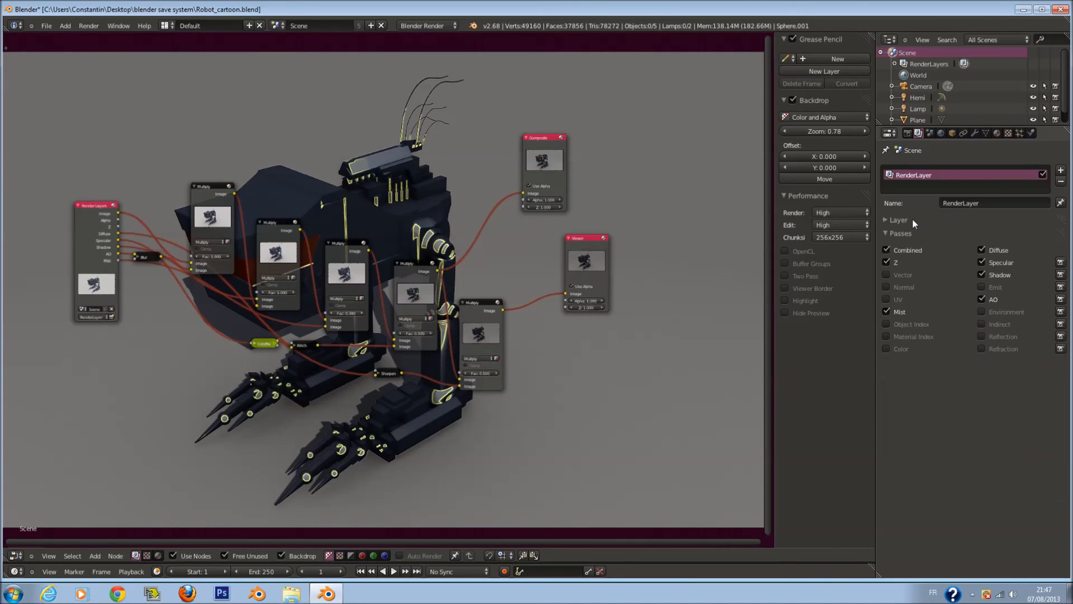
left_click(907, 133)
left_click(924, 183)
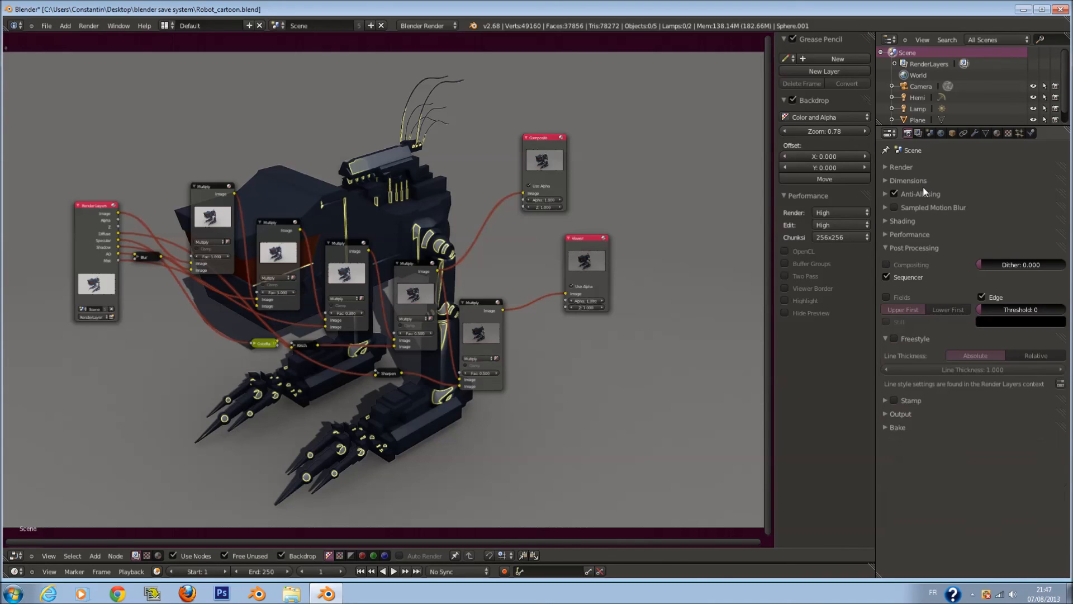
left_click(921, 248)
- Rearrange the Viewer and Composite nodes beside the chain and connect the last Multiply node's output to the Composite image input
scroll(445, 347, "up", 1)
left_click_drag(599, 260, 570, 330)
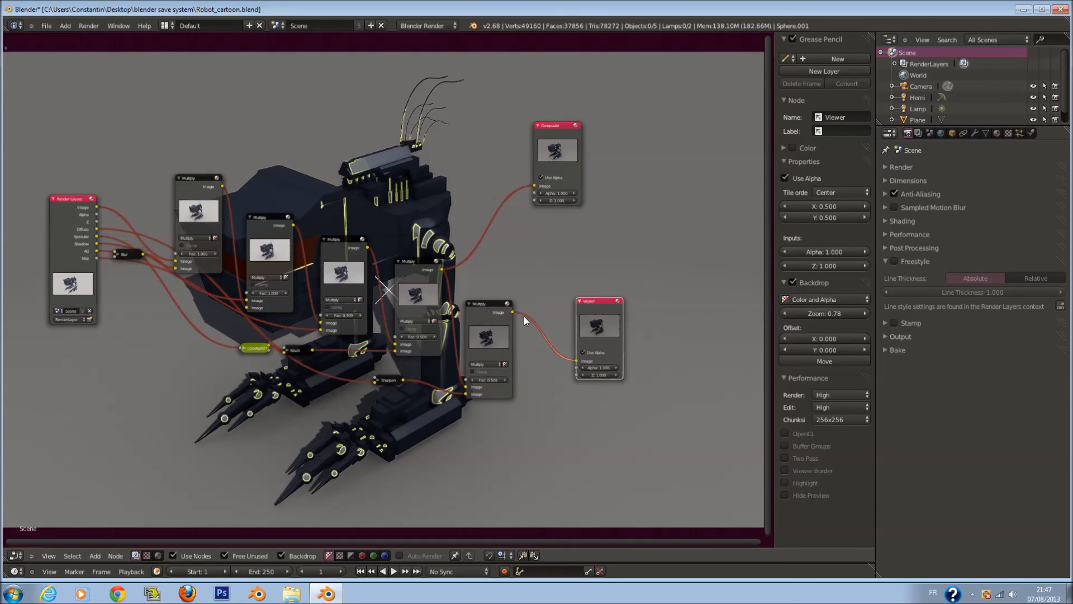
left_click_drag(512, 312, 605, 255)
- Enable Freestyle rendering with Absolute line thickness and save the file
left_click(894, 262)
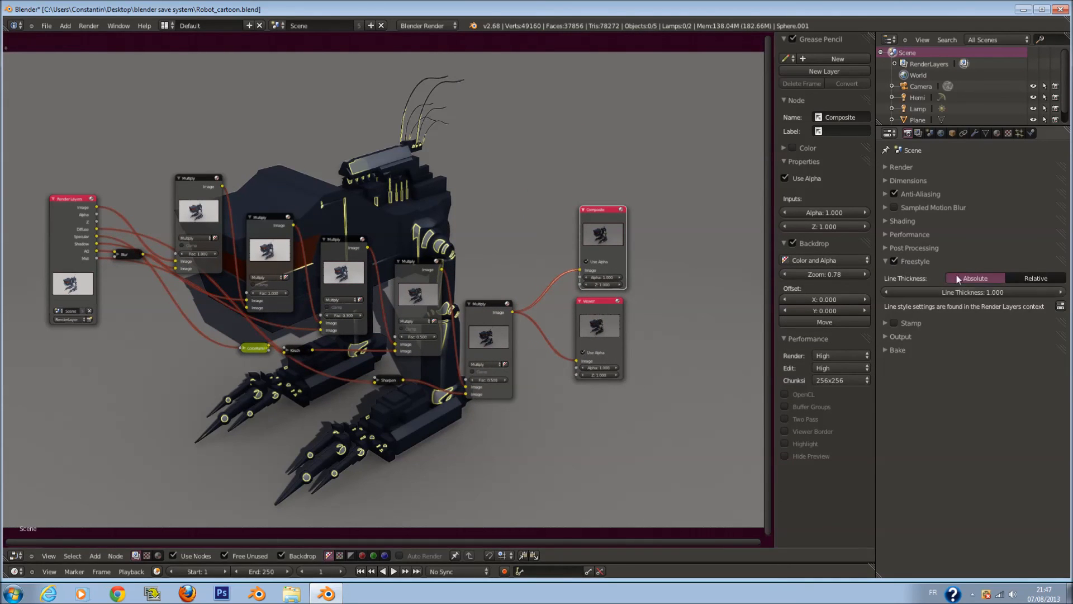
left_click(1035, 276)
left_click(984, 281)
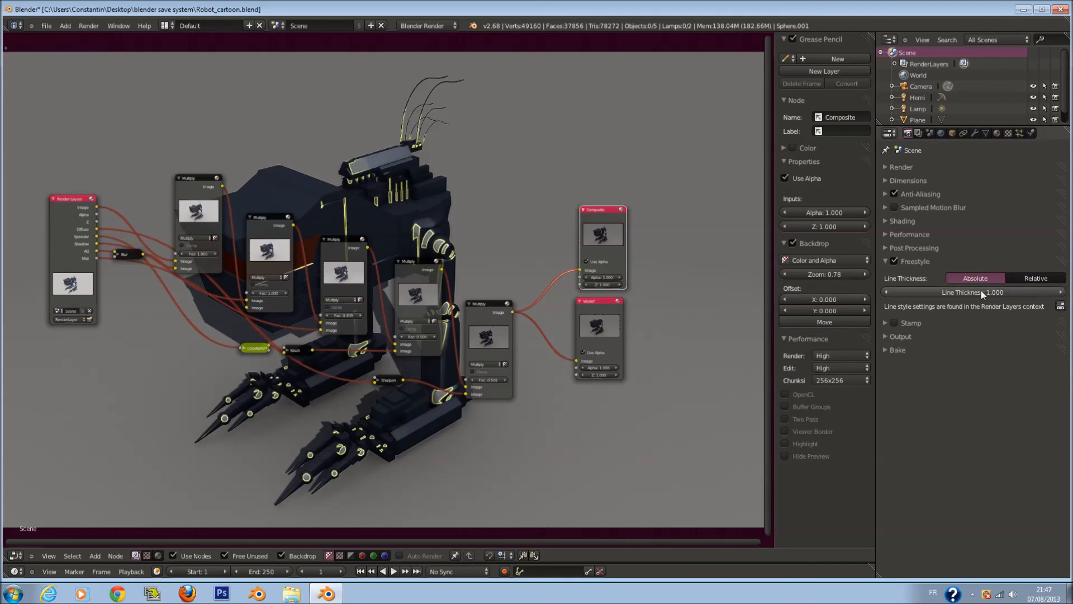
key("a")
key("a")
key("a")
key("ctrl+s")
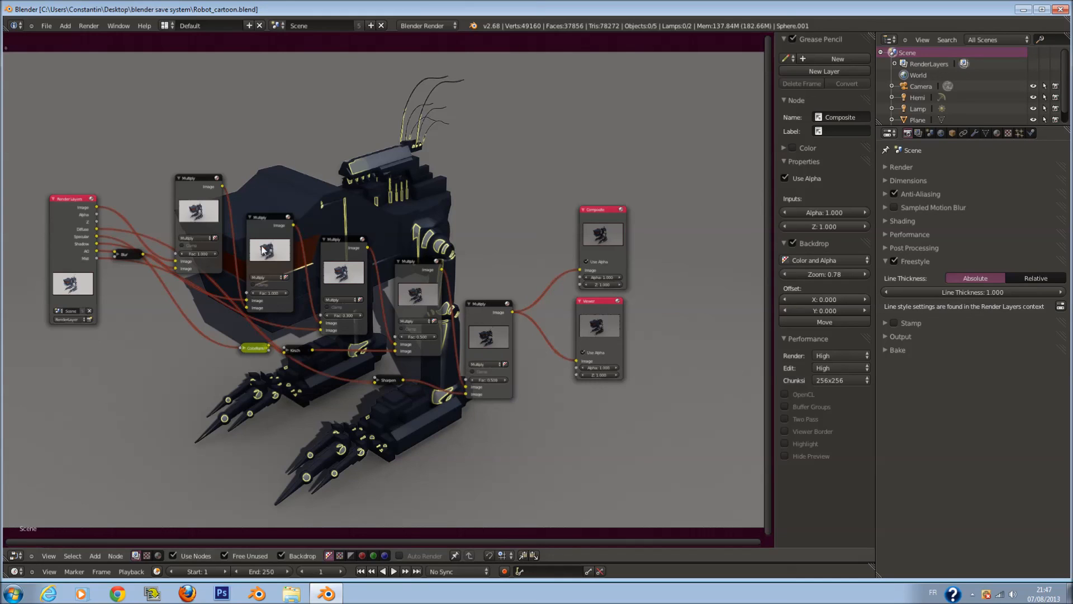
middle_click_drag(387, 374, 410, 405)
key("a")
key("a")
key("ctrl+s")
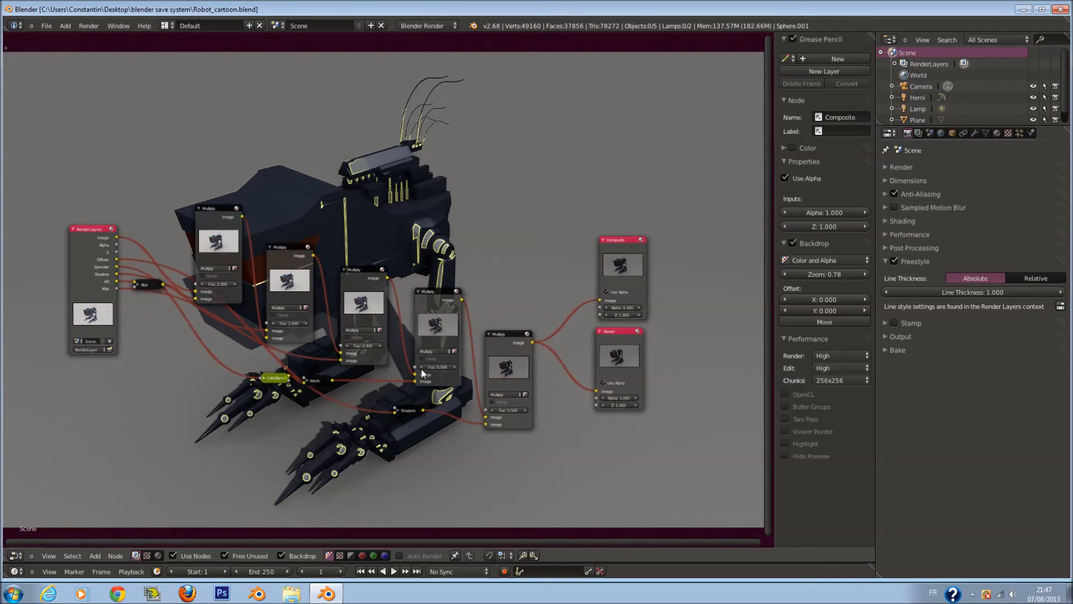
- Switch the node editor to the 3D View and show the robot's Vitre material settings
scroll(421, 369, "up", 5)
middle_click_drag(418, 402, 383, 345)
scroll(444, 338, "down", 1)
left_click(16, 556)
left_click(28, 520)
left_click(996, 132)
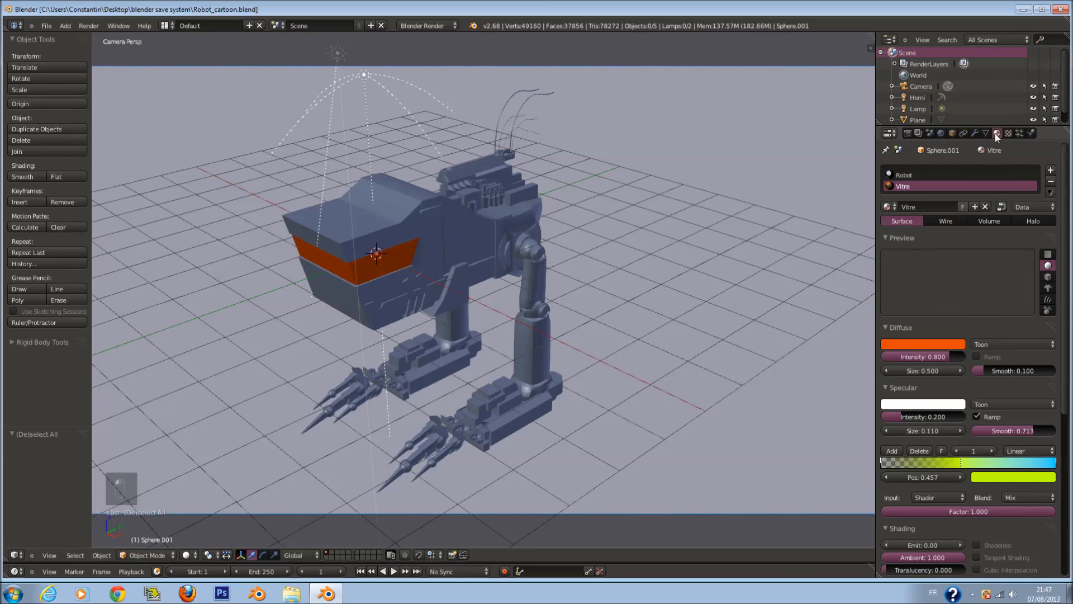
- Select the Hemi lamp above the robot and change its type to Spot
scroll(659, 287, "down", 2)
middle_click_drag(659, 286, 491, 314)
key("a")
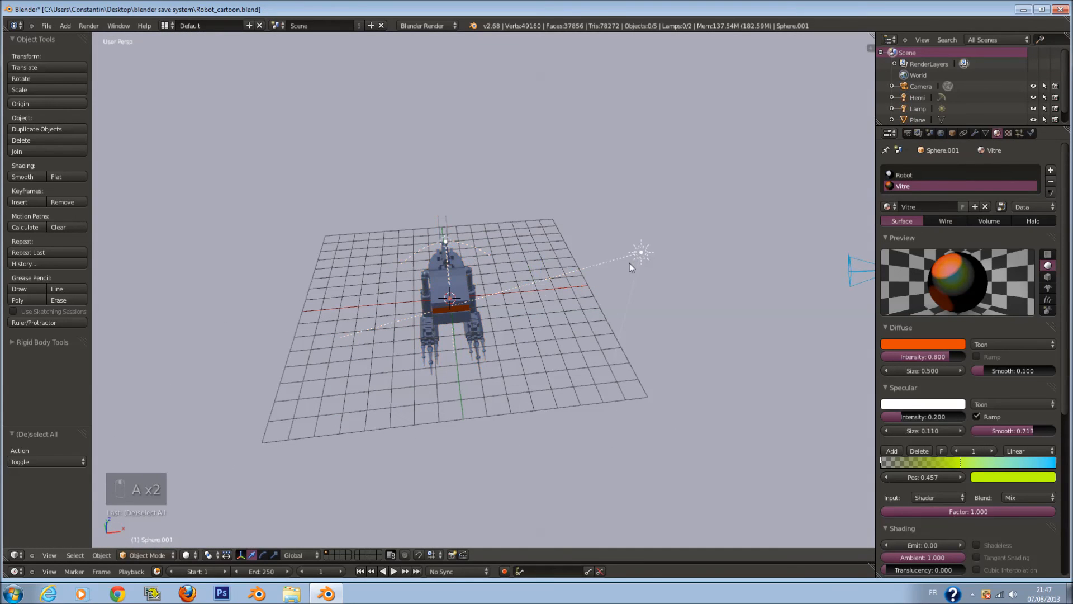
right_click(455, 244)
scroll(518, 256, "up", 3)
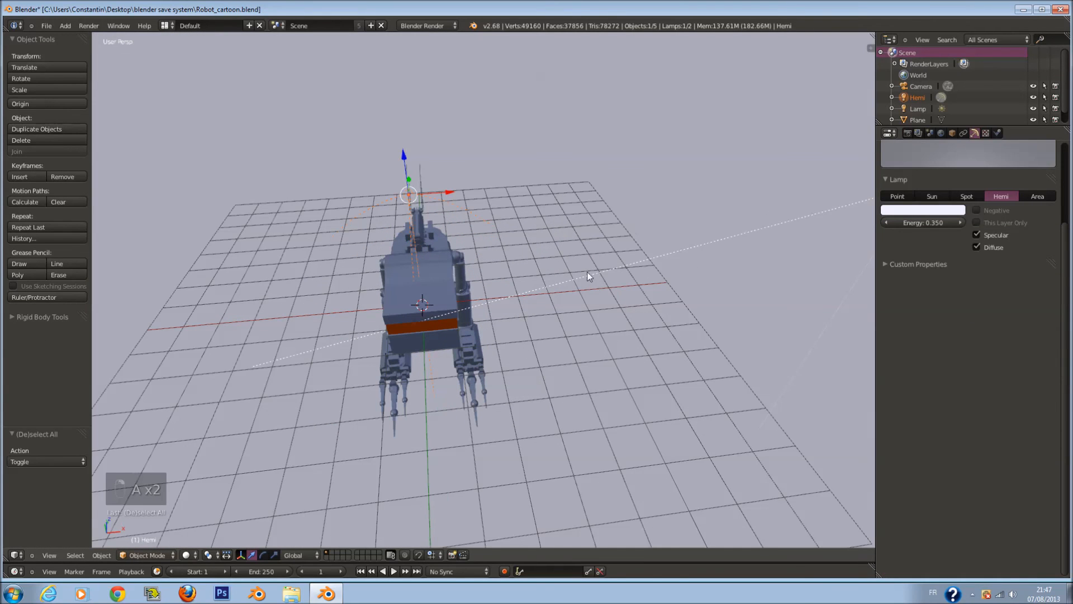
scroll(491, 249, "down", 1)
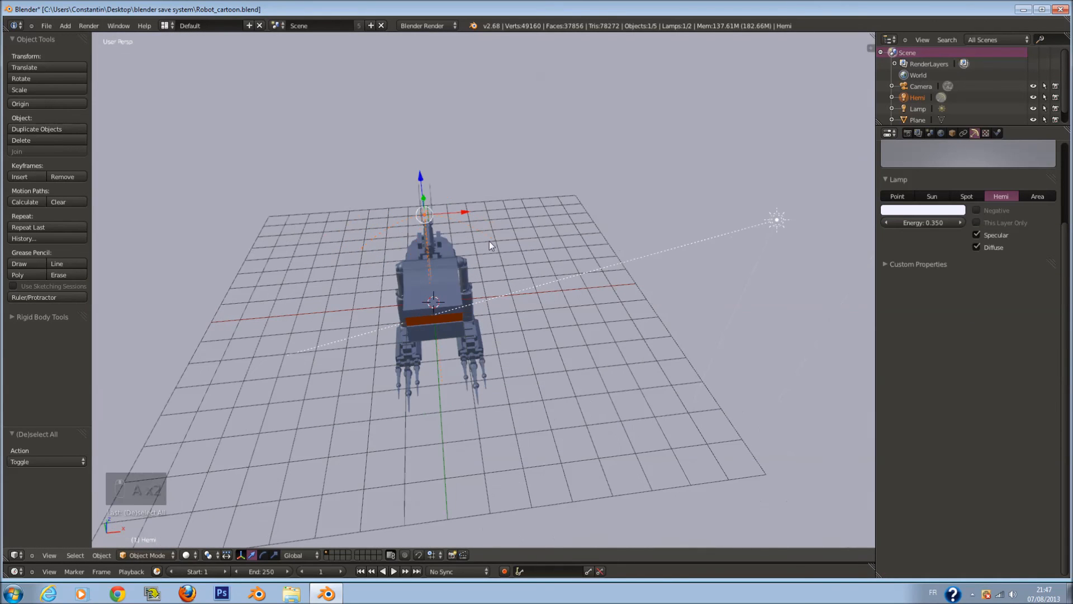
left_click(967, 196)
- Rotate the spot lamp toward the robot, ending with 83.897° around Z, and move it by X -8.022, Y 3.699, Z 3.417
key("r")
left_click(440, 234)
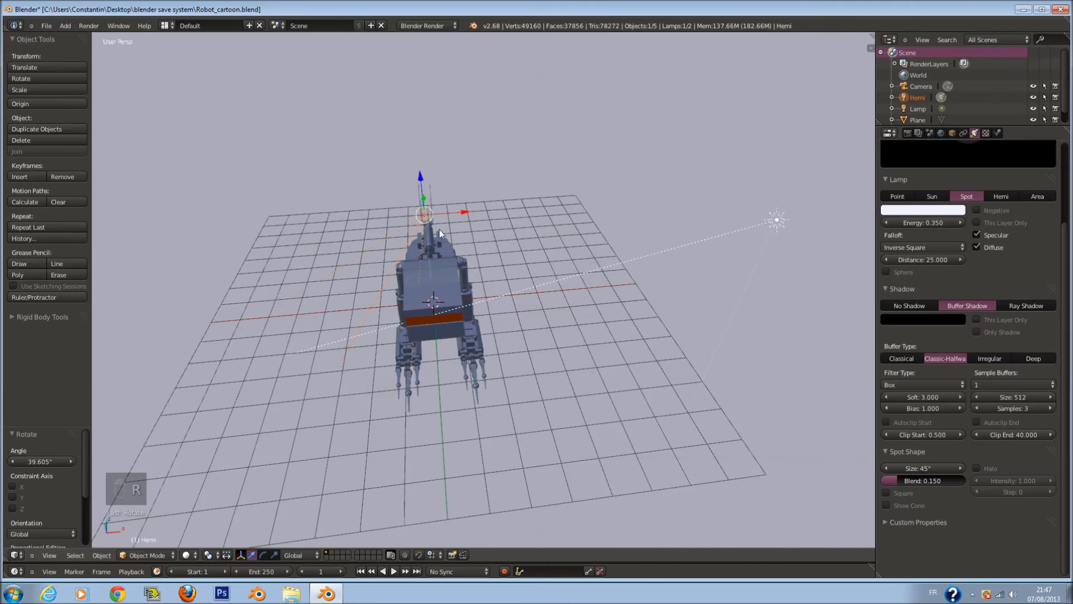
key("r")
key("x")
left_click(460, 109)
key("r")
key("g")
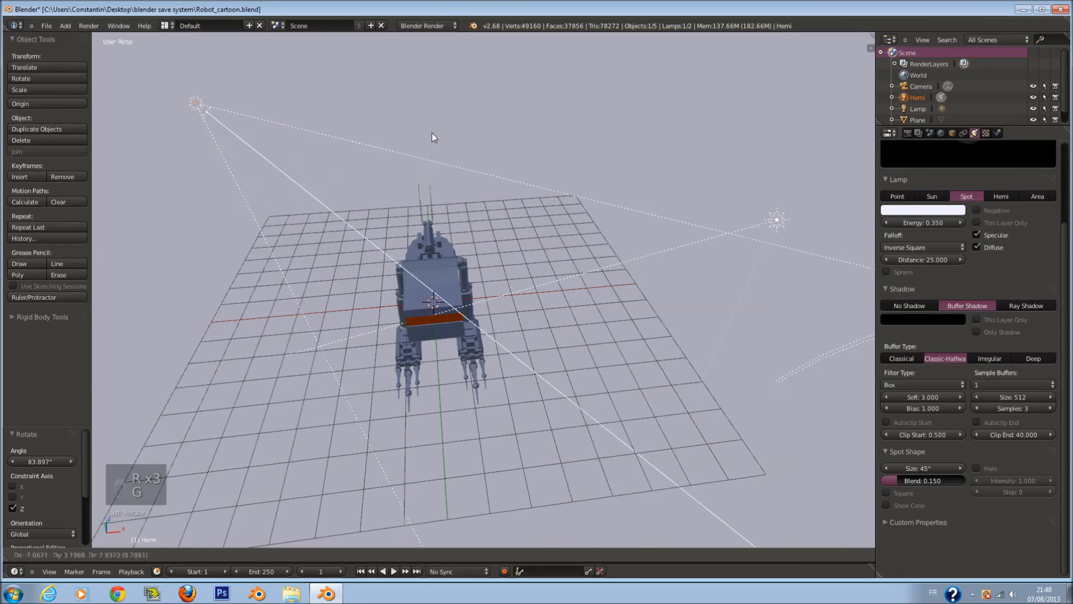
left_click(404, 114)
- Set the point lamp's energy to 2.000 and render the camera view
right_click(788, 226)
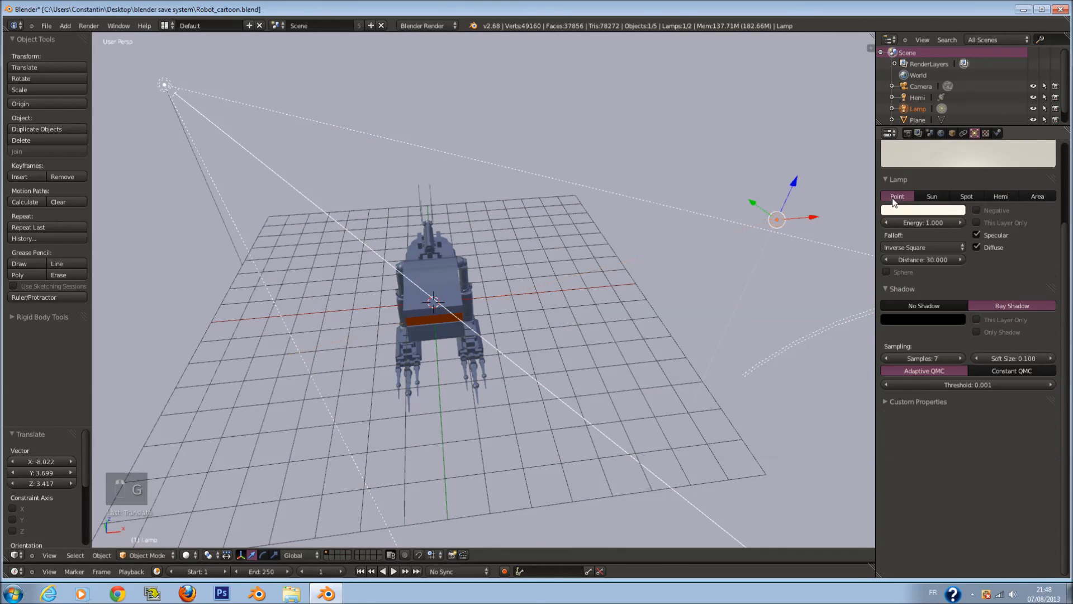
key("KP_0")
left_click(960, 222)
key("F12")
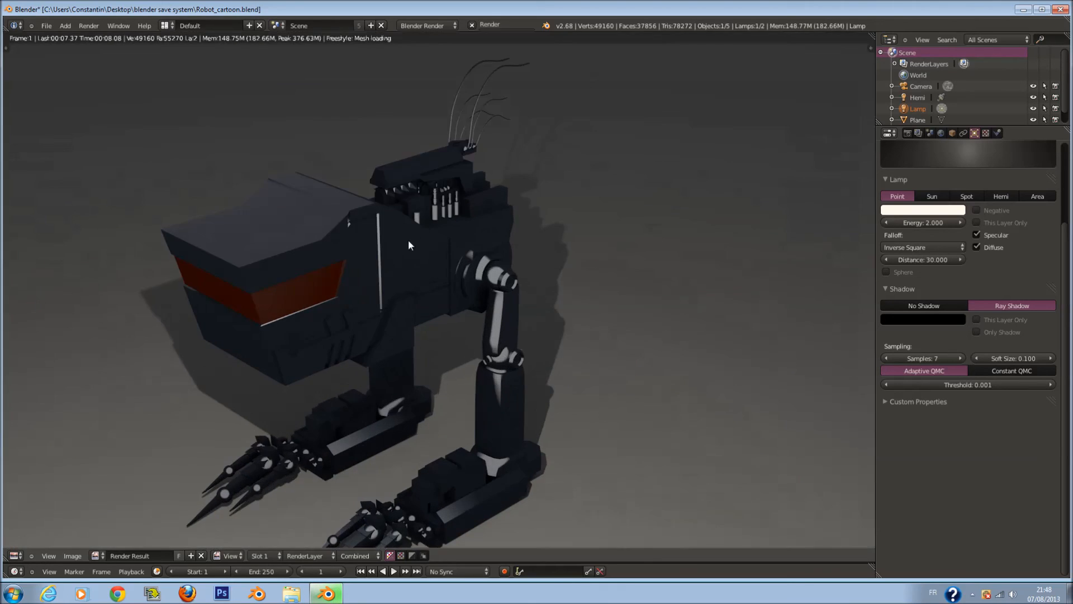
scroll(379, 226, "up", 1)
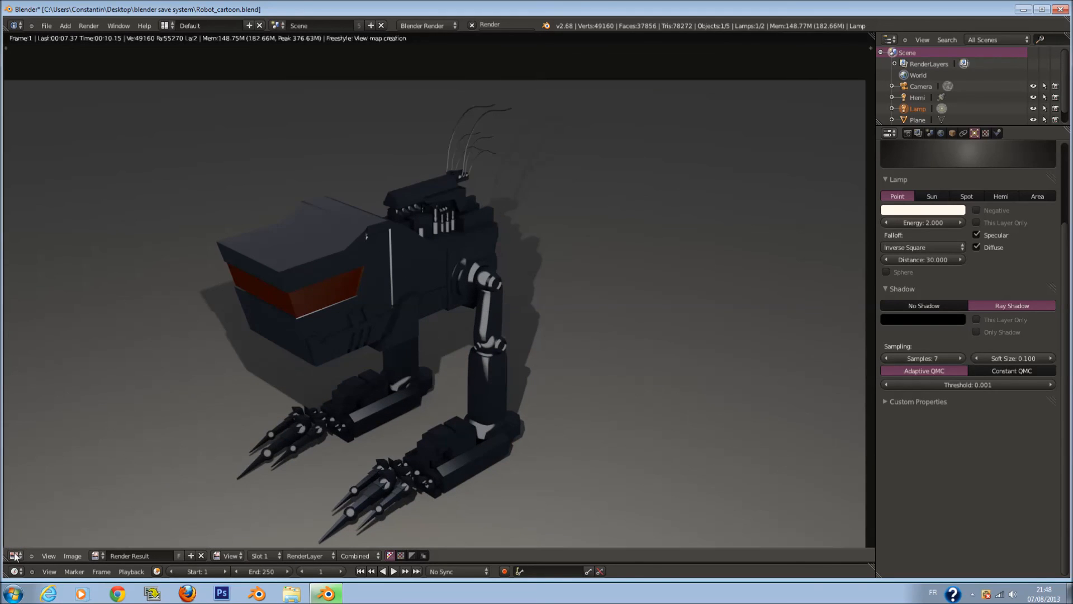
- Switch the render view back to the Node Editor to look over the node tree, and minimize the window
left_click(15, 556)
left_click(66, 421)
middle_click_drag(585, 115, 532, 87)
scroll(468, 198, "down", 7)
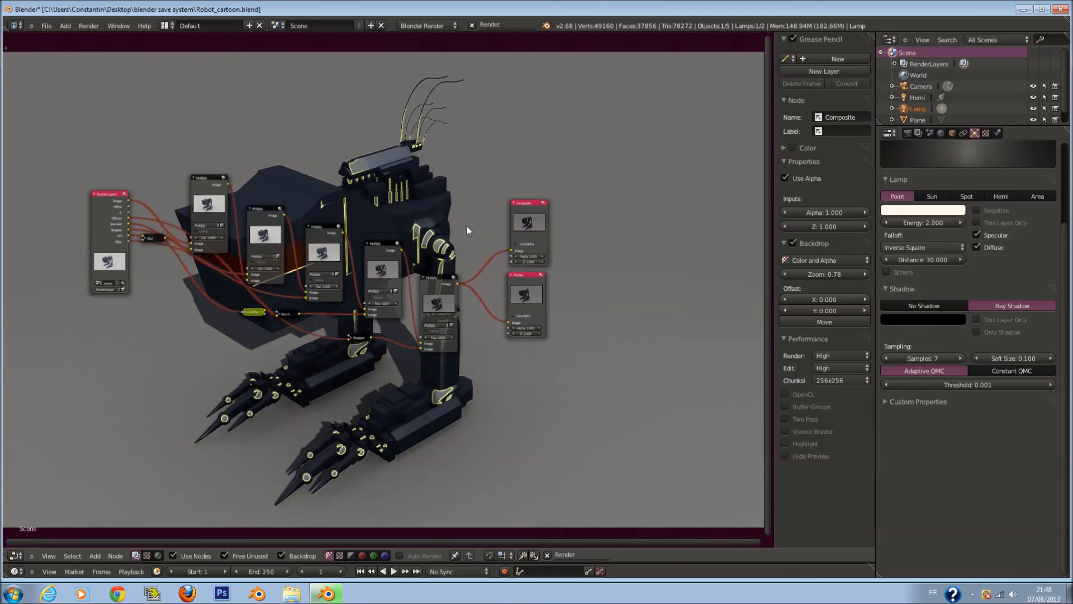
scroll(468, 225, "up", 2)
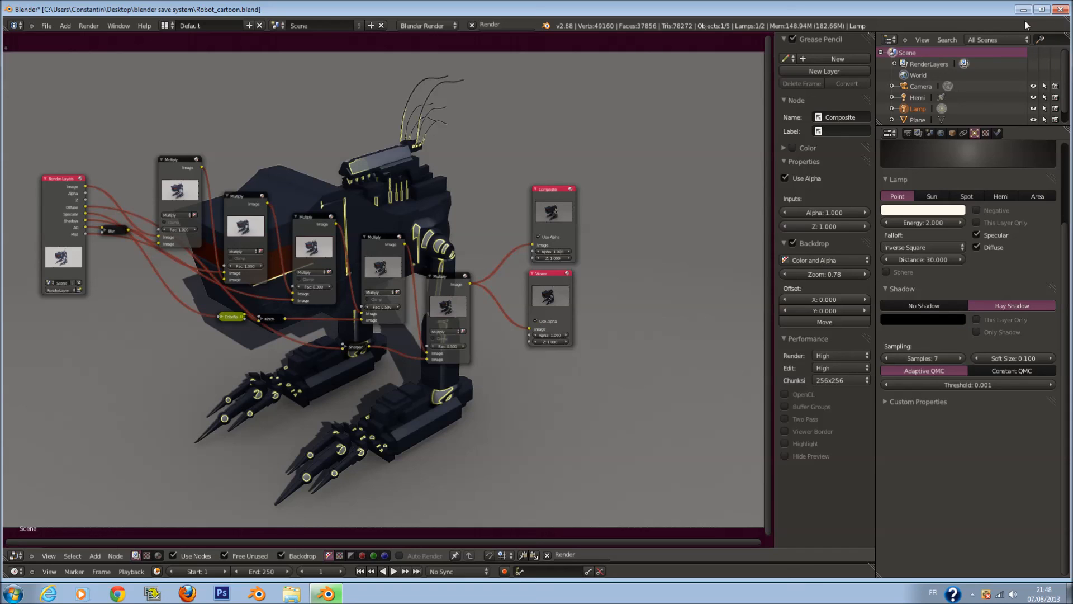
scroll(509, 354, "down", 2)
scroll(509, 354, "up", 3)
scroll(505, 410, "down", 1)
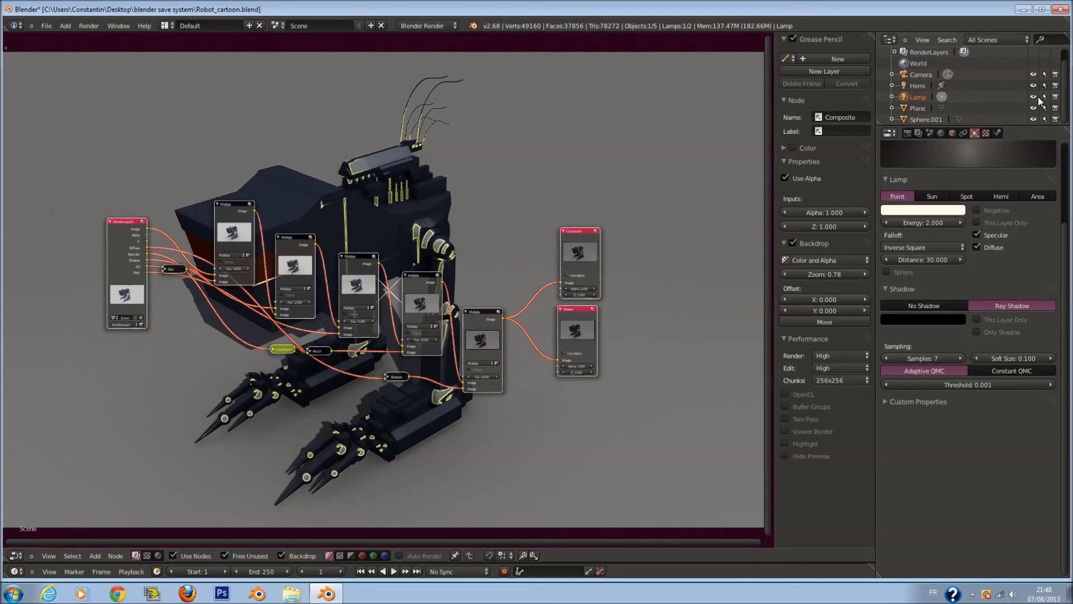
left_click(1021, 9)
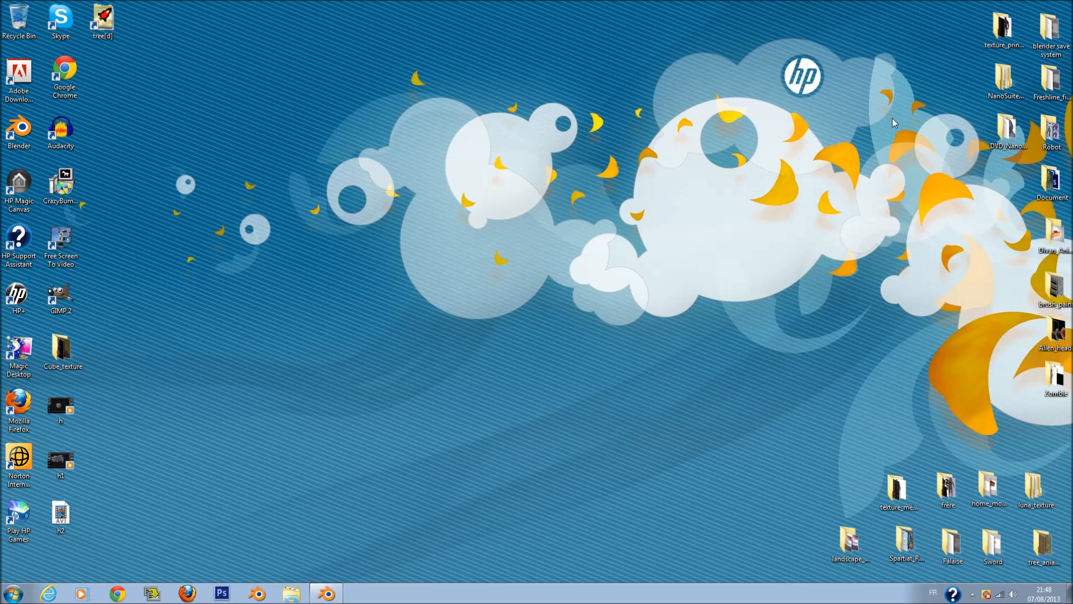